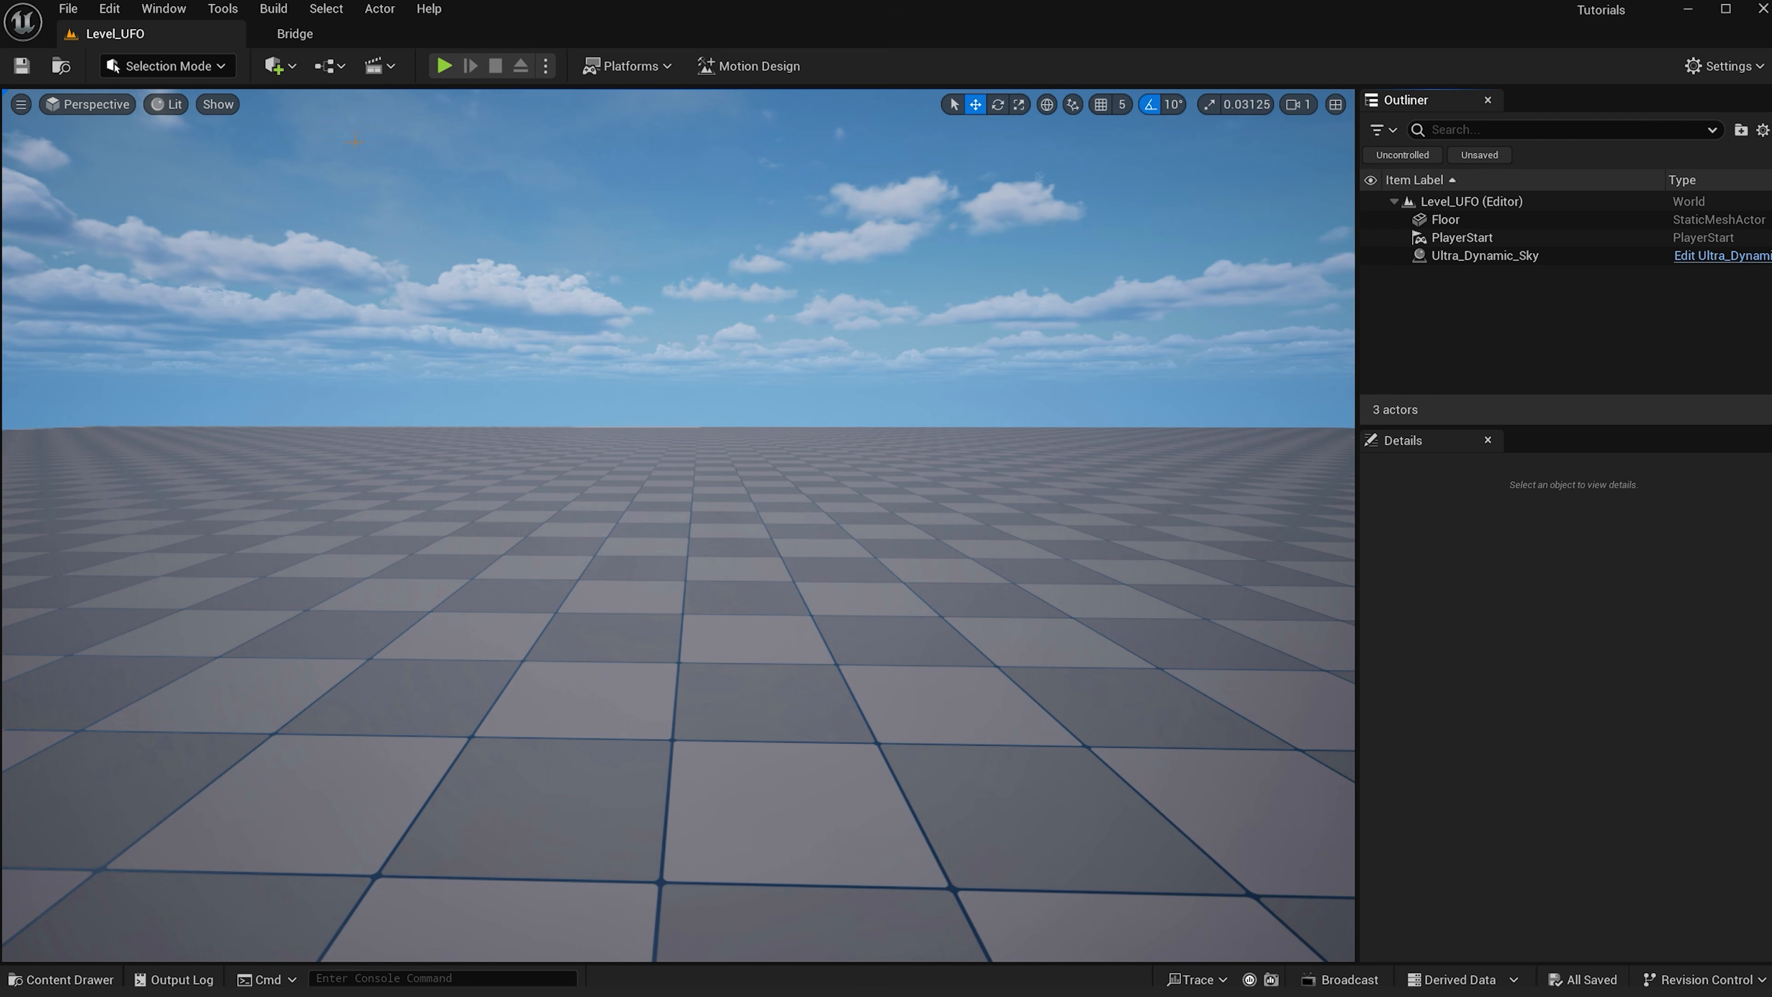
- Add the BP_Koda MetaHuman character from the content drawer into the level
{"action": "left_click", "coordinate": [295, 34]}
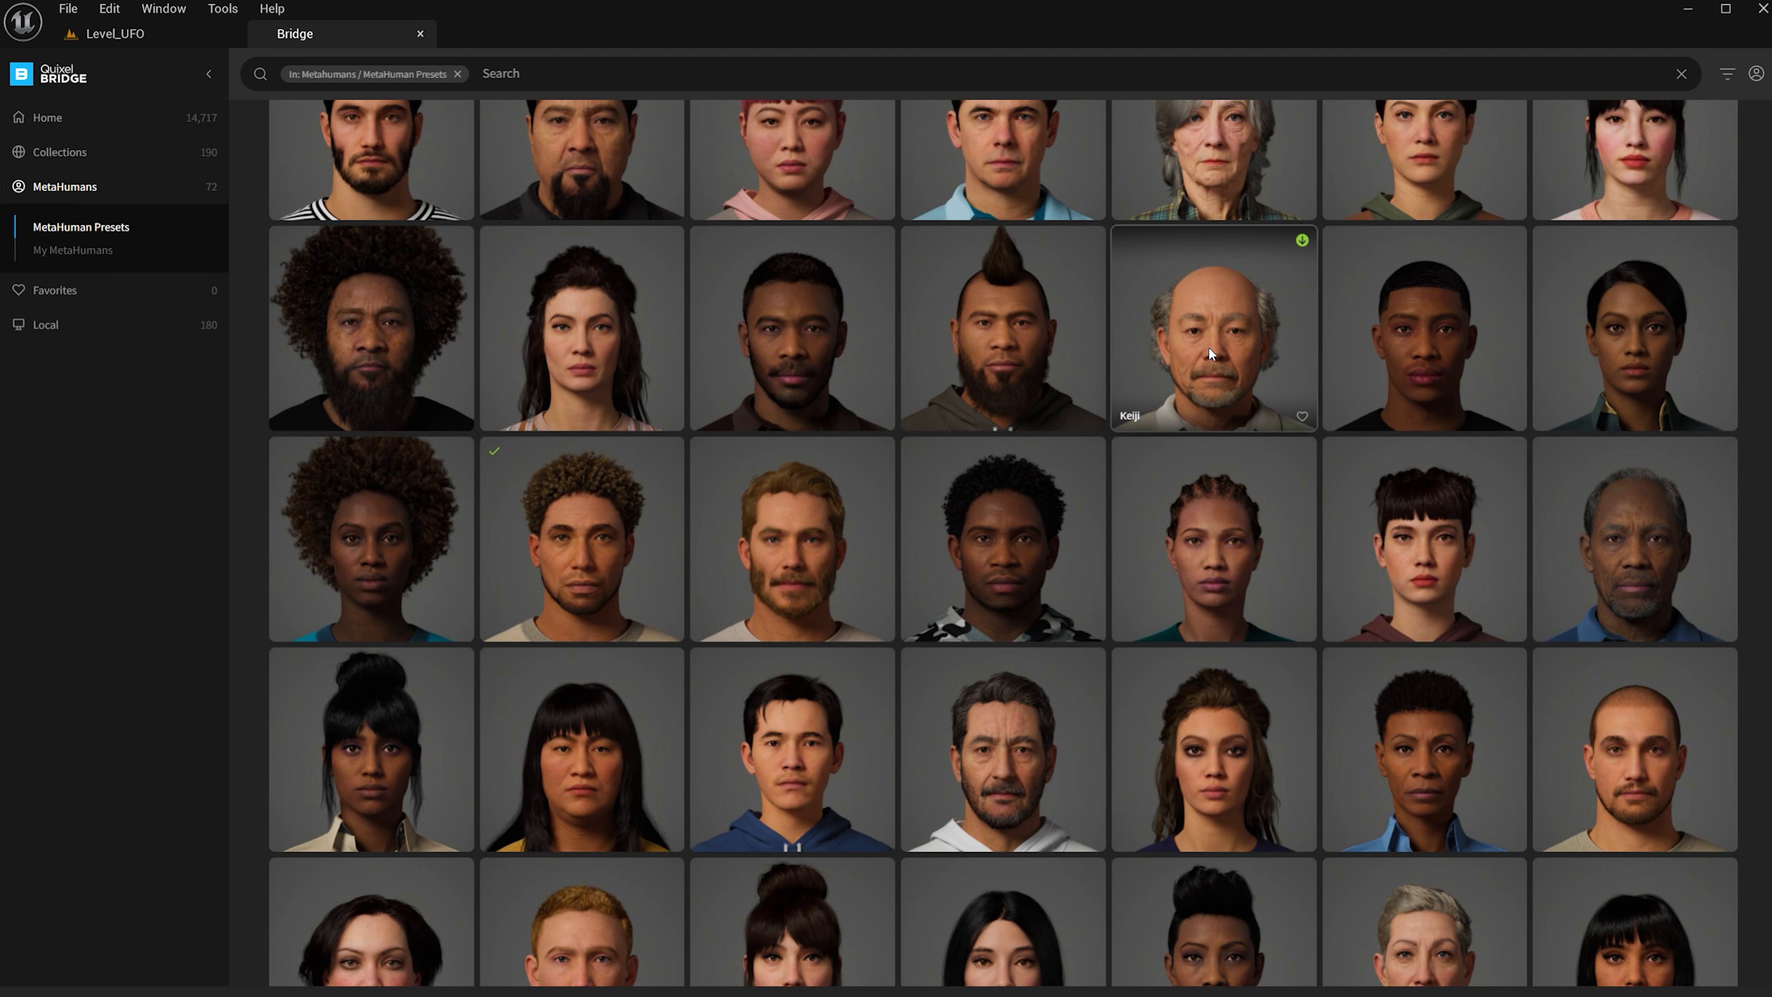
{"action": "left_click", "coordinate": [167, 35]}
{"action": "key", "text": "ctrl+space"}
{"action": "left_click_drag", "start_coordinate": [1175, 704], "coordinate": [654, 527]}
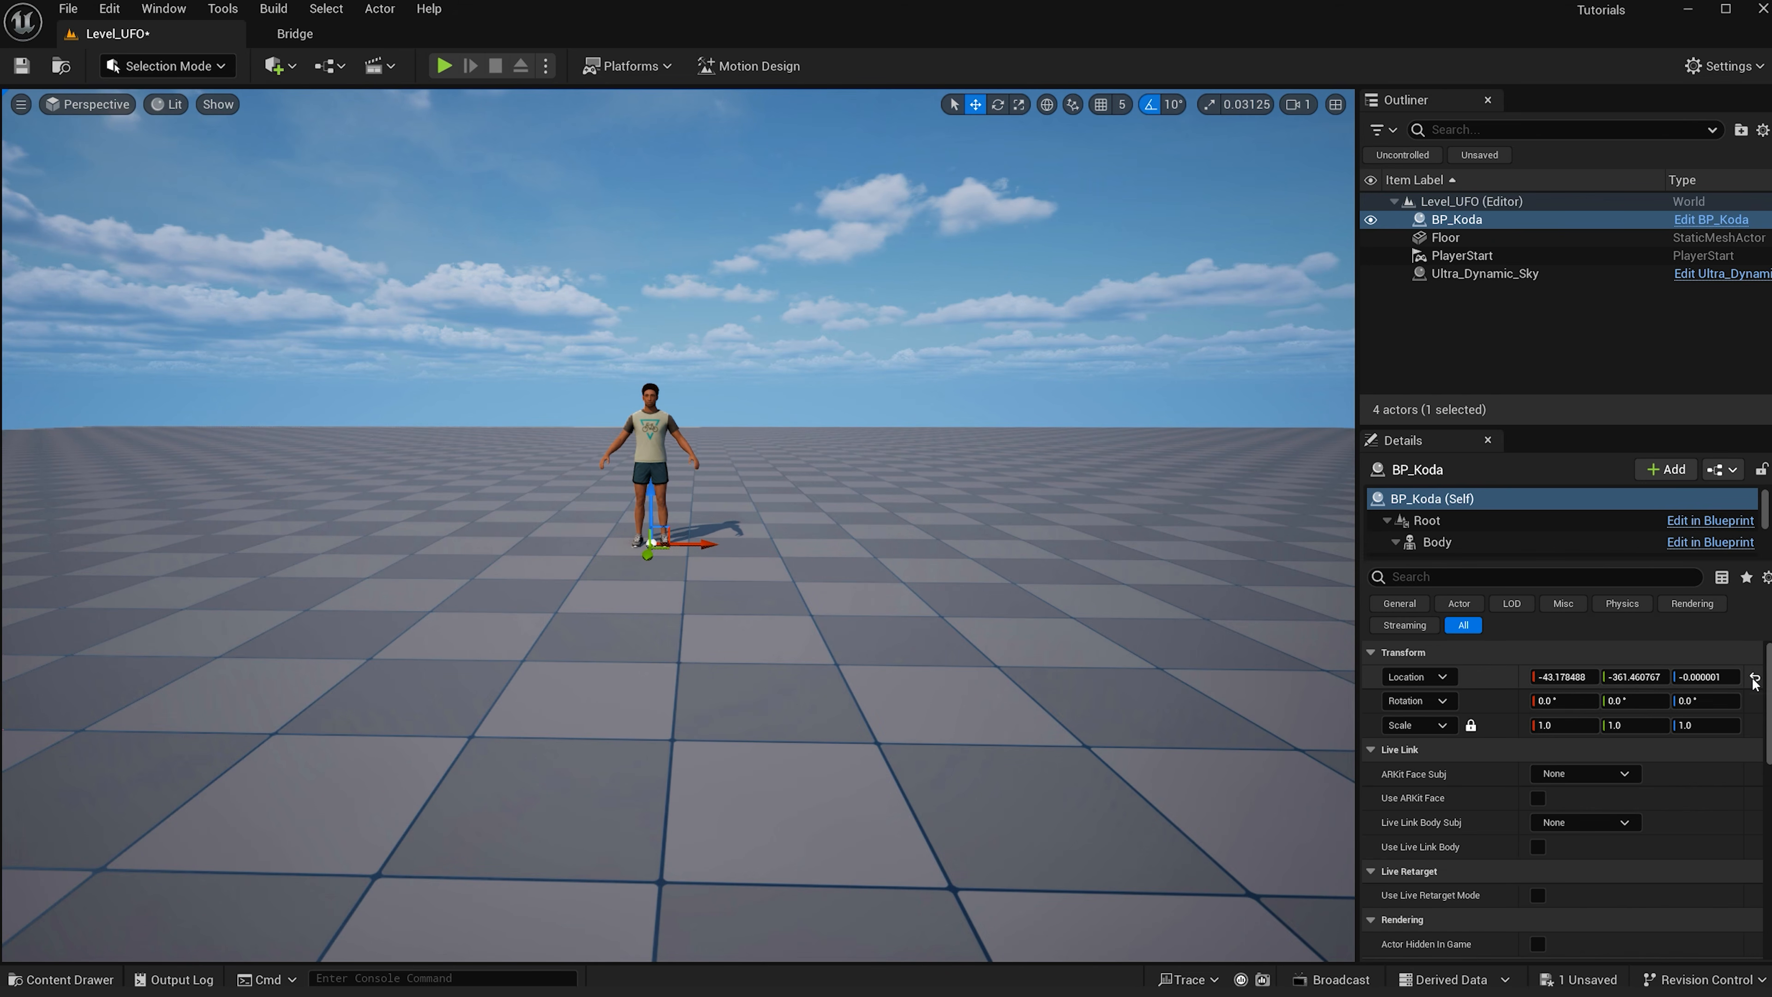
- In Modeling Mode, draw a closed saucer profile with Revolve Path around the vertical axis and accept the 360-degree revolve
{"action": "left_click", "coordinate": [167, 66]}
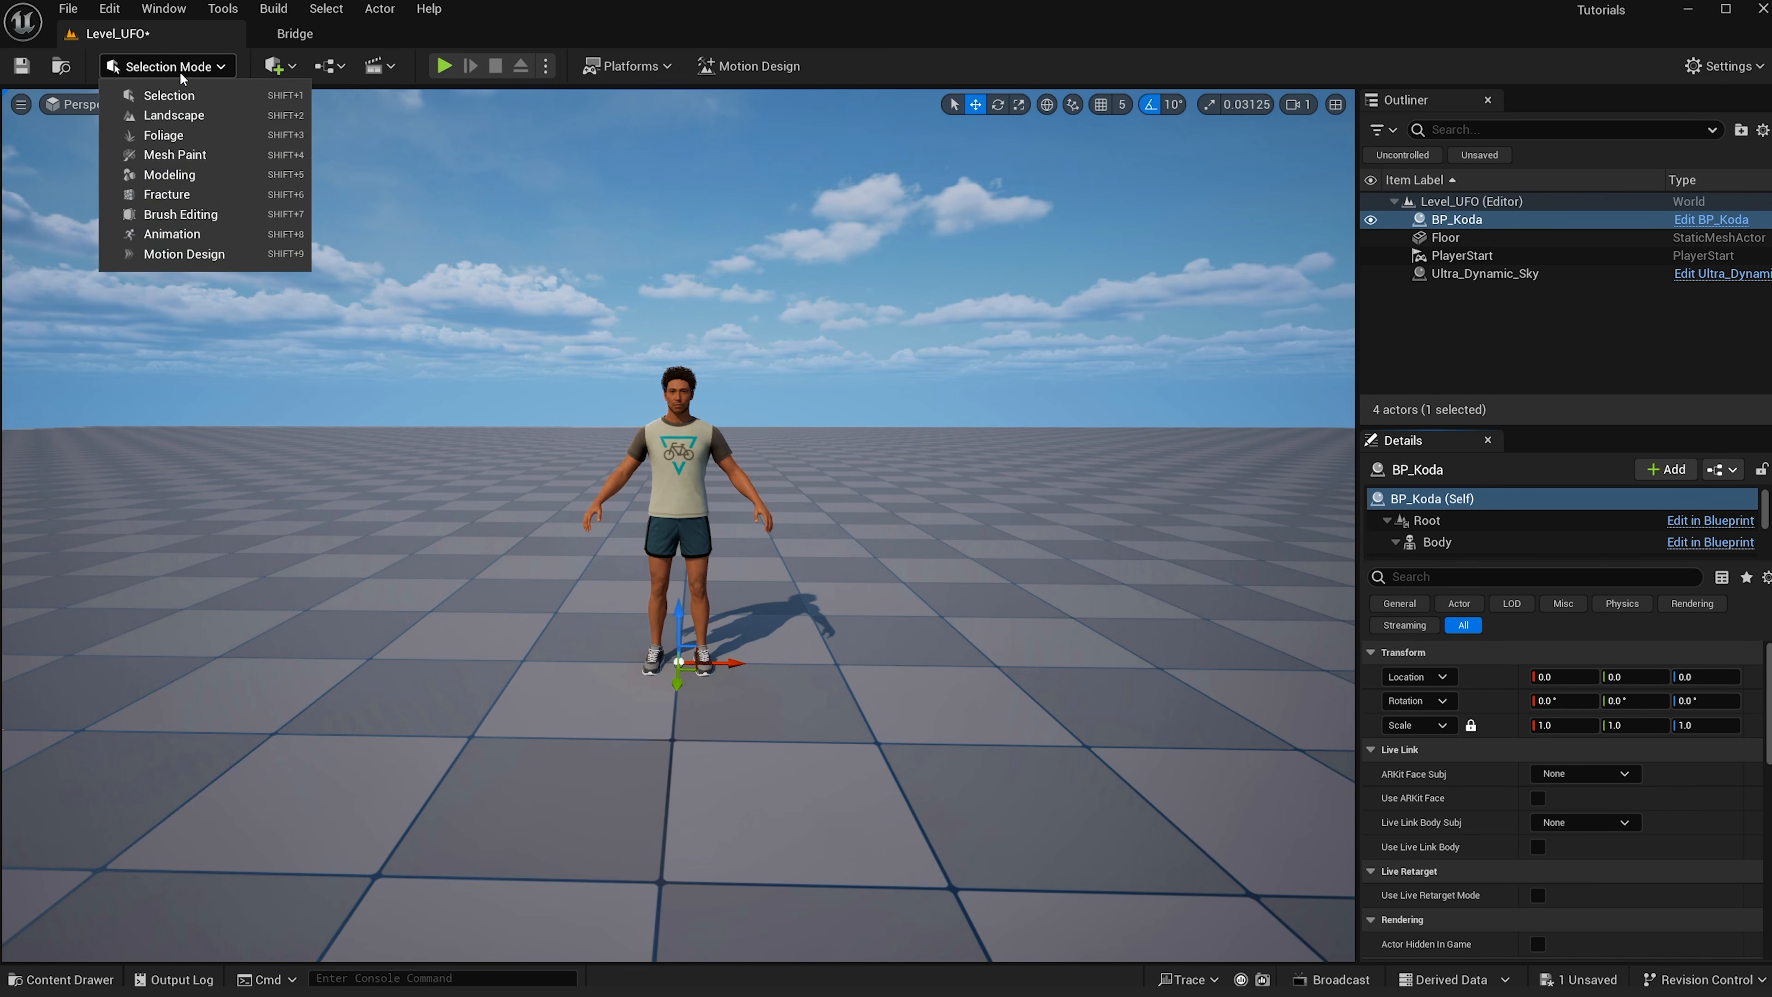
{"action": "left_click", "coordinate": [198, 175]}
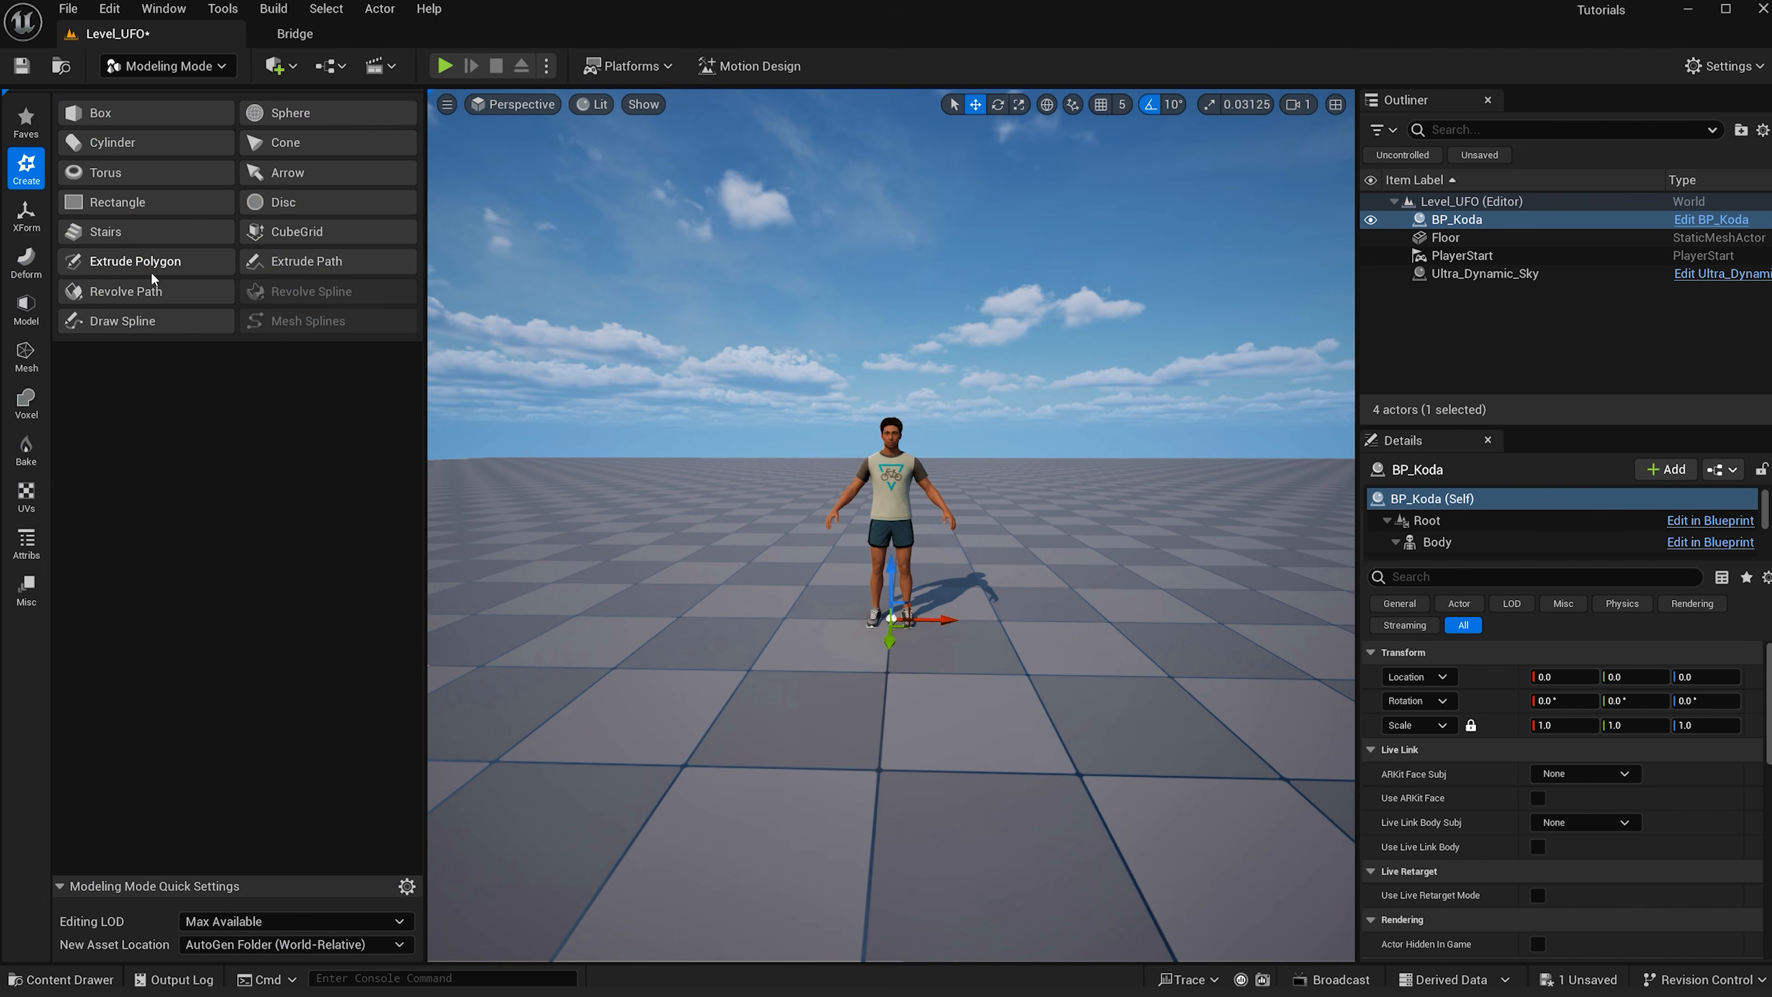
{"action": "left_click", "coordinate": [126, 291]}
{"action": "key", "text": "s"}
{"action": "right_click_drag", "start_coordinate": [663, 358], "coordinate": [698, 336]}
{"action": "key", "text": "a"}
{"action": "key", "text": "d"}
{"action": "key", "text": "d"}
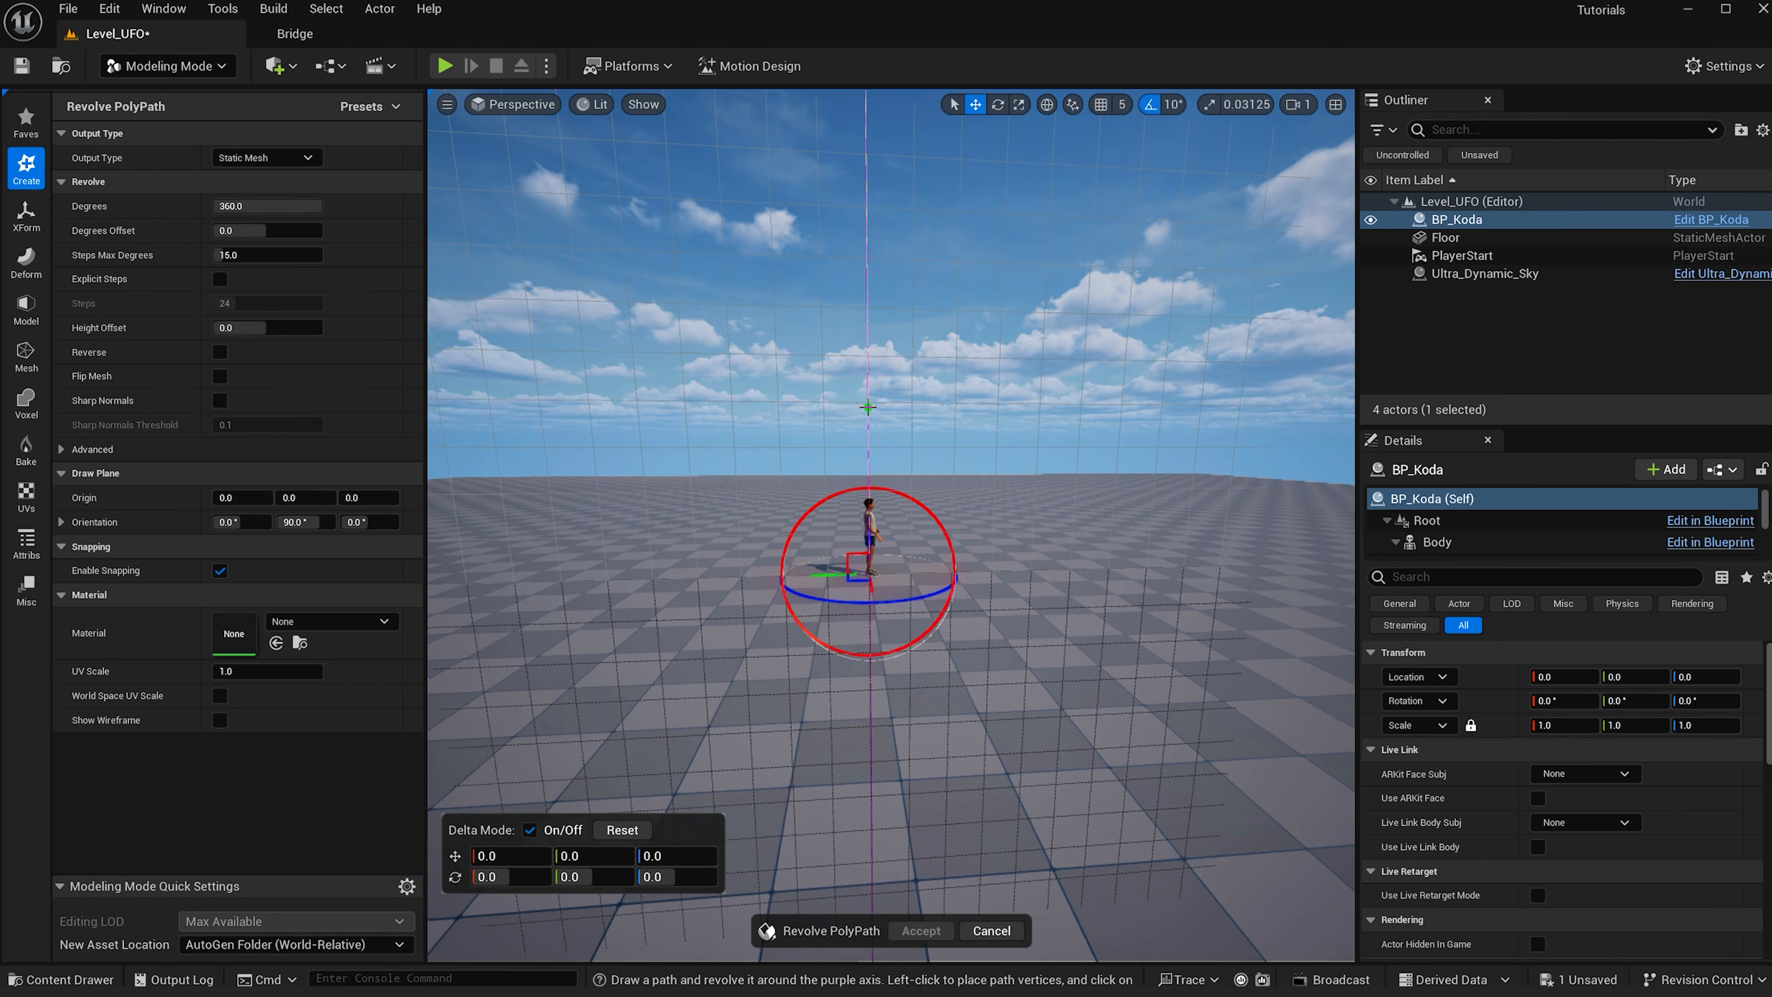
{"action": "left_click", "coordinate": [868, 406]}
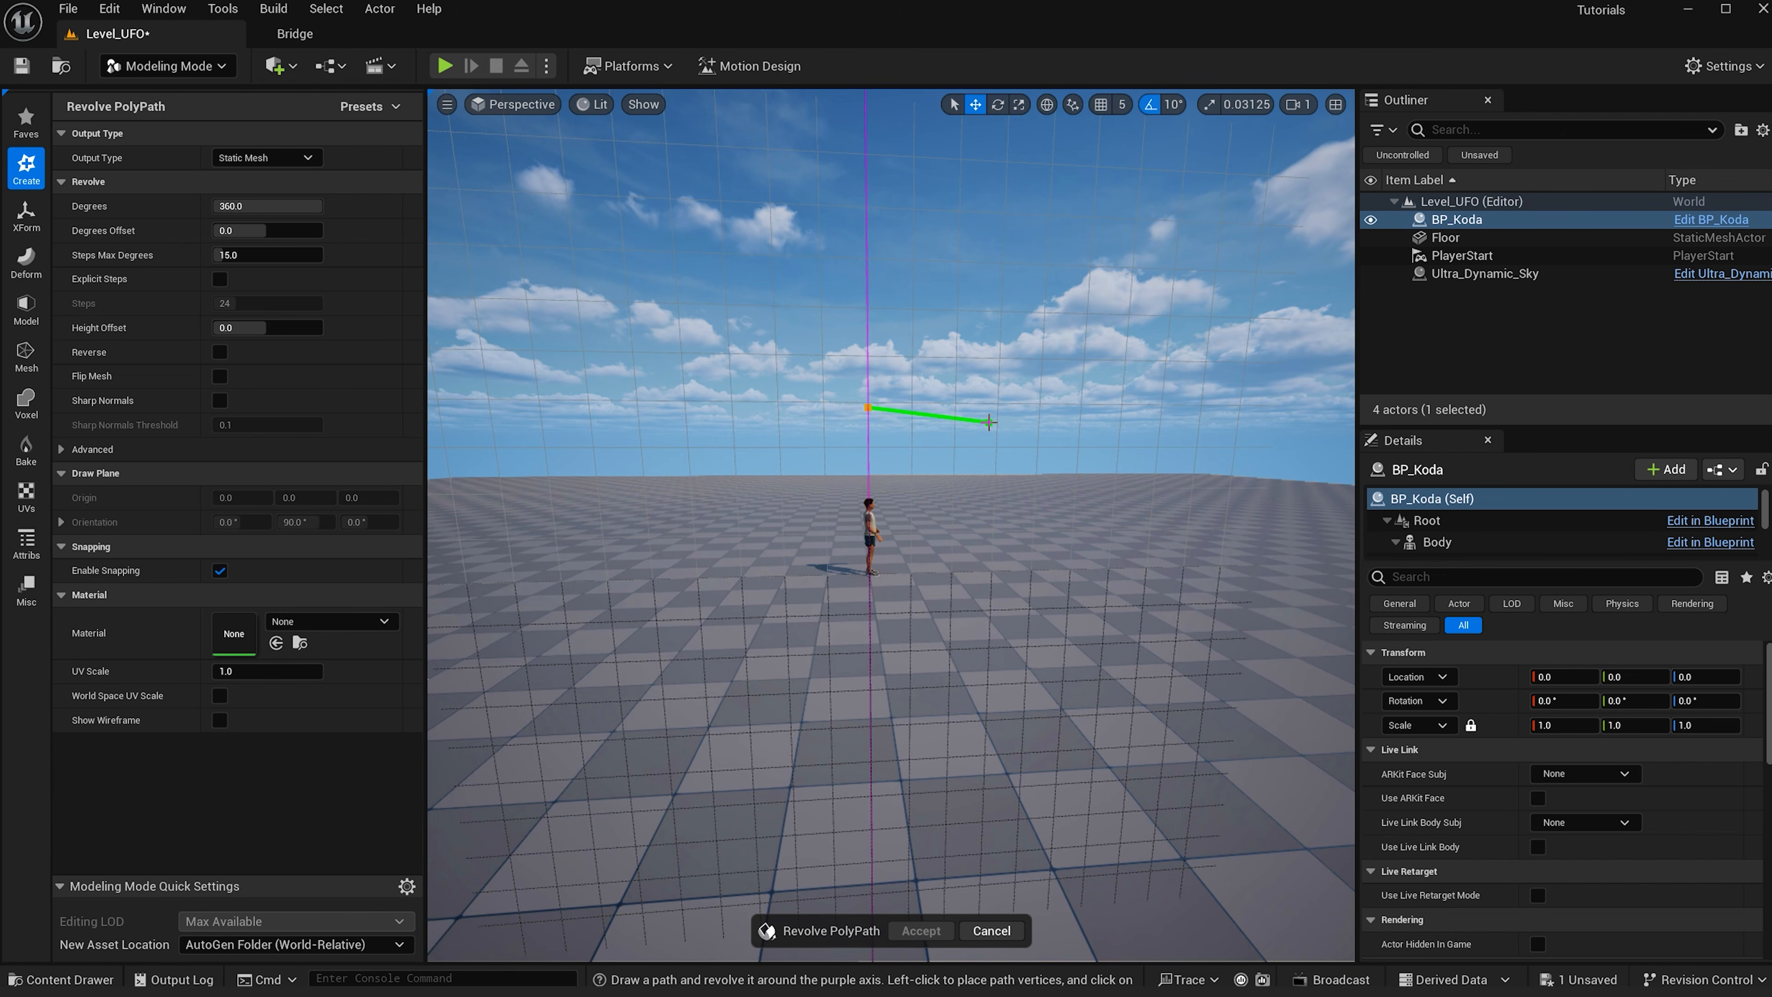
{"action": "left_click", "coordinate": [1021, 441]}
{"action": "left_click", "coordinate": [987, 455]}
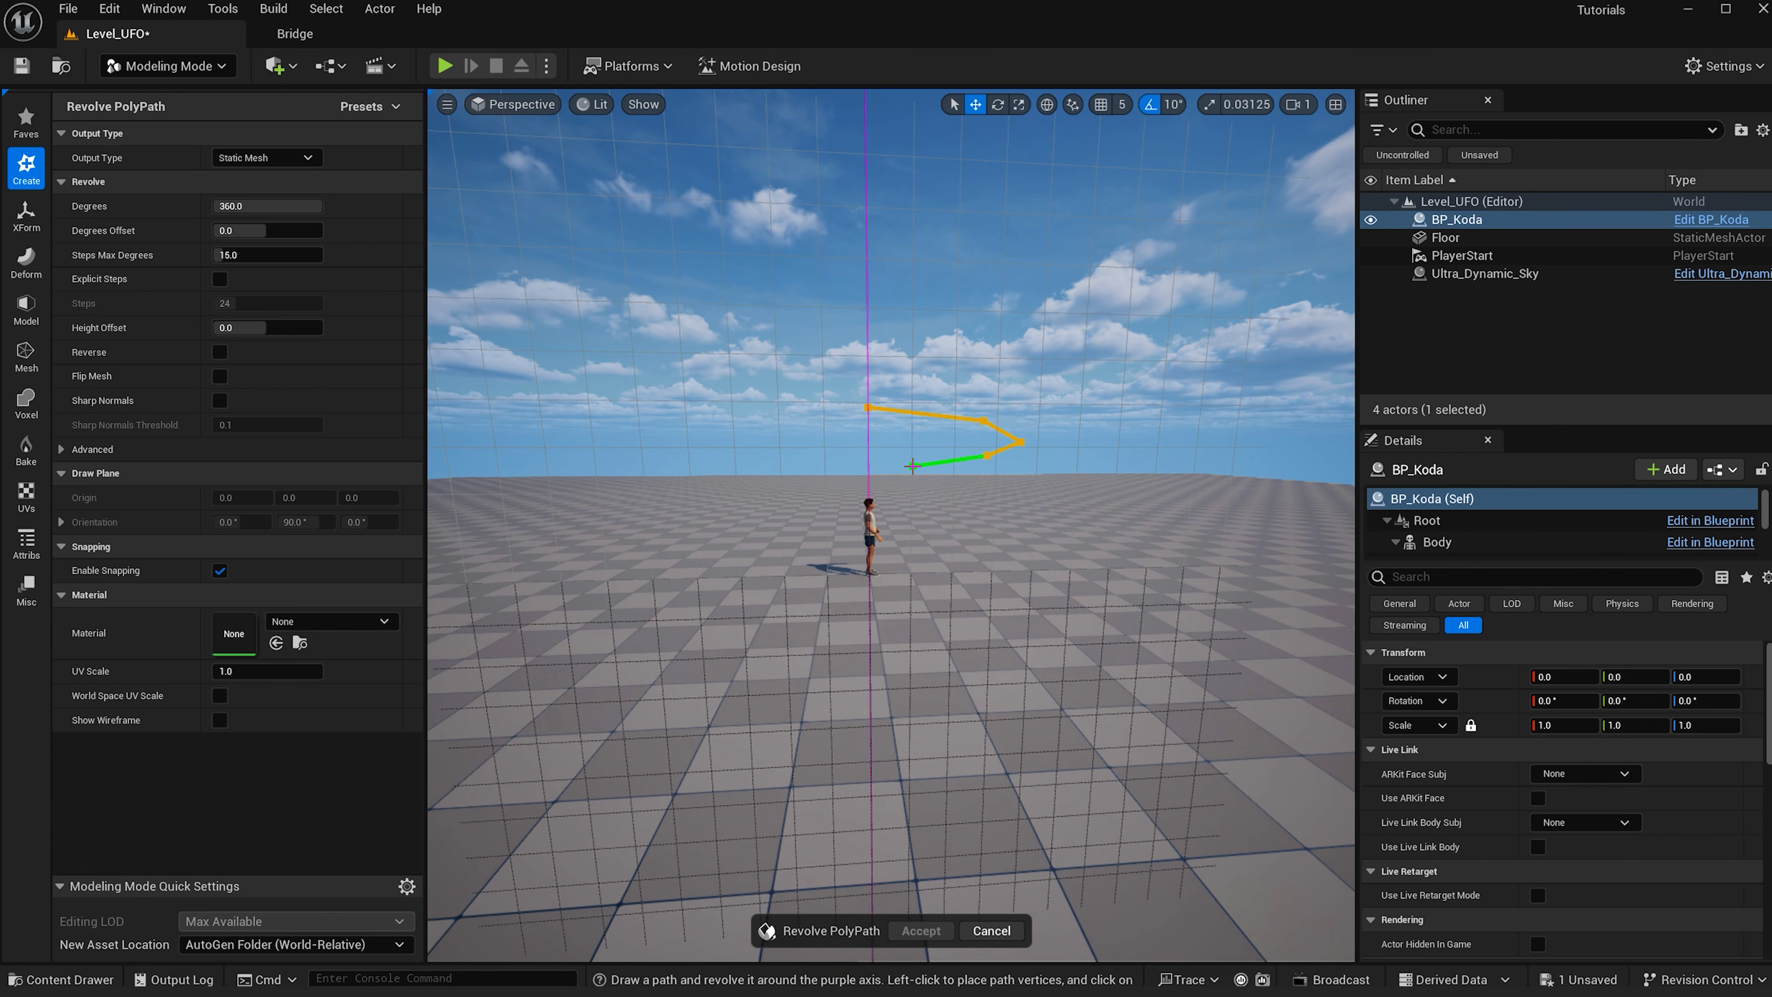
{"action": "left_click", "coordinate": [913, 480]}
{"action": "left_click", "coordinate": [901, 480]}
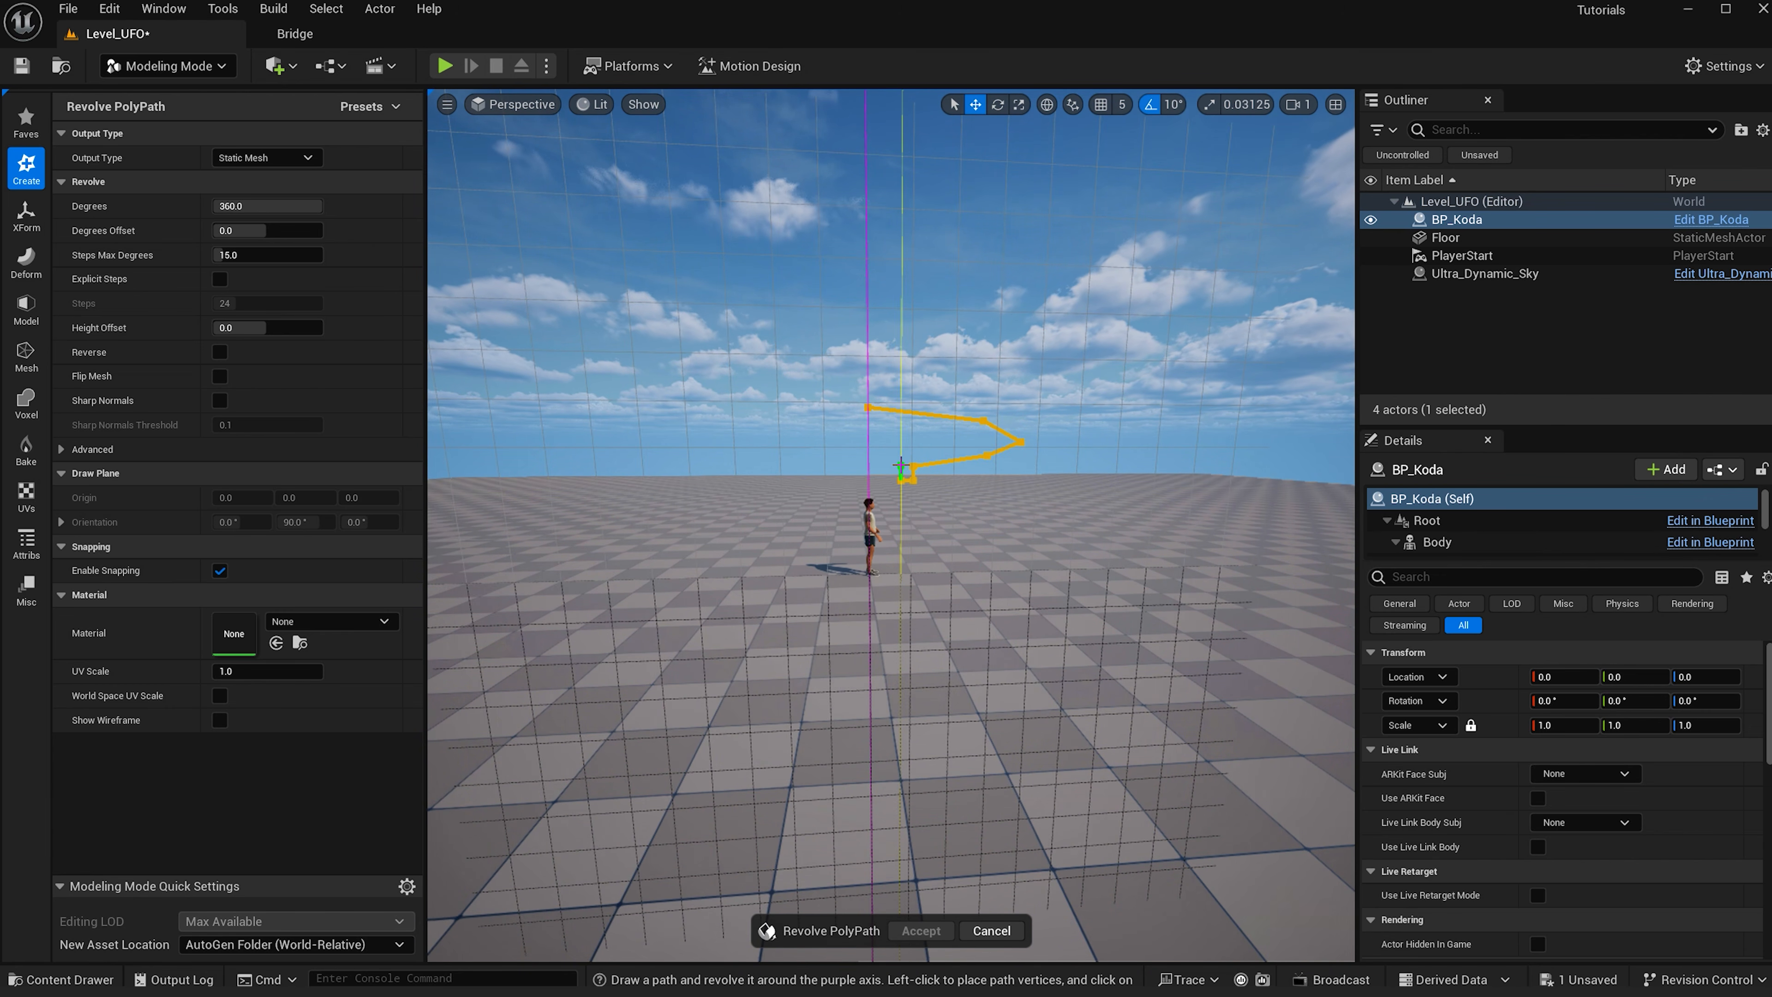
{"action": "left_click", "coordinate": [901, 464]}
{"action": "left_click", "coordinate": [891, 464]}
{"action": "left_click", "coordinate": [891, 454]}
{"action": "left_click", "coordinate": [868, 454]}
{"action": "left_click", "coordinate": [868, 407]}
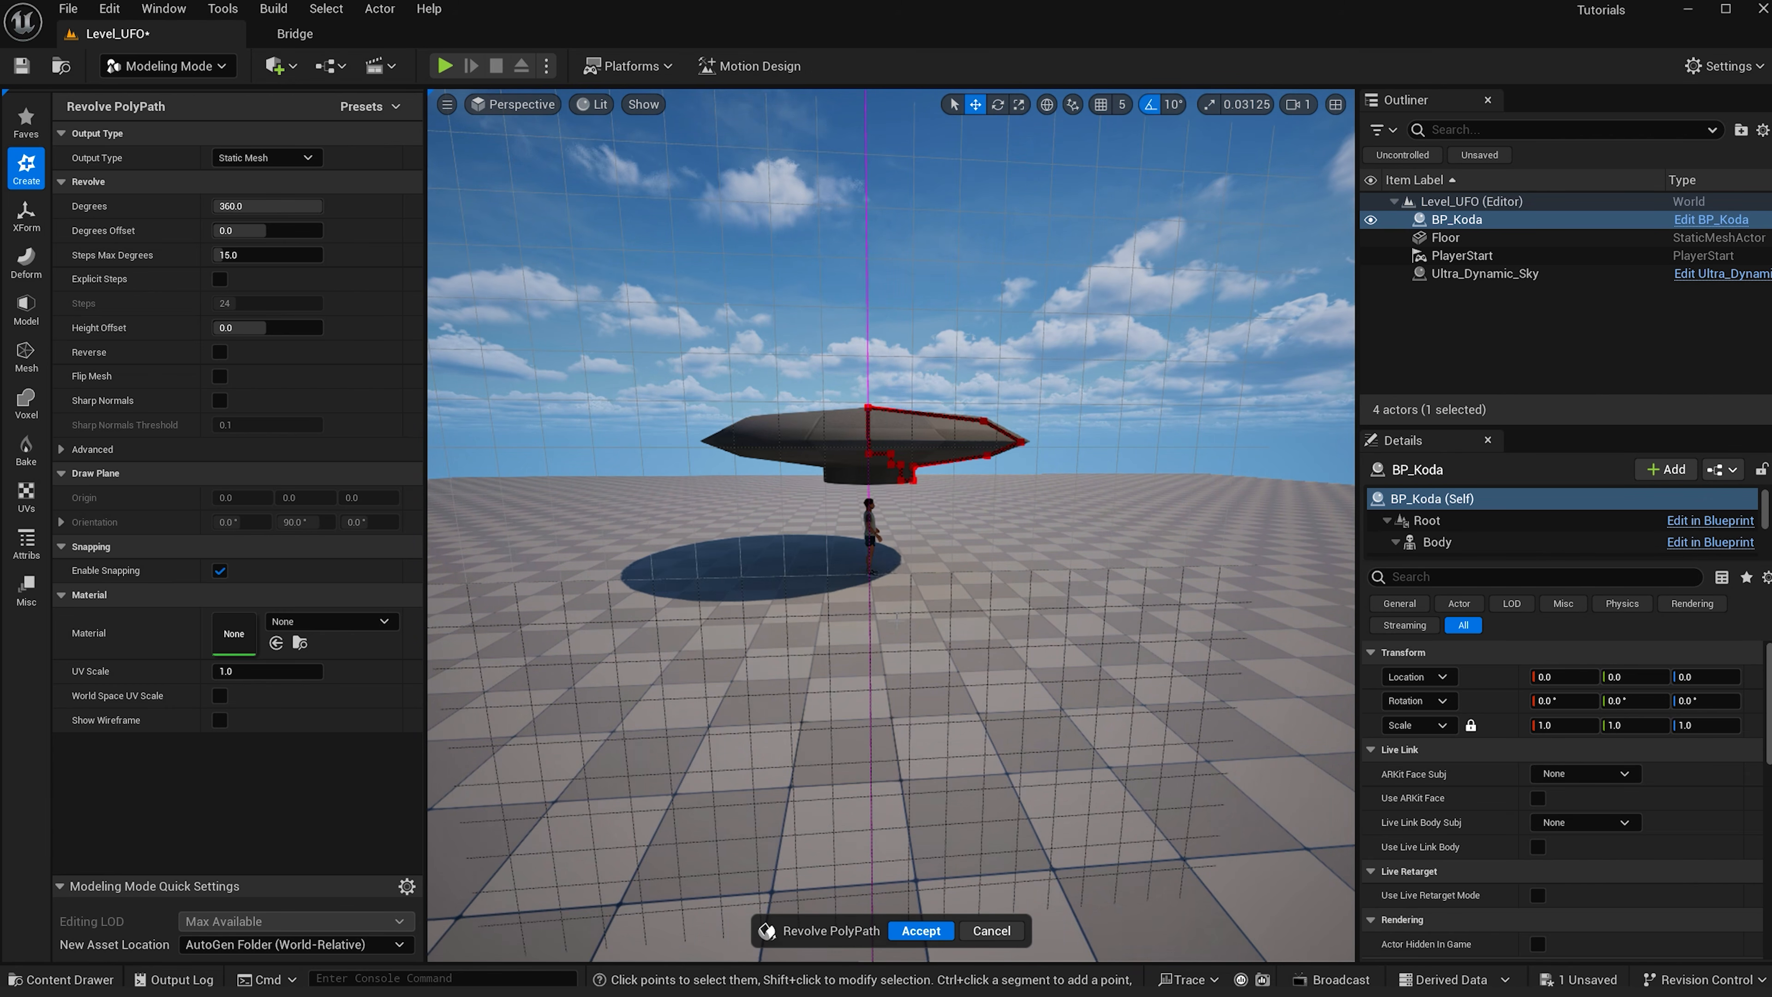
{"action": "left_click", "coordinate": [928, 933]}
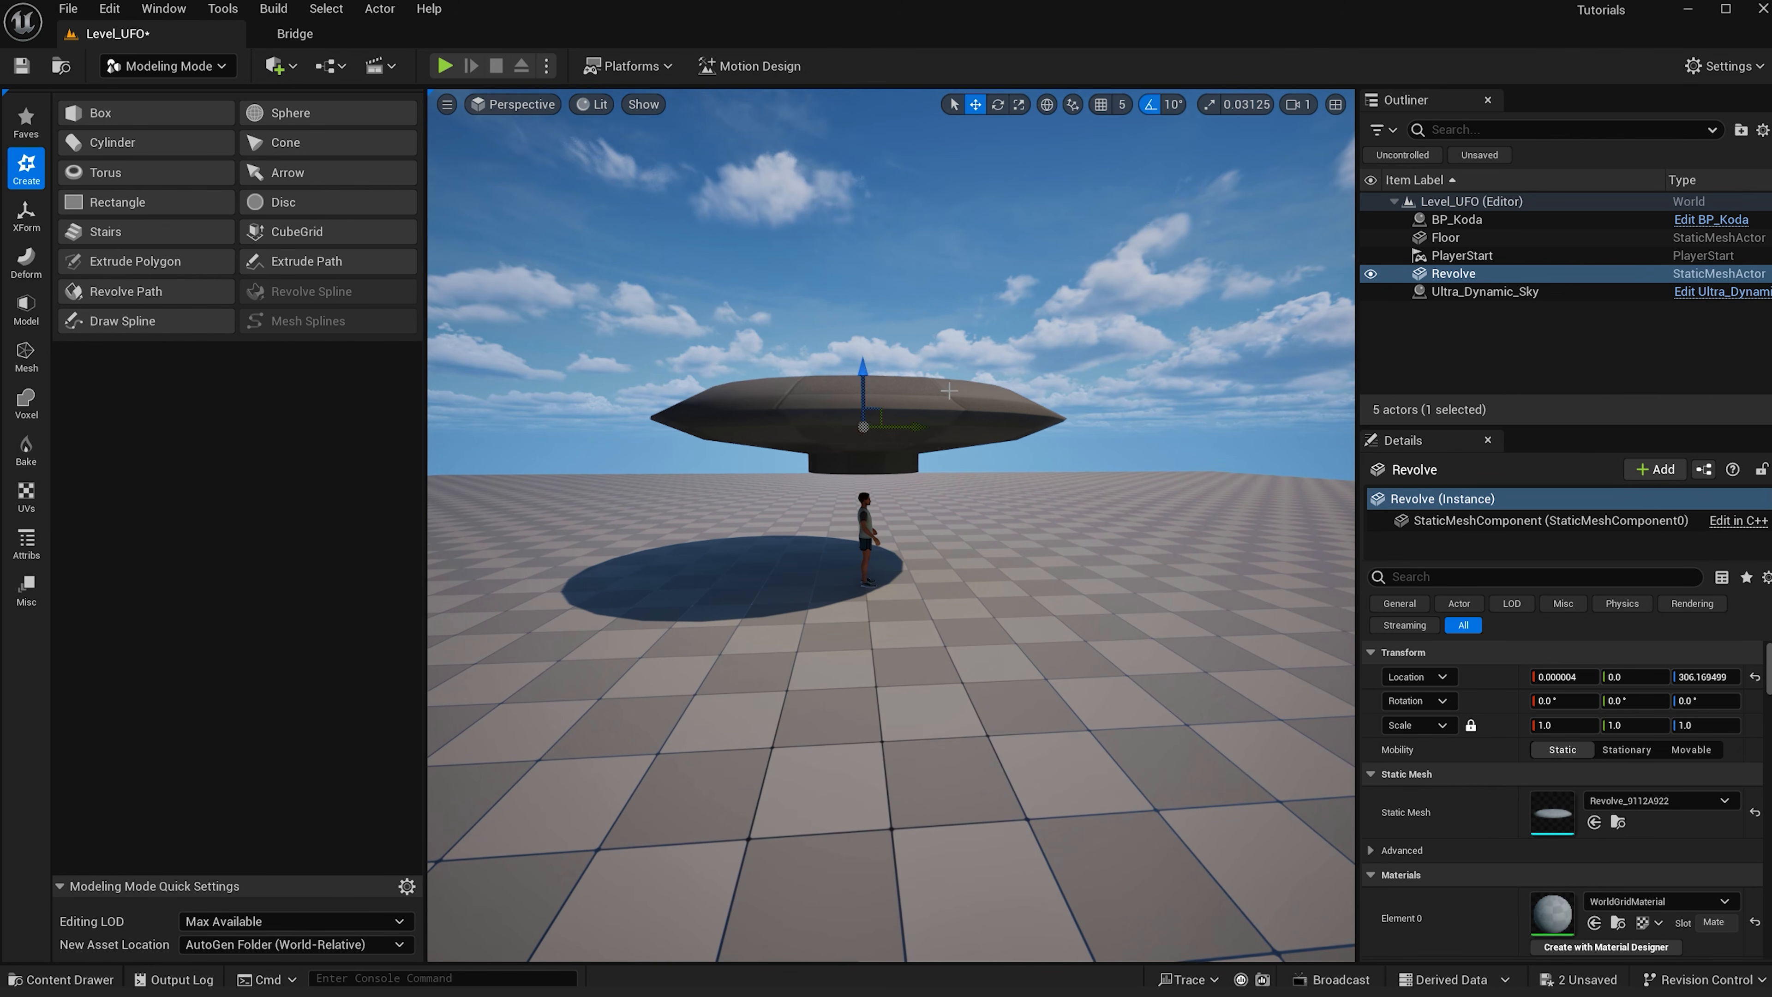
- Open PolyGroup Edit on the saucer, filter to edge loops, and select the loops around its lower hub
{"action": "left_click", "coordinate": [26, 308]}
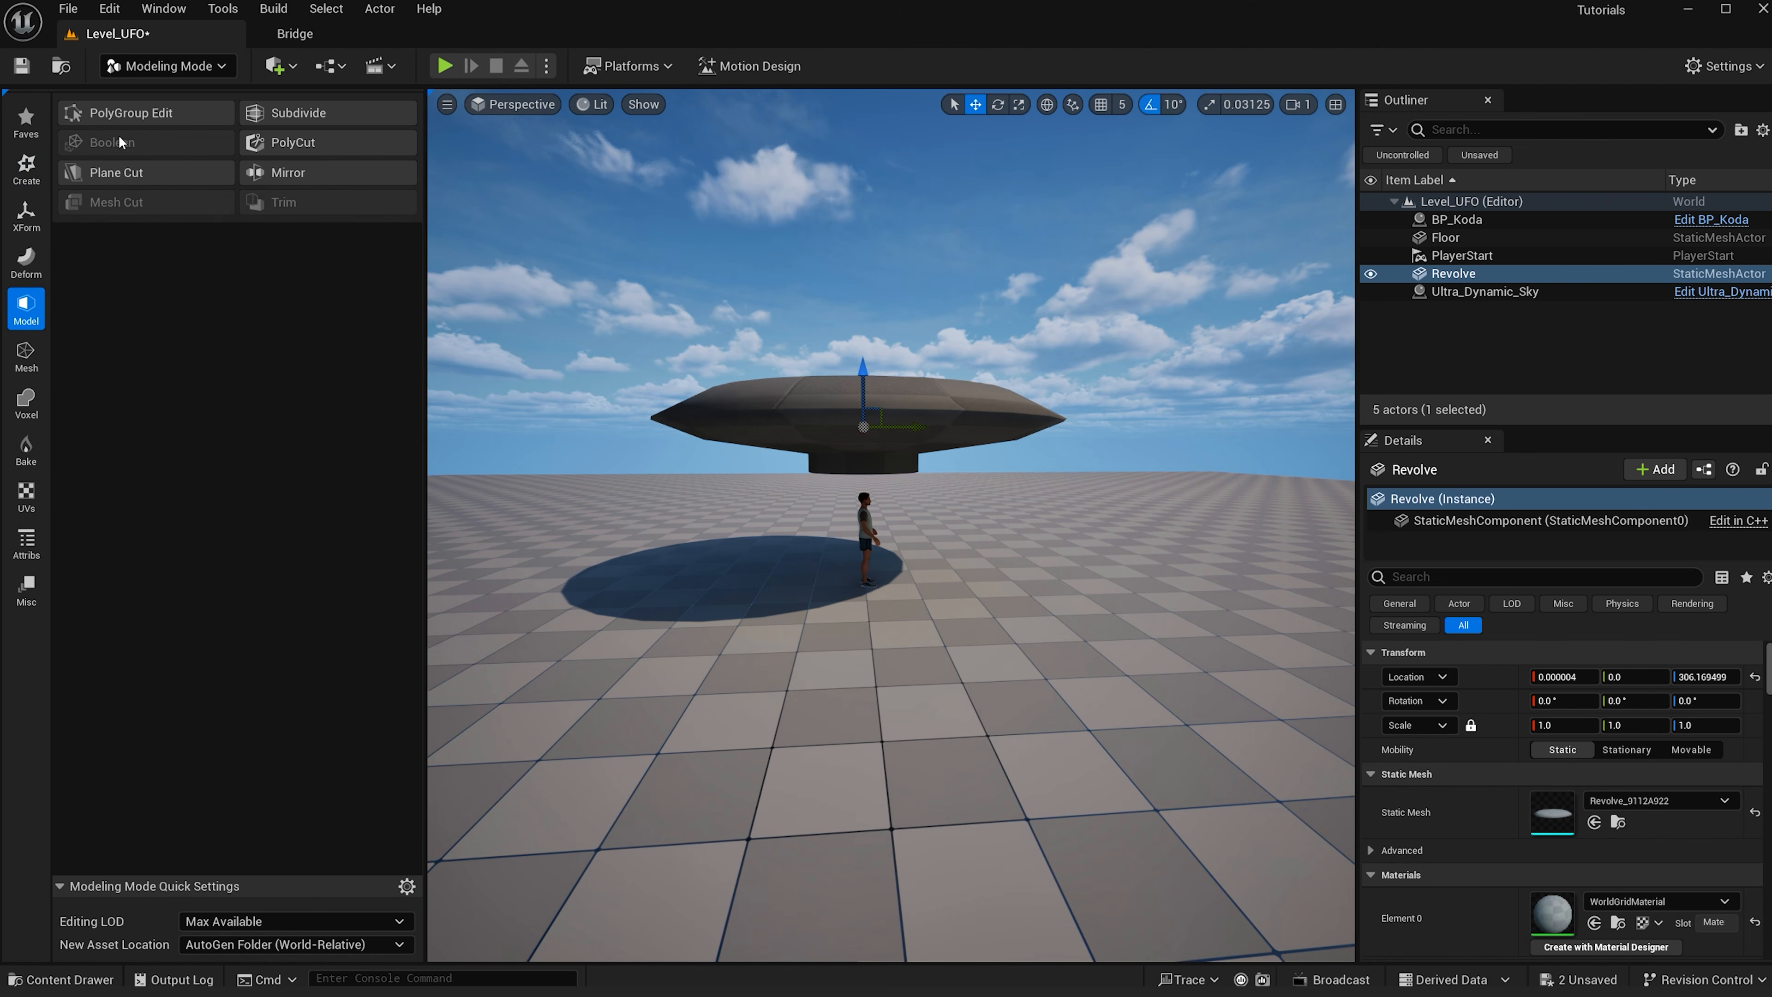
{"action": "left_click", "coordinate": [136, 114]}
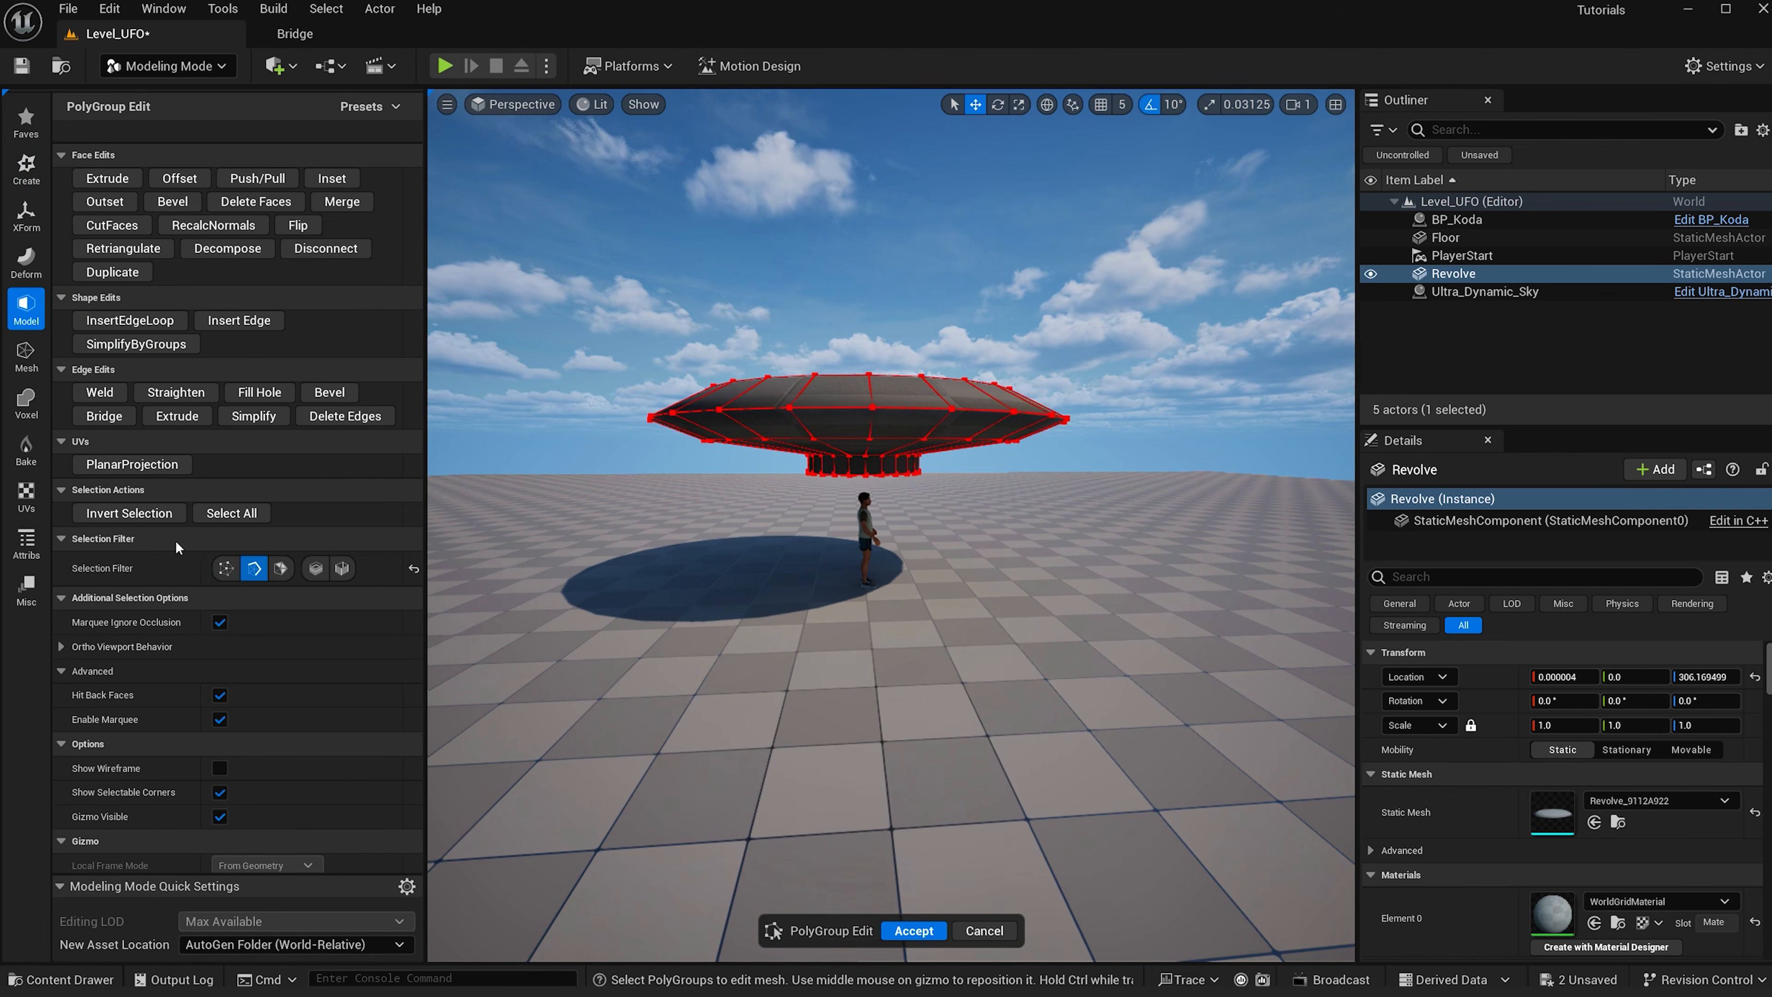
{"action": "left_click", "coordinate": [315, 568]}
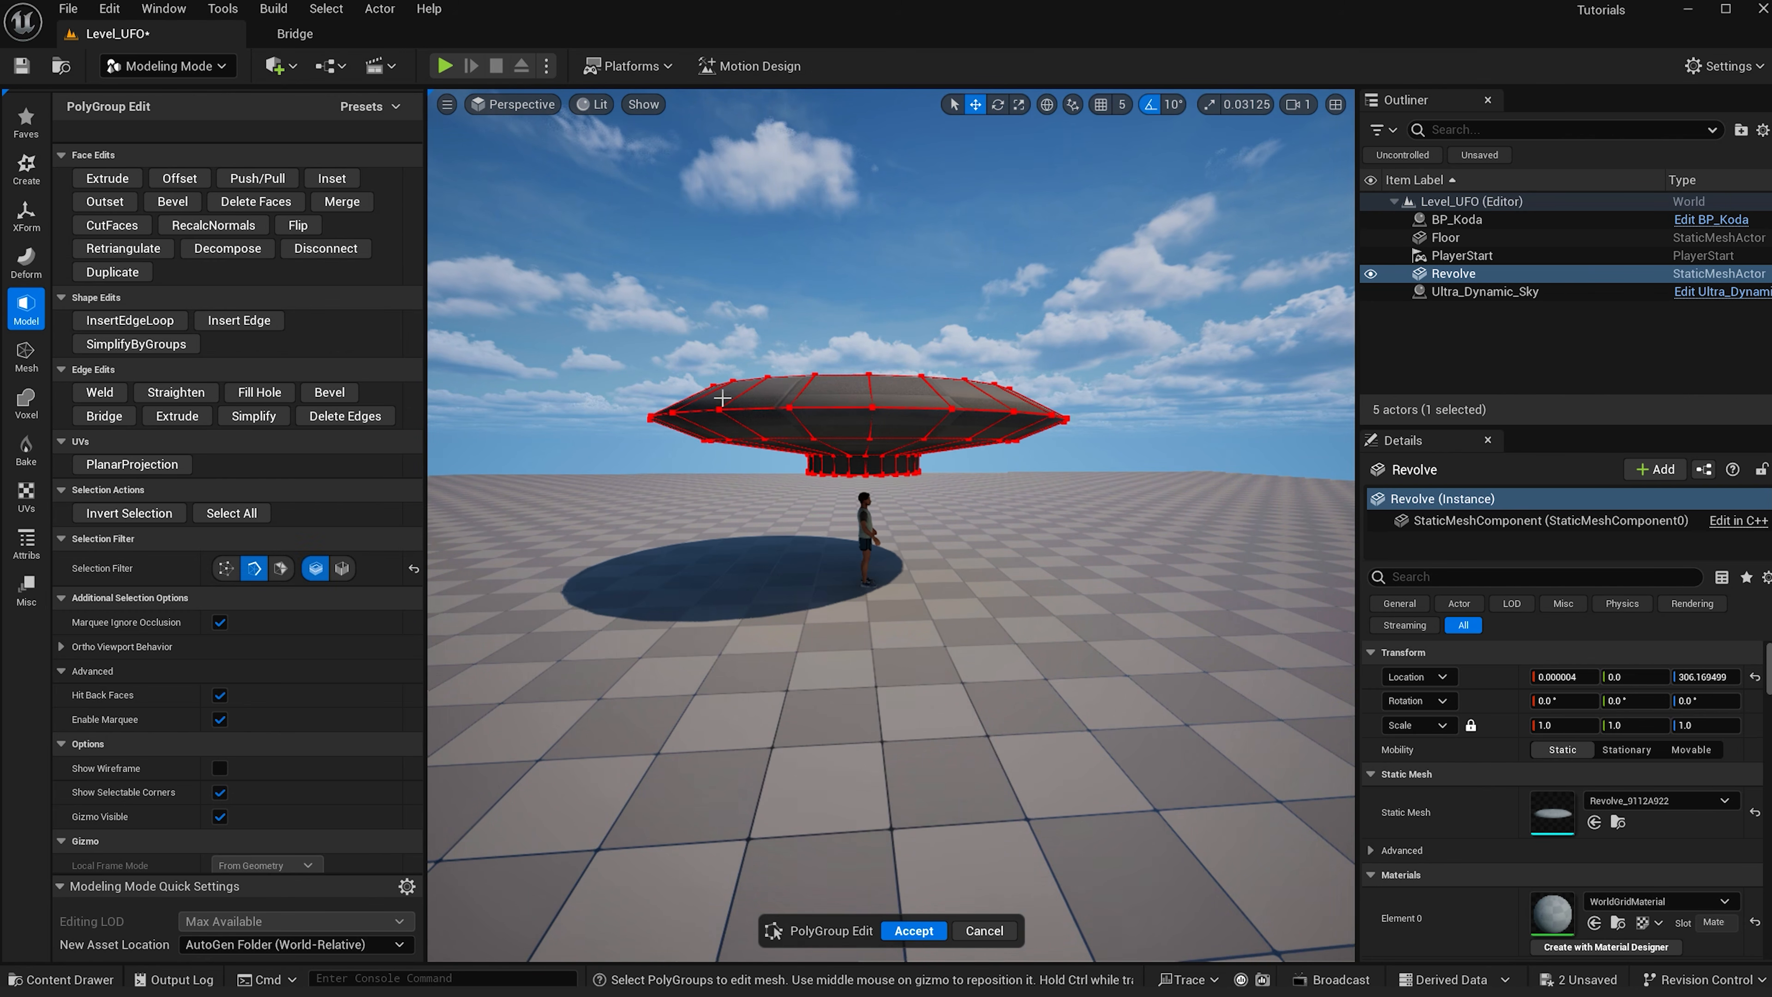
{"action": "left_click", "coordinate": [819, 408]}
{"action": "left_click_drag", "start_coordinate": [729, 574], "coordinate": [731, 534], "text": "alt"}
{"action": "left_click_drag", "start_coordinate": [843, 446], "coordinate": [838, 377], "text": "alt"}
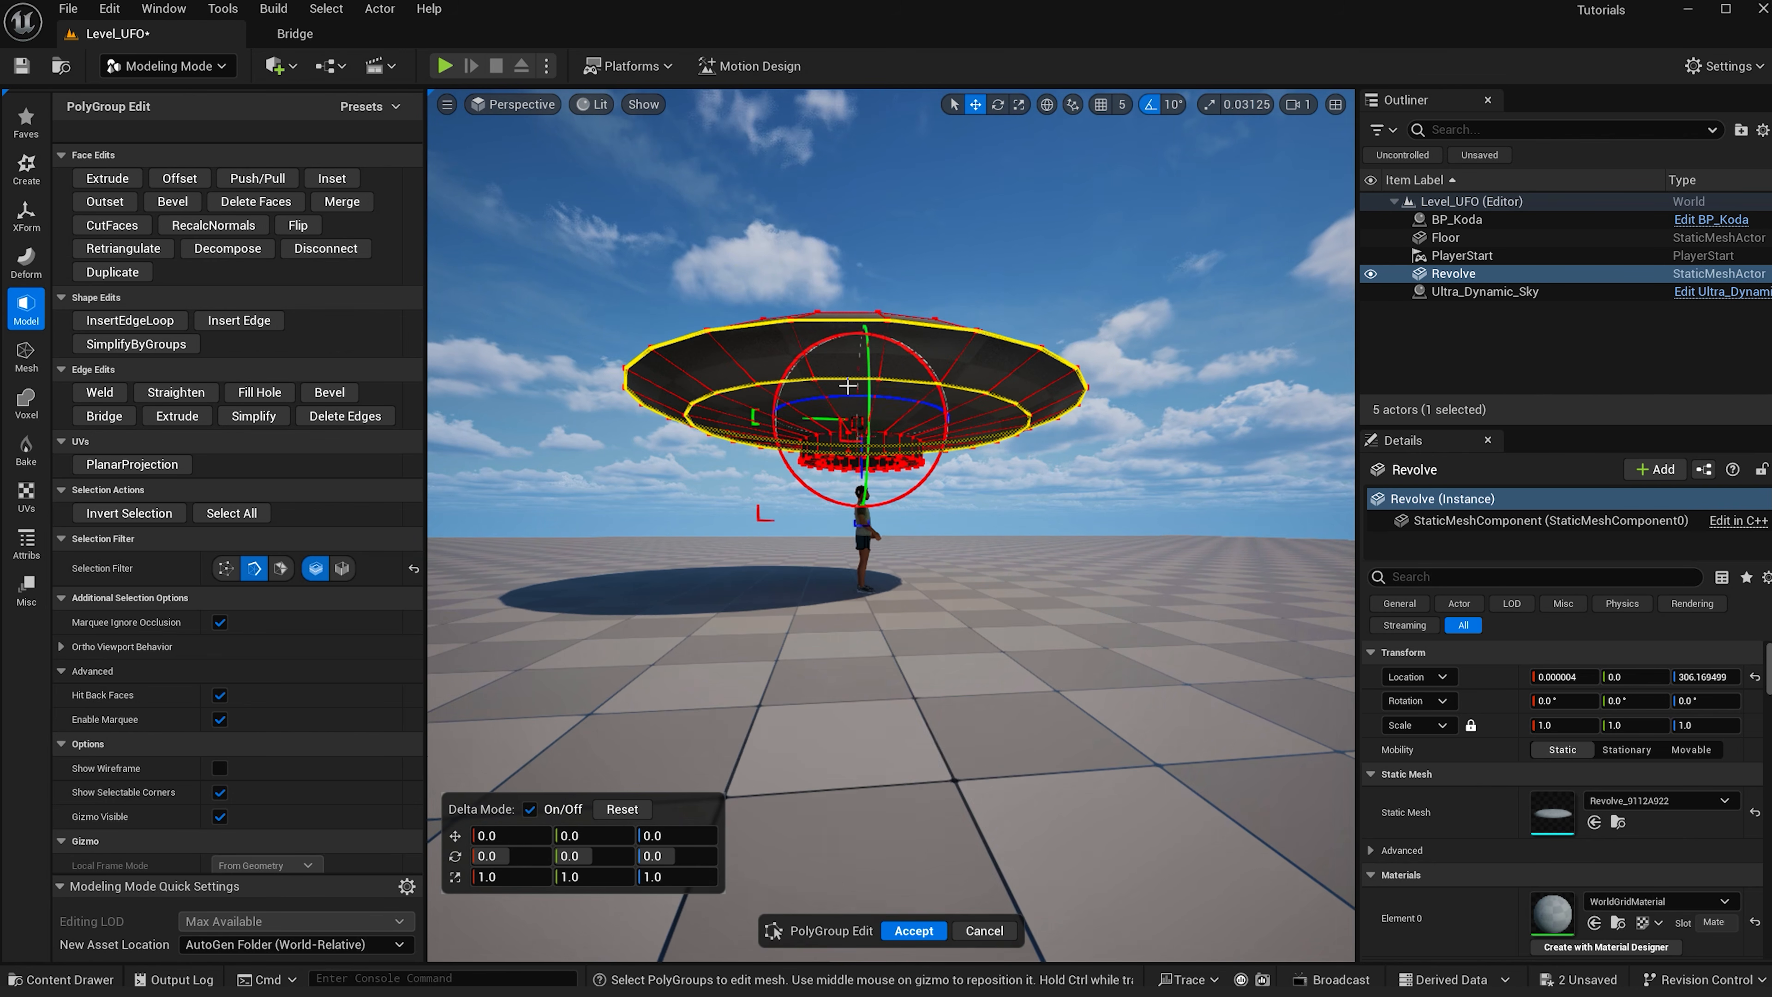
{"action": "scroll", "coordinate": [838, 380], "scroll_direction": "up", "scroll_amount": 5}
{"action": "left_click", "coordinate": [852, 367], "text": "shift"}
{"action": "left_click", "coordinate": [847, 380], "text": "shift"}
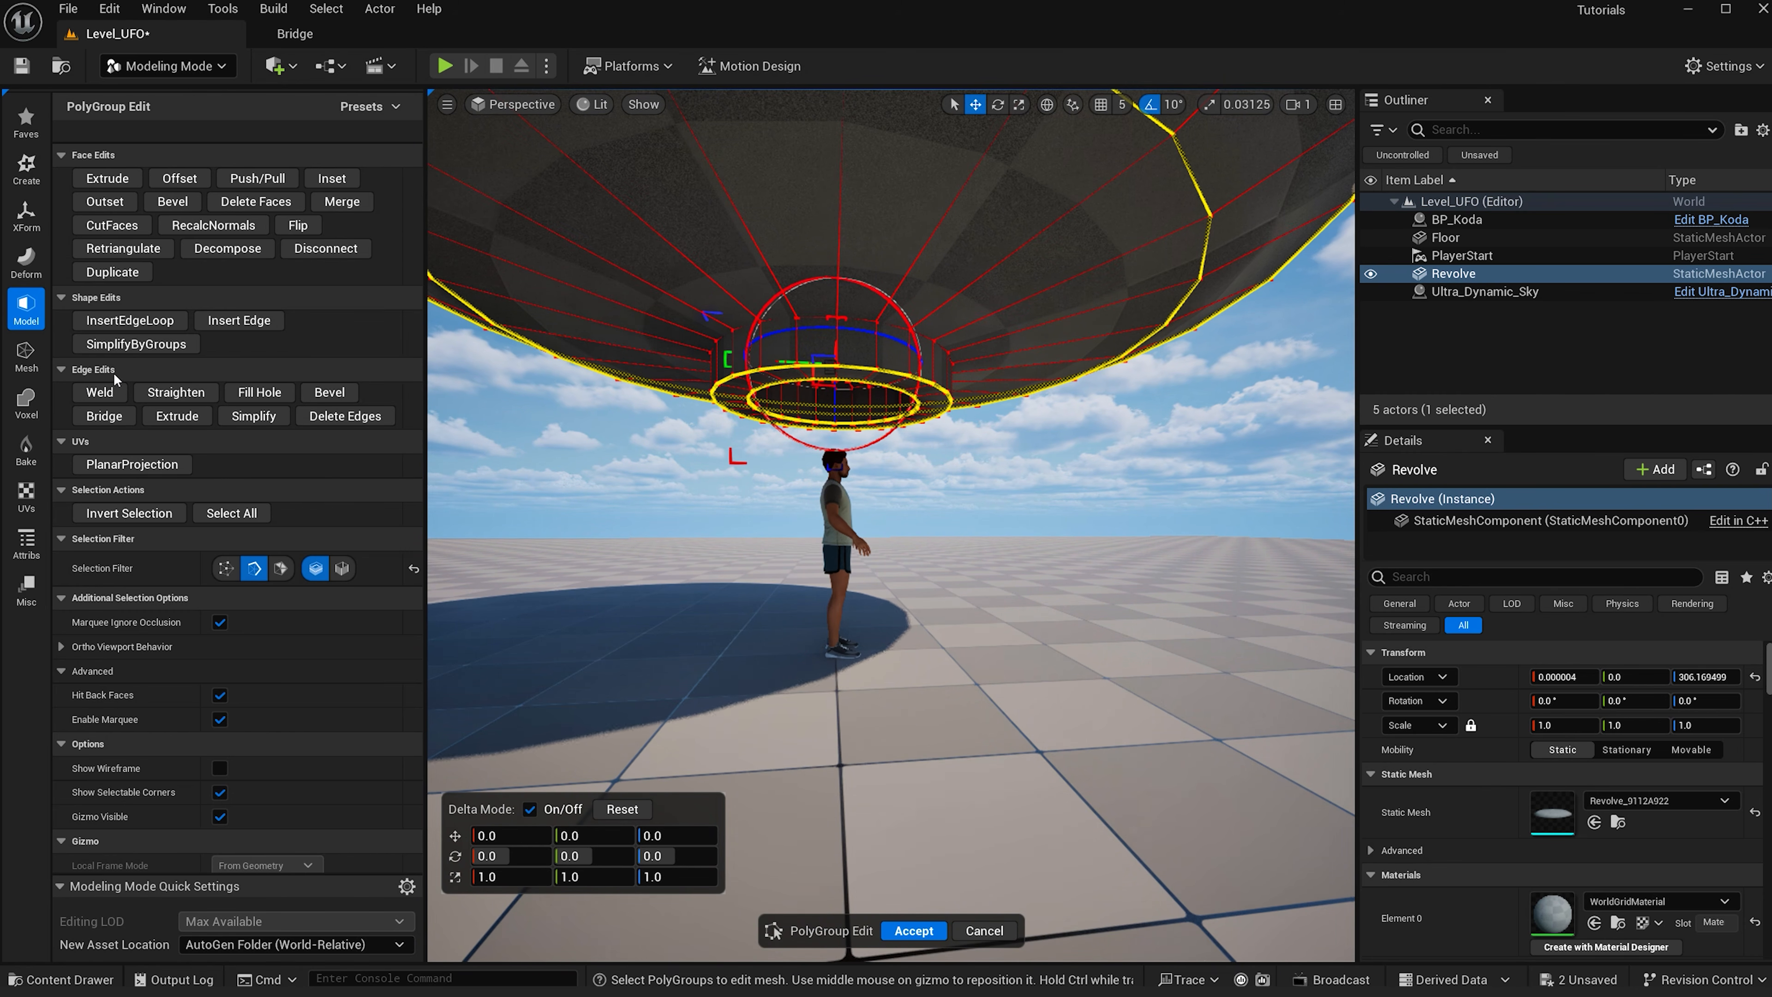
- Bevel the selected edge loops with a bevel distance of 10 and accept the action
{"action": "left_click", "coordinate": [329, 392]}
{"action": "left_click", "coordinate": [267, 180]}
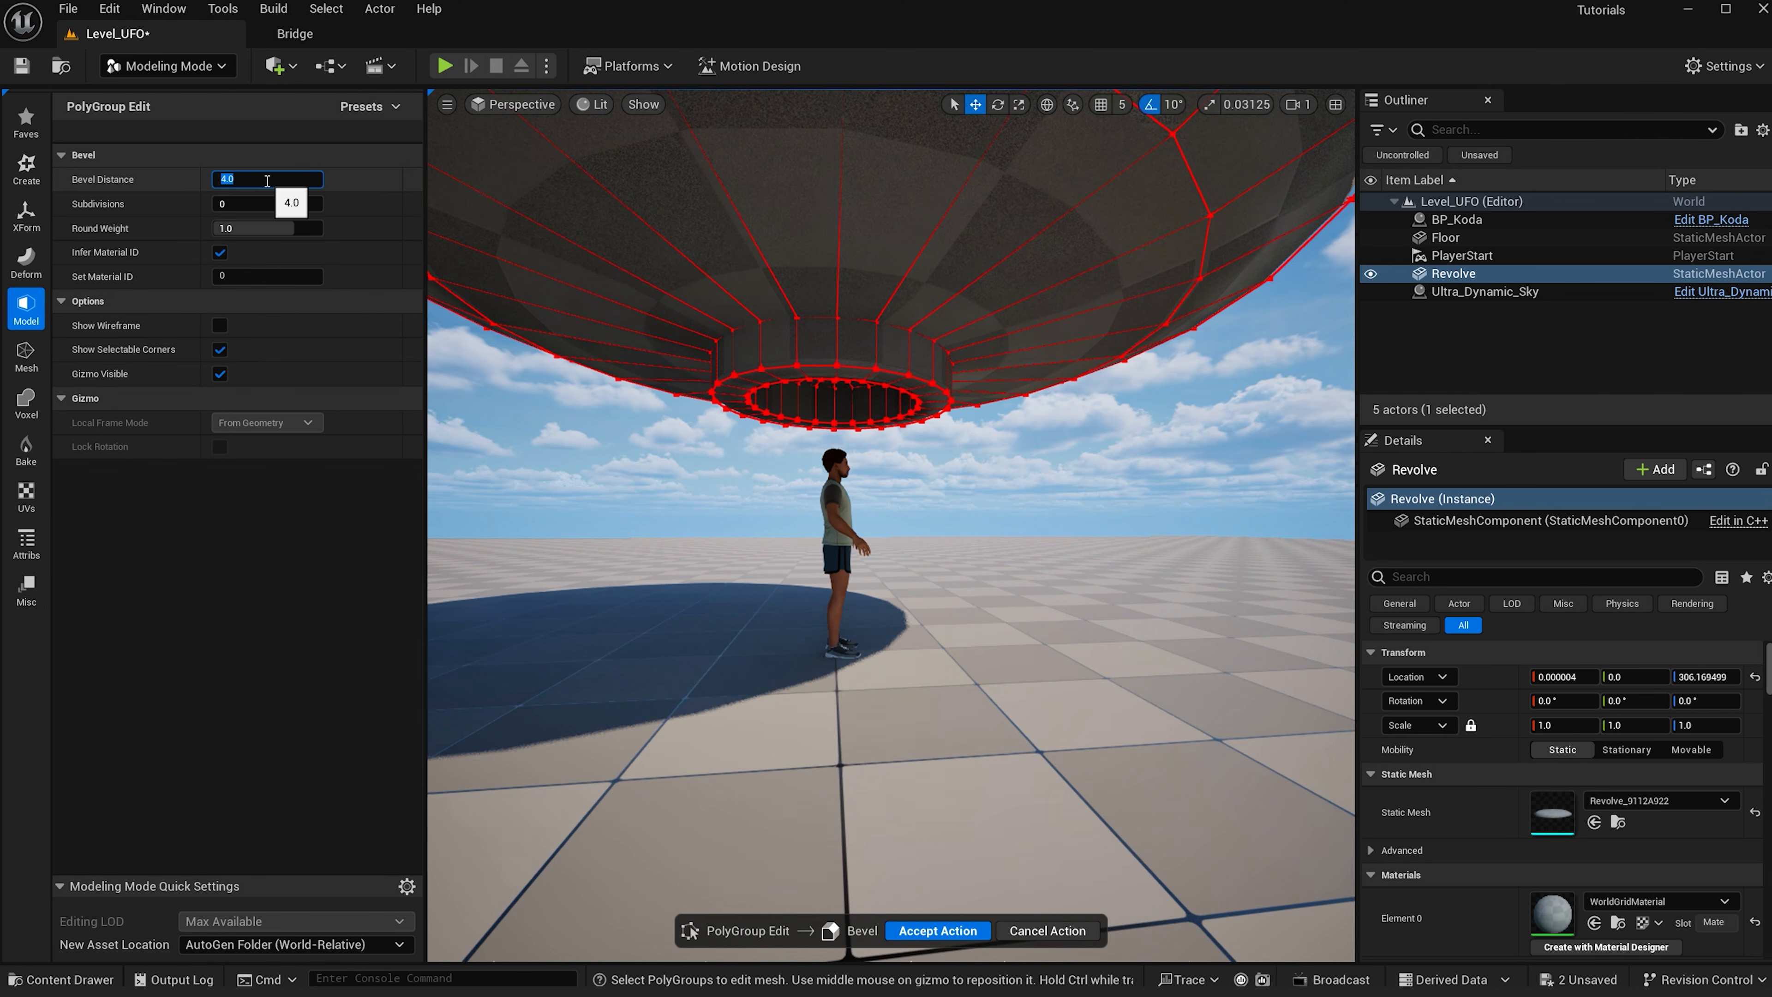
{"action": "type", "text": "10"}
{"action": "key", "text": "Return"}
{"action": "left_click", "coordinate": [256, 203]}
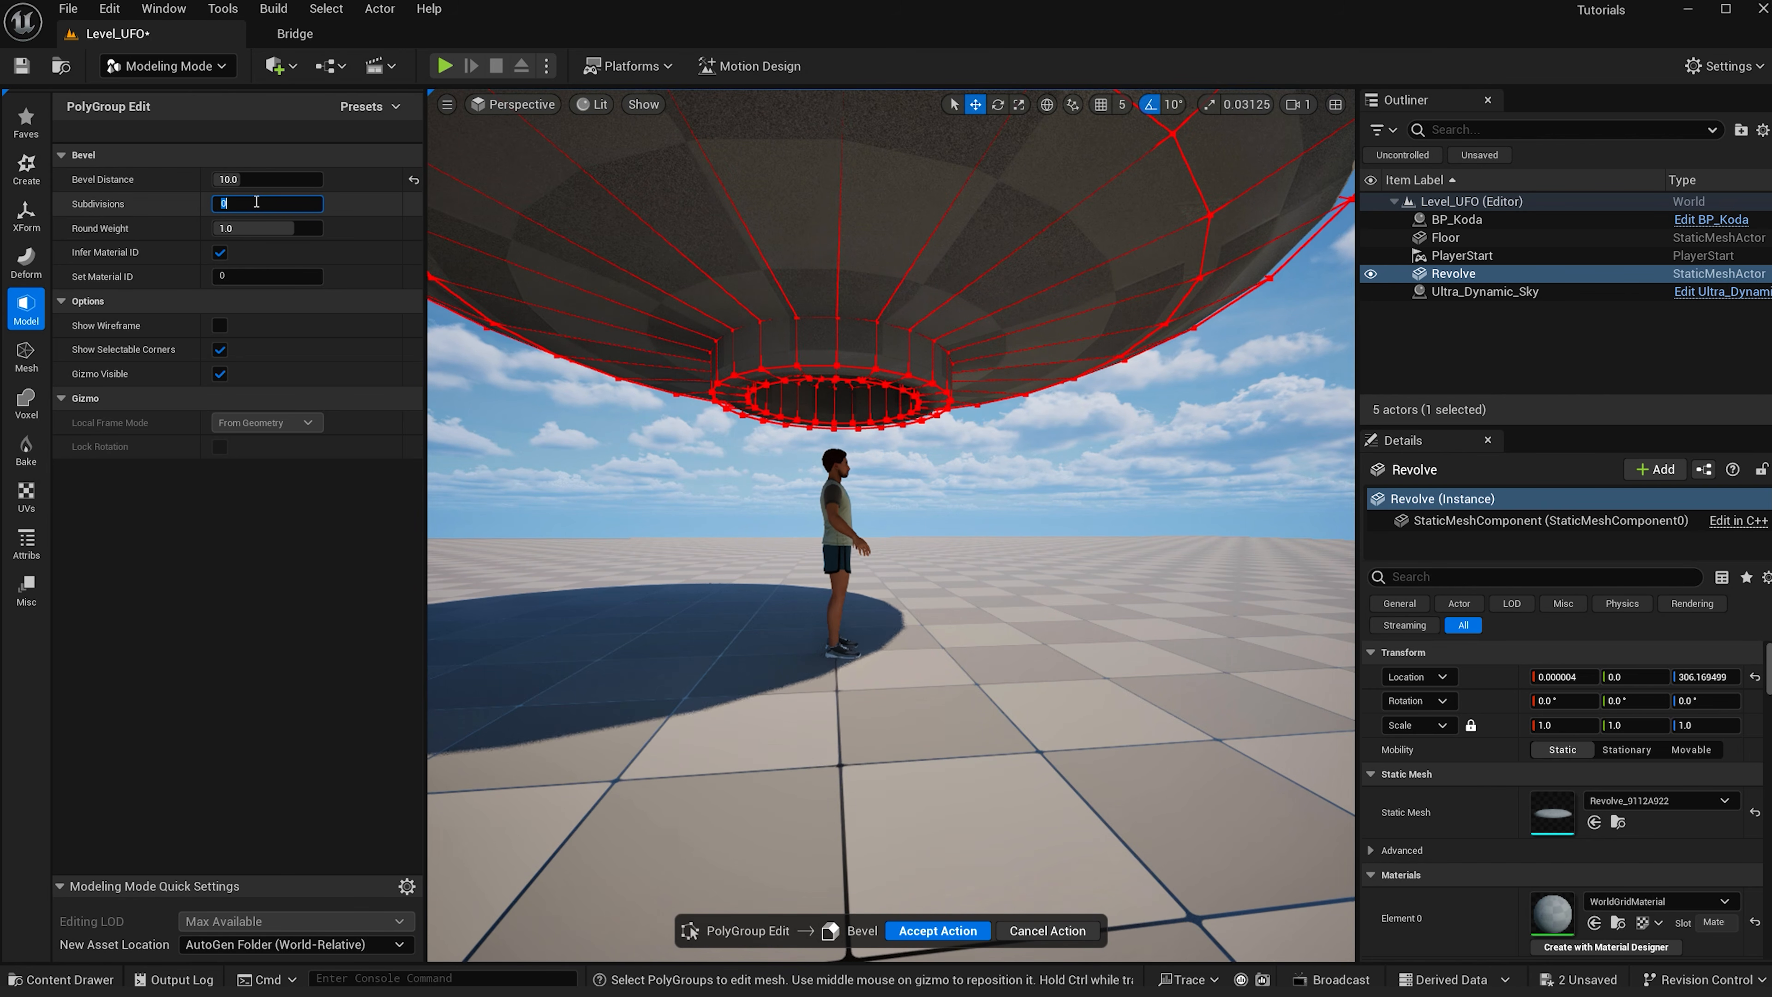
{"action": "key", "text": "Return"}
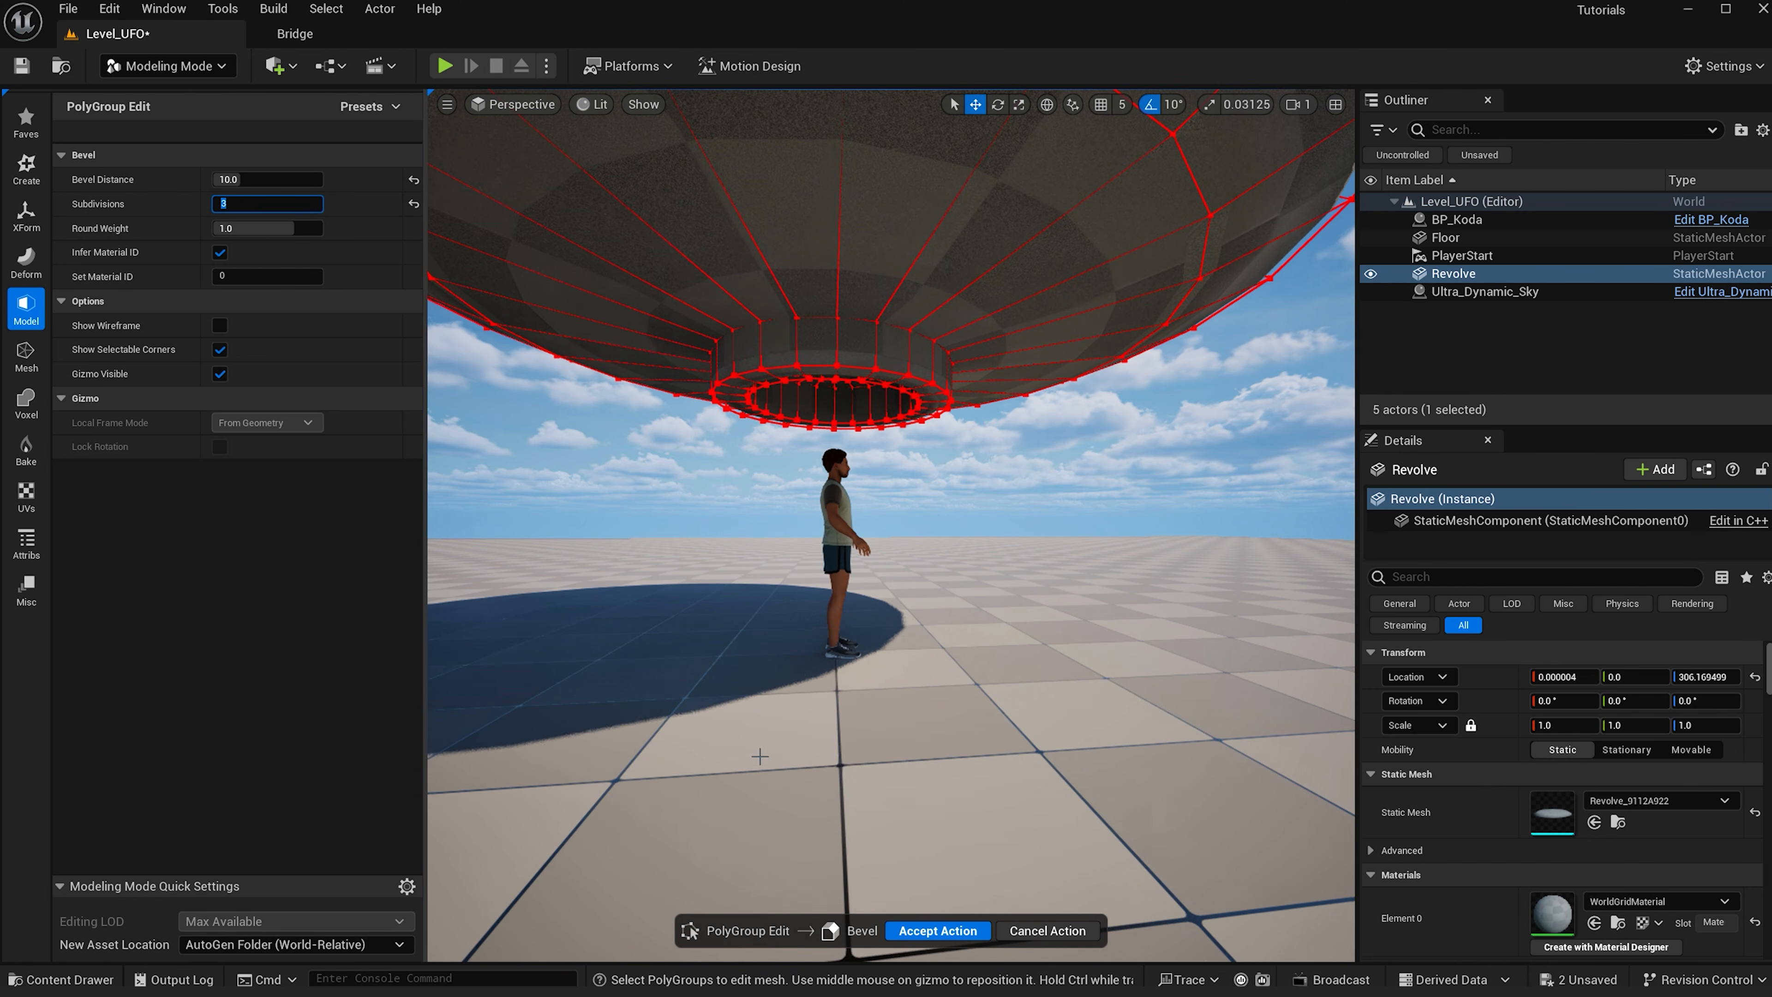
{"action": "left_click", "coordinate": [982, 925]}
{"action": "left_click", "coordinate": [923, 933]}
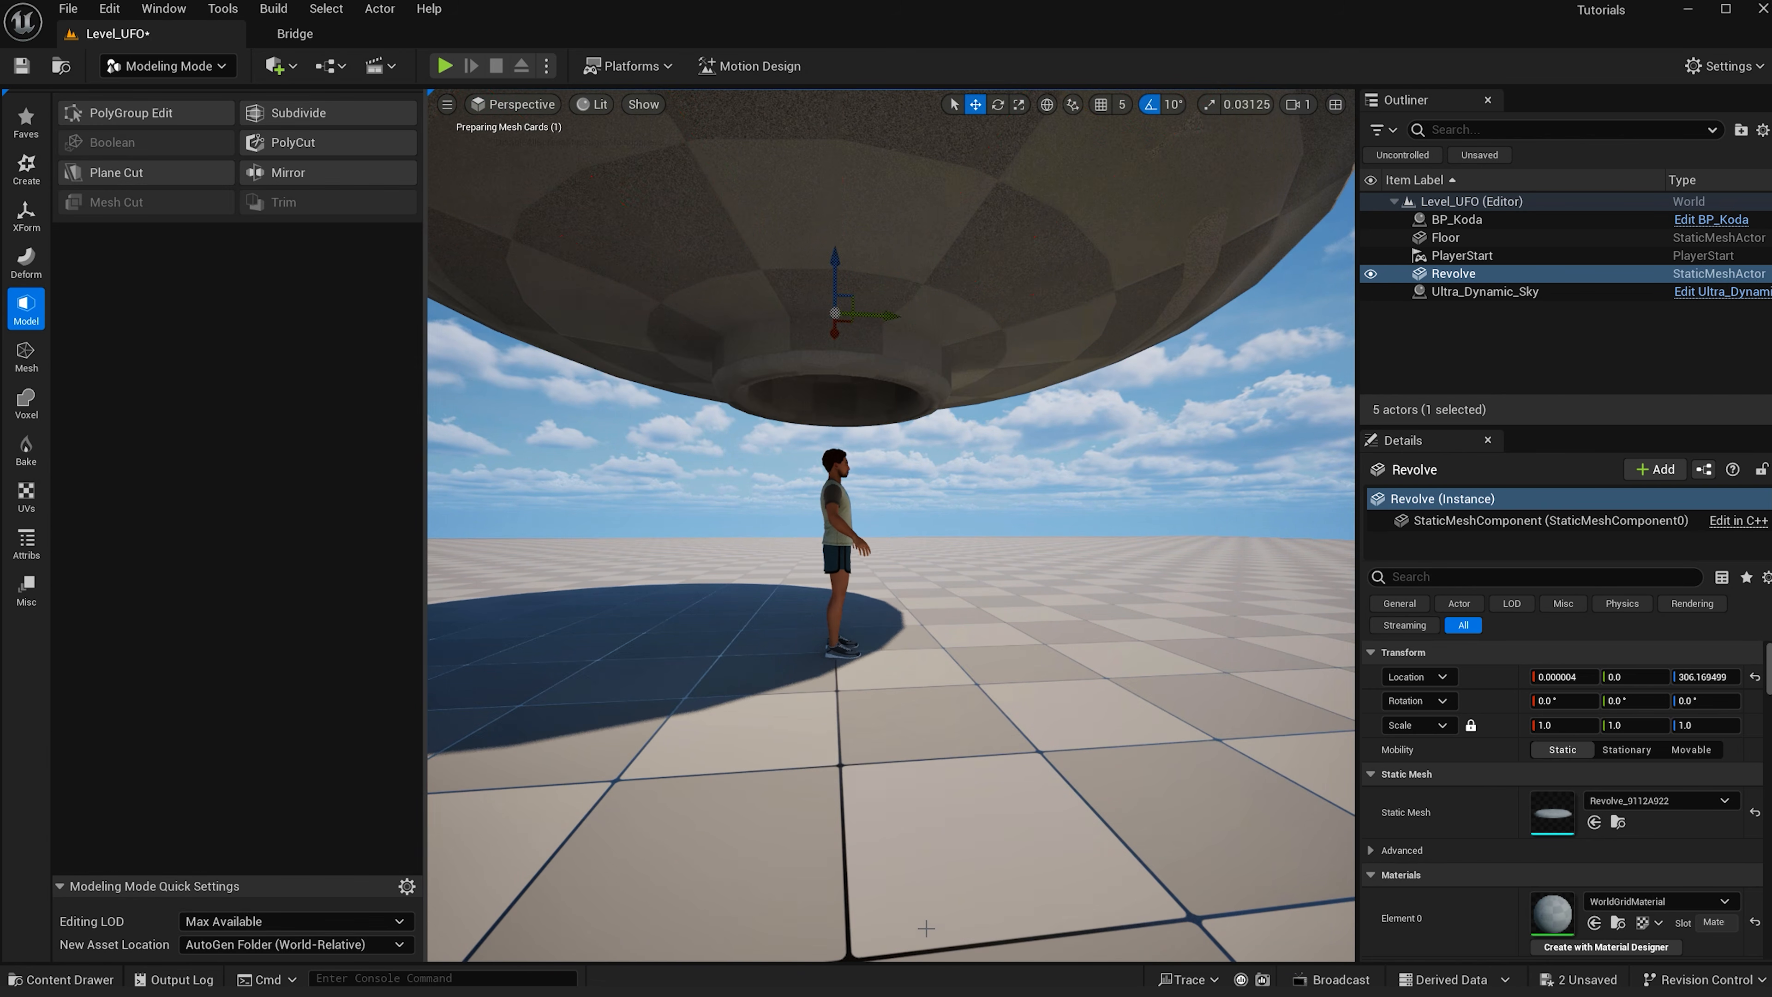
- Subdivide the saucer at level 3 with Interpolated normal computation and accept
{"action": "scroll", "coordinate": [811, 354], "scroll_direction": "down", "scroll_amount": 3}
{"action": "right_click_drag", "start_coordinate": [811, 354], "coordinate": [811, 354]}
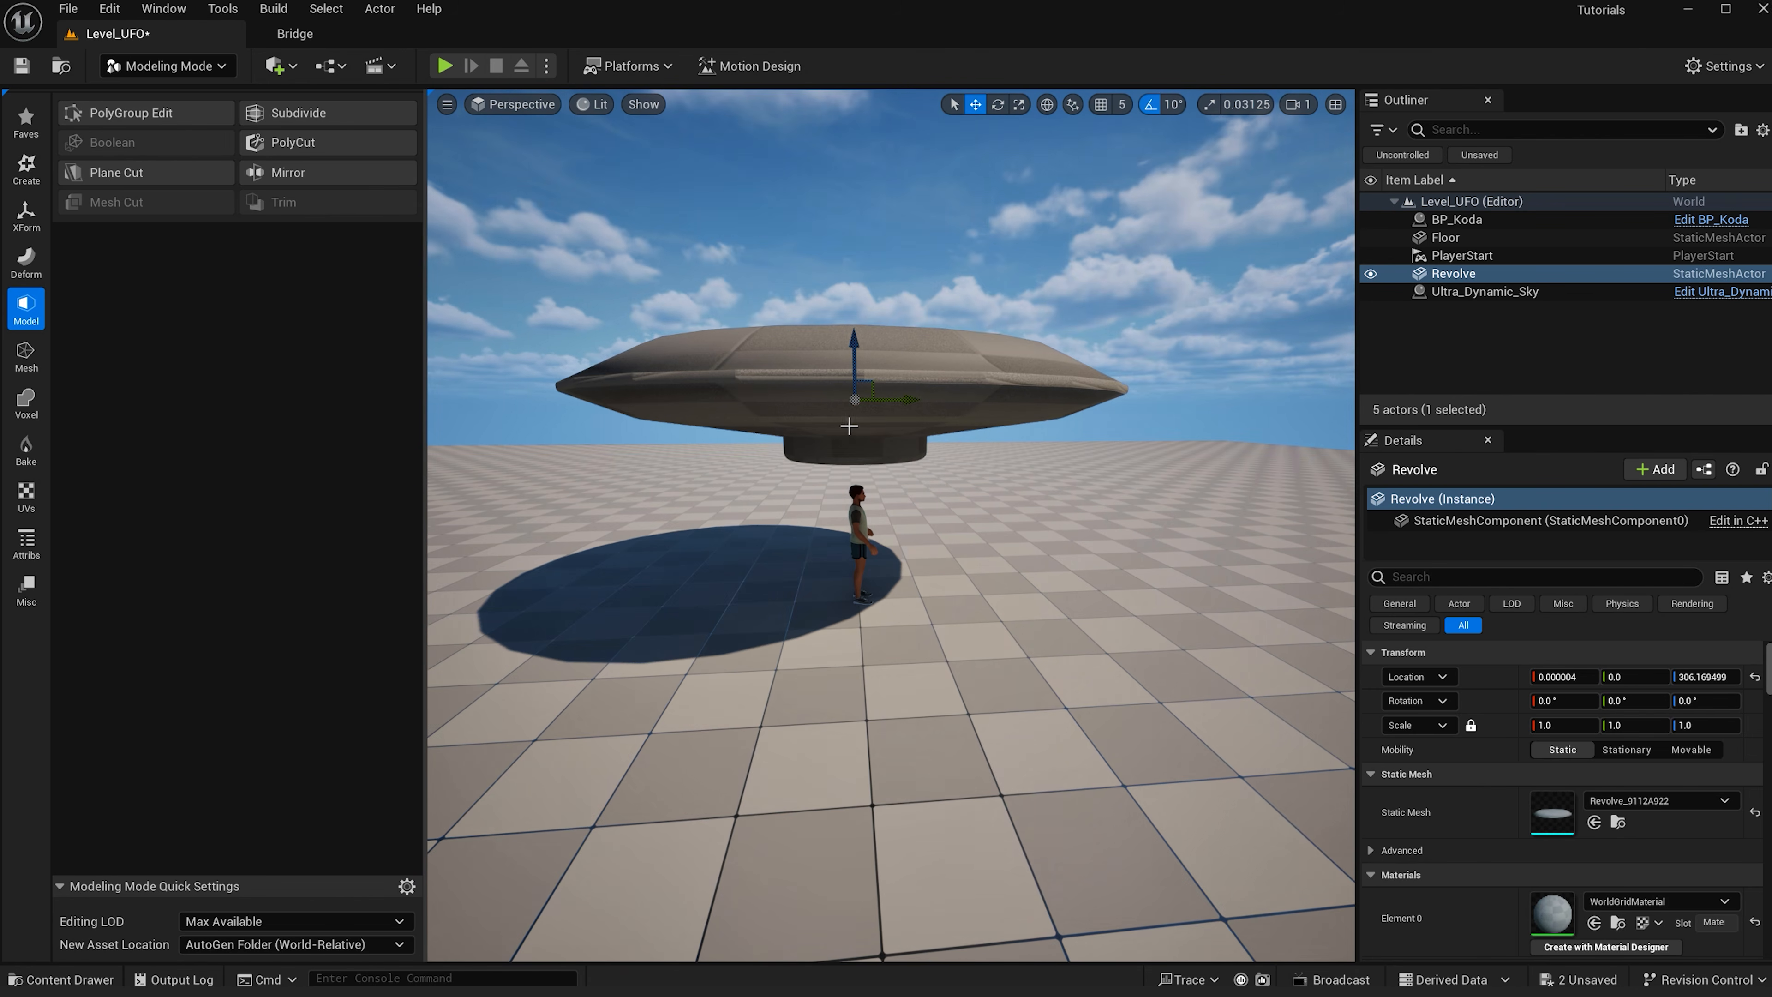
{"action": "left_click", "coordinate": [317, 117]}
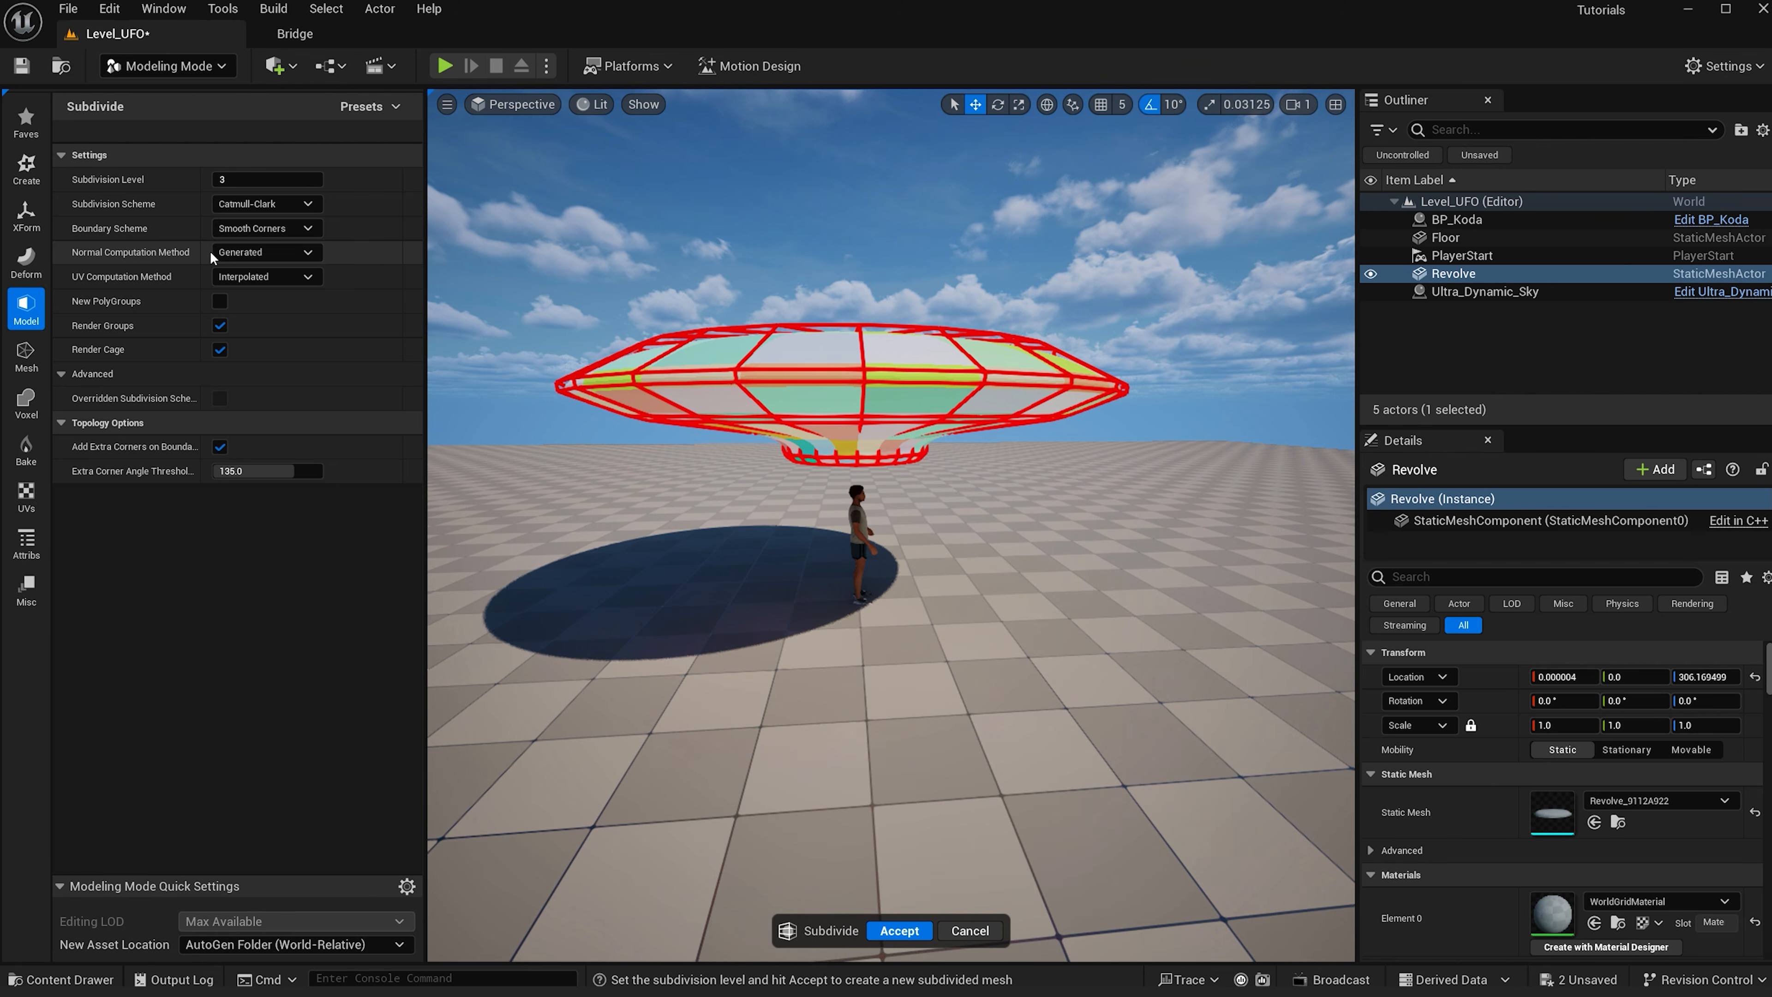
{"action": "left_click", "coordinate": [253, 250]}
{"action": "left_click", "coordinate": [241, 283]}
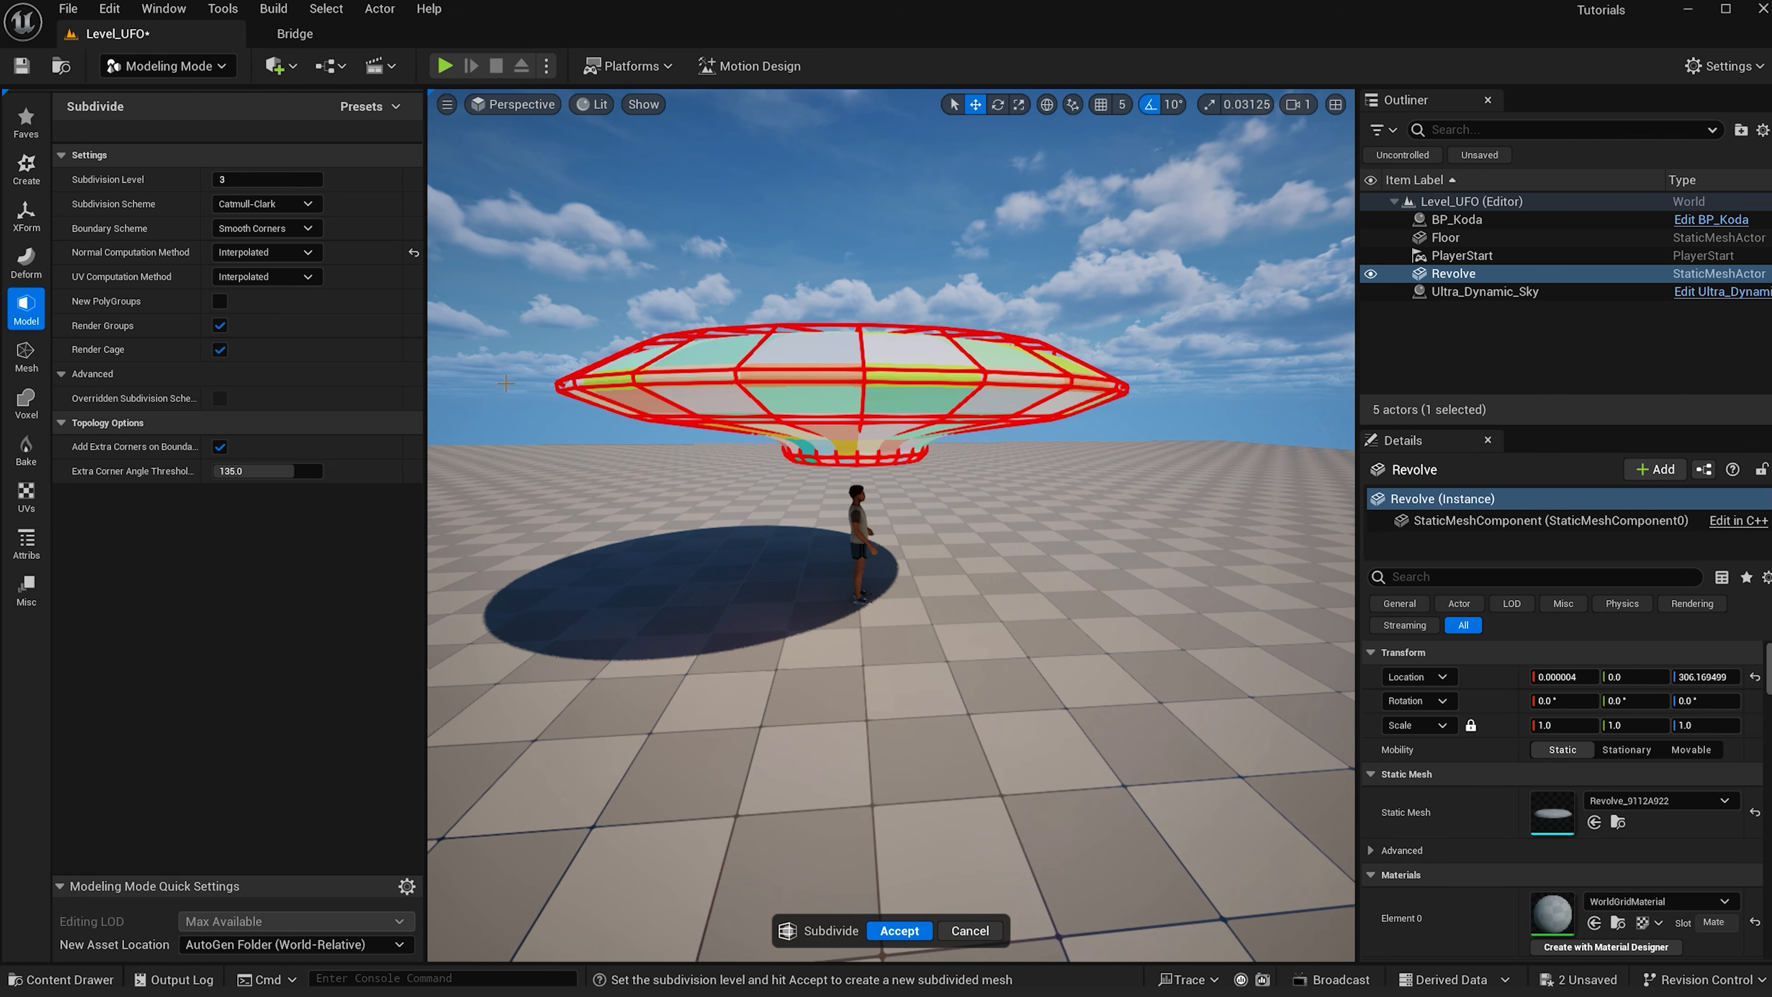
{"action": "left_click", "coordinate": [898, 929]}
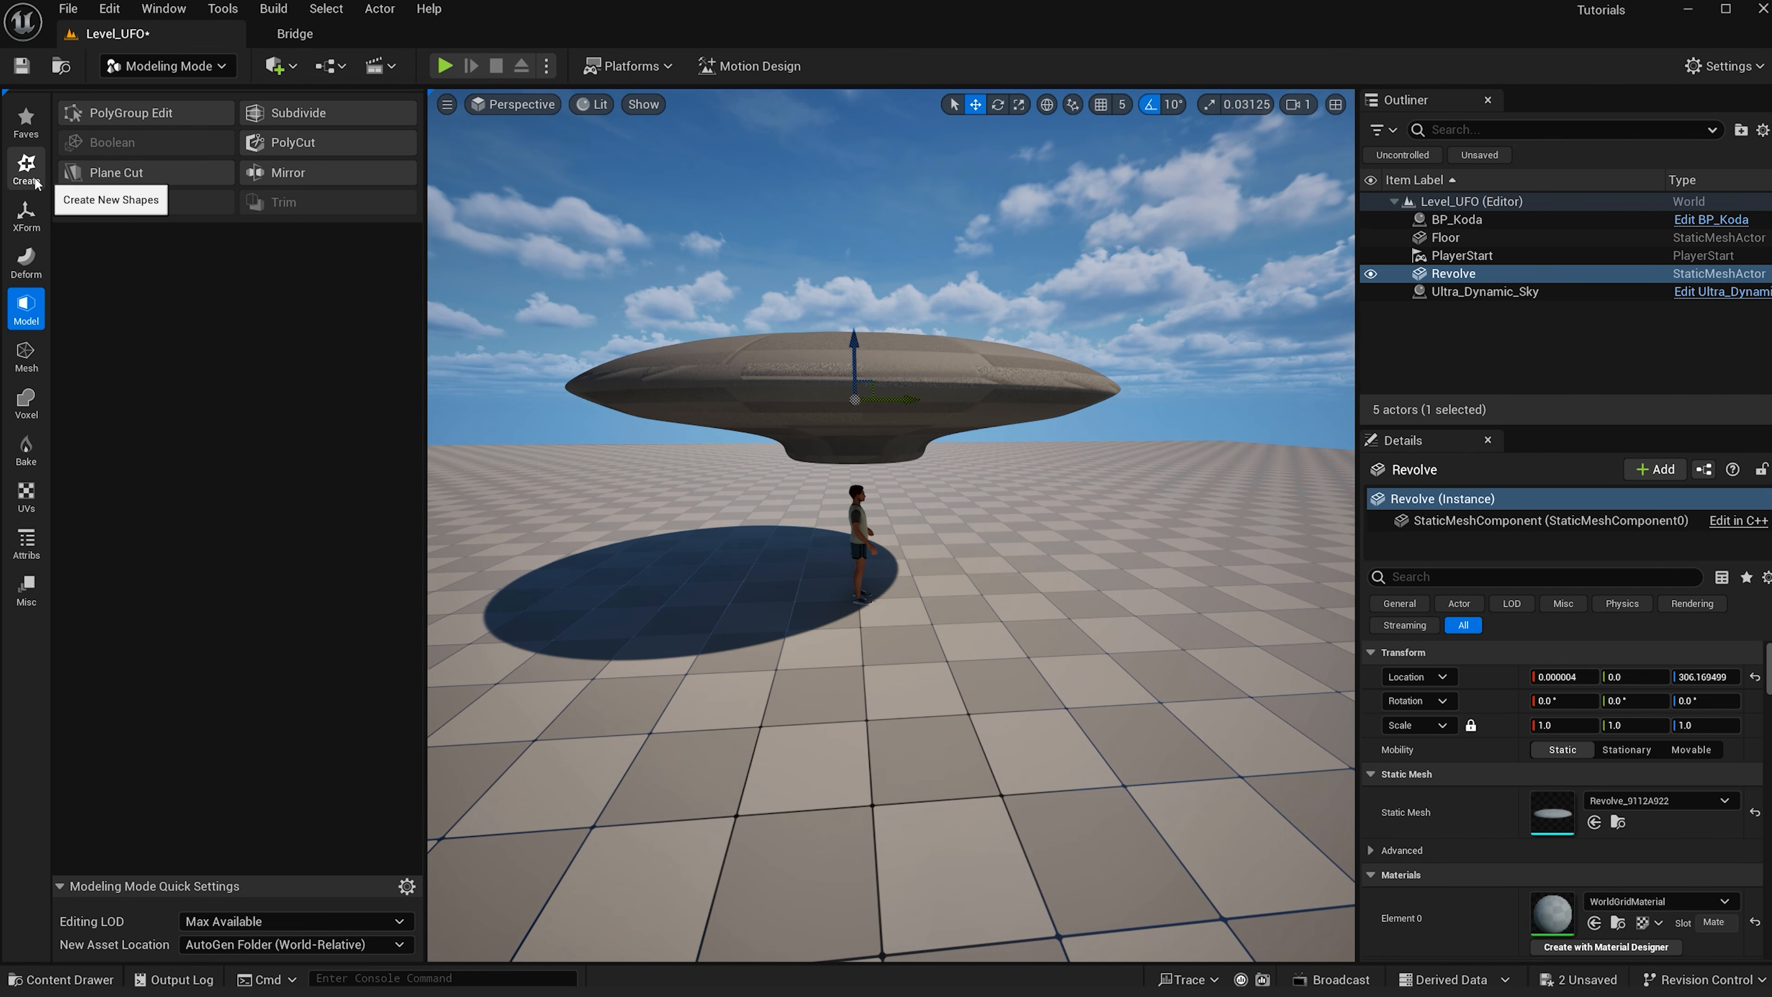
- Start the Torus tool and place a torus on the floor beneath the saucer
{"action": "left_click", "coordinate": [26, 167]}
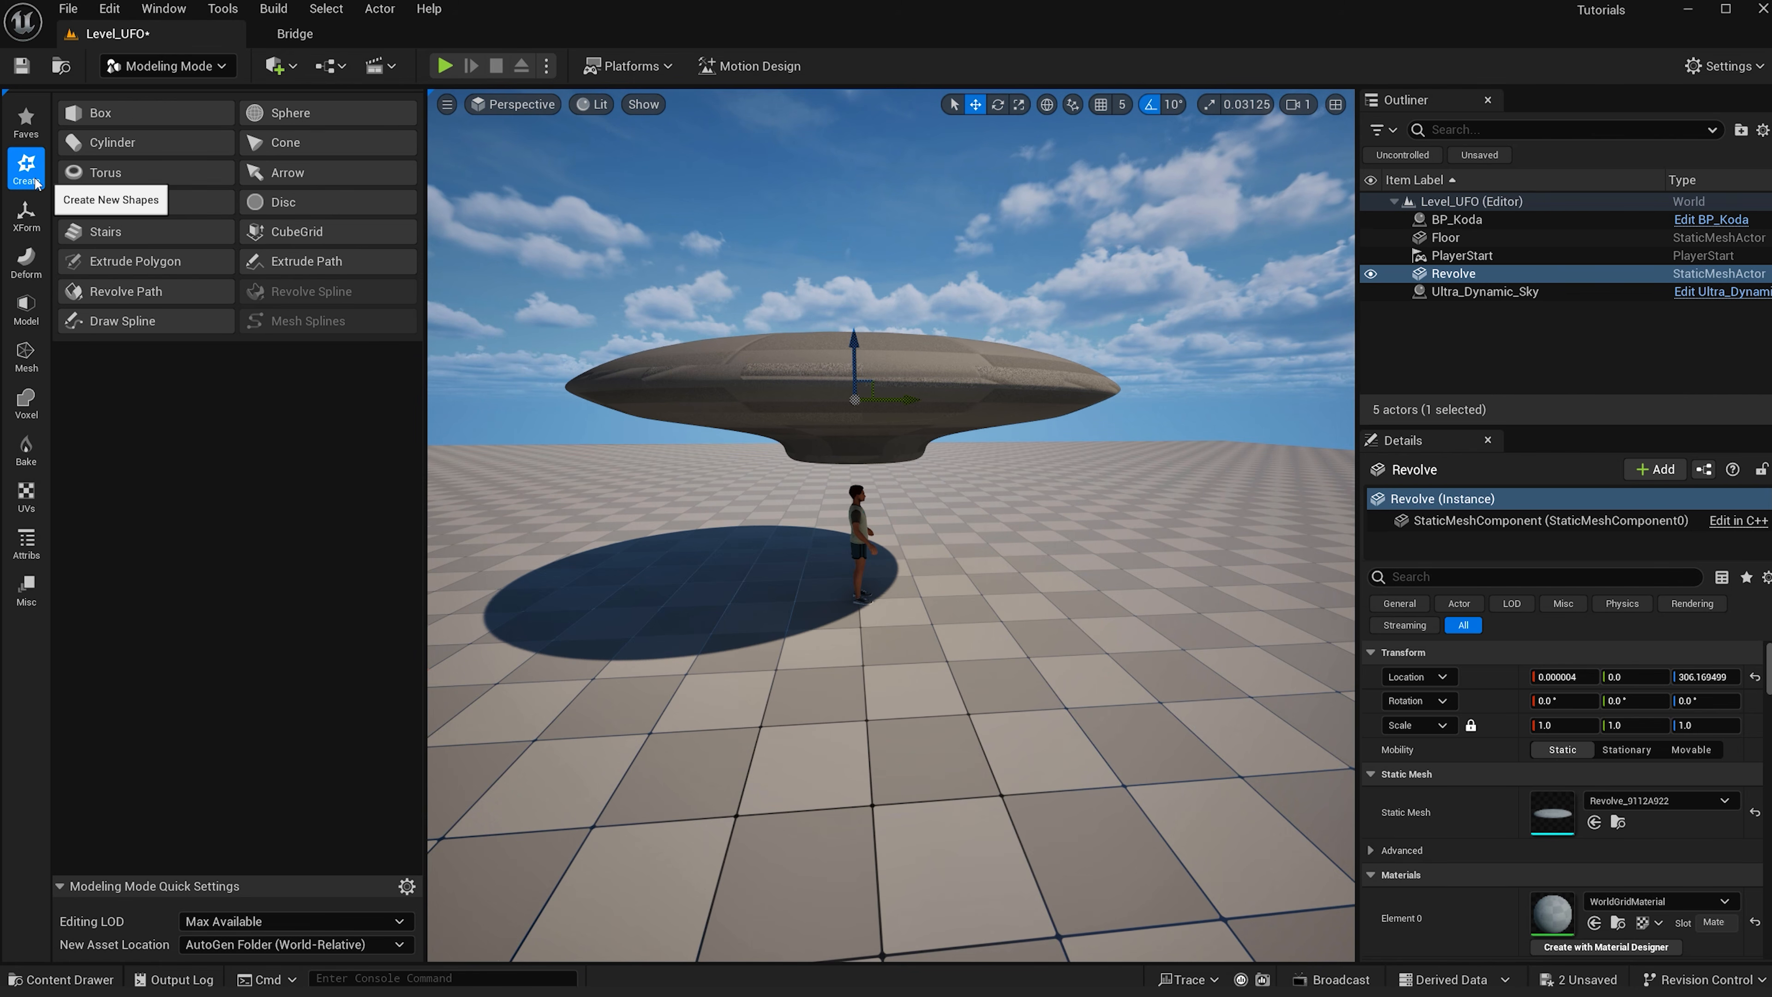
{"action": "left_click", "coordinate": [109, 174]}
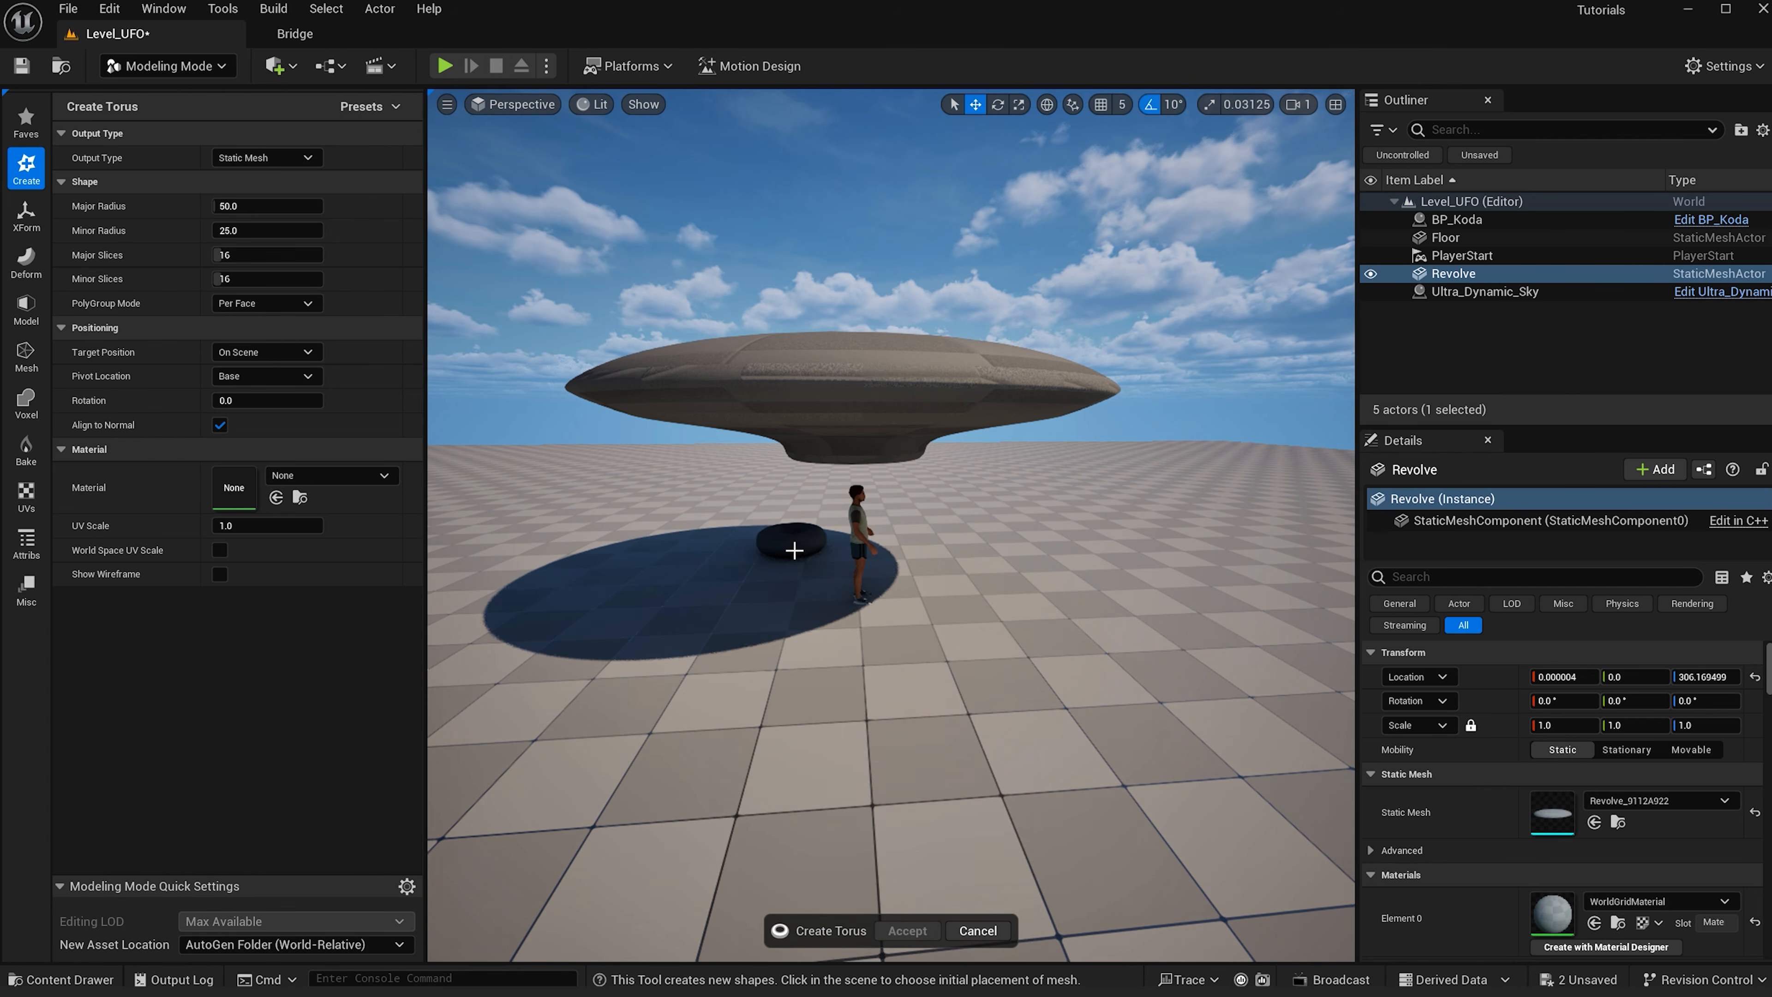
{"action": "left_click", "coordinate": [848, 605]}
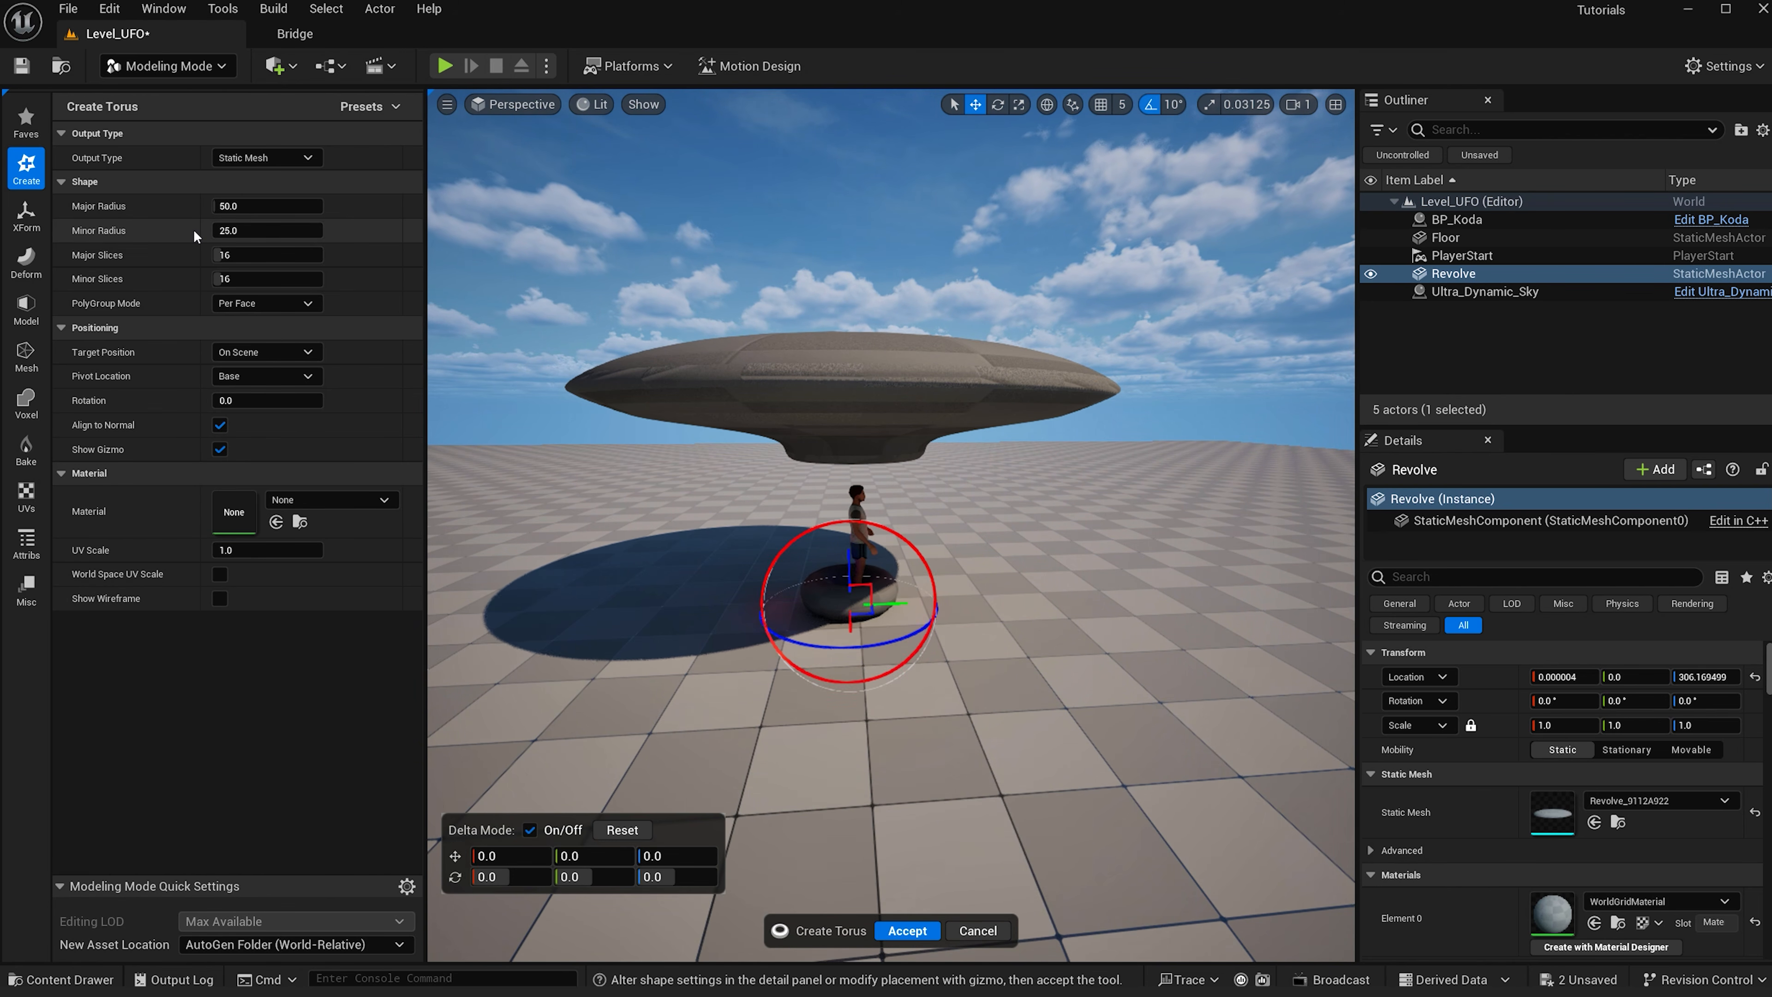
- Set the torus major radius to about 280, minor radius to 5, and major slices to 60
{"action": "left_click_drag", "start_coordinate": [228, 207], "coordinate": [240, 206]}
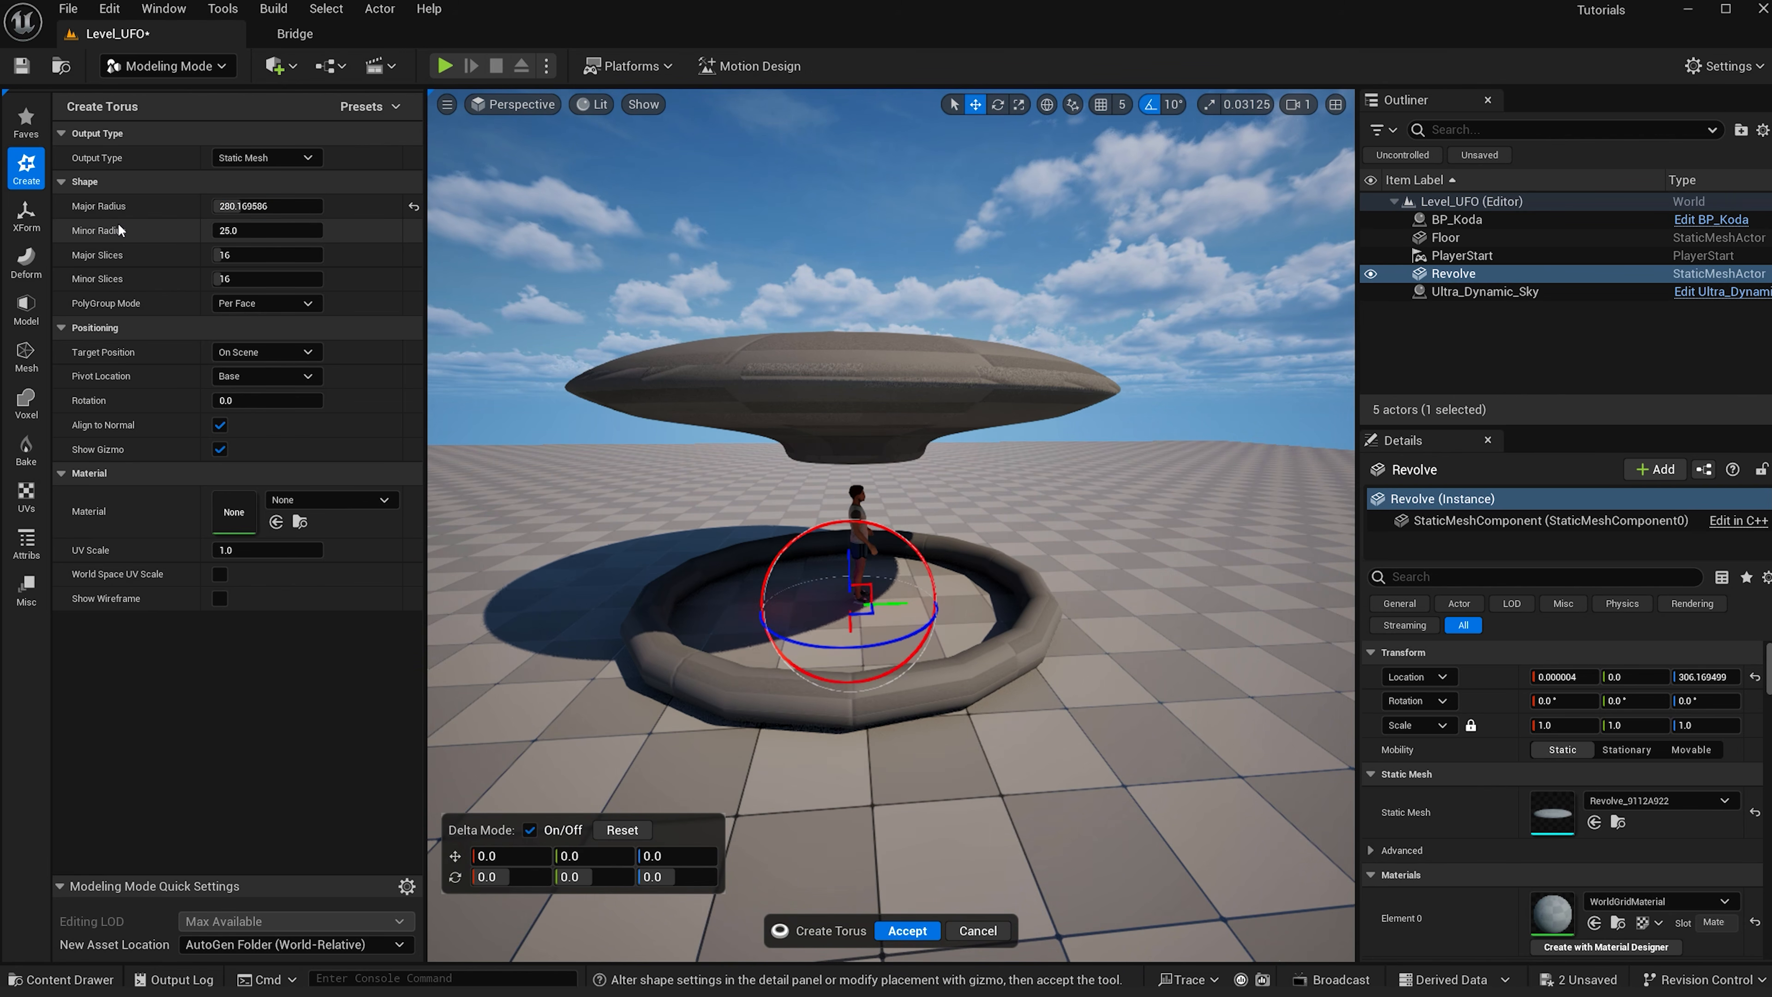
{"action": "left_click", "coordinate": [251, 234]}
{"action": "type", "text": "5"}
{"action": "key", "text": "Return"}
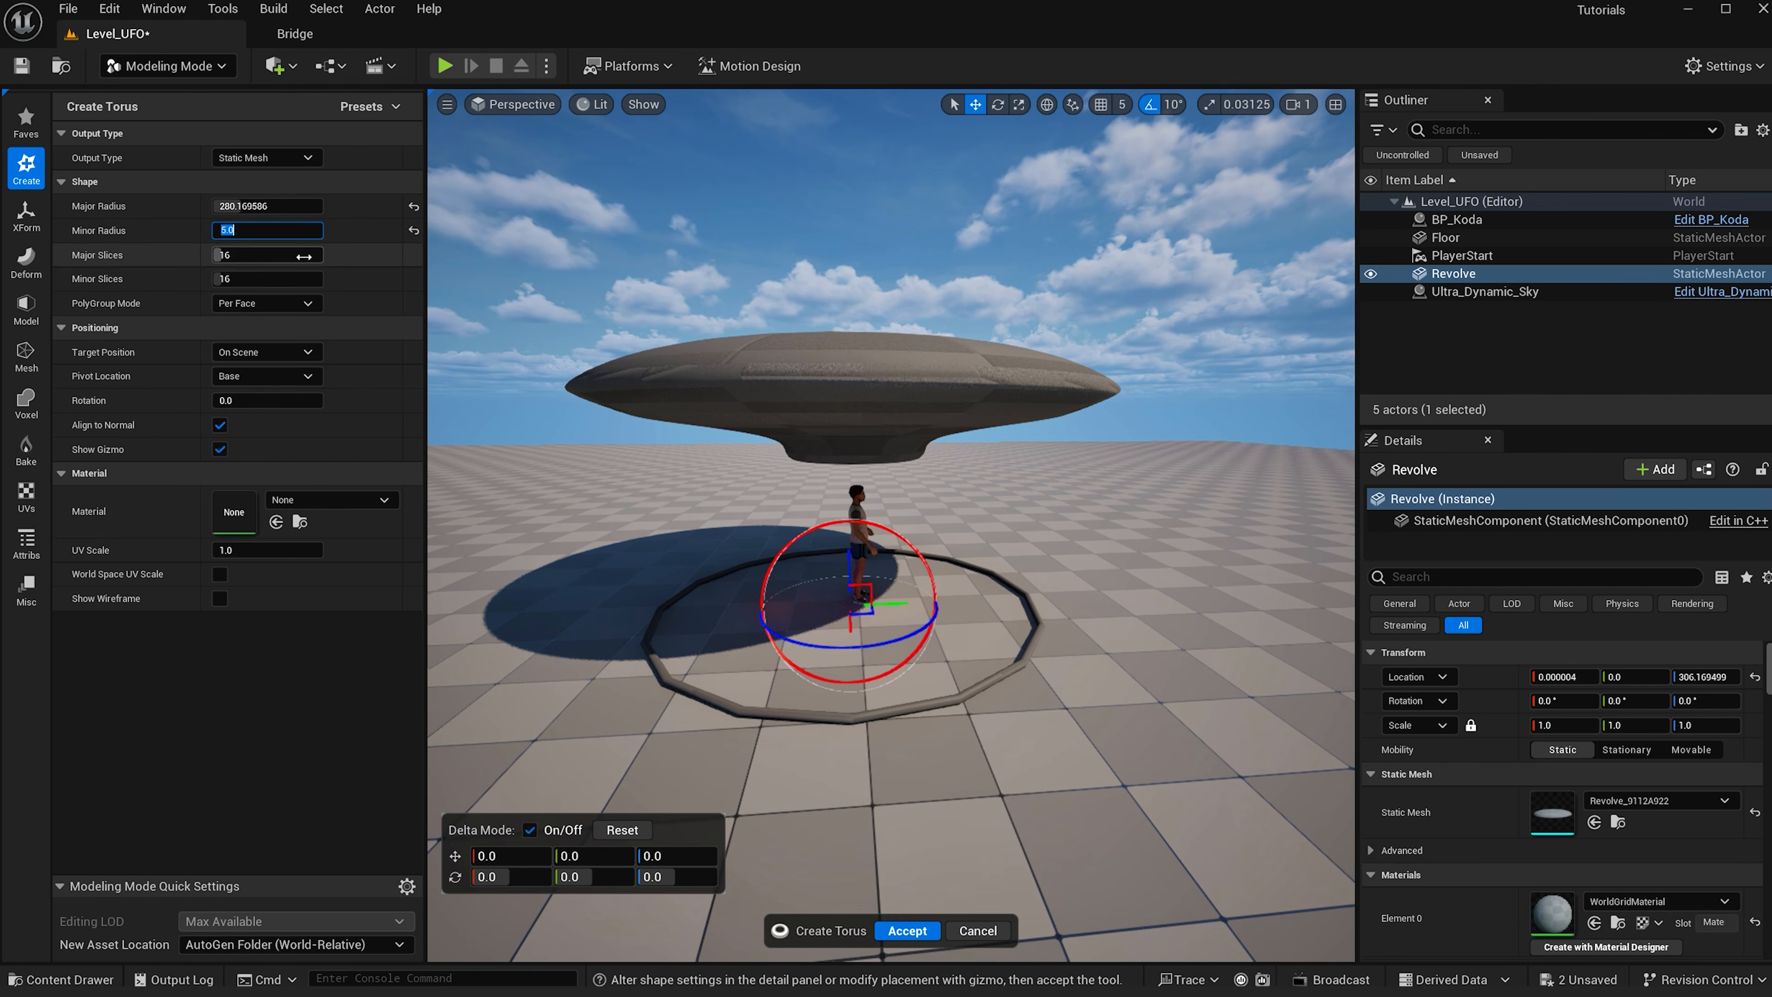
{"action": "key", "text": "Tab"}
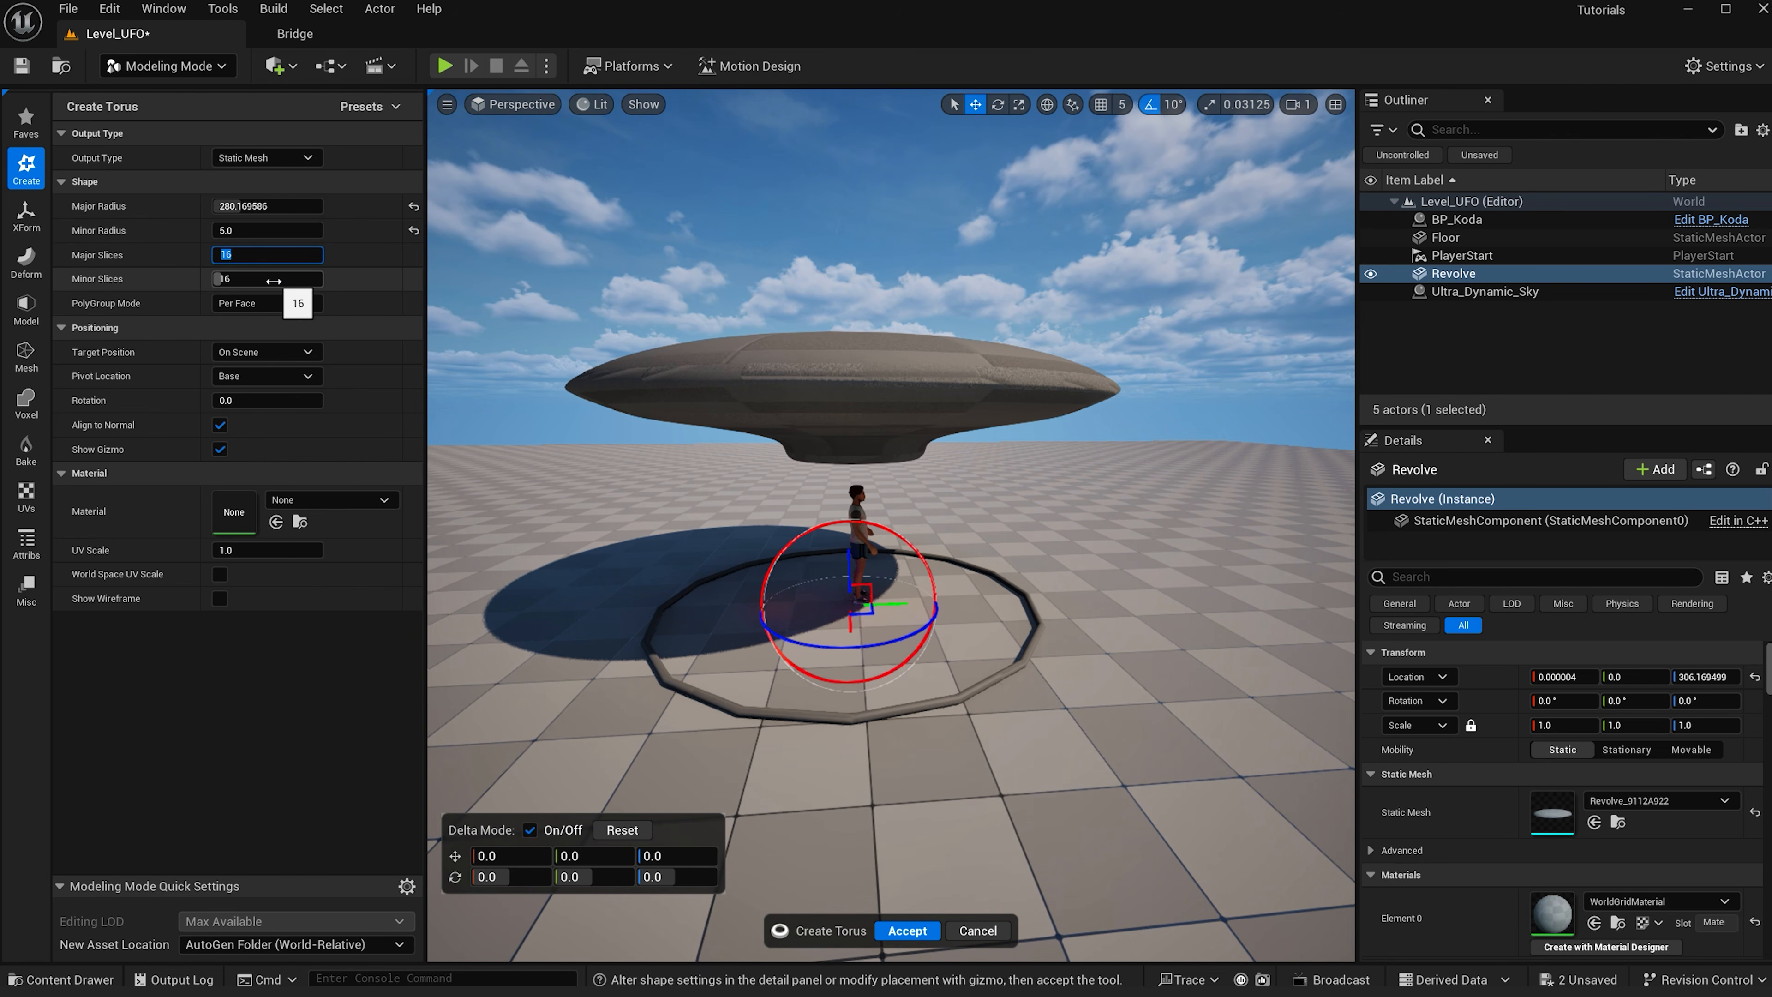
{"action": "type", "text": "60"}
{"action": "key", "text": "Return"}
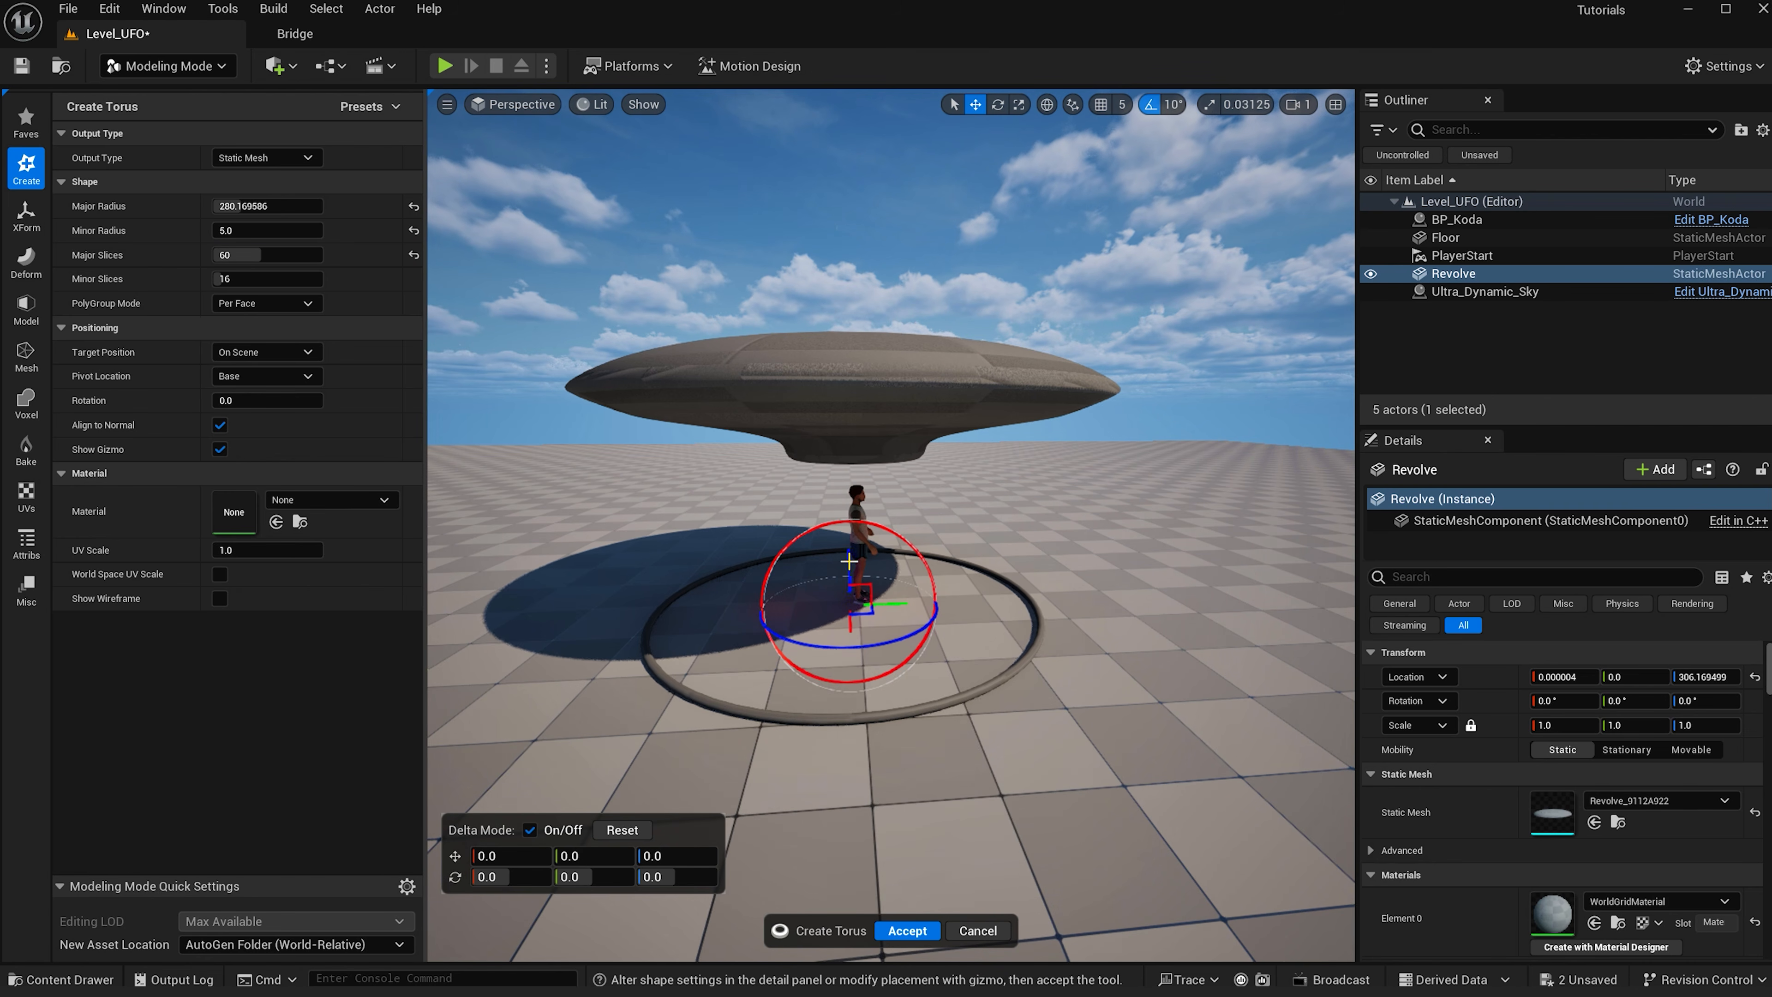
- Move the torus up to the saucer's rim and widen its major radius to about 344
{"action": "left_click_drag", "start_coordinate": [849, 560], "coordinate": [846, 363]}
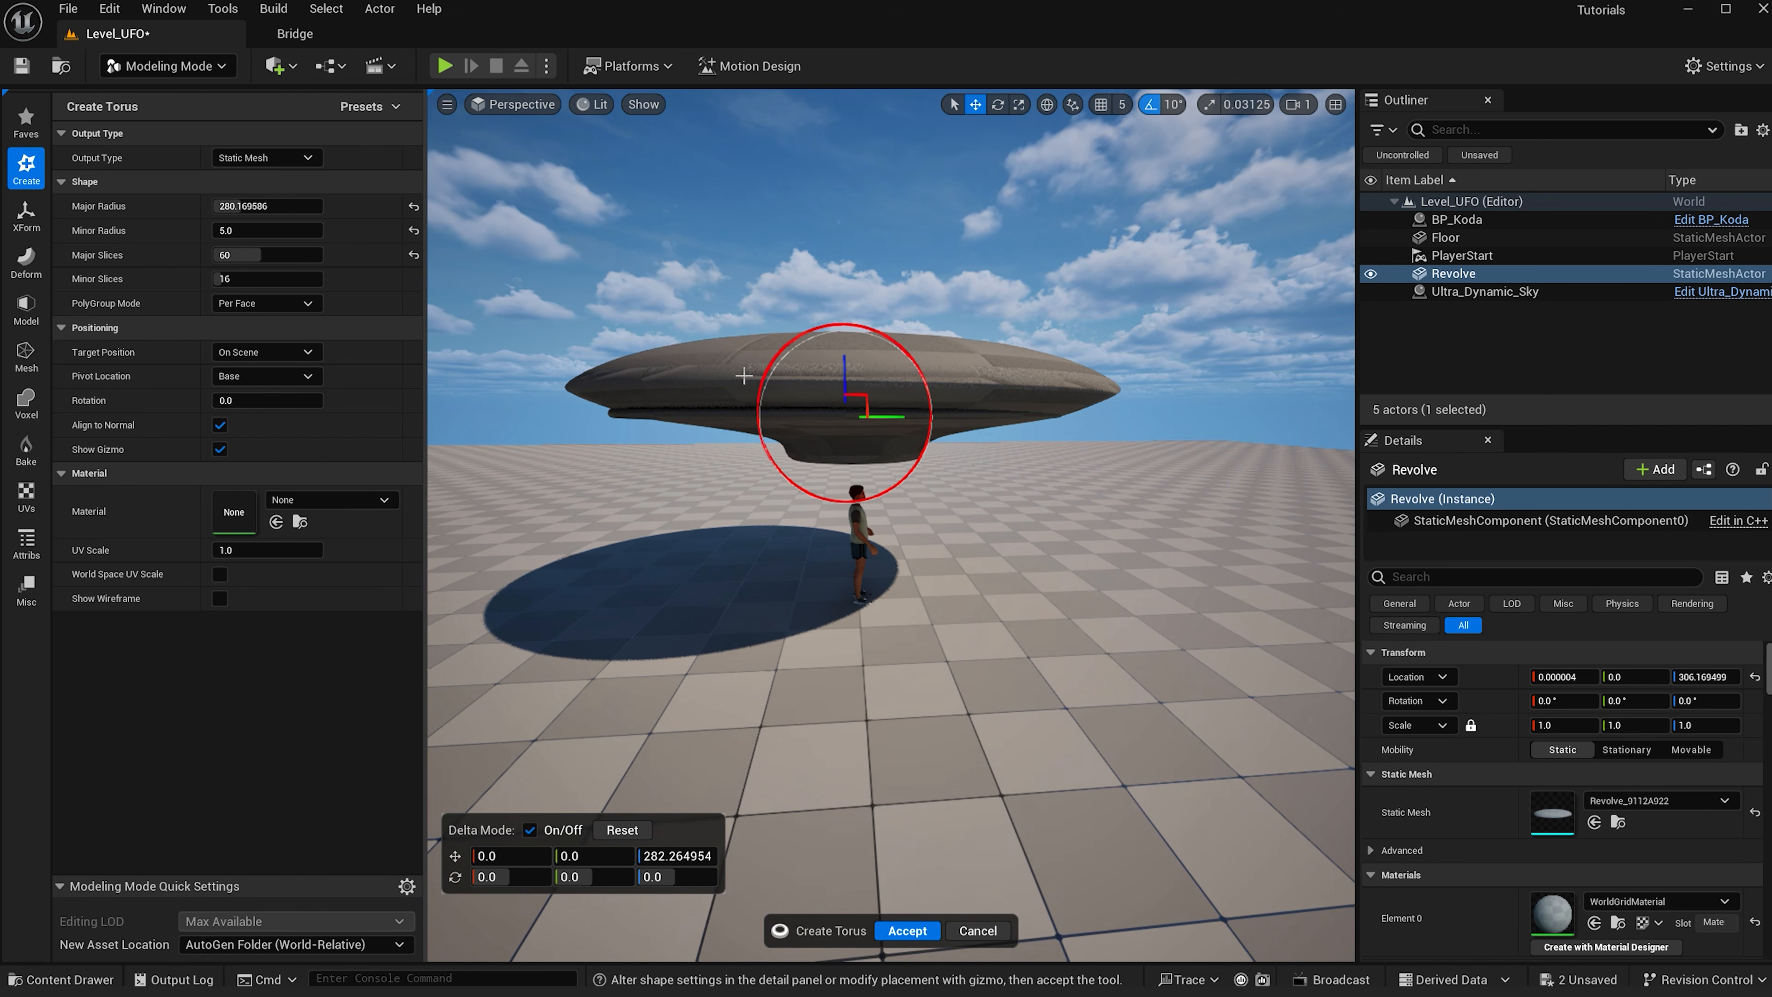
{"action": "left_click_drag", "start_coordinate": [268, 206], "coordinate": [300, 206]}
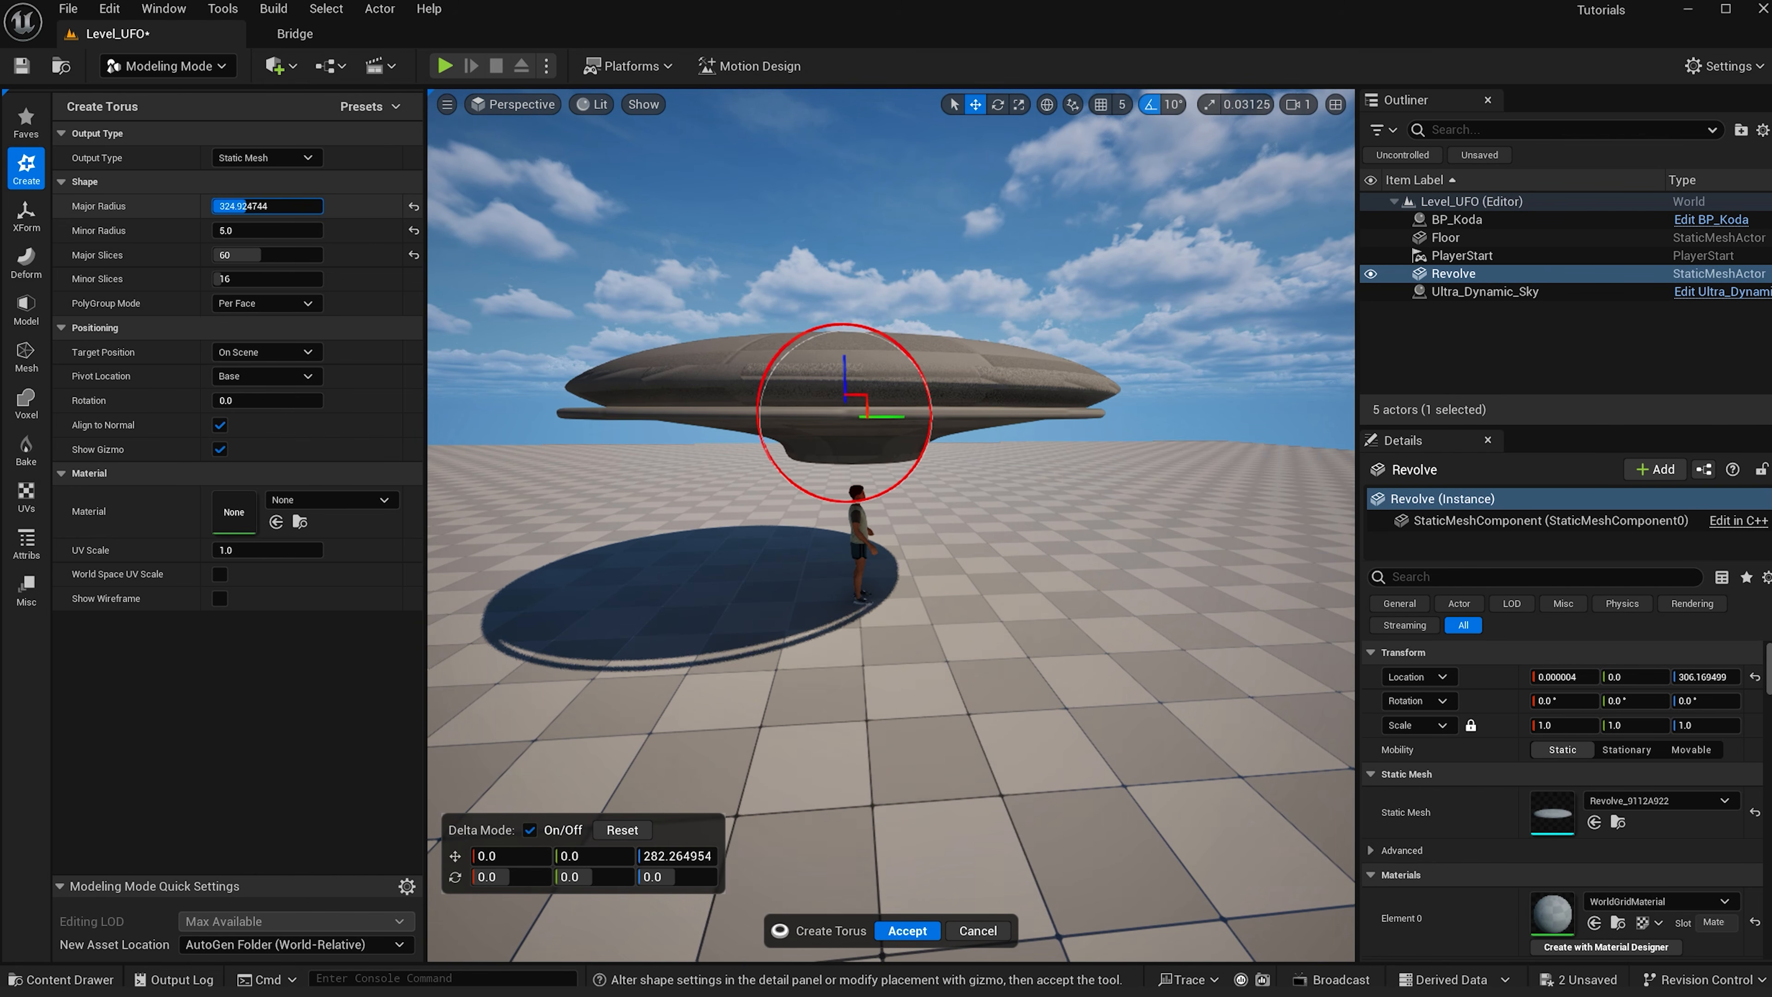
{"action": "left_click_drag", "start_coordinate": [845, 372], "coordinate": [794, 362]}
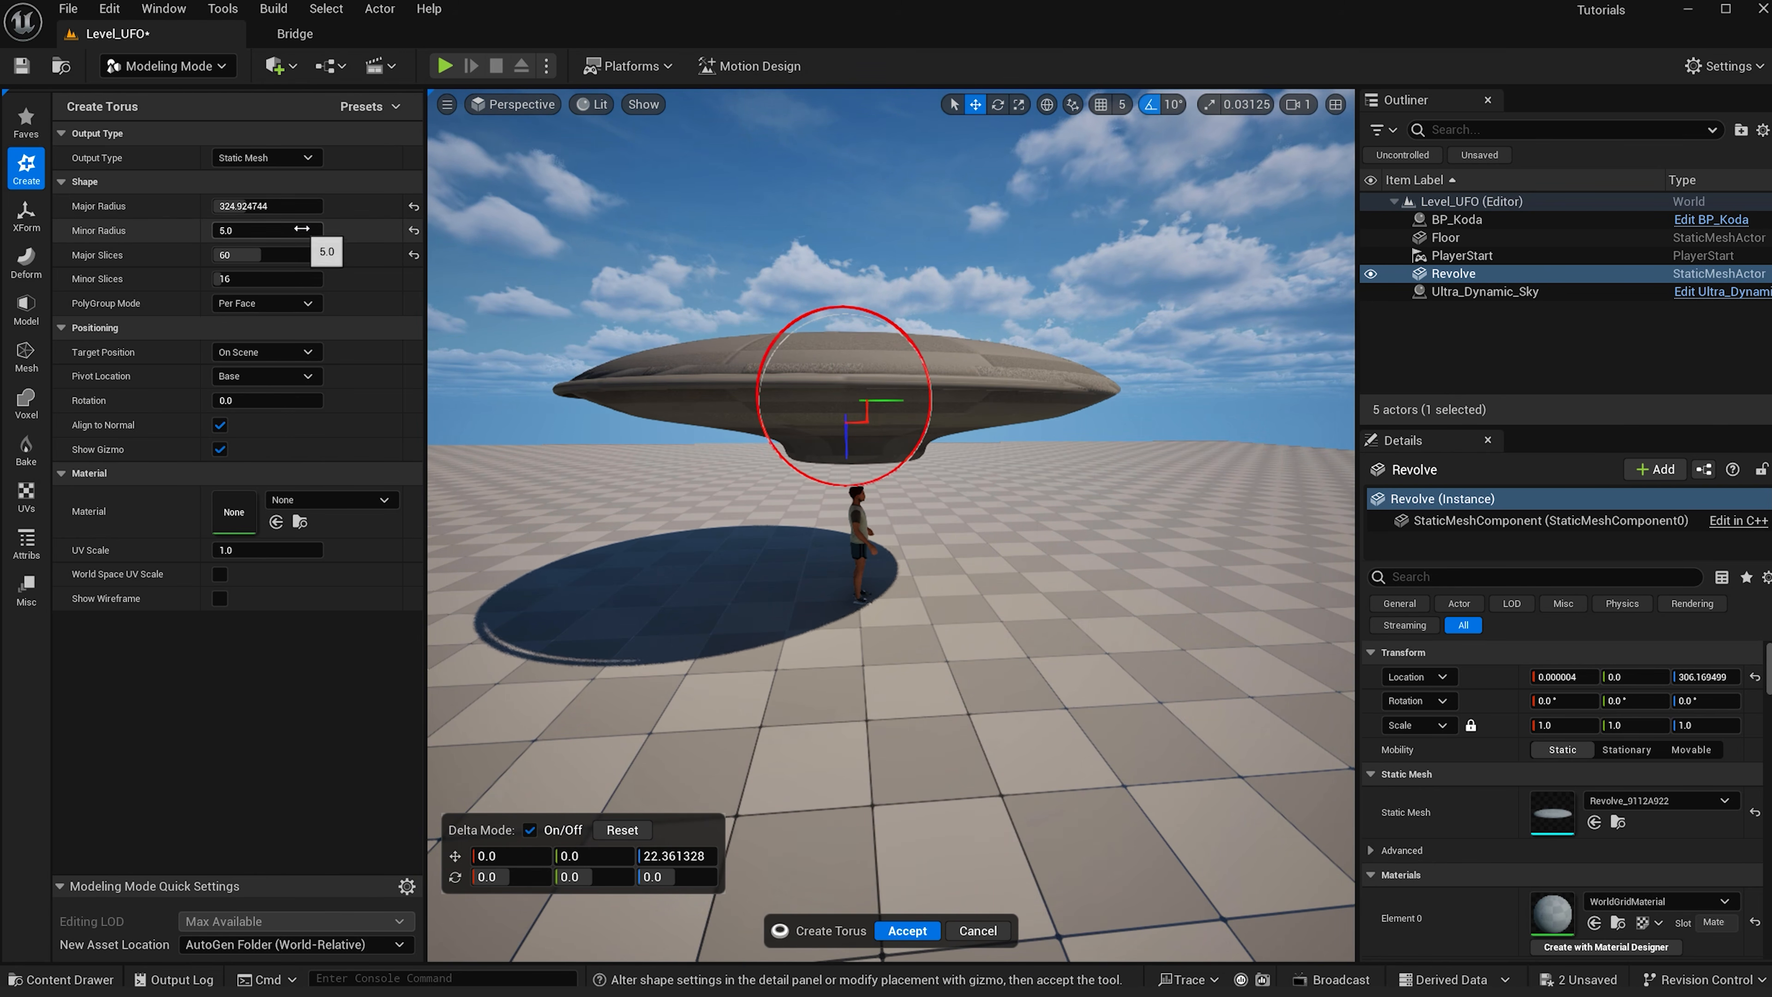
{"action": "left_click_drag", "start_coordinate": [269, 206], "coordinate": [282, 205]}
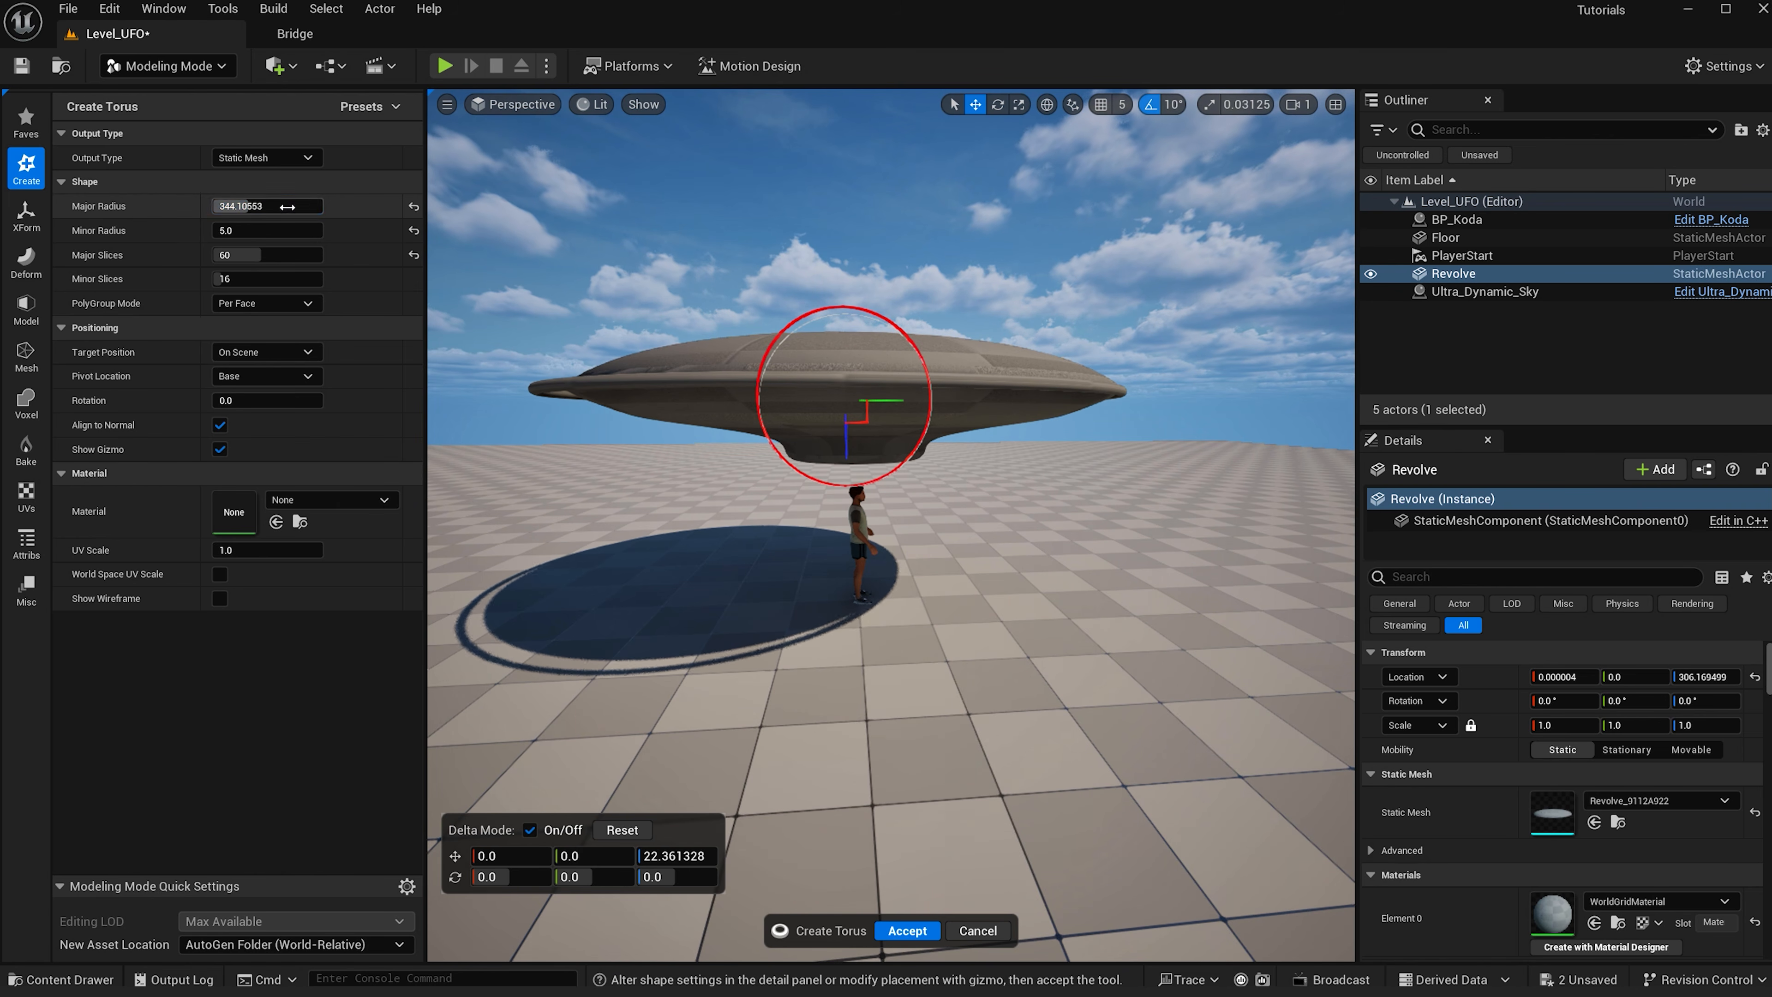
- Set the rim torus major radius to 346 and accept the torus
{"action": "left_click_drag", "start_coordinate": [800, 409], "coordinate": [805, 607], "text": "alt"}
{"action": "left_click_drag", "start_coordinate": [857, 546], "coordinate": [694, 328]}
{"action": "left_click", "coordinate": [273, 206]}
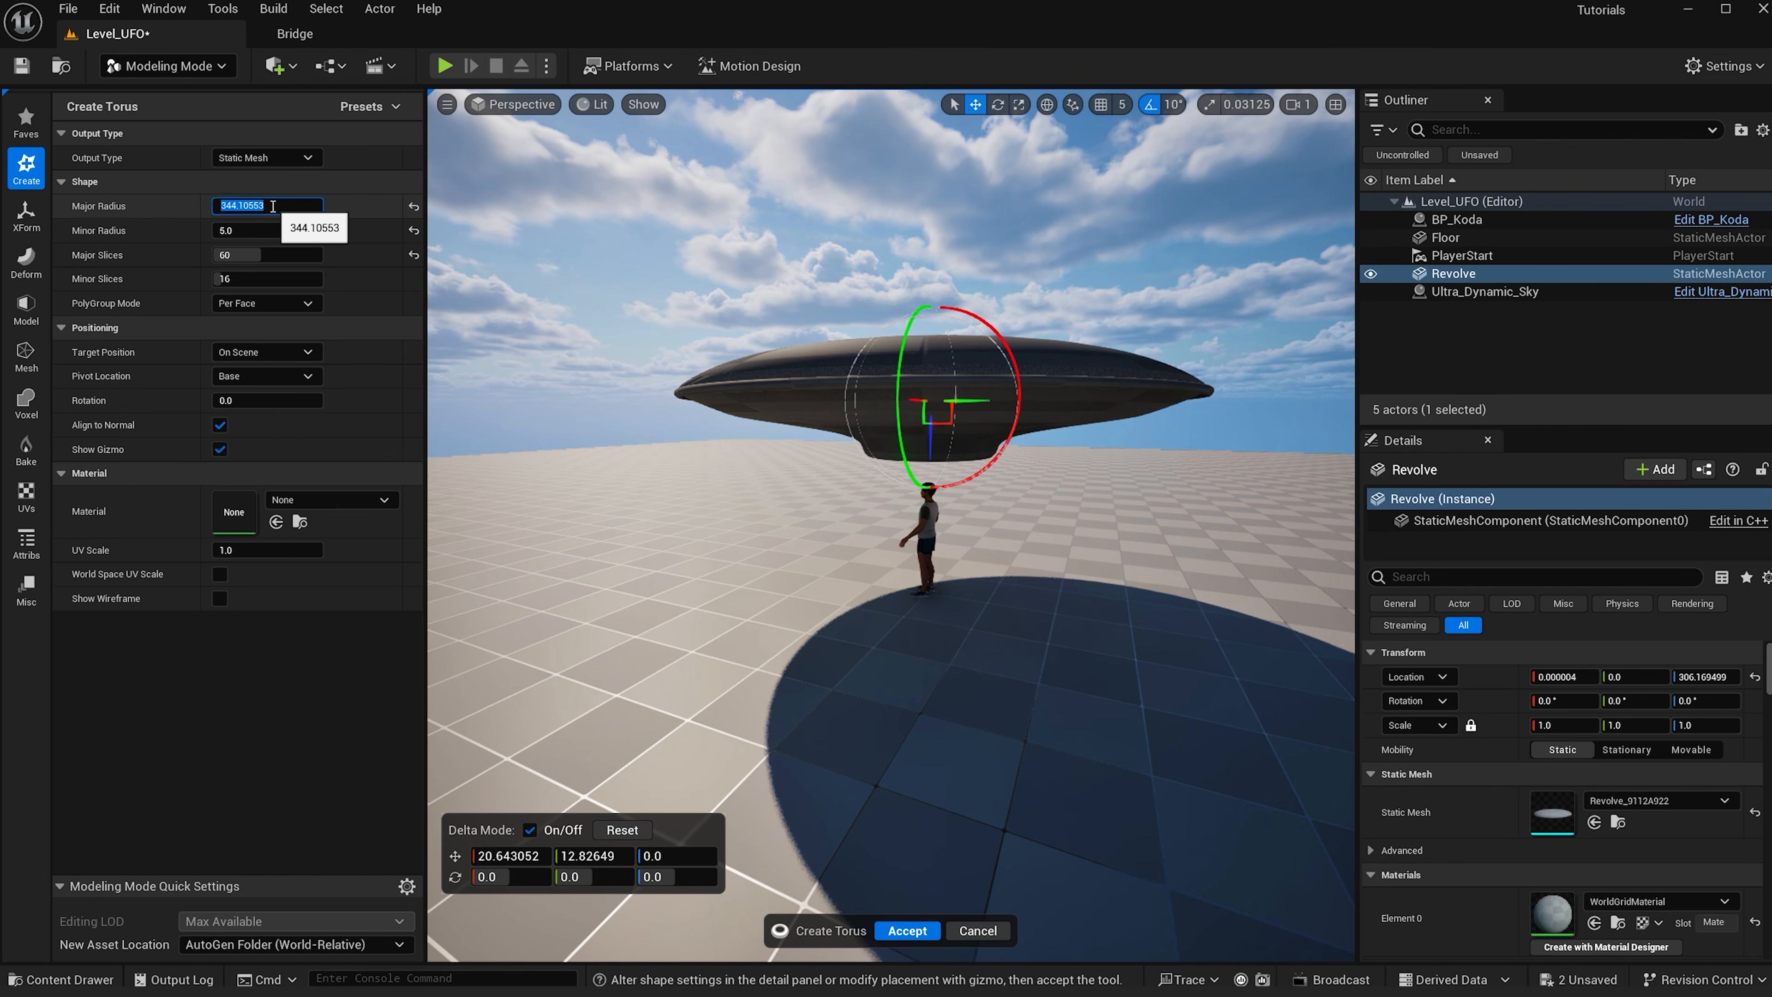
{"action": "type", "text": "34"}
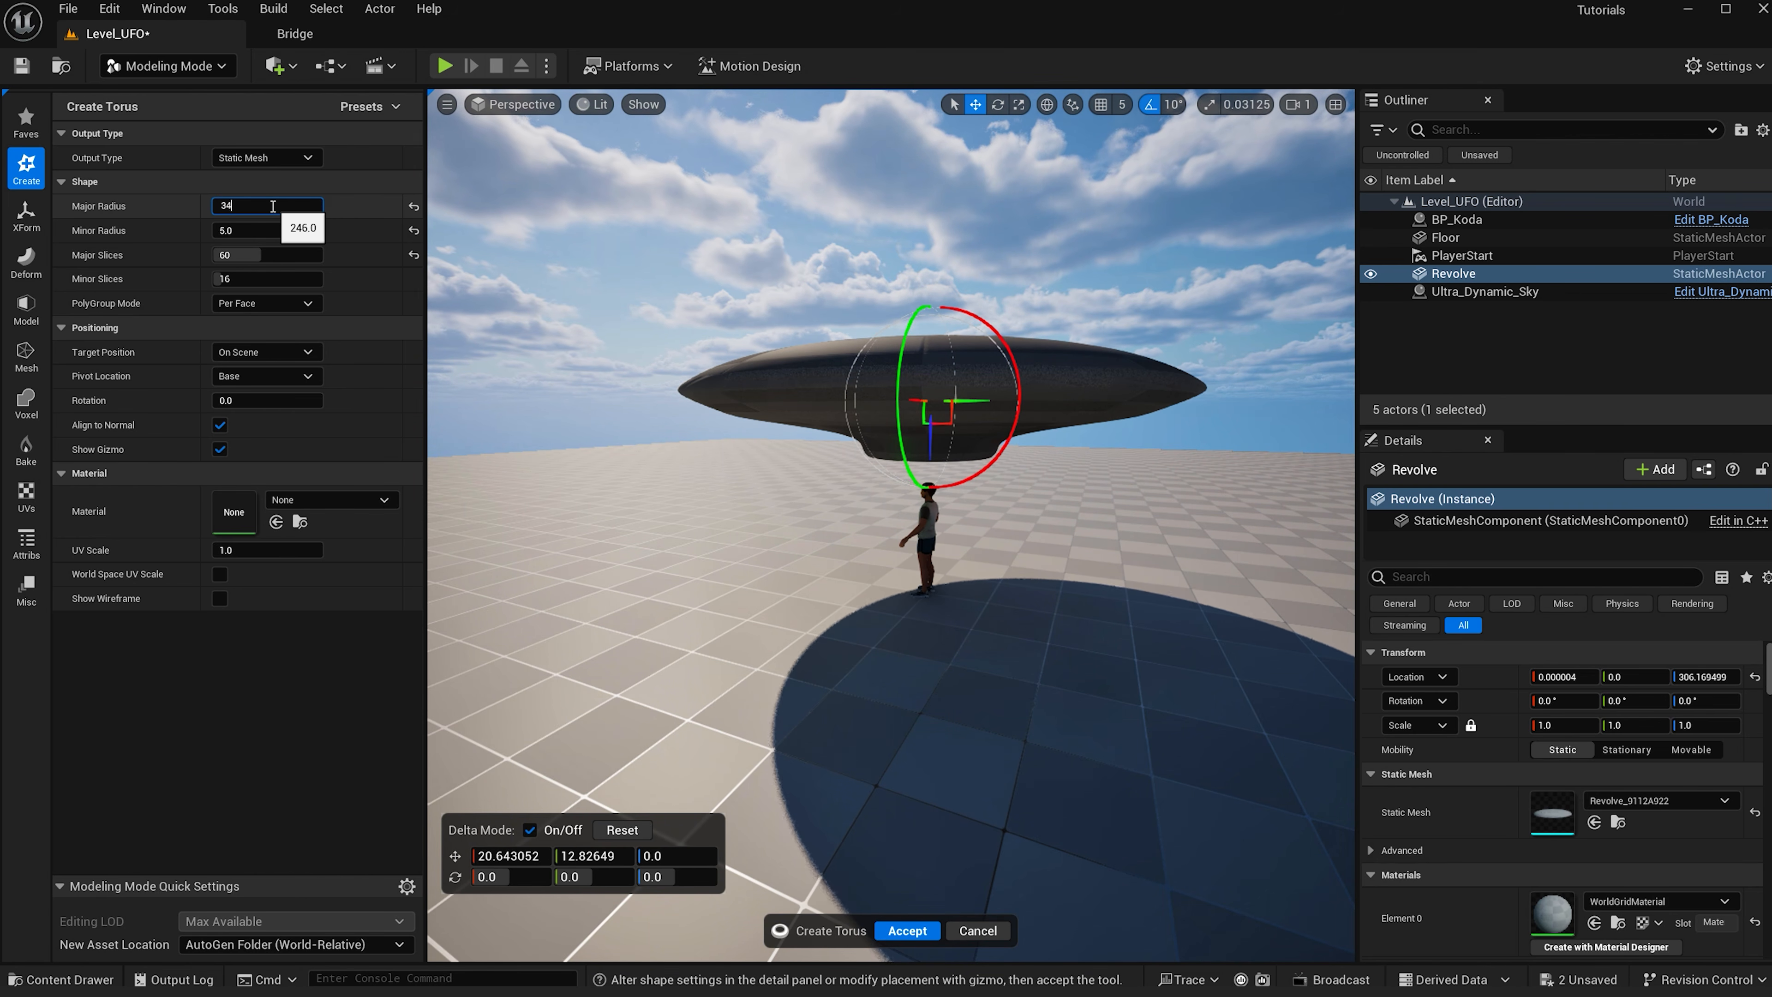
{"action": "type", "text": "6"}
{"action": "key", "text": "Return"}
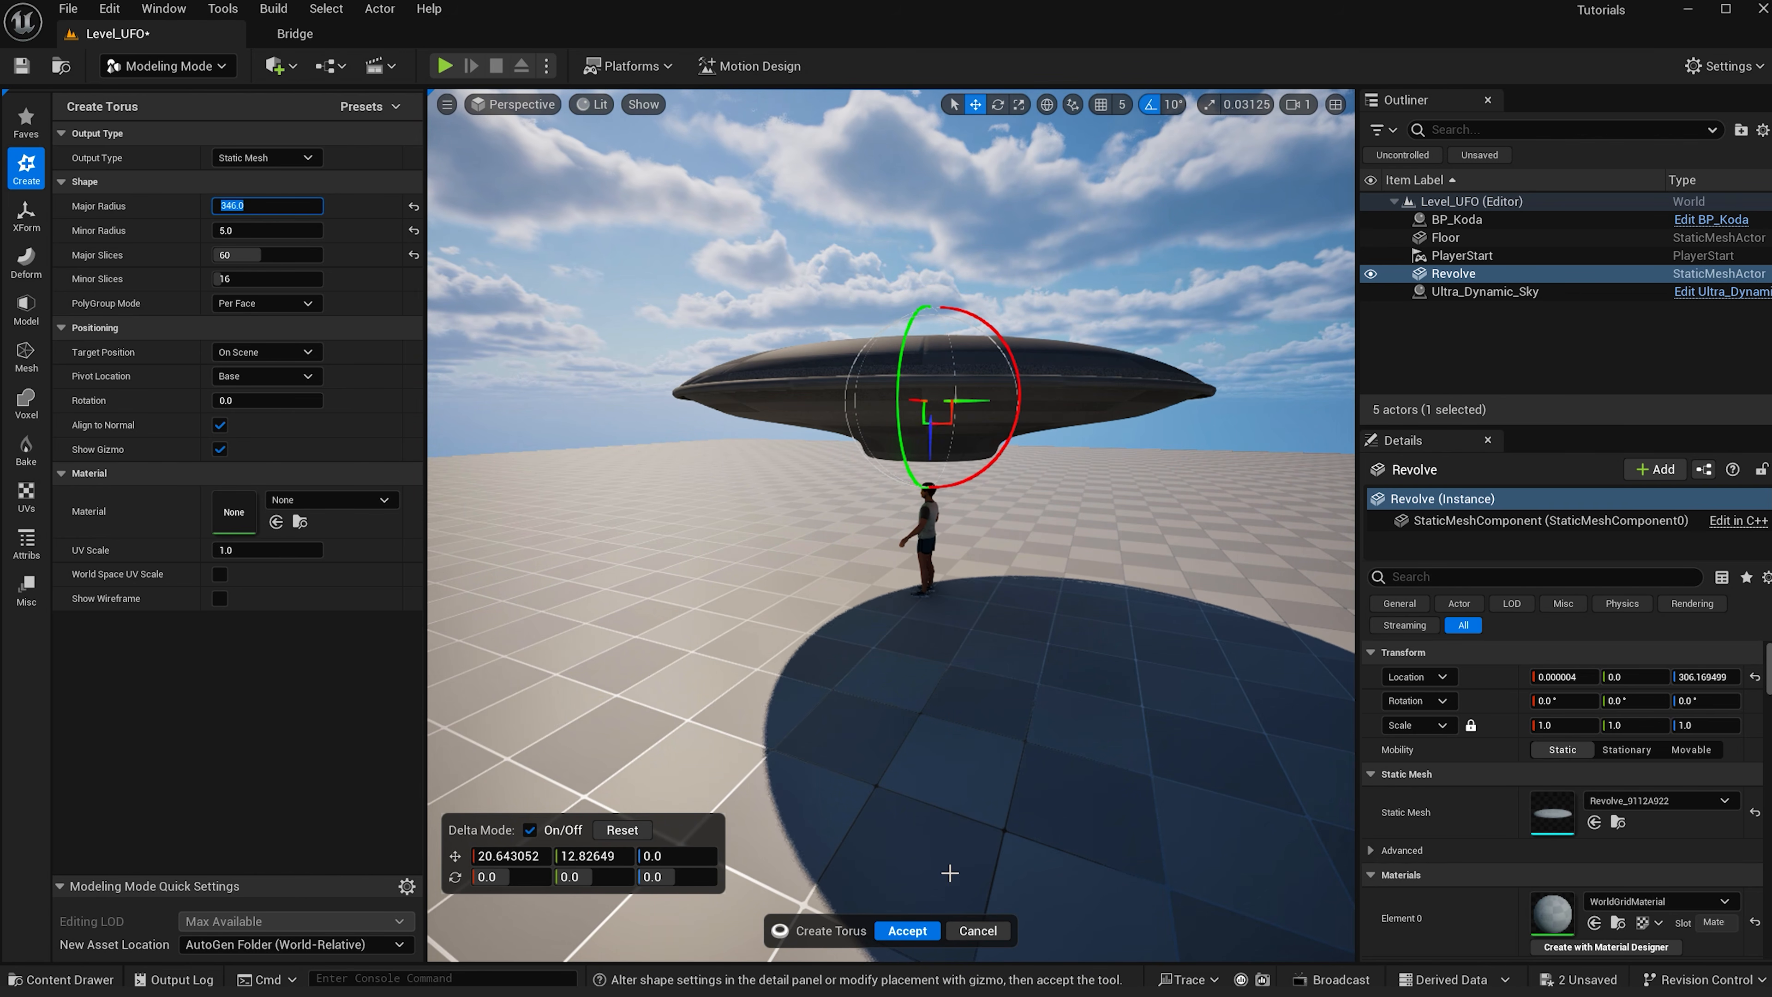
{"action": "left_click", "coordinate": [919, 931]}
- Center the saucer by setting its X and Y location to 0
{"action": "left_click", "coordinate": [1561, 677]}
{"action": "type", "text": "0"}
{"action": "key", "text": "Return"}
{"action": "left_click", "coordinate": [1621, 678]}
{"action": "type", "text": "0"}
{"action": "key", "text": "Return"}
{"action": "left_click", "coordinate": [1503, 276]}
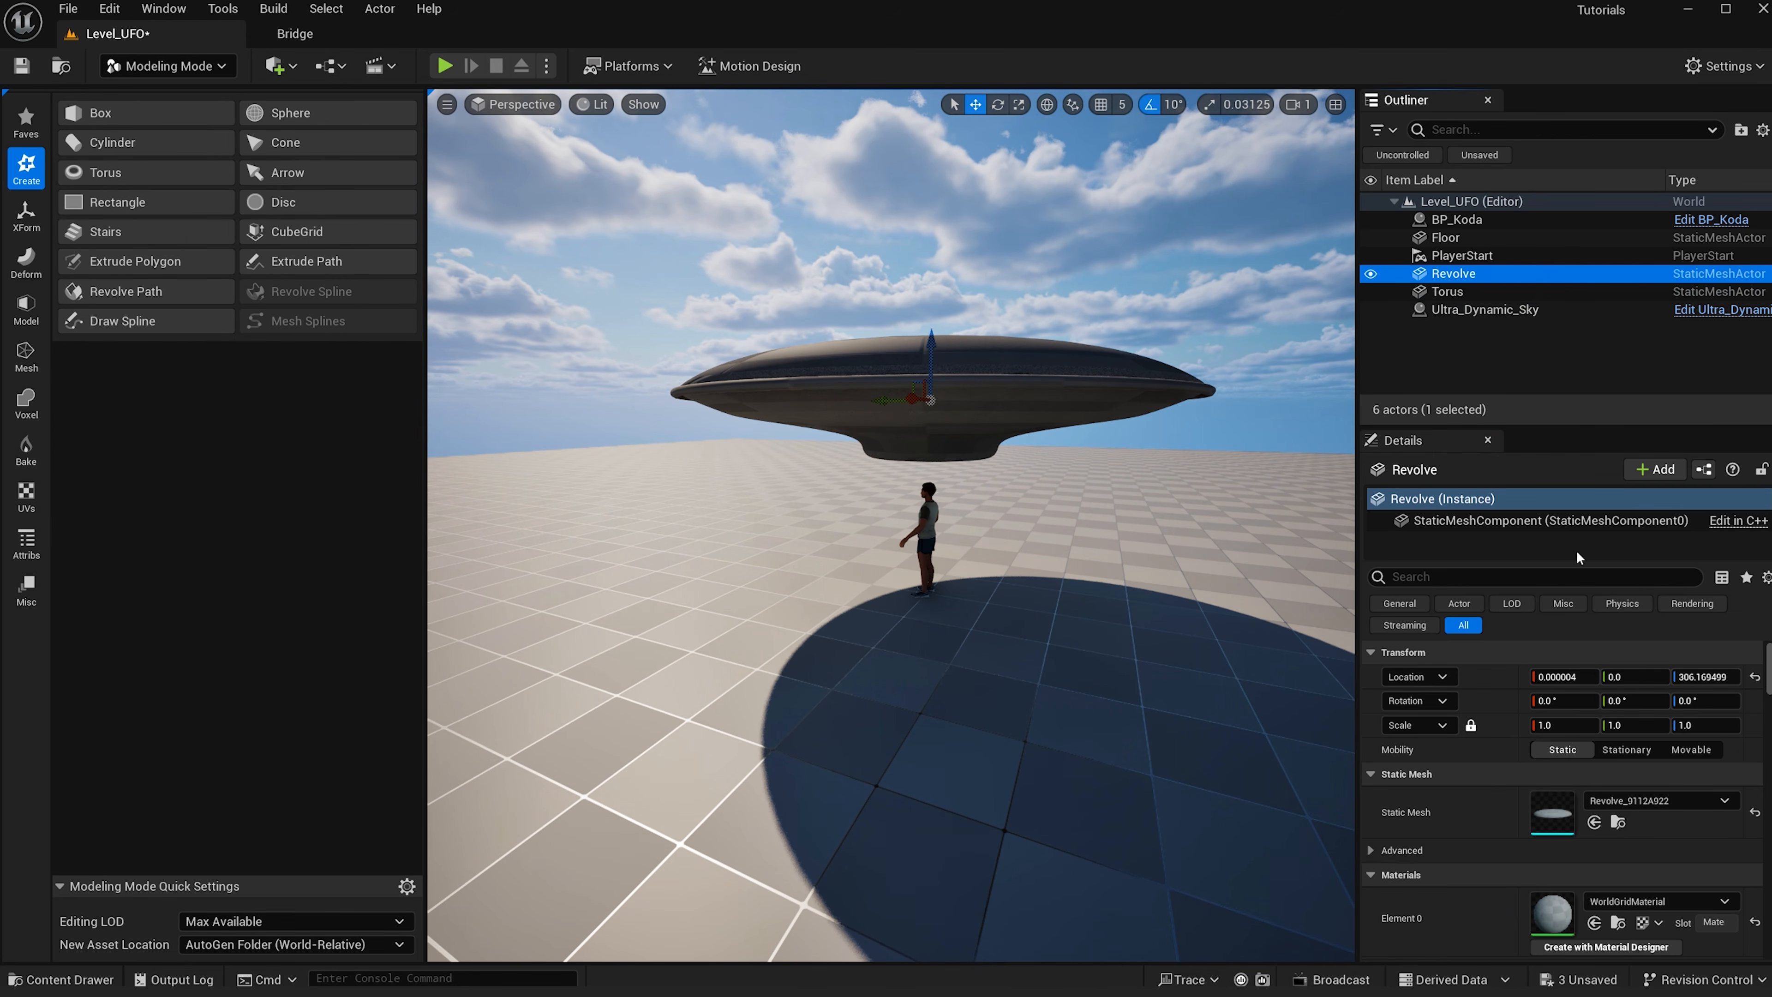
{"action": "left_click", "coordinate": [1576, 677]}
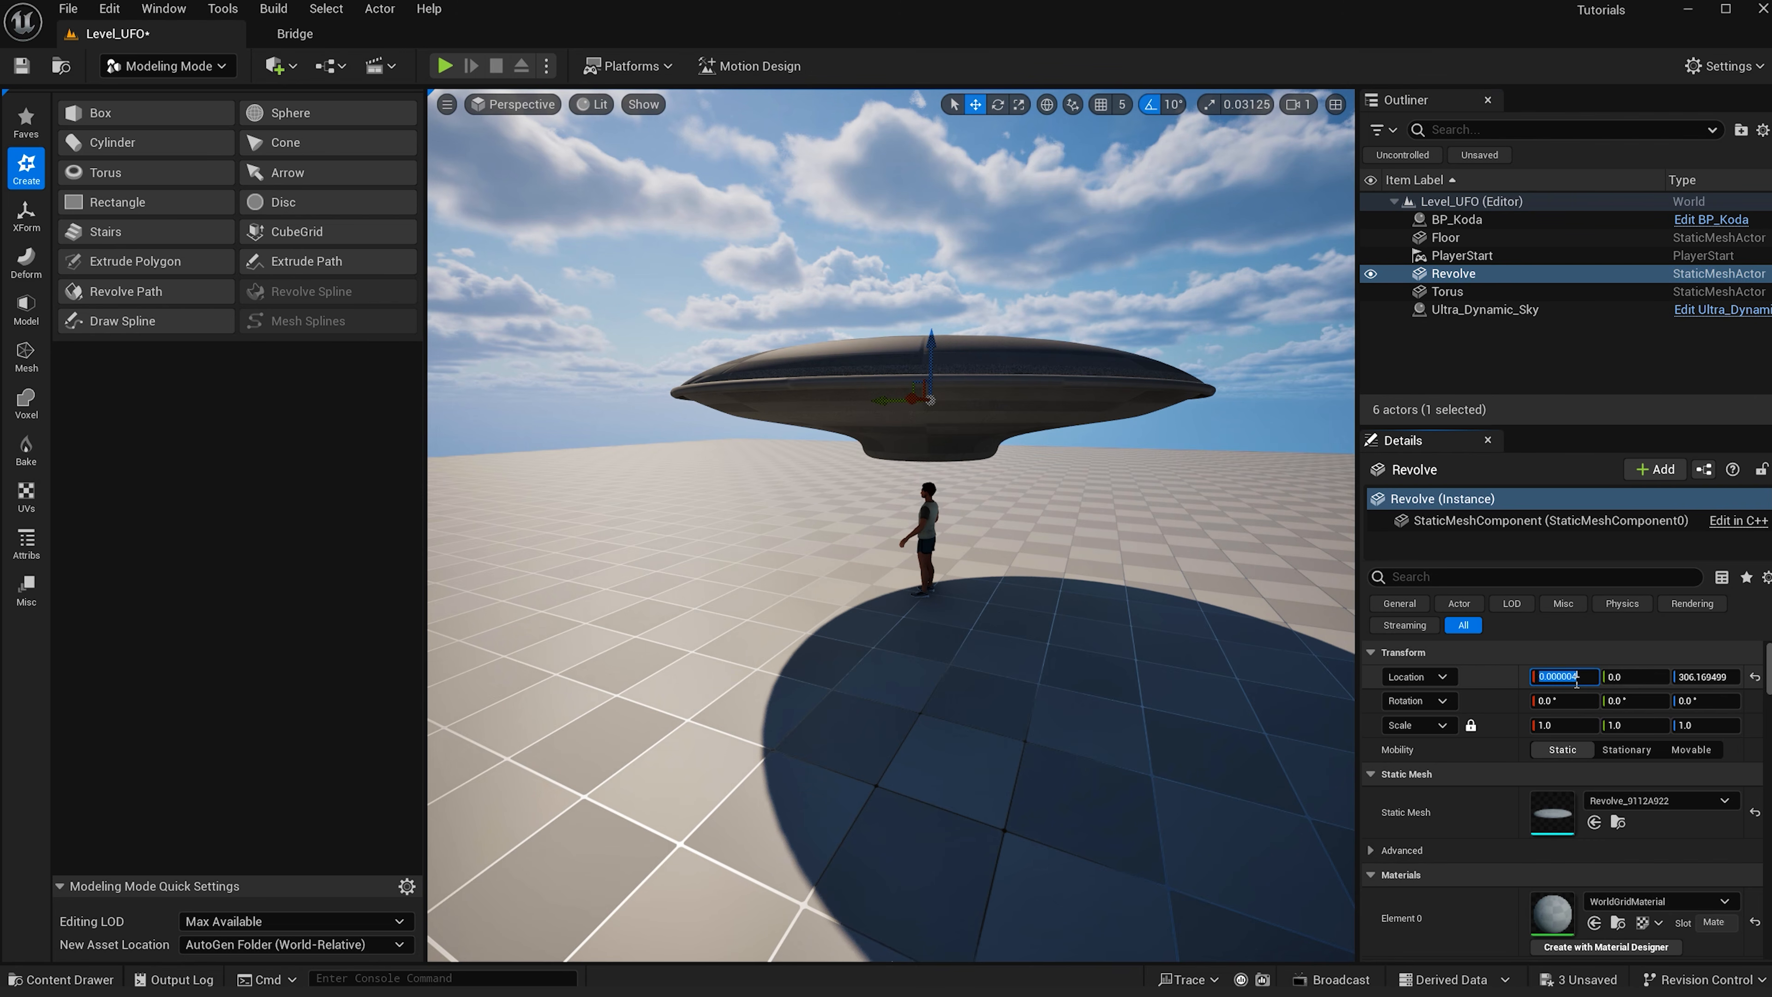
- Rename the saucer actor to UFO
{"action": "left_click", "coordinate": [1474, 274]}
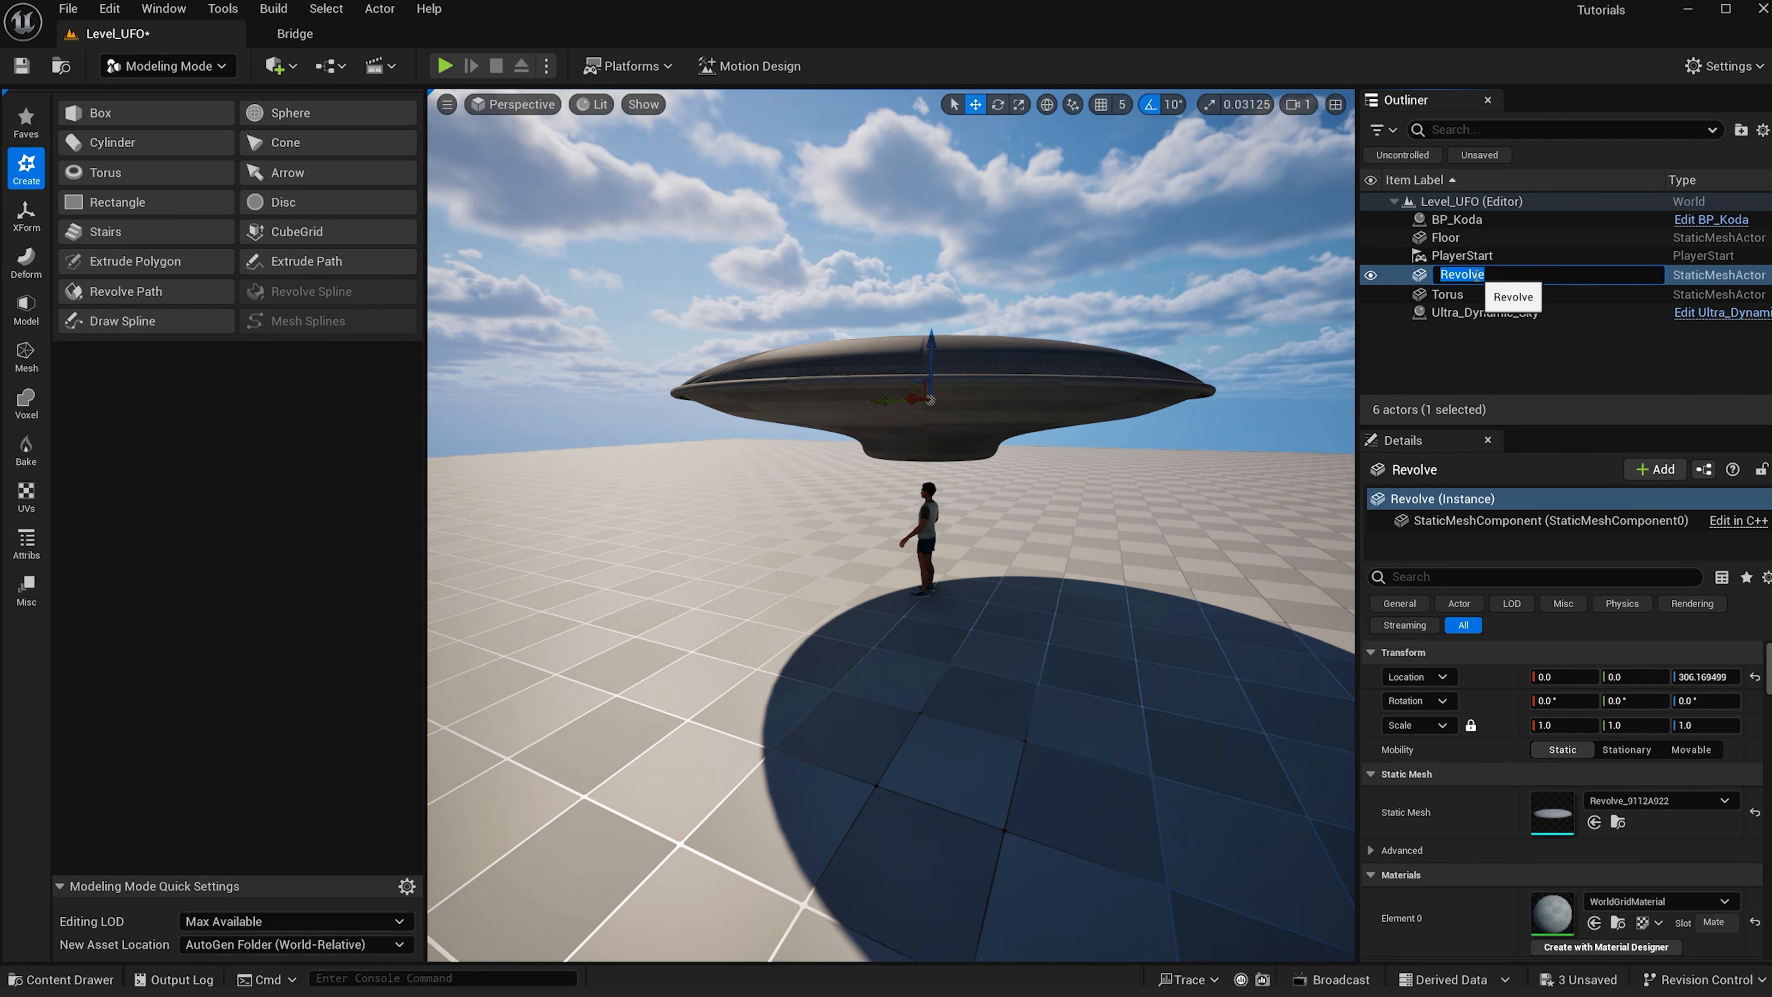
{"action": "type", "text": "UFO"}
{"action": "key", "text": "Return"}
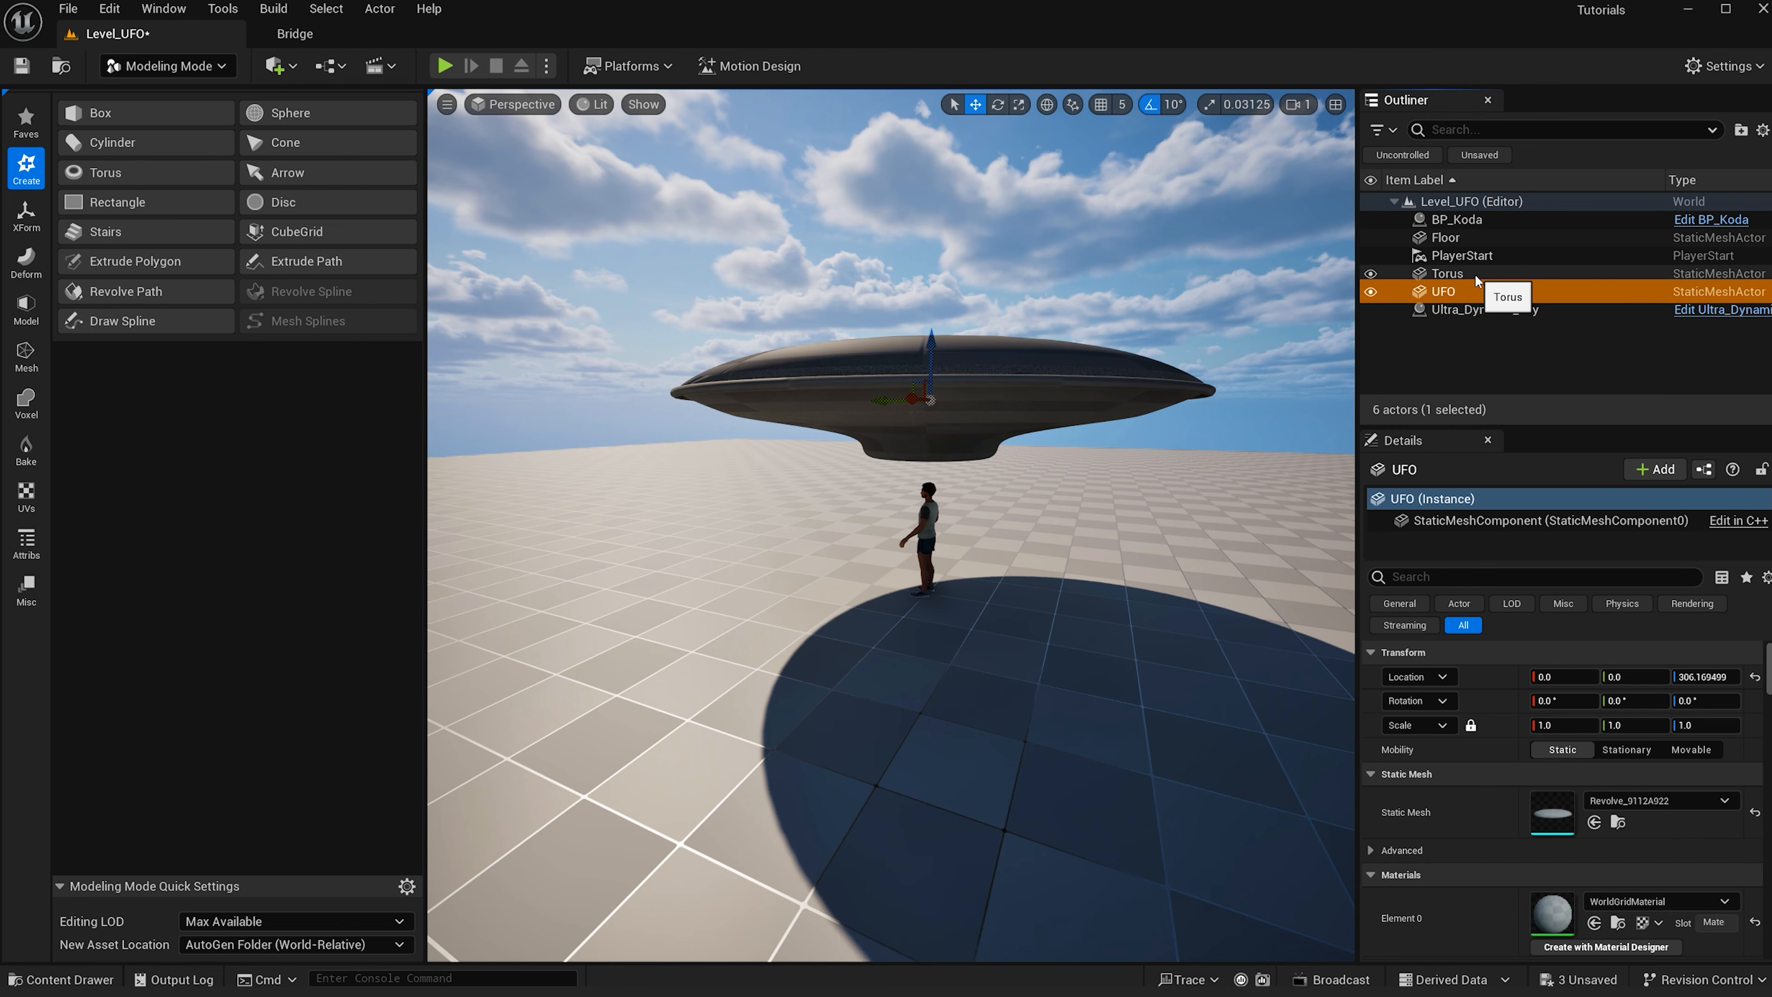
- Create a second torus with major radius 280, raised beneath the saucer's underside, and accept it
{"action": "left_click", "coordinate": [104, 172]}
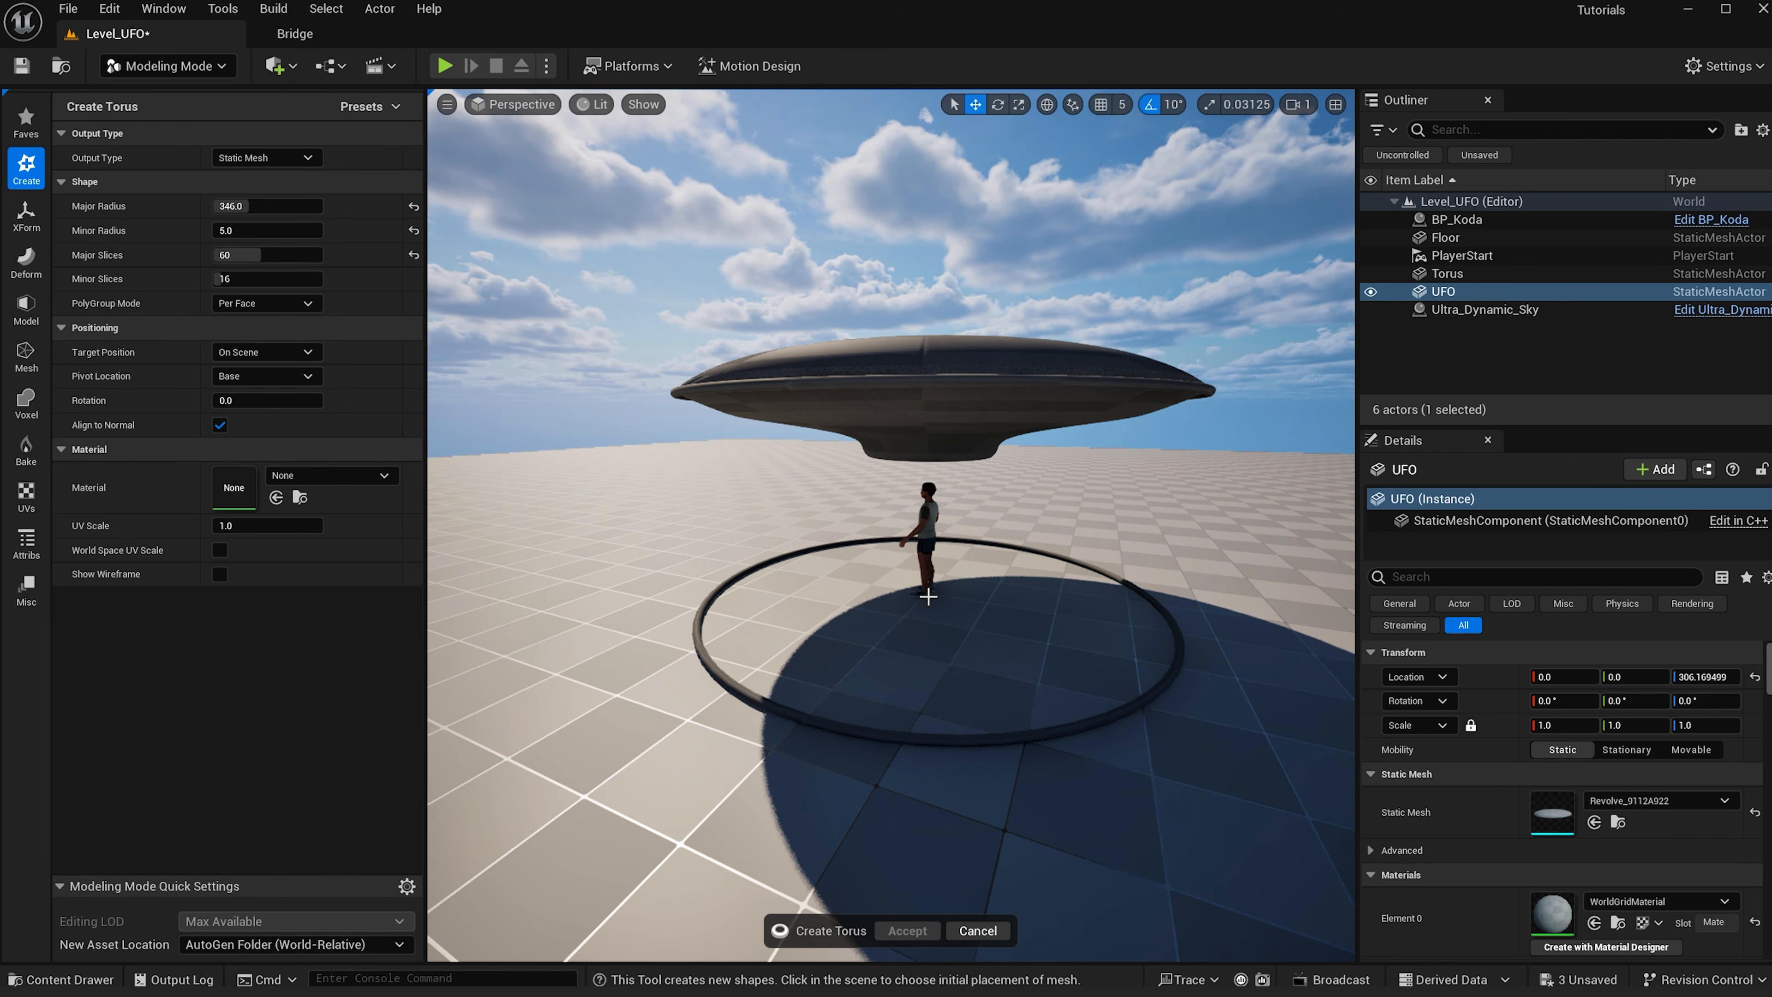
{"action": "left_click", "coordinate": [931, 597]}
{"action": "left_click_drag", "start_coordinate": [931, 572], "coordinate": [928, 395]}
{"action": "left_click", "coordinate": [246, 206]}
{"action": "type", "text": "300"}
{"action": "key", "text": "Return"}
{"action": "left_click_drag", "start_coordinate": [933, 388], "coordinate": [933, 286]}
{"action": "left_click", "coordinate": [266, 206]}
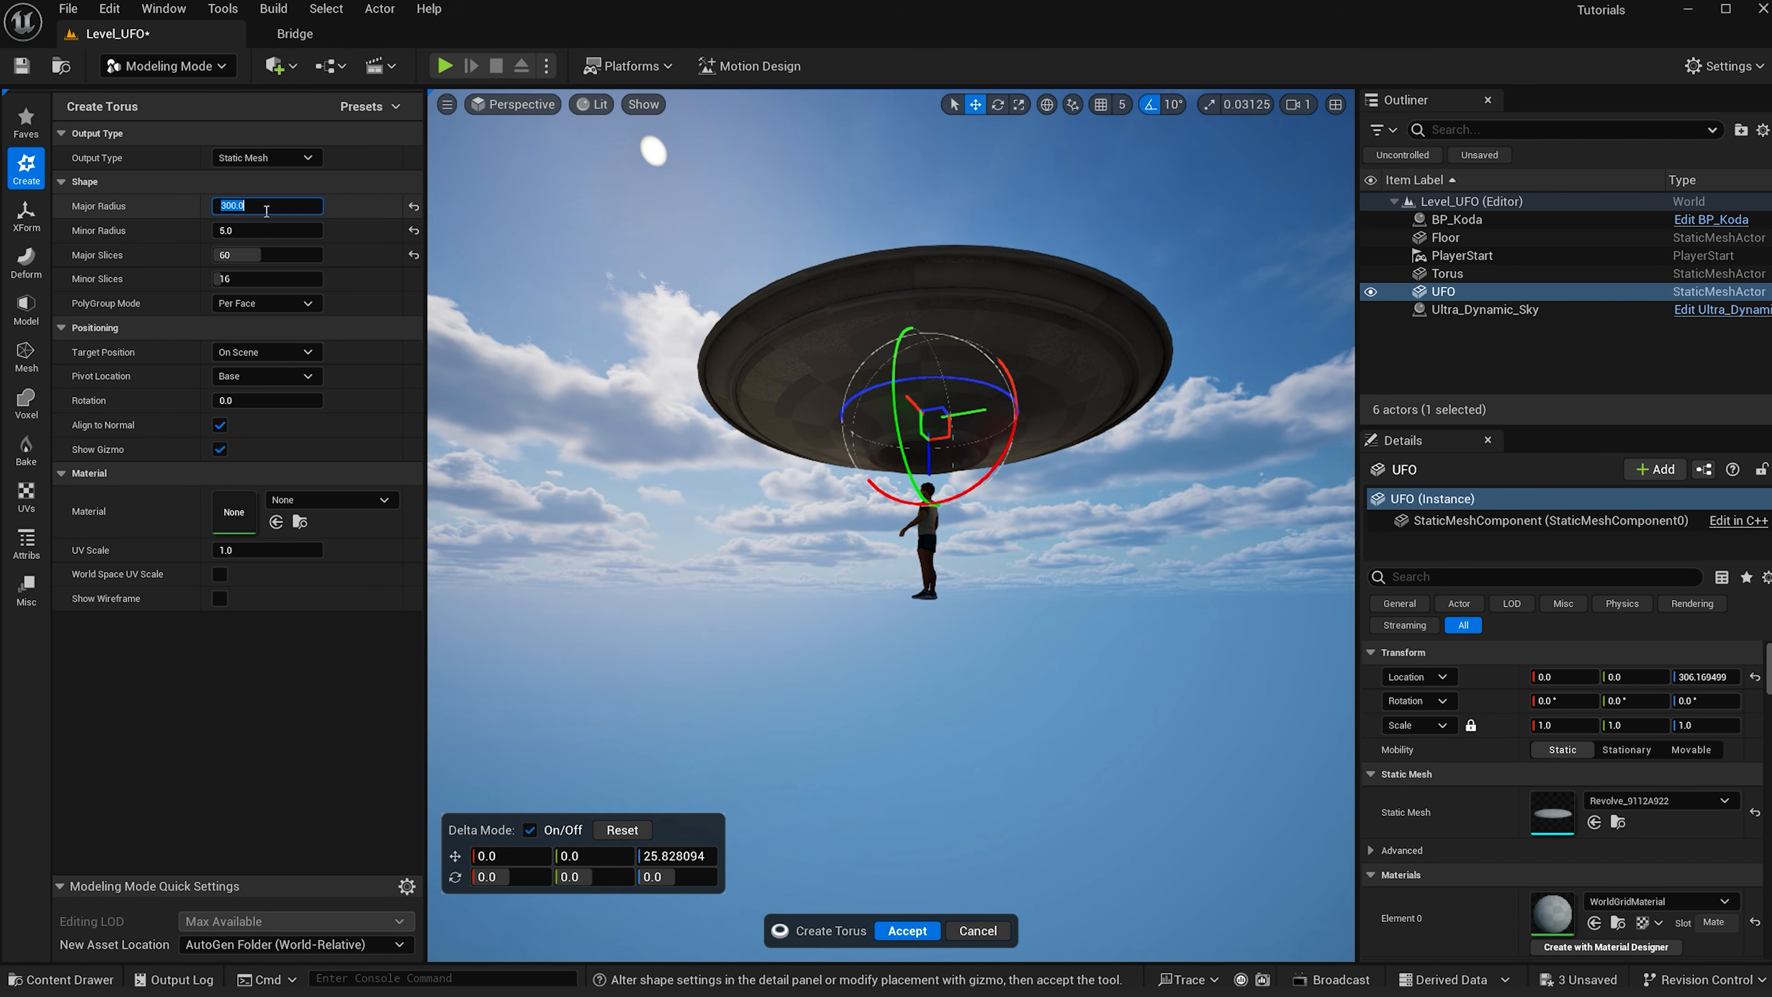
{"action": "type", "text": "280"}
{"action": "key", "text": "Return"}
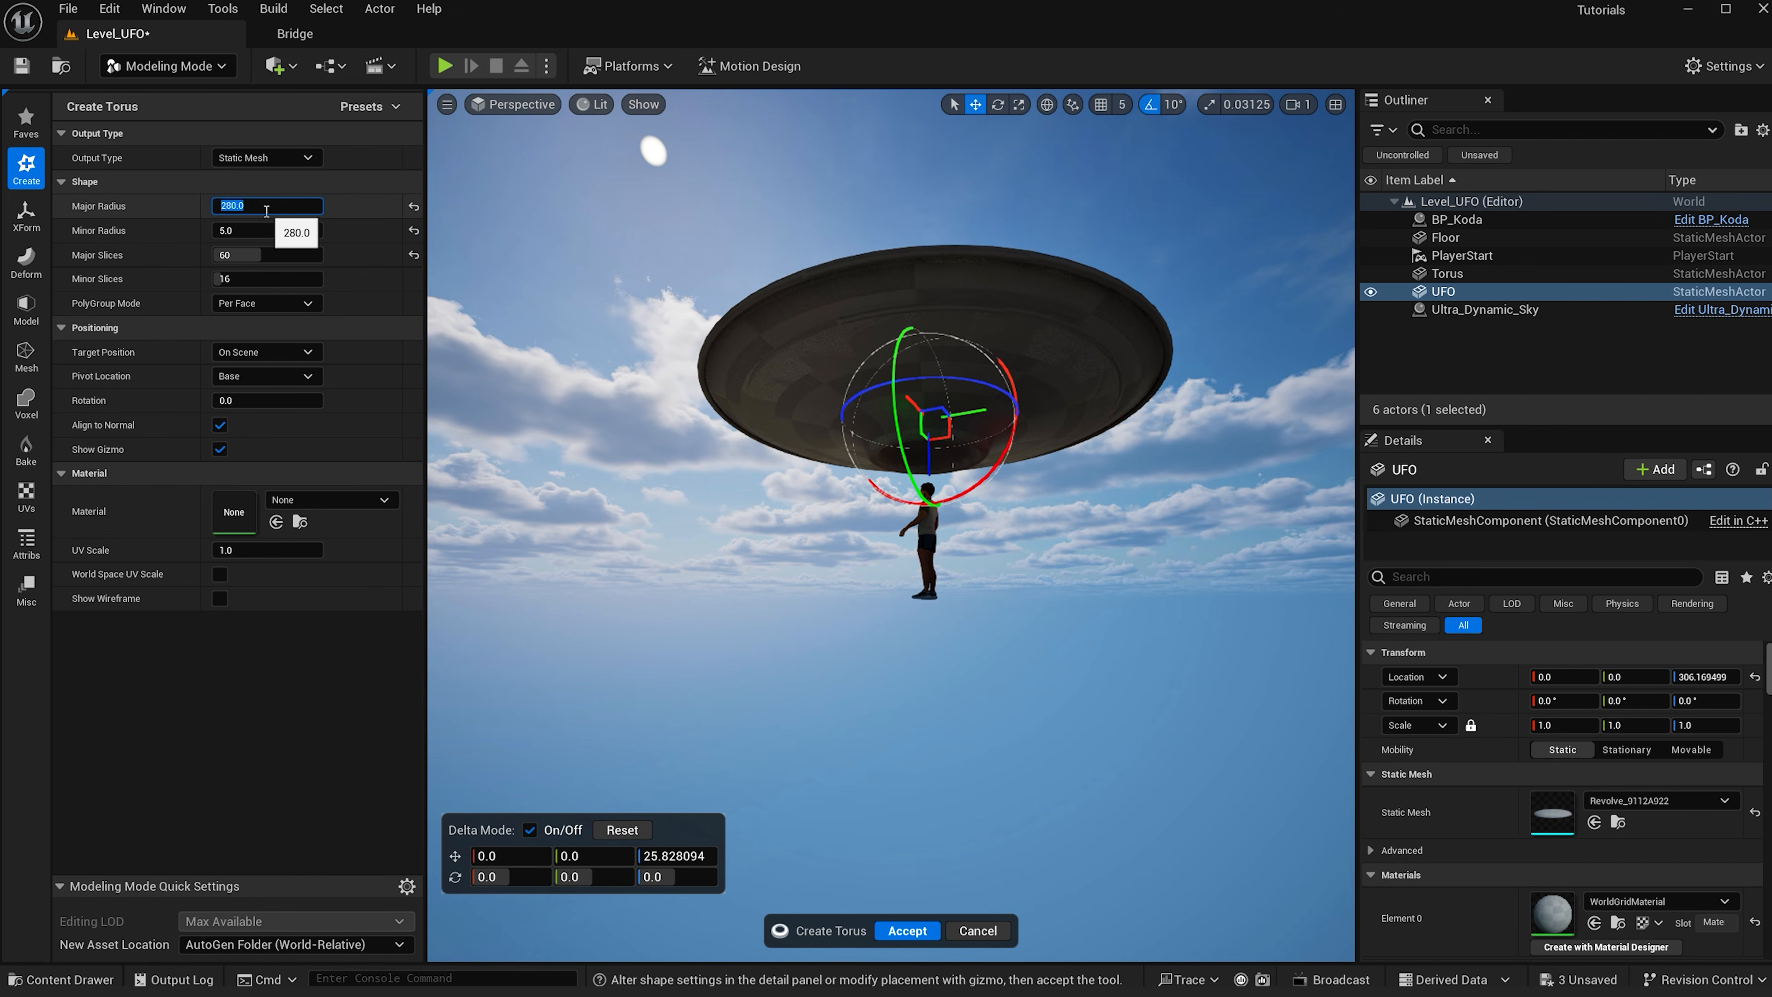
{"action": "left_click_drag", "start_coordinate": [628, 419], "coordinate": [628, 475], "text": "alt"}
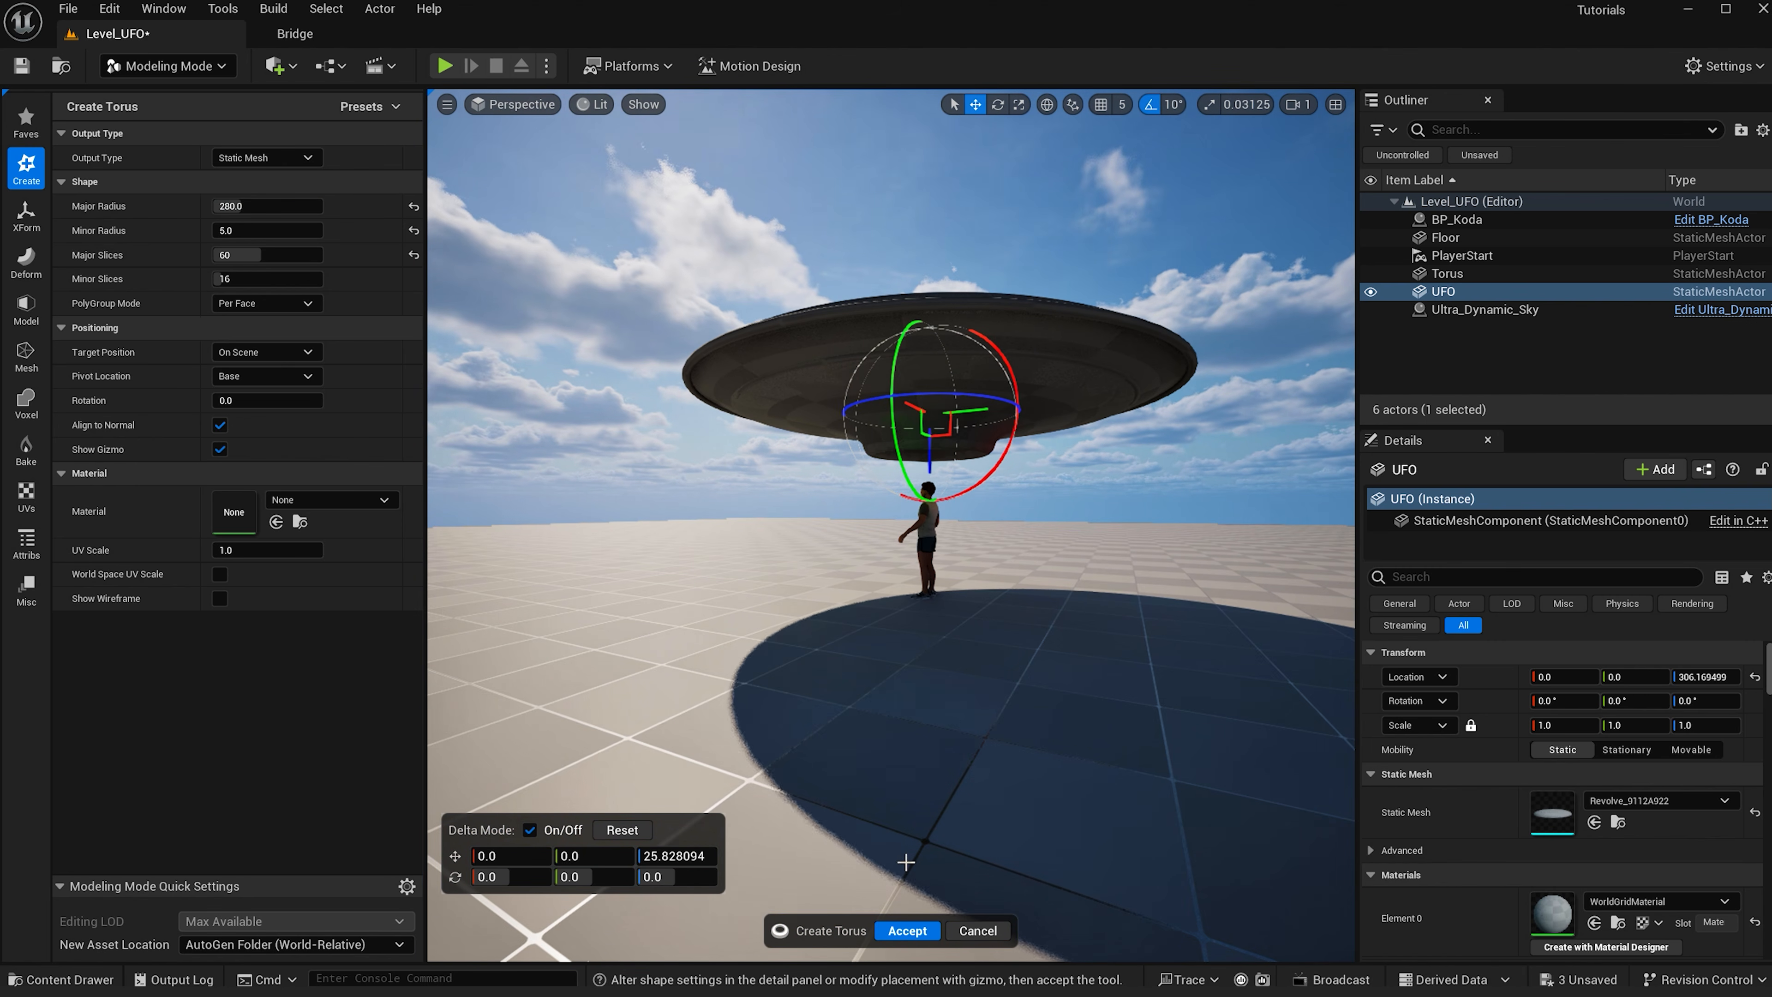
{"action": "left_click", "coordinate": [907, 930]}
- Center the second torus at X and Y 0 and lower it slightly to about Z 277
{"action": "left_click", "coordinate": [1563, 676]}
{"action": "type", "text": "0"}
{"action": "key", "text": "Return"}
{"action": "left_click", "coordinate": [1633, 676]}
{"action": "type", "text": "0"}
{"action": "key", "text": "Return"}
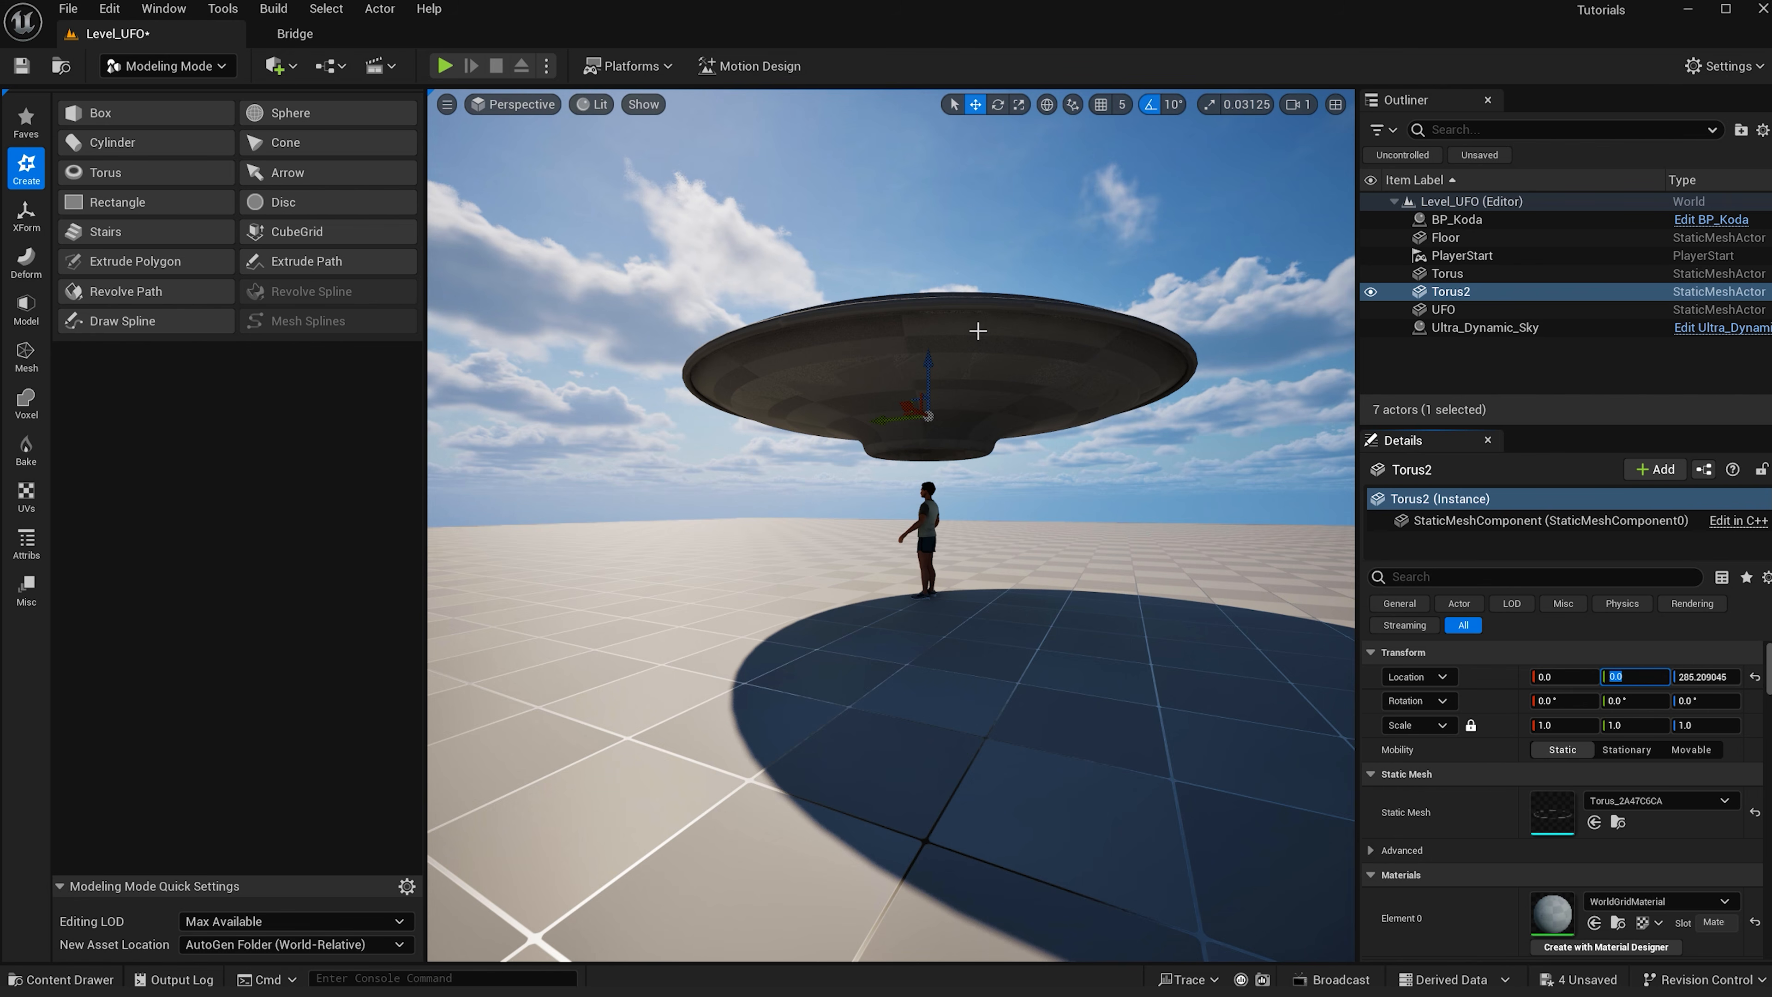
{"action": "left_click_drag", "start_coordinate": [928, 367], "coordinate": [927, 374]}
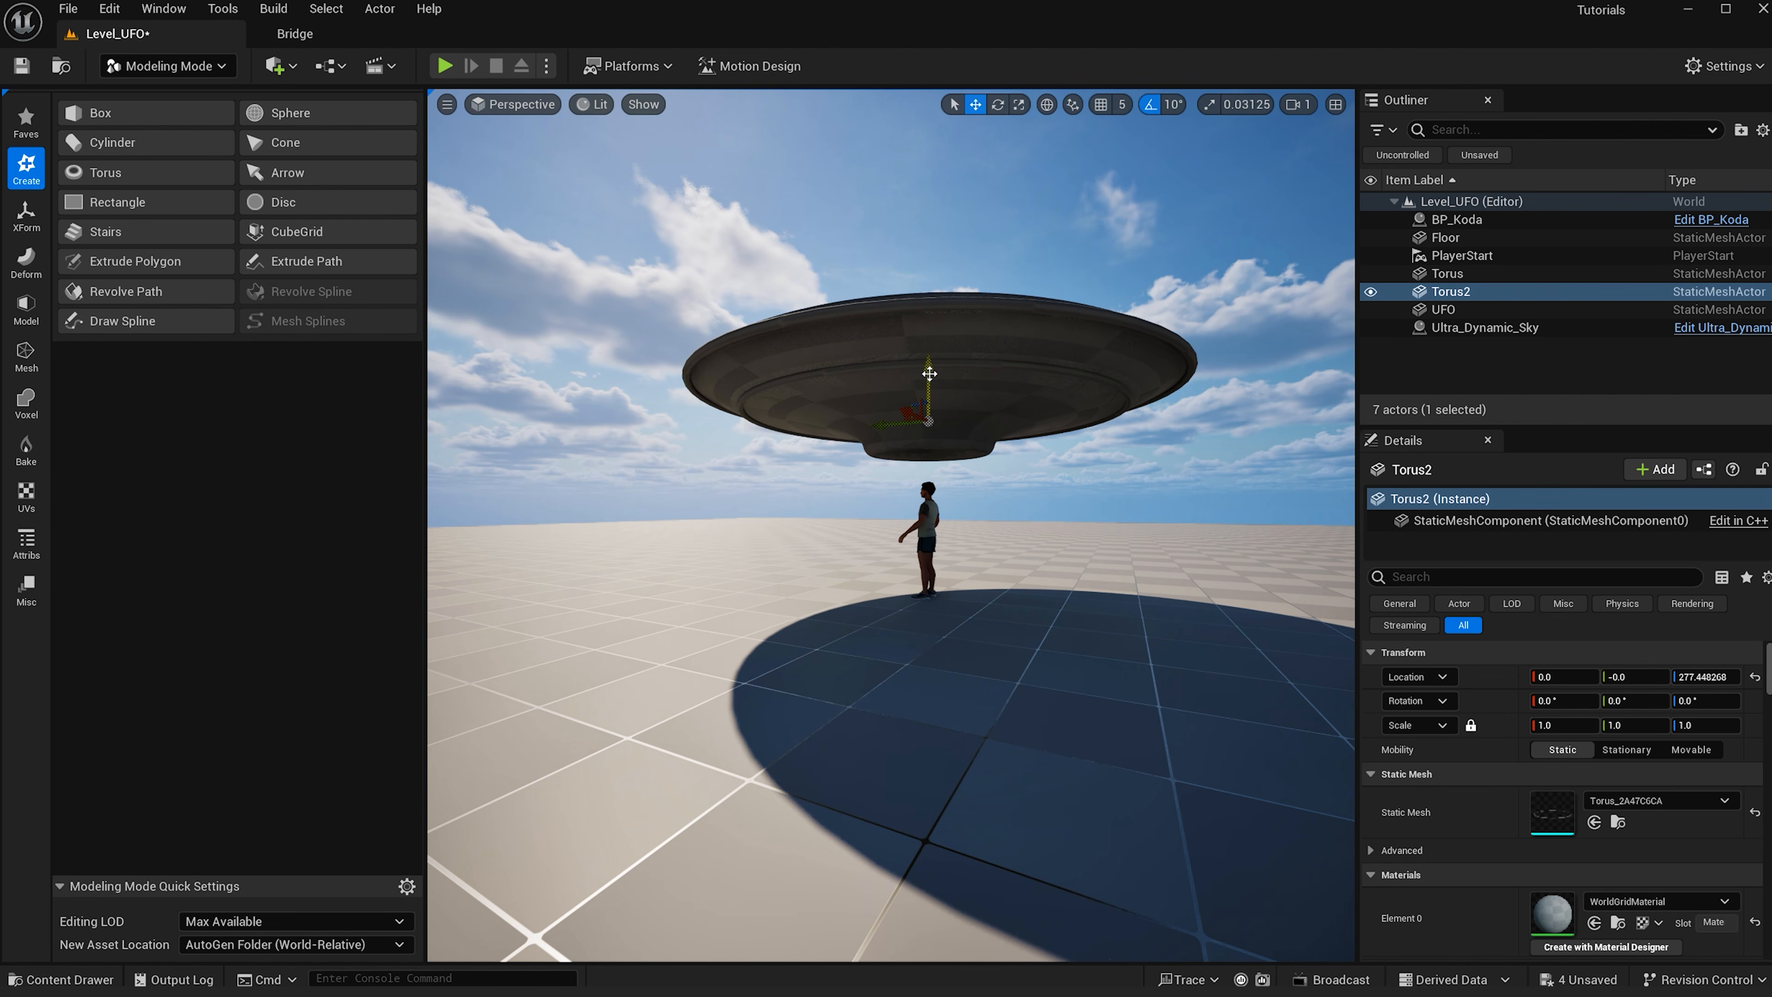
- Lower the floor to a Z location of -500
{"action": "scroll", "coordinate": [1088, 391], "scroll_direction": "up", "scroll_amount": 3}
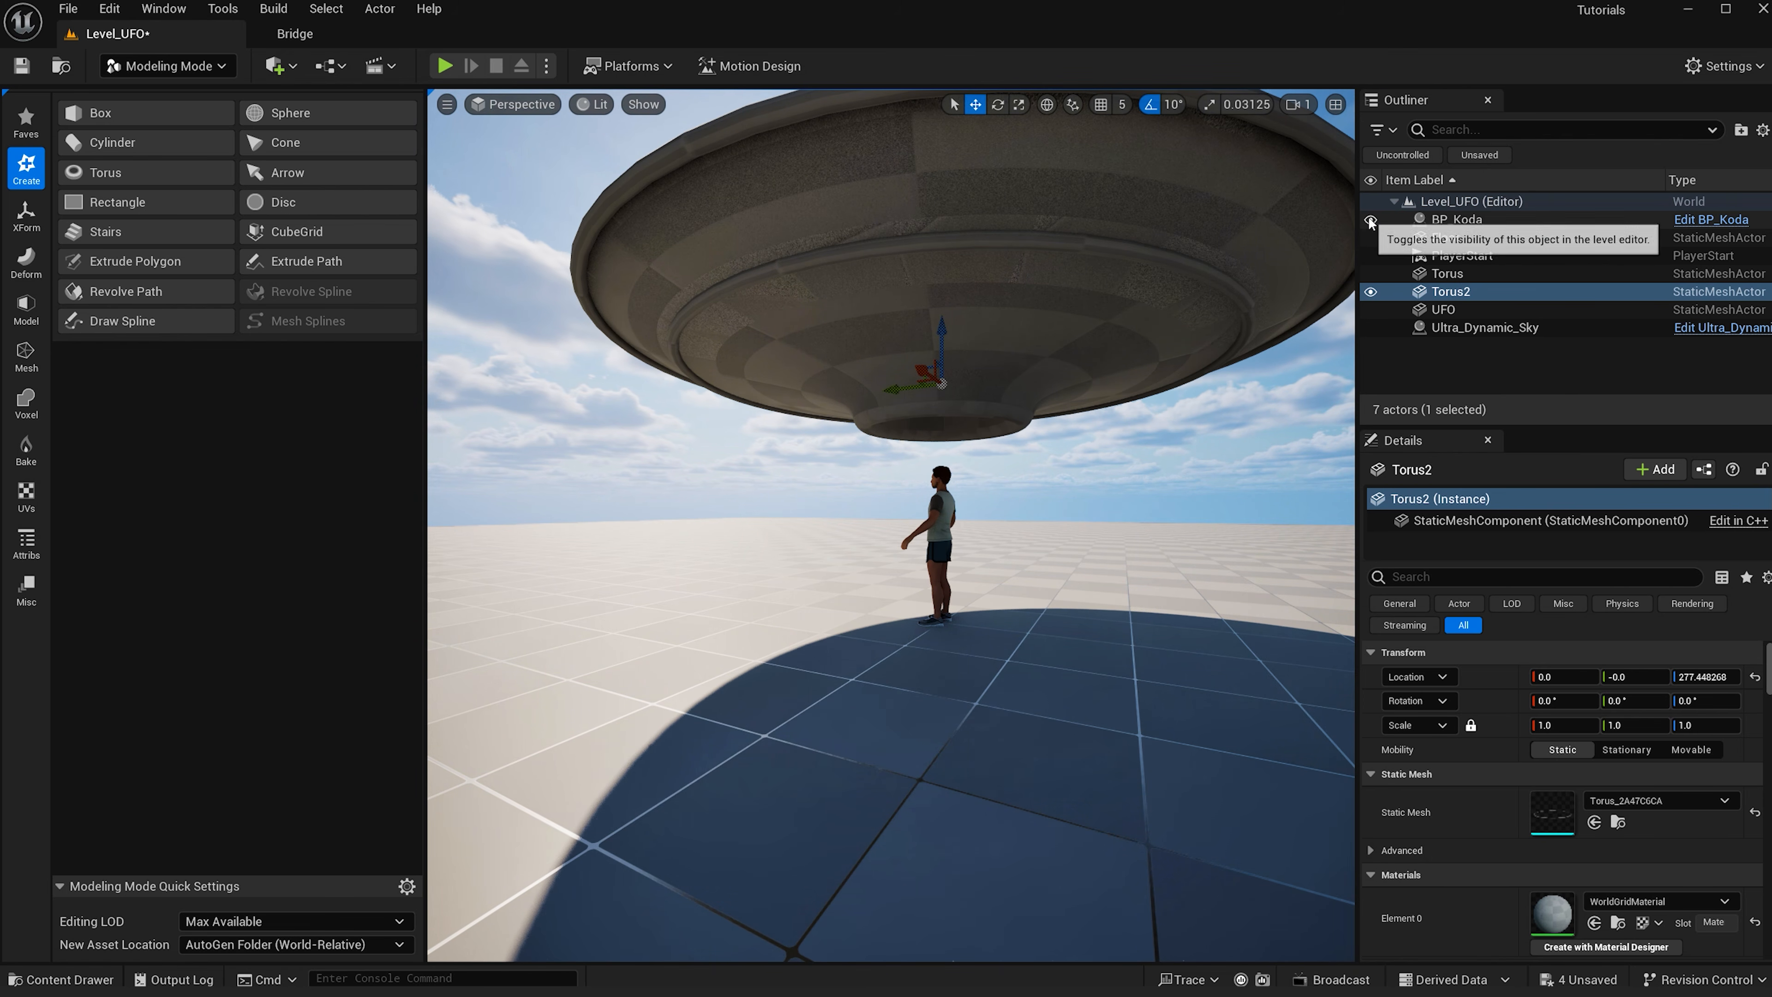
{"action": "left_click", "coordinate": [1472, 239]}
{"action": "left_click", "coordinate": [1681, 677]}
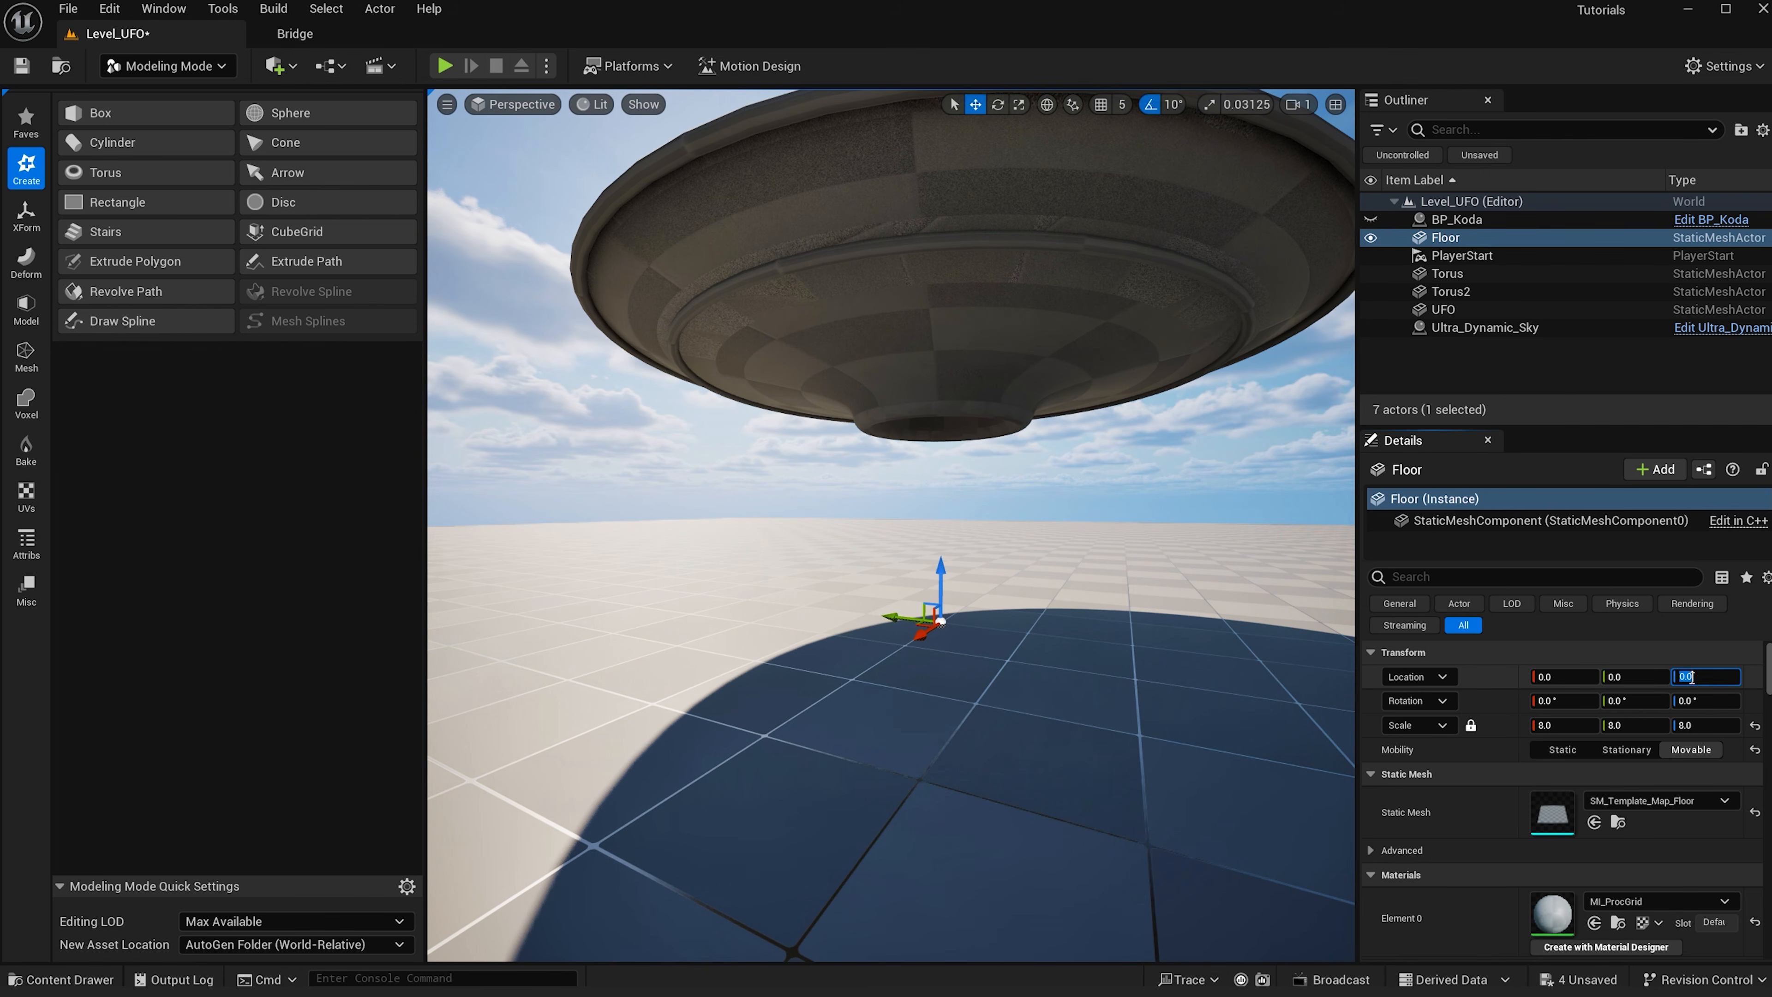
{"action": "key", "text": "Return"}
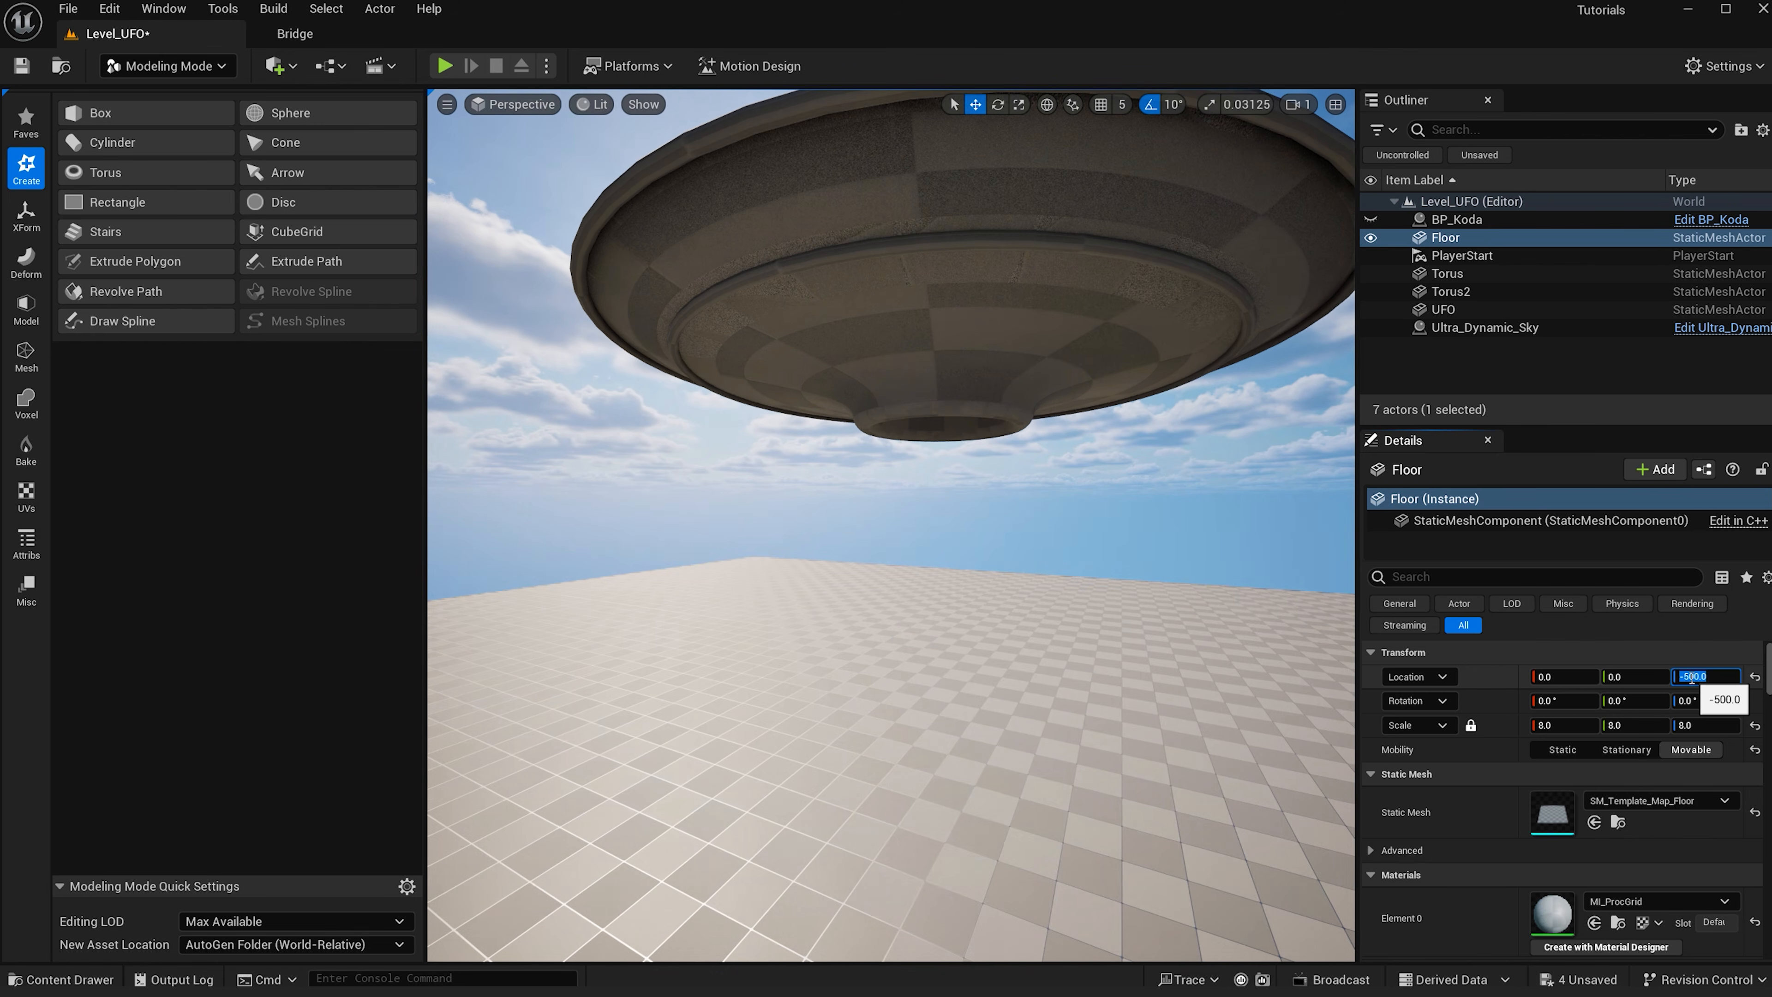
- Create a sphere with radius 5 on the saucer's underside and accept it
{"action": "key", "text": "q"}
{"action": "right_click_drag", "start_coordinate": [765, 534], "coordinate": [765, 419]}
{"action": "right_click_drag", "start_coordinate": [908, 542], "coordinate": [924, 509]}
{"action": "key", "text": "w"}
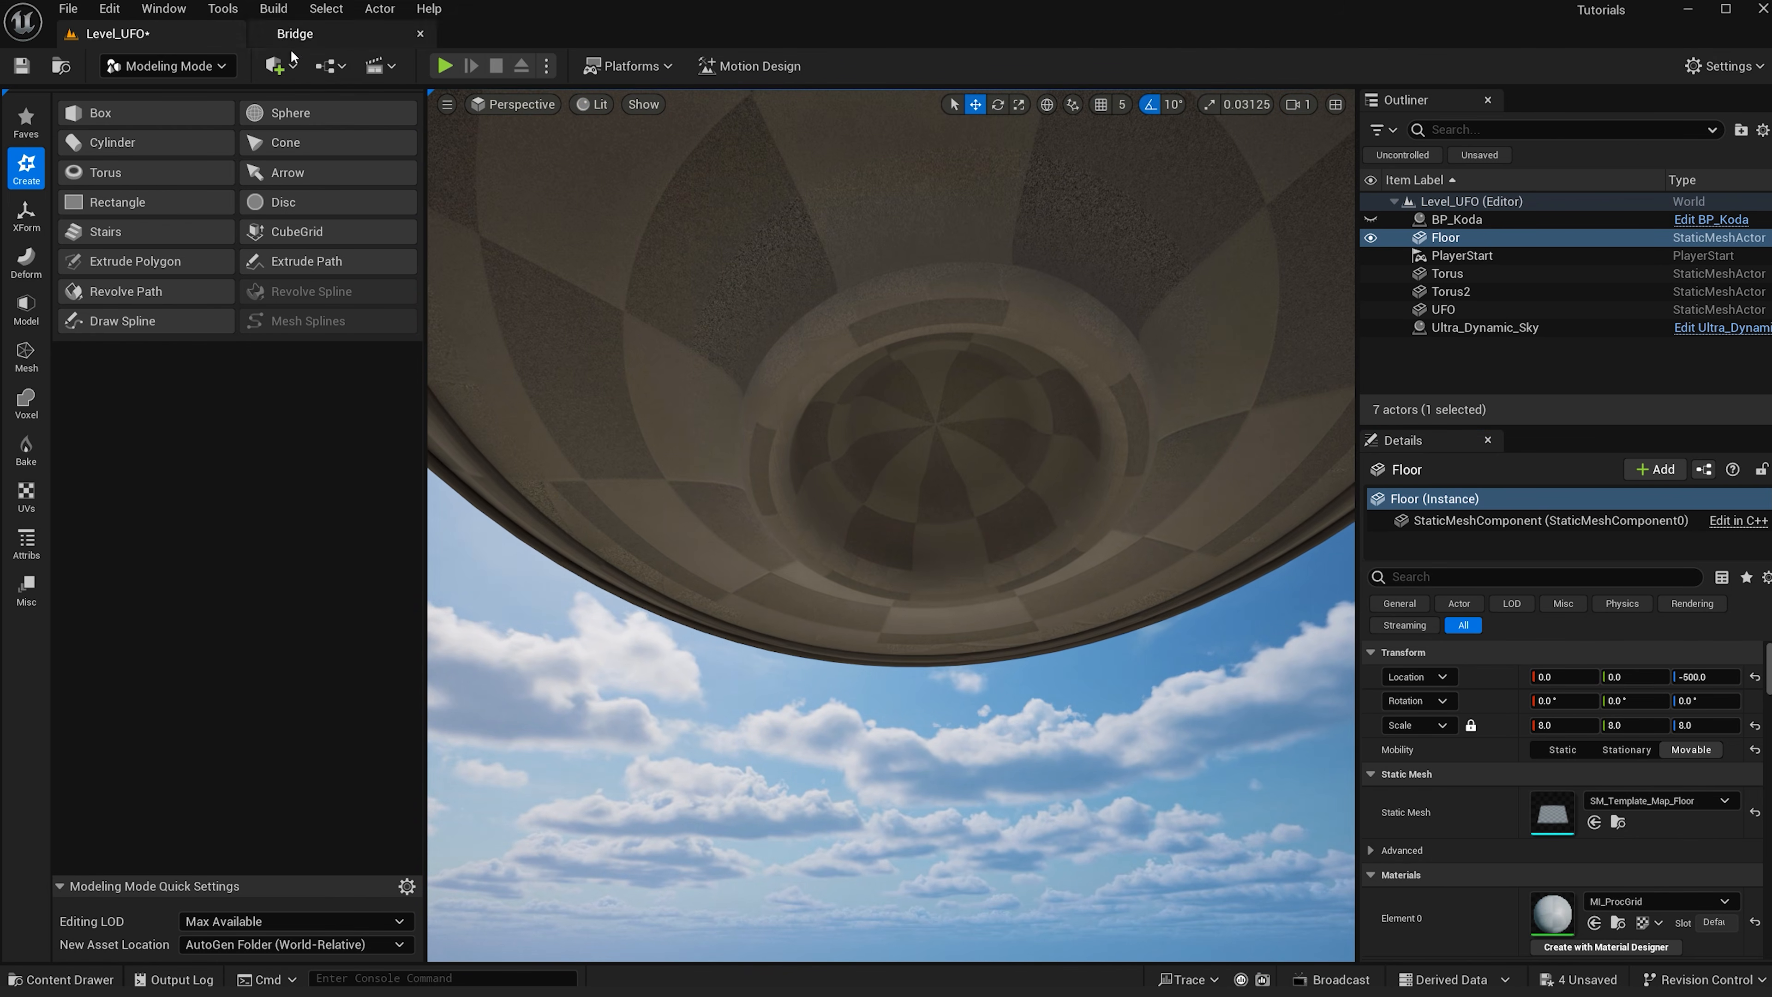
{"action": "left_click", "coordinate": [300, 118]}
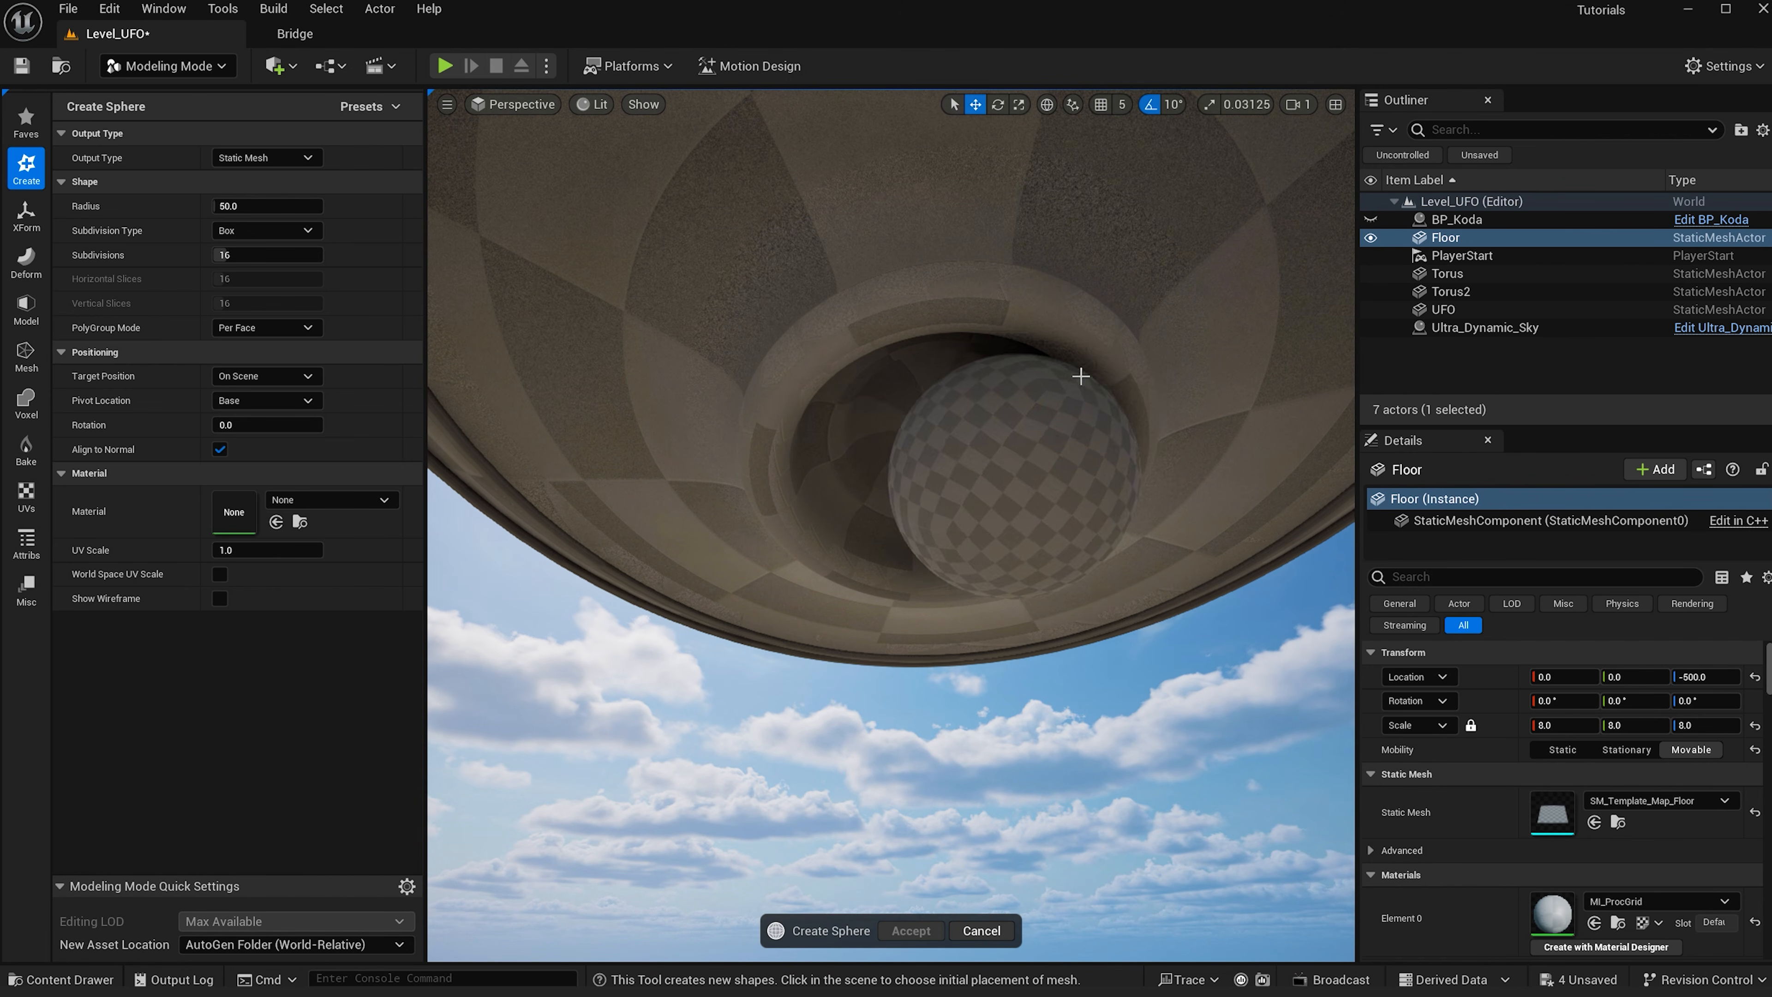
{"action": "left_click", "coordinate": [1099, 372]}
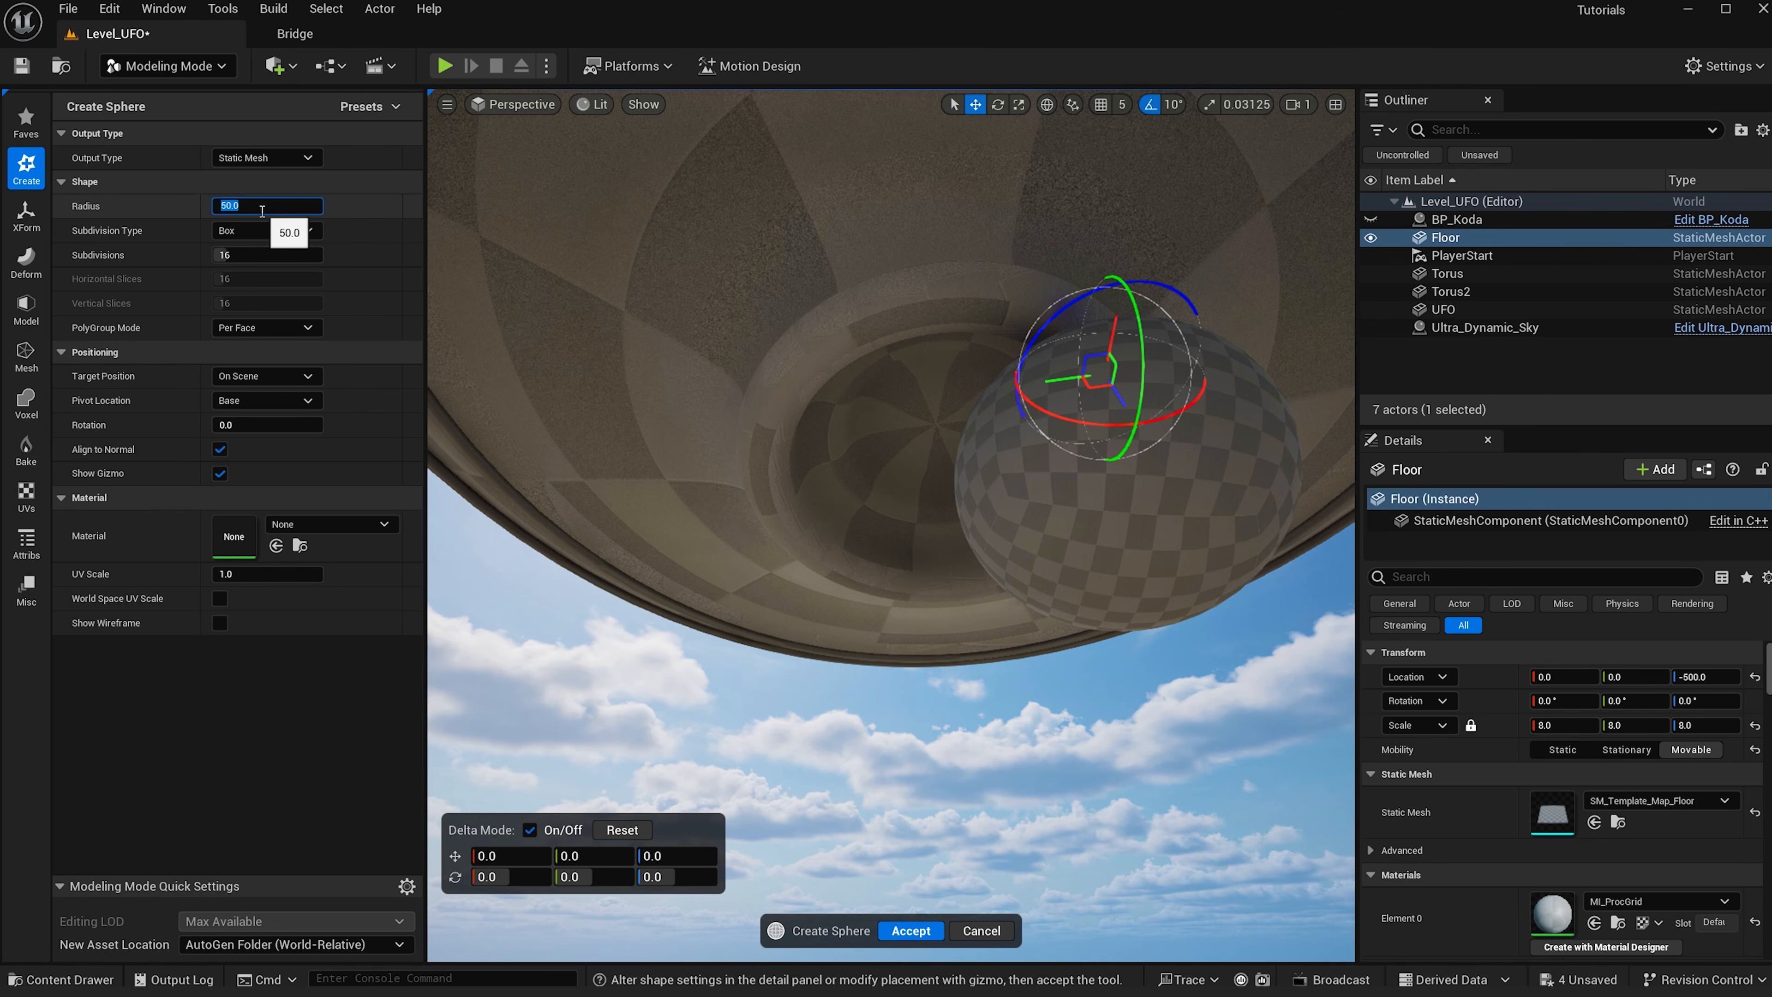
{"action": "type", "text": "5"}
{"action": "key", "text": "Return"}
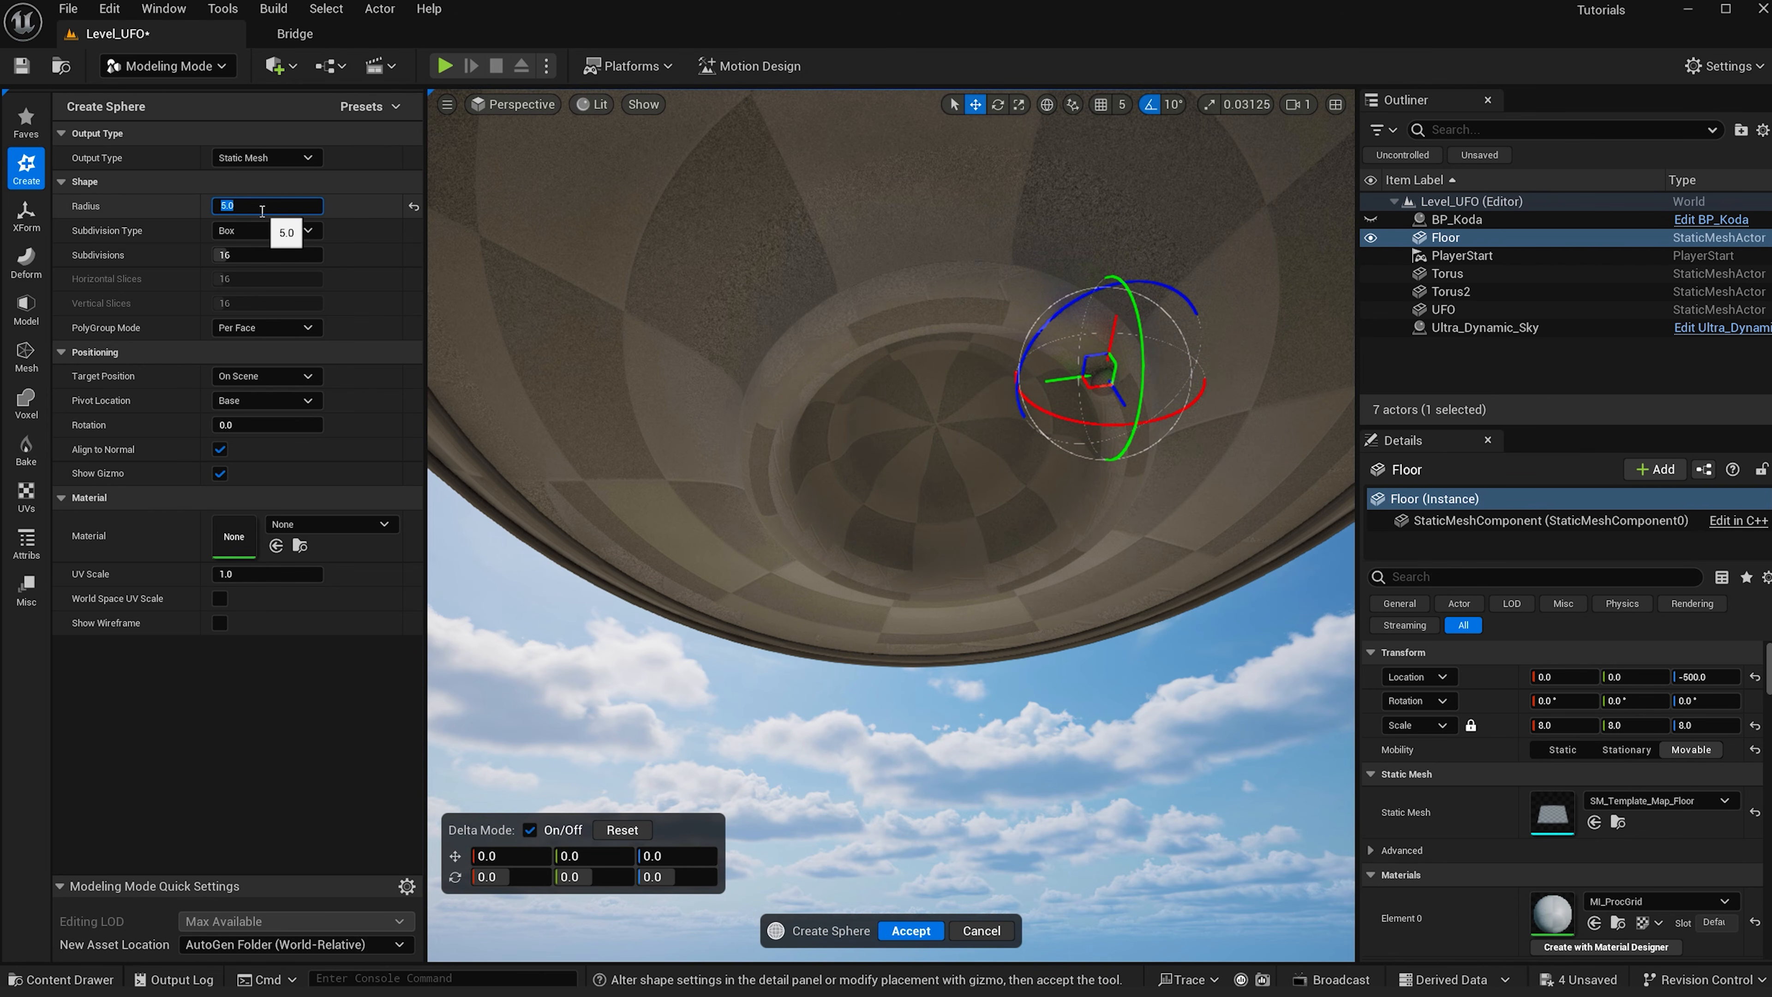
{"action": "left_click", "coordinate": [911, 930]}
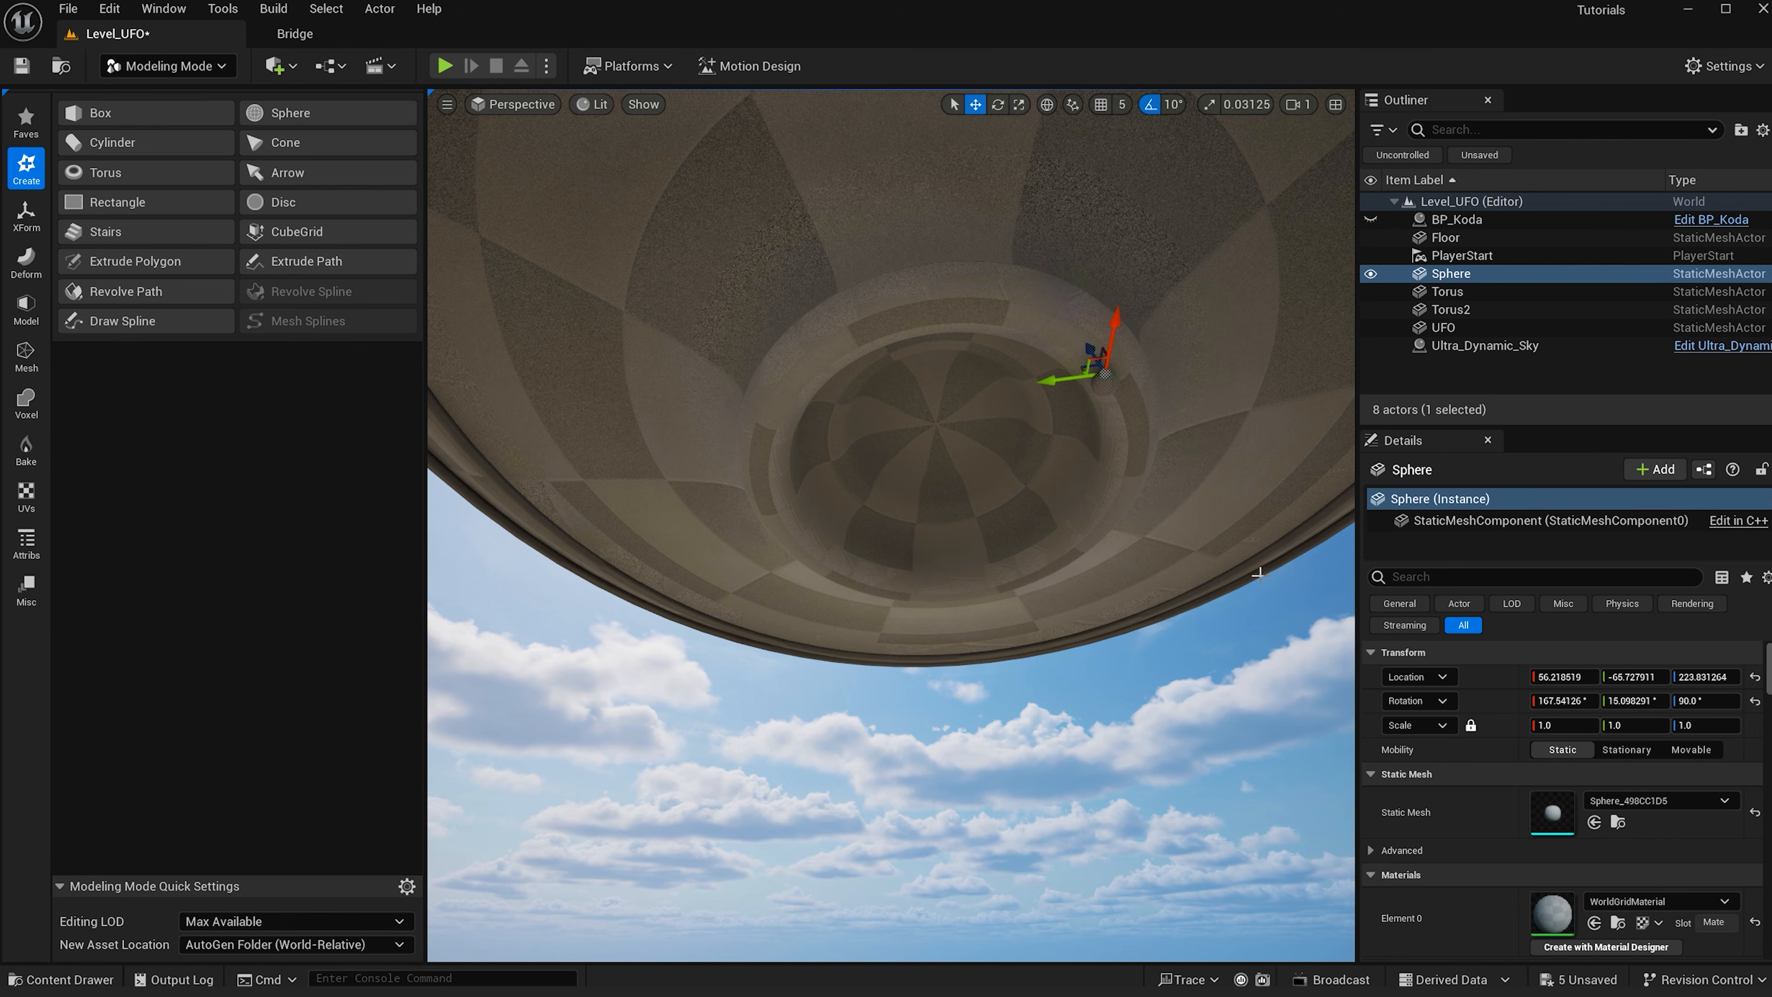
- Start the Pattern tool on the sphere and switch the pattern shape to Circle
{"action": "left_click", "coordinate": [27, 213]}
{"action": "left_click", "coordinate": [301, 236]}
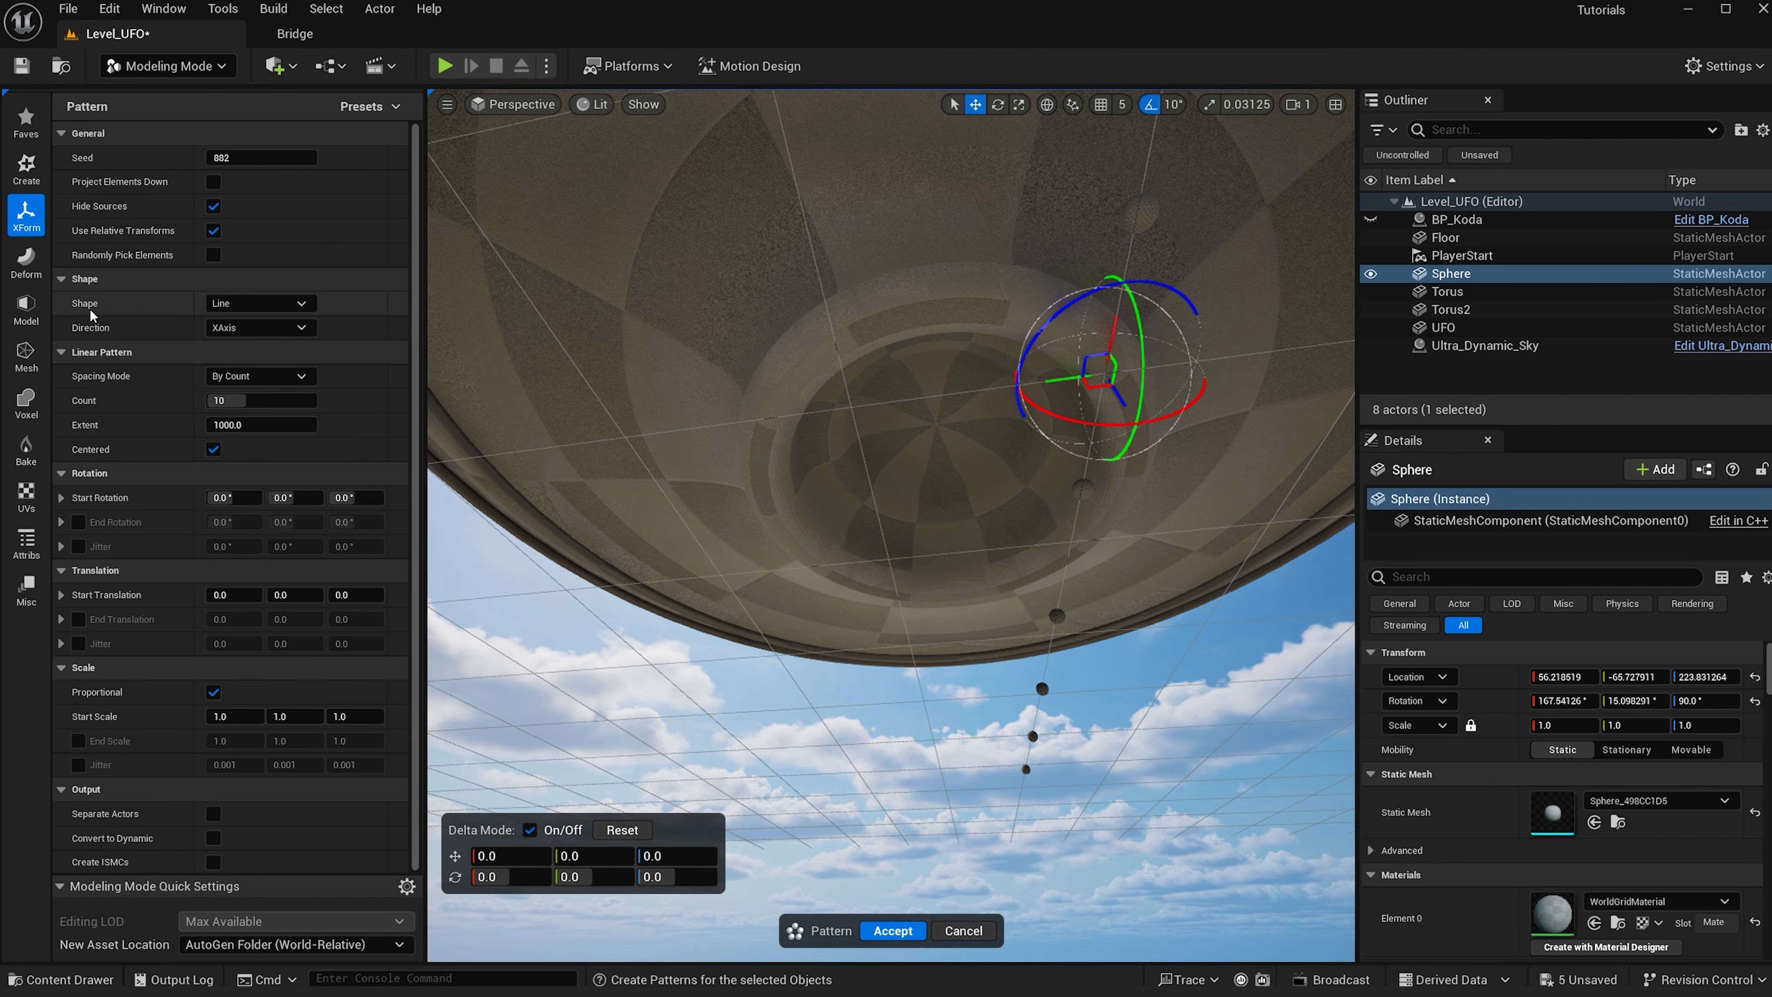
{"action": "left_click", "coordinate": [268, 305]}
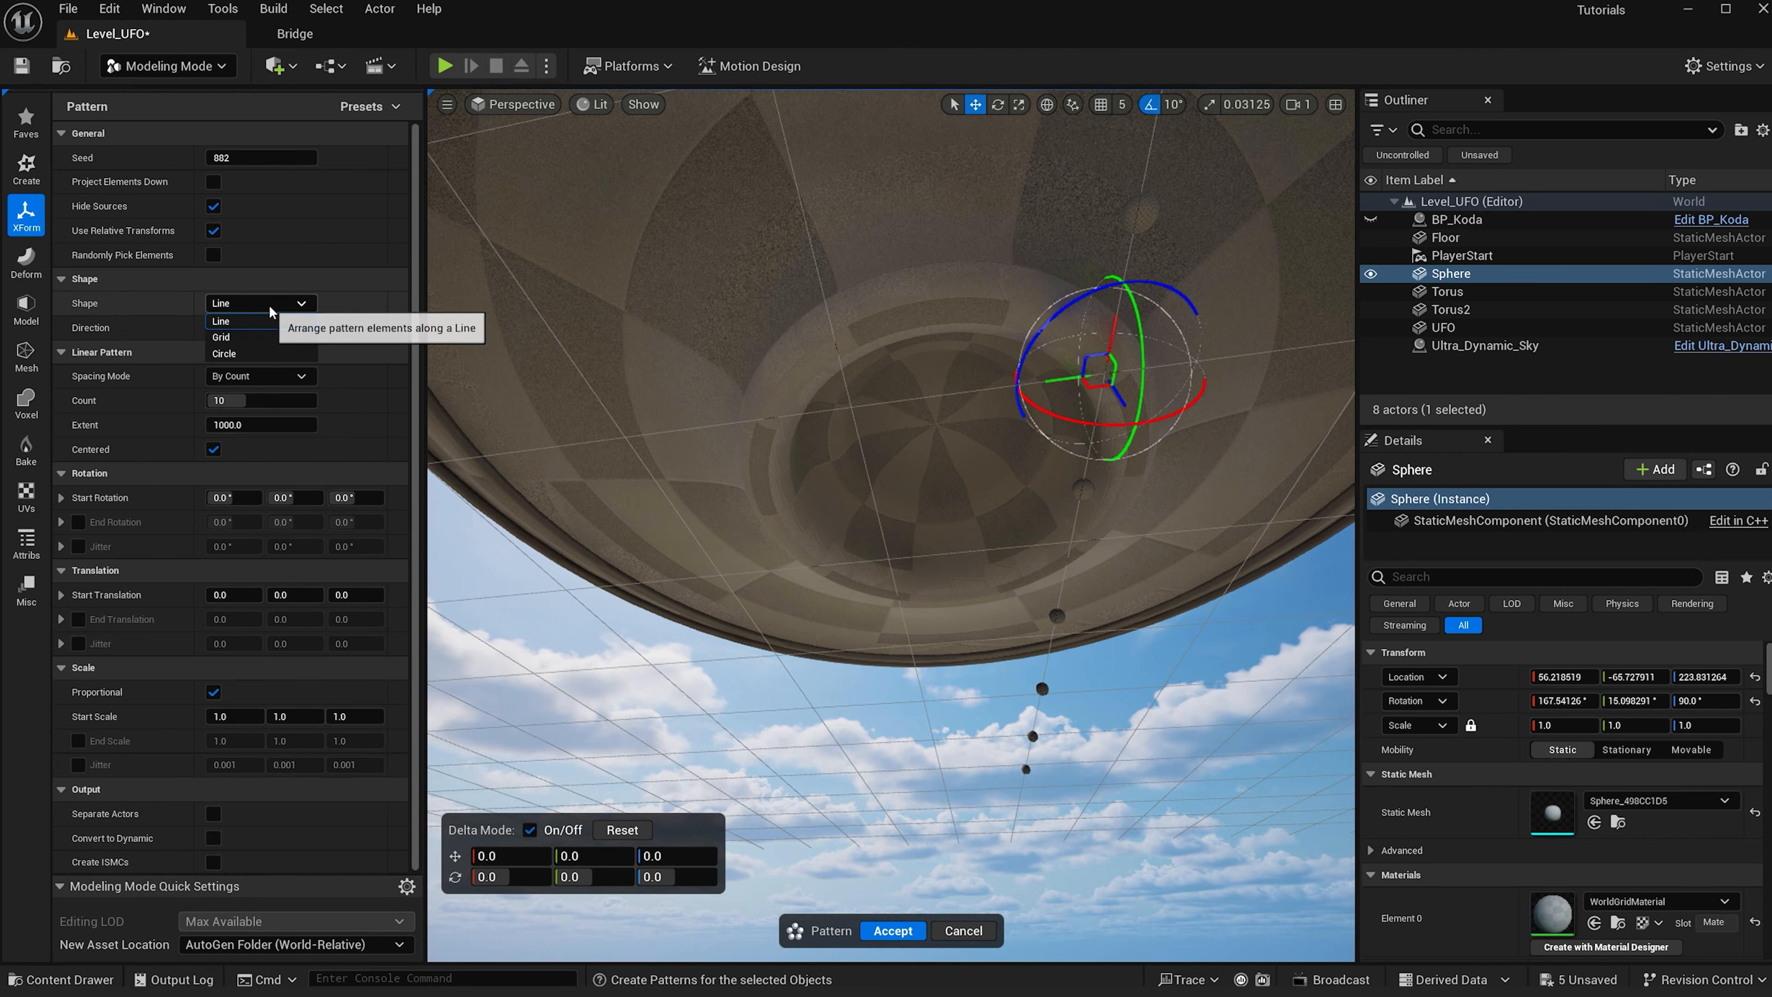
{"action": "left_click", "coordinate": [240, 353]}
{"action": "scroll", "coordinate": [905, 424], "scroll_direction": "down", "scroll_amount": 4}
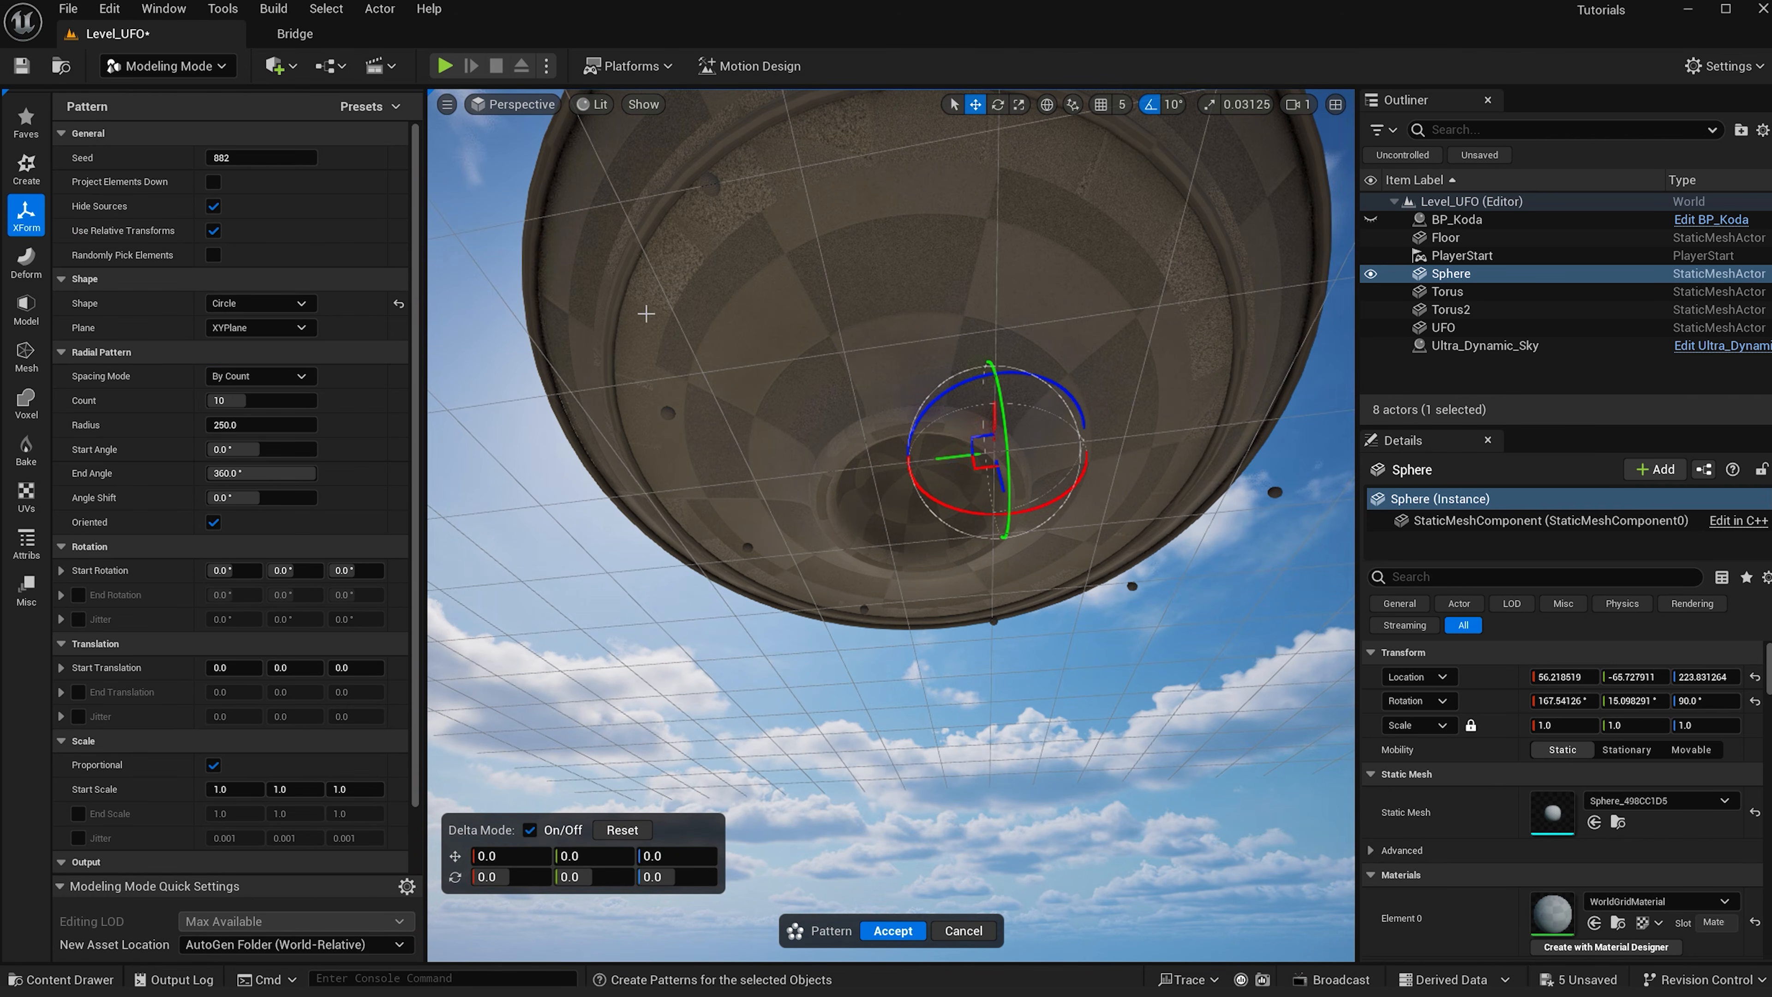
- Set the circular pattern count to 16 and radius to 85, then accept the pattern
{"action": "left_click", "coordinate": [266, 402]}
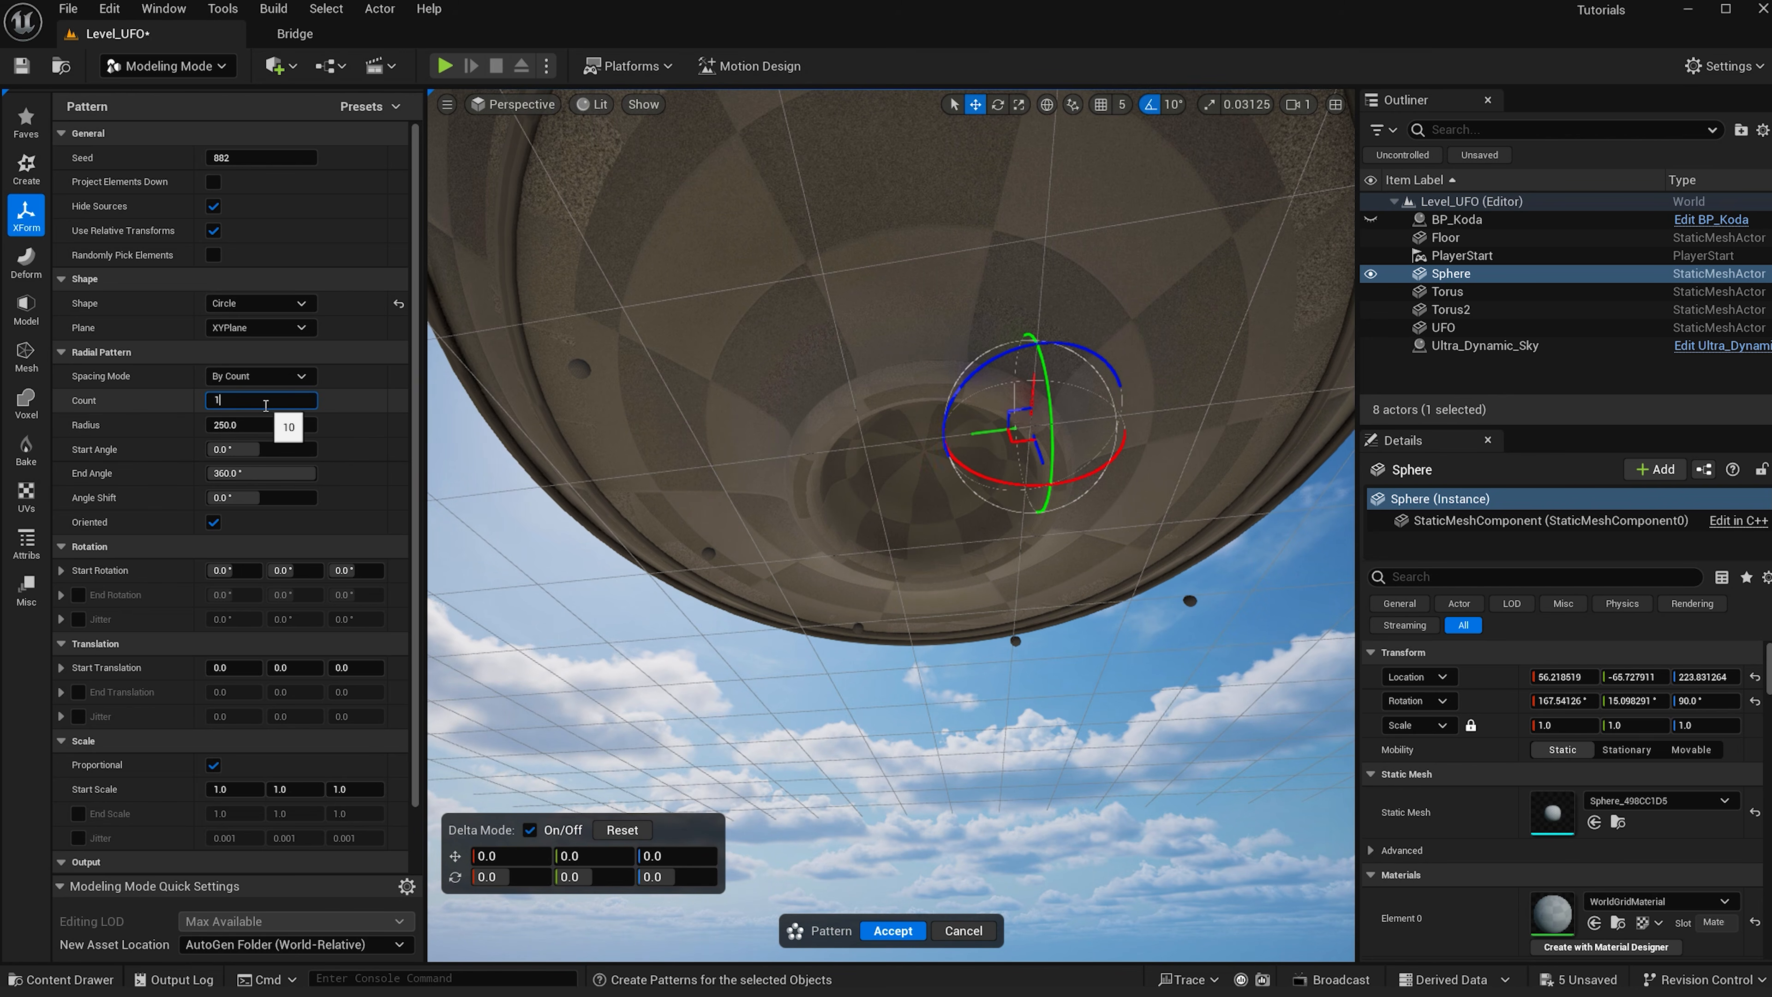
{"action": "left_click_drag", "start_coordinate": [802, 528], "coordinate": [800, 457], "text": "alt"}
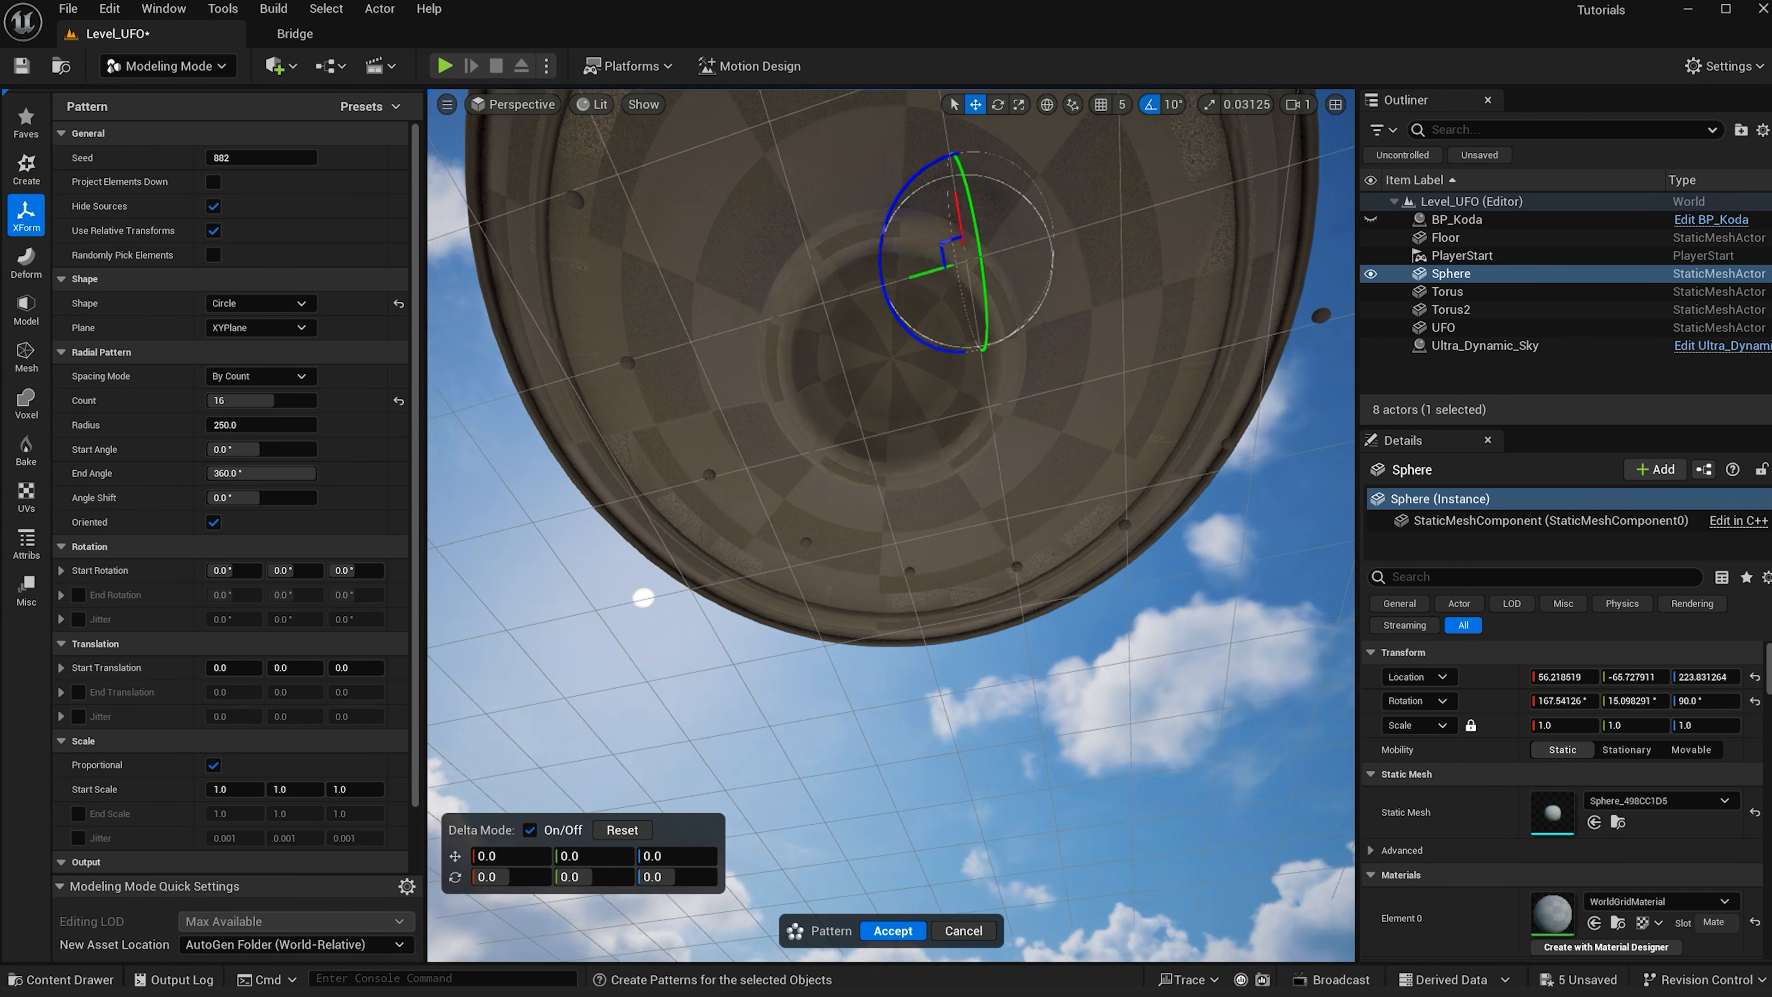
{"action": "left_click_drag", "start_coordinate": [260, 420], "coordinate": [215, 419]}
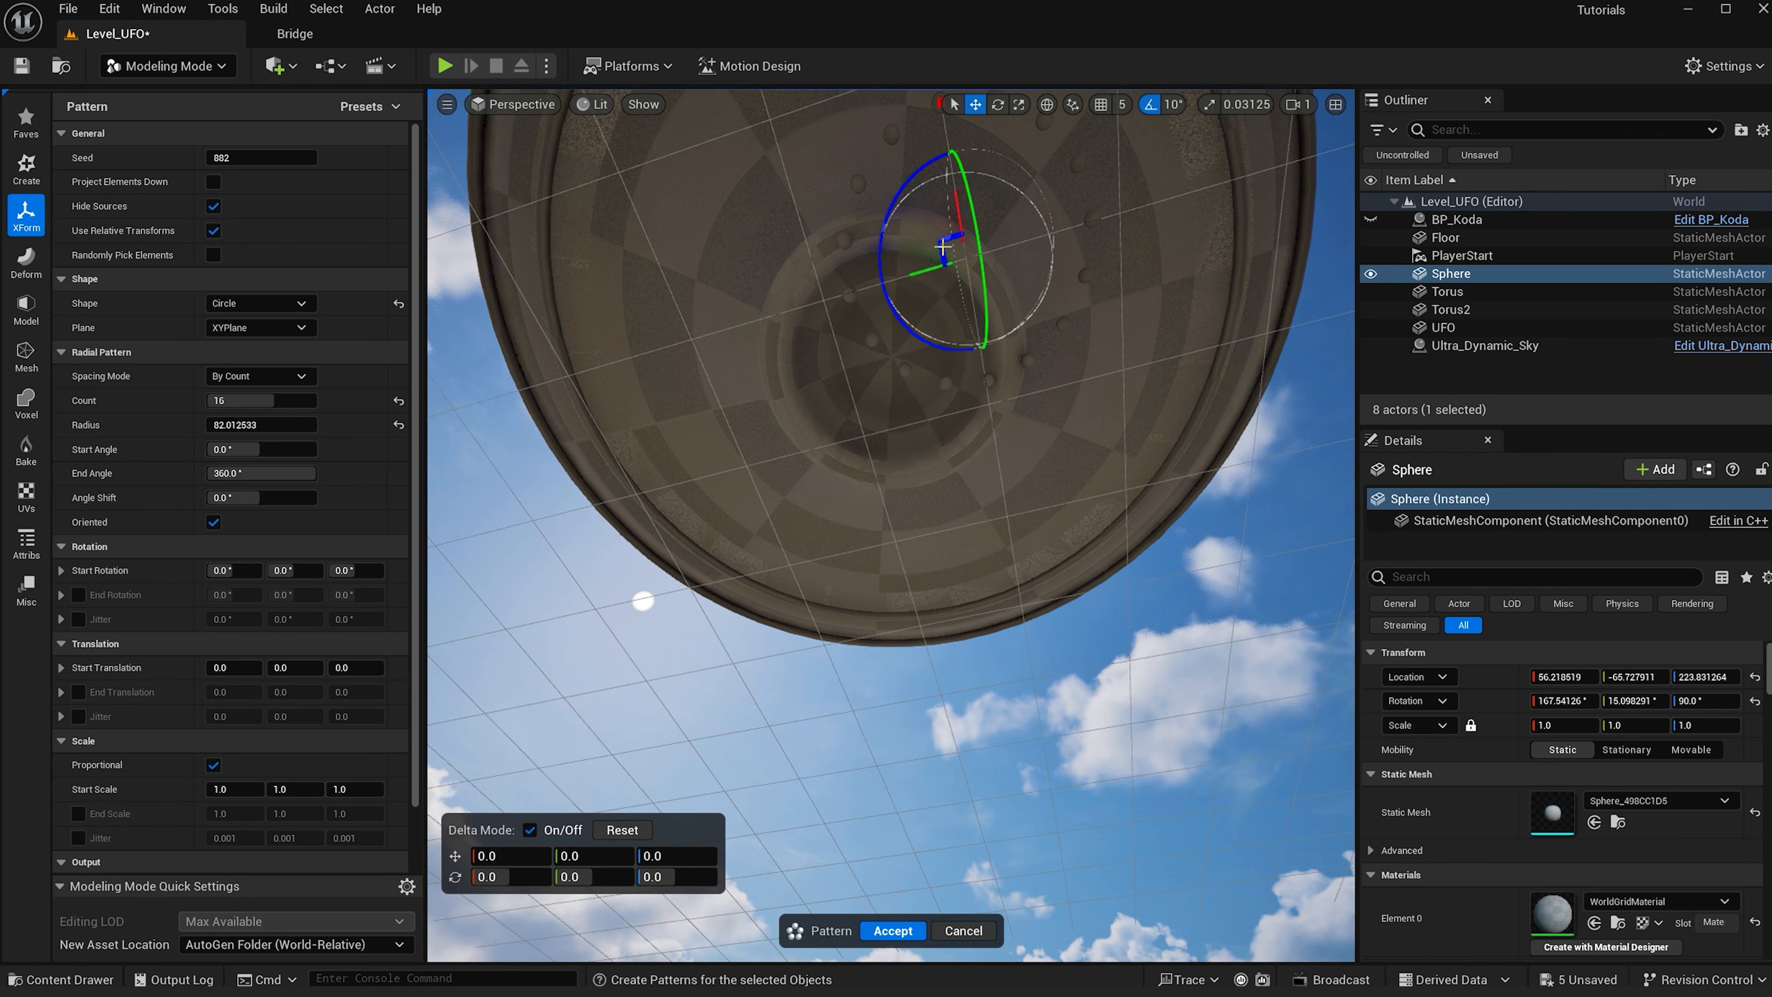
{"action": "left_click_drag", "start_coordinate": [942, 247], "coordinate": [871, 358]}
{"action": "left_click_drag", "start_coordinate": [1103, 491], "coordinate": [1081, 450], "text": "alt"}
{"action": "left_click", "coordinate": [284, 424]}
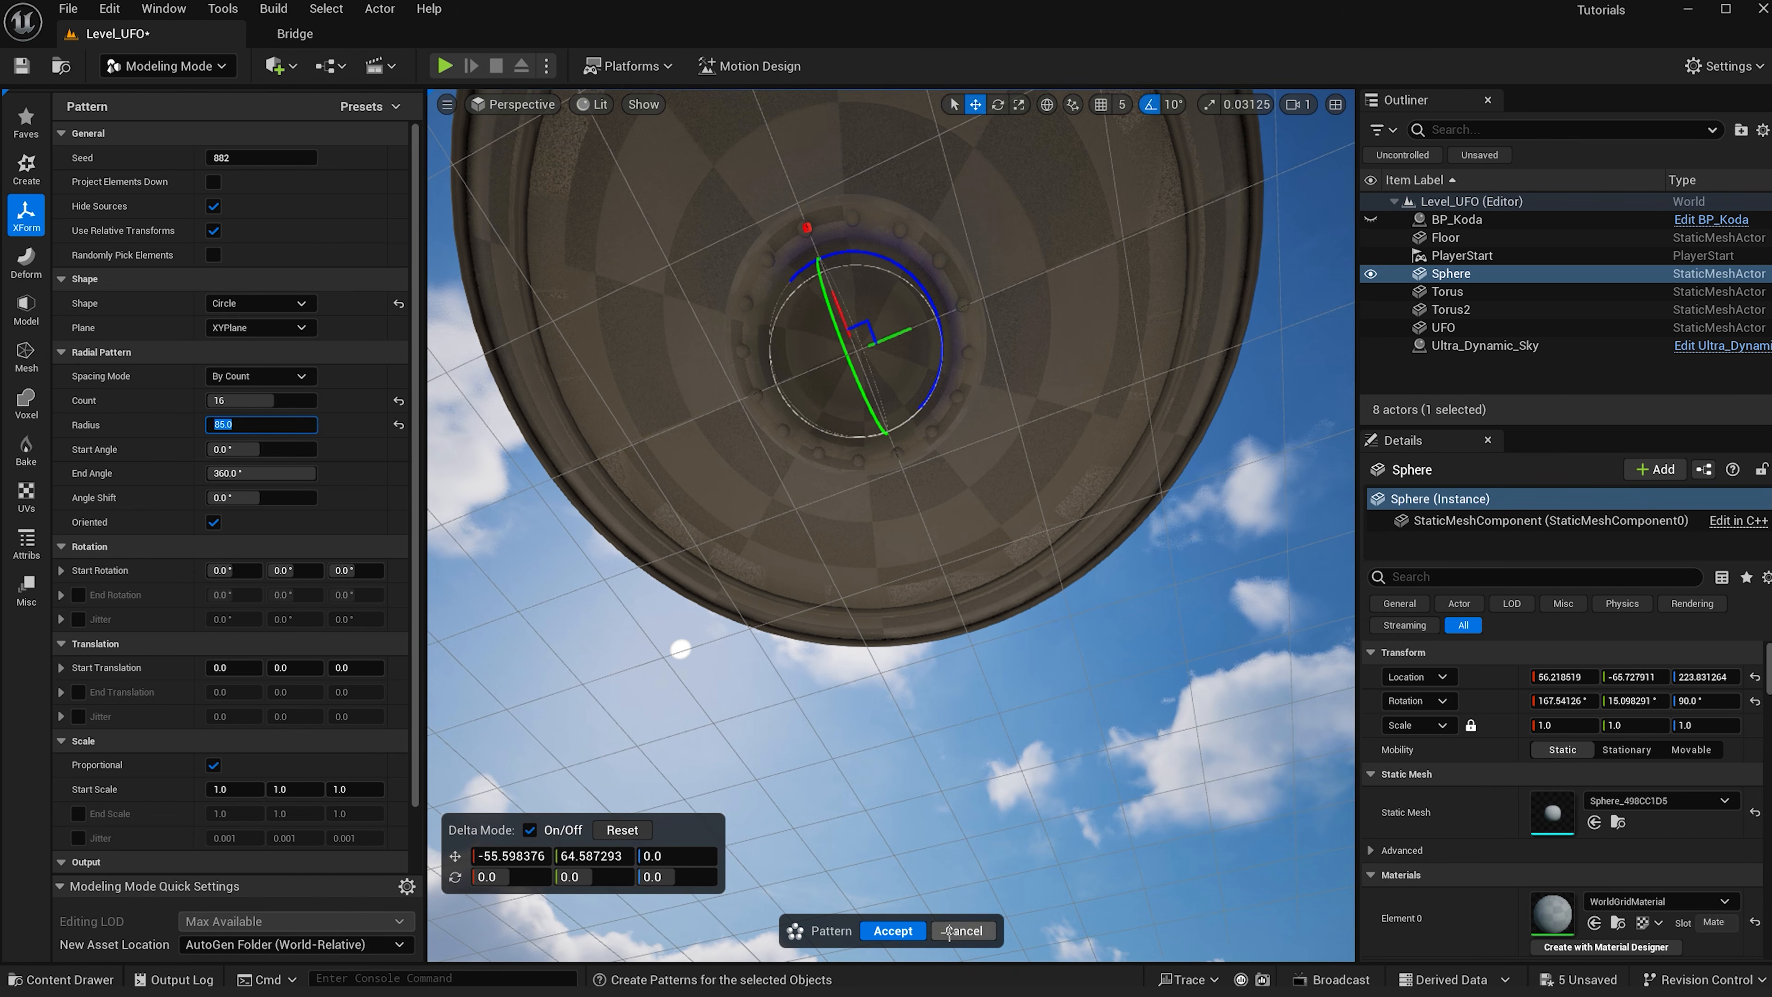
{"action": "left_click", "coordinate": [894, 931]}
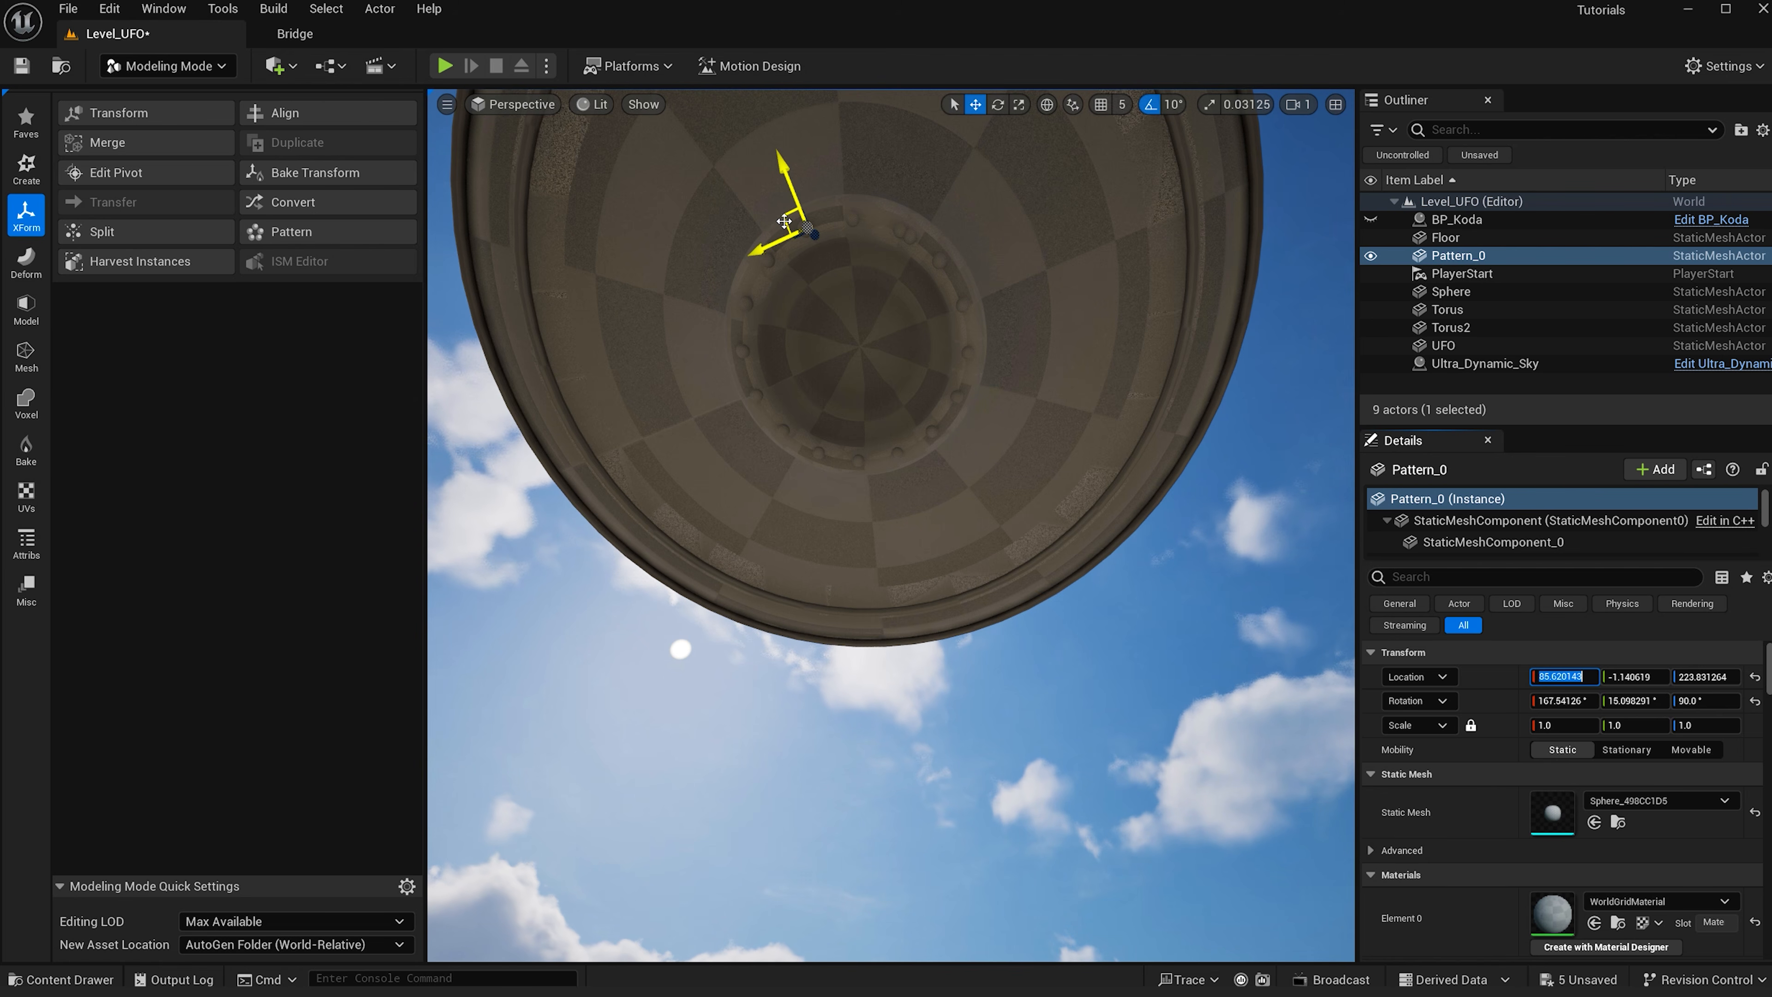
- Nudge the sphere pattern slightly upward against the saucer's bottom
{"action": "left_click_drag", "start_coordinate": [783, 221], "coordinate": [792, 223]}
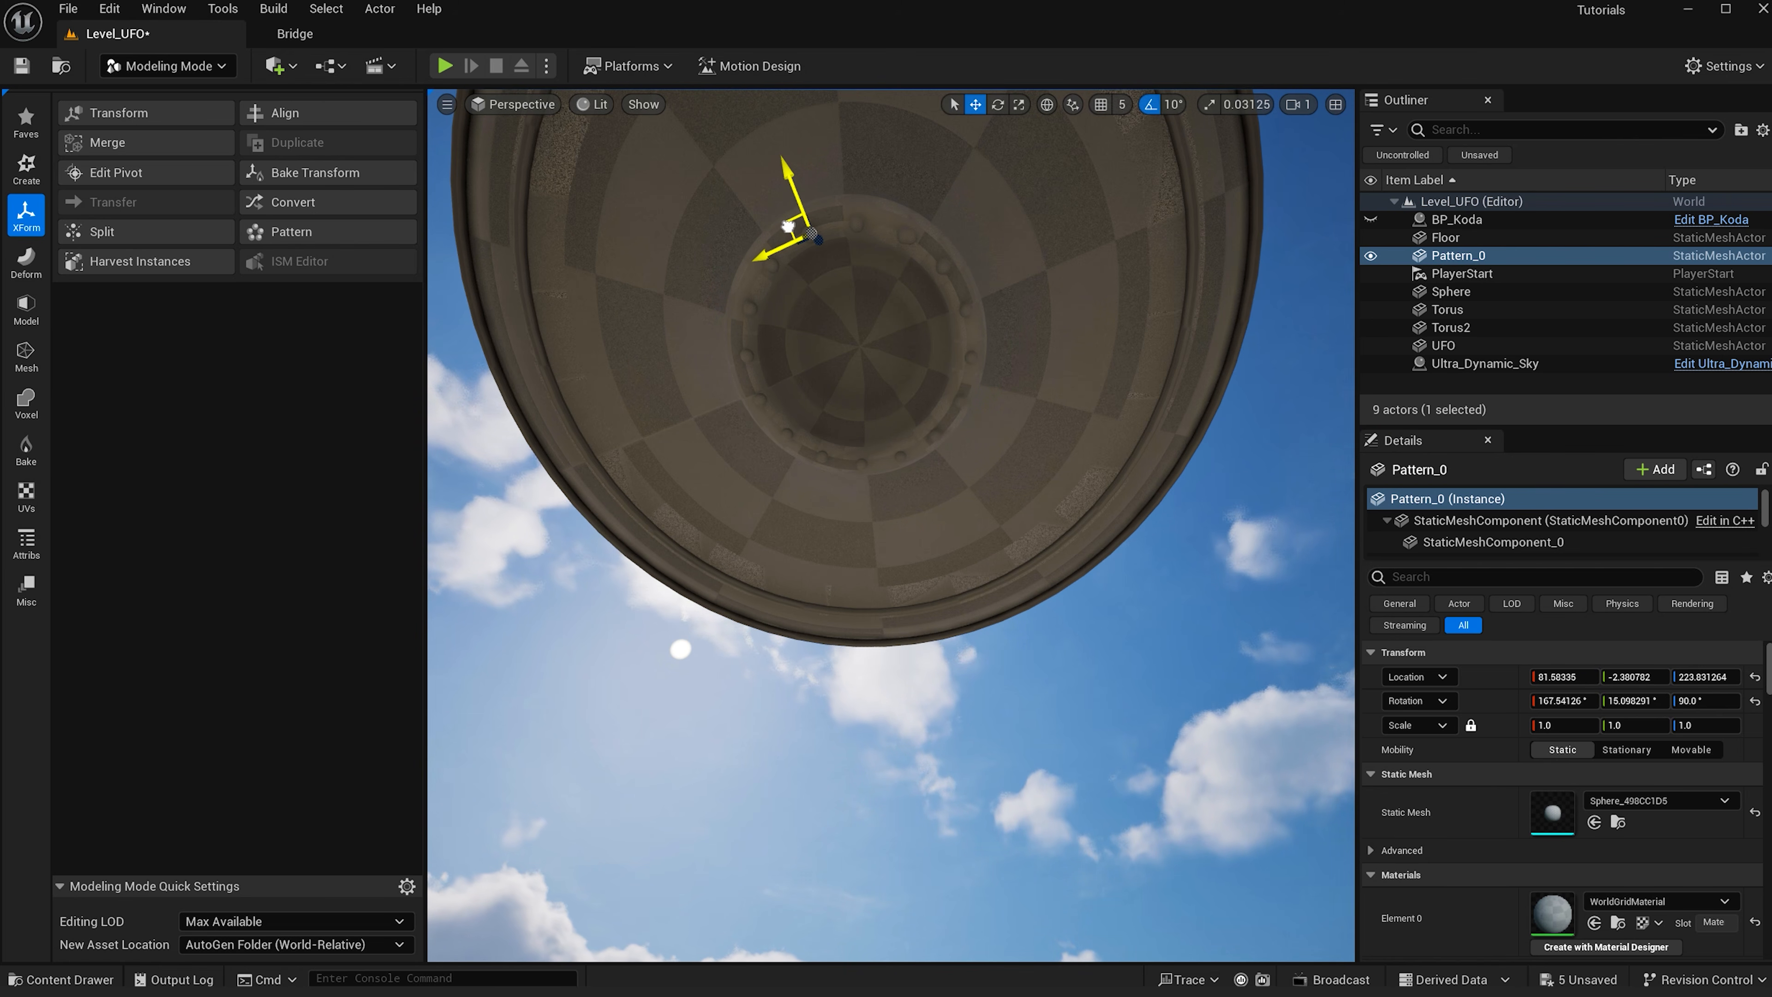
{"action": "left_click_drag", "start_coordinate": [886, 335], "coordinate": [893, 393], "text": "alt"}
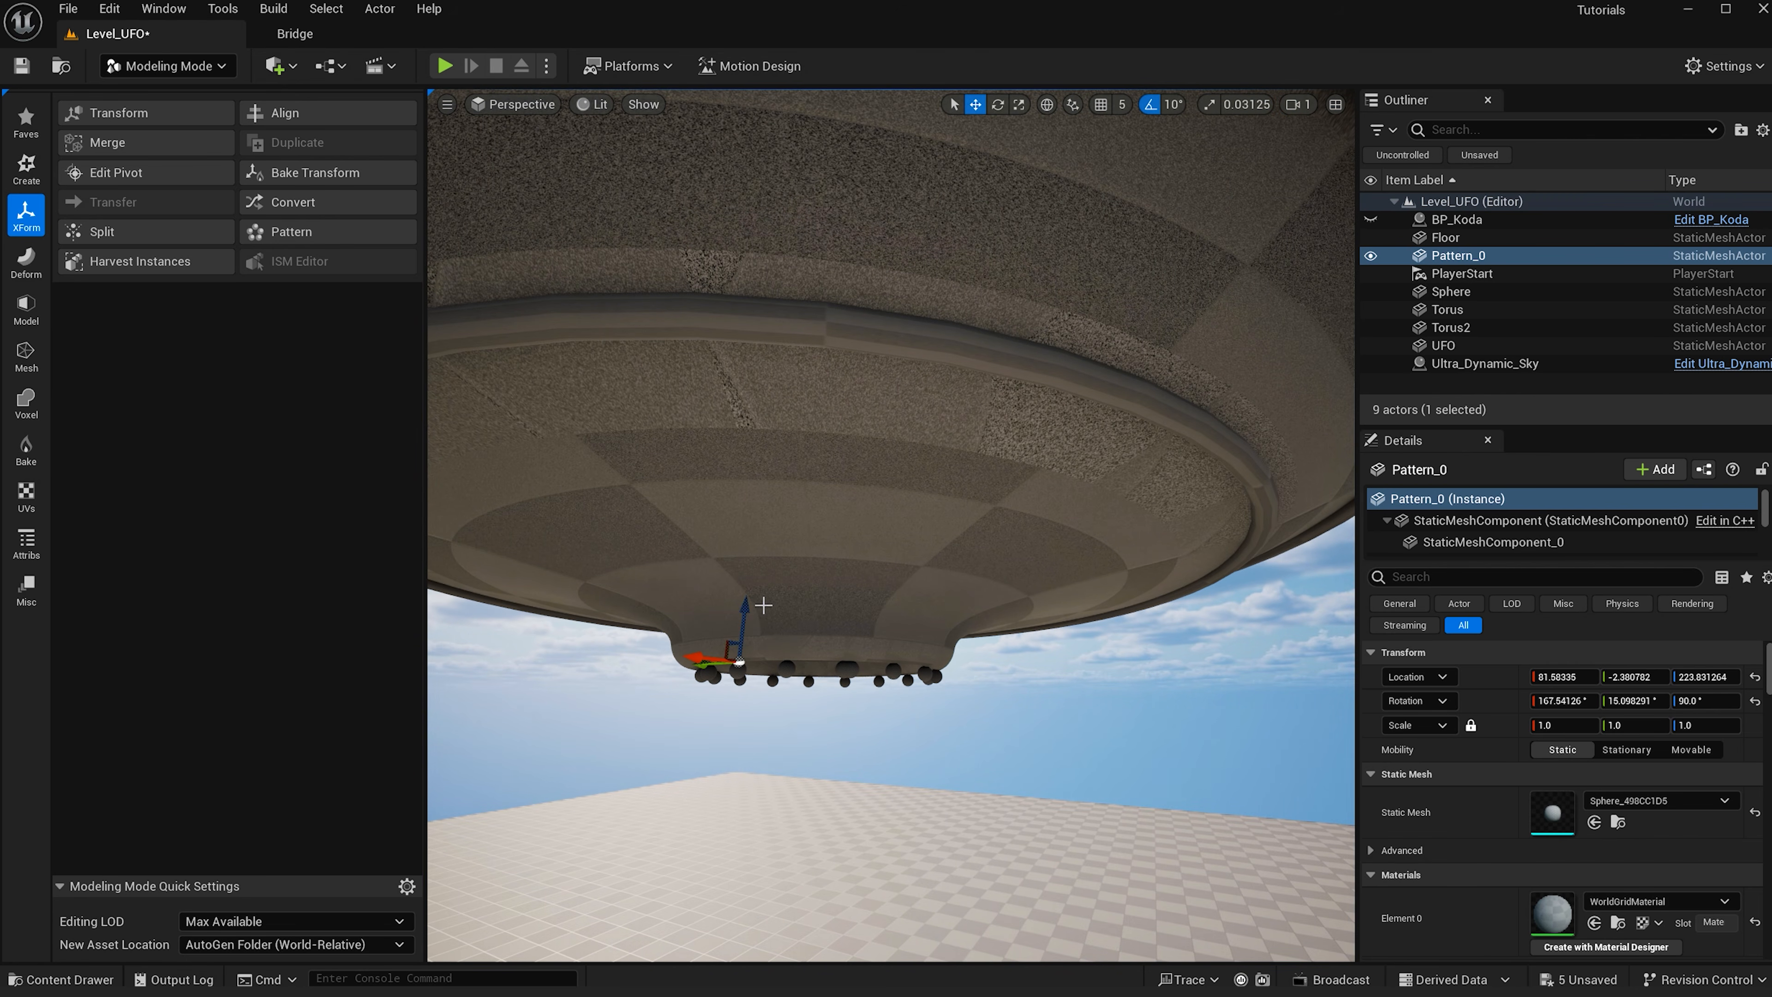
{"action": "left_click_drag", "start_coordinate": [744, 612], "coordinate": [745, 606]}
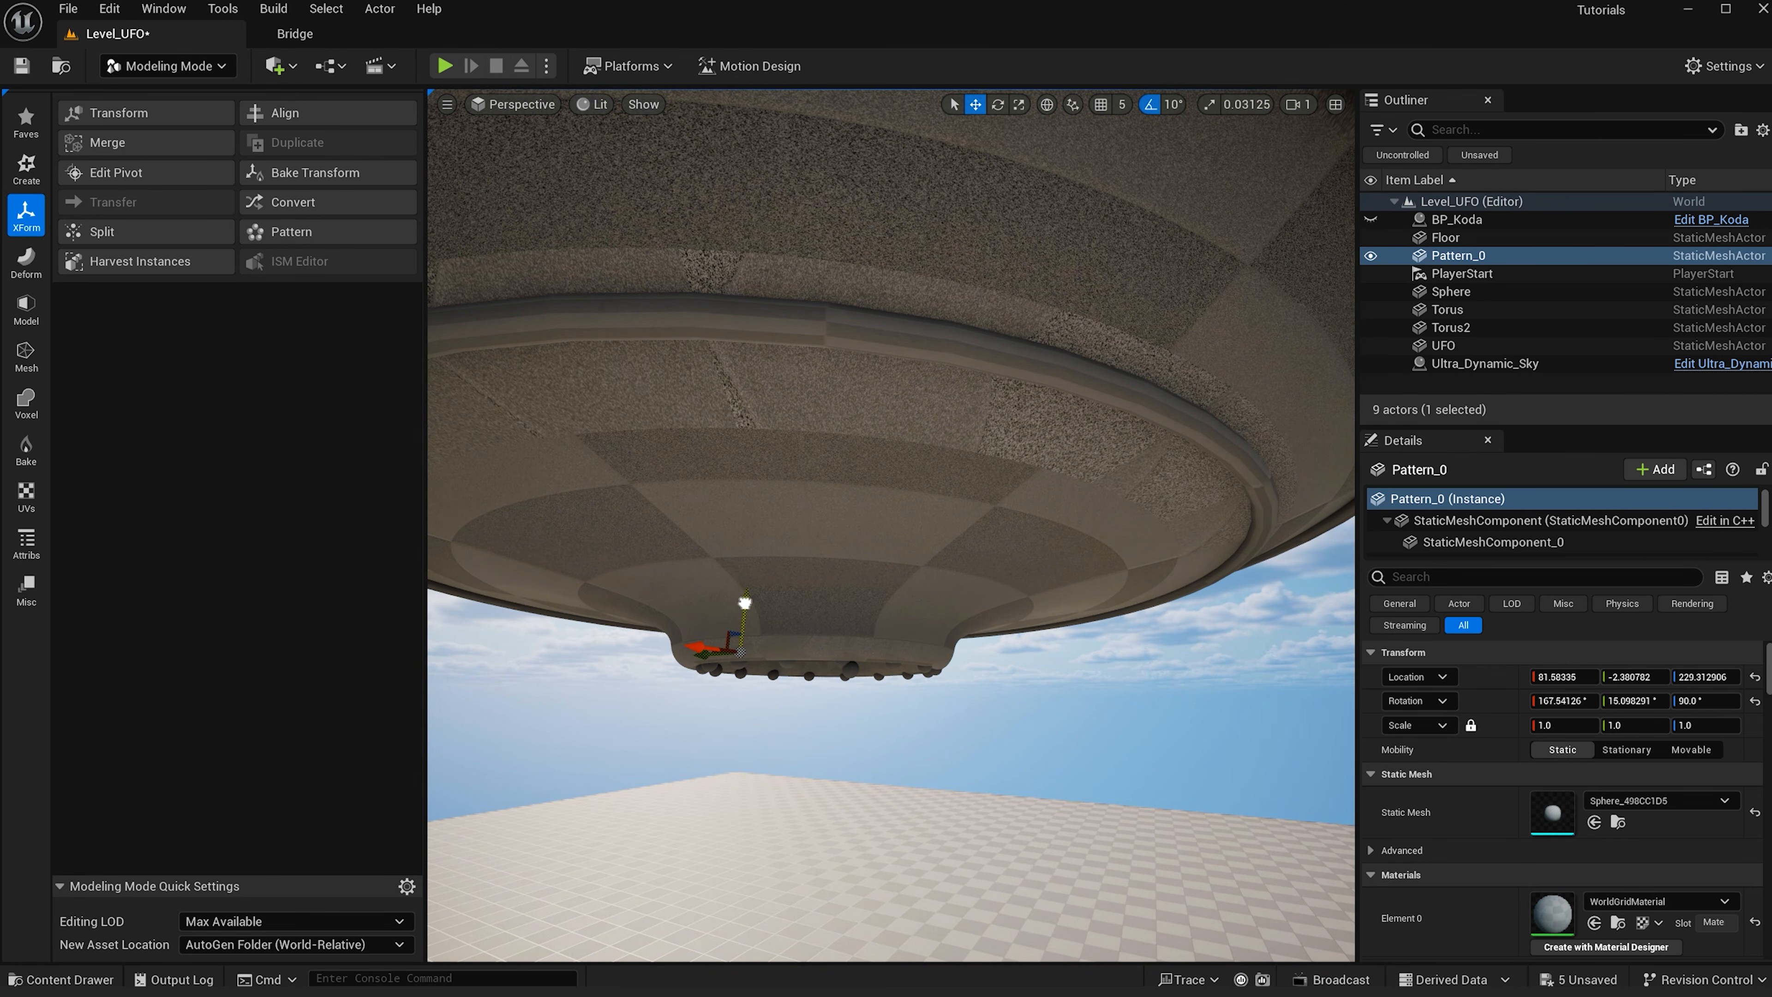
{"action": "left_click_drag", "start_coordinate": [895, 609], "coordinate": [894, 531], "text": "alt"}
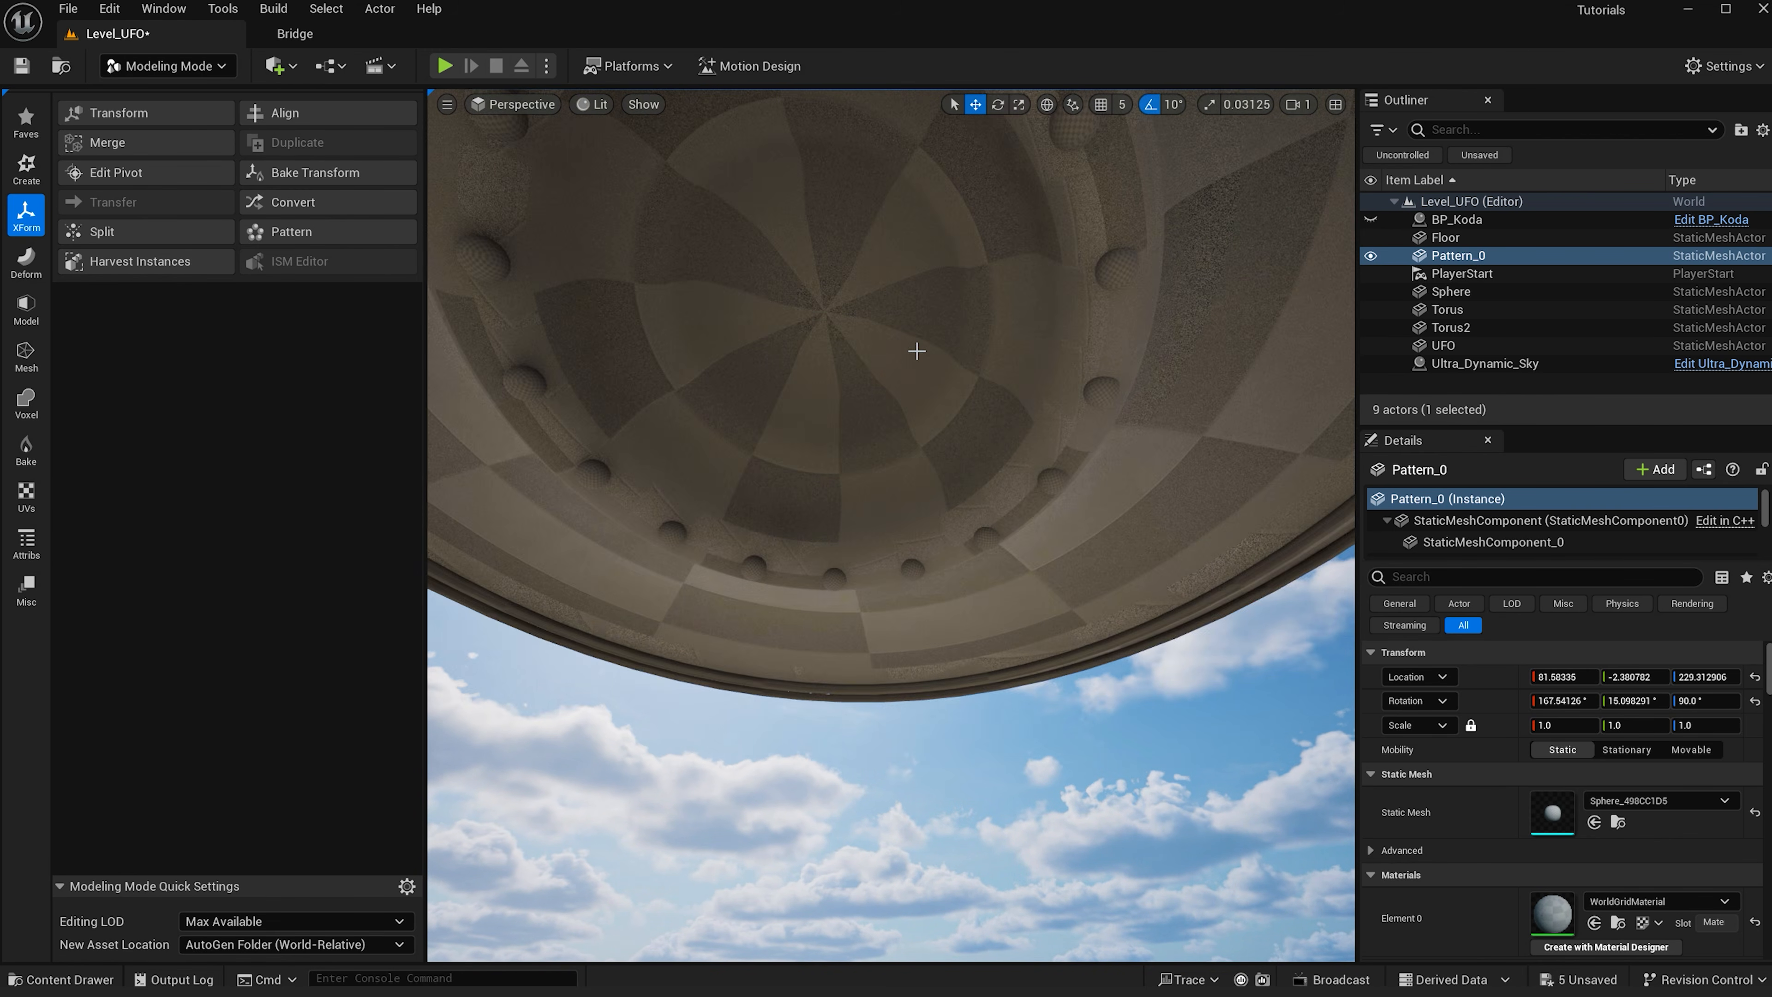
- Move the original small sphere outward onto the saucer's outer underside ring
{"action": "left_click", "coordinate": [913, 361]}
{"action": "scroll", "coordinate": [924, 361], "scroll_direction": "up", "scroll_amount": 2}
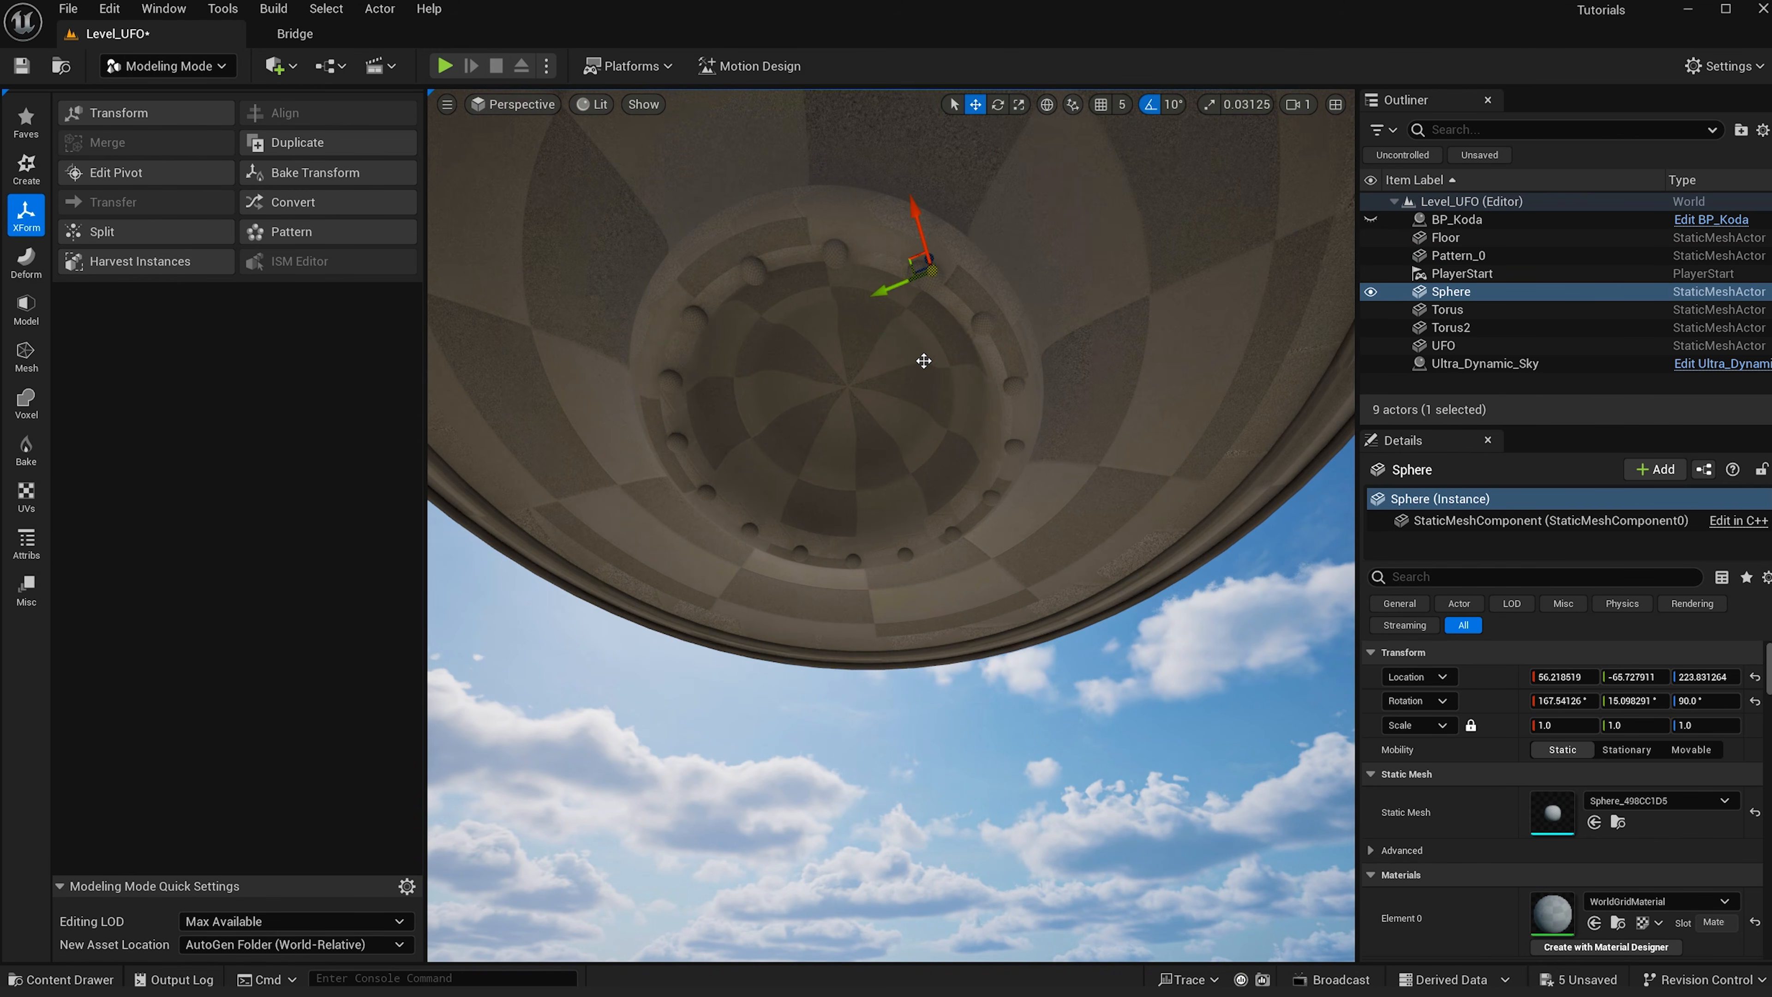
{"action": "scroll", "coordinate": [925, 336], "scroll_direction": "down", "scroll_amount": 2}
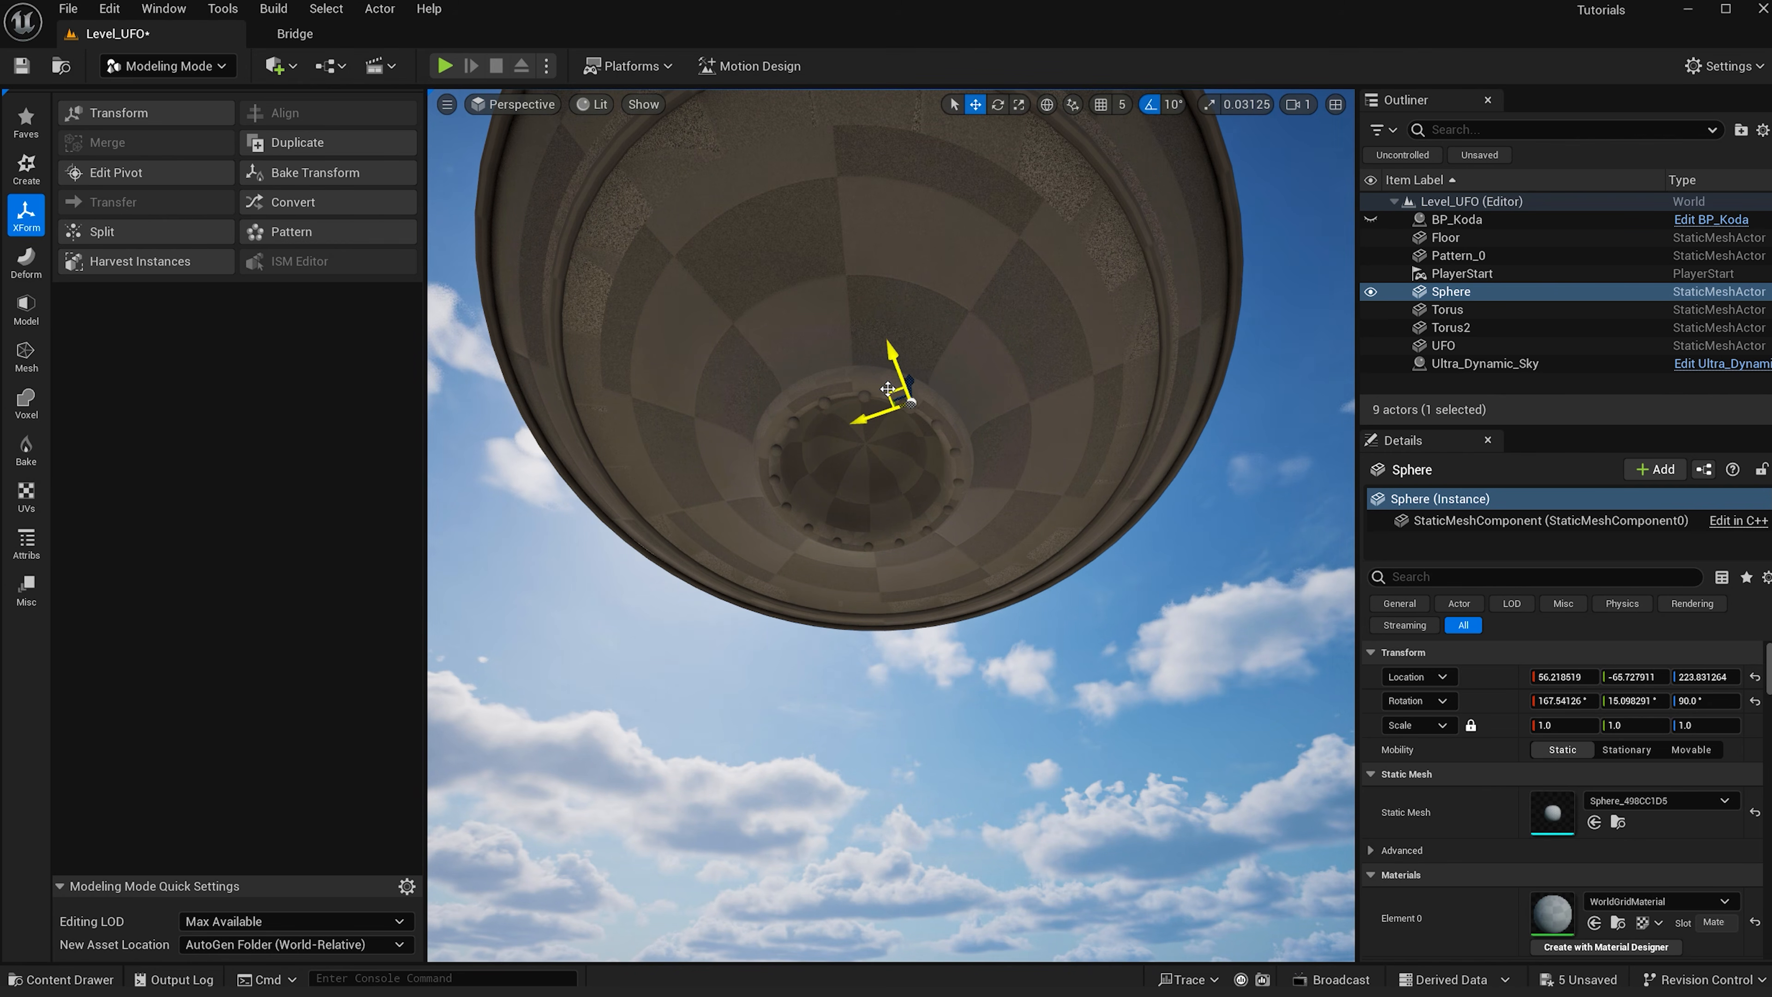
{"action": "left_click_drag", "start_coordinate": [891, 390], "coordinate": [1050, 264]}
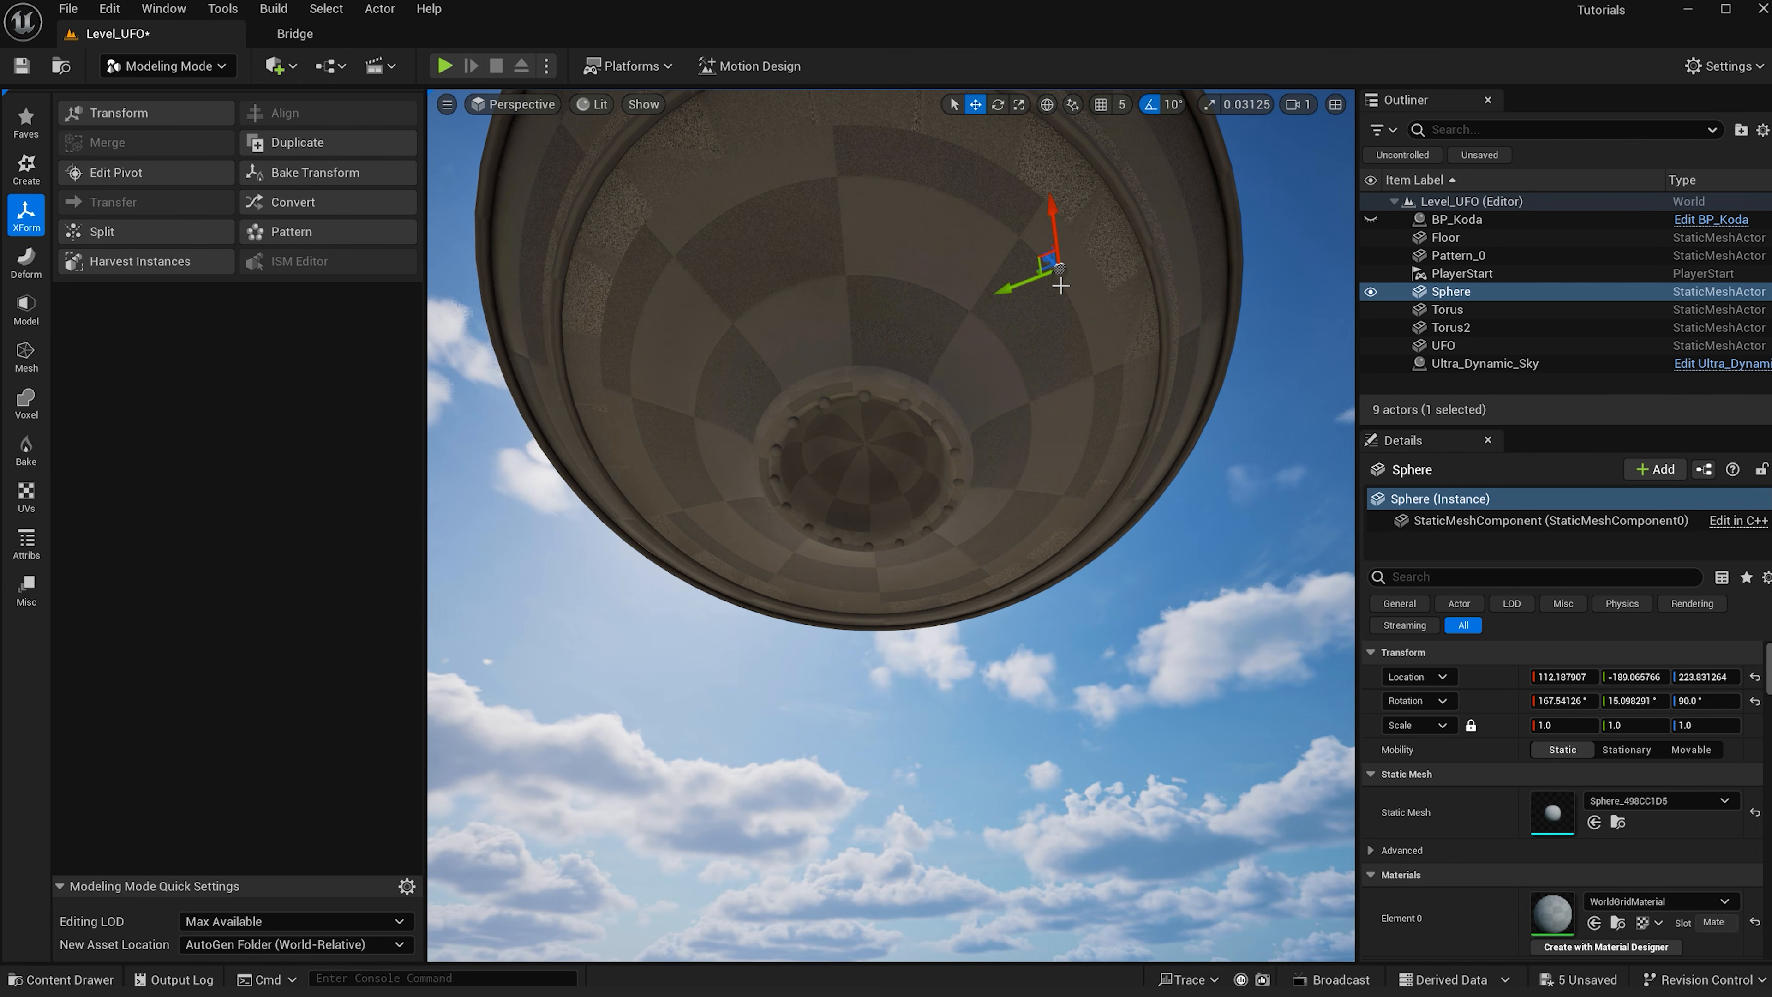
{"action": "scroll", "coordinate": [1035, 374], "scroll_direction": "down", "scroll_amount": 2}
{"action": "left_click_drag", "start_coordinate": [1035, 375], "coordinate": [837, 416], "text": "alt"}
{"action": "scroll", "coordinate": [850, 498], "scroll_direction": "up", "scroll_amount": 3}
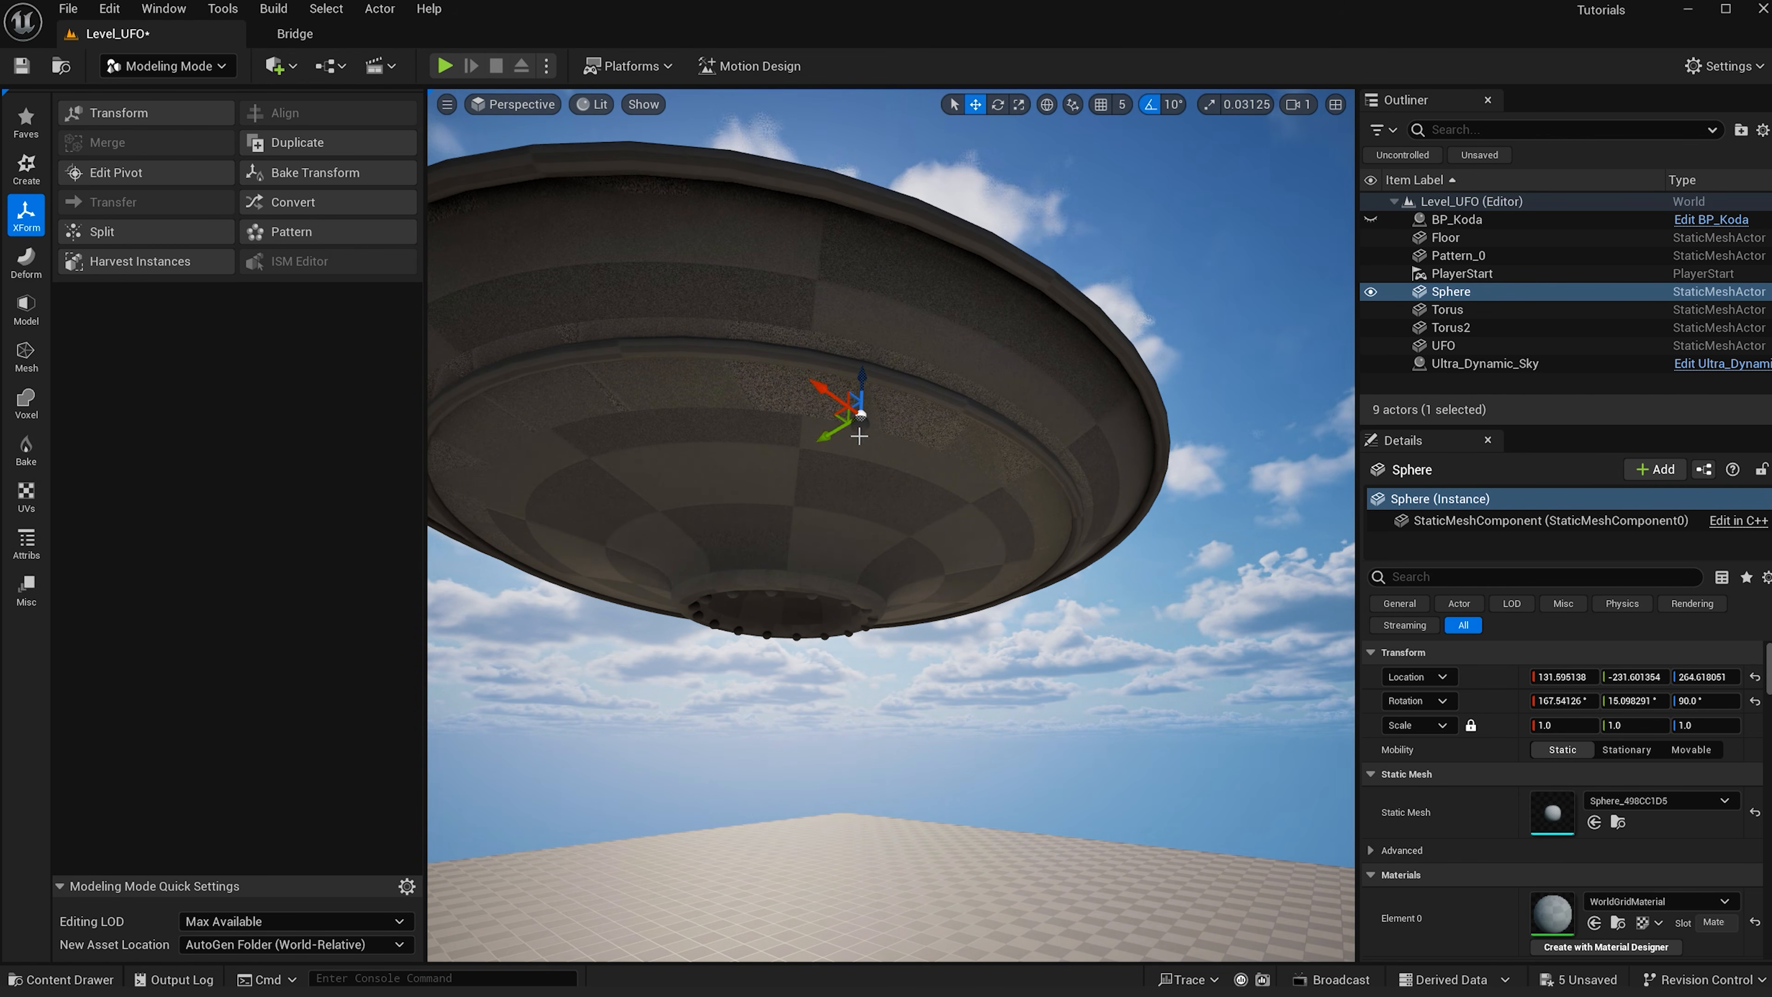
{"action": "scroll", "coordinate": [860, 435], "scroll_direction": "up", "scroll_amount": 2}
{"action": "scroll", "coordinate": [860, 434], "scroll_direction": "down", "scroll_amount": 2}
- Create a circular pattern of the sphere around the saucer's center with radius 230 and accept it
{"action": "left_click", "coordinate": [290, 231]}
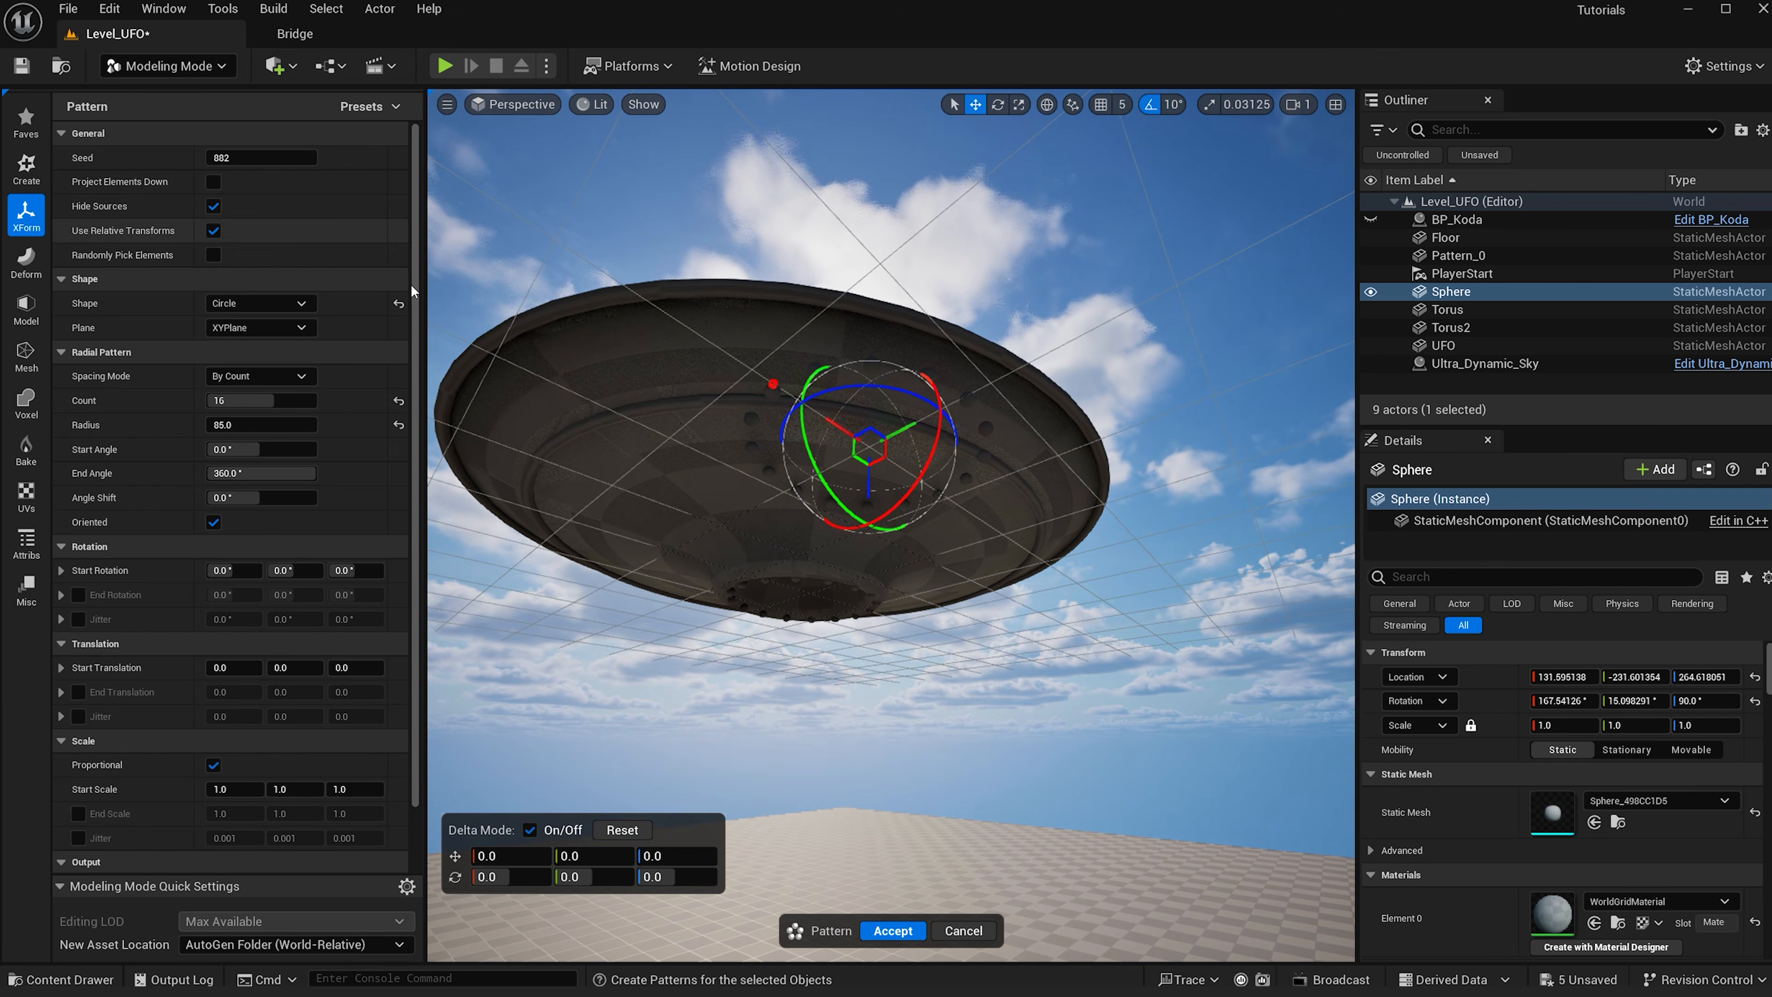
{"action": "left_click_drag", "start_coordinate": [909, 508], "coordinate": [966, 433], "text": "alt"}
{"action": "left_click_drag", "start_coordinate": [959, 213], "coordinate": [846, 440]}
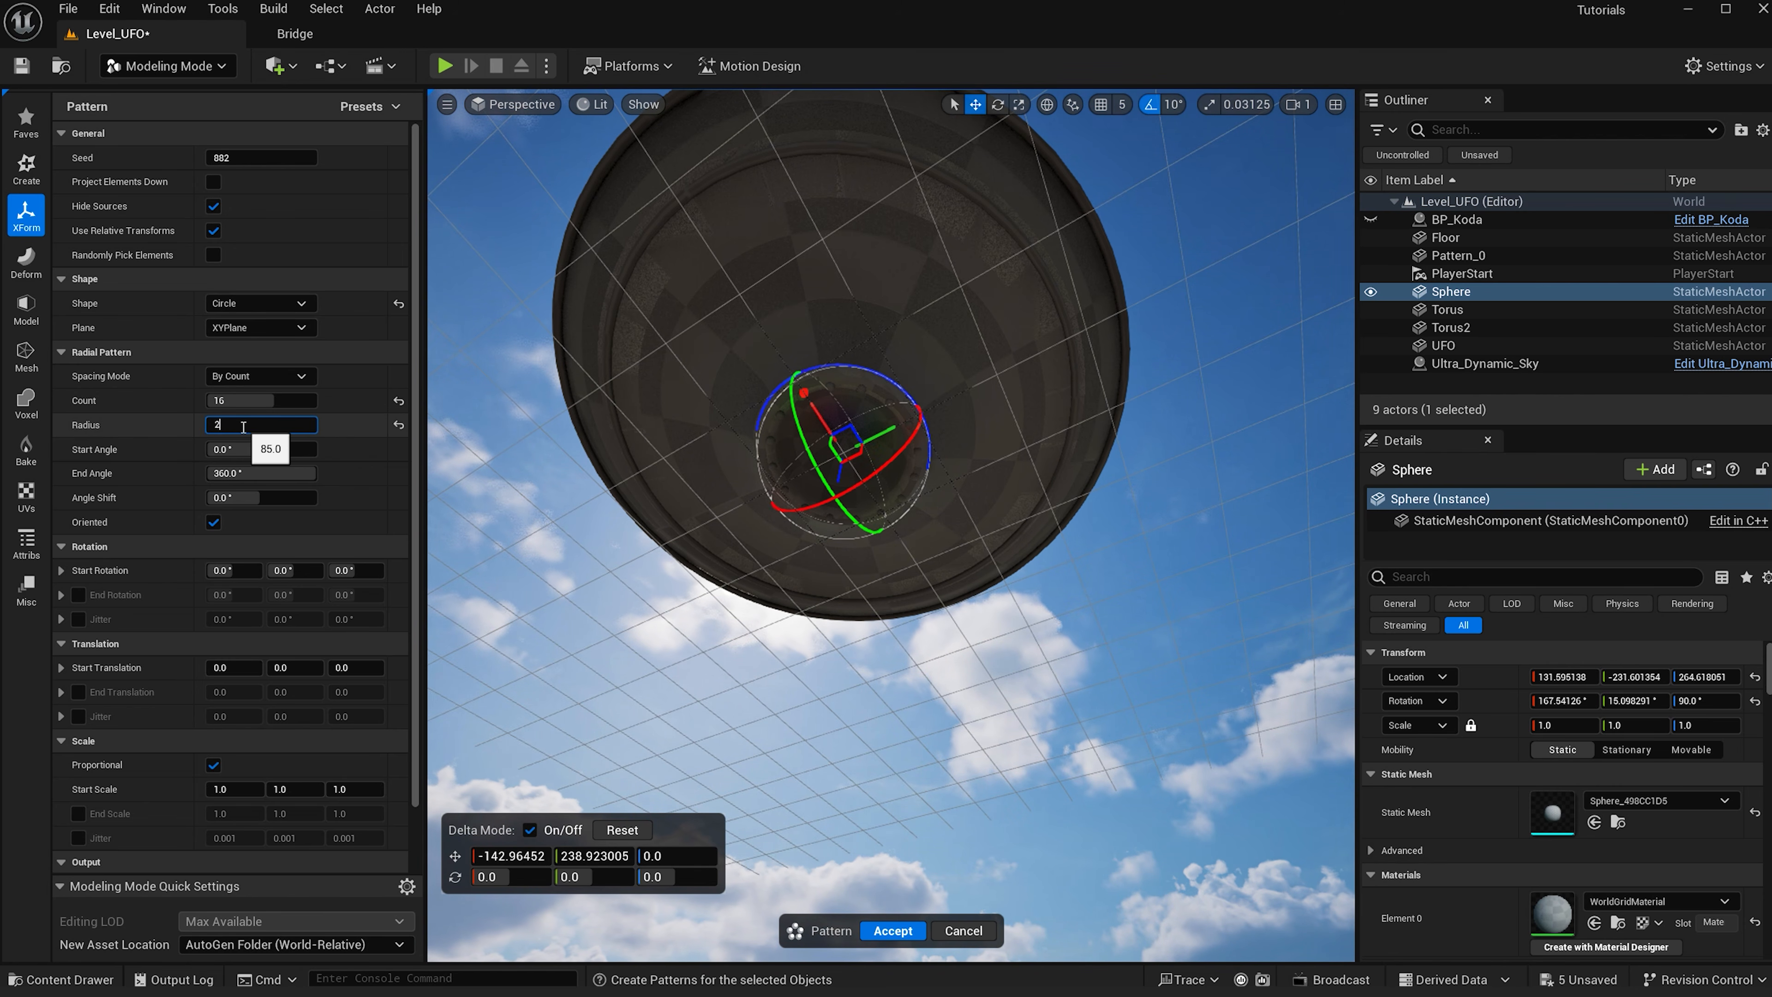
{"action": "left_click_drag", "start_coordinate": [830, 446], "coordinate": [848, 407], "text": "alt"}
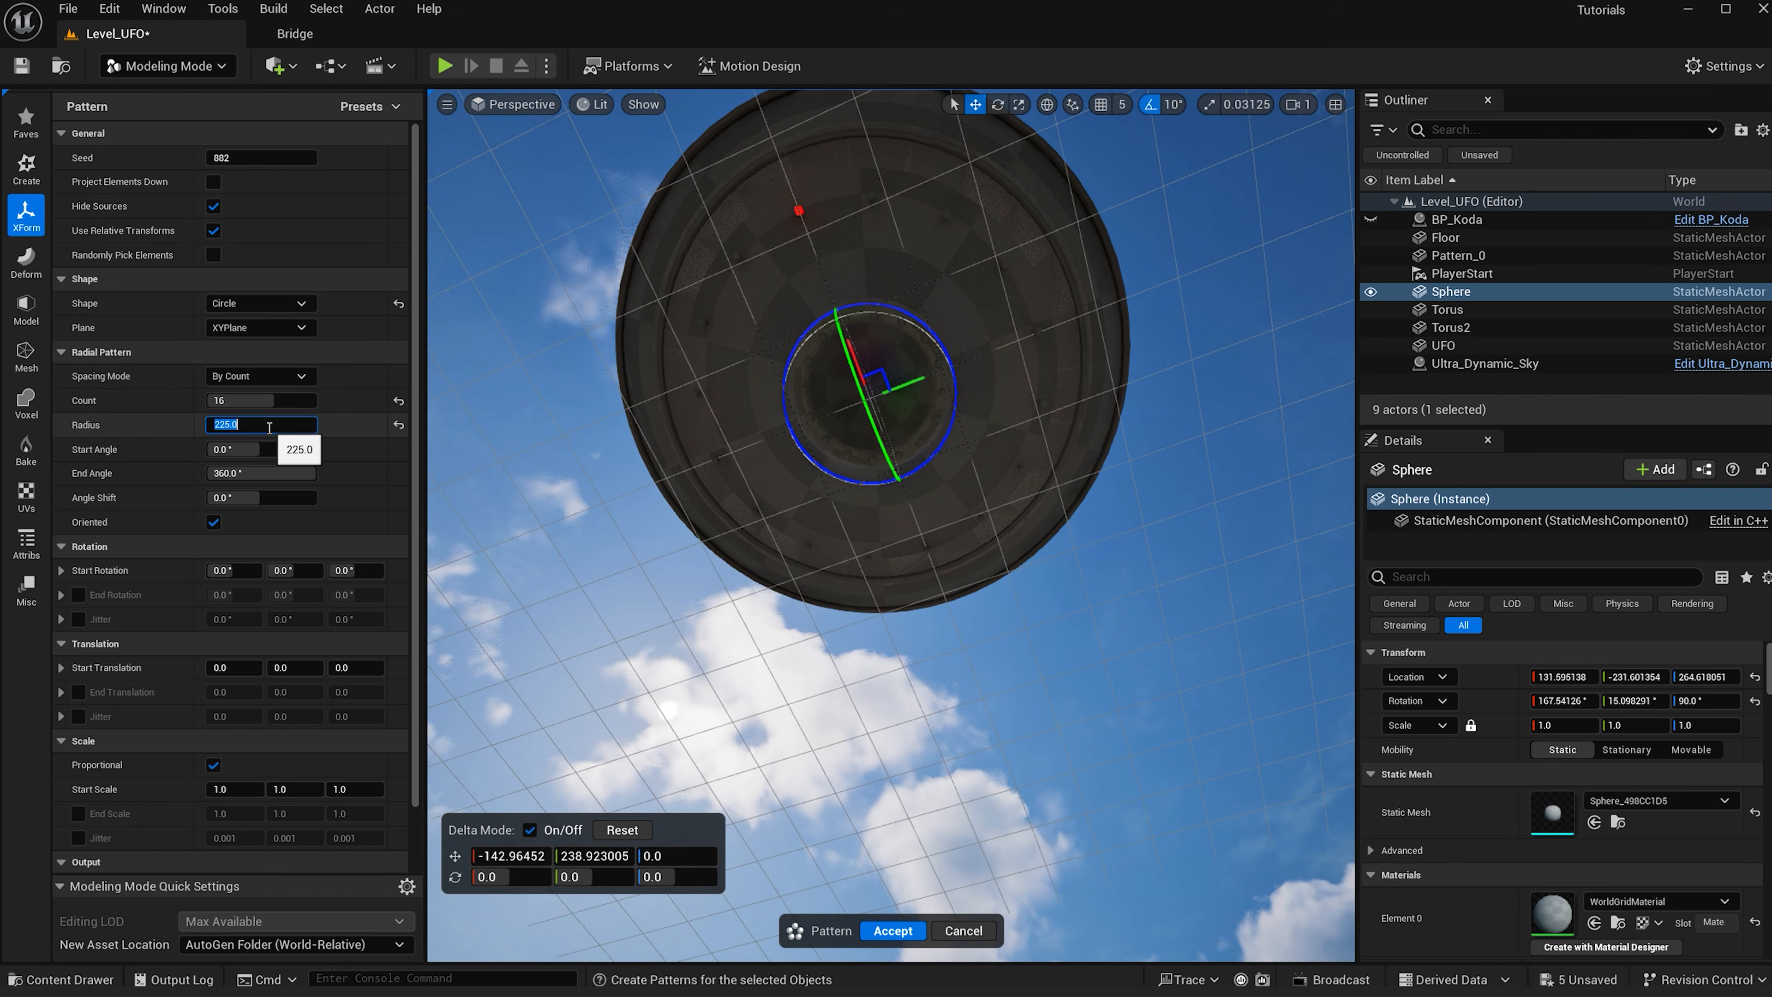
{"action": "type", "text": "230"}
{"action": "key", "text": "Return"}
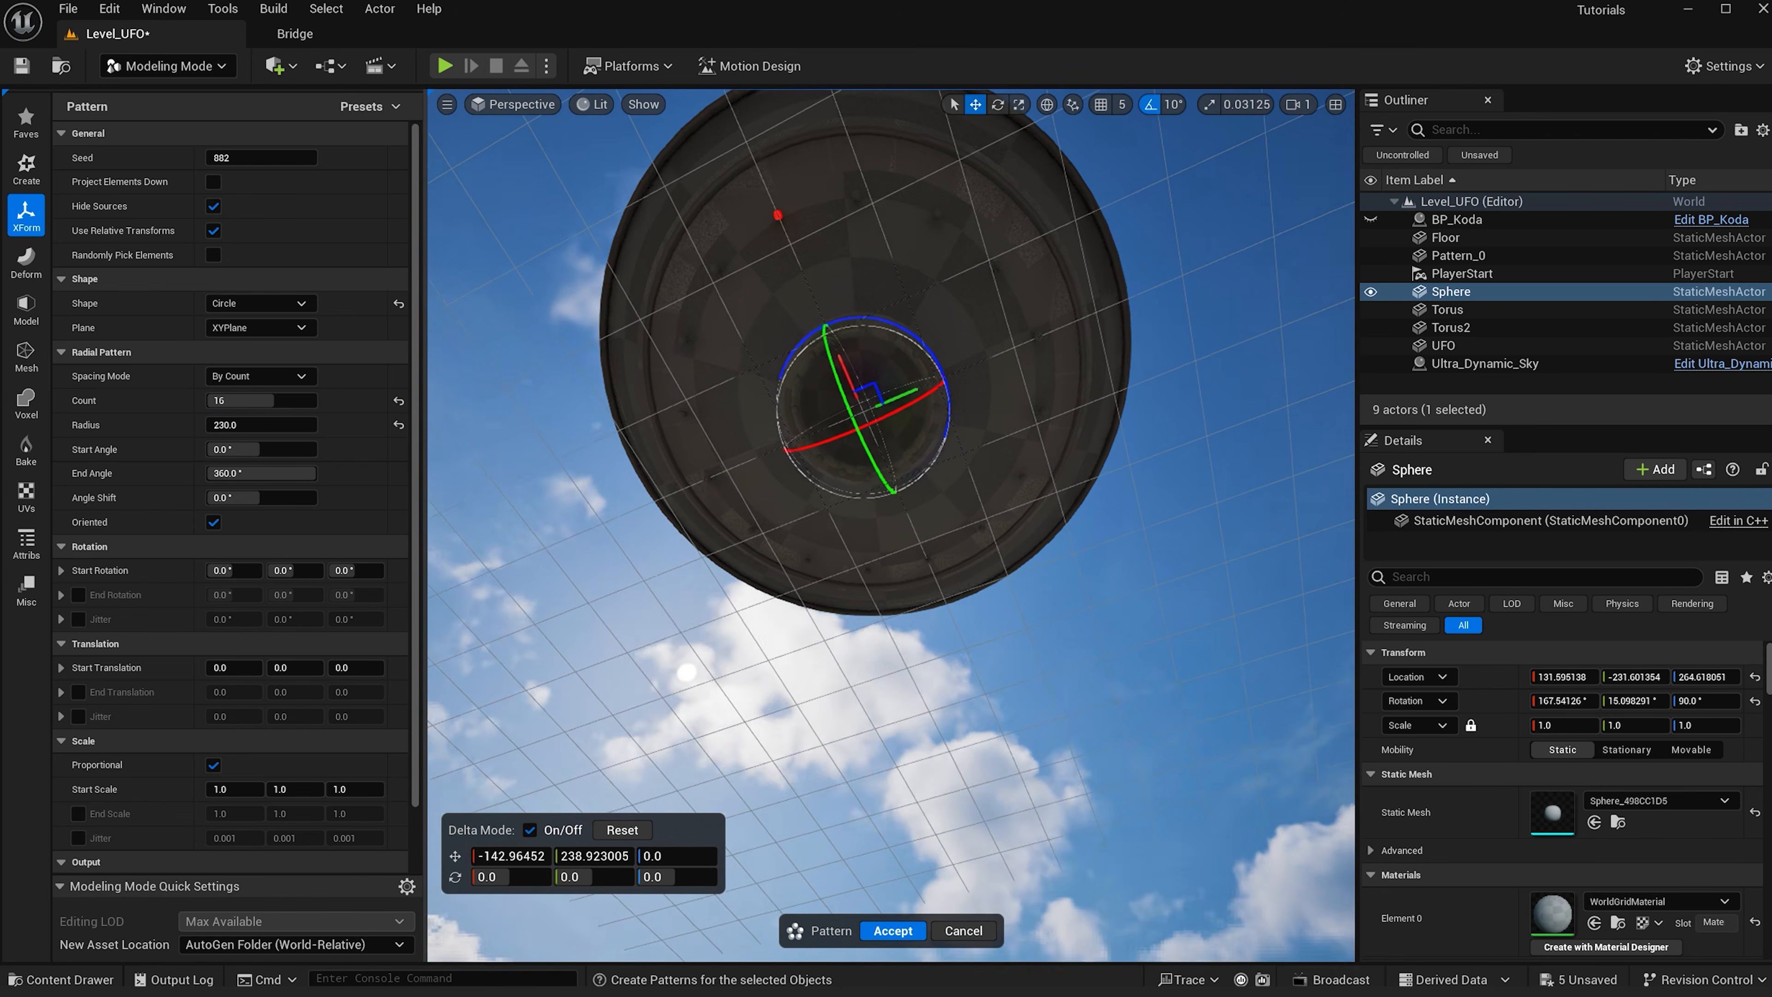
{"action": "right_click_drag", "start_coordinate": [899, 396], "coordinate": [910, 385]}
{"action": "left_click_drag", "start_coordinate": [899, 396], "coordinate": [901, 379]}
{"action": "left_click_drag", "start_coordinate": [1024, 513], "coordinate": [1026, 575], "text": "alt"}
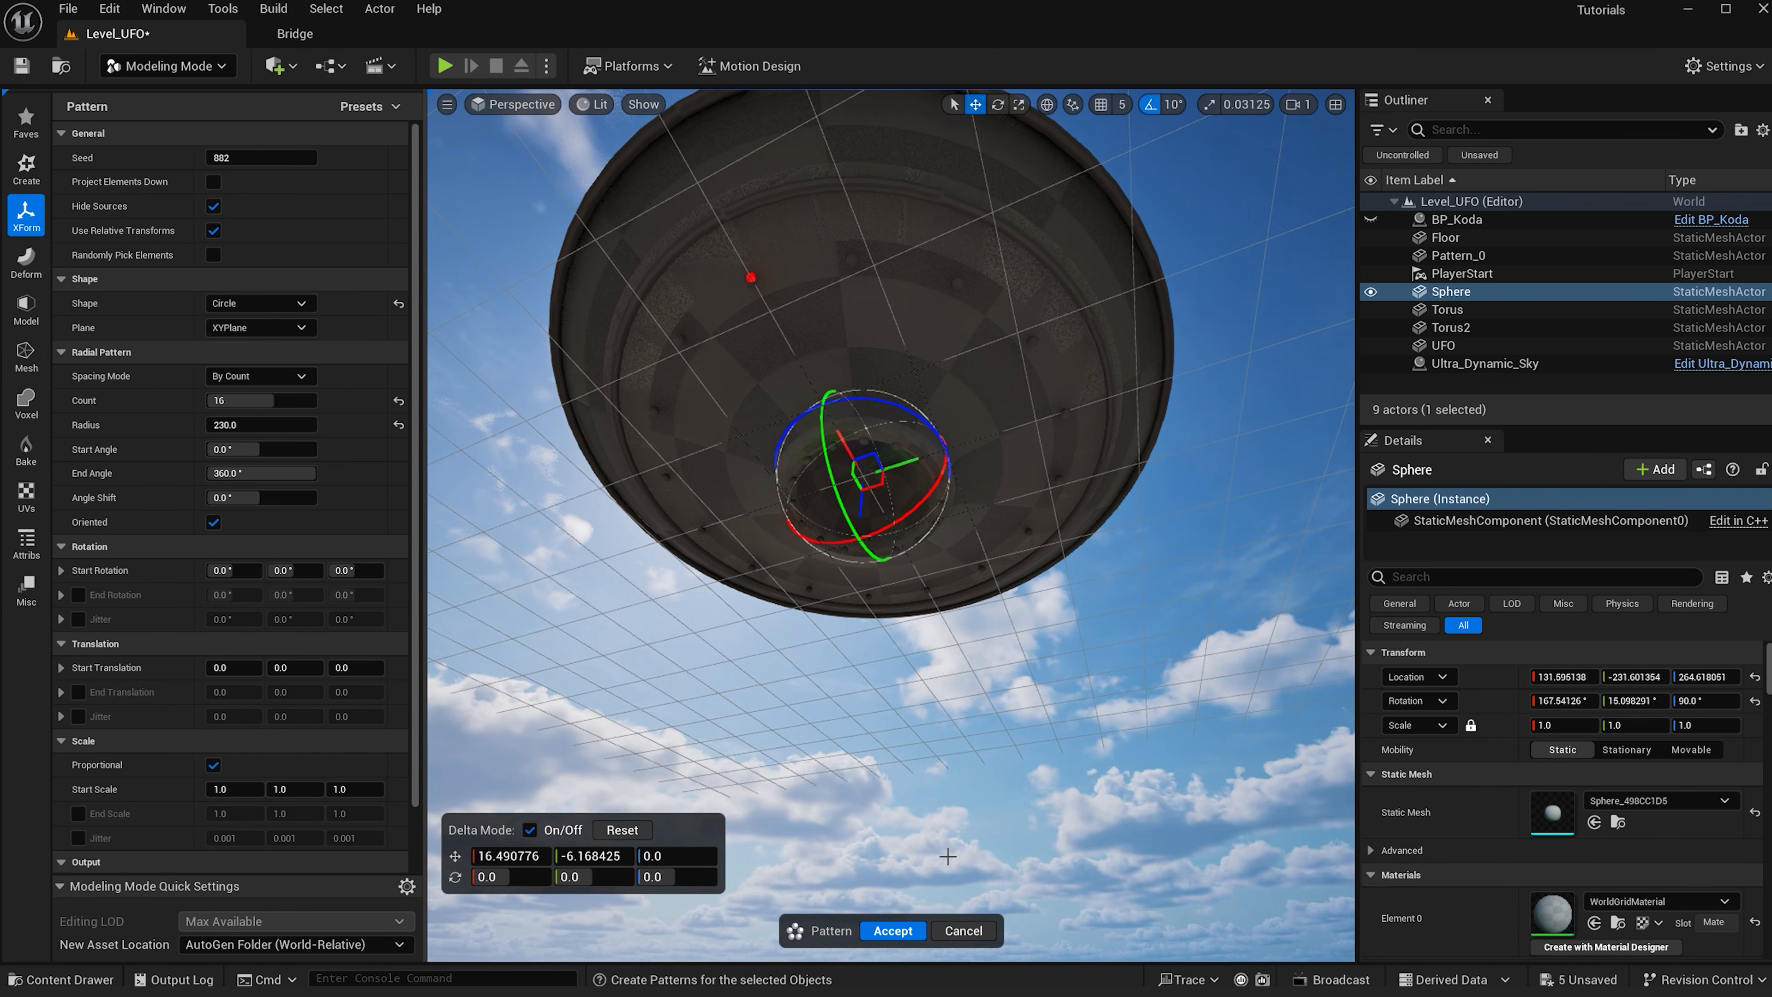
{"action": "left_click", "coordinate": [896, 929]}
- Undo the accepted sphere pattern
{"action": "left_click_drag", "start_coordinate": [829, 332], "coordinate": [737, 569], "text": "alt"}
{"action": "left_click_drag", "start_coordinate": [688, 623], "coordinate": [796, 681]}
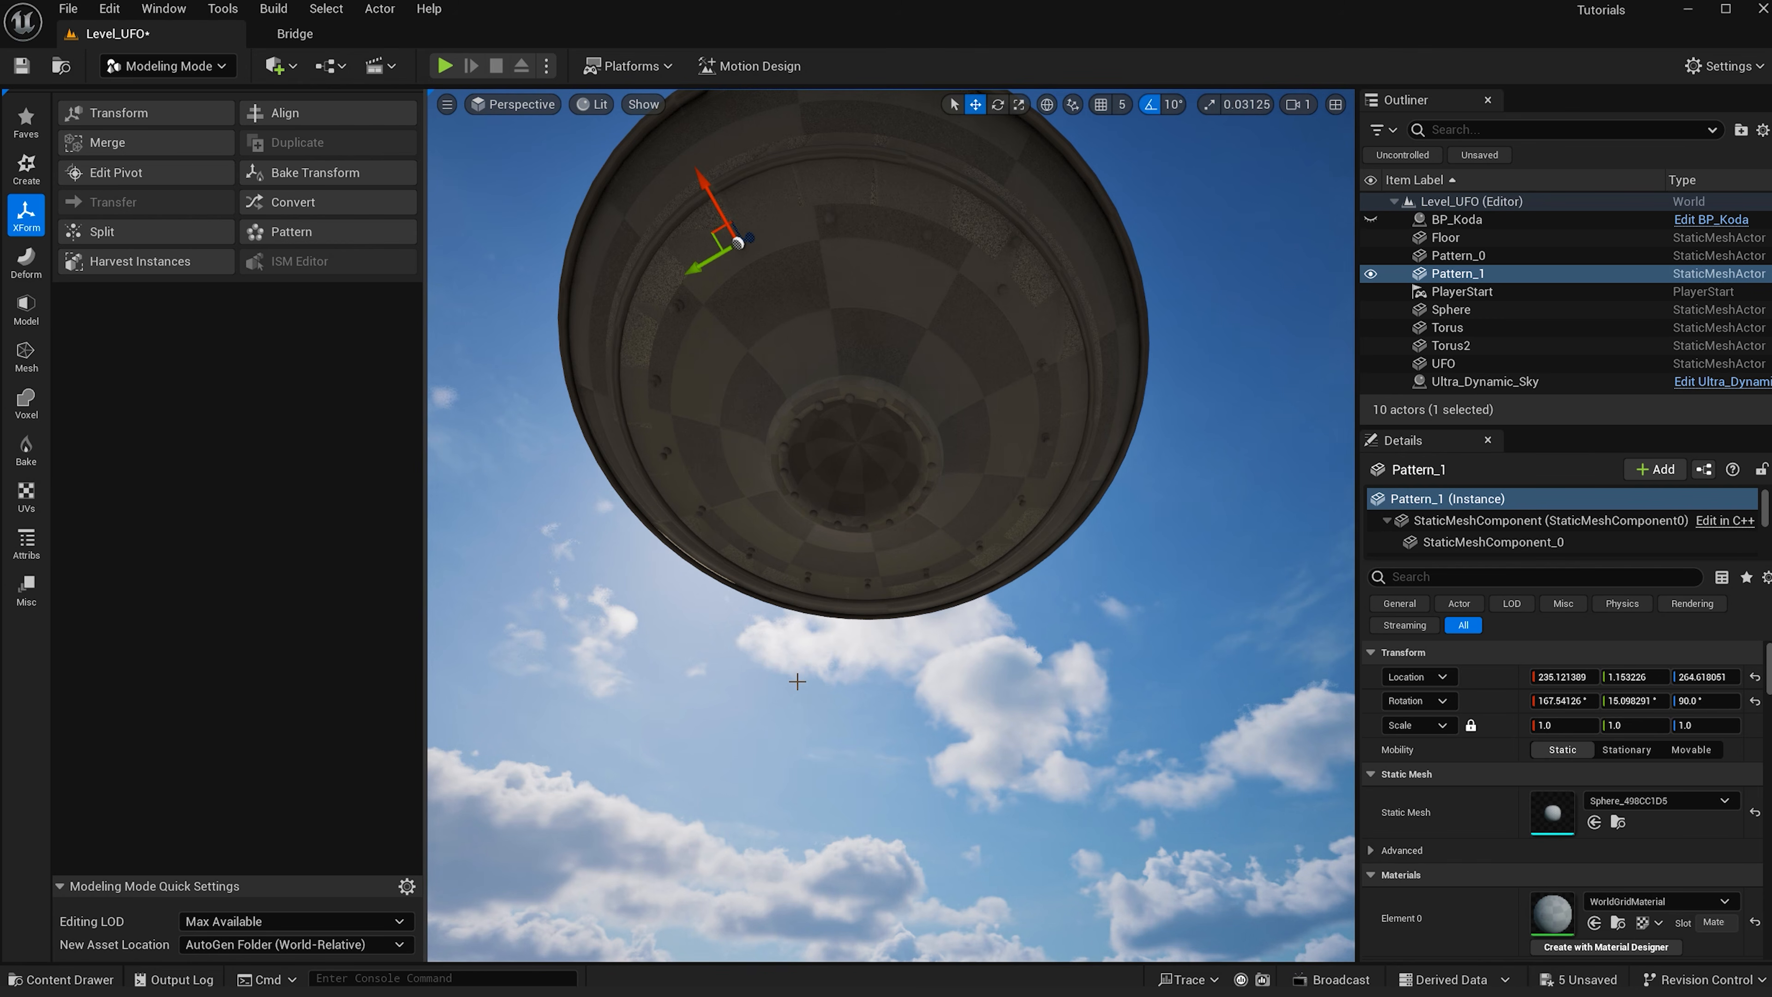
{"action": "key", "text": "ctrl+z"}
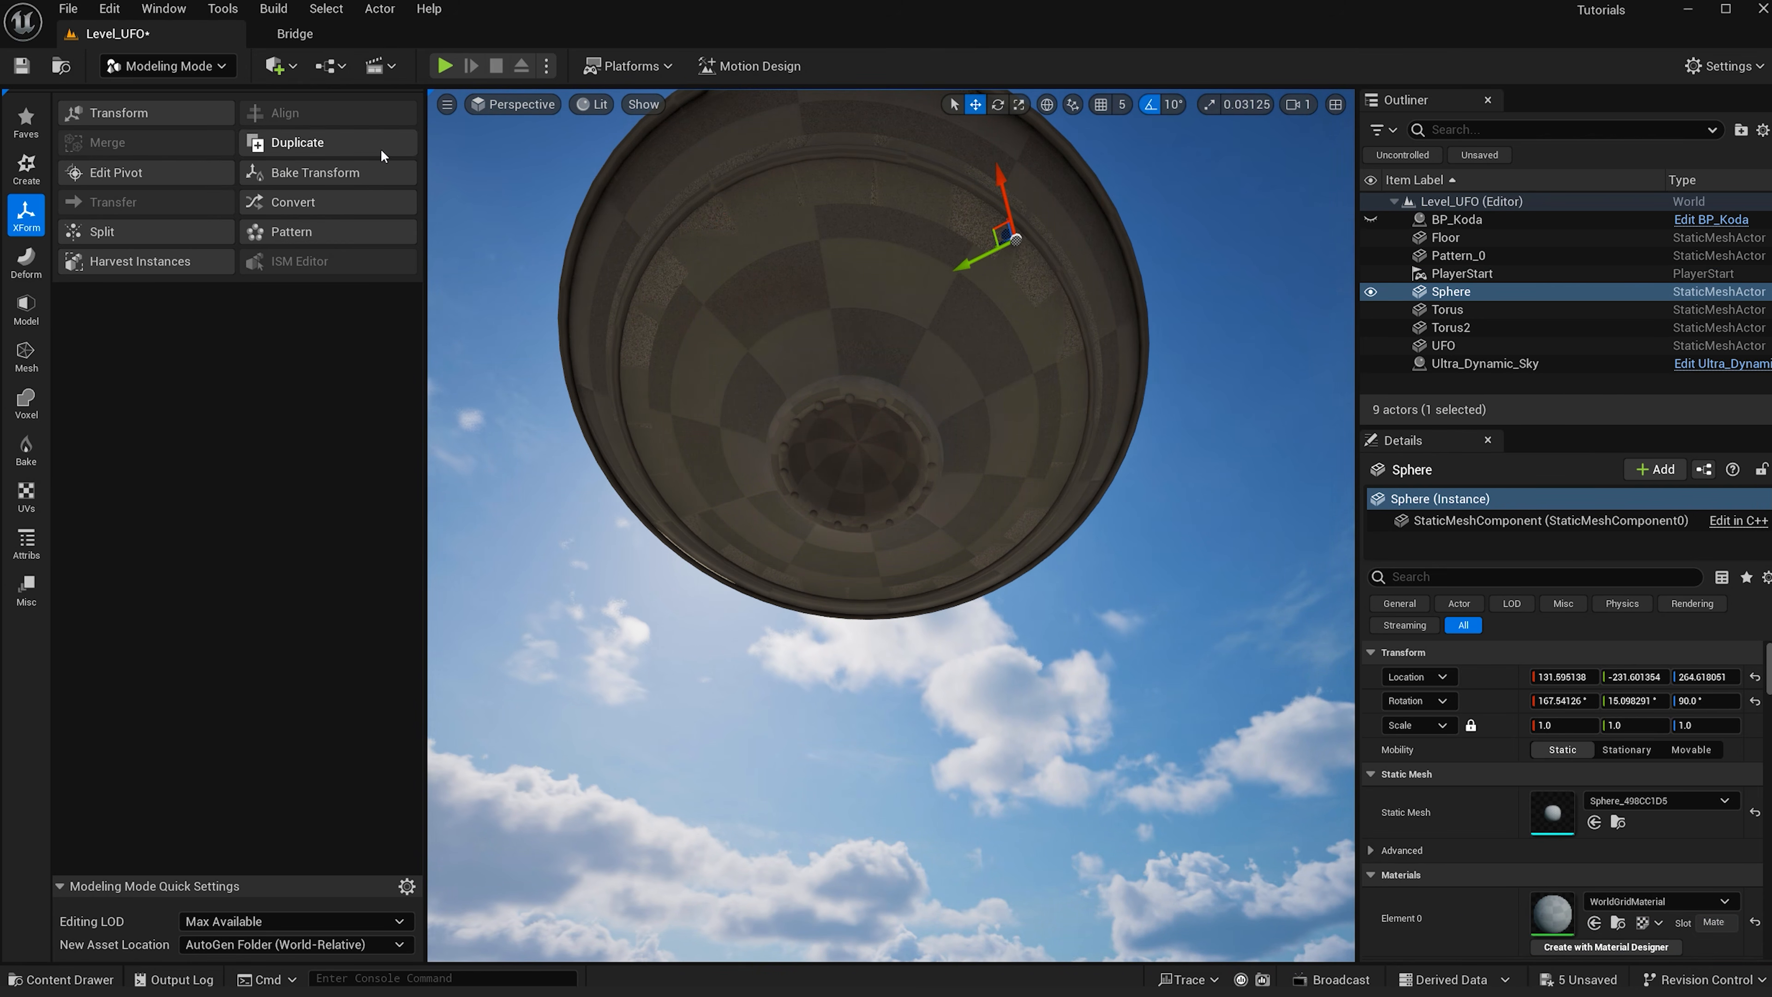
- Rerun the Pattern tool on the sphere, recenter the pattern on the saucer, and accept the 230-radius ring
{"action": "left_click", "coordinate": [284, 227]}
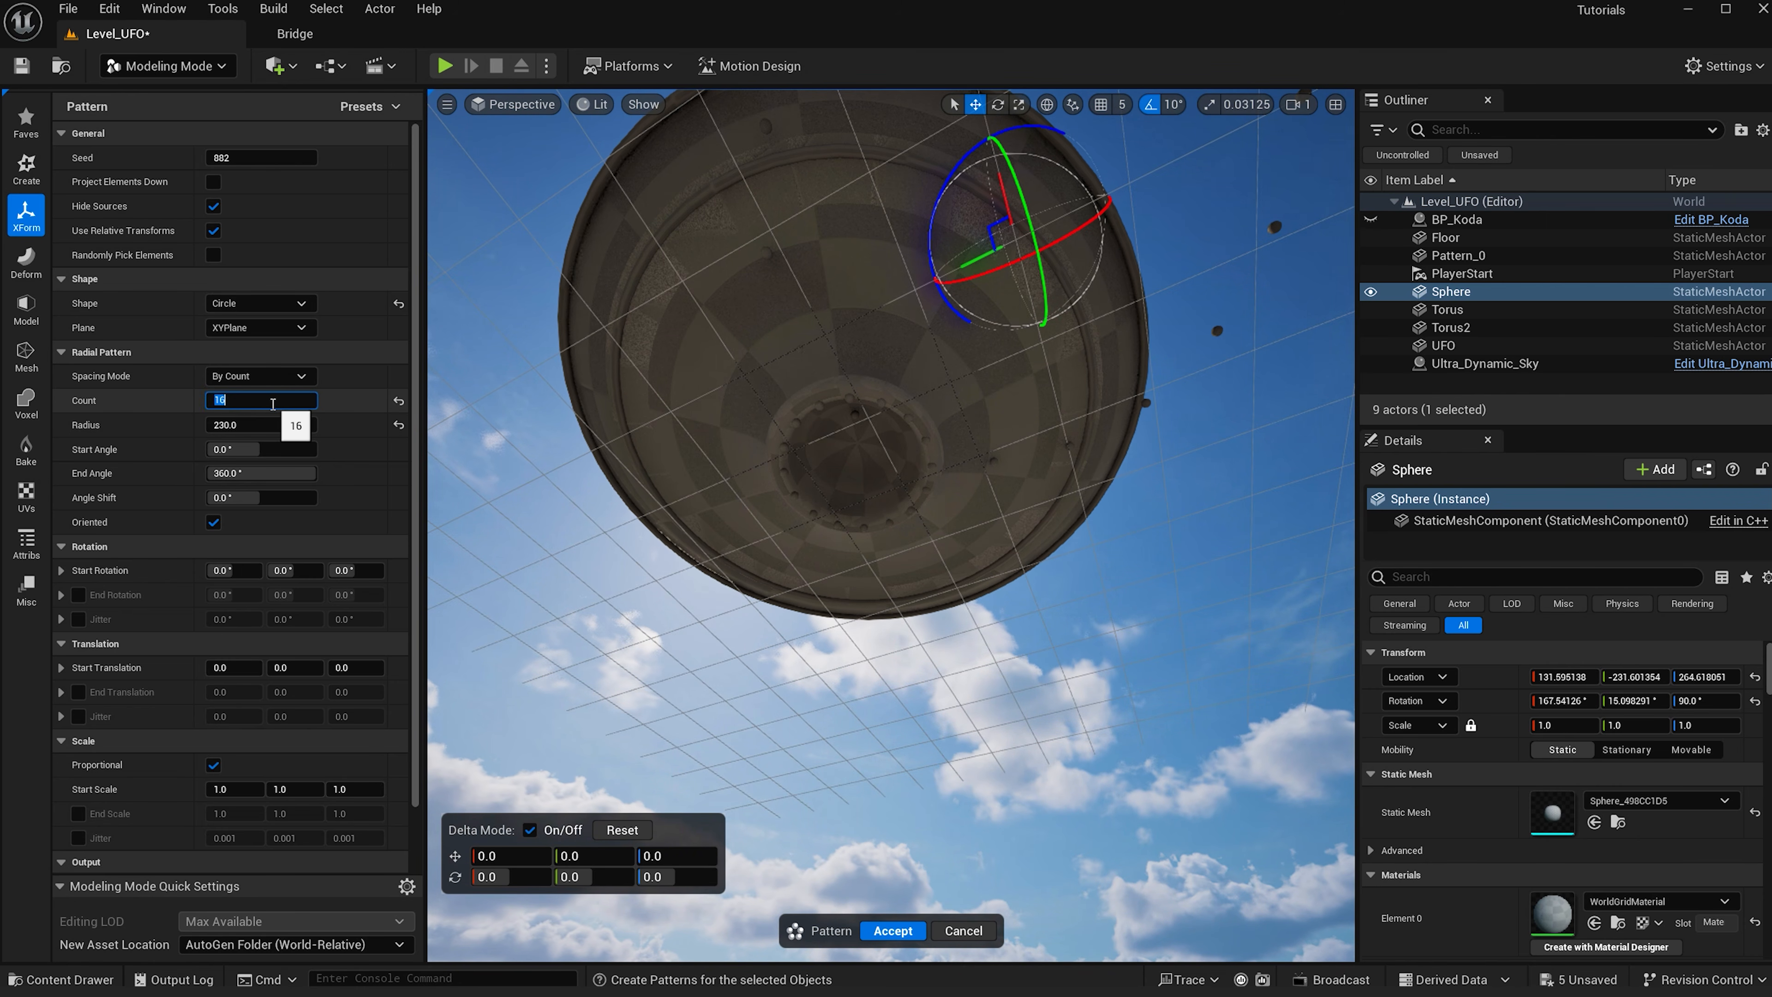
{"action": "left_click_drag", "start_coordinate": [1012, 210], "coordinate": [842, 453]}
{"action": "left_click_drag", "start_coordinate": [842, 453], "coordinate": [789, 487], "text": "alt"}
{"action": "left_click", "coordinate": [896, 933]}
- Delete the original source sphere
{"action": "mouse_move", "coordinate": [676, 458]}
{"action": "left_mouse_down"}
{"action": "mouse_move", "coordinate": [677, 440]}
{"action": "mouse_move", "coordinate": [655, 476]}
{"action": "left_mouse_up"}
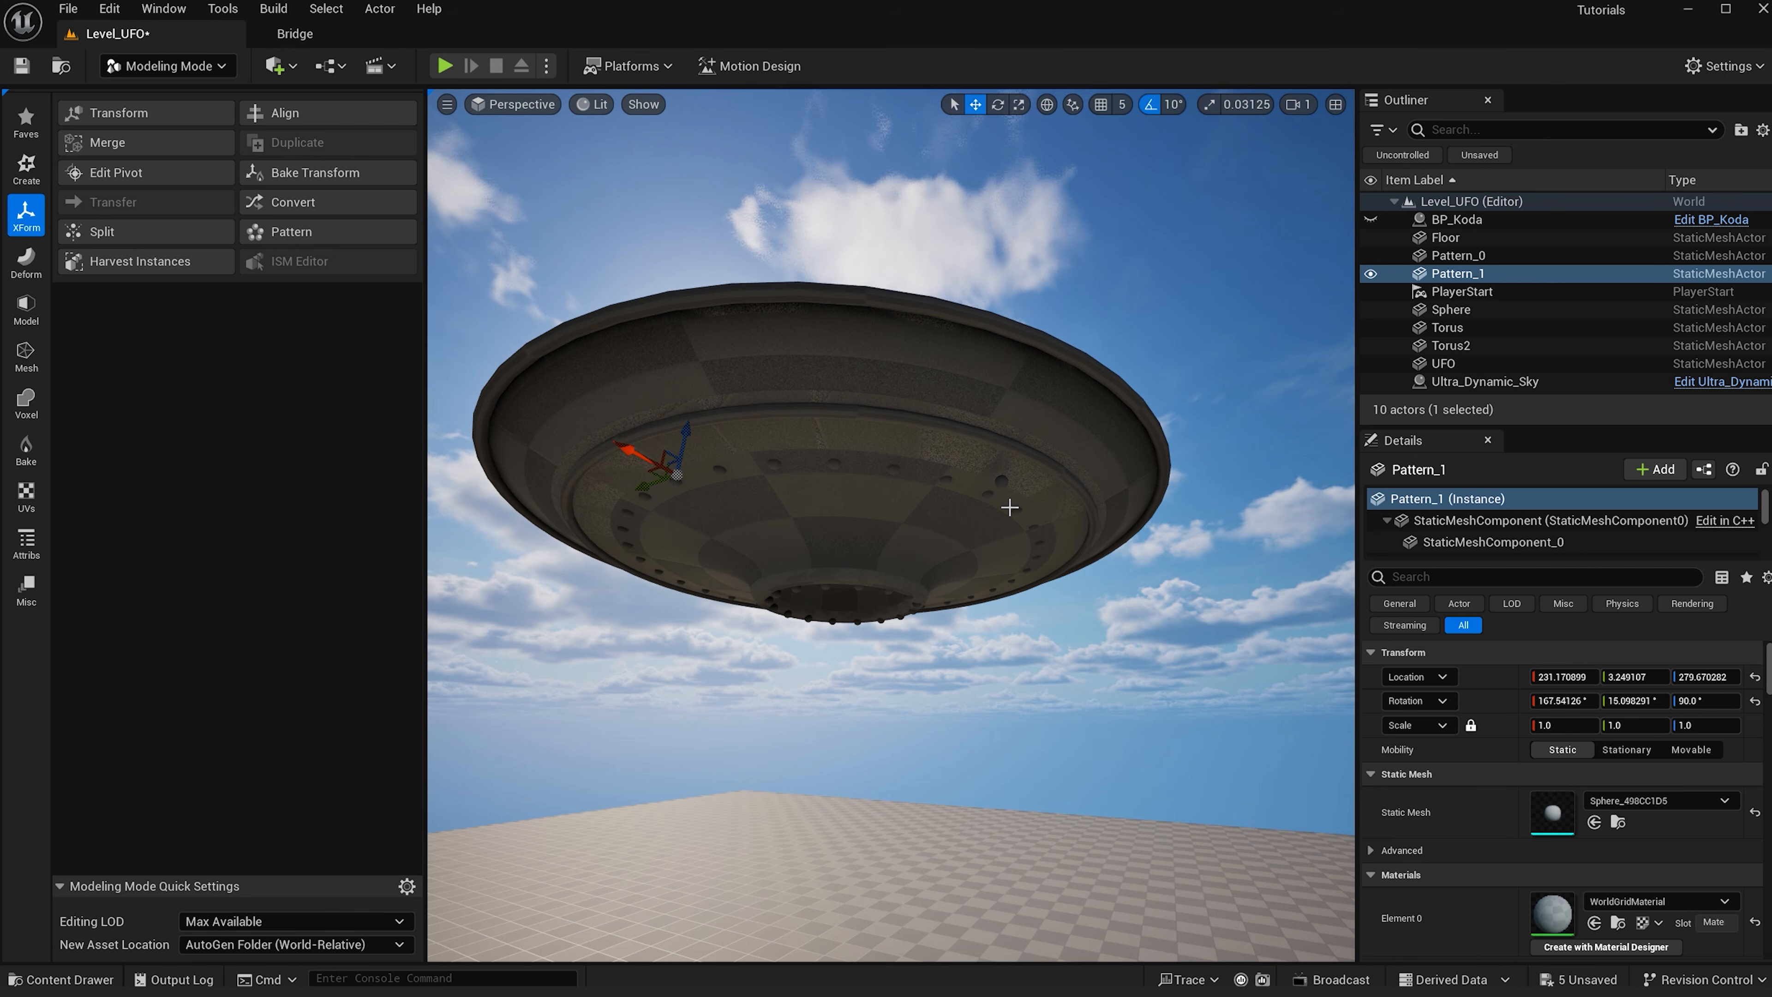
{"action": "left_click", "coordinate": [1000, 479]}
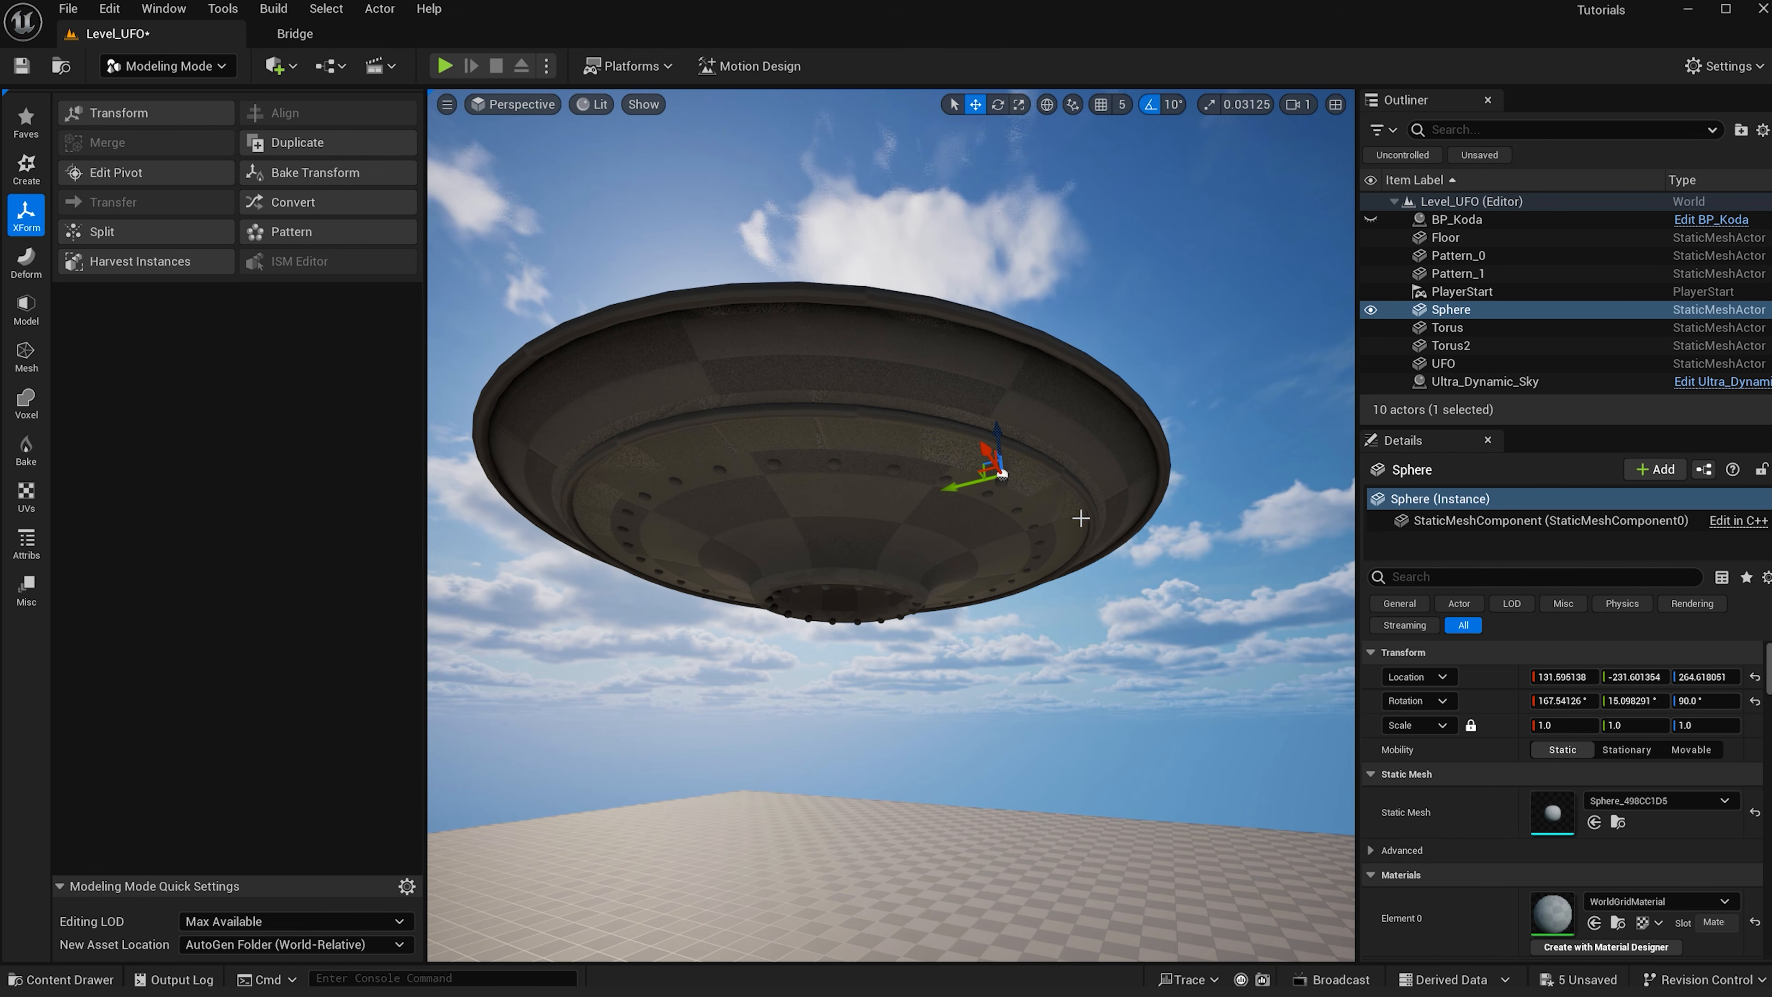
{"action": "key", "text": "Delete"}
- Apply the Megascans Hot Blued Steel surface material to the UFO saucer
{"action": "scroll", "coordinate": [1024, 535], "scroll_direction": "down", "scroll_amount": 5}
{"action": "left_click_drag", "start_coordinate": [1024, 534], "coordinate": [1019, 563], "text": "alt"}
{"action": "scroll", "coordinate": [1018, 562], "scroll_direction": "up", "scroll_amount": 2}
{"action": "key", "text": "ctrl+space"}
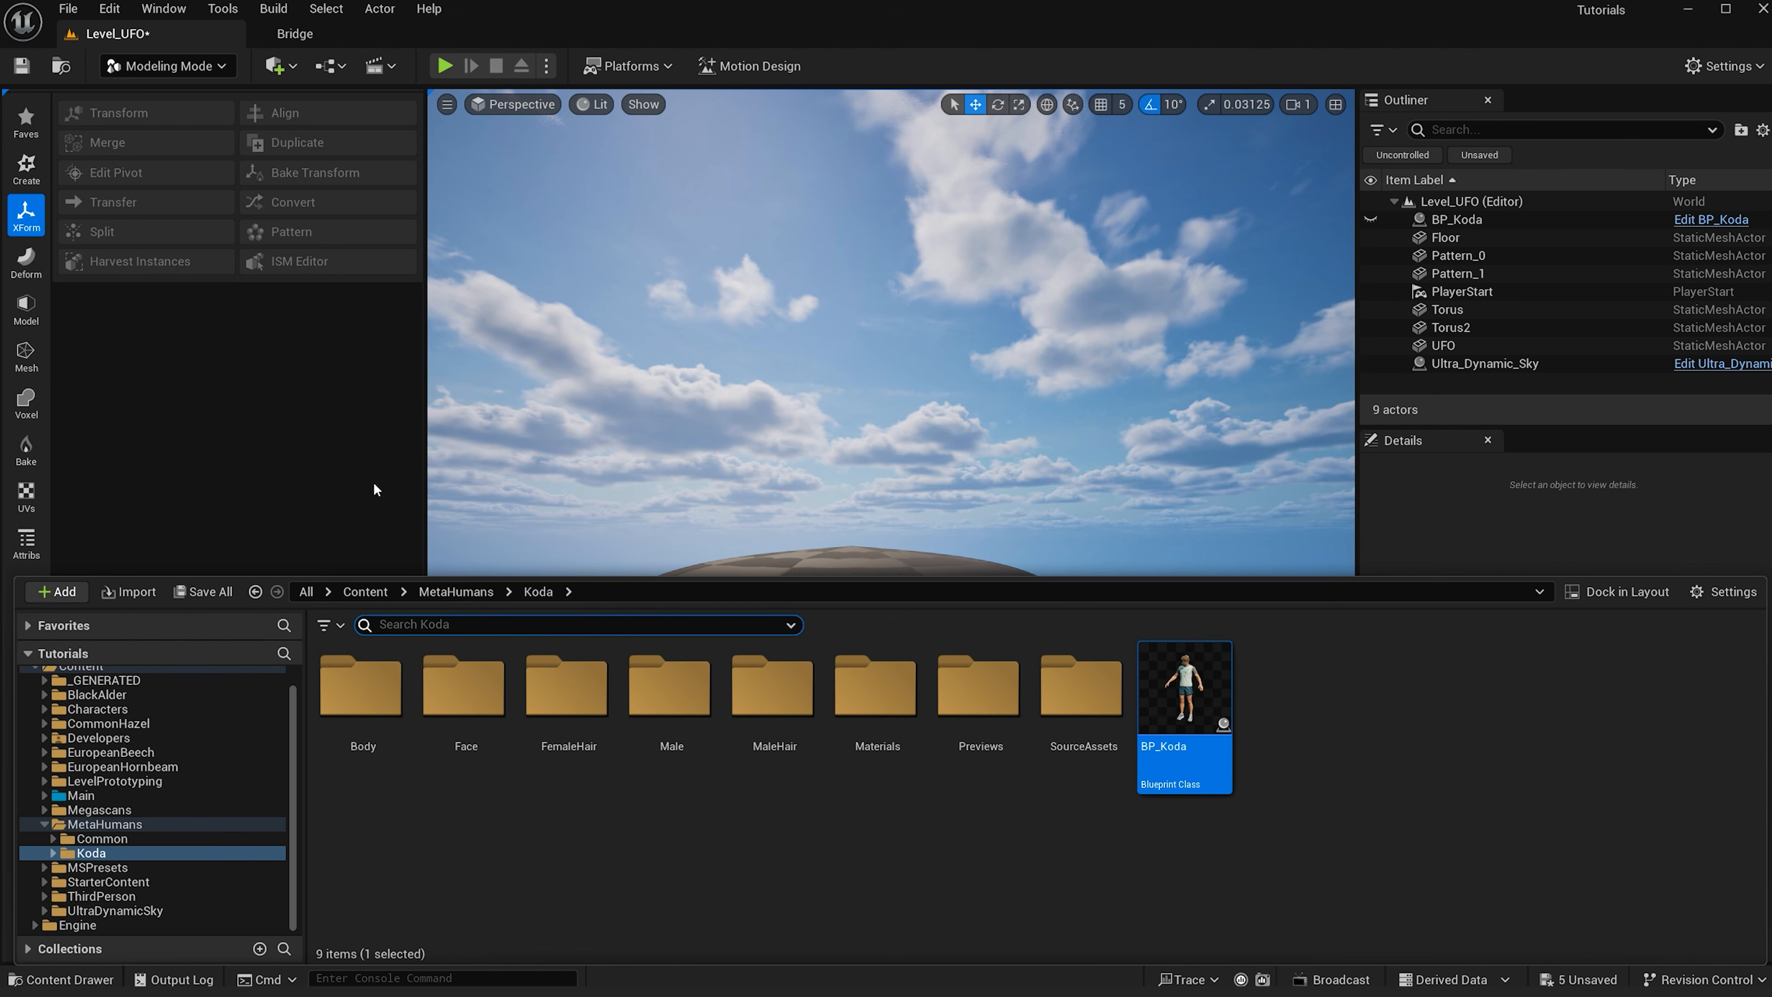
{"action": "left_click", "coordinate": [43, 826]}
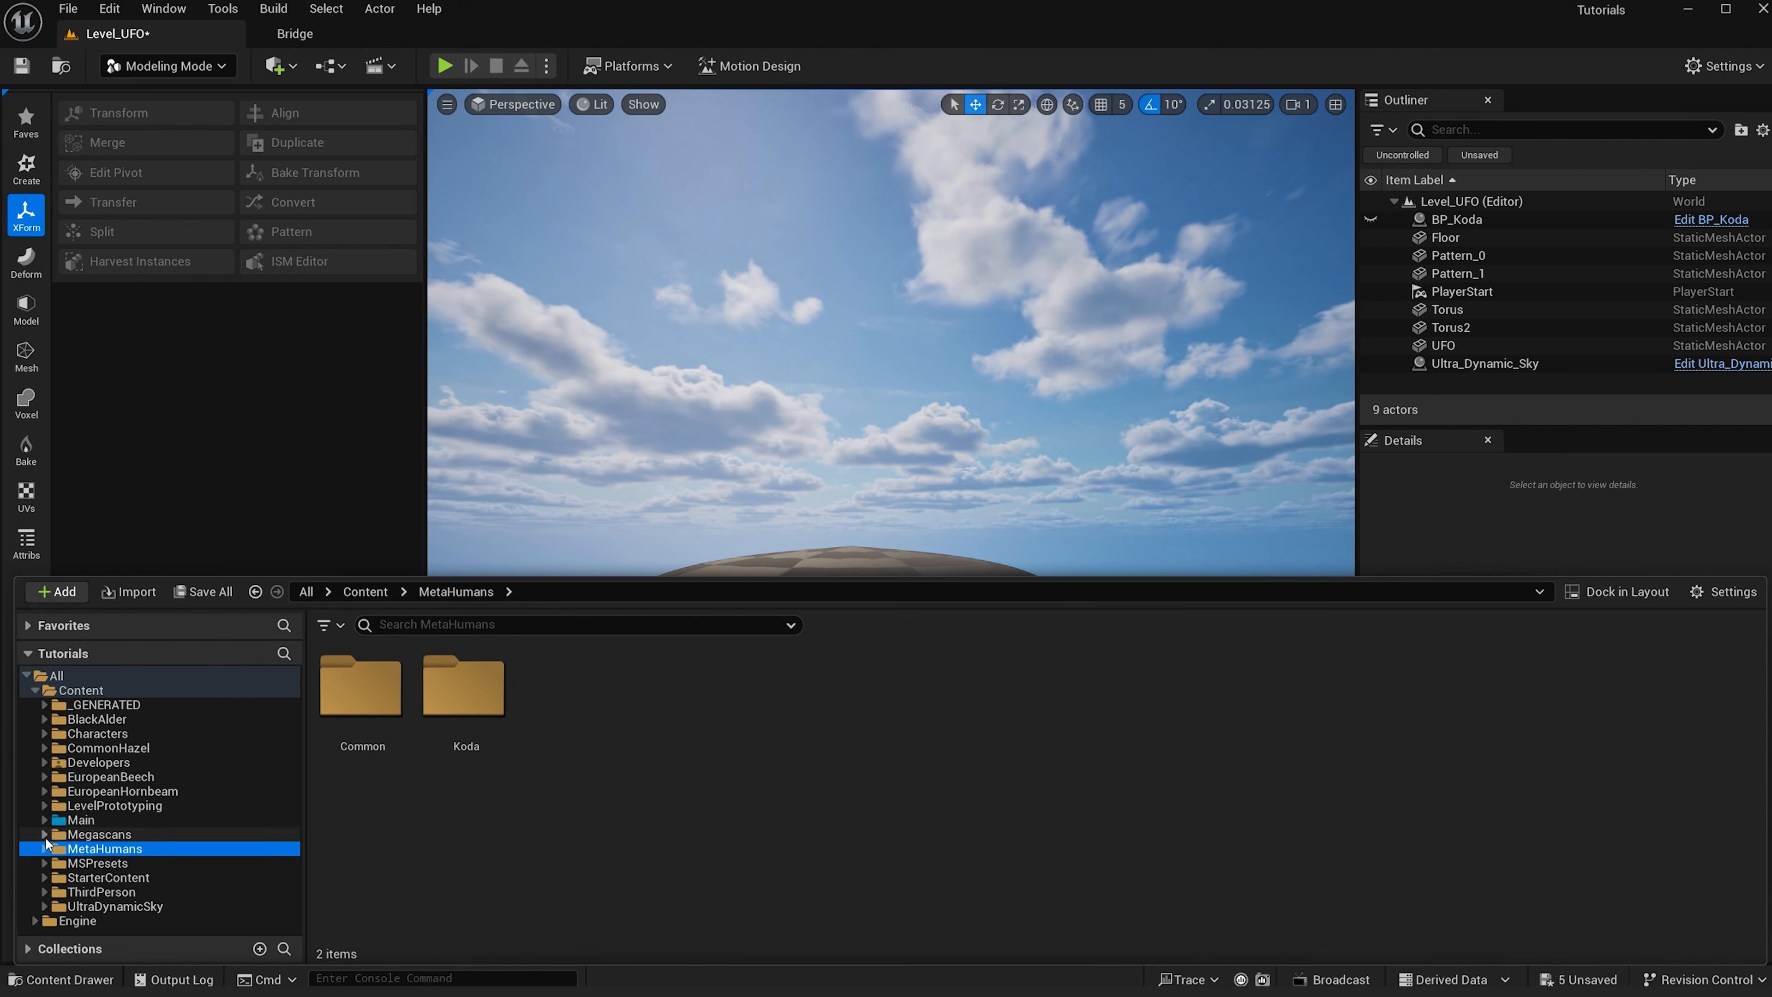
{"action": "left_click", "coordinate": [44, 834]}
{"action": "left_click", "coordinate": [53, 893]}
{"action": "scroll", "coordinate": [105, 865], "scroll_direction": "down", "scroll_amount": 4}
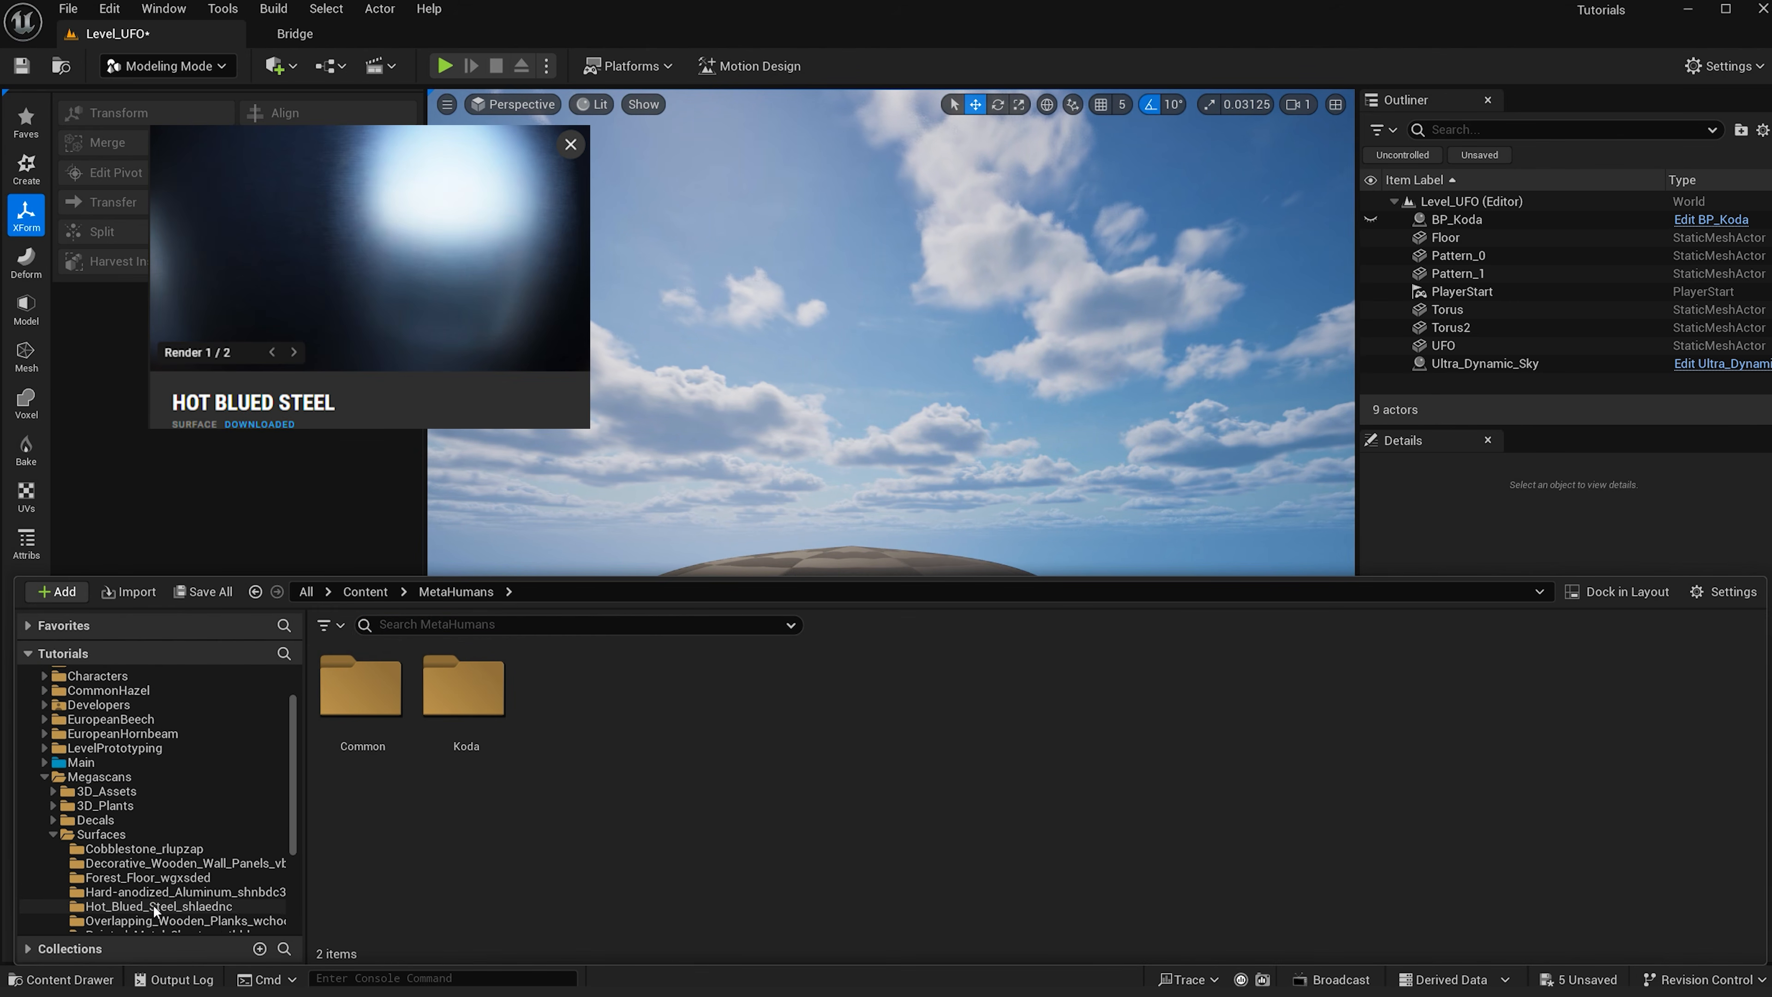
{"action": "left_click", "coordinate": [154, 822]}
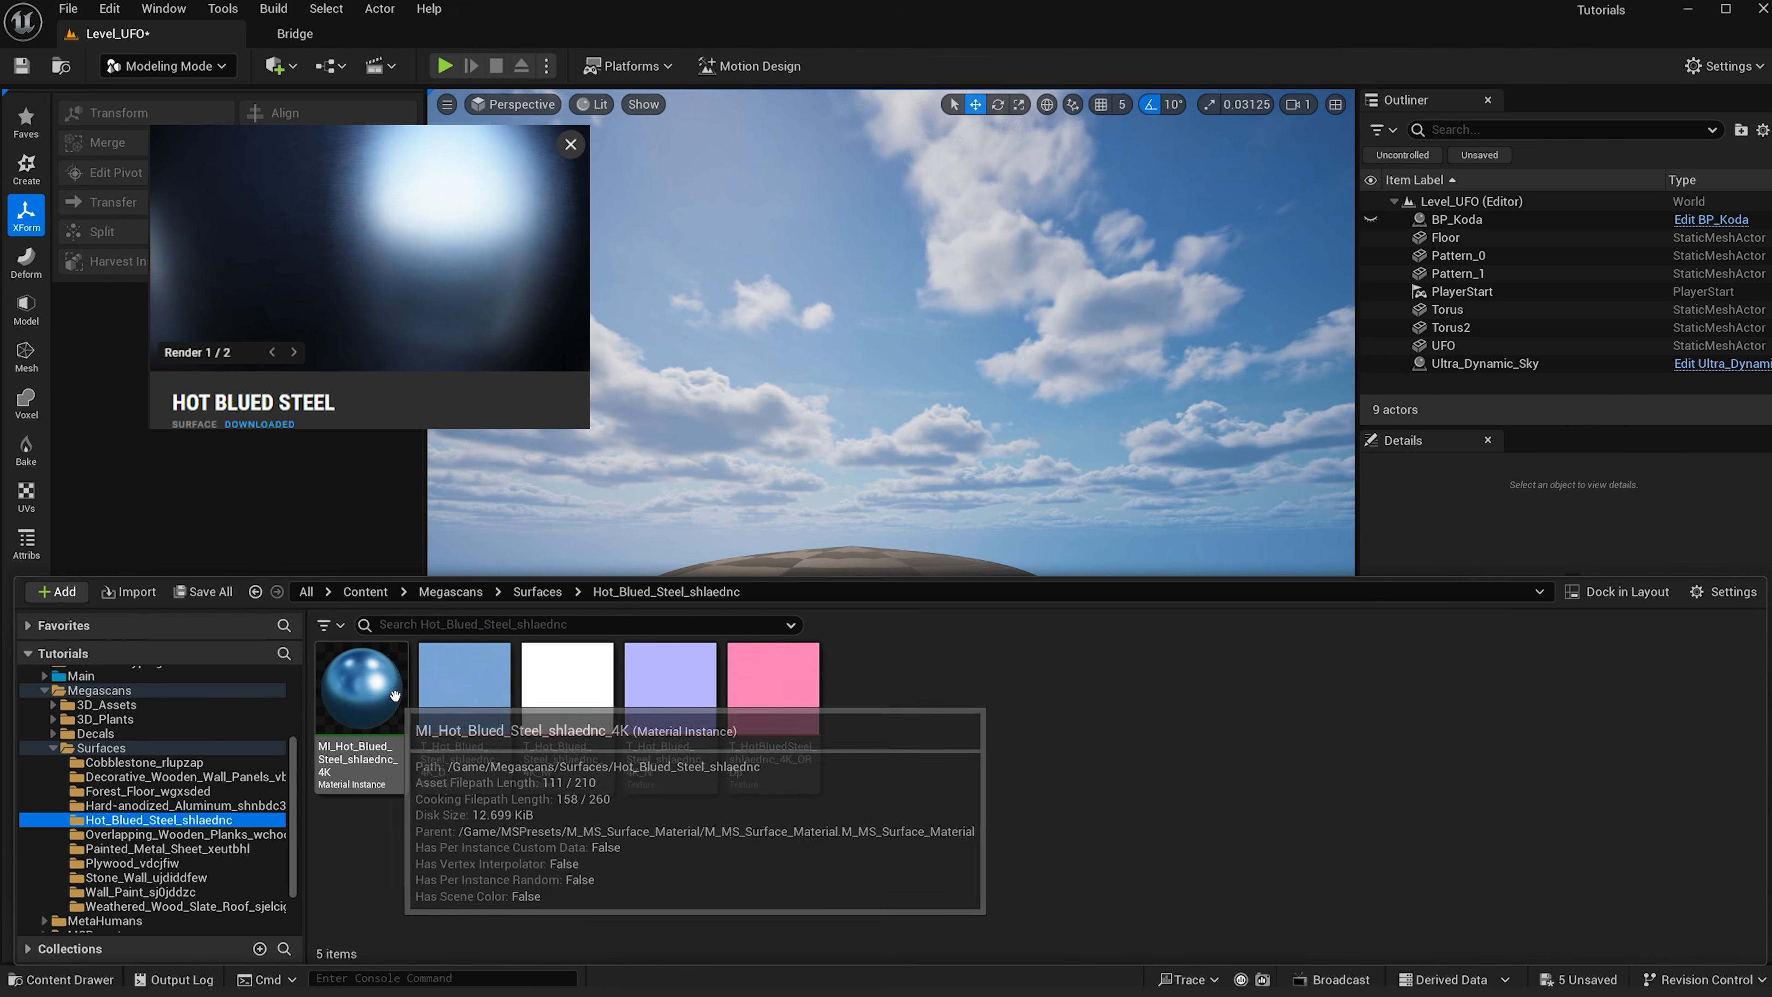
{"action": "right_click_drag", "start_coordinate": [756, 440], "coordinate": [748, 509]}
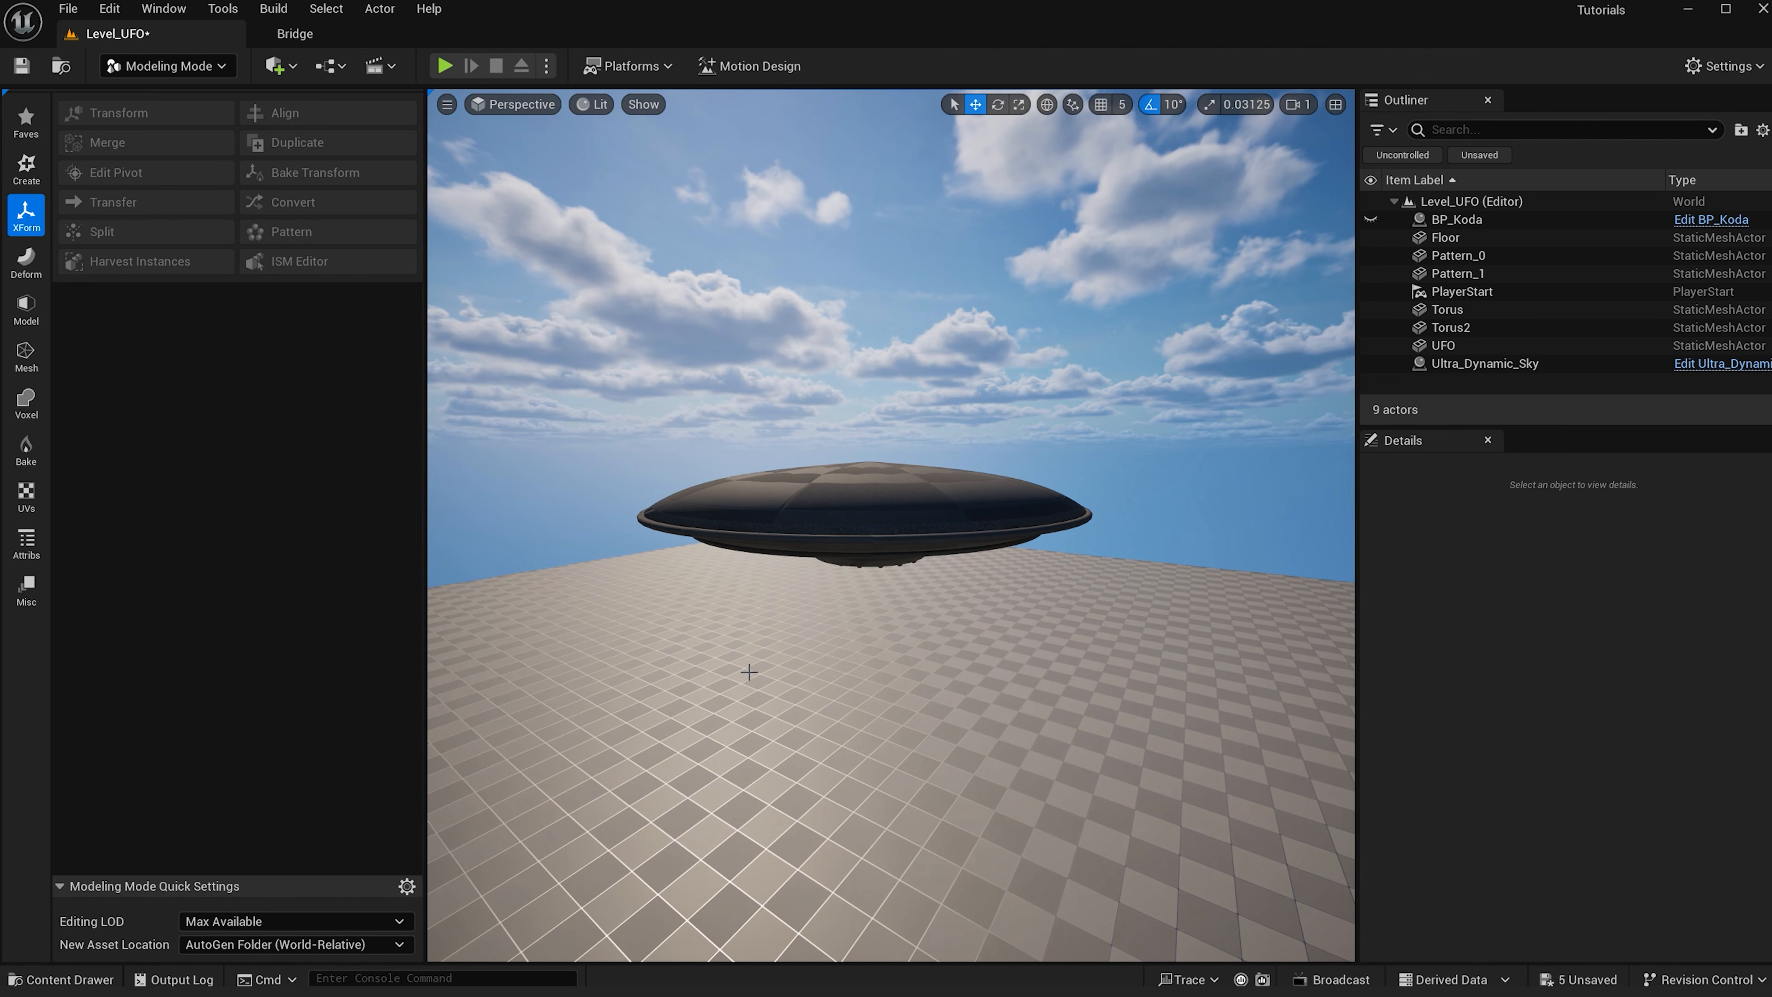
{"action": "key", "text": "ctrl+space"}
{"action": "left_click", "coordinate": [359, 698]}
{"action": "left_click_drag", "start_coordinate": [359, 698], "coordinate": [1013, 486]}
- Create a new material named M_Light_UFO in the Main > Material folder
{"action": "scroll", "coordinate": [896, 483], "scroll_direction": "up", "scroll_amount": 2}
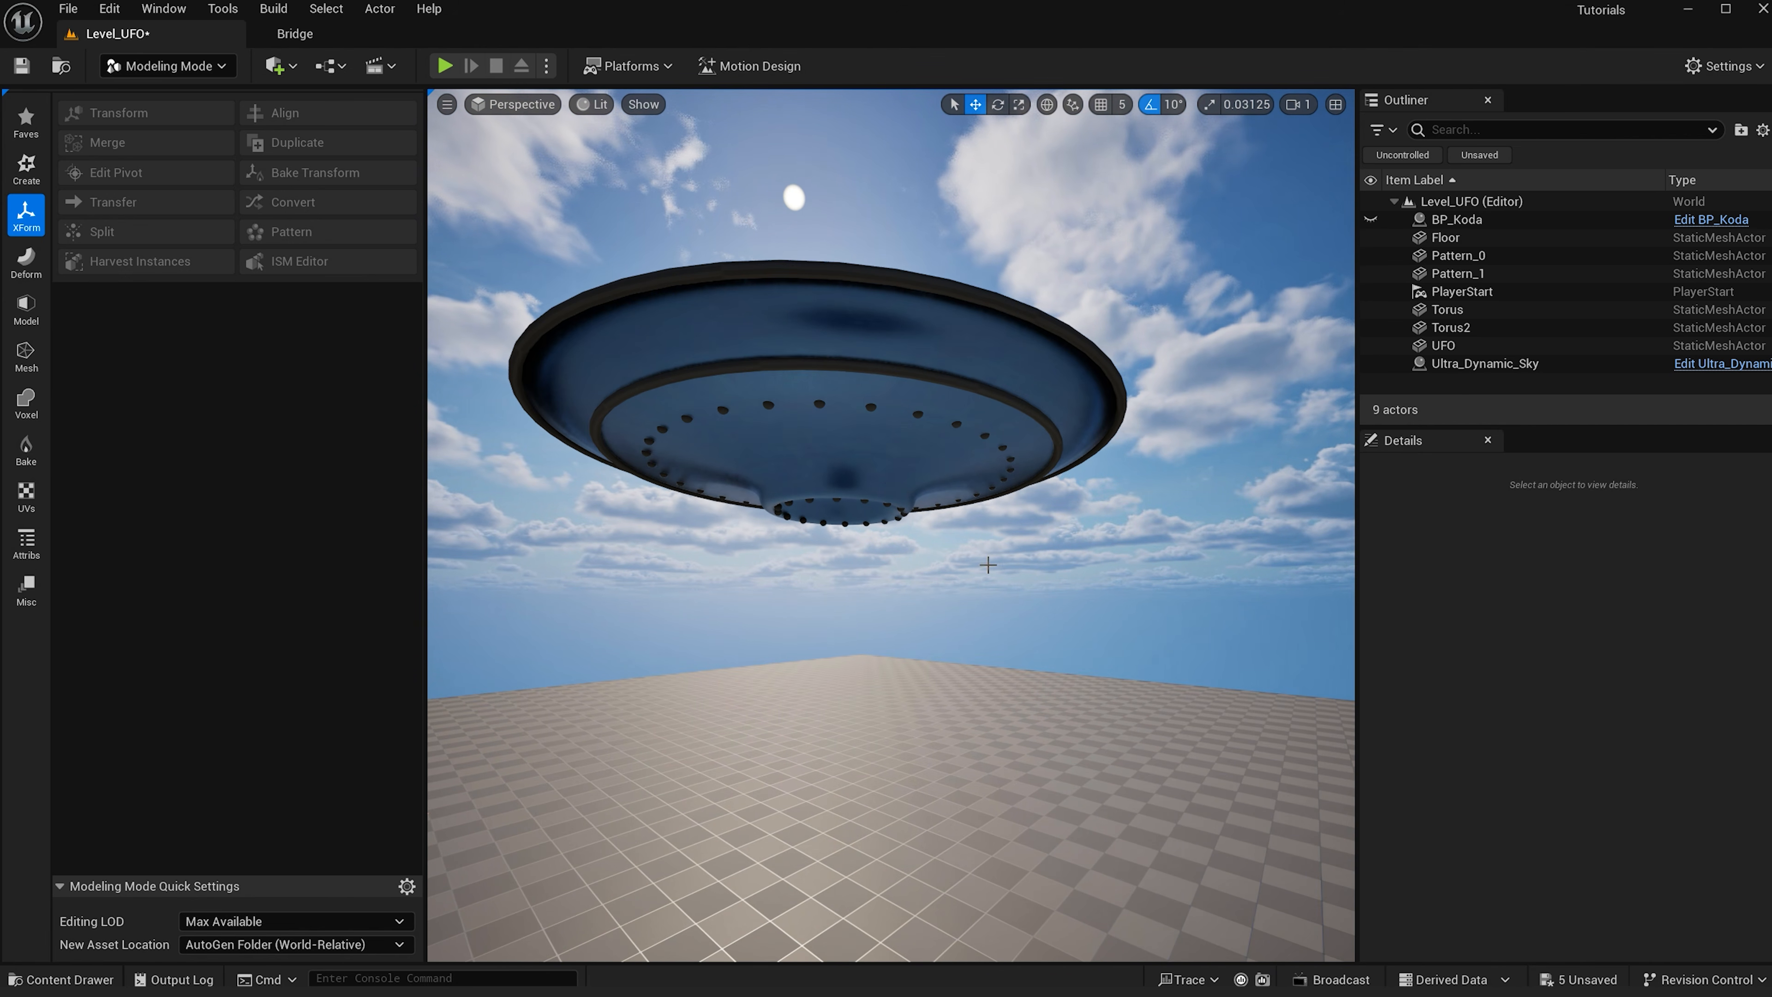
{"action": "scroll", "coordinate": [894, 552], "scroll_direction": "up", "scroll_amount": 2}
{"action": "scroll", "coordinate": [894, 555], "scroll_direction": "down", "scroll_amount": 3}
{"action": "key", "text": "ctrl+space"}
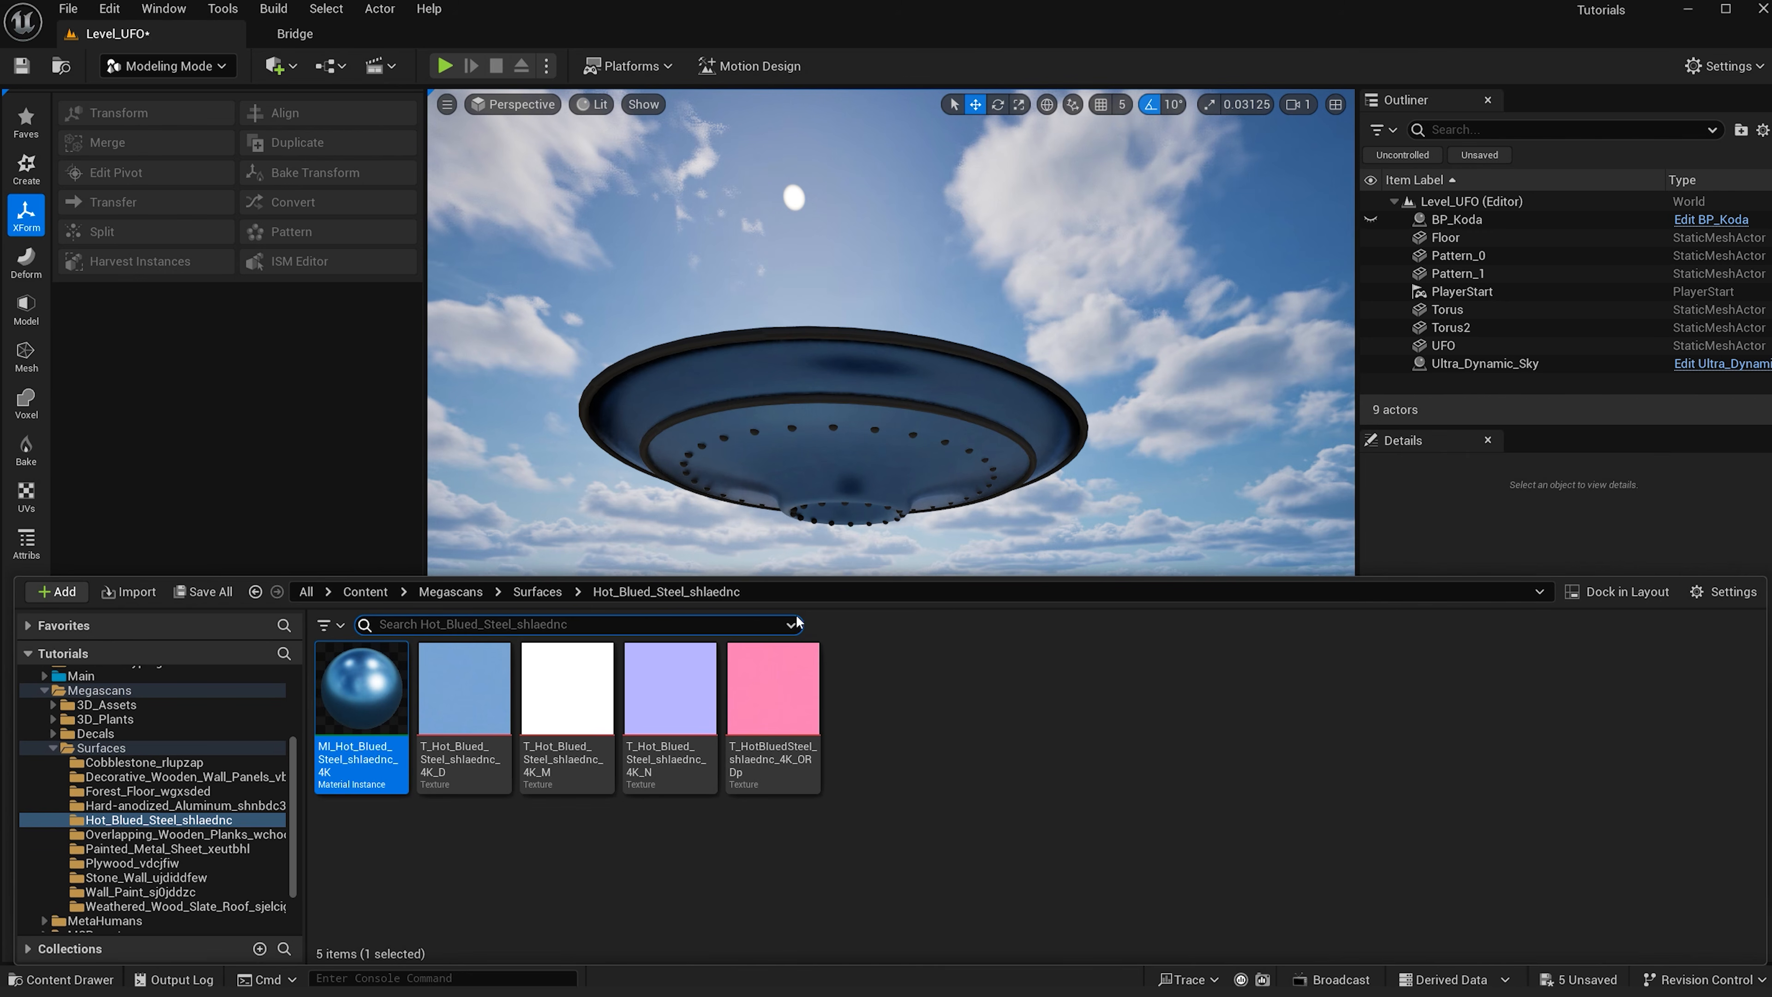
{"action": "left_click", "coordinate": [44, 677]}
{"action": "left_click", "coordinate": [98, 778]}
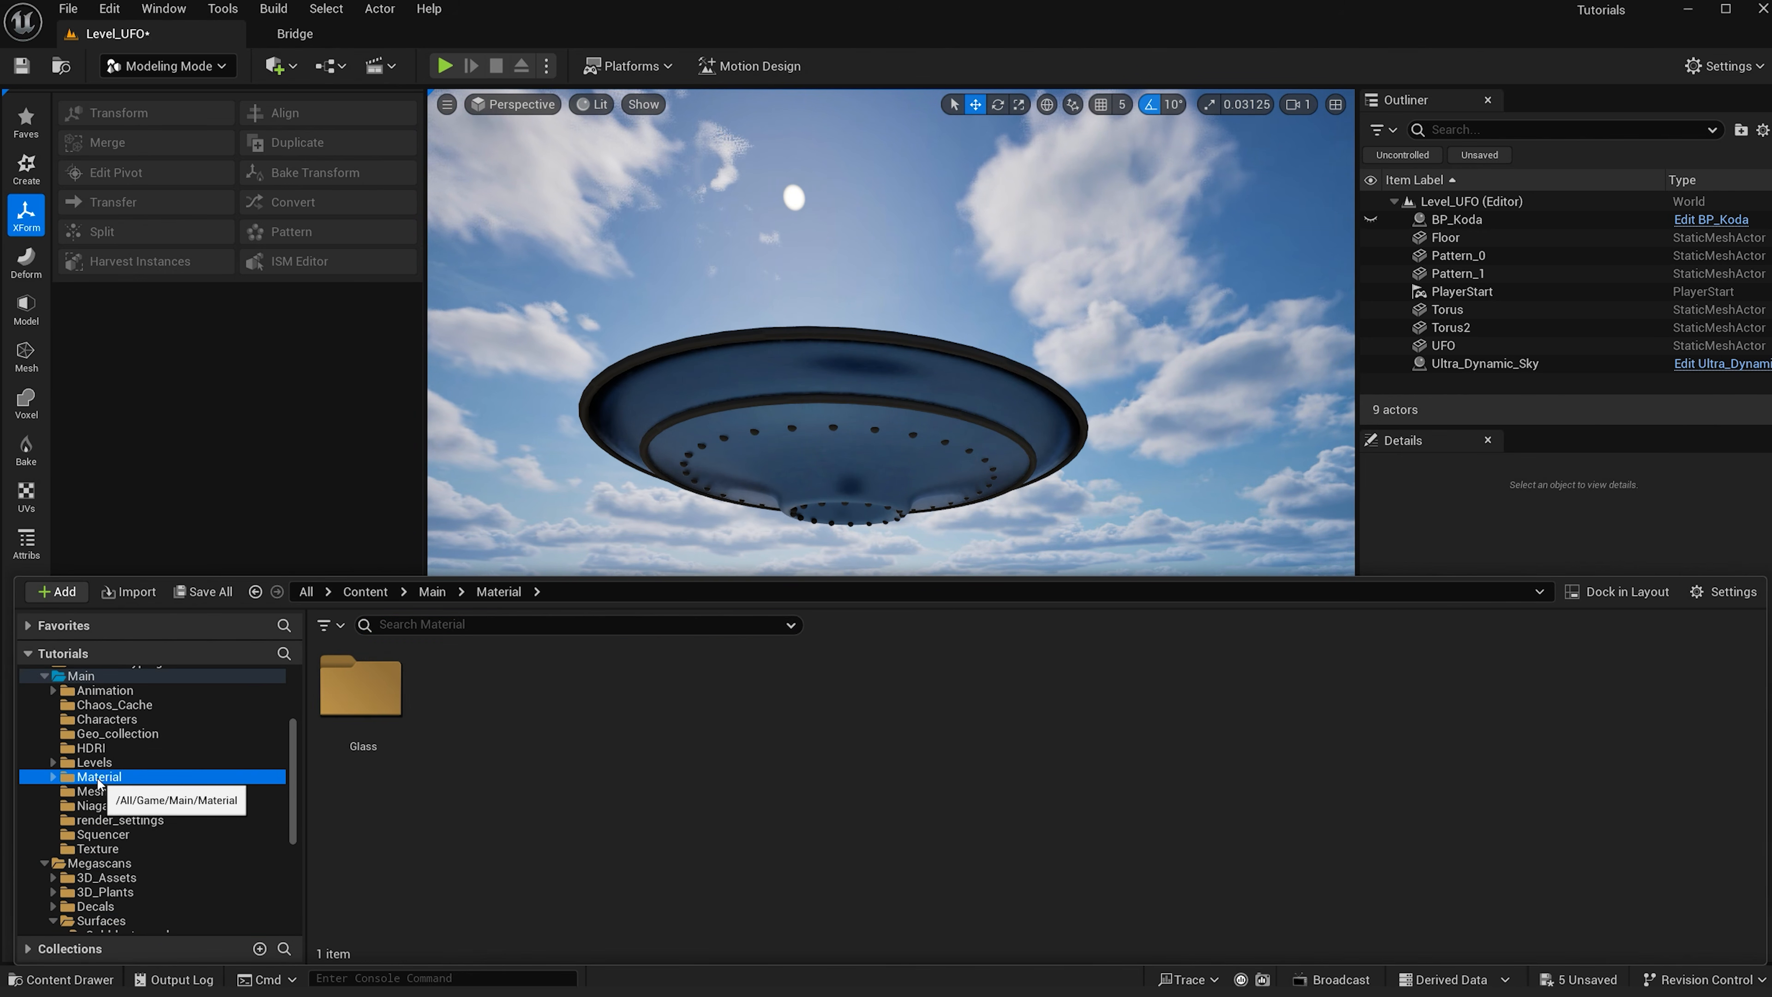
{"action": "right_click", "coordinate": [676, 744]}
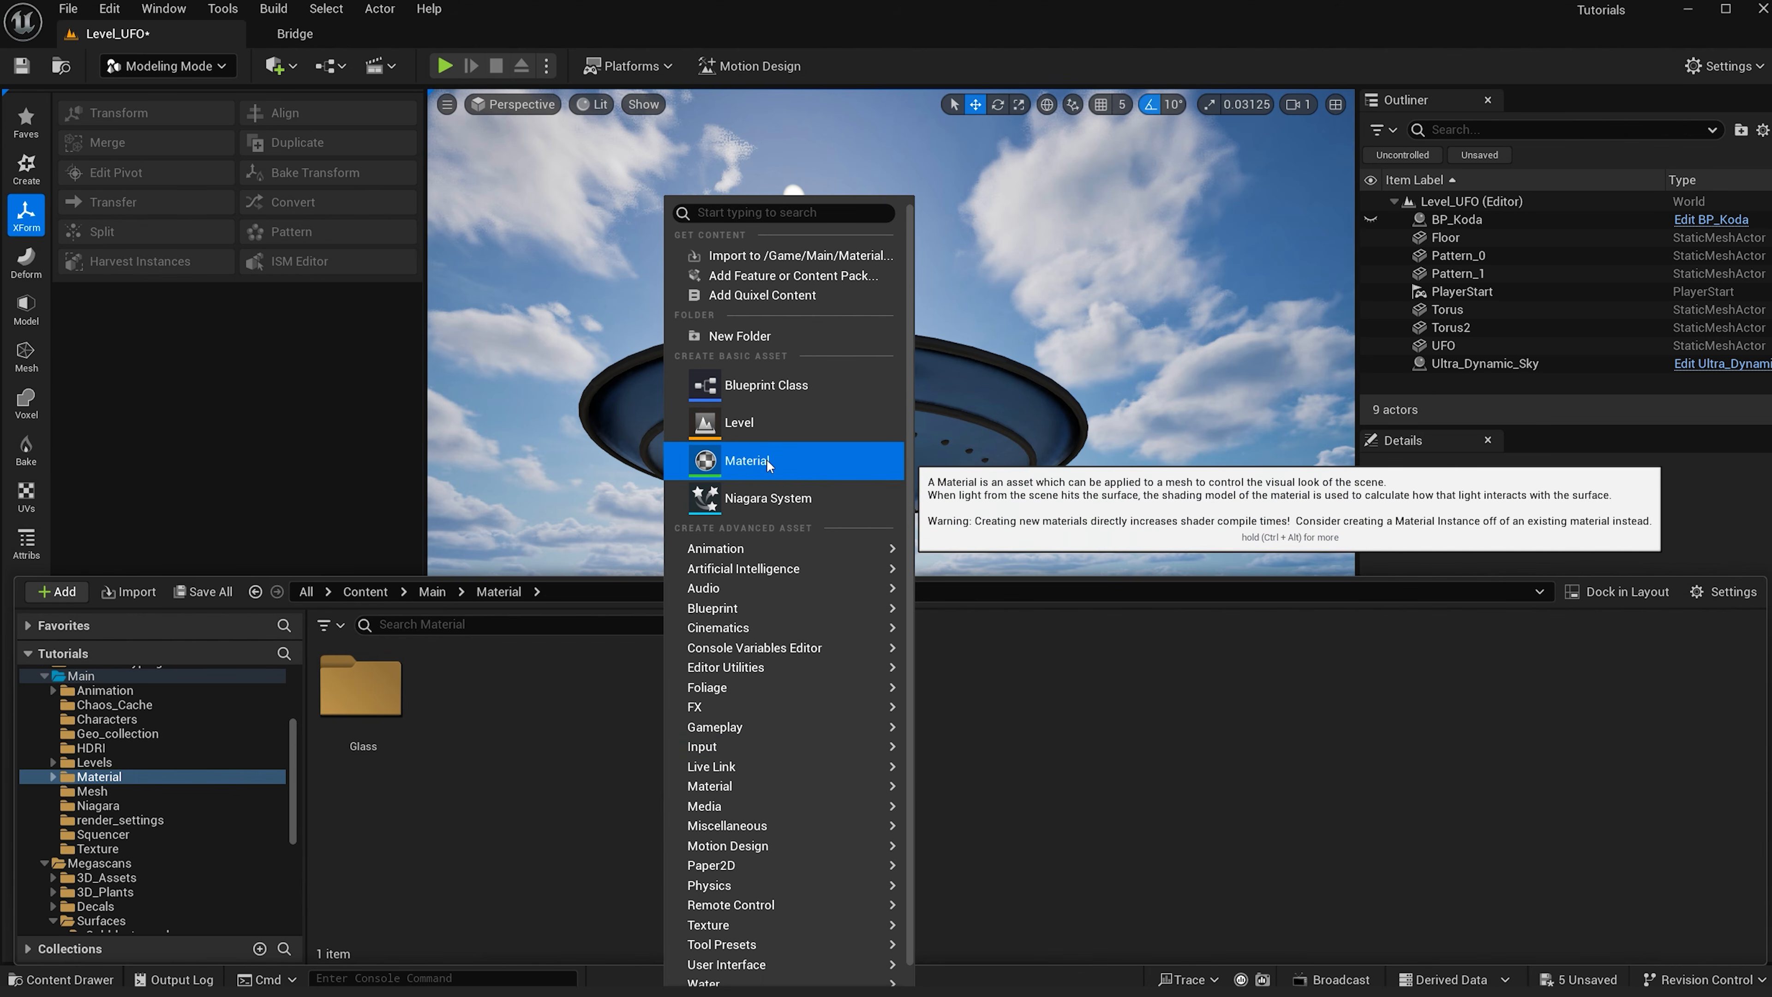
{"action": "left_click", "coordinate": [767, 465]}
{"action": "type", "text": "M"}
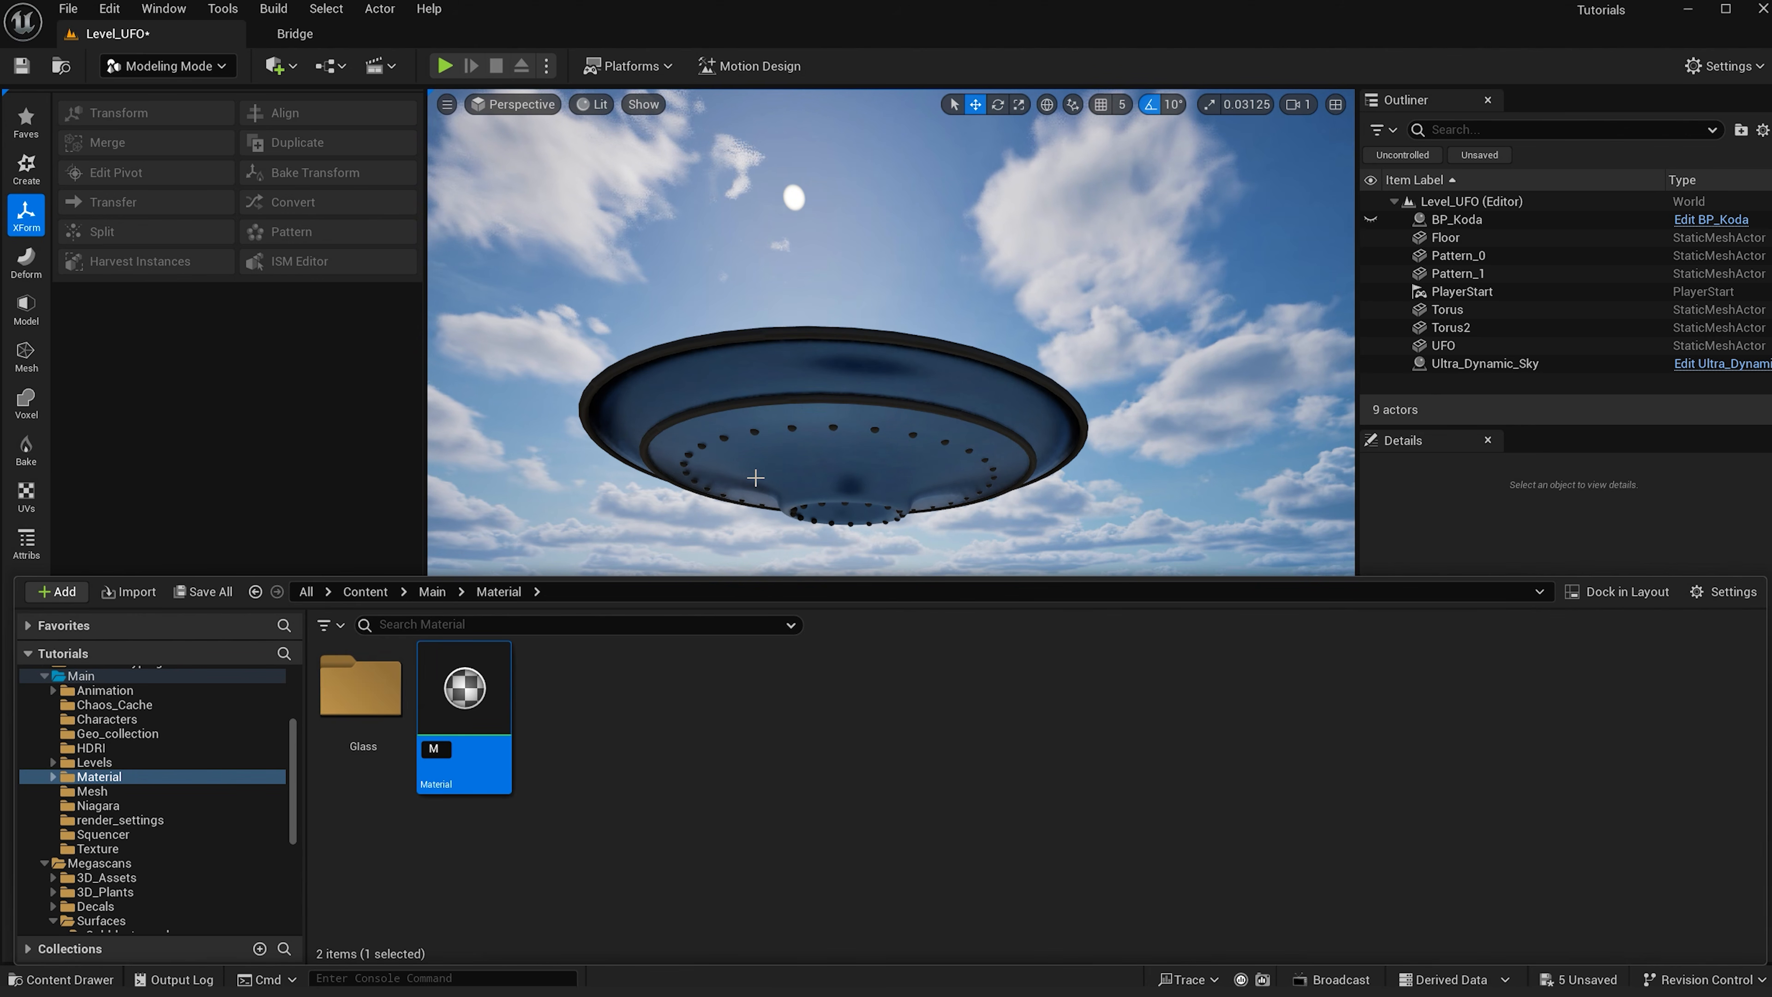
{"action": "type", "text": "_Light"}
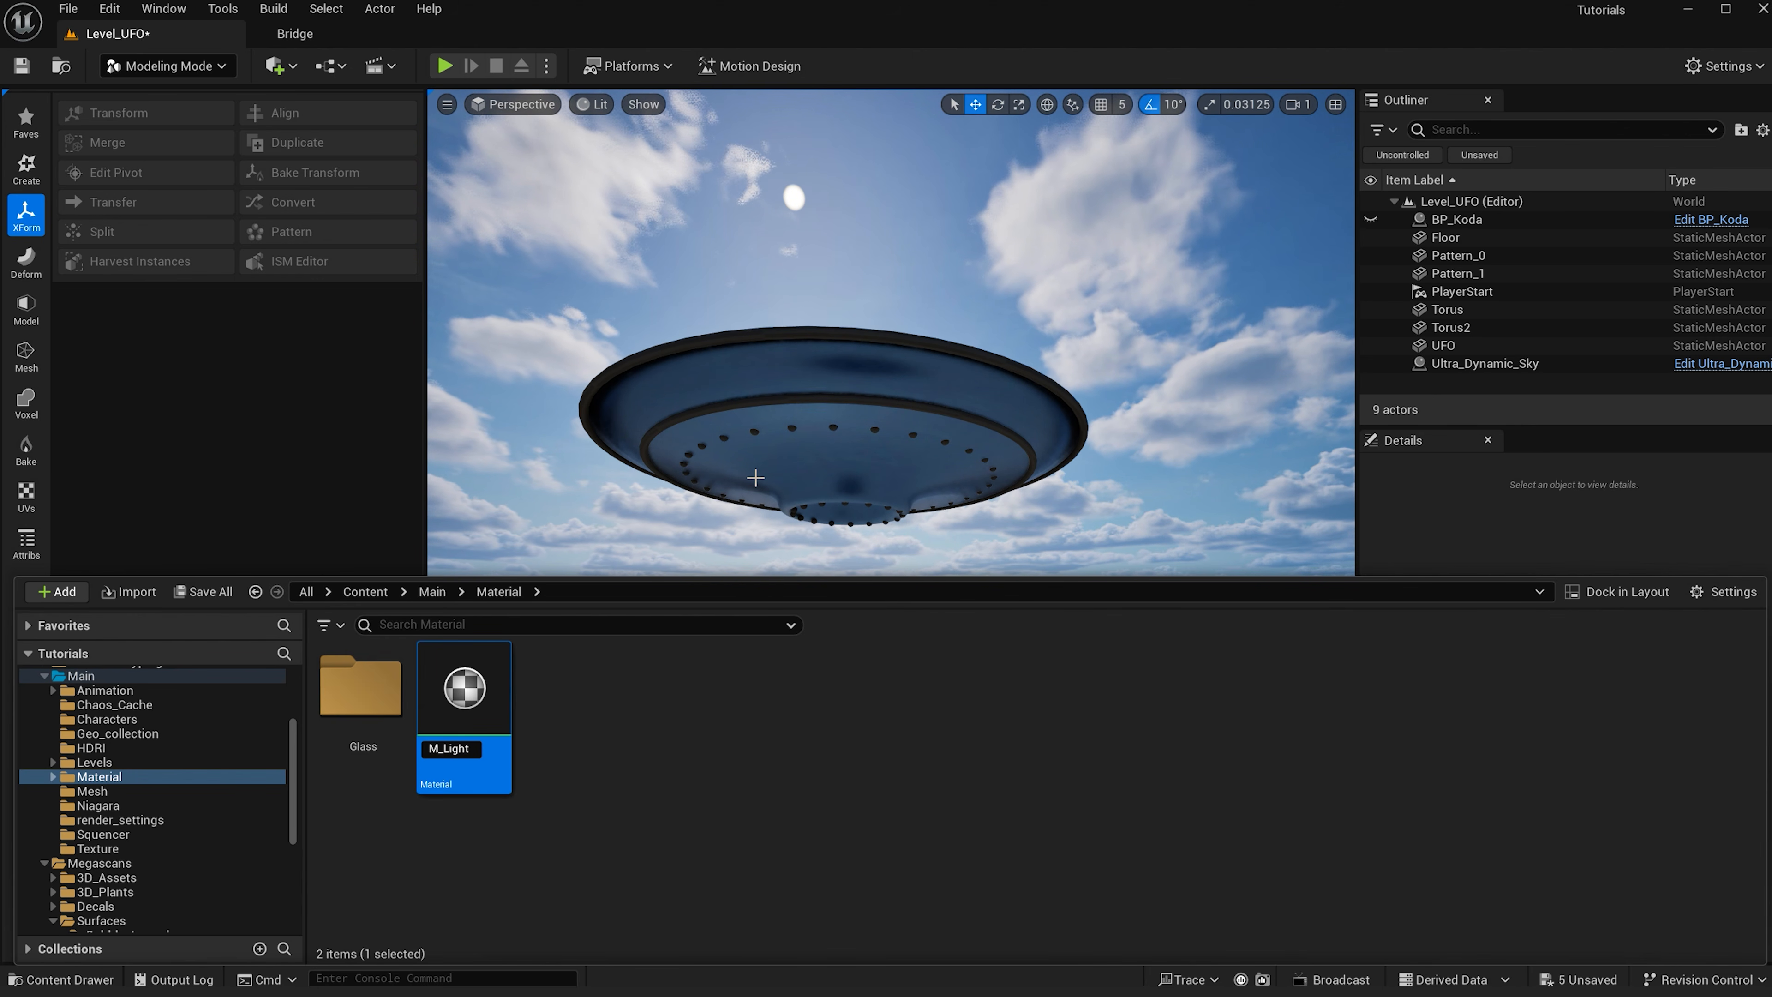
{"action": "type", "text": "_UFO"}
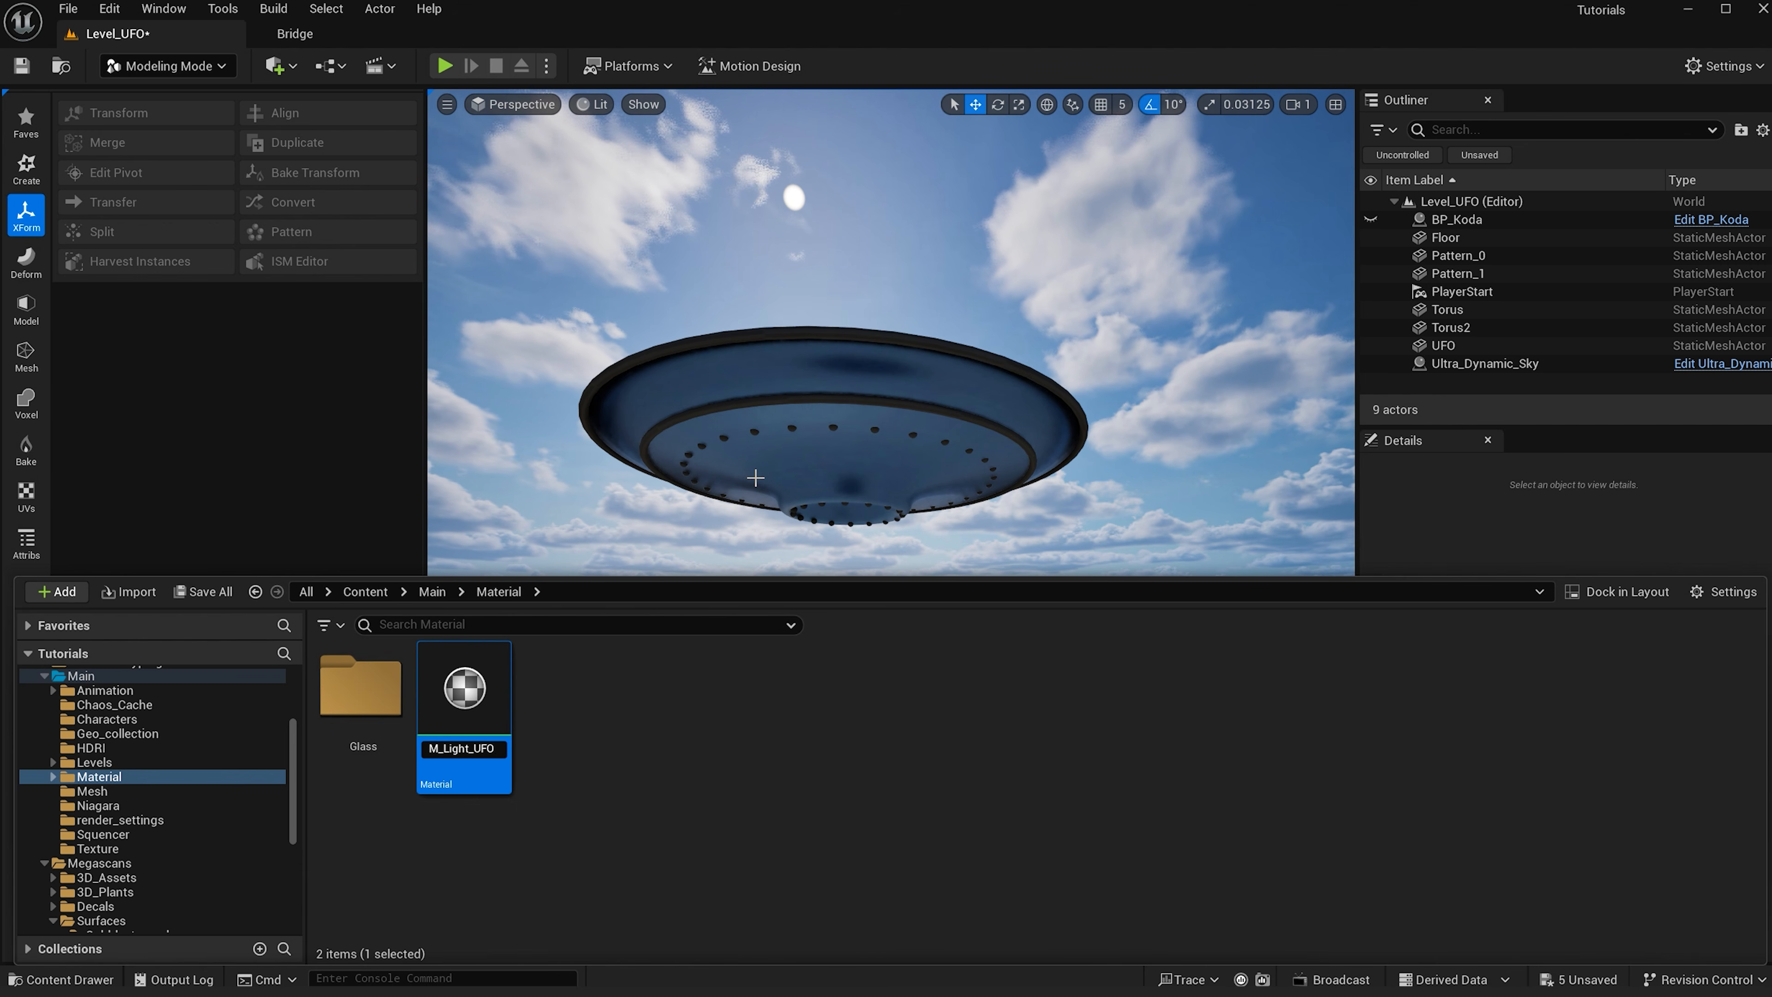
{"action": "key", "text": "Return"}
- Open M_Light_UFO and add a constant color node connected to Emissive Color
{"action": "double_click", "coordinate": [464, 698]}
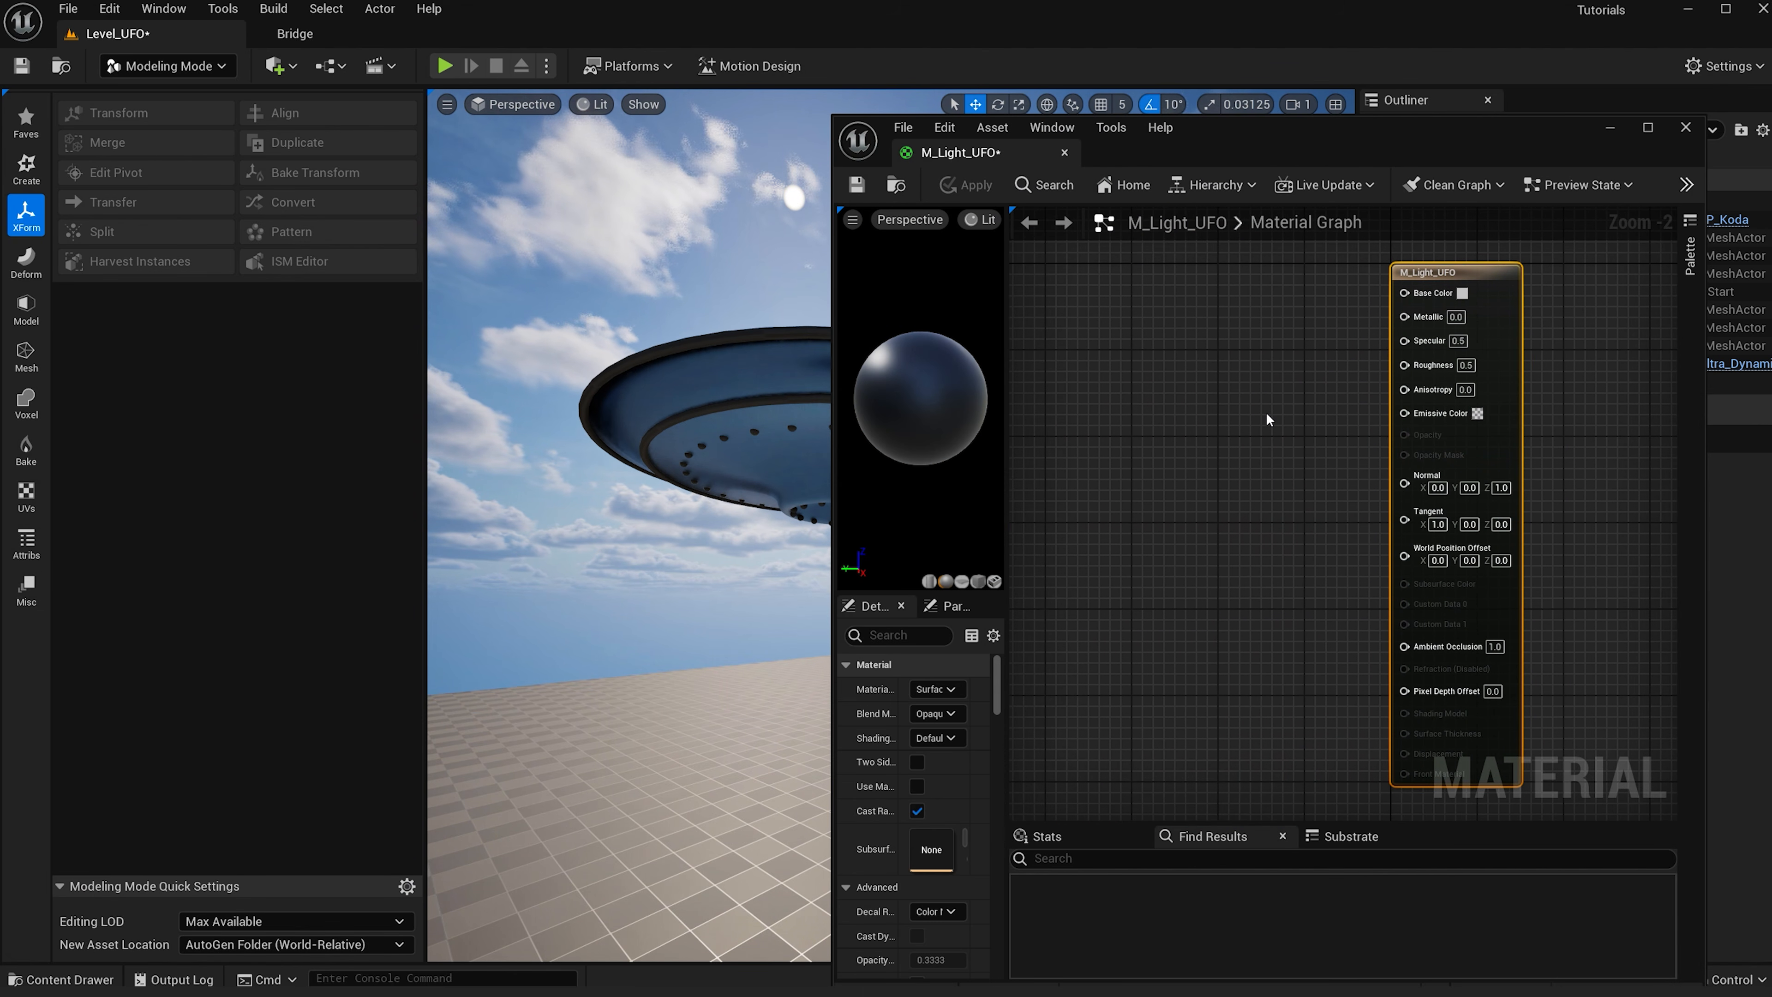
{"action": "left_click", "coordinate": [1204, 425]}
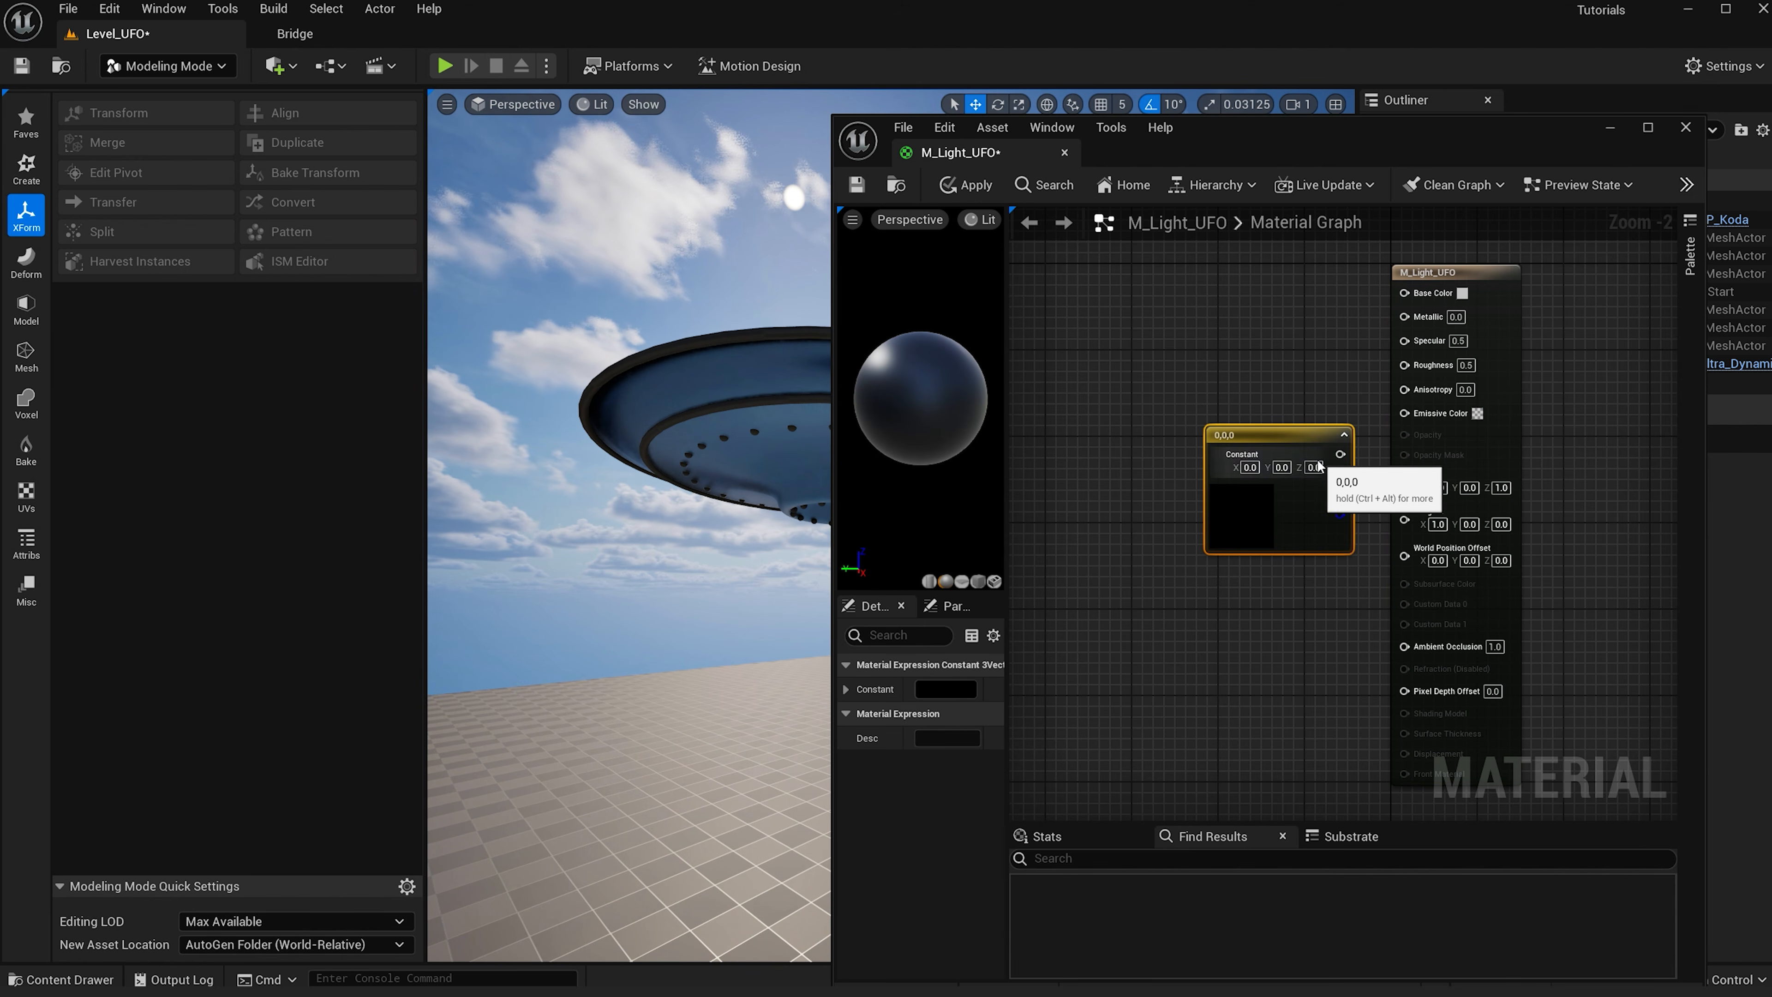
{"action": "left_click_drag", "start_coordinate": [1338, 457], "coordinate": [1404, 412]}
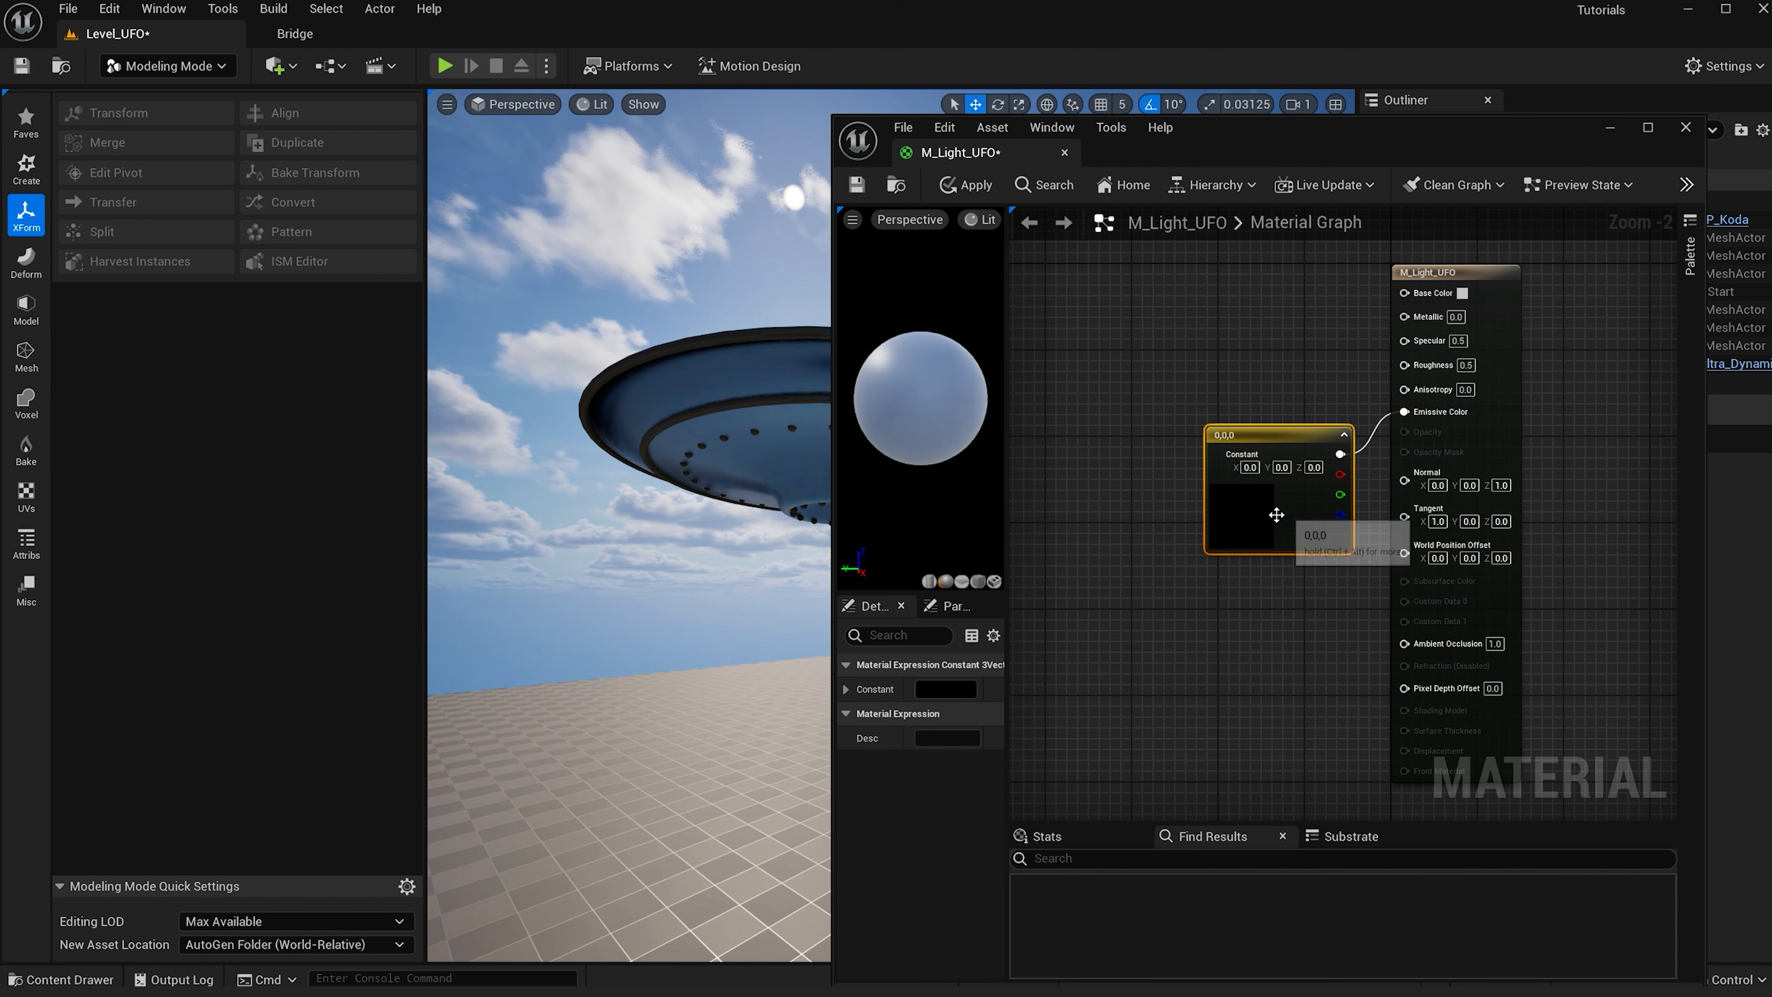
- Set the constant's color to teal (R 0, G 0.182, B 0.174531), then apply and close the material
{"action": "double_click", "coordinate": [1246, 516]}
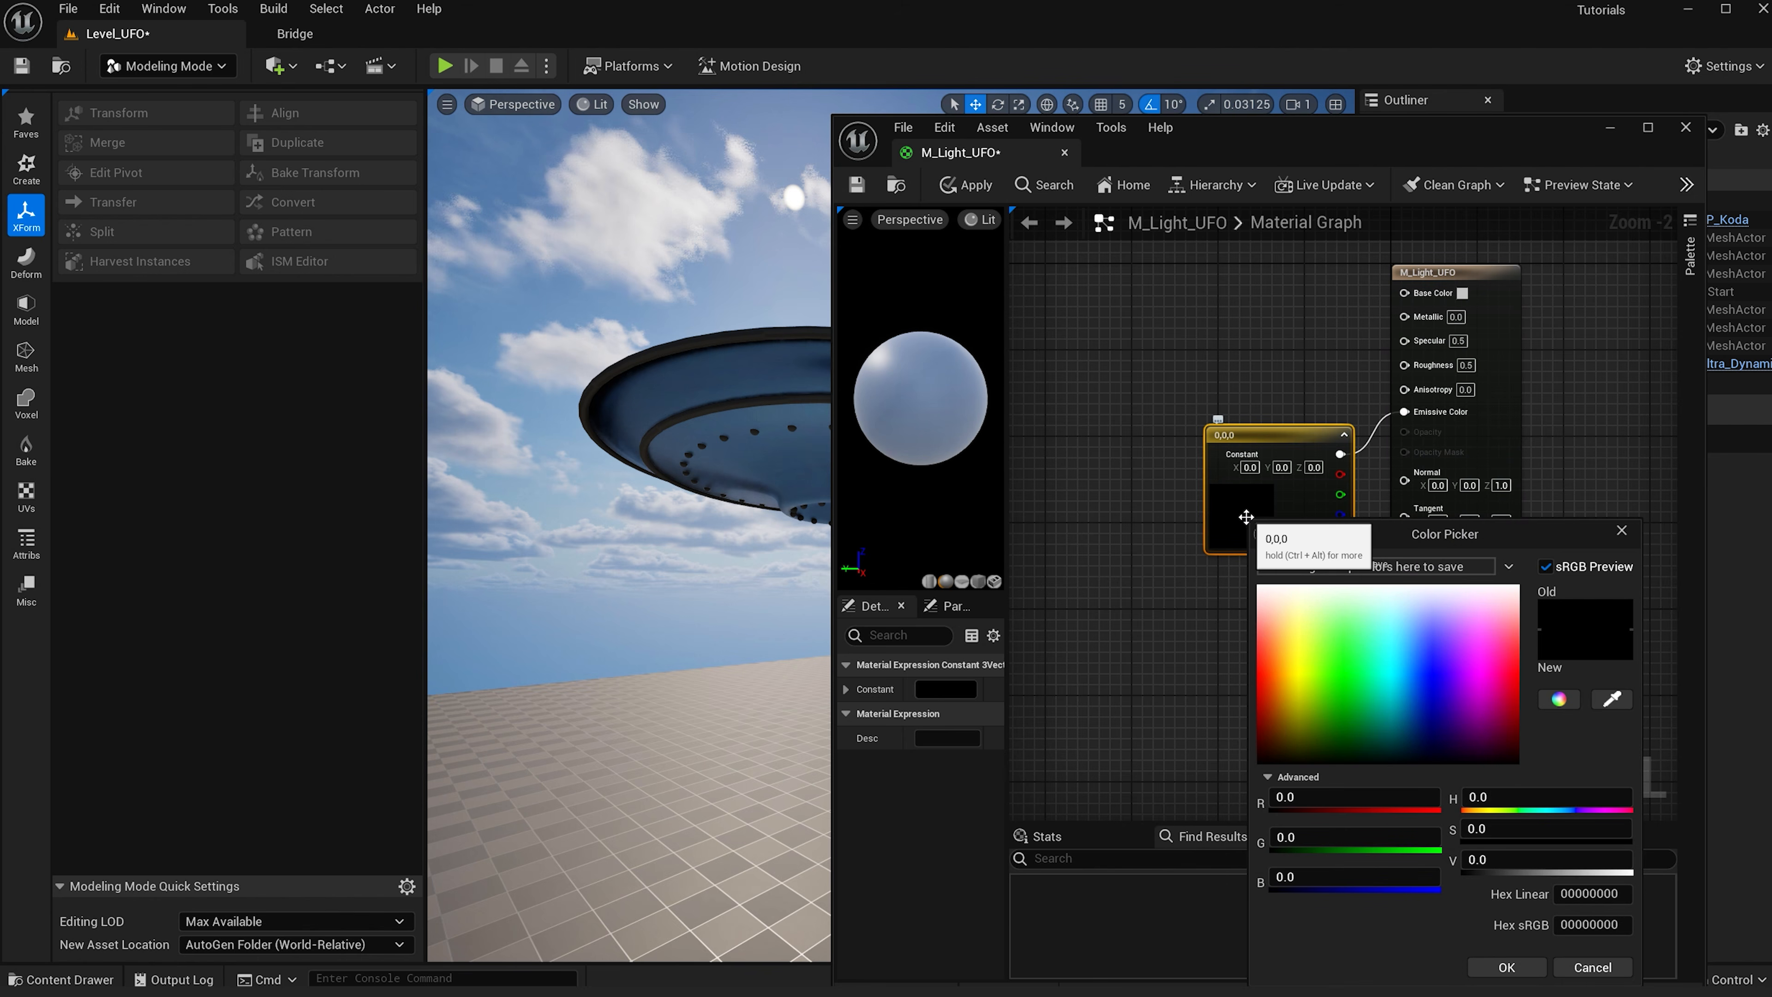
{"action": "left_click", "coordinate": [1386, 742]}
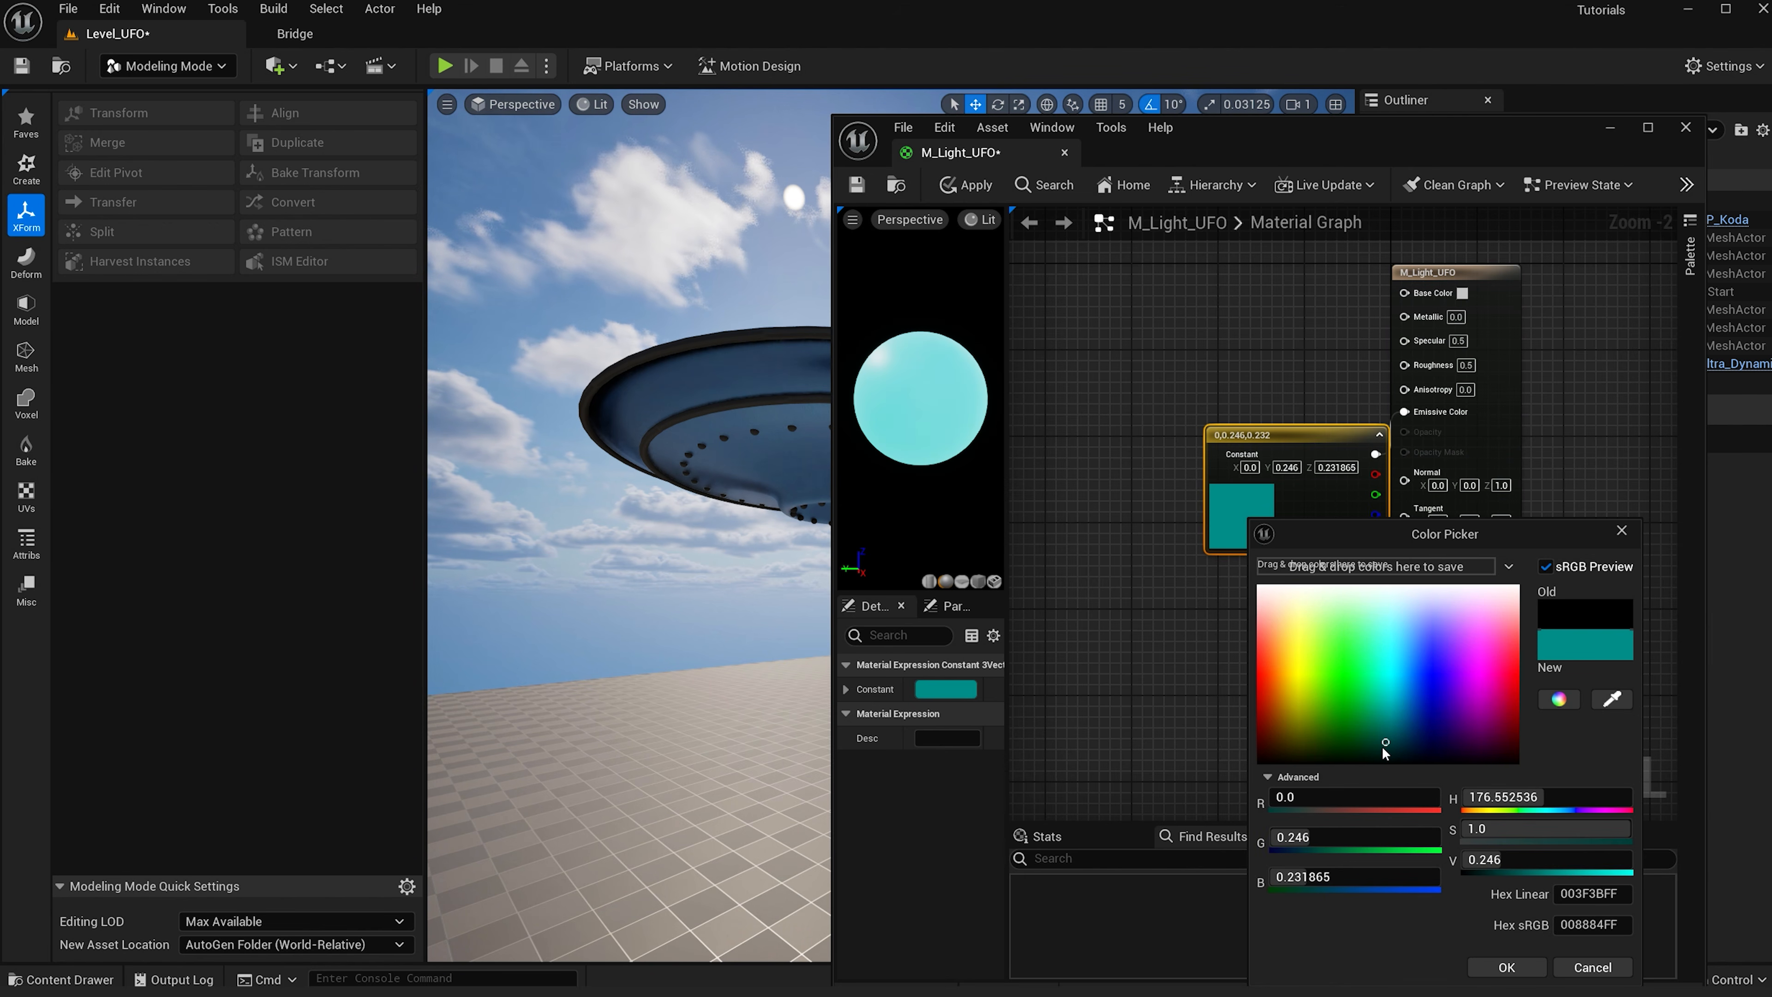
{"action": "left_click", "coordinate": [1385, 746]}
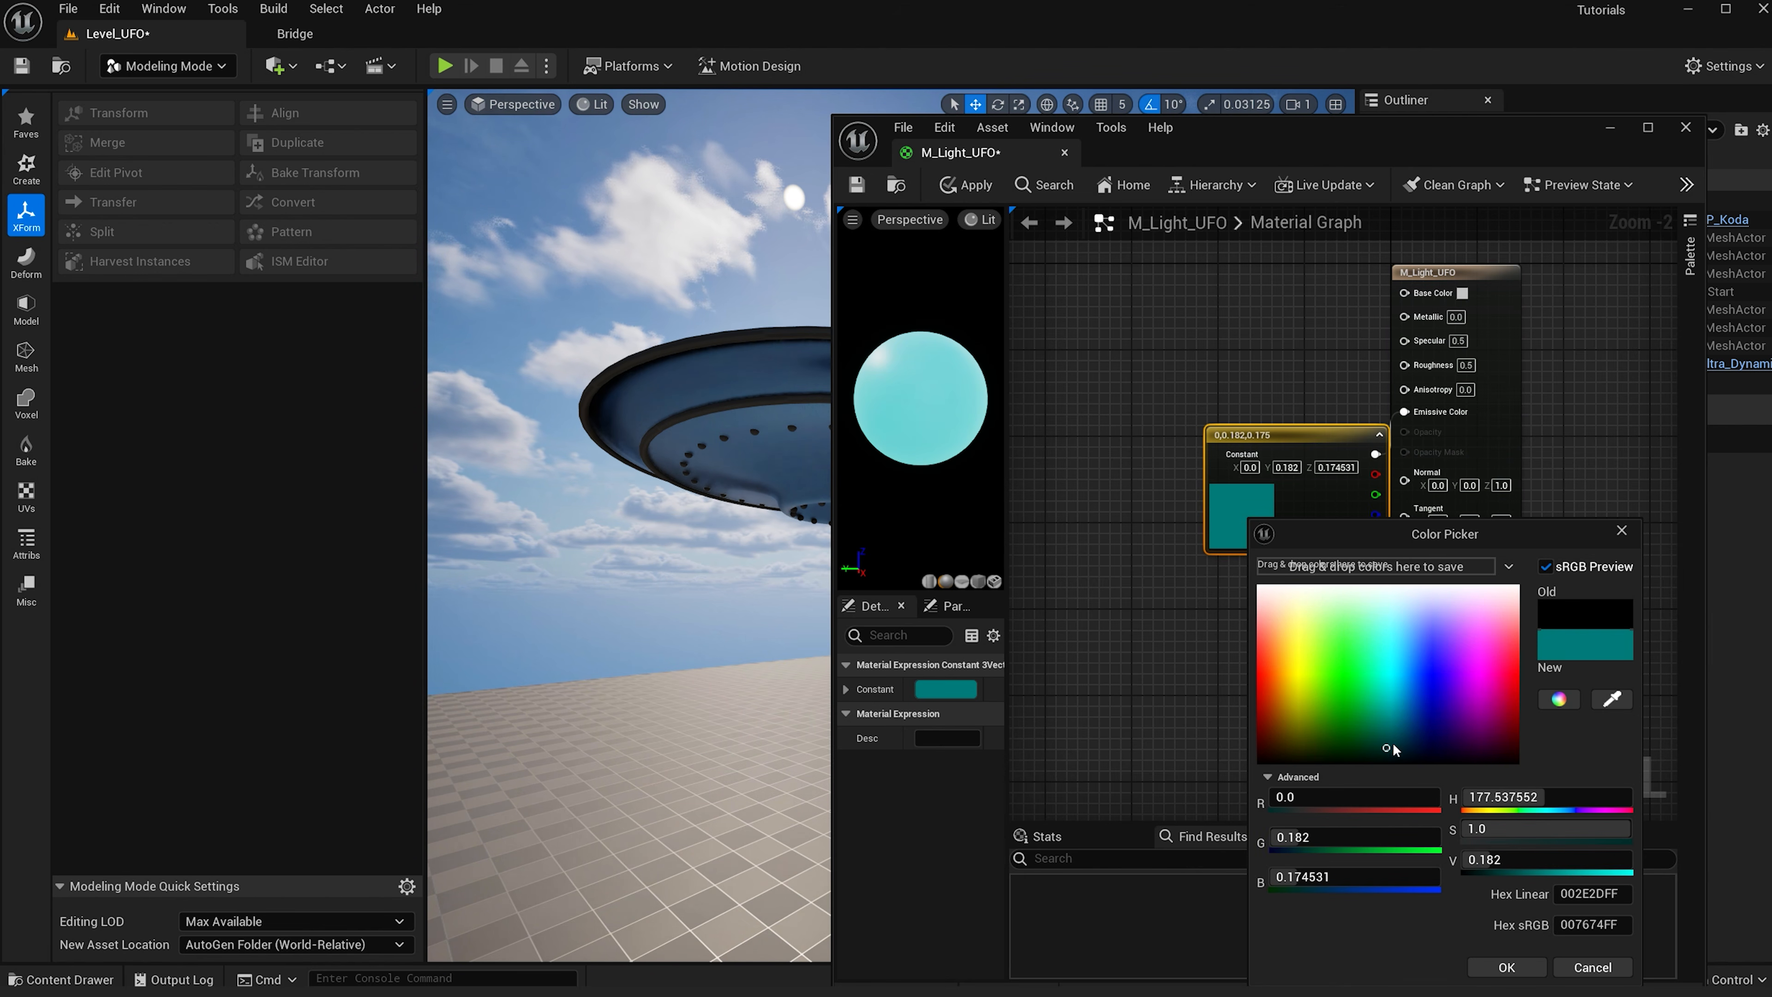
{"action": "left_click_drag", "start_coordinate": [1494, 533], "coordinate": [1437, 386]}
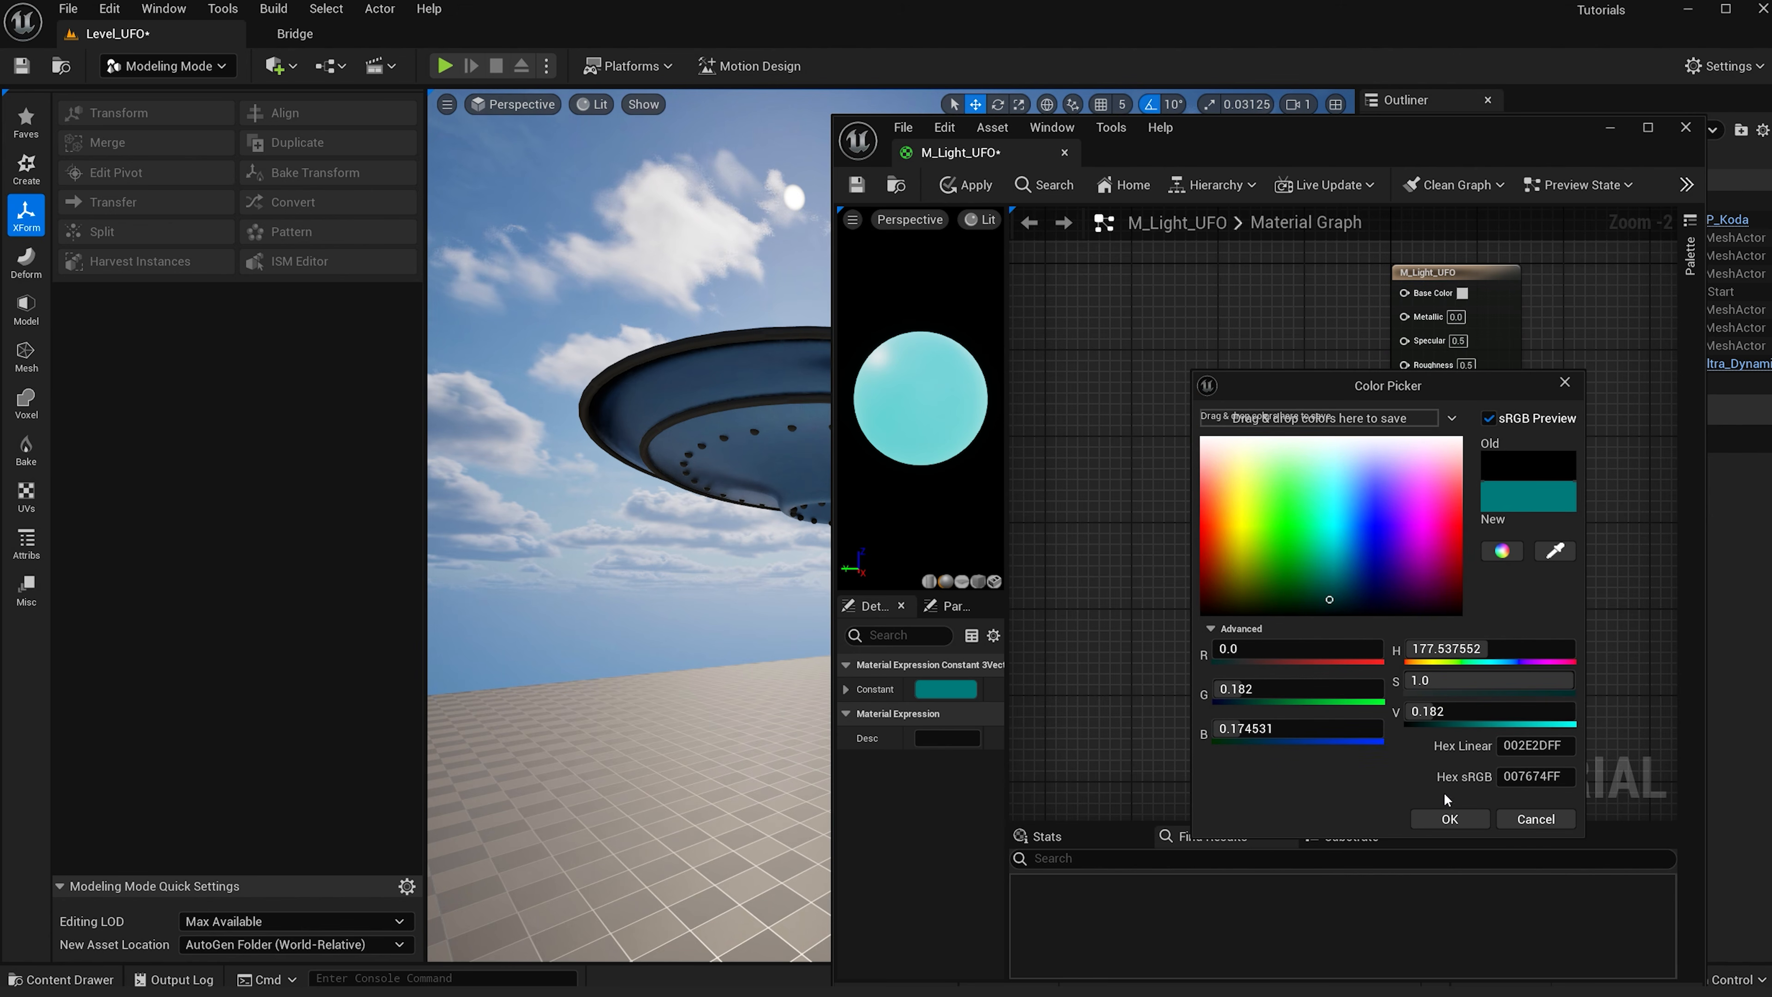
{"action": "left_click", "coordinate": [1450, 819]}
{"action": "left_click", "coordinate": [967, 185]}
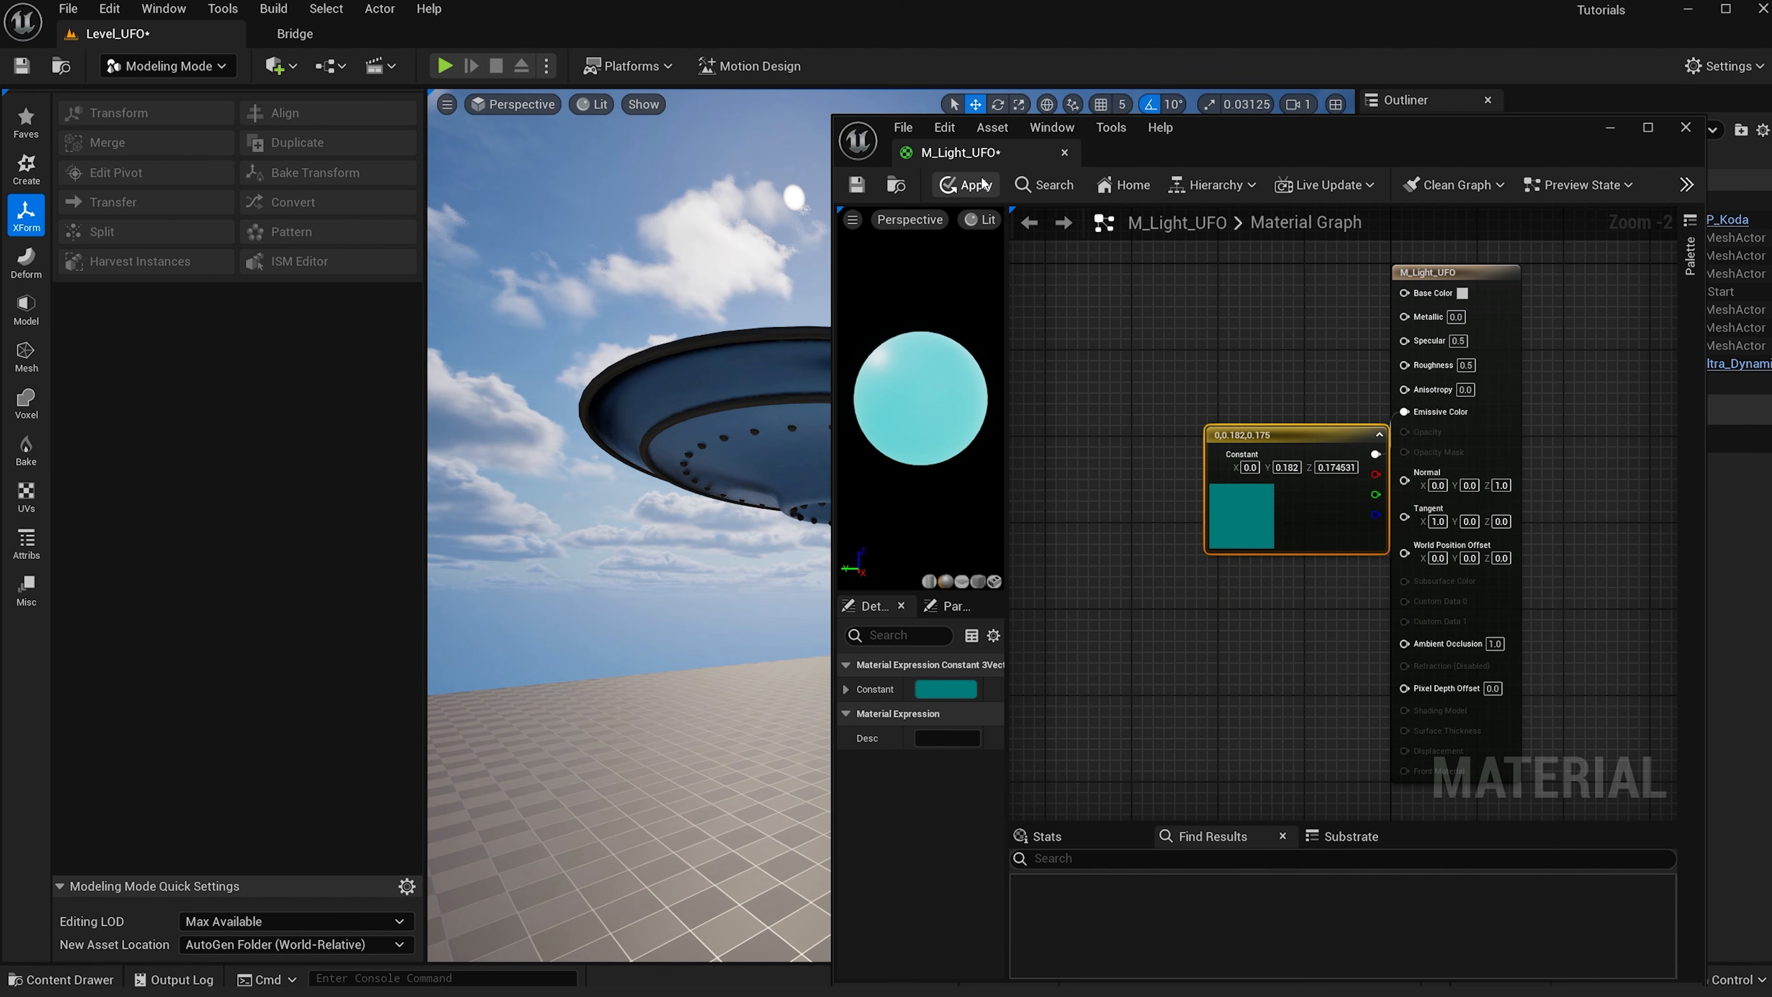
{"action": "left_click", "coordinate": [1609, 128]}
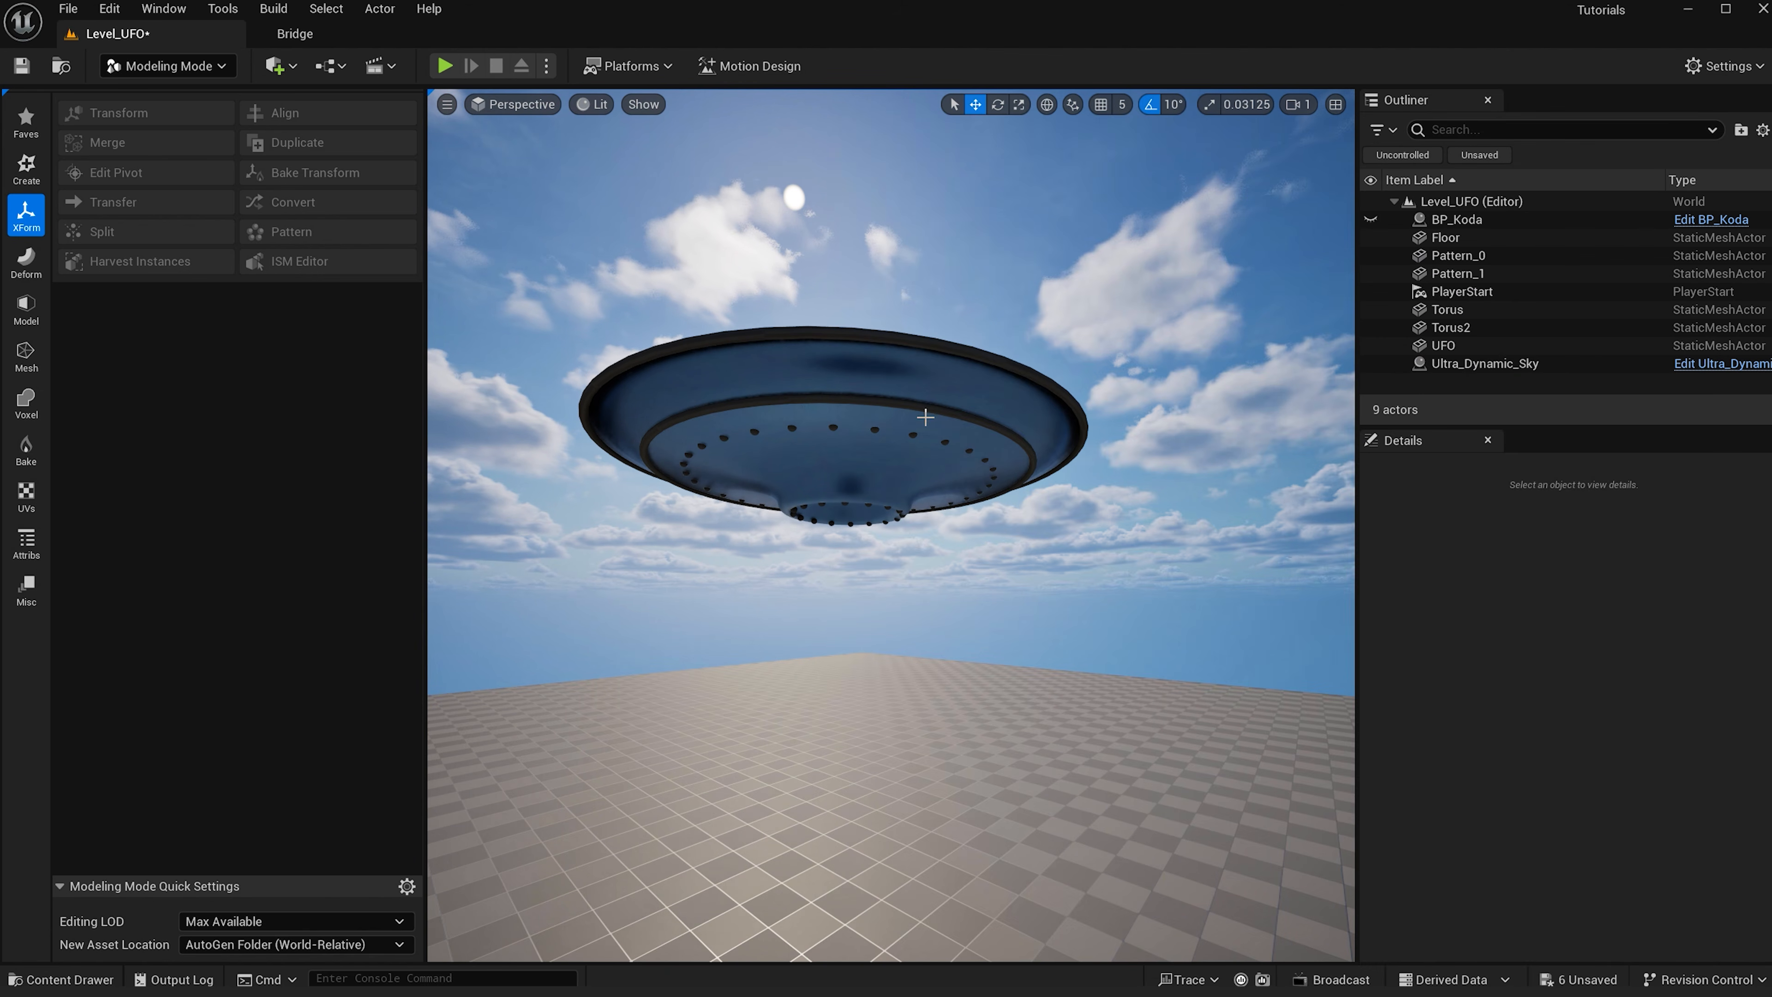
- Apply the M_Light_UFO material to both sphere patterns and both torus rings
{"action": "left_click", "coordinate": [1493, 256]}
{"action": "left_click", "coordinate": [1492, 272], "text": "shift"}
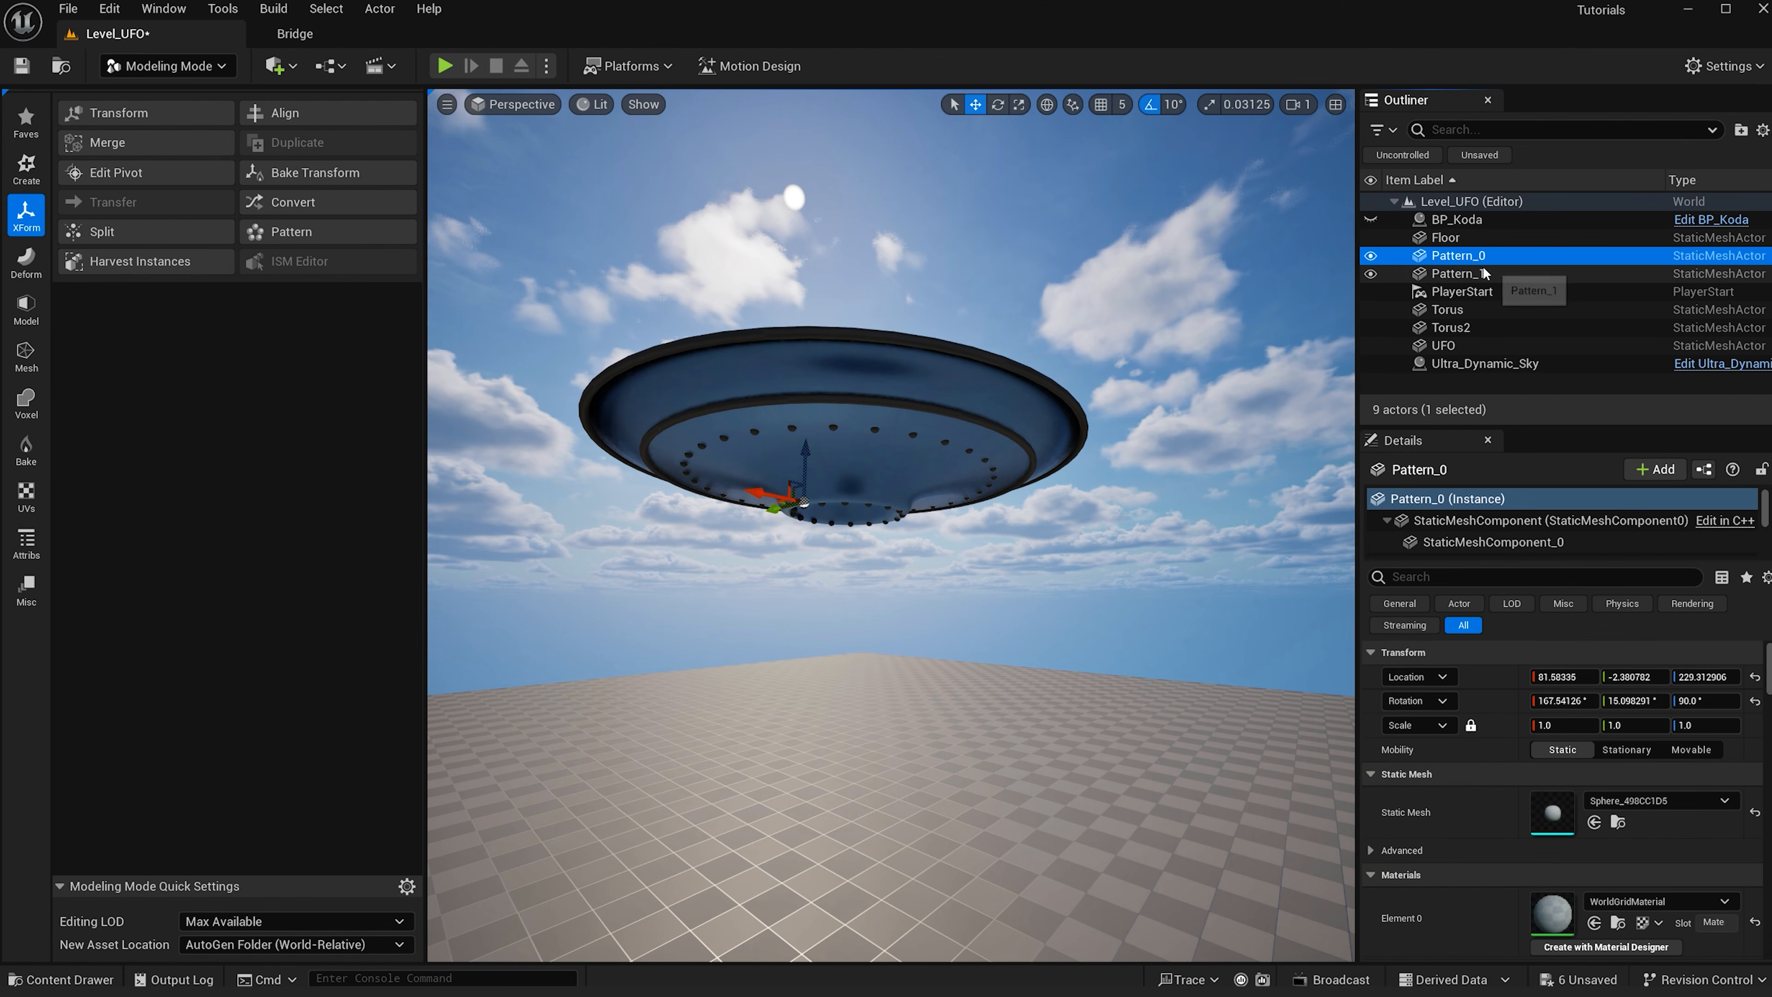
{"action": "left_click", "coordinate": [1448, 309], "text": "ctrl"}
{"action": "left_click", "coordinate": [1452, 327], "text": "ctrl"}
{"action": "left_click", "coordinate": [1595, 839]}
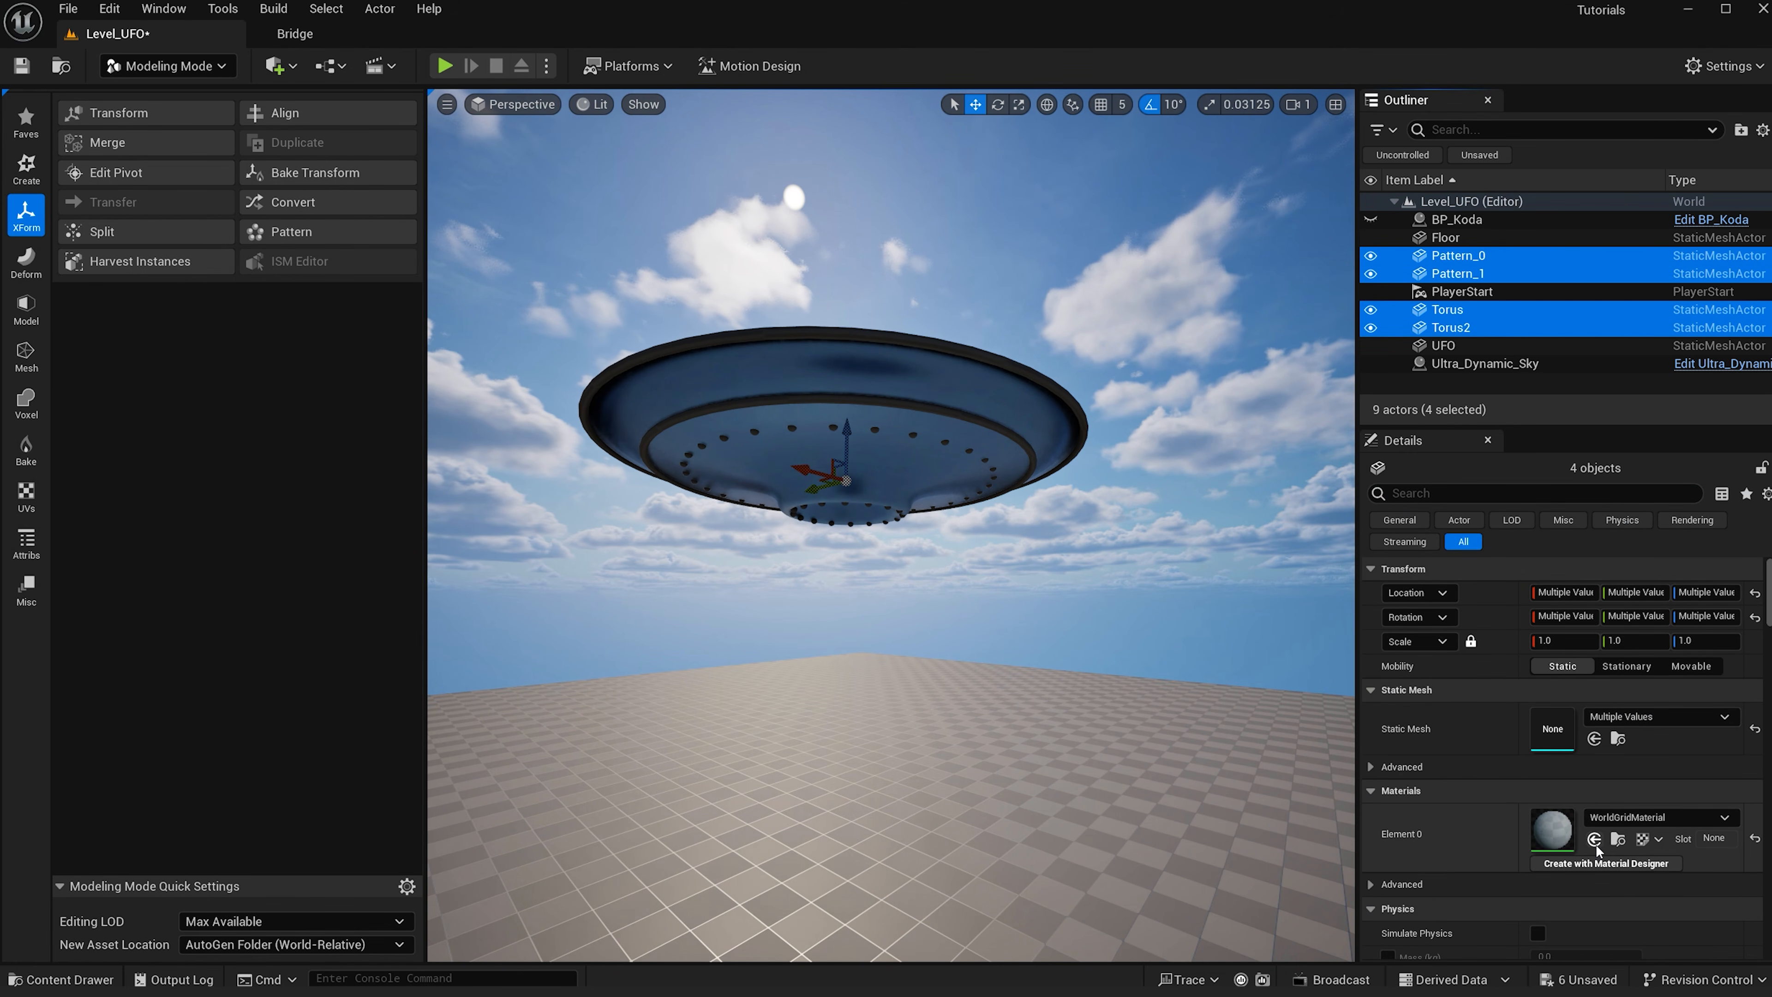
- Apply M_Light_UFO from the content drawer directly onto the sphere pattern under the saucer
{"action": "scroll", "coordinate": [854, 573], "scroll_direction": "up", "scroll_amount": 4}
{"action": "left_click_drag", "start_coordinate": [867, 610], "coordinate": [865, 544], "text": "alt"}
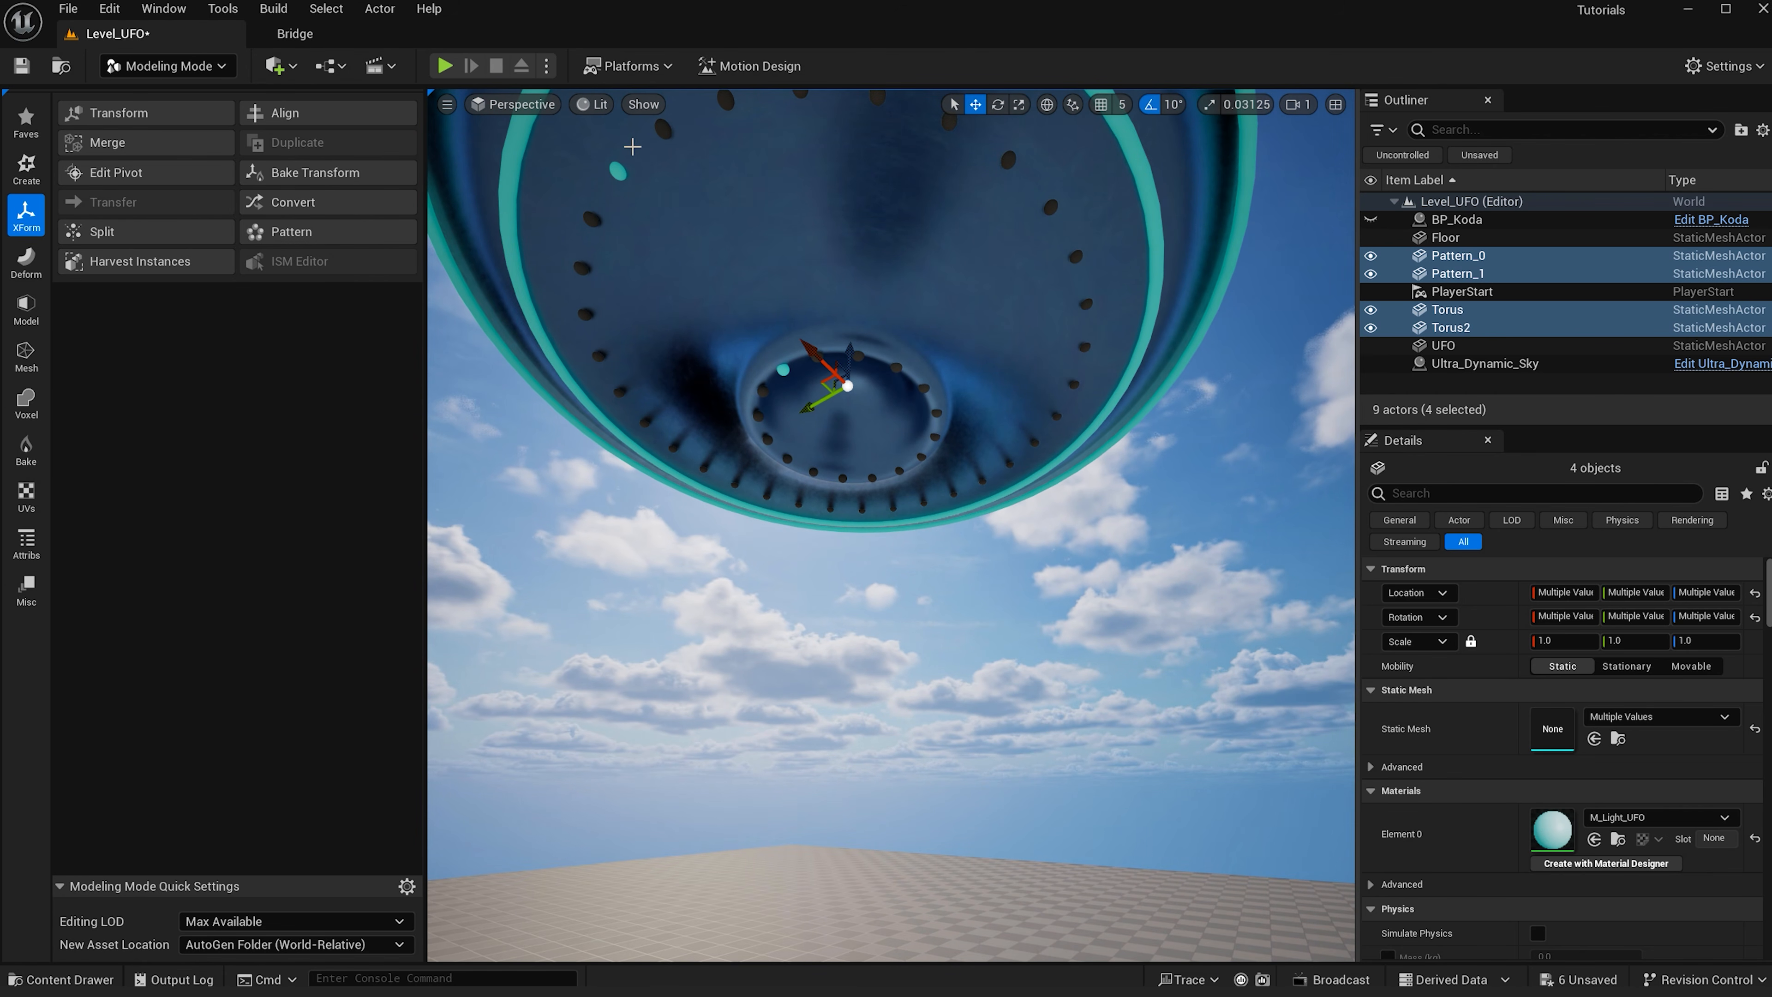
{"action": "key", "text": "ctrl+space"}
{"action": "left_click_drag", "start_coordinate": [446, 698], "coordinate": [597, 223]}
{"action": "key", "text": "ctrl+space"}
{"action": "left_click_drag", "start_coordinate": [463, 691], "coordinate": [872, 355]}
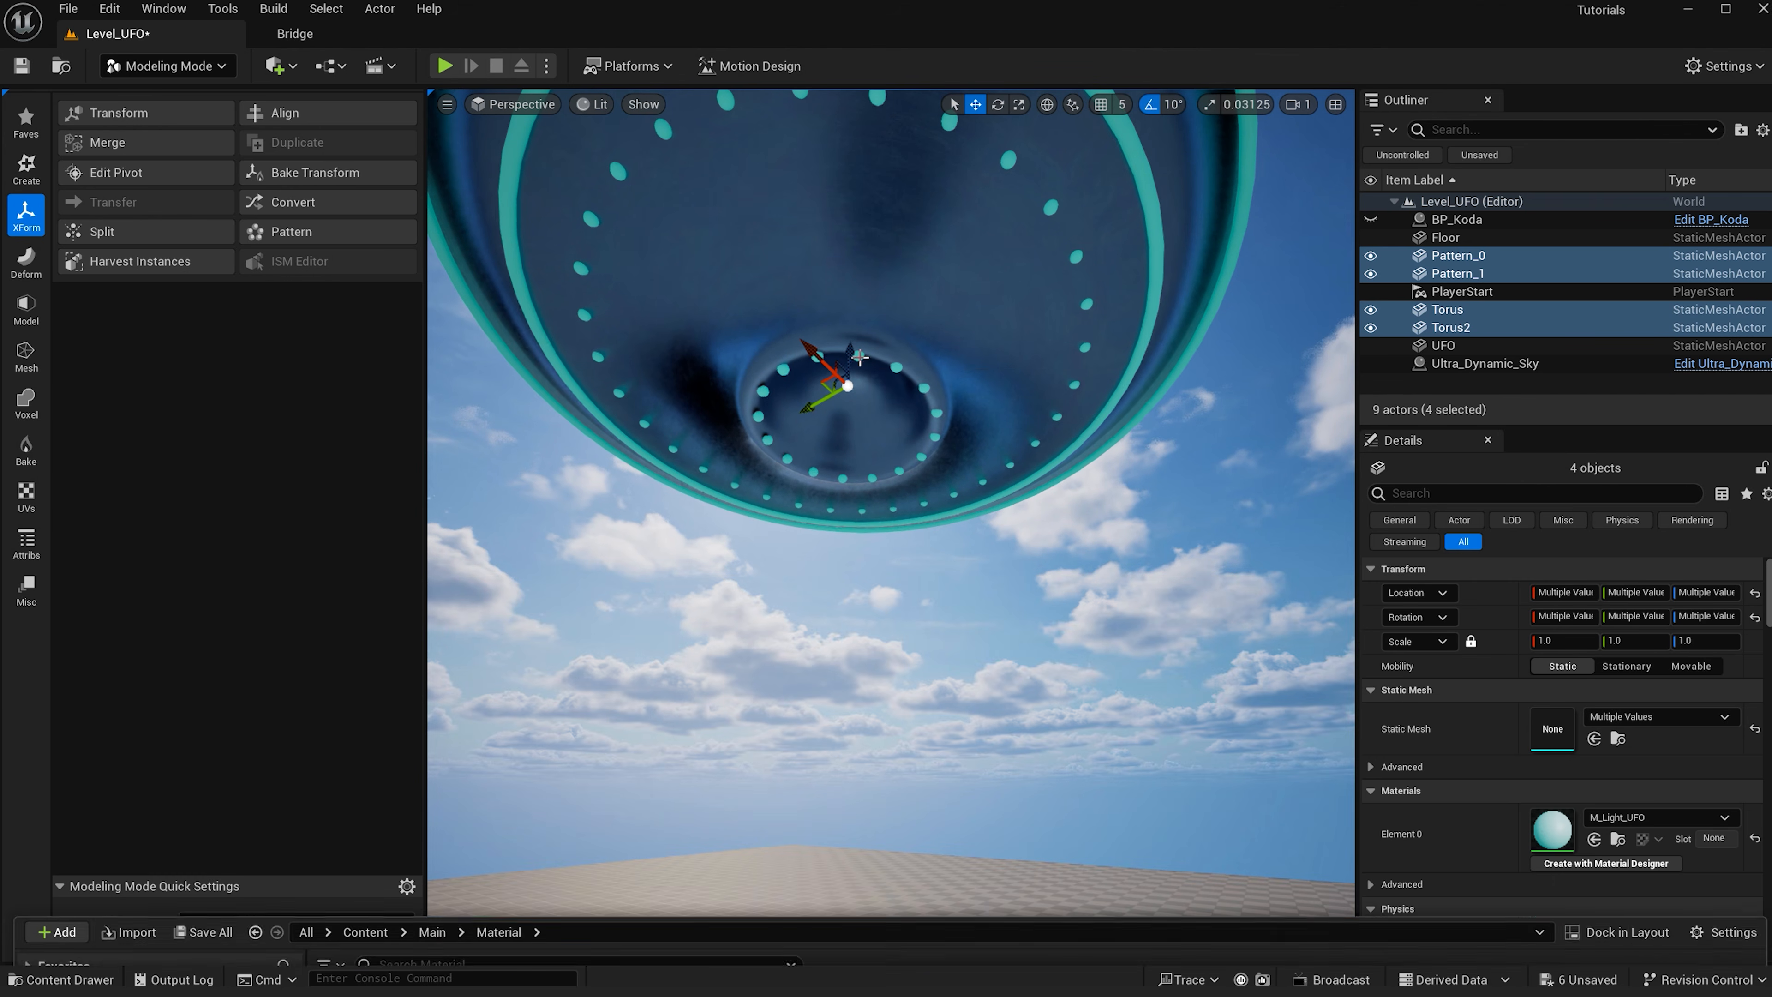
- Merge Pattern_0, Pattern_1, Torus and Torus2 into a new object named UFO_Lights
{"action": "left_click", "coordinate": [1476, 273]}
{"action": "left_click", "coordinate": [1476, 256], "text": "ctrl"}
{"action": "scroll", "coordinate": [1111, 455], "scroll_direction": "down", "scroll_amount": 3}
{"action": "left_click", "coordinate": [1457, 311], "text": "ctrl"}
{"action": "left_click", "coordinate": [1459, 327], "text": "ctrl"}
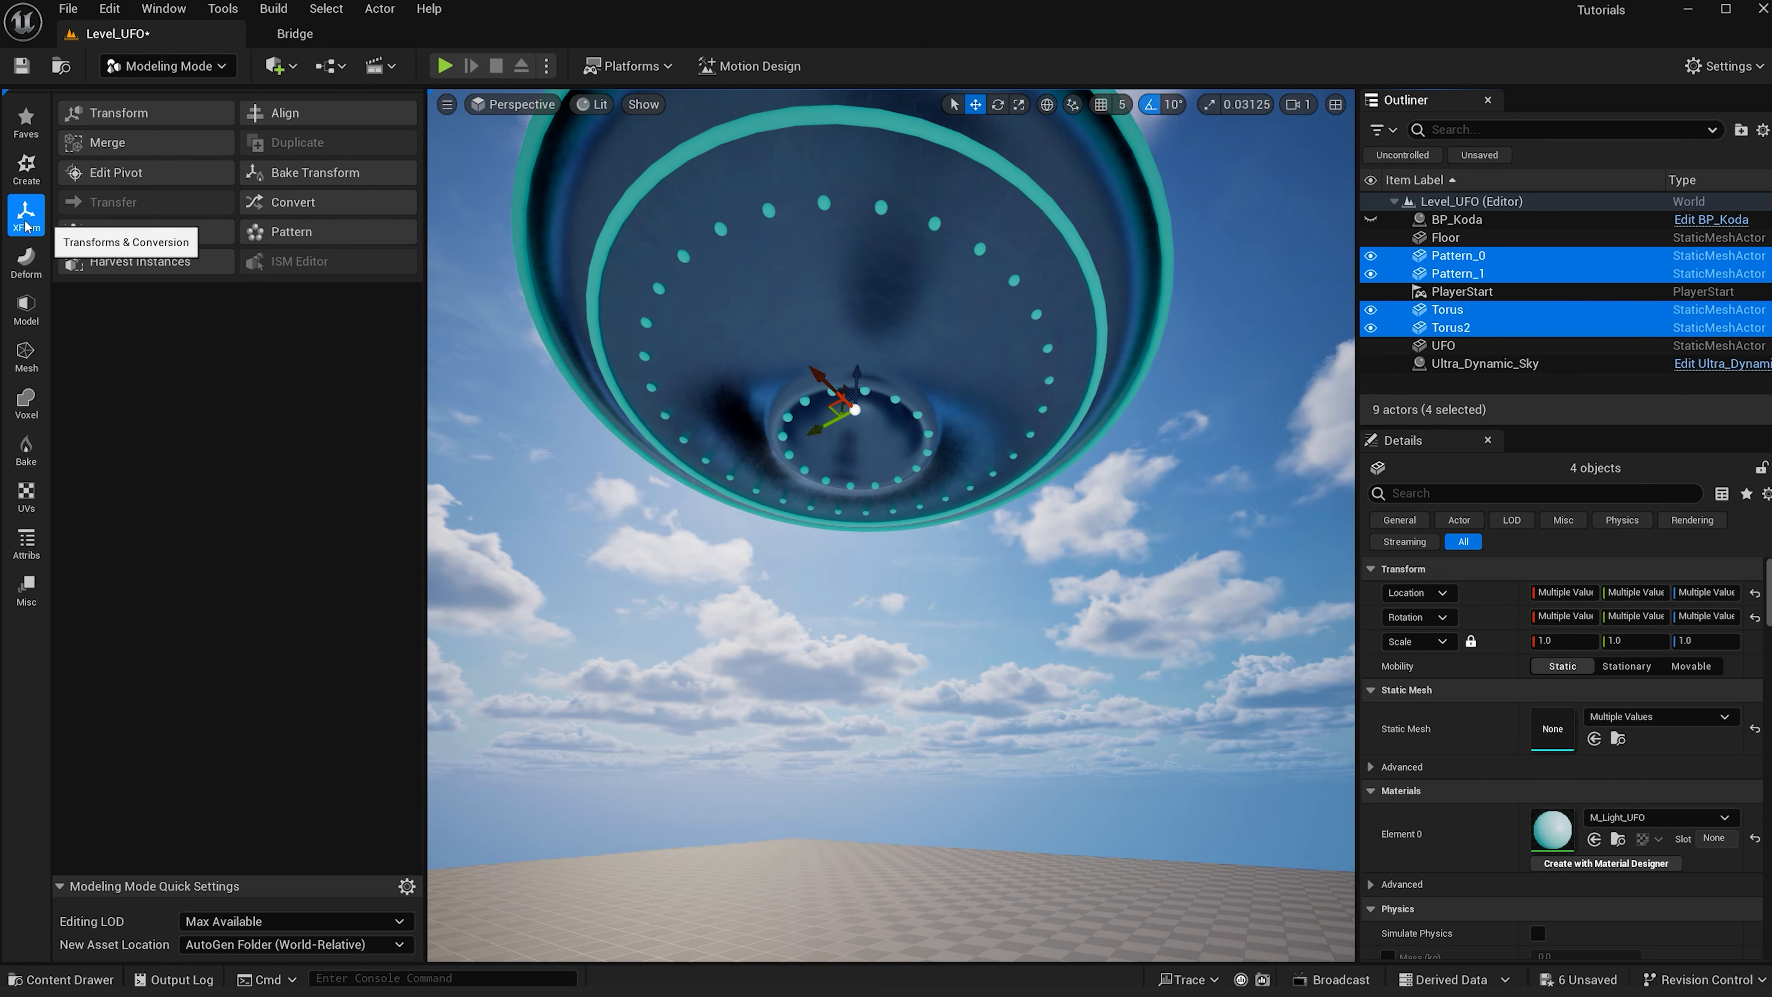
{"action": "left_click", "coordinate": [119, 150]}
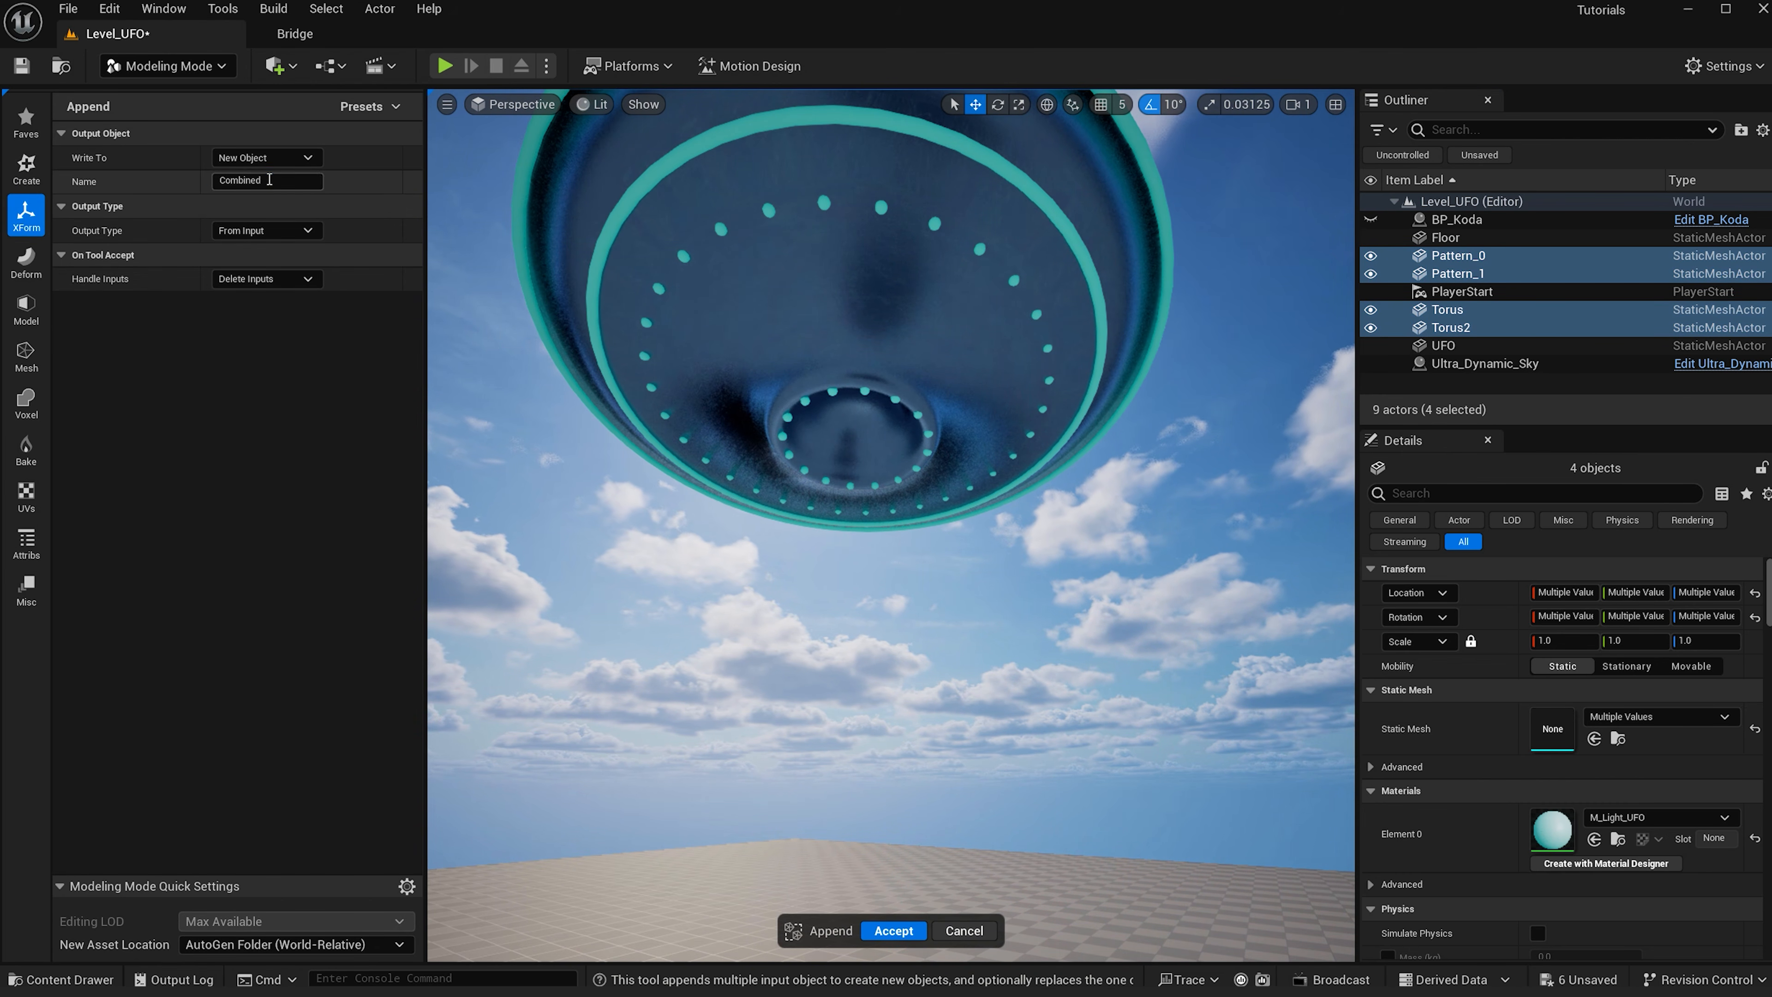
{"action": "left_click", "coordinate": [269, 179]}
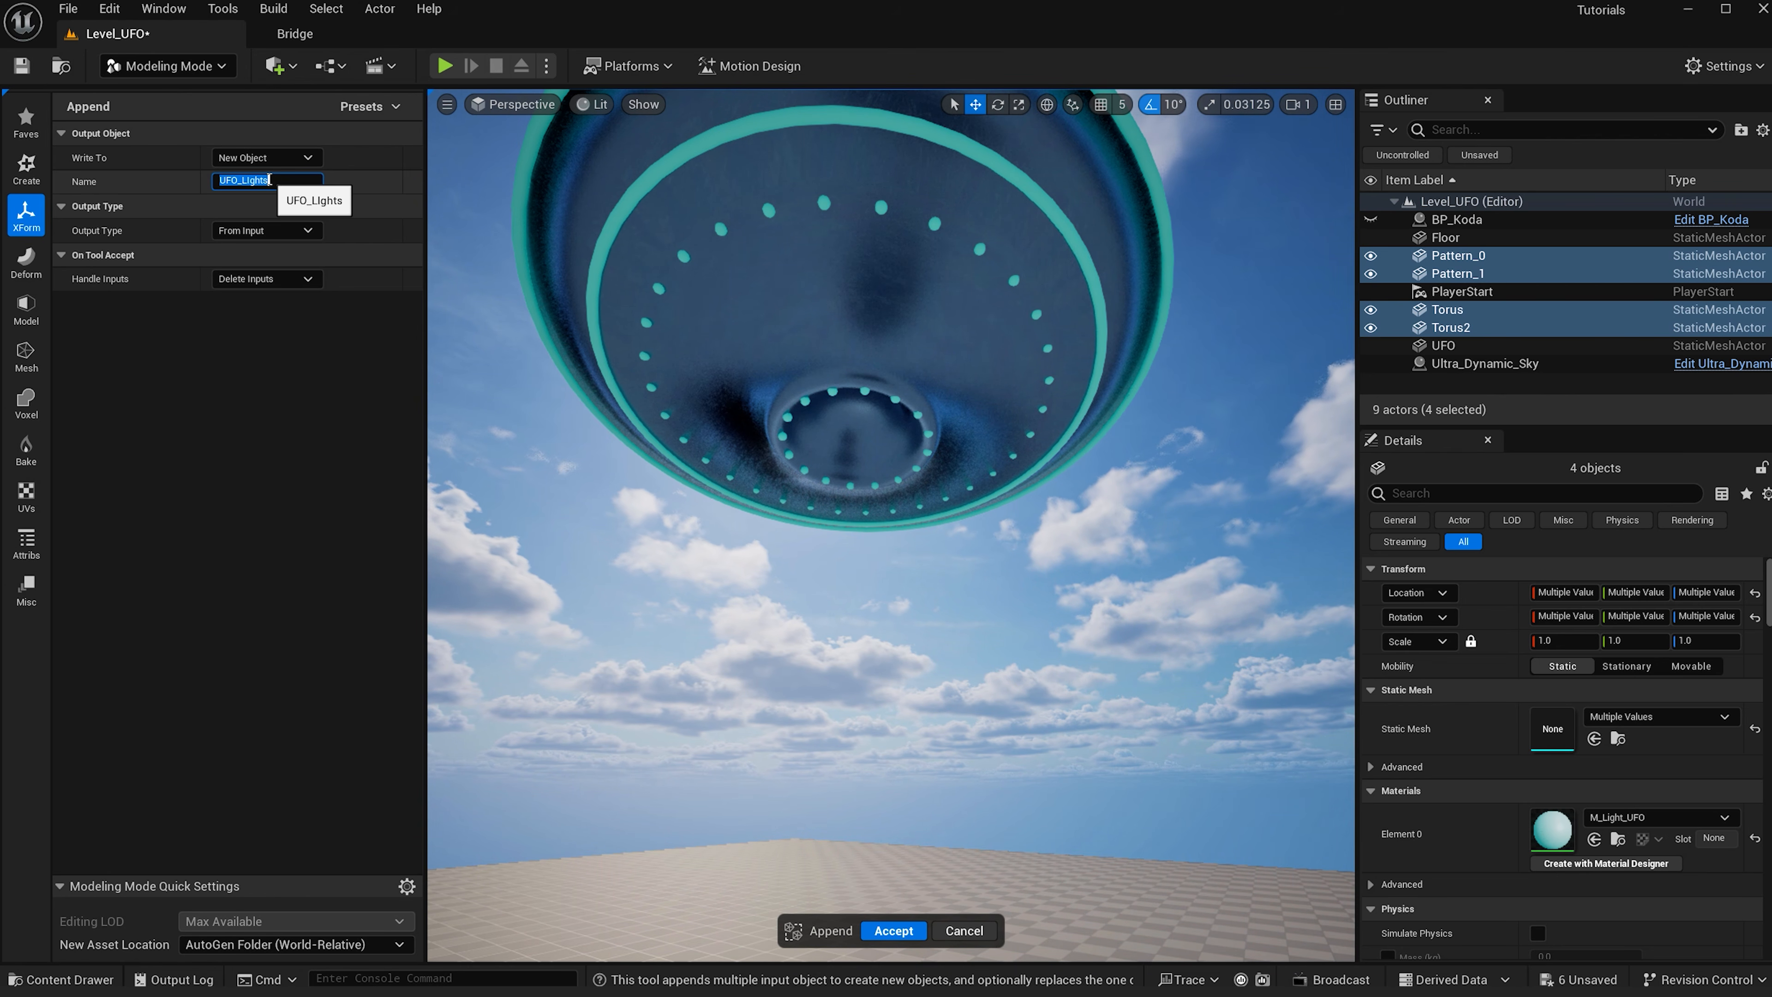
{"action": "key", "text": "Return"}
{"action": "left_click", "coordinate": [894, 931]}
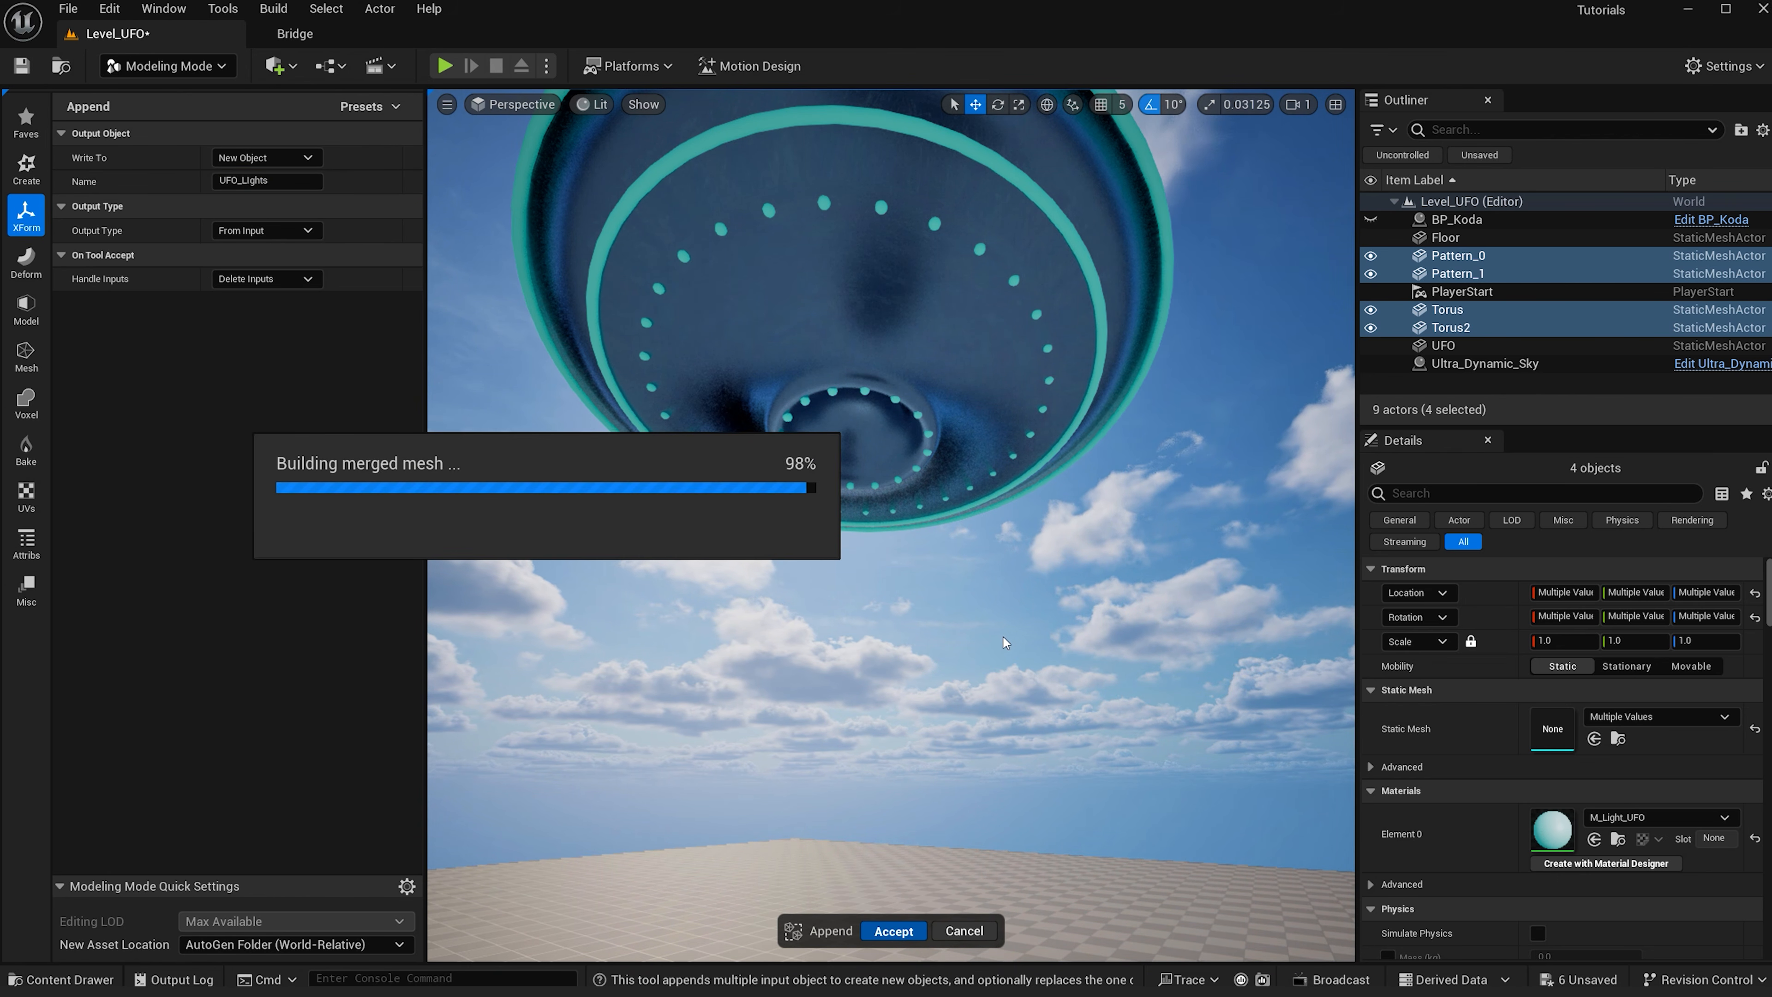
- Move UFO and UFO_Lights into a new Outliner folder and rename it UFO
{"action": "left_click", "coordinate": [1442, 274], "text": "ctrl"}
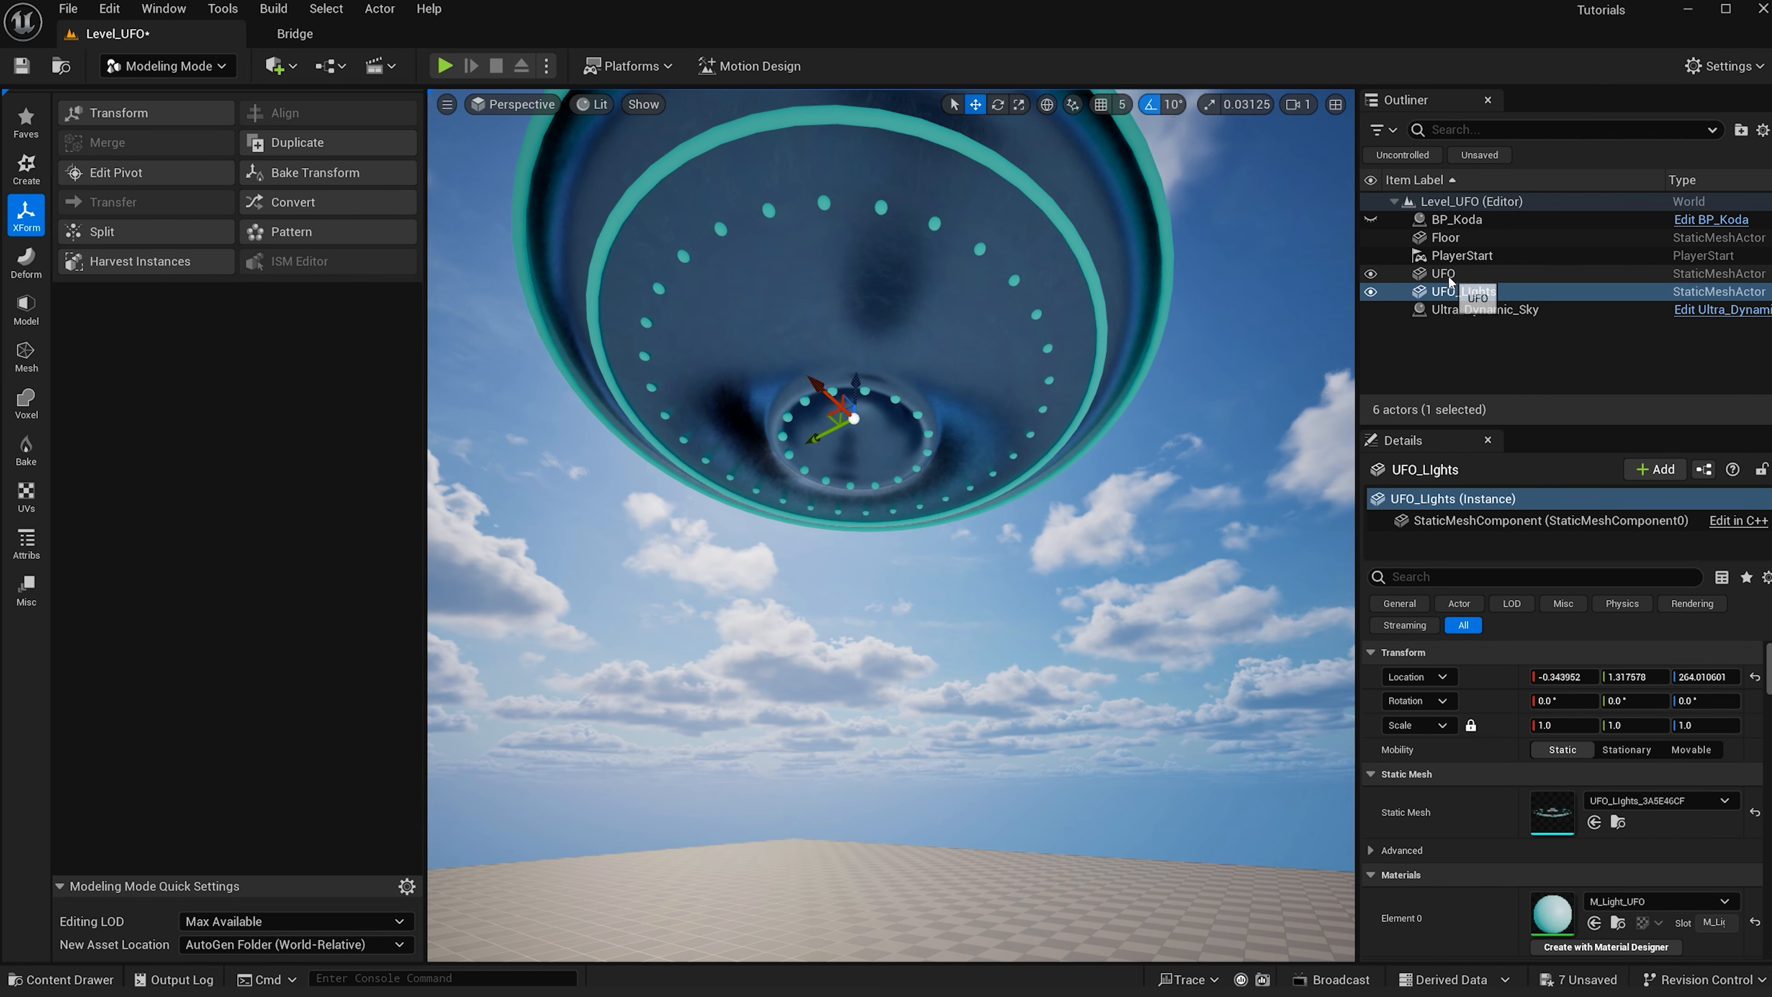
{"action": "right_click", "coordinate": [1464, 276]}
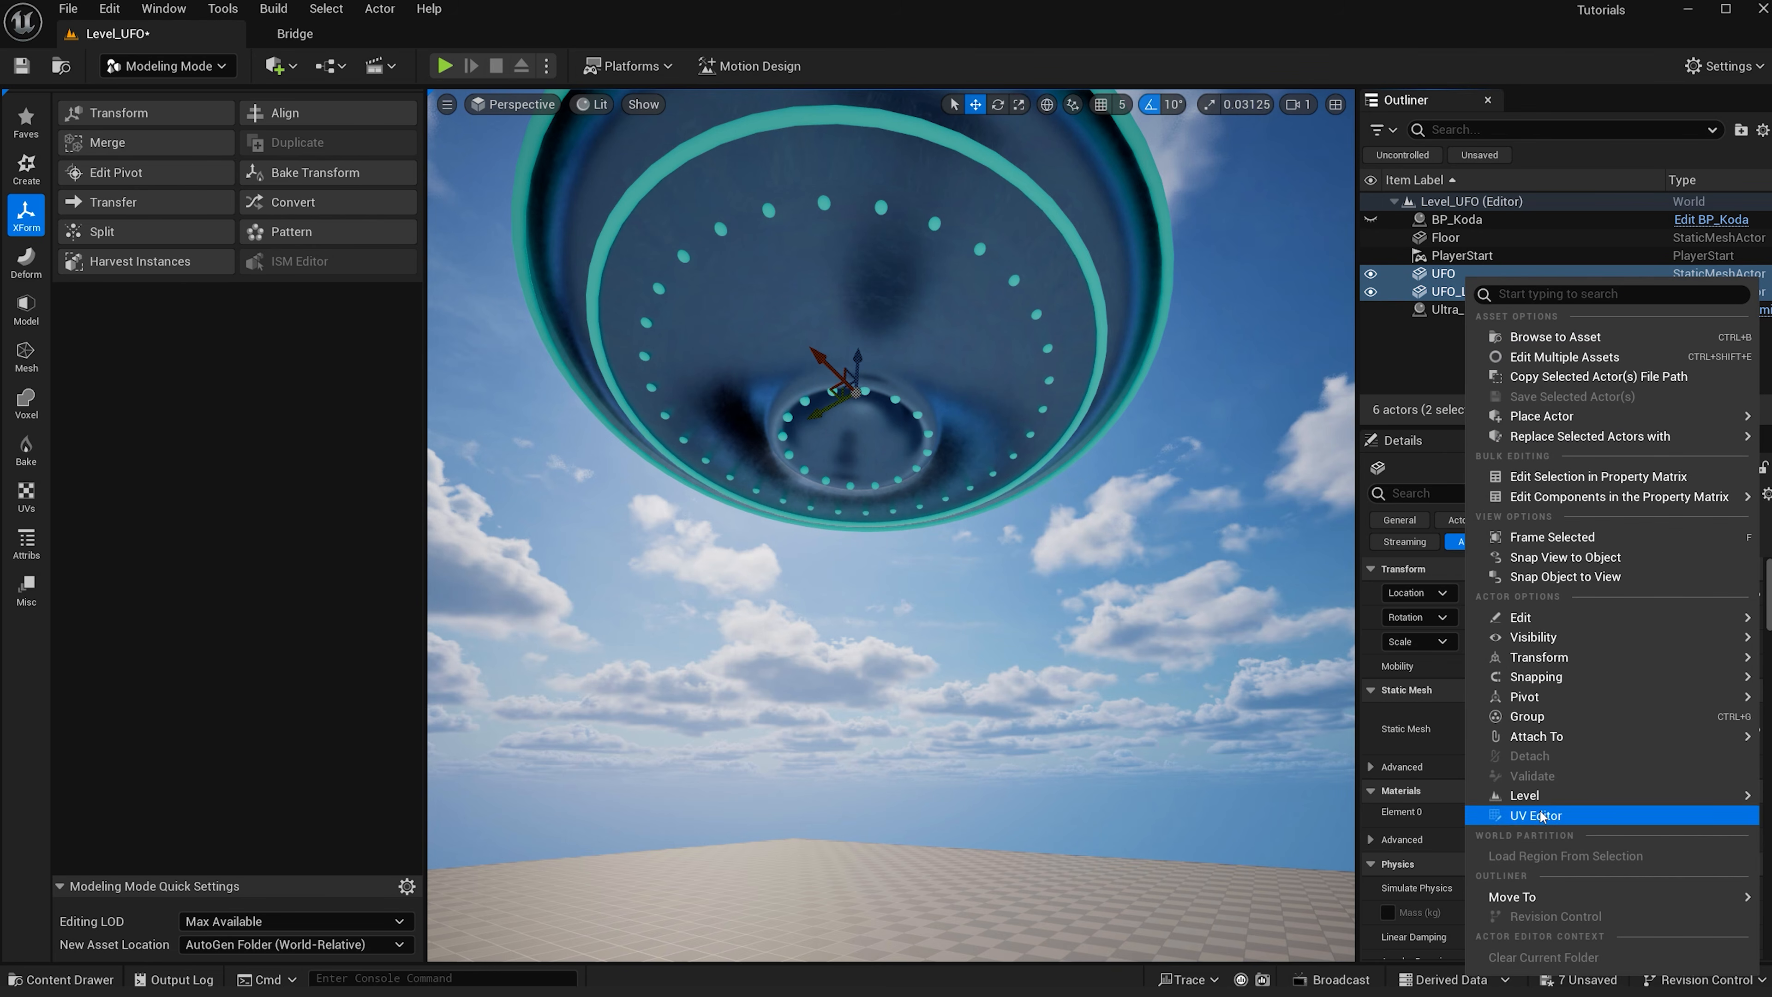
{"action": "mouse_move", "coordinate": [1526, 896]}
{"action": "left_click", "coordinate": [1388, 903]}
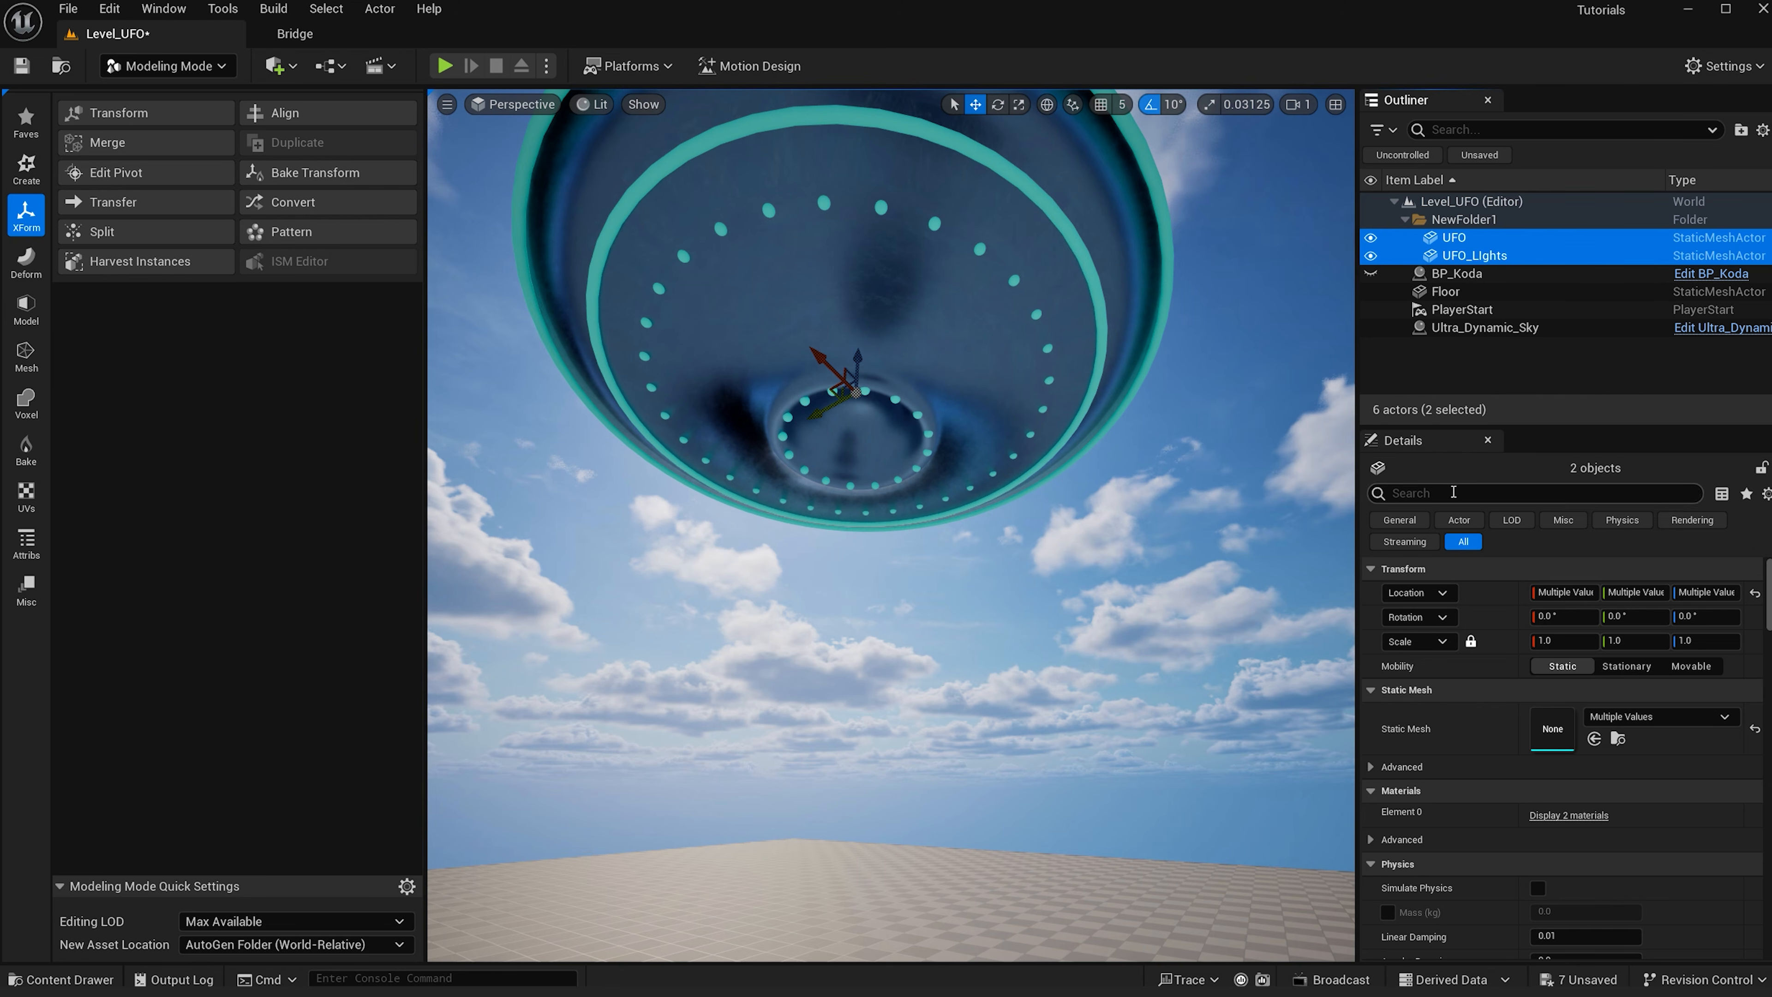
{"action": "double_click", "coordinate": [1461, 220]}
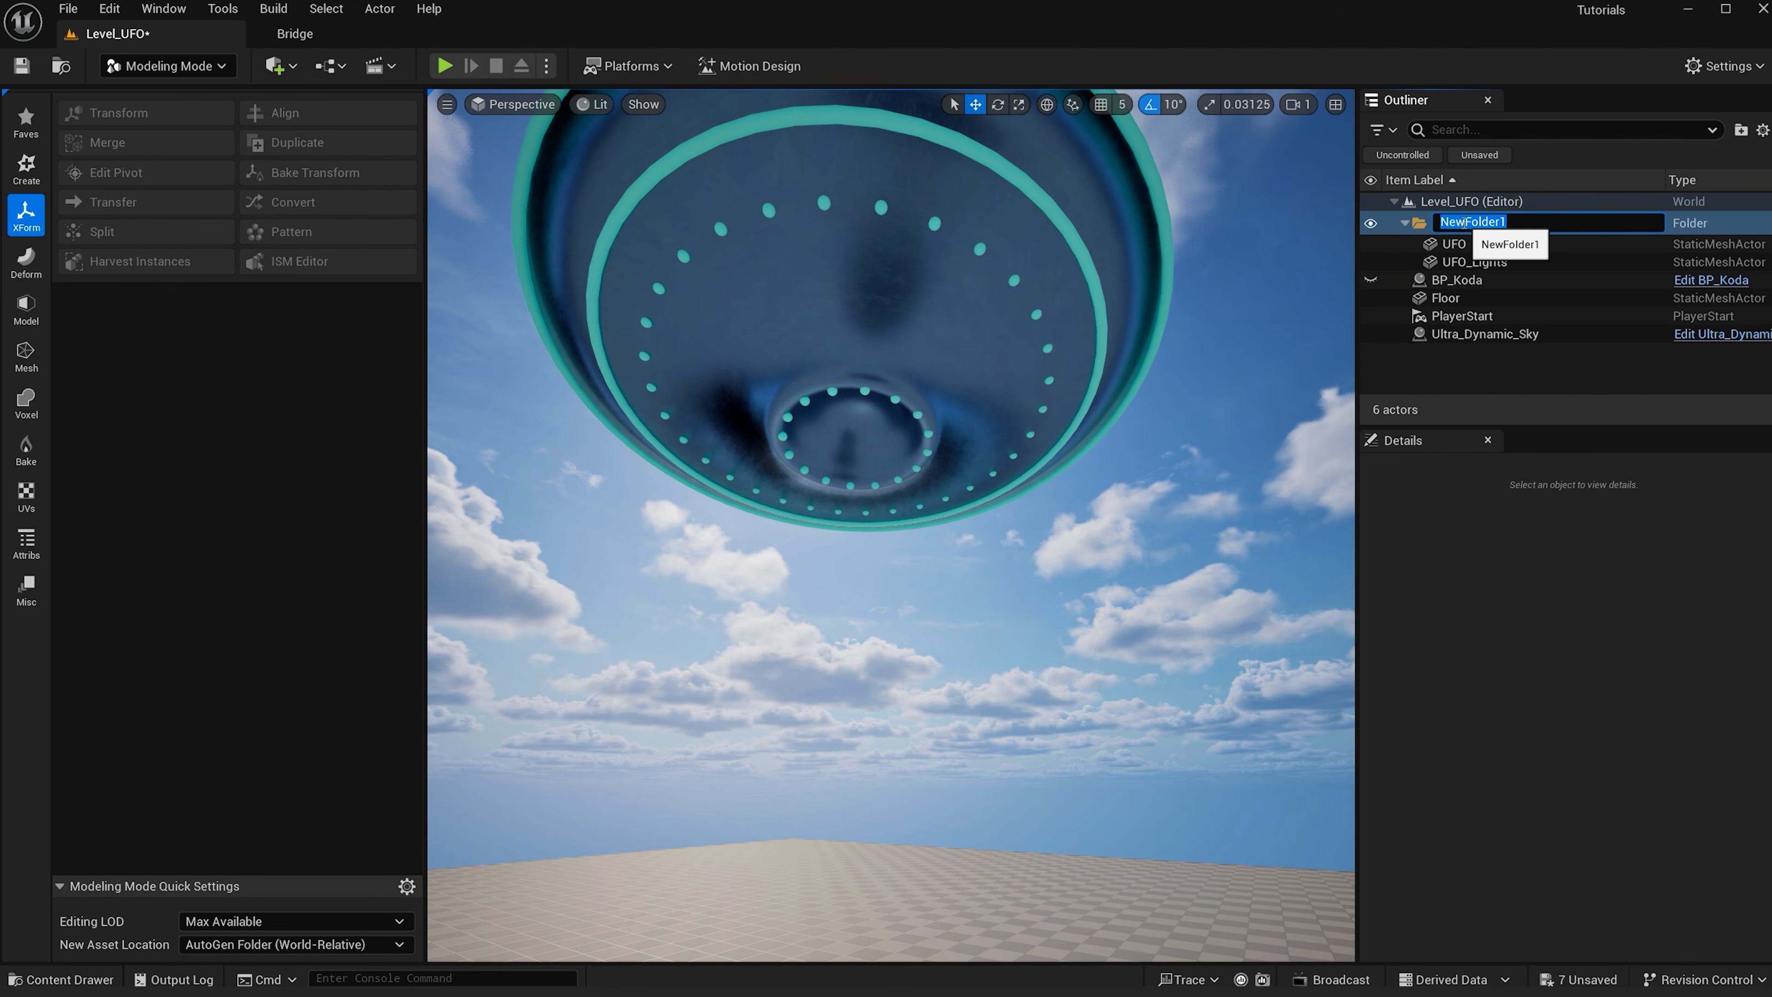
{"action": "left_click", "coordinate": [1371, 224]}
{"action": "left_click", "coordinate": [1371, 223]}
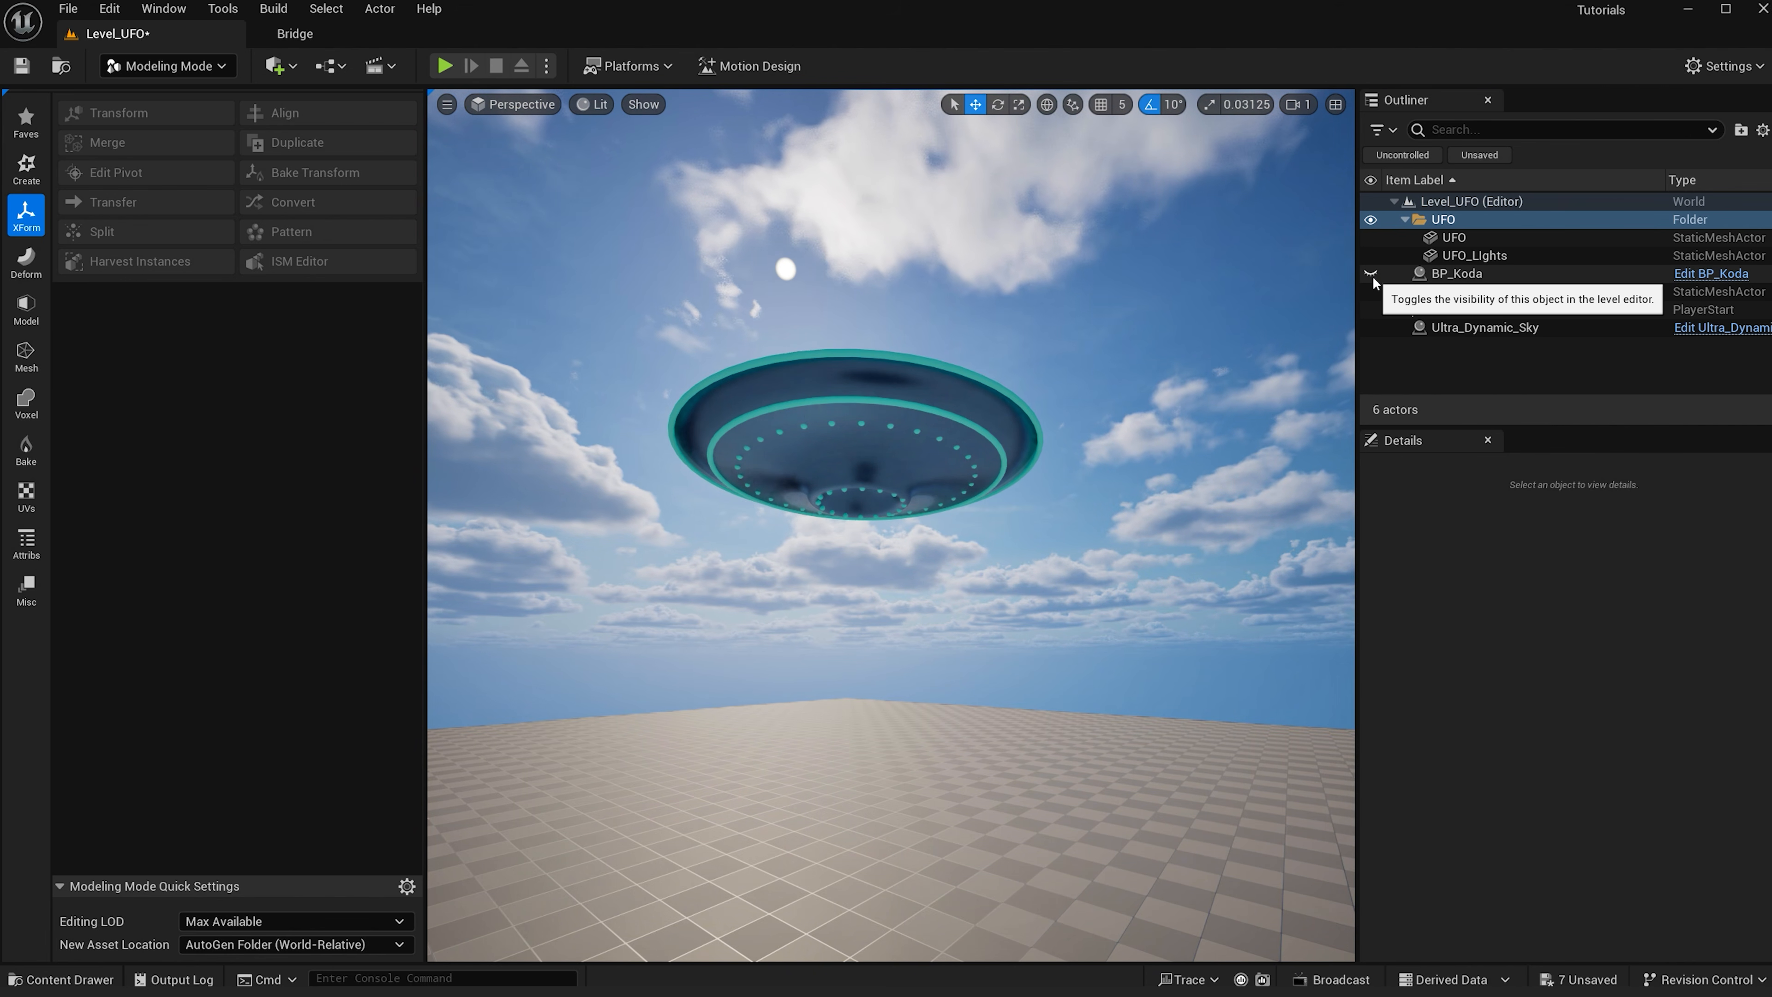
- Unhide the BP_Koda character and delete the Floor actor
{"action": "left_click", "coordinate": [1371, 273]}
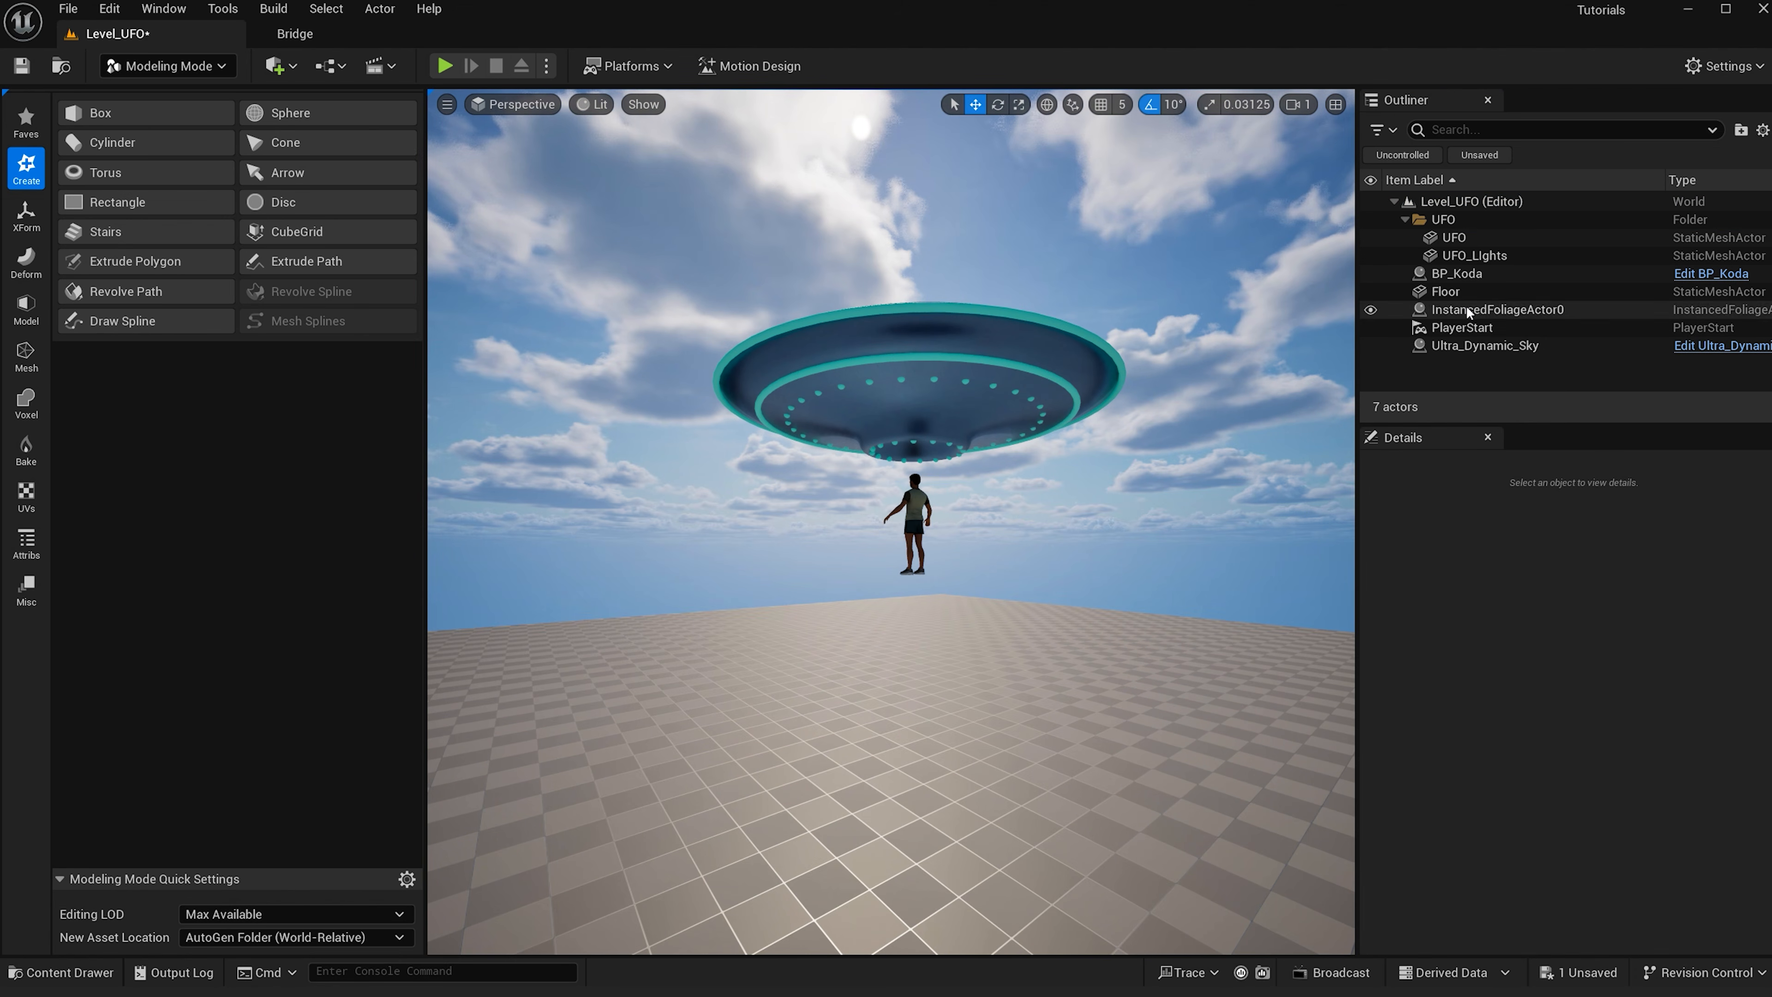
{"action": "left_click", "coordinate": [1458, 292]}
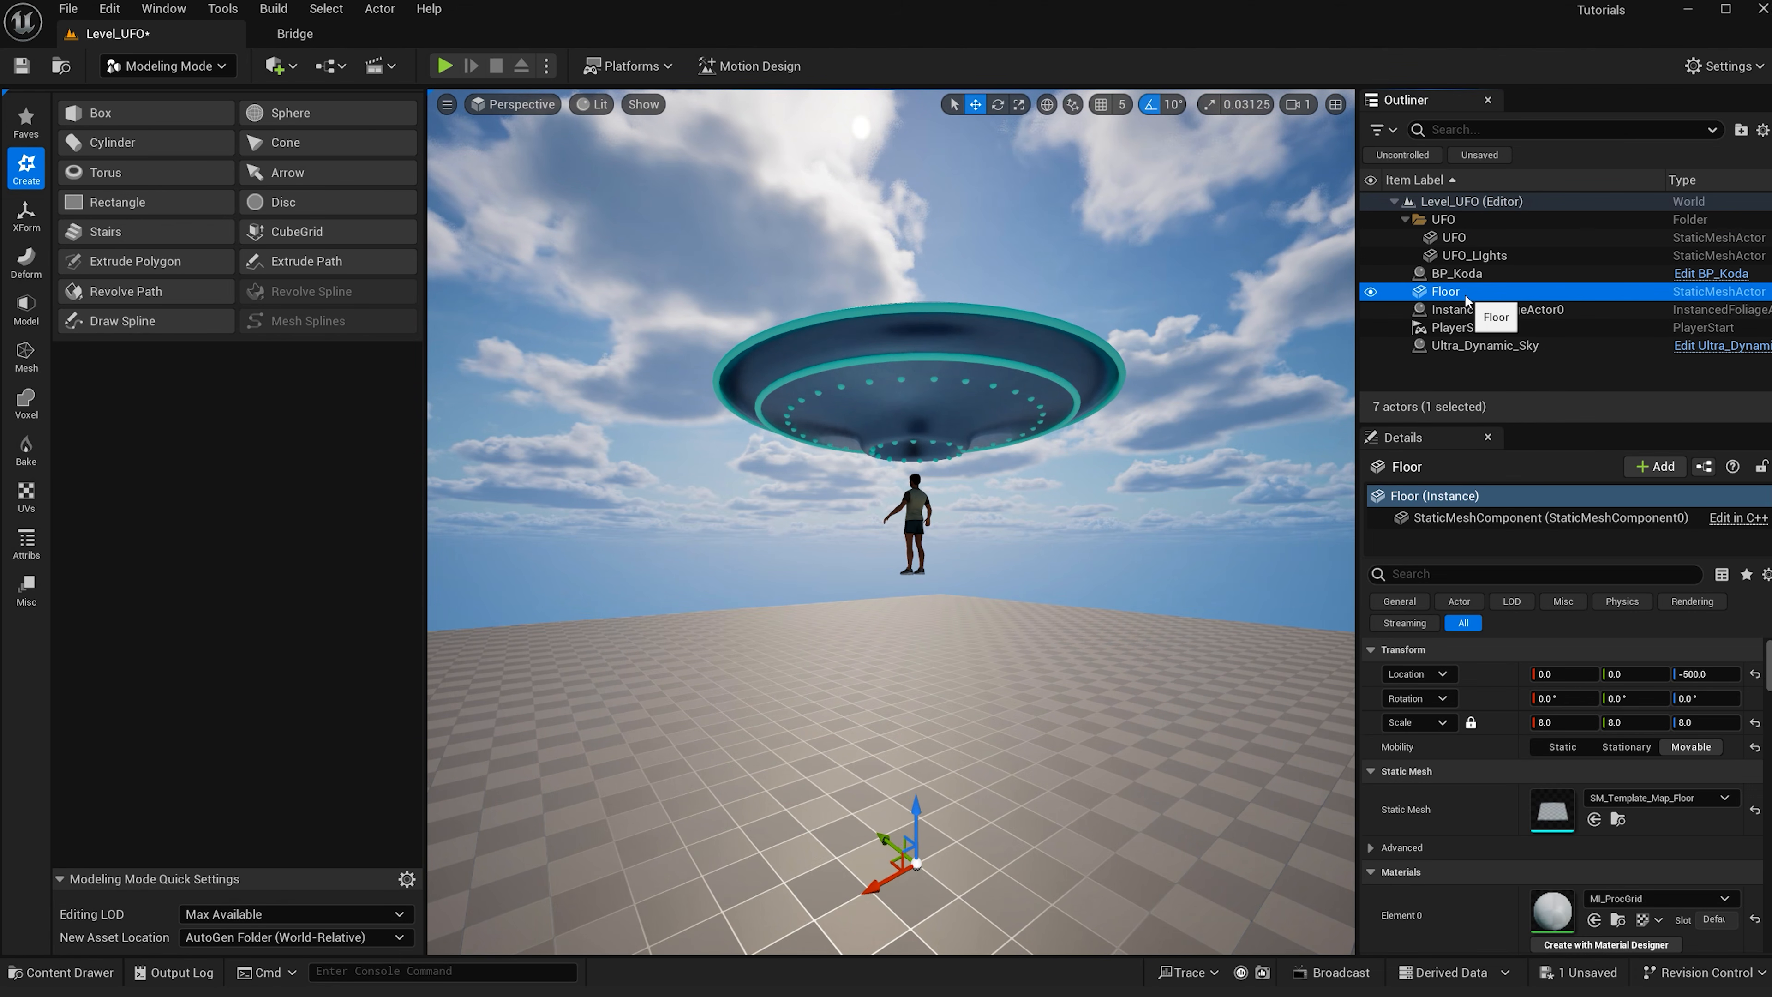
{"action": "key", "text": "Delete"}
- Create a new landscape with the MI_Forest_Floor material at location Z 0
{"action": "left_click", "coordinate": [179, 70]}
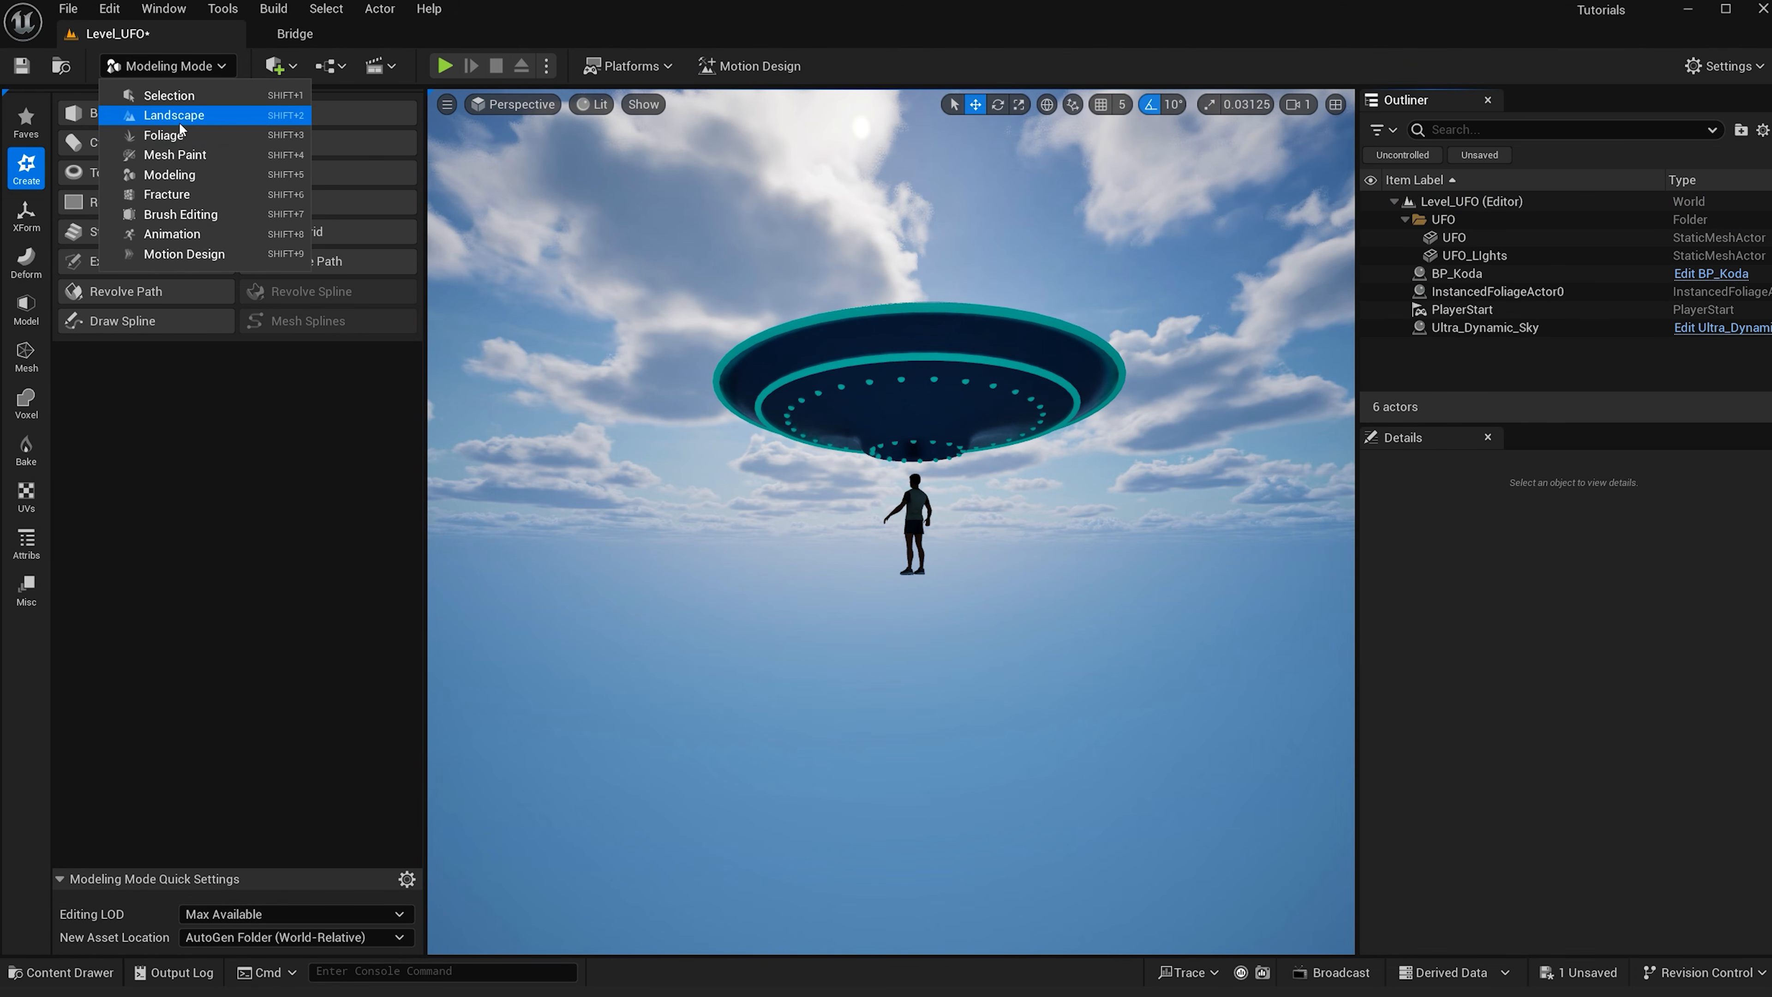
{"action": "left_click", "coordinate": [182, 124]}
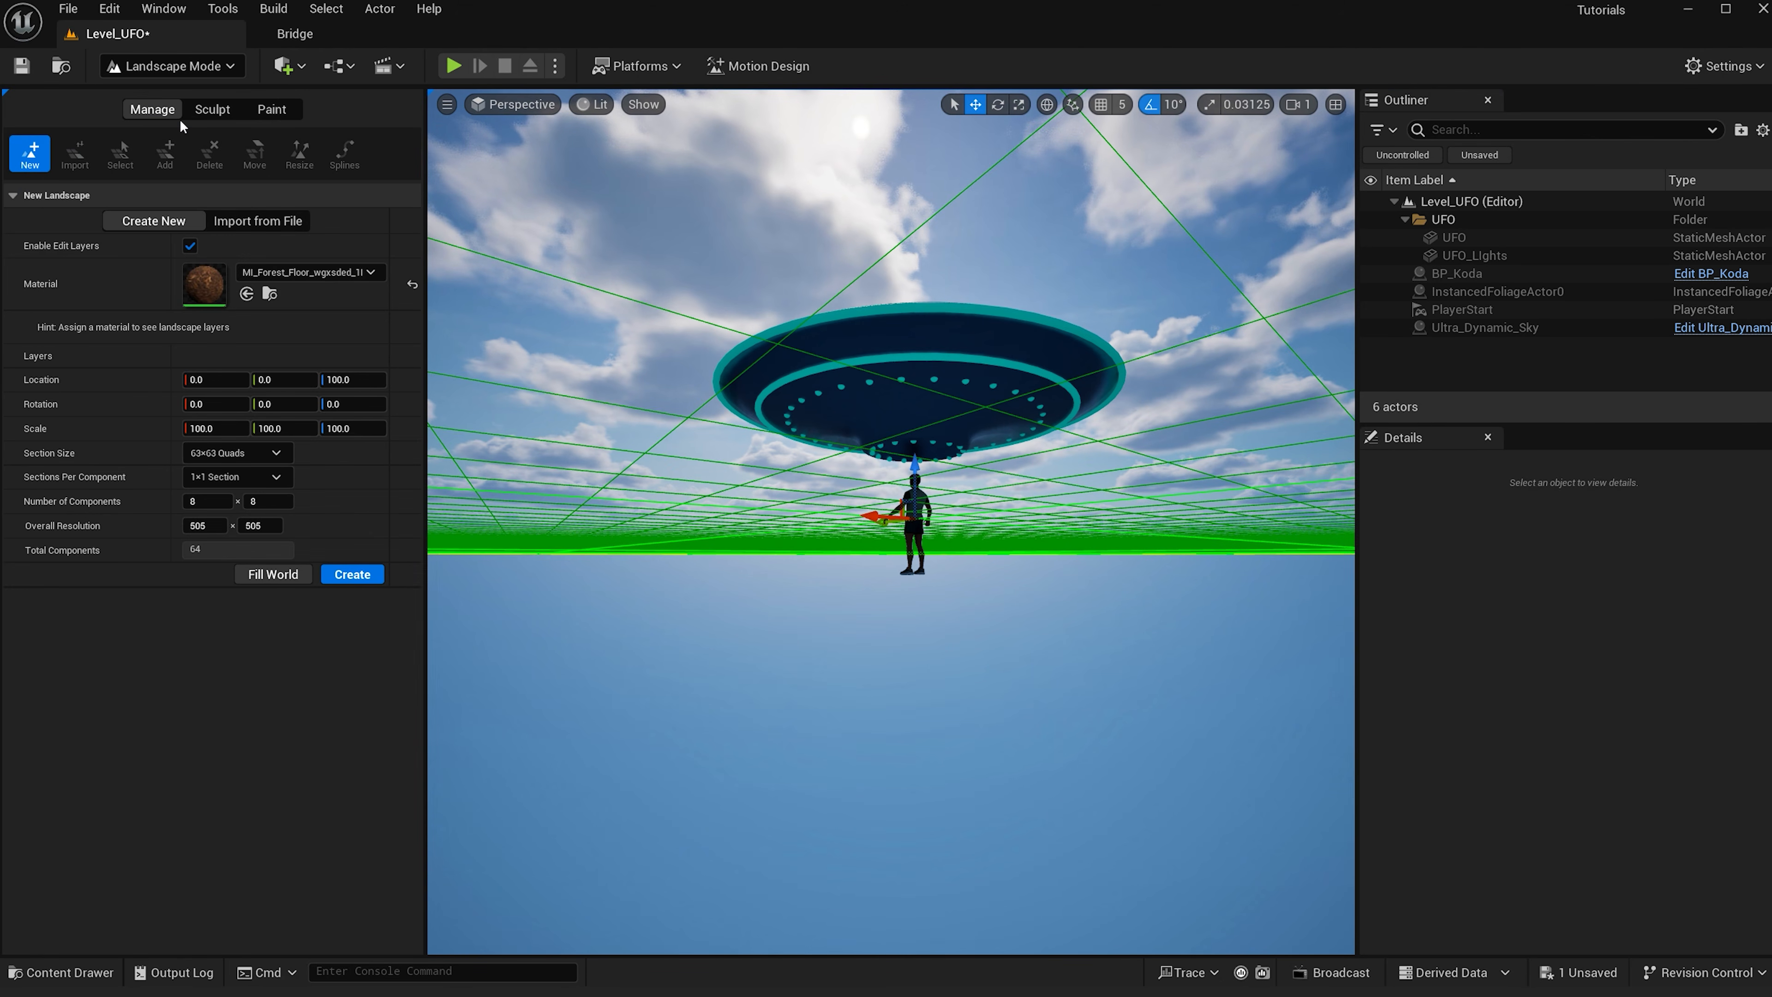
{"action": "double_click", "coordinate": [199, 287]}
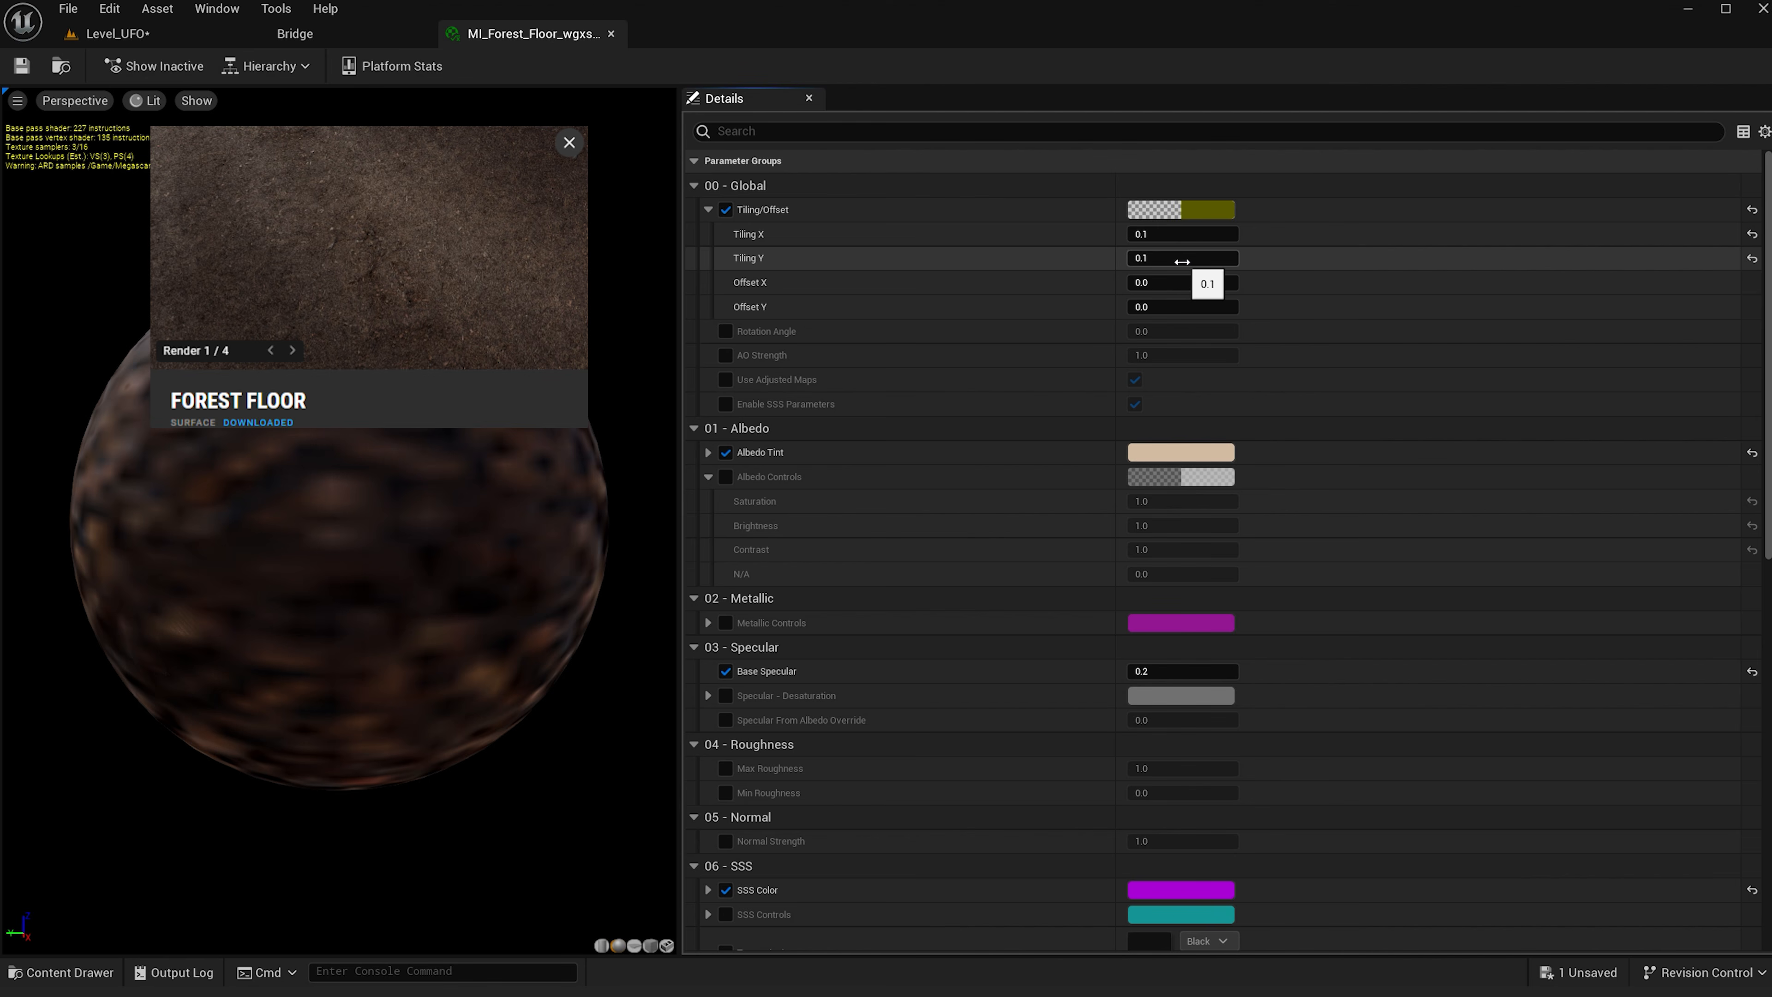
{"action": "left_click", "coordinate": [166, 32]}
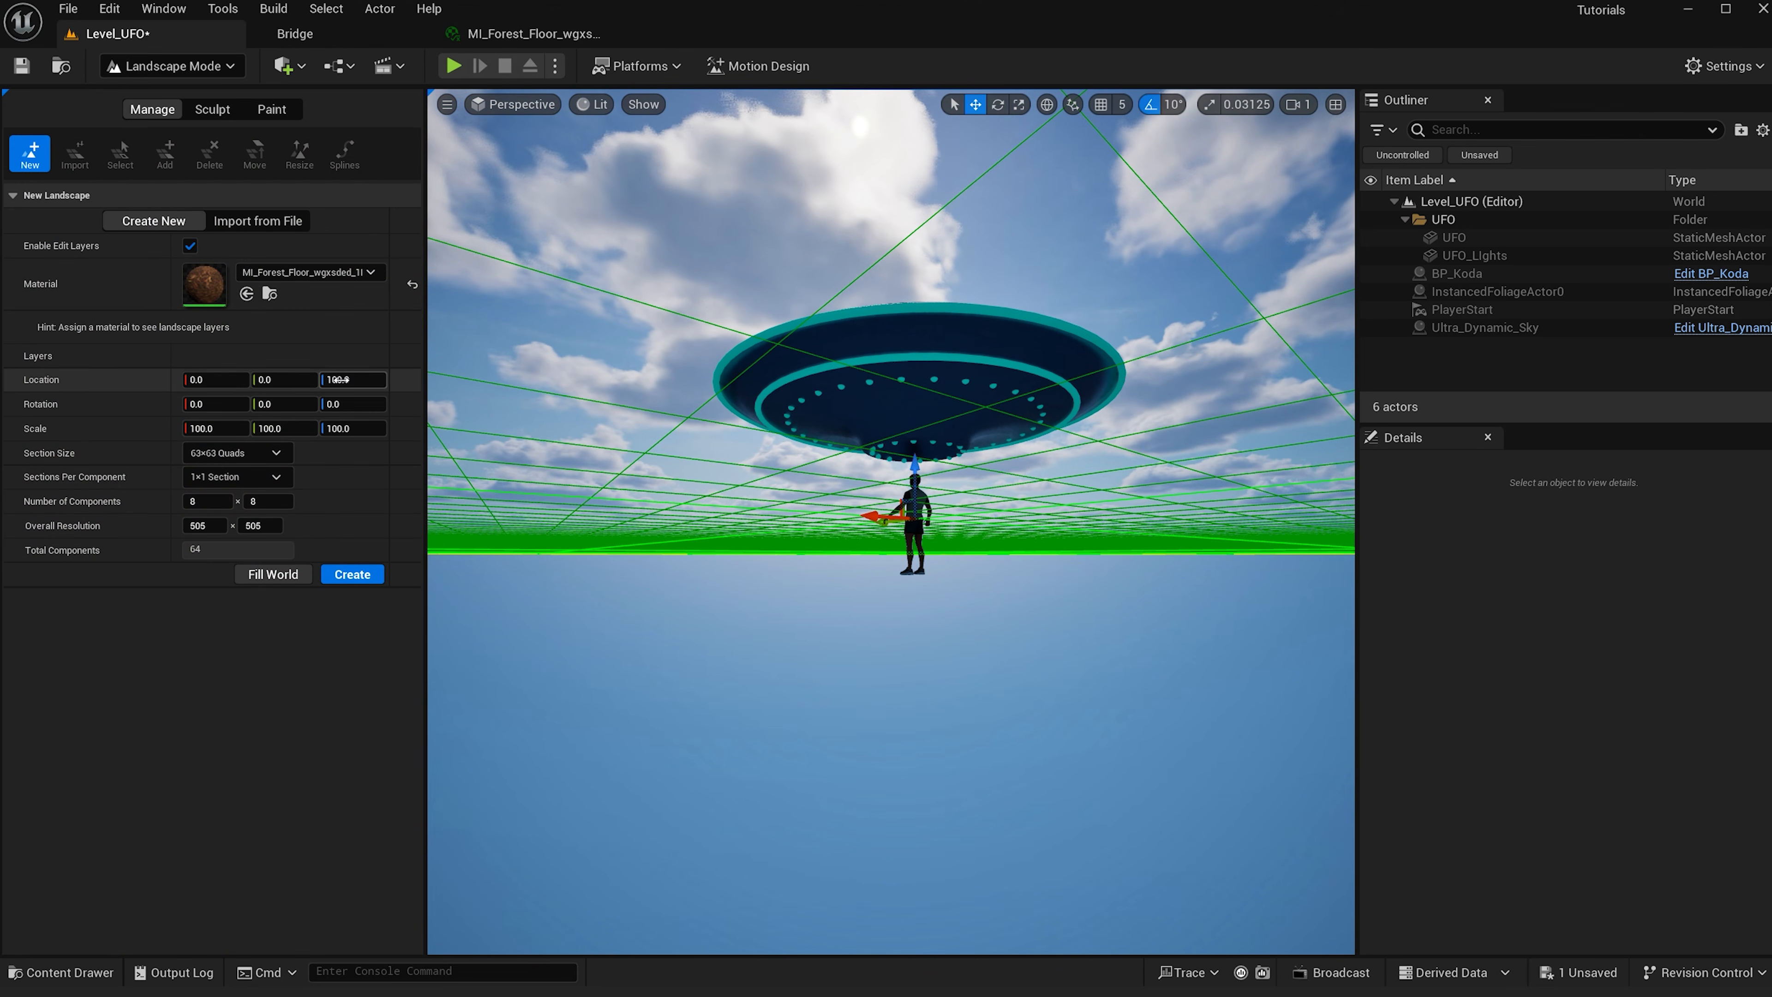
{"action": "type", "text": "0"}
{"action": "key", "text": "Return"}
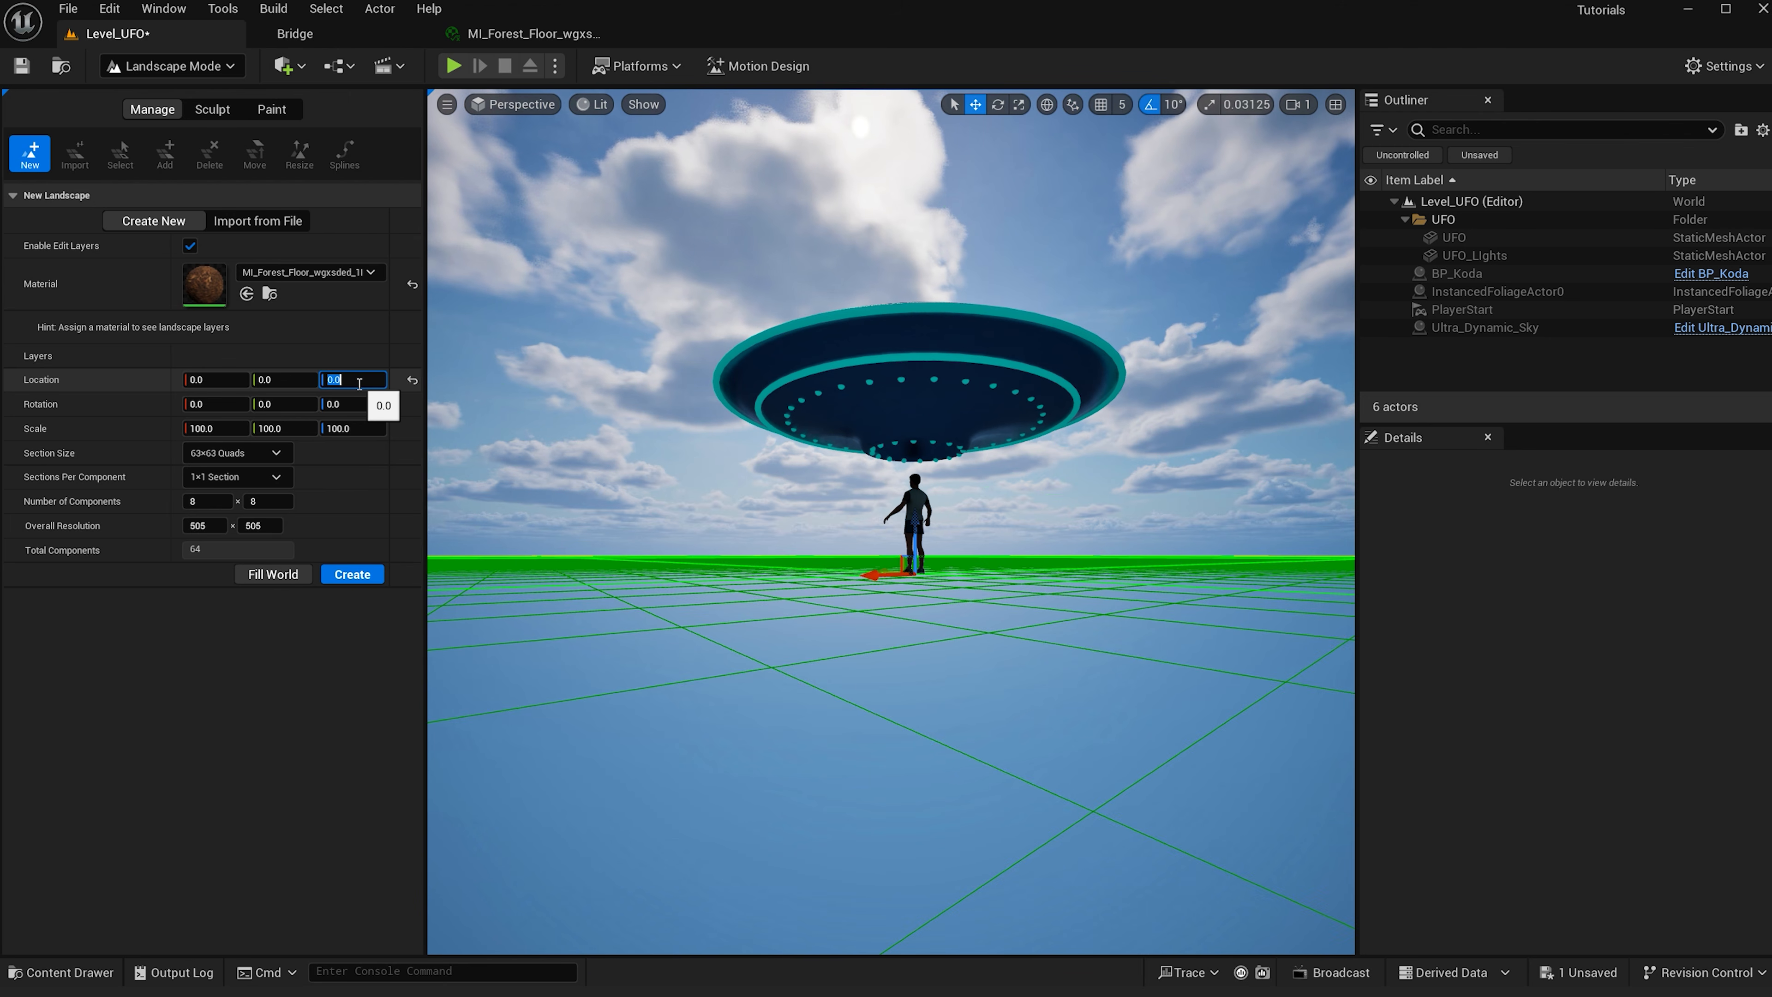
{"action": "left_click", "coordinate": [354, 573]}
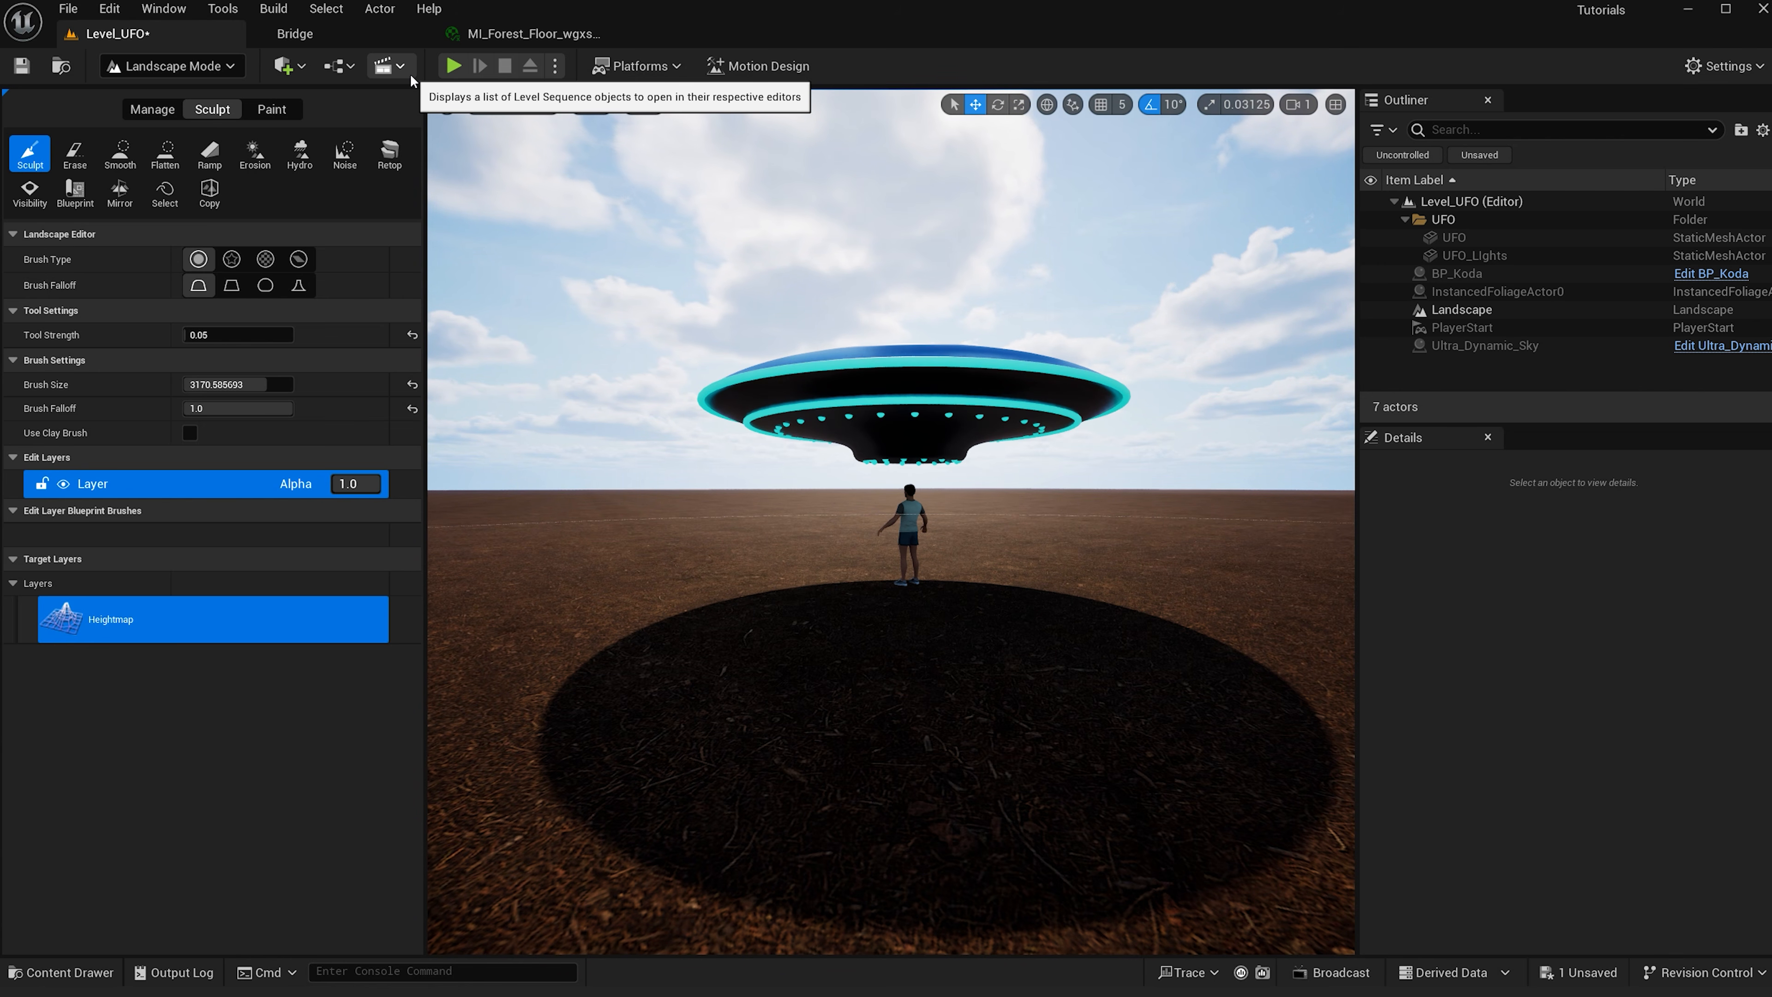
- Add a new level sequence named SQ_Alien in the Main > Squencer folder
{"action": "left_click", "coordinate": [410, 74]}
{"action": "left_click", "coordinate": [457, 115]}
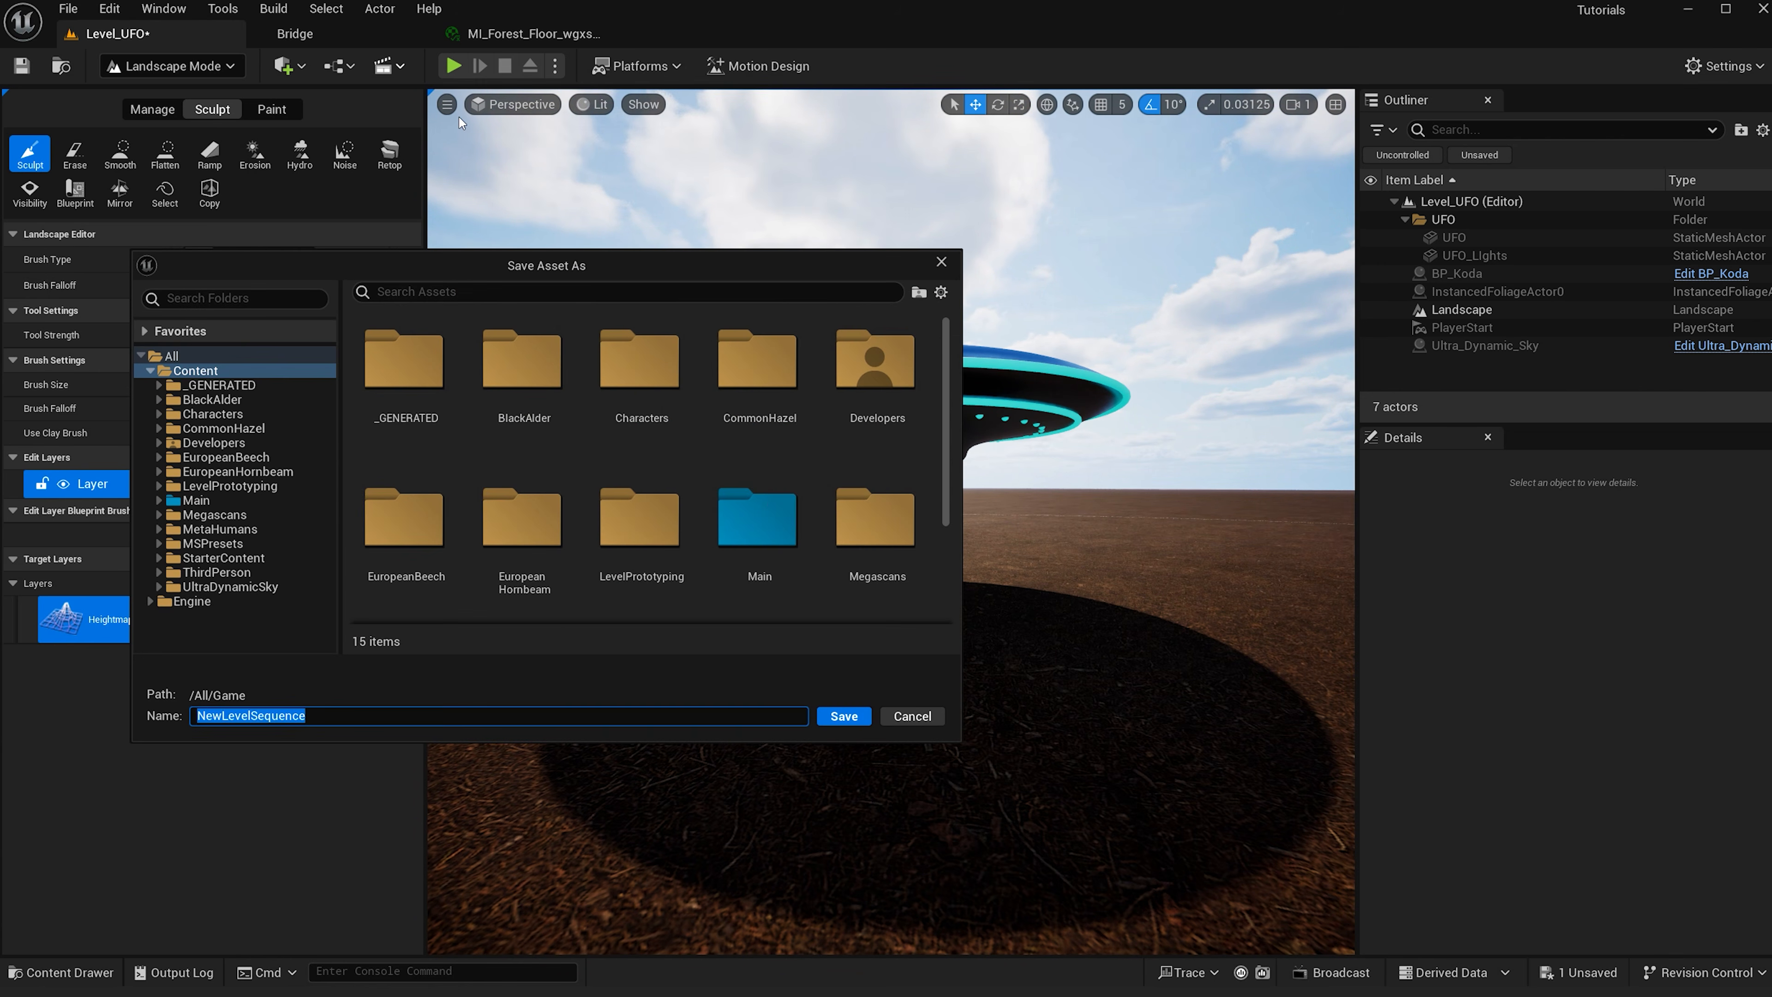
{"action": "double_click", "coordinate": [757, 534]}
{"action": "scroll", "coordinate": [755, 532], "scroll_direction": "down", "scroll_amount": 3}
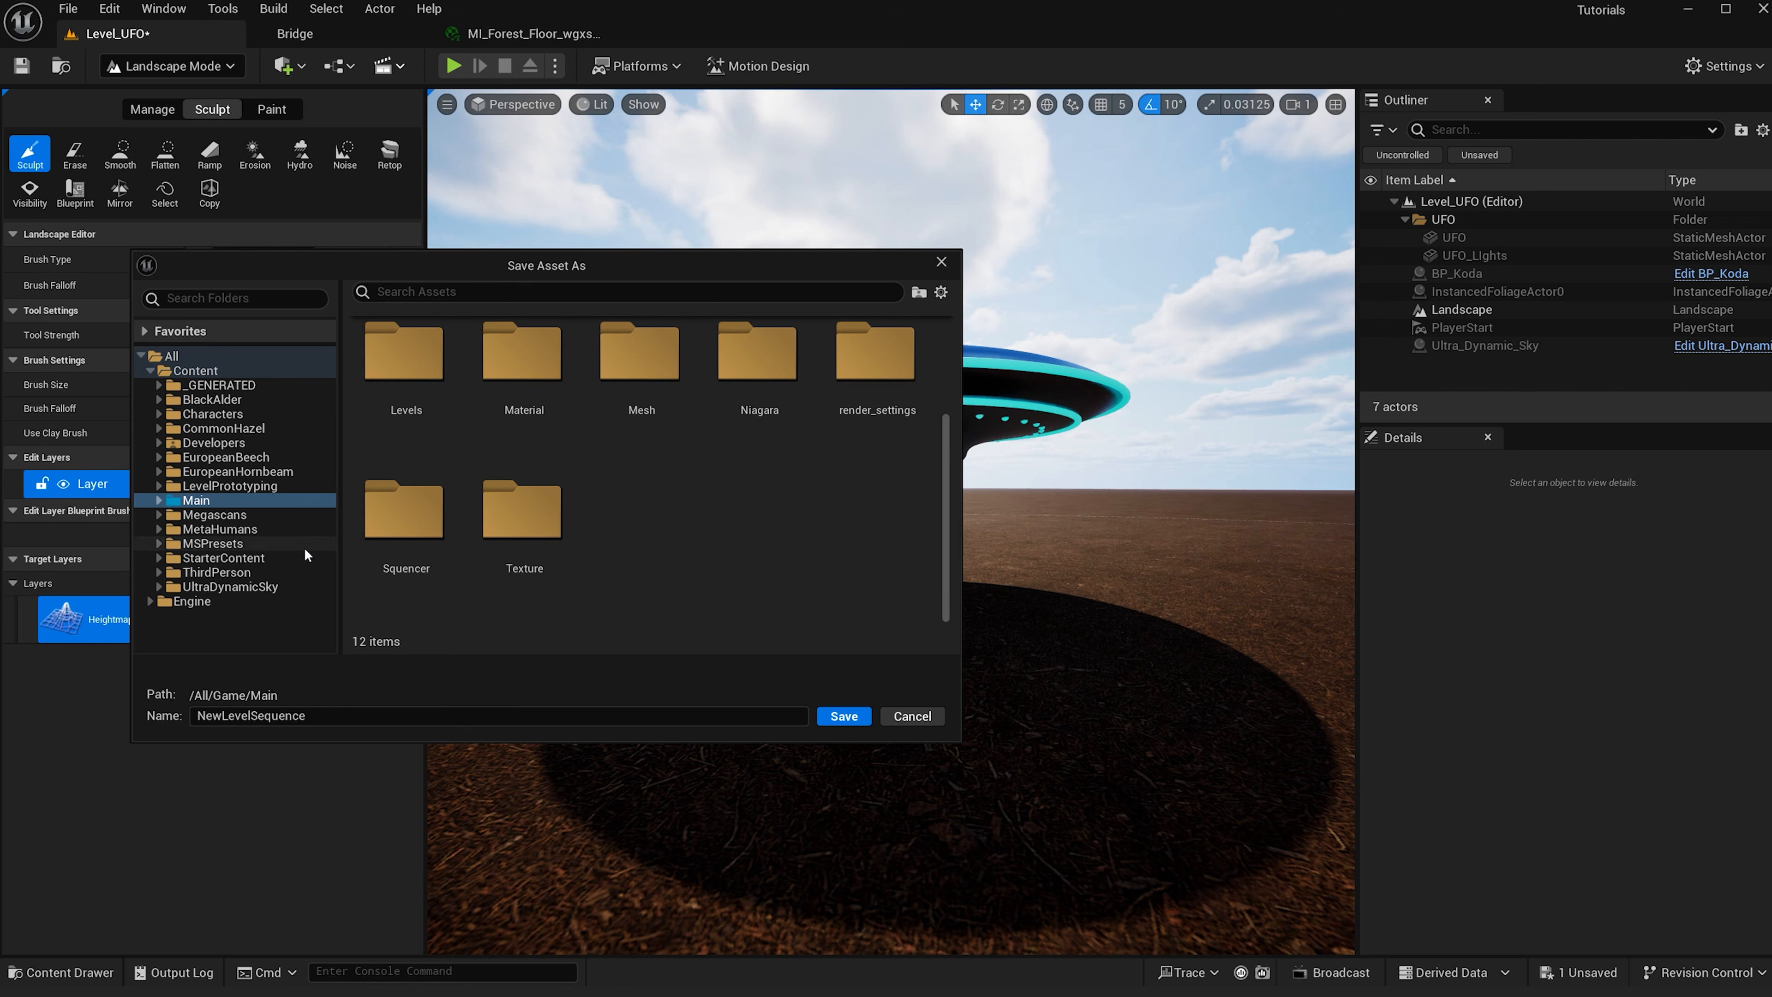
{"action": "double_click", "coordinate": [392, 522]}
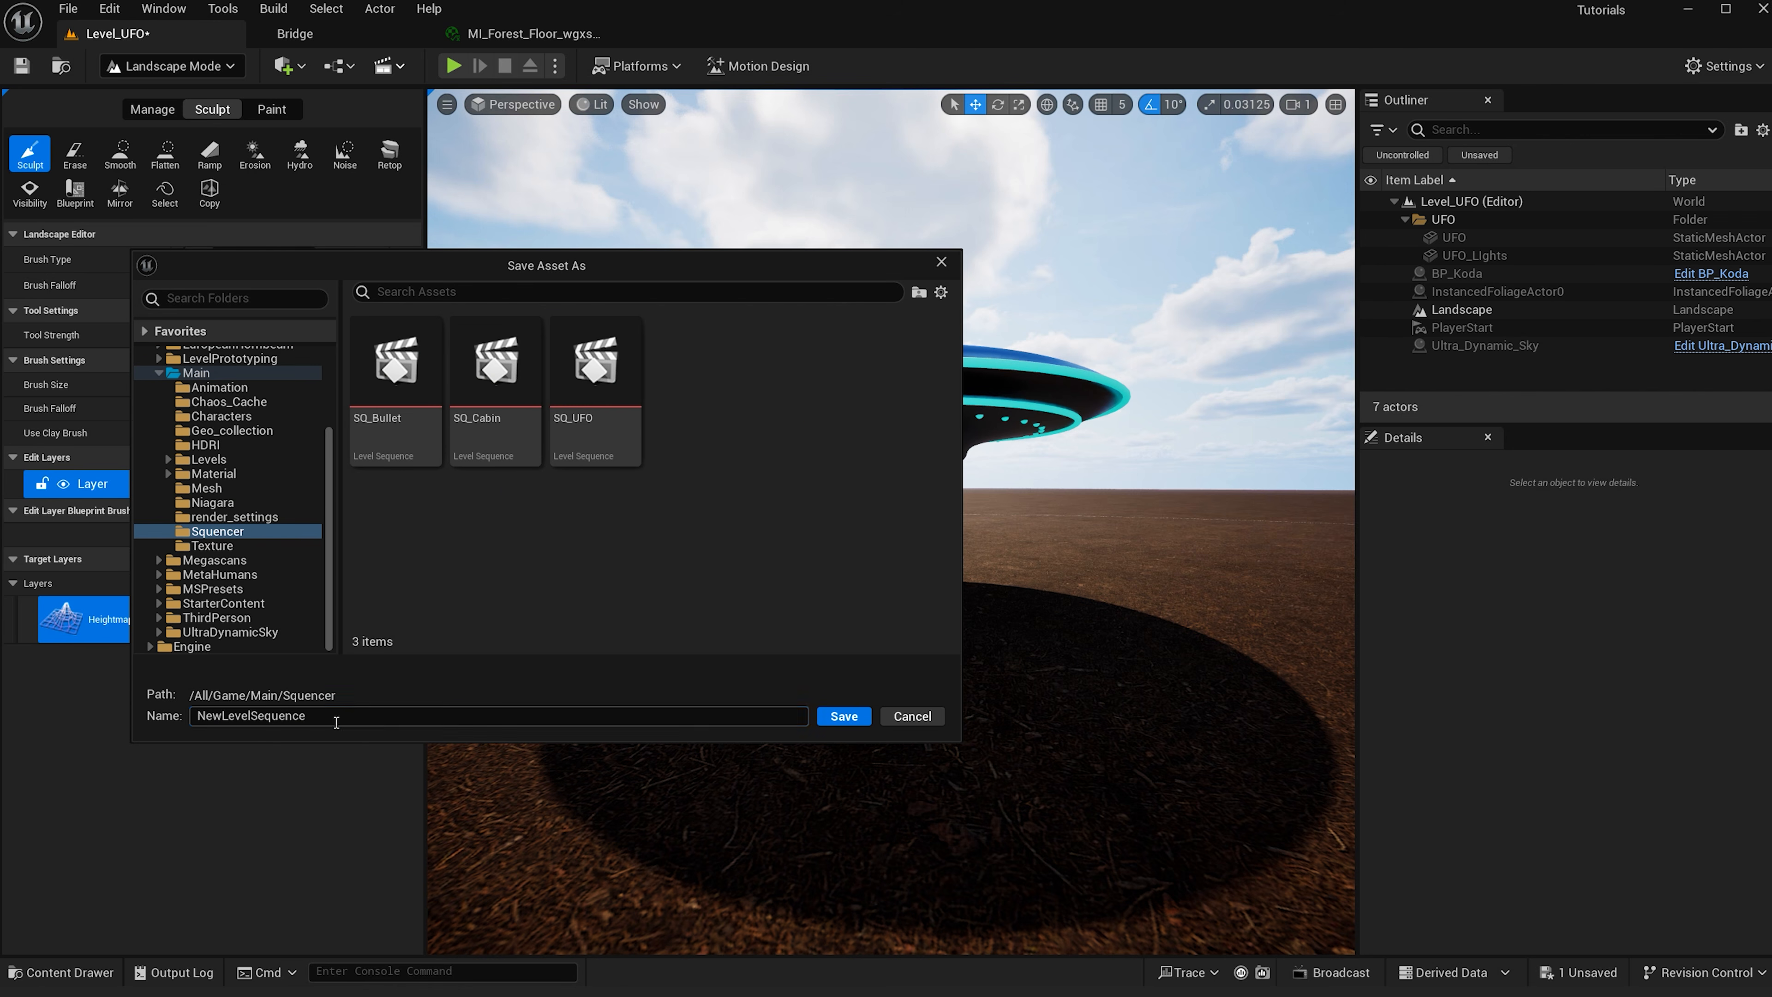
{"action": "type", "text": "SQ_Alien"}
{"action": "key", "text": "Return"}
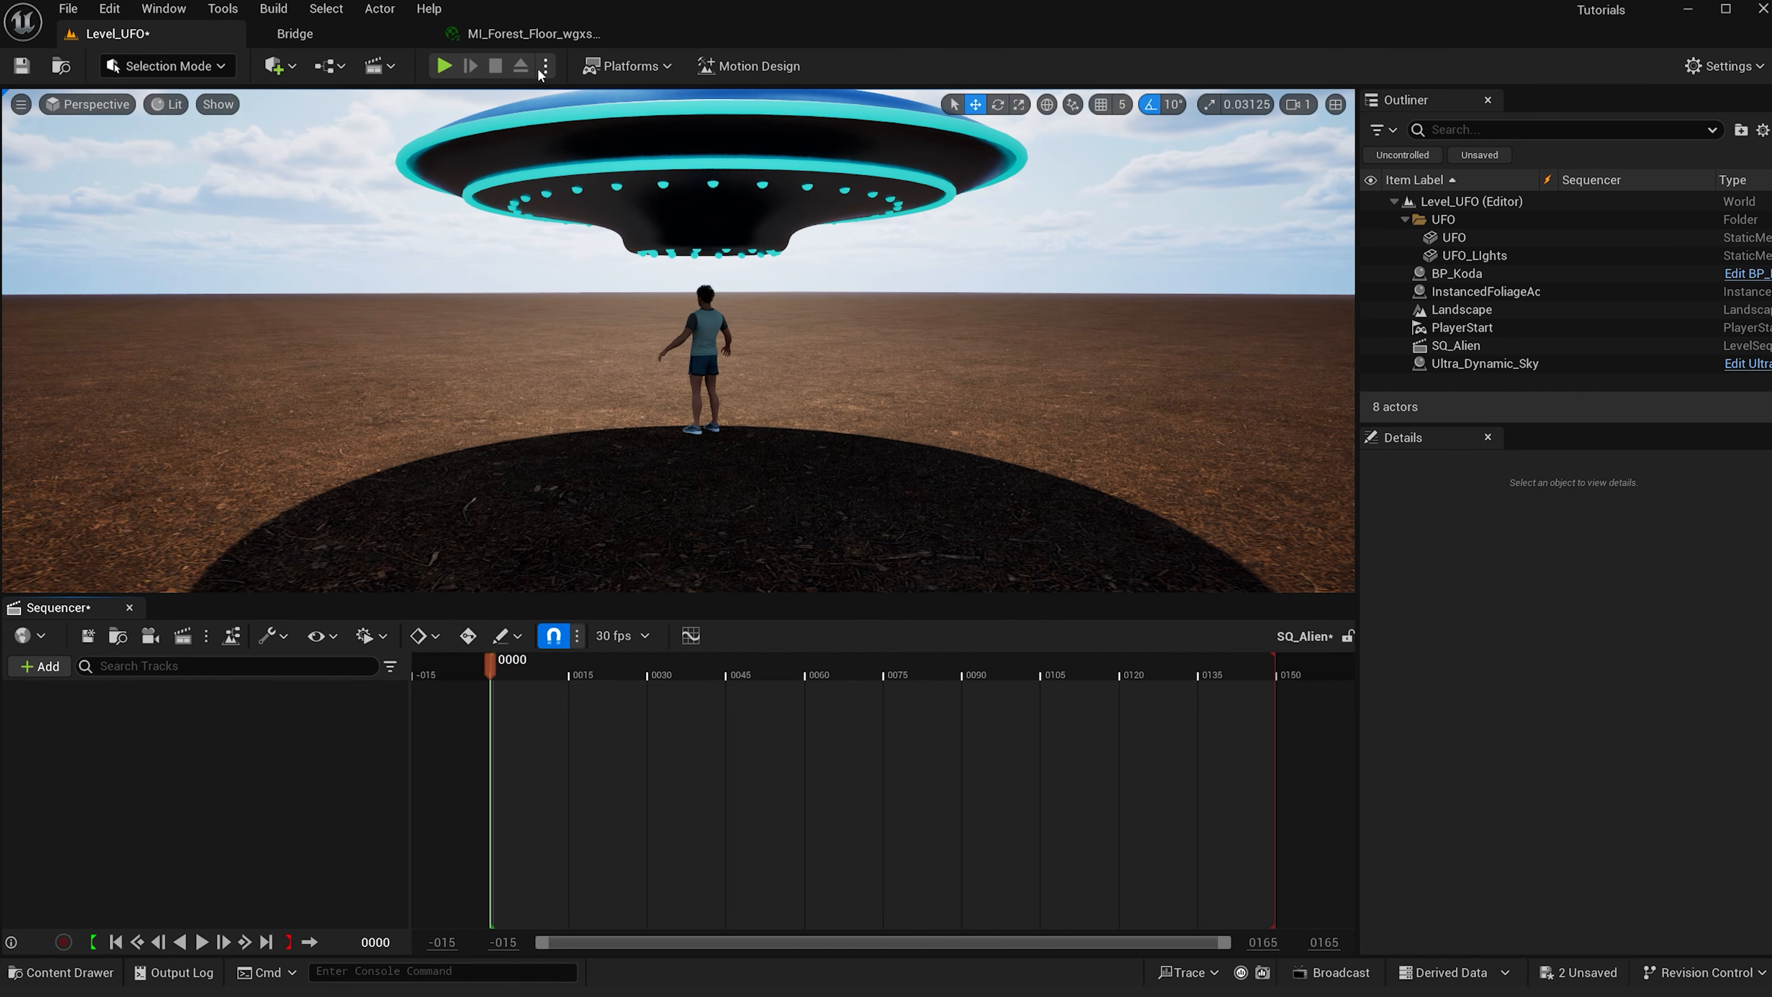
- Create a Cine Camera Actor at the current view and add it to the SQ_Alien sequence
{"action": "left_click", "coordinate": [20, 104]}
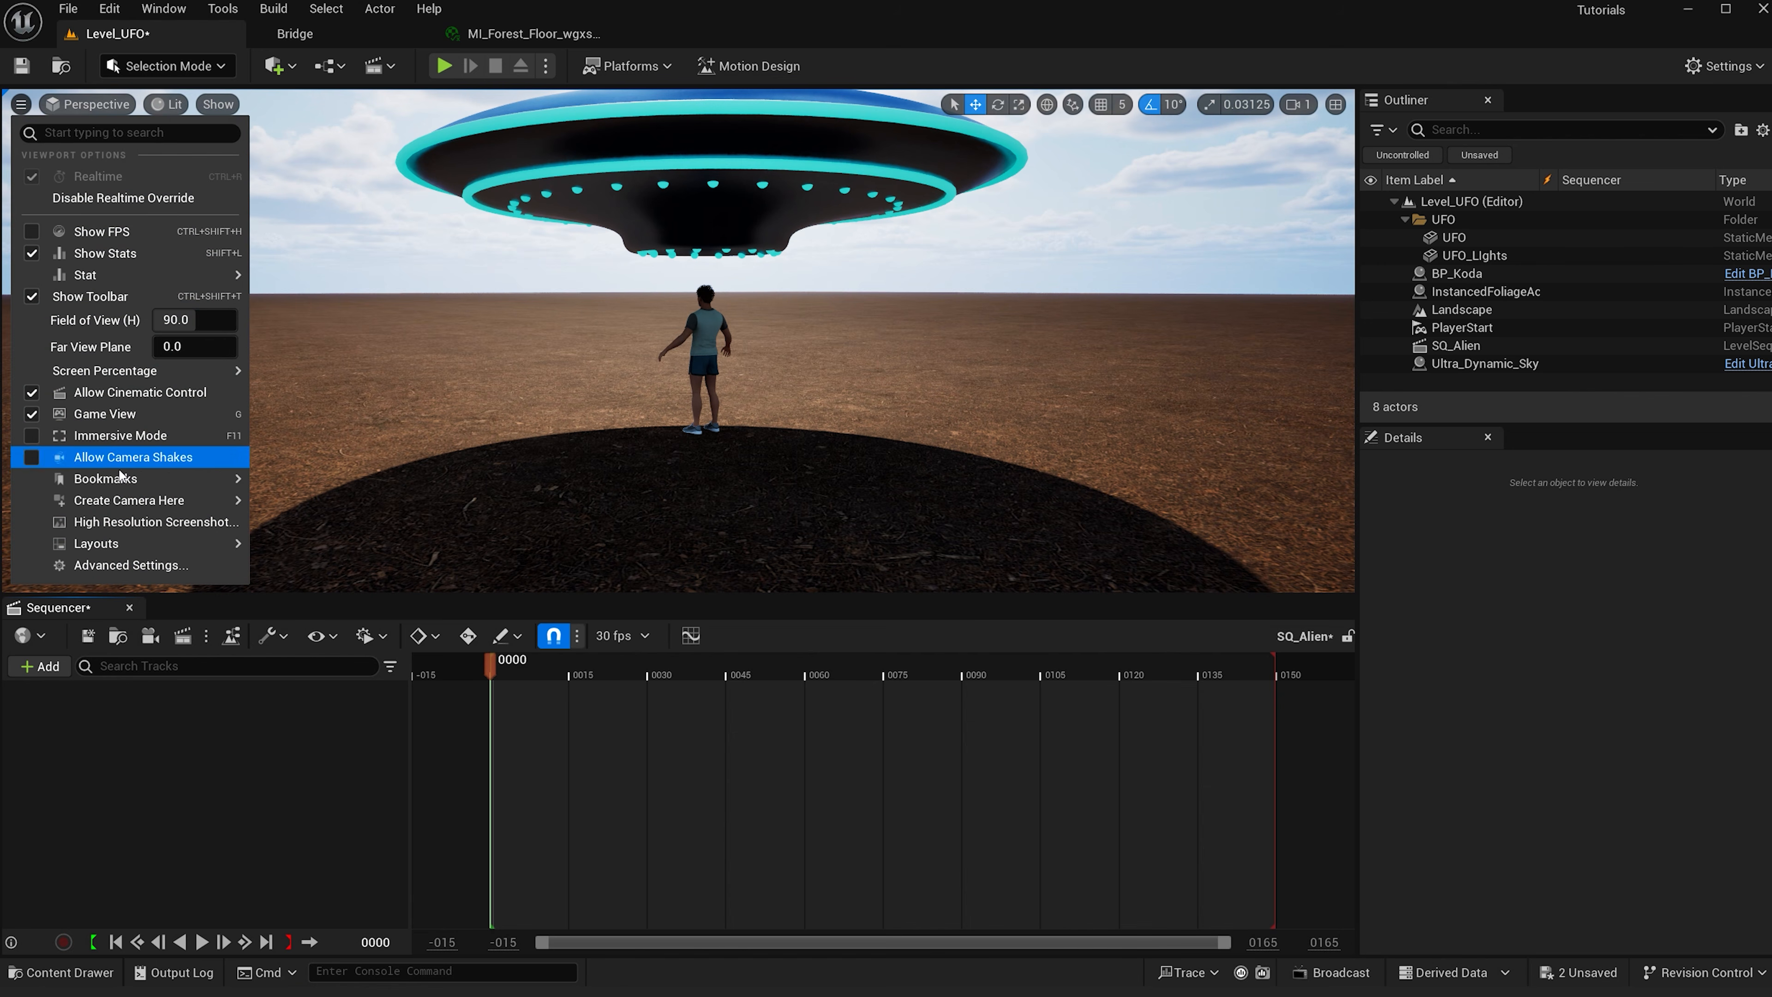
{"action": "mouse_move", "coordinate": [174, 500]}
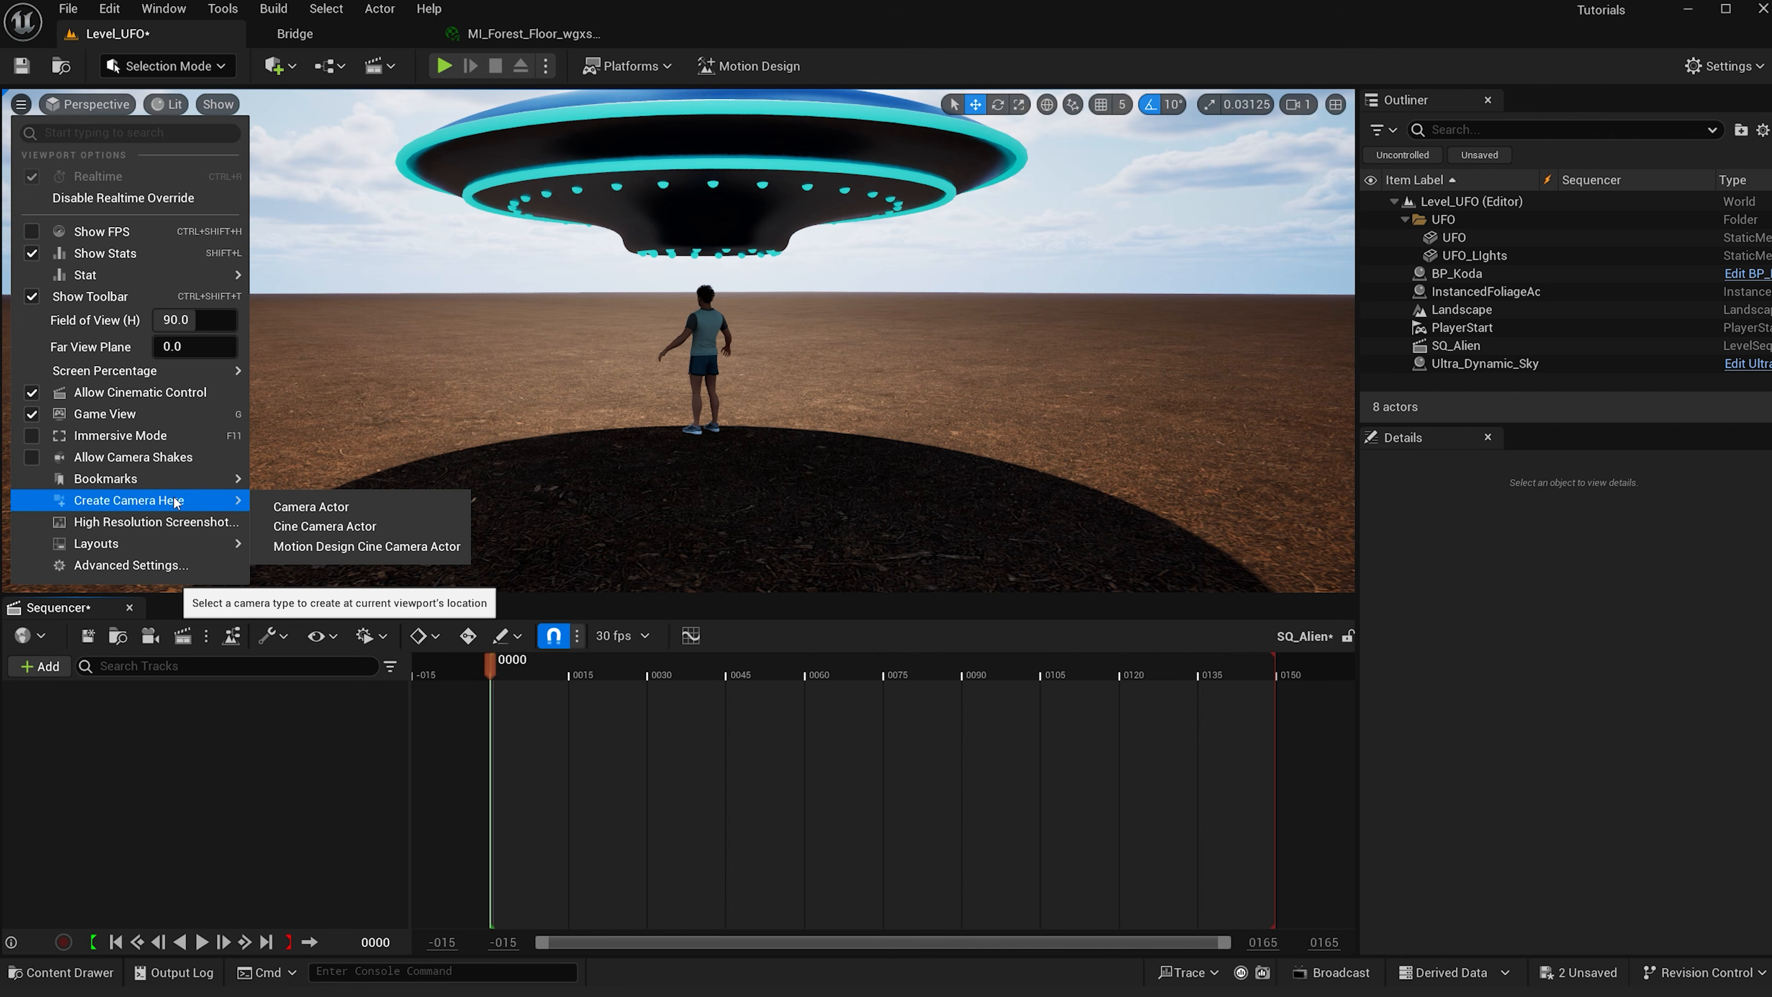
{"action": "left_click", "coordinate": [321, 526]}
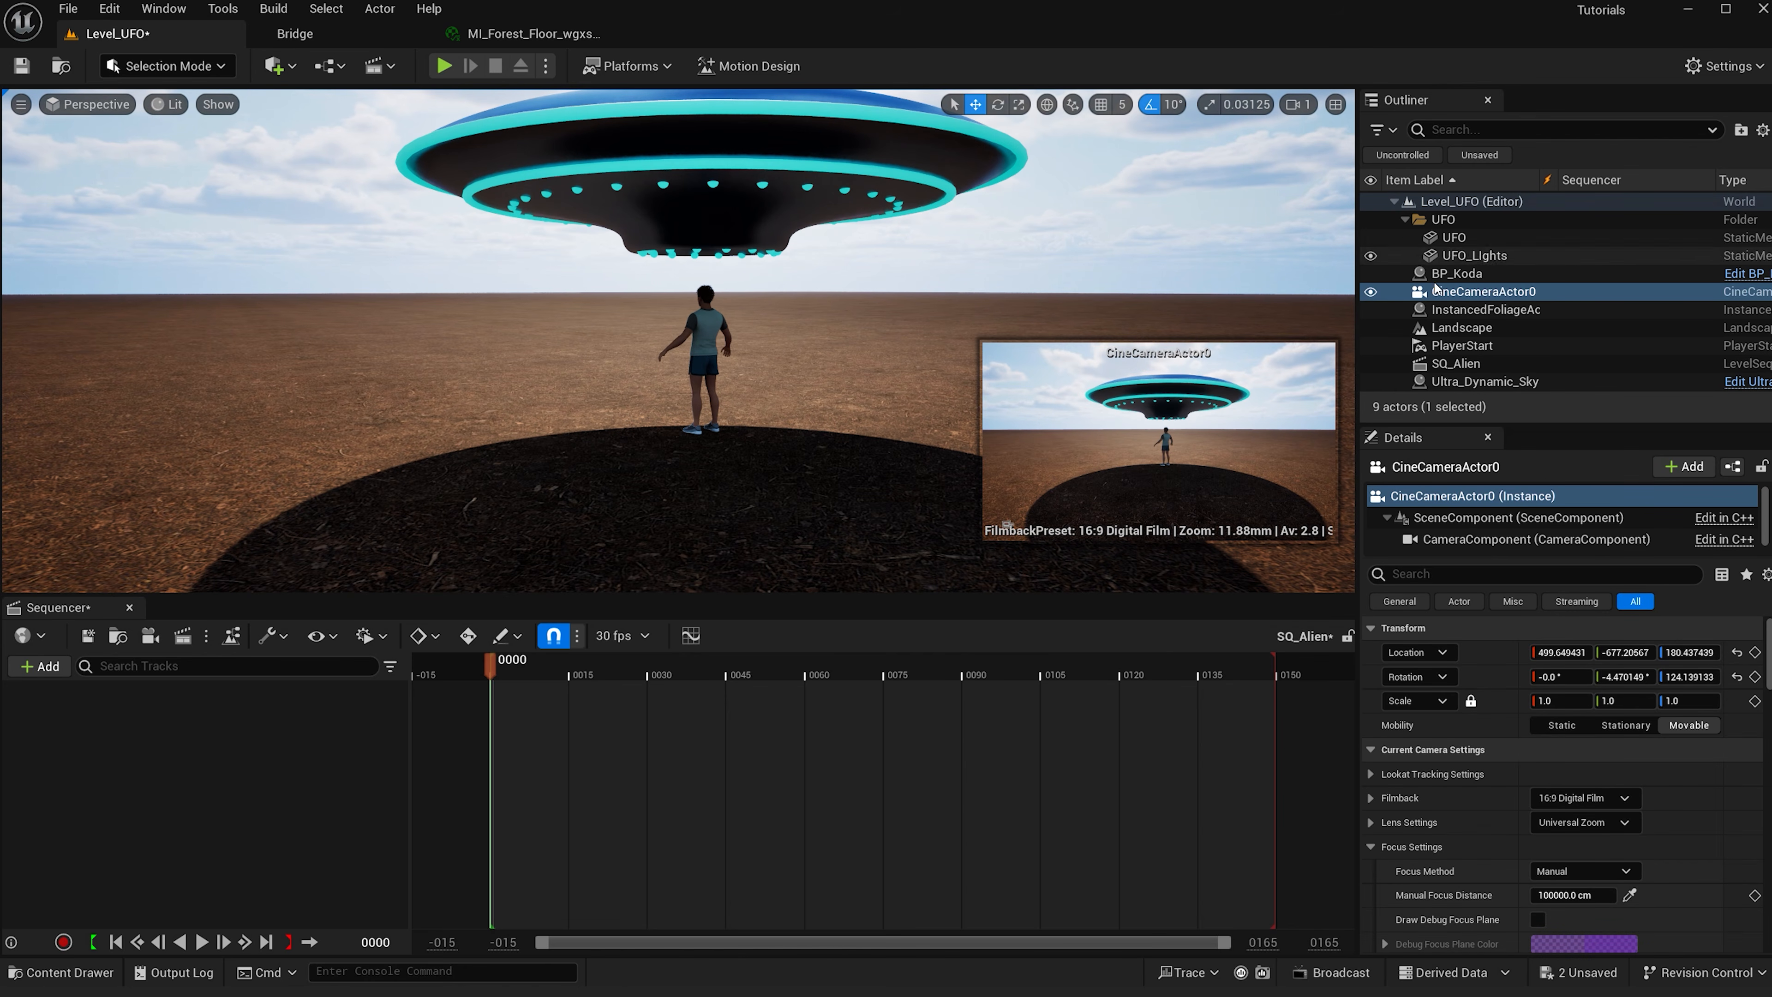
{"action": "left_click_drag", "start_coordinate": [1446, 304], "coordinate": [375, 635]}
{"action": "left_click_drag", "start_coordinate": [311, 718], "coordinate": [317, 716]}
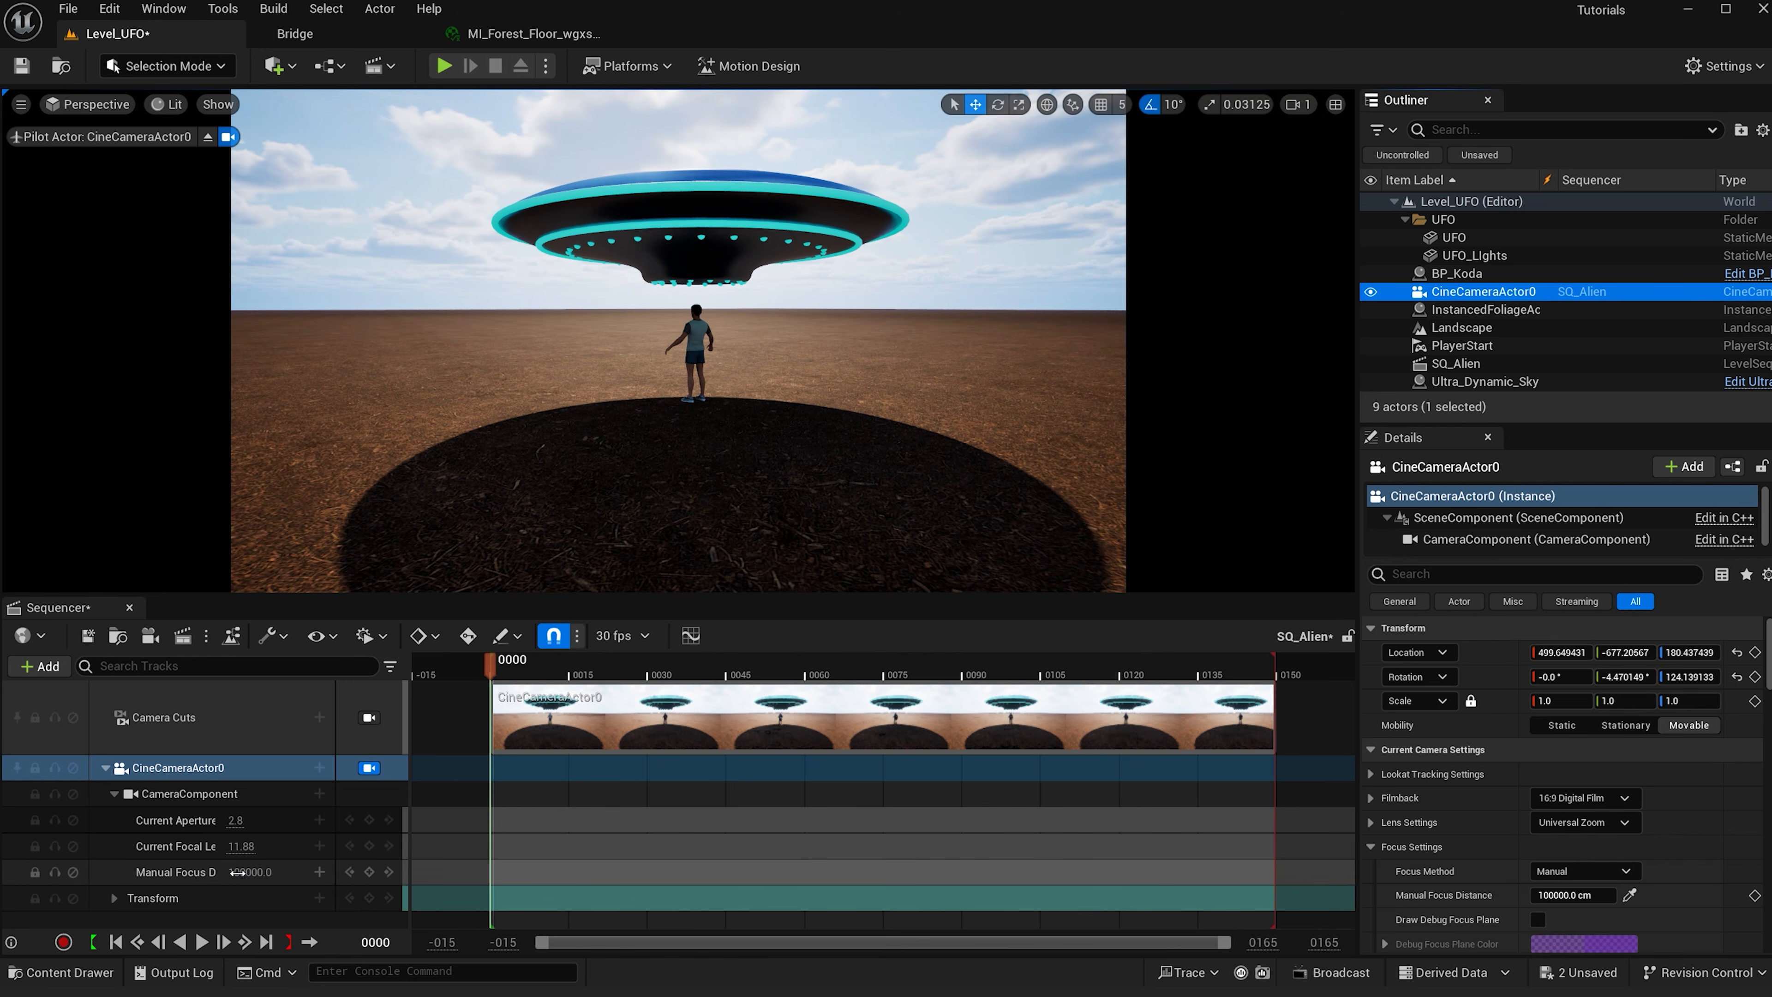
- Set the cine camera's focal length to 85 and its filmback to 16:9 DSLR
{"action": "left_click", "coordinate": [244, 846]}
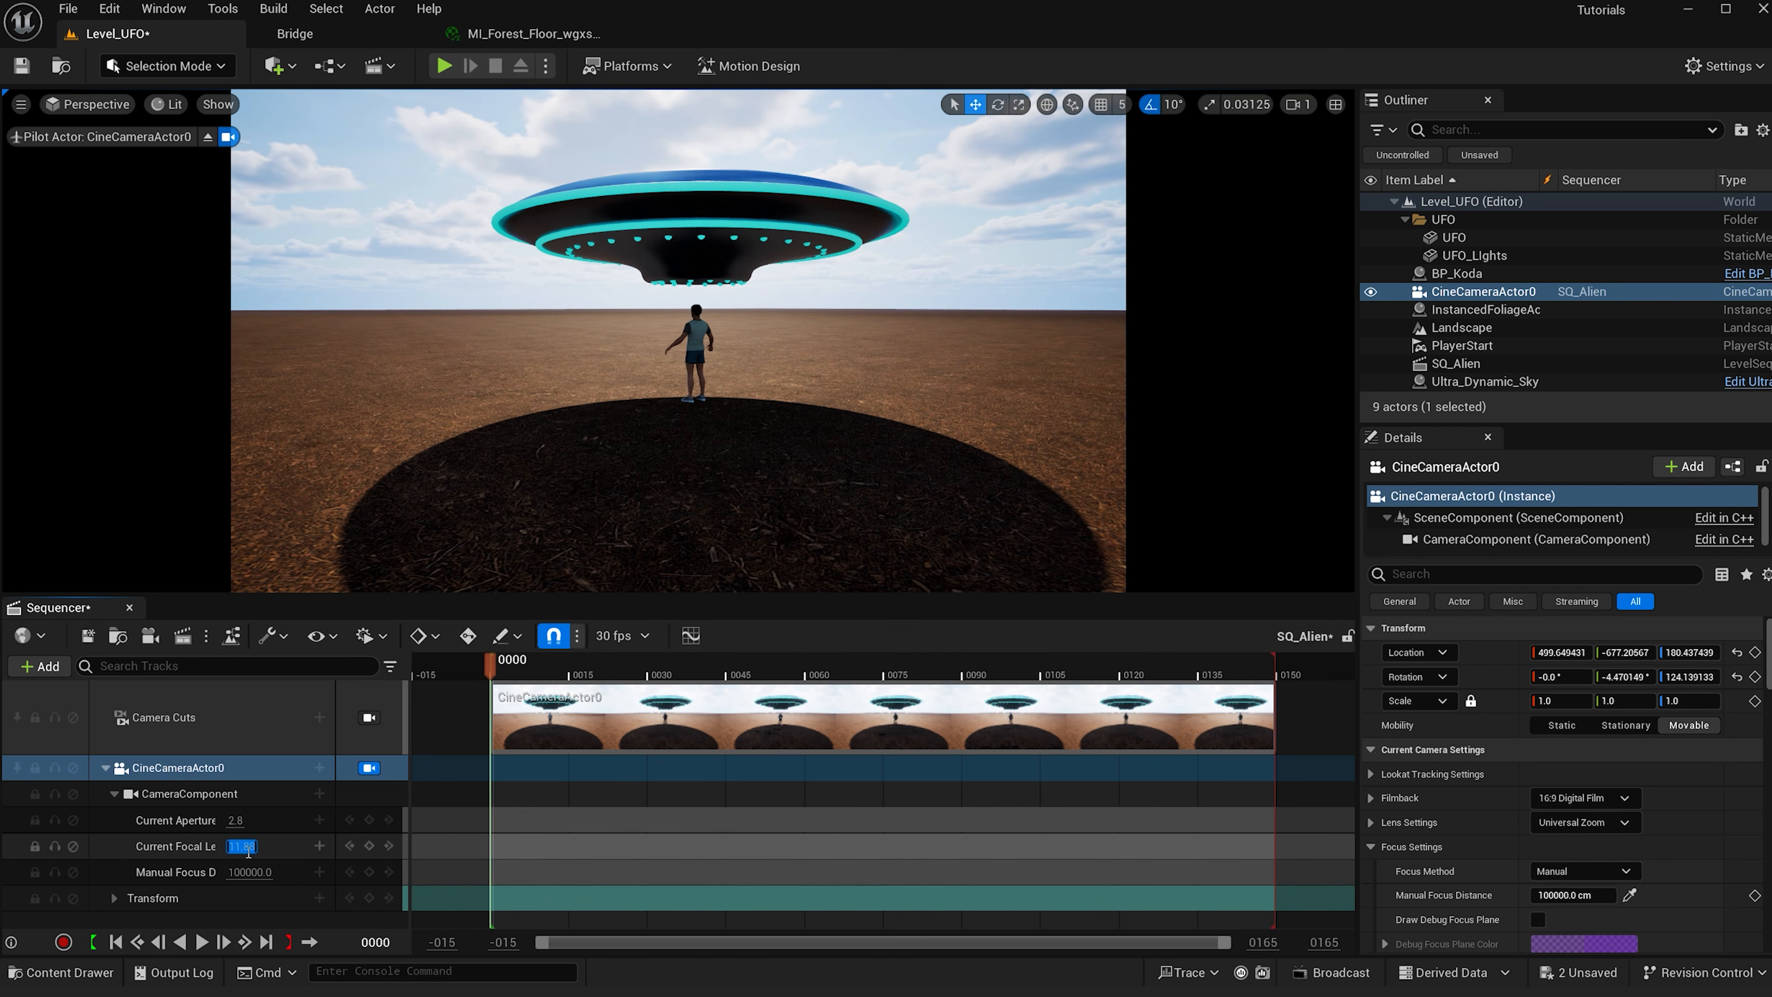
{"action": "key", "text": "Return"}
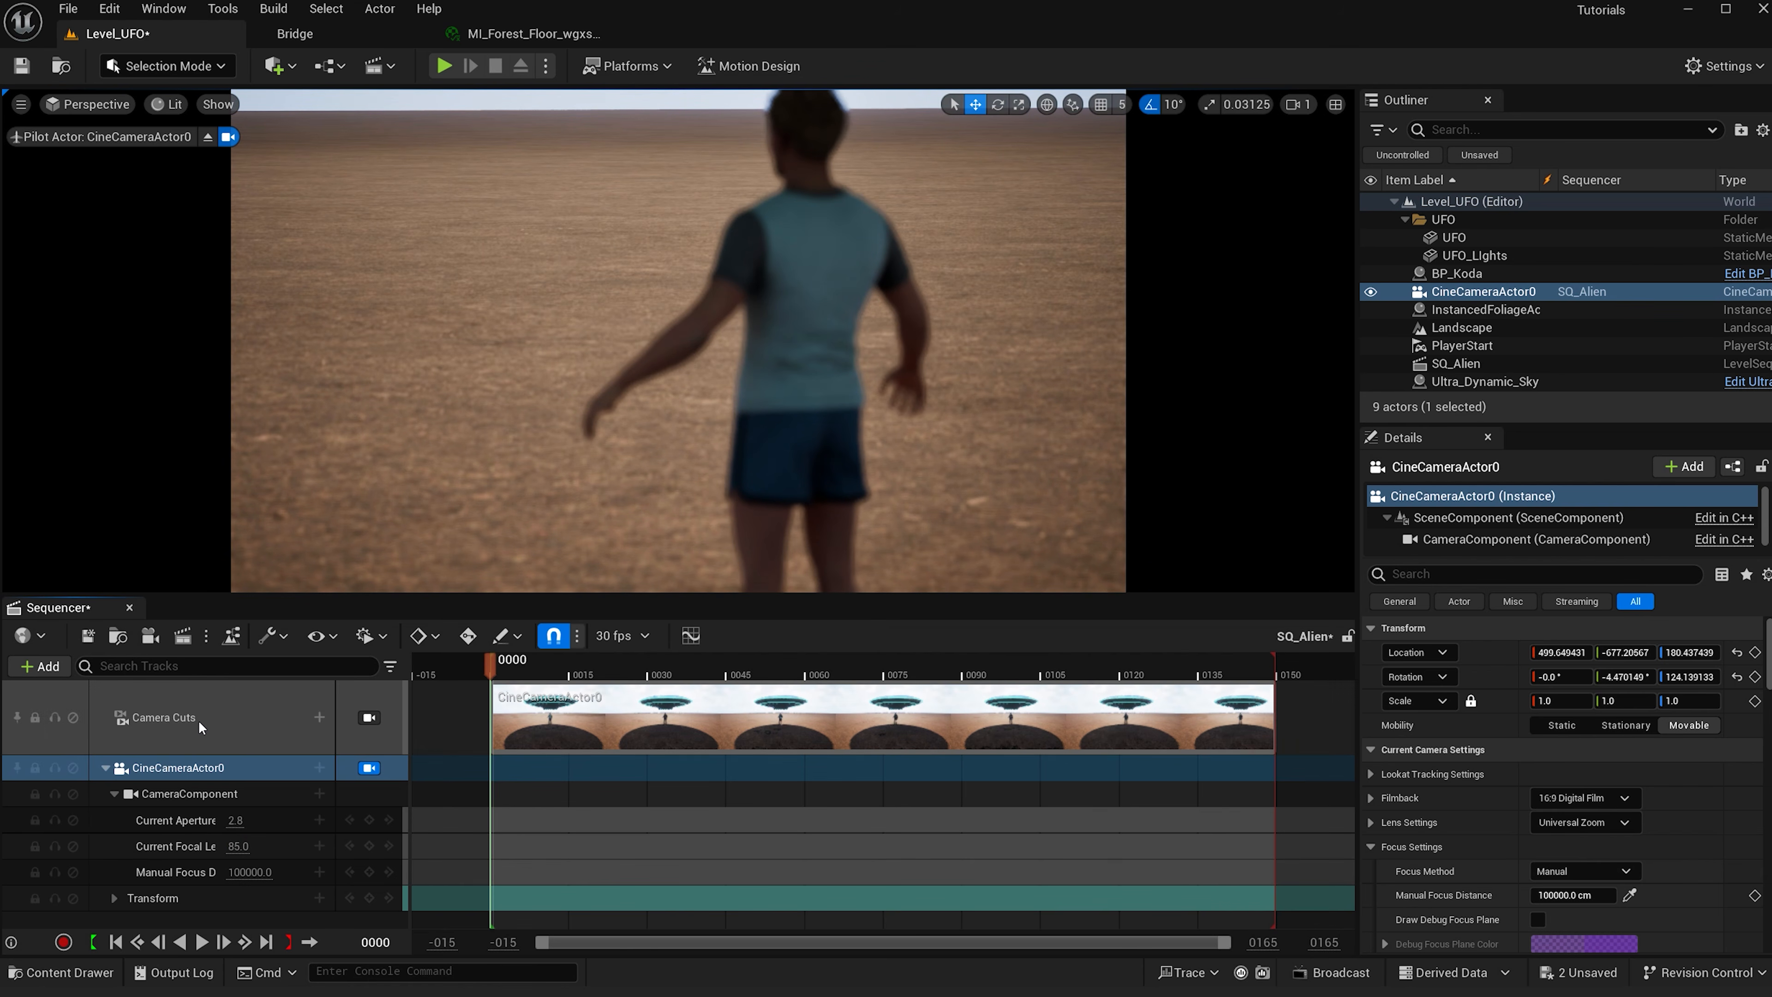
{"action": "scroll", "coordinate": [1657, 840], "scroll_direction": "down", "scroll_amount": 1}
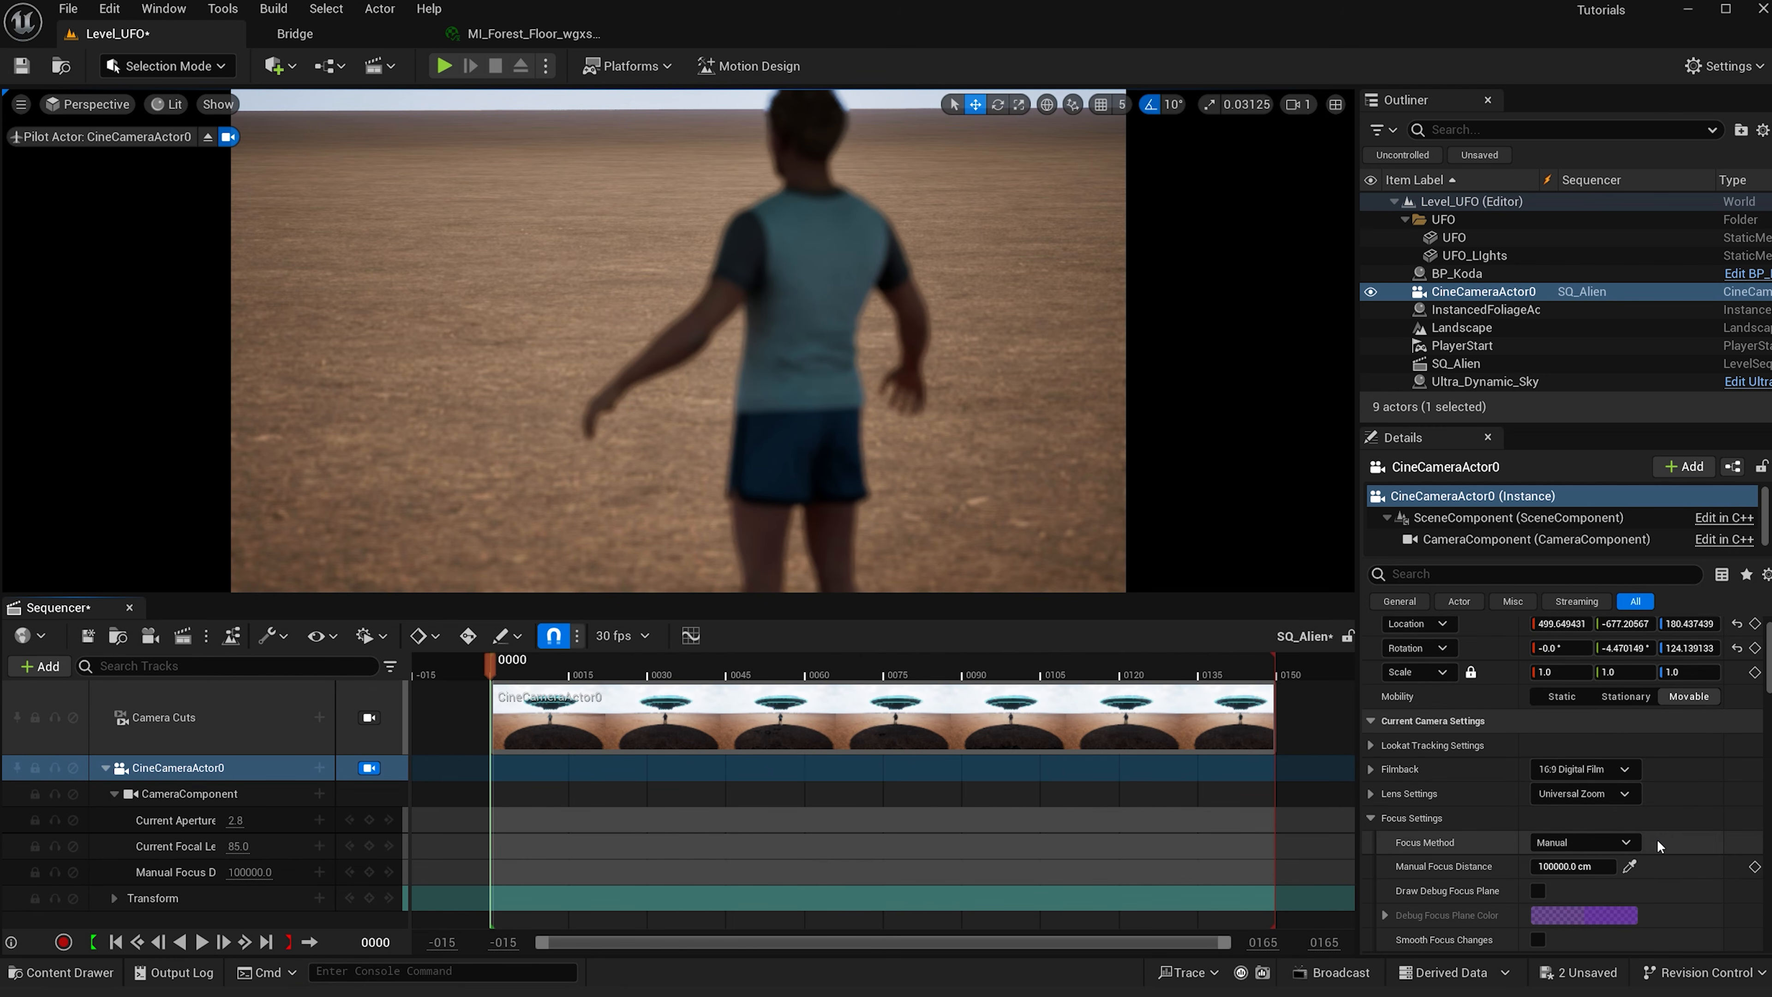
{"action": "left_click", "coordinate": [1563, 774]}
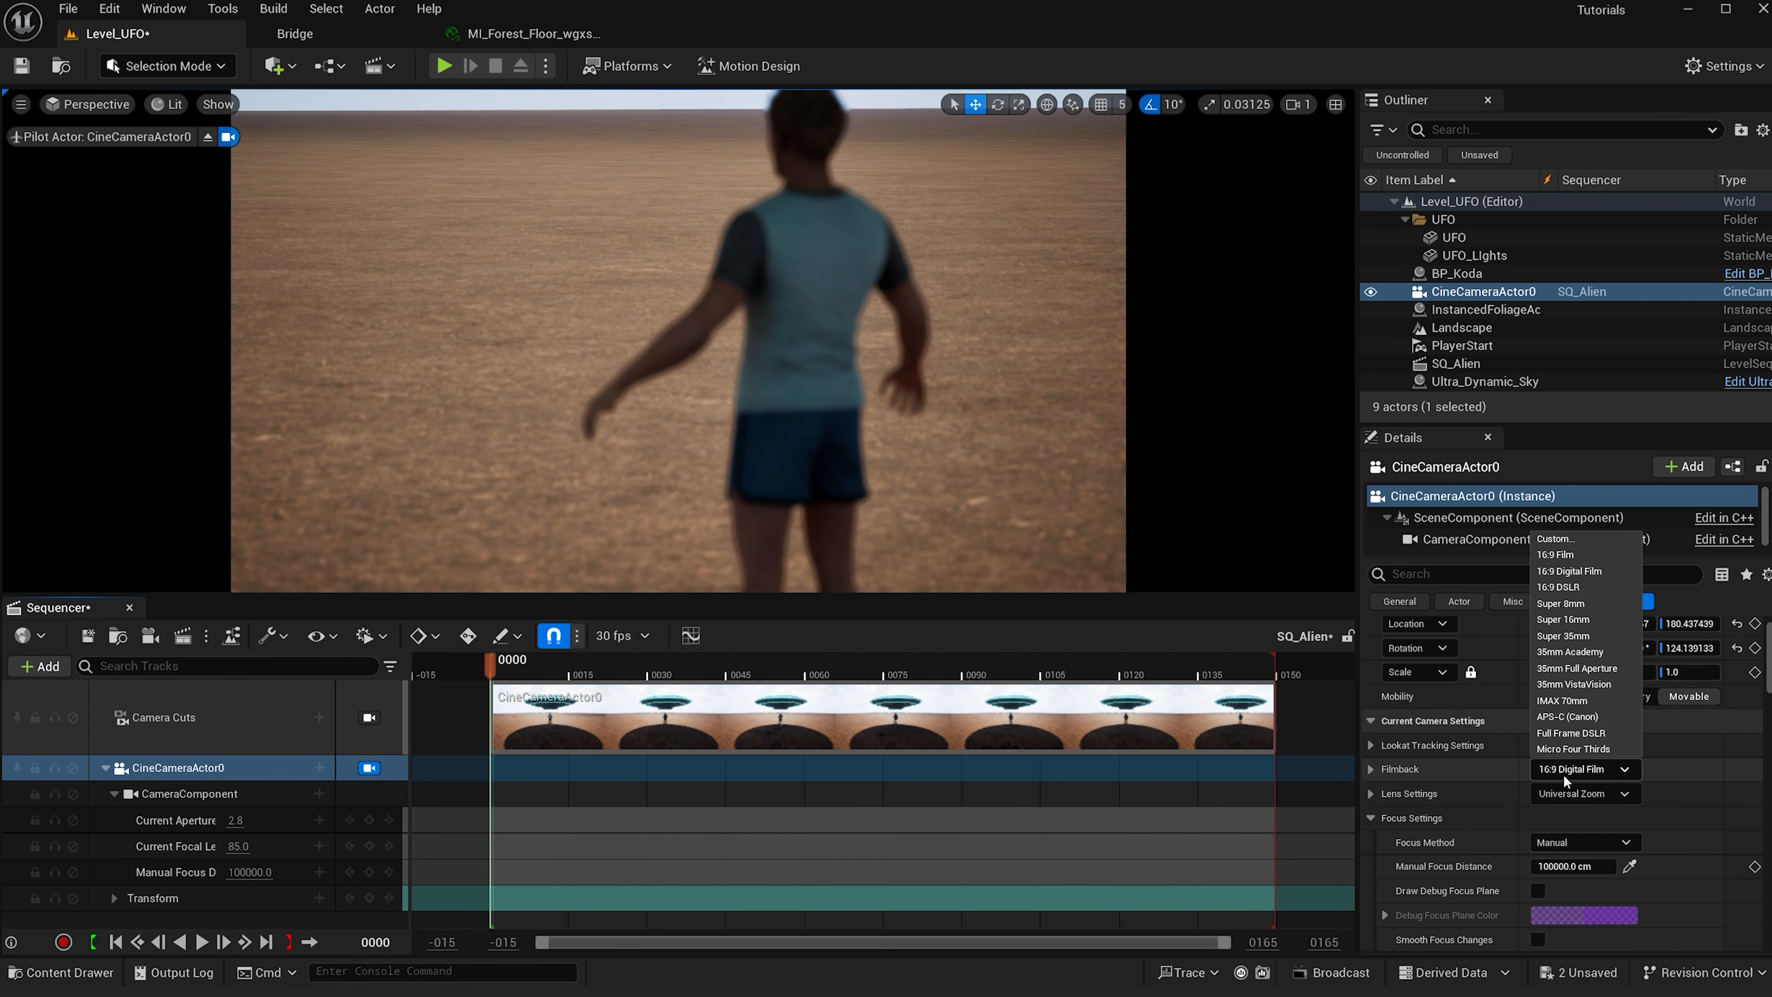
{"action": "left_click", "coordinate": [1551, 588]}
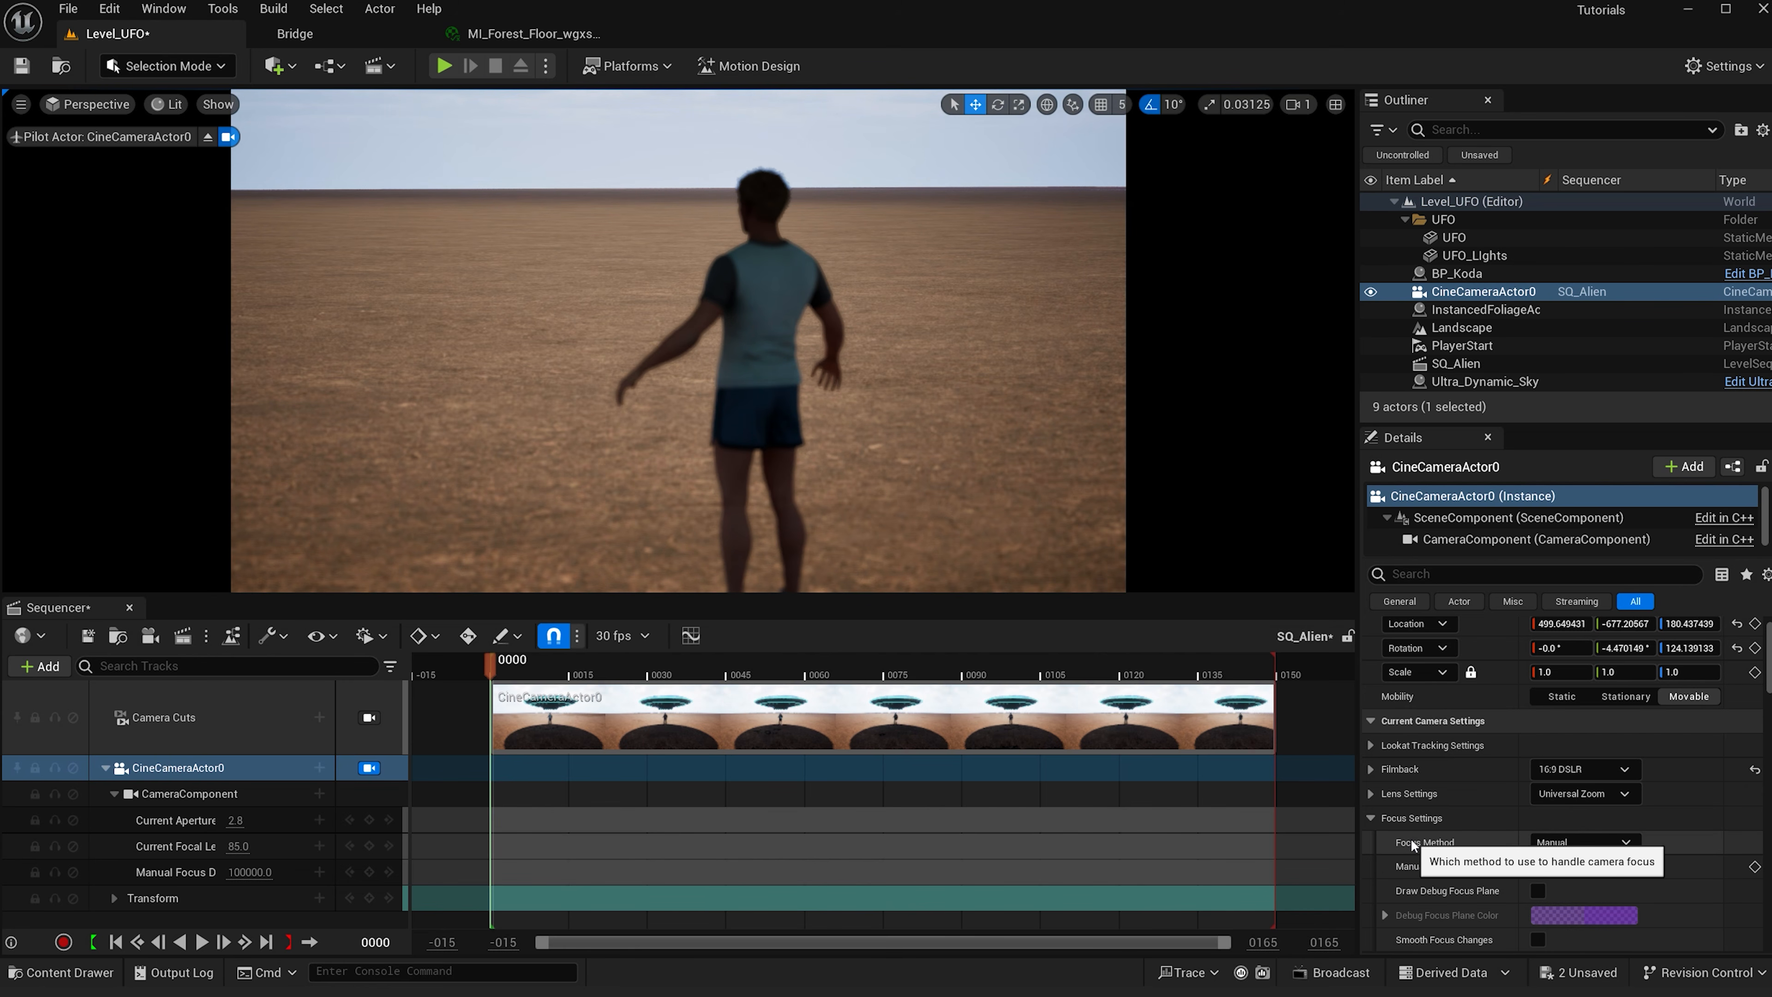
{"action": "left_click", "coordinate": [1597, 841]}
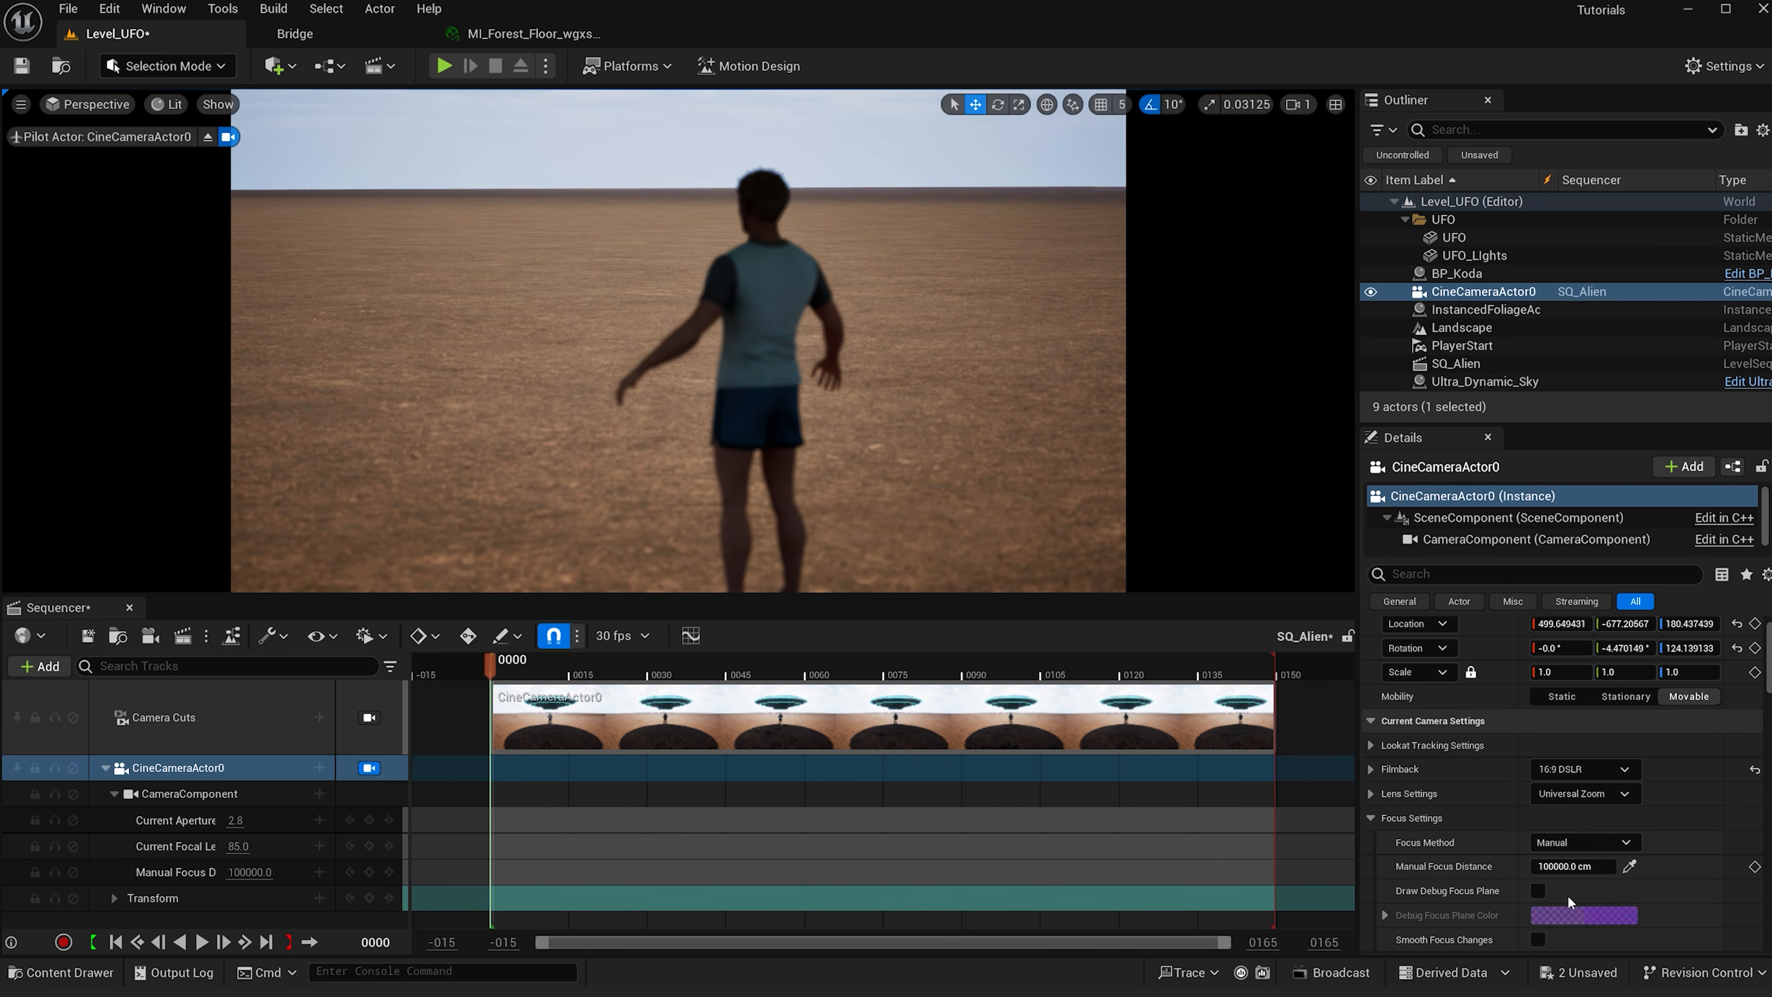
- Set the cine camera's focus method to Tracking and choose BP_Koda as the actor to track
{"action": "left_click", "coordinate": [1559, 892]}
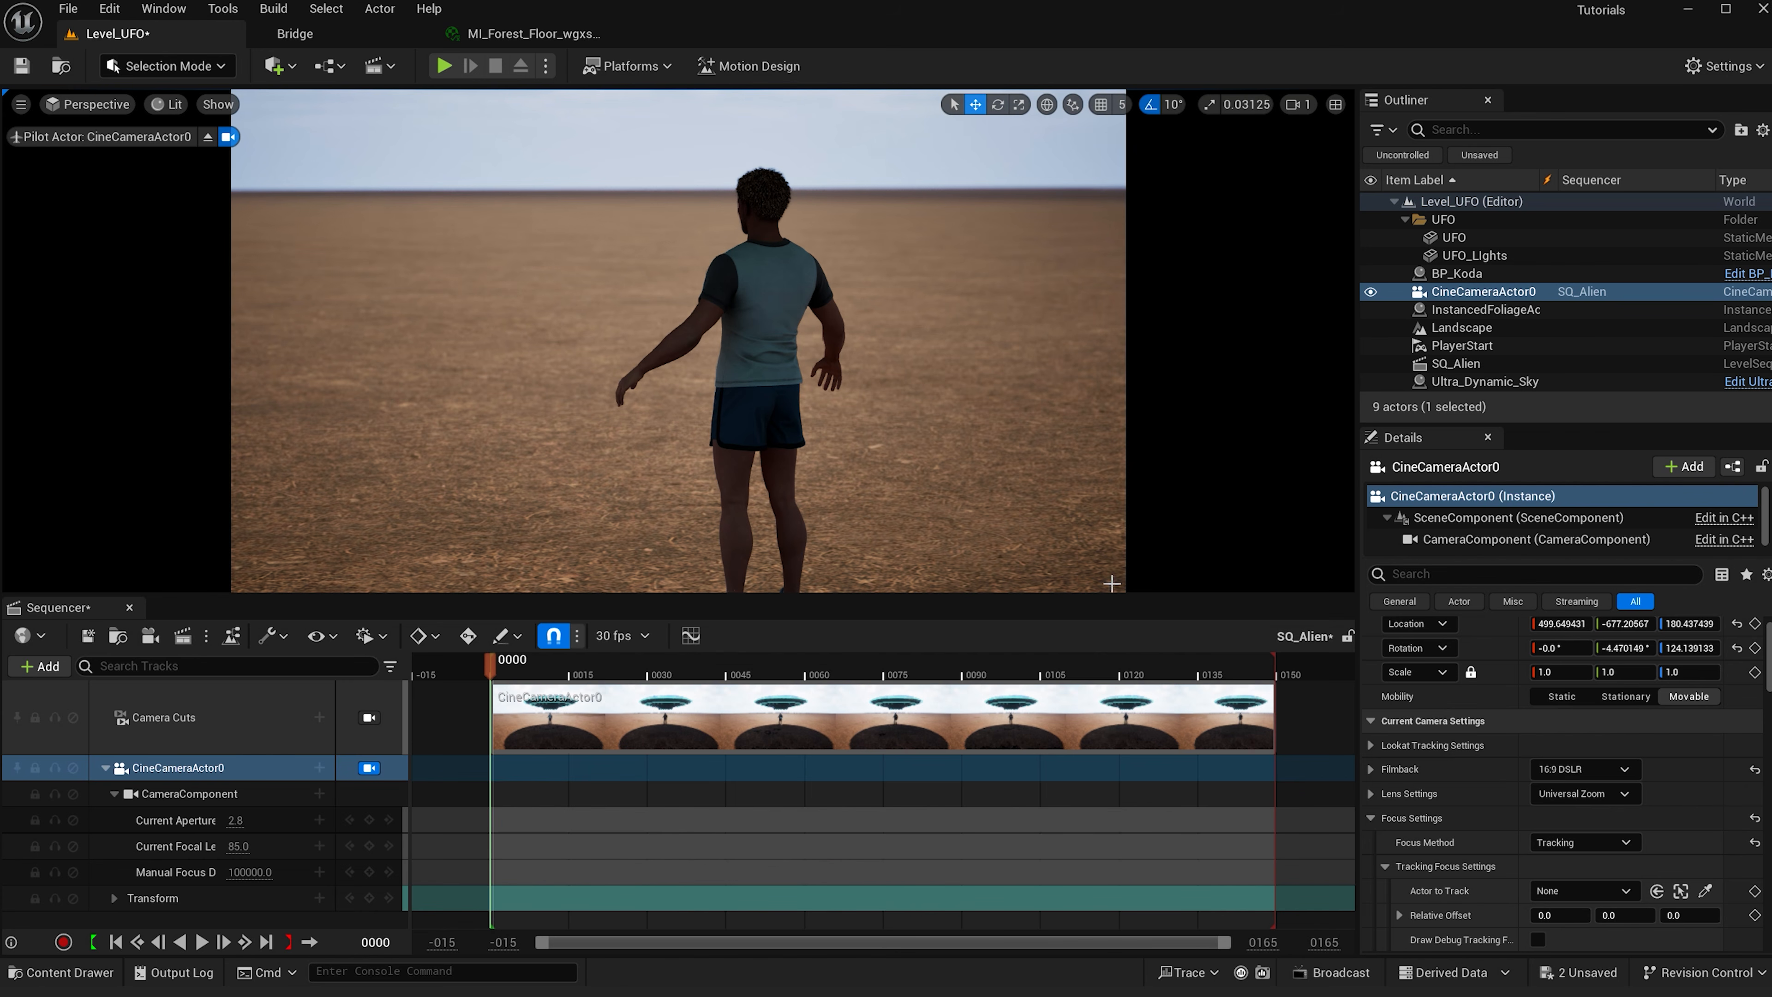
{"action": "left_click", "coordinate": [1572, 893]}
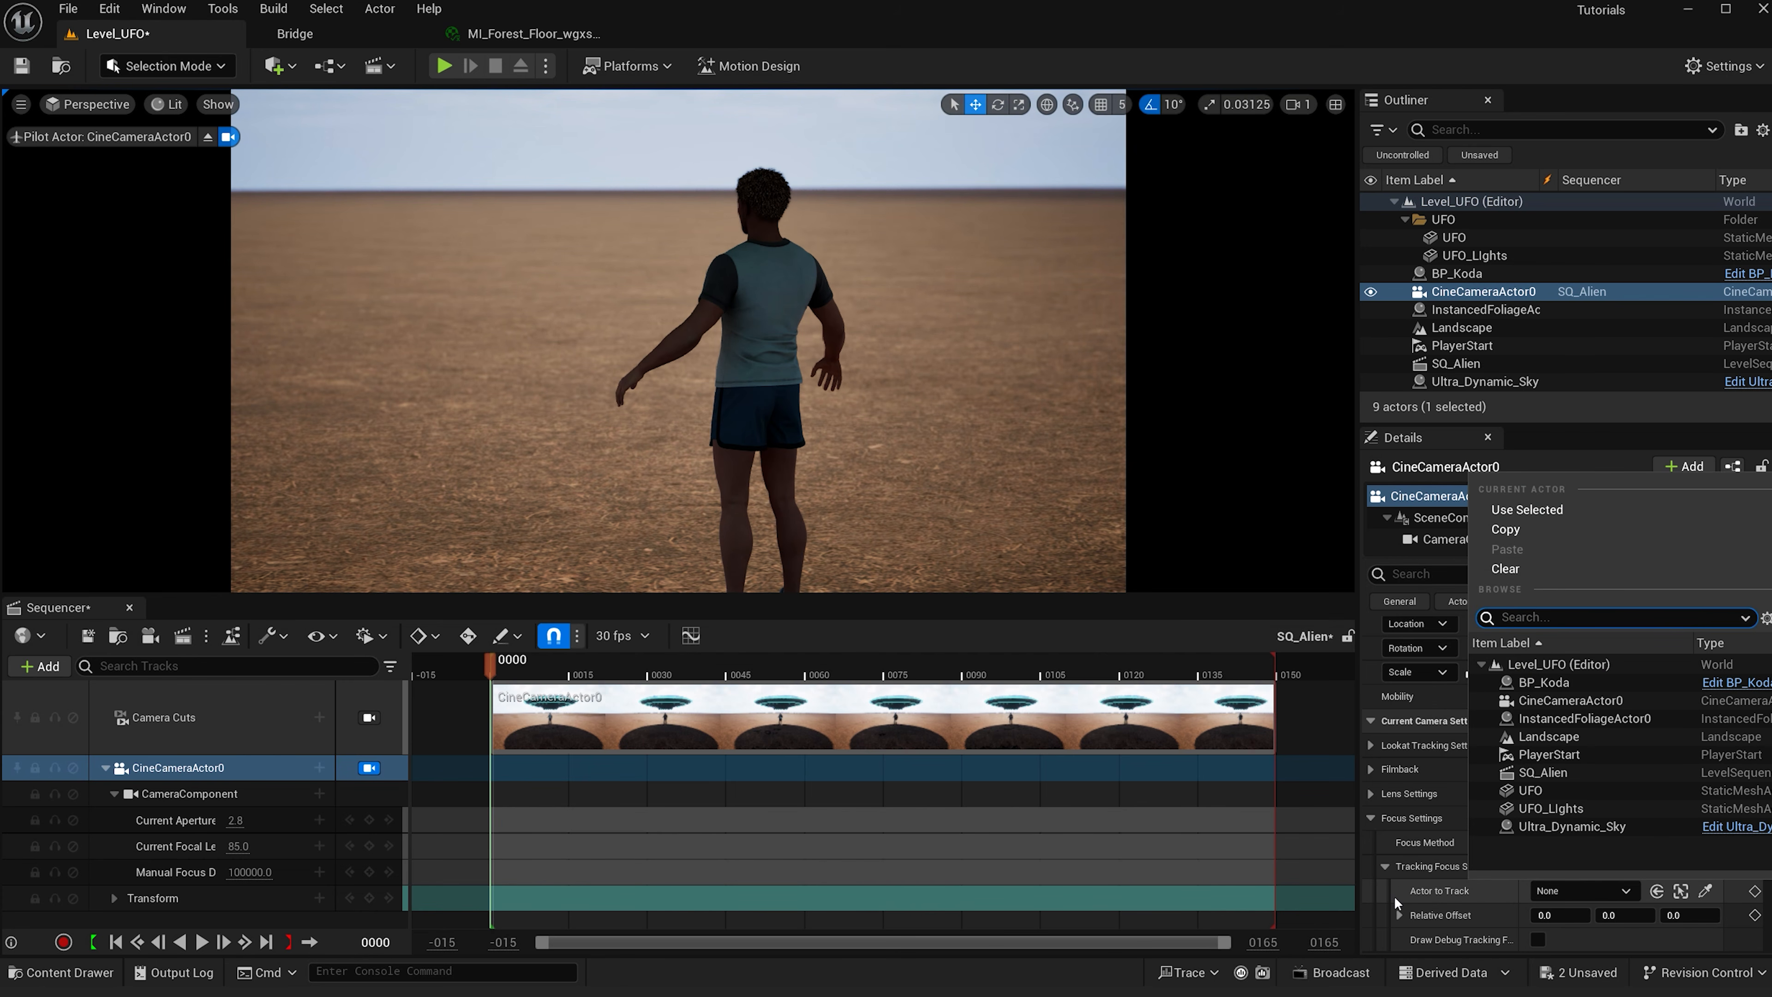
{"action": "left_click", "coordinate": [1544, 682]}
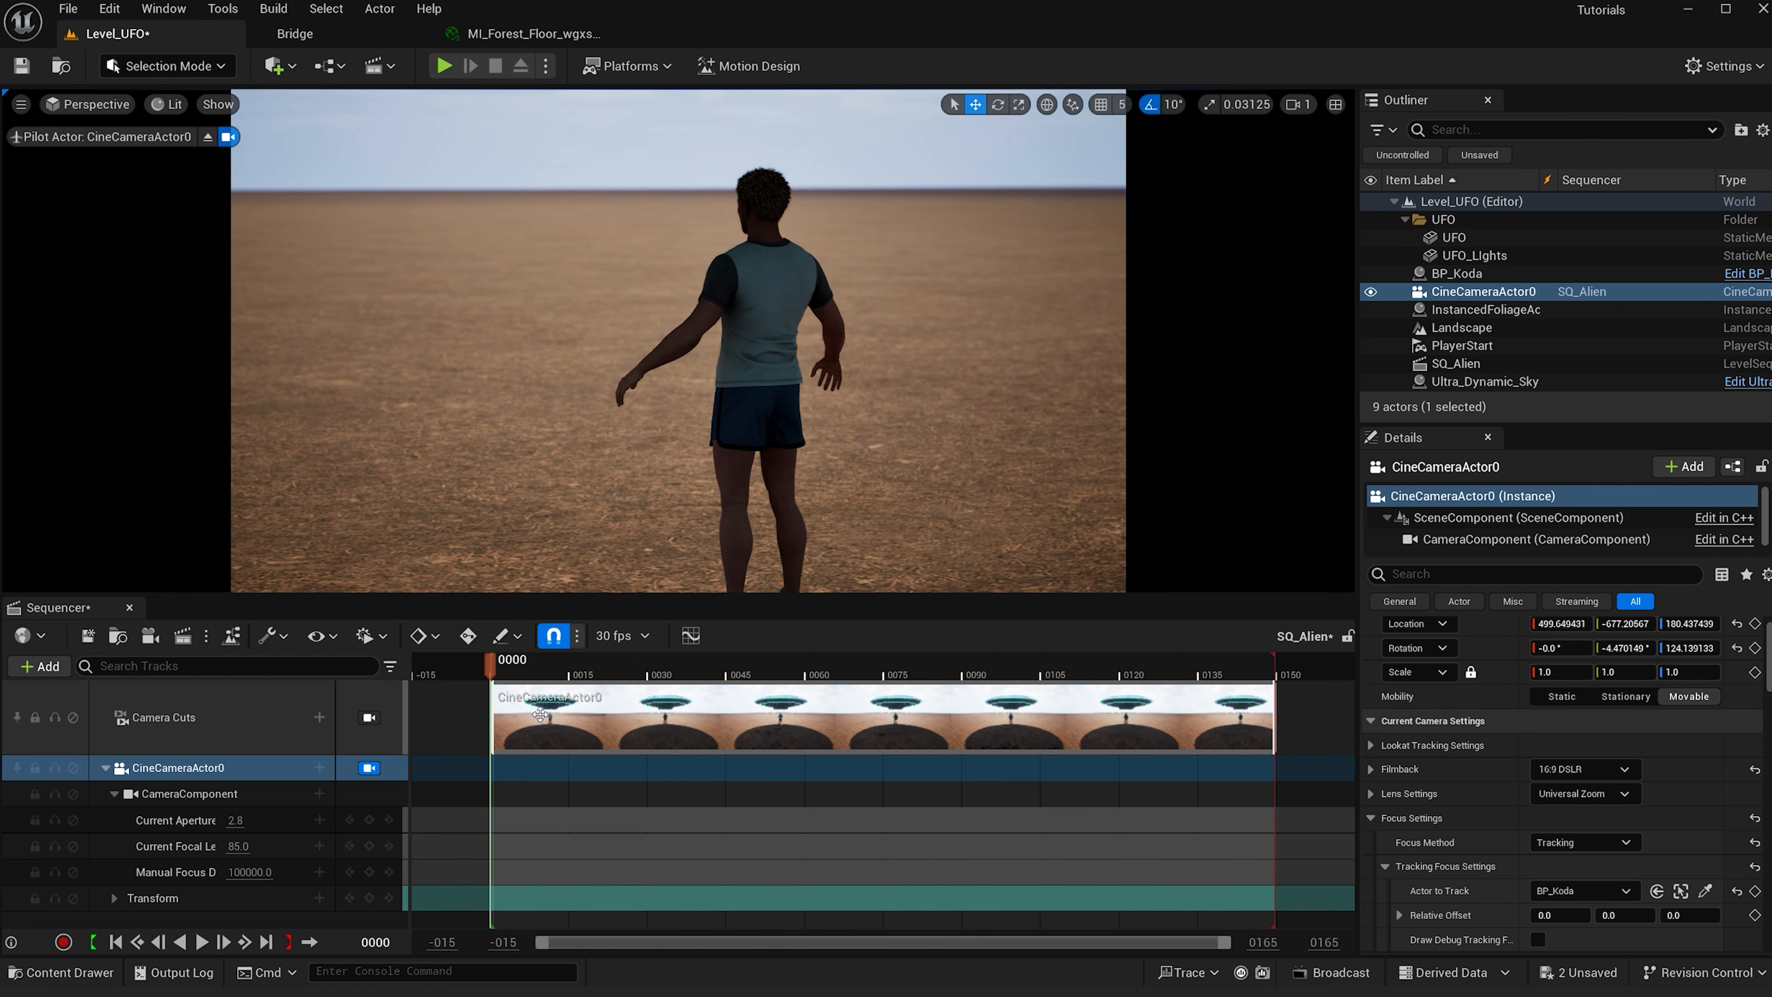
- Pull the piloted camera back to frame the UFO and switch the viewport to Cinematic Viewport
{"action": "key", "text": "s"}
{"action": "right_click_drag", "start_coordinate": [775, 383], "coordinate": [775, 383]}
{"action": "left_click", "coordinate": [68, 108]}
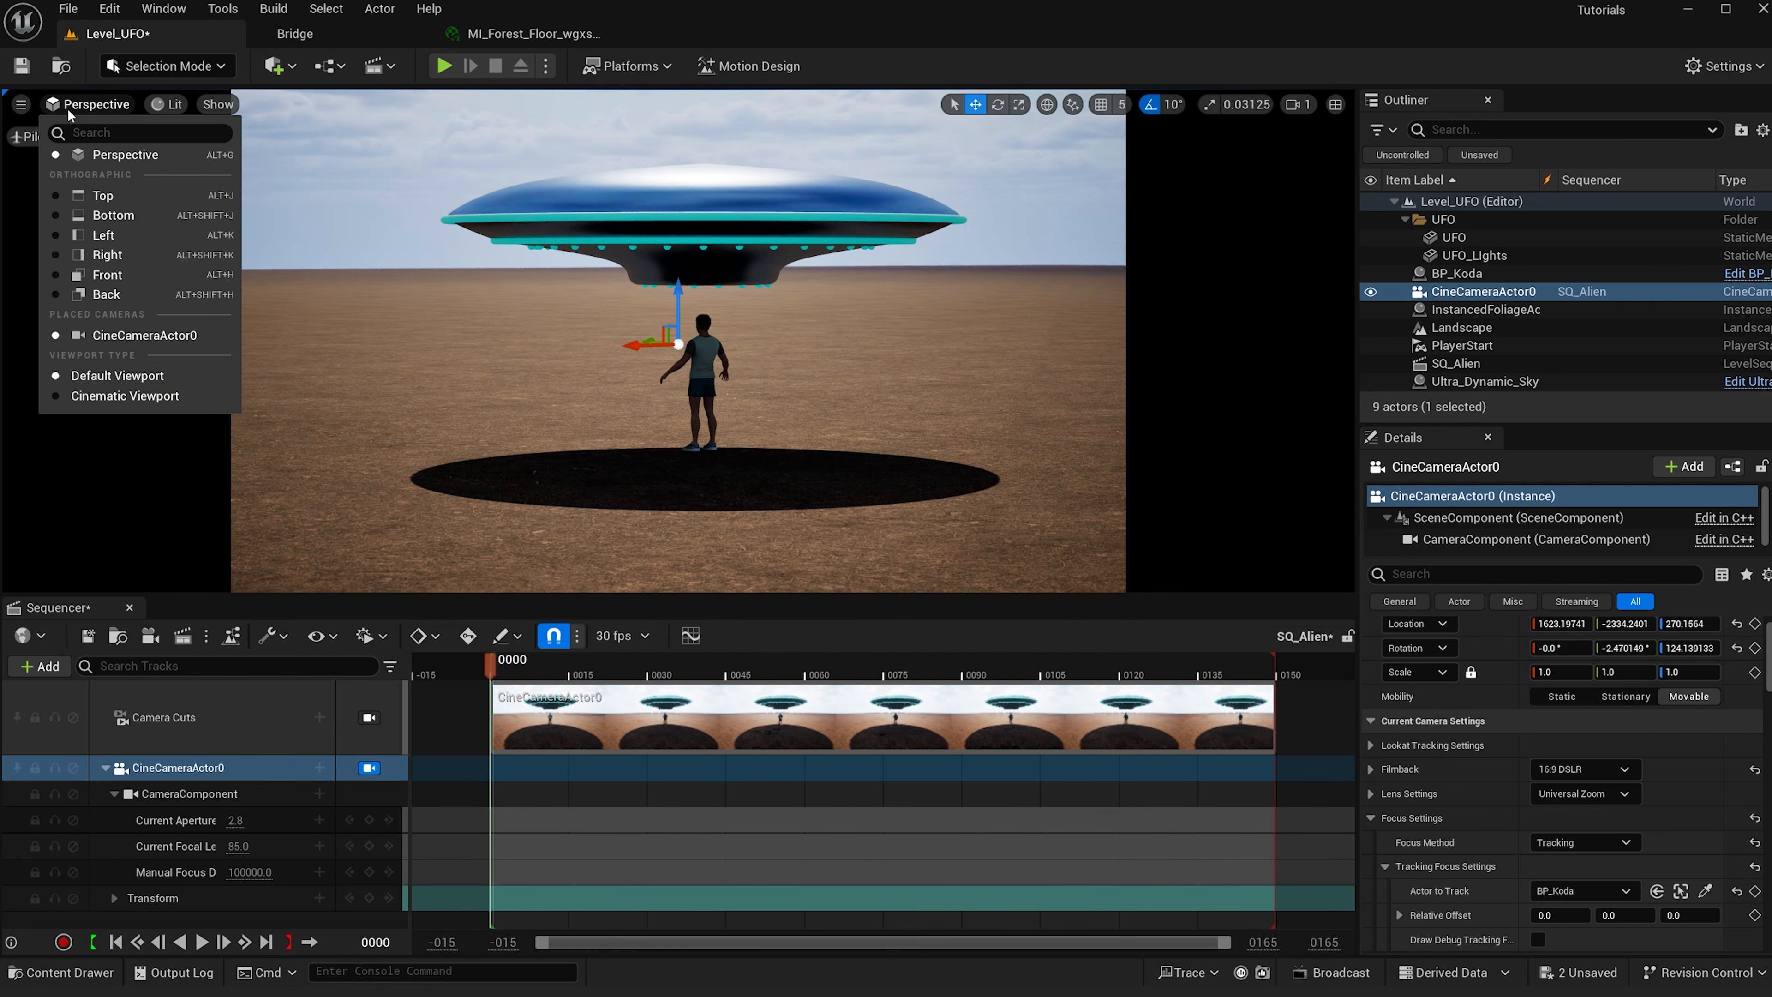
{"action": "left_click", "coordinate": [88, 396]}
- Turn on the Grid (2x2) composition overlay and pilot the cine camera from the sequencer
{"action": "left_click", "coordinate": [1304, 120]}
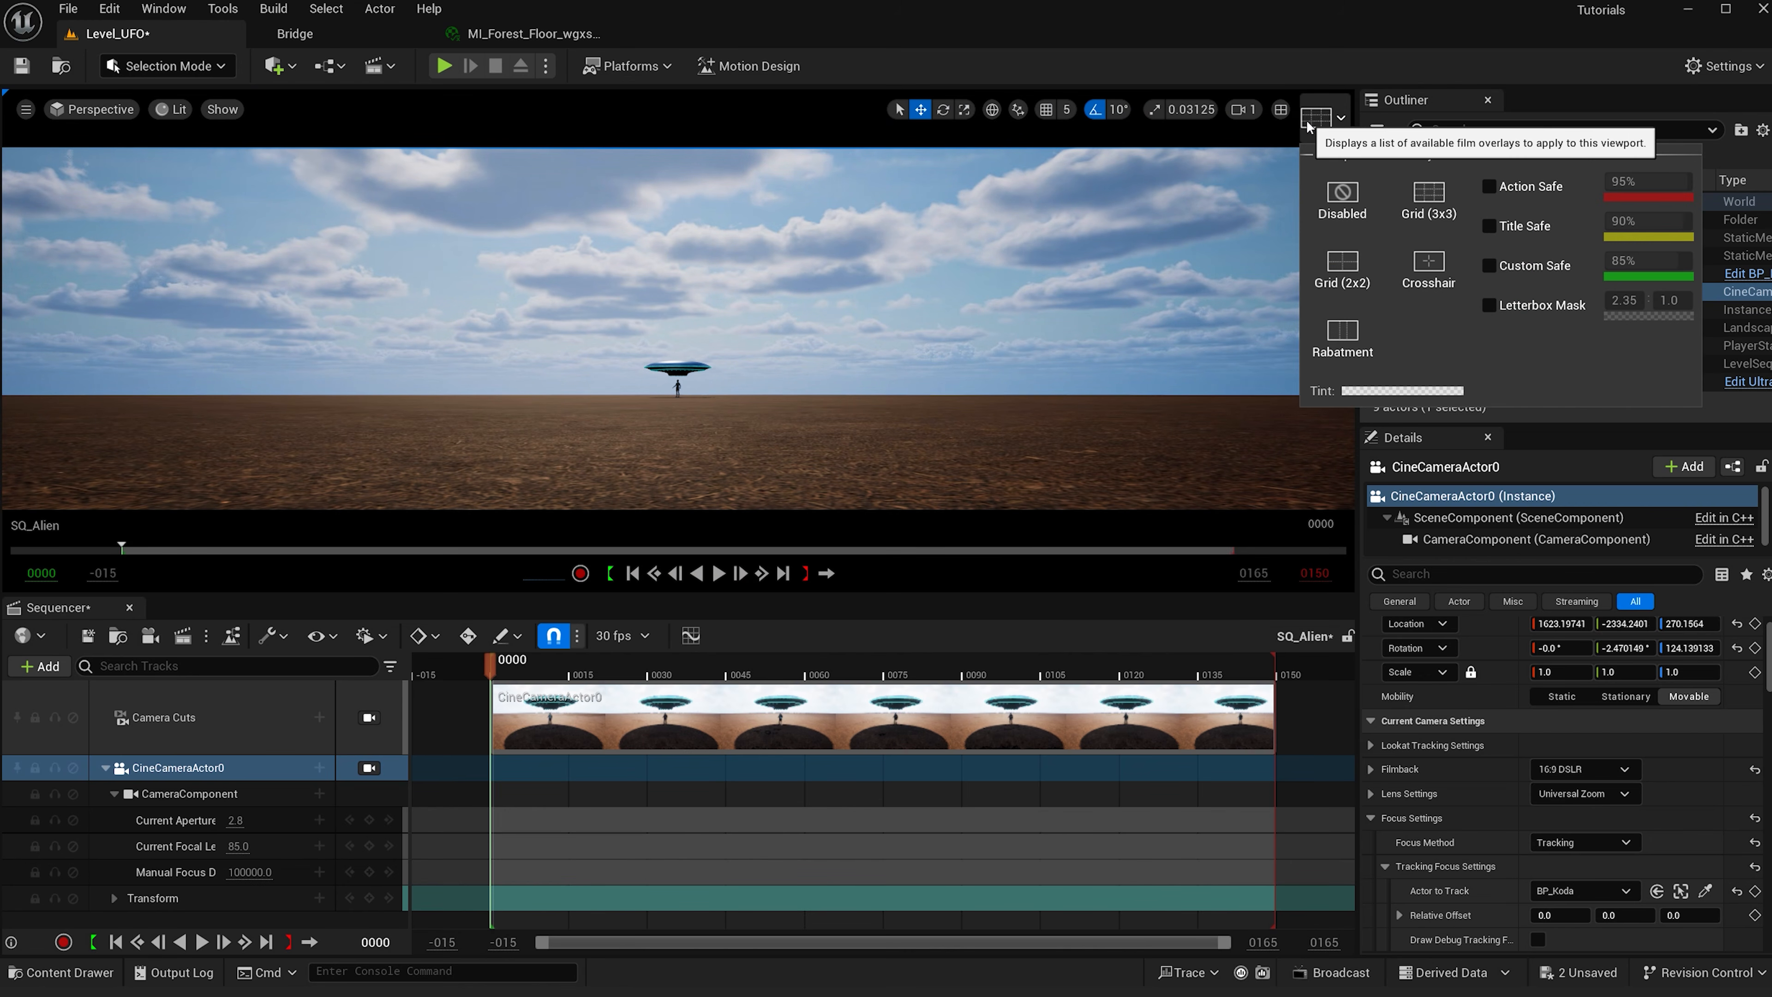
{"action": "left_click", "coordinate": [1343, 265]}
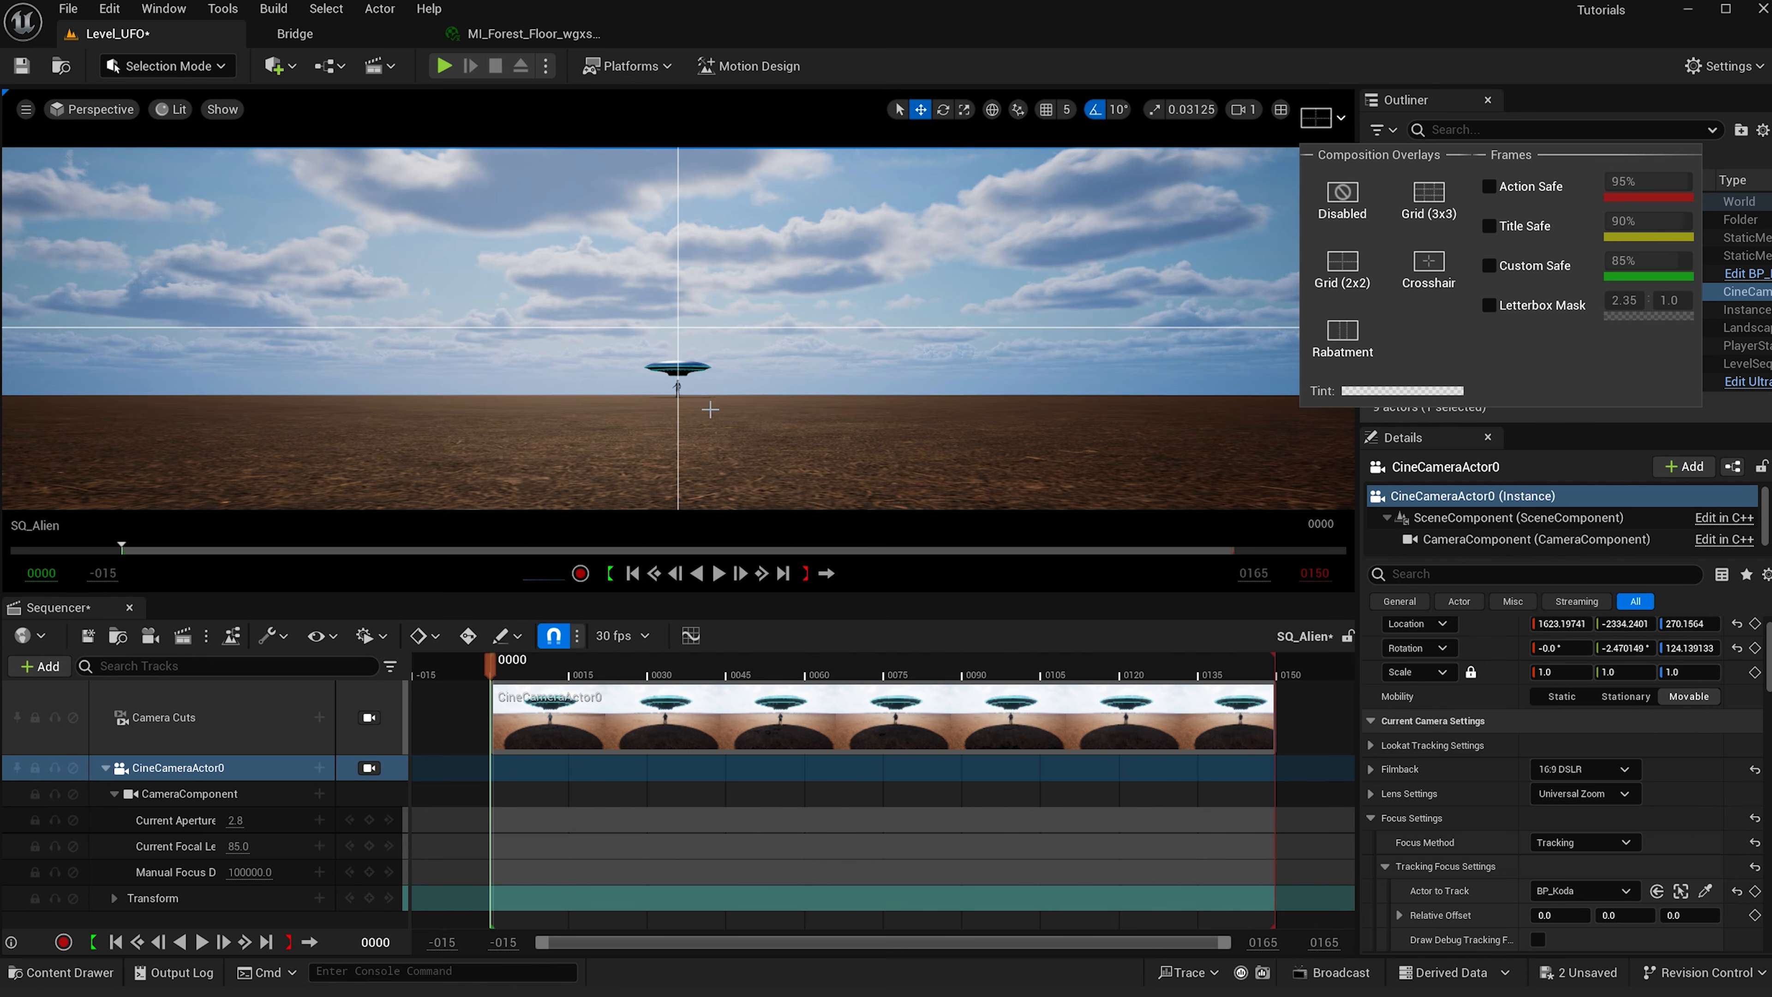
{"action": "left_click", "coordinate": [370, 768]}
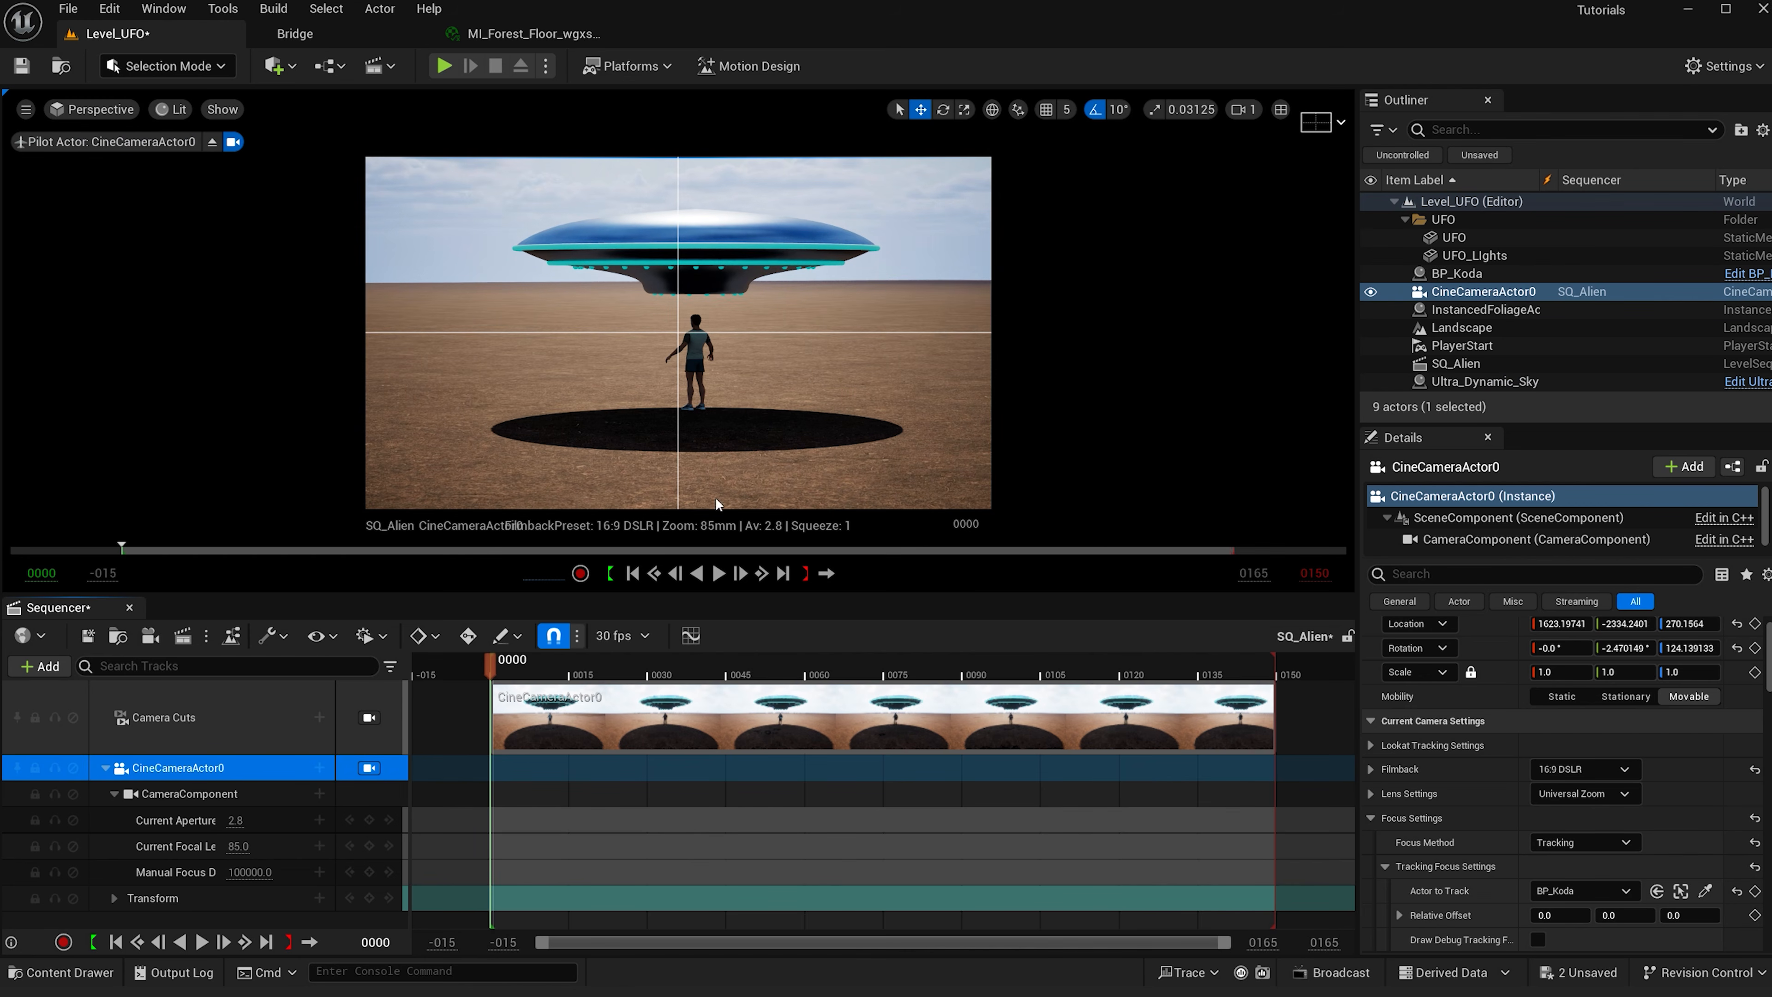
- Fly the piloted cine camera farther back and lower so the character stands small beneath the sky
{"action": "key", "text": "s"}
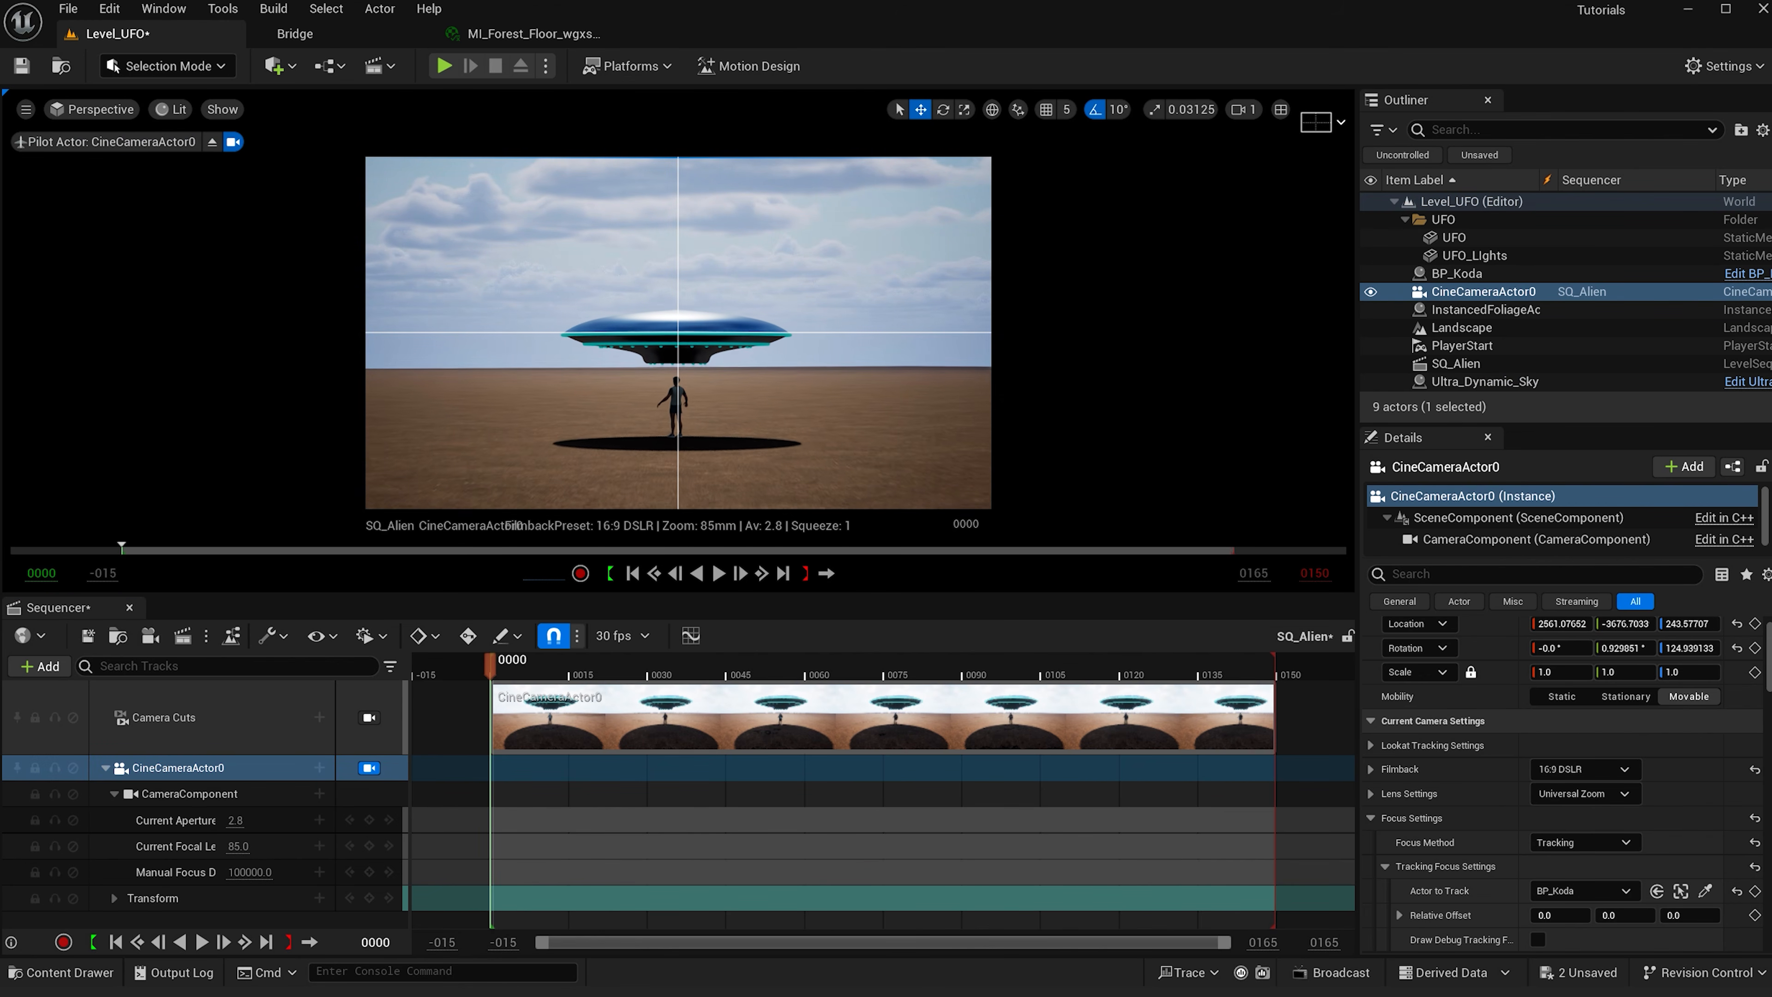
{"action": "scroll", "coordinate": [678, 332], "scroll_direction": "down", "scroll_amount": 3}
{"action": "key", "text": "s"}
{"action": "key", "text": "q"}
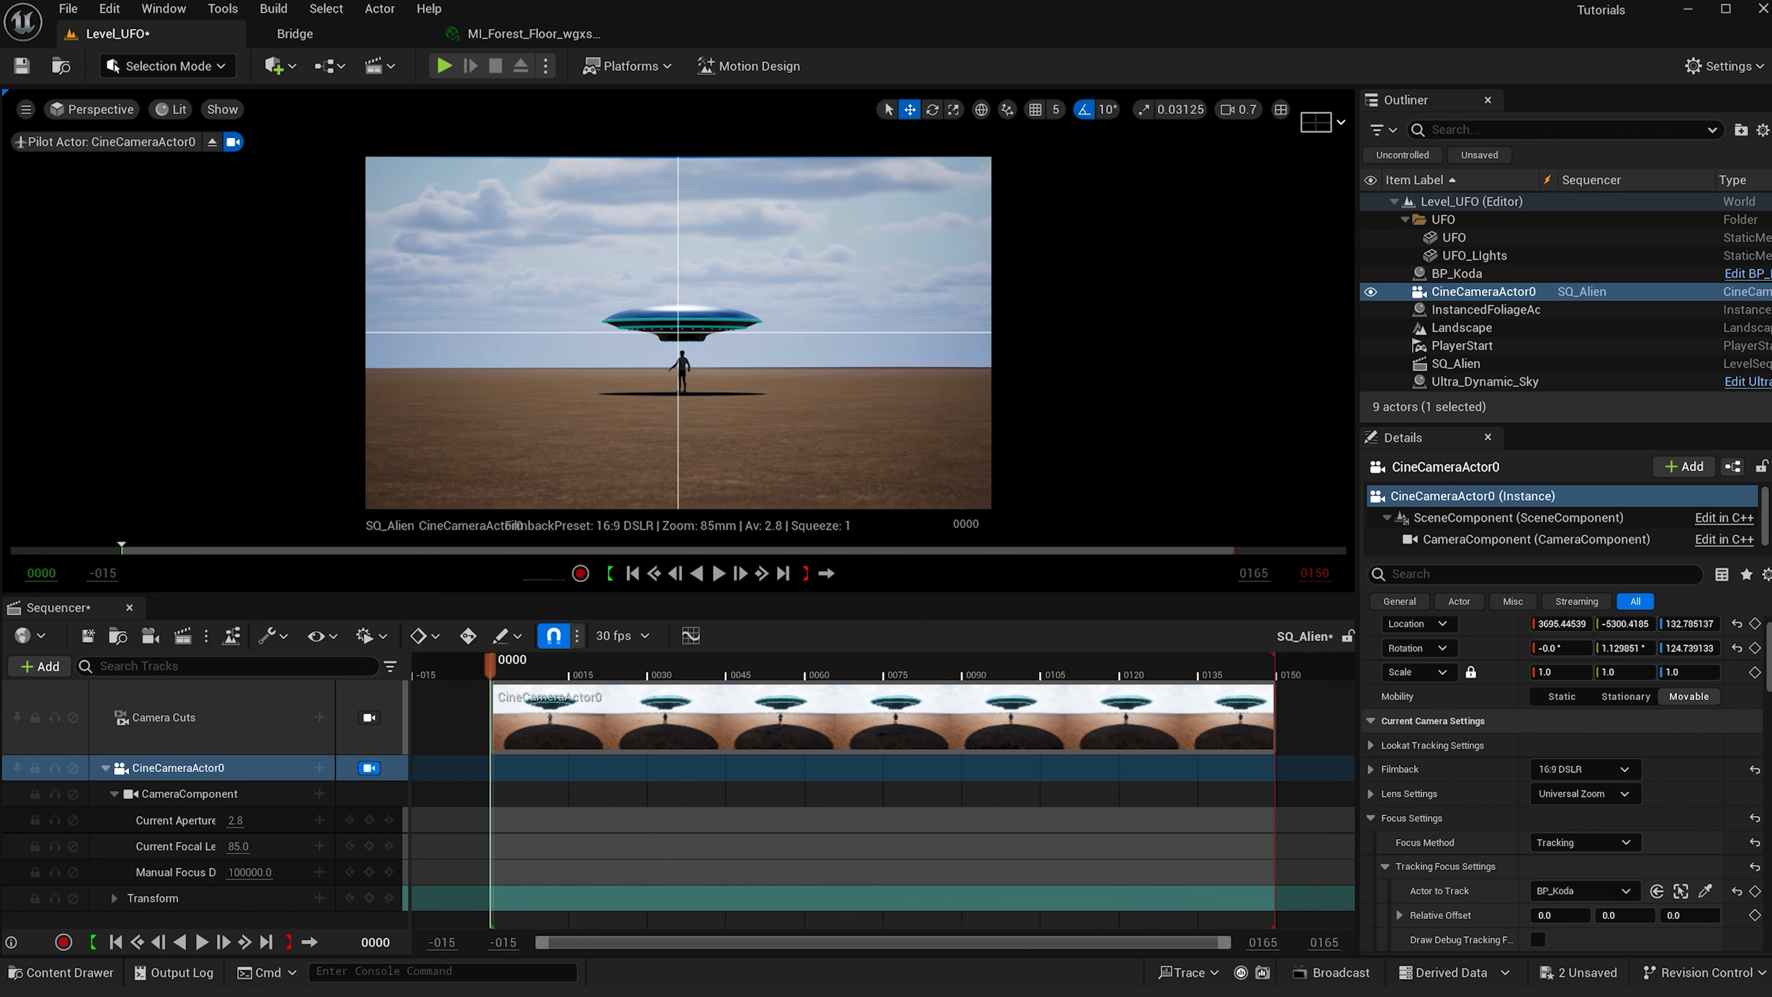
{"action": "key", "text": "s"}
{"action": "right_click_drag", "start_coordinate": [678, 333], "coordinate": [677, 321]}
{"action": "right_click_drag", "start_coordinate": [768, 423], "coordinate": [765, 422]}
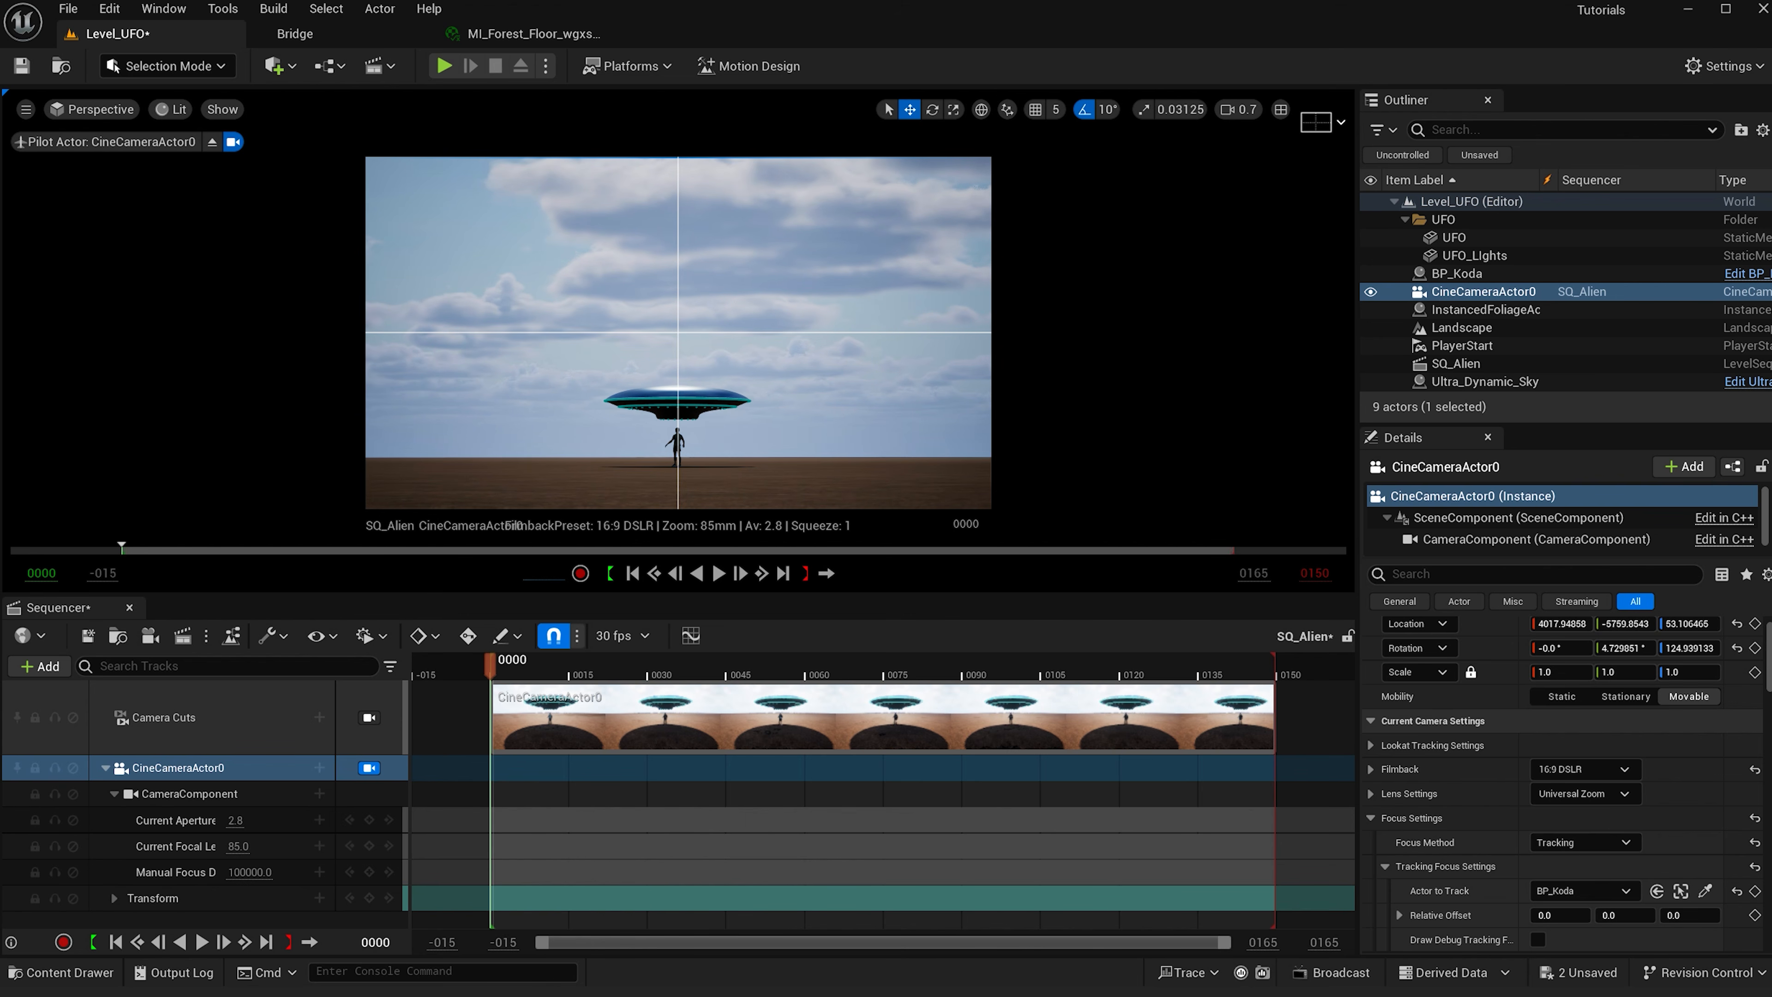
- Select UFO and UFO_Lights and raise them high above the character in the shot
{"action": "left_click", "coordinate": [1472, 256]}
{"action": "left_click", "coordinate": [1459, 238], "text": "ctrl"}
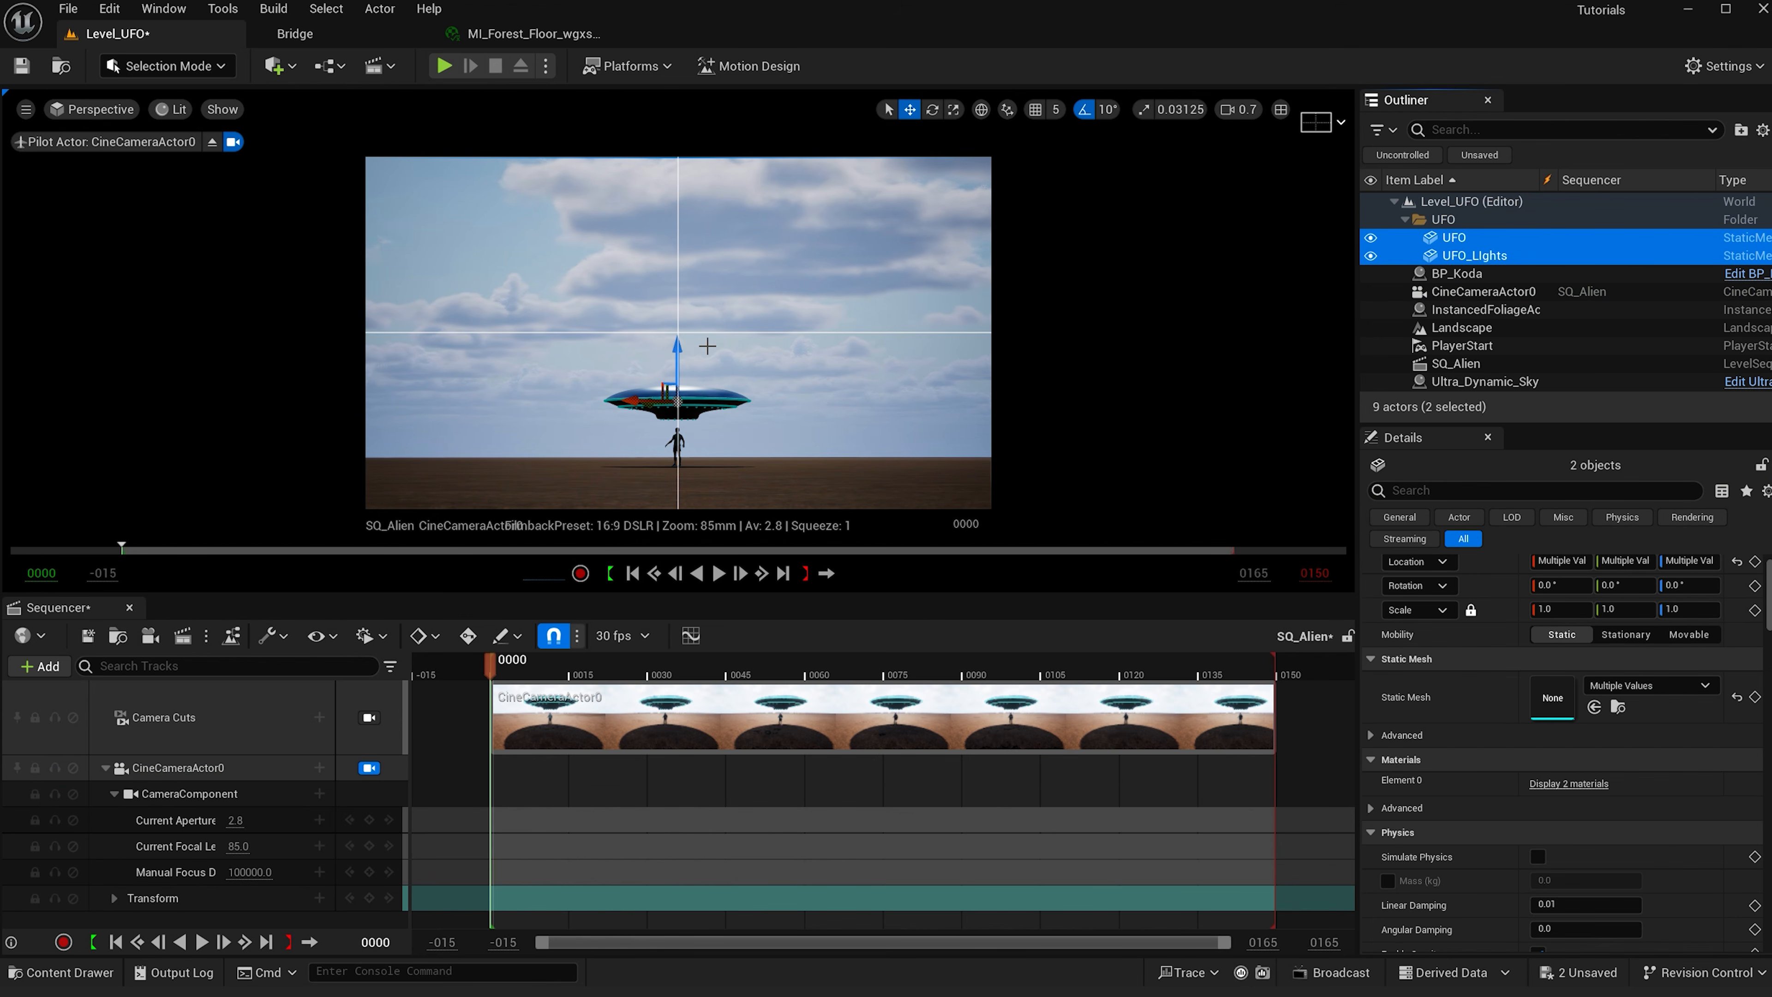
{"action": "left_click_drag", "start_coordinate": [682, 348], "coordinate": [693, 170]}
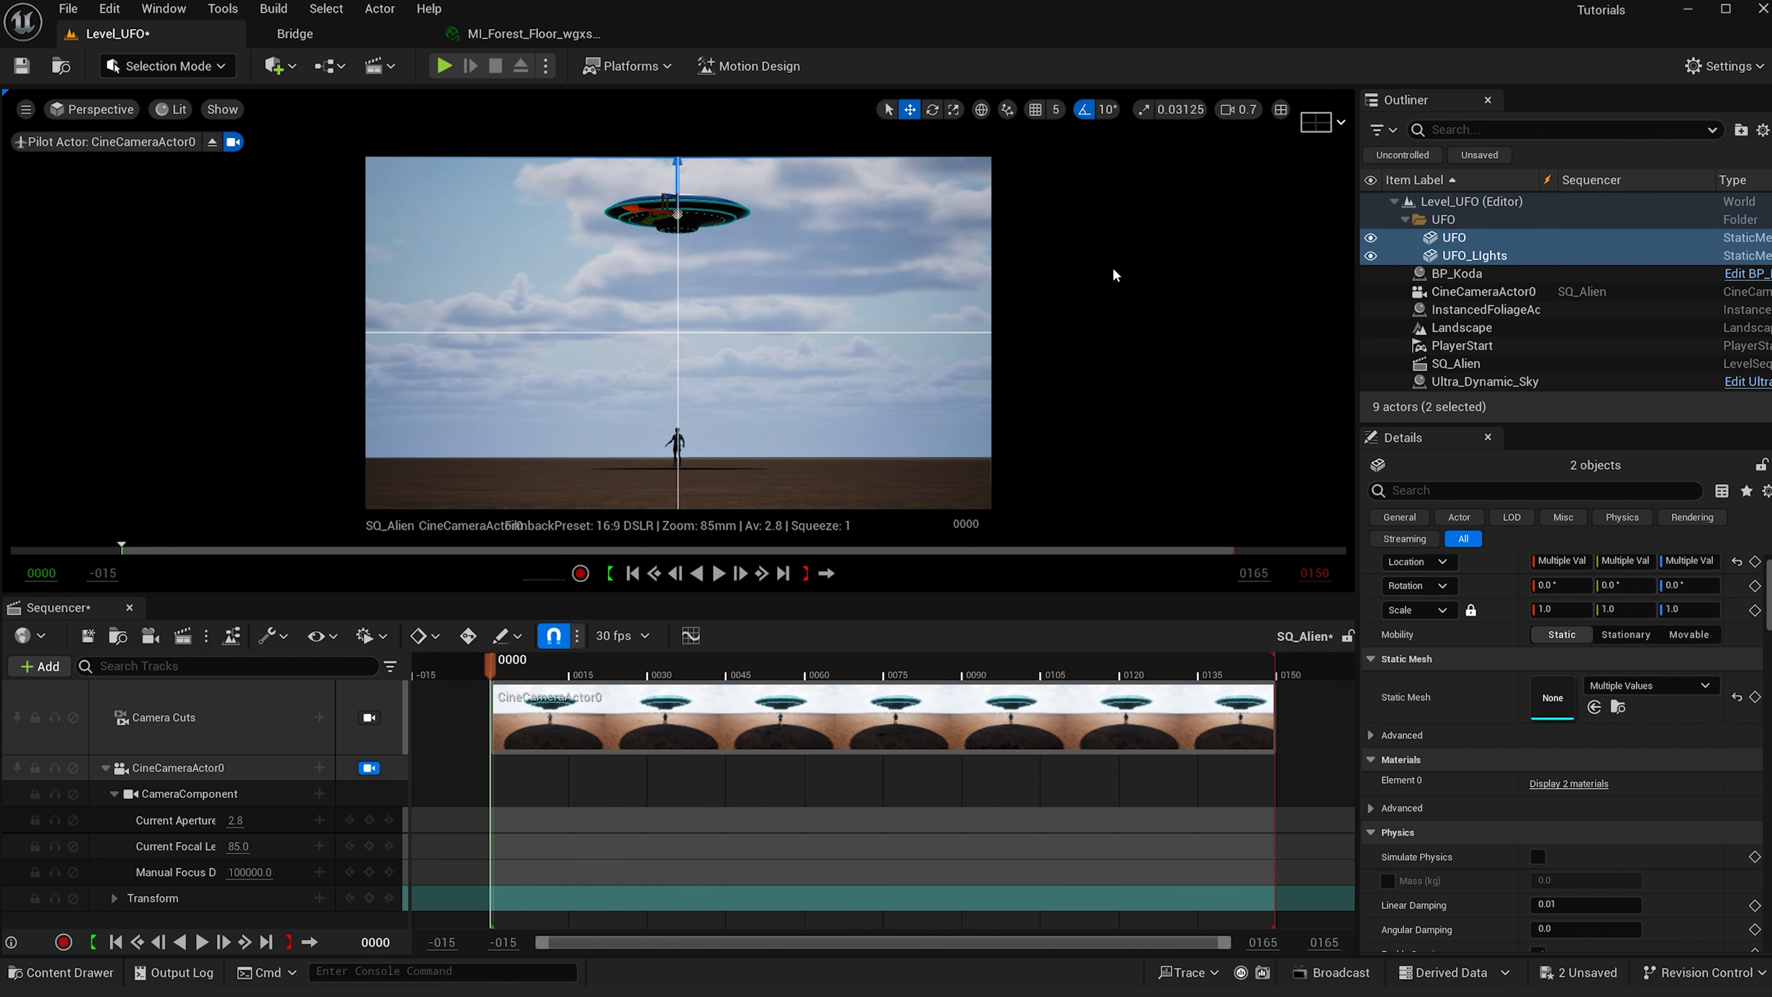
- Return the viewport to Default Viewport and pilot the cine camera again
{"action": "left_click", "coordinate": [86, 110]}
{"action": "left_click", "coordinate": [113, 379]}
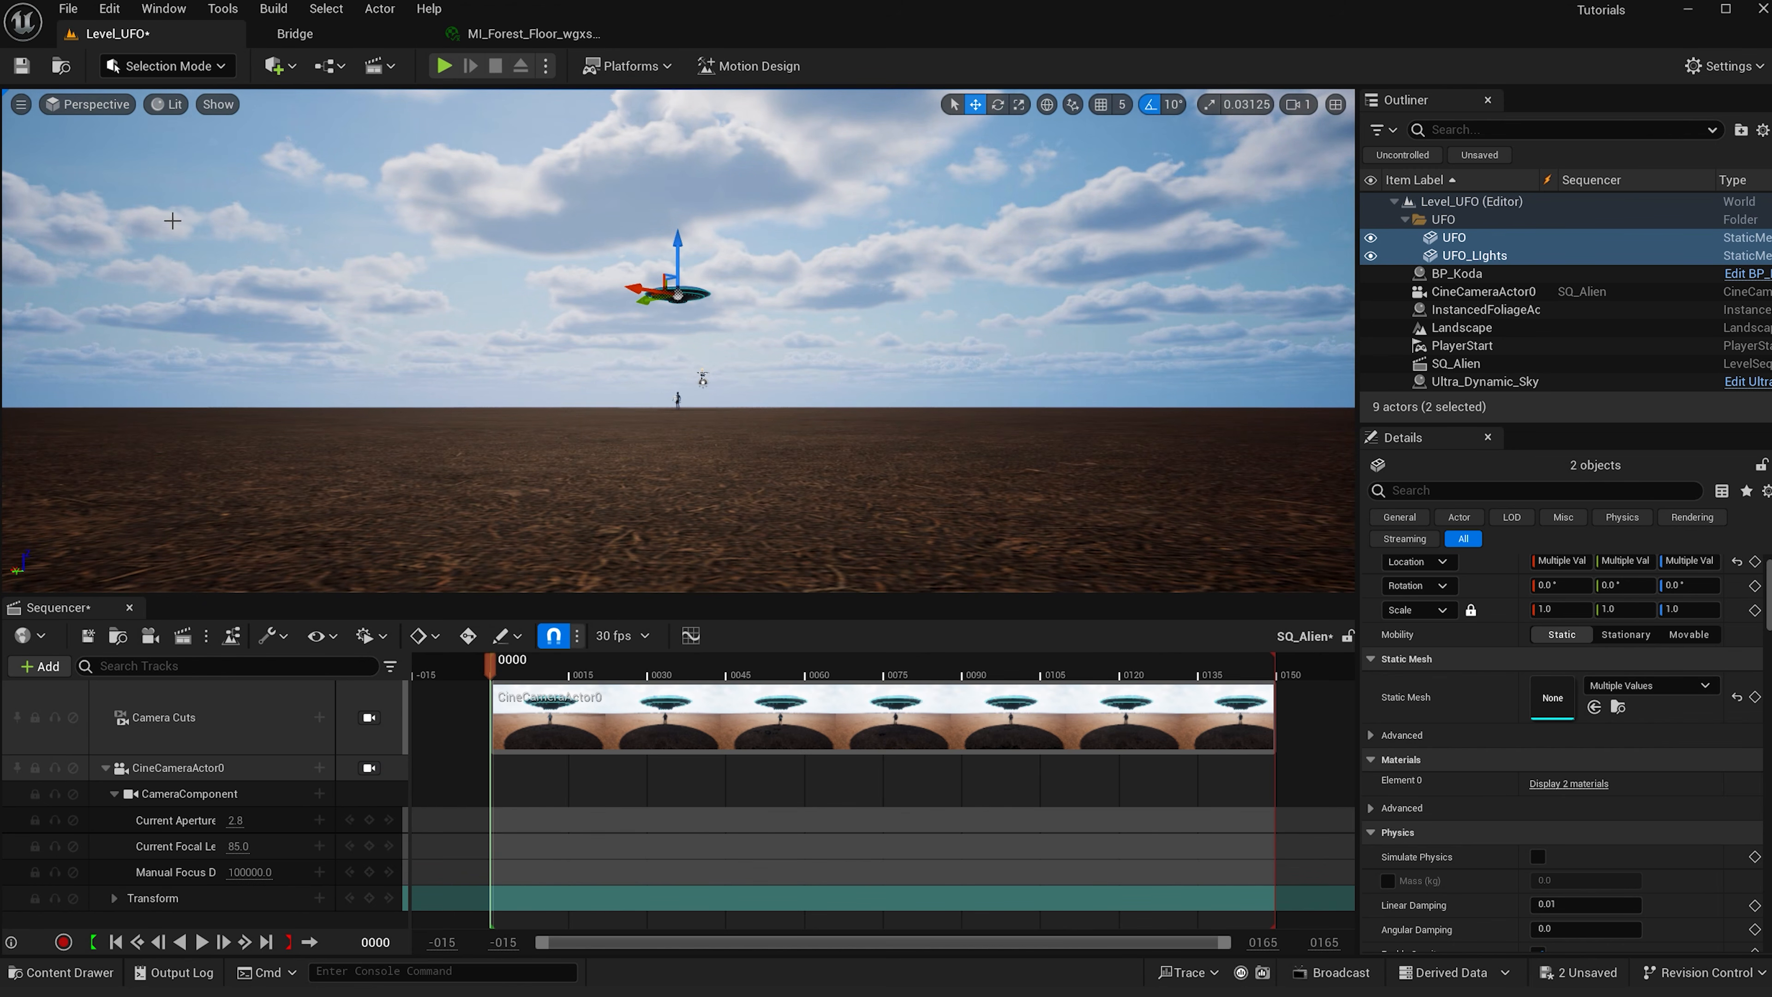
{"action": "left_click", "coordinate": [369, 767]}
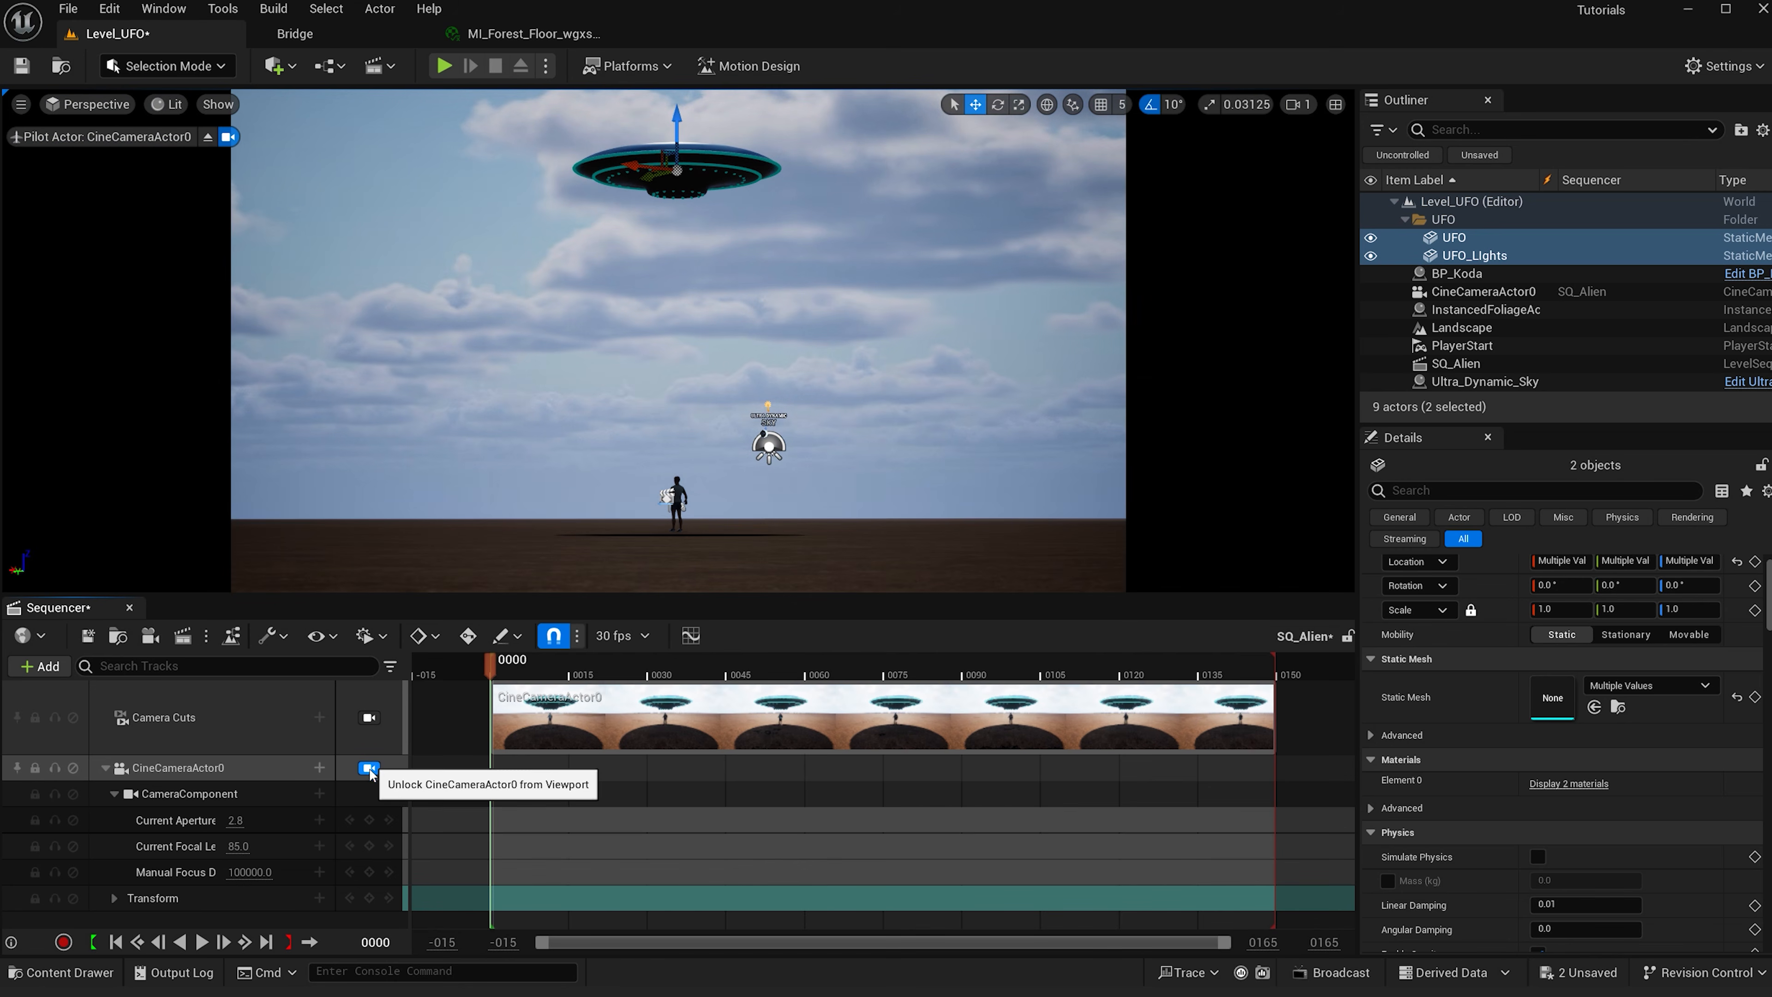
- Add a keyframe to the cine camera's Transform track at frame 0000
{"action": "left_click", "coordinate": [369, 897]}
{"action": "mouse_move", "coordinate": [723, 426]}
{"action": "right_mouse_down"}
{"action": "mouse_move", "coordinate": [691, 488]}
{"action": "mouse_move", "coordinate": [712, 416]}
{"action": "right_mouse_up"}
{"action": "left_click_drag", "start_coordinate": [492, 675], "coordinate": [516, 675]}
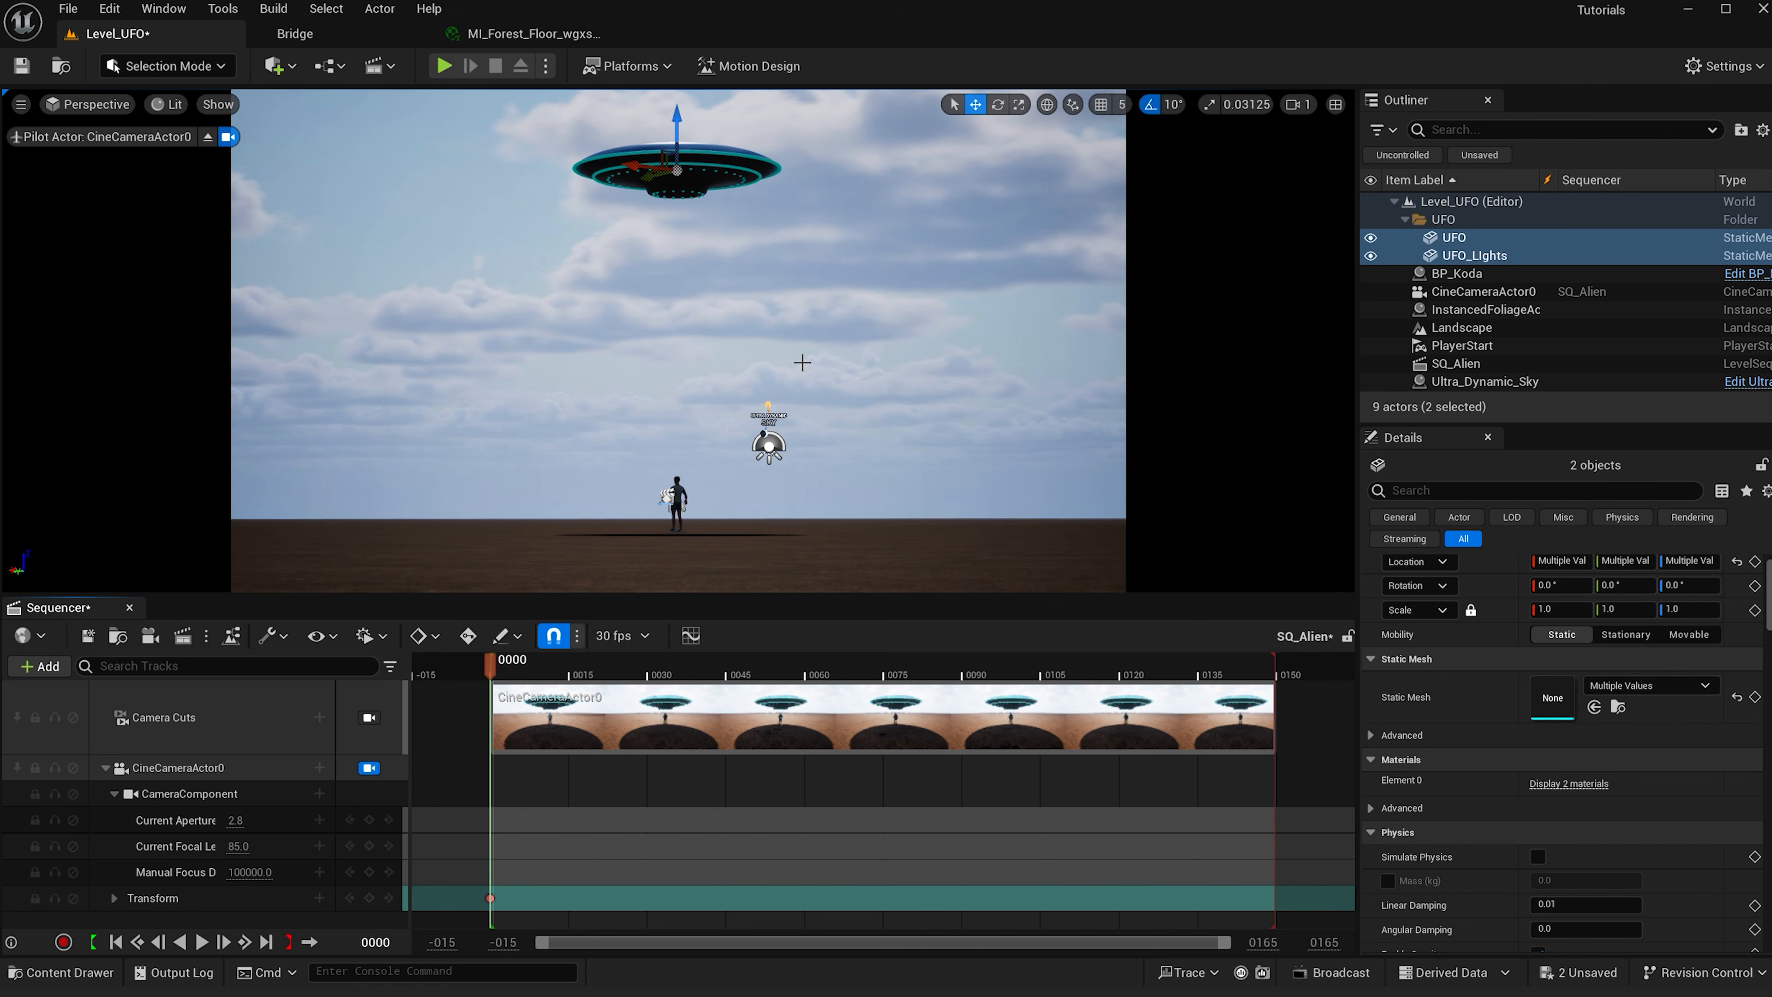
- Switch to Landscape mode and reduce the sculpt brush size to about 775
{"action": "left_click", "coordinate": [168, 67]}
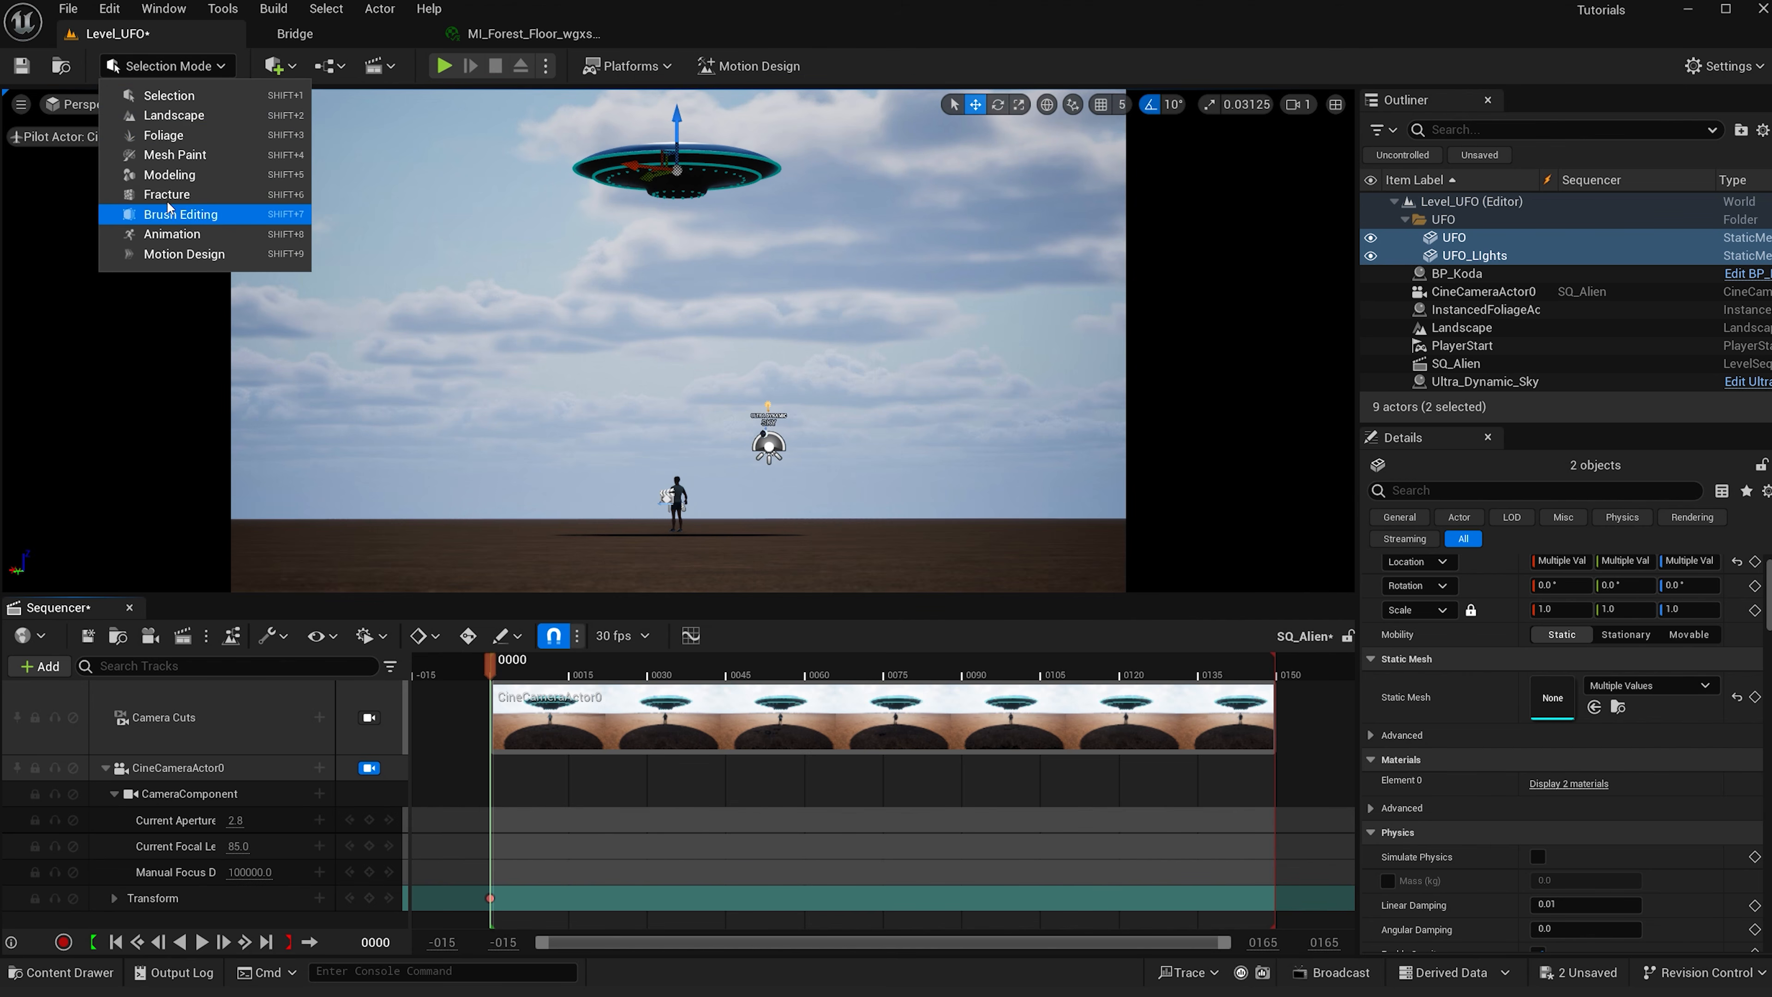
{"action": "left_click", "coordinate": [174, 115]}
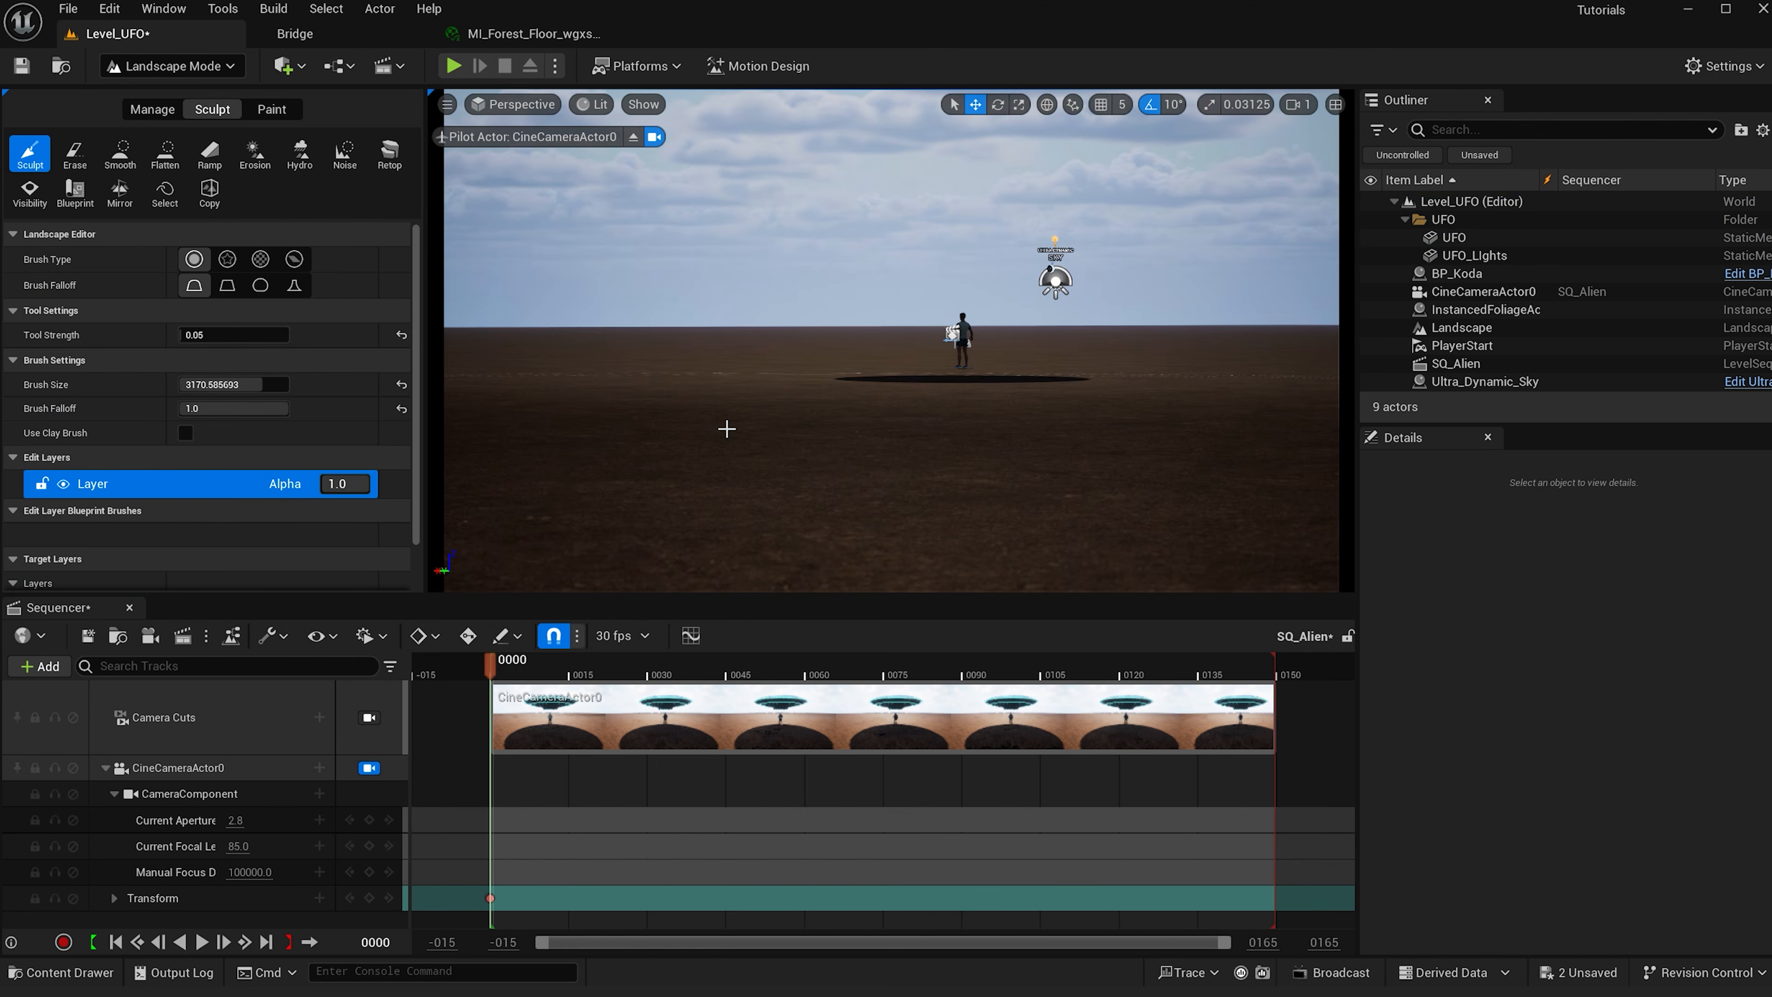
{"action": "scroll", "coordinate": [725, 429], "scroll_direction": "down", "scroll_amount": 5}
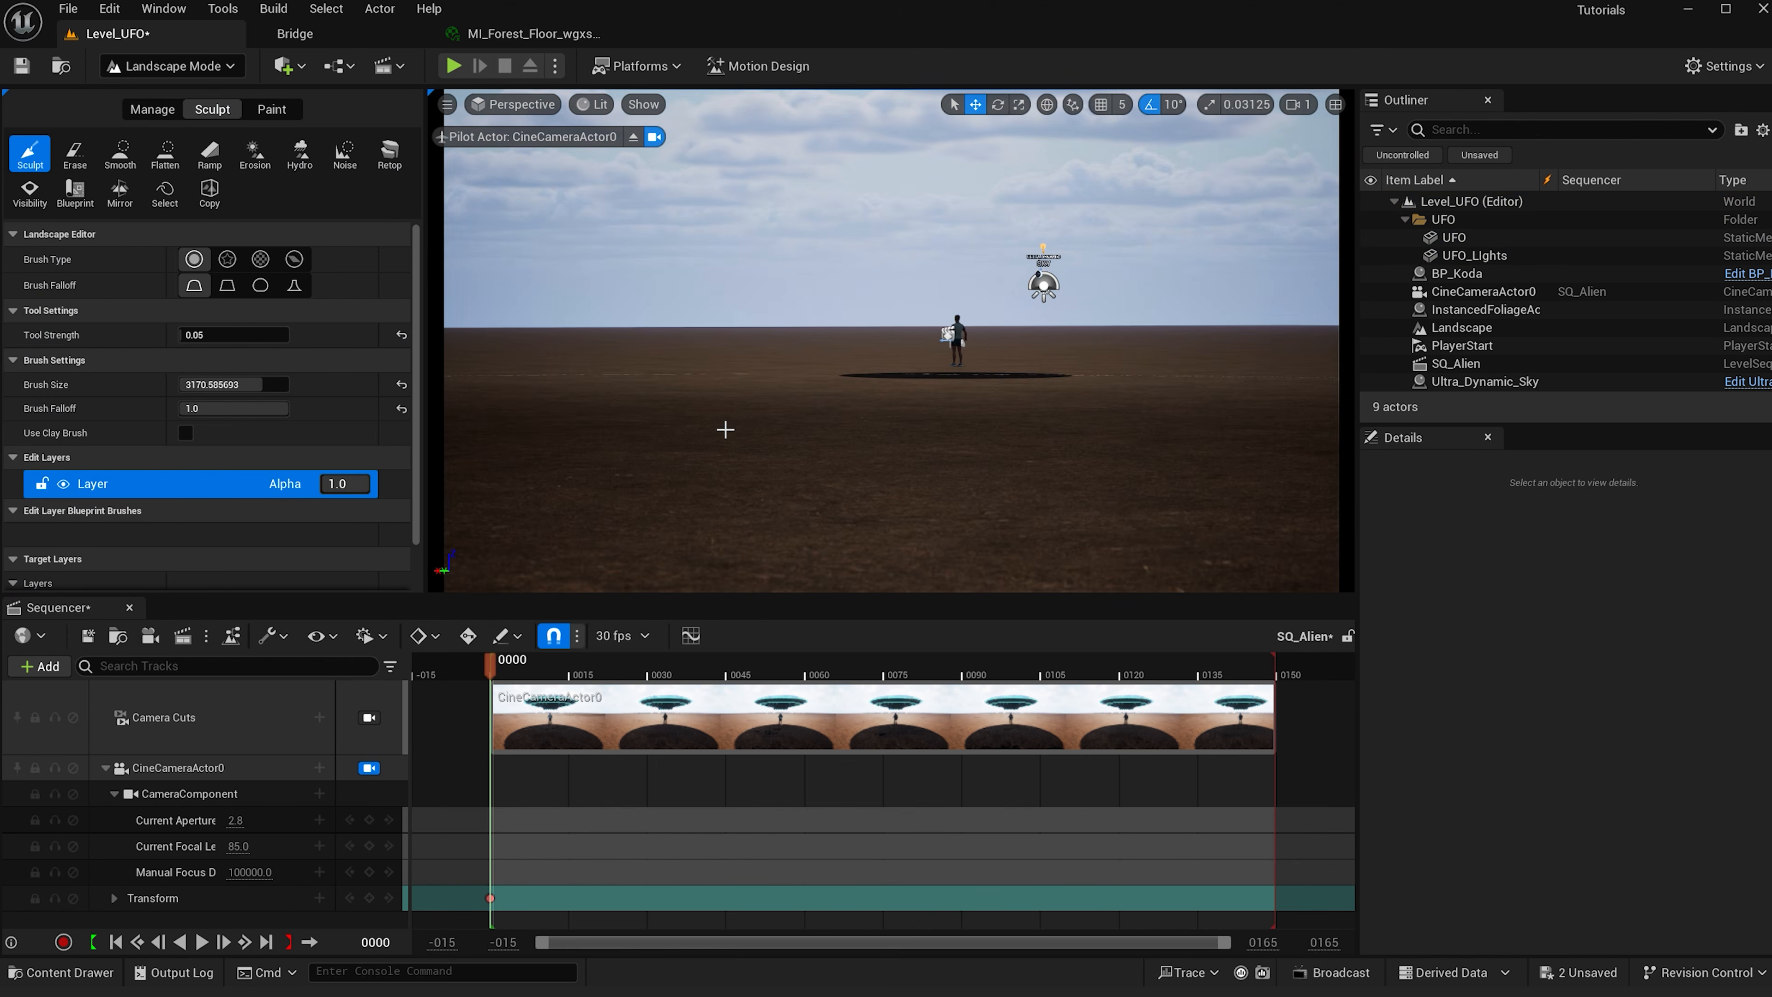
{"action": "scroll", "coordinate": [725, 429], "scroll_direction": "down", "scroll_amount": 1}
{"action": "right_click_drag", "start_coordinate": [724, 429], "coordinate": [754, 461]}
{"action": "key", "text": "e"}
{"action": "mouse_move", "coordinate": [705, 340]}
{"action": "right_mouse_down"}
{"action": "mouse_move", "coordinate": [669, 303]}
{"action": "mouse_move", "coordinate": [687, 331]}
{"action": "right_mouse_up"}
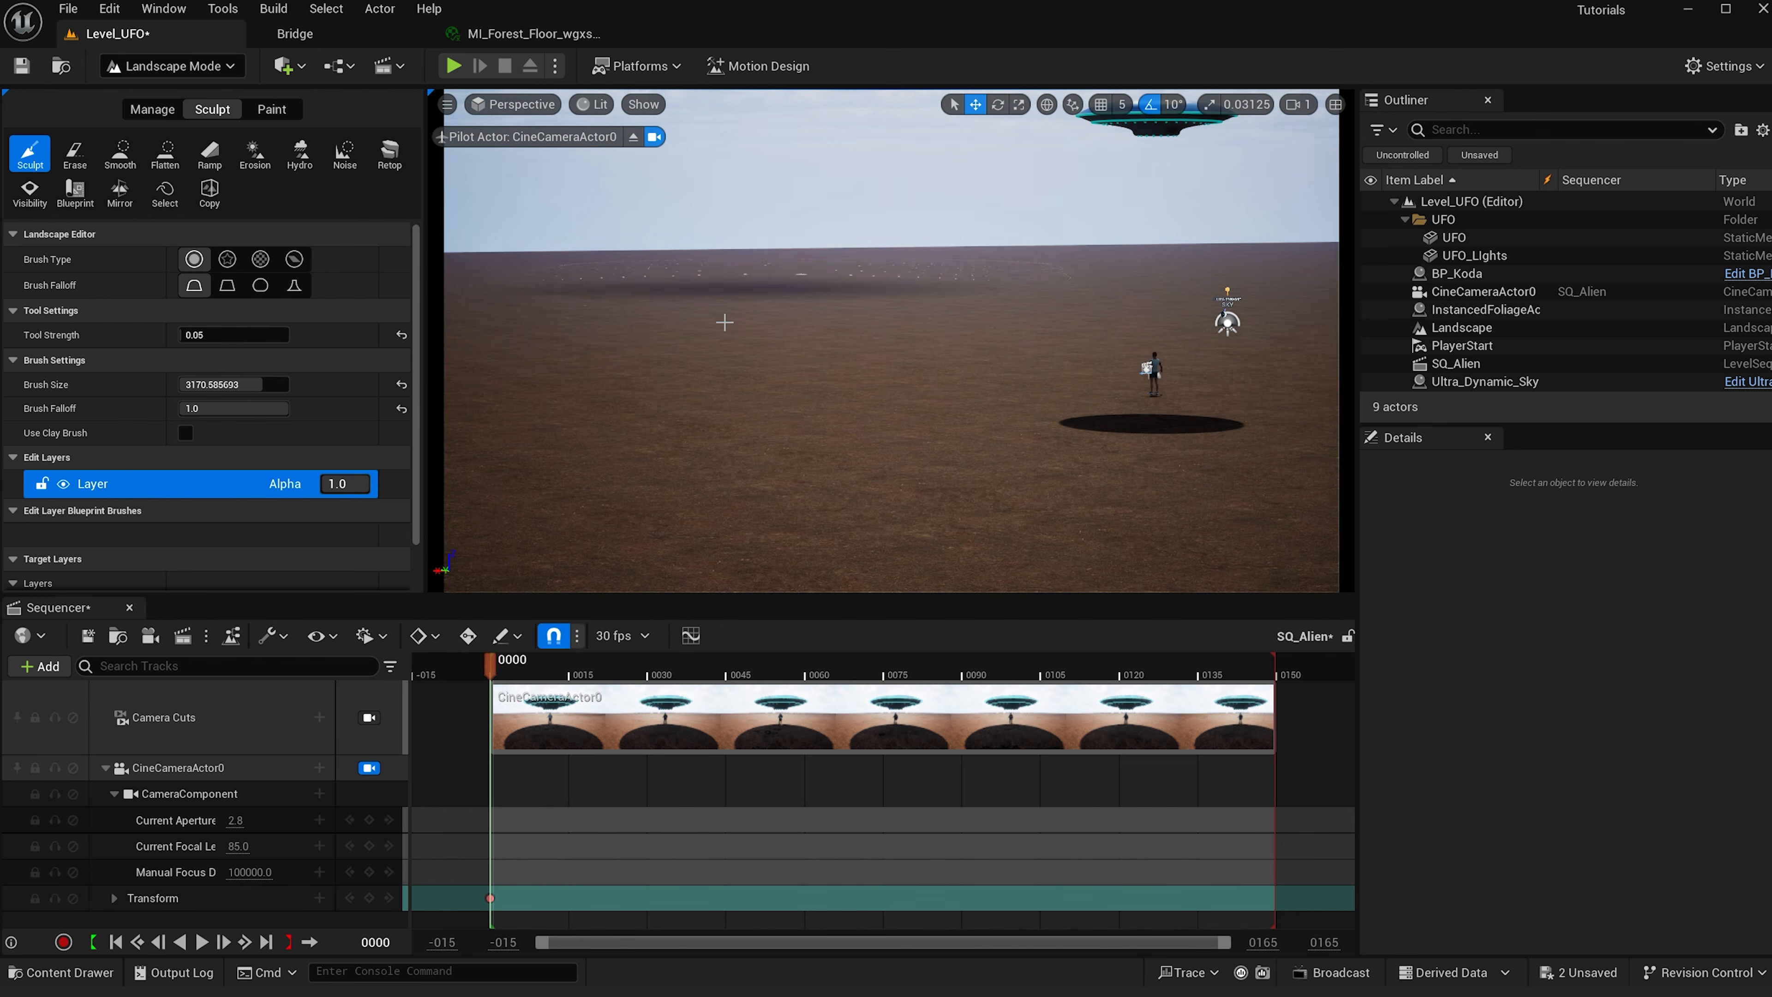
{"action": "right_click_drag", "start_coordinate": [1095, 281], "coordinate": [1034, 288]}
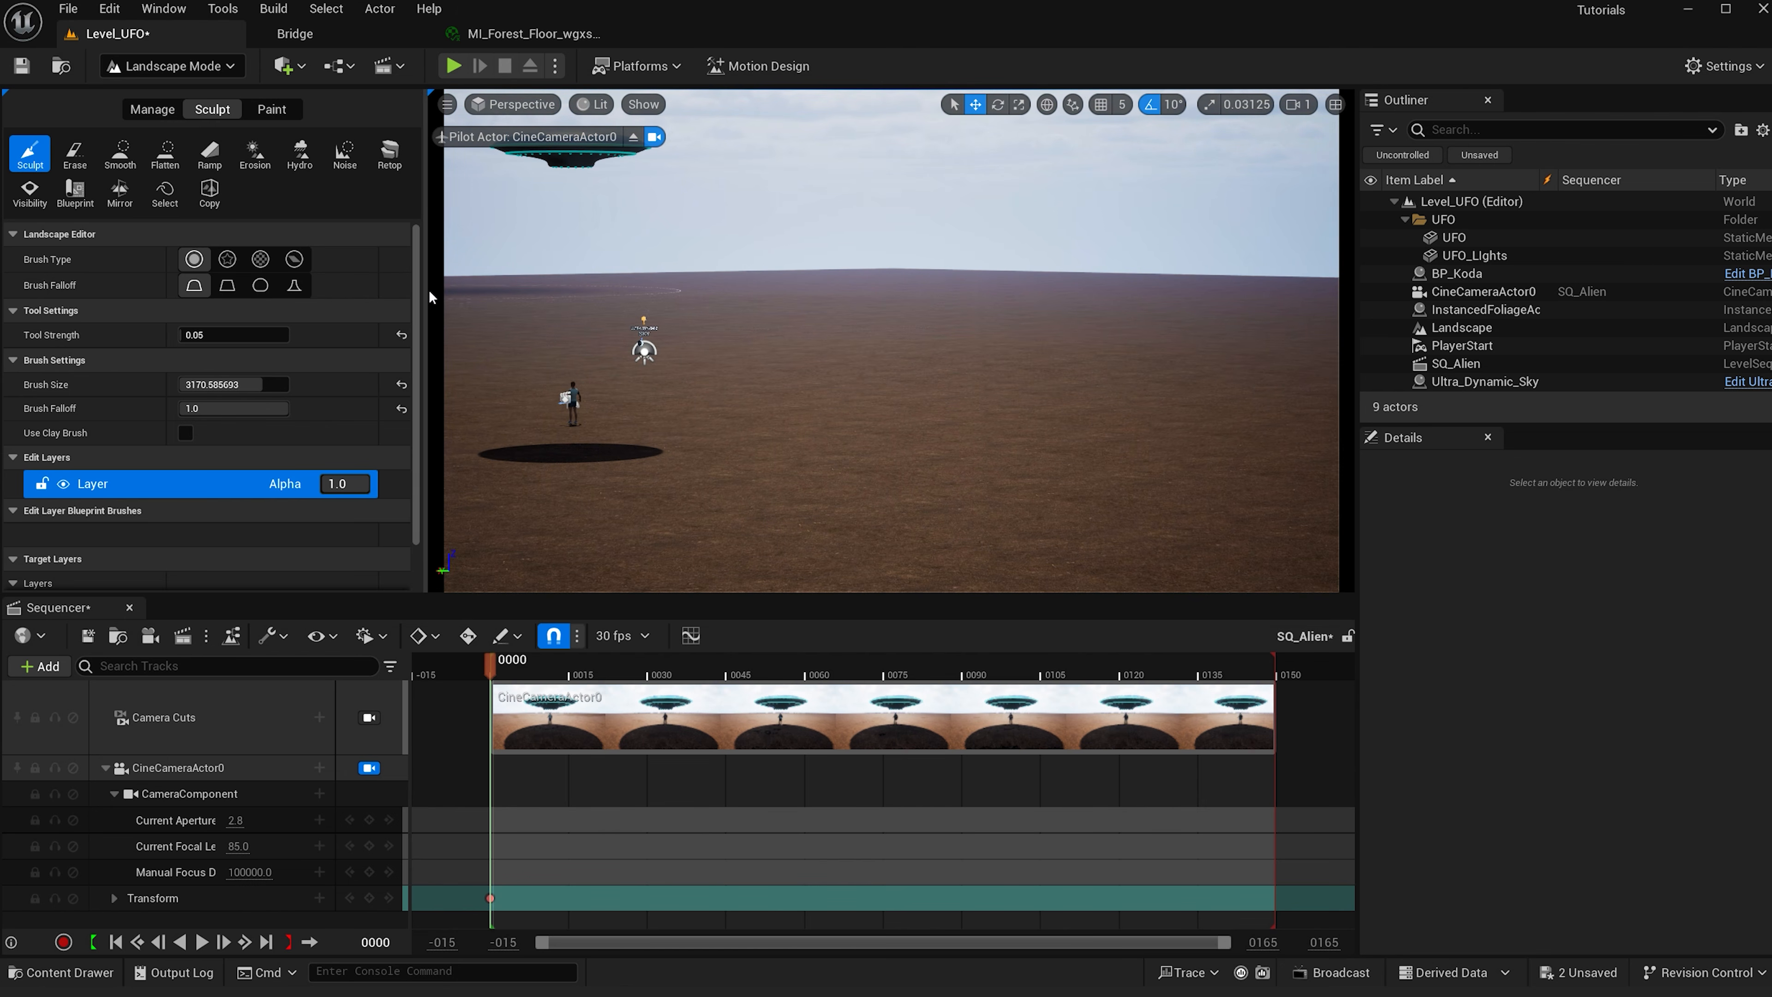
{"action": "left_click_drag", "start_coordinate": [233, 384], "coordinate": [210, 384]}
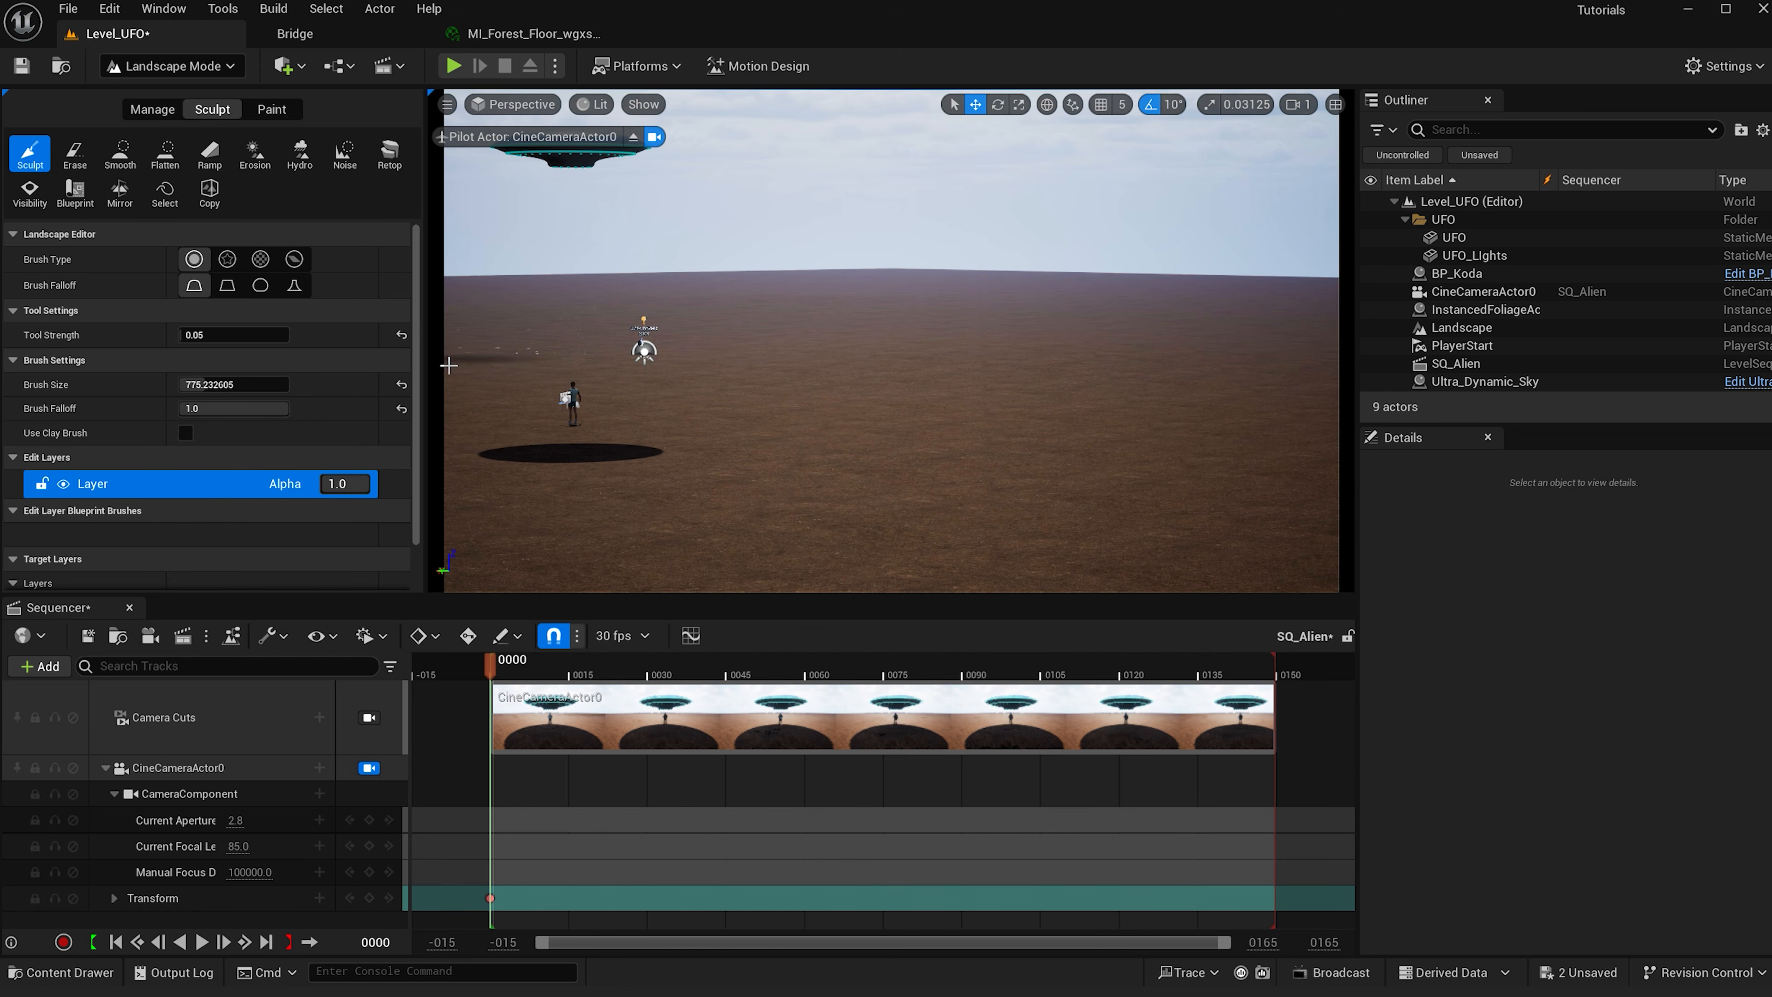
- Move the playhead to frame 0004, switch to Foliage mode and save all changes
{"action": "left_click", "coordinate": [511, 667]}
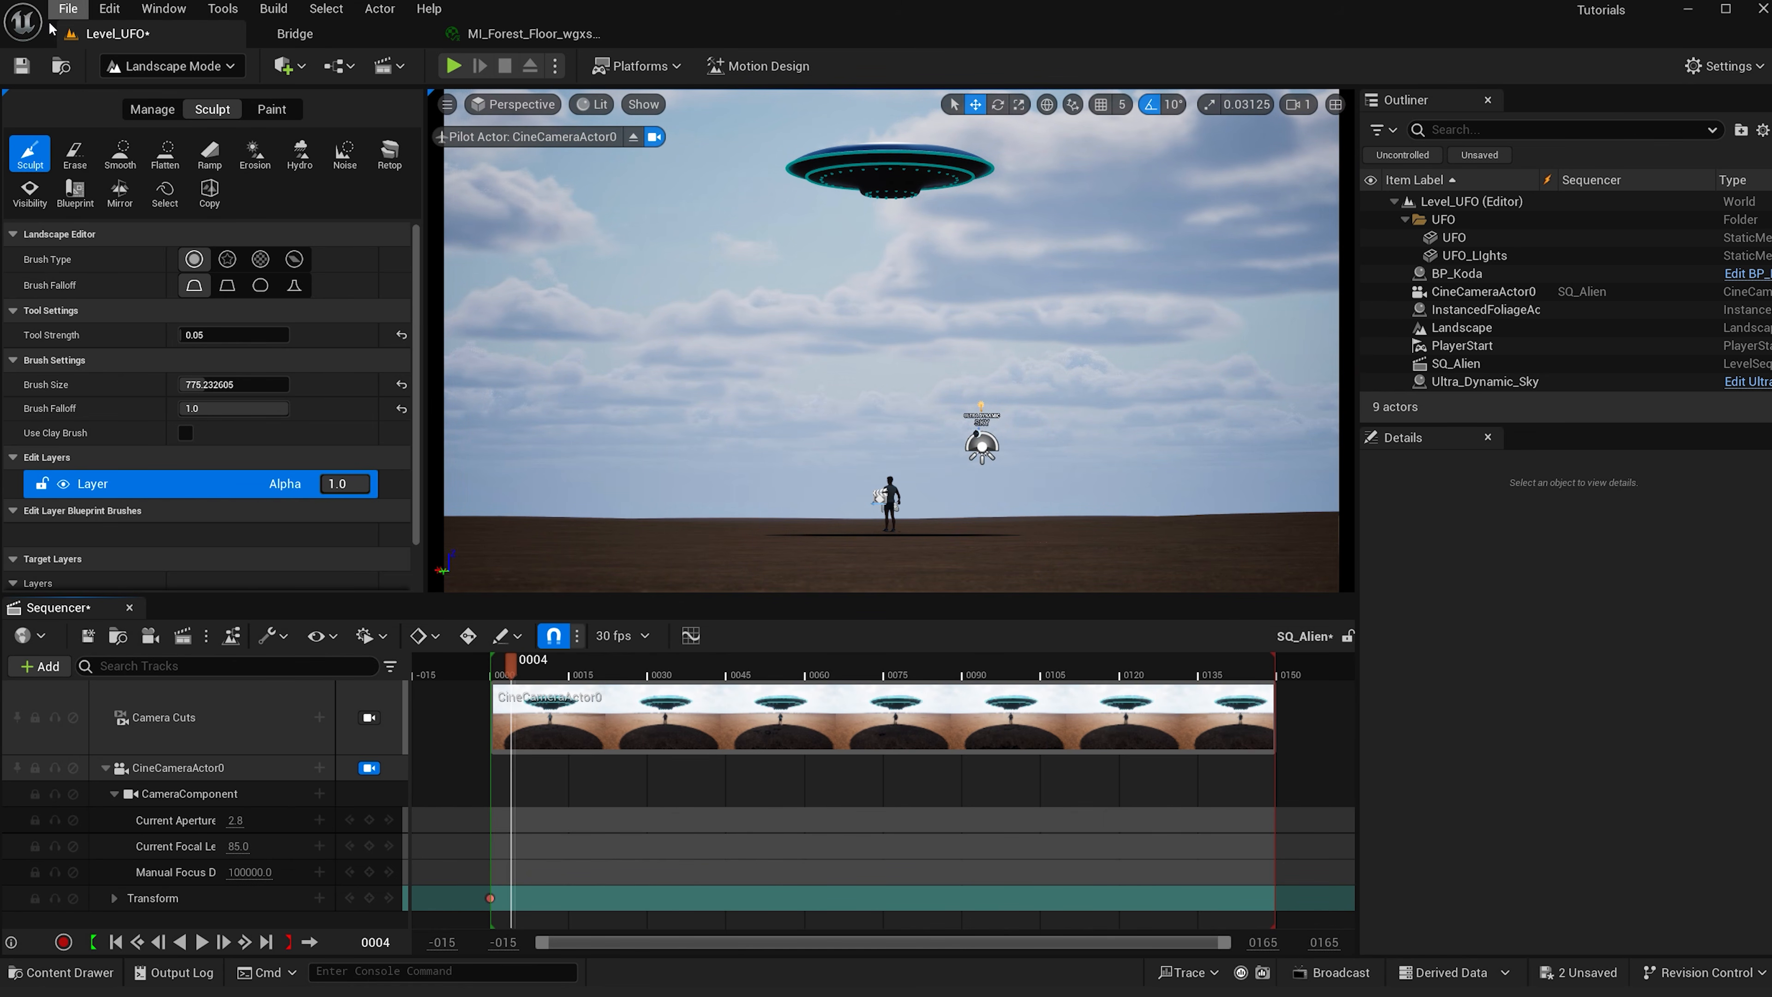
{"action": "left_click", "coordinate": [138, 67]}
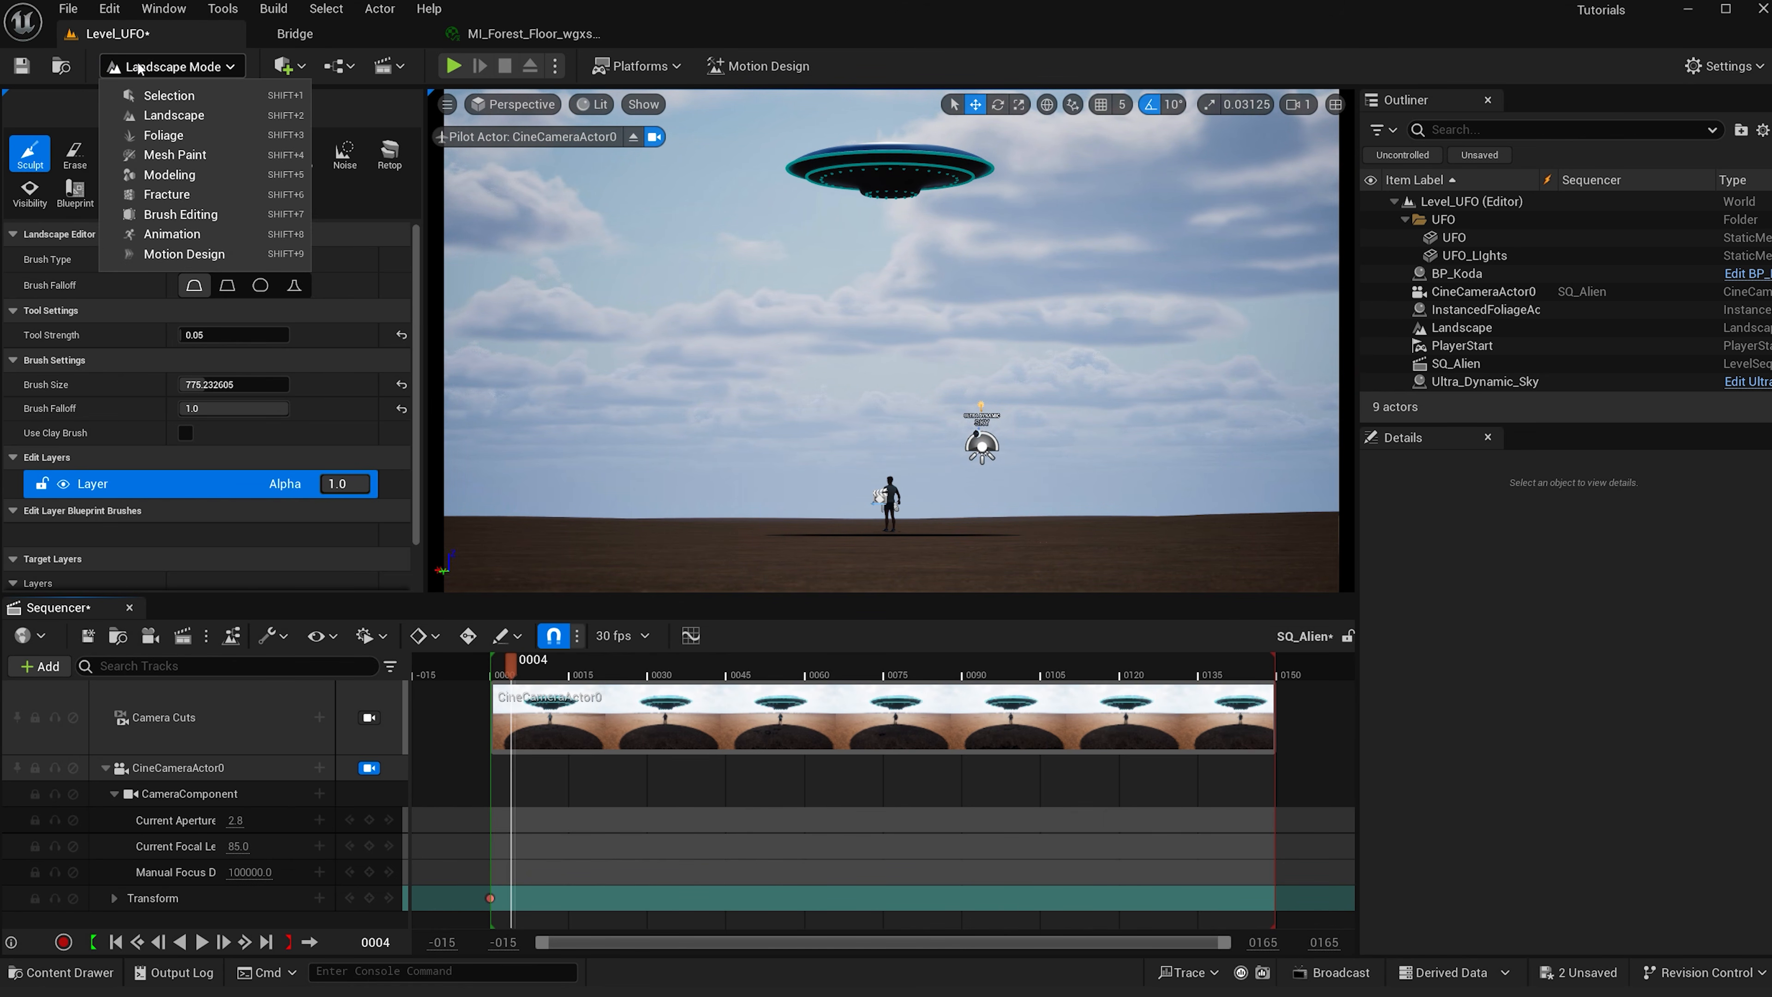
{"action": "left_click", "coordinate": [178, 134]}
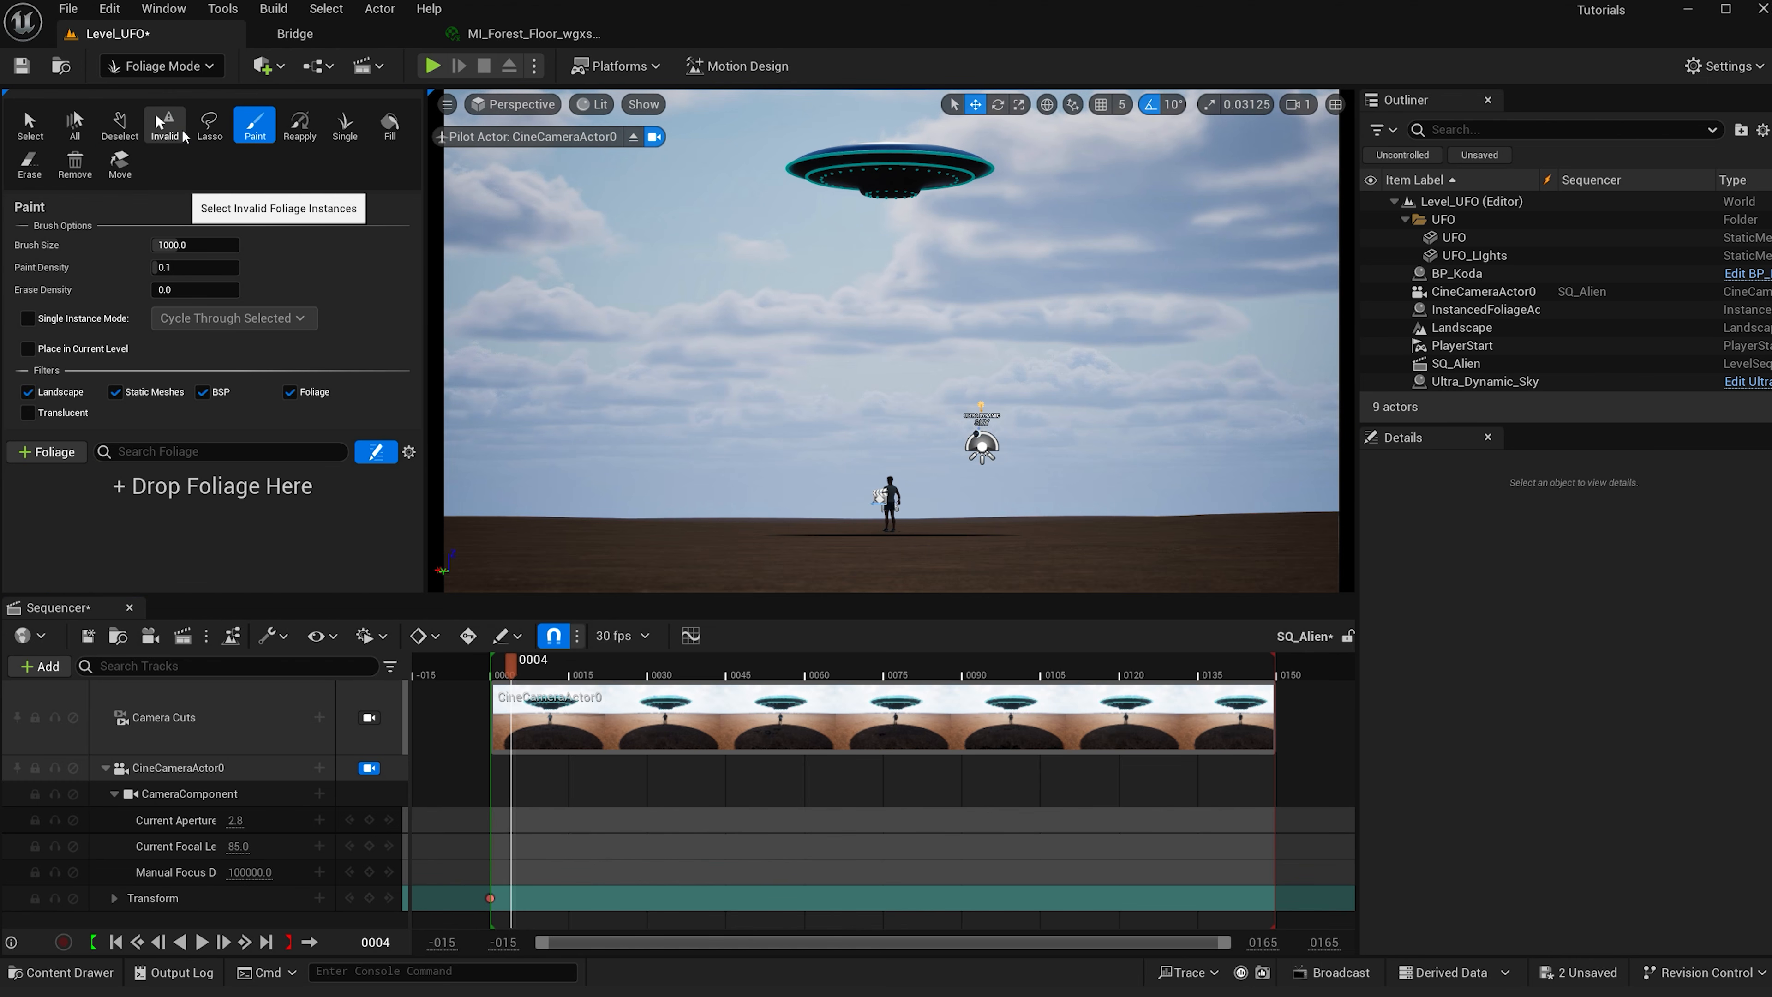
{"action": "key", "text": "ctrl+shift+s"}
- Open the content drawer and add several Bermuda Buttercup static meshes to the foliage palette
{"action": "key", "text": "ctrl+space"}
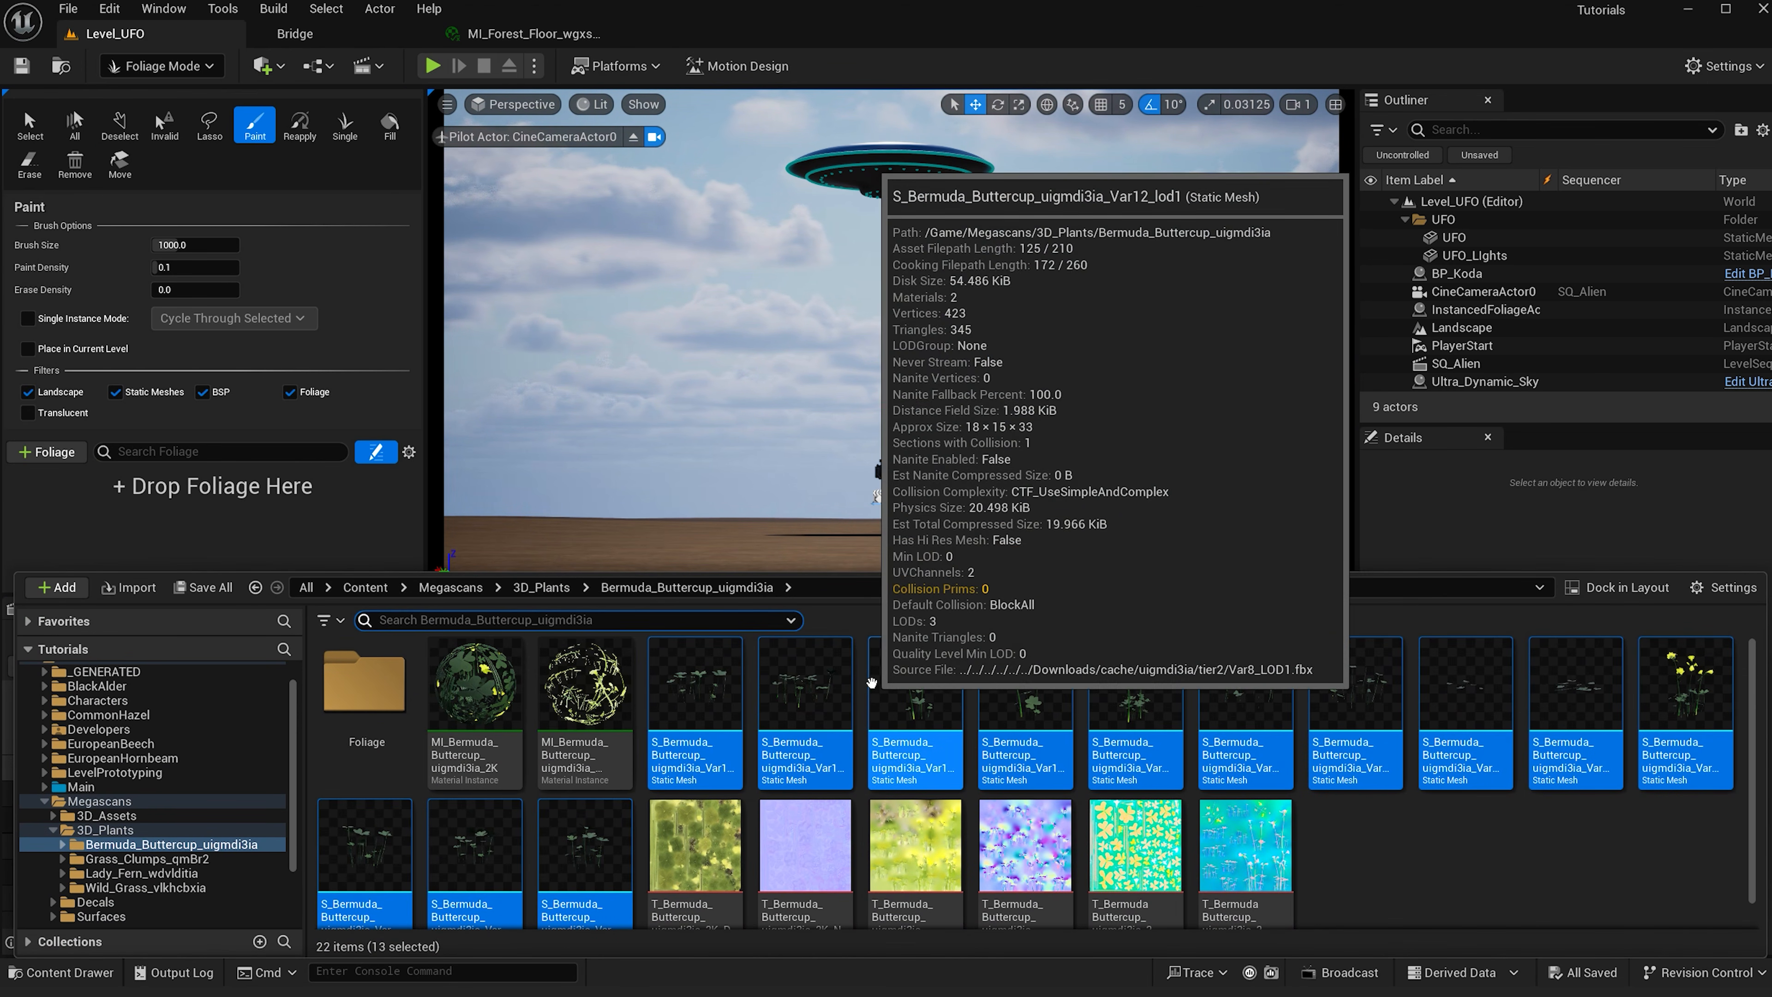
{"action": "left_click", "coordinate": [915, 691]}
{"action": "left_click", "coordinate": [805, 691], "text": "ctrl"}
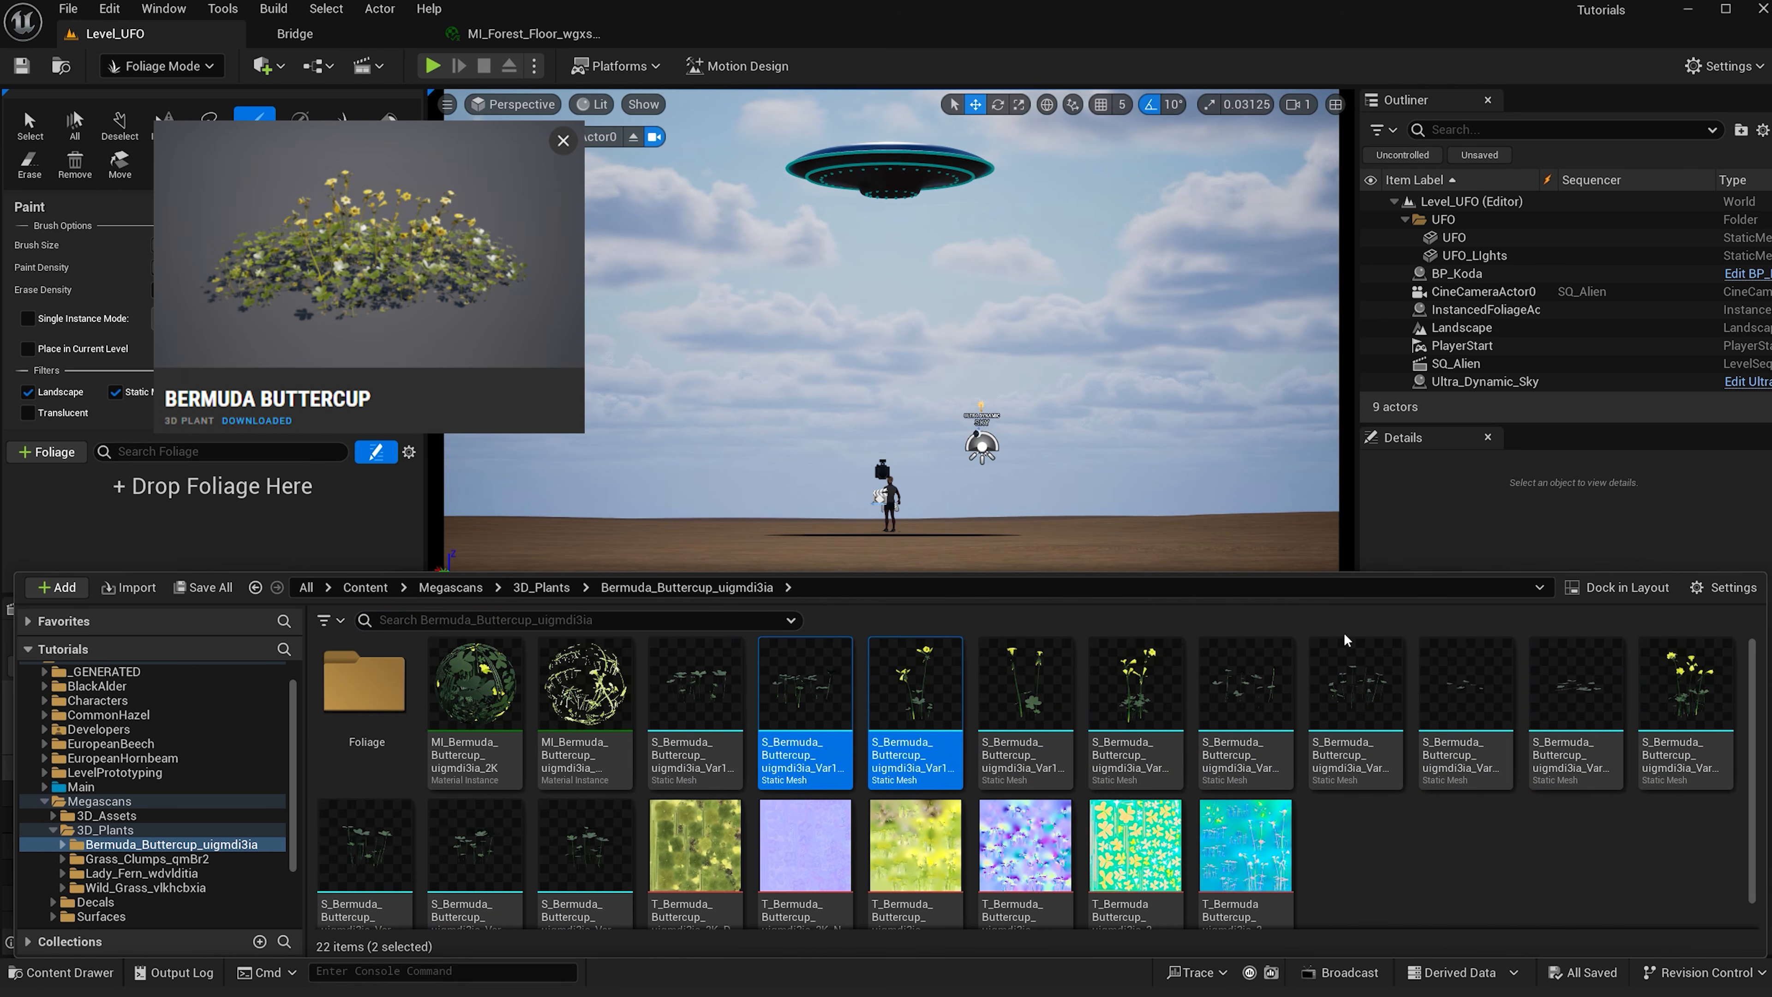
{"action": "left_click", "coordinate": [1039, 691], "text": "ctrl"}
{"action": "left_click", "coordinate": [1356, 691], "text": "ctrl"}
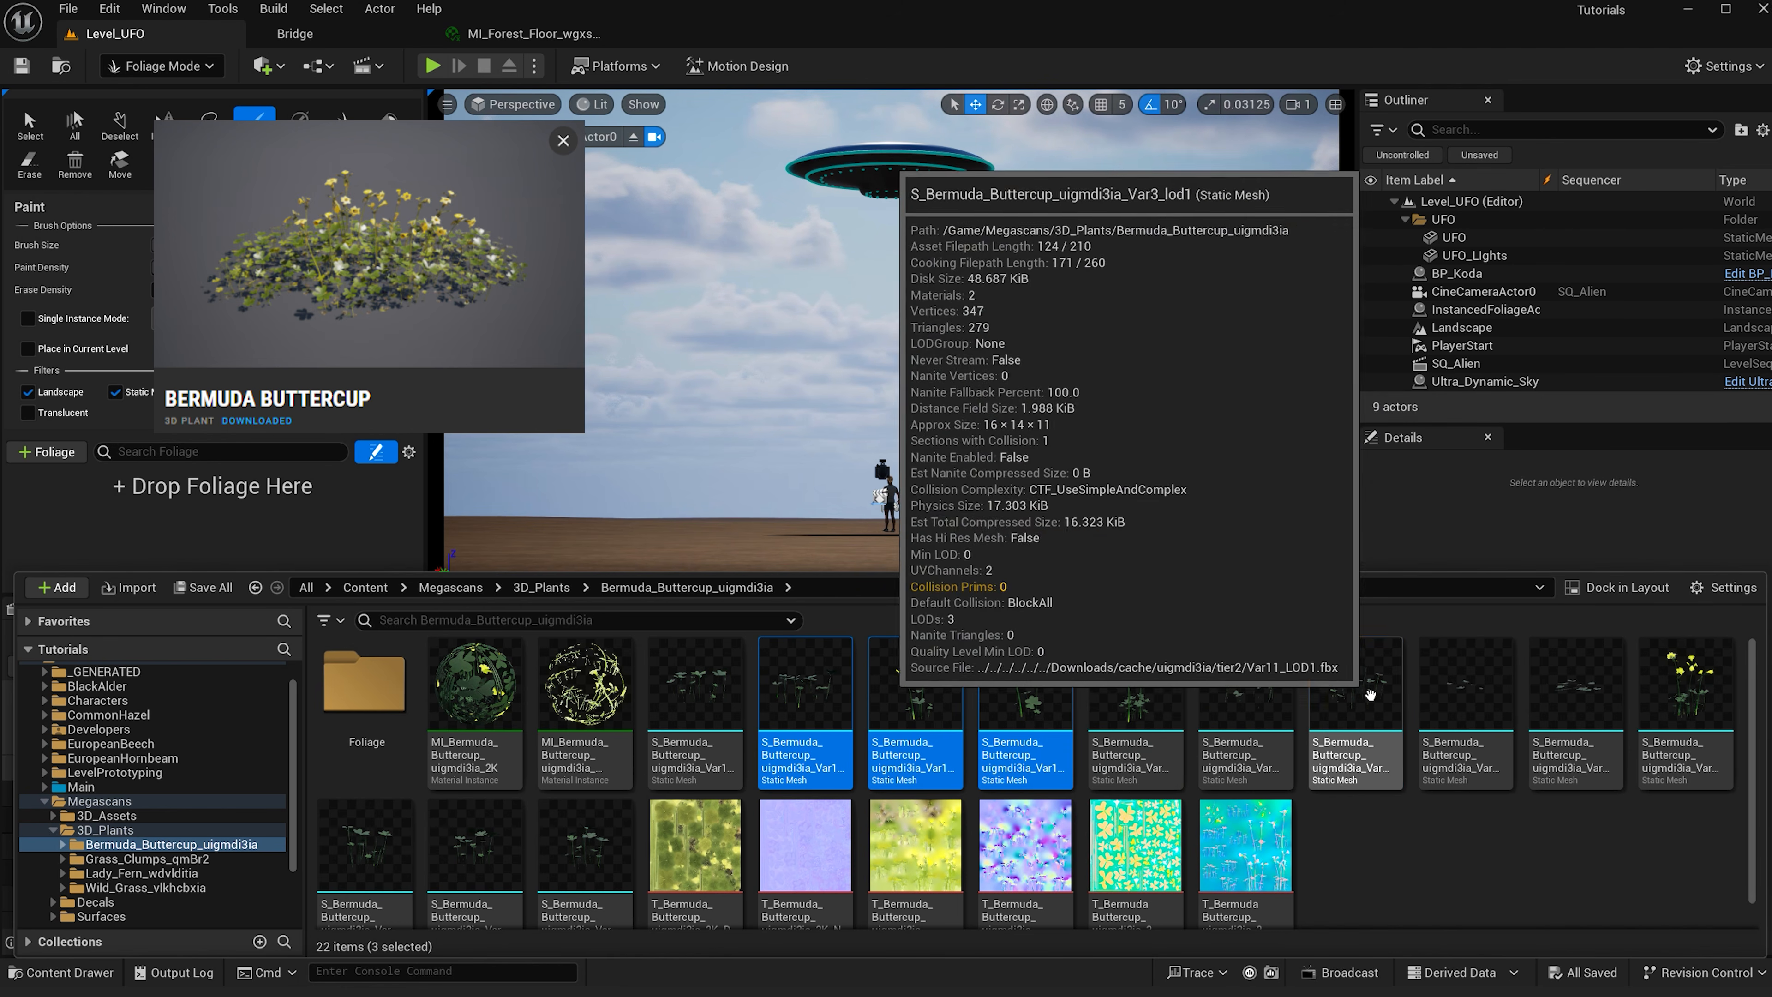
{"action": "left_click", "coordinate": [1543, 691], "text": "ctrl"}
{"action": "left_click_drag", "start_coordinate": [1543, 691], "coordinate": [279, 537]}
- Open the Wild_Grass folder and add twelve Wild Grass static meshes to the foliage palette
{"action": "left_click", "coordinate": [85, 887]}
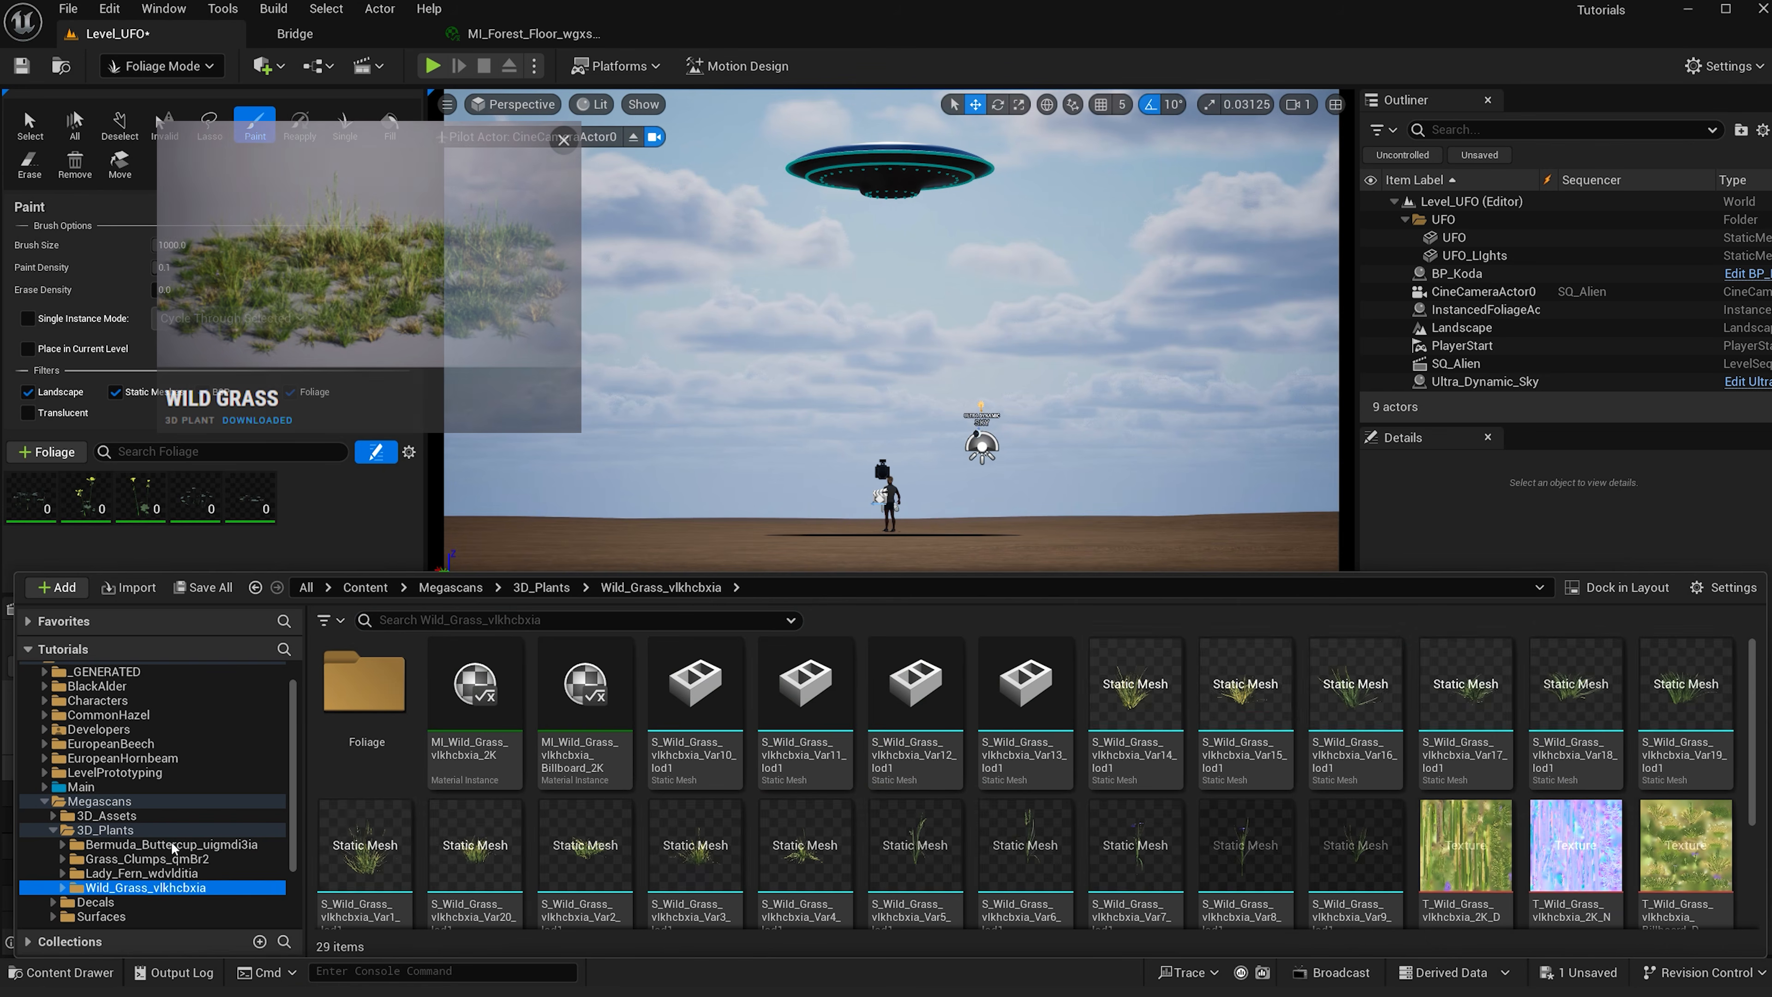
{"action": "left_click", "coordinate": [670, 688]}
{"action": "left_click", "coordinate": [1008, 679], "text": "shift"}
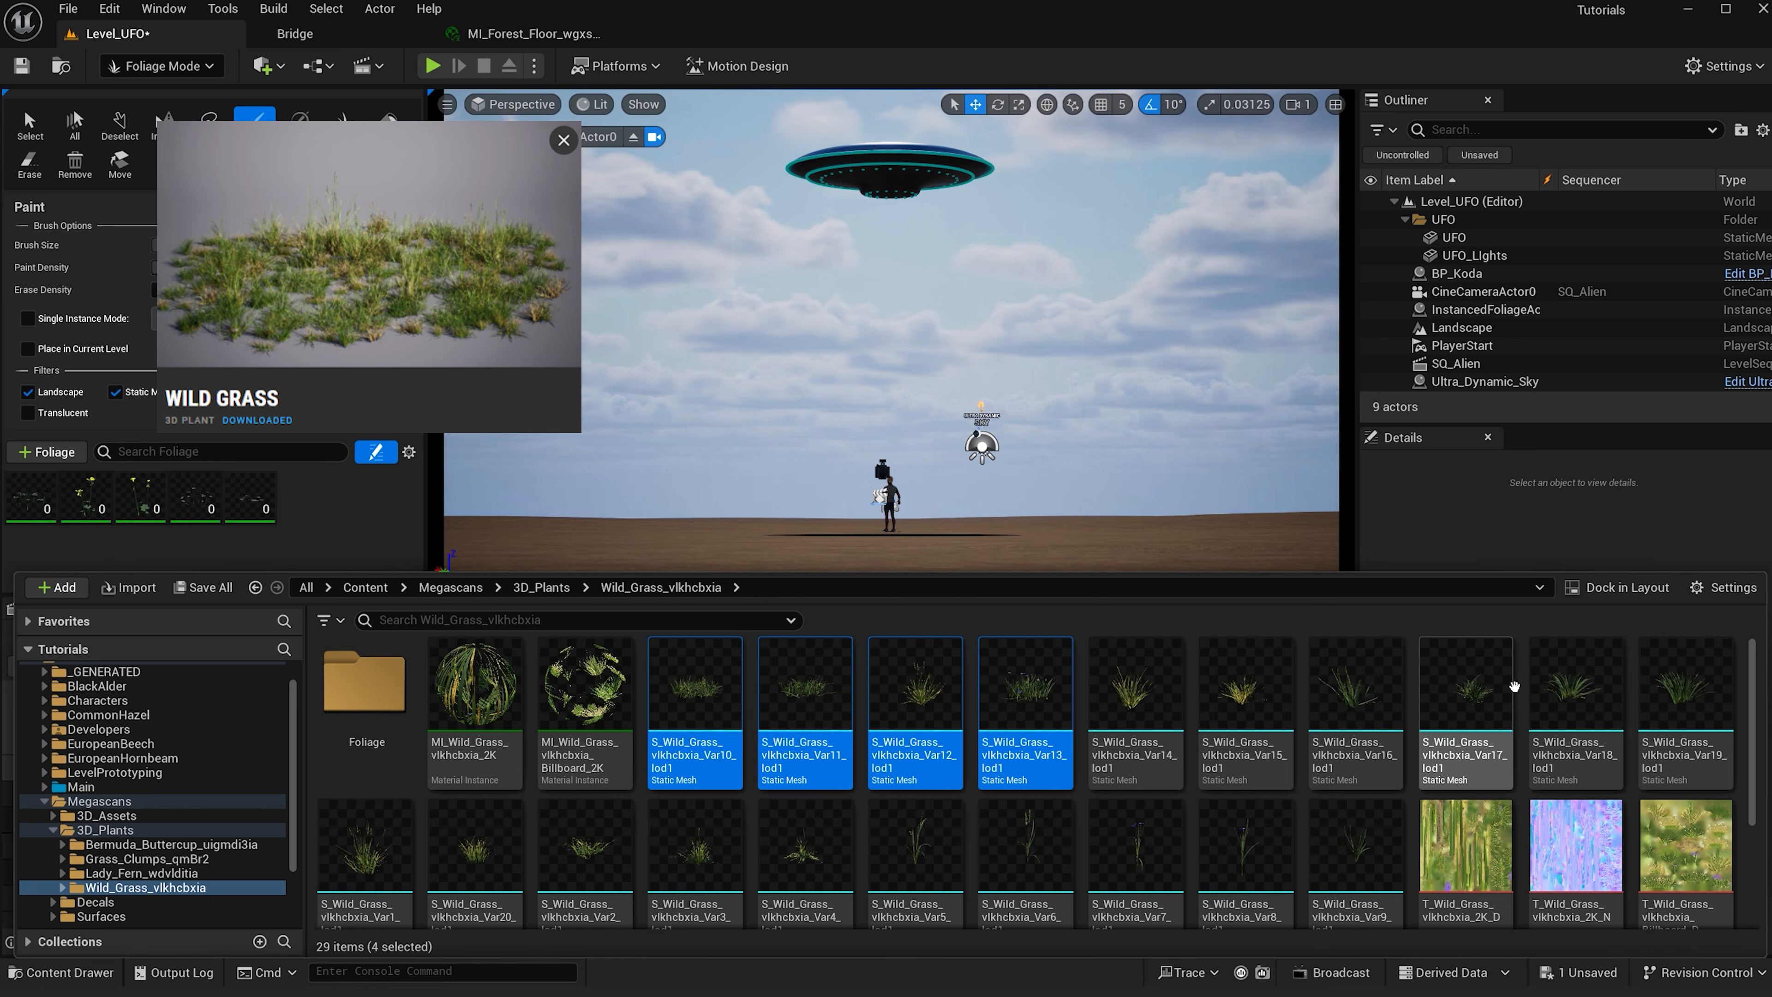
{"action": "left_click", "coordinate": [364, 844], "text": "ctrl"}
{"action": "left_click", "coordinate": [488, 856], "text": "ctrl"}
{"action": "left_click", "coordinate": [584, 848], "text": "ctrl"}
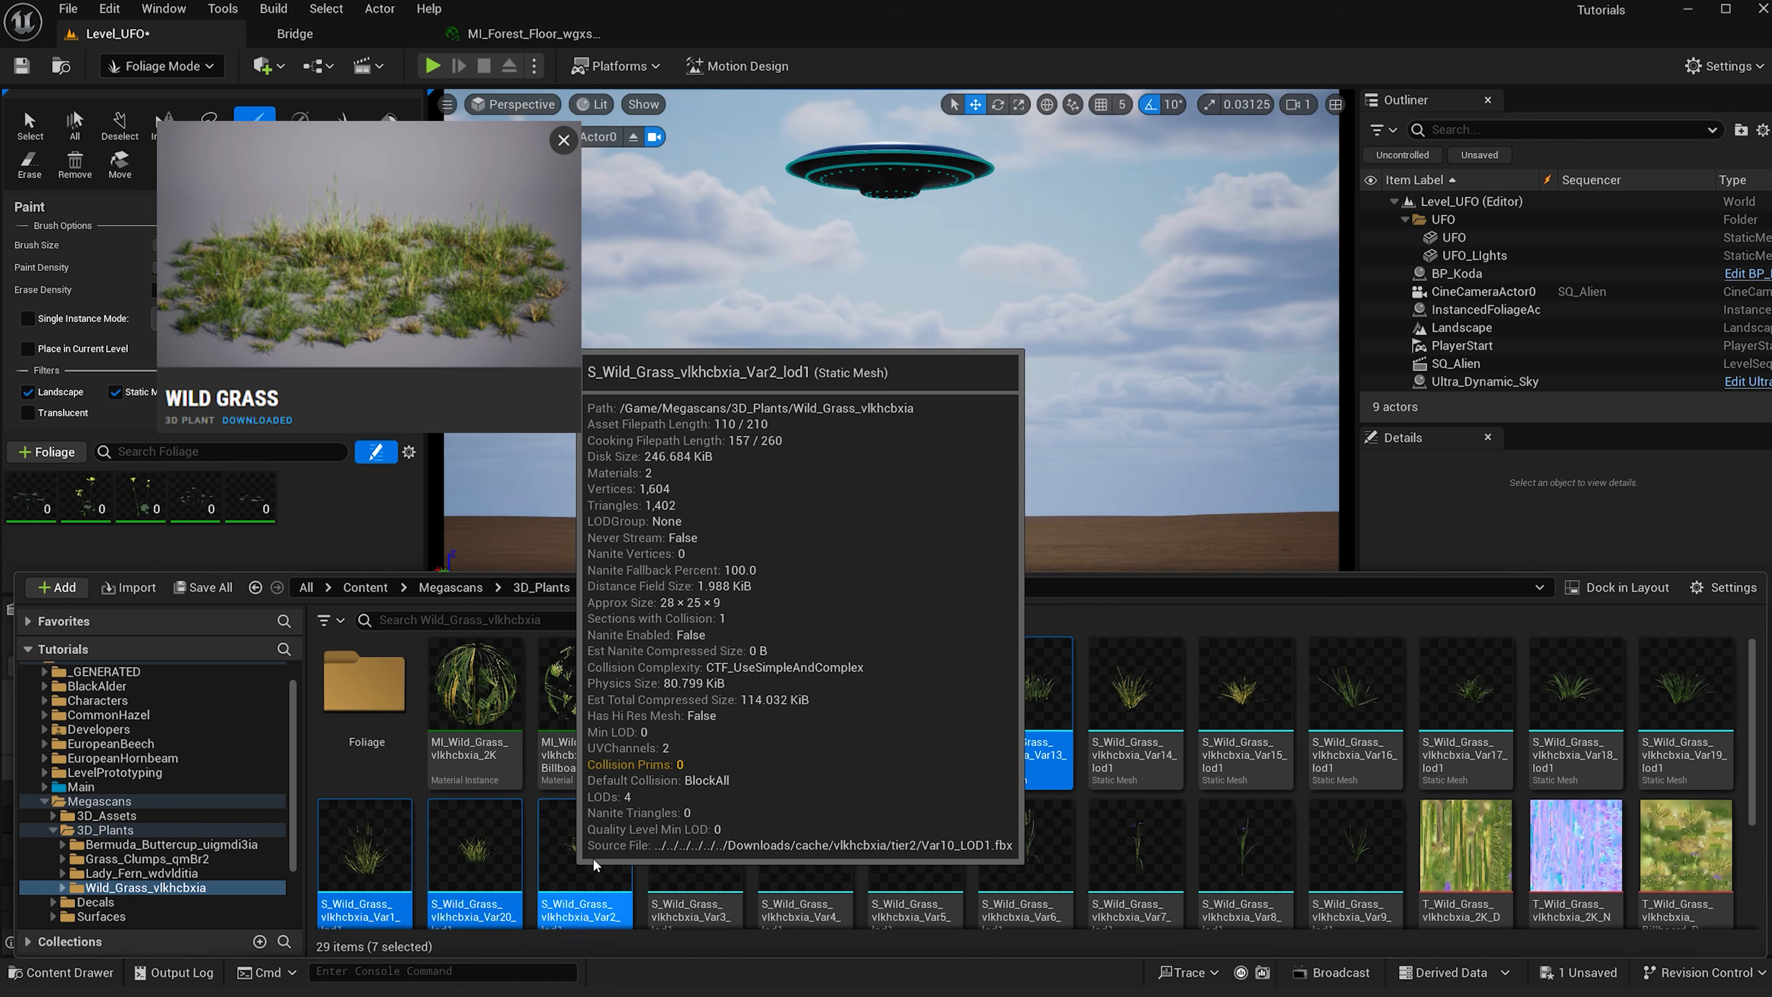
{"action": "left_click", "coordinate": [695, 848], "text": "ctrl"}
{"action": "left_click", "coordinate": [805, 848], "text": "ctrl"}
{"action": "left_click", "coordinate": [907, 845], "text": "ctrl"}
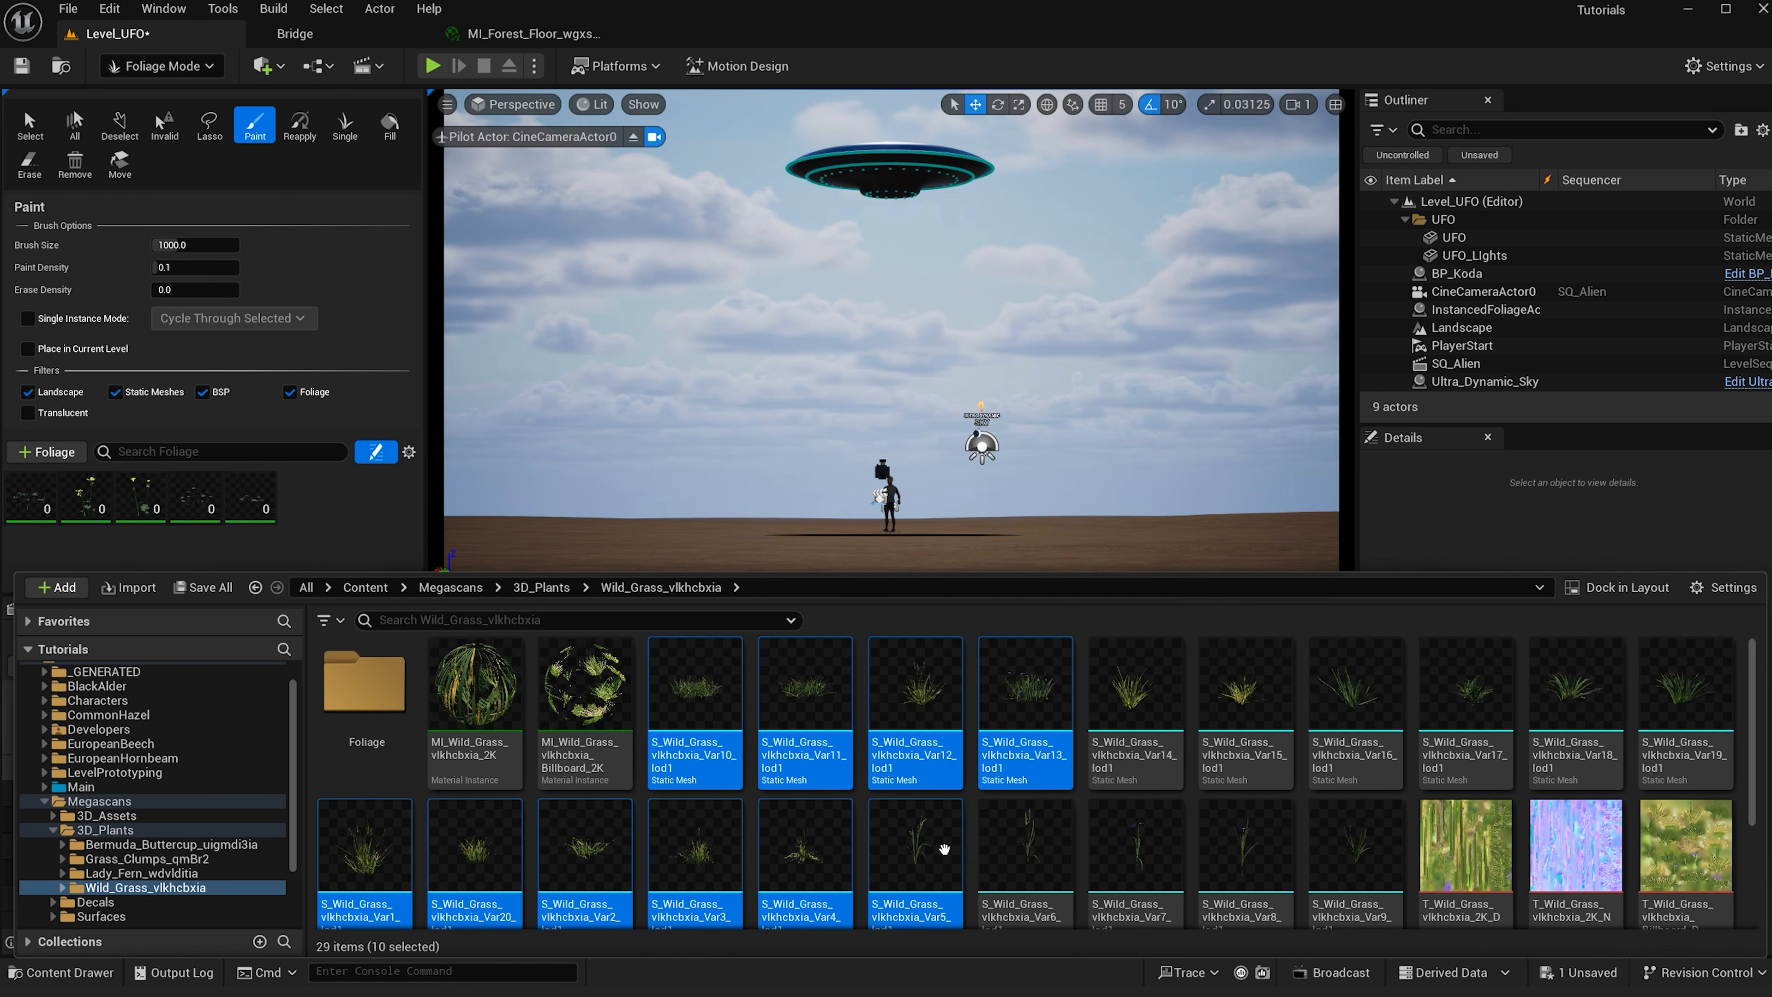
{"action": "left_click", "coordinate": [1097, 830], "text": "ctrl"}
{"action": "left_click_drag", "start_coordinate": [1097, 831], "coordinate": [210, 496]}
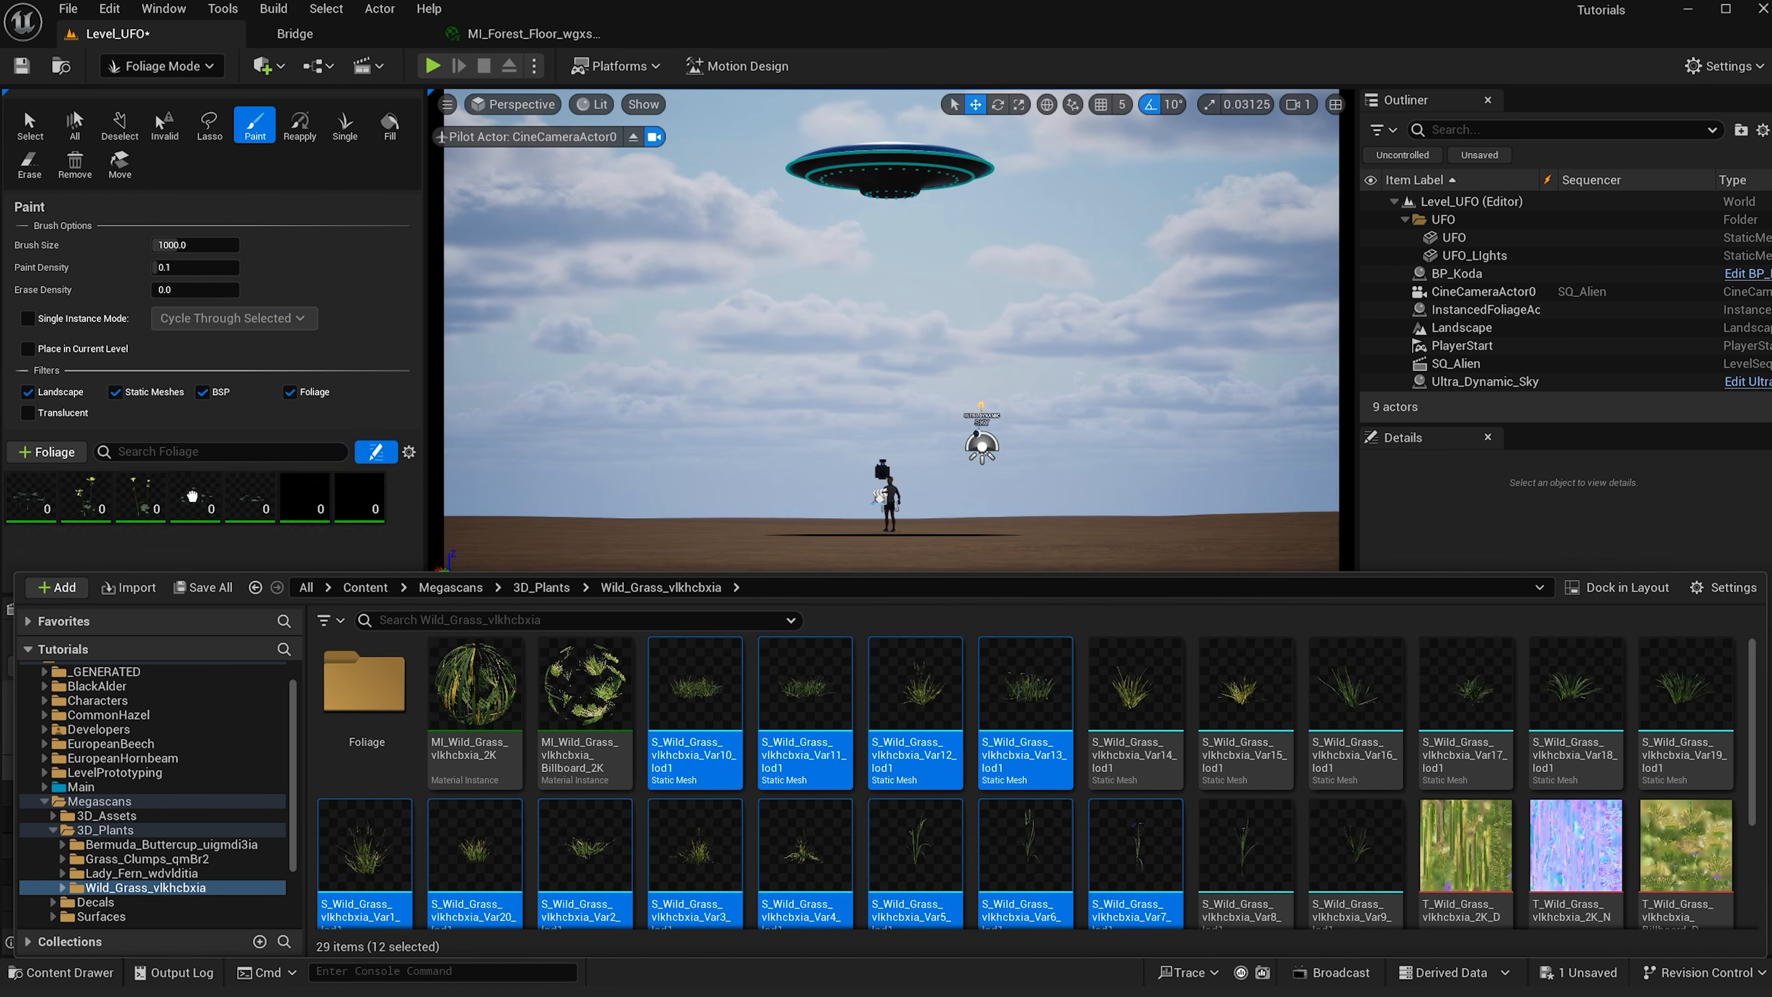
- Select all foliage types in the palette and activate them for painting
{"action": "scroll", "coordinate": [211, 513], "scroll_direction": "up", "scroll_amount": 1}
{"action": "left_click", "coordinate": [141, 553]}
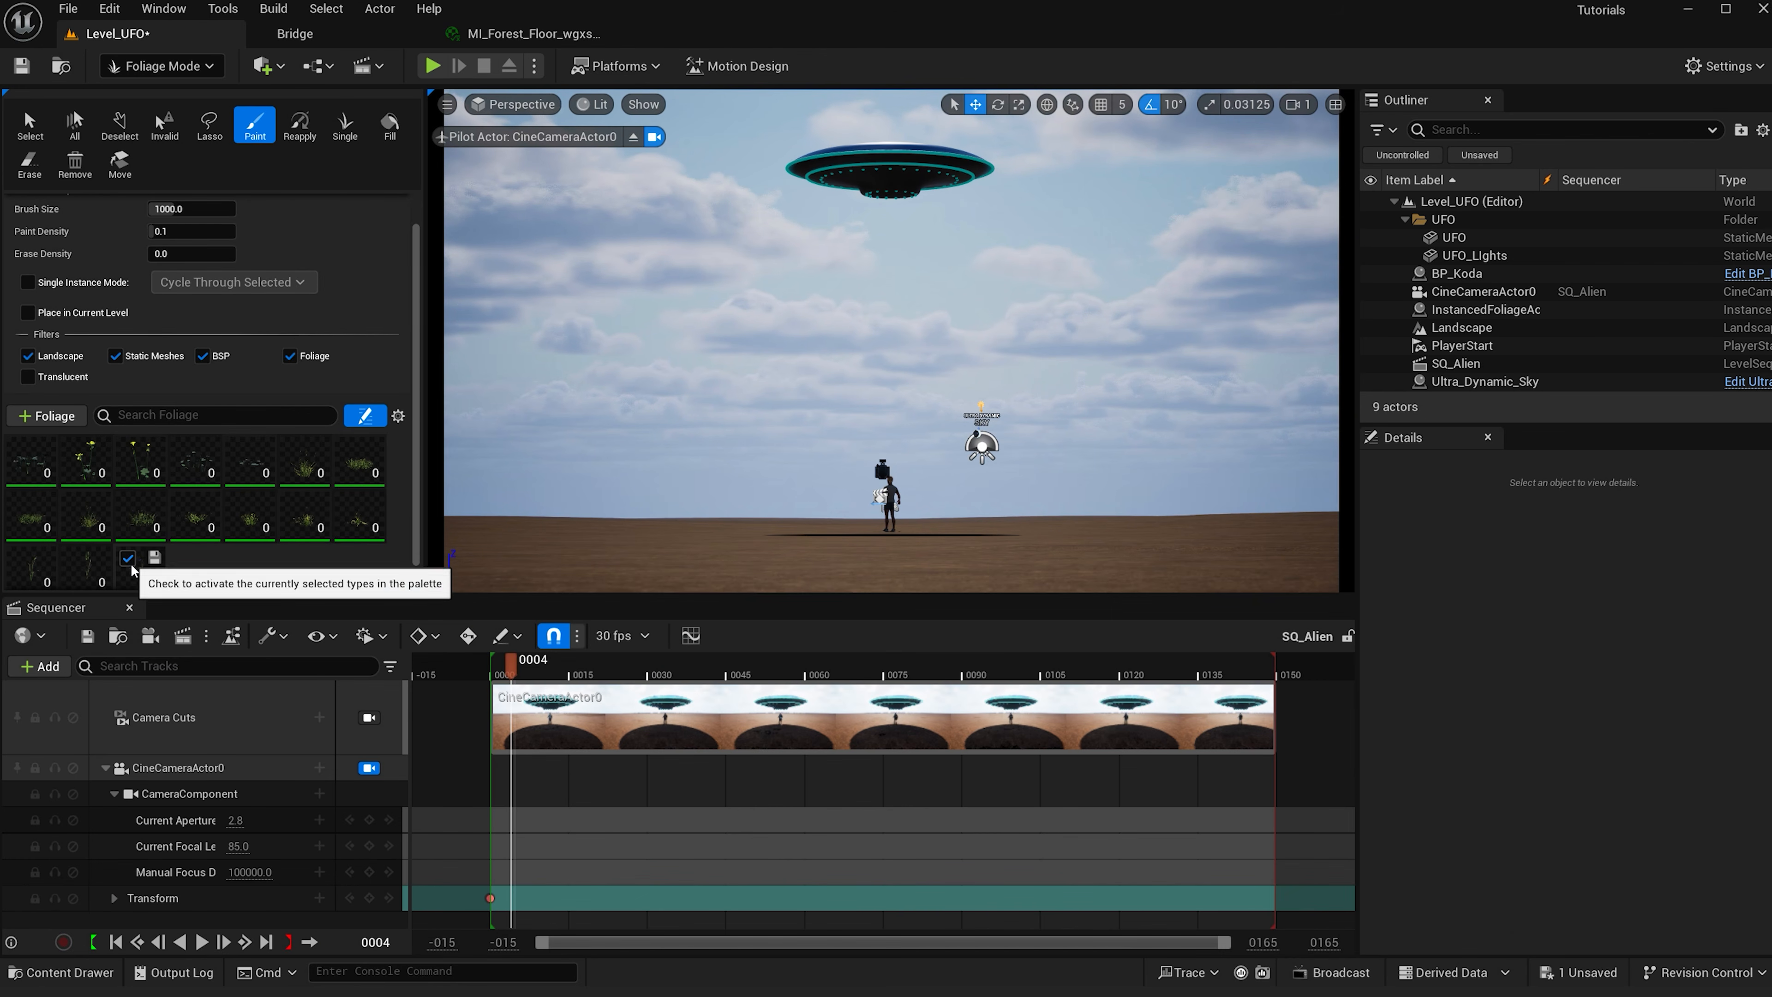
{"action": "left_click", "coordinate": [58, 482], "text": "shift"}
{"action": "scroll", "coordinate": [346, 555], "scroll_direction": "down", "scroll_amount": 5}
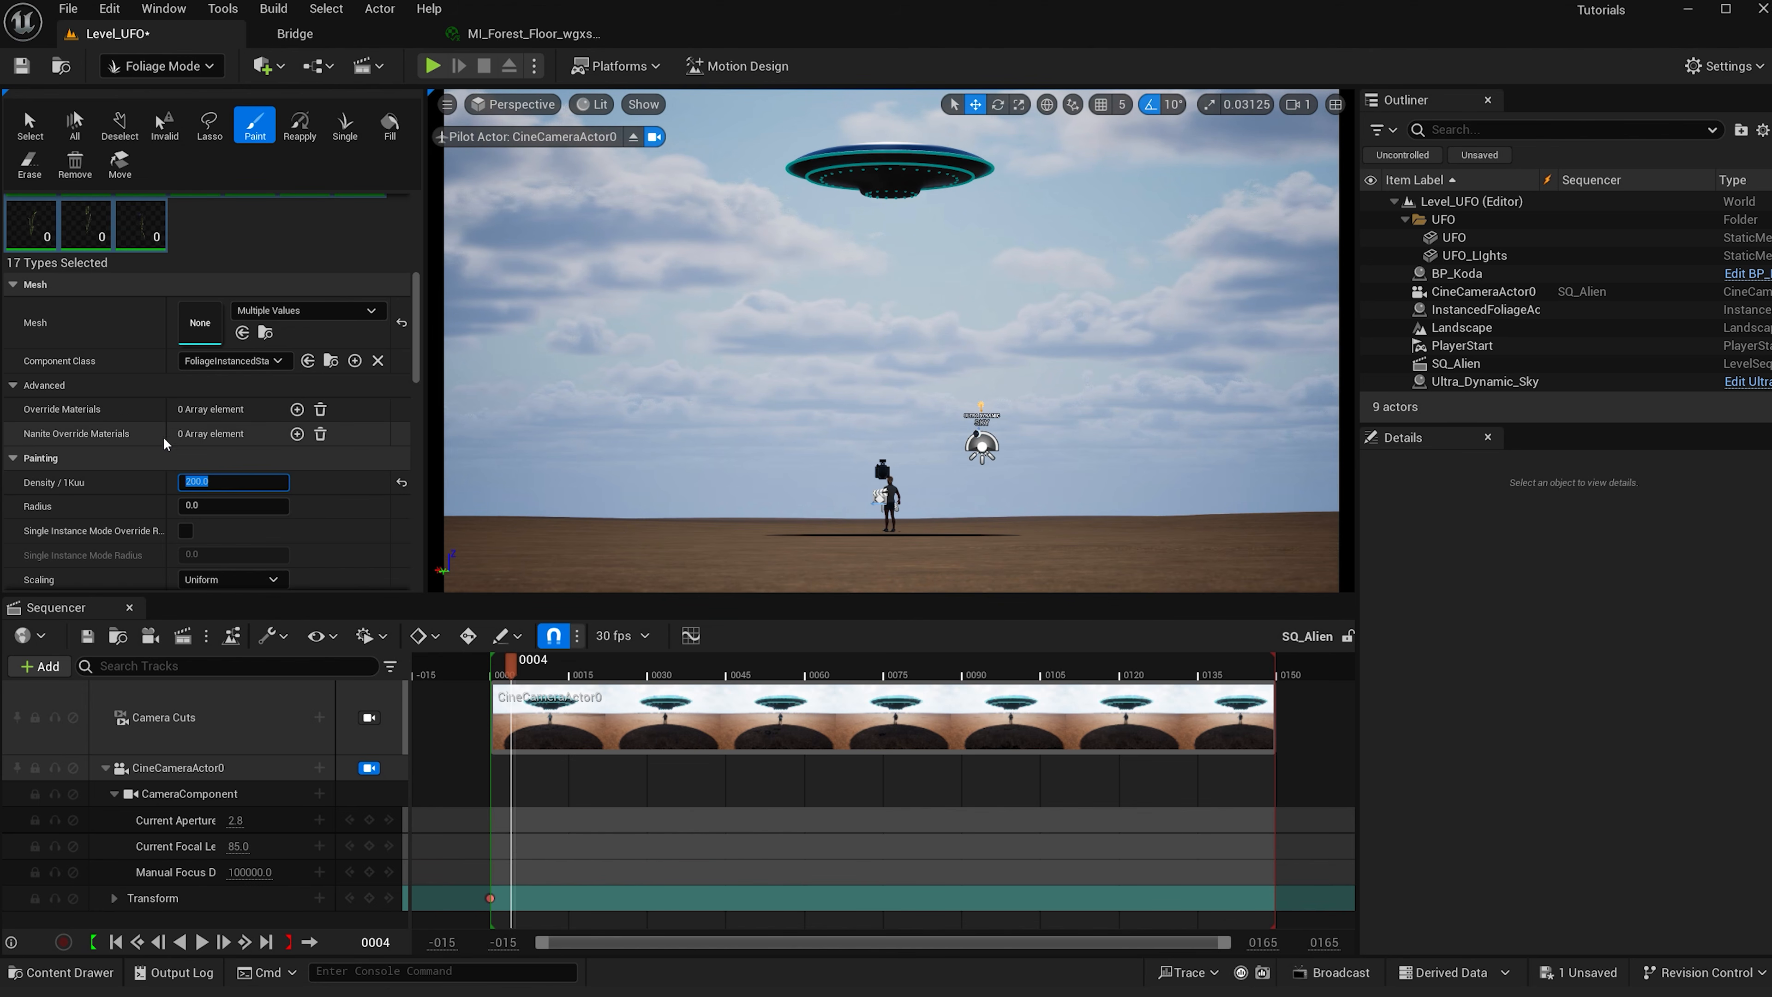
{"action": "left_click_drag", "start_coordinate": [409, 340], "coordinate": [412, 235]}
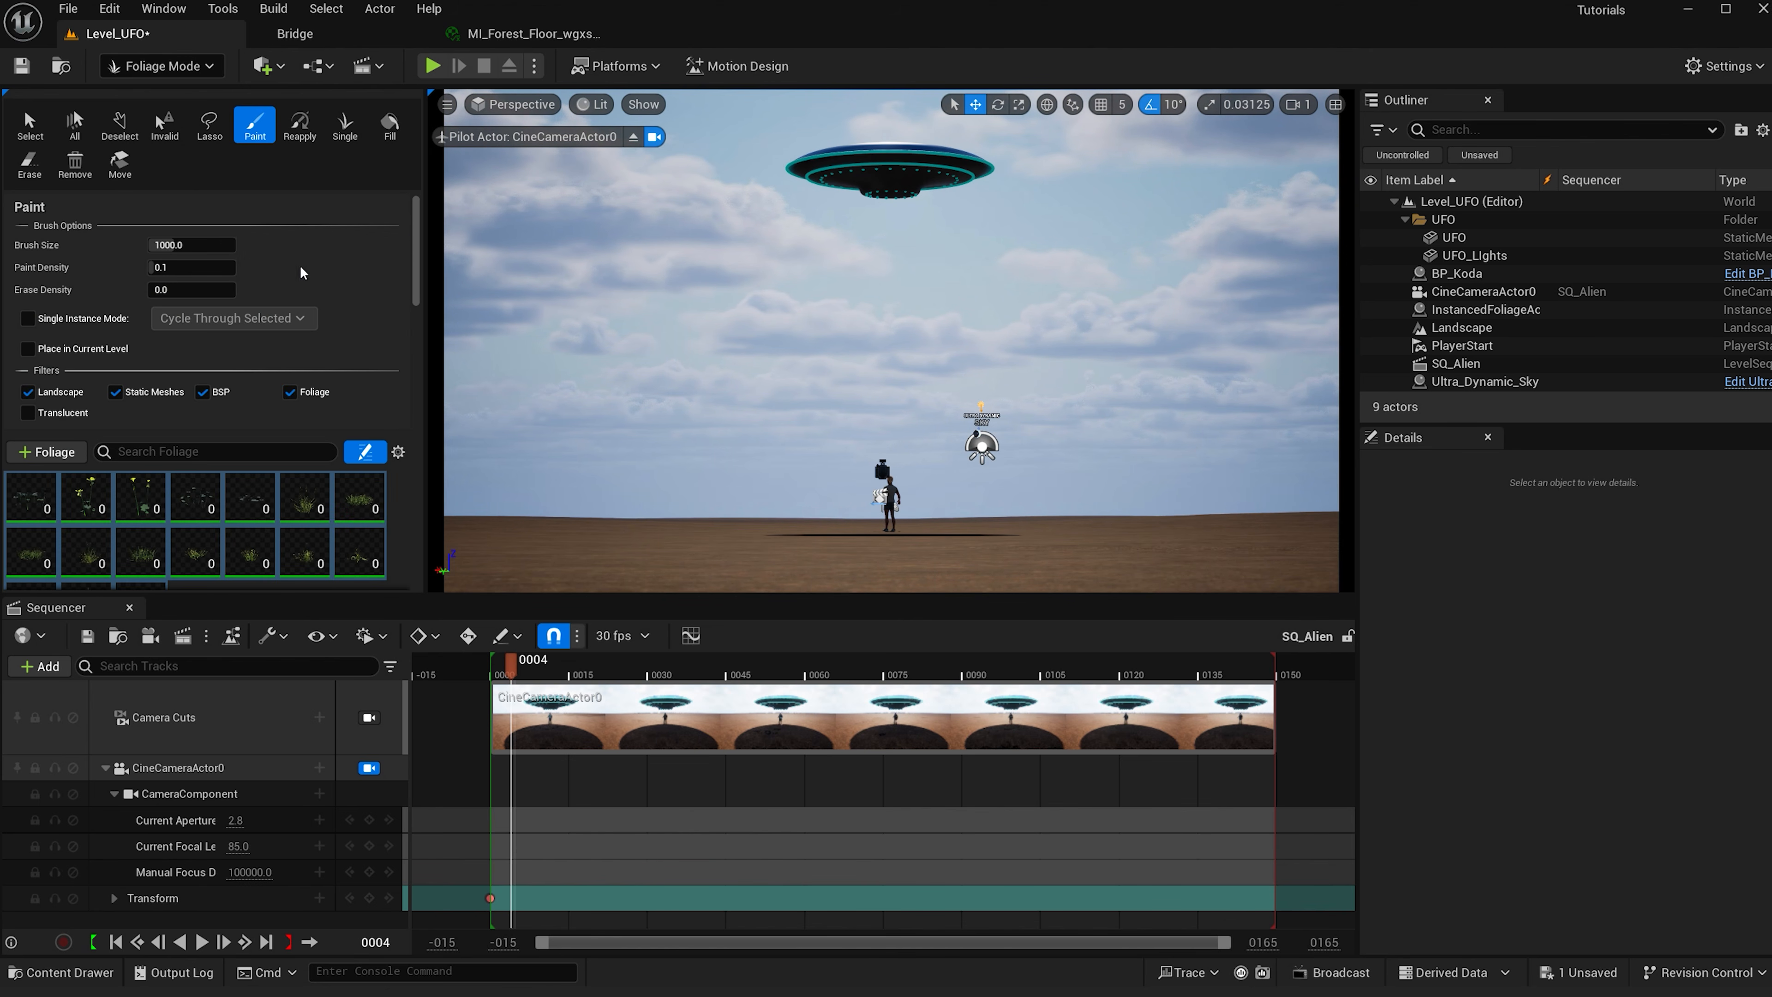
- Set the foliage paint density to 0.4 and raise the brush size to about 4784
{"action": "scroll", "coordinate": [304, 272], "scroll_direction": "down", "scroll_amount": 1}
{"action": "left_click", "coordinate": [185, 239]}
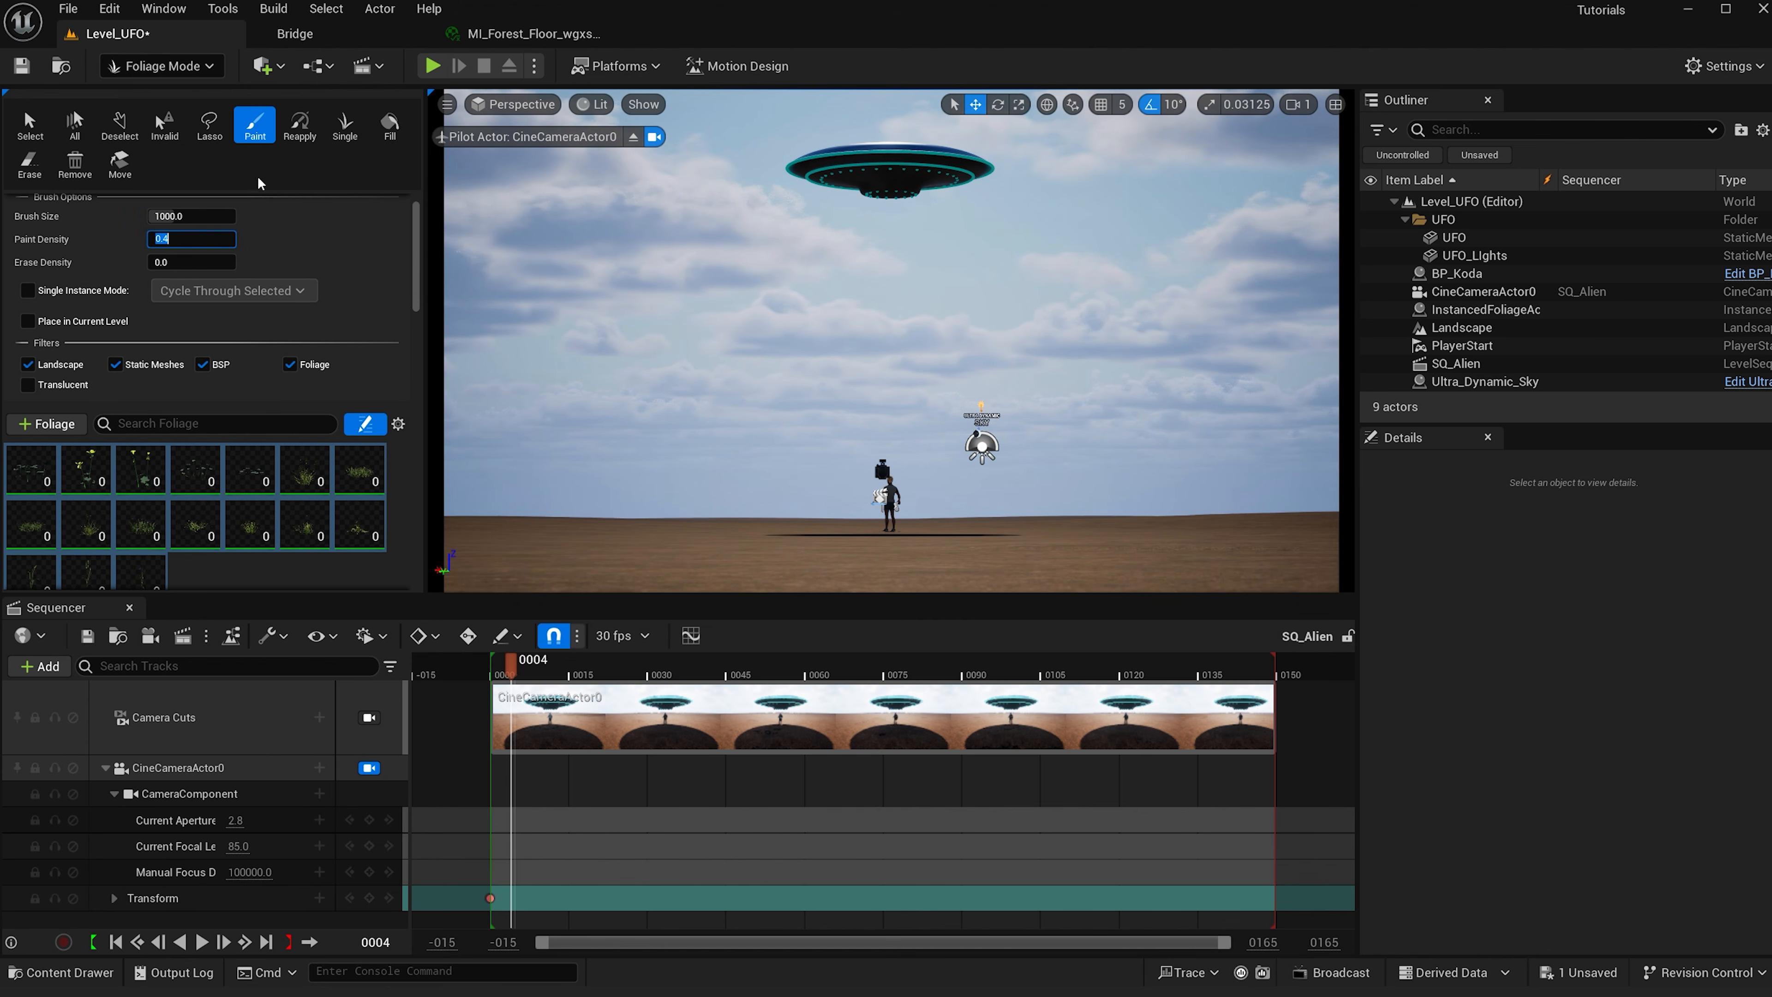
{"action": "left_click_drag", "start_coordinate": [169, 216], "coordinate": [223, 215]}
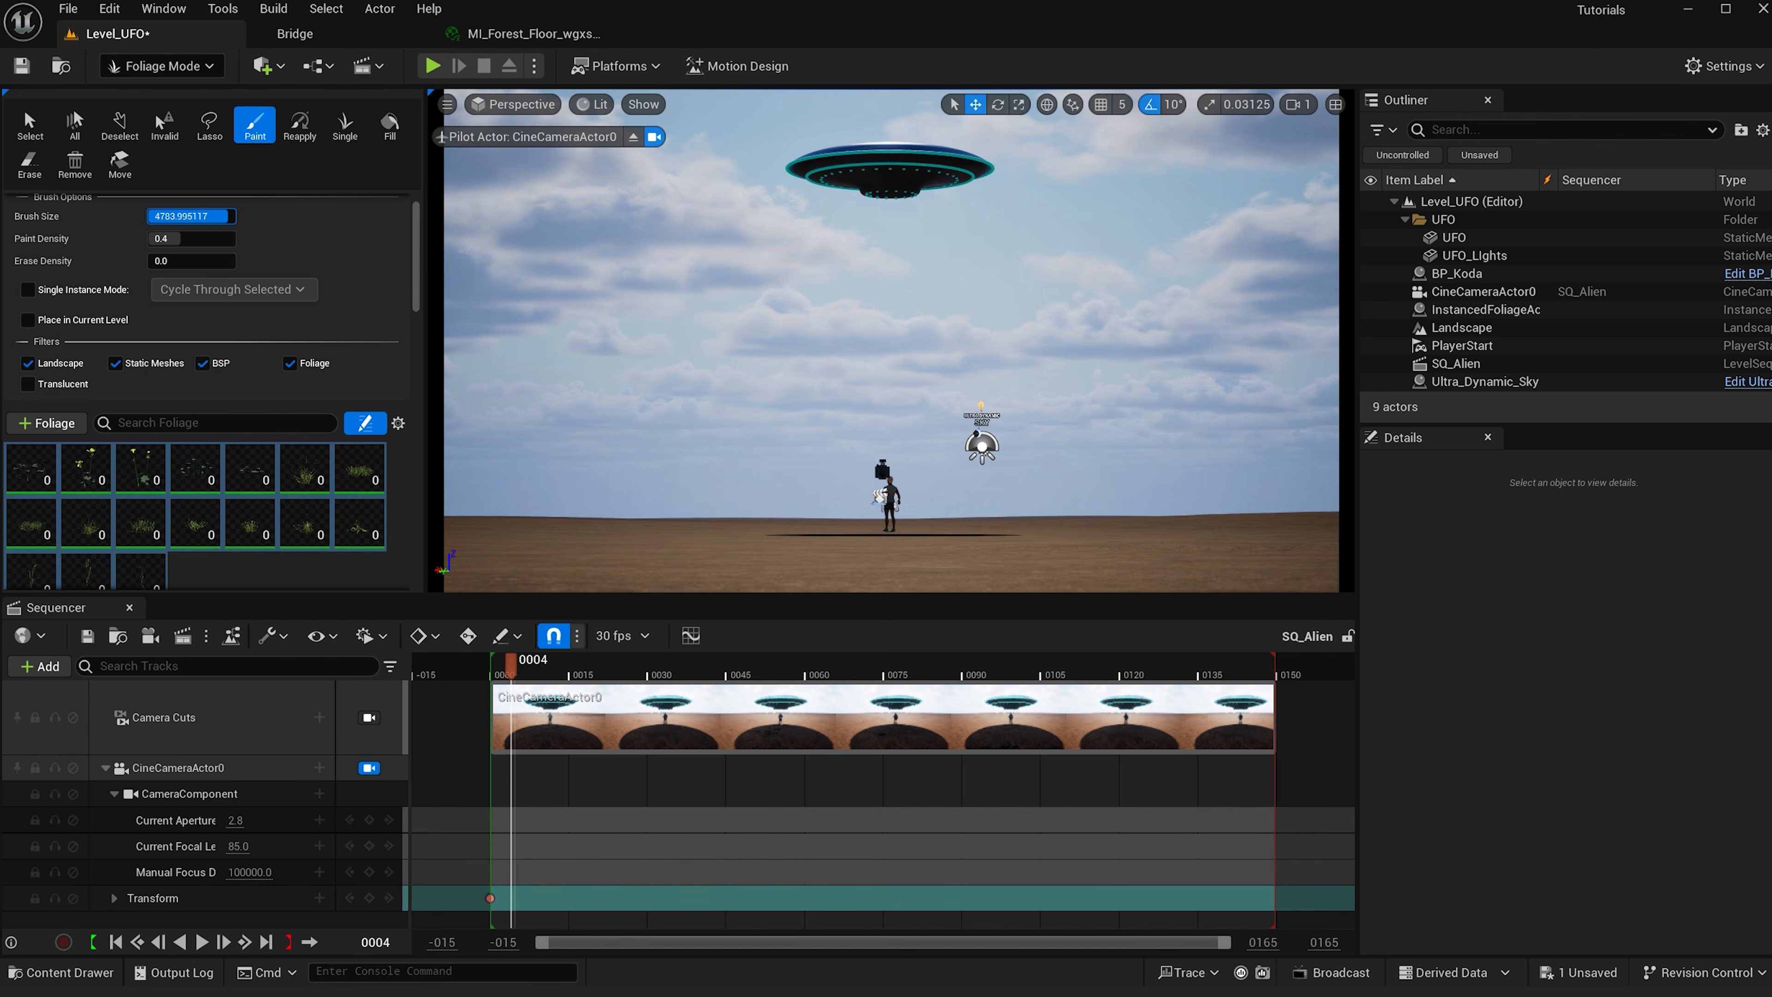
- Hide the UFO folder in the level viewport
{"action": "left_click", "coordinate": [1371, 201]}
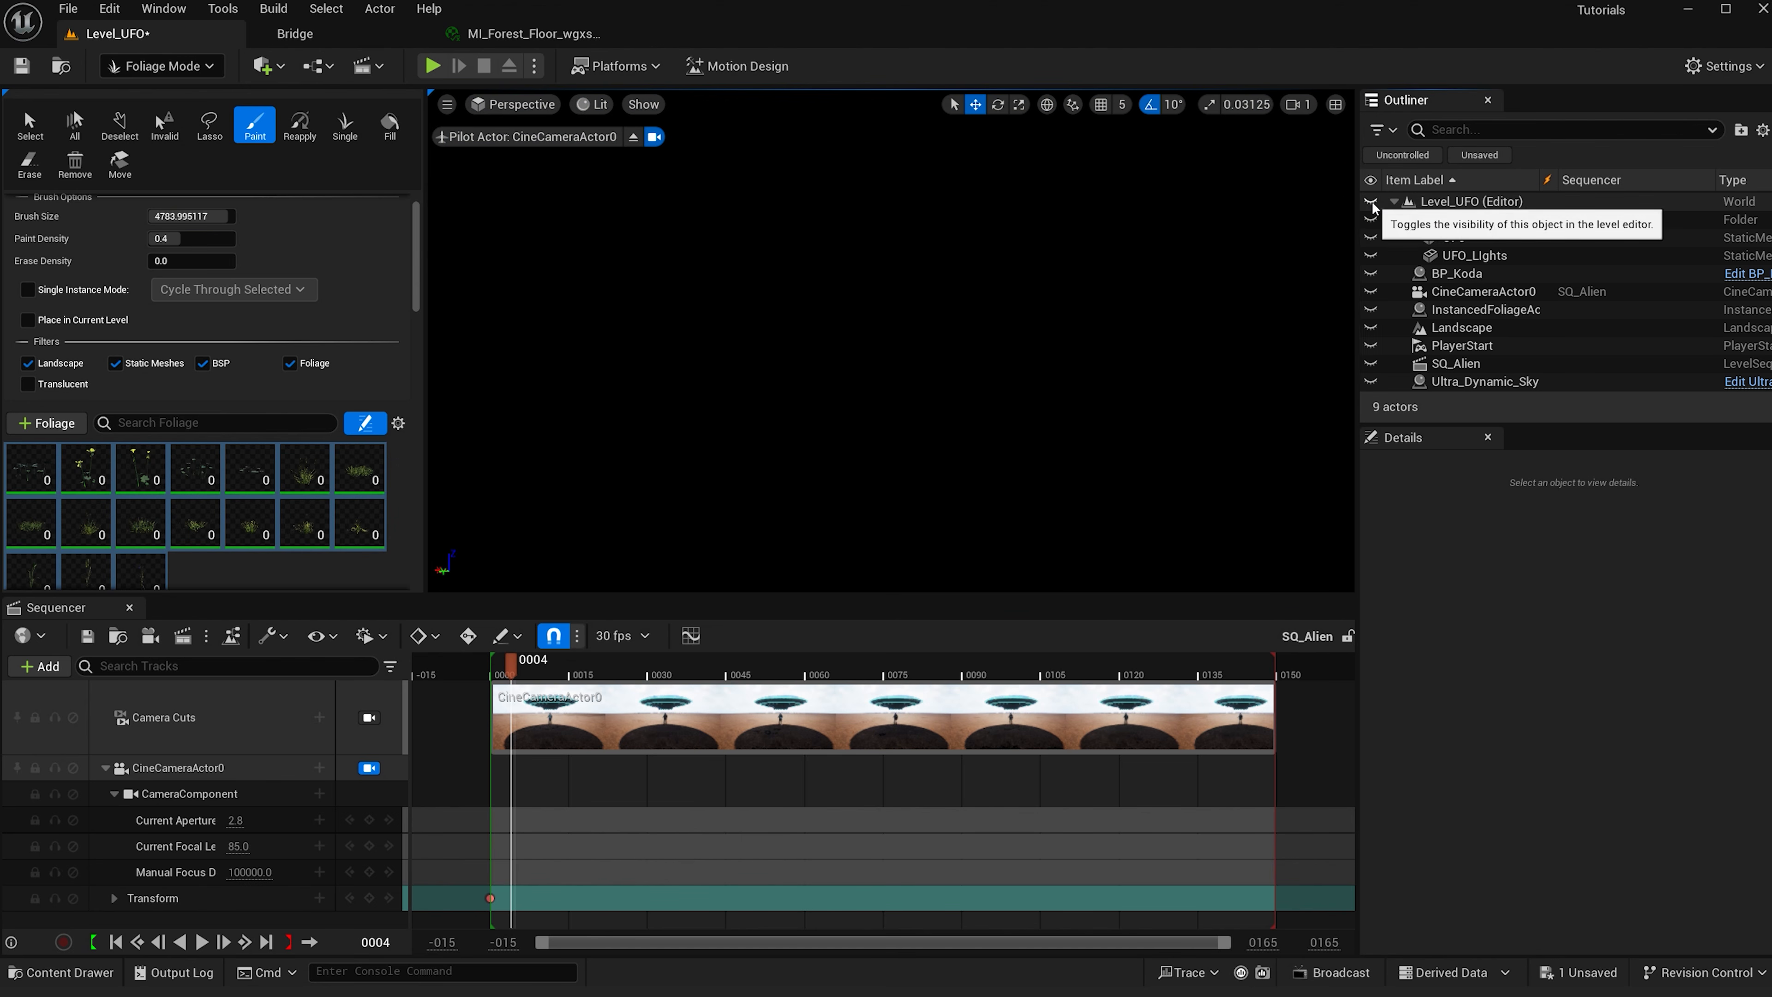
{"action": "left_click", "coordinate": [1371, 202]}
{"action": "left_click", "coordinate": [1455, 220]}
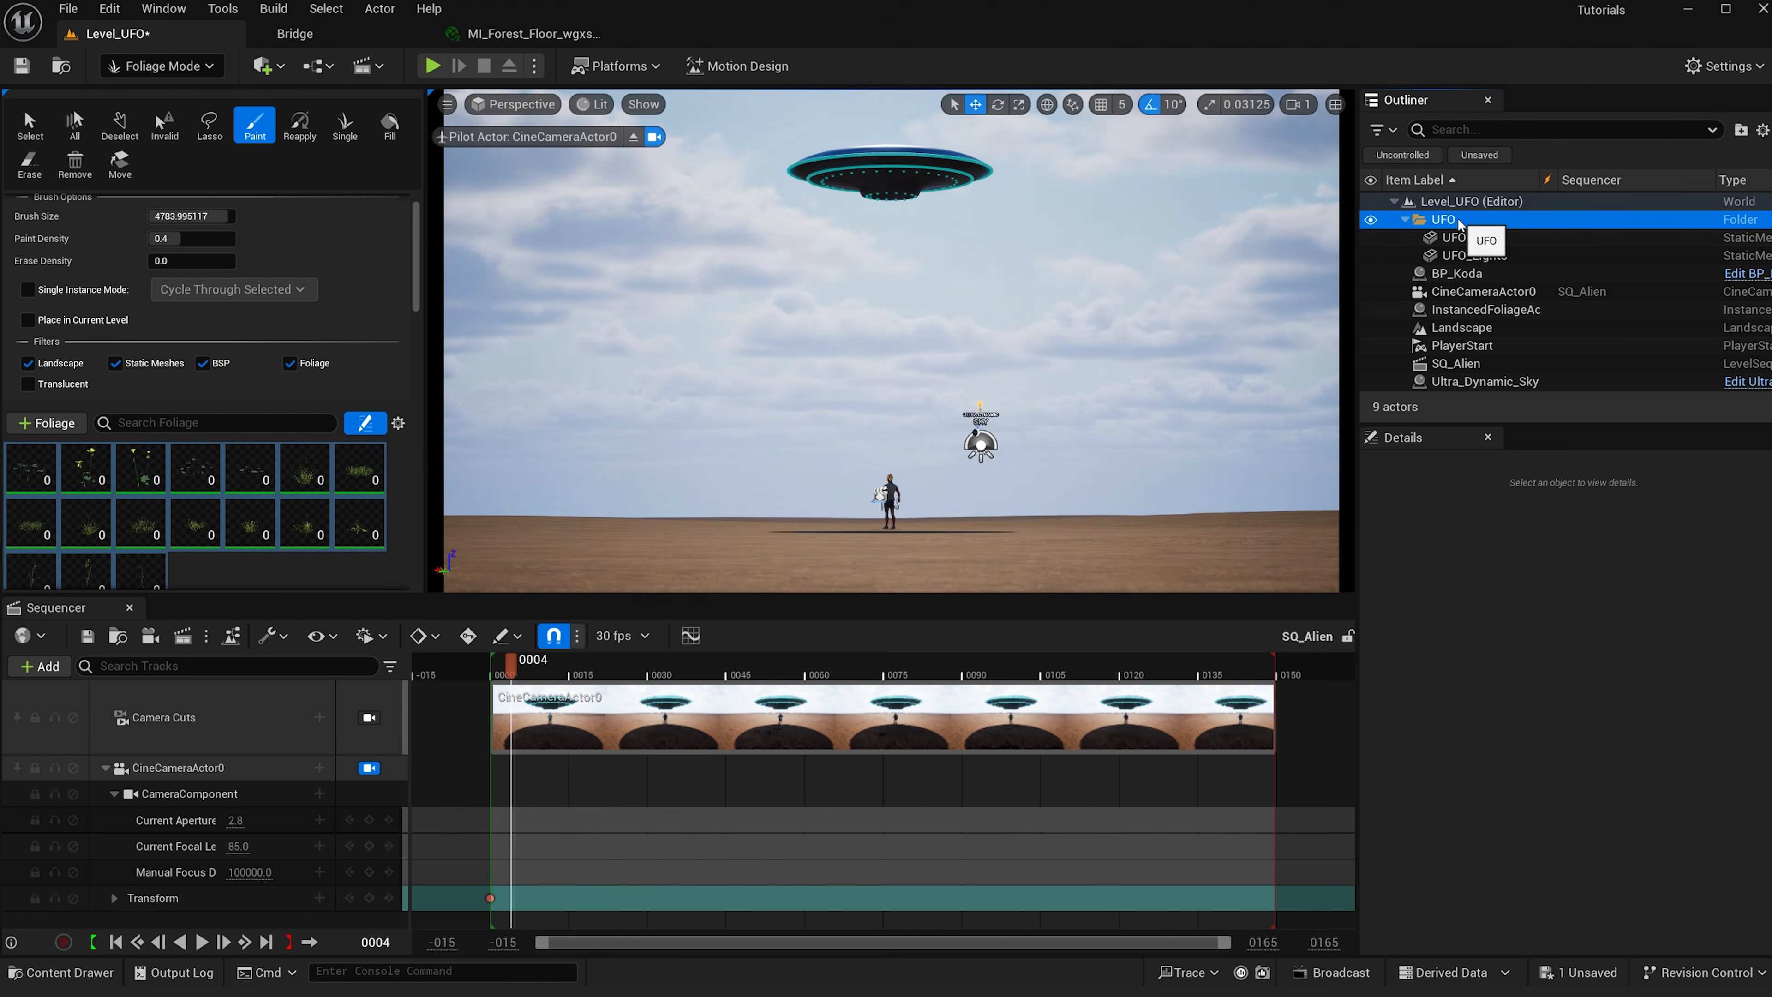
{"action": "left_click", "coordinate": [1371, 220]}
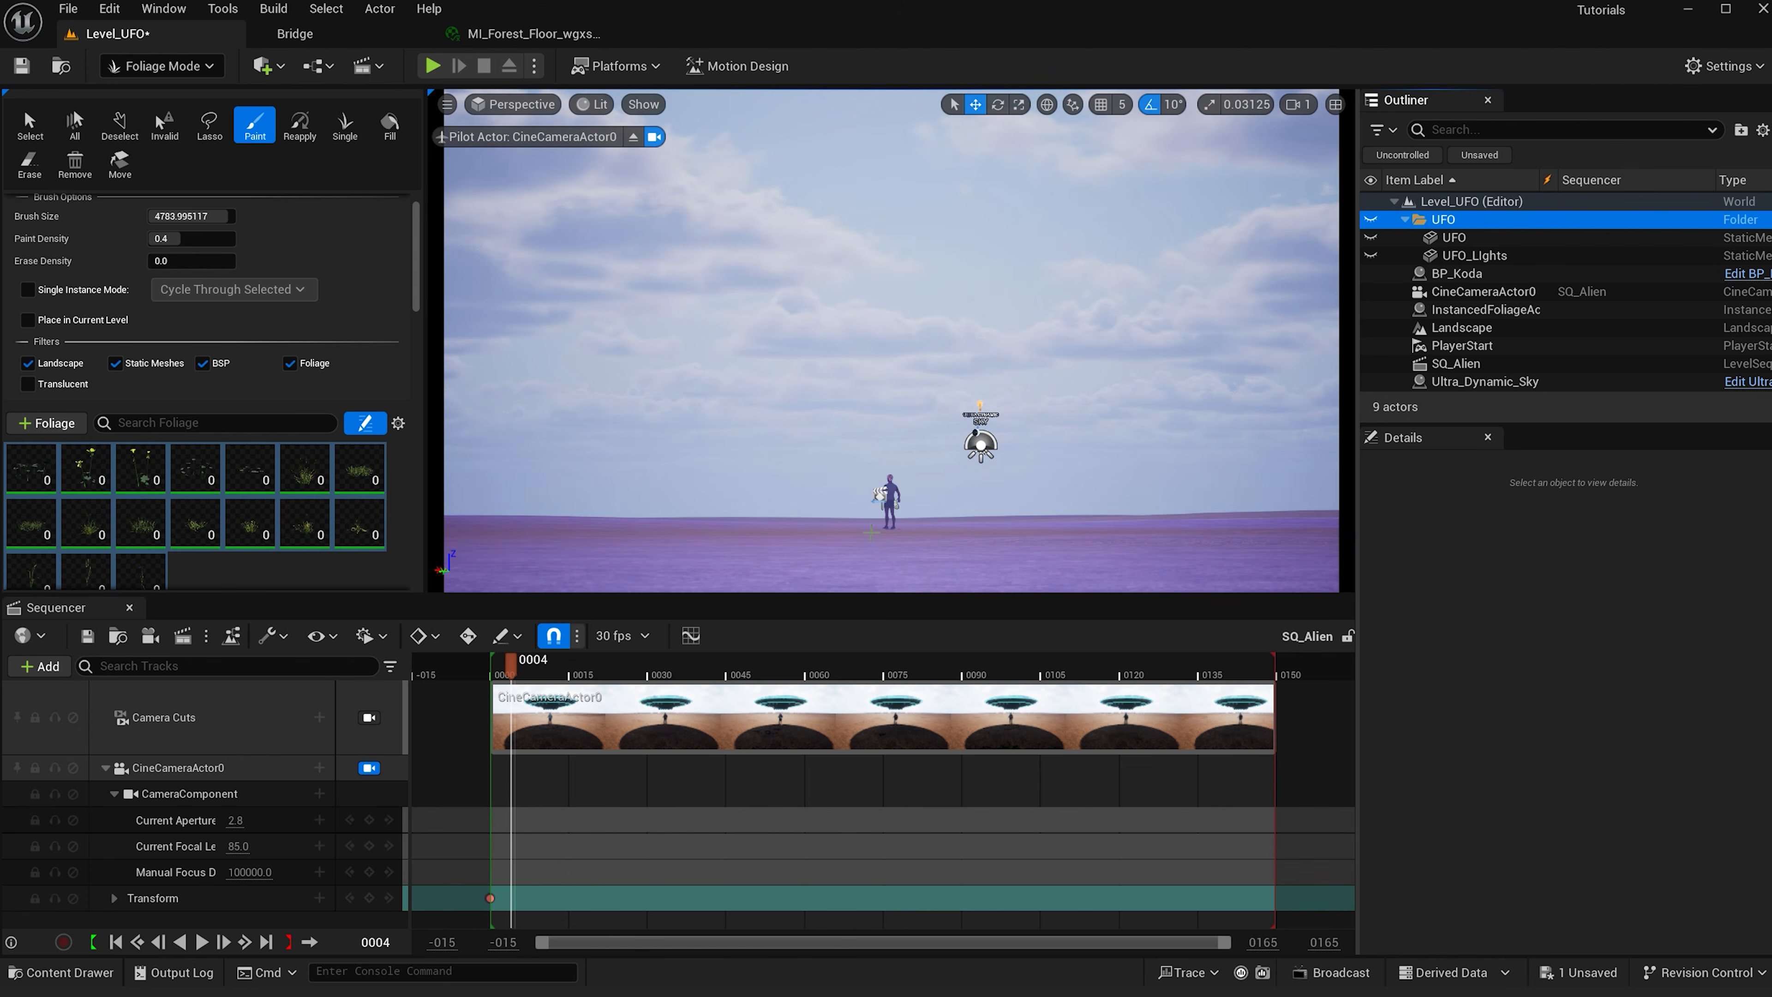
- Paint the grass and buttercup foliage across the landscape in front of the camera
{"action": "left_click", "coordinate": [911, 459]}
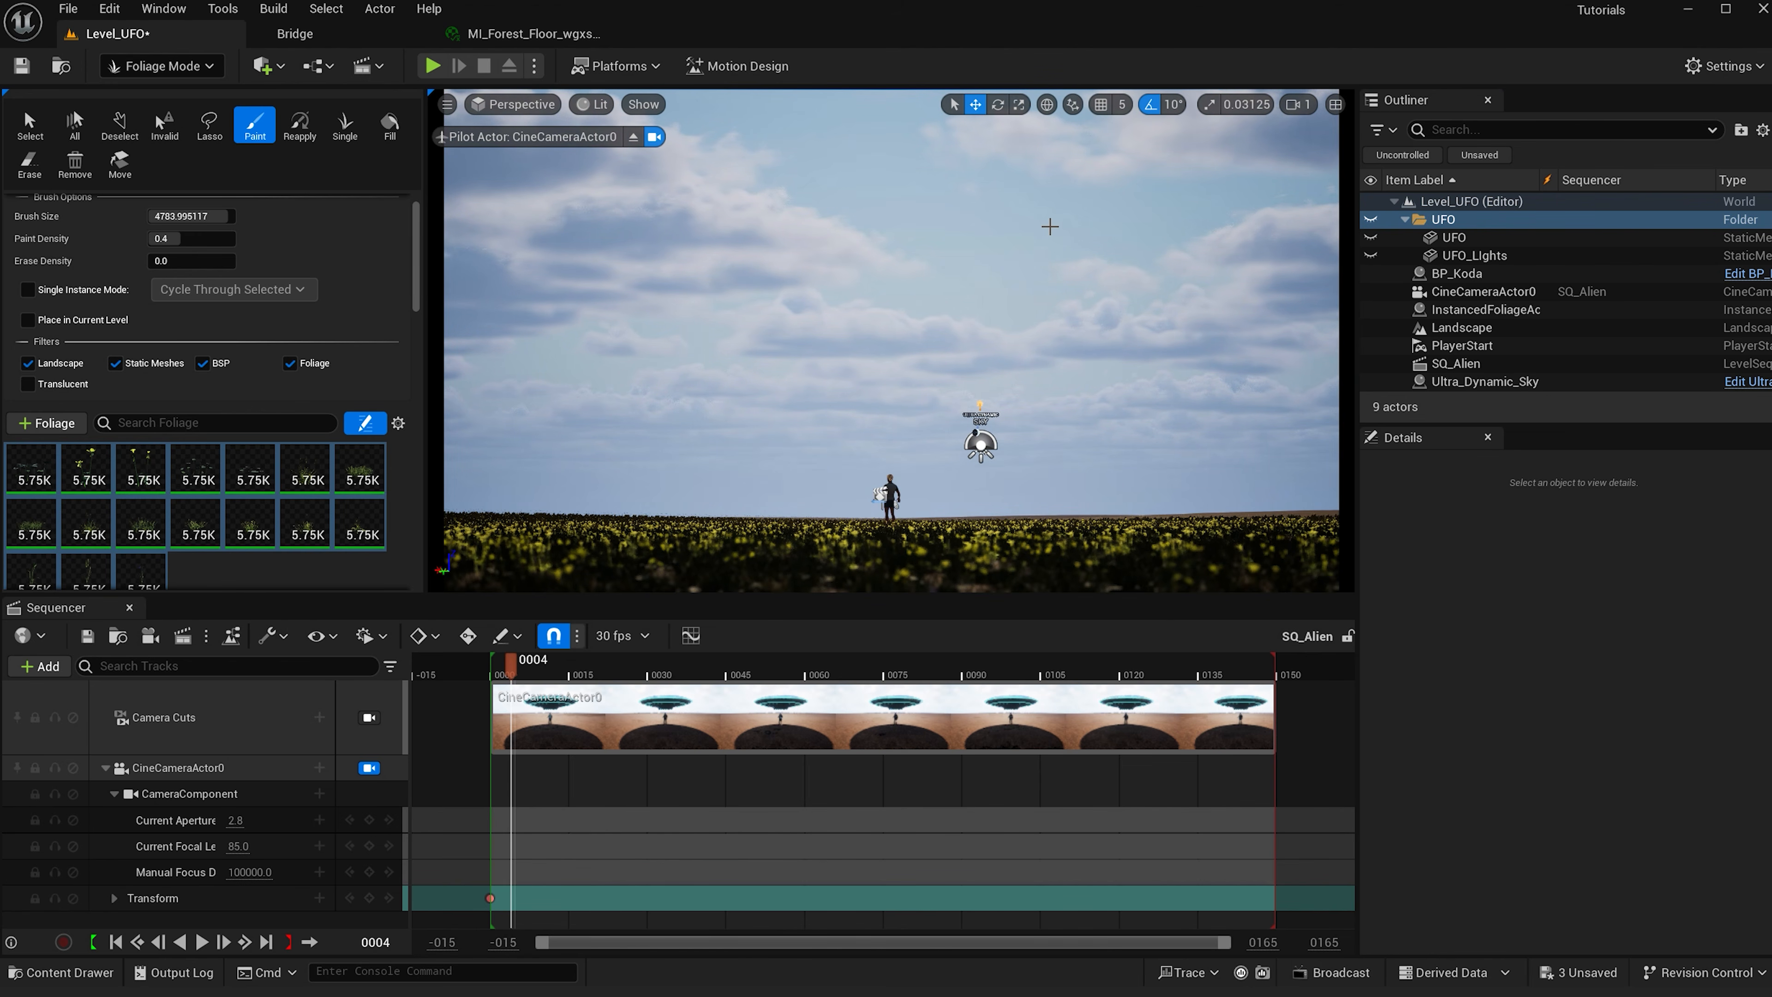
{"action": "right_click_drag", "start_coordinate": [1049, 227], "coordinate": [1083, 278]}
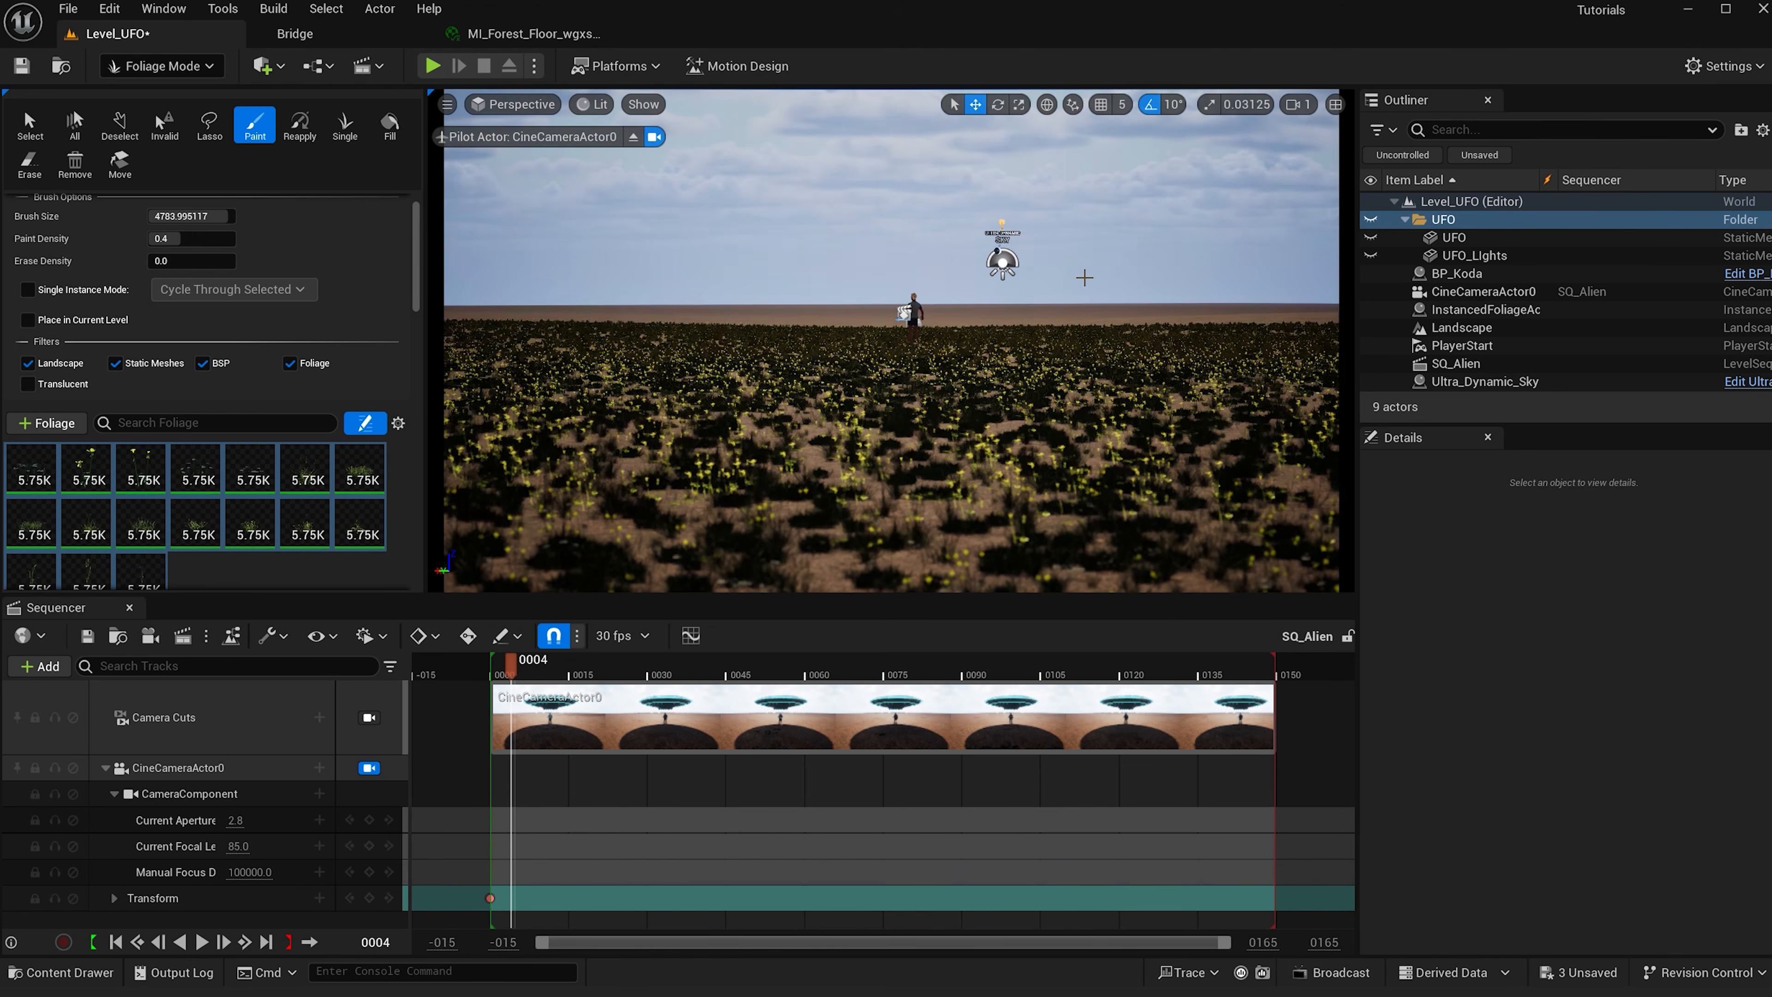
{"action": "left_click", "coordinate": [1064, 321]}
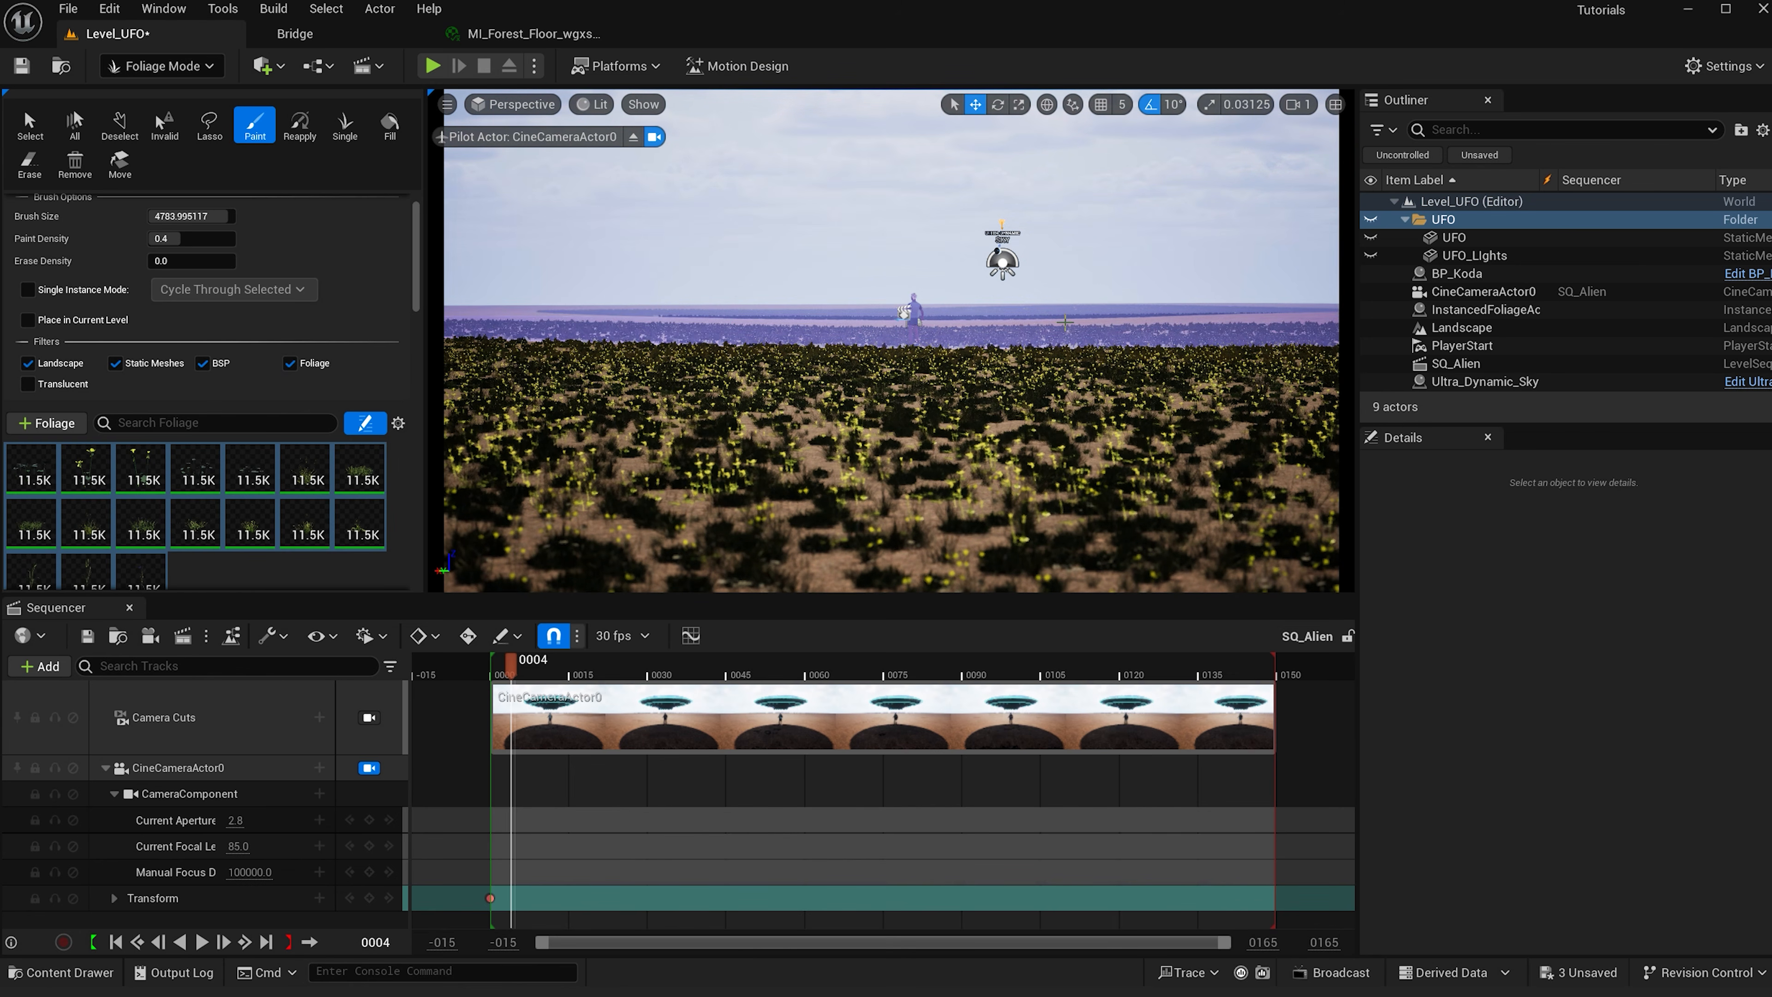
{"action": "left_click", "coordinate": [963, 310]}
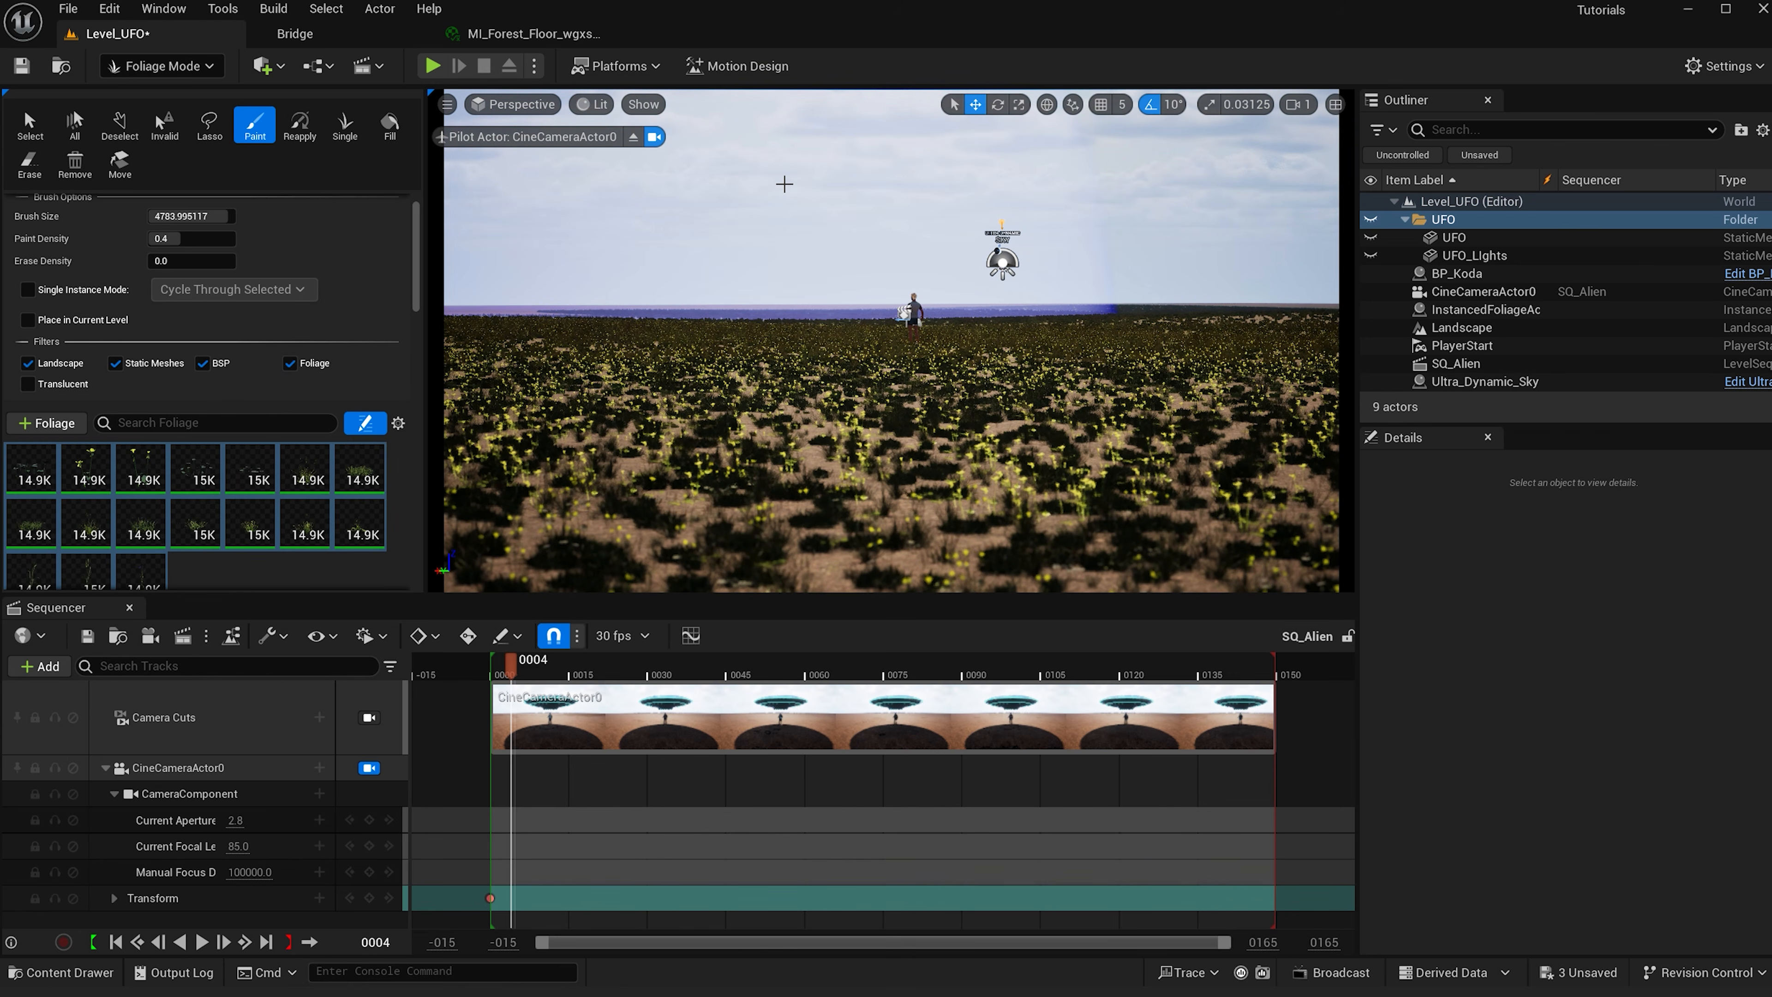
{"action": "left_click", "coordinate": [675, 312]}
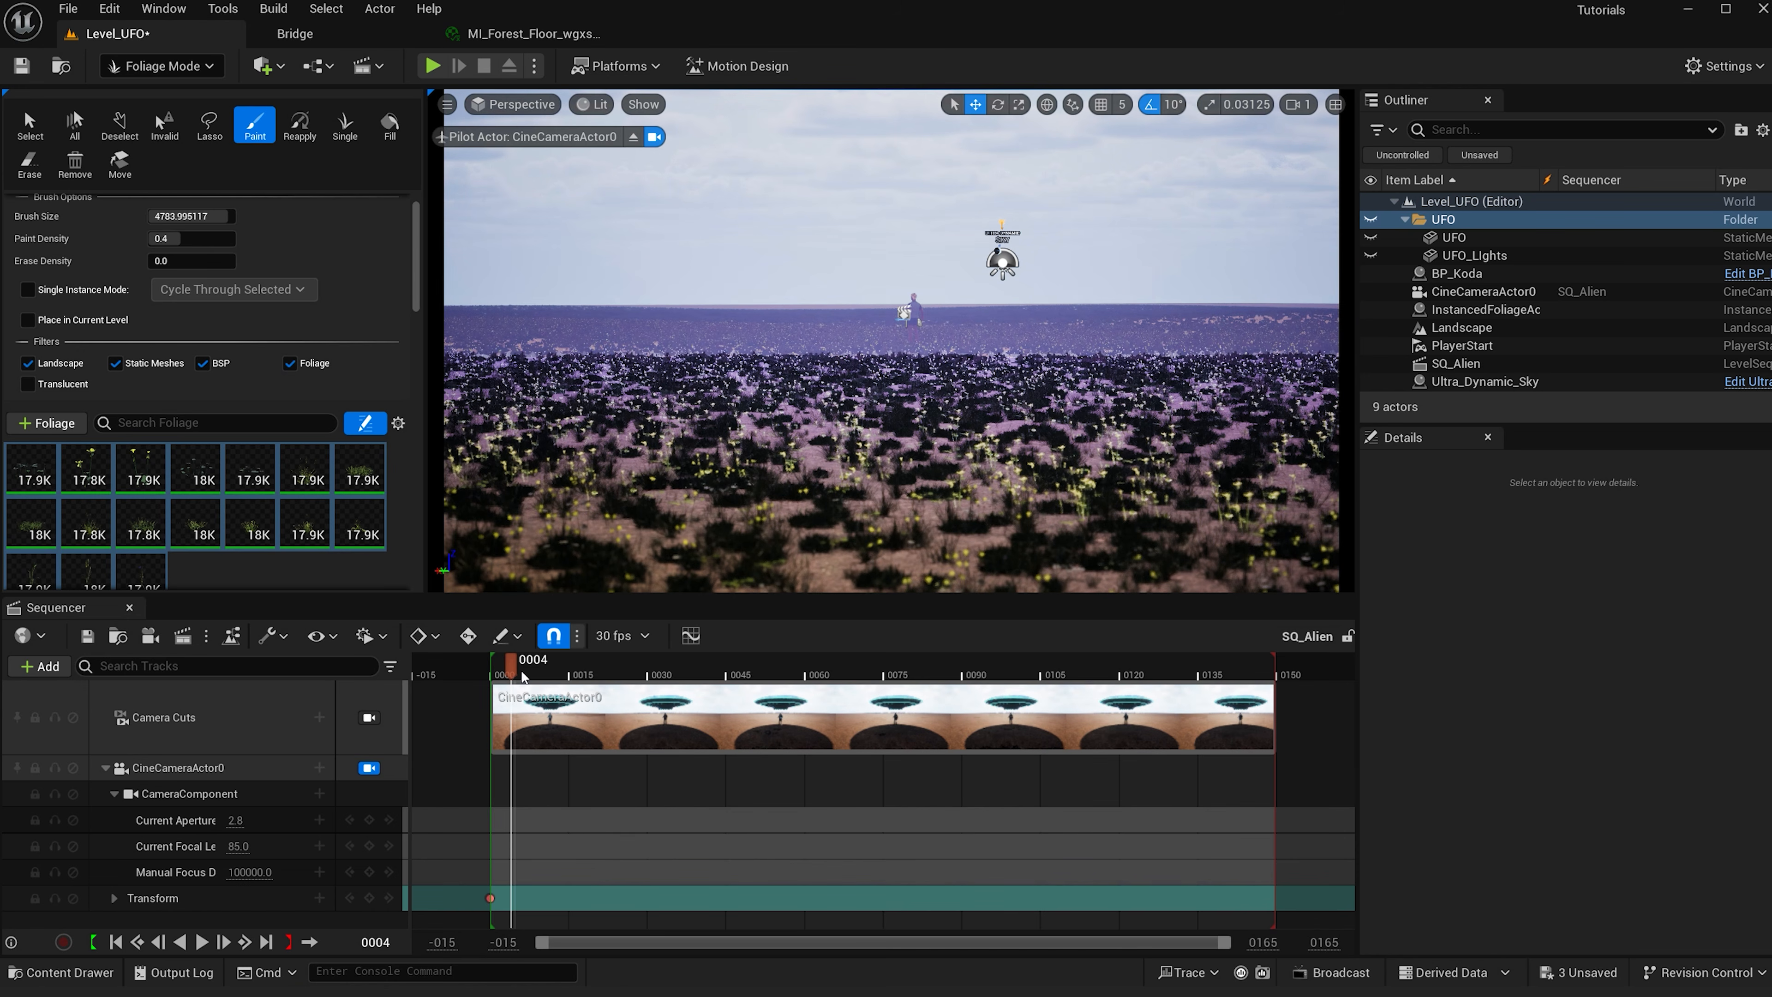
- Move the playhead to frame 0002 and switch the foliage tool to Select
{"action": "left_click", "coordinate": [501, 669]}
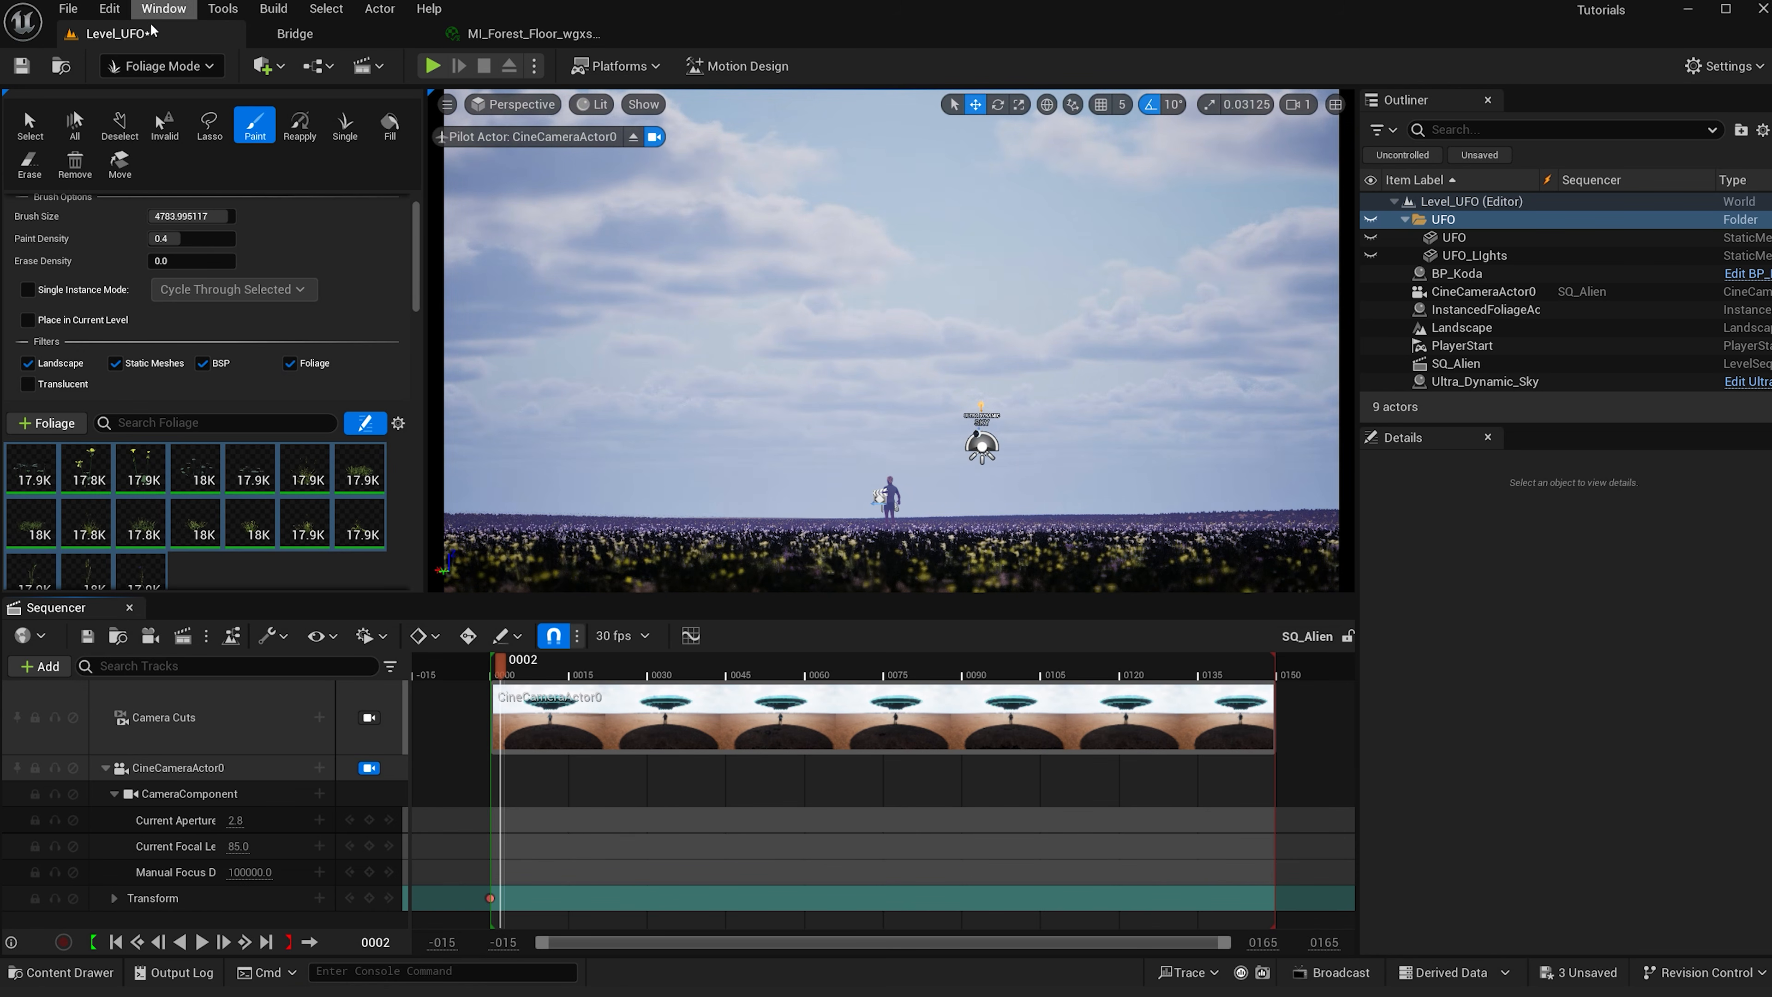
{"action": "left_click", "coordinate": [29, 124]}
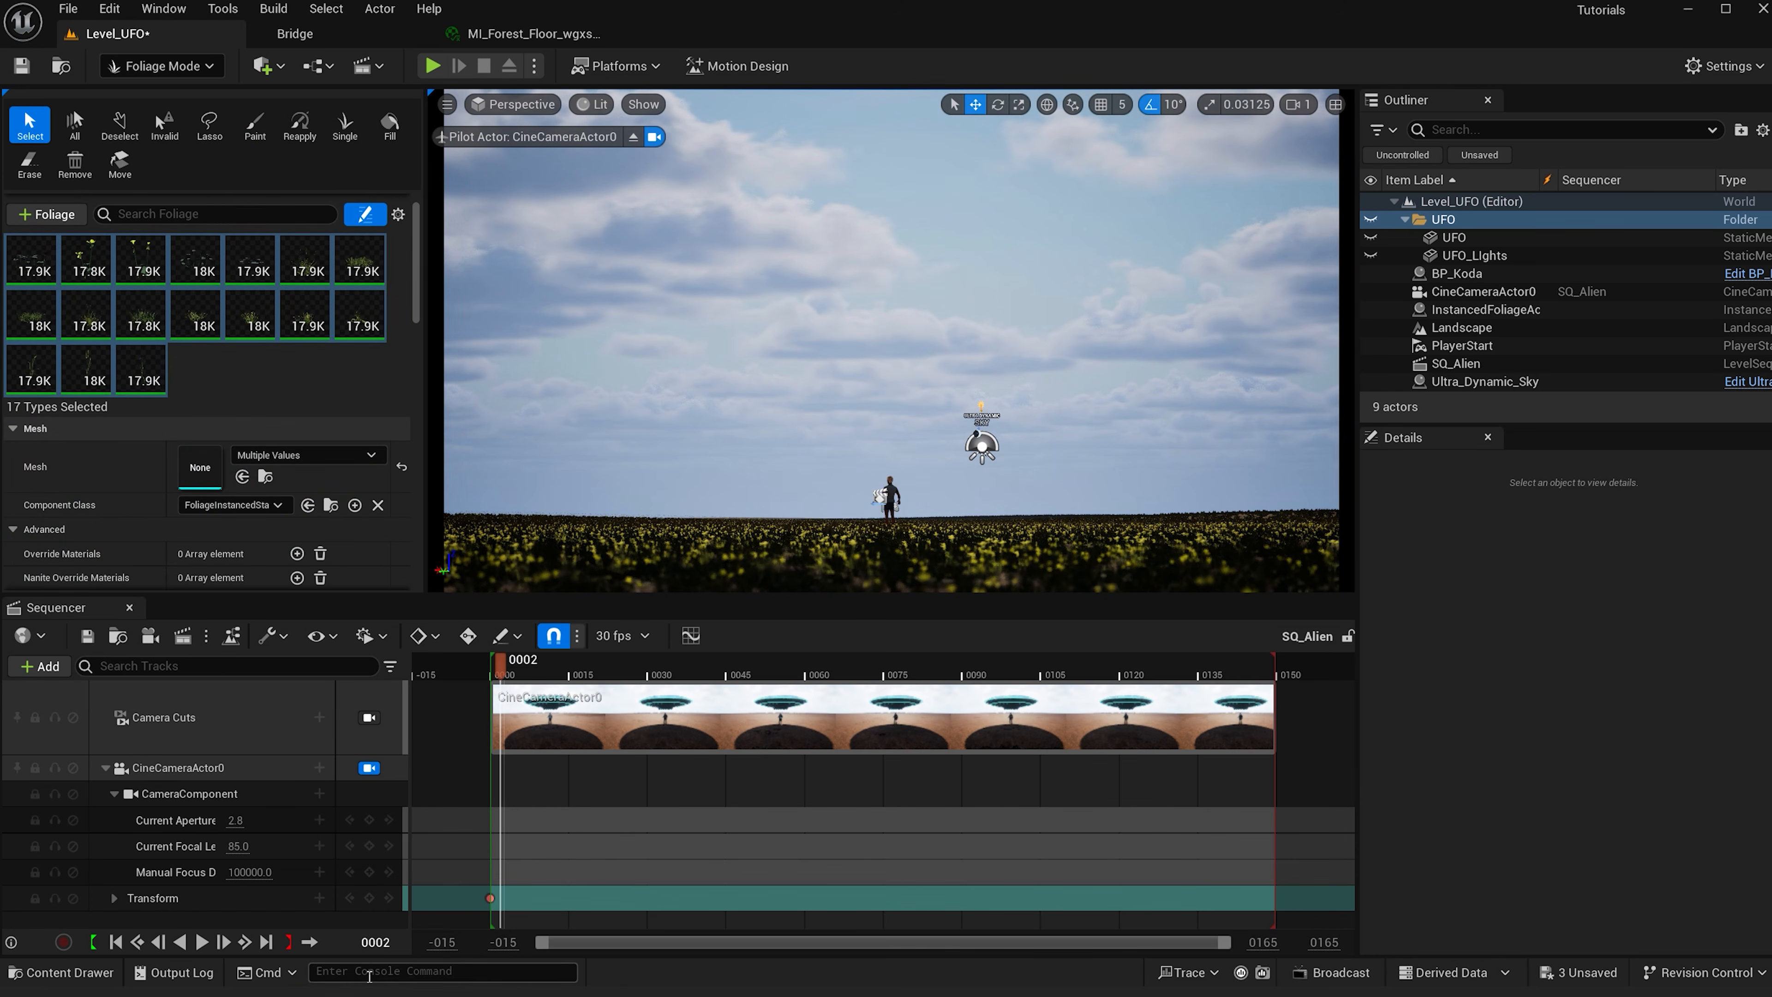
- Run the console command foliage.LODDistanceScale
{"action": "type", "text": "lod"}
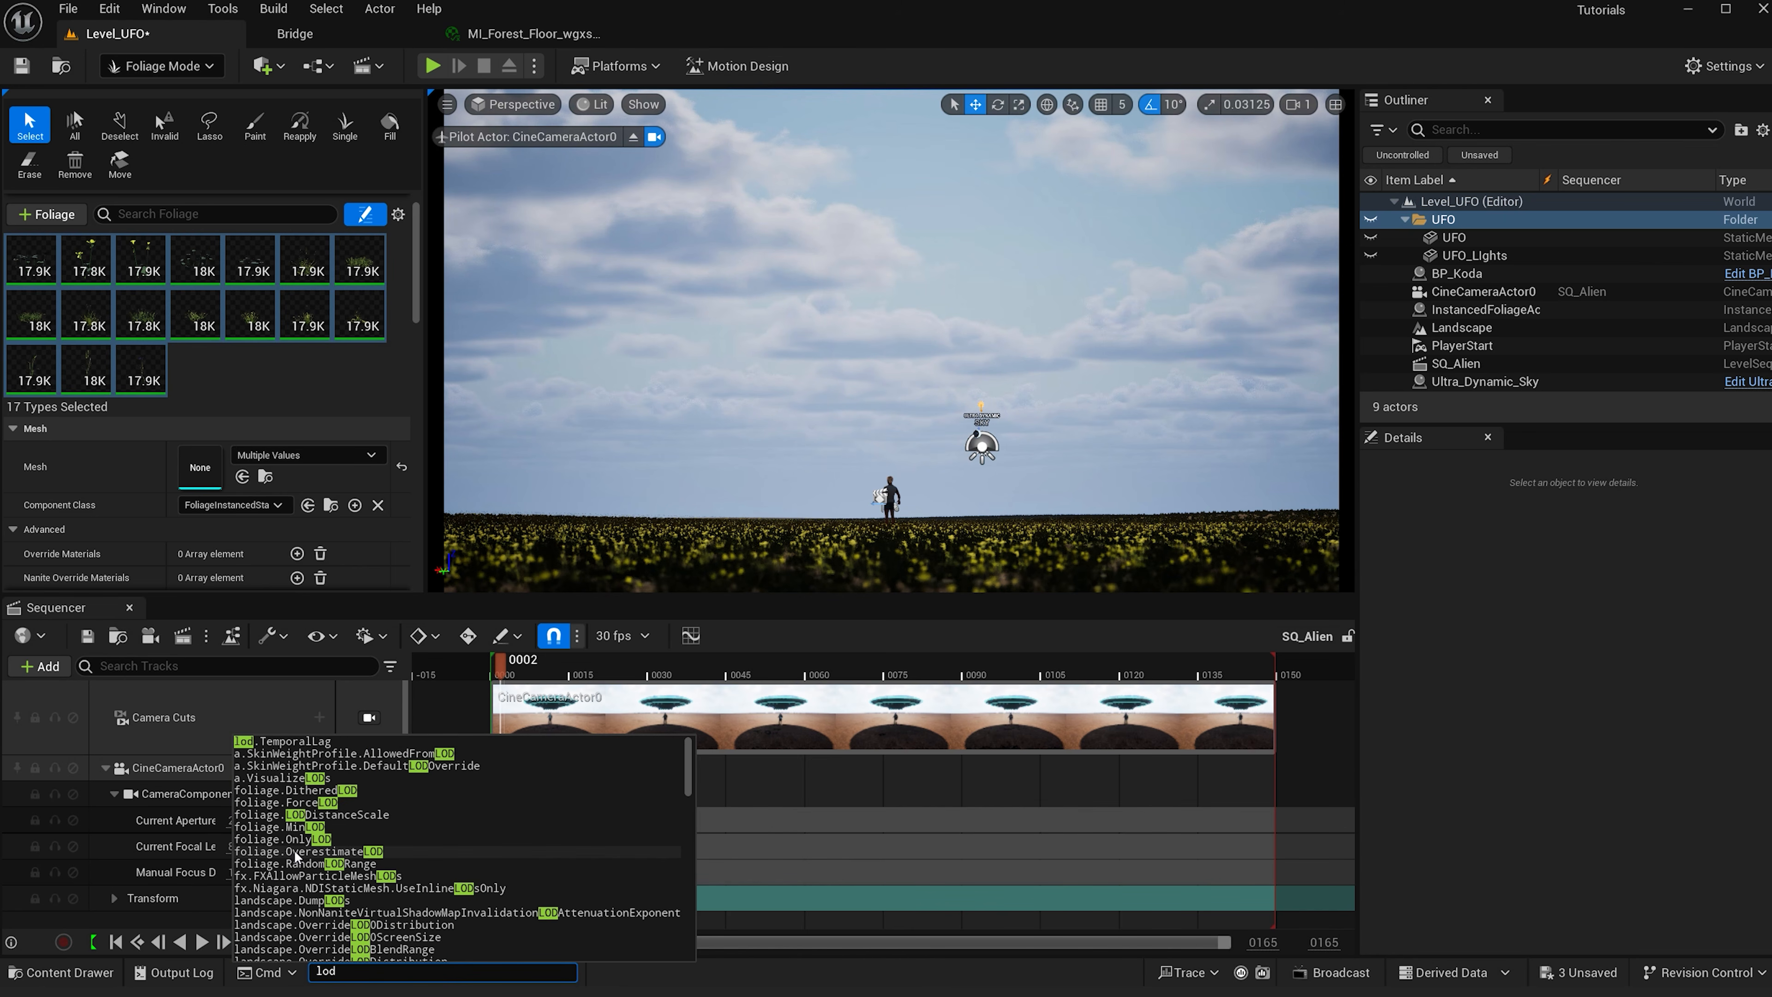
{"action": "left_click", "coordinate": [325, 816]}
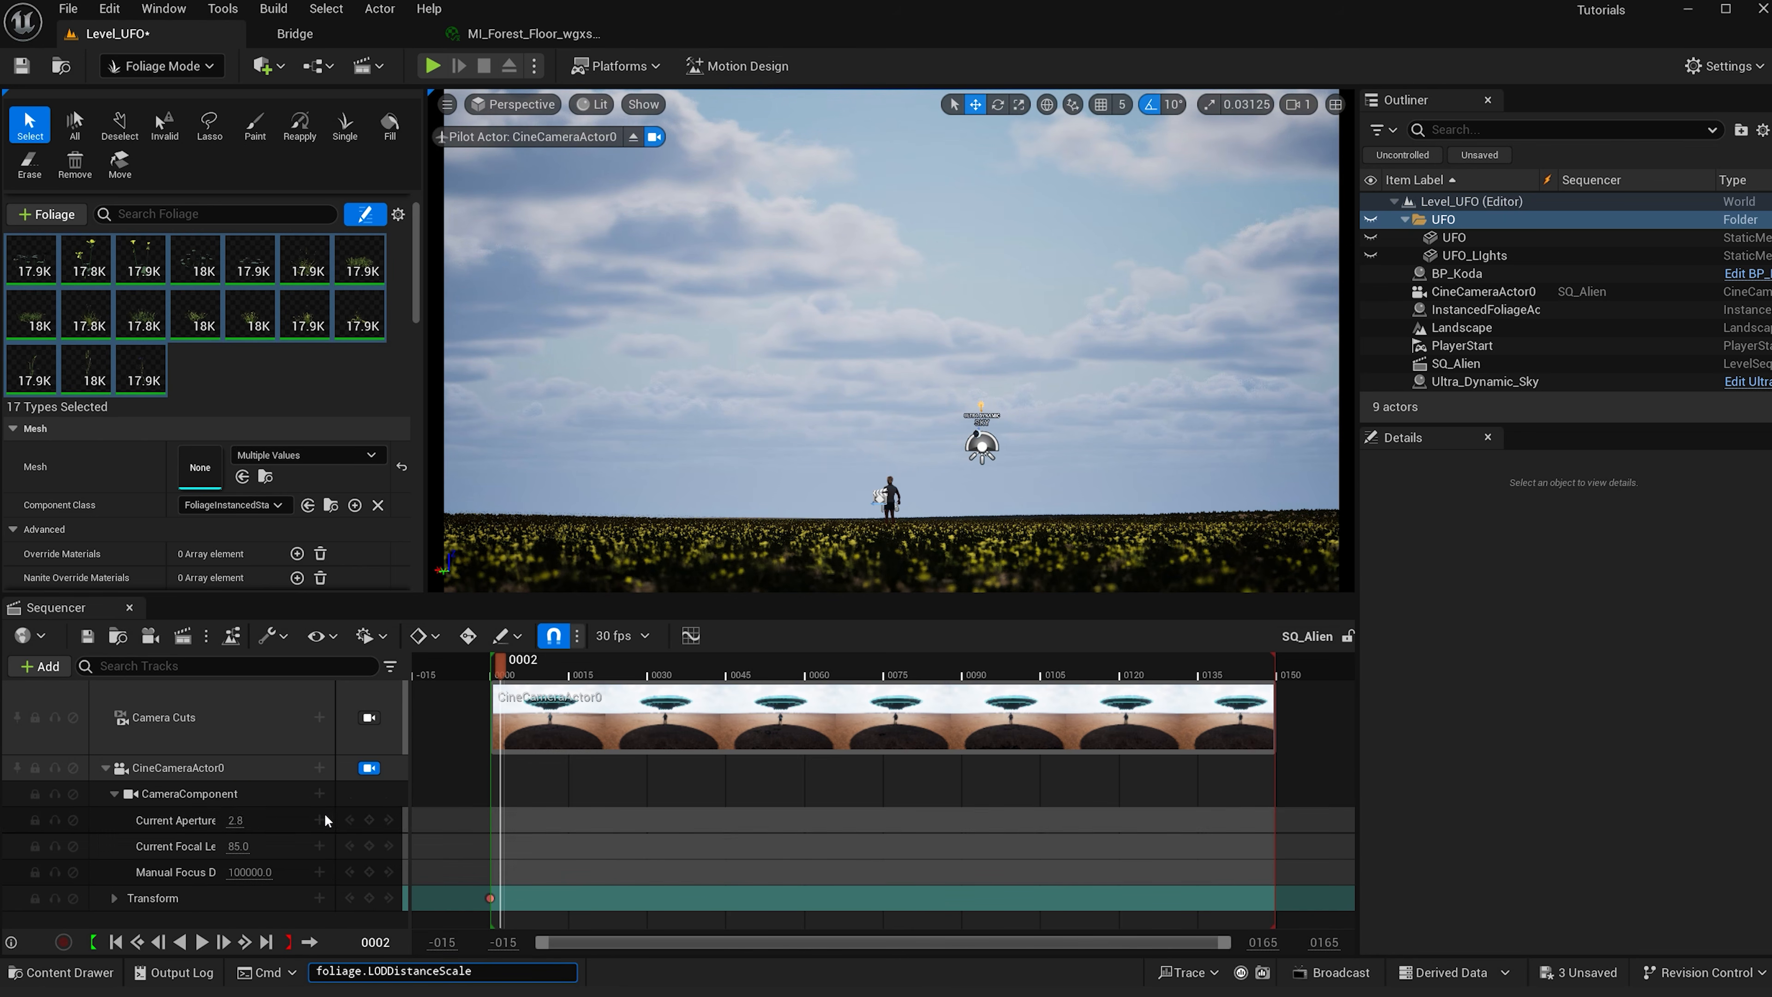
{"action": "key", "text": "Return"}
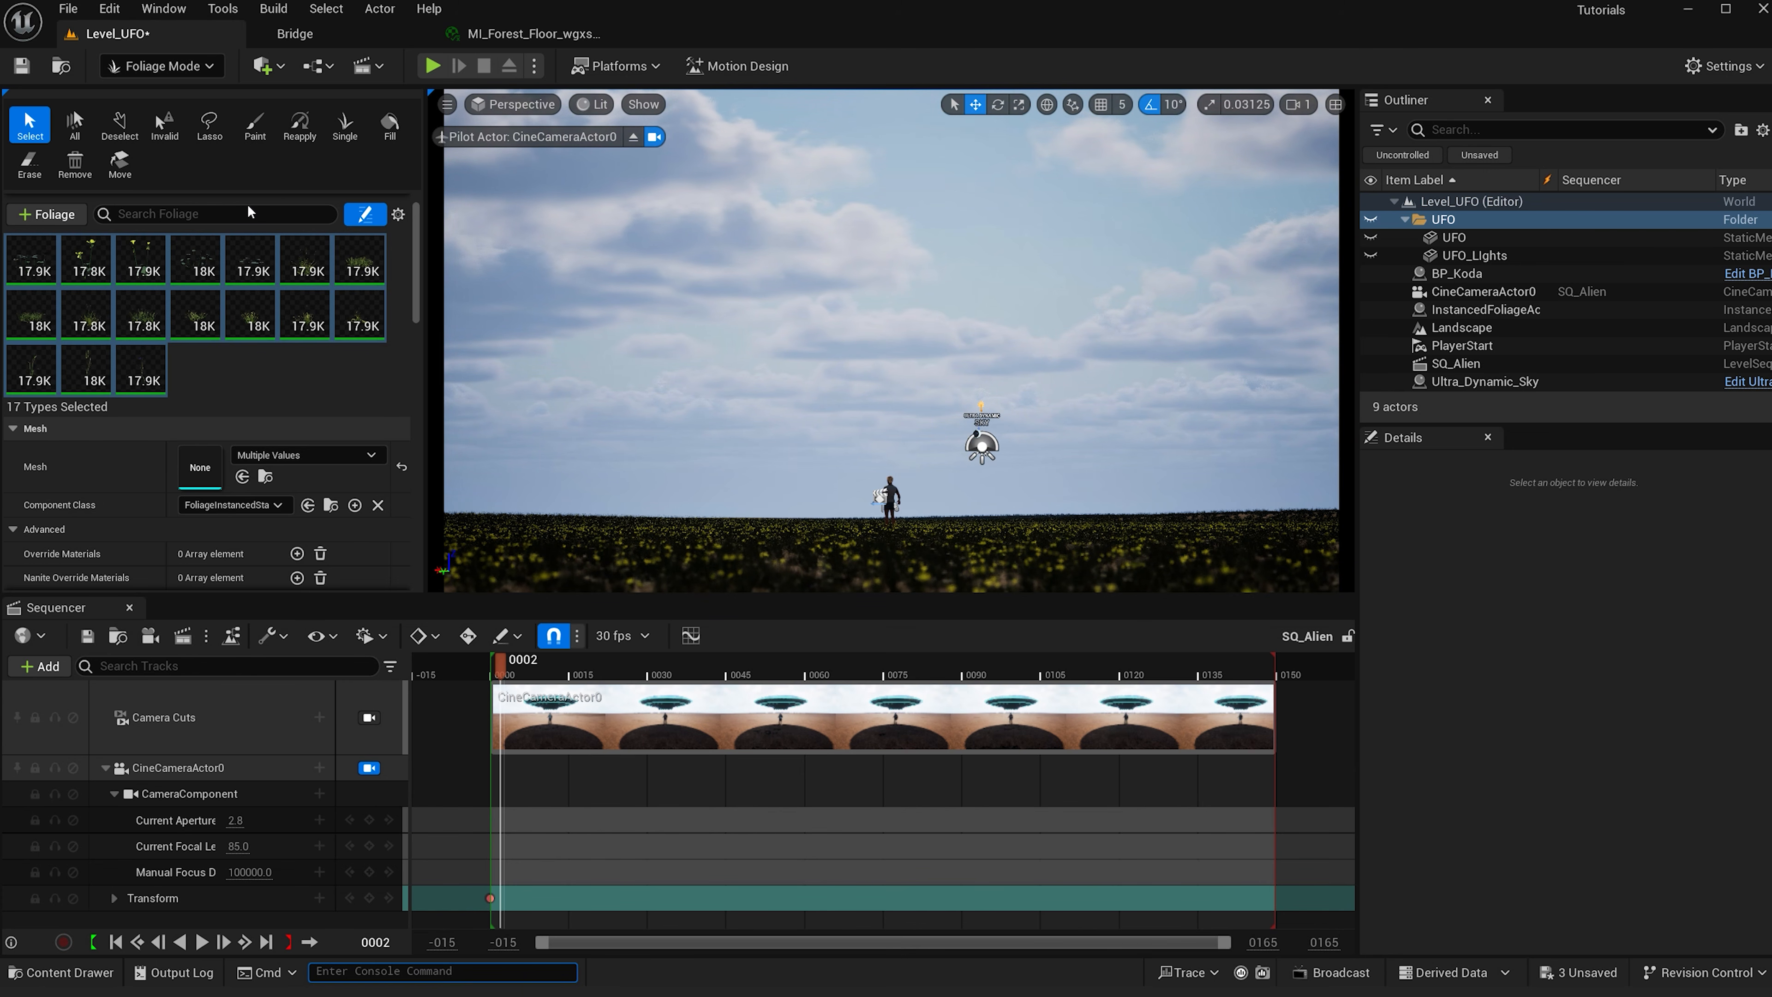
- Deactivate all the current grass and buttercup foliage types in the palette
{"action": "left_click", "coordinate": [17, 247]}
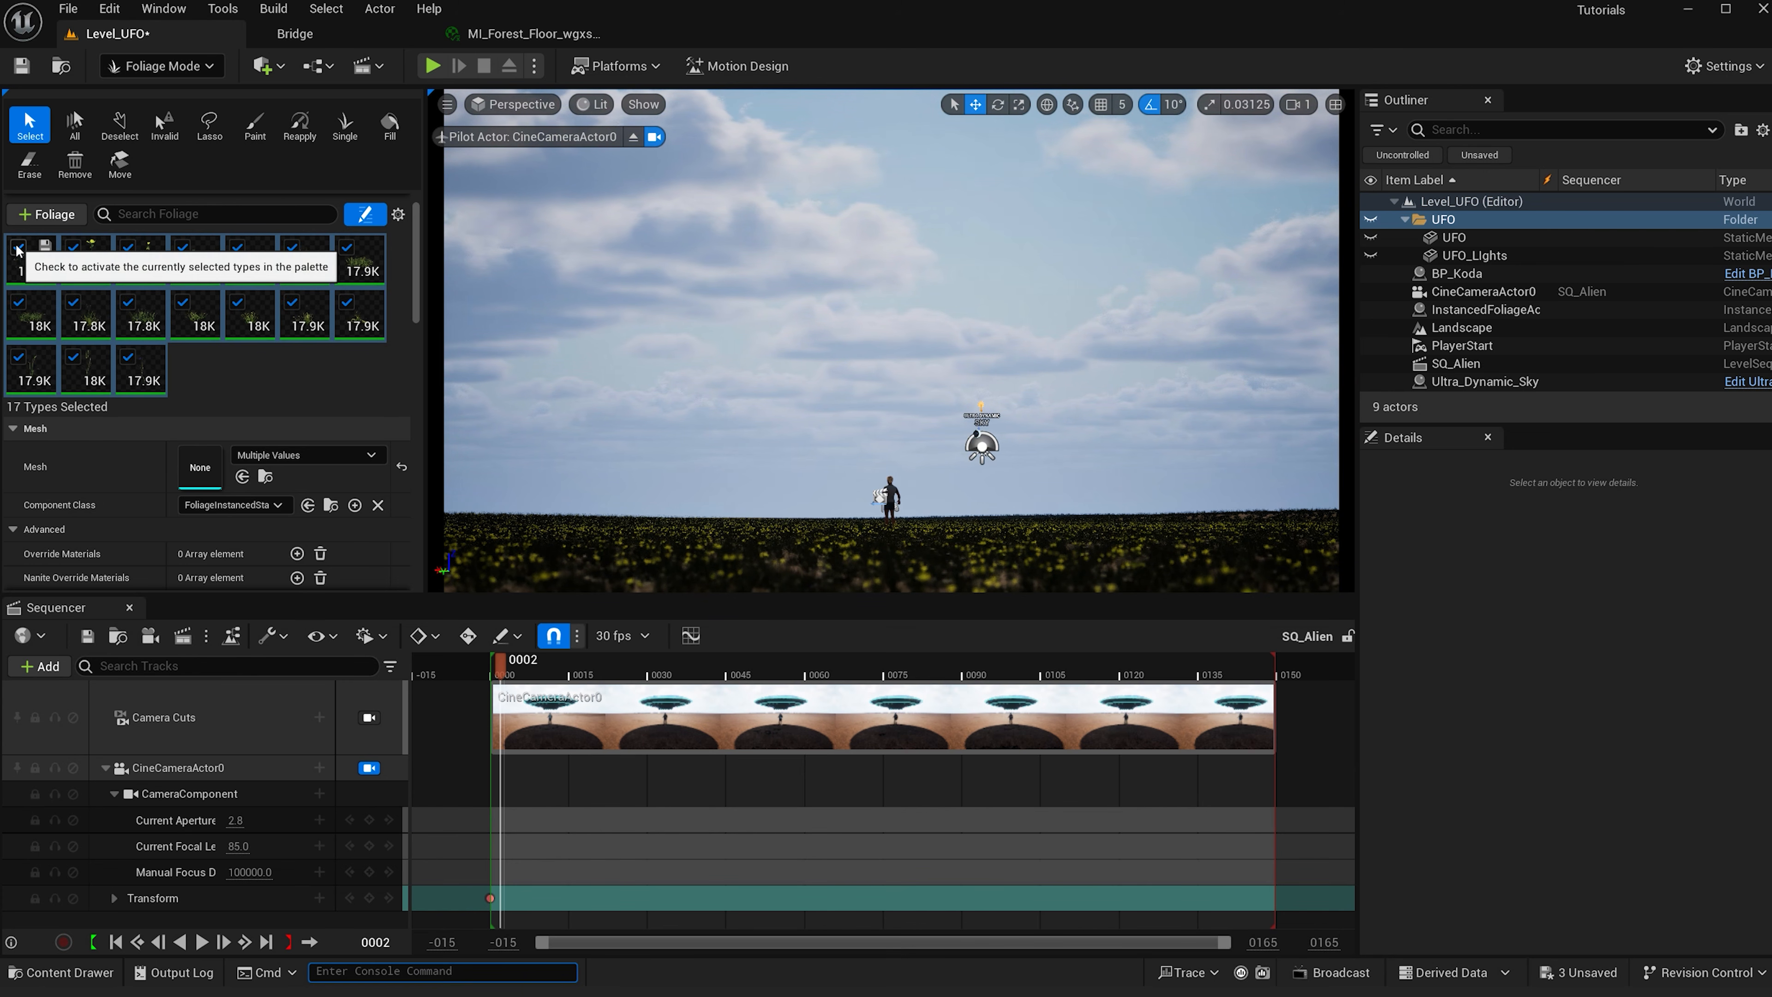
{"action": "left_click", "coordinate": [205, 386]}
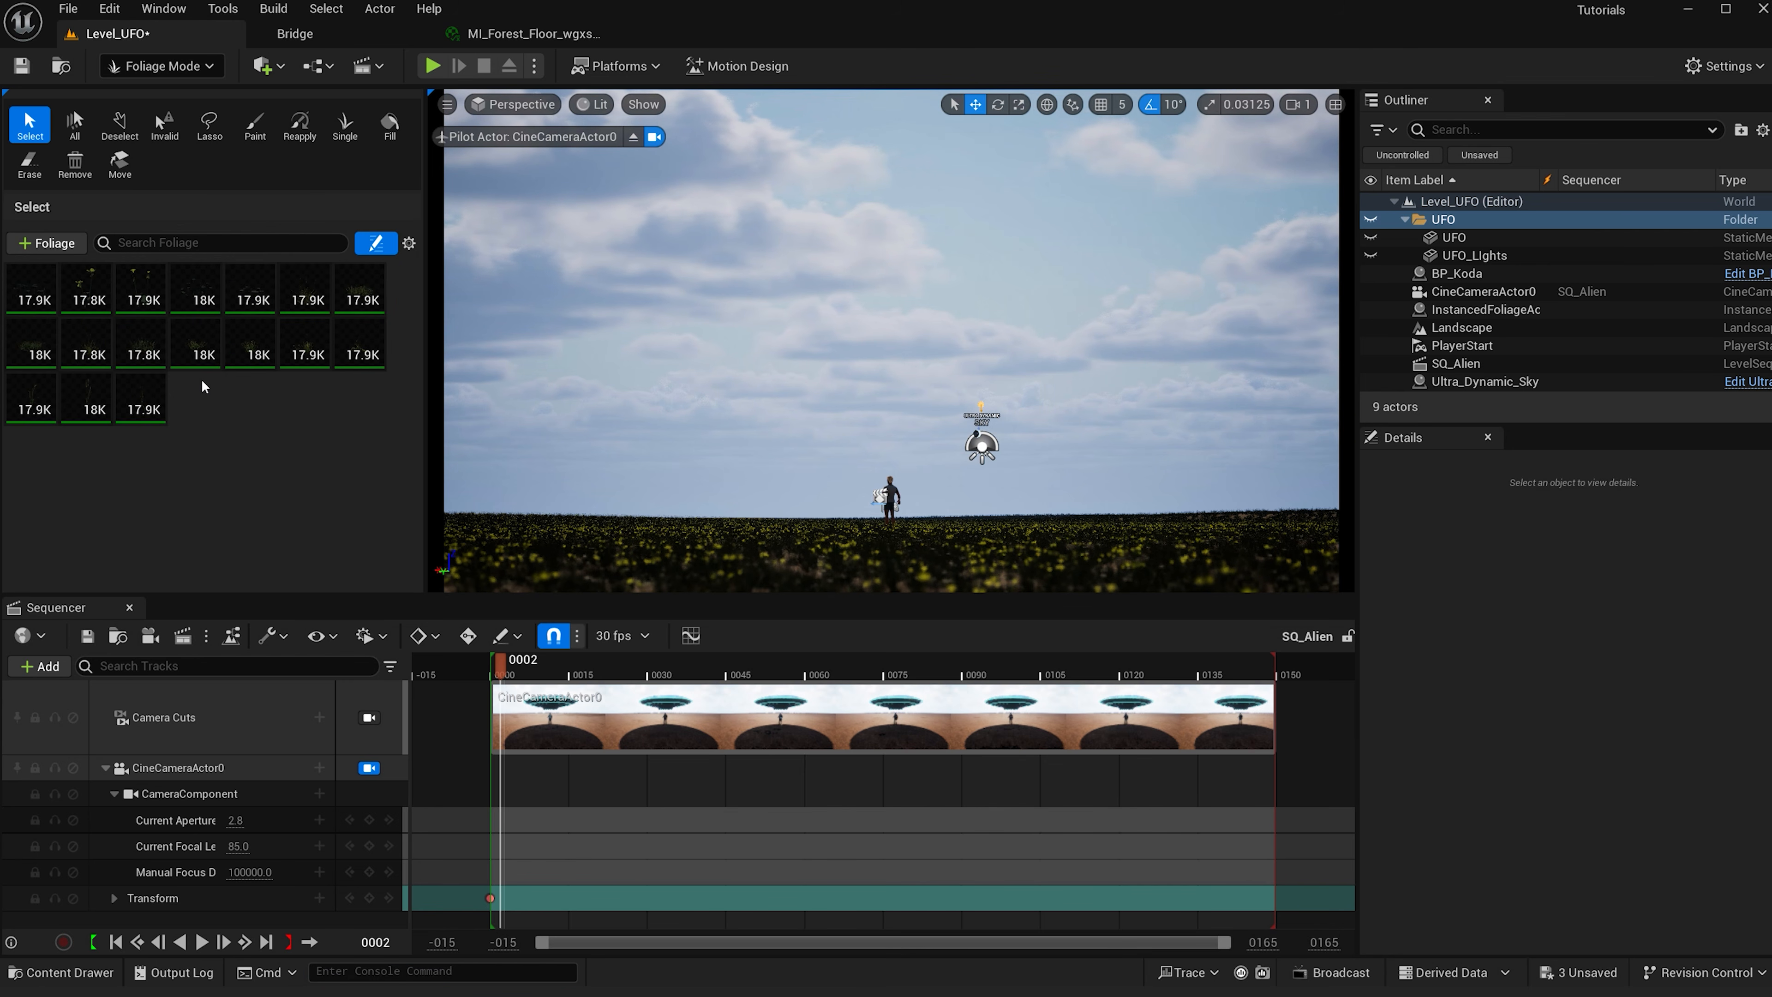
- Open the content drawer and browse to the EuropeanHornbeam Foliage PivotPainter folder
{"action": "key", "text": "ctrl+space"}
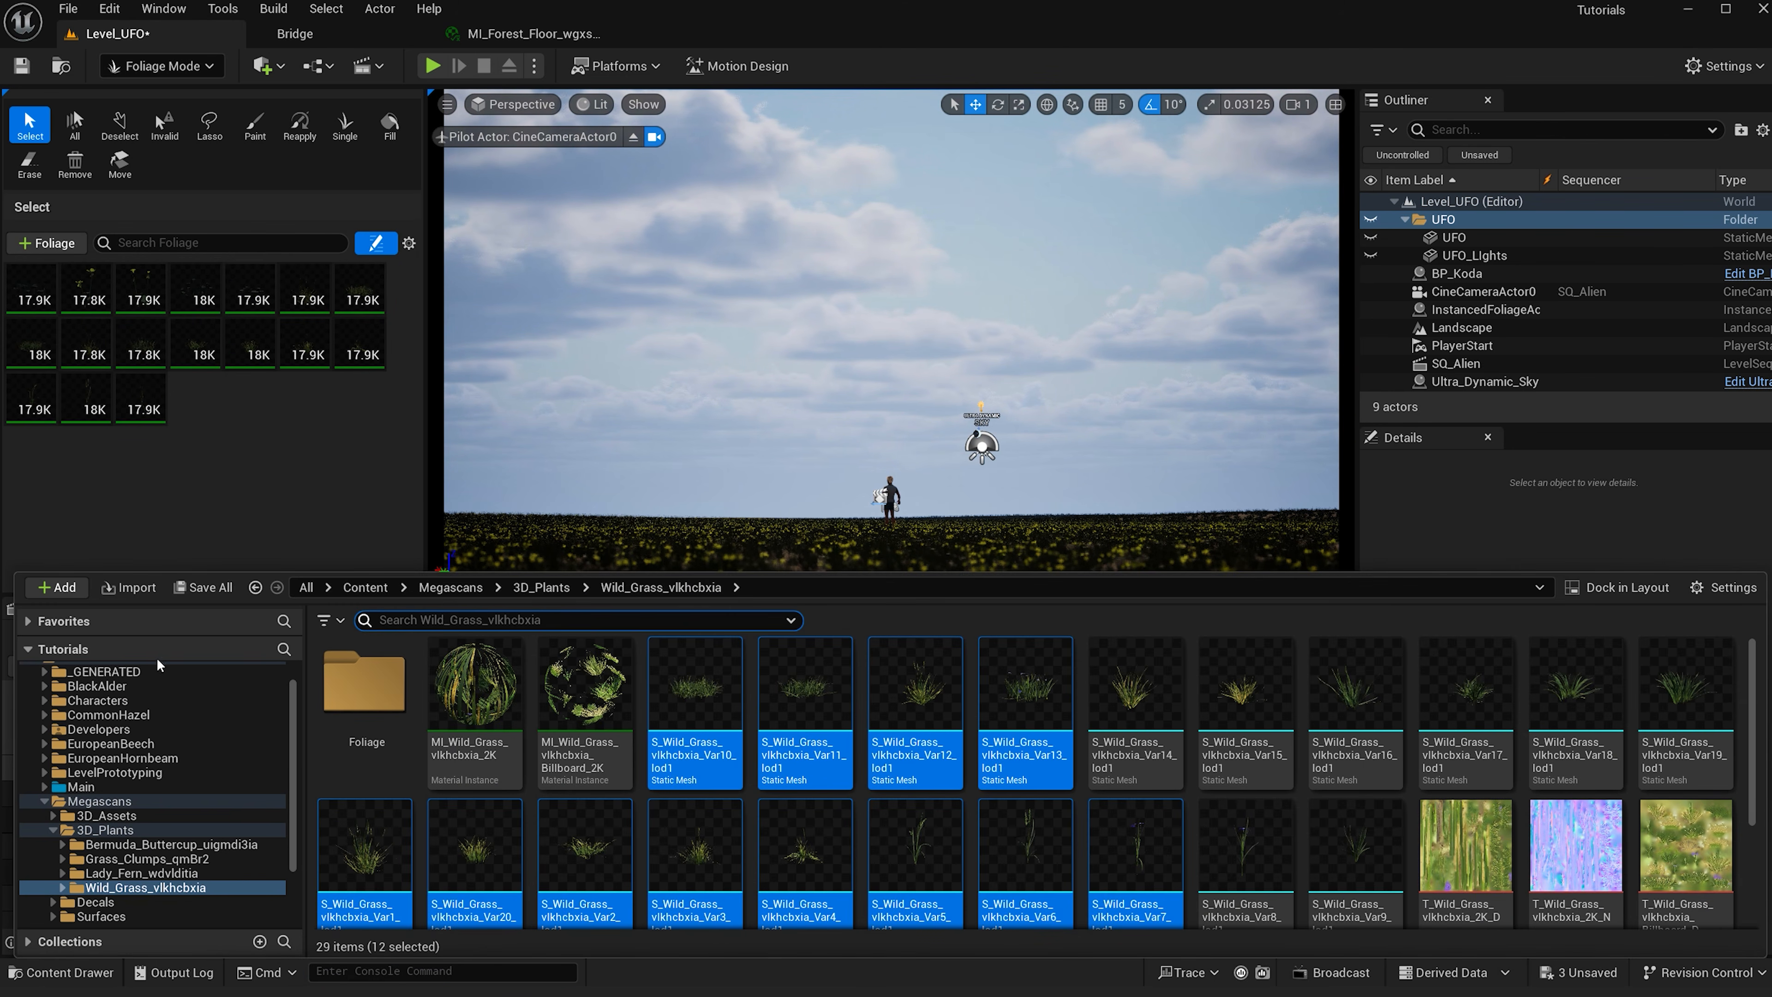
{"action": "left_click", "coordinate": [45, 802]}
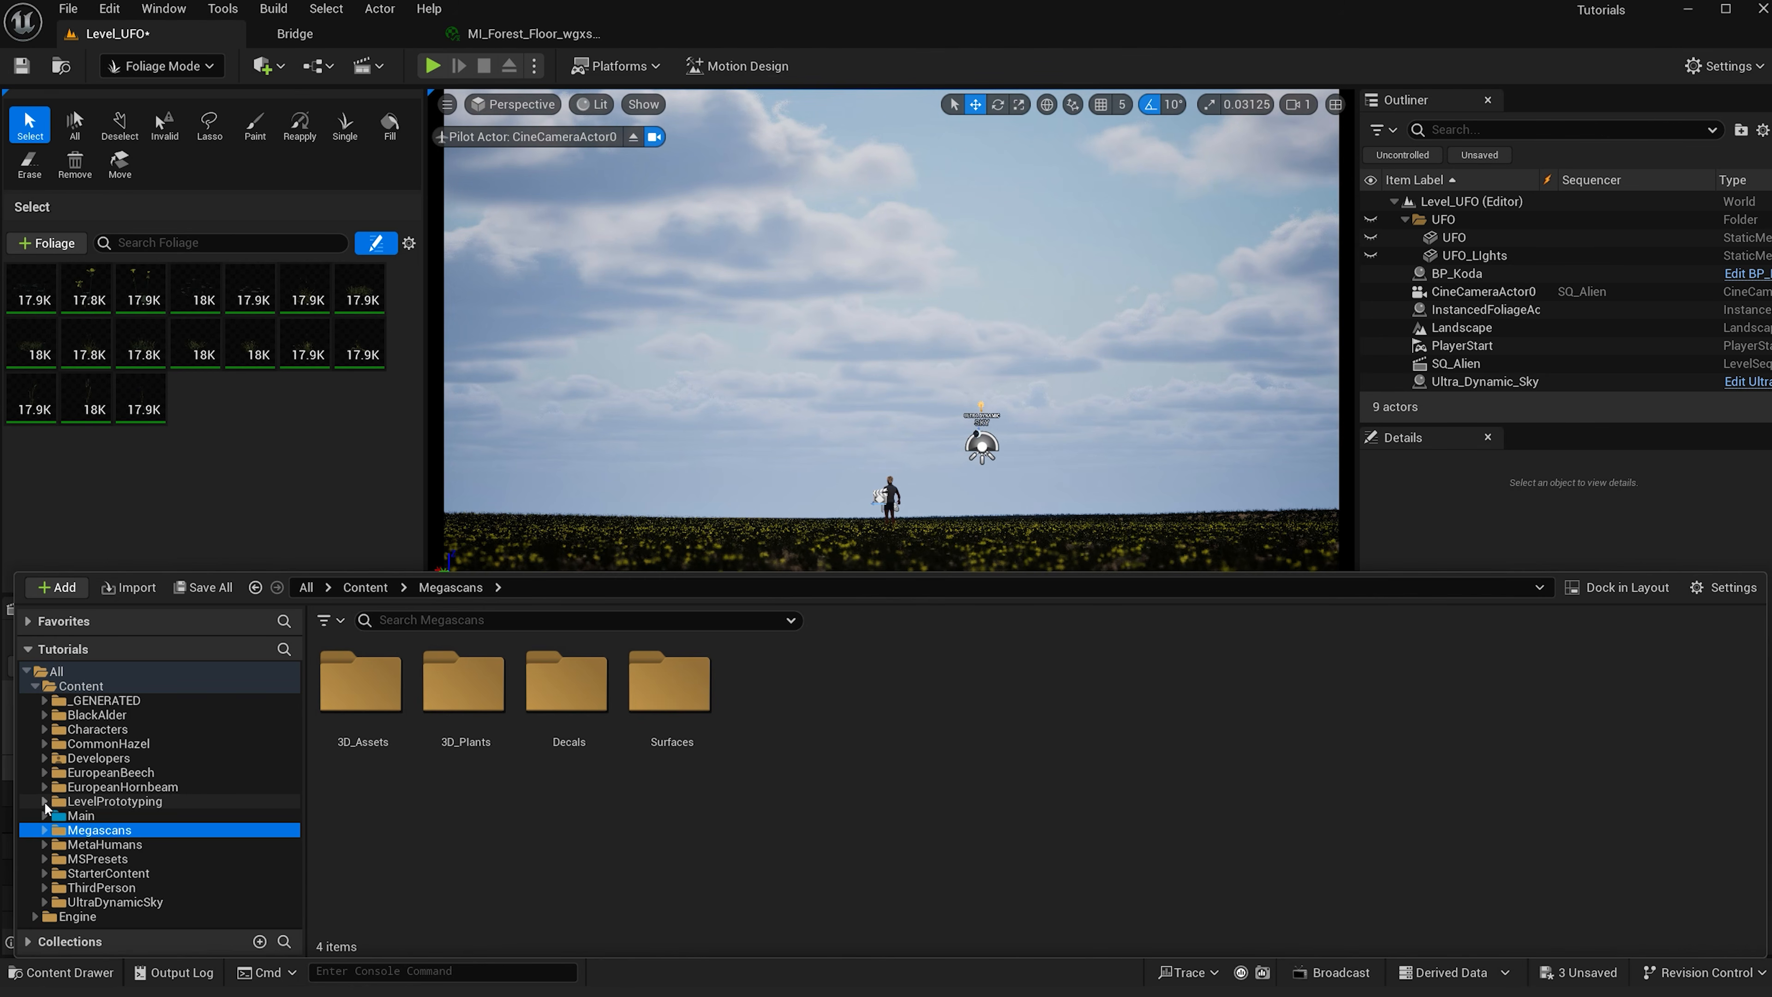
{"action": "left_click", "coordinate": [44, 774]}
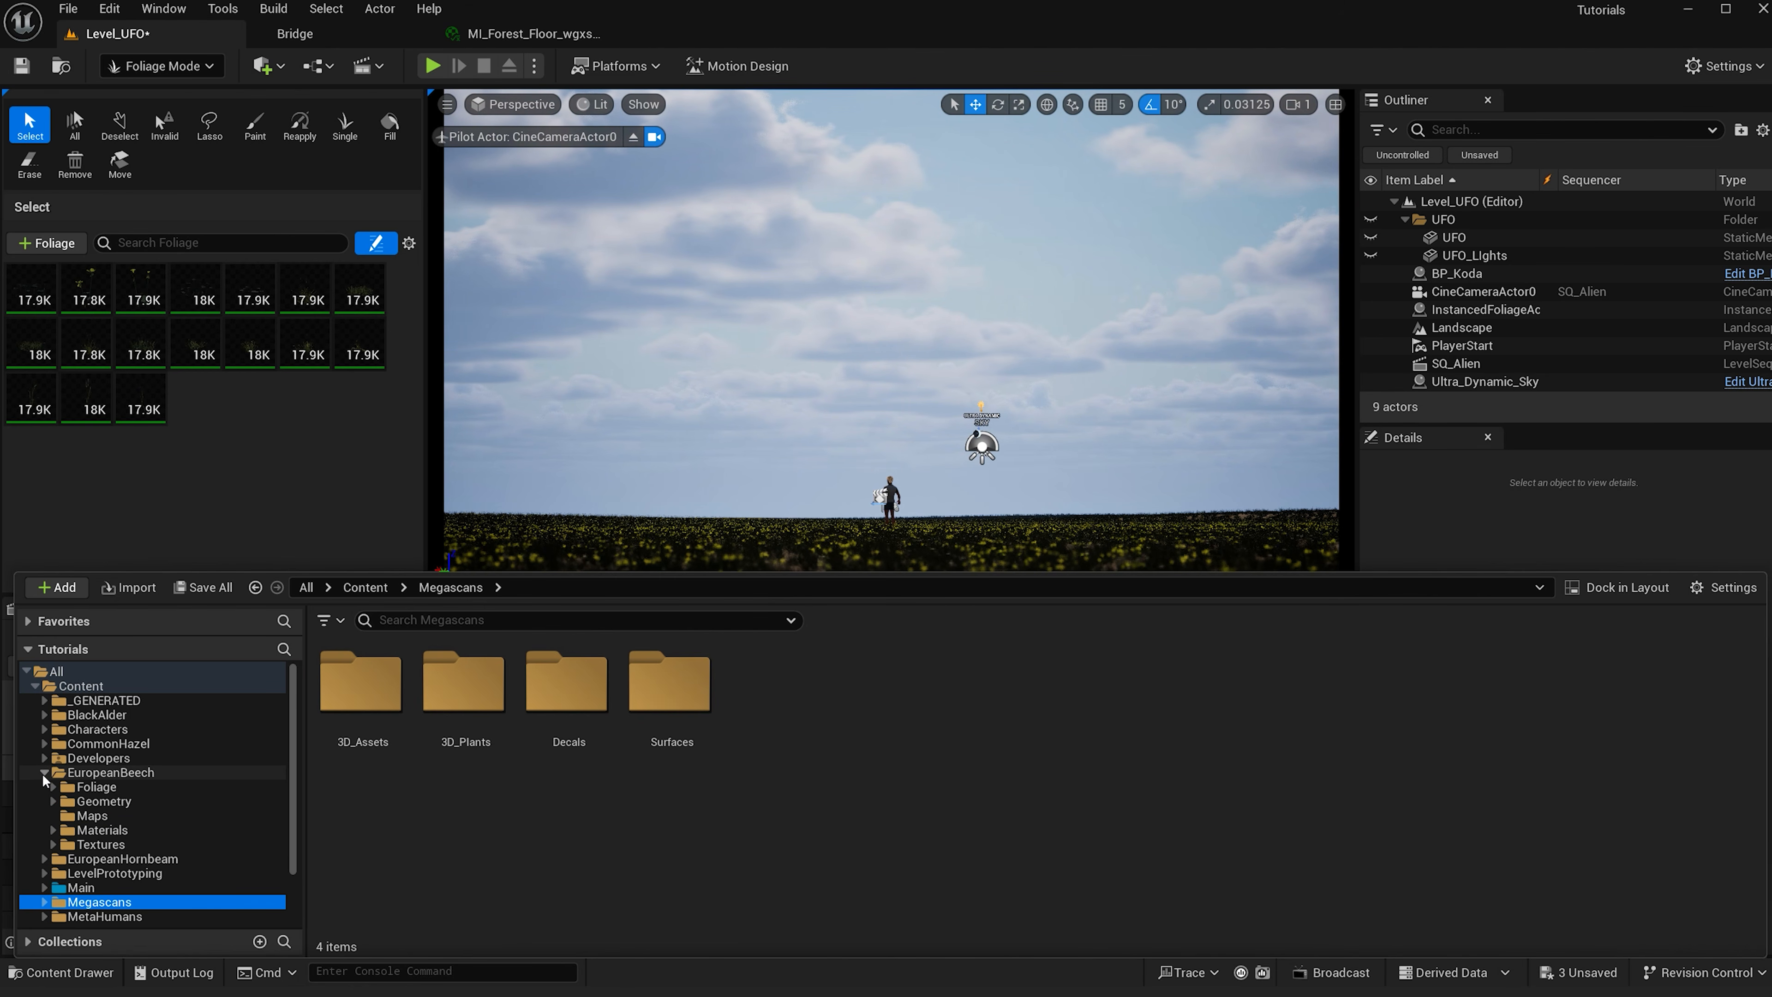
{"action": "left_click", "coordinate": [123, 787]}
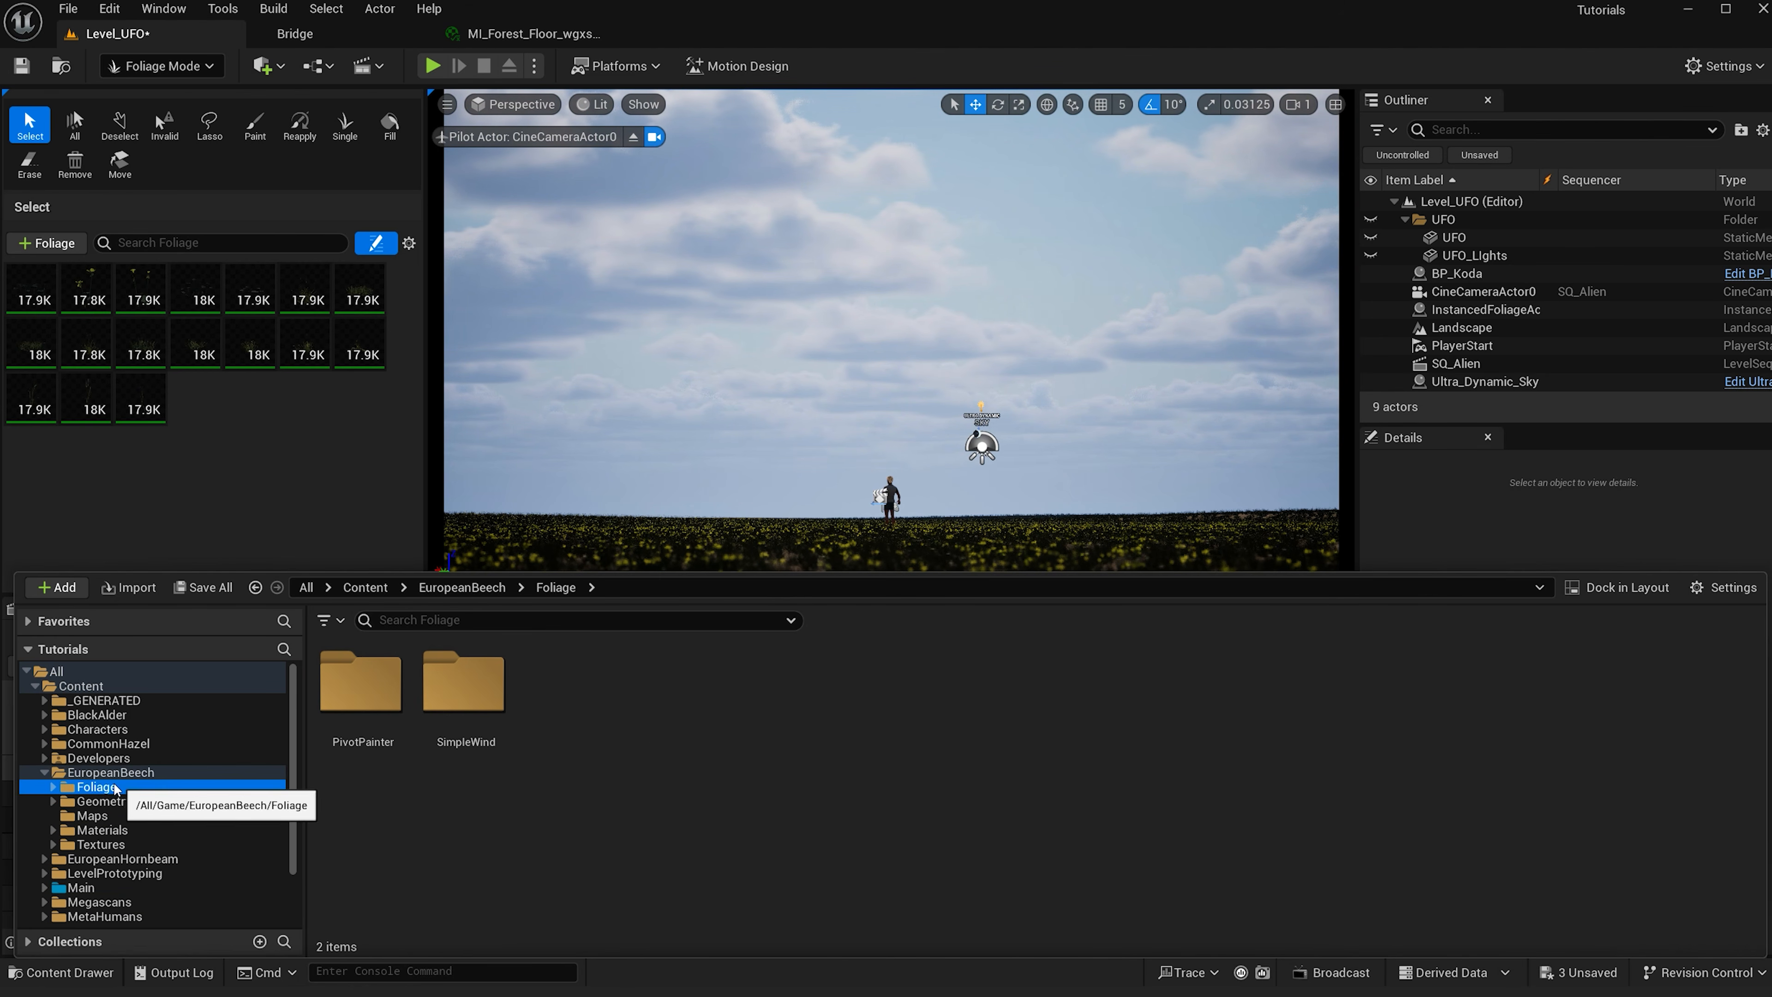
{"action": "left_click", "coordinate": [53, 786]}
{"action": "double_click", "coordinate": [361, 671]}
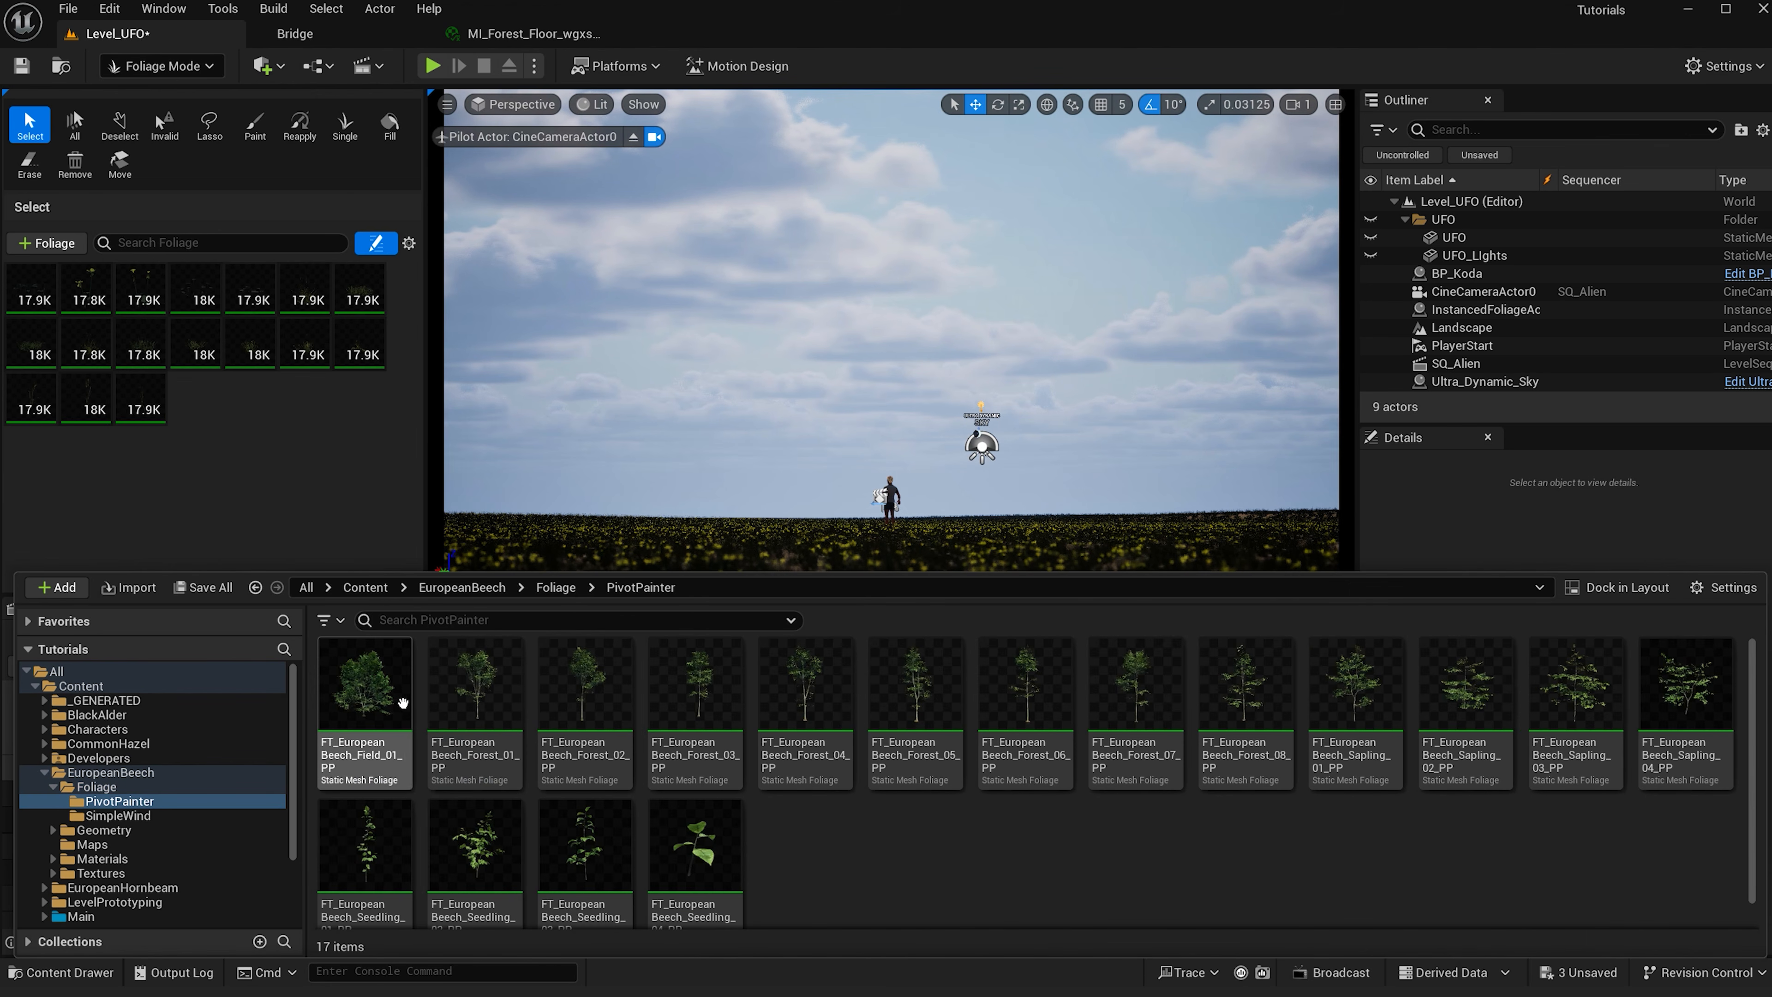
{"action": "left_click", "coordinate": [43, 772]}
{"action": "left_click", "coordinate": [44, 787]}
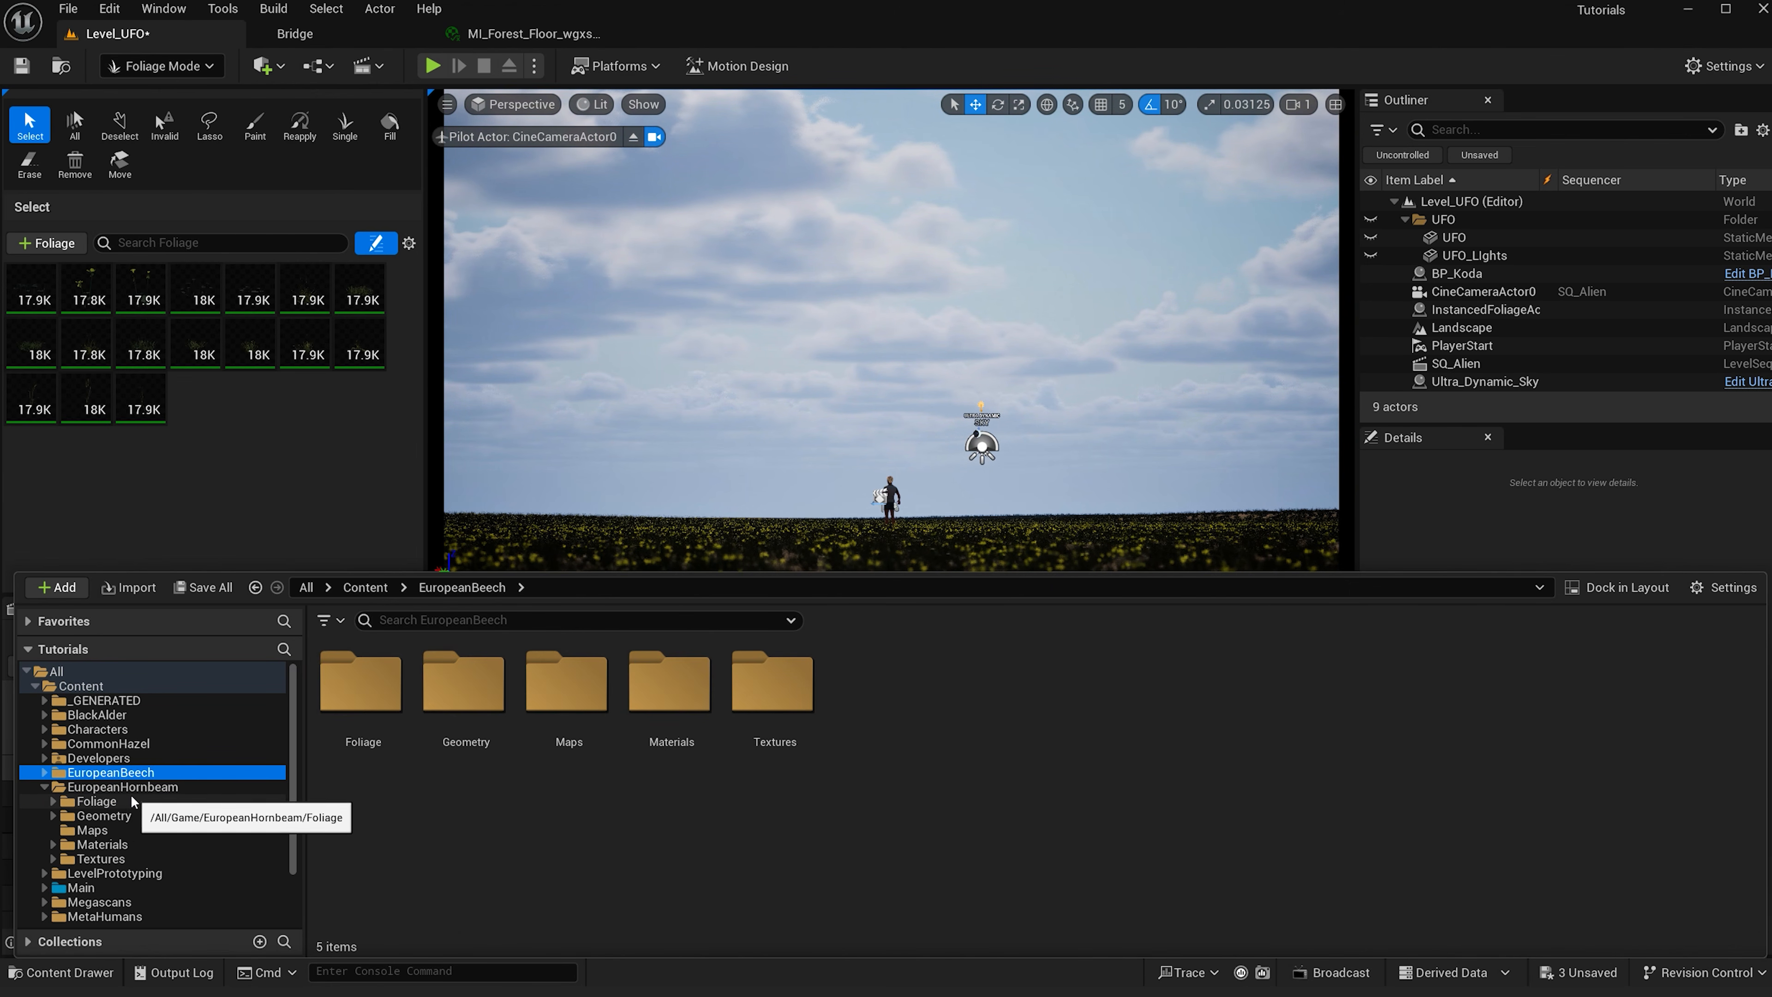
{"action": "left_click", "coordinate": [97, 800]}
{"action": "double_click", "coordinate": [361, 681]}
- Add eight European Hornbeam Field and Forest tree meshes to the foliage palette and activate them
{"action": "left_click", "coordinate": [364, 684]}
{"action": "left_click", "coordinate": [474, 684], "text": "shift"}
{"action": "left_click", "coordinate": [574, 676], "text": "ctrl"}
{"action": "left_click", "coordinate": [907, 684], "text": "ctrl"}
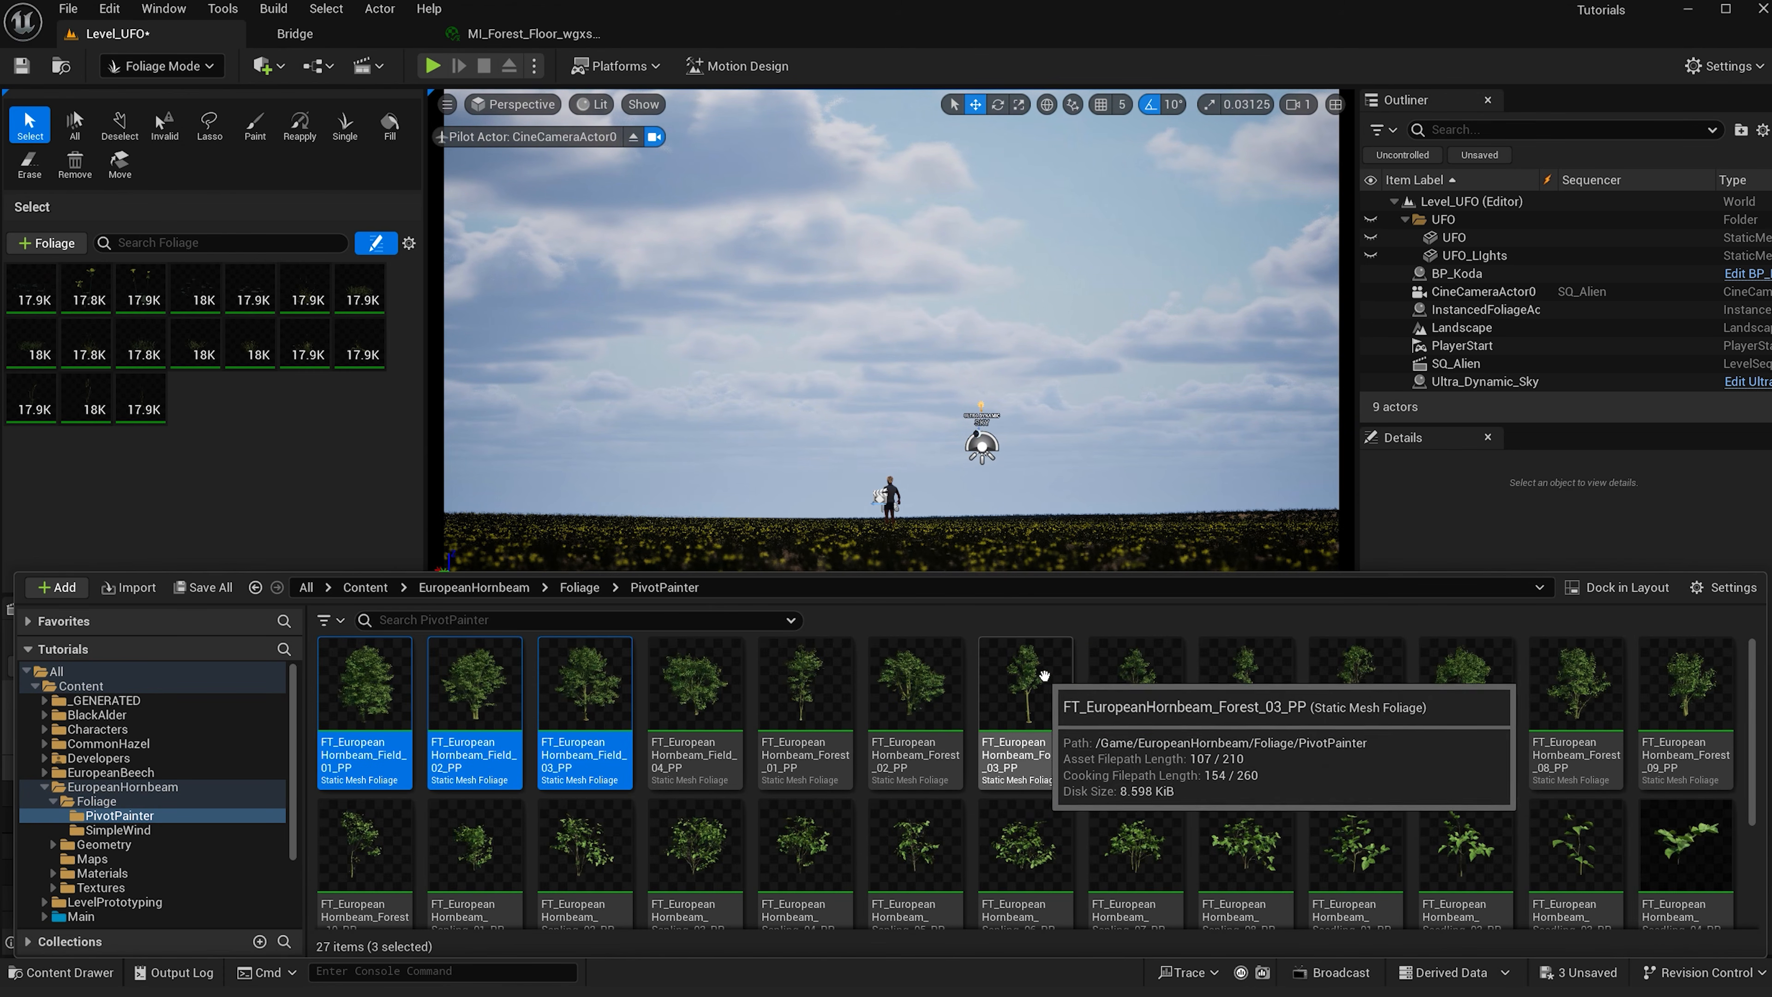
{"action": "left_click", "coordinate": [711, 690], "text": "ctrl"}
{"action": "left_click", "coordinate": [1465, 680], "text": "ctrl"}
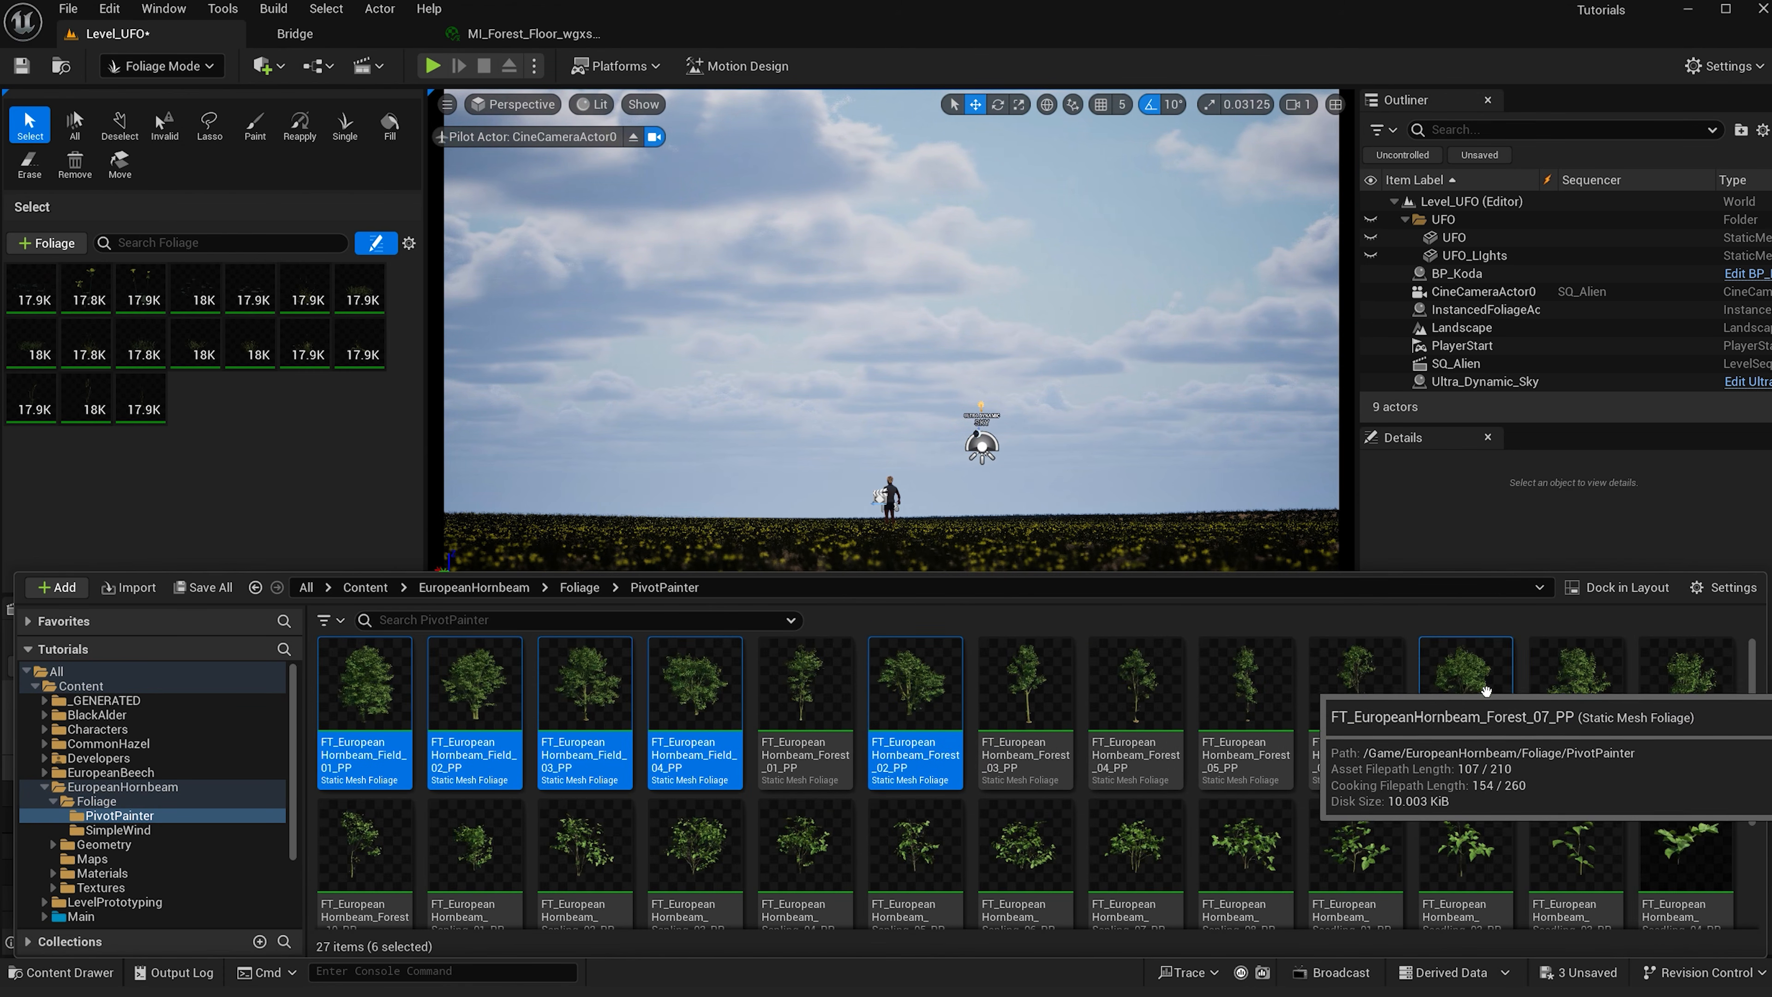
{"action": "left_click", "coordinate": [1602, 692], "text": "ctrl"}
{"action": "left_click", "coordinate": [1687, 681], "text": "ctrl"}
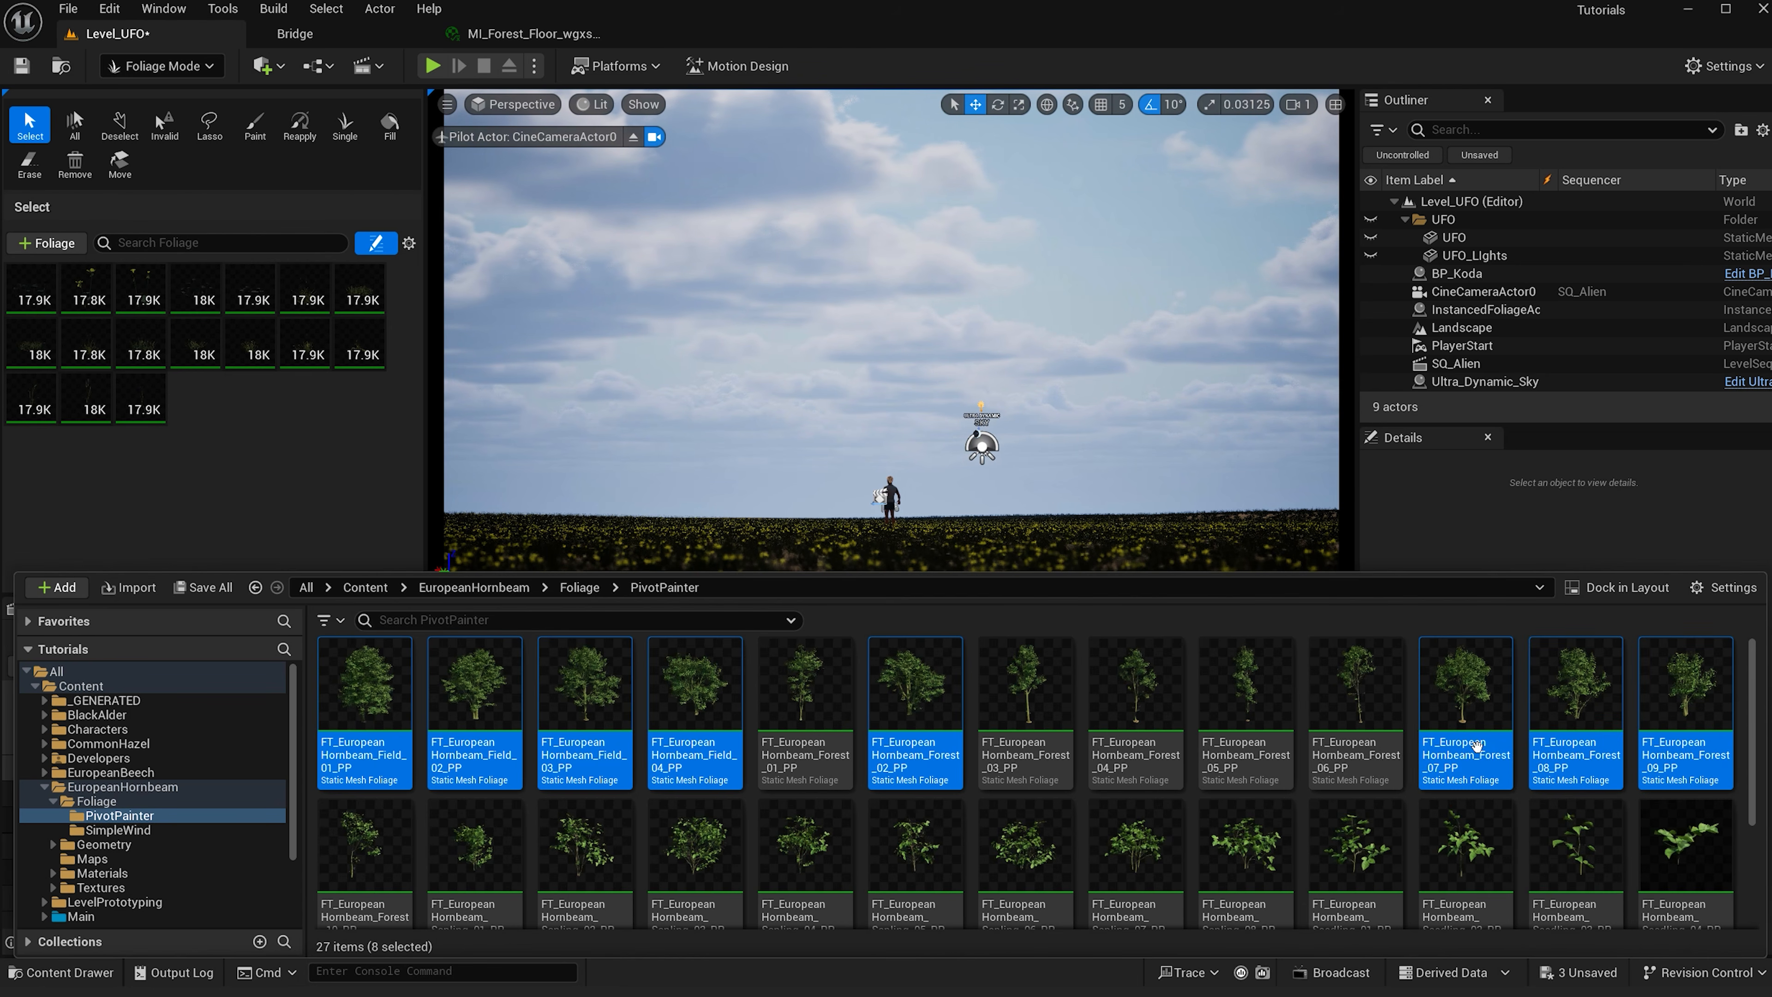
{"action": "left_click_drag", "start_coordinate": [503, 714], "coordinate": [250, 396]}
{"action": "left_click", "coordinate": [26, 345]}
{"action": "left_click", "coordinate": [26, 261], "text": "shift"}
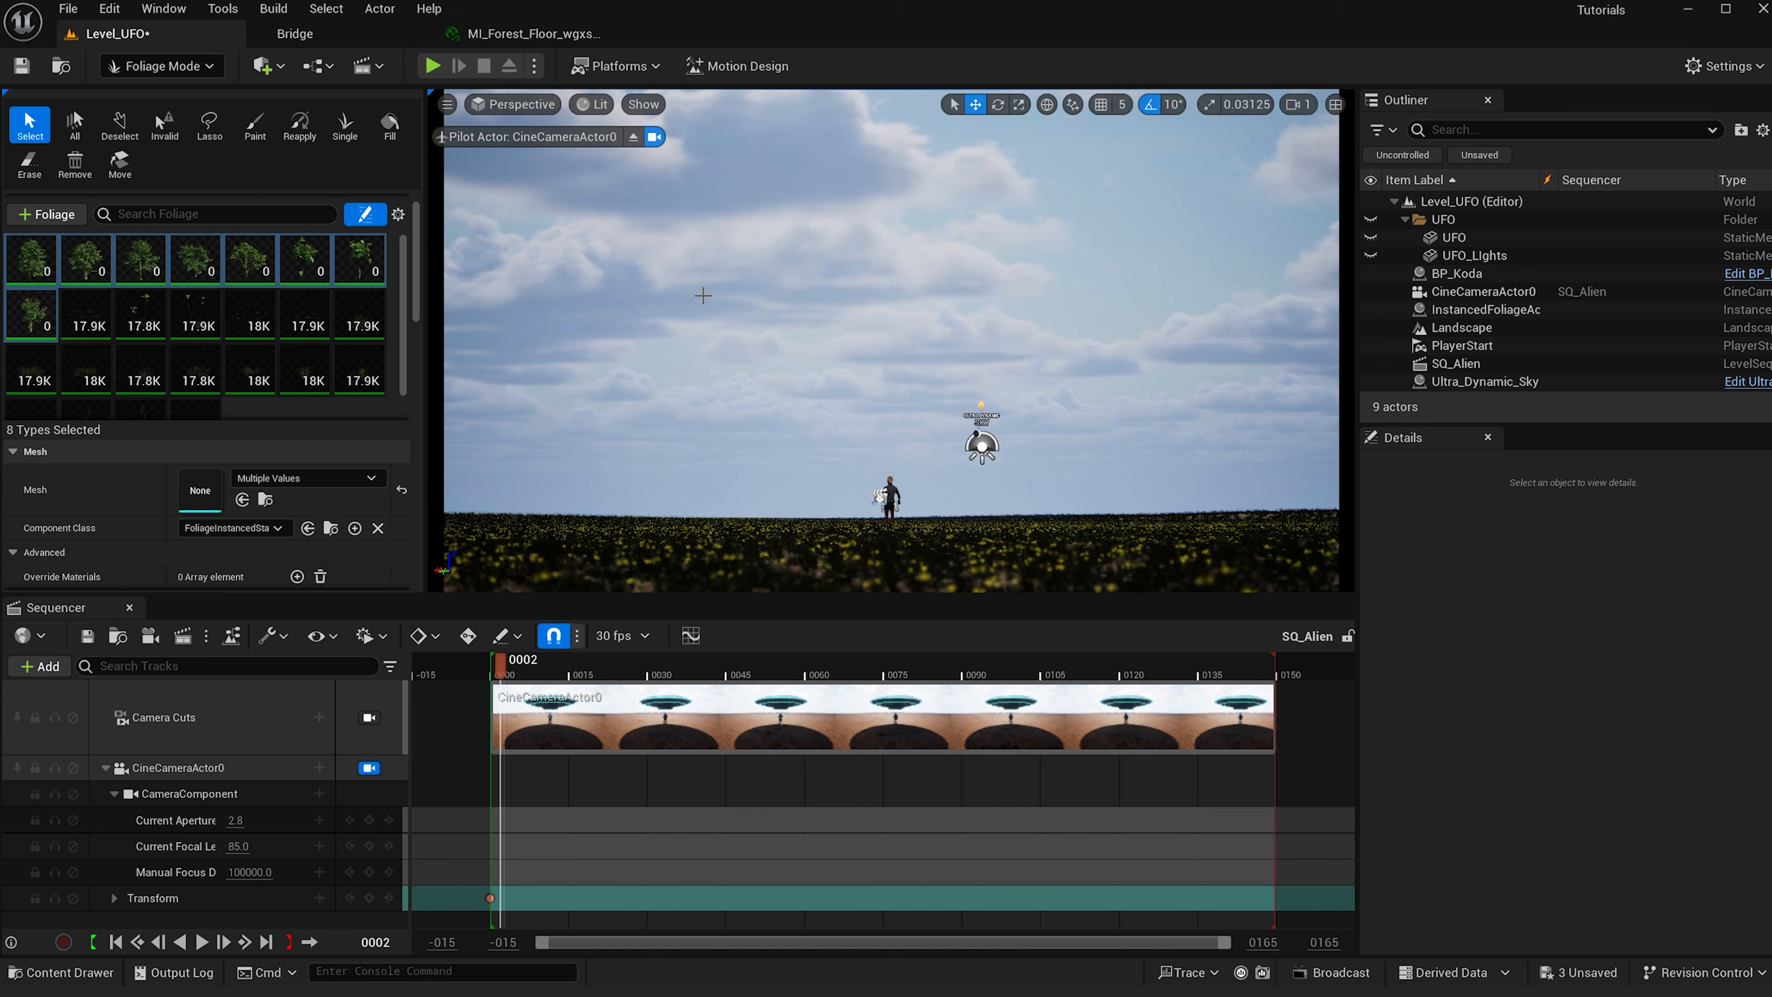
- Switch to Paint and set the brush size to 1000
{"action": "scroll", "coordinate": [674, 284], "scroll_direction": "down", "scroll_amount": 3}
{"action": "key", "text": "e"}
{"action": "right_click_drag", "start_coordinate": [672, 282], "coordinate": [668, 296]}
{"action": "scroll", "coordinate": [415, 265], "scroll_direction": "up", "scroll_amount": 1}
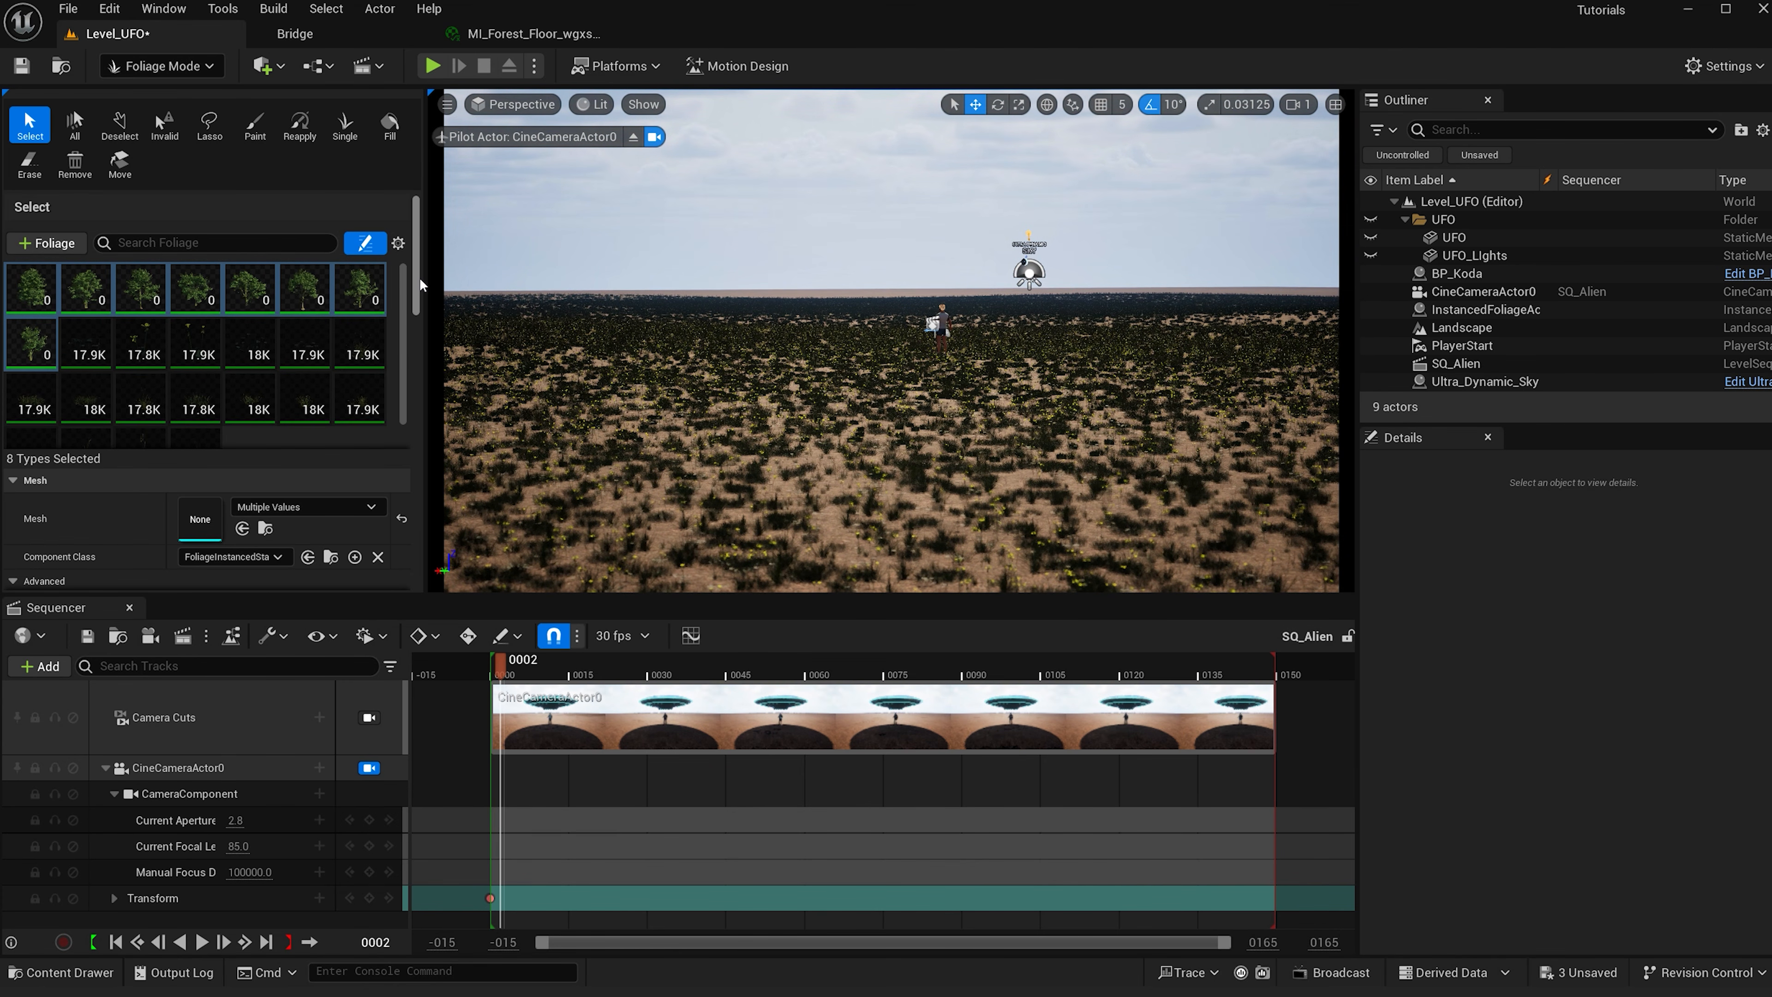
{"action": "left_click", "coordinate": [254, 126]}
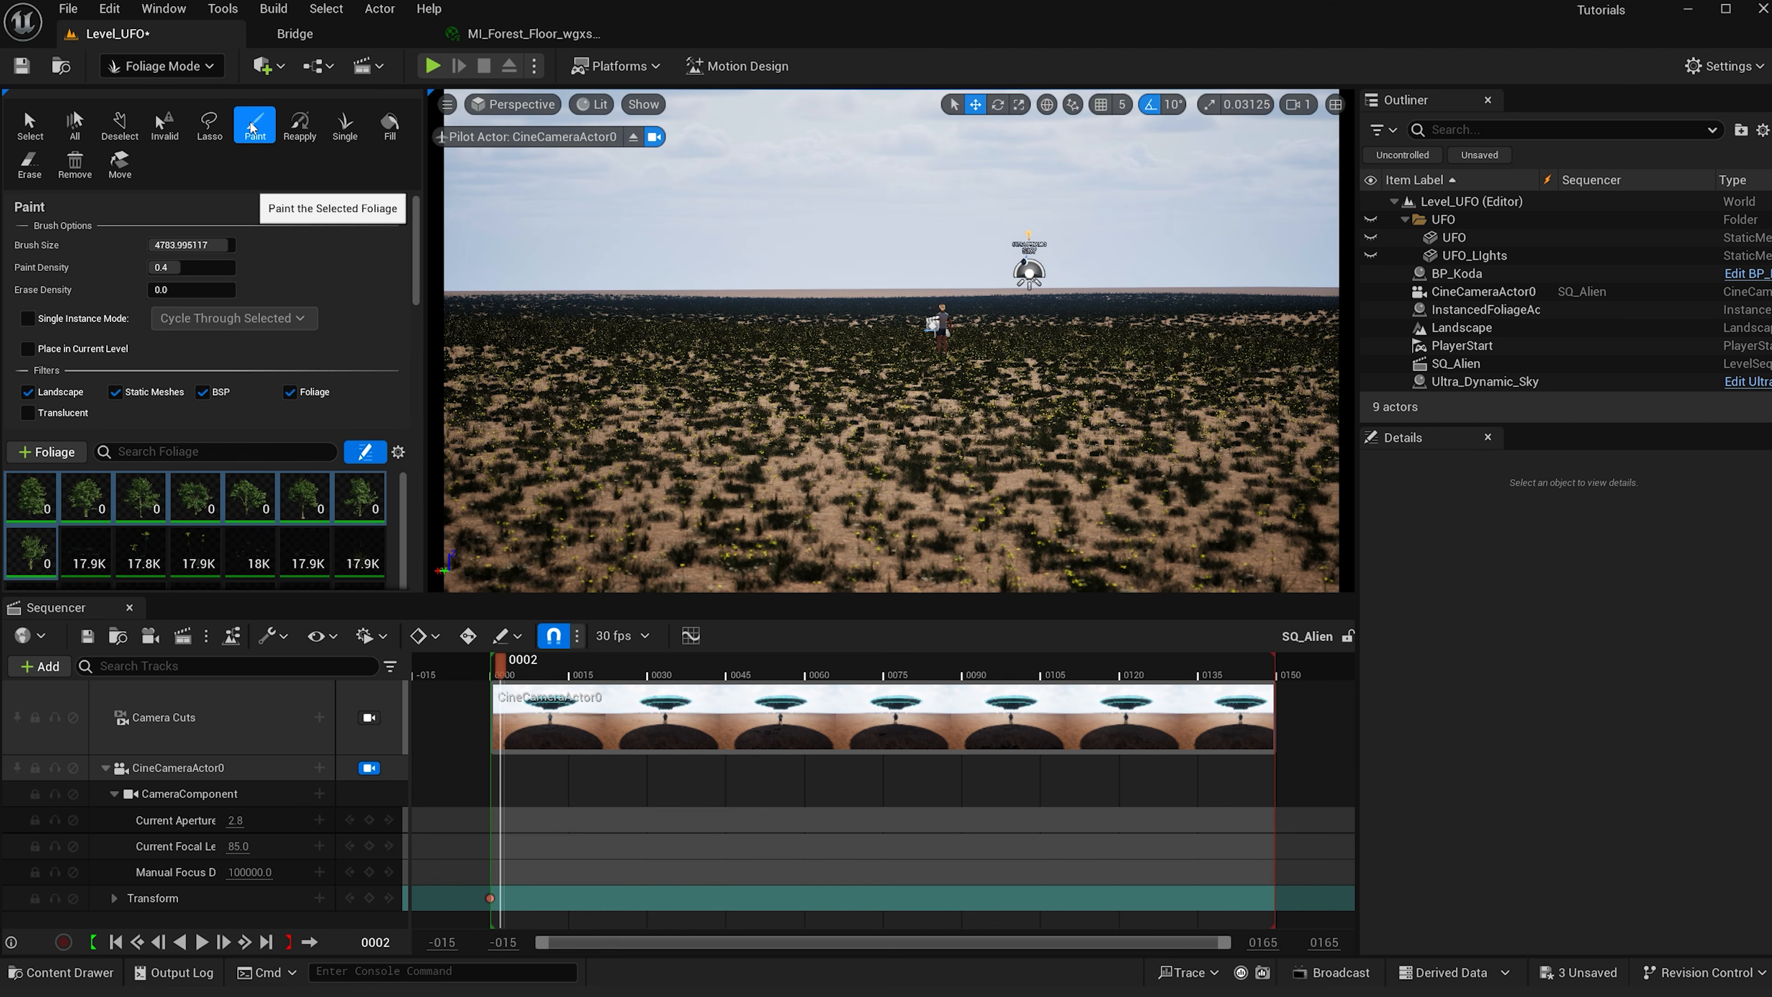
{"action": "left_click", "coordinate": [209, 245]}
{"action": "type", "text": "1000"}
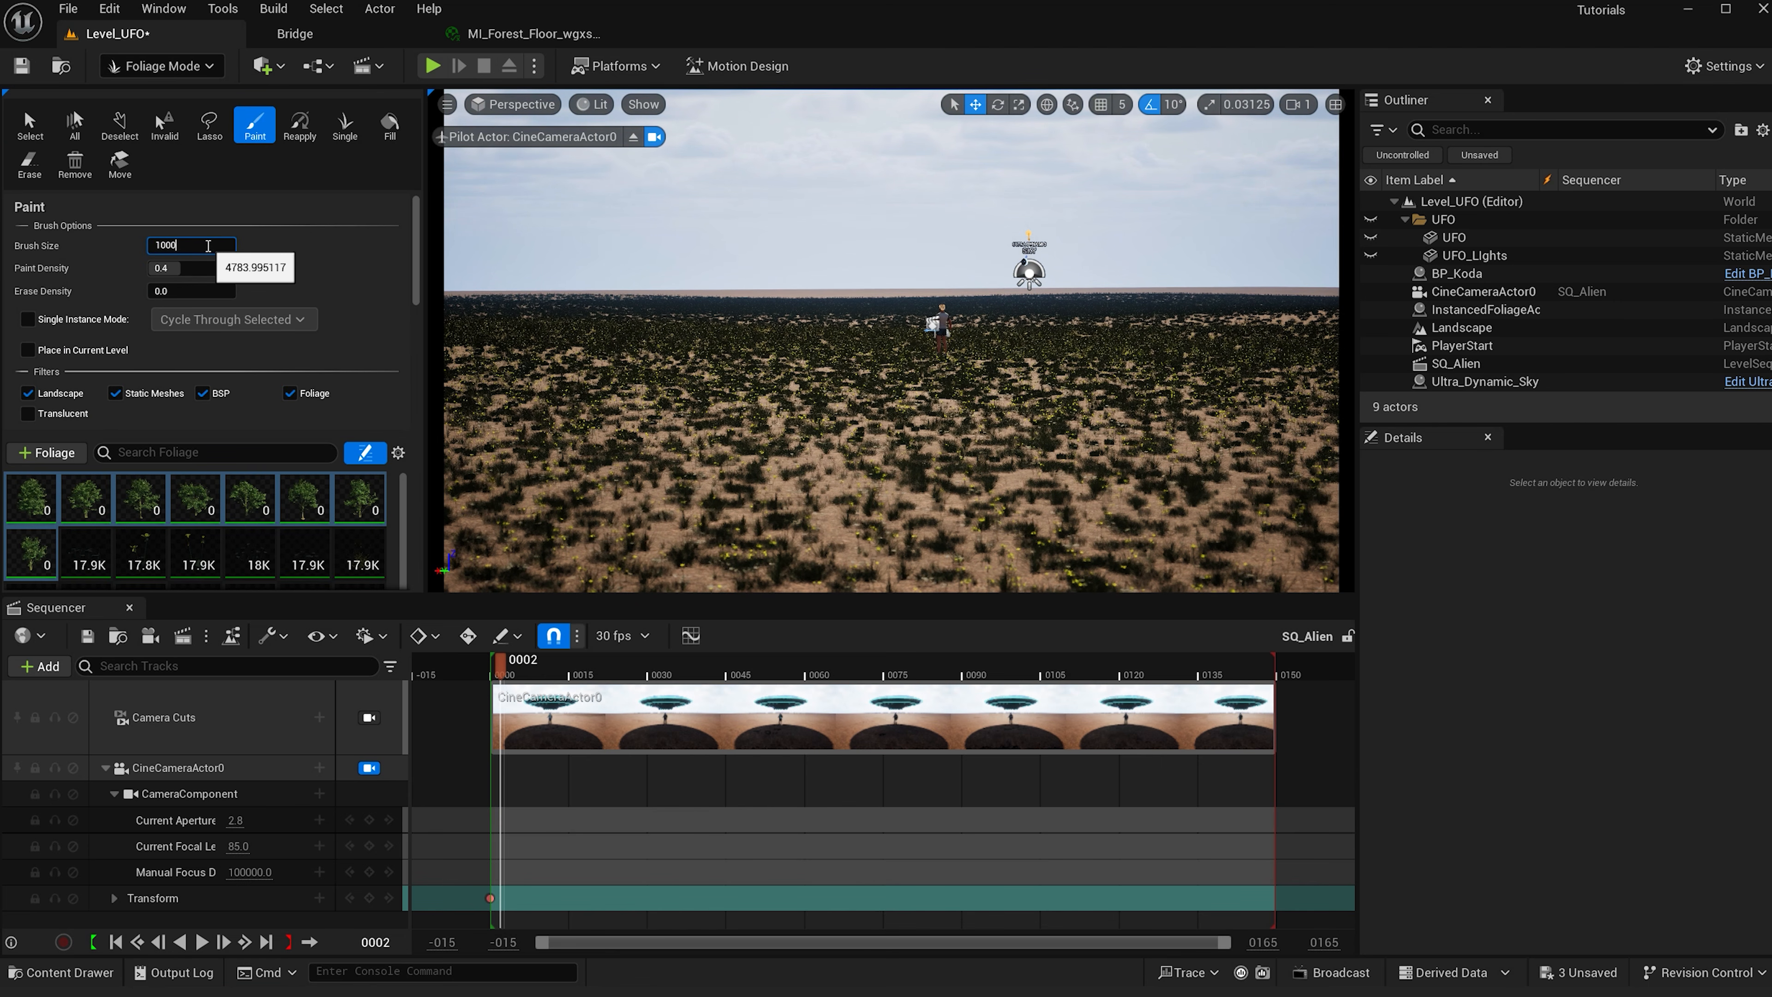
{"action": "key", "text": "Return"}
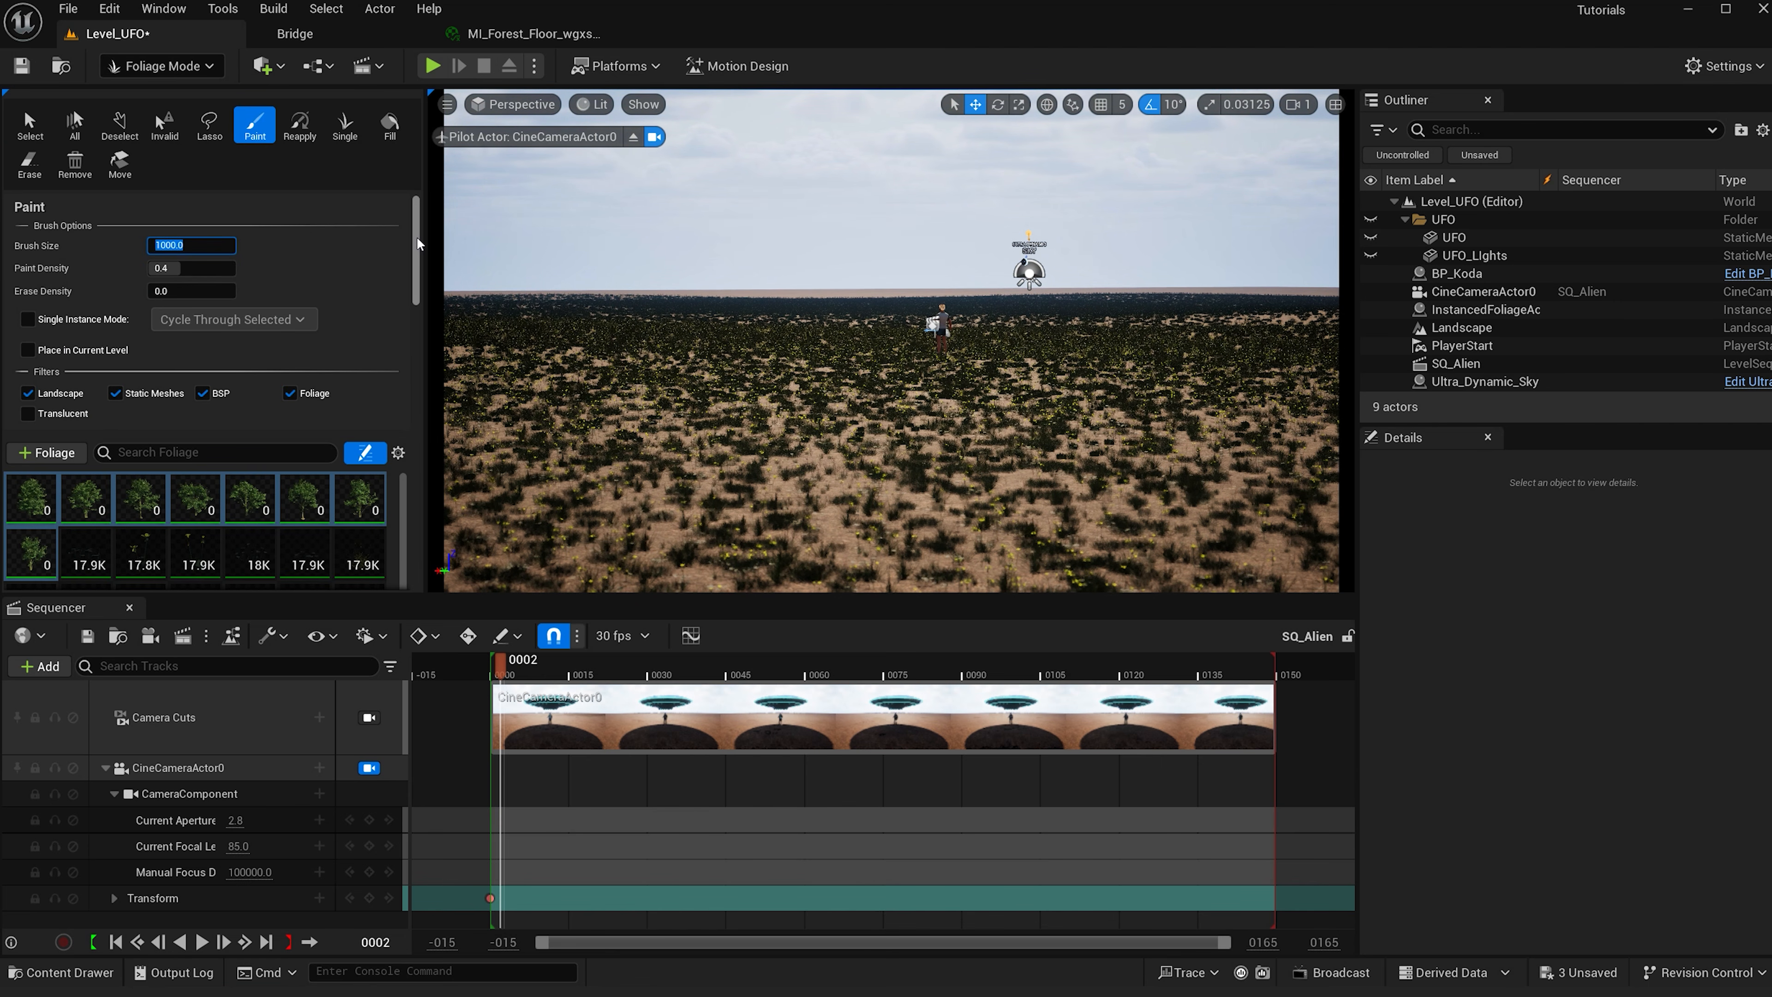
- Set the tree foliage types' Density / 1Kuu to 1
{"action": "scroll", "coordinate": [231, 363], "scroll_direction": "down", "scroll_amount": 10}
{"action": "left_click", "coordinate": [230, 408]}
{"action": "type", "text": "1"}
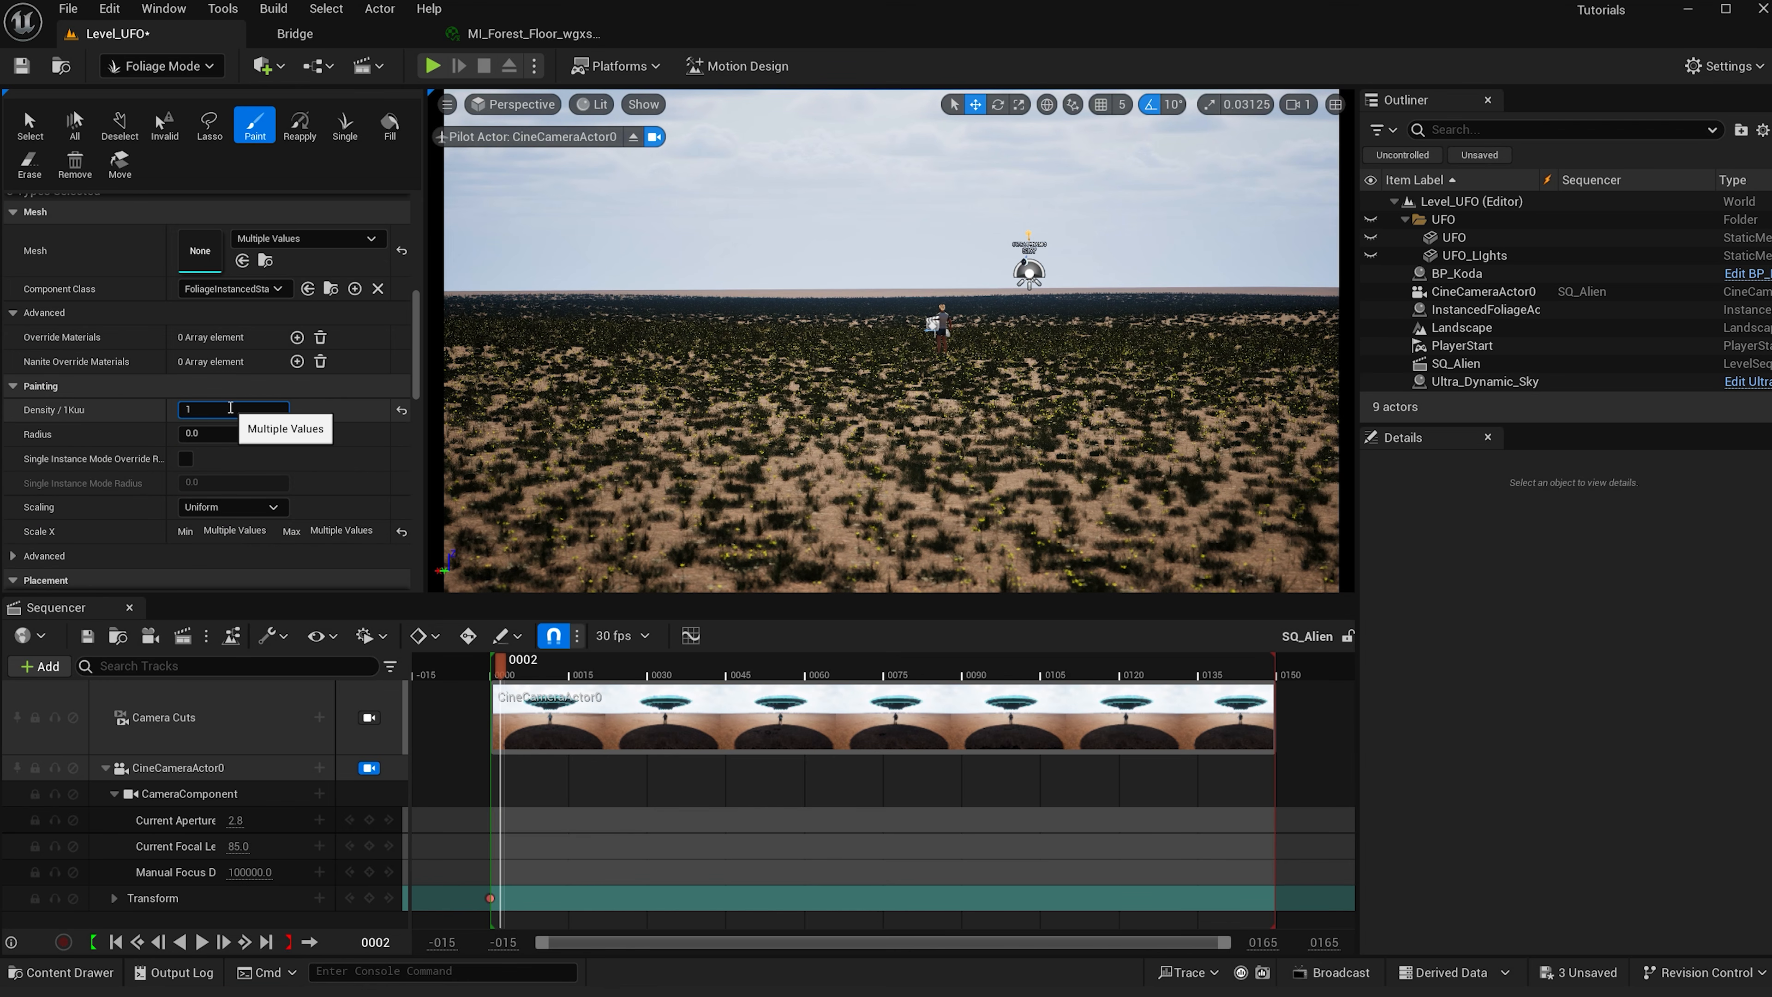
{"action": "key", "text": "Return"}
- Paint a band of hornbeam trees on the landscape behind the character, then return the playhead to frame 0011
{"action": "left_click_drag", "start_coordinate": [415, 342], "coordinate": [435, 261]}
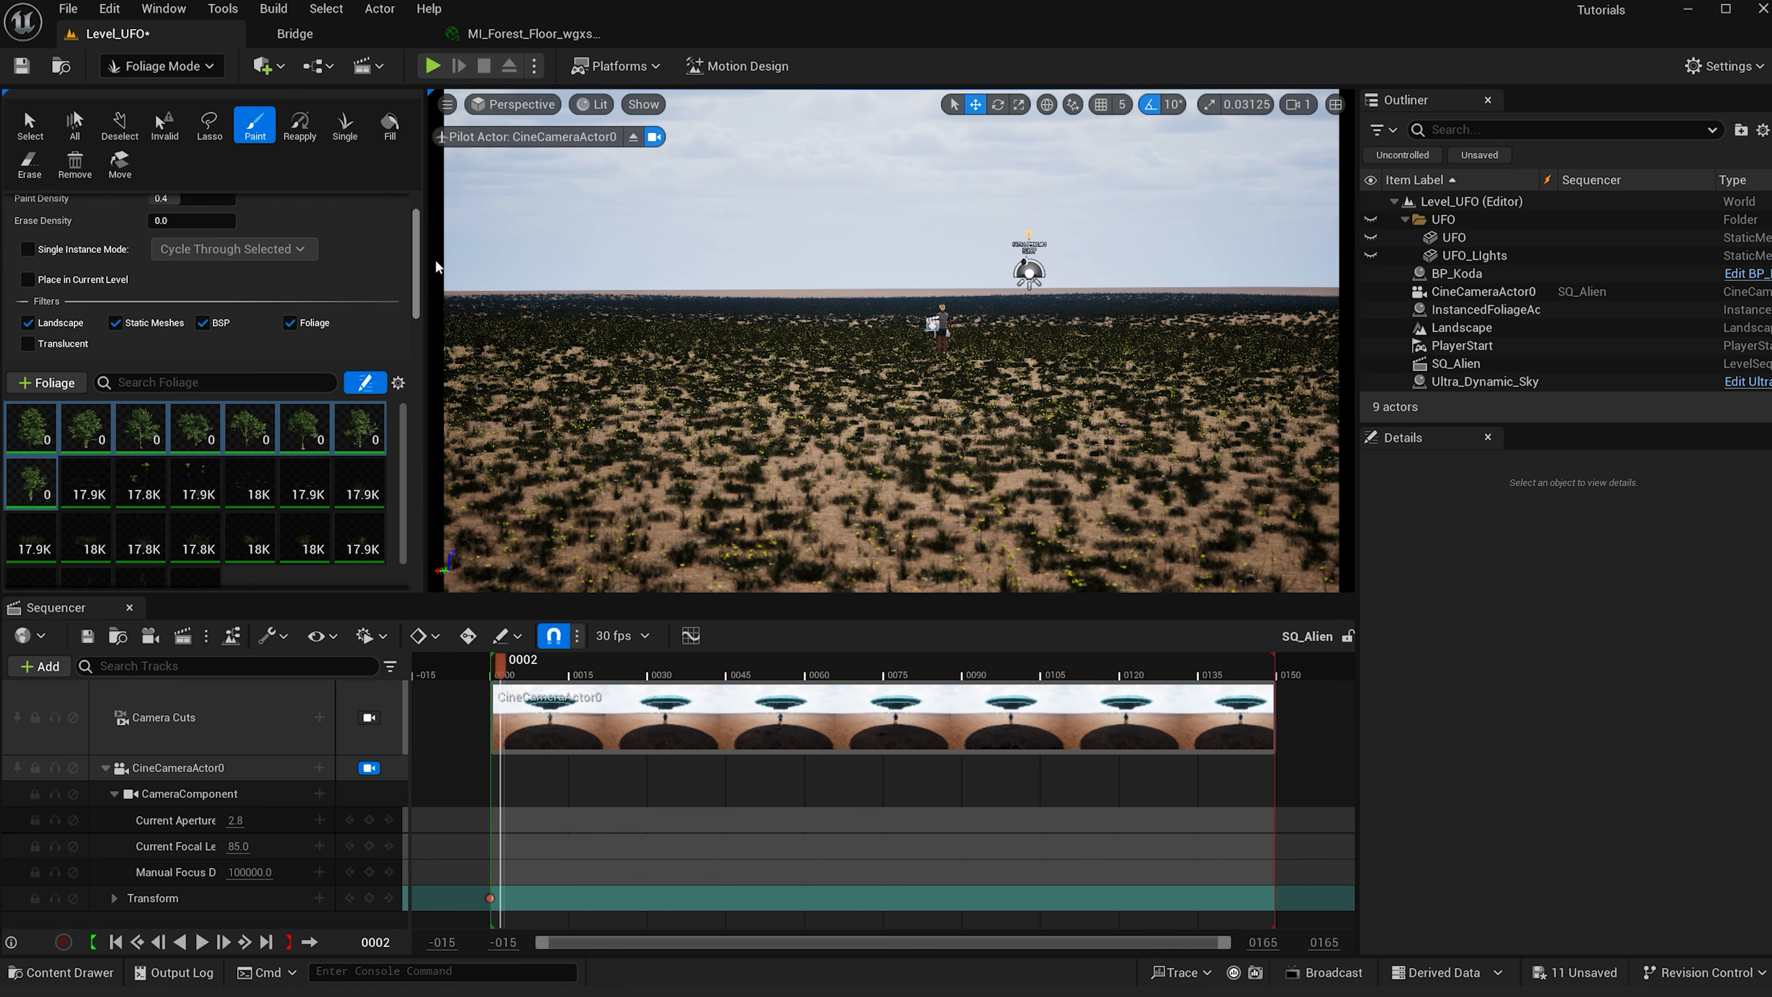
{"action": "right_click_drag", "start_coordinate": [907, 349], "coordinate": [906, 209]}
{"action": "mouse_move", "coordinate": [868, 412]}
{"action": "right_mouse_down"}
{"action": "mouse_move", "coordinate": [857, 516]}
{"action": "mouse_move", "coordinate": [882, 431]}
{"action": "mouse_move", "coordinate": [888, 469]}
{"action": "mouse_move", "coordinate": [855, 462]}
{"action": "mouse_move", "coordinate": [886, 464]}
{"action": "right_mouse_up"}
{"action": "key", "text": "s"}
{"action": "scroll", "coordinate": [885, 434], "scroll_direction": "up", "scroll_amount": 5}
{"action": "key", "text": "e"}
{"action": "key", "text": "d"}
{"action": "left_click_drag", "start_coordinate": [1230, 245], "coordinate": [489, 267]}
{"action": "right_click_drag", "start_coordinate": [1004, 268], "coordinate": [992, 268]}
{"action": "mouse_move", "coordinate": [593, 274]}
{"action": "left_mouse_down"}
{"action": "mouse_move", "coordinate": [548, 274]}
{"action": "mouse_move", "coordinate": [1378, 283]}
{"action": "left_mouse_up"}
{"action": "mouse_move", "coordinate": [692, 311]}
{"action": "left_mouse_down"}
{"action": "mouse_move", "coordinate": [716, 311]}
{"action": "mouse_move", "coordinate": [579, 308]}
{"action": "left_mouse_up"}
{"action": "right_click_drag", "start_coordinate": [1123, 270], "coordinate": [1089, 256]}
{"action": "left_click_drag", "start_coordinate": [1089, 256], "coordinate": [865, 249]}
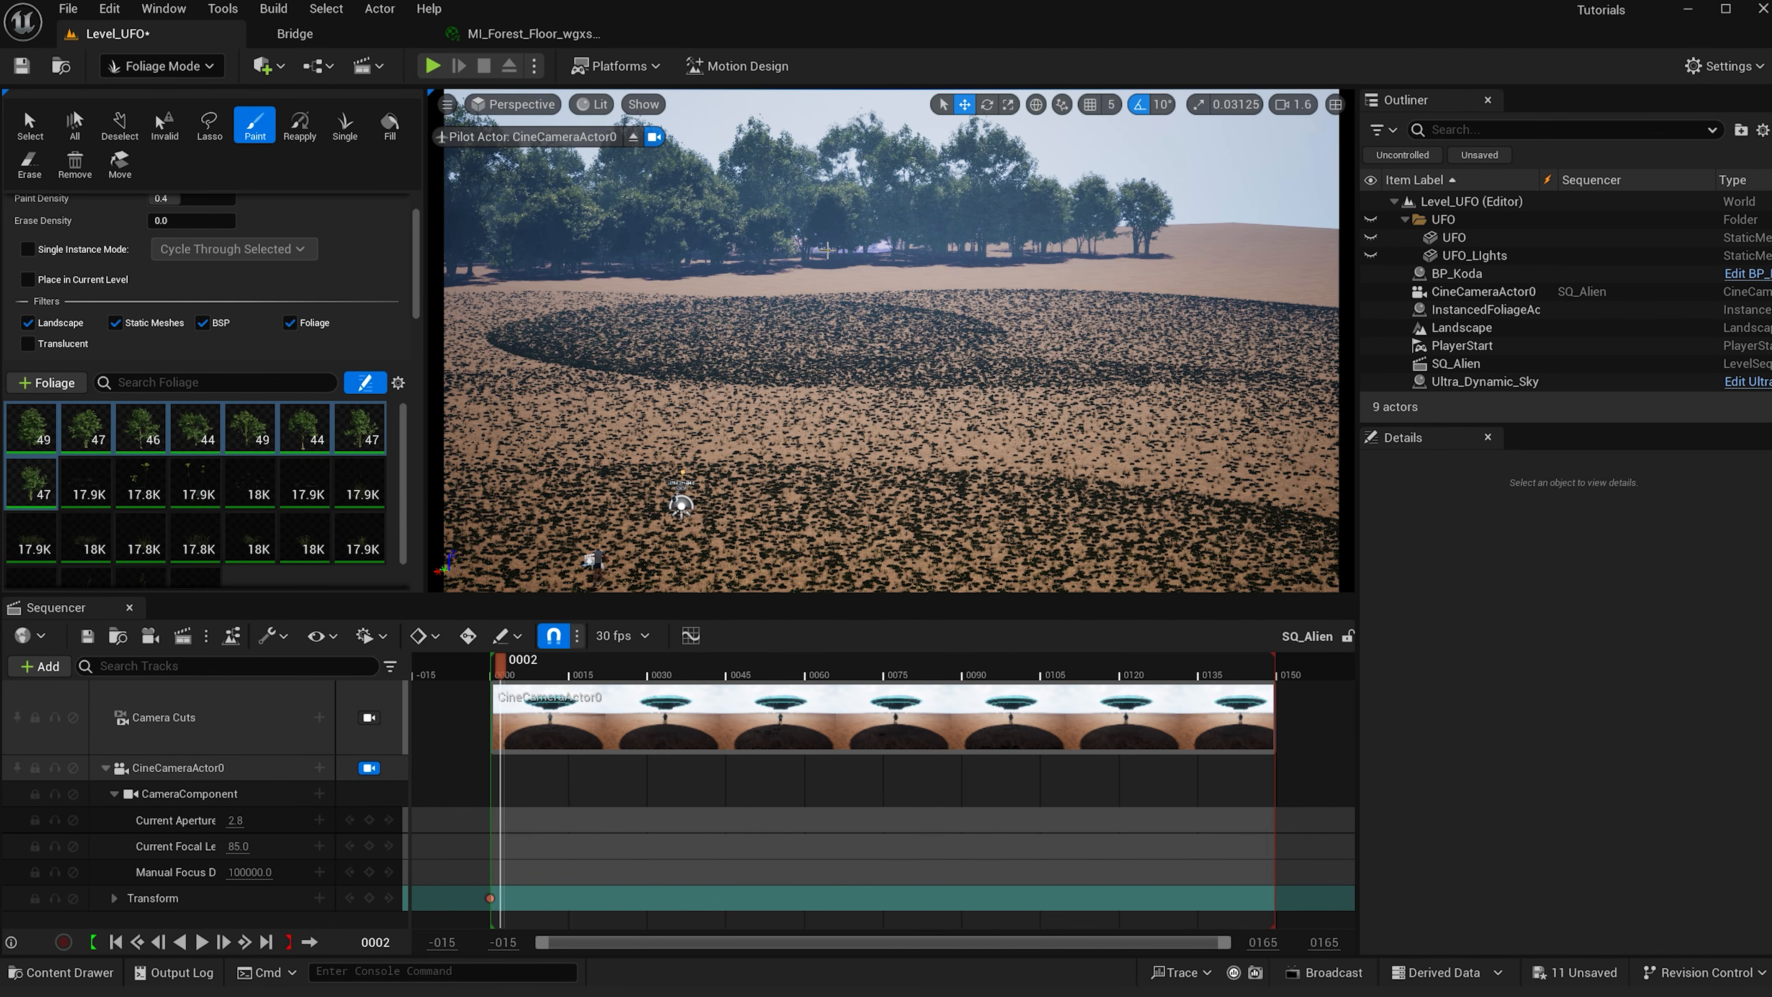
{"action": "left_click", "coordinate": [550, 671]}
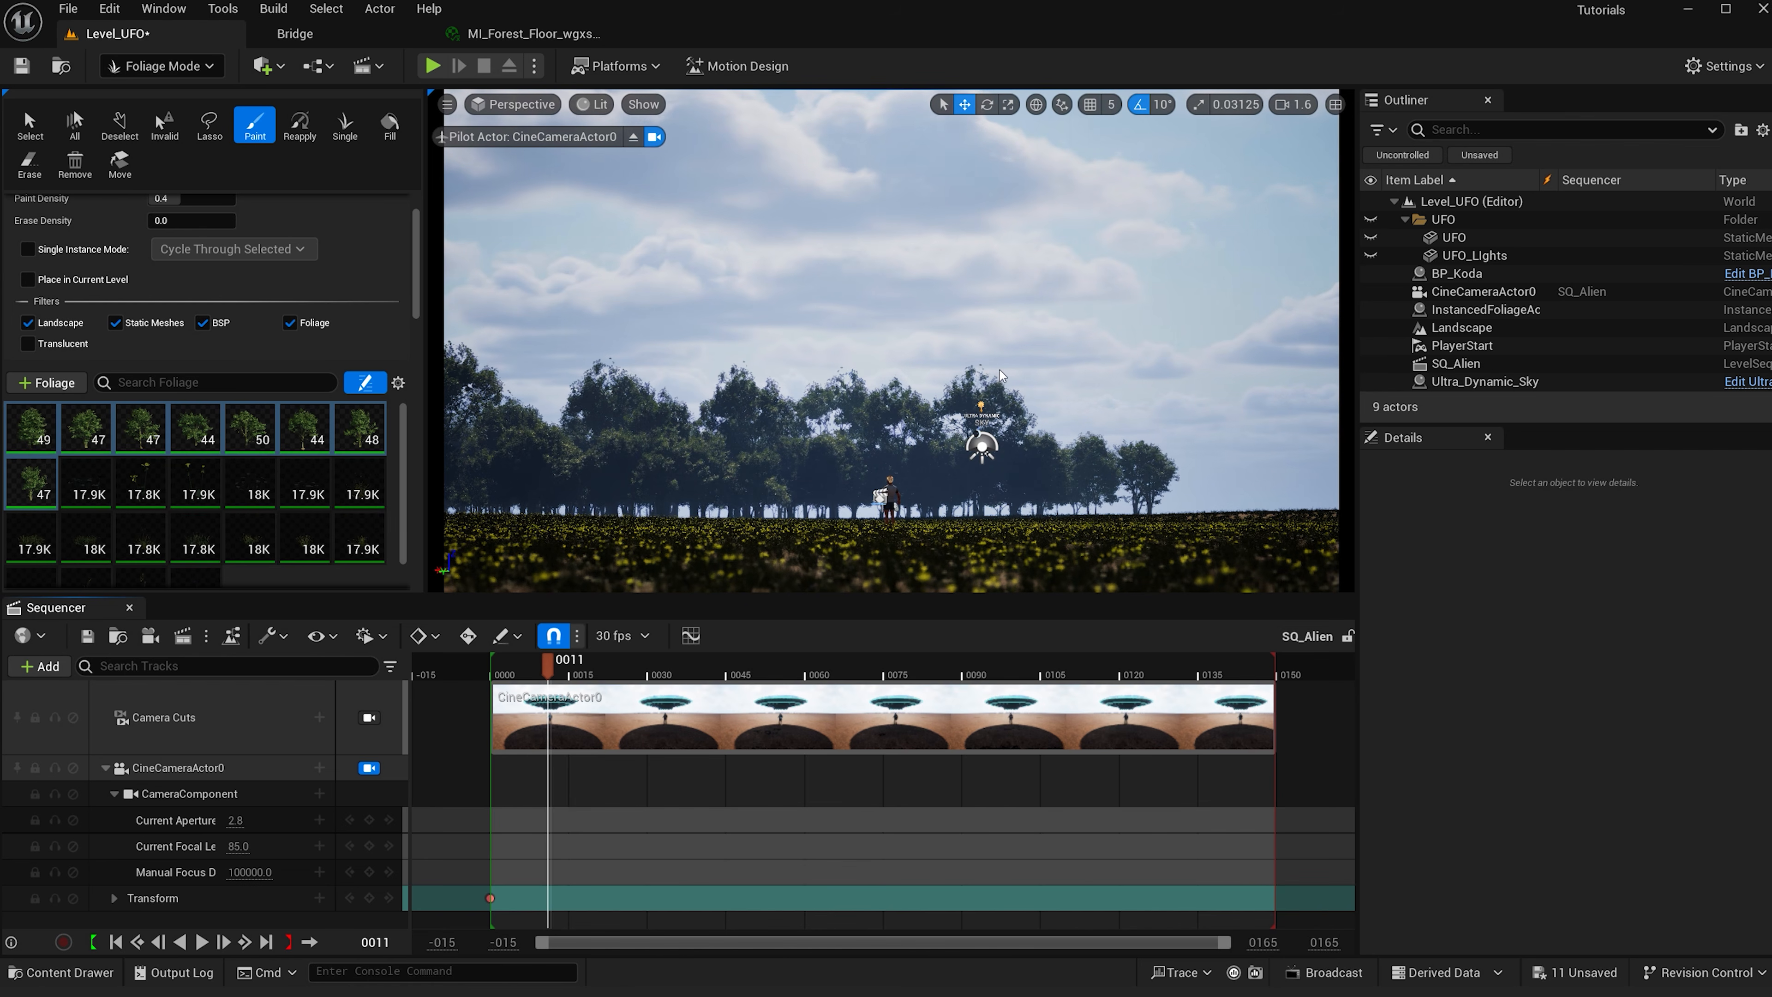
- Paint more hornbeam trees along the background tree line and move the playhead to frame 0004
{"action": "mouse_move", "coordinate": [993, 383]}
{"action": "right_mouse_down"}
{"action": "mouse_move", "coordinate": [1032, 152]}
{"action": "mouse_move", "coordinate": [1186, 420]}
{"action": "right_mouse_up"}
{"action": "mouse_move", "coordinate": [1286, 361]}
{"action": "left_mouse_down"}
{"action": "mouse_move", "coordinate": [1186, 352]}
{"action": "mouse_move", "coordinate": [1377, 383]}
{"action": "mouse_move", "coordinate": [1123, 349]}
{"action": "left_mouse_up"}
{"action": "left_click", "coordinate": [516, 673]}
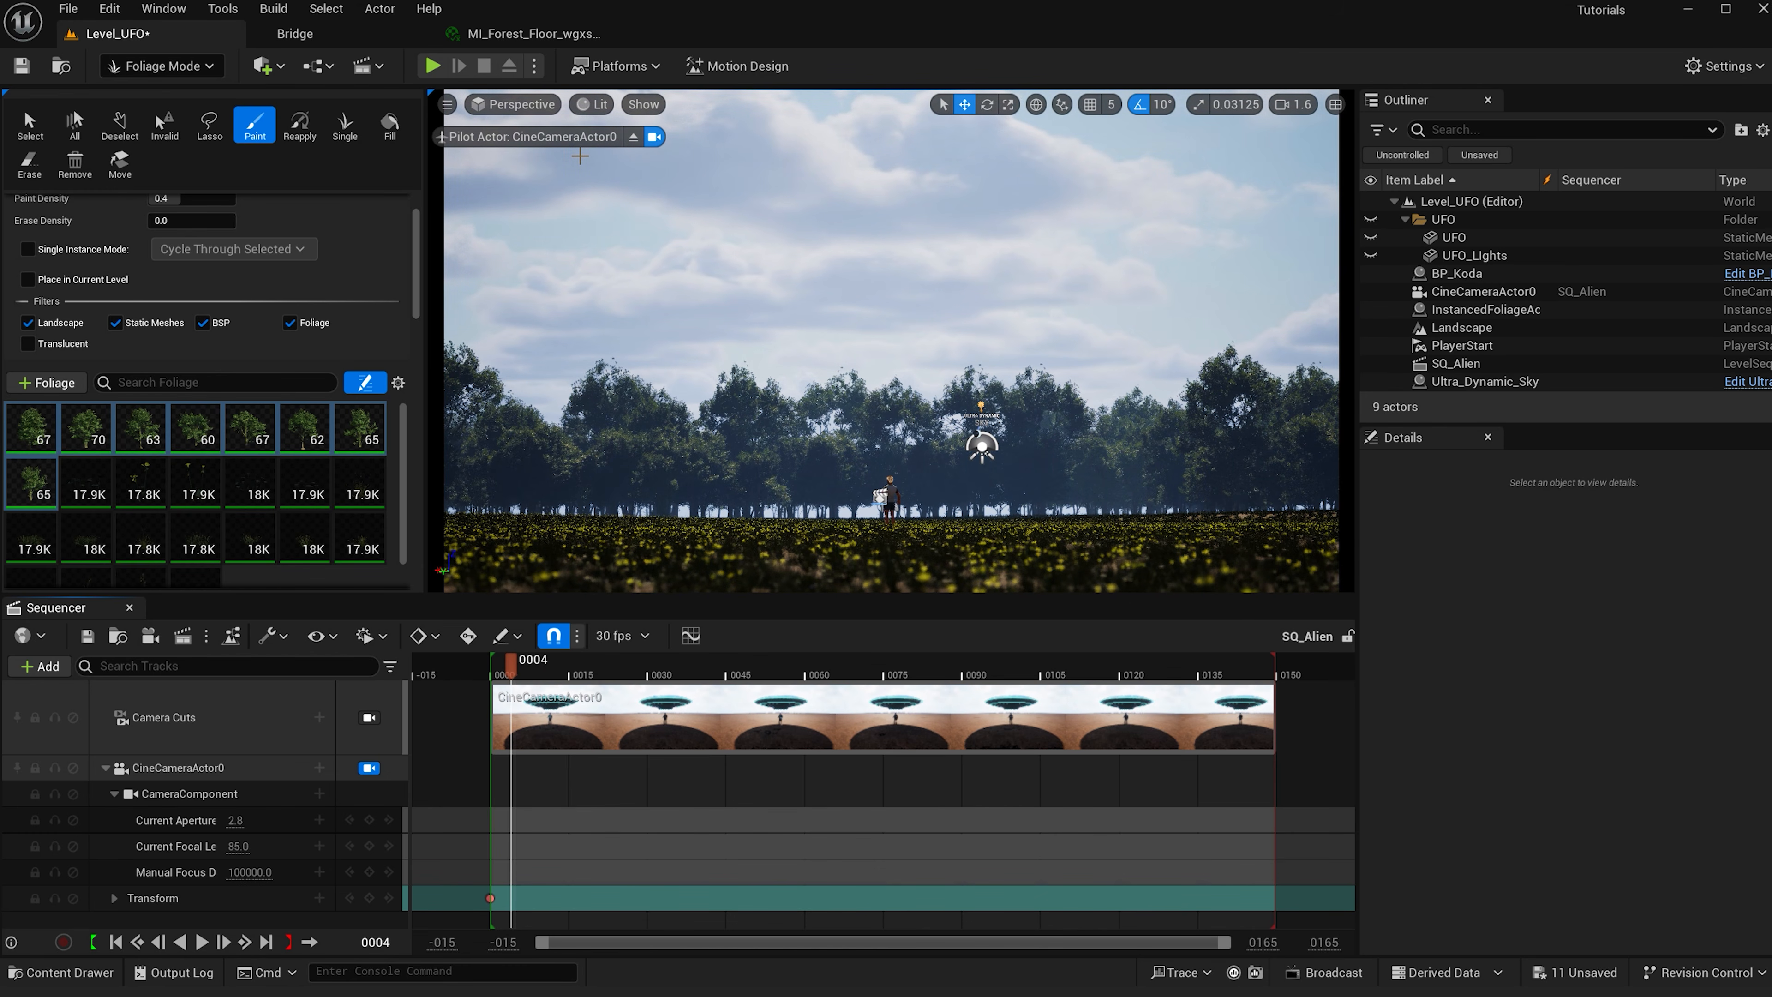
- Switch to the Single tool with one hornbeam type selected, place a tree at the left foreground, and undo it
{"action": "left_click", "coordinate": [344, 130]}
{"action": "left_click", "coordinate": [19, 469]}
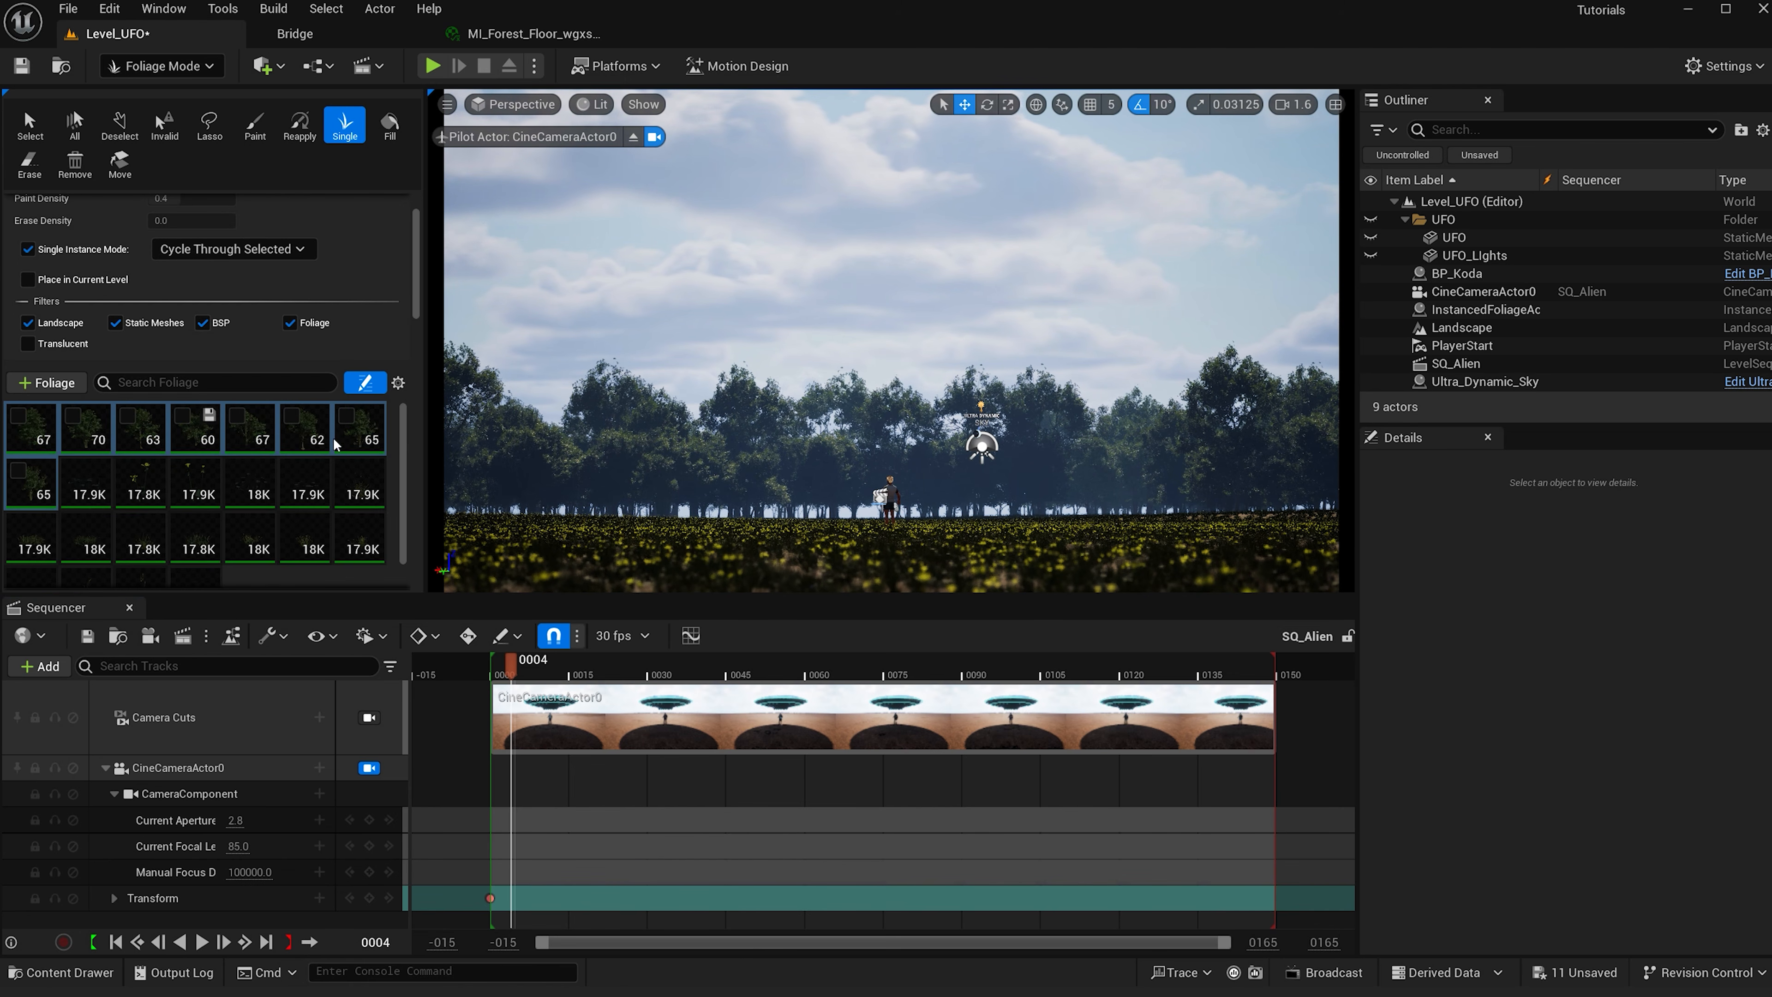
{"action": "left_click", "coordinate": [301, 447]}
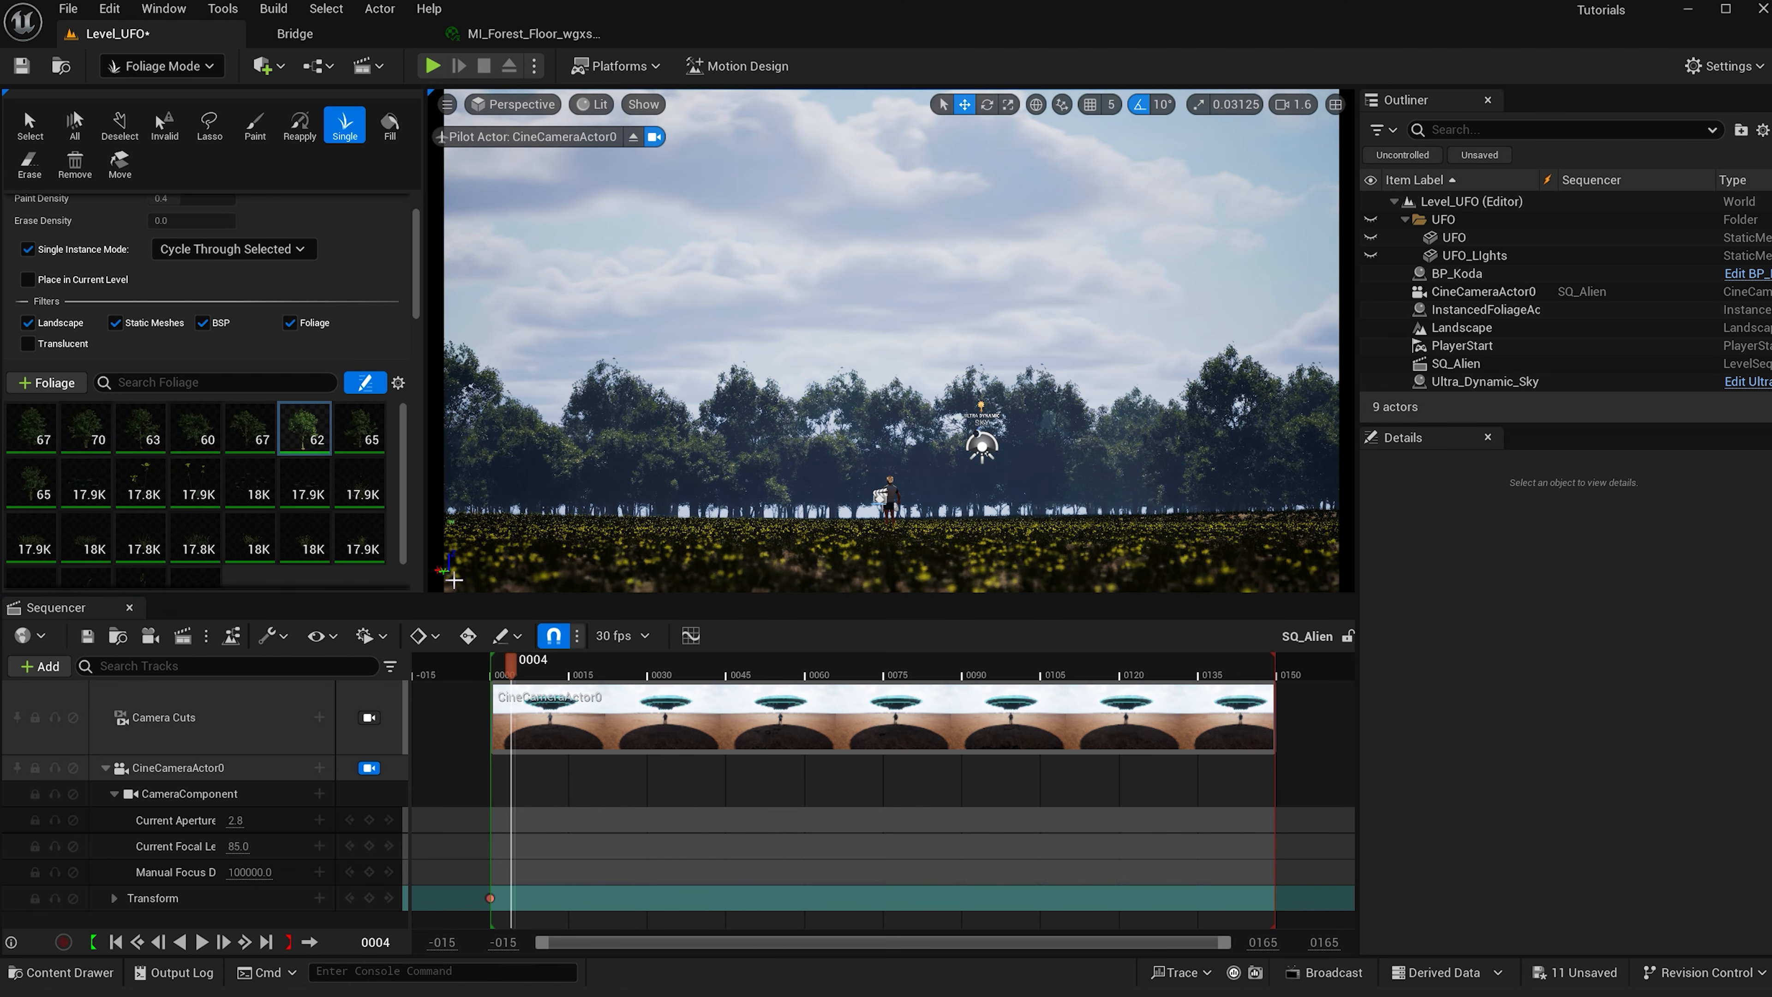
{"action": "left_click", "coordinate": [492, 588]}
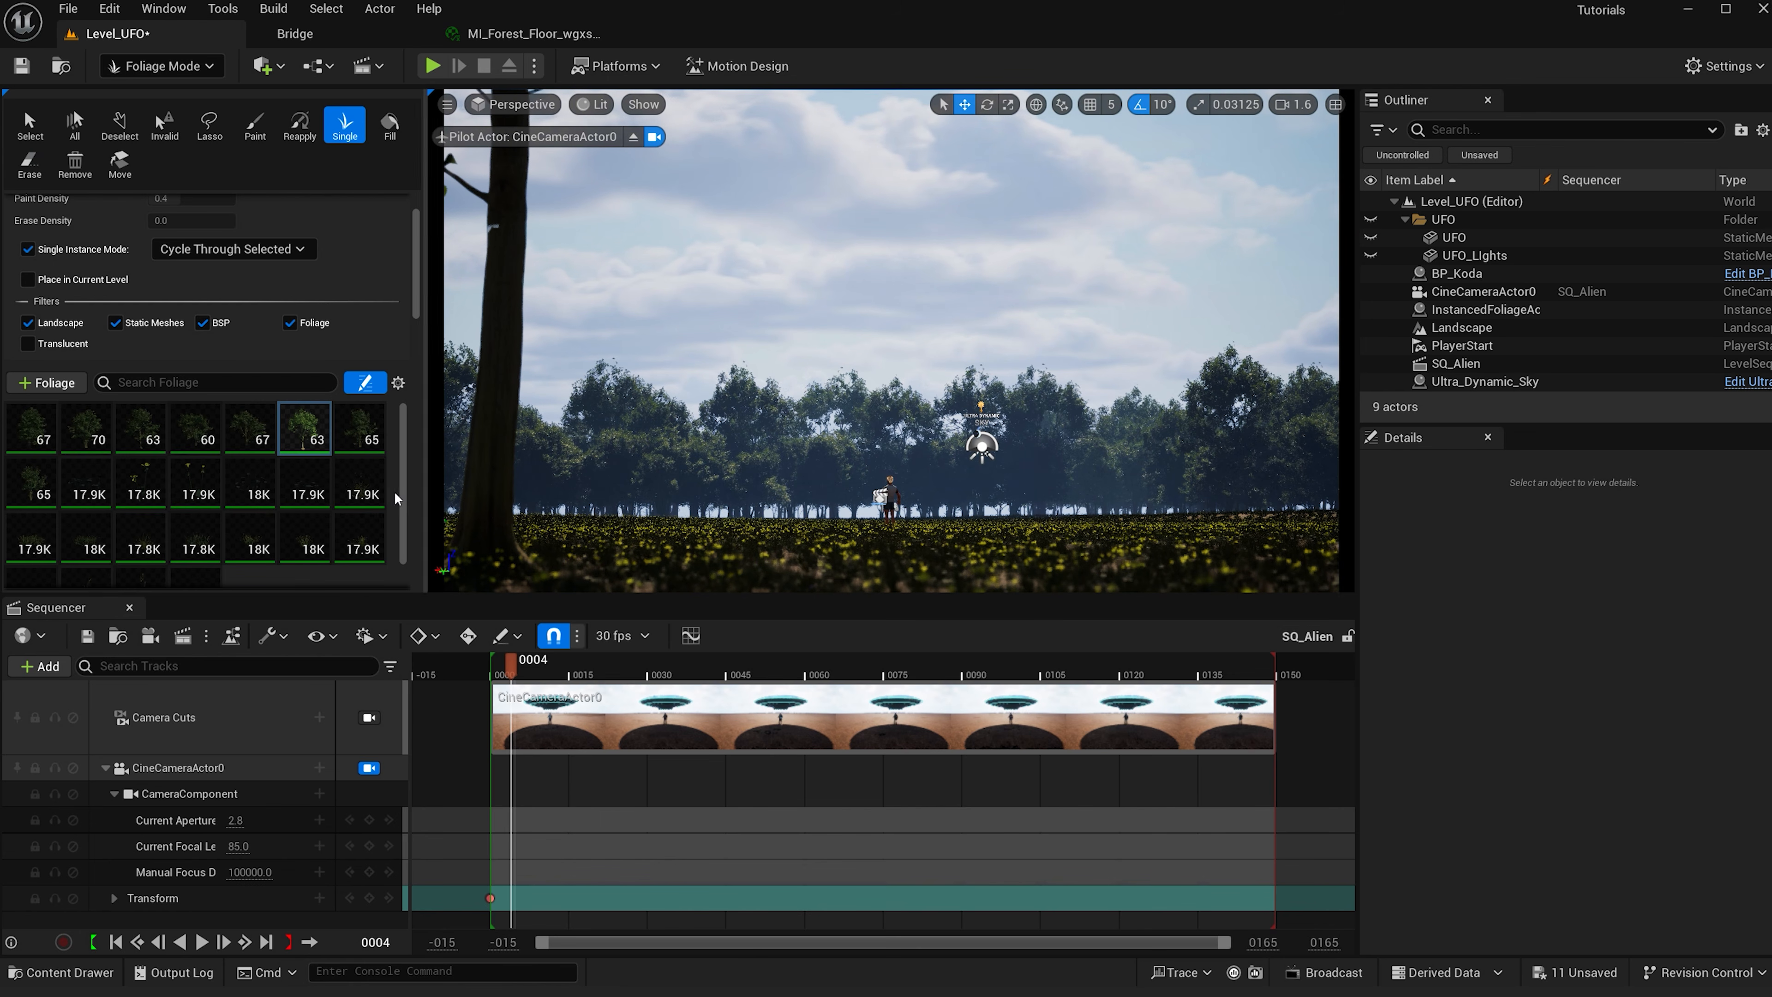
{"action": "key", "text": "ctrl+z"}
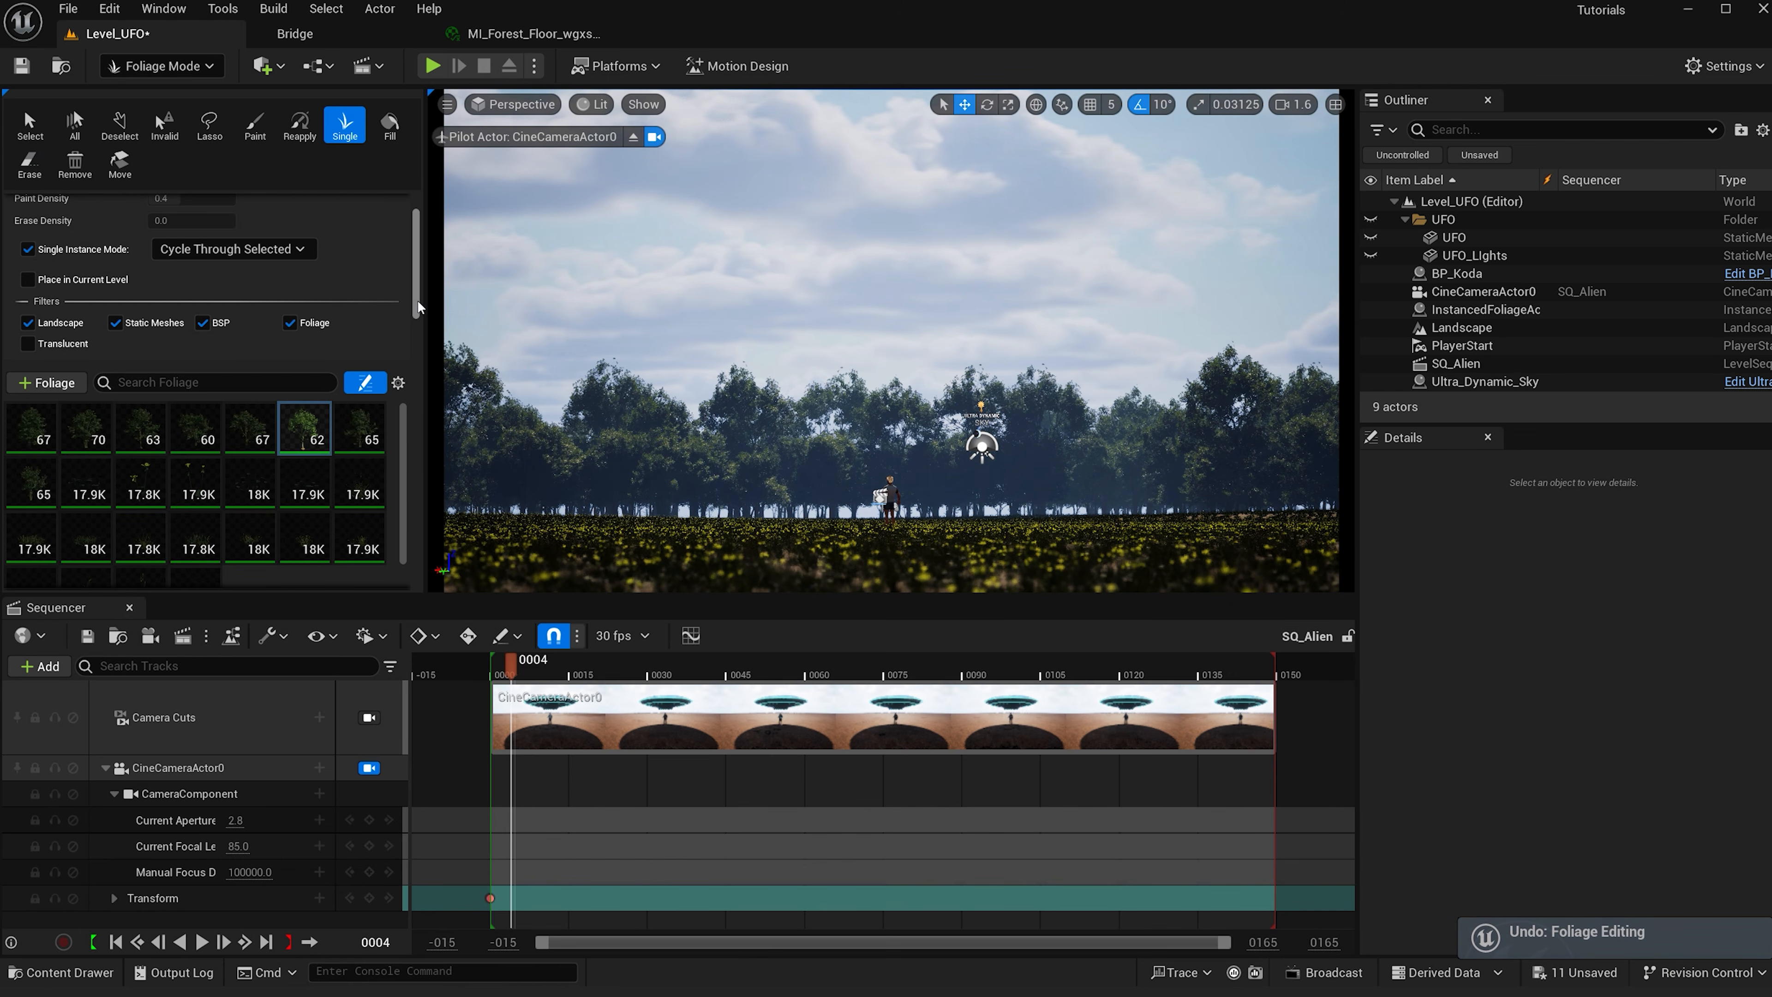
- Set that tree type's Scale X maximum to 1.0 and place single trees framing the foreground on both sides
{"action": "left_click_drag", "start_coordinate": [417, 300], "coordinate": [413, 392]}
{"action": "left_click", "coordinate": [340, 457]}
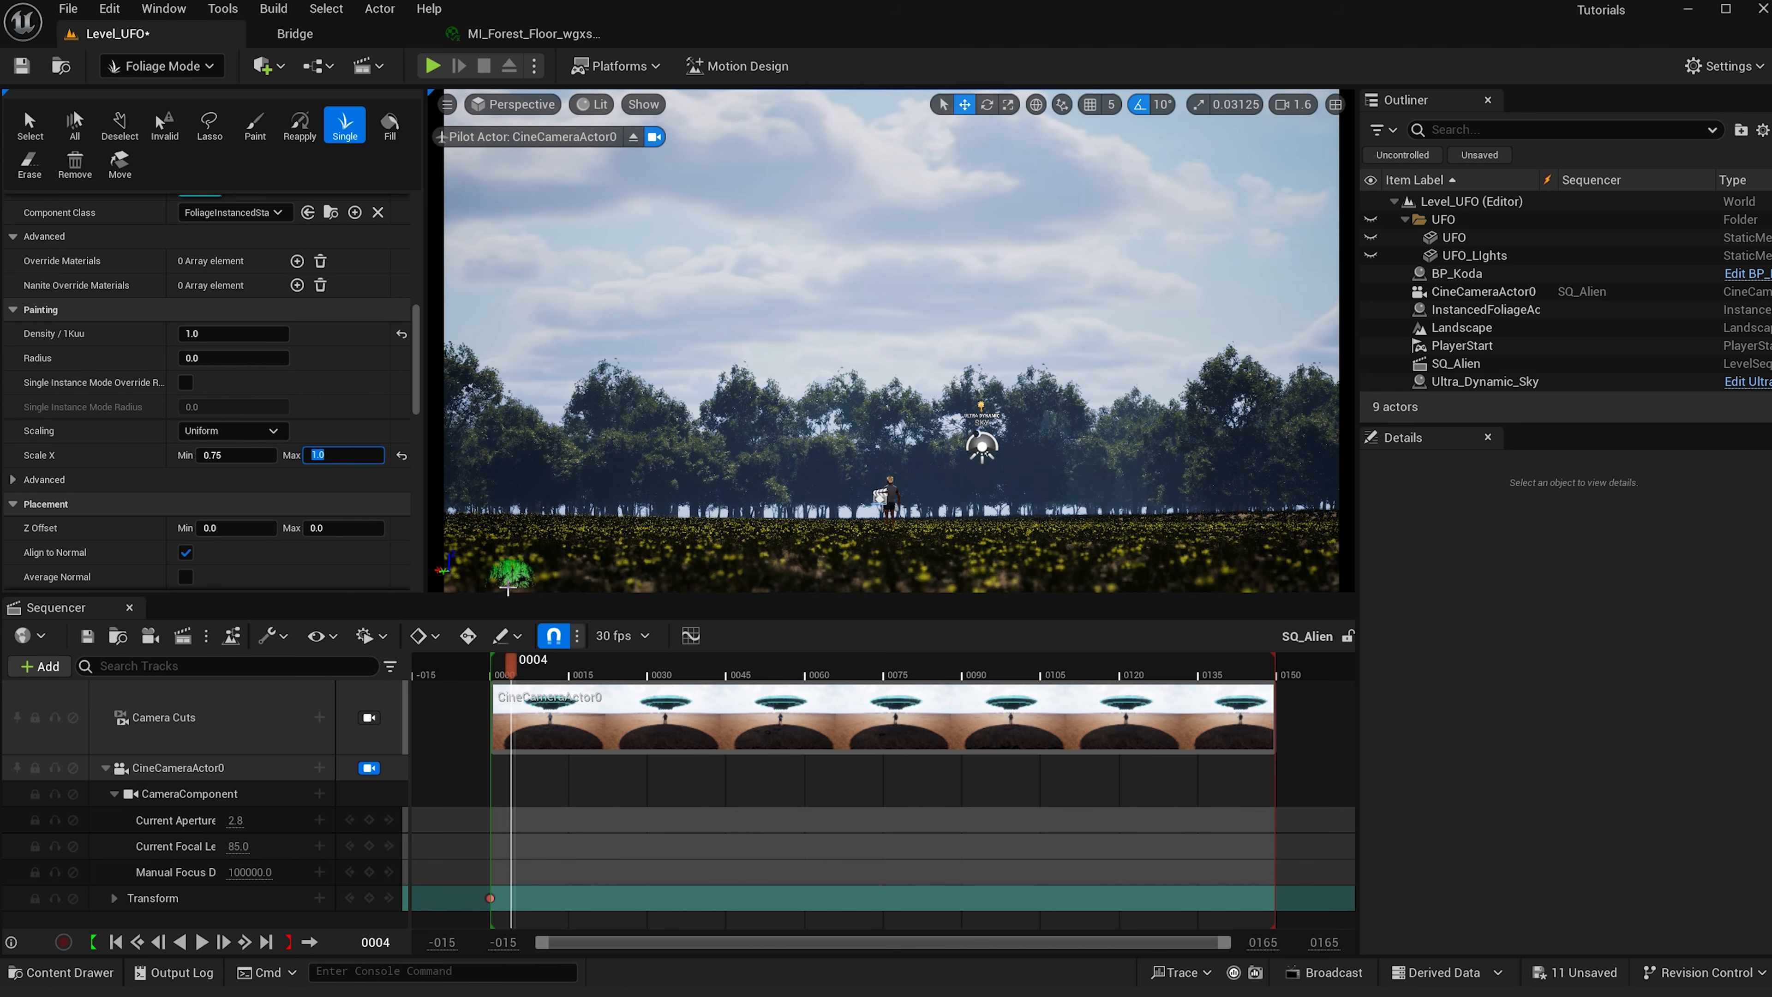
{"action": "left_click", "coordinate": [551, 562]}
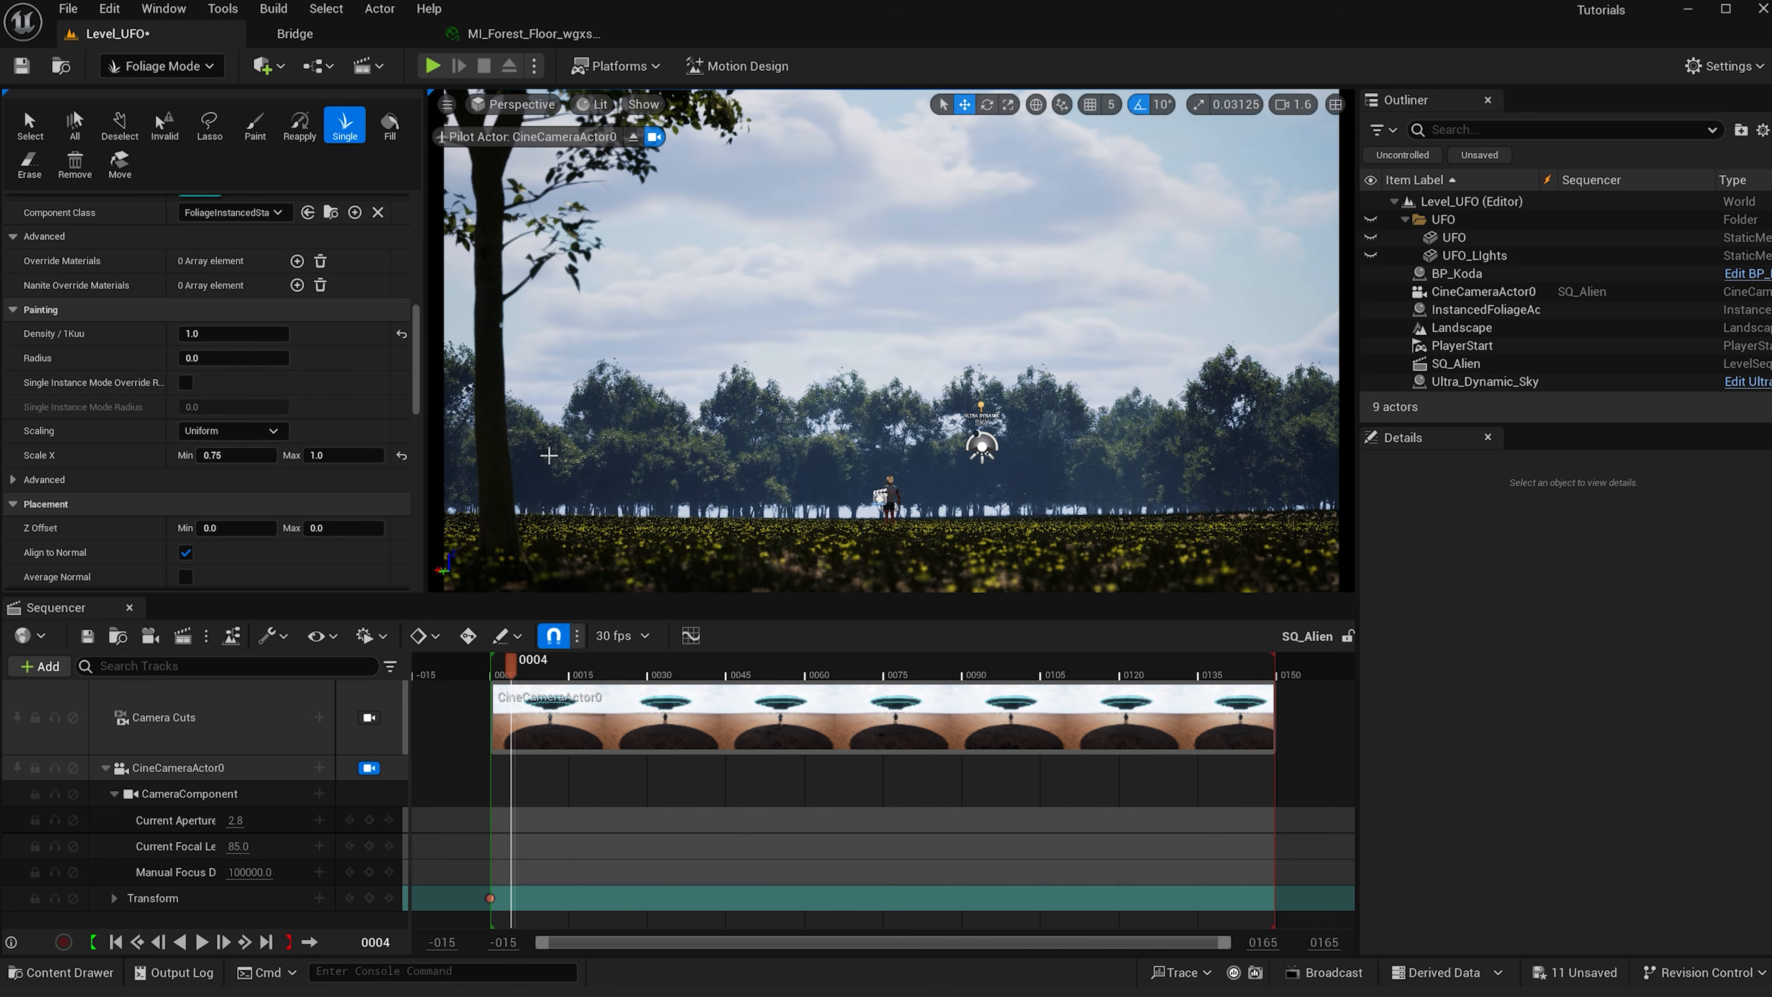
{"action": "left_click", "coordinate": [582, 526]}
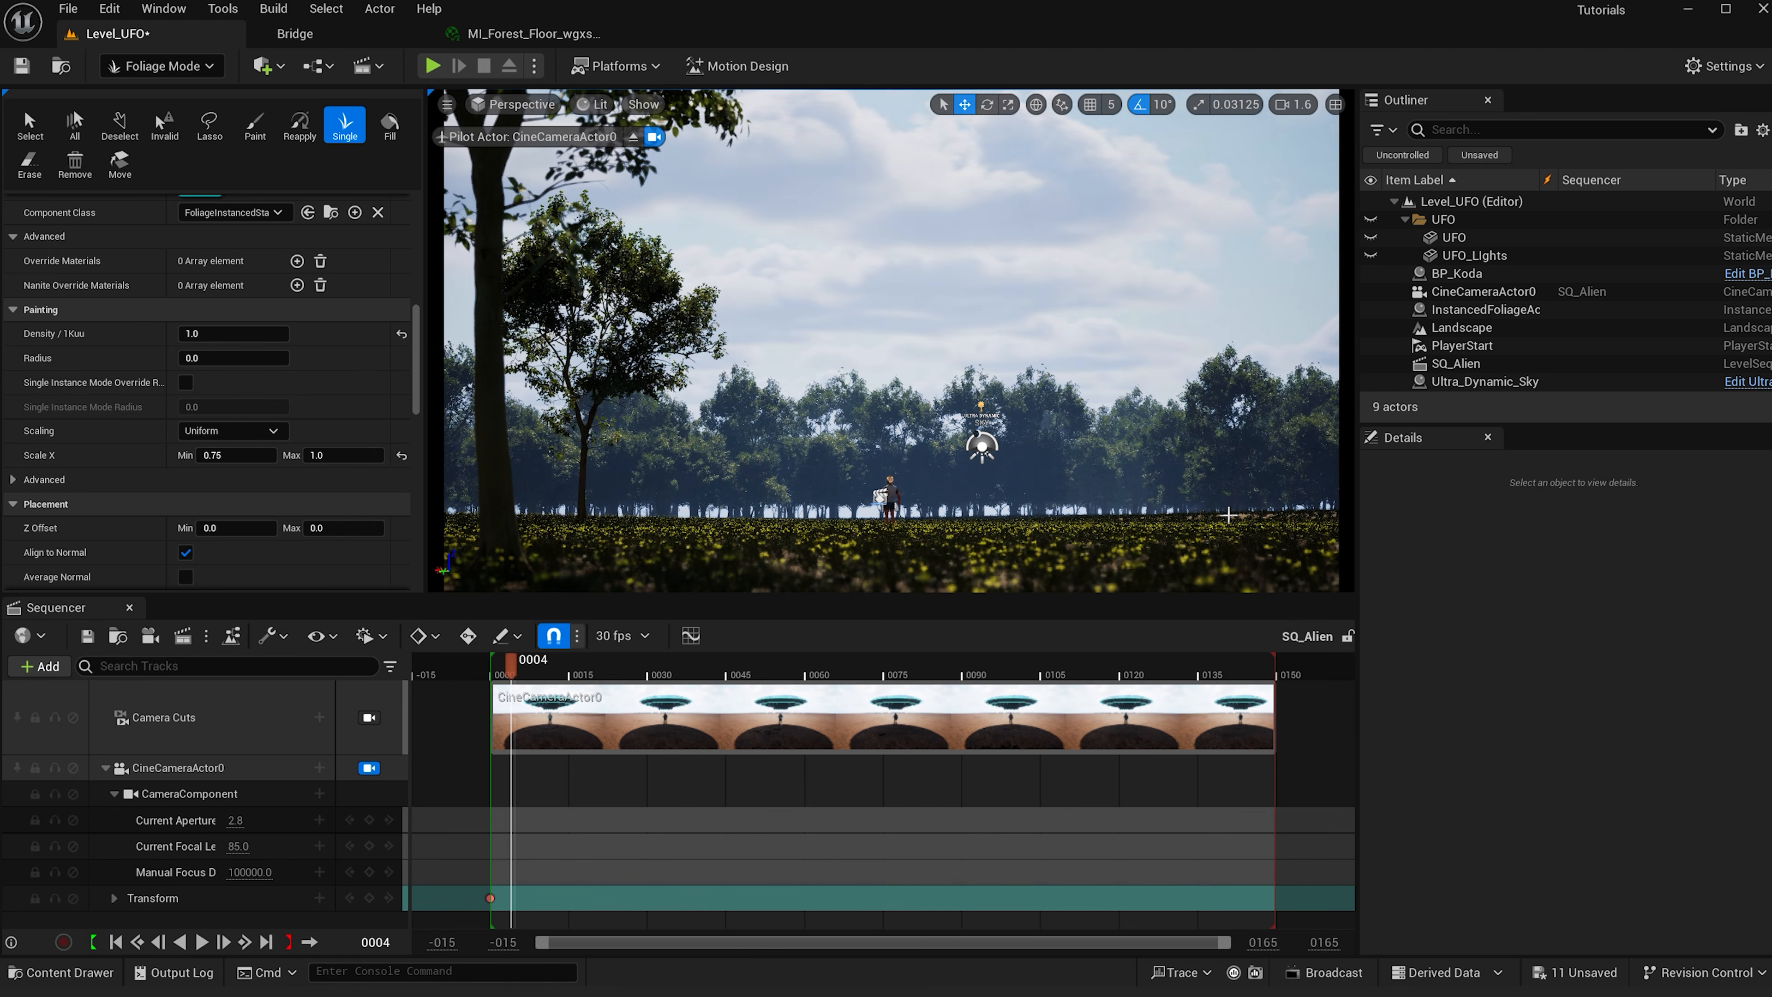
{"action": "left_click", "coordinate": [1238, 525]}
{"action": "left_click", "coordinate": [1316, 559]}
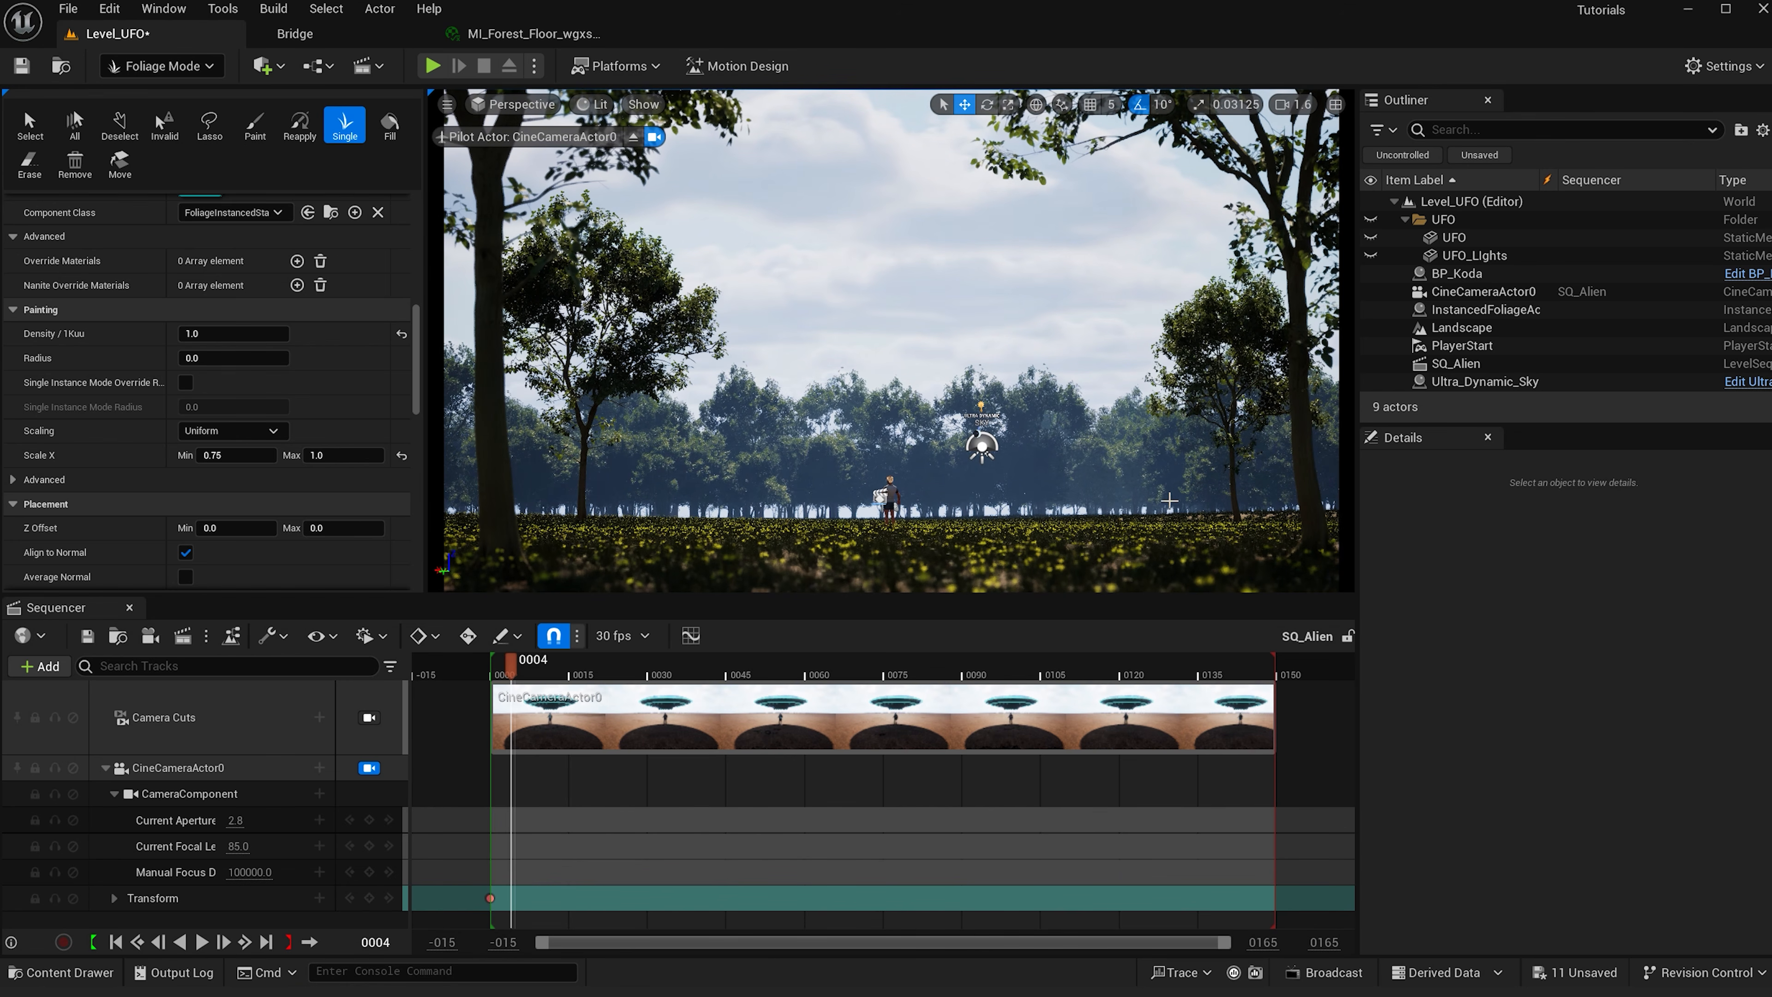
- Show the UFO folder again, select the European Hornbeam Field_03 type, and place single trees at the foreground edges
{"action": "left_click", "coordinate": [1370, 219]}
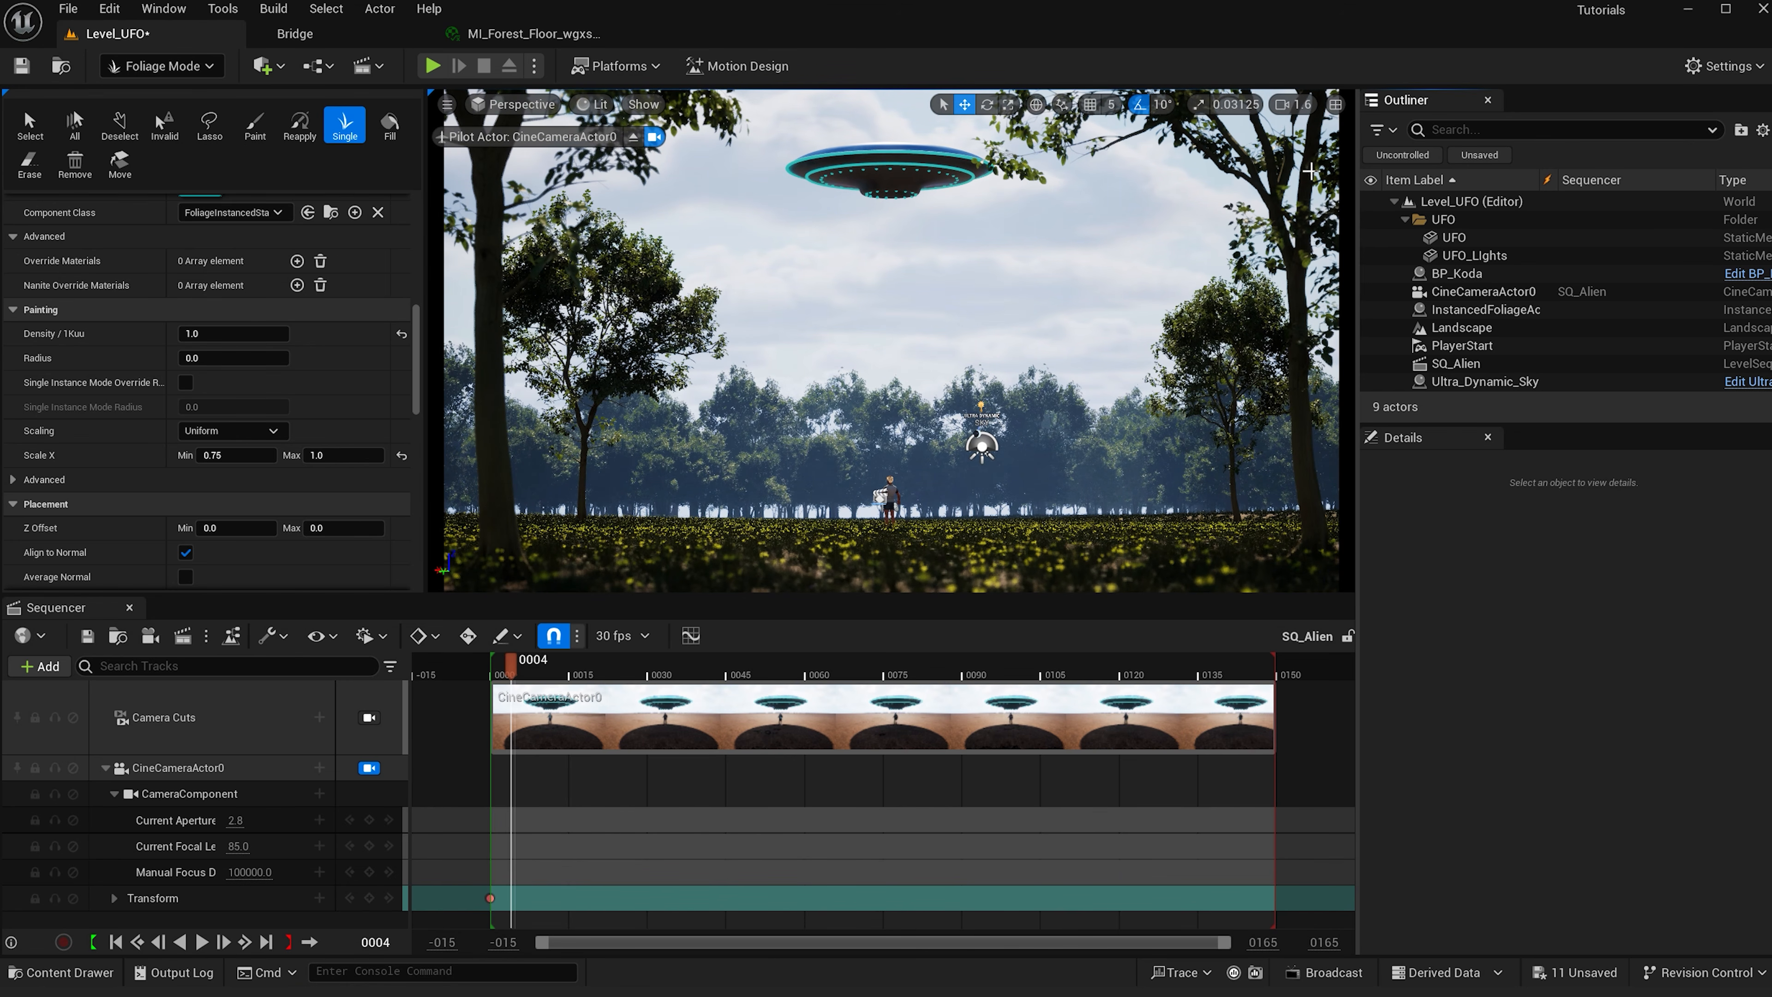
{"action": "left_click_drag", "start_coordinate": [418, 375], "coordinate": [421, 282]}
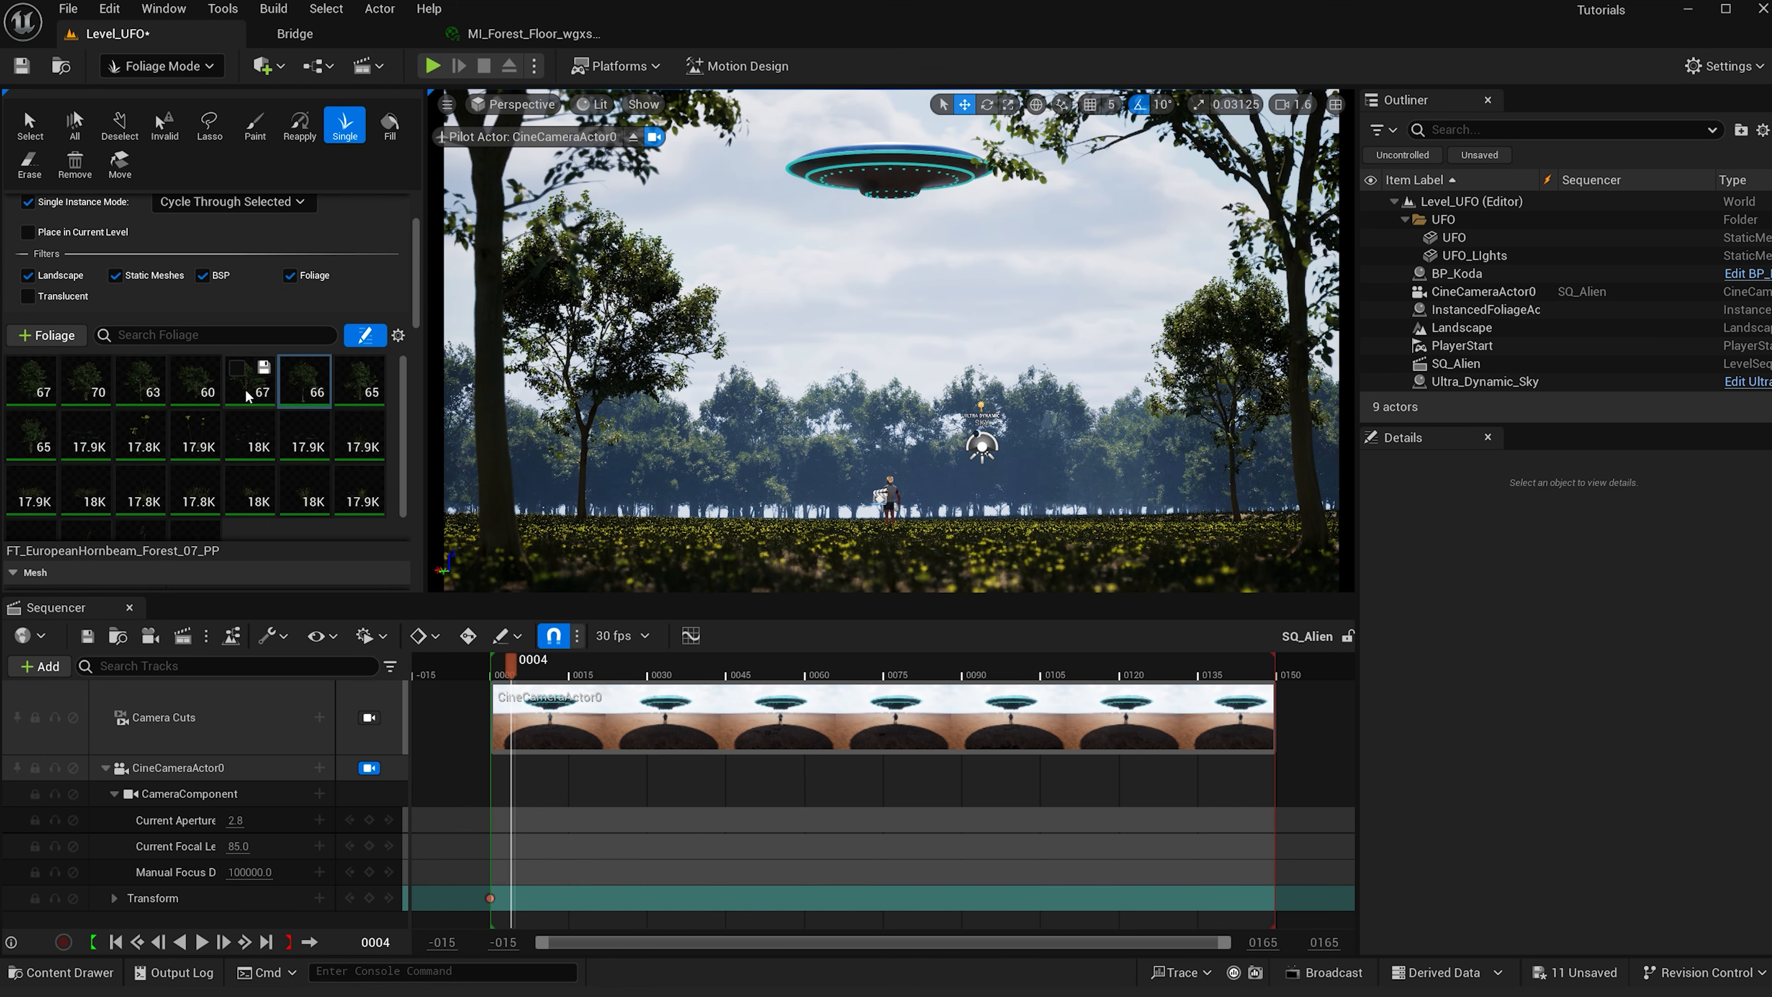
{"action": "left_click", "coordinate": [157, 401]}
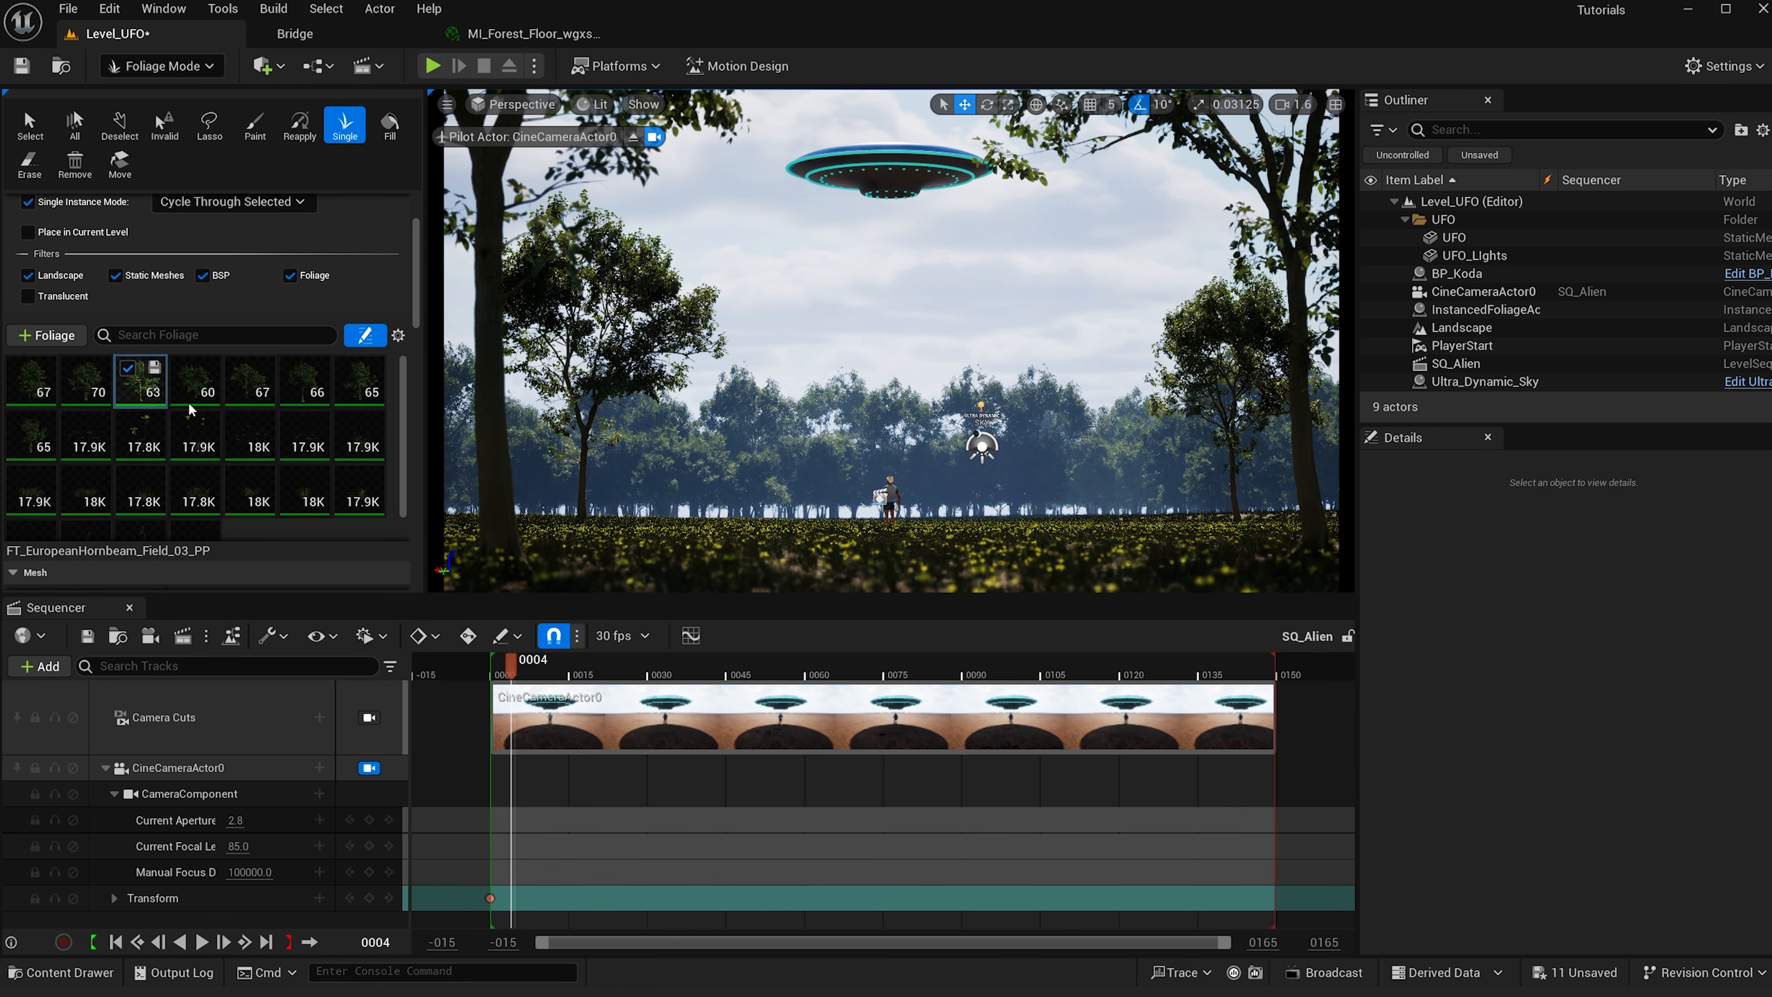
{"action": "left_click", "coordinate": [459, 520]}
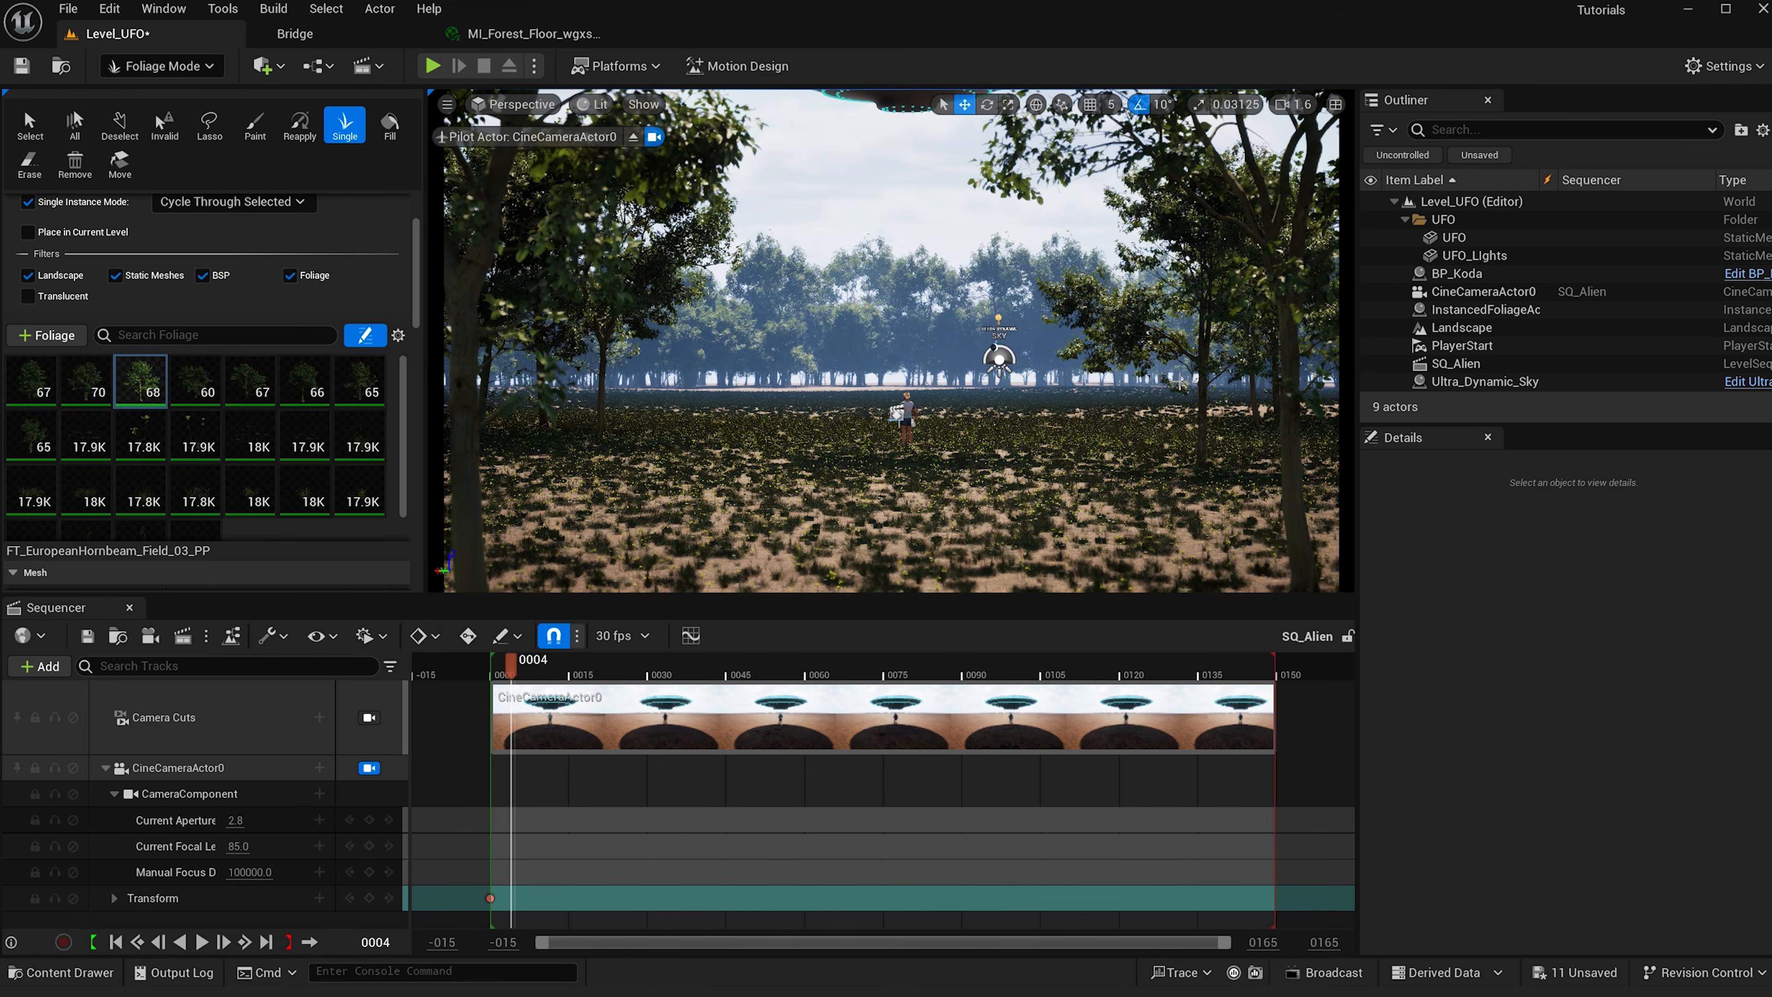
{"action": "left_click", "coordinate": [1331, 505]}
{"action": "left_click", "coordinate": [511, 665]}
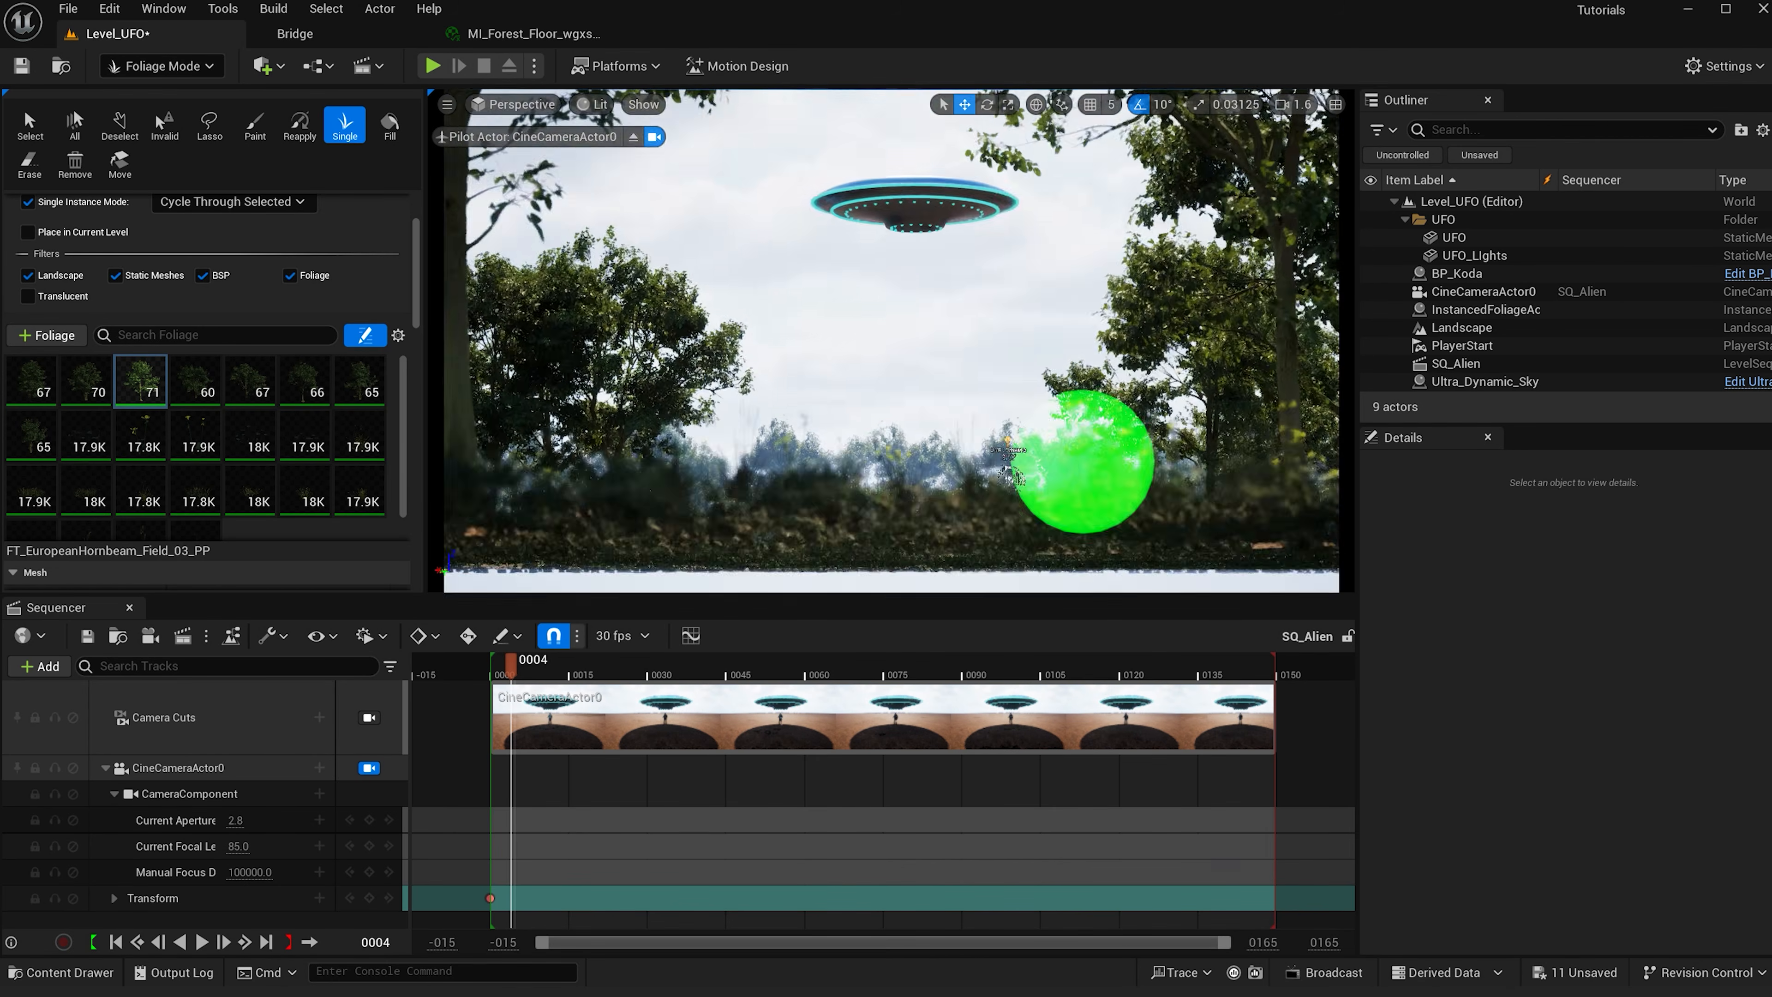
- Place additional single hornbeam trees near the left foreground and move the playhead to frame 0001
{"action": "right_click_drag", "start_coordinate": [1099, 446], "coordinate": [1099, 507]}
{"action": "left_click", "coordinate": [448, 513]}
{"action": "left_click", "coordinate": [501, 675]}
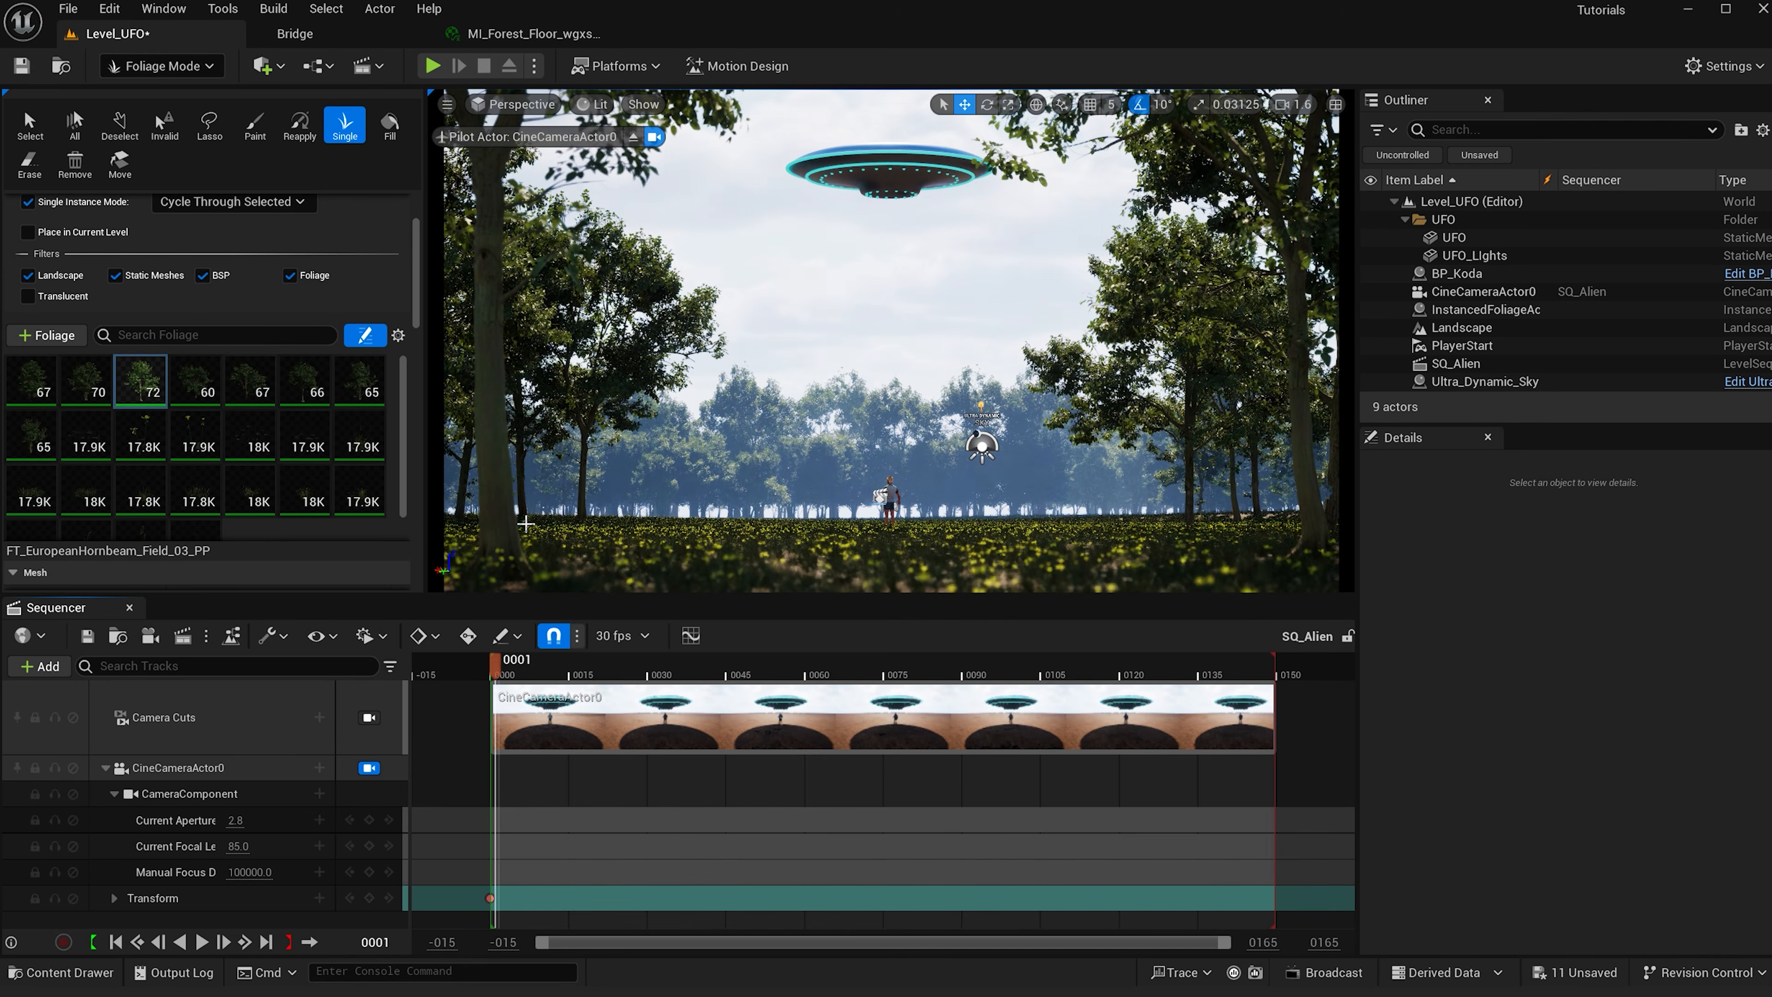
{"action": "left_click", "coordinate": [535, 541]}
- Place more single hornbeam trees in the middle distance between the camera and the character
{"action": "scroll", "coordinate": [269, 386], "scroll_direction": "down", "scroll_amount": 2}
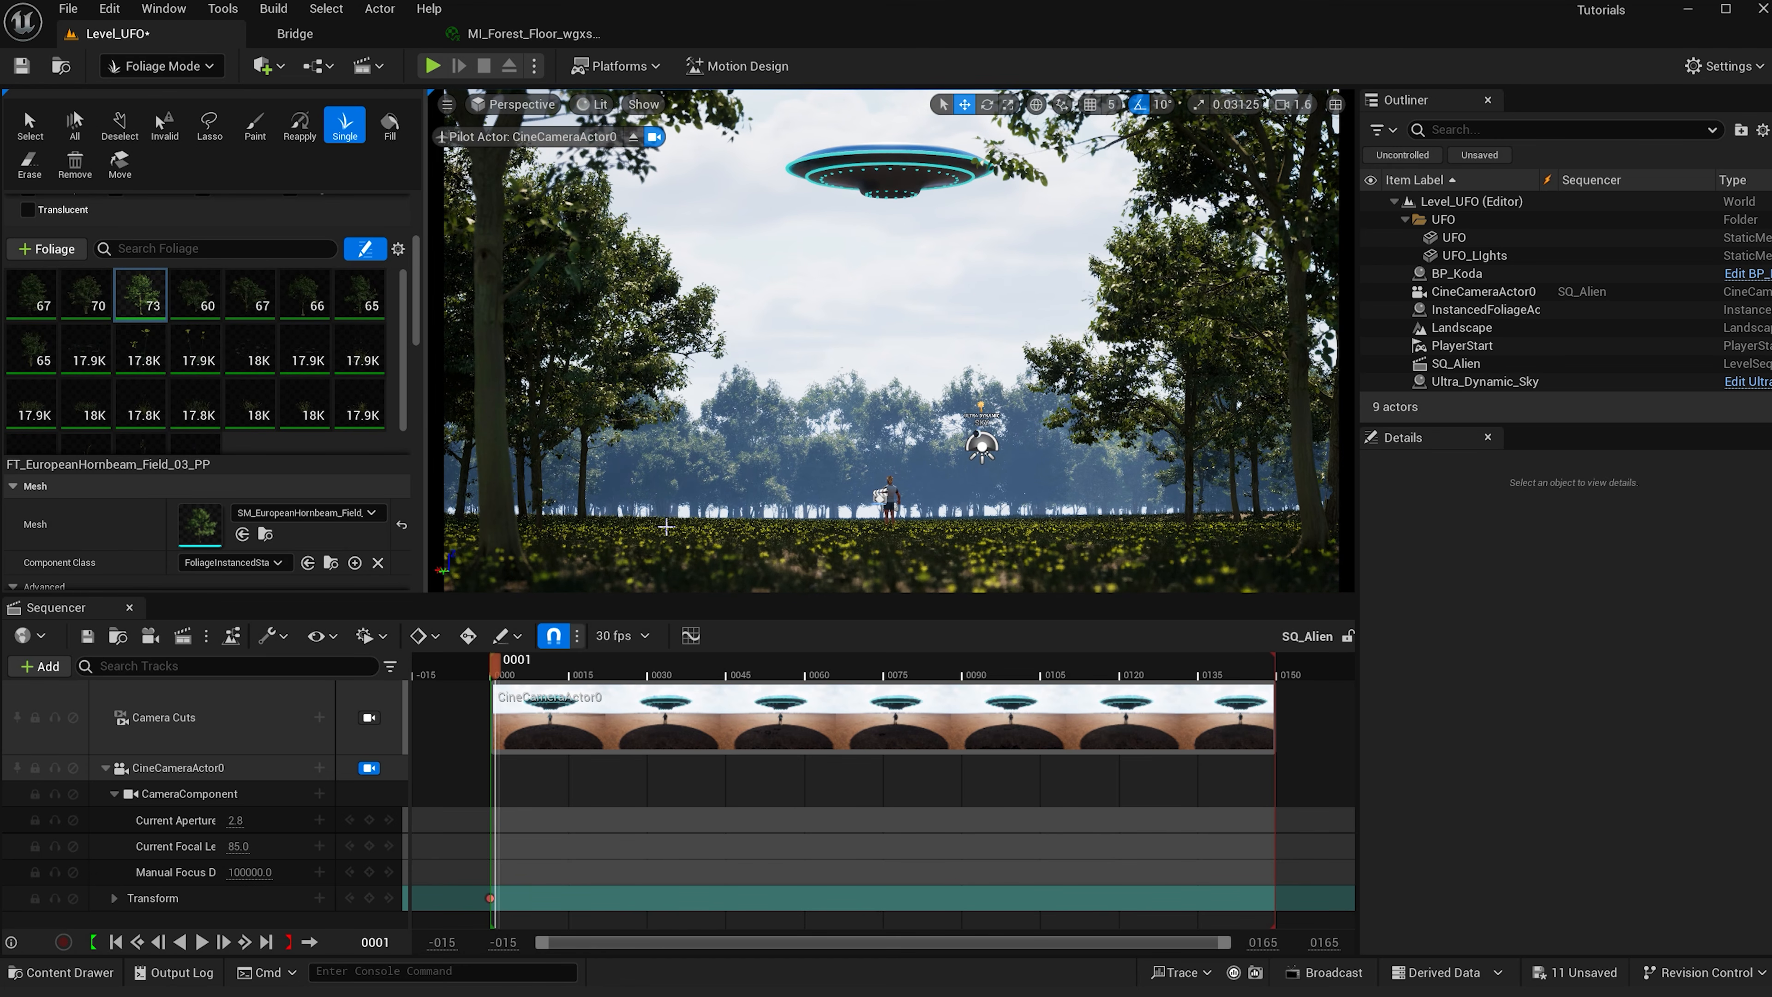
{"action": "right_click_drag", "start_coordinate": [666, 528], "coordinate": [666, 565]}
{"action": "right_click_drag", "start_coordinate": [582, 400], "coordinate": [460, 433]}
{"action": "left_click", "coordinate": [811, 357]}
{"action": "left_click", "coordinate": [915, 350]}
{"action": "left_click", "coordinate": [894, 336]}
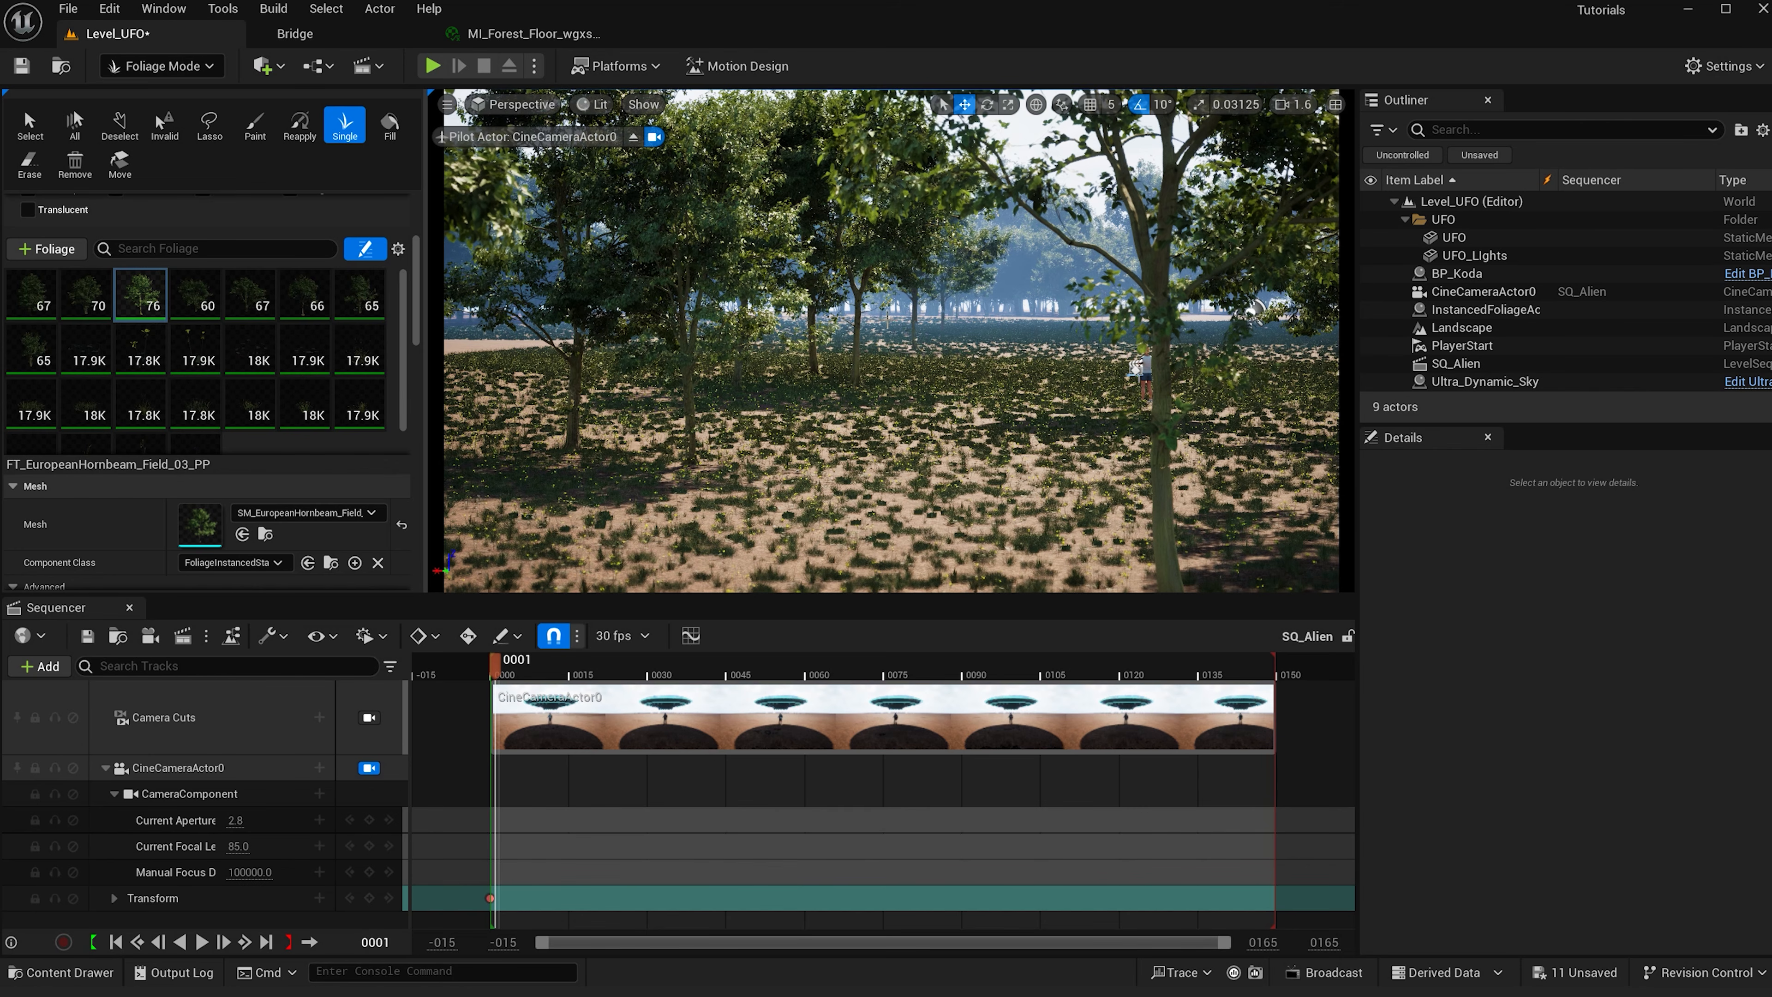
{"action": "left_click", "coordinate": [74, 280]}
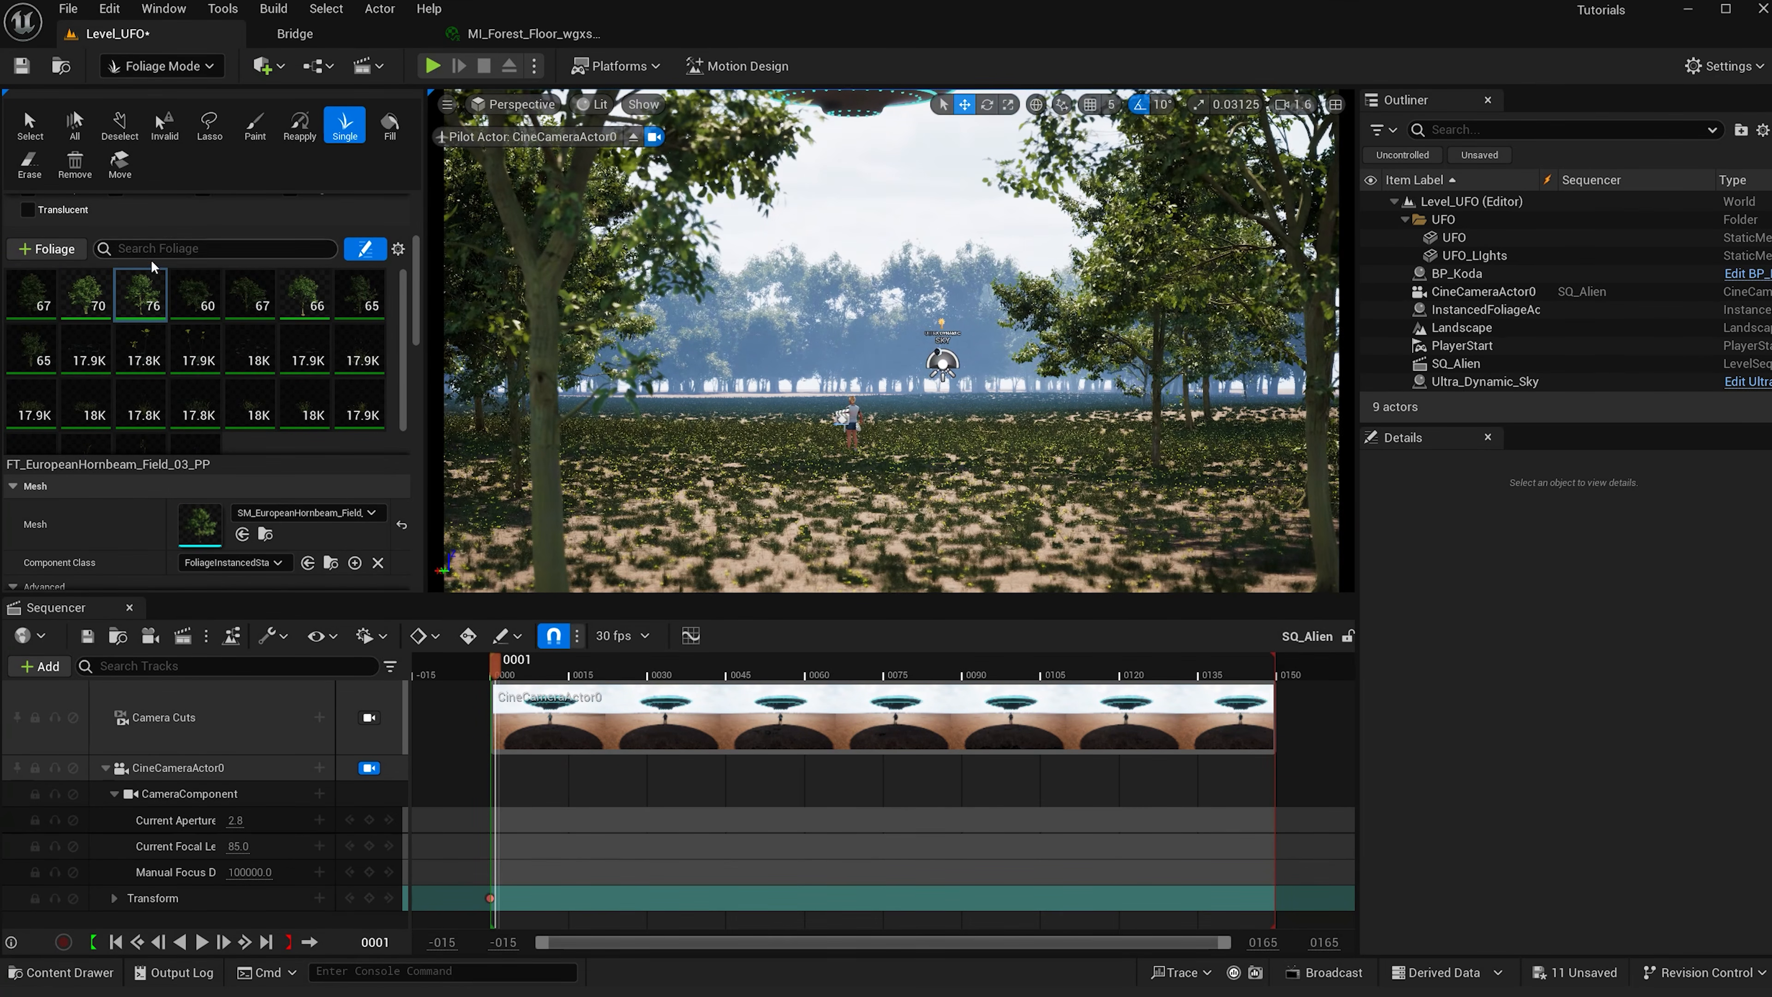
- Keep the Single Instance Mode on Cycle Through Selected and place another tree in the right foreground
{"action": "scroll", "coordinate": [420, 283], "scroll_direction": "up", "scroll_amount": 3}
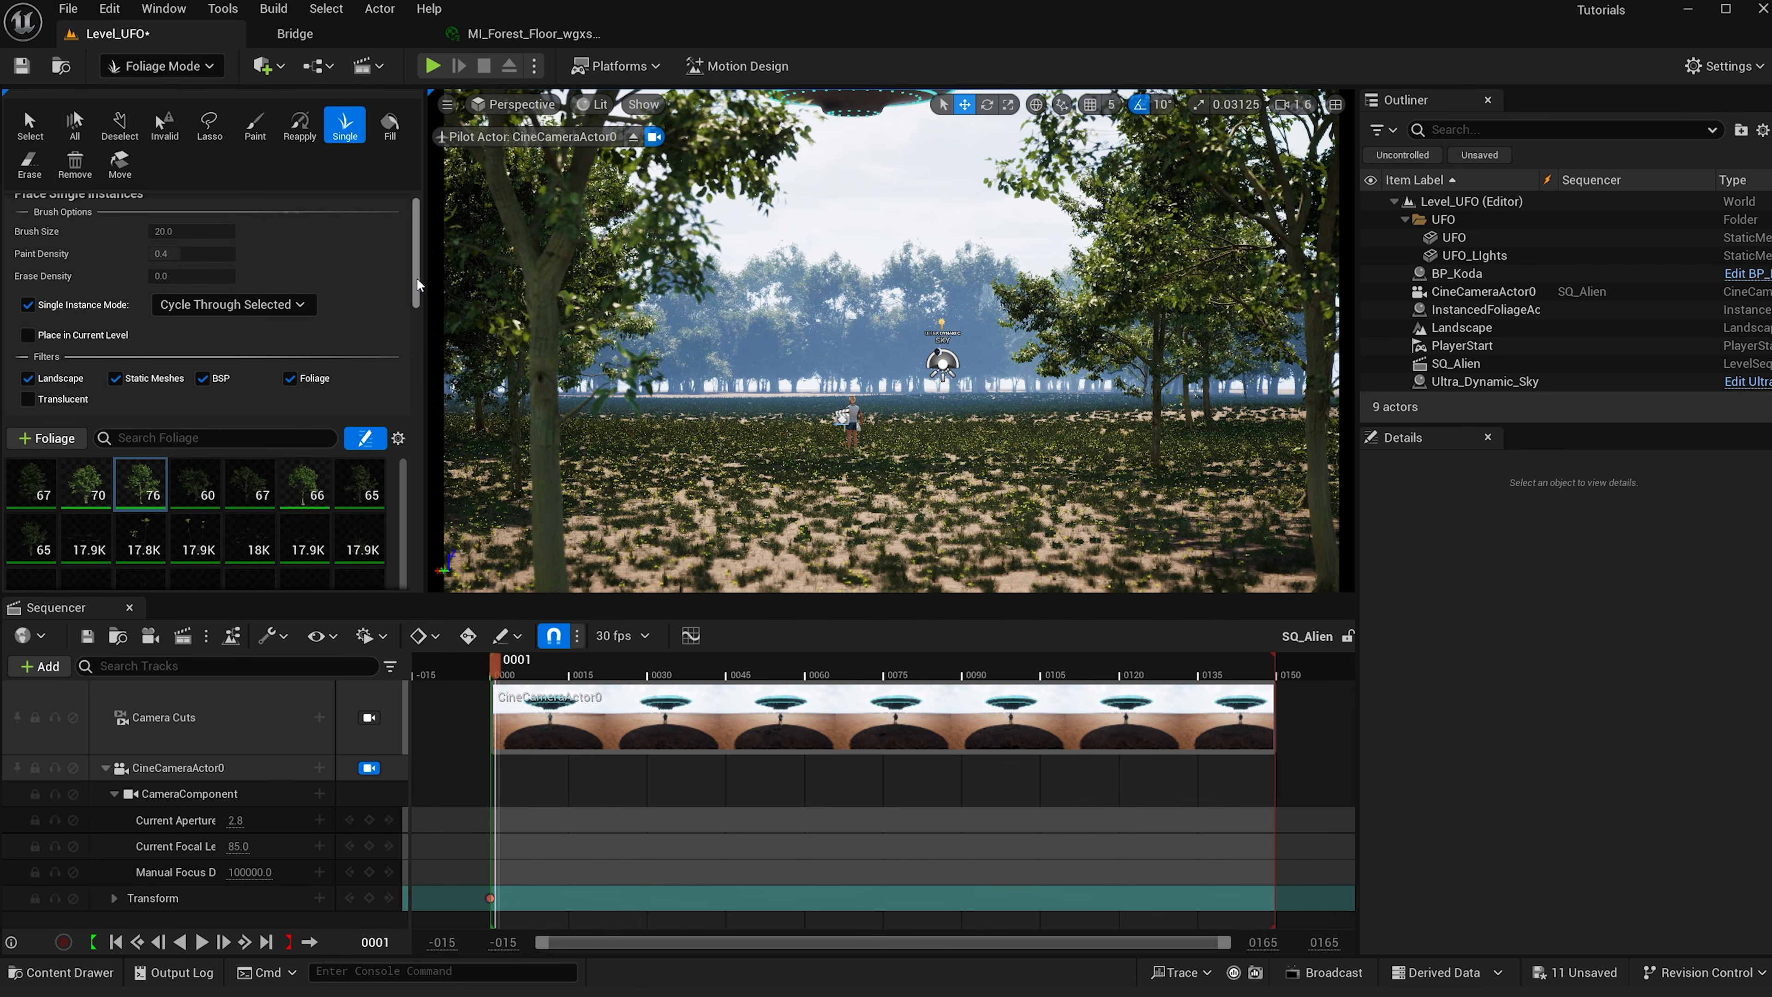
{"action": "left_click", "coordinate": [258, 308]}
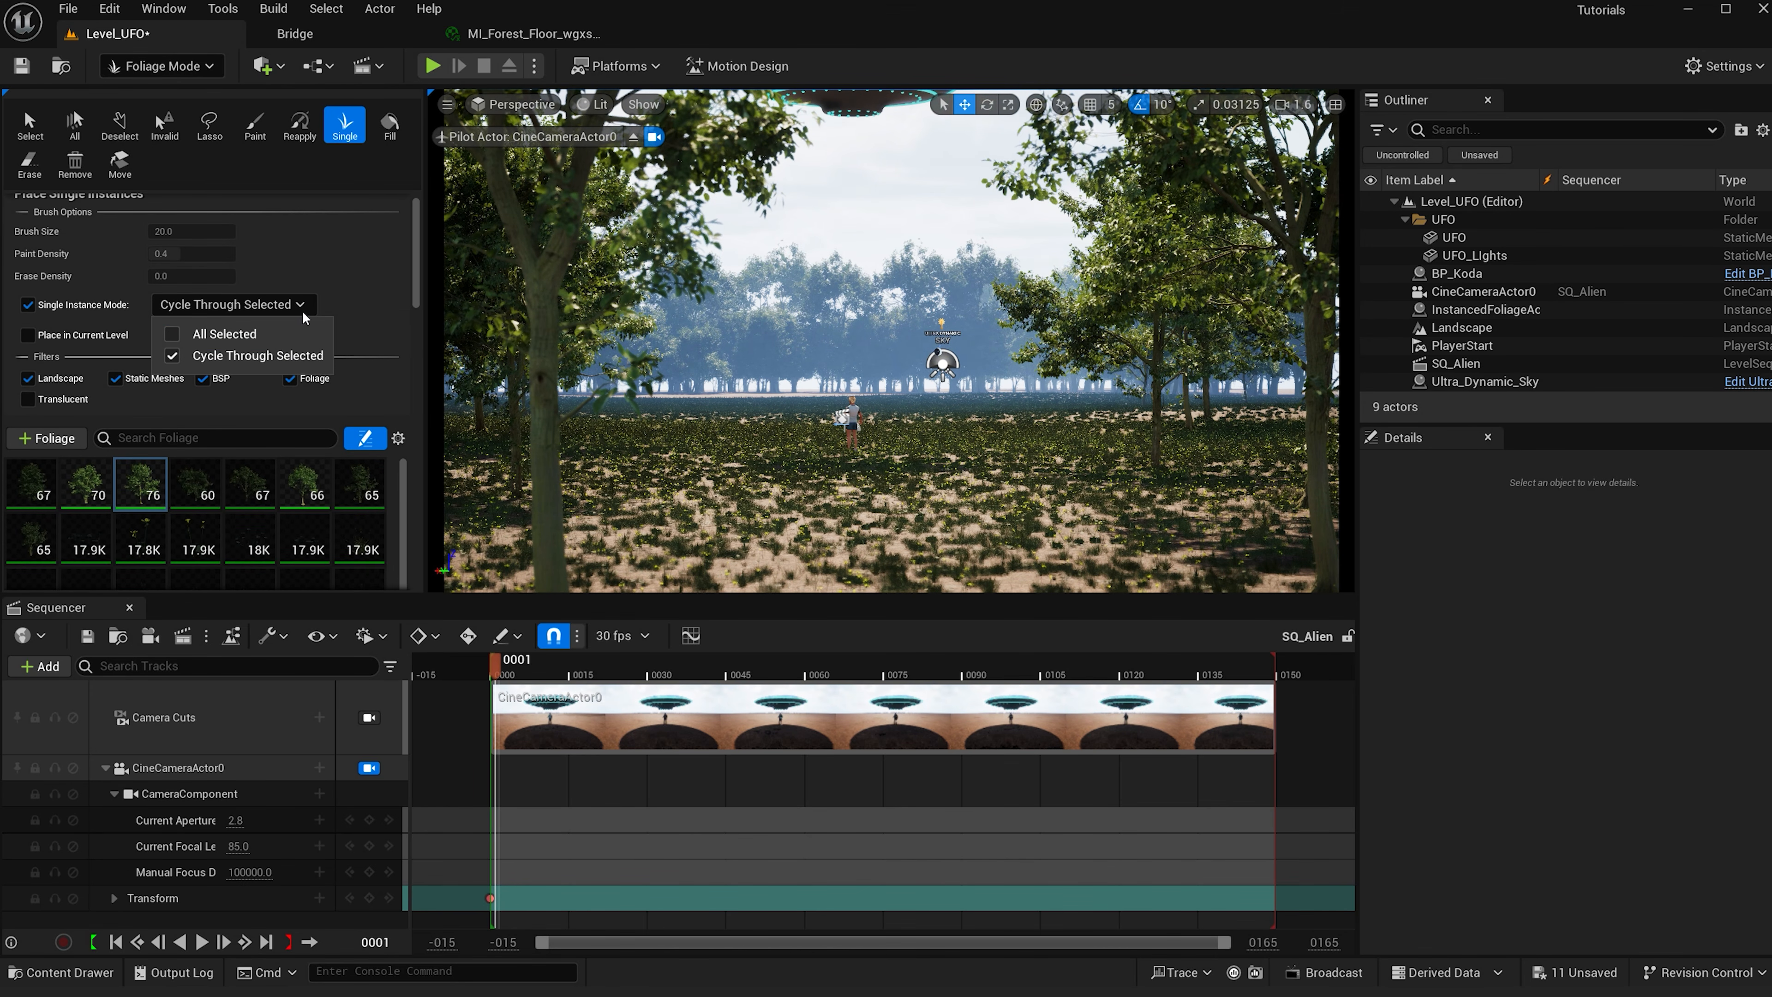
{"action": "left_click", "coordinate": [367, 314]}
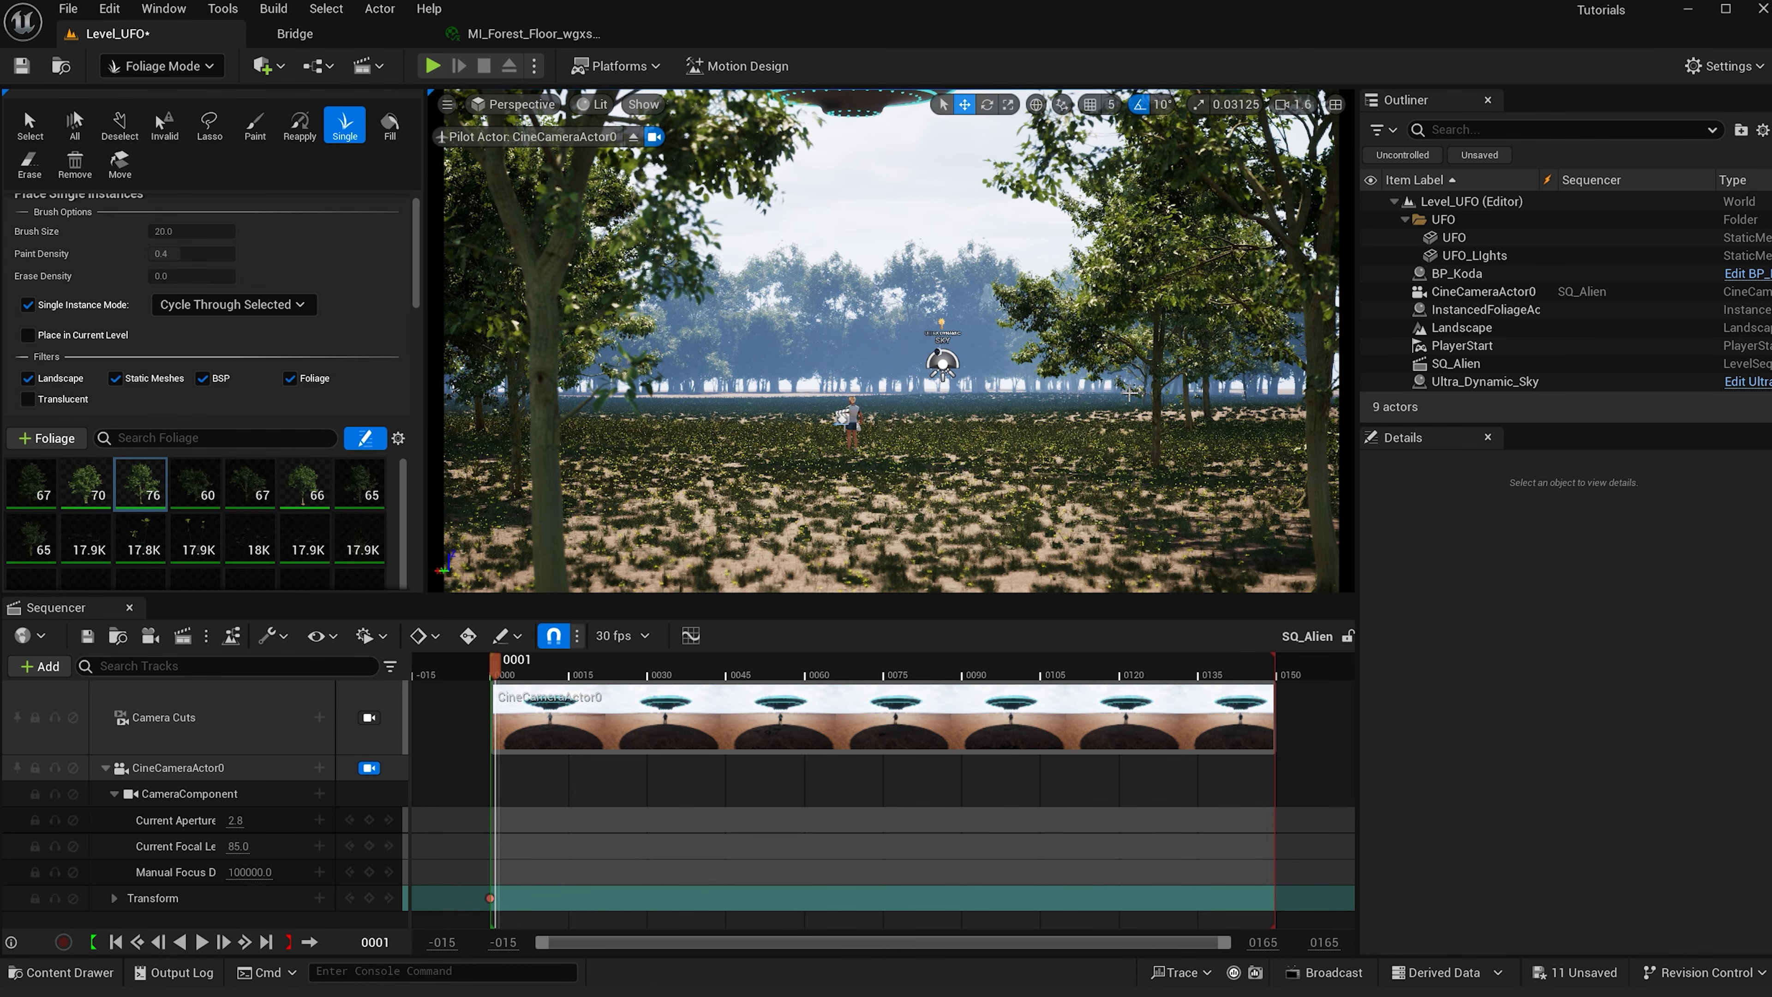
{"action": "left_click", "coordinate": [1261, 430]}
{"action": "left_click", "coordinate": [1263, 436]}
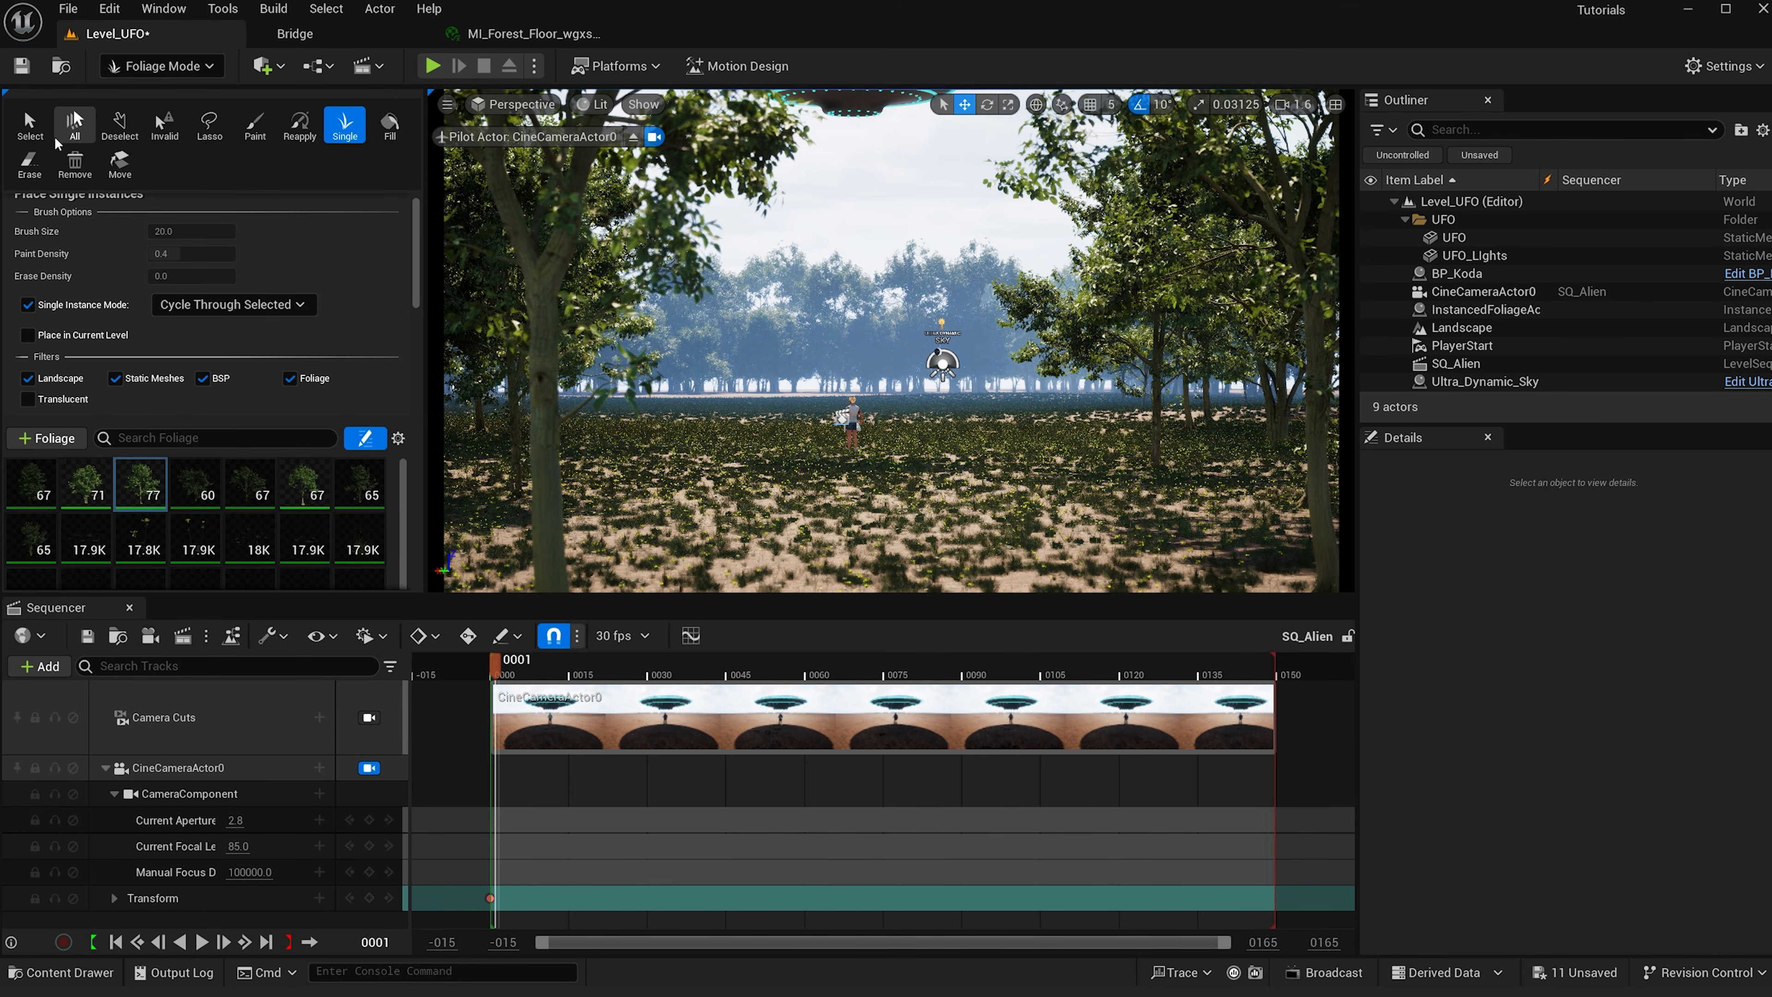
- Switch to the Select tool, select the tree at the left foreground, and switch between the scale and rotate gizmos to adjust it
{"action": "left_click", "coordinate": [38, 127]}
{"action": "left_click", "coordinate": [517, 672]}
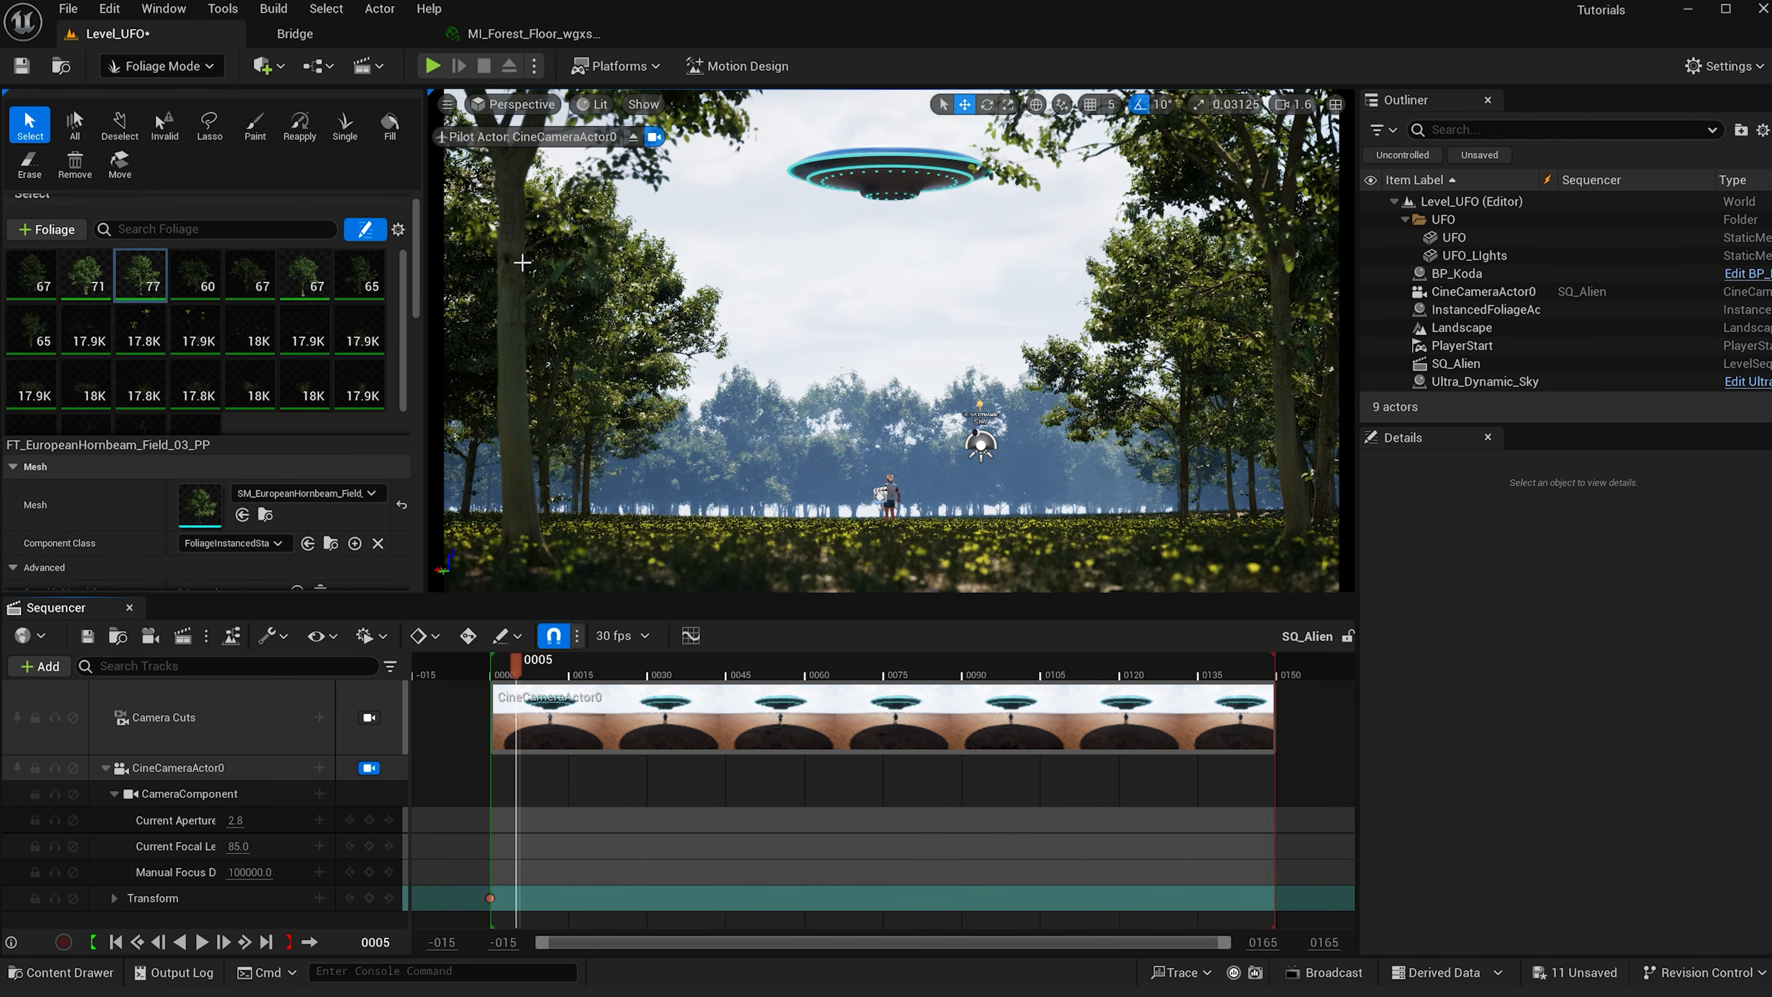
{"action": "left_click", "coordinate": [534, 482]}
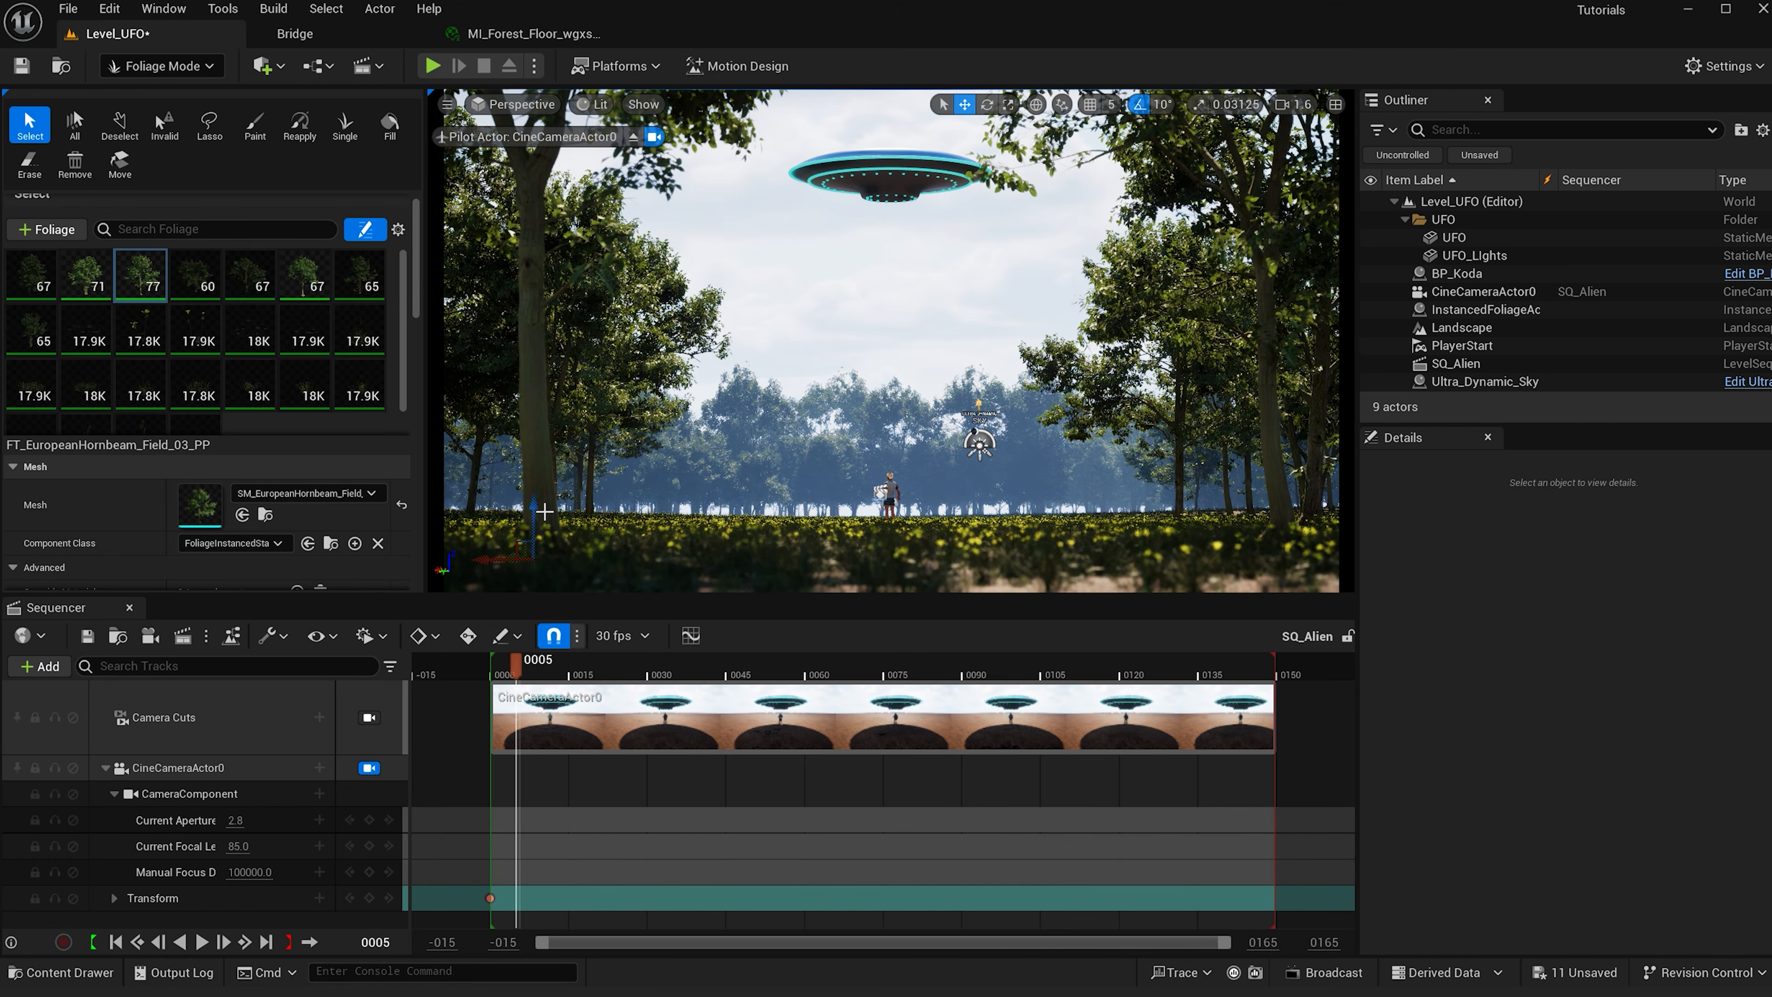
{"action": "key", "text": "r"}
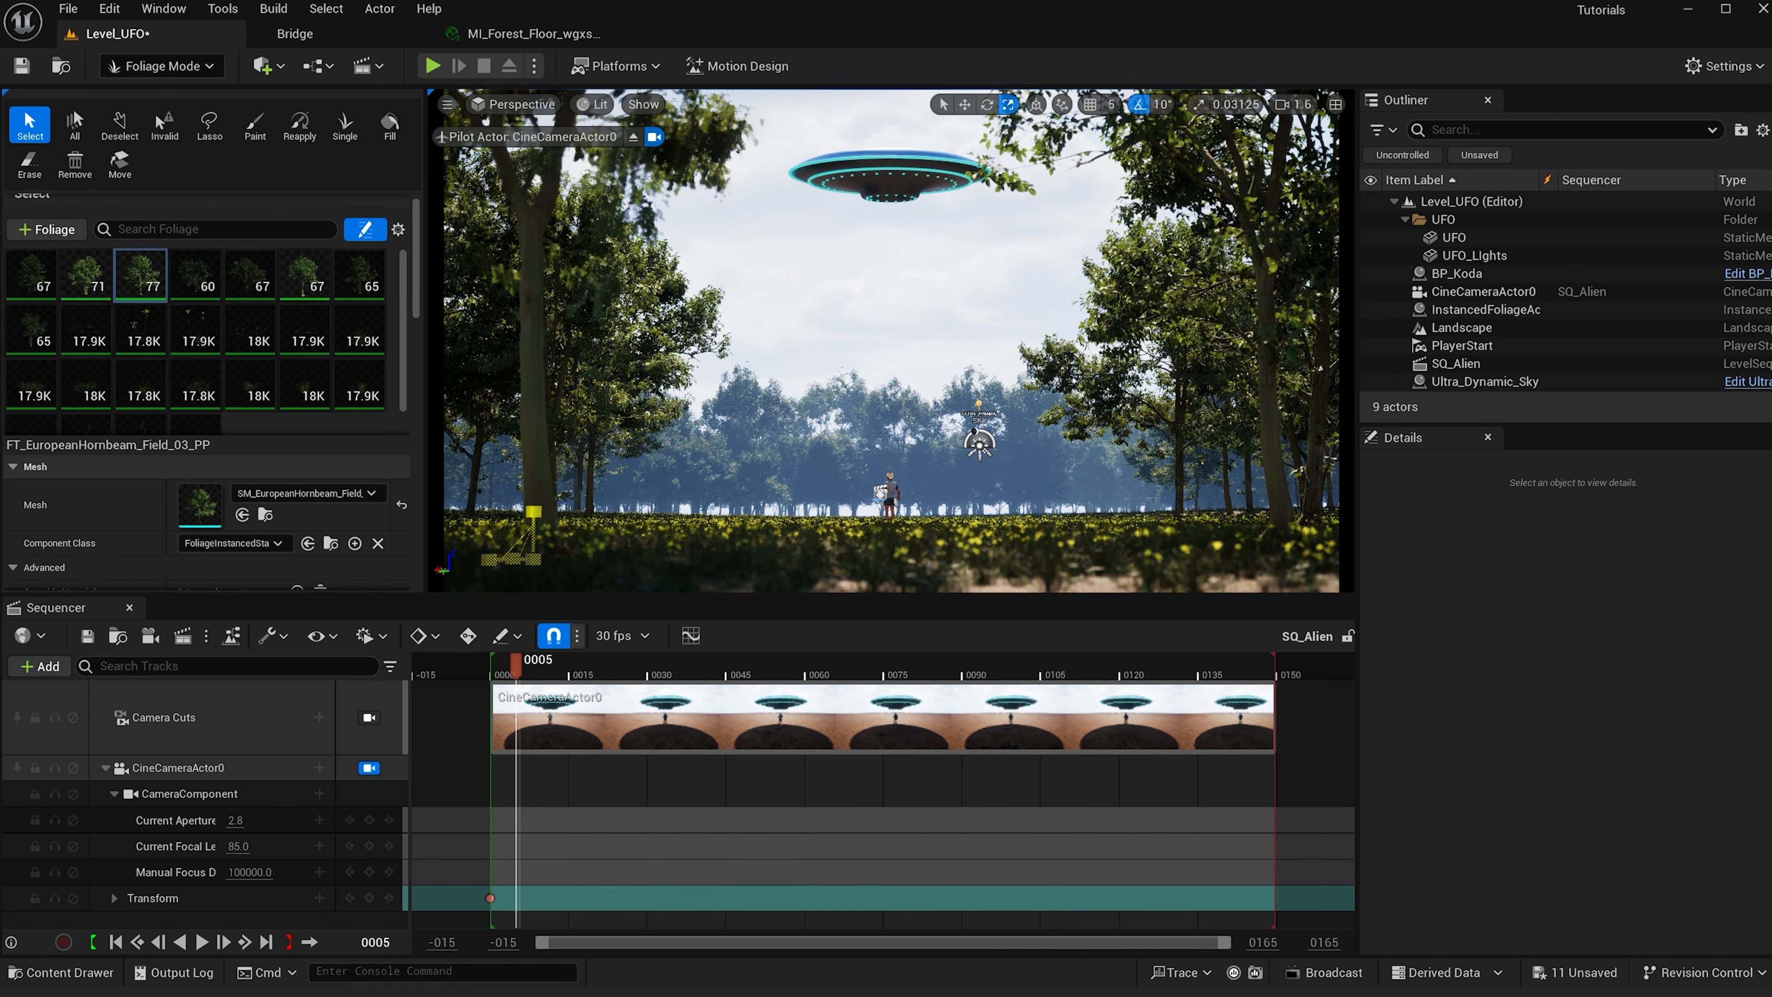
{"action": "left_click", "coordinate": [506, 666]}
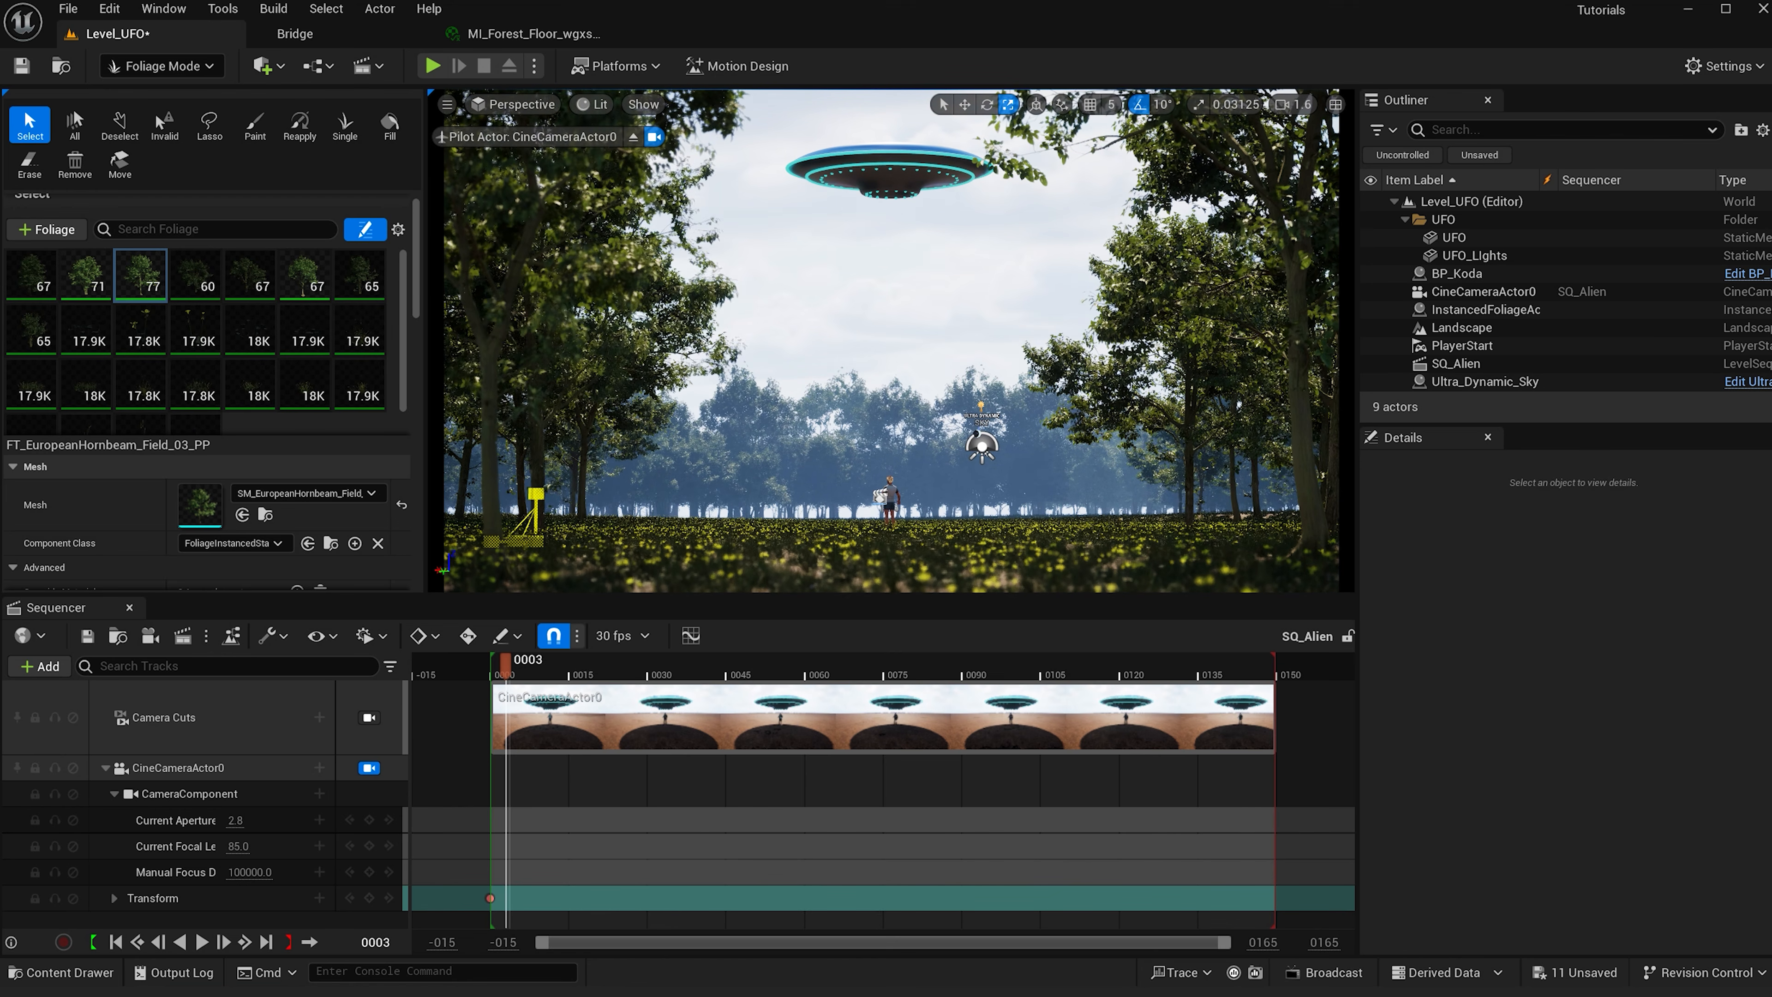
{"action": "key", "text": "e"}
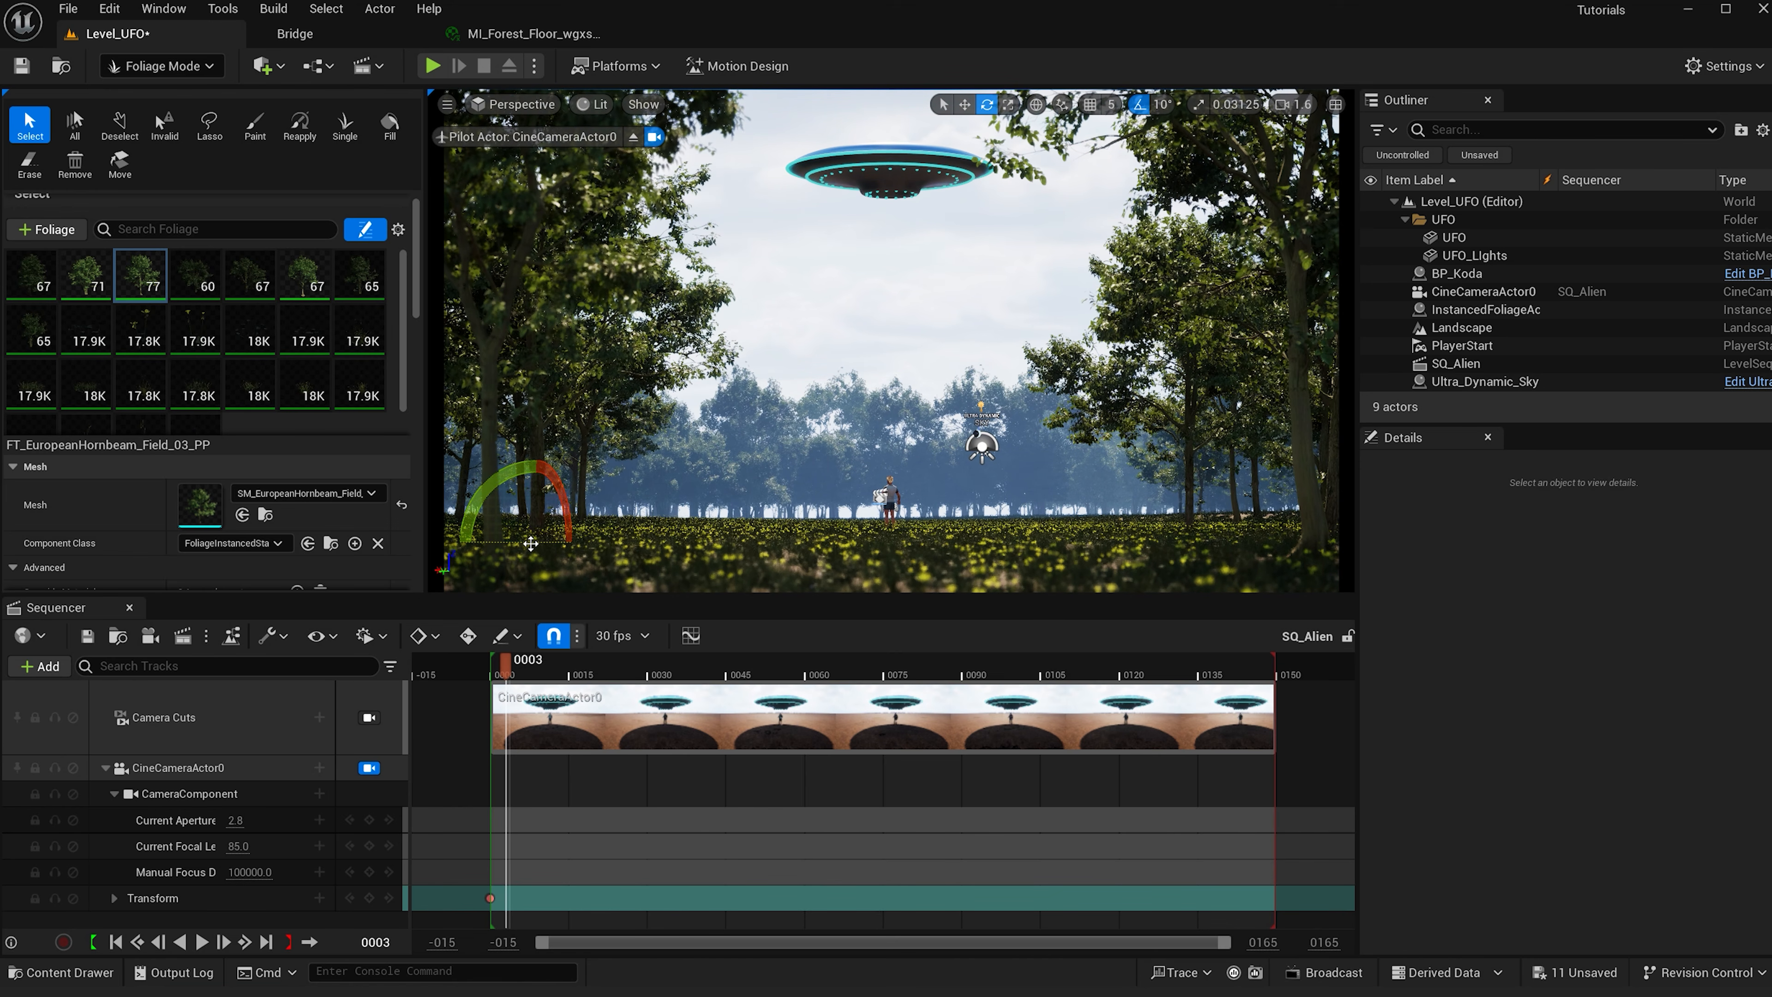
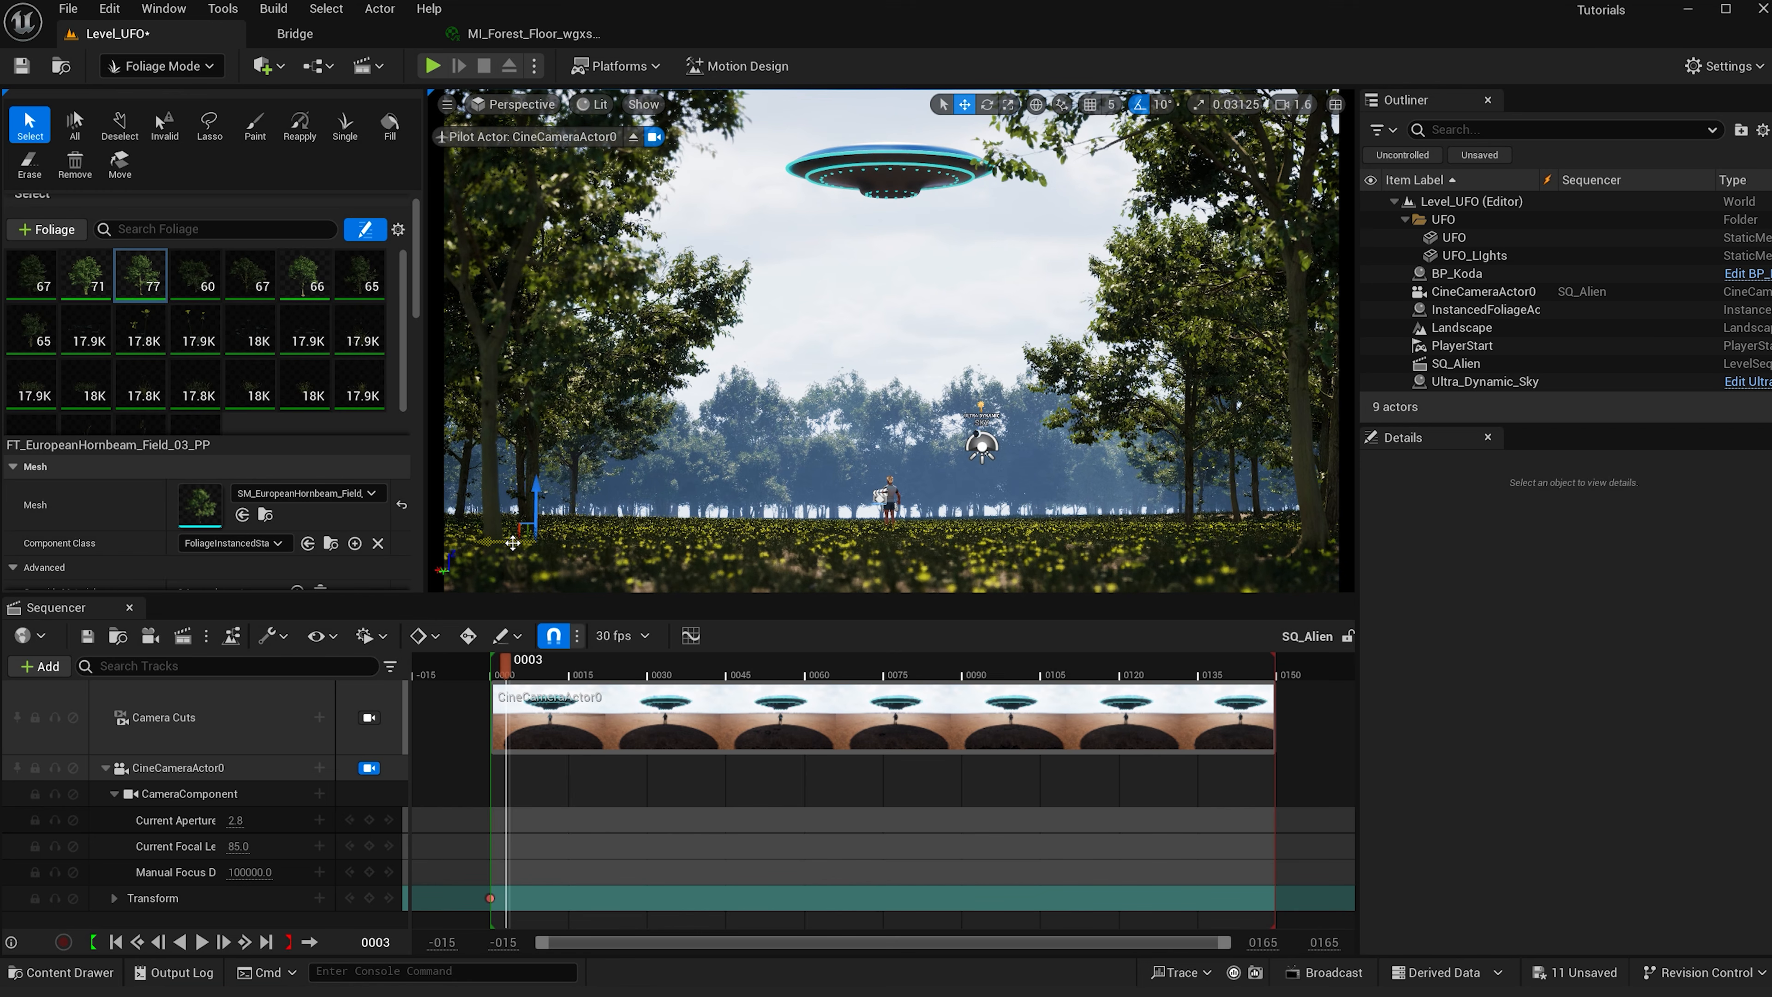
- Move the selected left-foreground tree slightly left and scrub the playhead to frame 0008
{"action": "left_click_drag", "start_coordinate": [508, 543], "coordinate": [446, 544]}
{"action": "scroll", "coordinate": [577, 475], "scroll_direction": "down", "scroll_amount": 3}
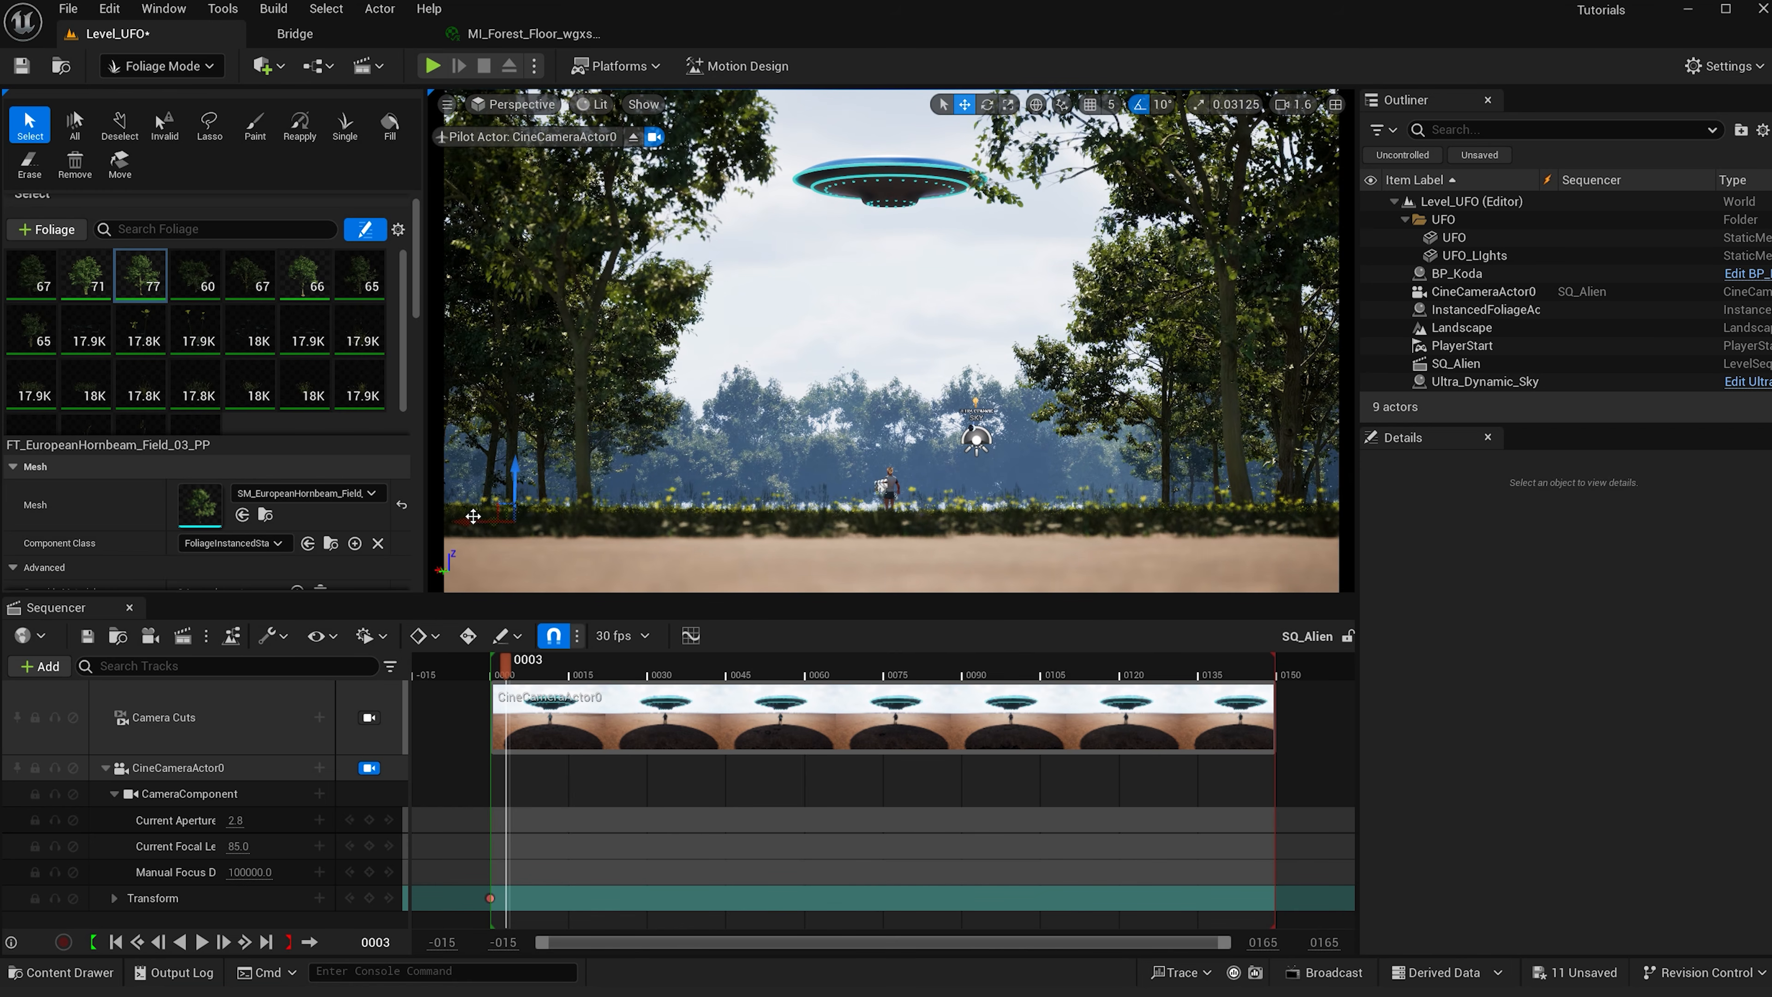
{"action": "left_click_drag", "start_coordinate": [505, 671], "coordinate": [538, 688]}
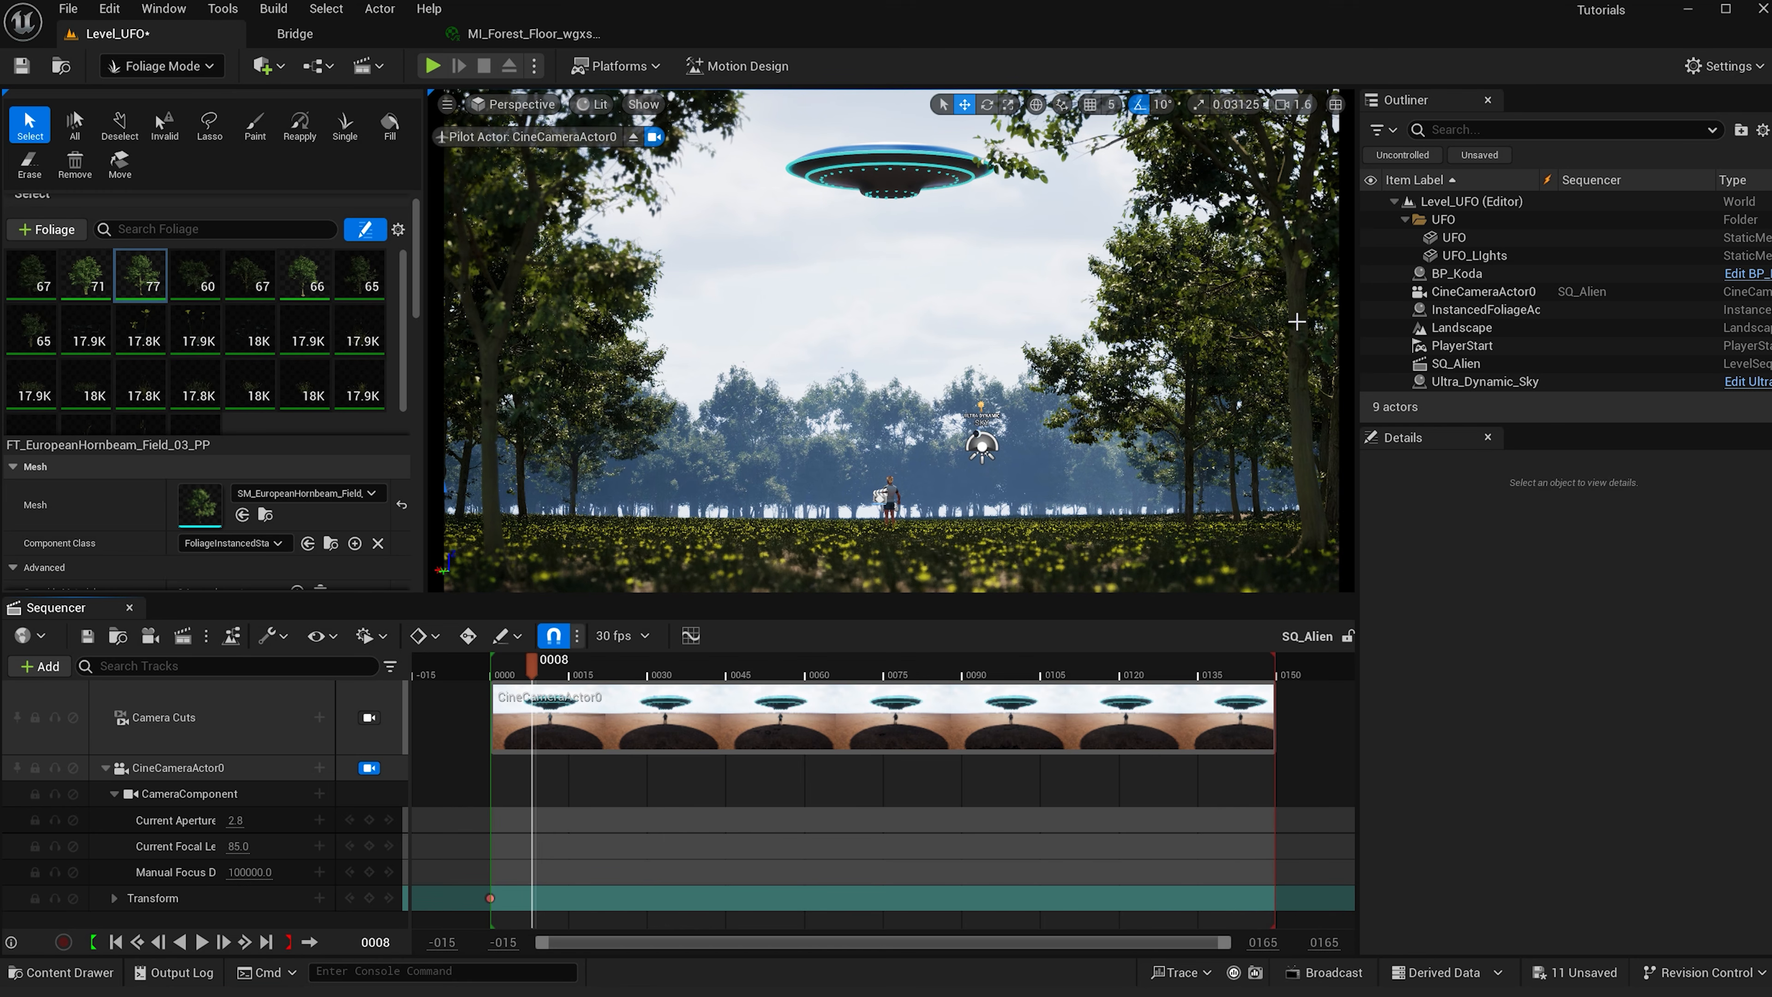
- Select a tree right of the clearing, rotate it, and return the playhead to frame 0003
{"action": "left_click", "coordinate": [1245, 375]}
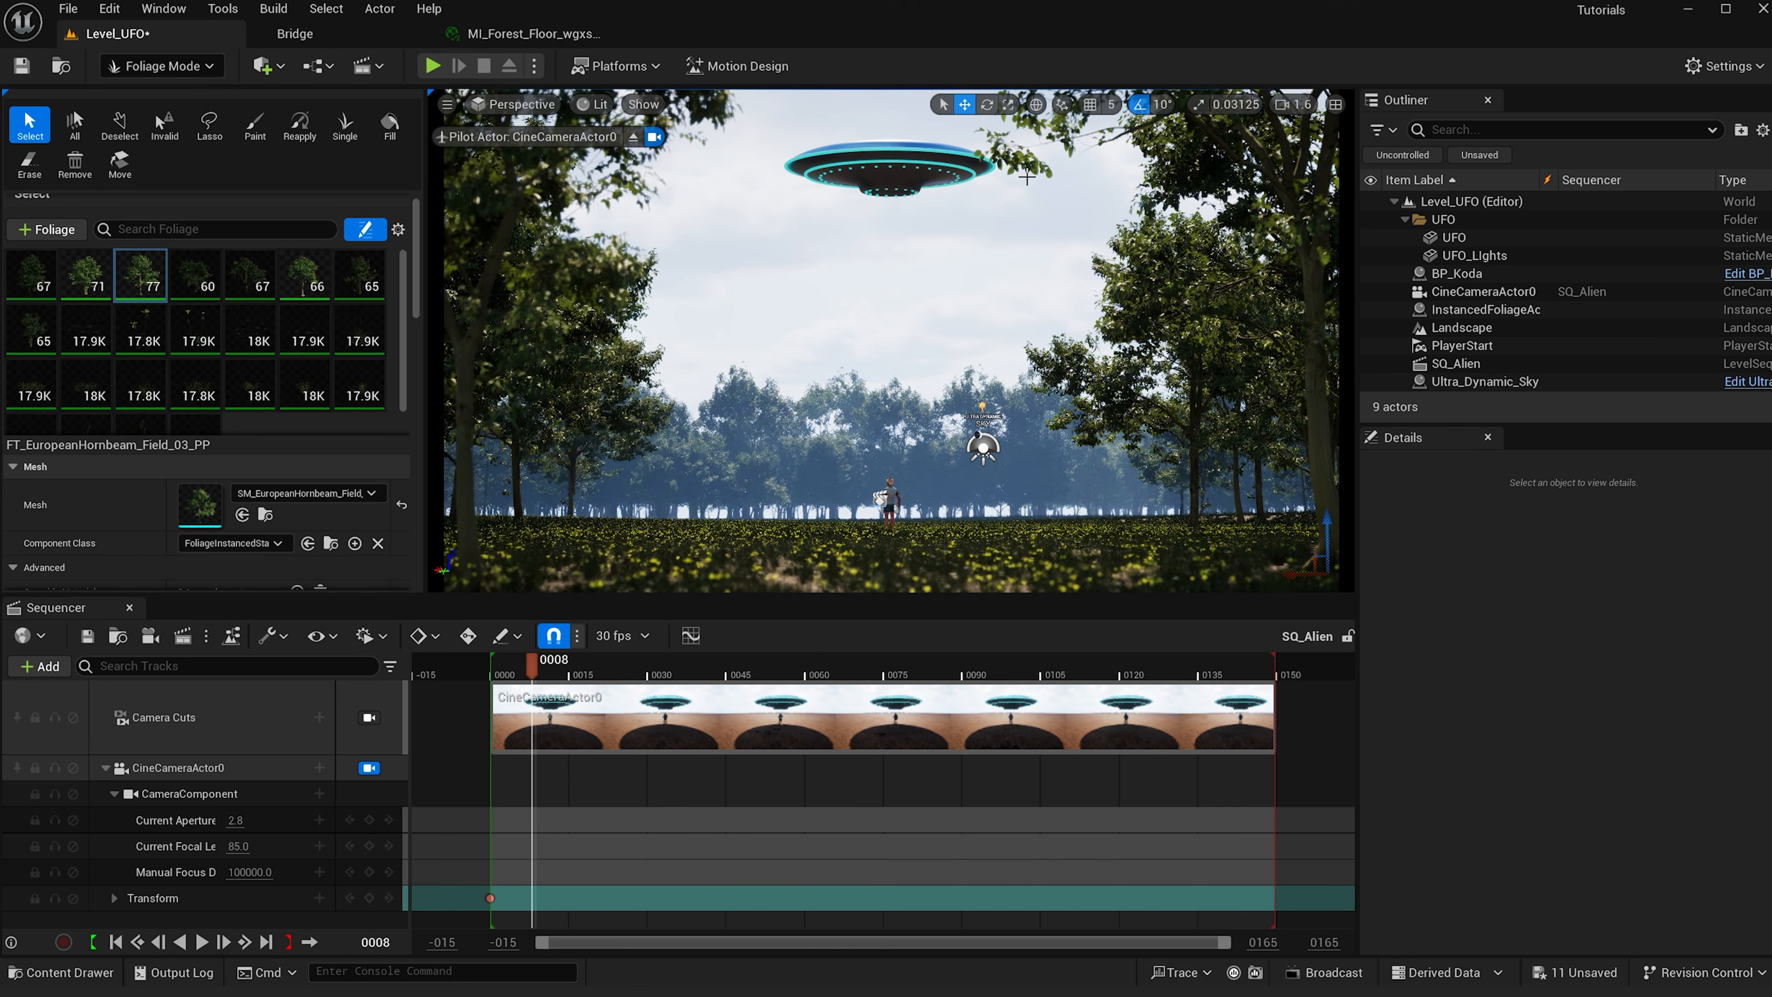
{"action": "key", "text": "e"}
{"action": "mouse_move", "coordinate": [1026, 177]}
{"action": "right_mouse_down"}
{"action": "mouse_move", "coordinate": [1026, 244]}
{"action": "mouse_move", "coordinate": [1036, 203]}
{"action": "right_mouse_up"}
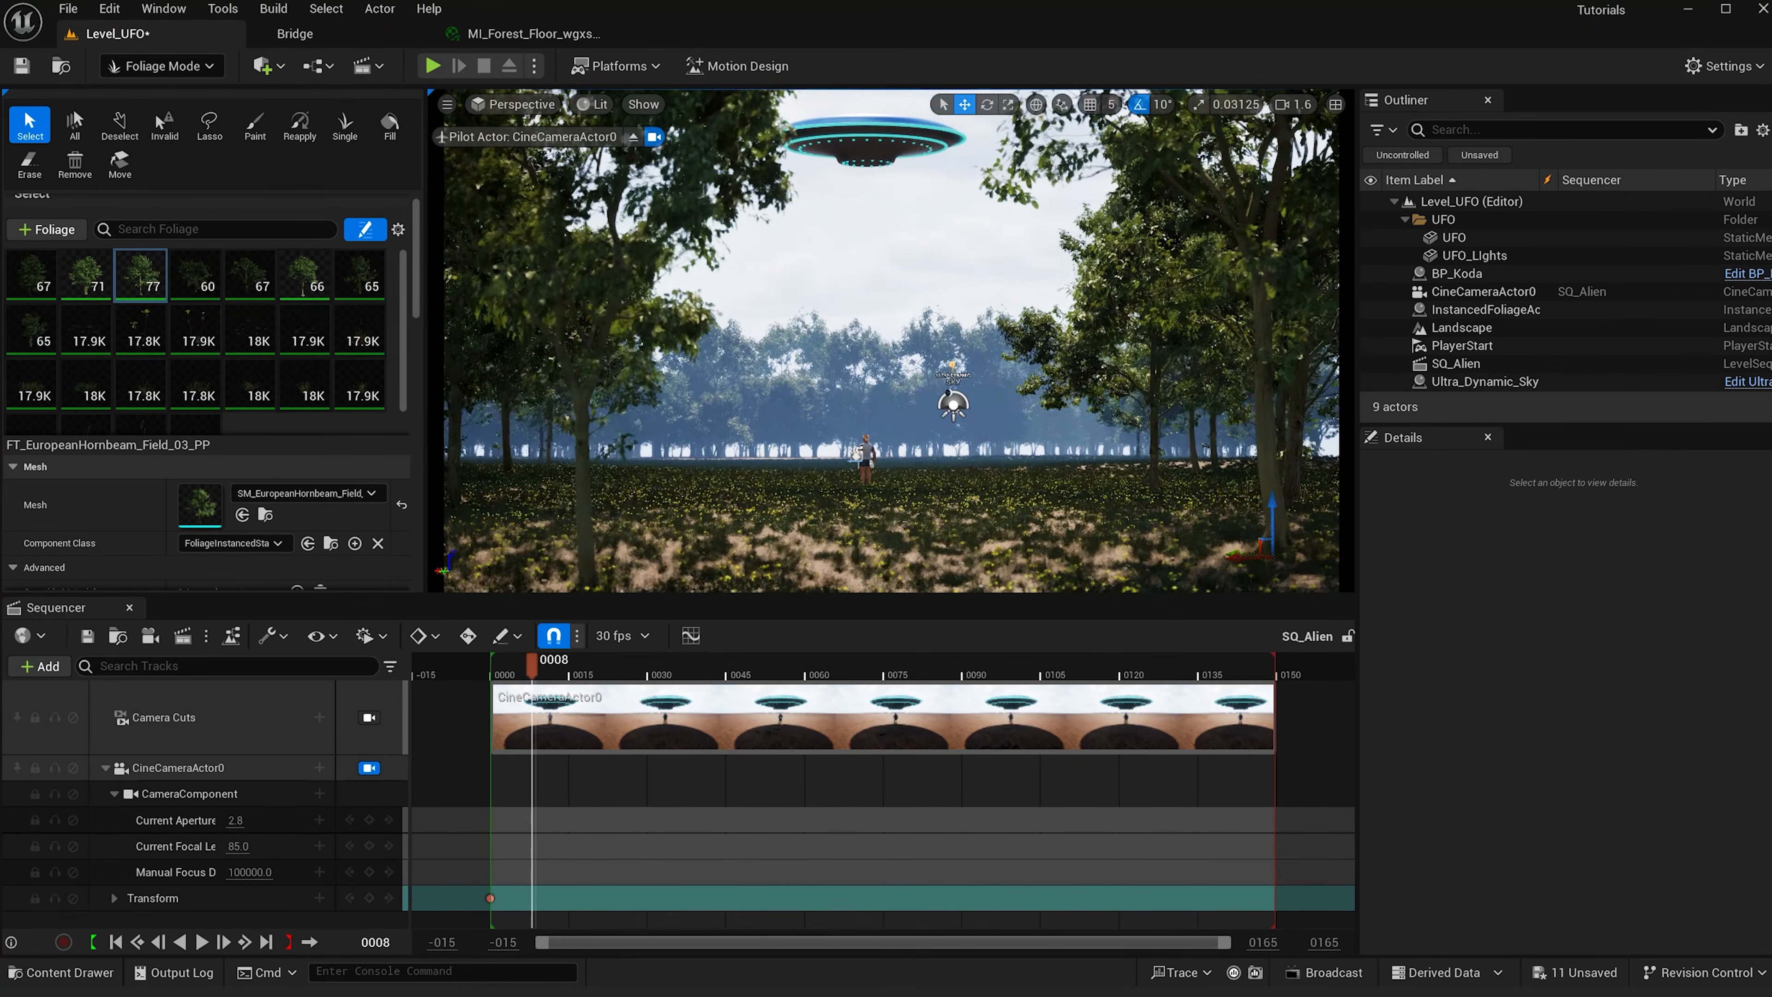
{"action": "scroll", "coordinate": [1255, 571], "scroll_direction": "up", "scroll_amount": 1}
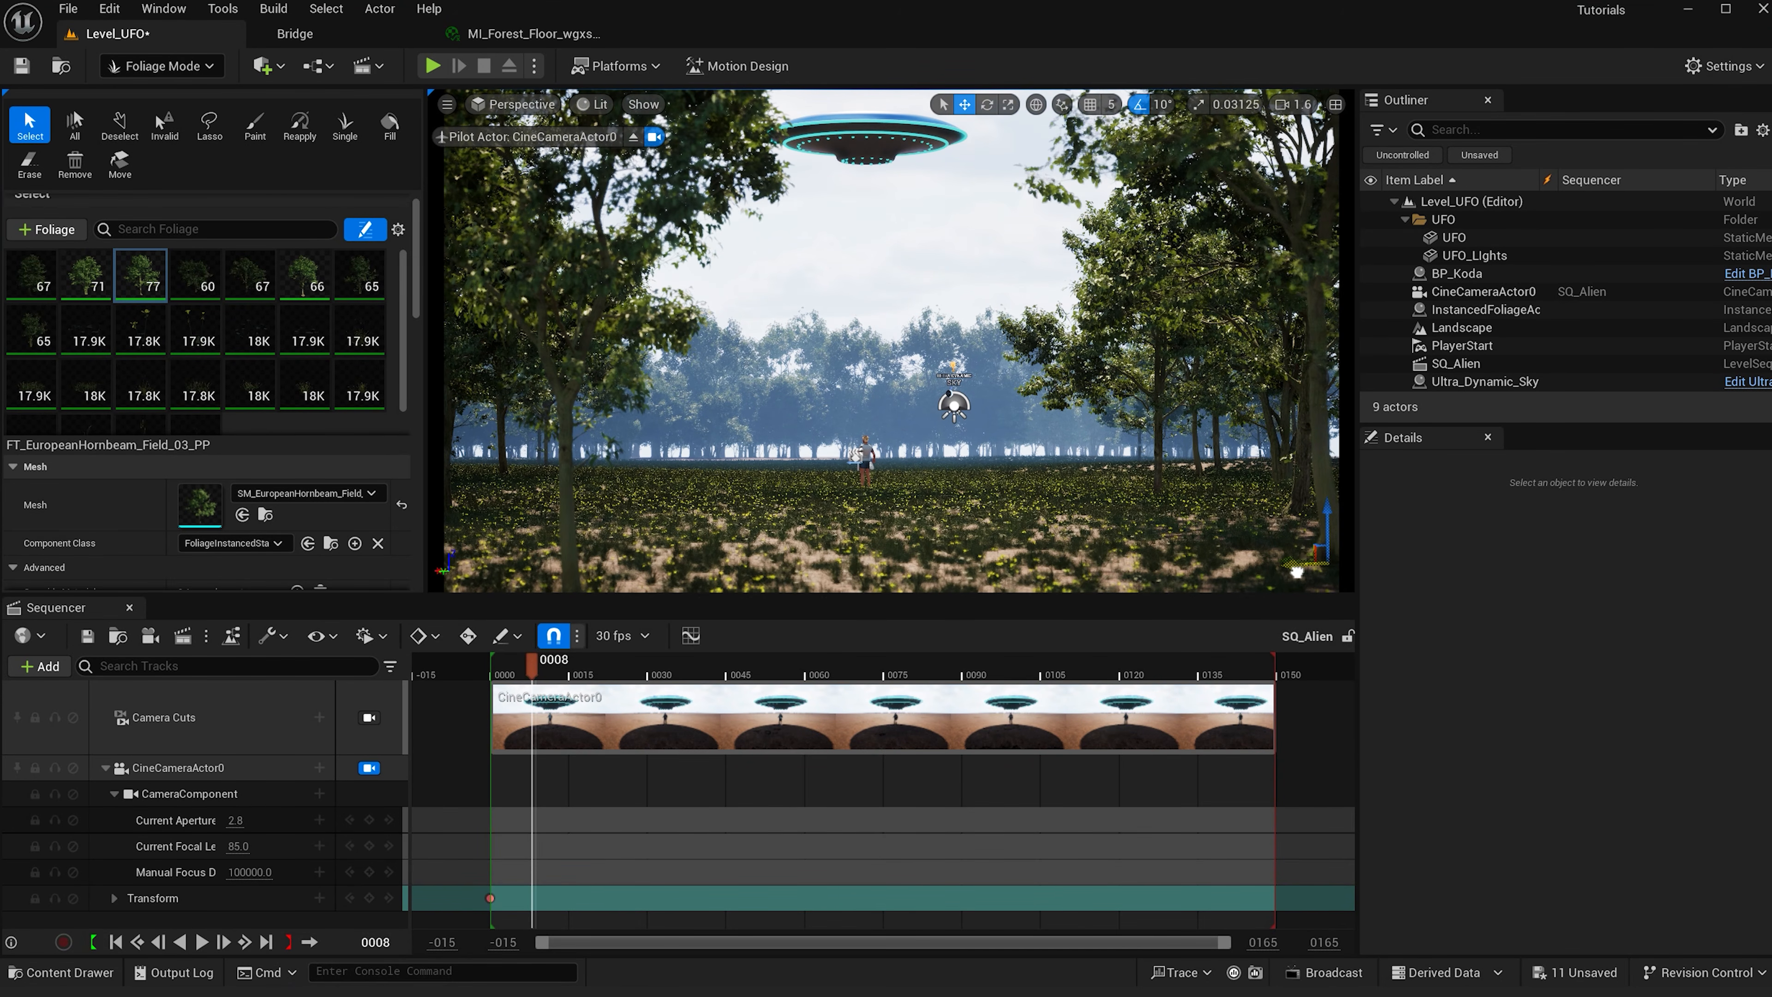
{"action": "left_click", "coordinate": [508, 673]}
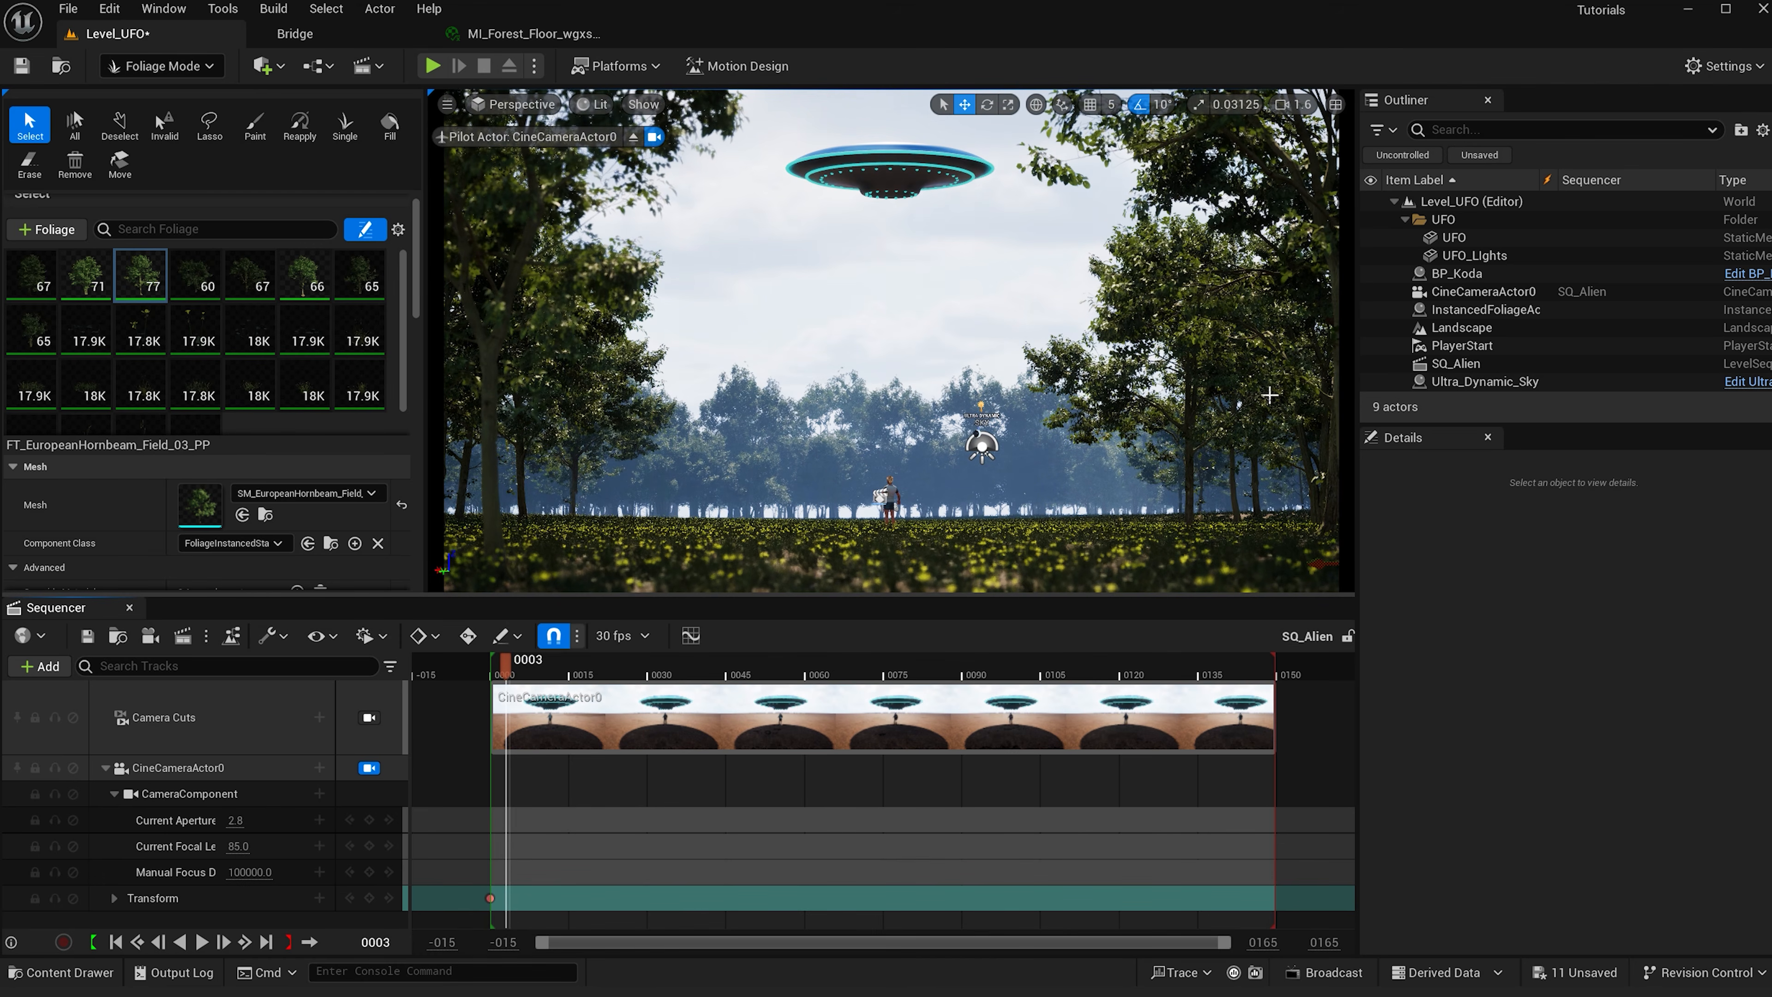
- Rotate the right-foreground tree and shift it slightly left
{"action": "key", "text": "e"}
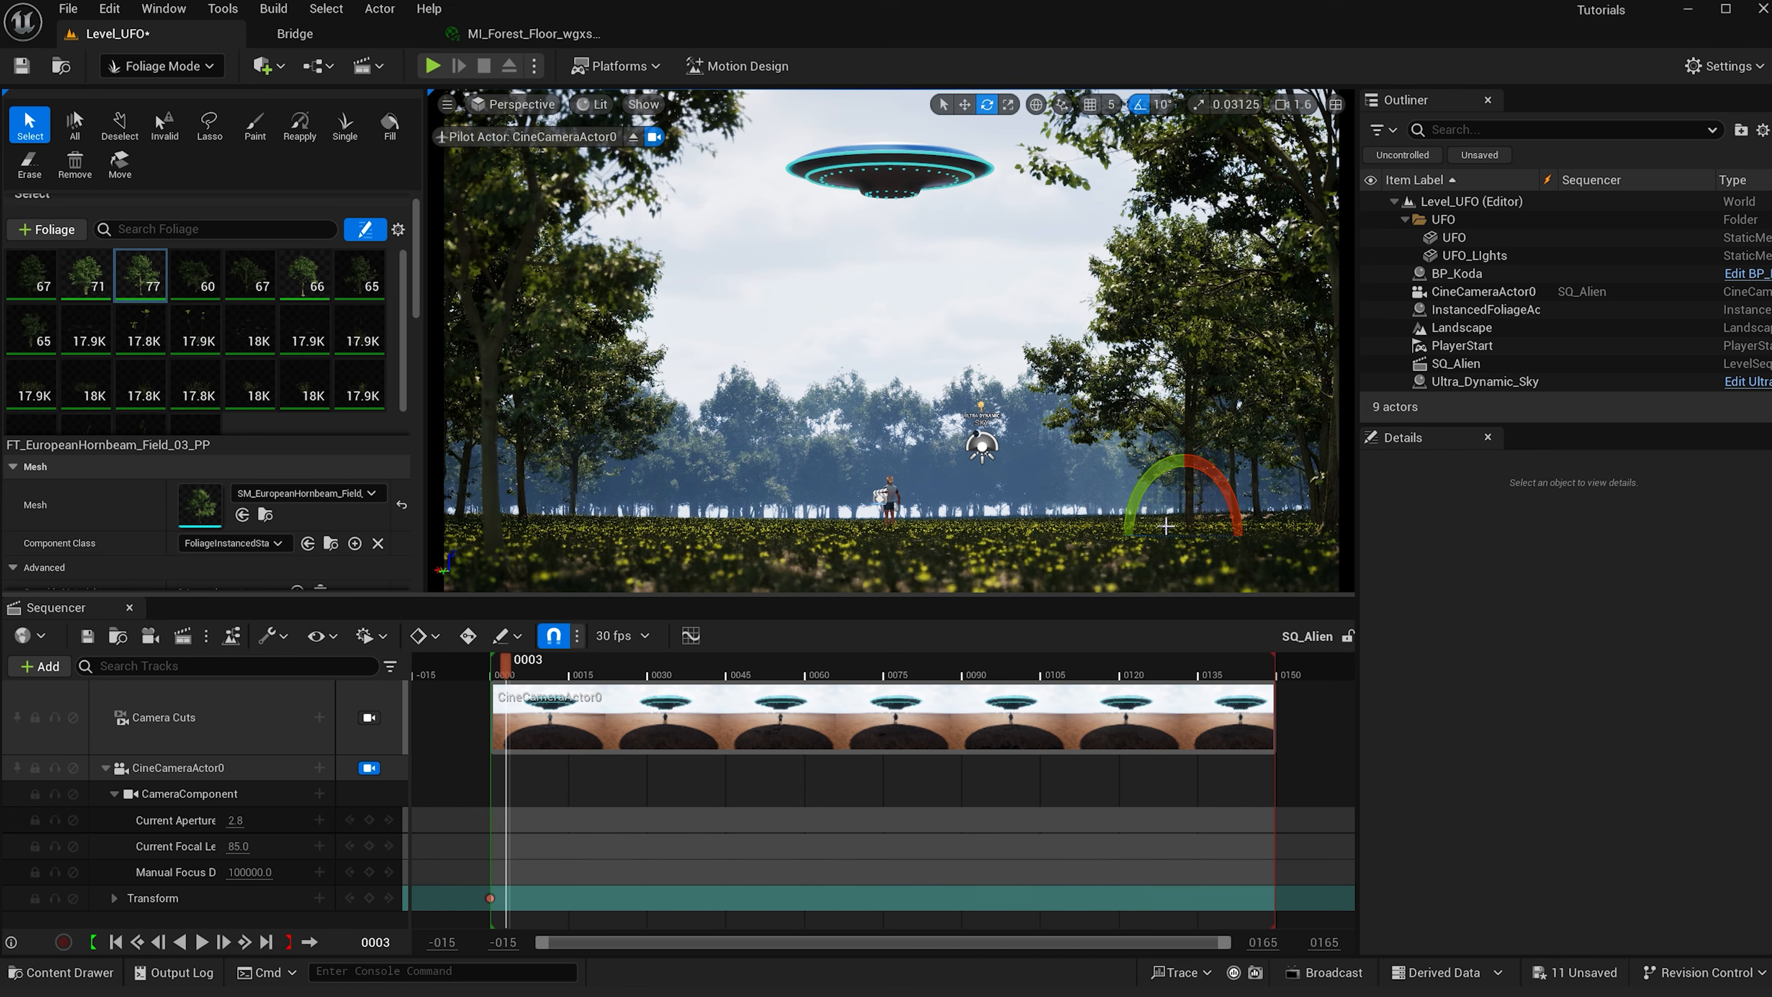
{"action": "left_click_drag", "start_coordinate": [1160, 535], "coordinate": [1133, 538]}
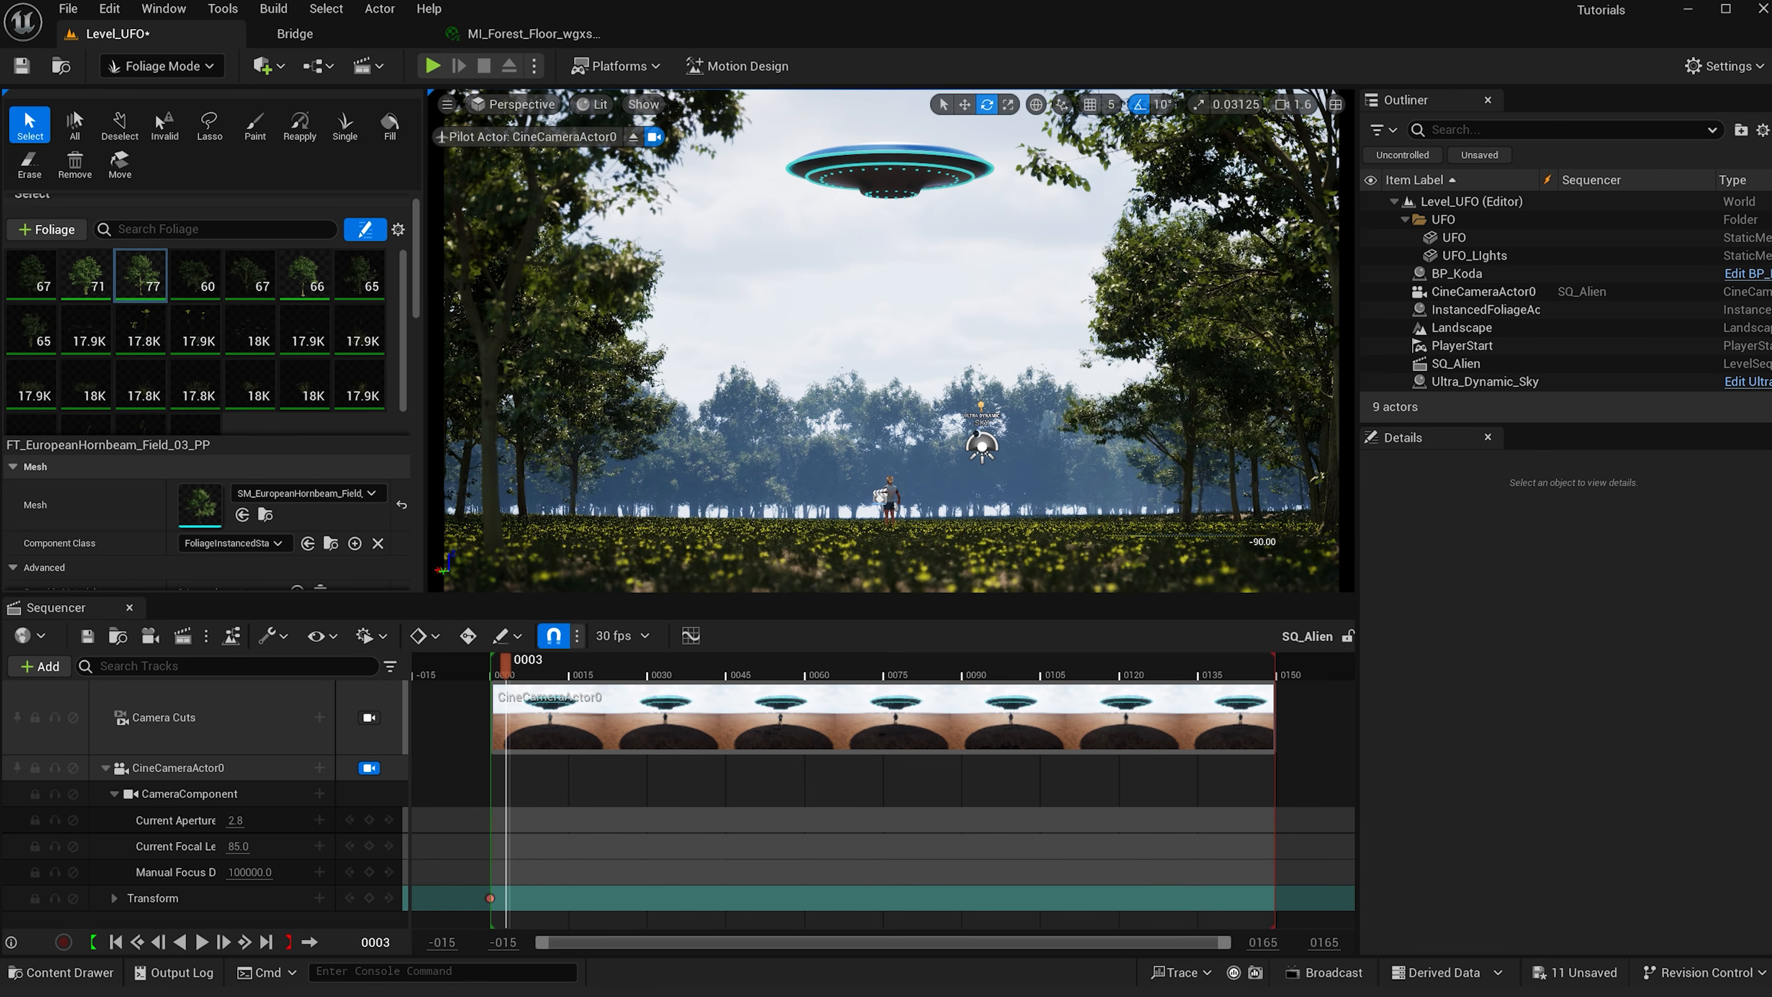
{"action": "key", "text": "w"}
{"action": "left_click_drag", "start_coordinate": [1165, 523], "coordinate": [1119, 532]}
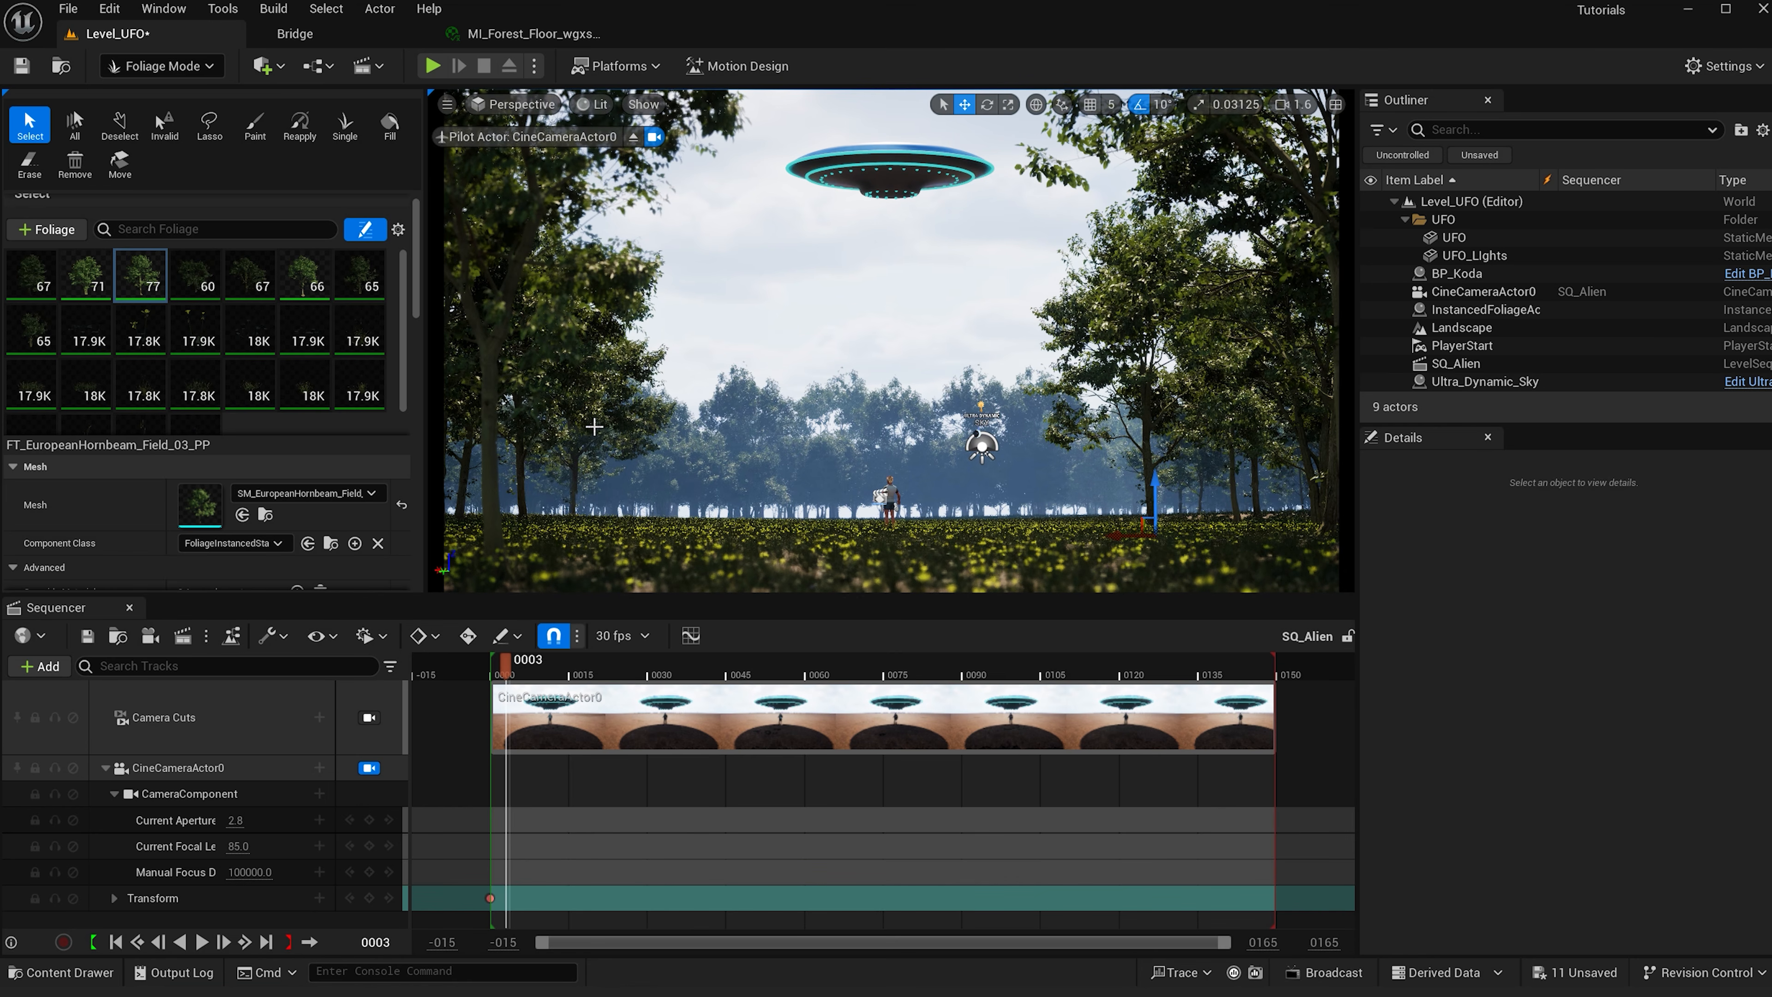
- Select the left-foreground tree and move it slightly right
{"action": "left_click", "coordinate": [580, 482]}
{"action": "left_click_drag", "start_coordinate": [552, 521], "coordinate": [619, 521]}
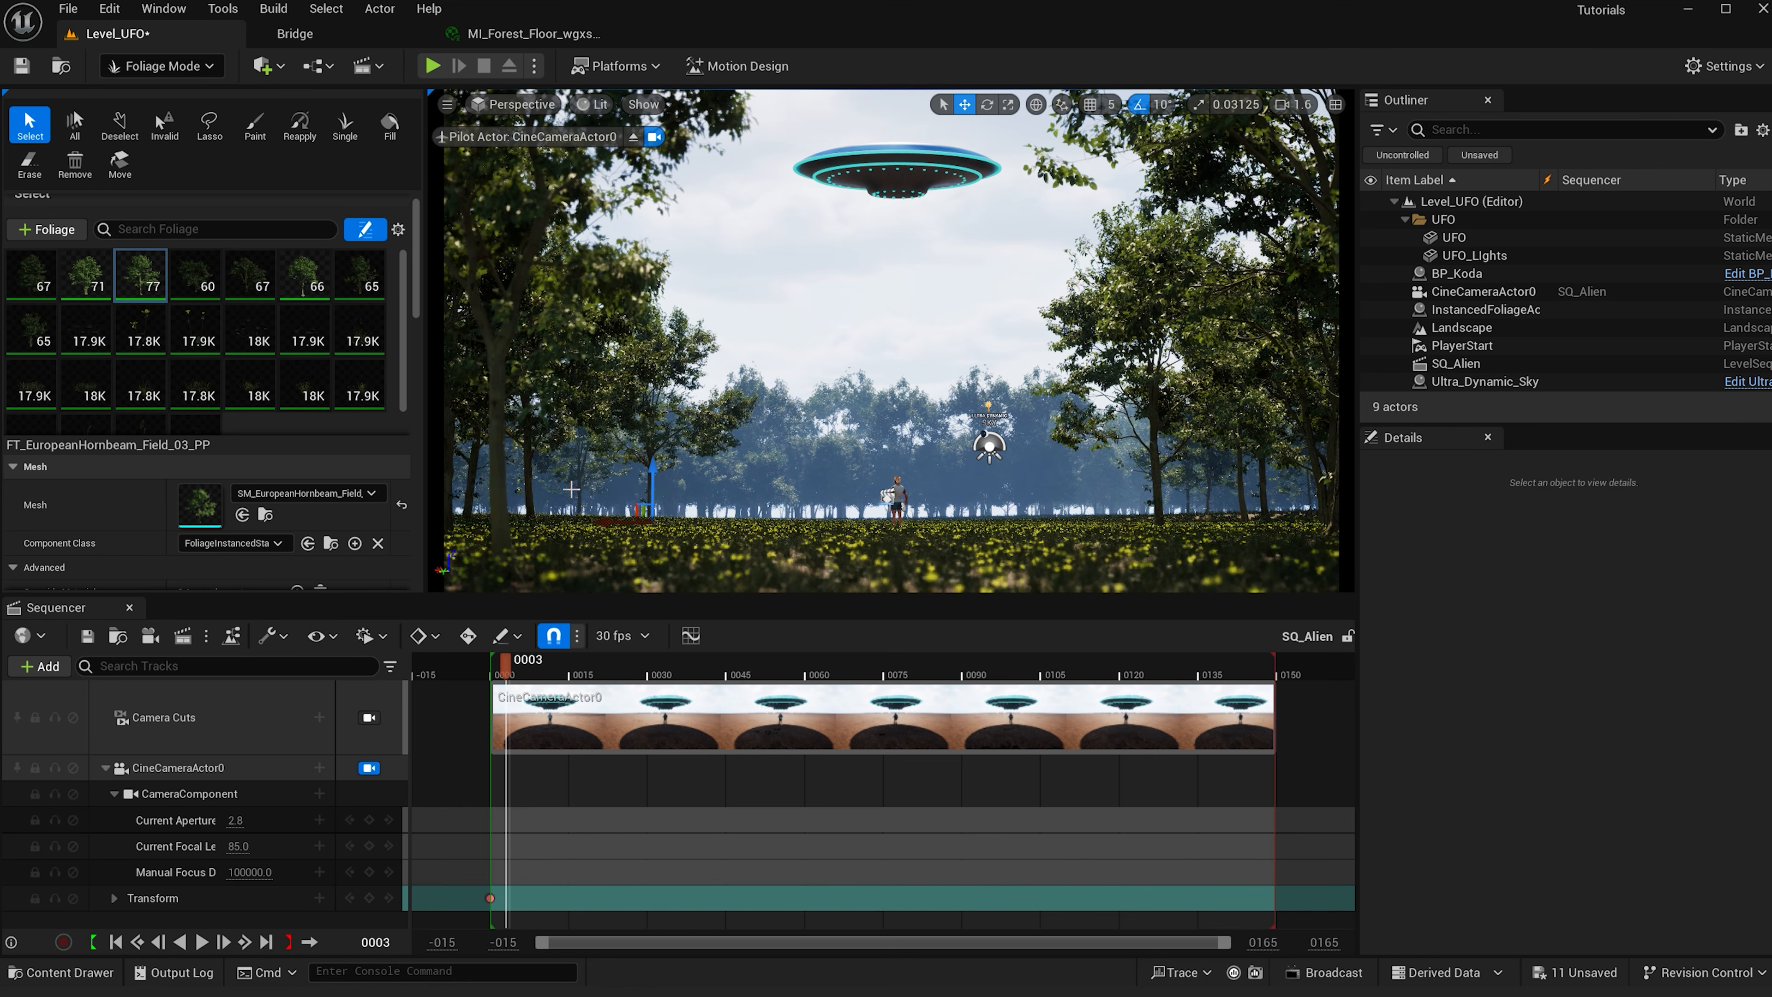
- Select the tree at the right edge, nudge its position, and scrub the playhead to frame 0034
{"action": "left_click", "coordinate": [1263, 481]}
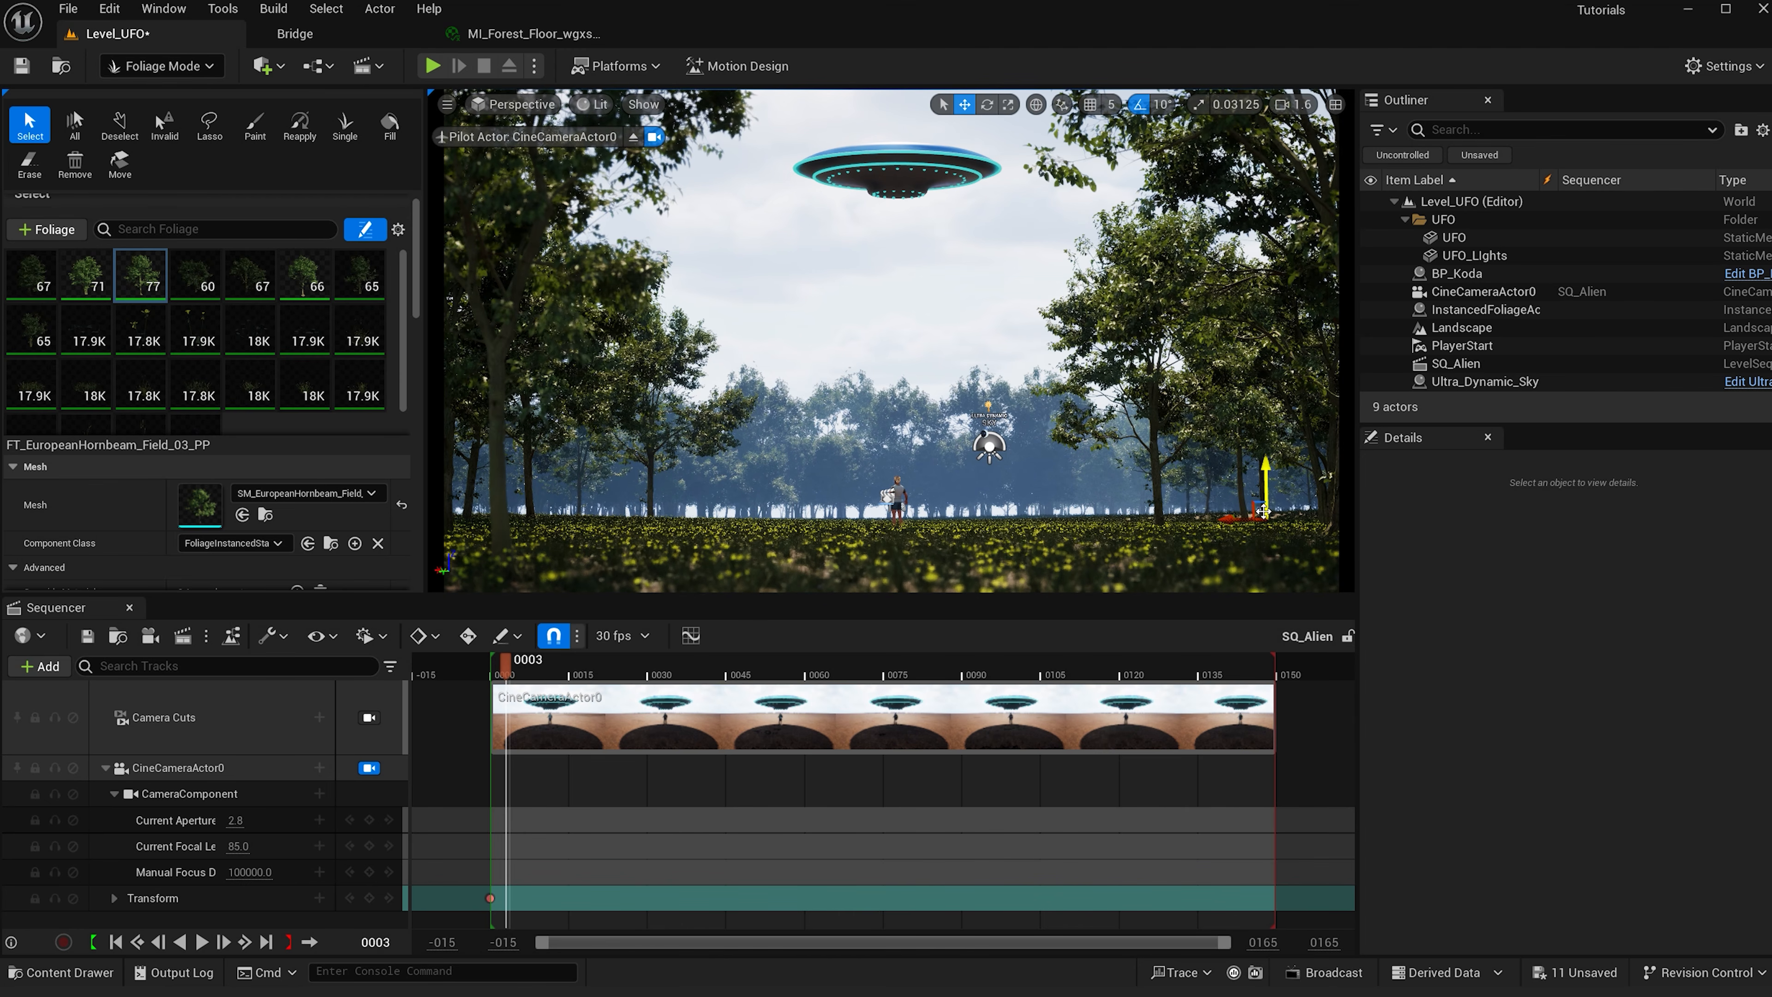
{"action": "mouse_move", "coordinate": [1260, 519]}
{"action": "left_mouse_down"}
{"action": "mouse_move", "coordinate": [1201, 520]}
{"action": "mouse_move", "coordinate": [1264, 519]}
{"action": "left_mouse_up"}
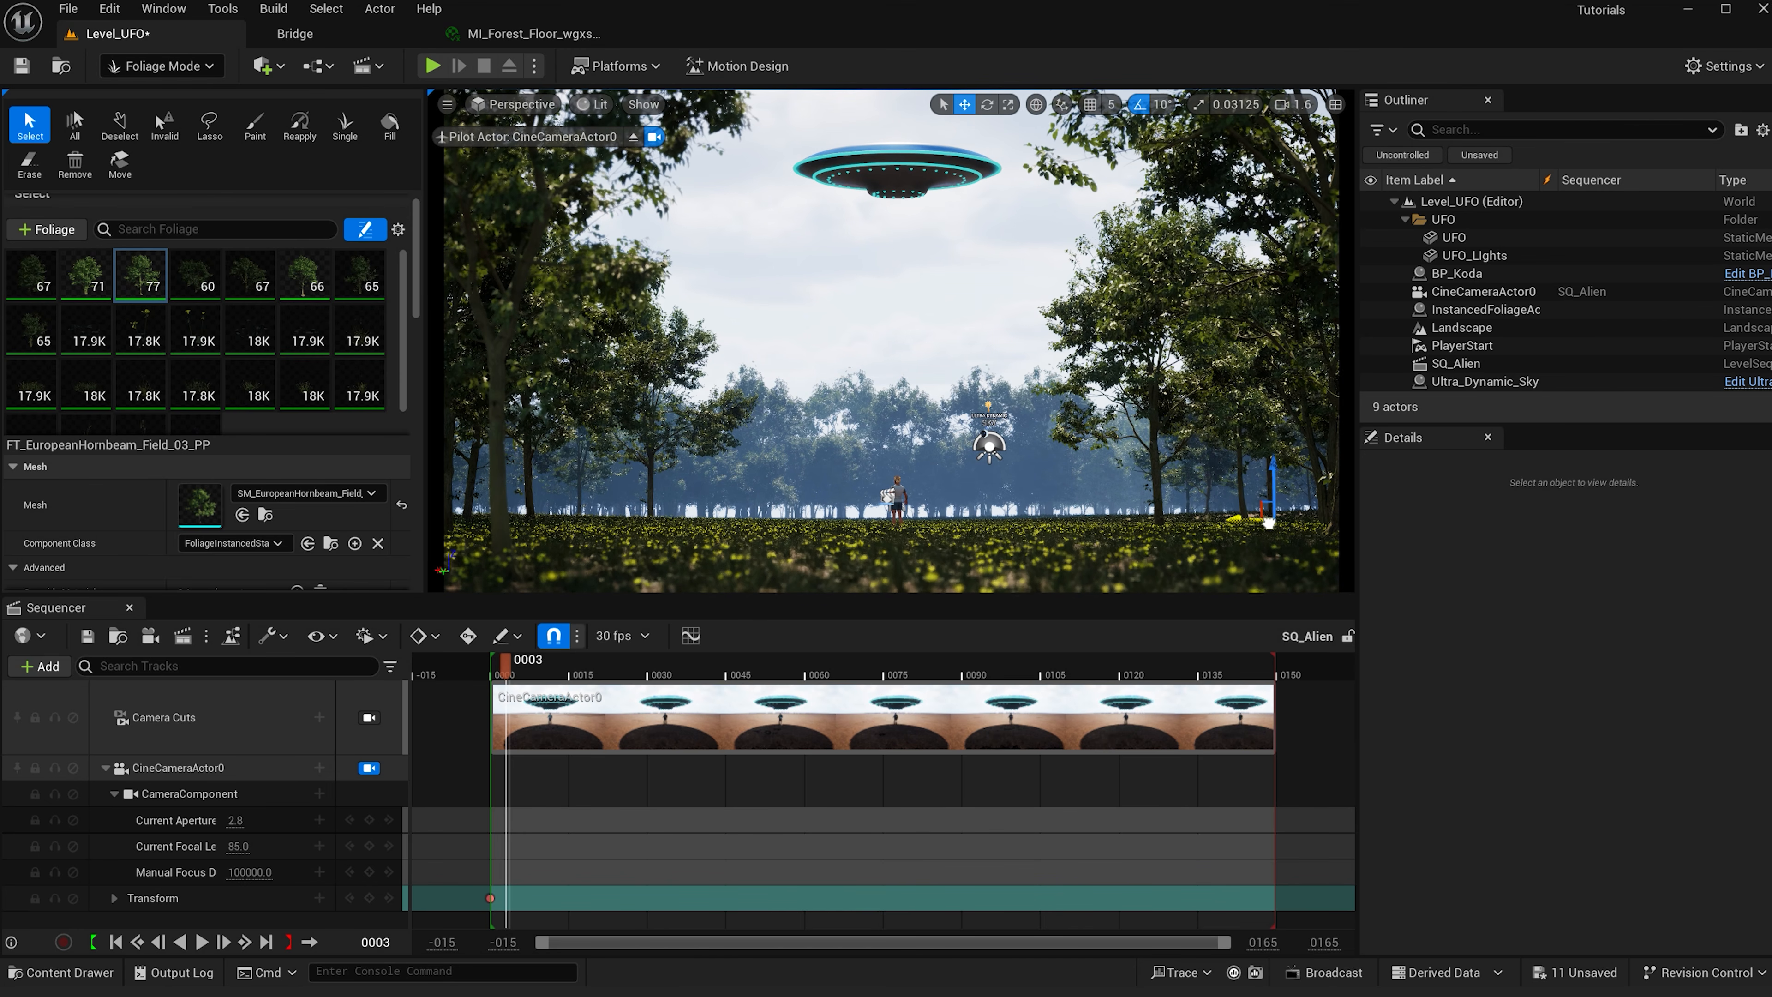
{"action": "left_click", "coordinate": [1265, 547]}
{"action": "left_click_drag", "start_coordinate": [593, 662], "coordinate": [873, 544]}
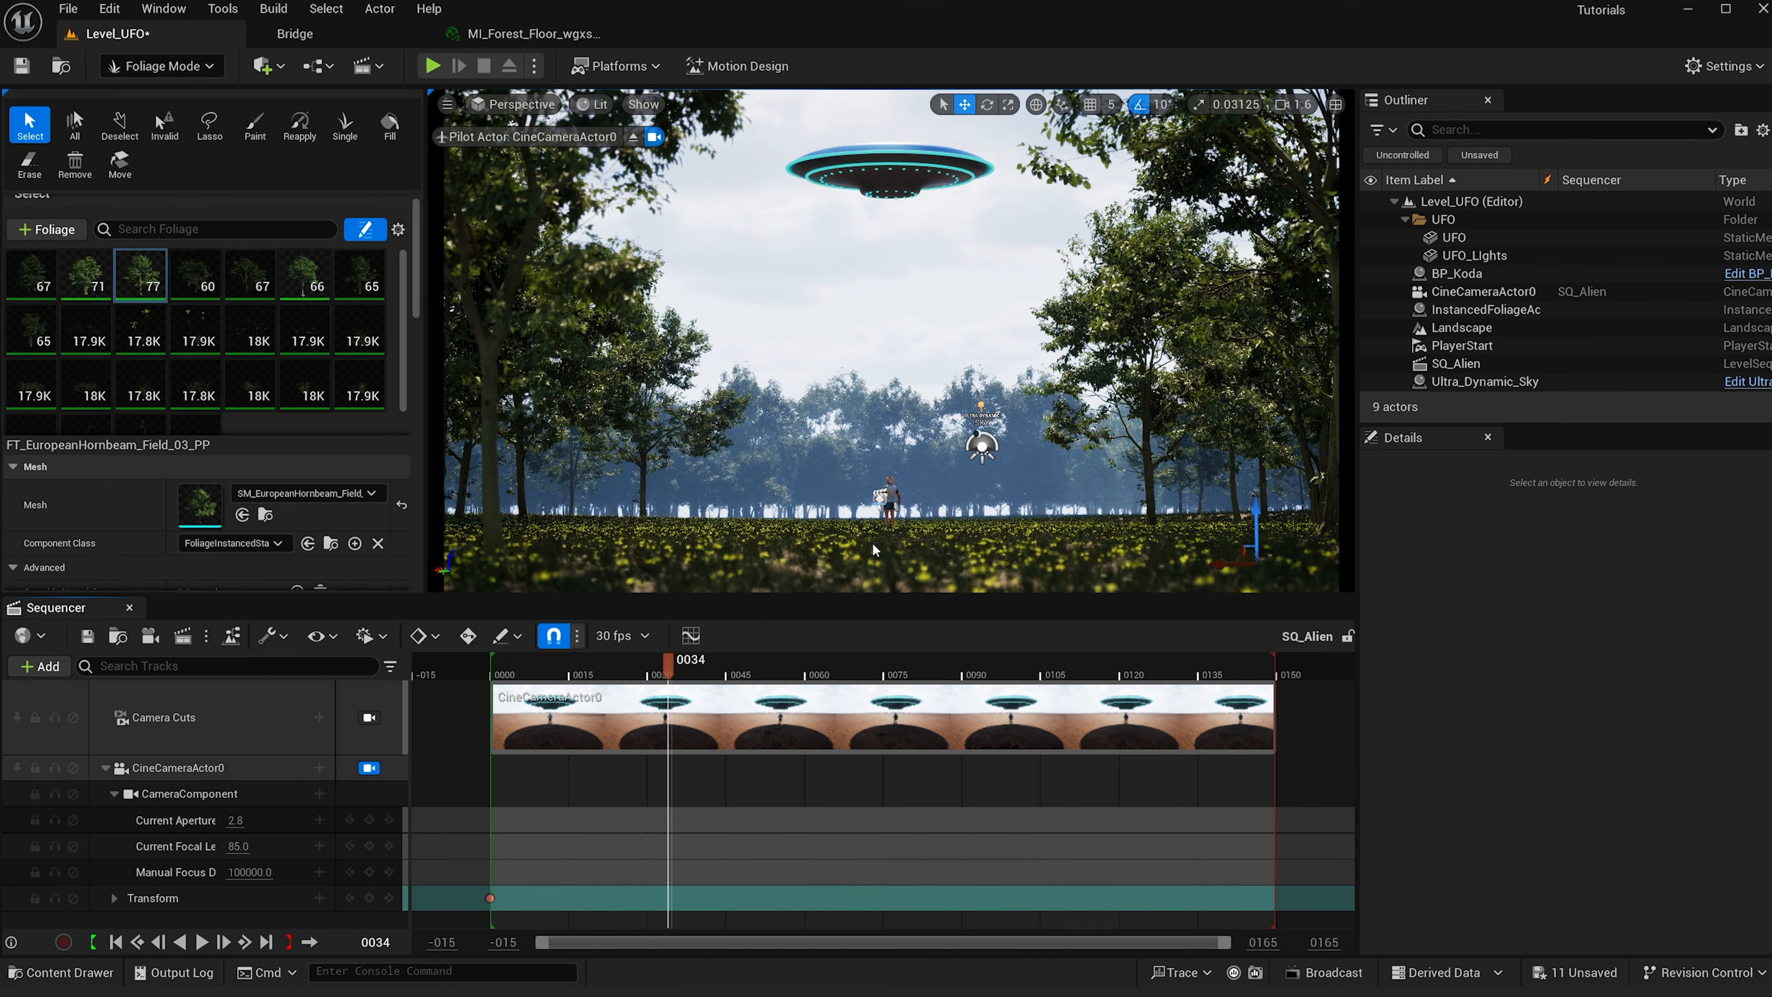
- Rotate the right-edge tree, move the playhead to frame 0010, and save the level
{"action": "key", "text": "e"}
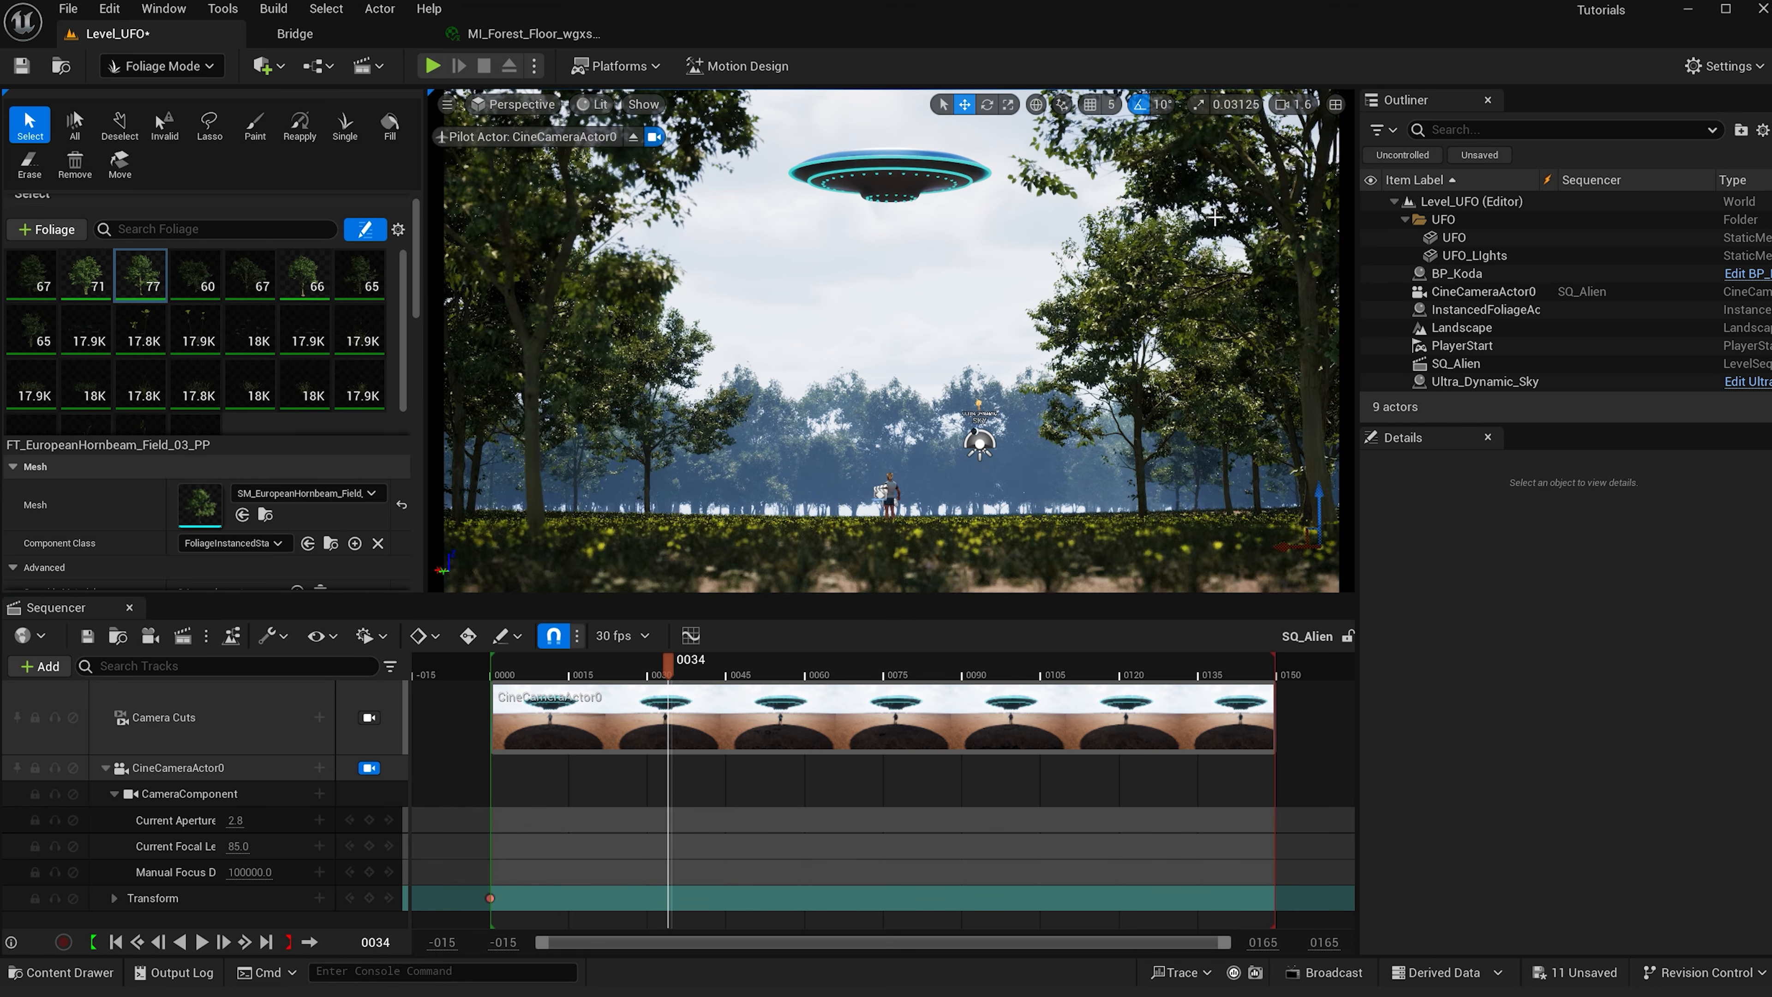
{"action": "left_click_drag", "start_coordinate": [1287, 539], "coordinate": [1196, 543]}
{"action": "left_click", "coordinate": [547, 672]}
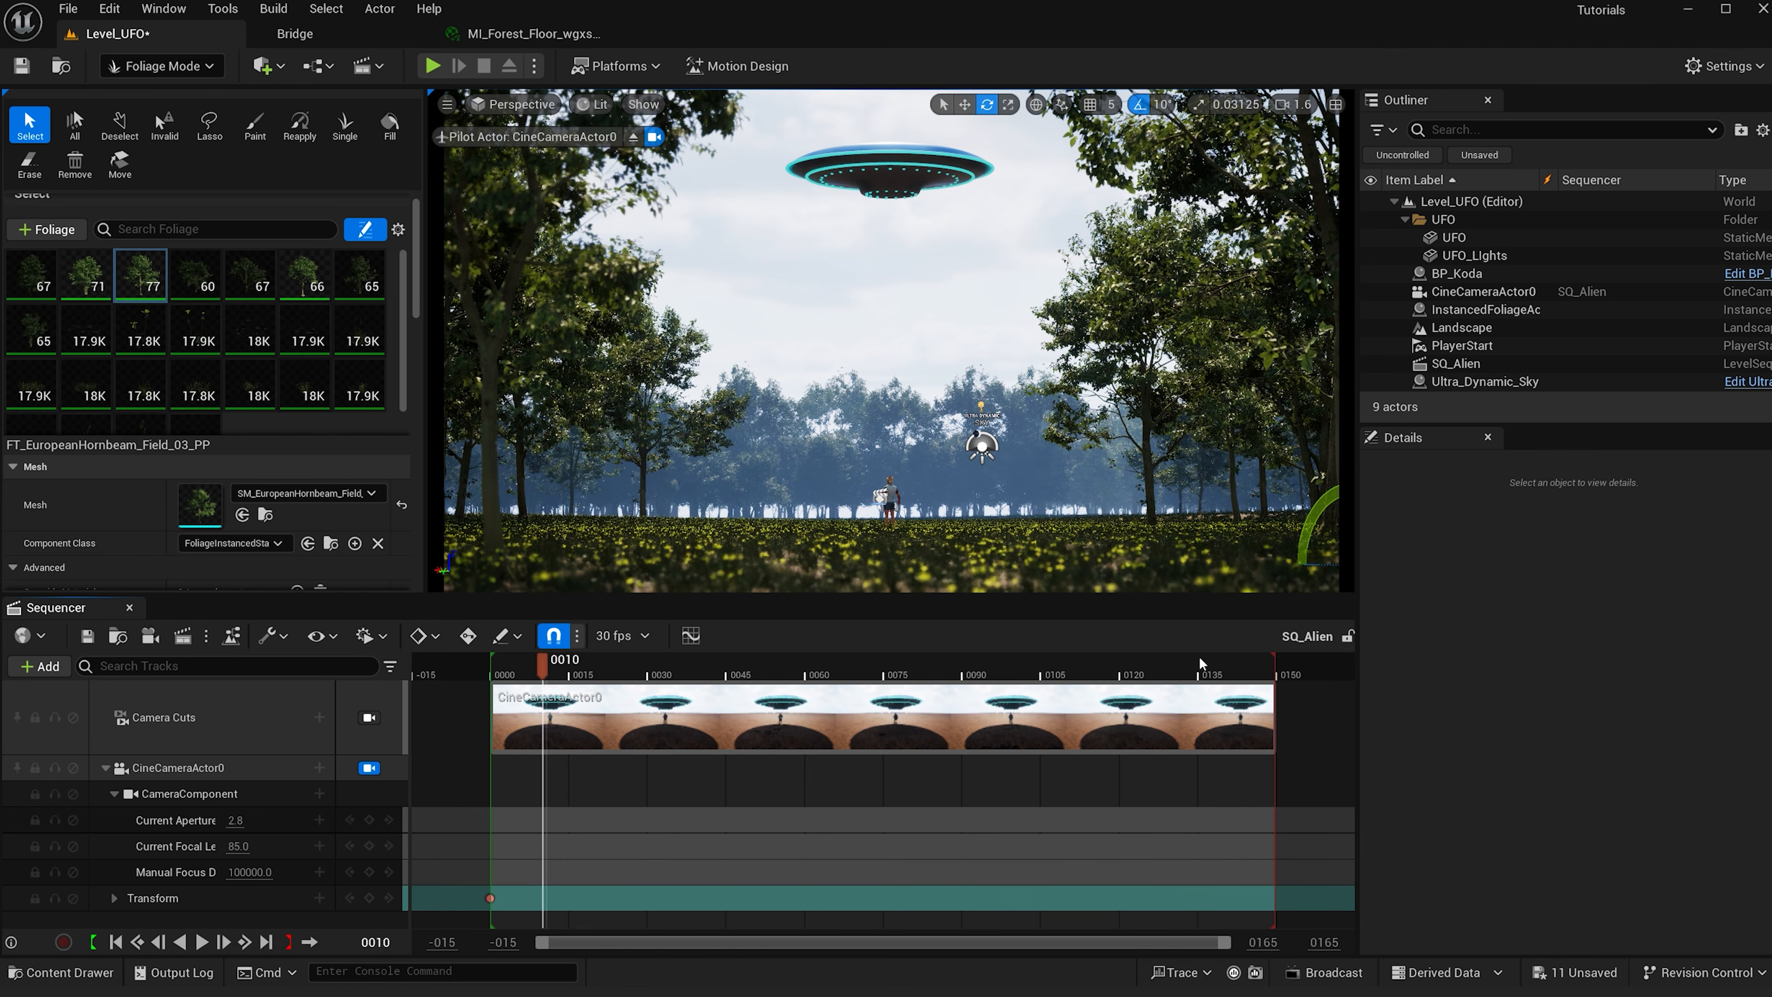
{"action": "key", "text": "ctrl+s"}
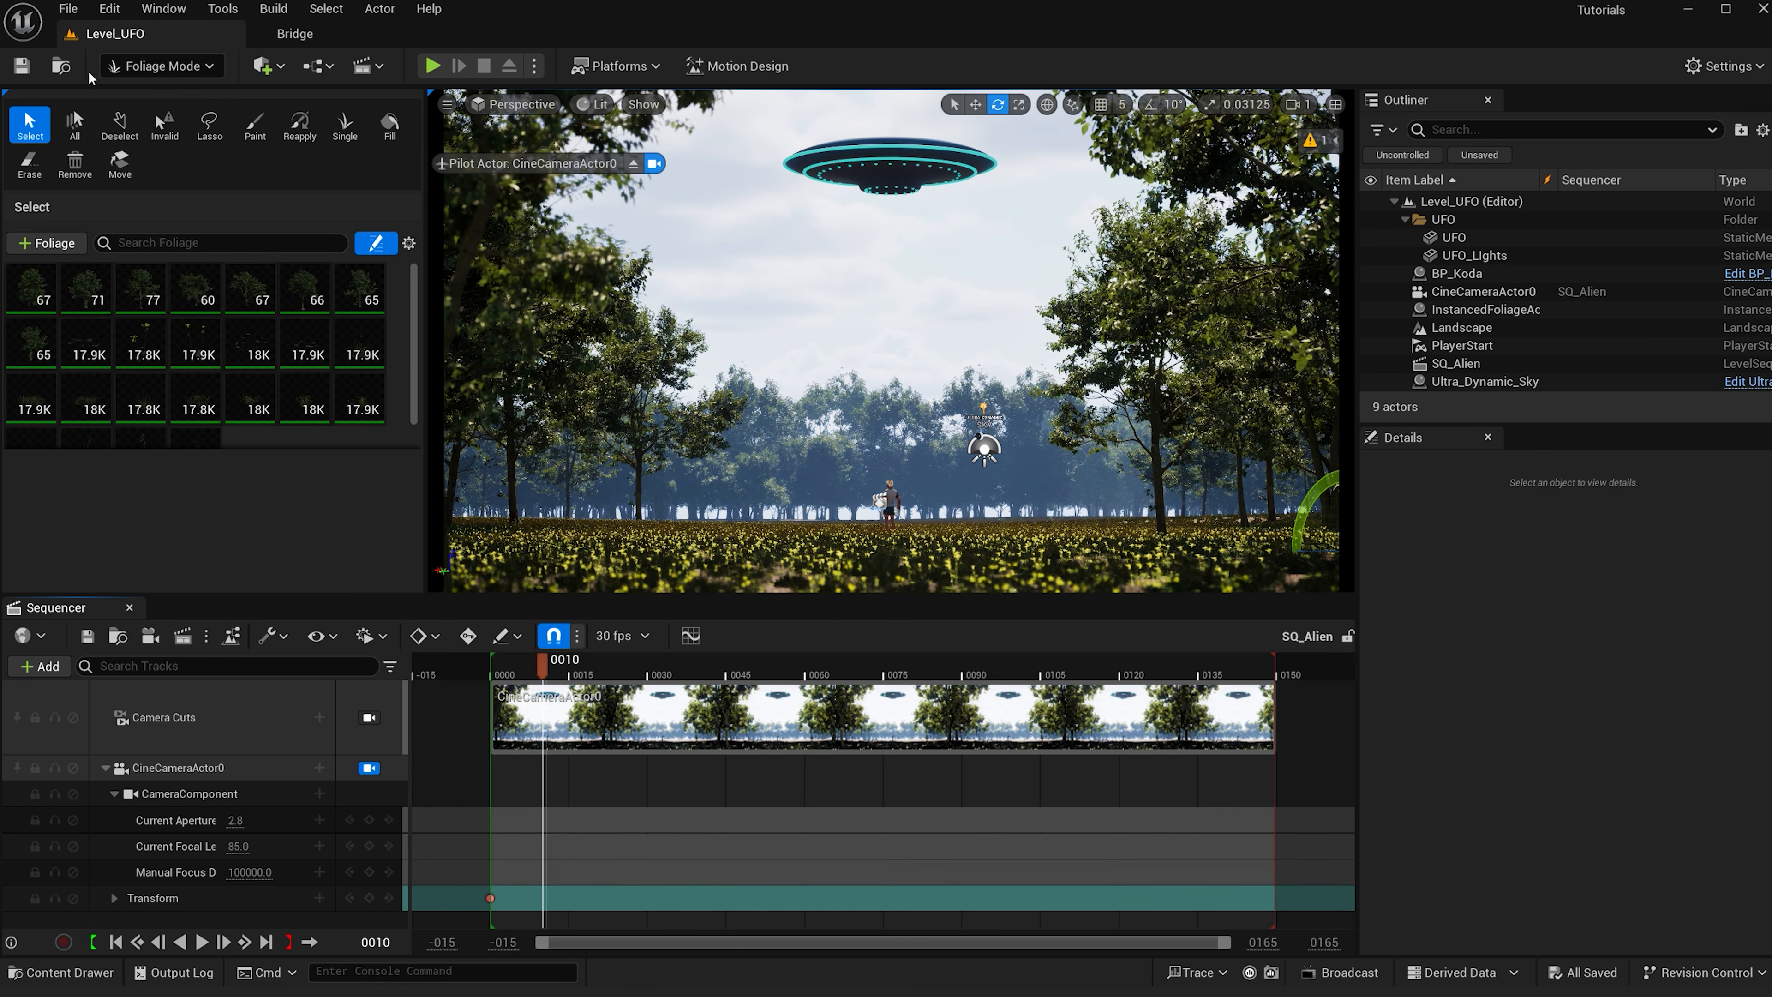
- Switch to Selection Mode, select Ultra_Dynamic_Sky, and set its Time Of Day to 0
{"action": "left_click", "coordinate": [162, 65]}
{"action": "left_click", "coordinate": [171, 97]}
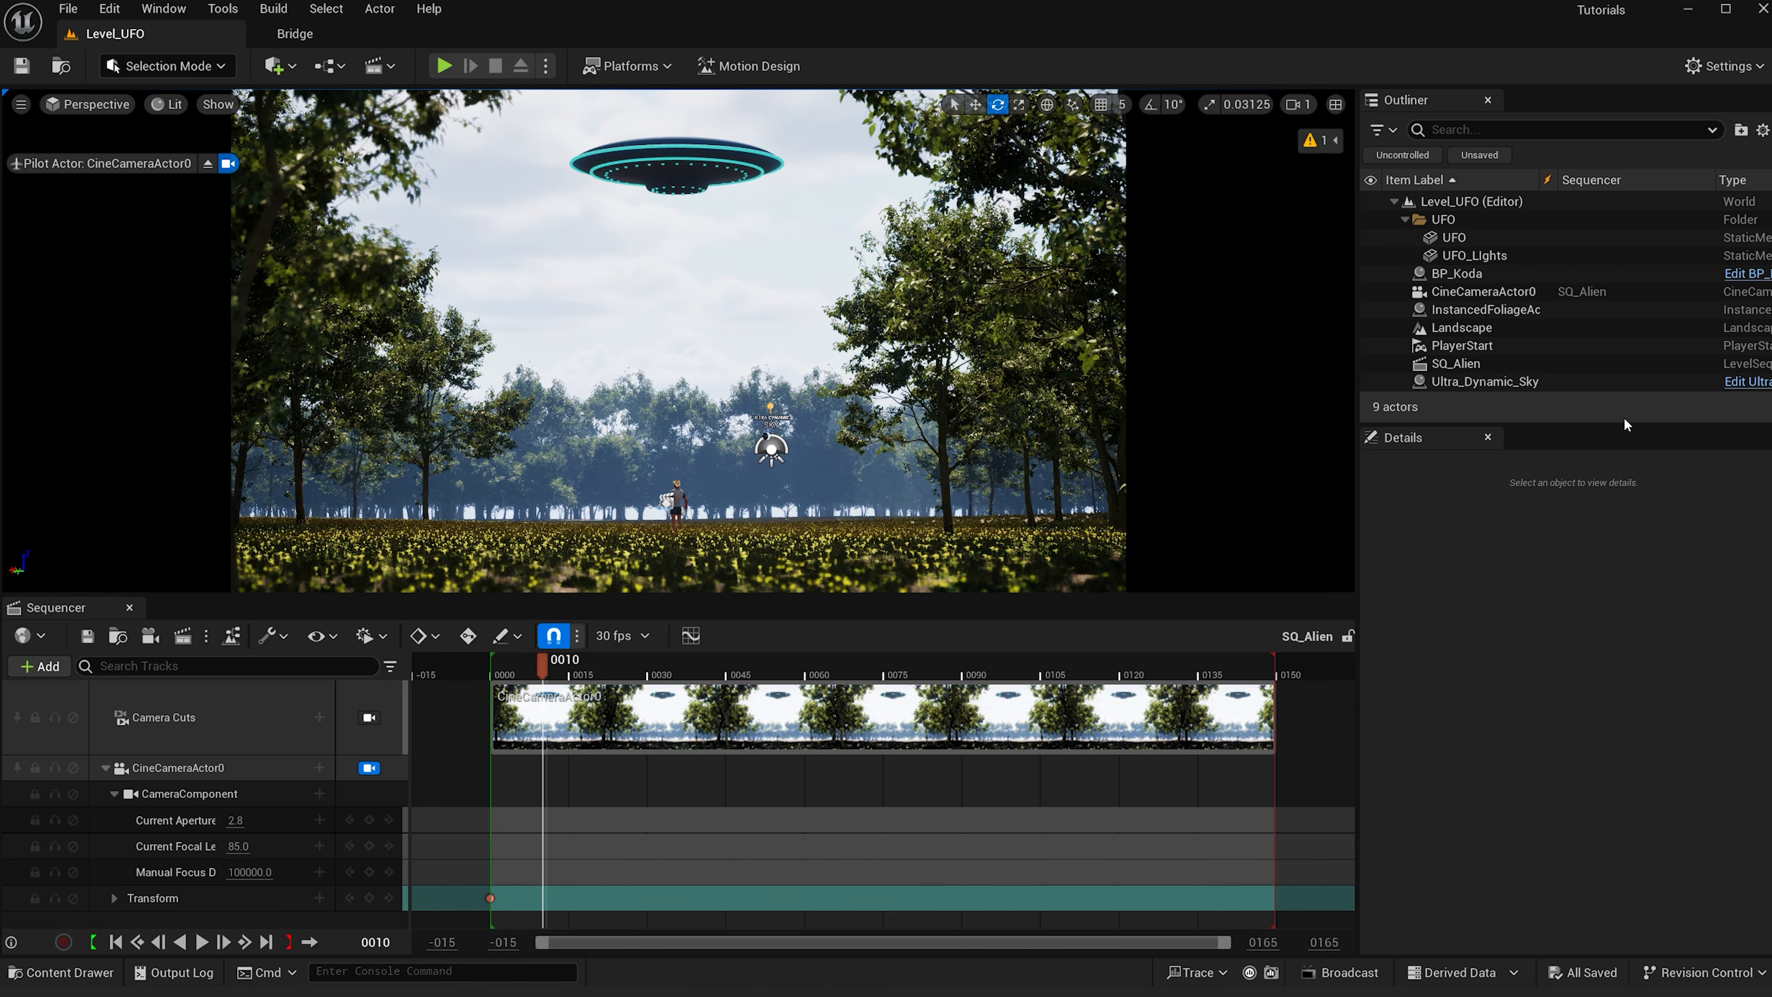
{"action": "left_click", "coordinate": [1526, 380]}
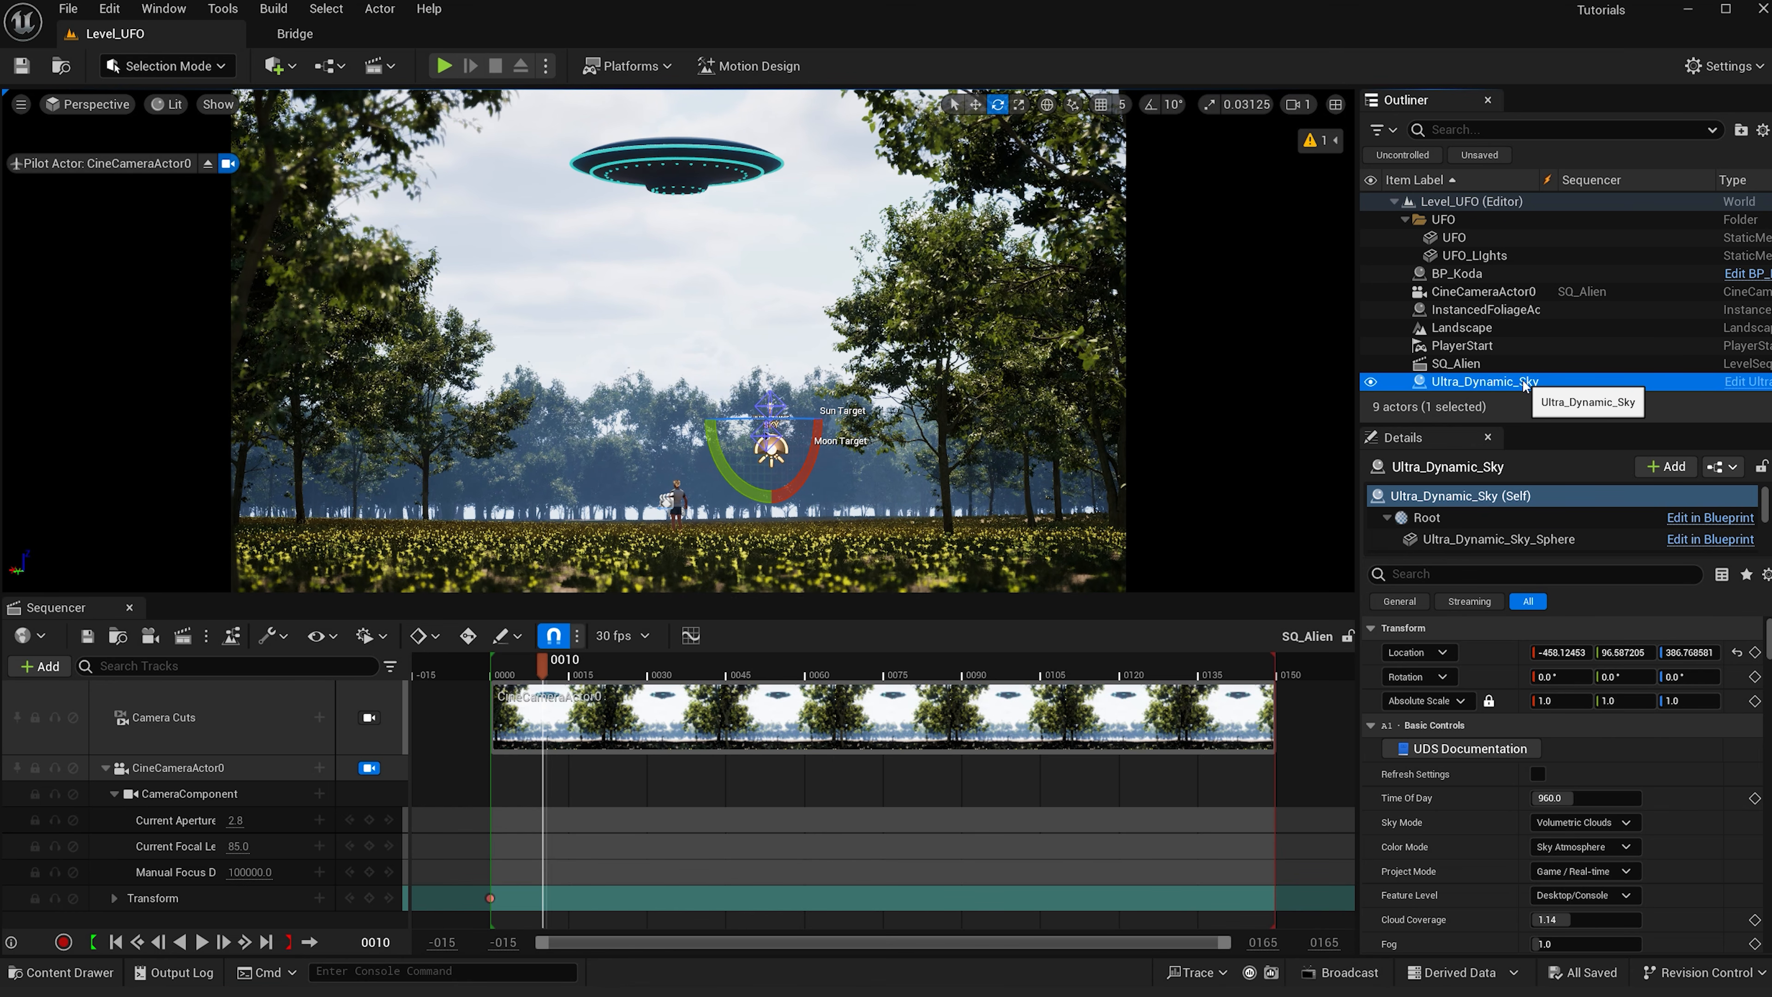
{"action": "left_click", "coordinate": [1589, 799]}
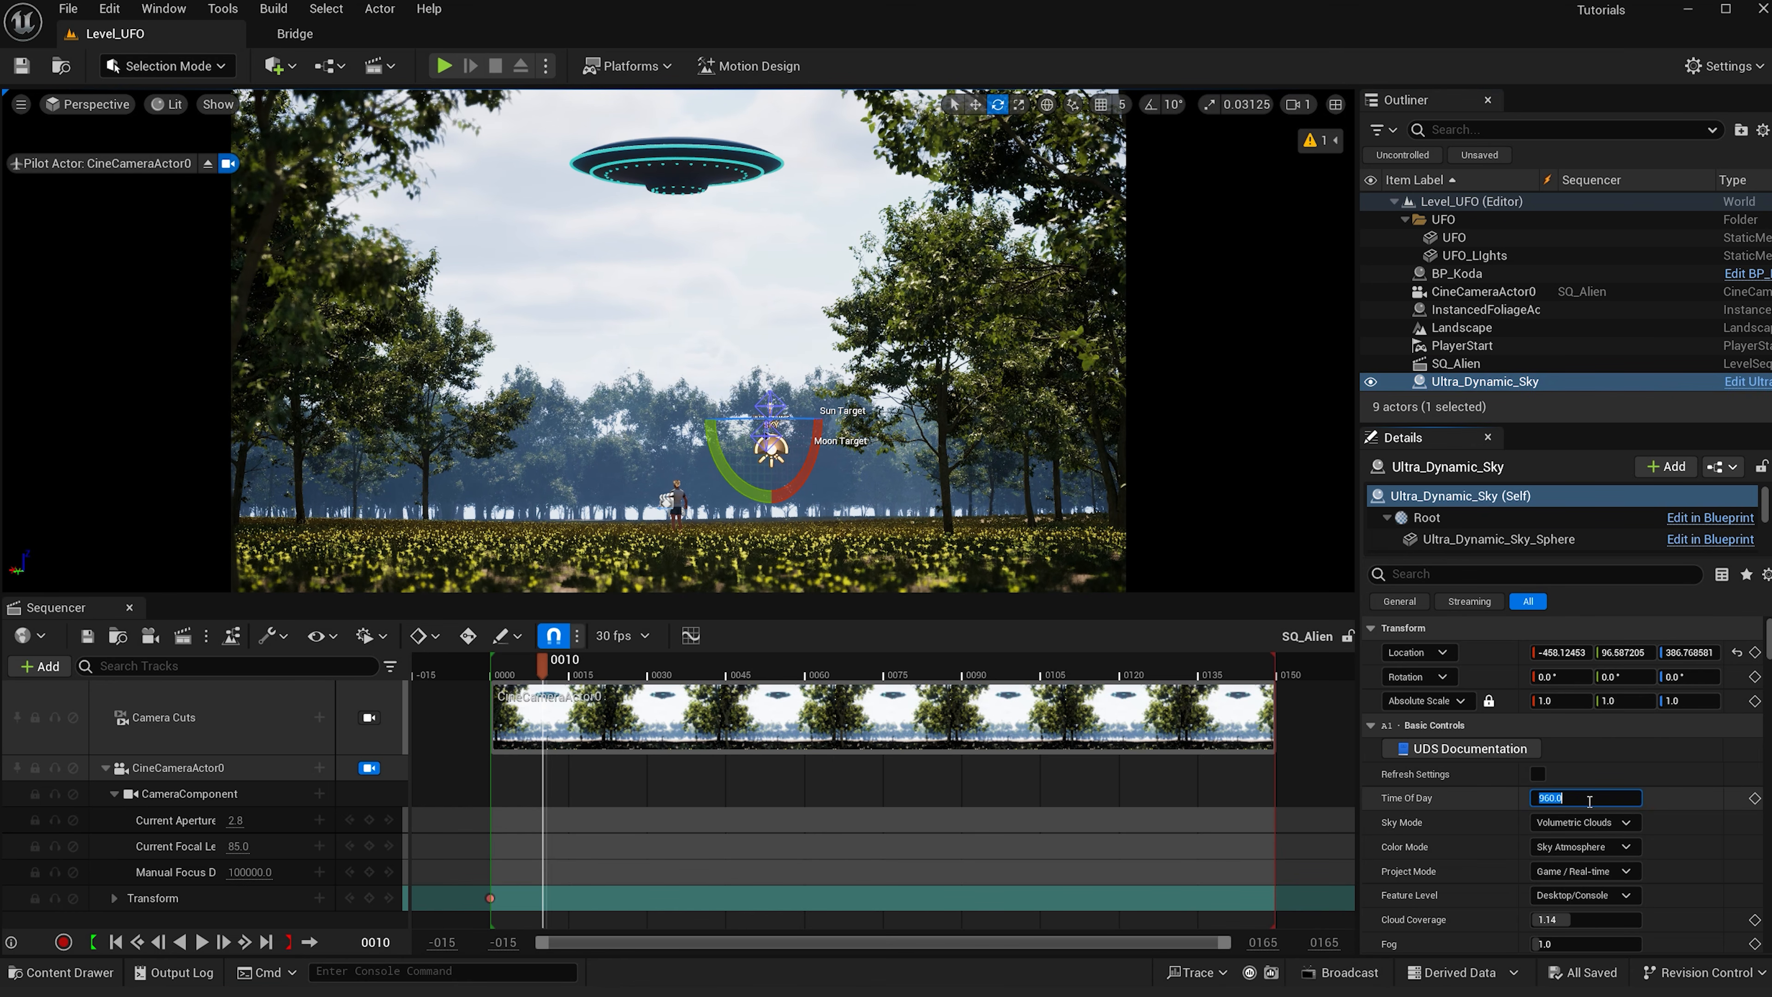
{"action": "type", "text": "0"}
{"action": "key", "text": "Return"}
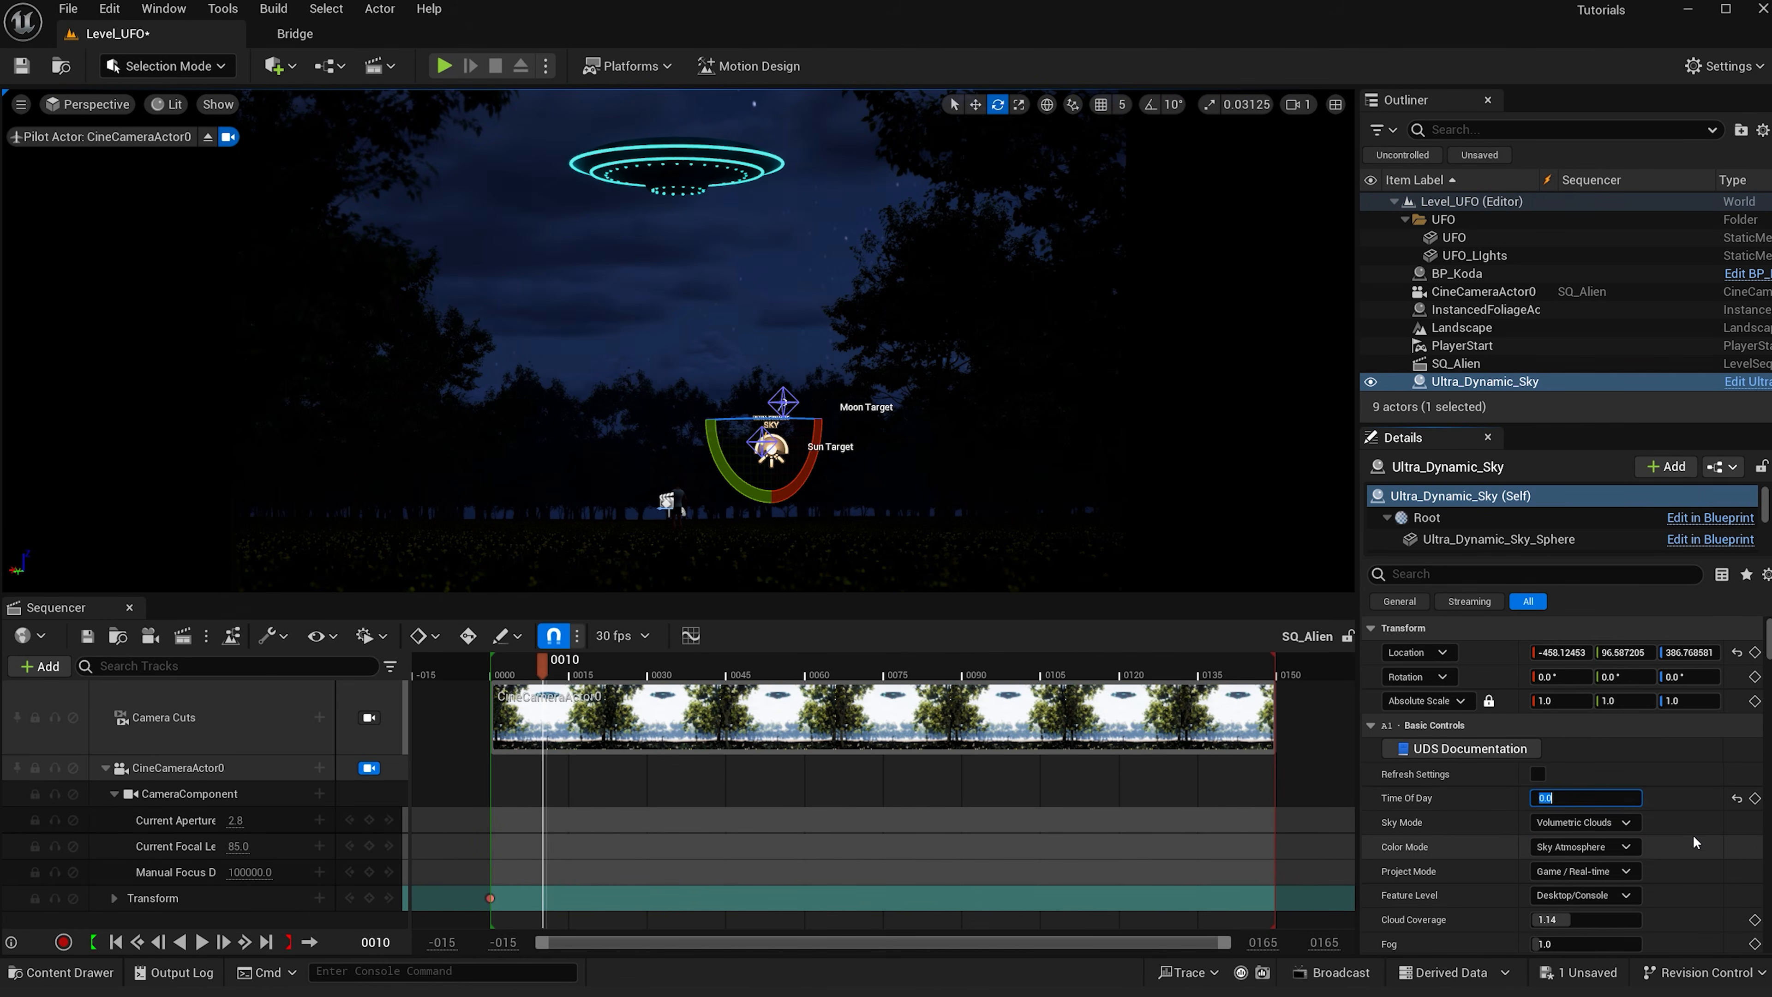
- Set the sky's Cloud Coverage to 0.85 and Fog to 3
{"action": "scroll", "coordinate": [1693, 836], "scroll_direction": "down", "scroll_amount": 3}
{"action": "left_click", "coordinate": [1597, 804]}
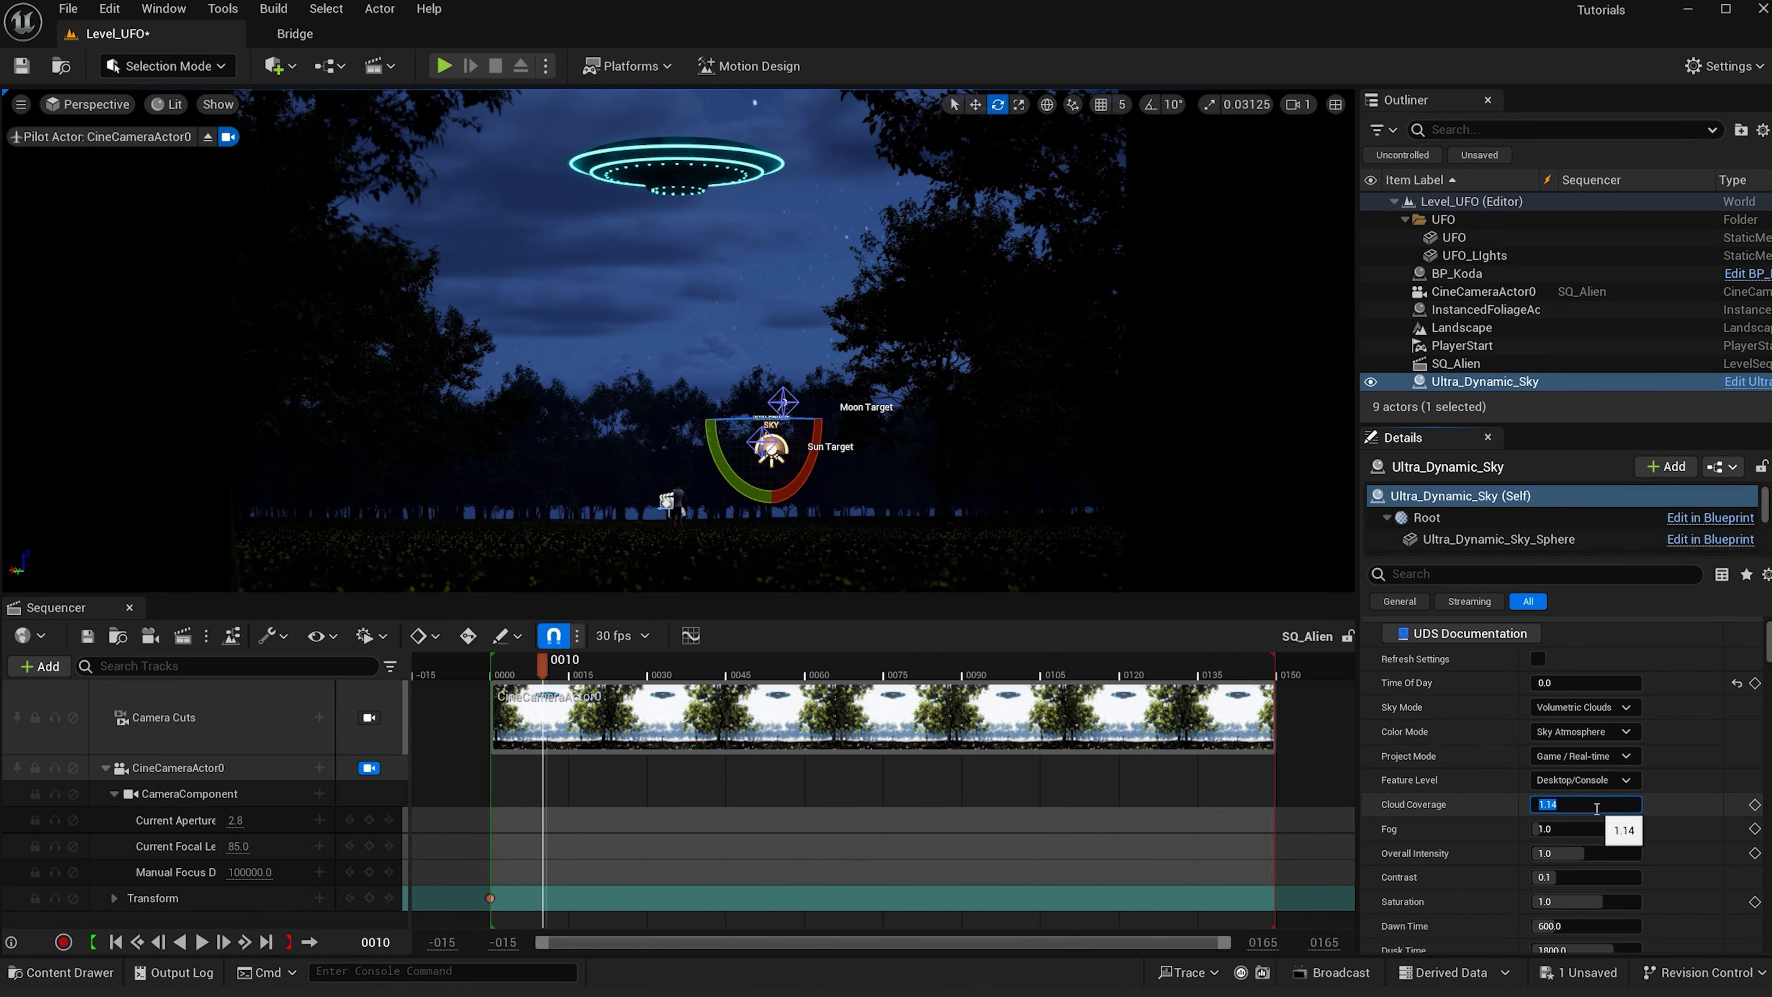
{"action": "type", "text": ".85"}
{"action": "key", "text": "Return"}
{"action": "left_click", "coordinate": [1582, 829]}
{"action": "type", "text": "2"}
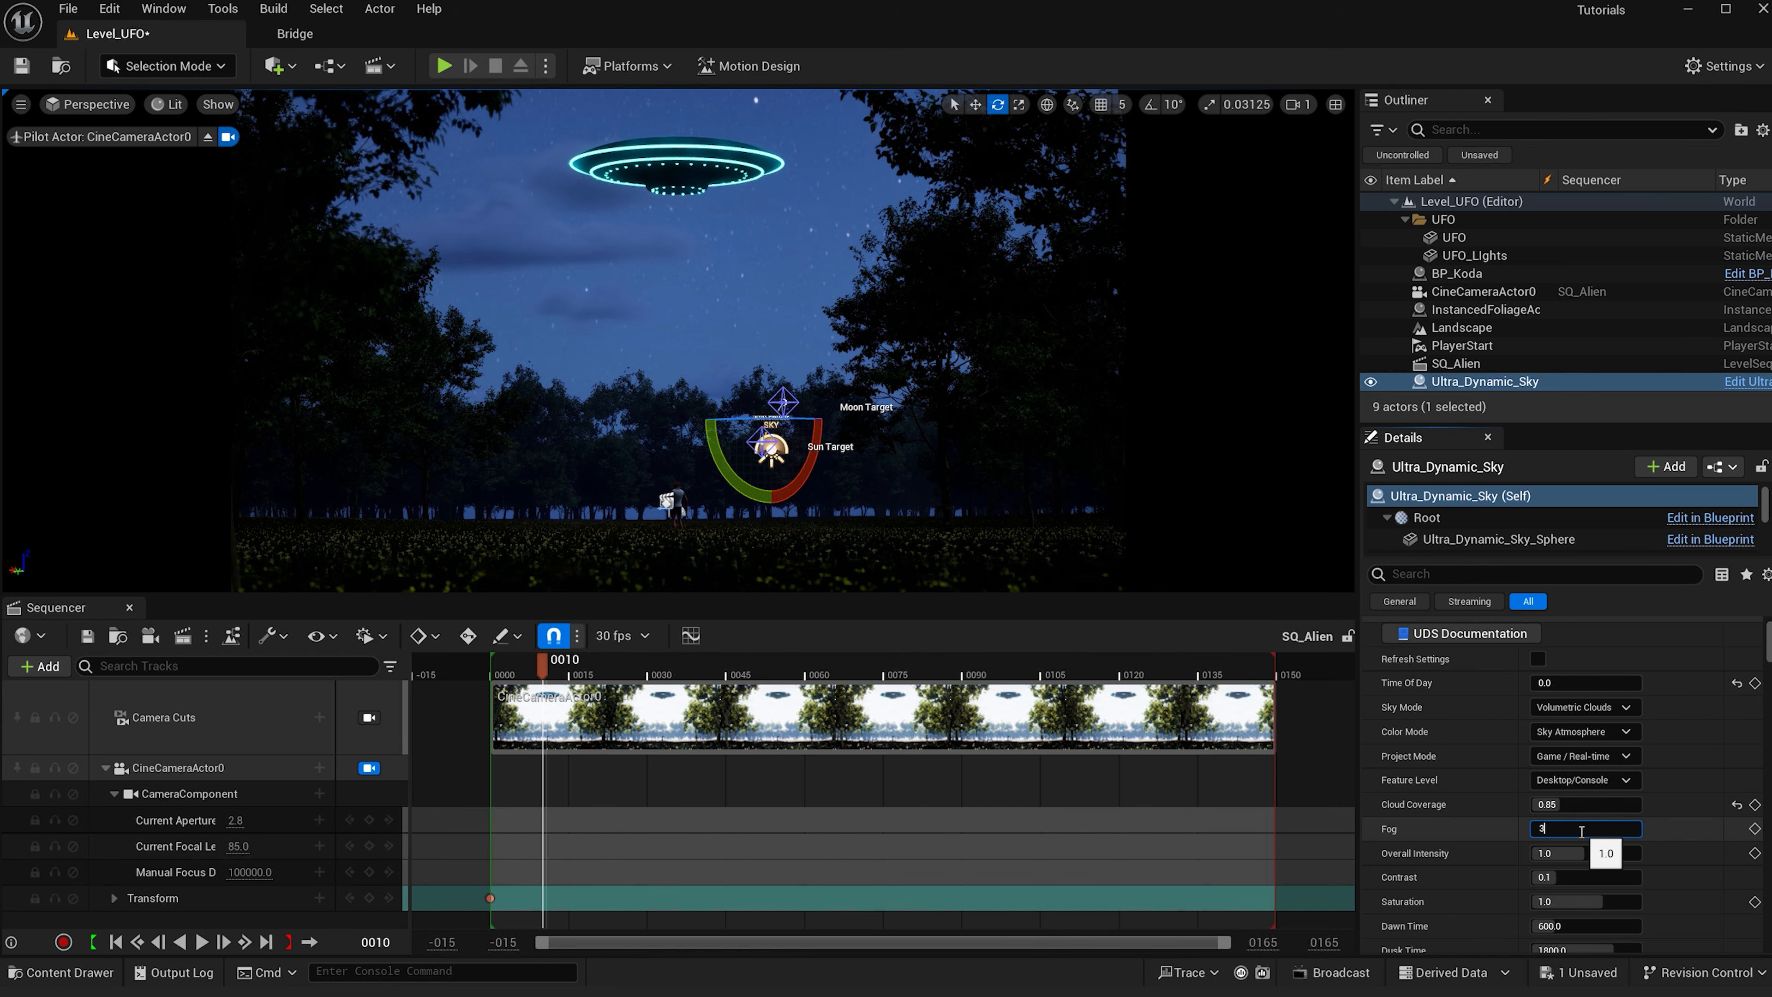
- Set the sky's Night Brightness to 0.1
{"action": "scroll", "coordinate": [1579, 859], "scroll_direction": "down", "scroll_amount": 2}
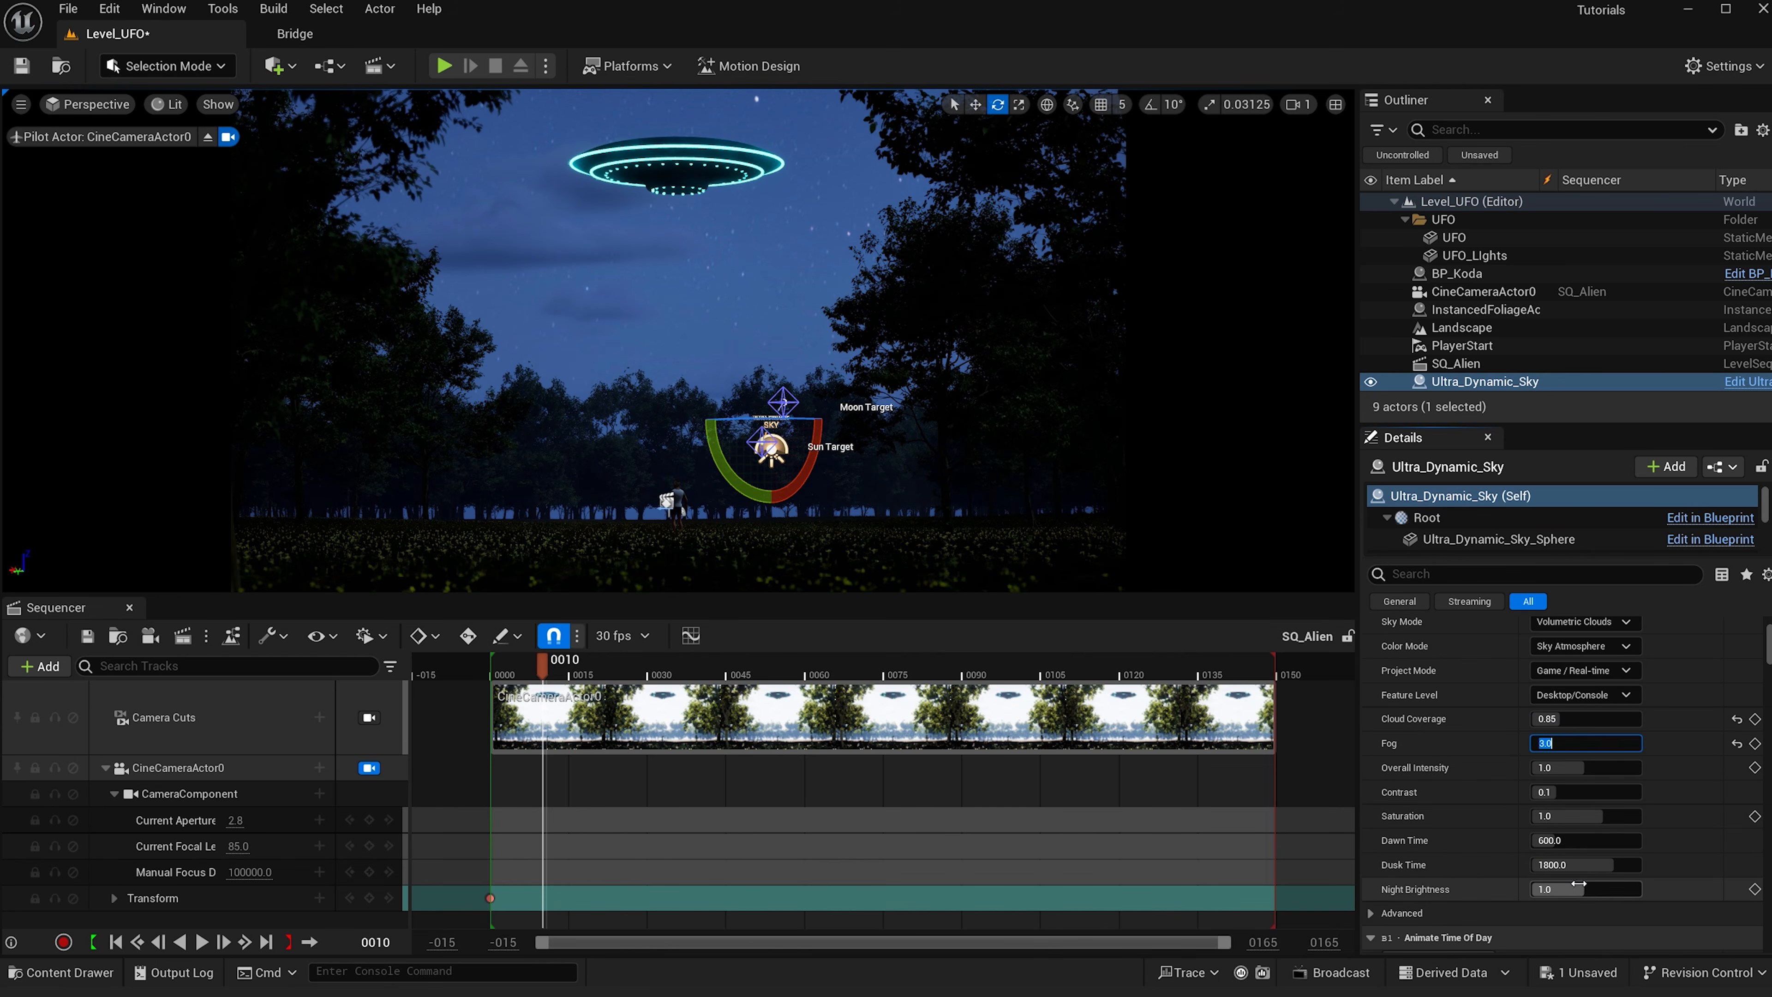
{"action": "left_click", "coordinate": [1576, 890]}
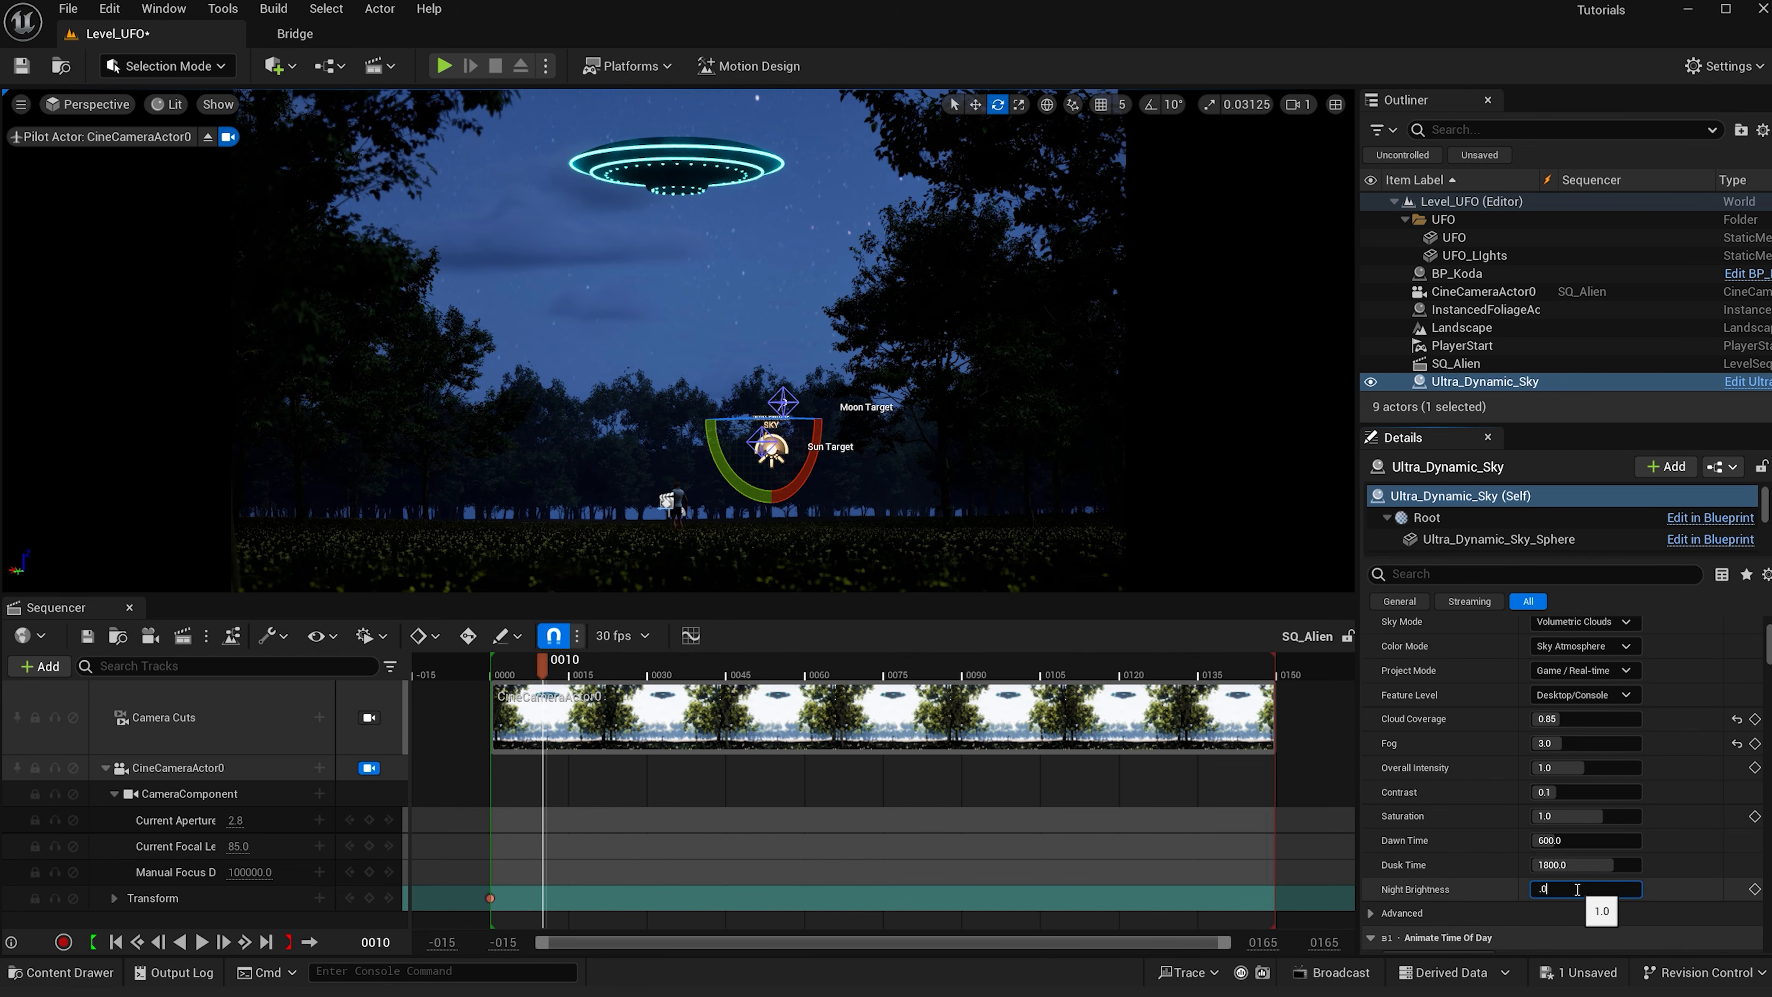
{"action": "key", "text": "Return"}
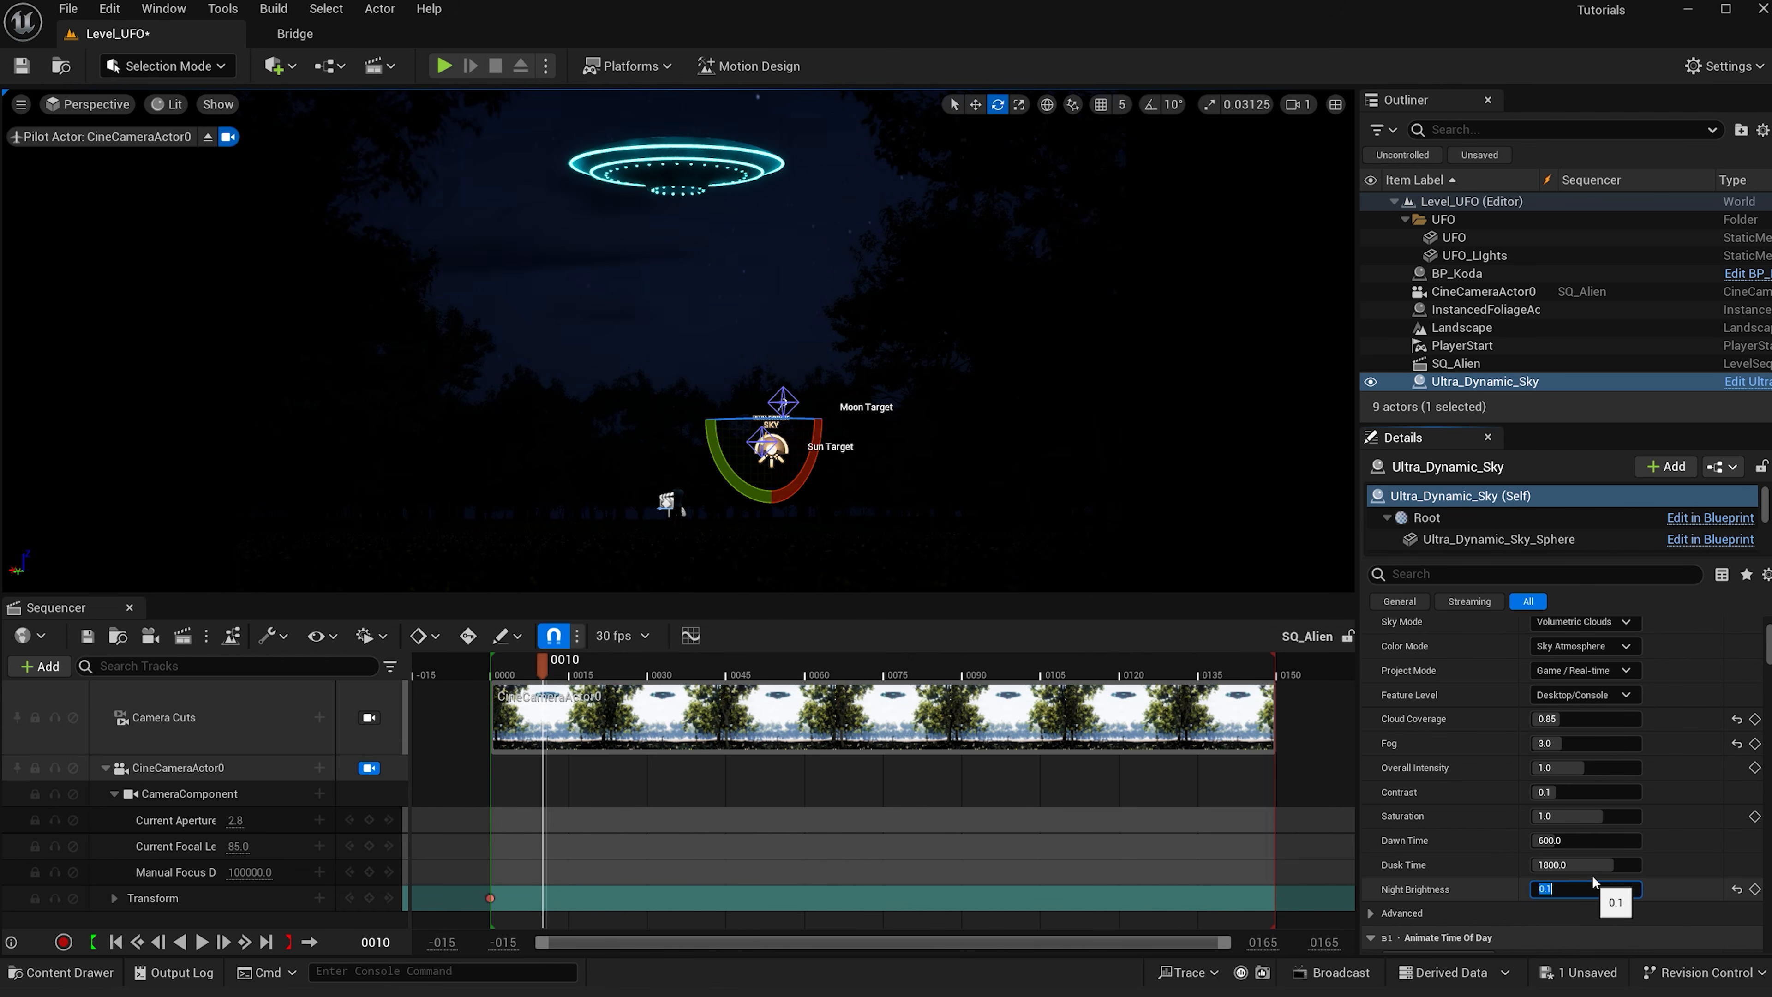
- Filter the sky details for star and set both Stars Intensity and Stars Tiling to 10
{"action": "left_click", "coordinate": [1496, 573]}
{"action": "type", "text": "star"}
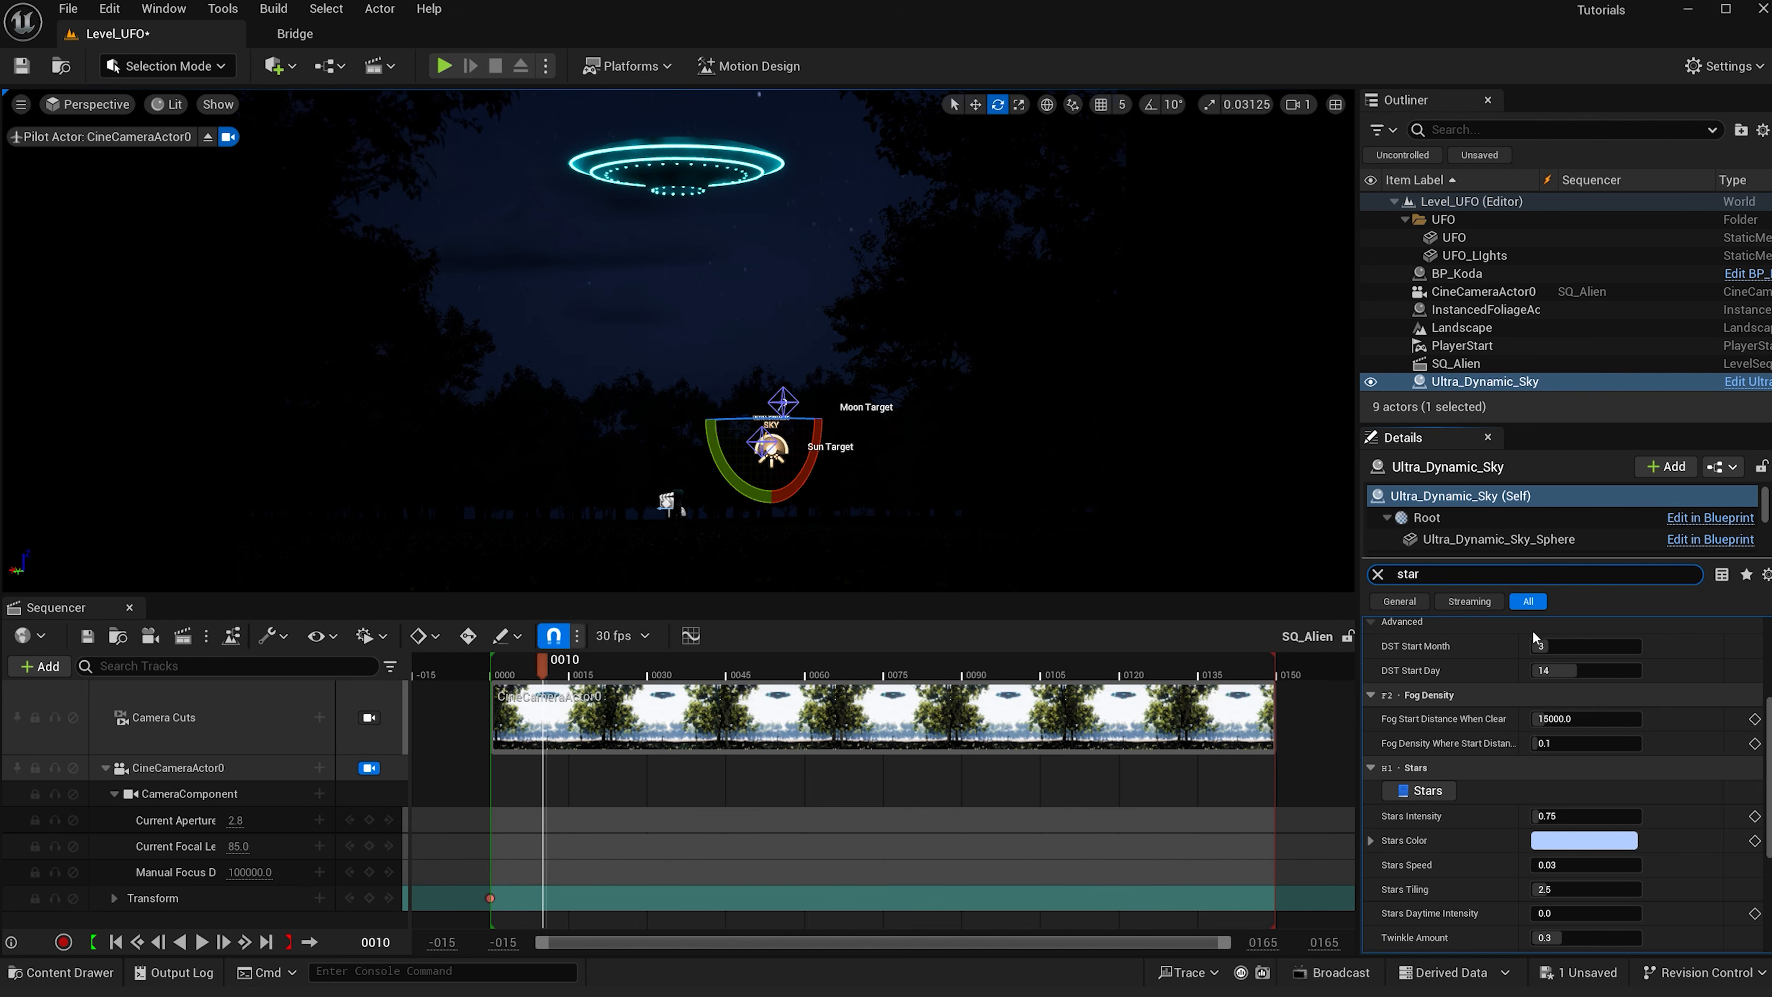
{"action": "left_click", "coordinate": [1561, 815]}
{"action": "type", "text": "10"}
{"action": "key", "text": "Return"}
{"action": "left_click", "coordinate": [1570, 889]}
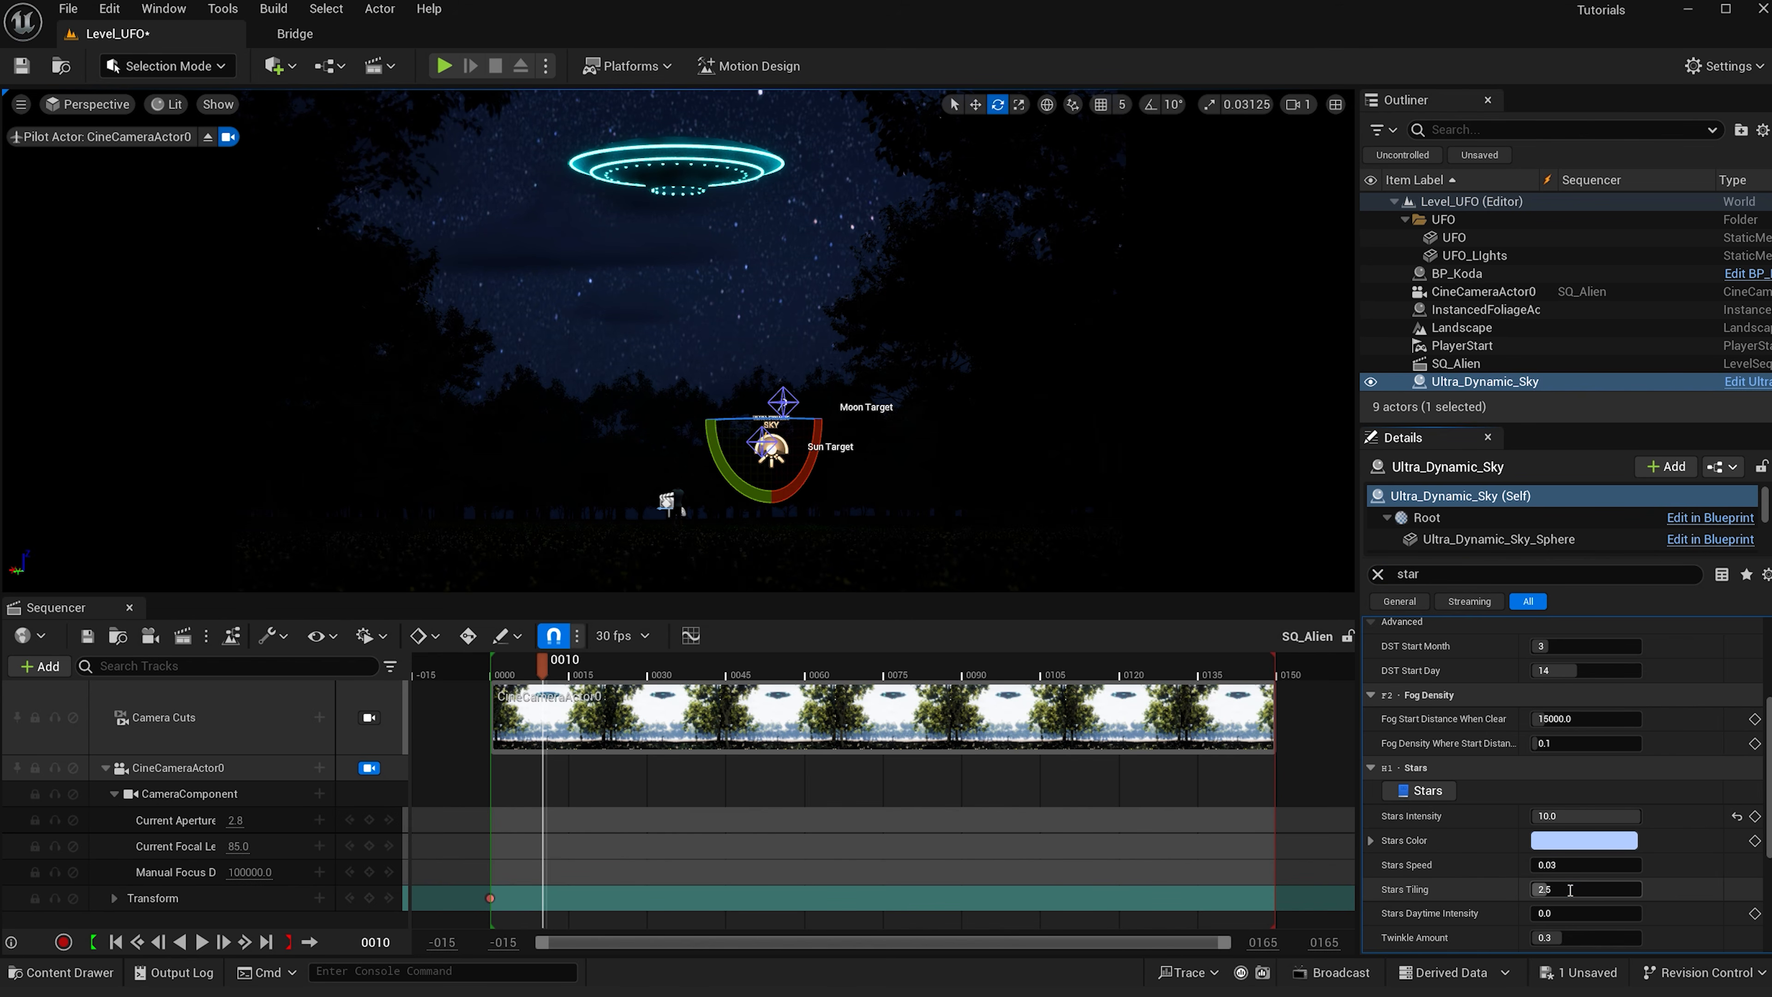
{"action": "type", "text": "10"}
{"action": "key", "text": "Return"}
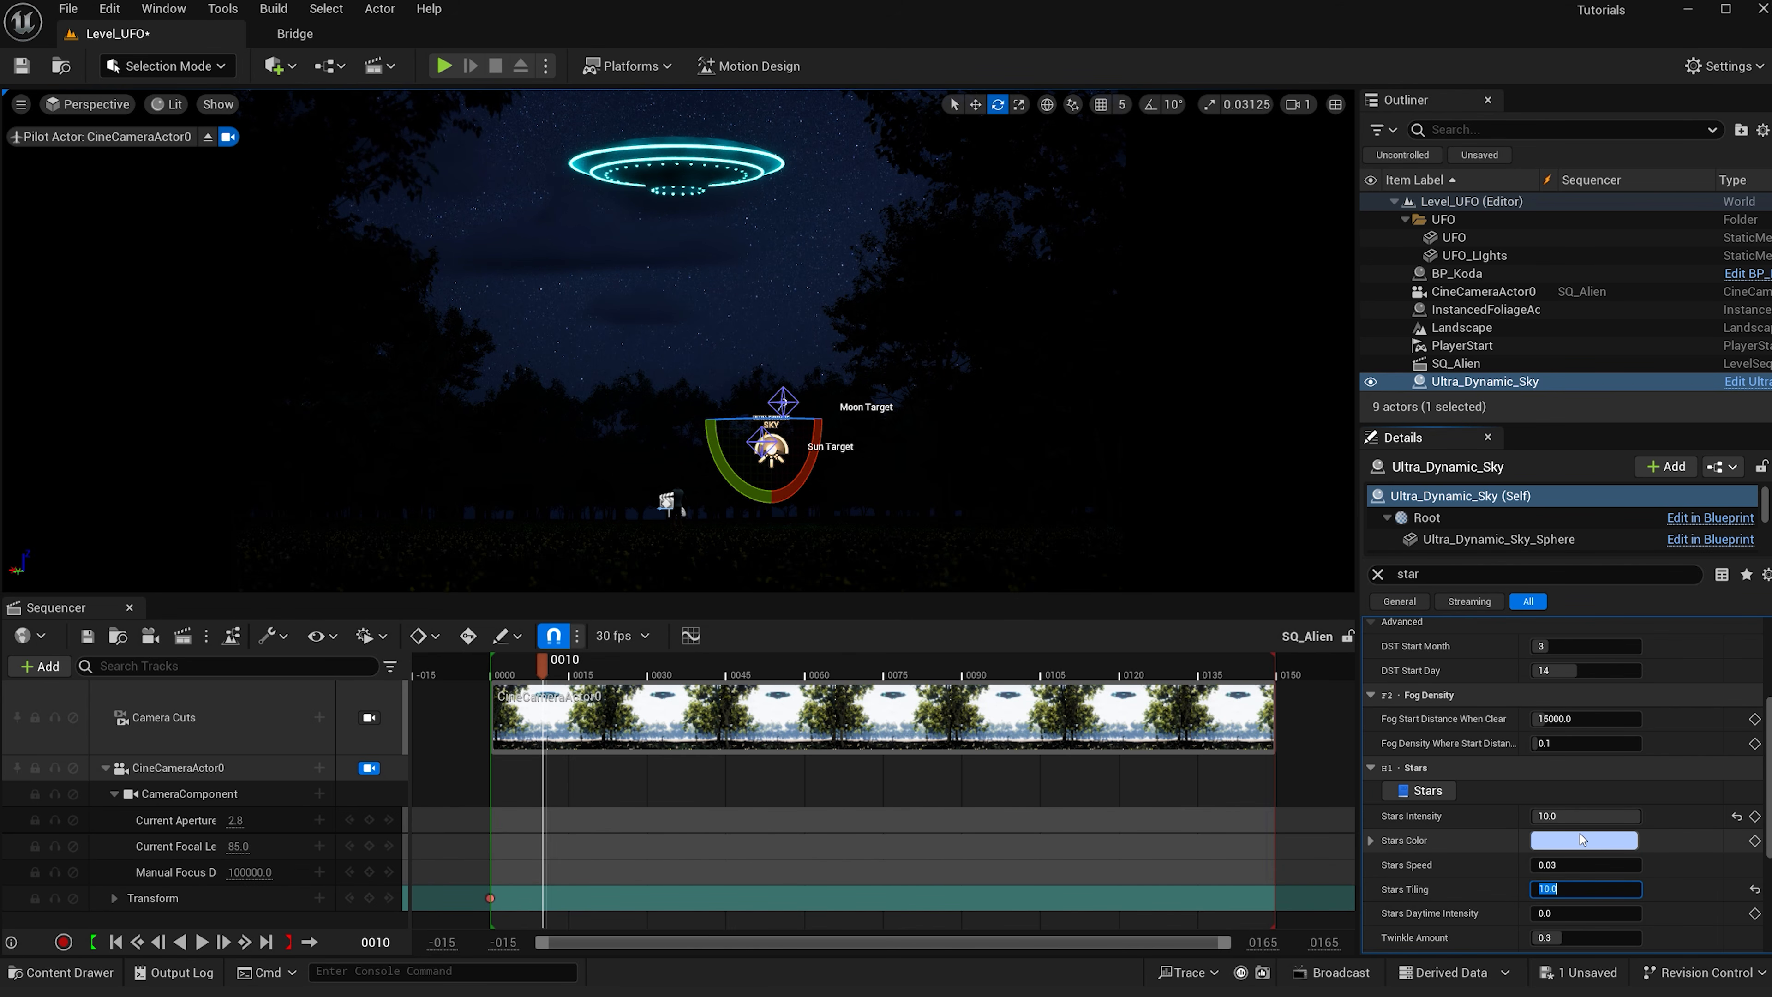
- Filter the sky details for moon and enable Manually Position Moon Target
{"action": "left_click_drag", "start_coordinate": [1429, 573], "coordinate": [1353, 566]}
{"action": "type", "text": "moon"}
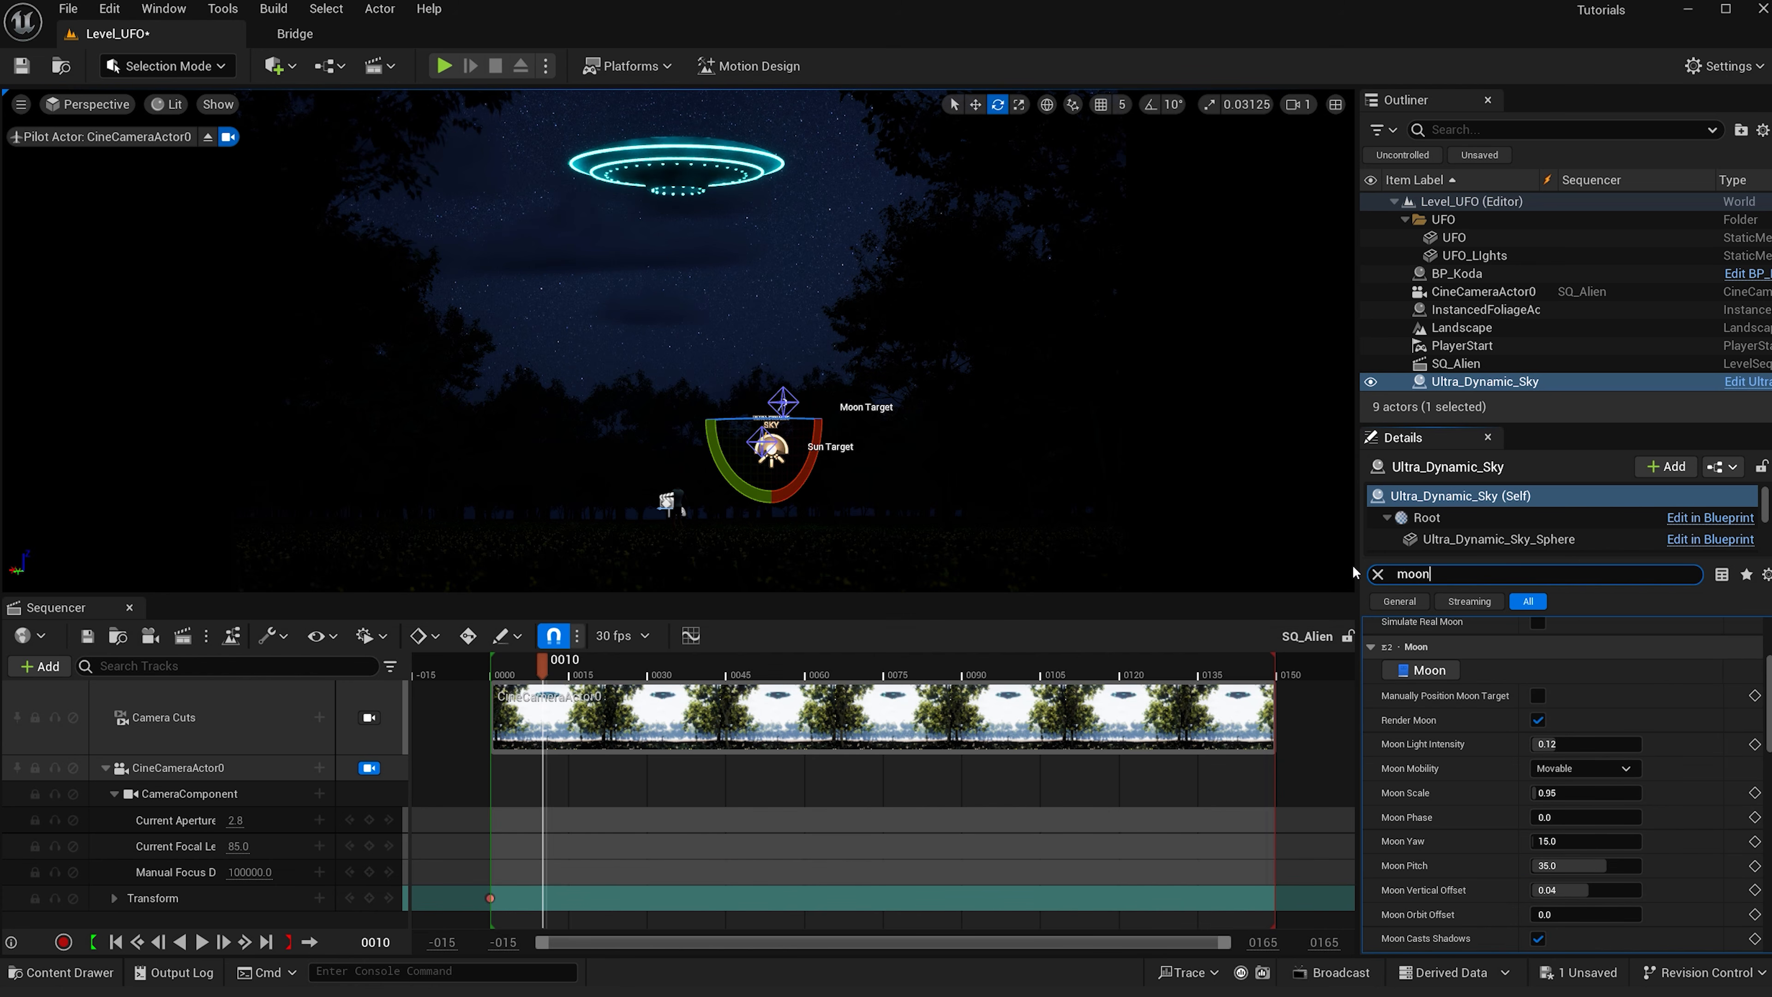
{"action": "left_click", "coordinate": [1538, 696]}
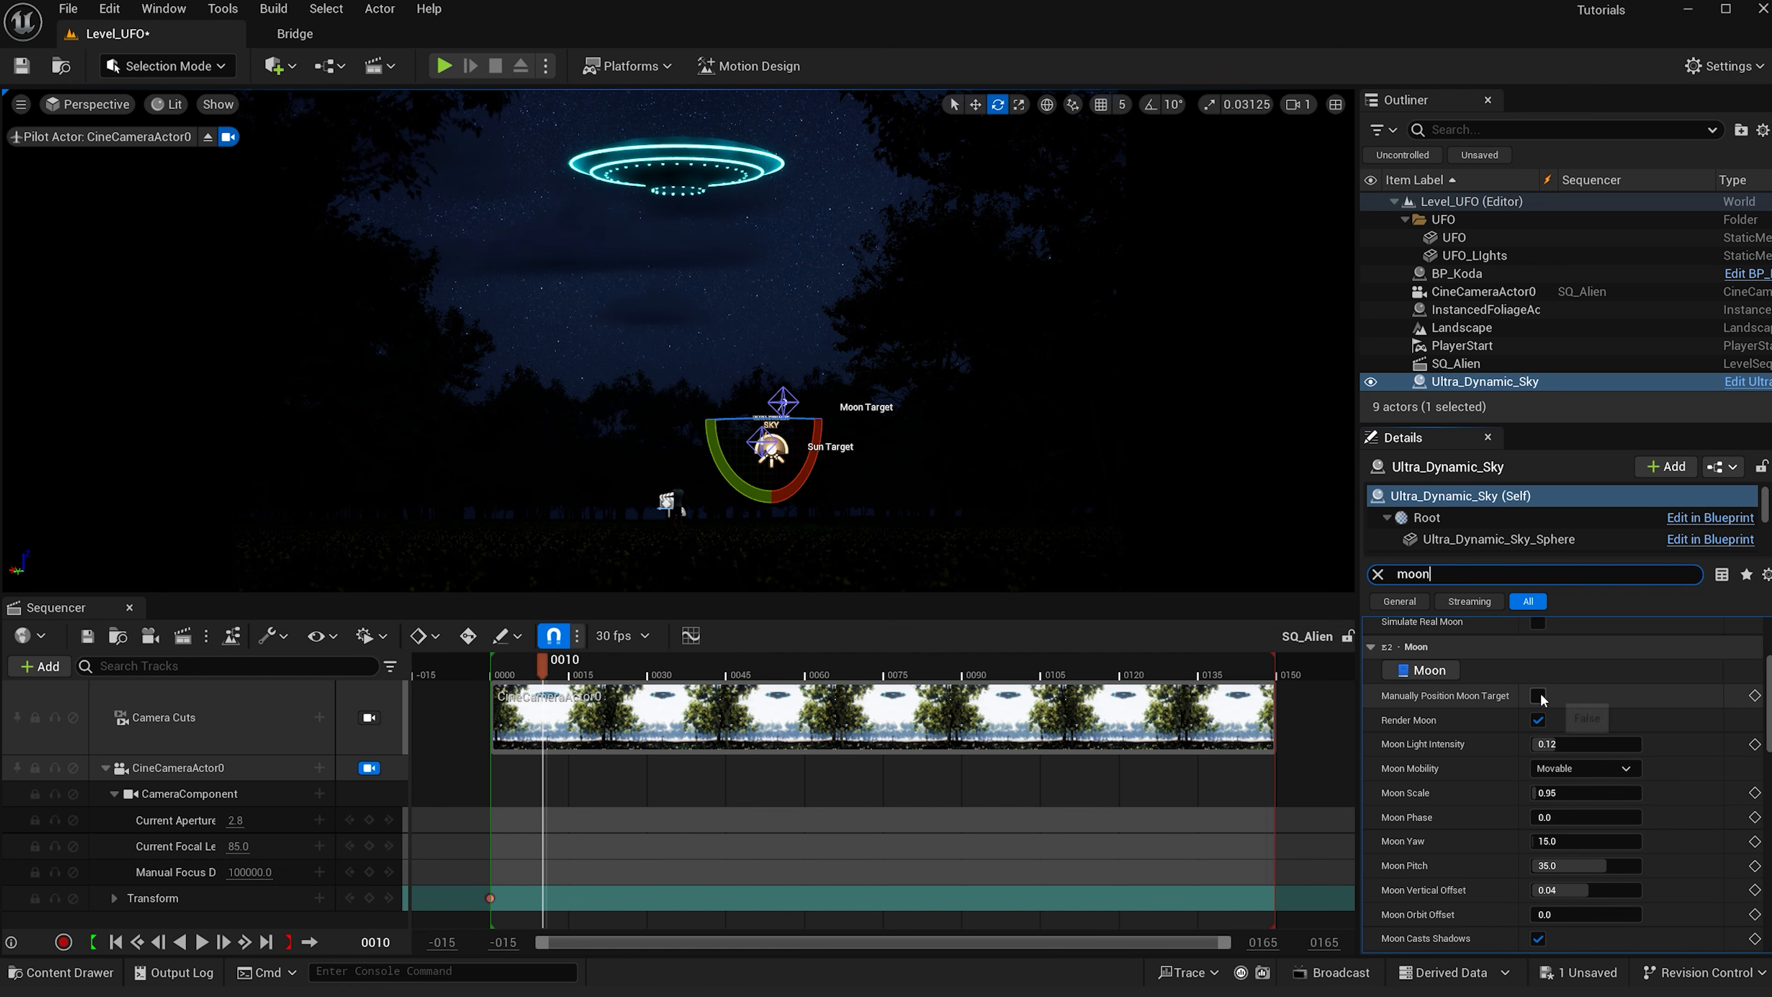
- Move the moon target in the viewport and set Moon Scale to 5
{"action": "left_click", "coordinate": [788, 401]}
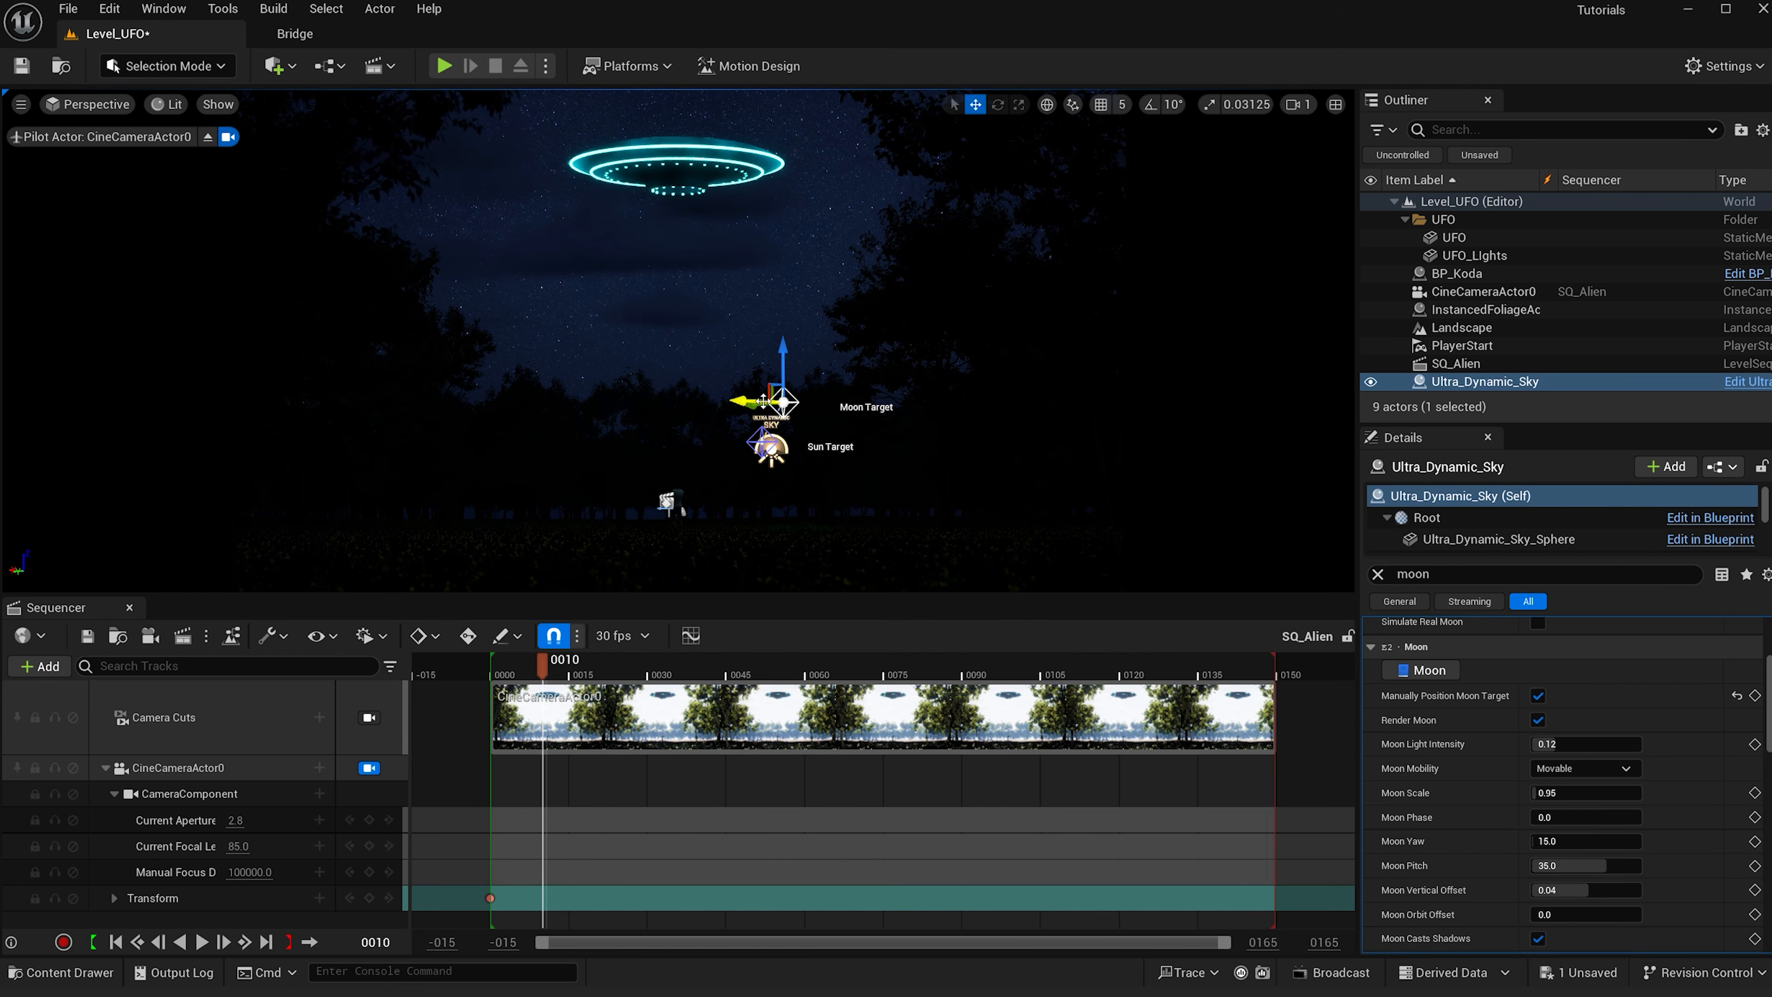
{"action": "mouse_move", "coordinate": [757, 401]}
{"action": "left_mouse_down"}
{"action": "mouse_move", "coordinate": [686, 399]}
{"action": "mouse_move", "coordinate": [781, 400]}
{"action": "left_mouse_up"}
{"action": "right_click_drag", "start_coordinate": [893, 500], "coordinate": [882, 391]}
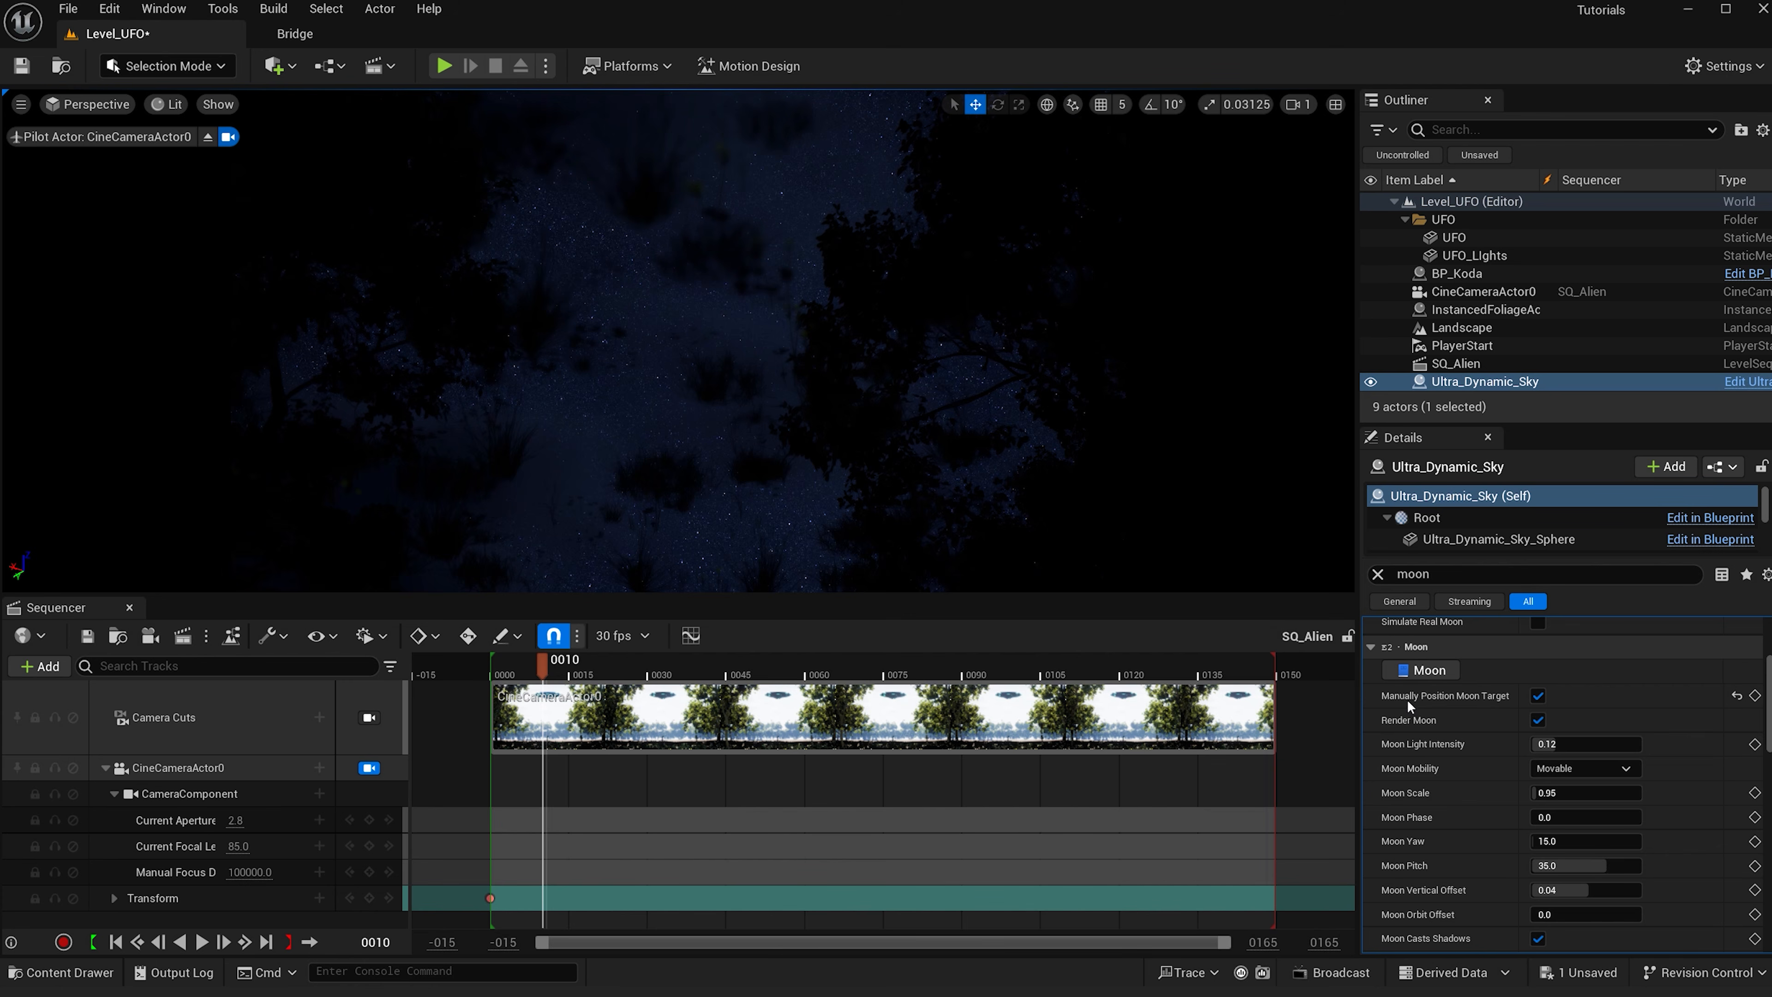
{"action": "left_click", "coordinate": [1570, 791]}
{"action": "type", "text": "5"}
{"action": "key", "text": "Return"}
- Reposition the moon target behind the UFO and return the playhead to frame 0007
{"action": "right_click_drag", "start_coordinate": [917, 459], "coordinate": [1089, 538]}
{"action": "right_click_drag", "start_coordinate": [787, 358], "coordinate": [750, 345]}
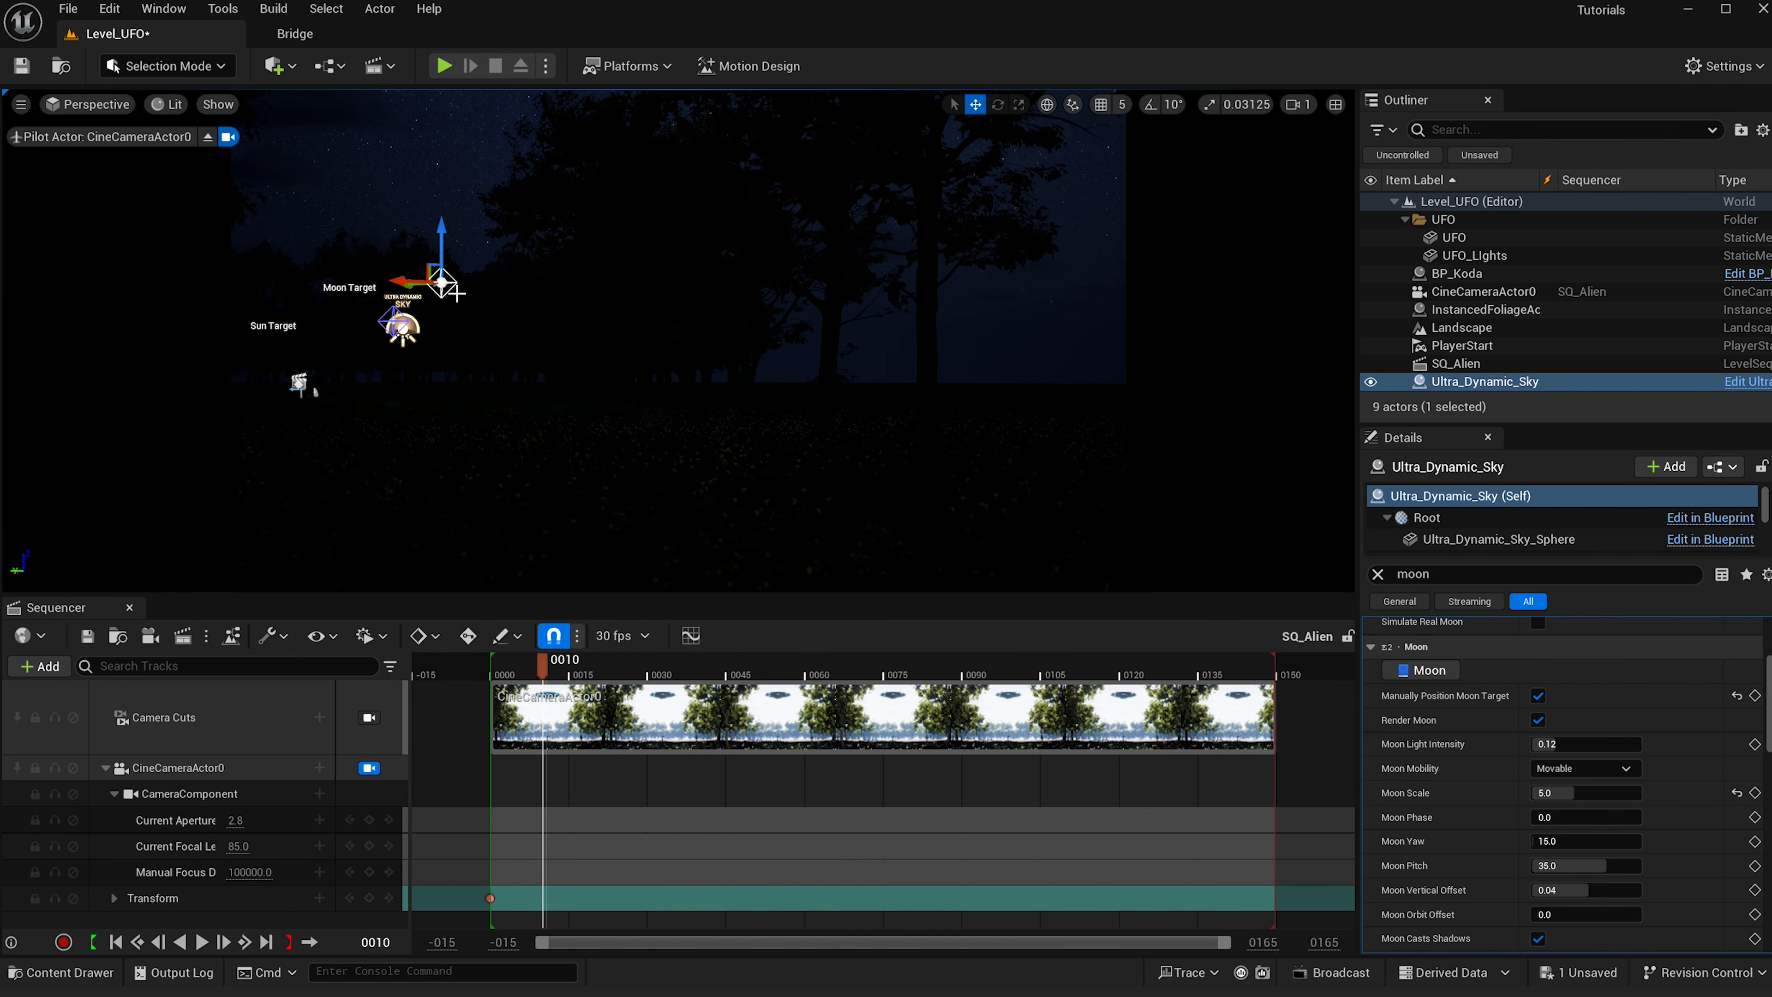
{"action": "left_click_drag", "start_coordinate": [418, 287], "coordinate": [330, 283]}
{"action": "mouse_move", "coordinate": [681, 291]}
{"action": "right_mouse_down"}
{"action": "mouse_move", "coordinate": [639, 284]}
{"action": "mouse_move", "coordinate": [673, 303]}
{"action": "right_mouse_up"}
{"action": "left_click_drag", "start_coordinate": [959, 343], "coordinate": [989, 343]}
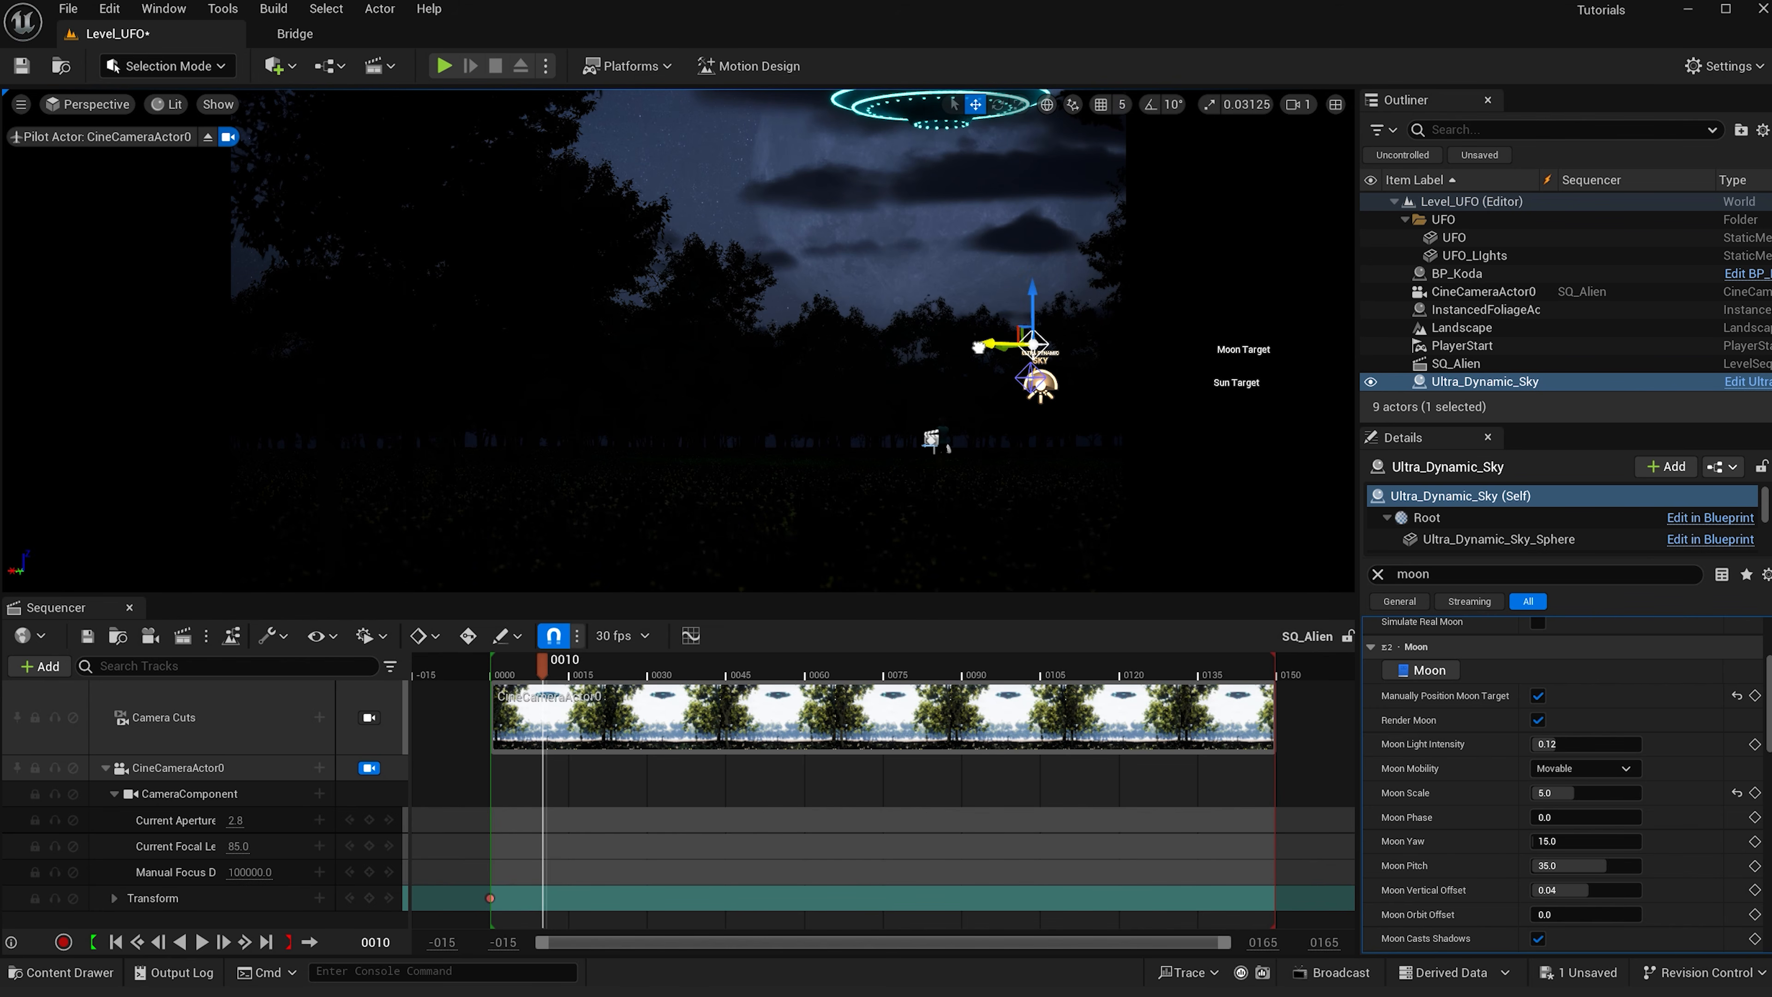
{"action": "left_click", "coordinate": [529, 674]}
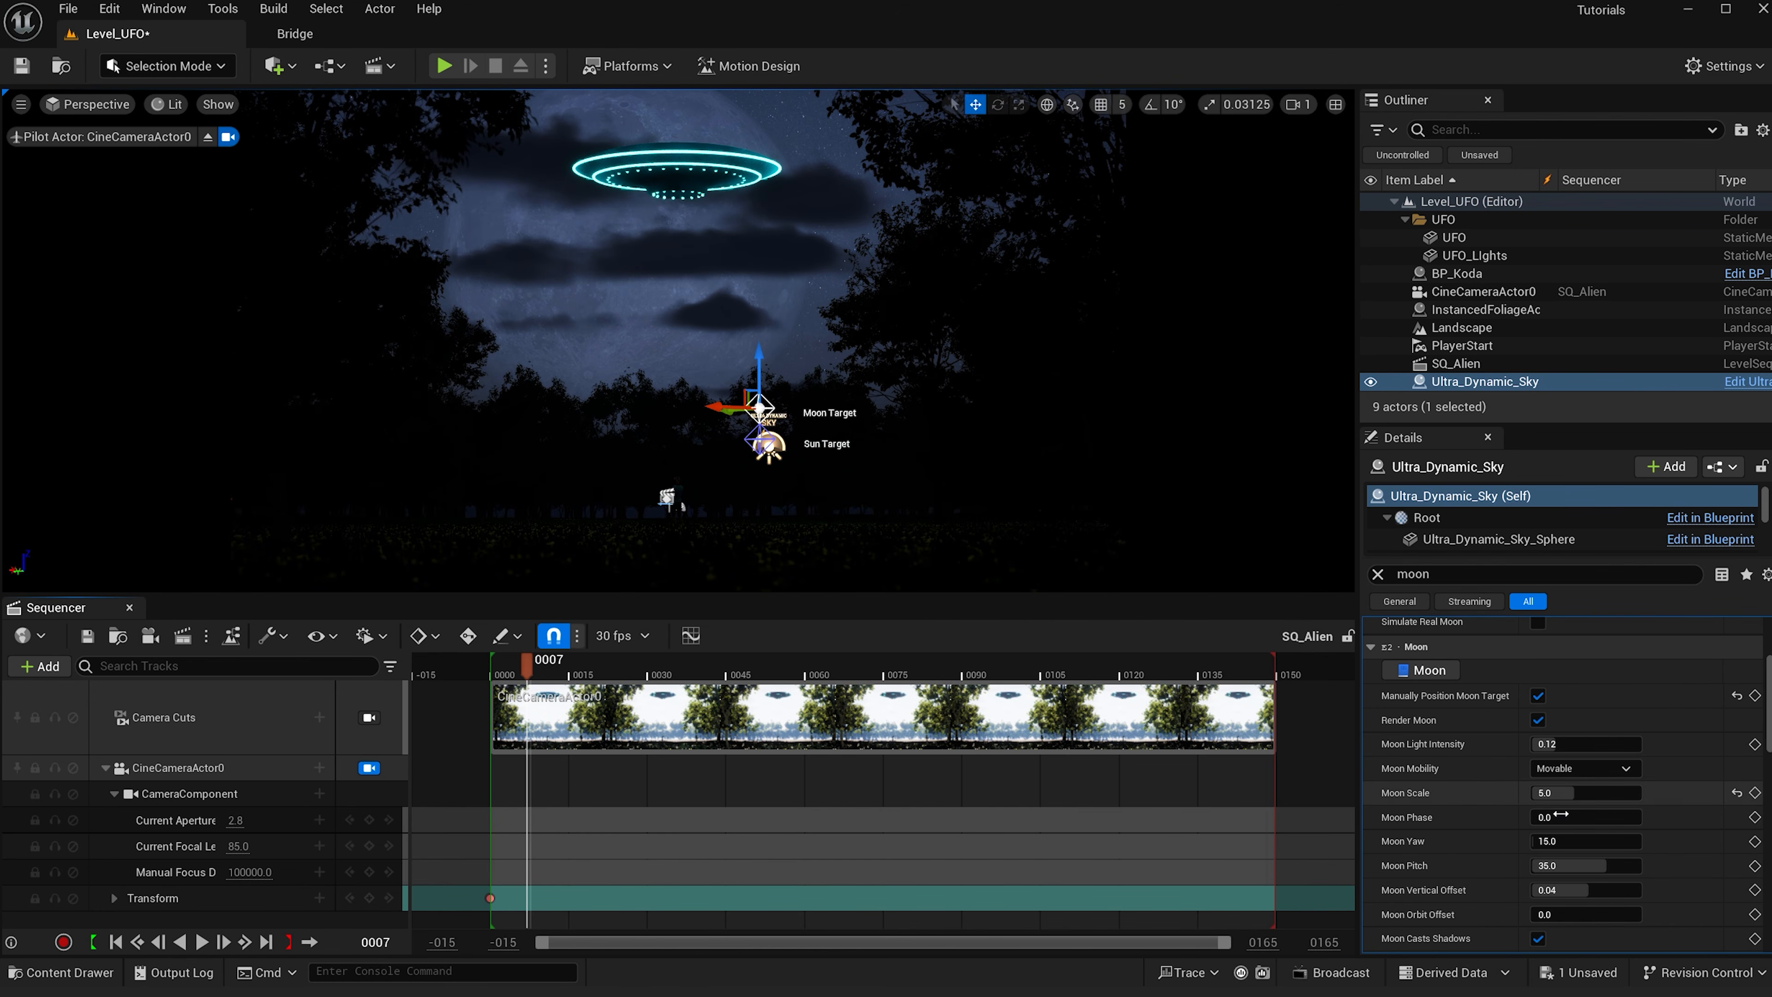
{"action": "left_click", "coordinate": [1567, 794]}
{"action": "type", "text": "2"}
{"action": "key", "text": "Return"}
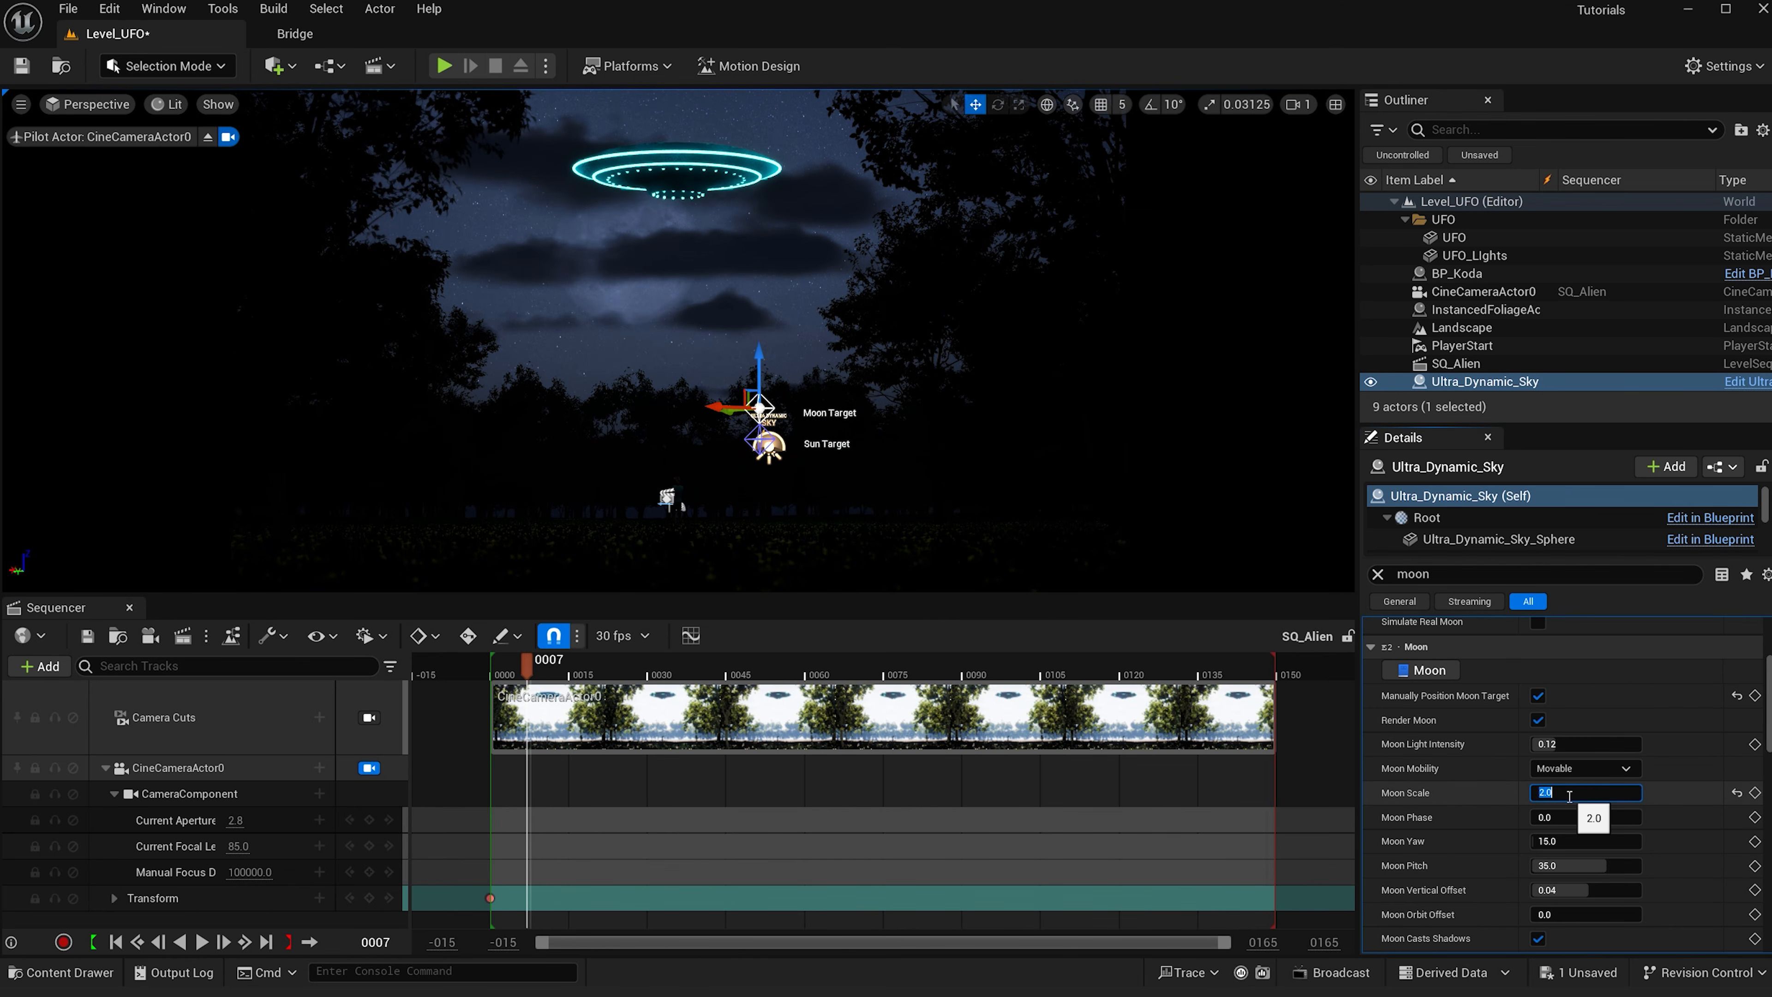
- Nudge the moon target slightly in the viewport and set Moon Scale to 1
{"action": "left_click_drag", "start_coordinate": [718, 406], "coordinate": [748, 399]}
{"action": "left_click", "coordinate": [1568, 792]}
{"action": "type", "text": "1"}
{"action": "key", "text": "Return"}
- Set the Moon Light Color to a dark teal with H 172.6, S 1.0 and V 0.238
{"action": "scroll", "coordinate": [1568, 791], "scroll_direction": "down", "scroll_amount": 3}
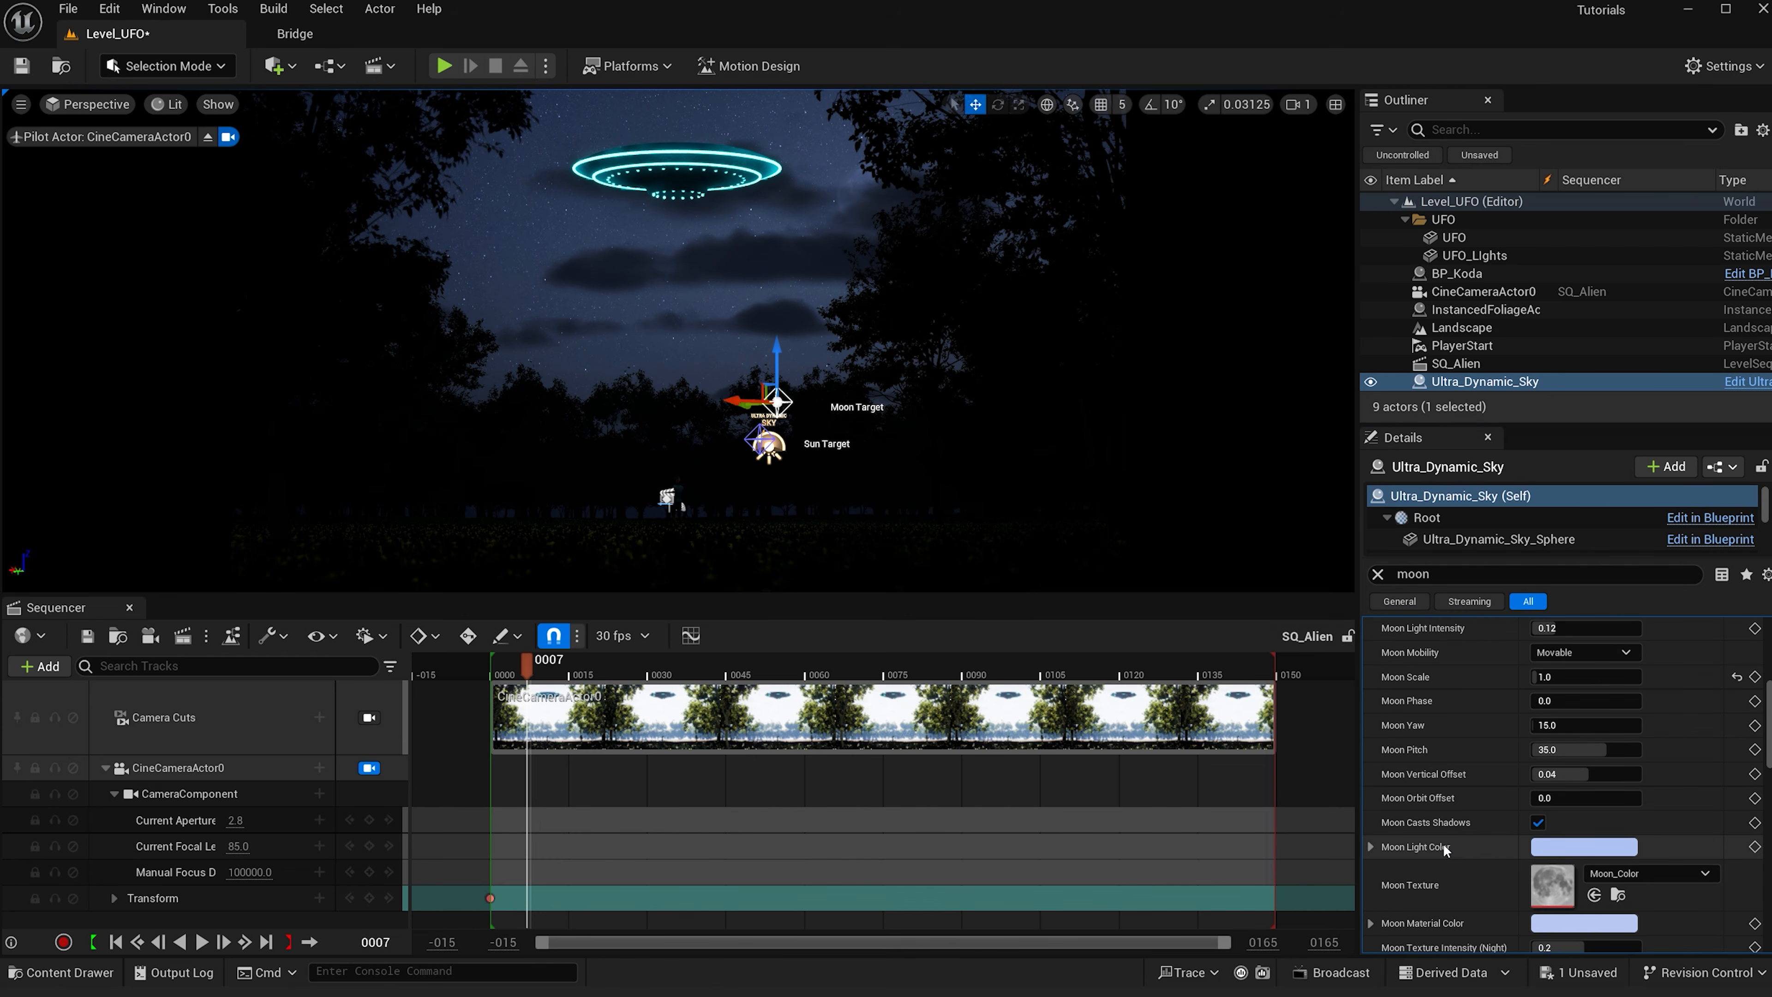
{"action": "left_click", "coordinate": [1545, 846]}
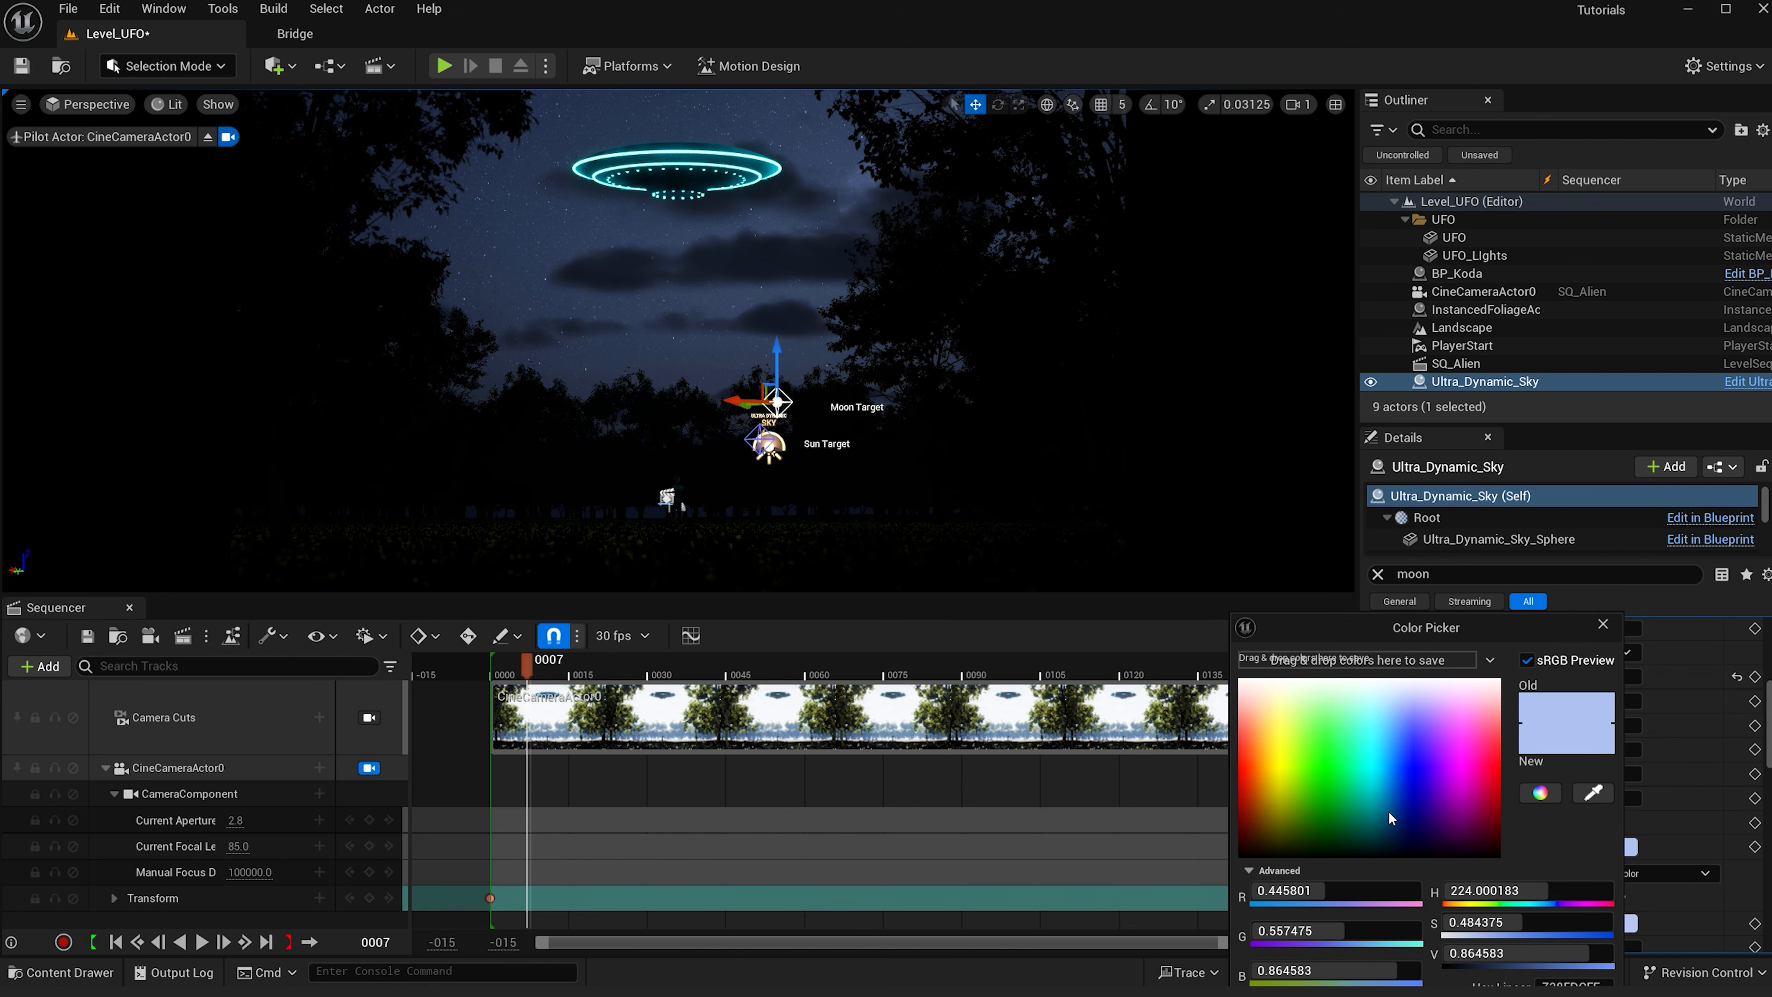
{"action": "left_click", "coordinate": [1366, 826]}
{"action": "left_click_drag", "start_coordinate": [1366, 827], "coordinate": [1364, 836]}
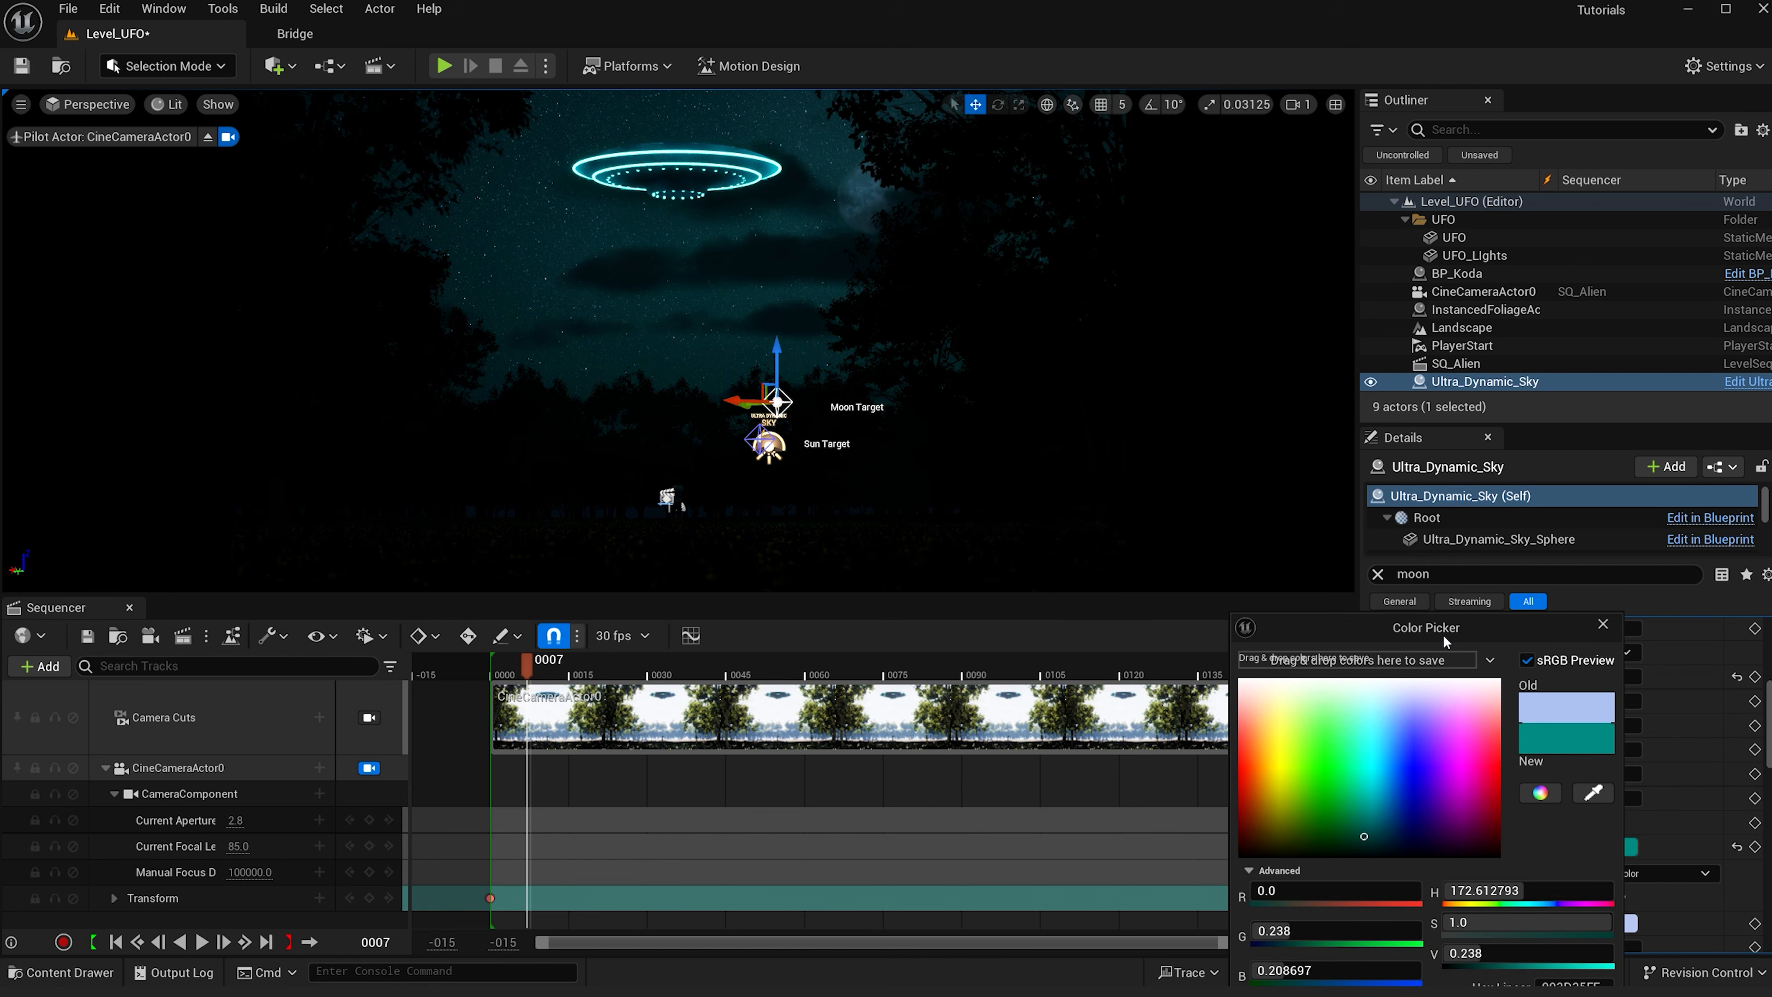
{"action": "left_click_drag", "start_coordinate": [1444, 638], "coordinate": [1387, 460]}
{"action": "left_click", "coordinate": [1460, 880]}
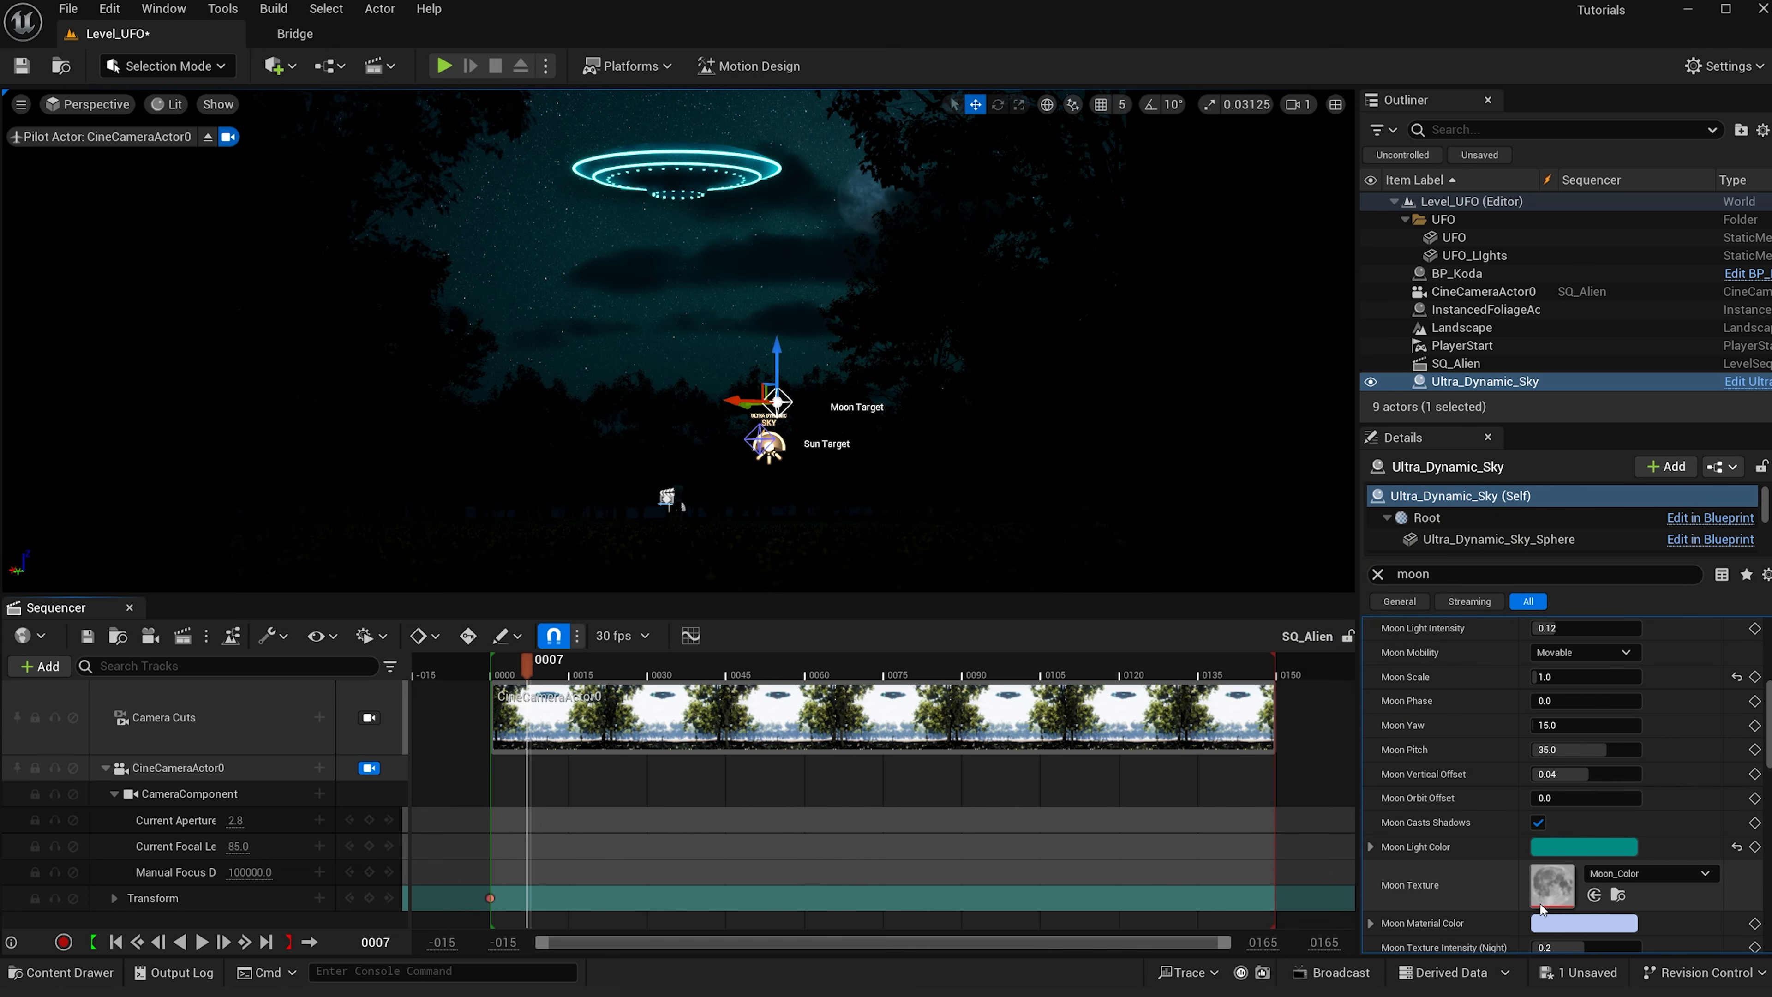
- Set the Moon Material Color to pure white
{"action": "left_click", "coordinate": [1559, 928]}
{"action": "left_click", "coordinate": [1488, 678]}
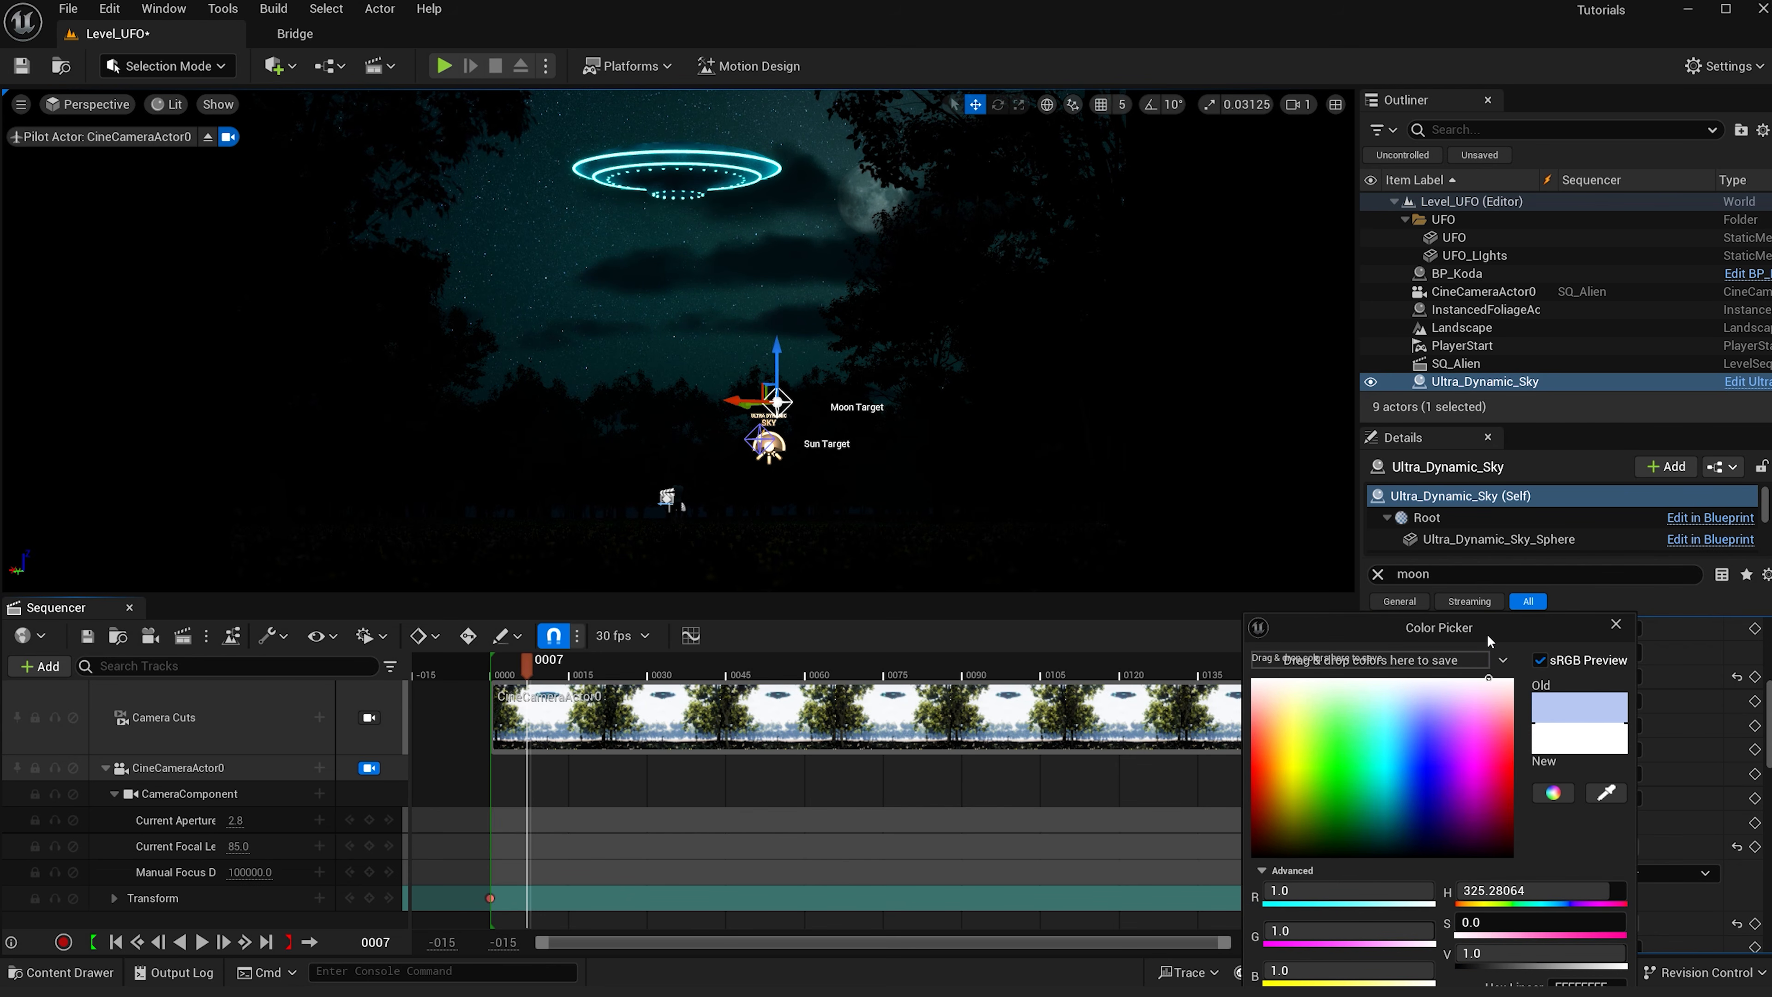
{"action": "left_click_drag", "start_coordinate": [1483, 631], "coordinate": [1398, 350]}
{"action": "left_click", "coordinate": [1416, 778]}
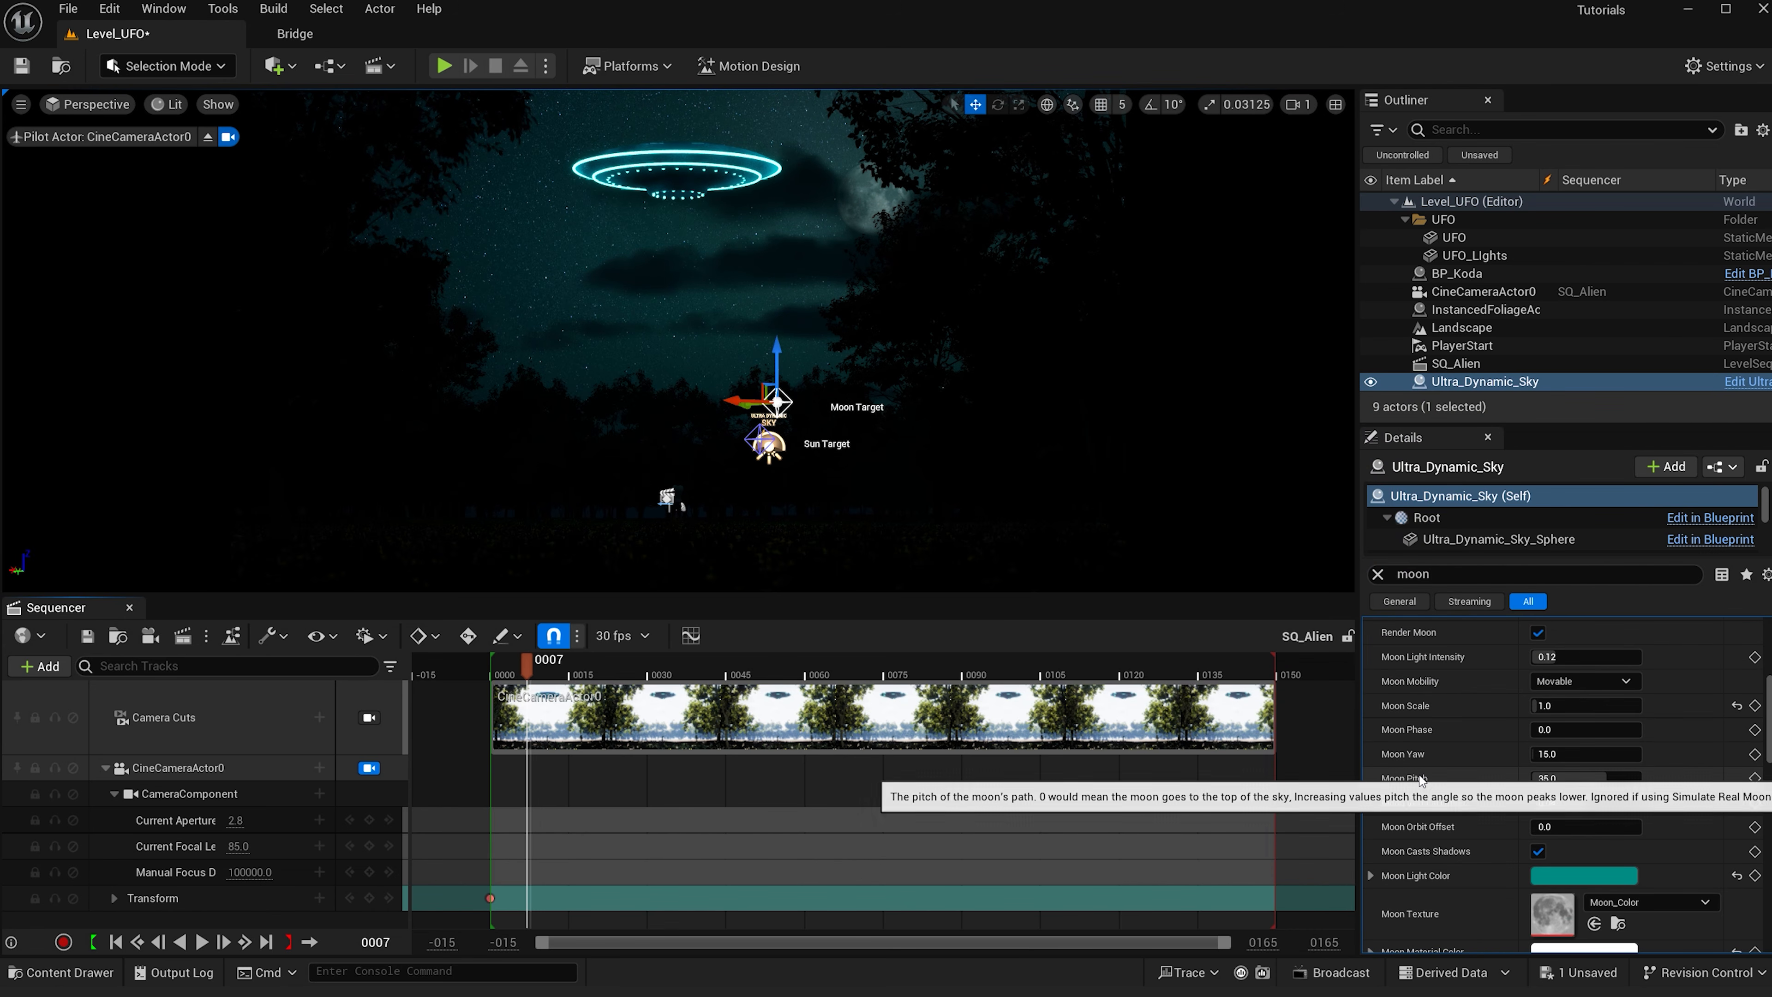
- Place a Post Process Volume in the level
{"action": "left_click", "coordinate": [274, 66]}
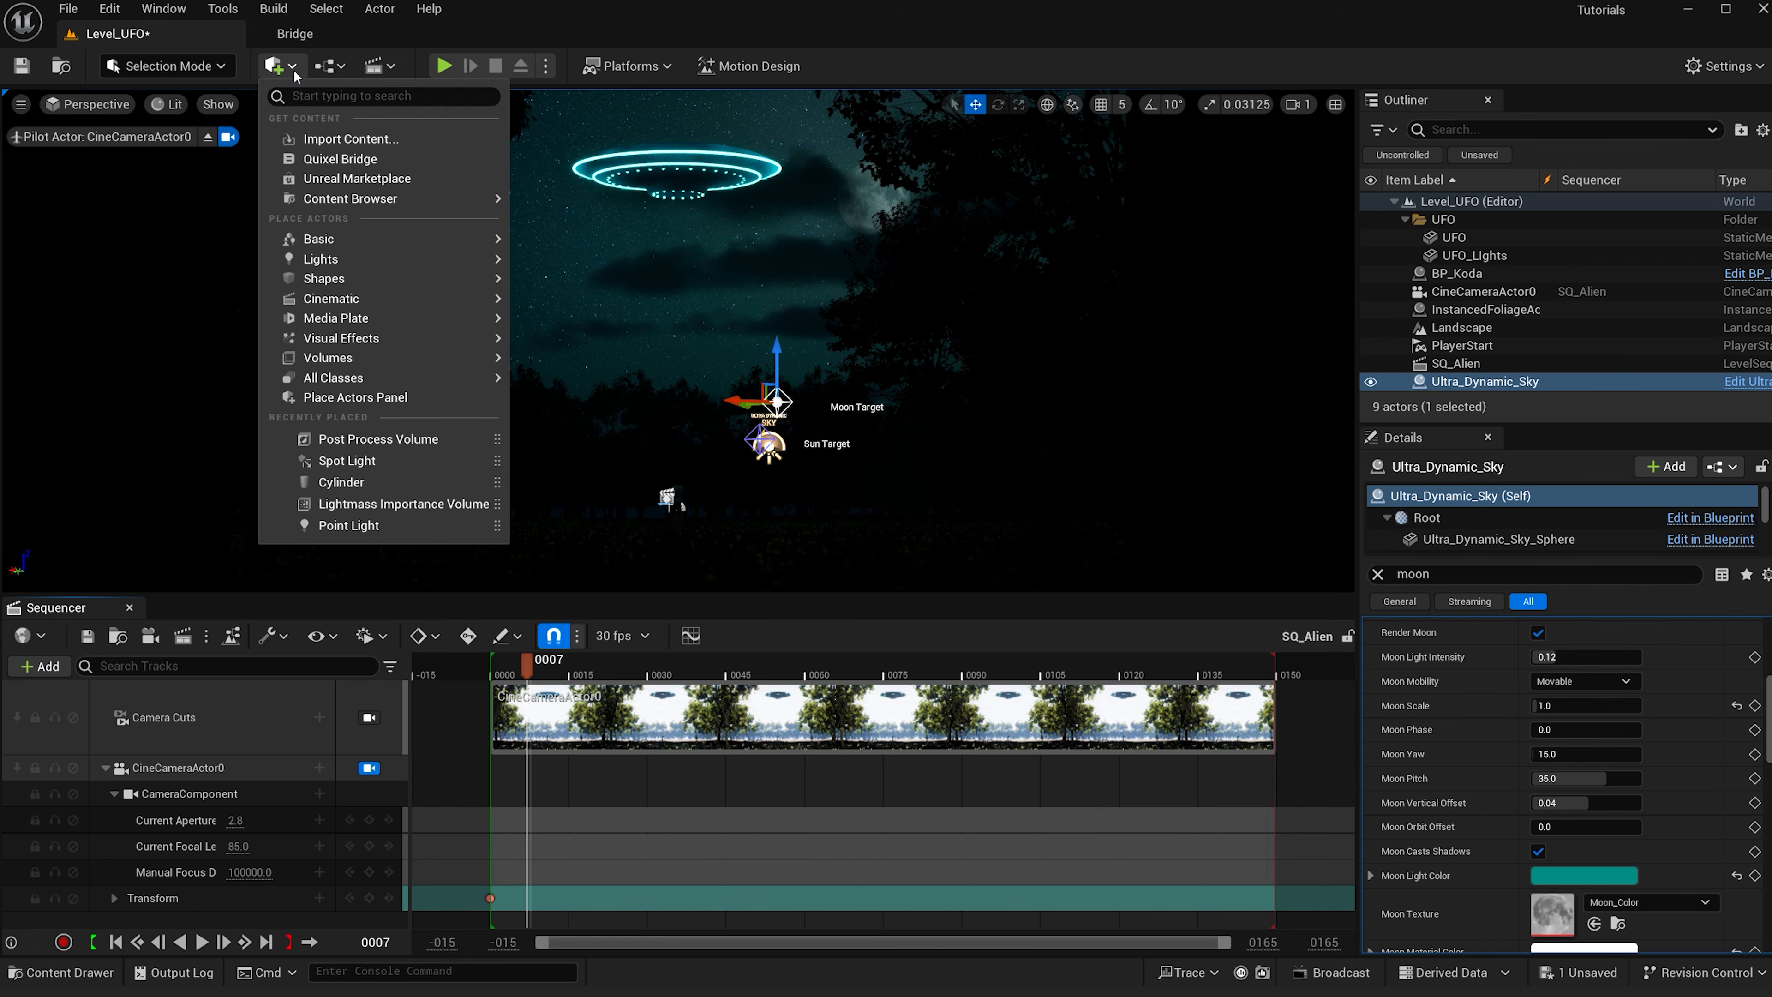
{"action": "type", "text": "post"}
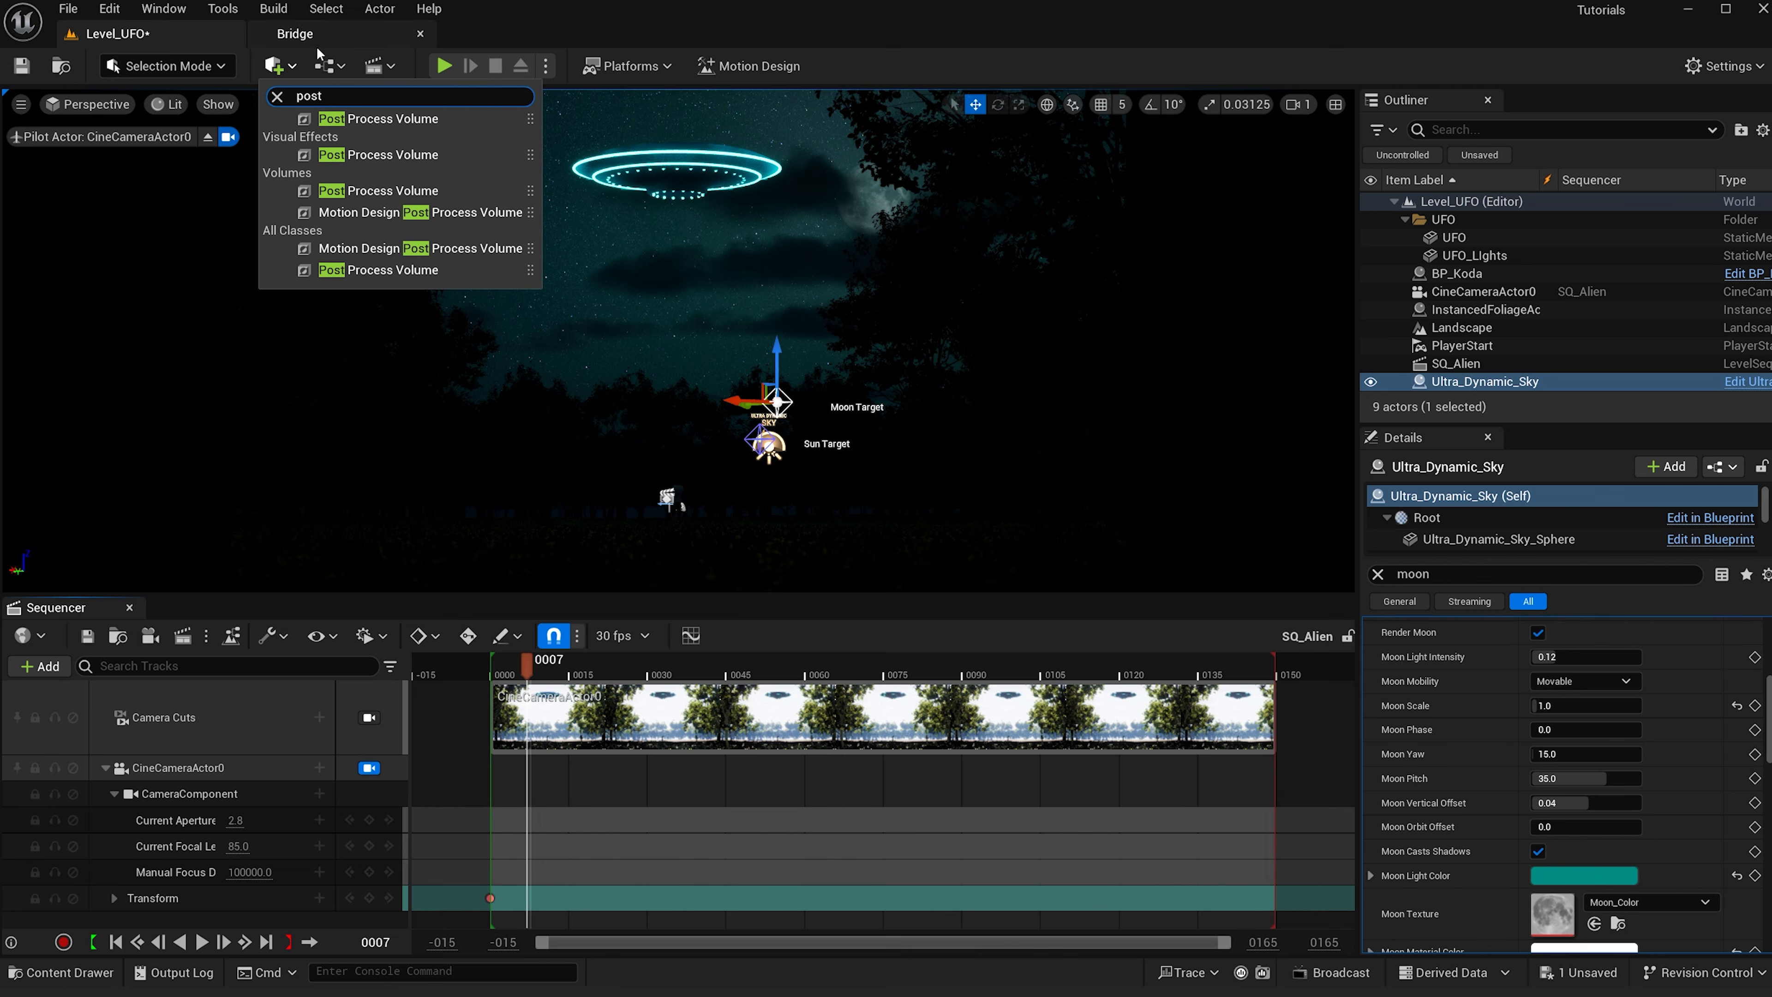
{"action": "left_click", "coordinate": [455, 156]}
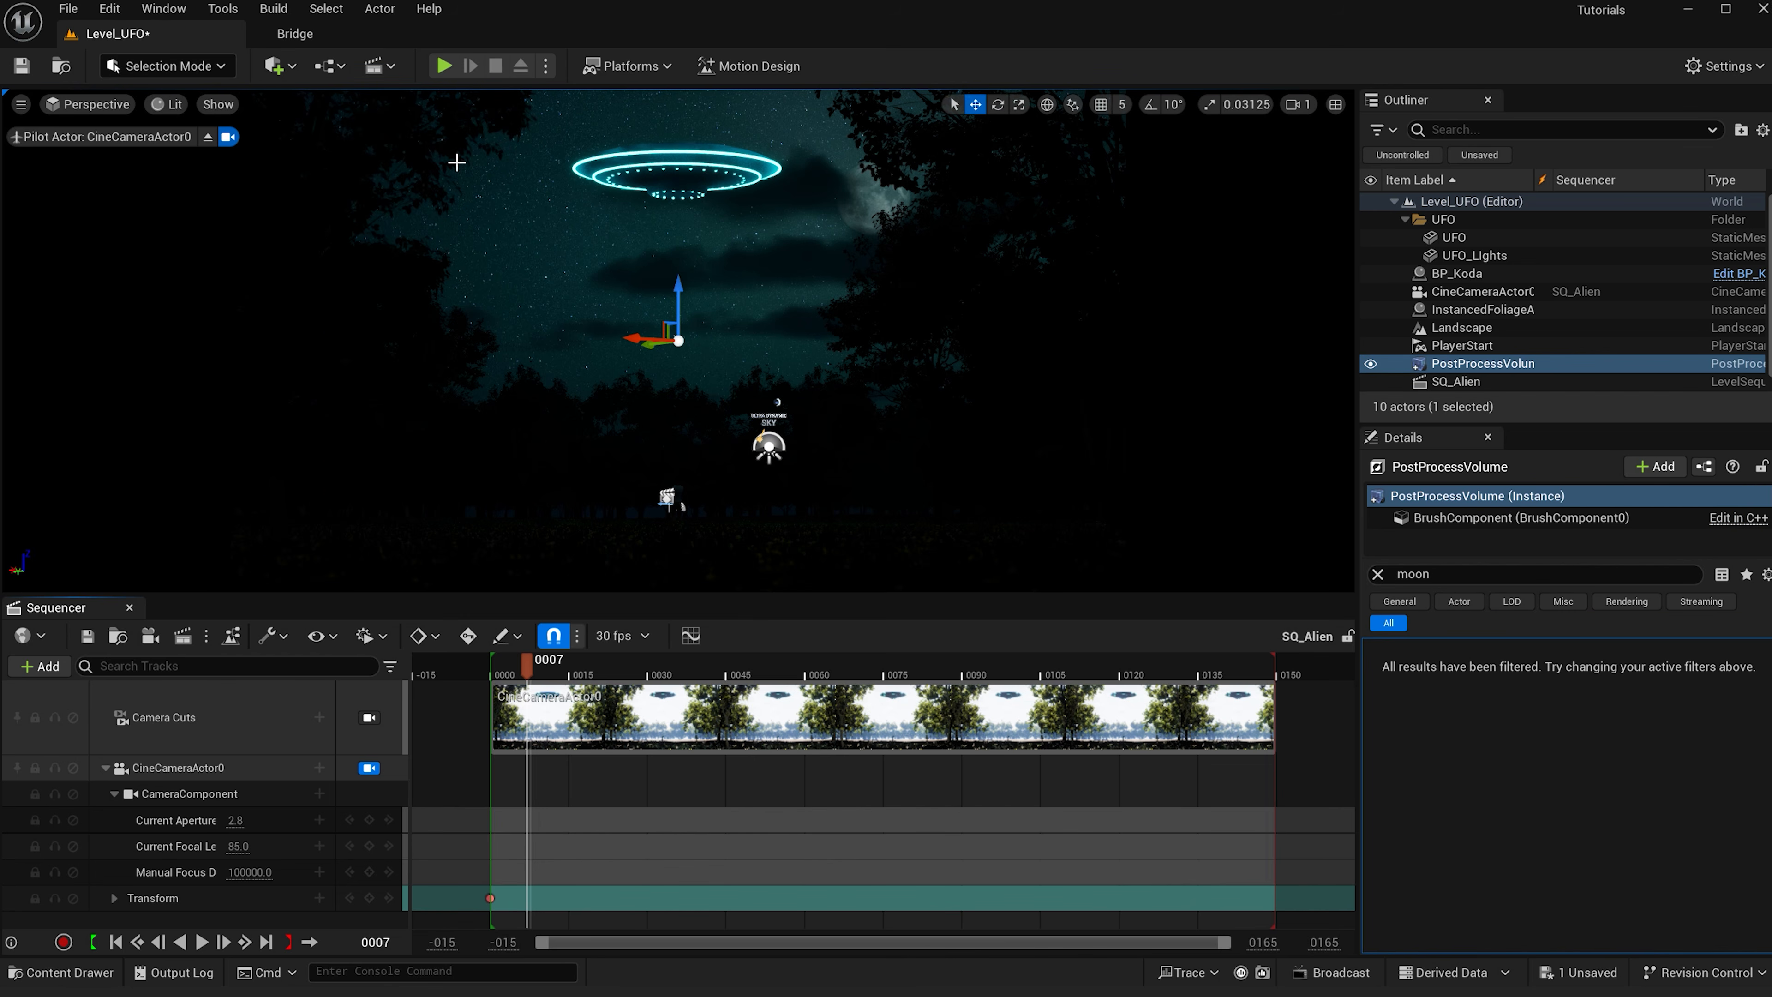
- Filter the volume's details for unbound and enable Infinite Extent (Unbound)
{"action": "left_click", "coordinate": [1377, 574]}
{"action": "type", "text": "unoub"}
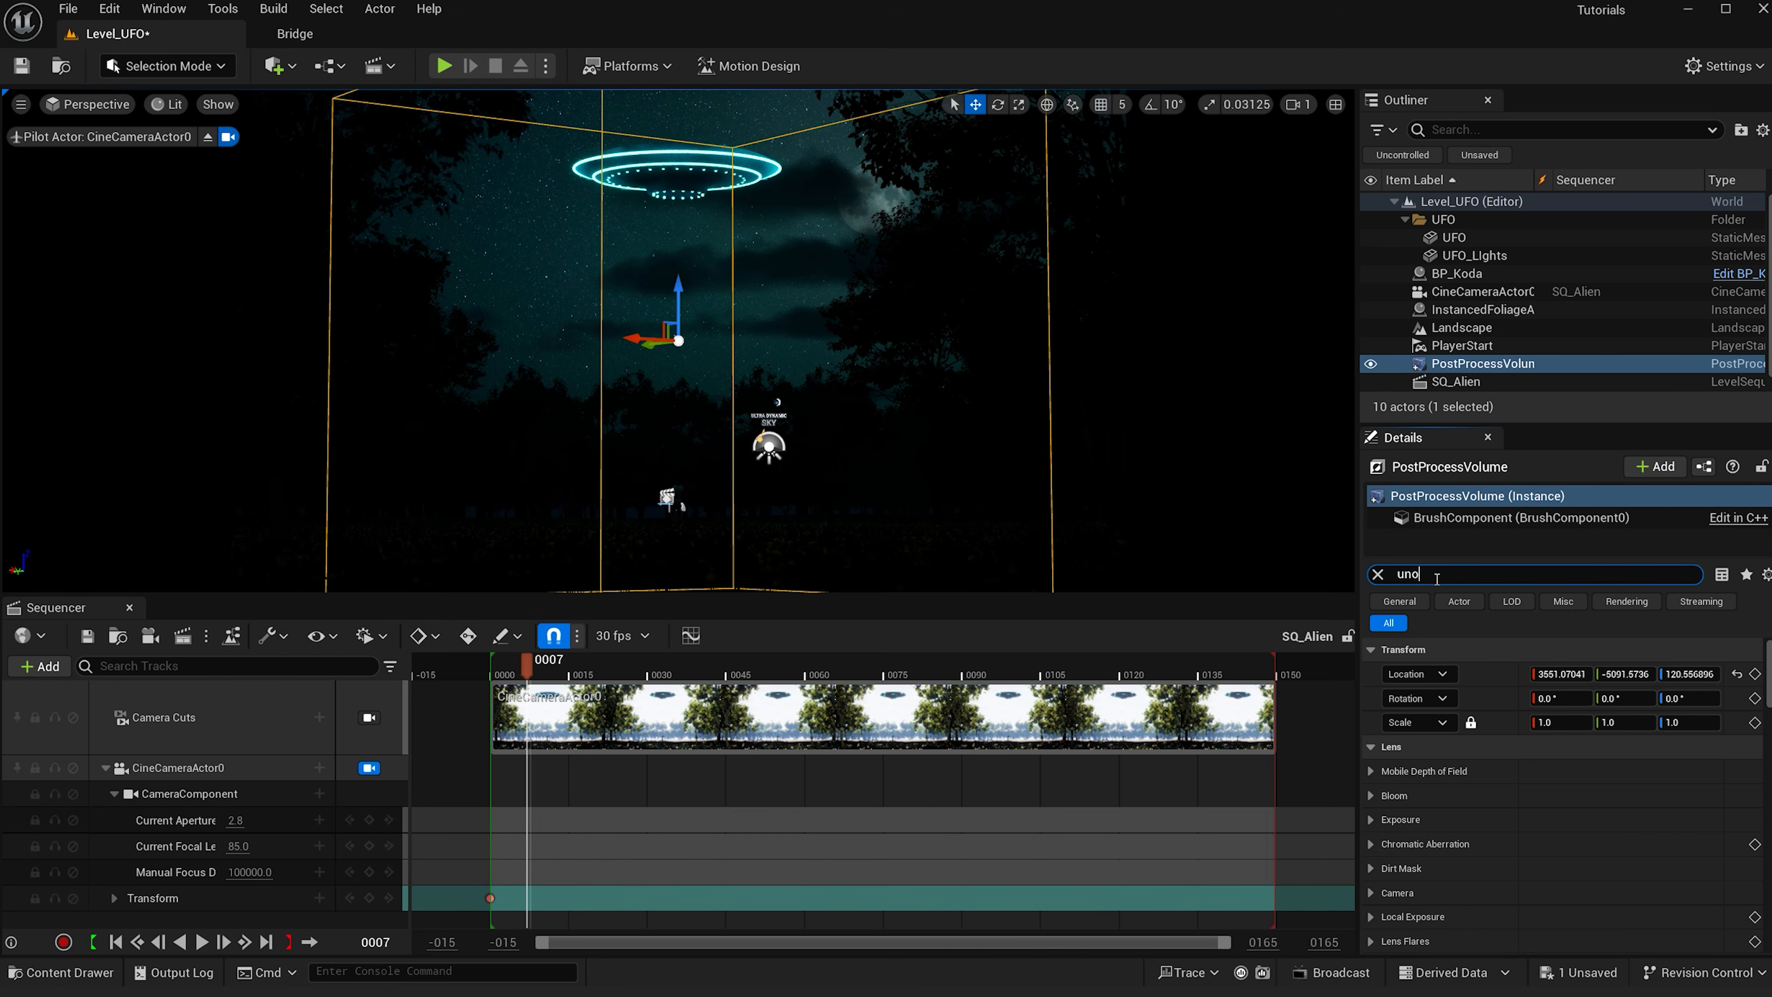
{"action": "key", "text": "BackSpace"}
{"action": "type", "text": "bound"}
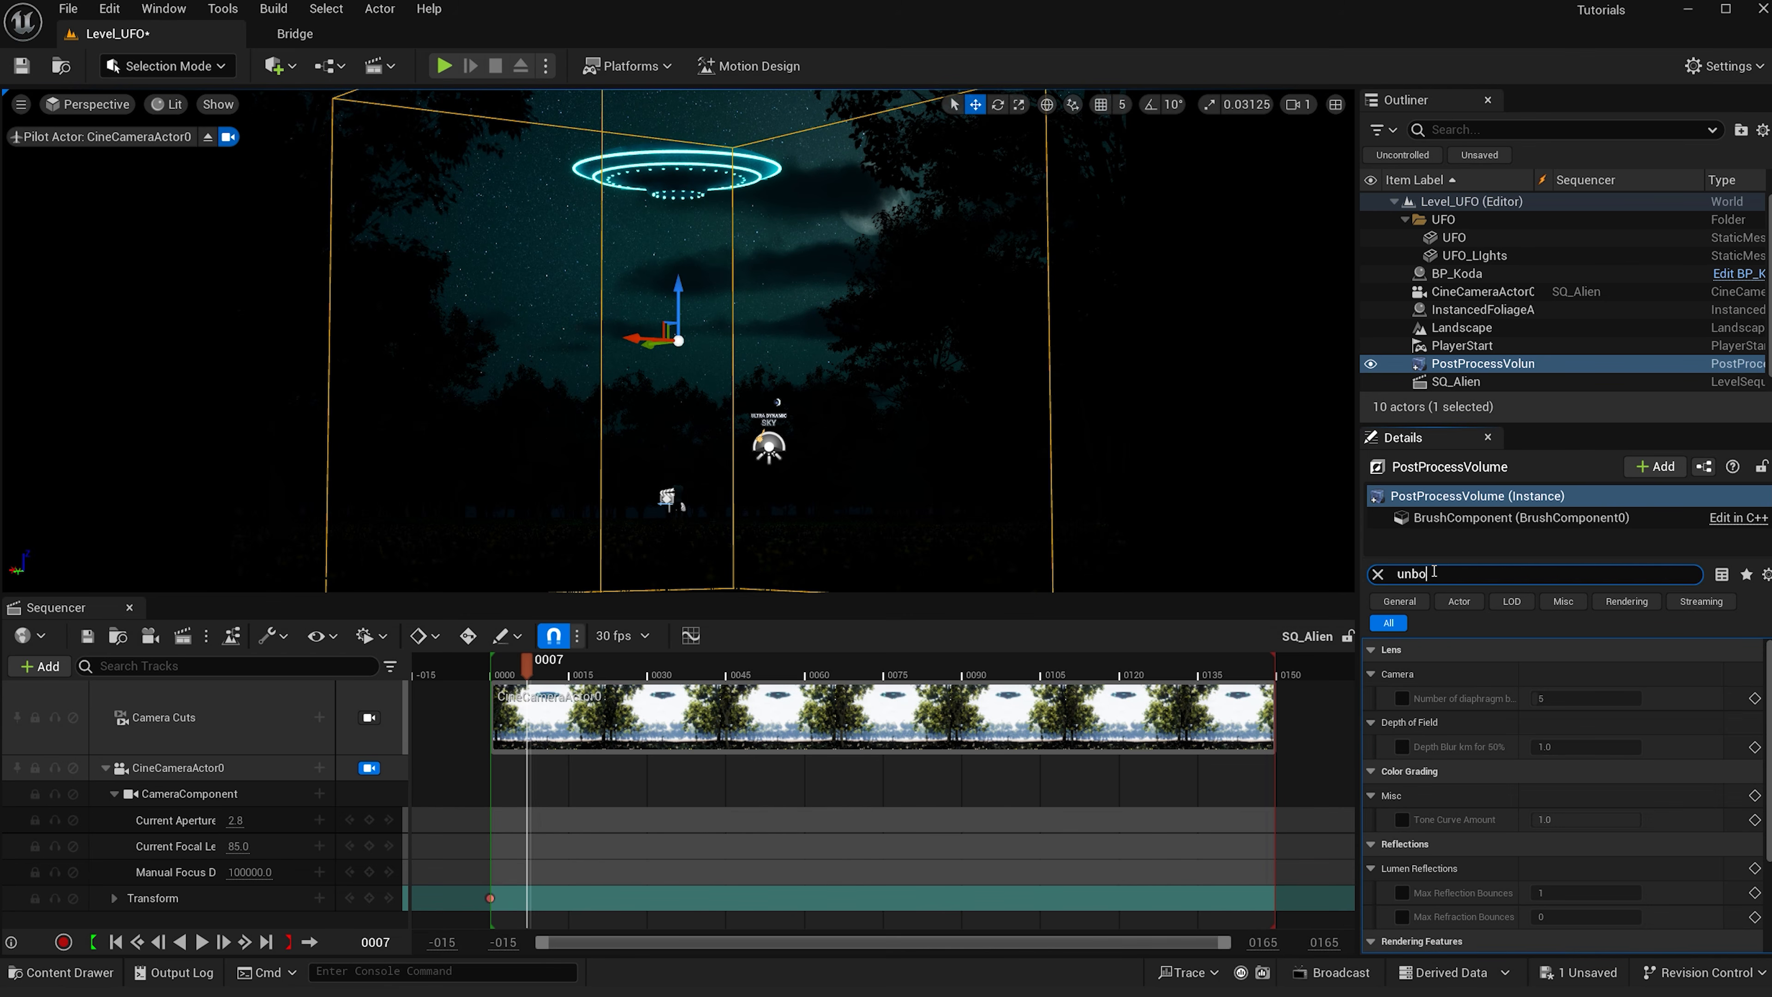
{"action": "left_click", "coordinate": [1544, 671]}
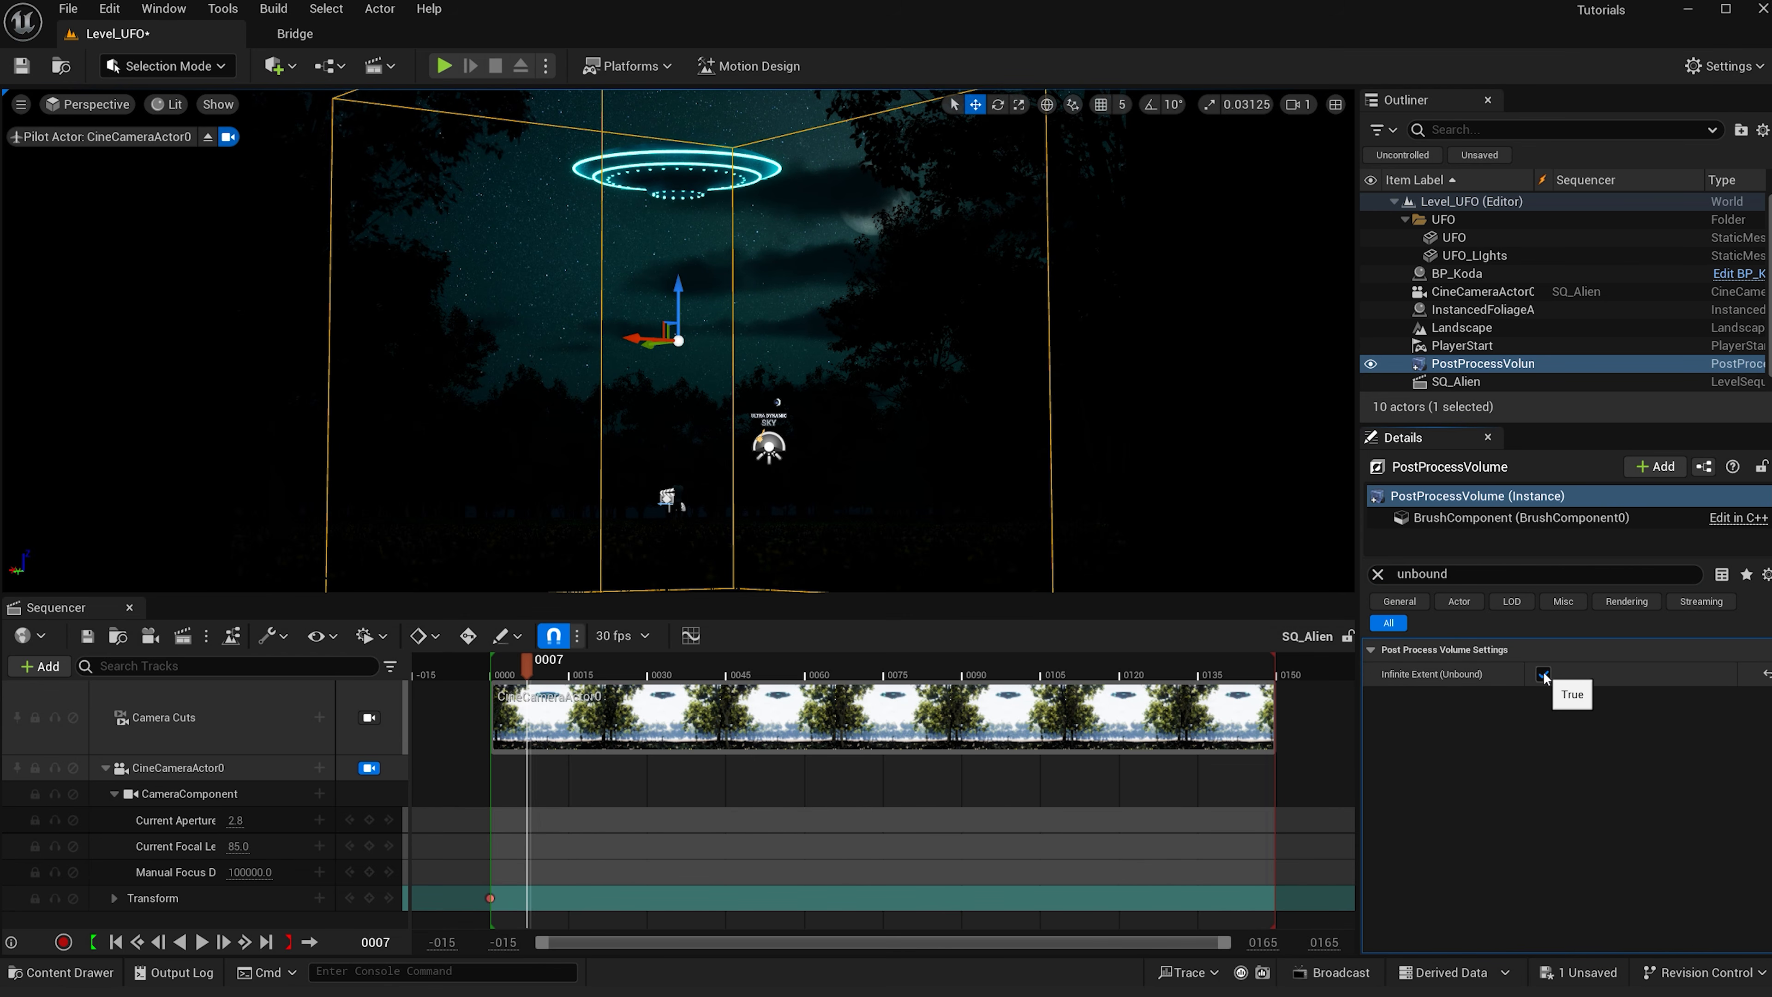
- Clear the filter, open Local Exposure, and enable Shadow Contrast at 0.1
{"action": "left_click", "coordinate": [1377, 574]}
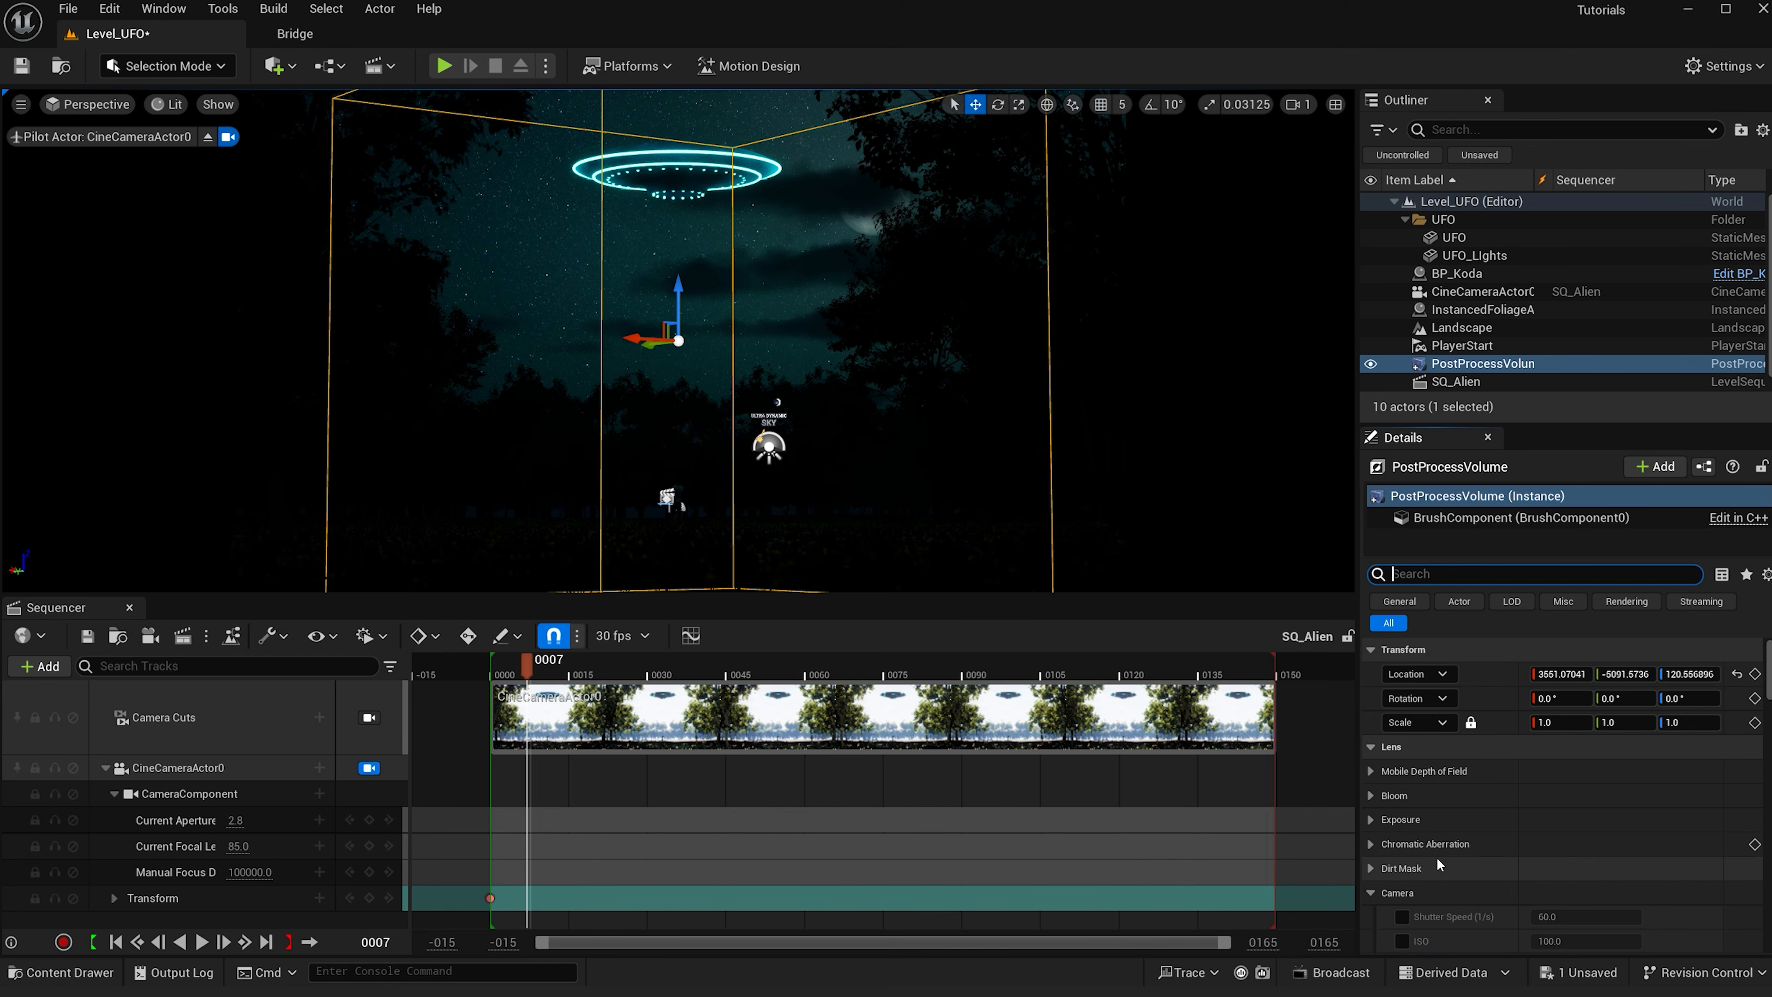
{"action": "left_click", "coordinate": [1370, 893]}
{"action": "left_click", "coordinate": [1373, 916]}
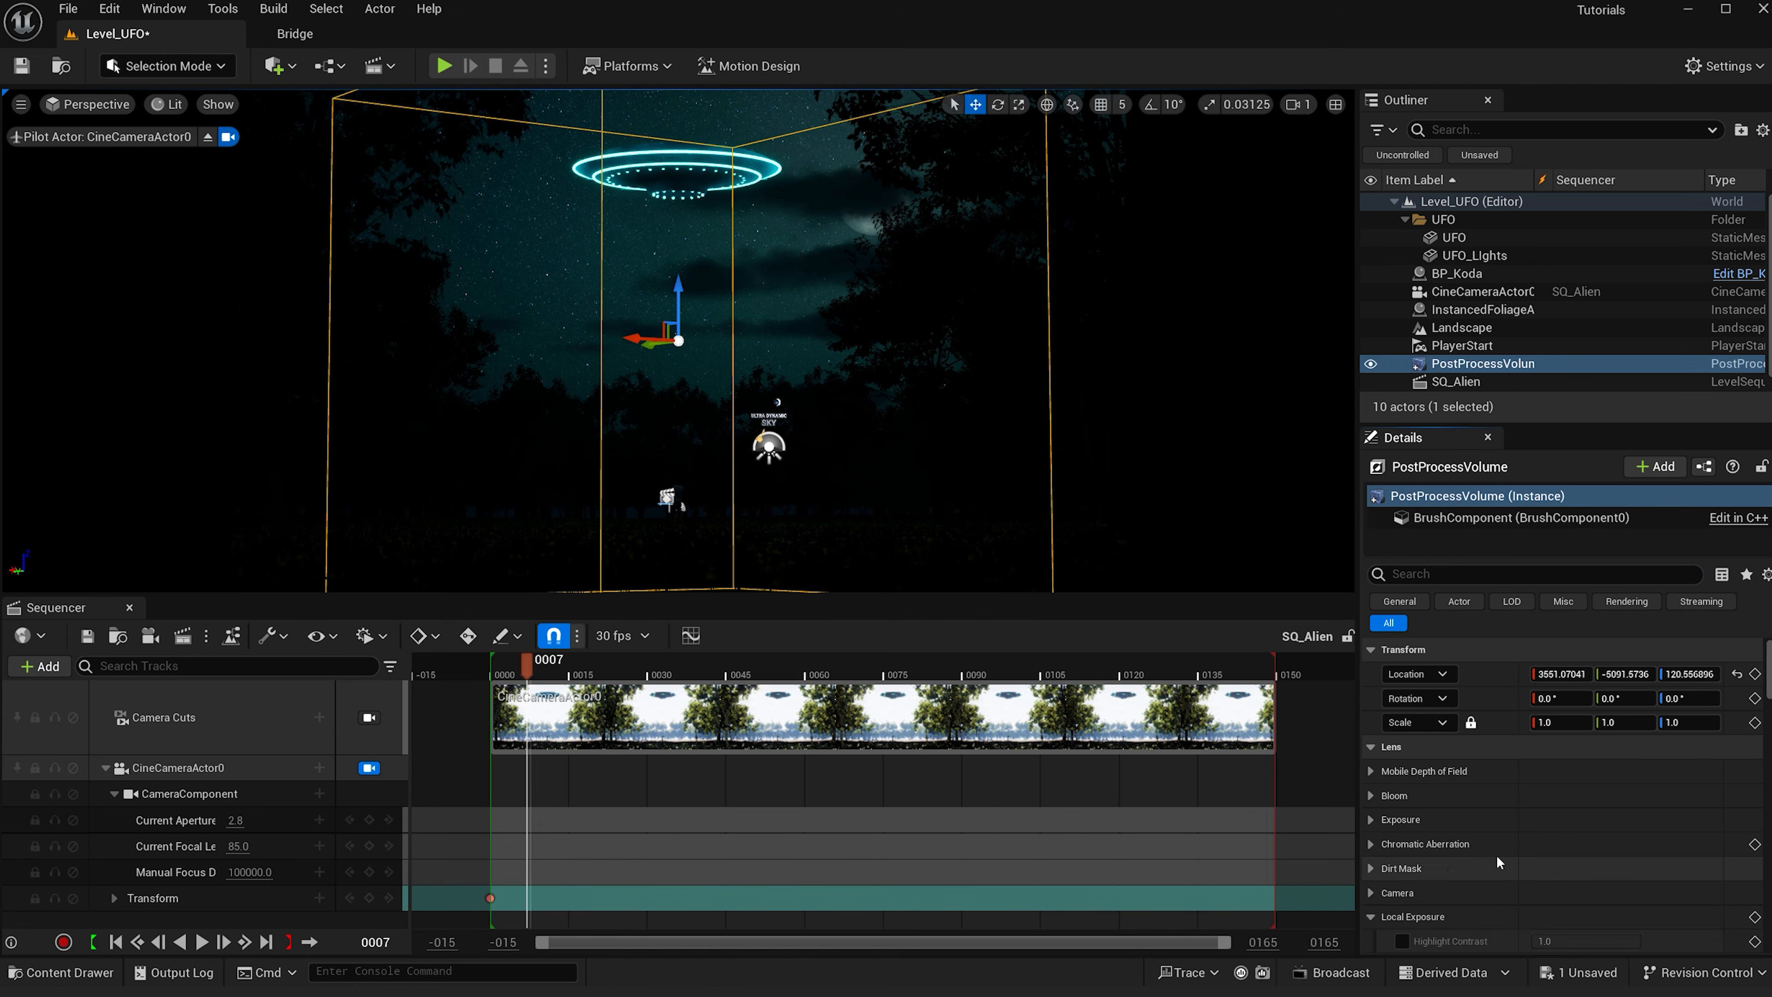
{"action": "scroll", "coordinate": [1493, 857], "scroll_direction": "down", "scroll_amount": 3}
{"action": "left_click", "coordinate": [1402, 880]}
{"action": "left_click", "coordinate": [1574, 877]}
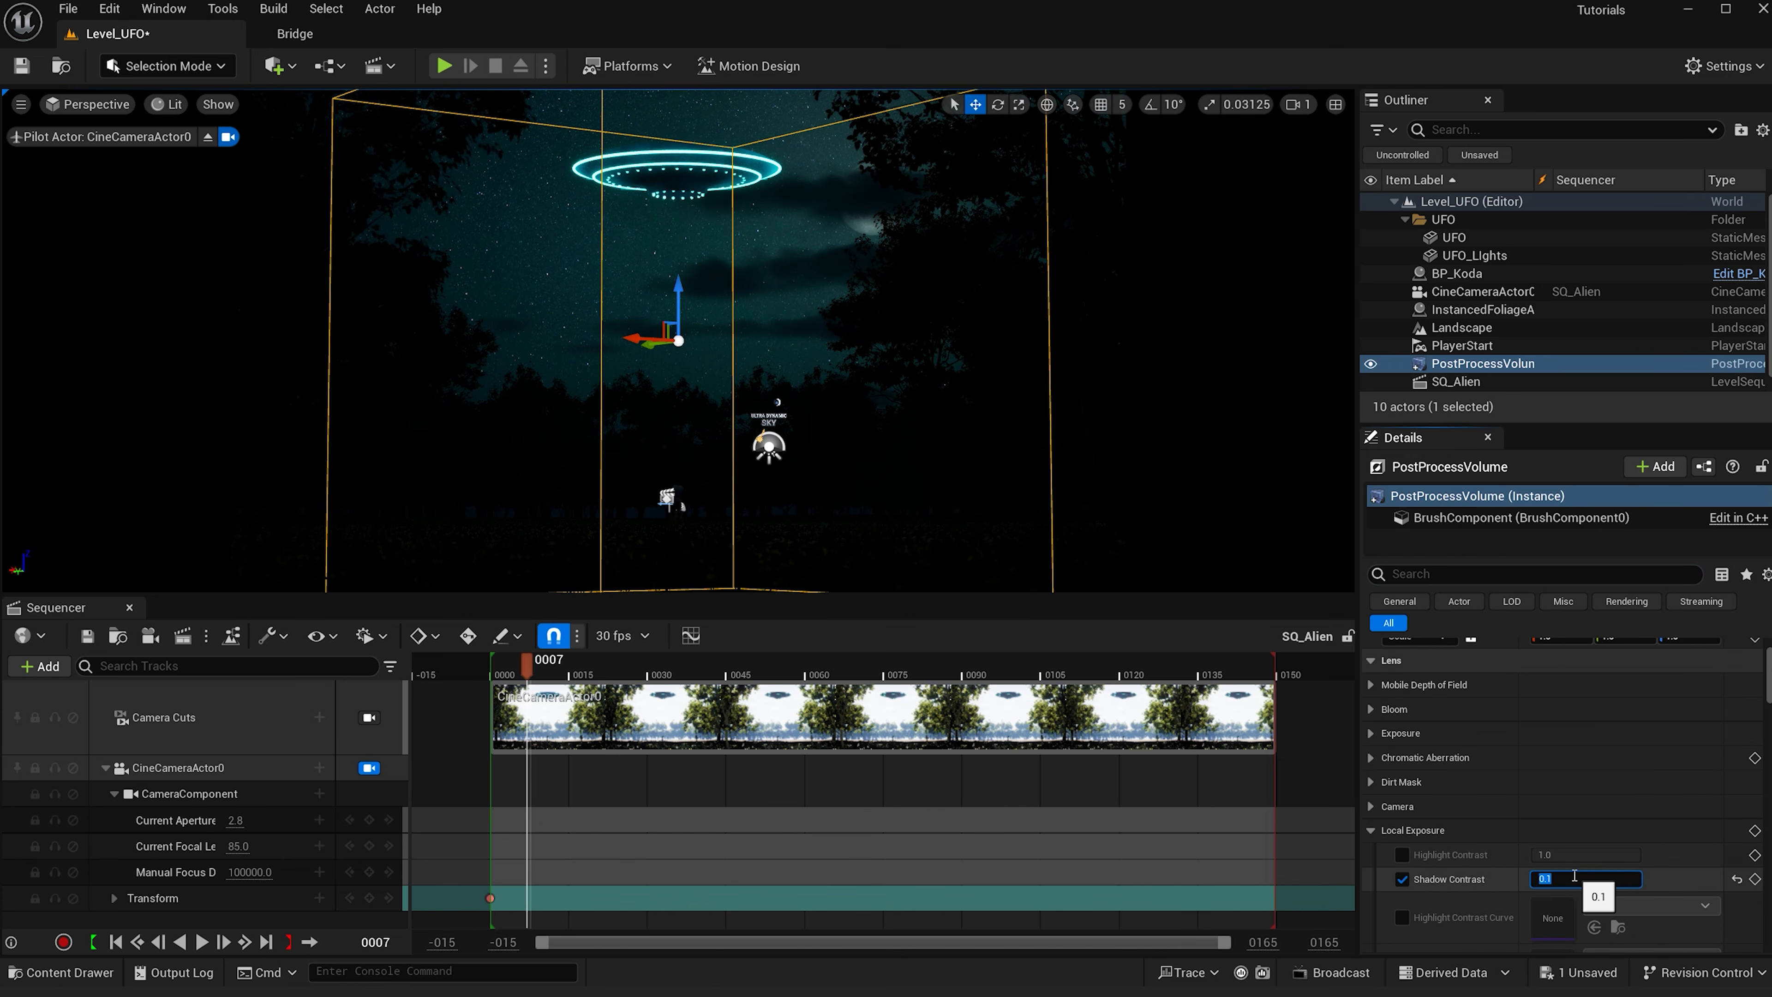
{"action": "key", "text": "Return"}
- Enable the Local Exposure Detail Strength override and set it to 1.5
{"action": "scroll", "coordinate": [1693, 879], "scroll_direction": "down", "scroll_amount": 3}
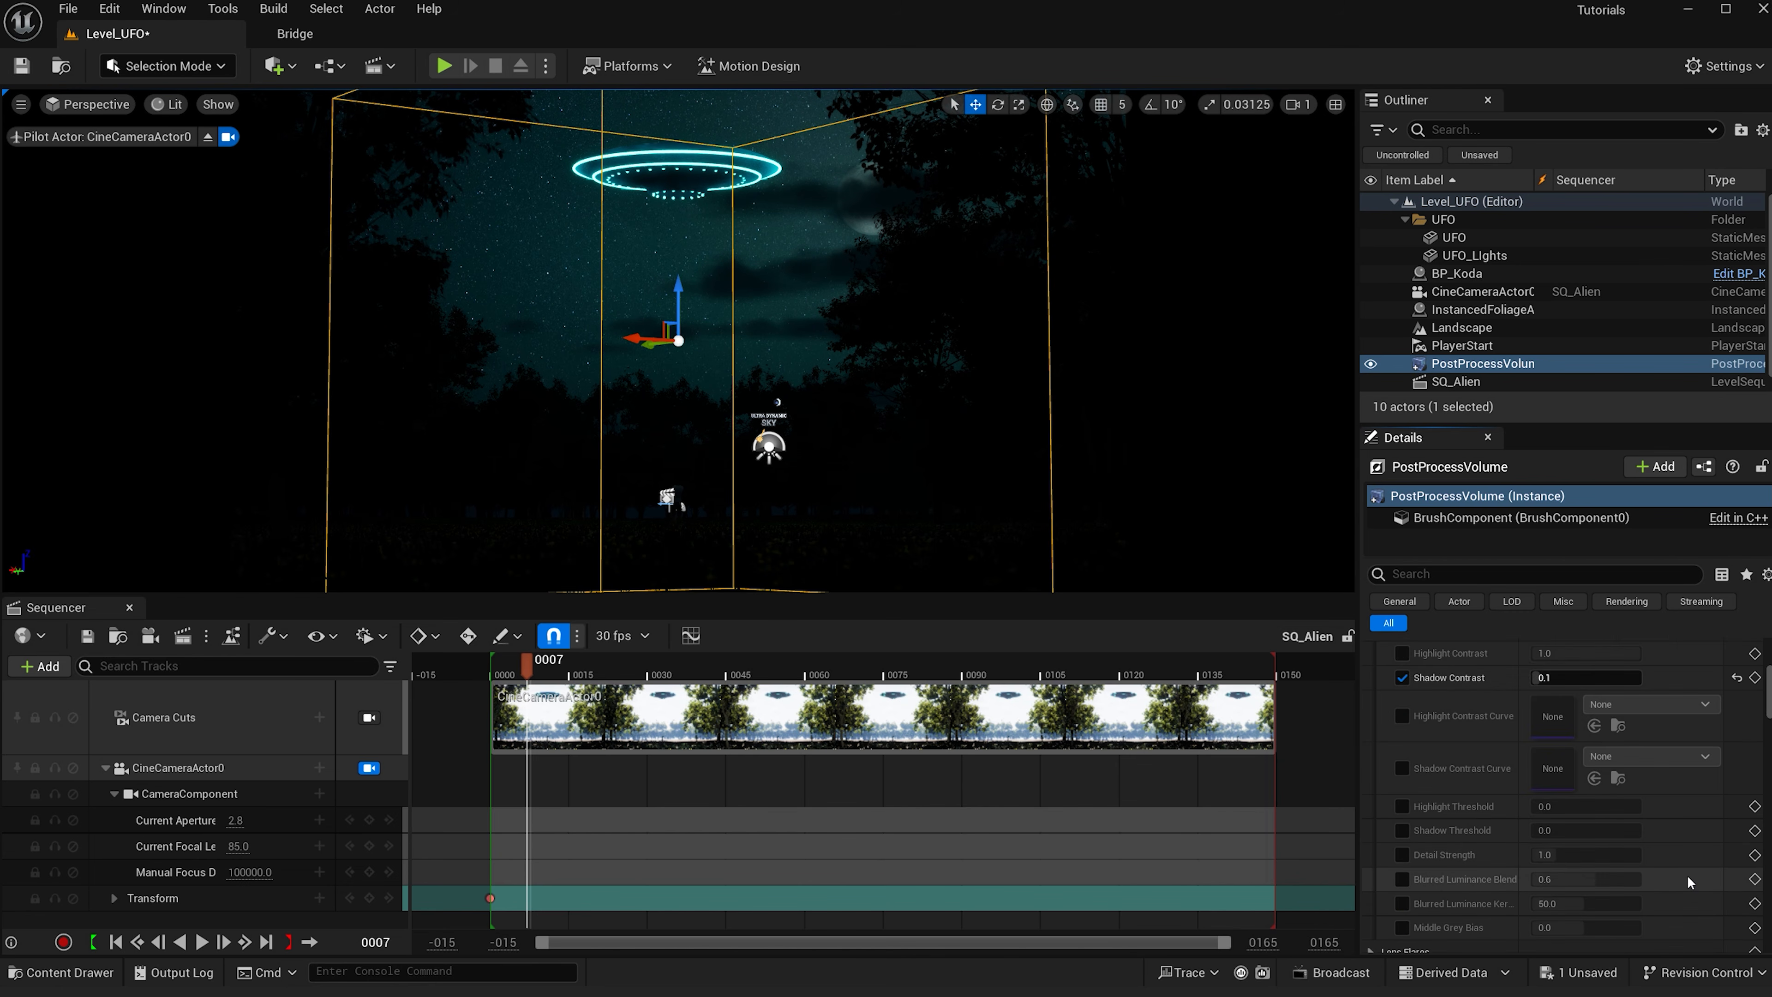
{"action": "scroll", "coordinate": [1394, 738], "scroll_direction": "down", "scroll_amount": 2}
{"action": "left_click", "coordinate": [1401, 711]}
{"action": "left_click", "coordinate": [1547, 711]}
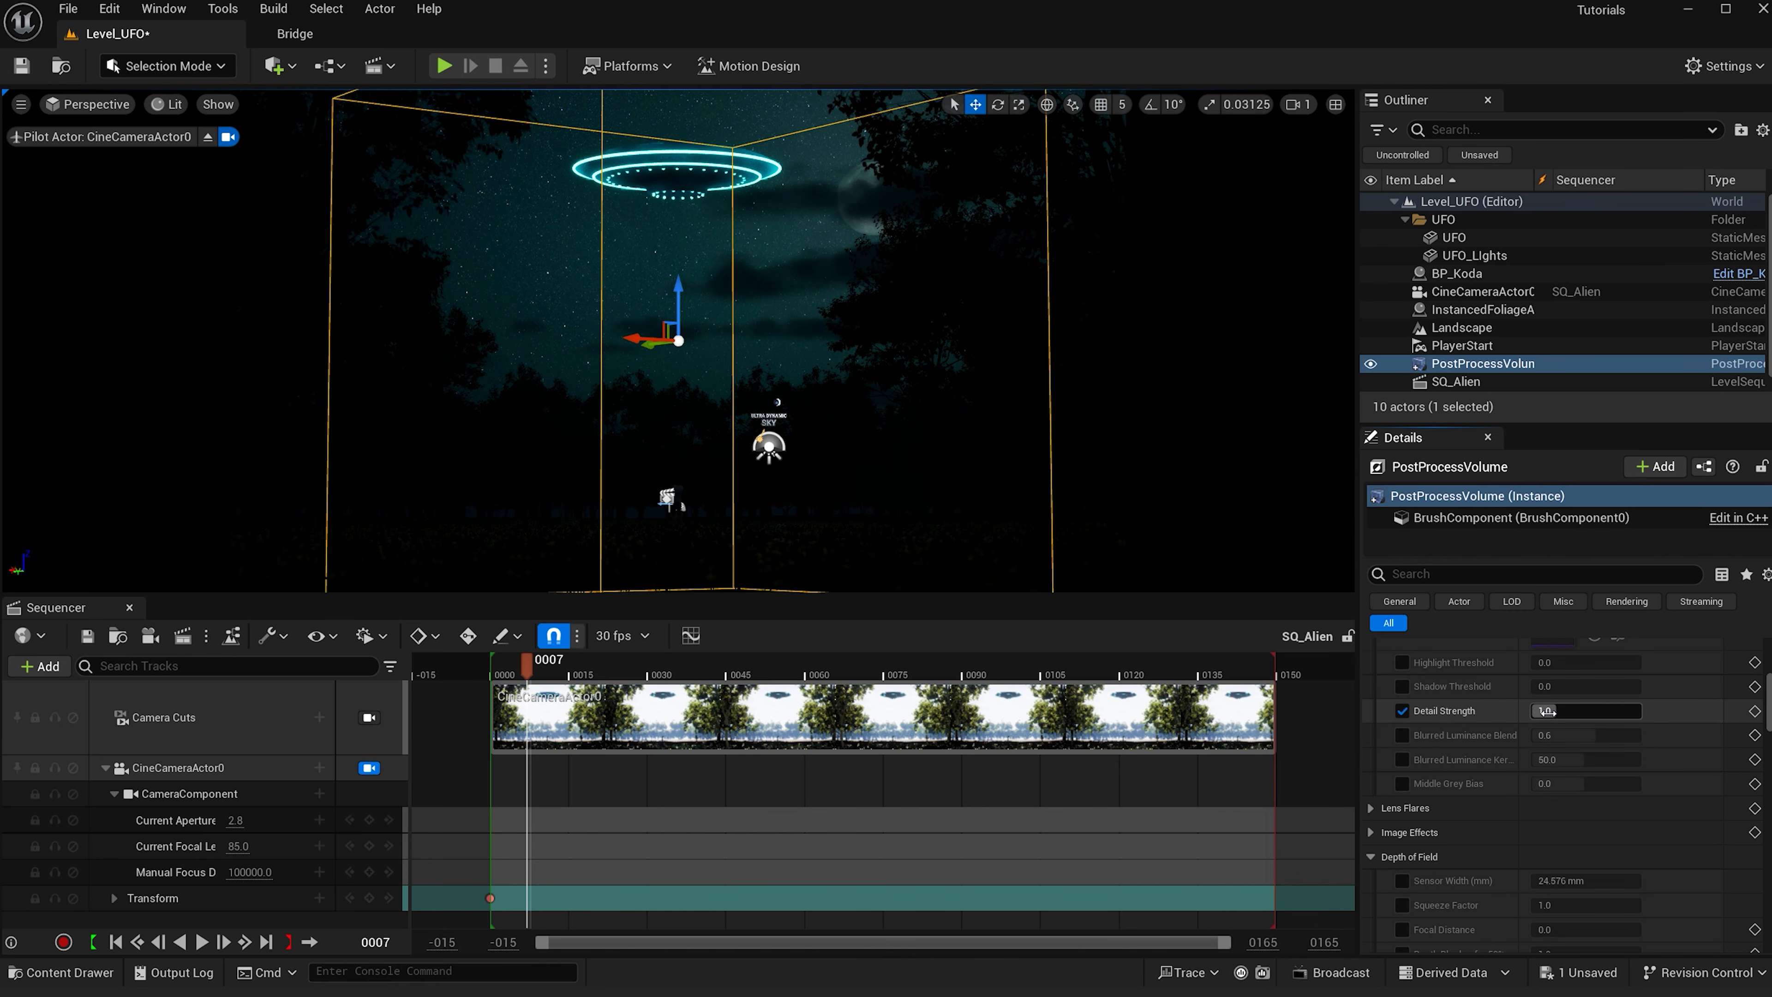
{"action": "type", "text": "1.5"}
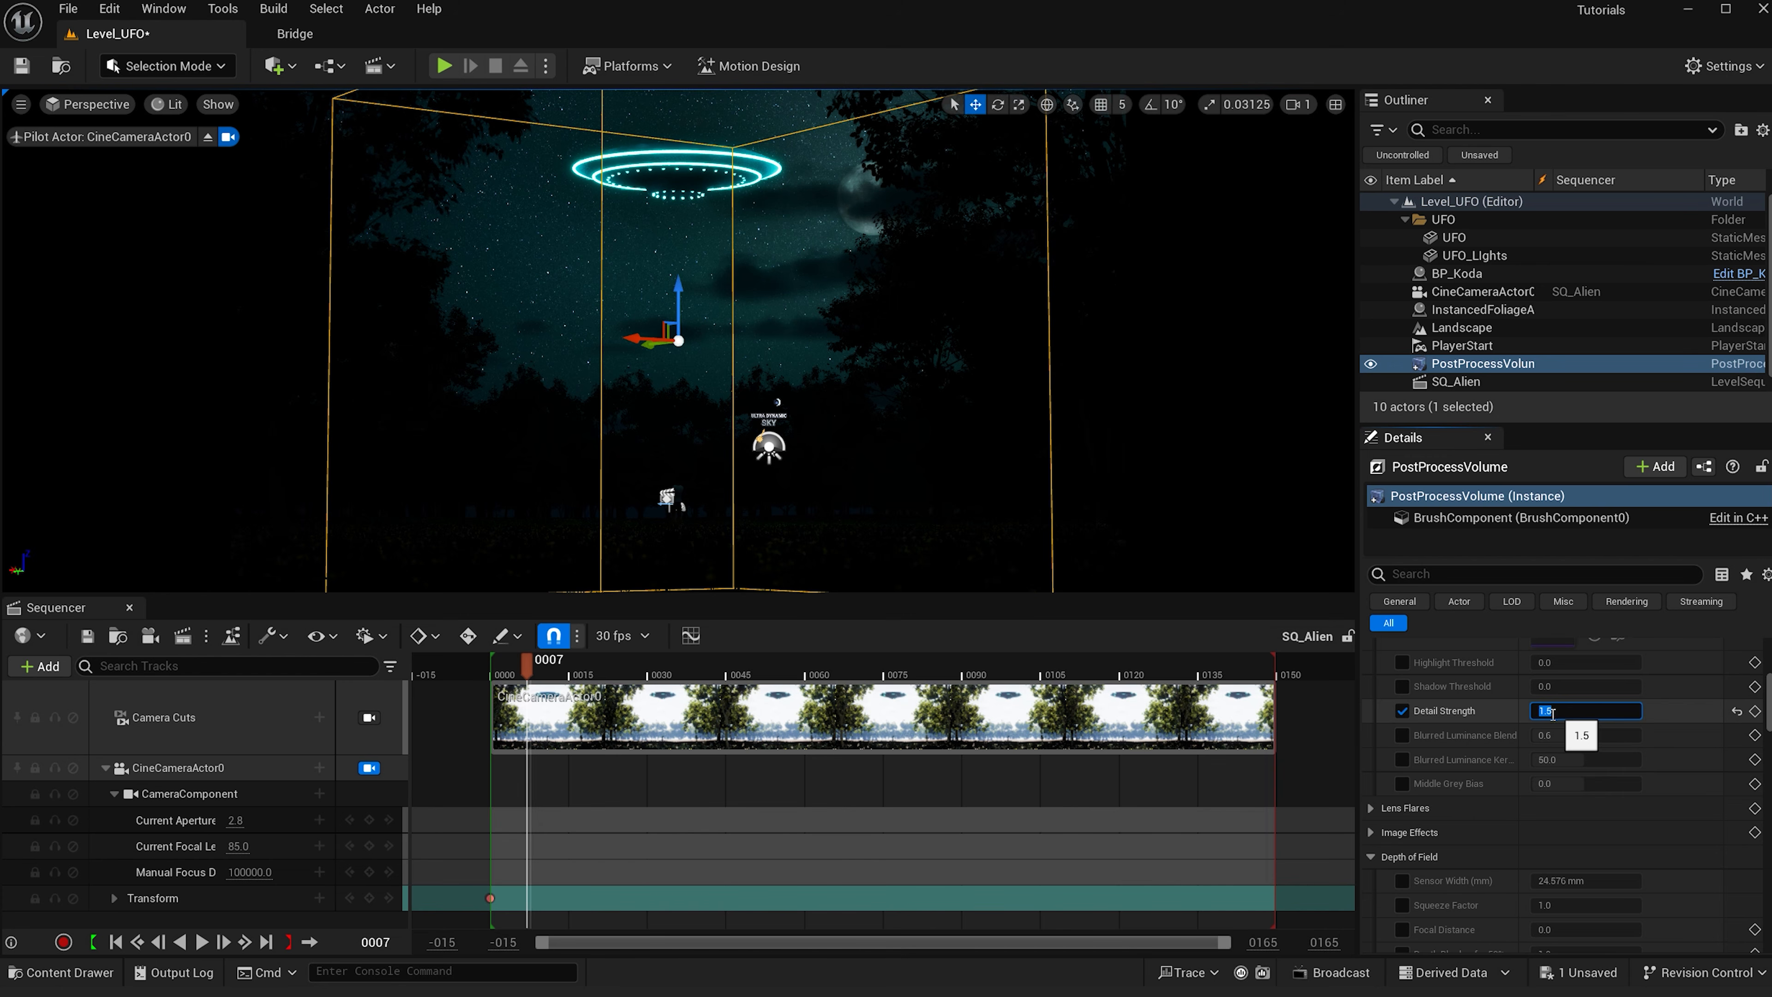
- Enable Middle Grey Bias and set it to 1.5
{"action": "left_click", "coordinate": [1401, 783]}
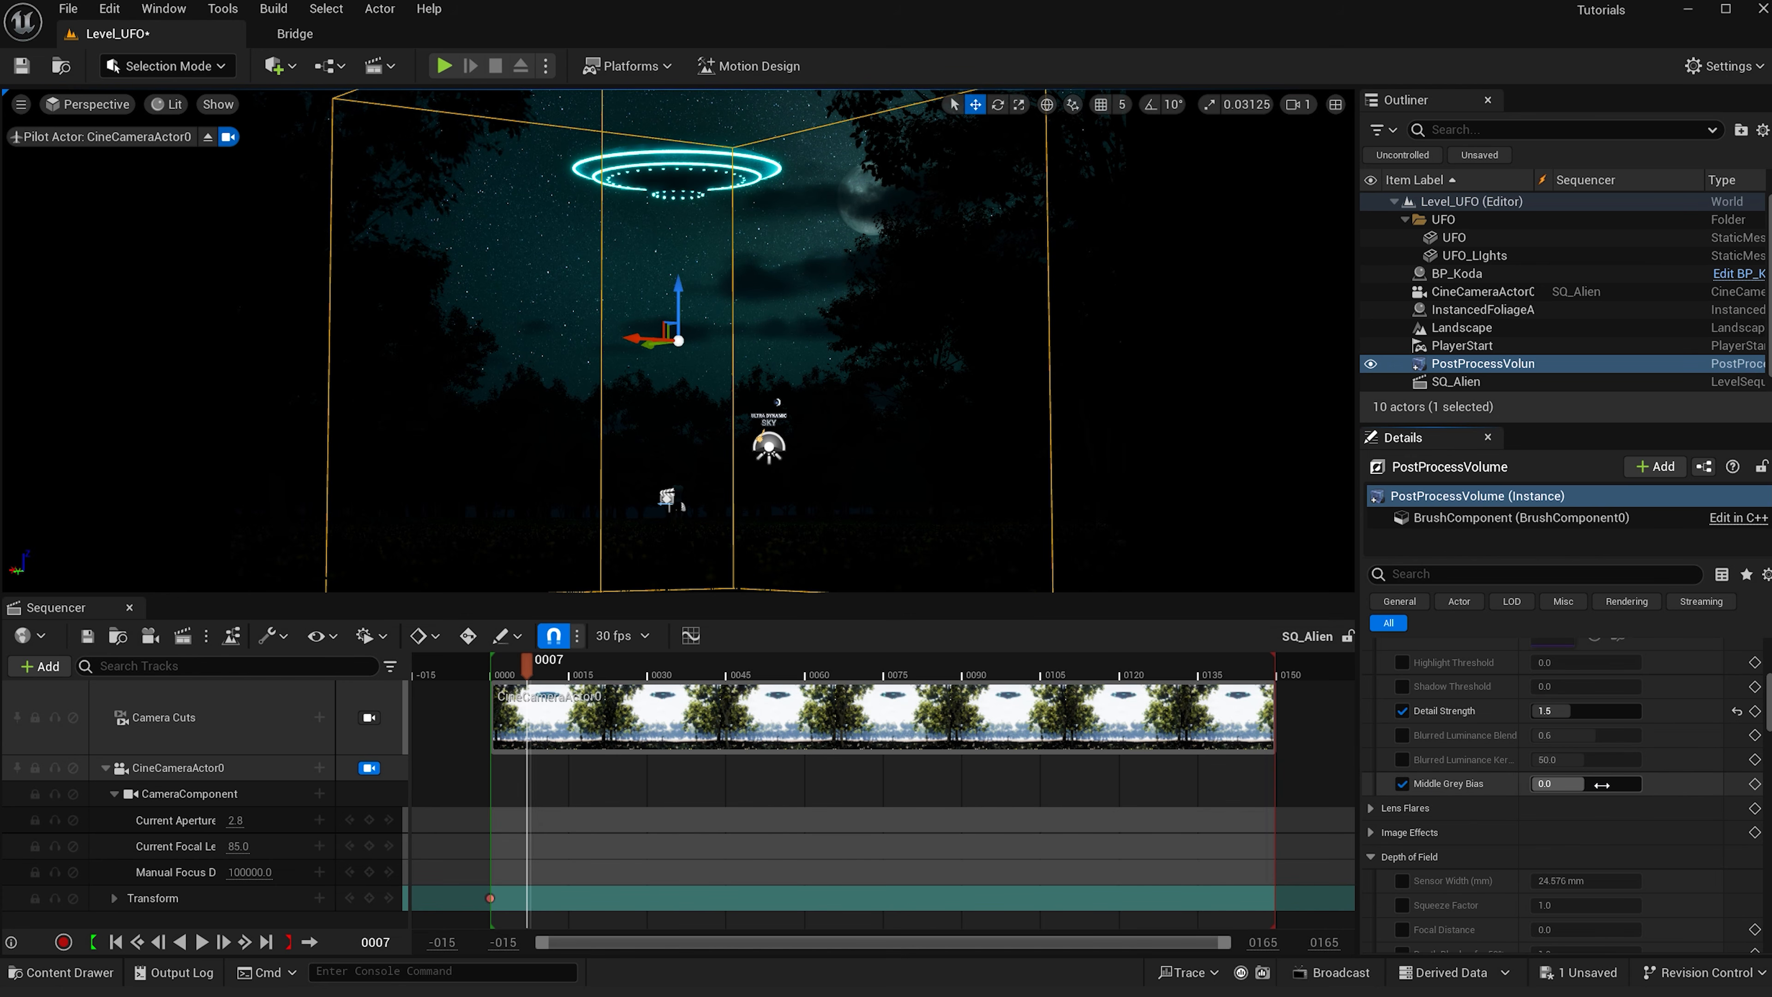
{"action": "left_click", "coordinate": [1603, 784]}
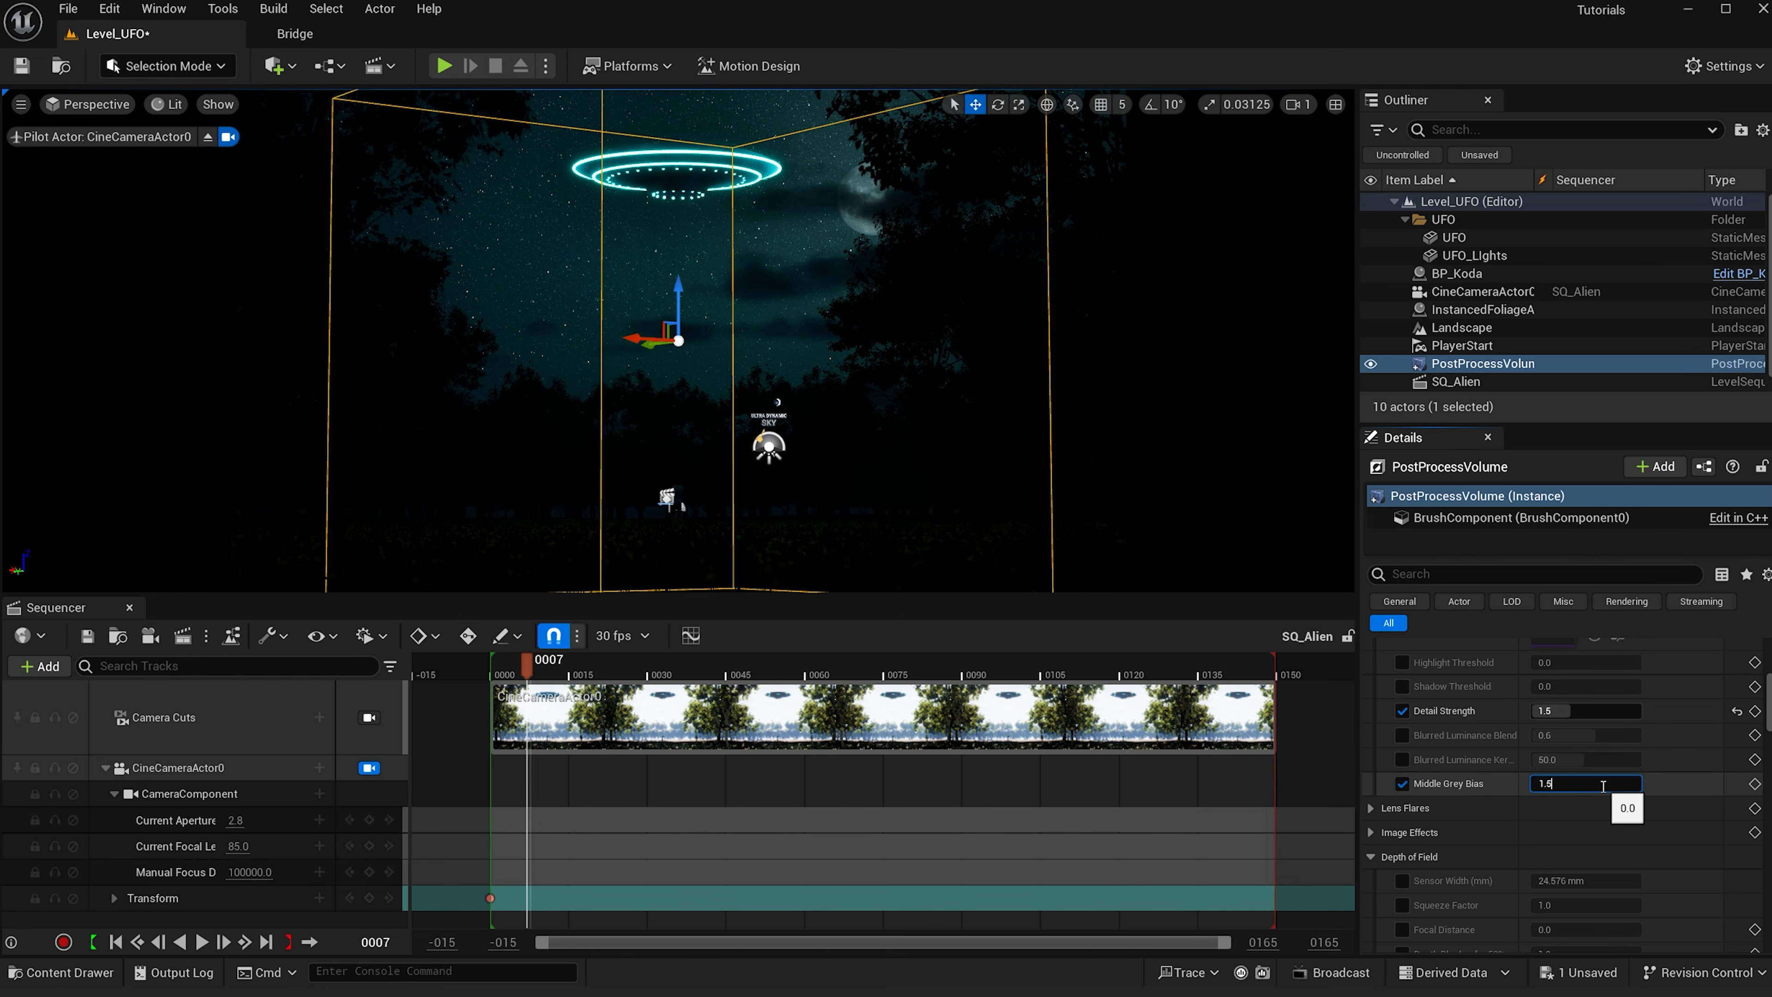
{"action": "key", "text": "Return"}
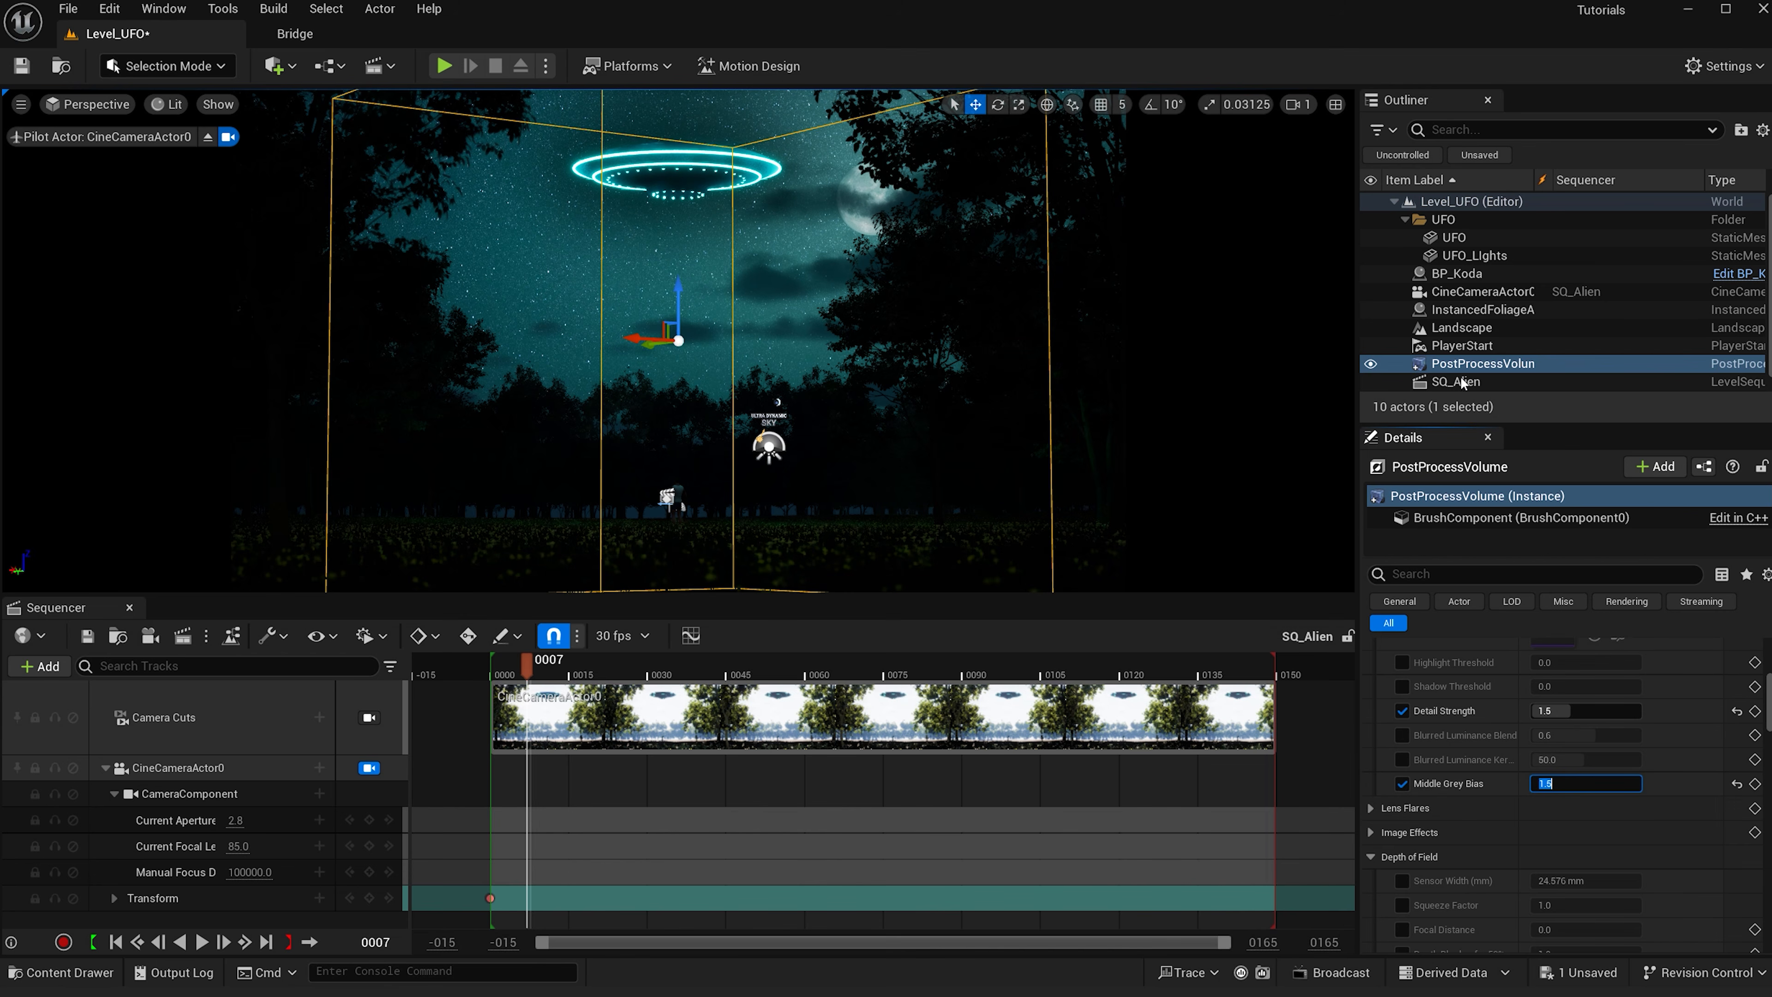
- Select the Ultra_Dynamic_Sky and set Night Brightness to 0.04
{"action": "scroll", "coordinate": [1475, 377], "scroll_direction": "down", "scroll_amount": 1}
{"action": "left_click", "coordinate": [1474, 384]}
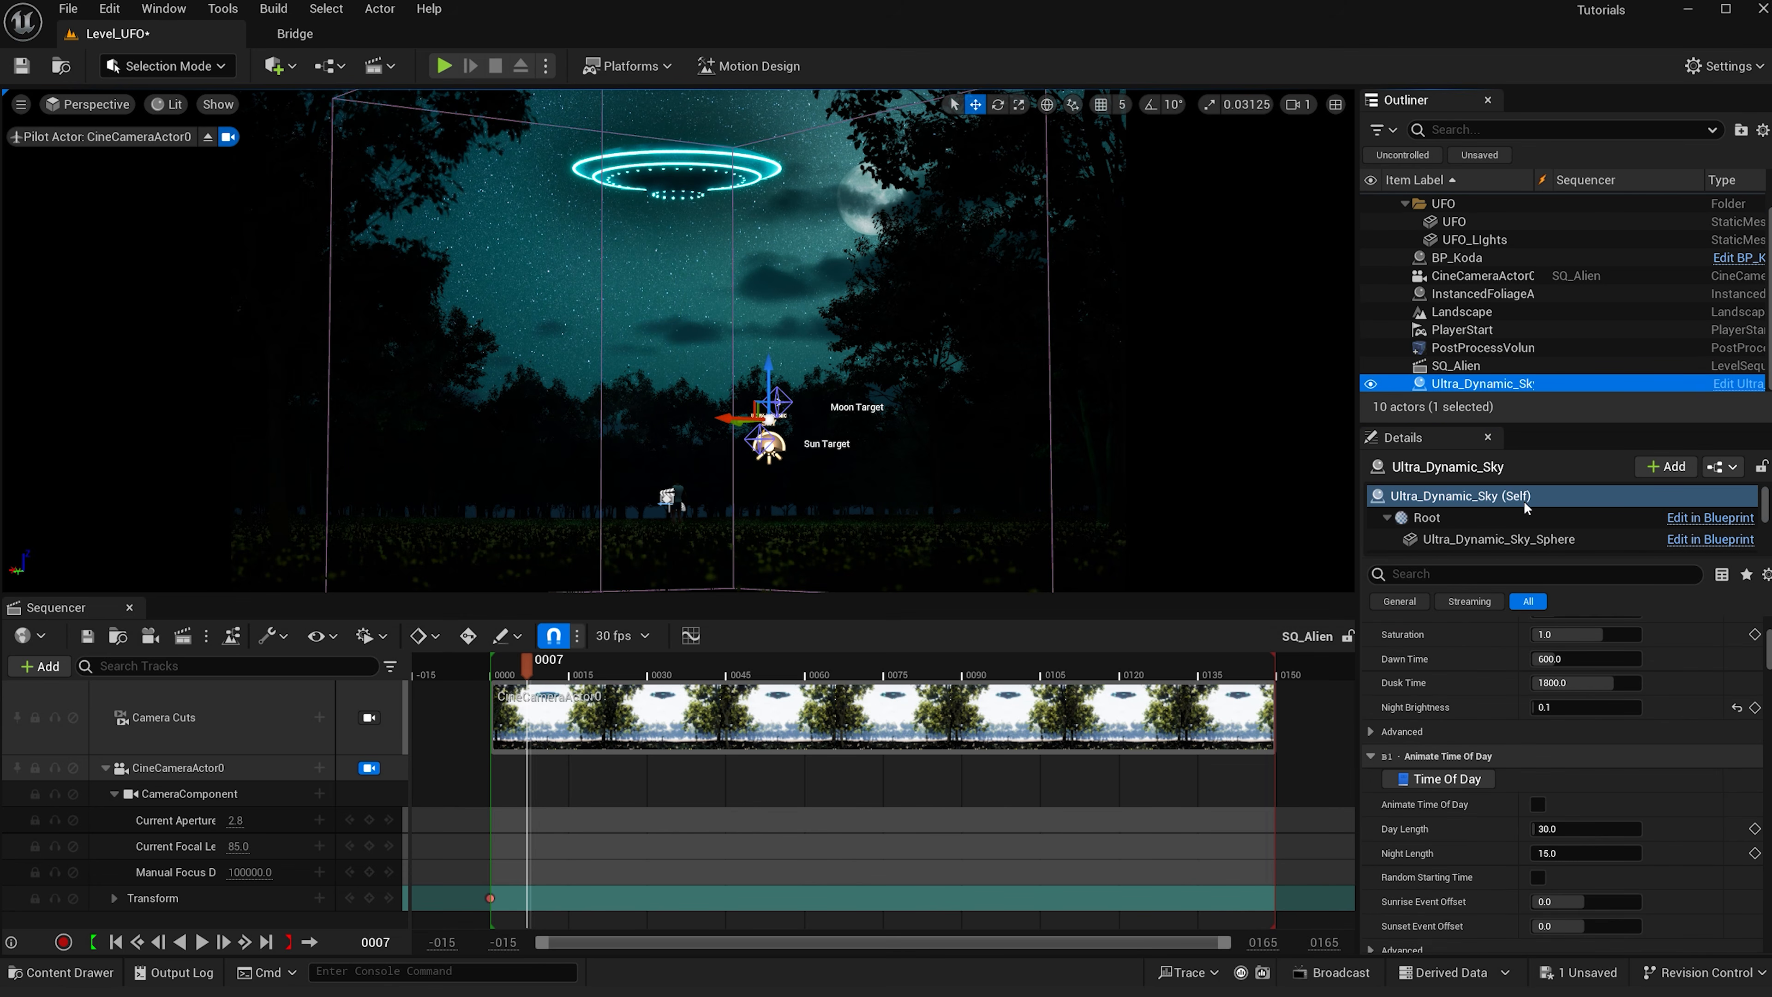
{"action": "scroll", "coordinate": [1588, 880], "scroll_direction": "up", "scroll_amount": 3}
{"action": "left_click", "coordinate": [1585, 908]}
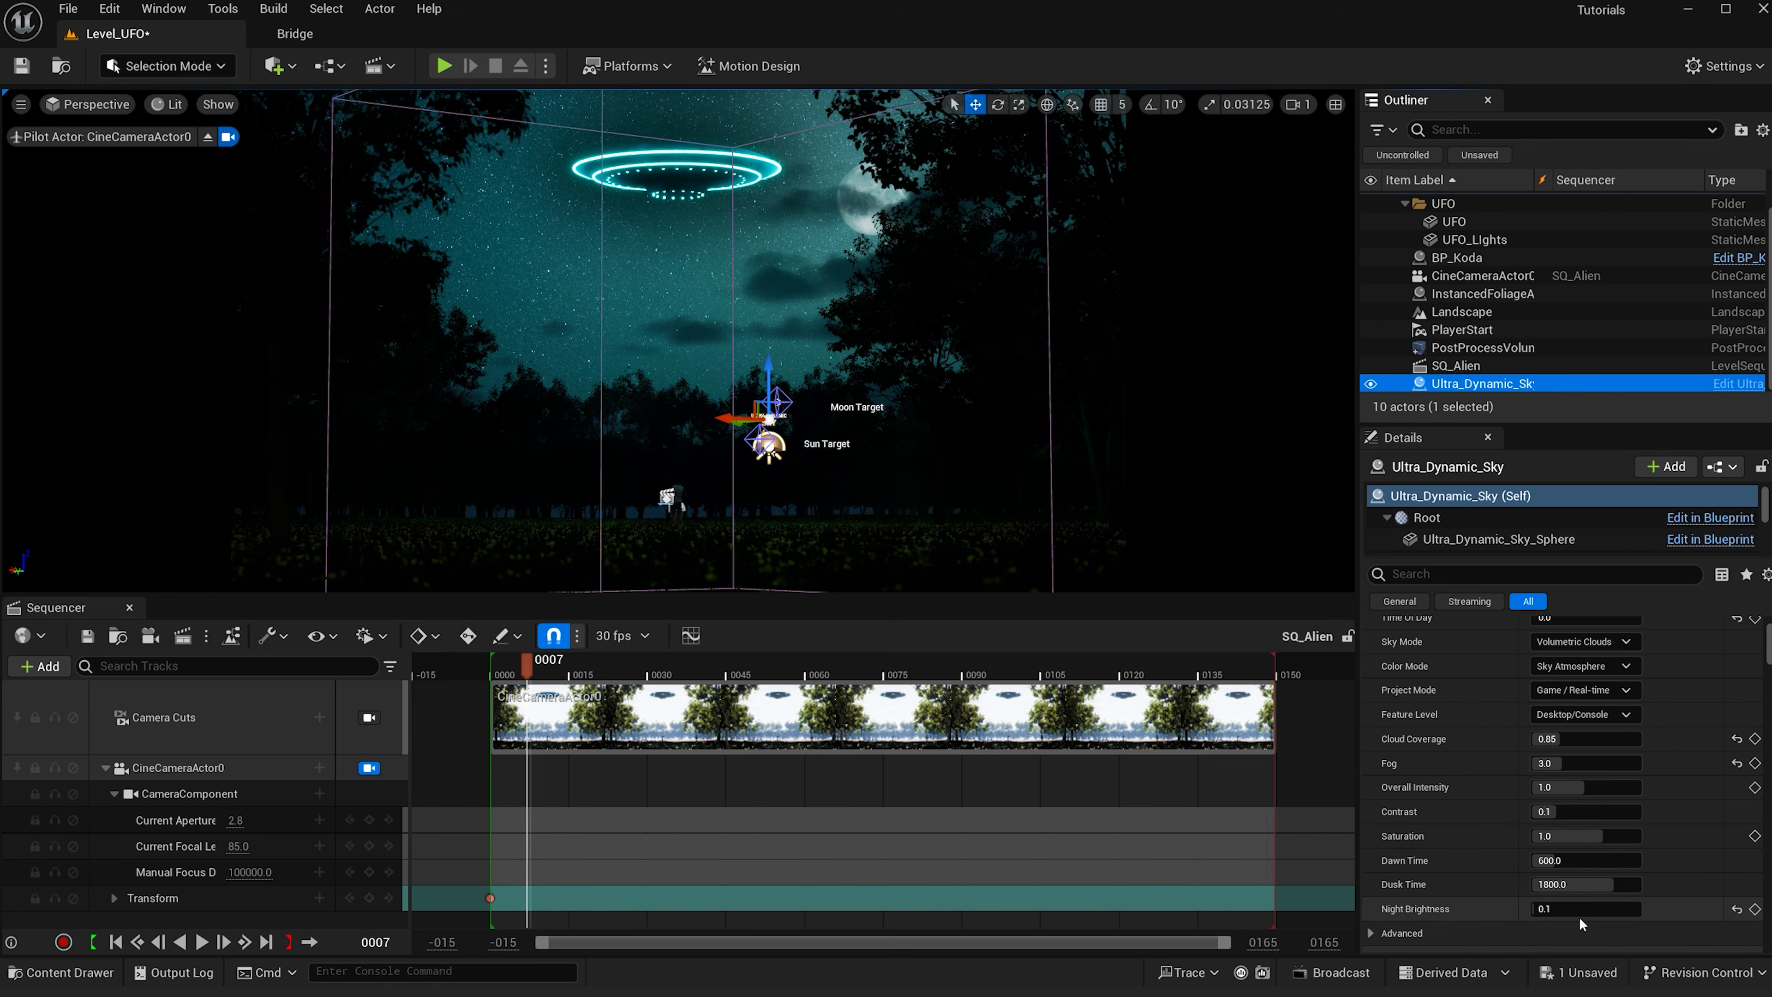
{"action": "type", "text": ".04"}
{"action": "key", "text": "Return"}
- Filter the sky details for fog, enable Use Volumetric Fog, and set Volumetric Fog Distance to 15000
{"action": "left_click", "coordinate": [1415, 574]}
{"action": "type", "text": "fog"}
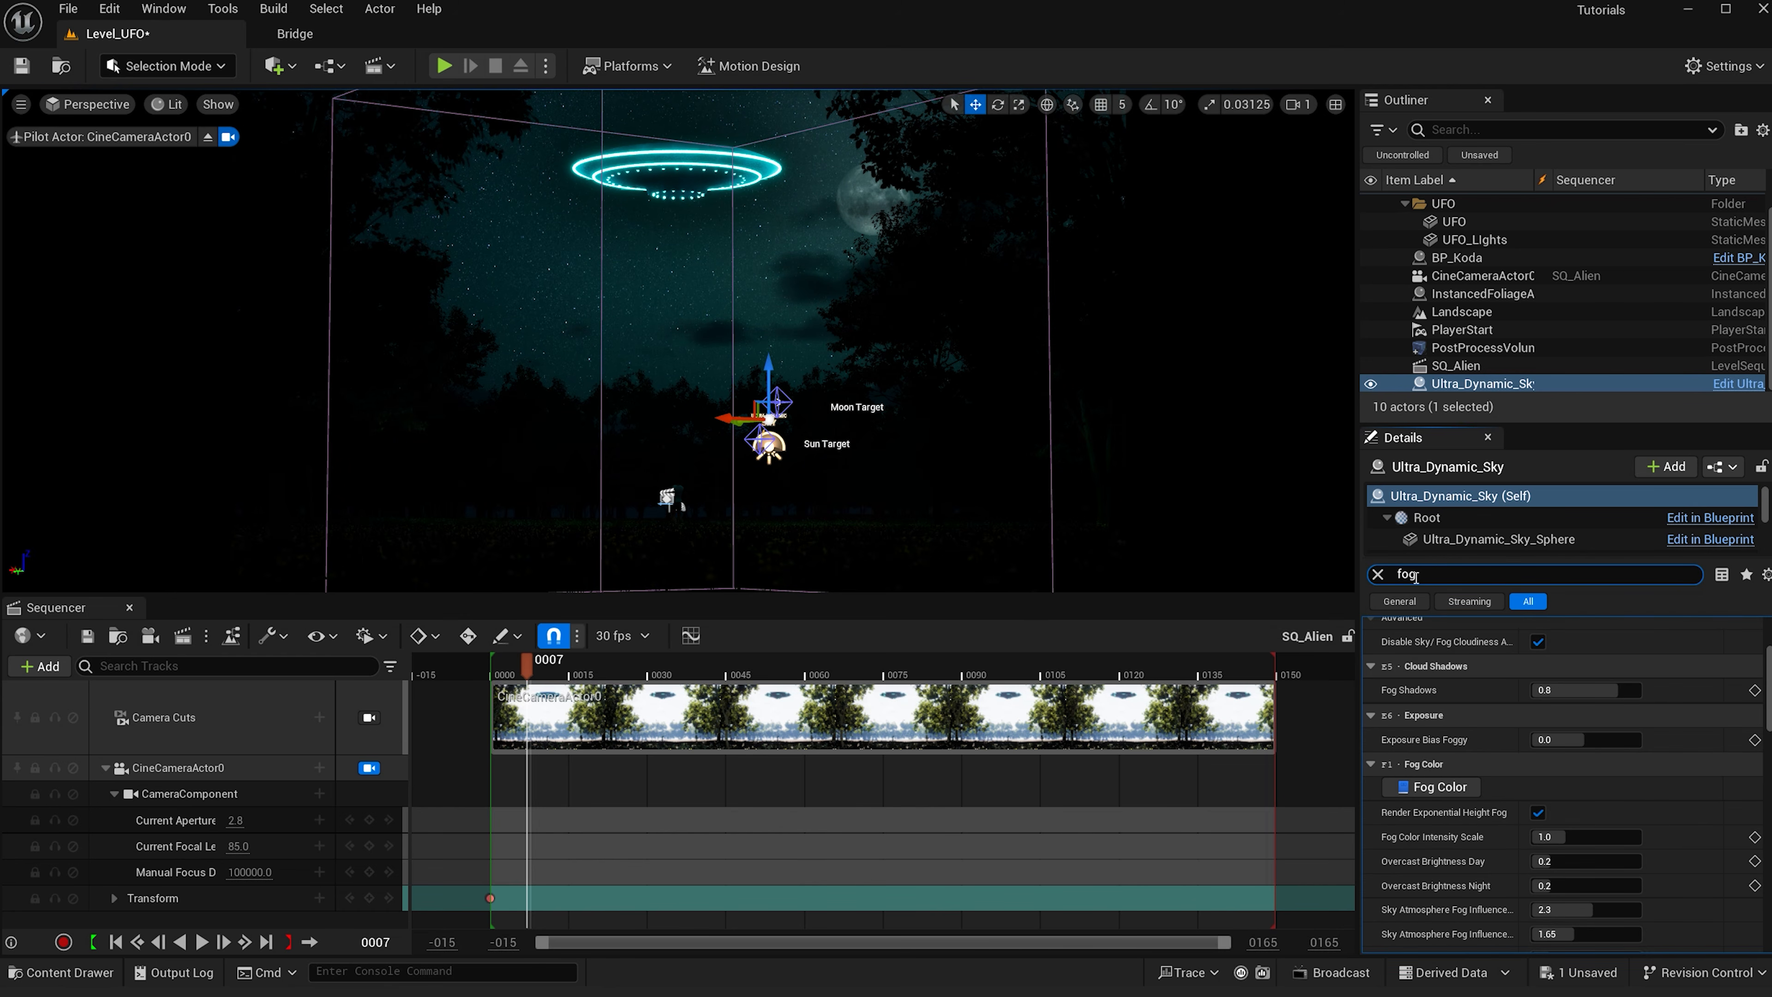
{"action": "scroll", "coordinate": [1537, 757], "scroll_direction": "down", "scroll_amount": 10}
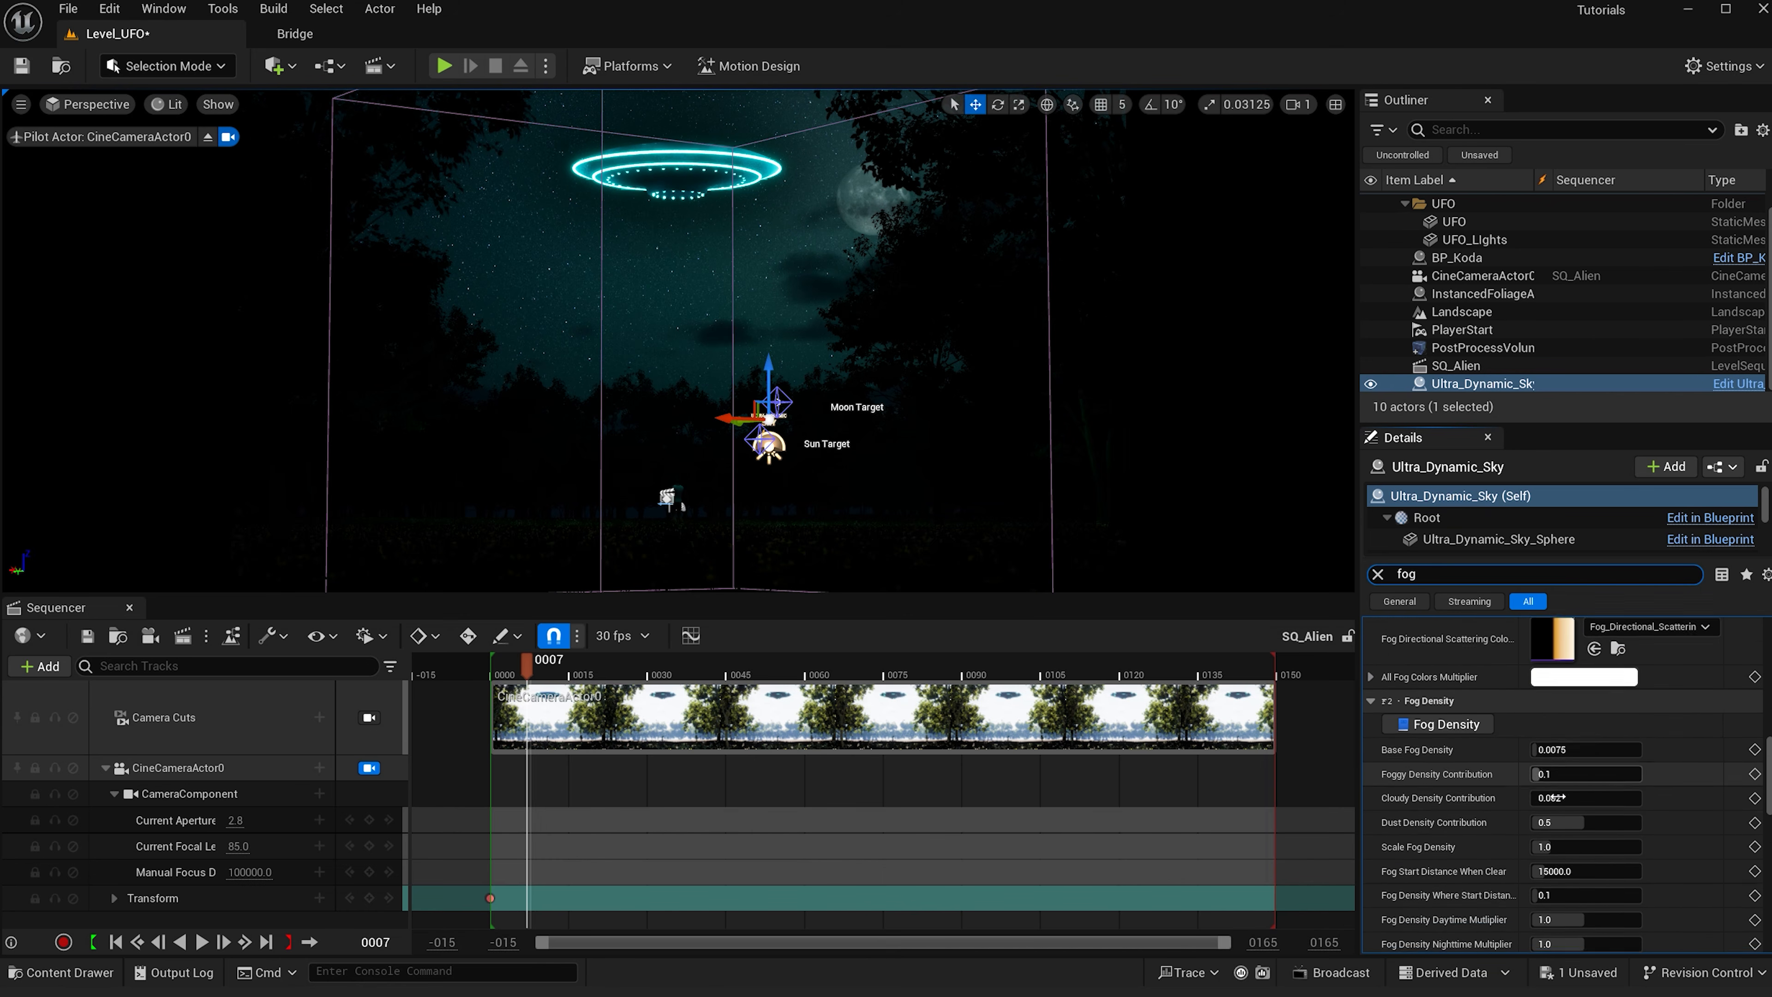
{"action": "scroll", "coordinate": [1559, 801], "scroll_direction": "down", "scroll_amount": 2}
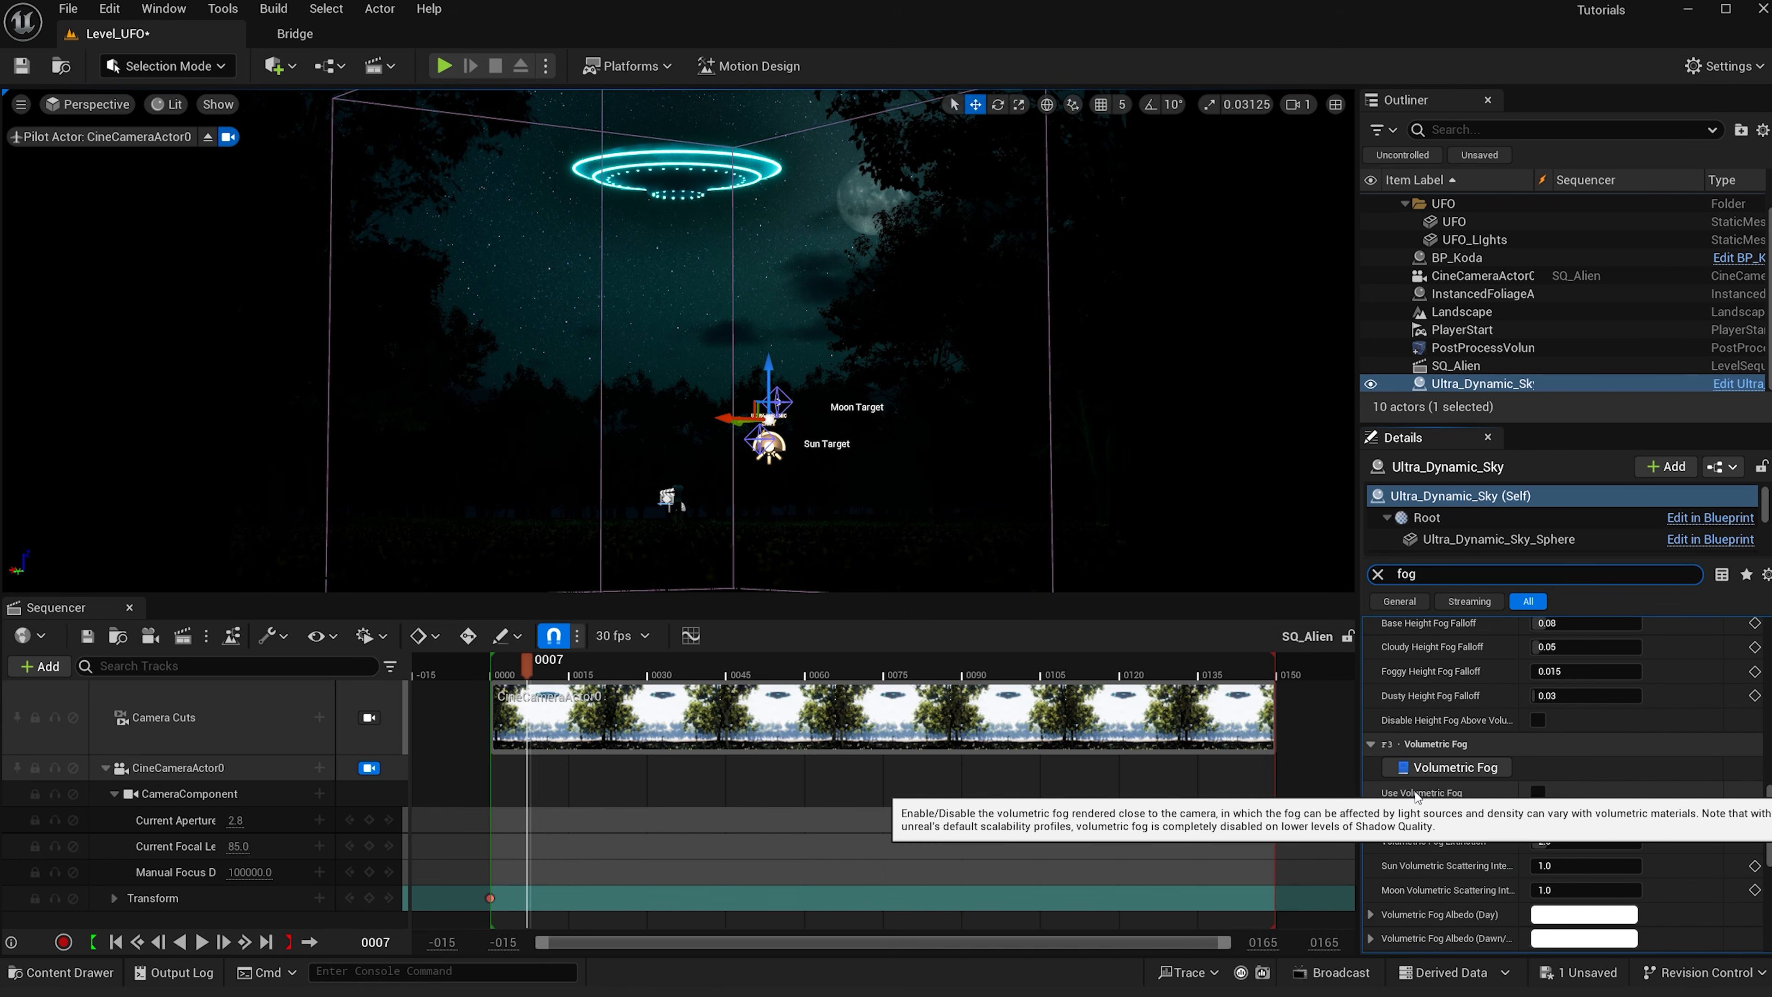
{"action": "left_click", "coordinate": [1538, 794]}
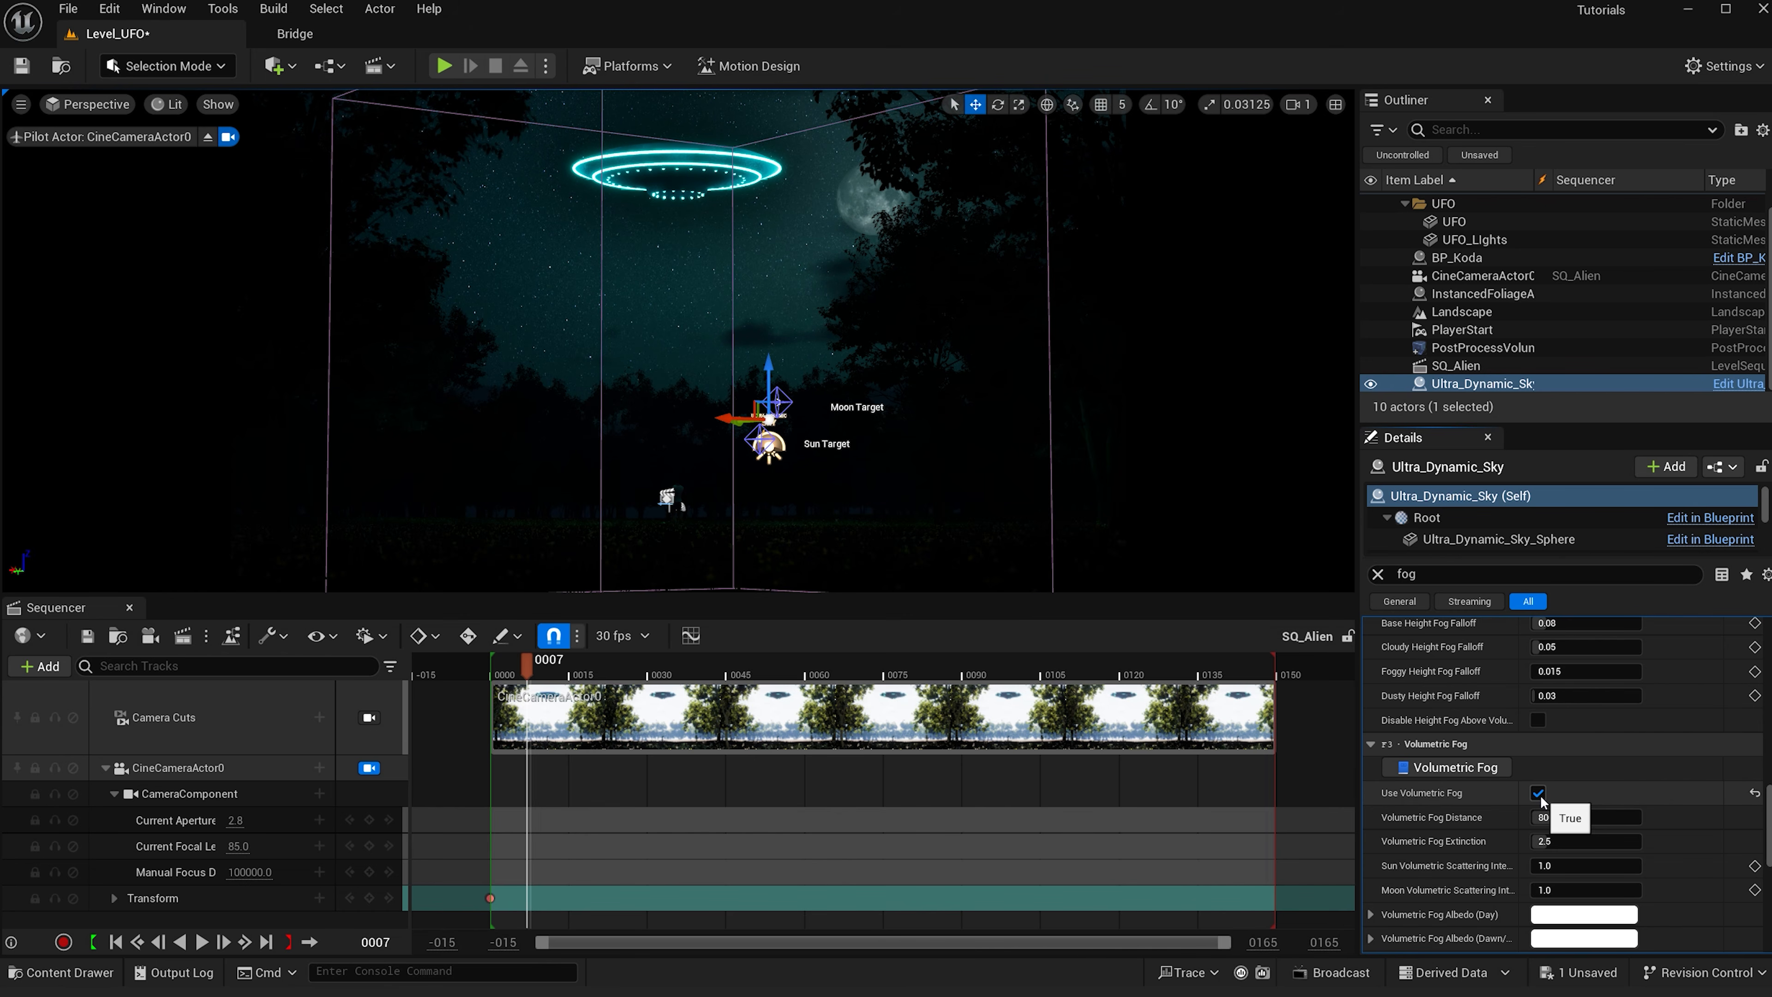
{"action": "left_click_drag", "start_coordinate": [1550, 819], "coordinate": [1641, 820]}
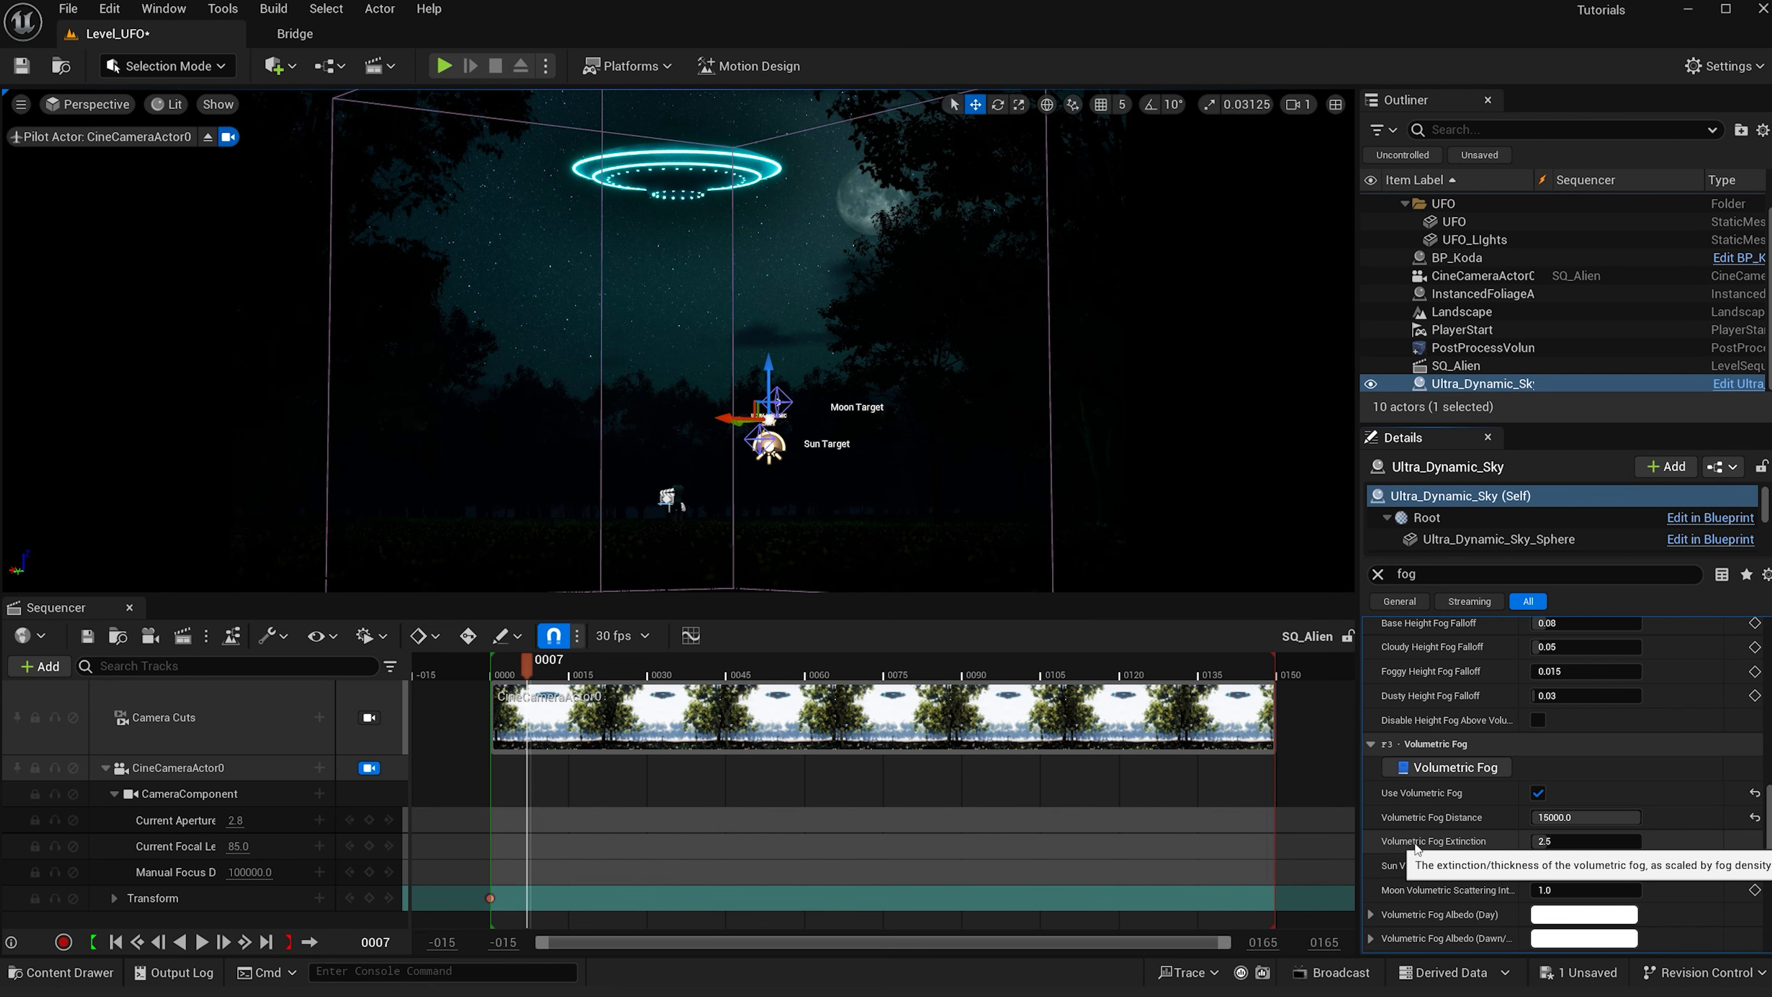
- Set Volumetric Fog Extinction to 8
{"action": "left_click", "coordinate": [1567, 843]}
{"action": "type", "text": "8"}
{"action": "key", "text": "Return"}
- Enable Render Global Volumetric Material and set Fog Noise Intensity to 1.6
{"action": "scroll", "coordinate": [1632, 862], "scroll_direction": "down", "scroll_amount": 3}
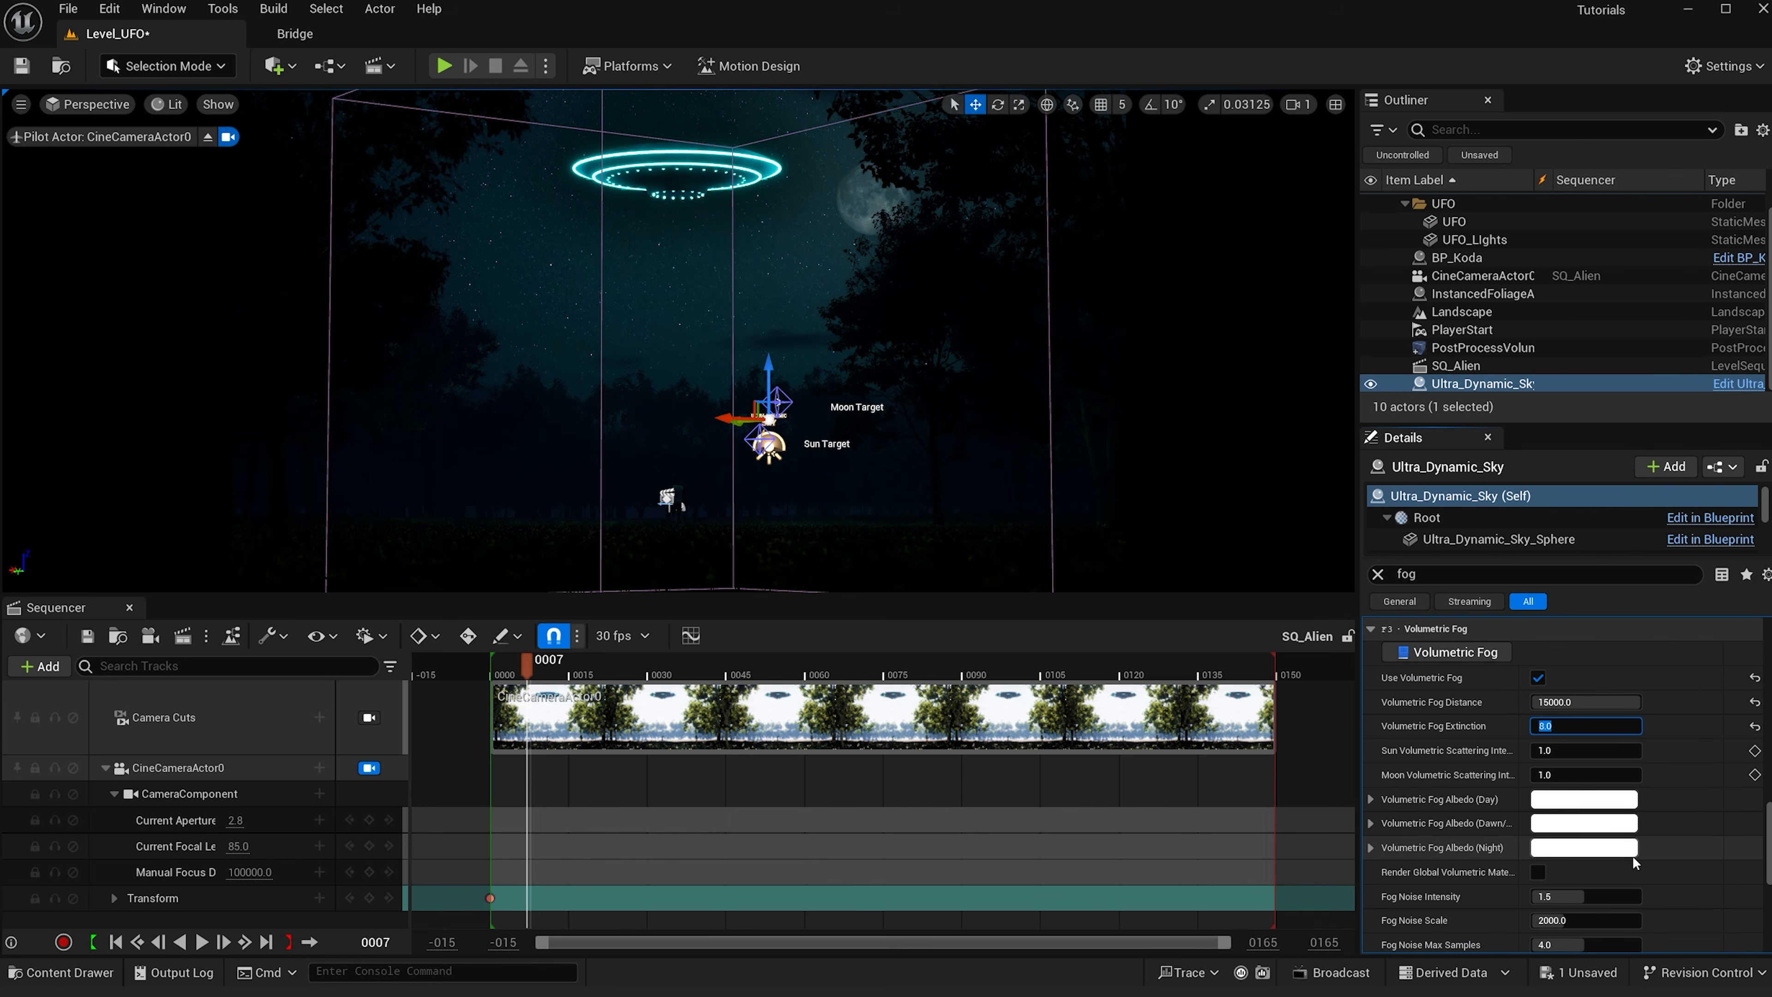
{"action": "left_click", "coordinate": [1537, 873]}
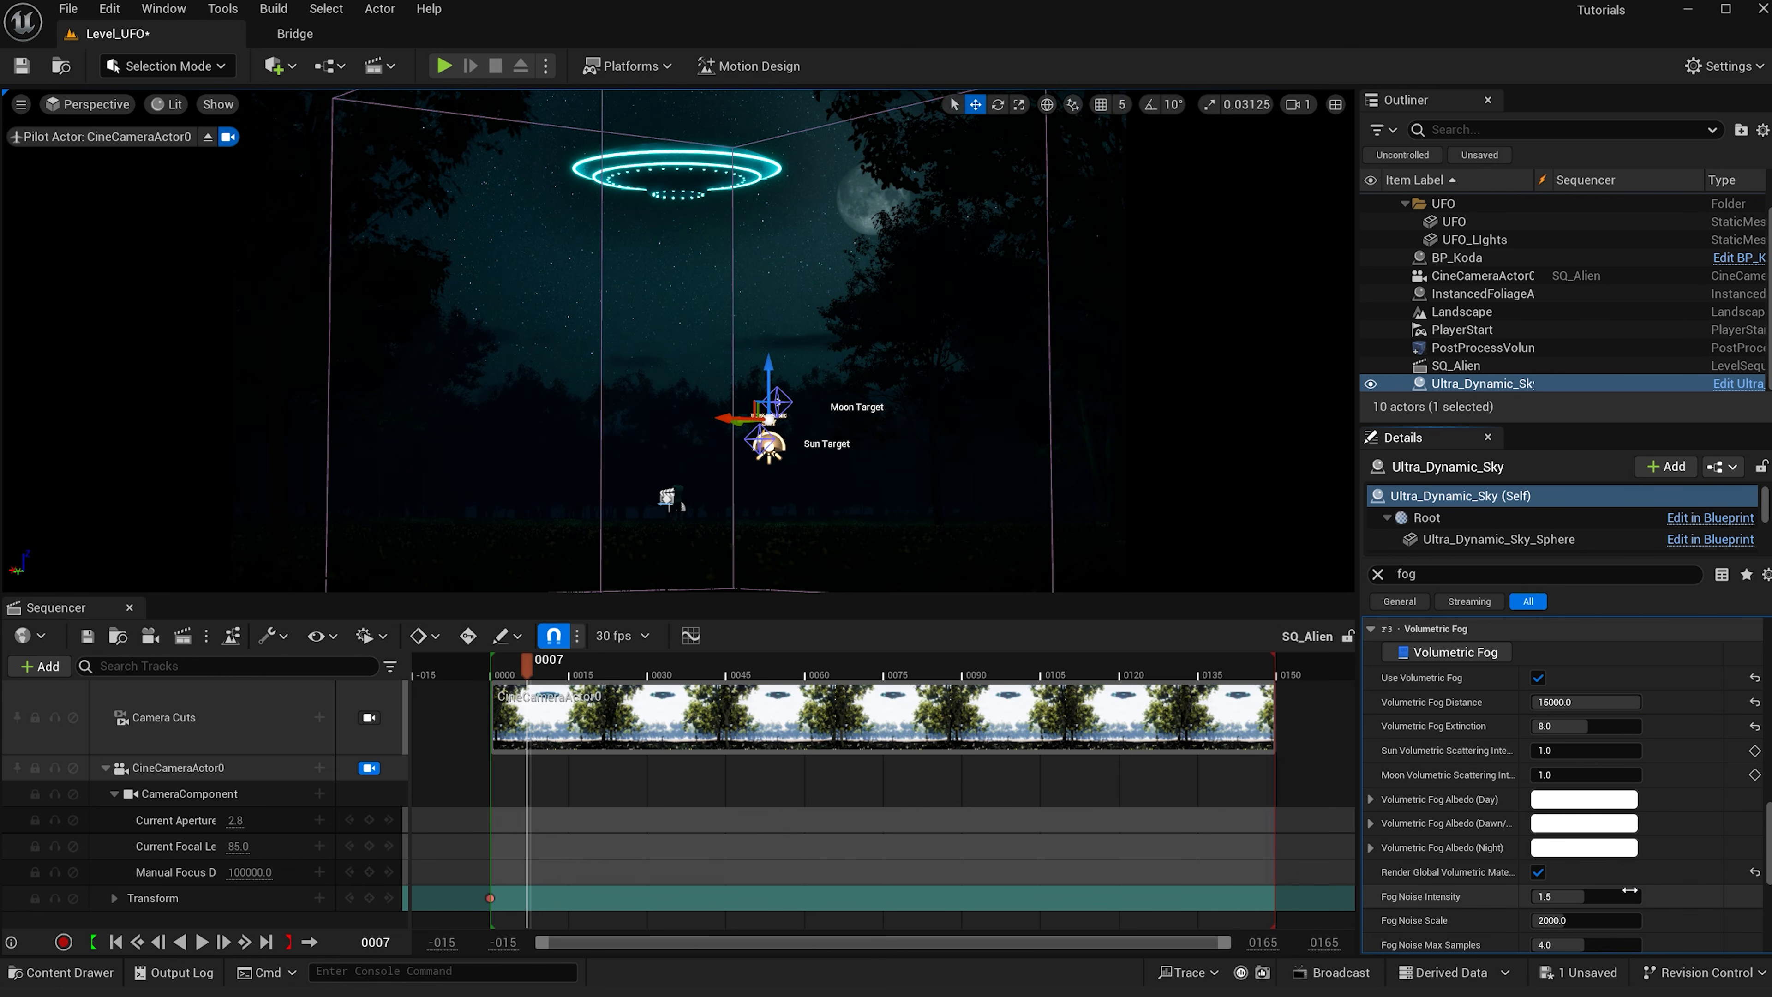
{"action": "left_click", "coordinate": [1600, 898]}
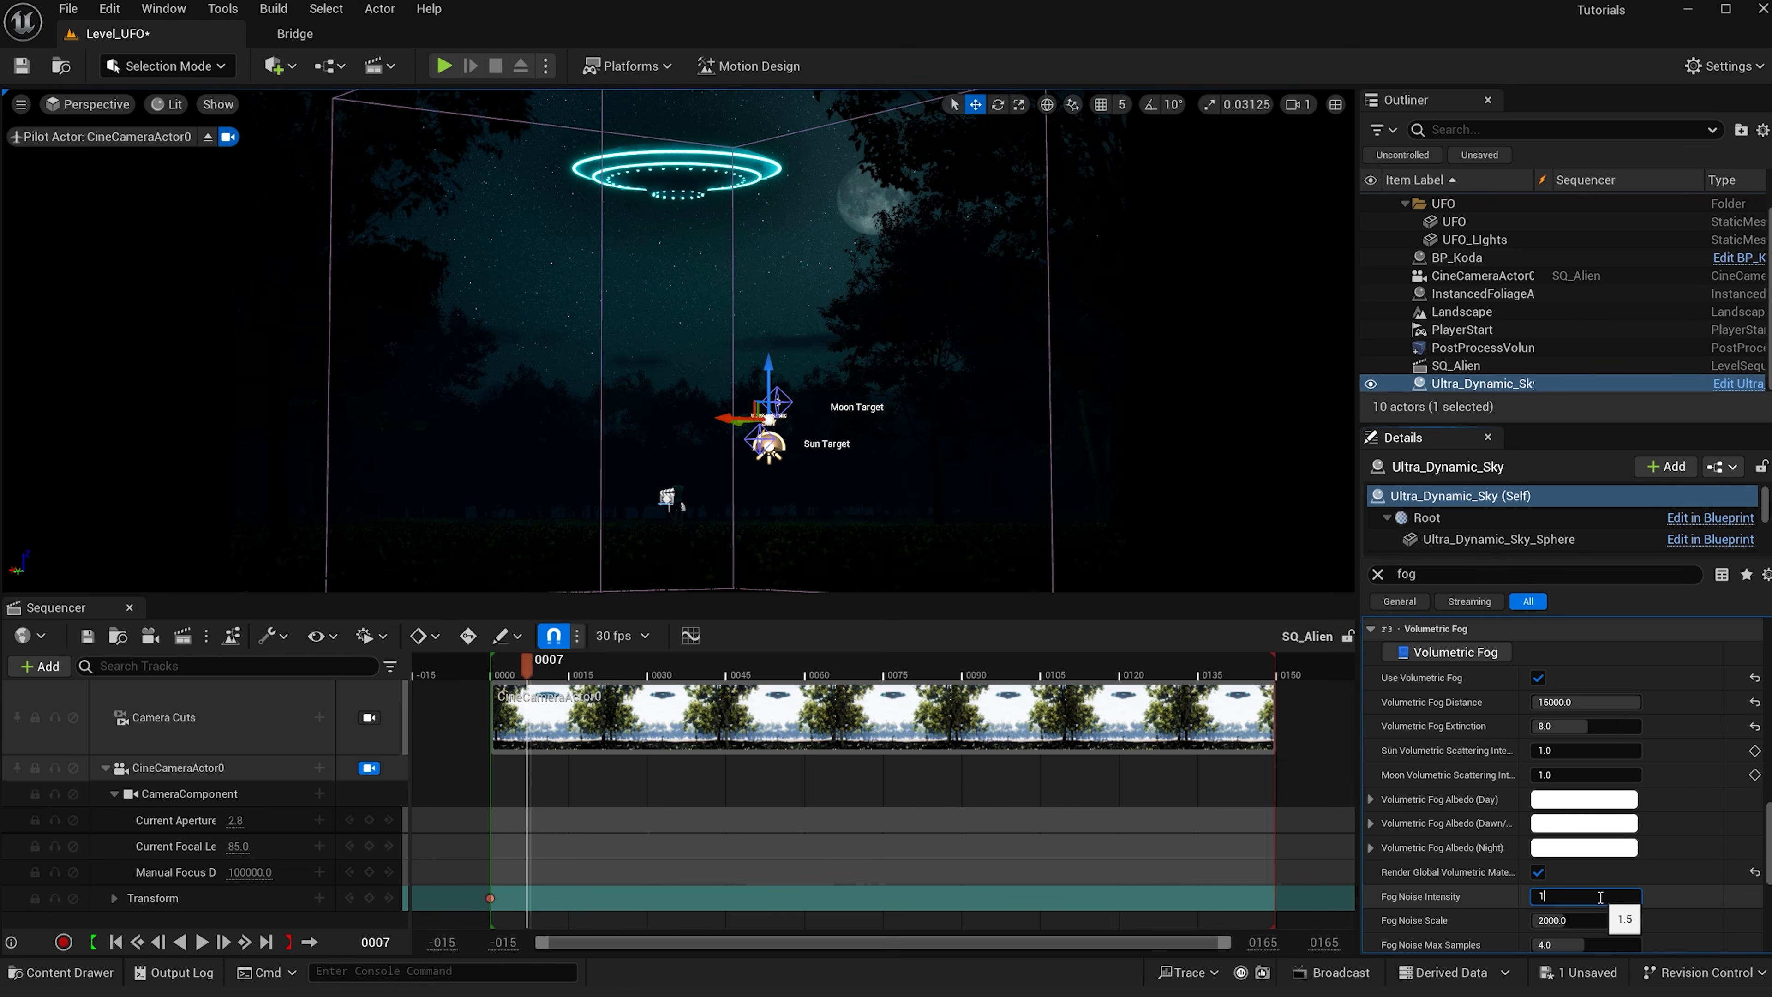
{"action": "left_click", "coordinate": [1601, 897]}
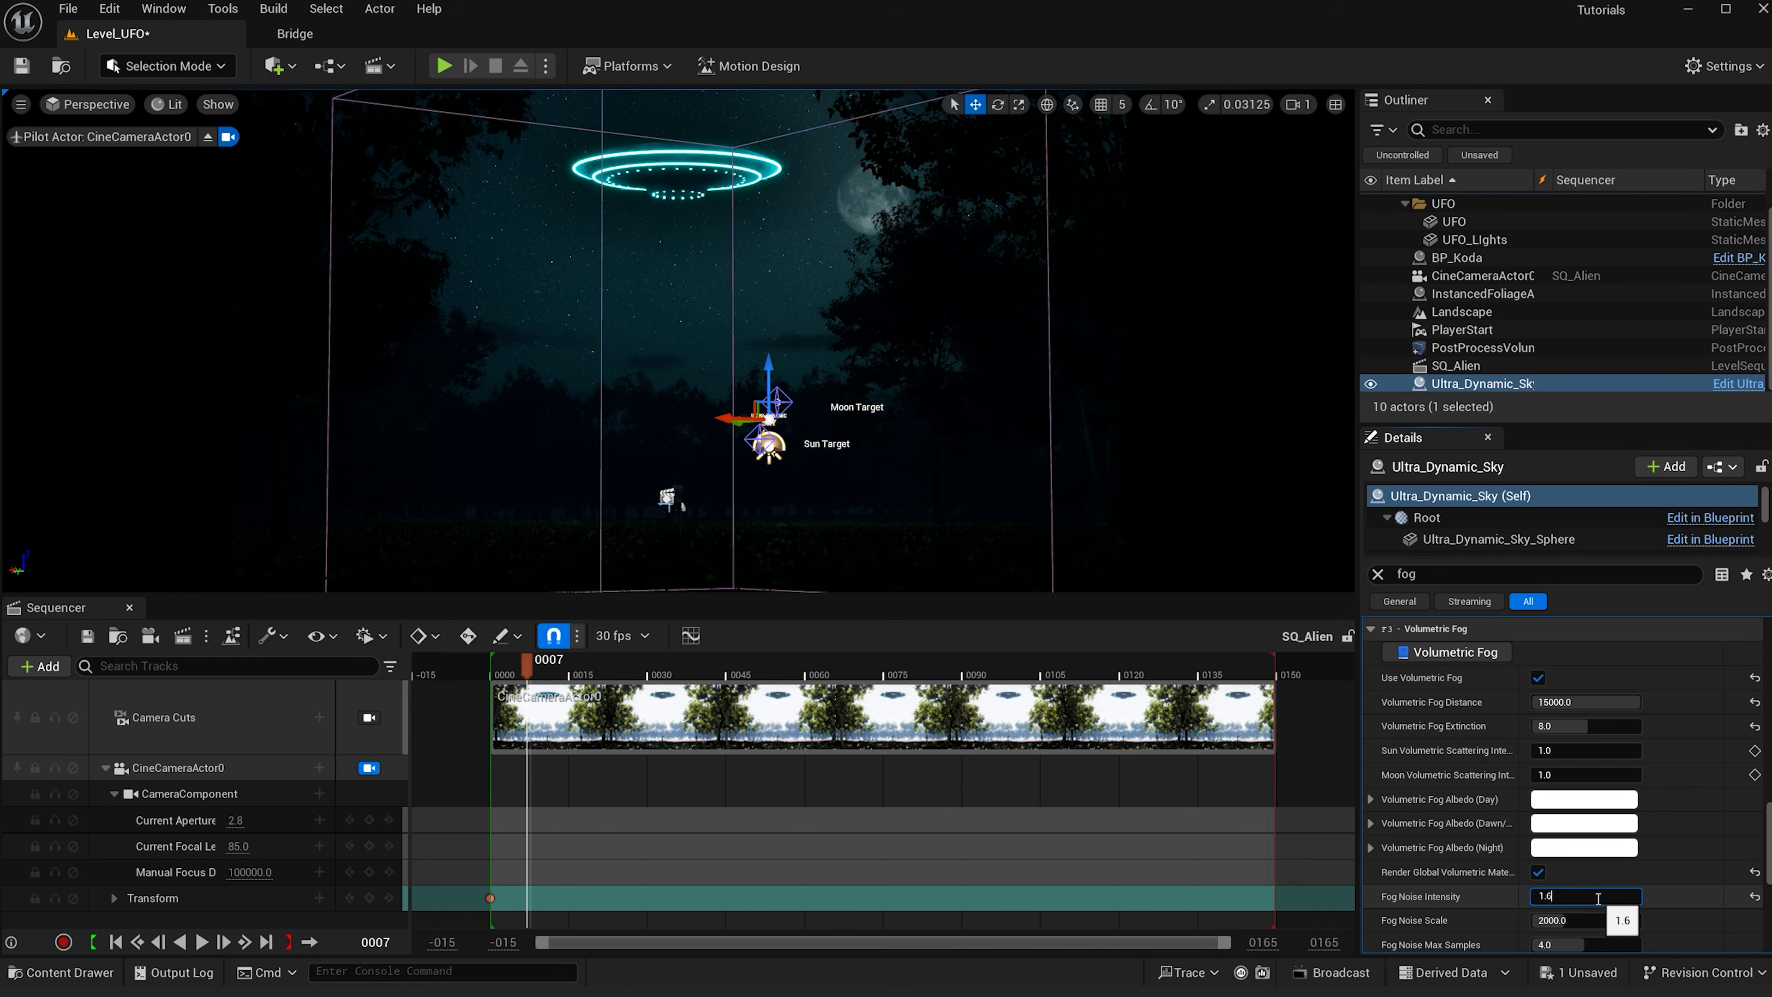
{"action": "left_click", "coordinate": [1658, 893]}
{"action": "scroll", "coordinate": [1658, 893], "scroll_direction": "down", "scroll_amount": 1}
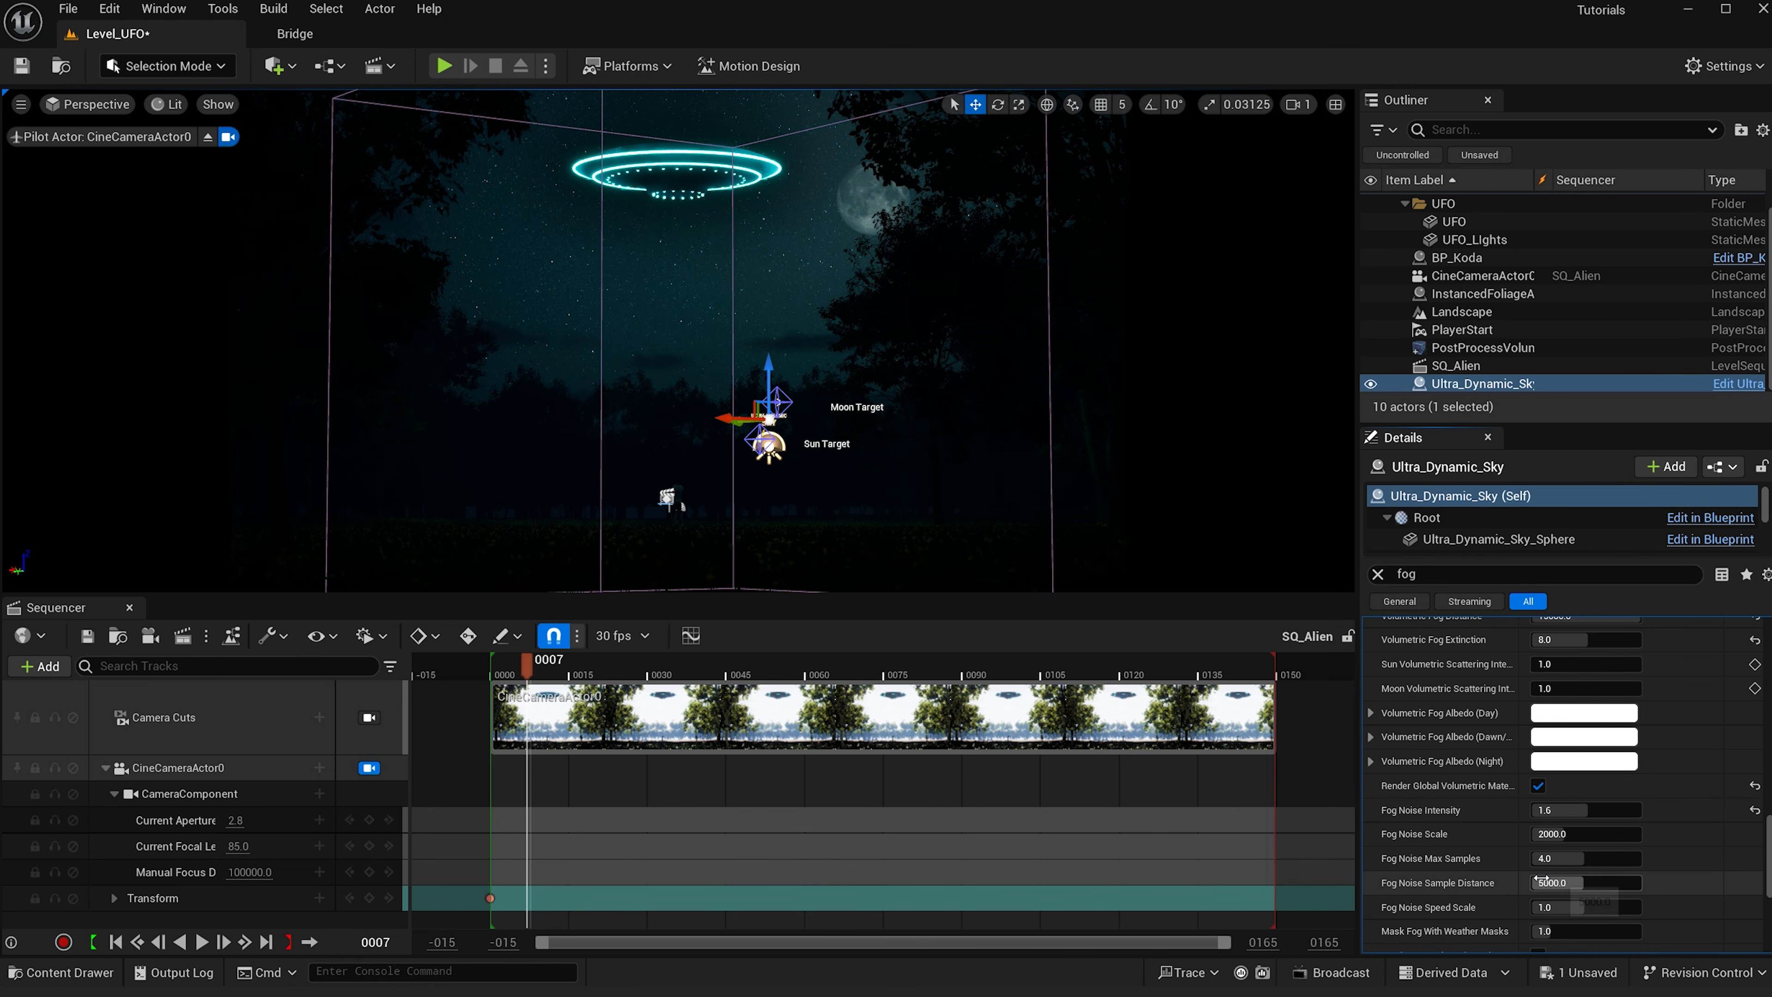
{"action": "scroll", "coordinate": [1461, 852], "scroll_direction": "down", "scroll_amount": 4}
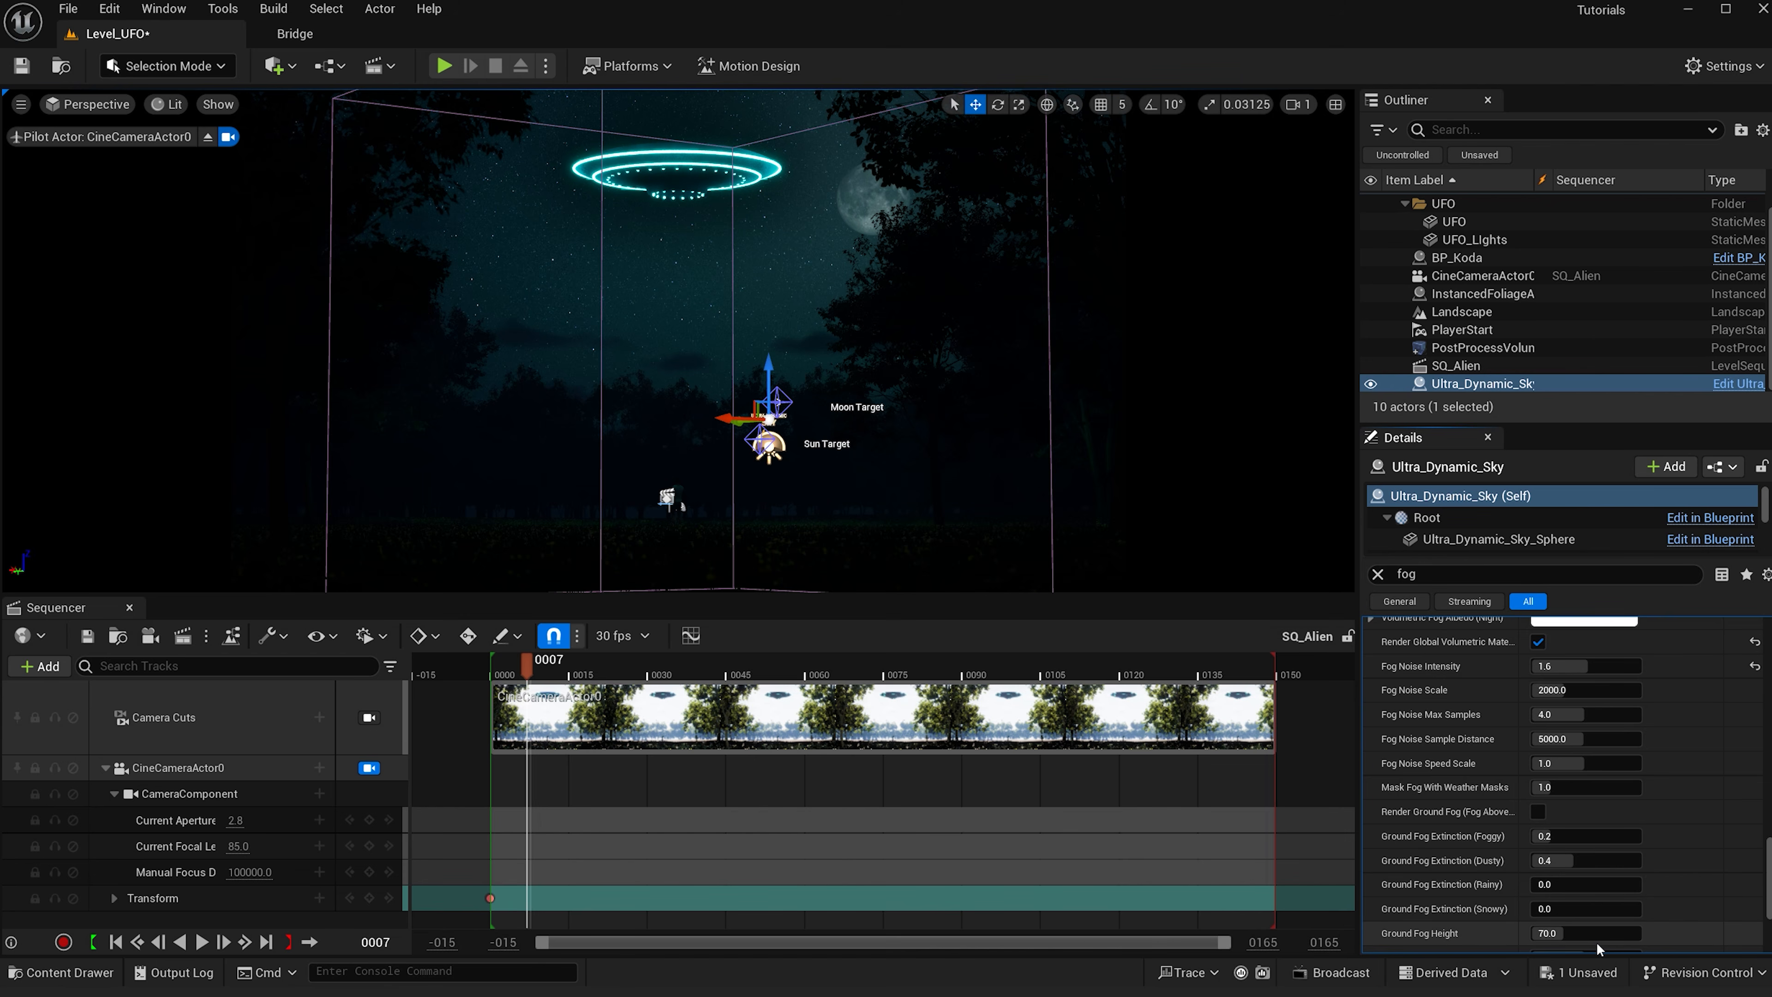
- Set the sky's Ground Fog Height to 130
{"action": "left_click", "coordinate": [1591, 925]}
{"action": "type", "text": "13"}
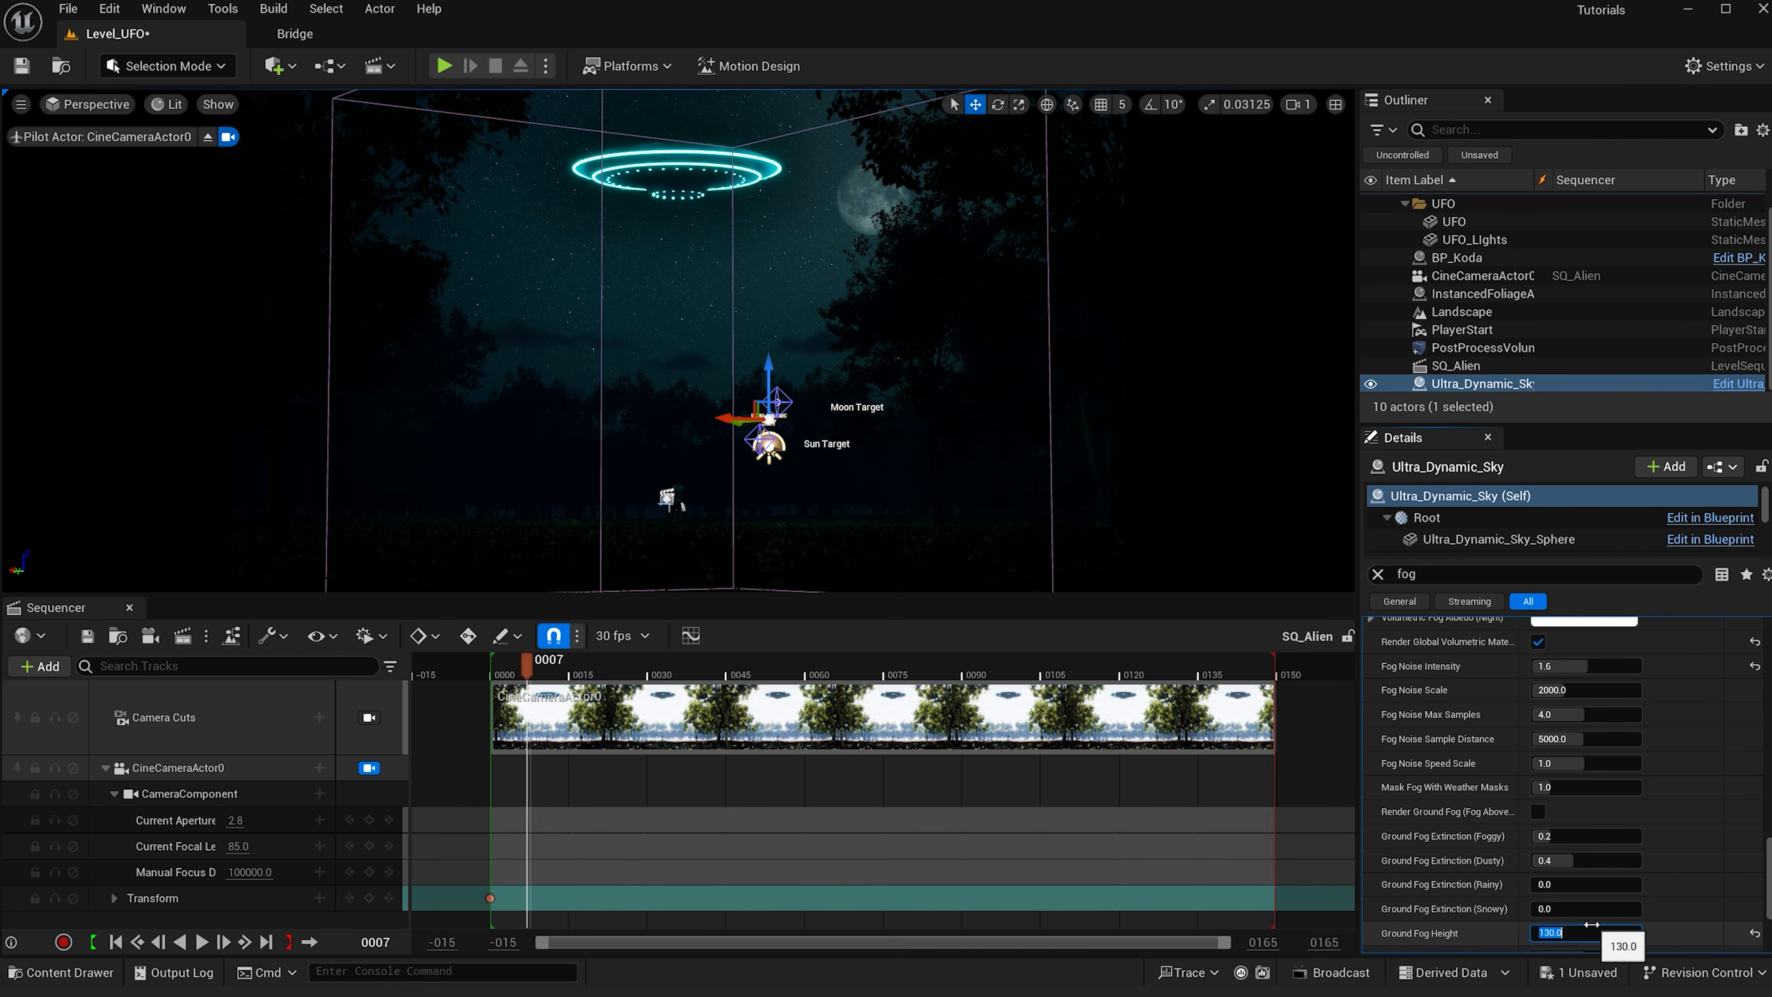
{"action": "left_click", "coordinate": [1675, 598]}
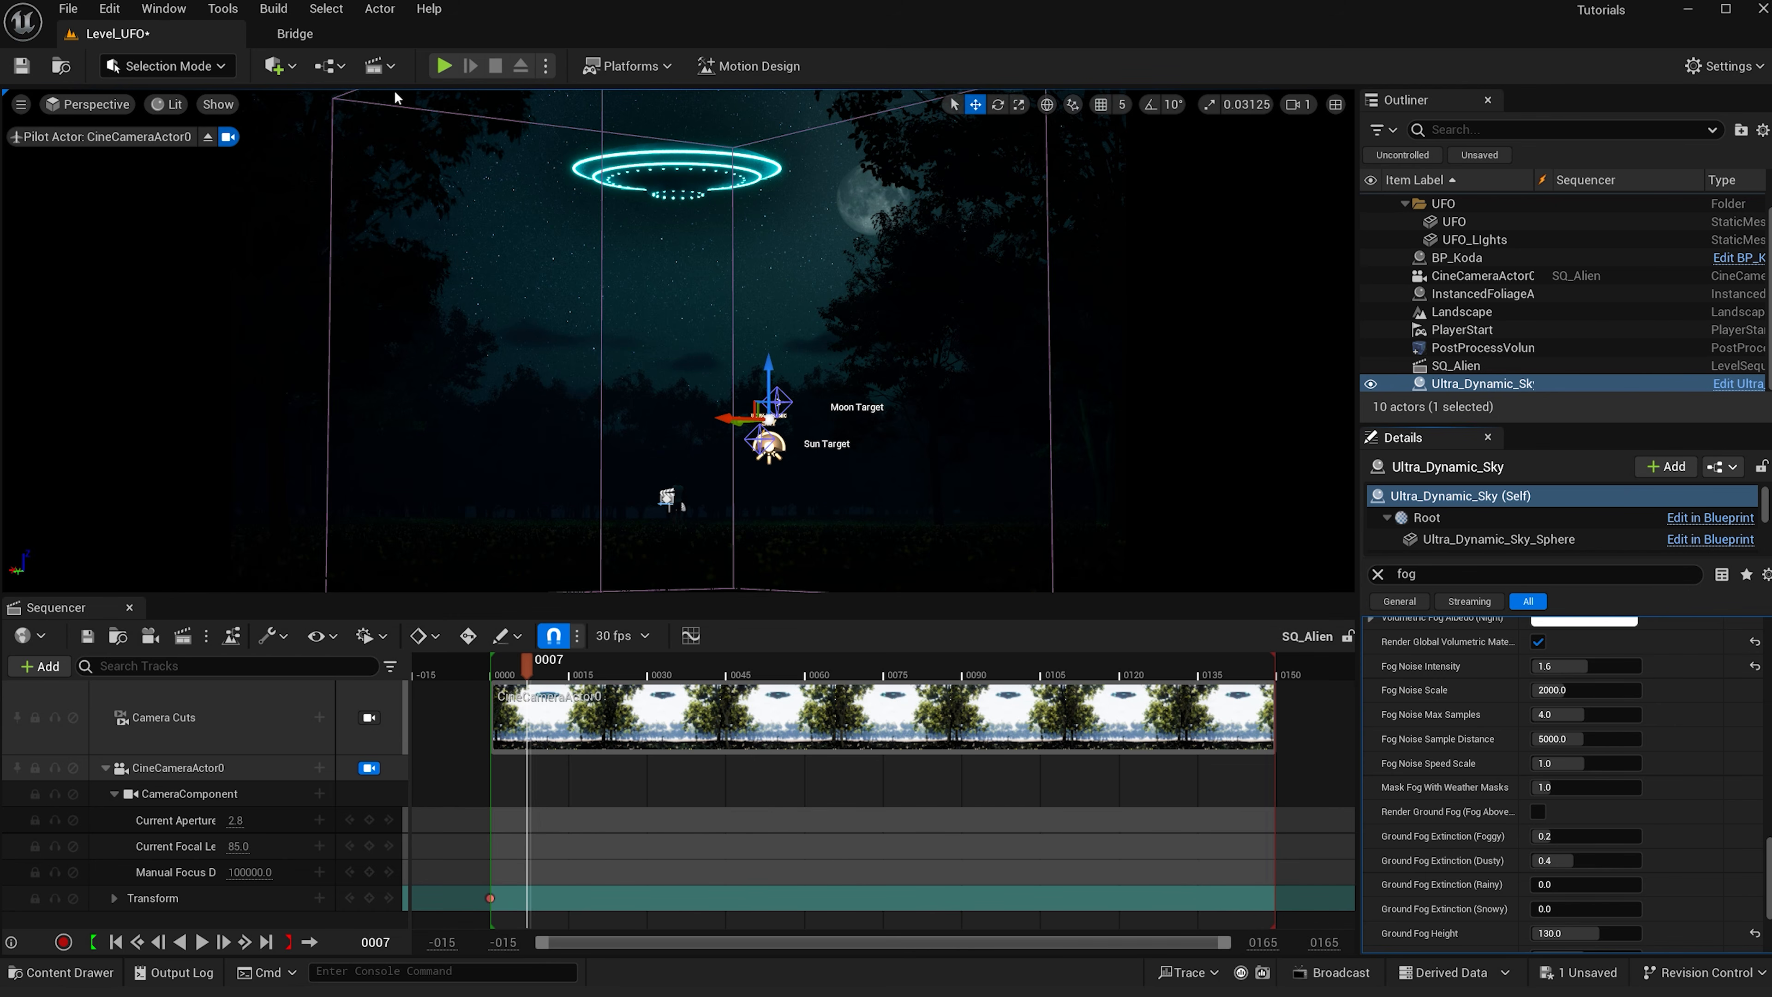
- Add a Spot Light to the level and reset its location to the origin
{"action": "left_click", "coordinate": [278, 67]}
{"action": "mouse_move", "coordinate": [336, 262]}
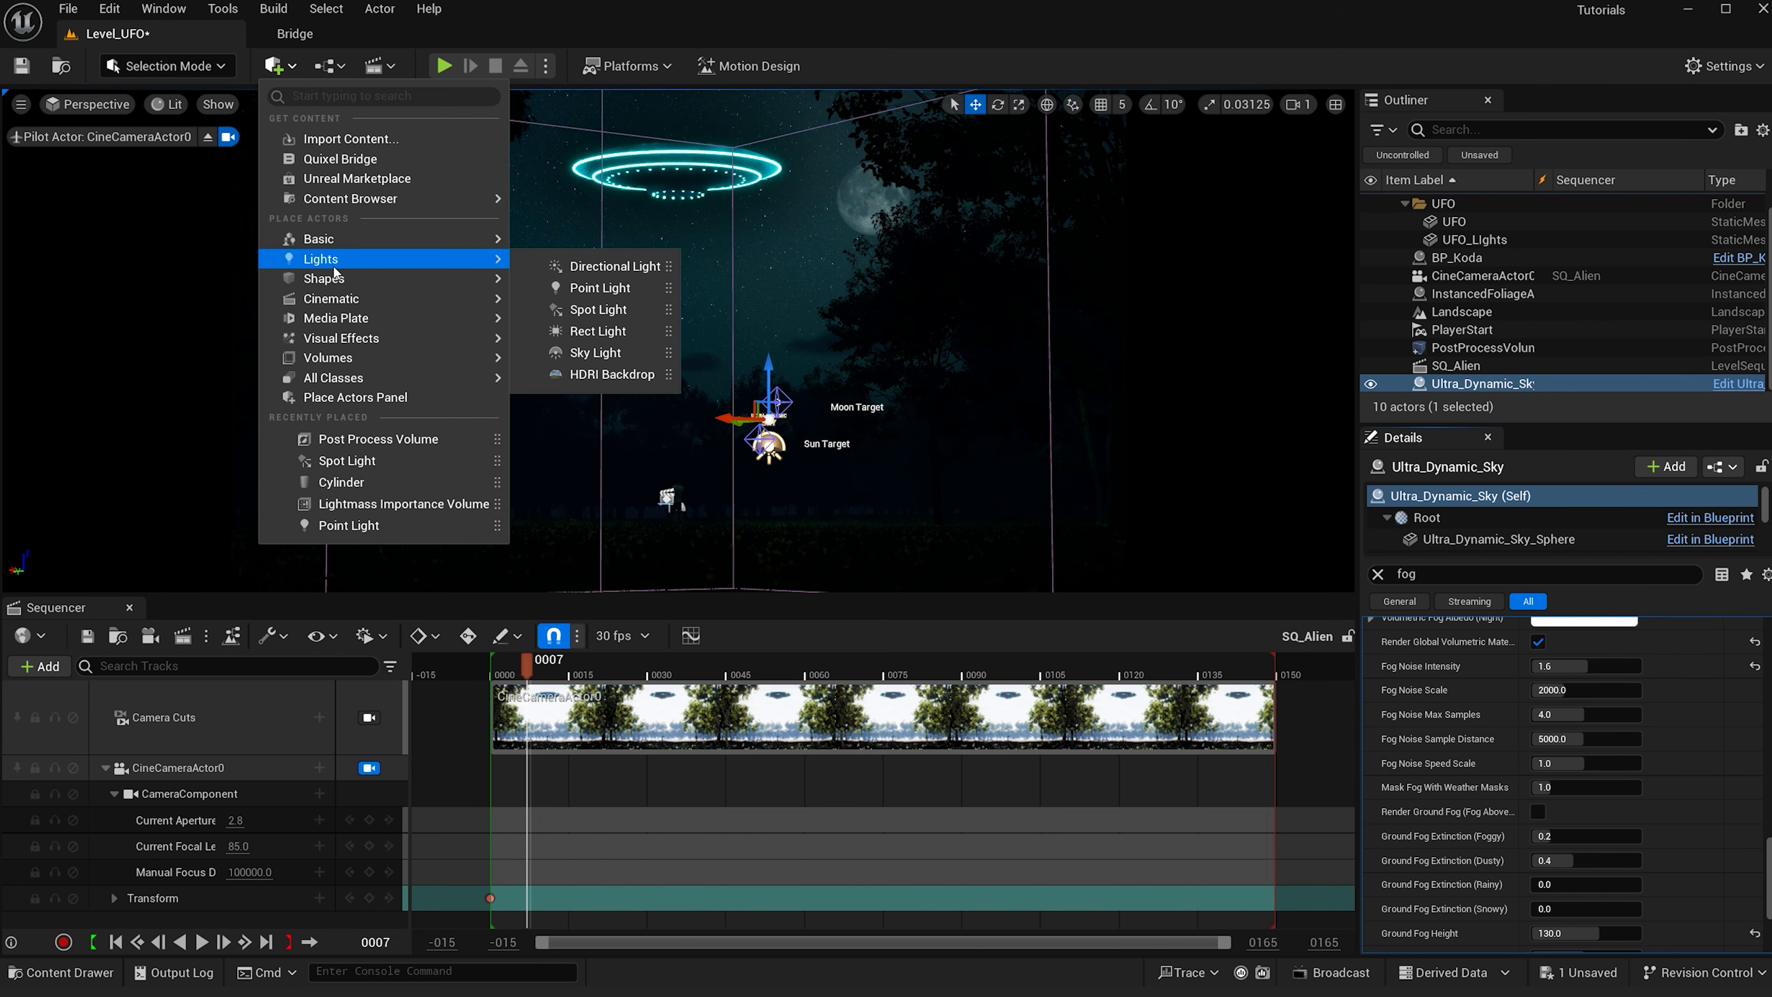
{"action": "left_click", "coordinate": [598, 309]}
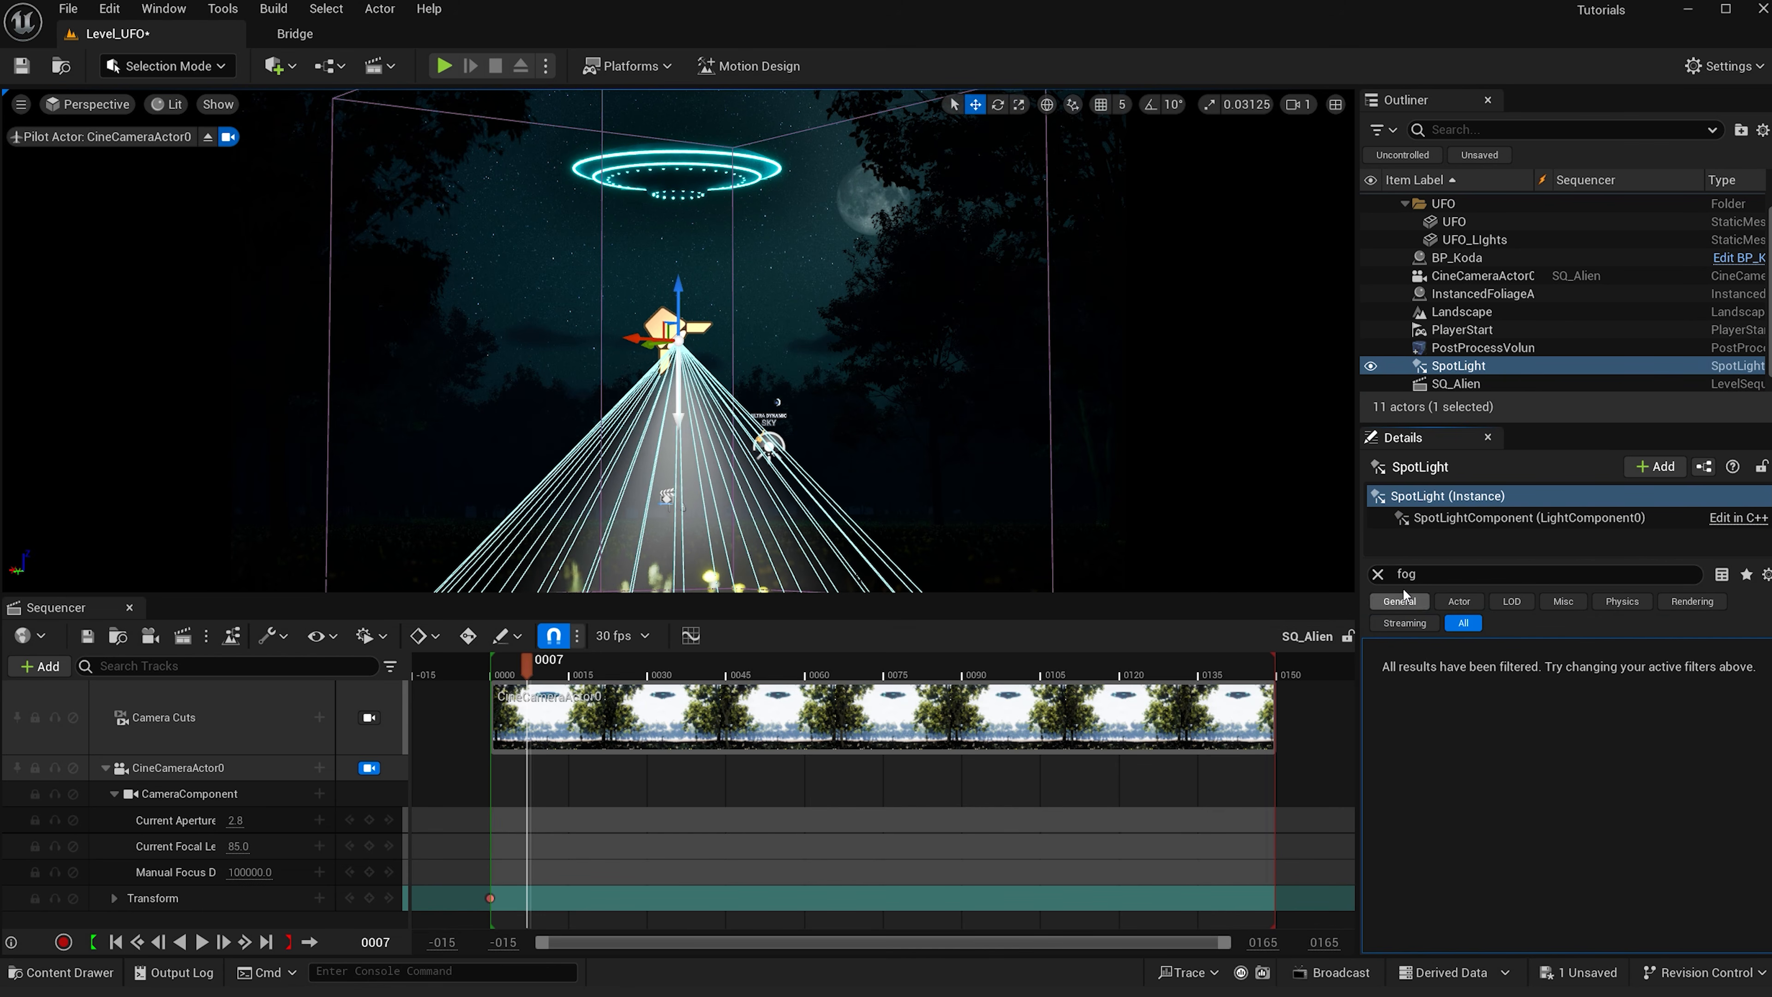
{"action": "left_click", "coordinate": [1378, 575]}
{"action": "left_click", "coordinate": [1736, 675]}
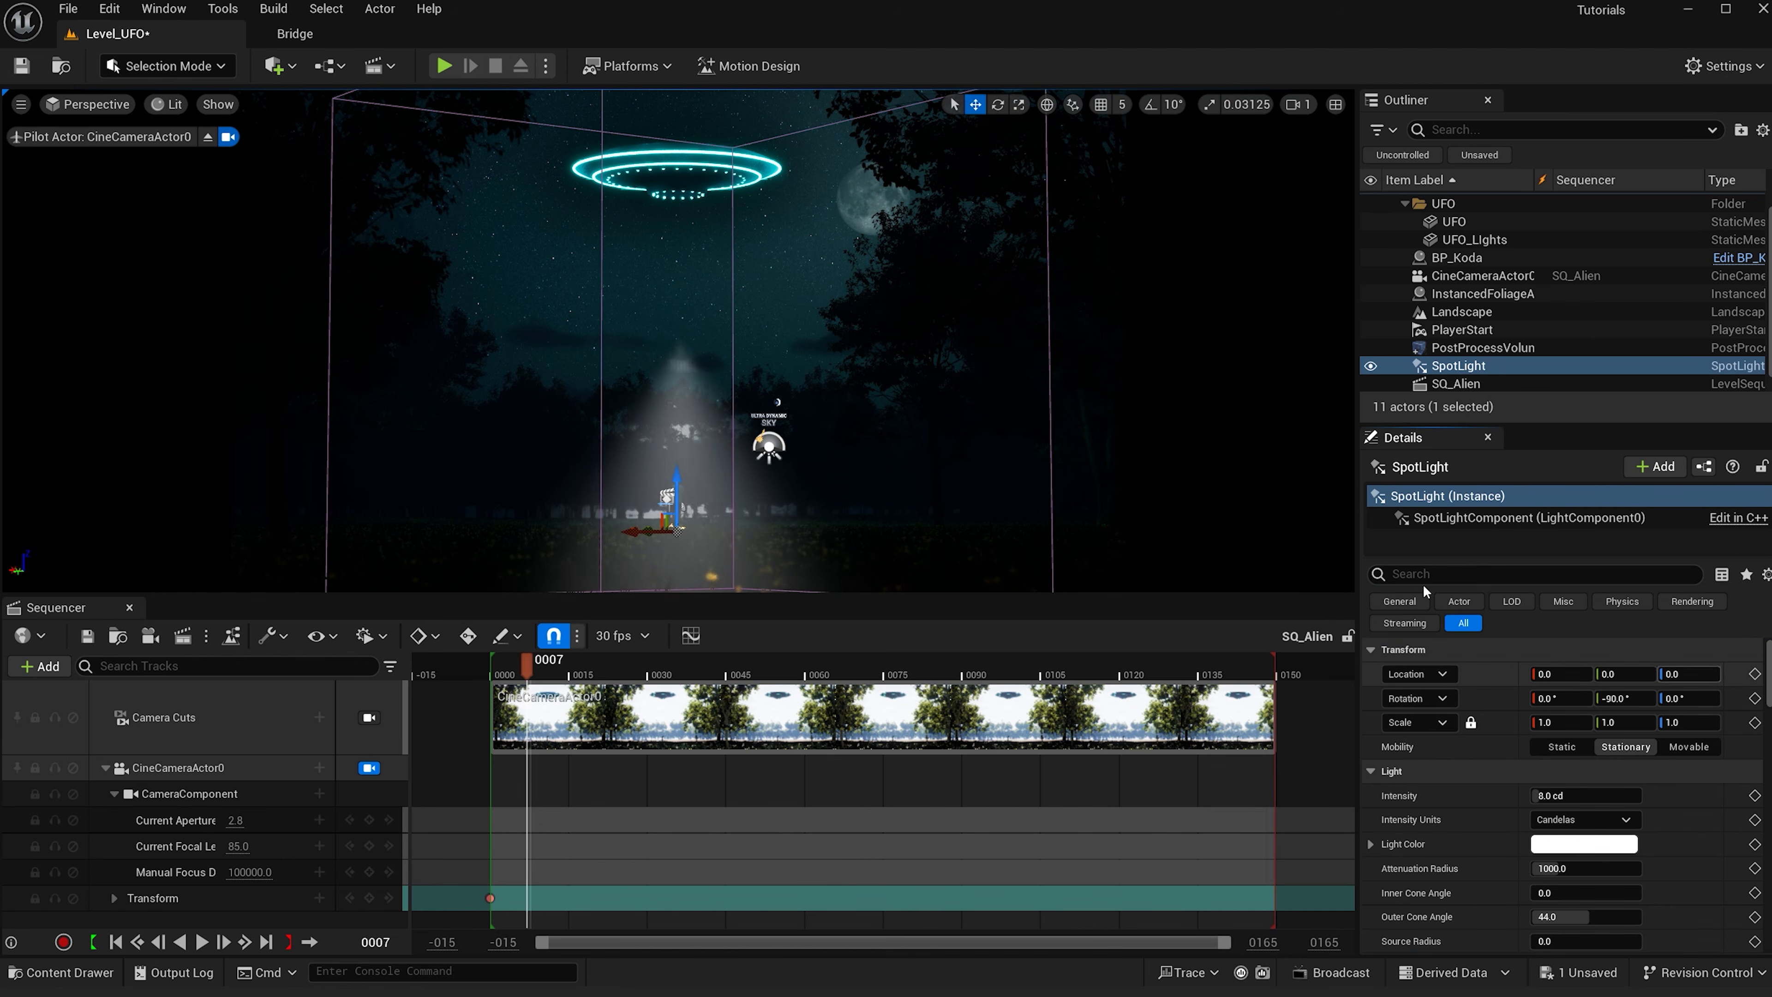
- Move the spot light up beneath the UFO and increase its attenuation radius to about 1612
{"action": "scroll", "coordinate": [699, 527], "scroll_direction": "down", "scroll_amount": 2}
{"action": "left_click_drag", "start_coordinate": [680, 504], "coordinate": [684, 157]}
{"action": "scroll", "coordinate": [1562, 803], "scroll_direction": "down", "scroll_amount": 1}
{"action": "left_click_drag", "start_coordinate": [1559, 843], "coordinate": [1606, 843]}
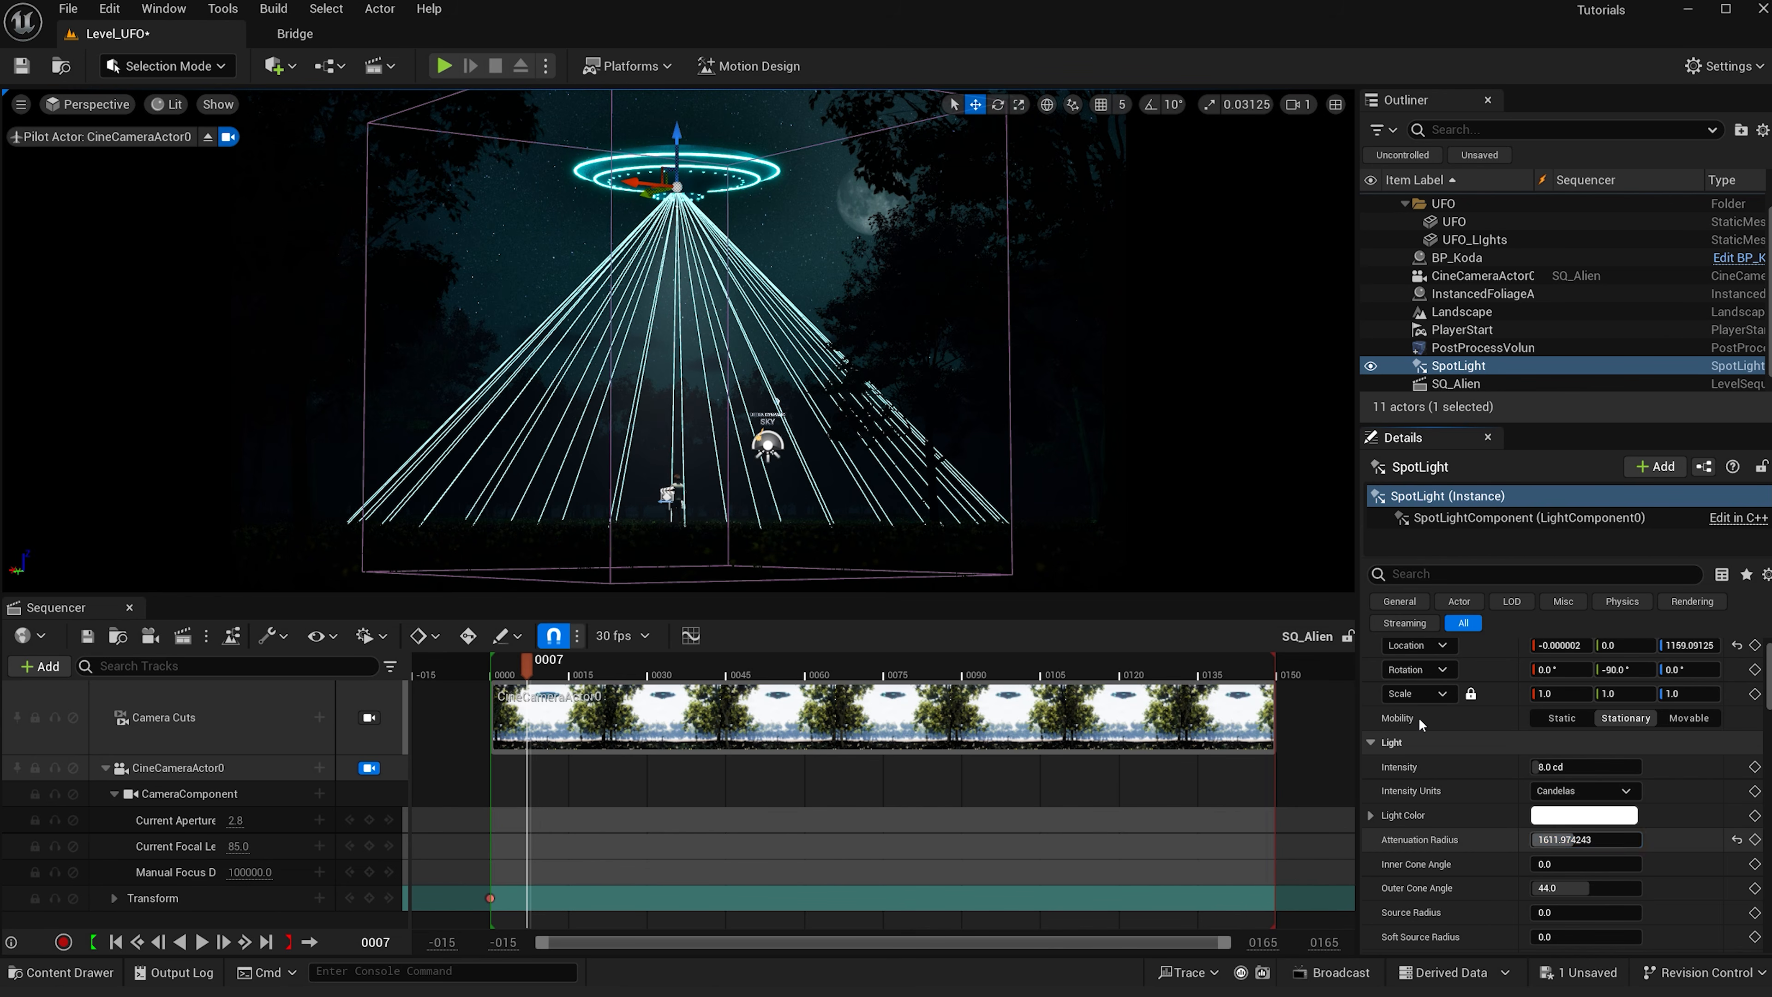
{"action": "scroll", "coordinate": [1535, 802], "scroll_direction": "down", "scroll_amount": 1}
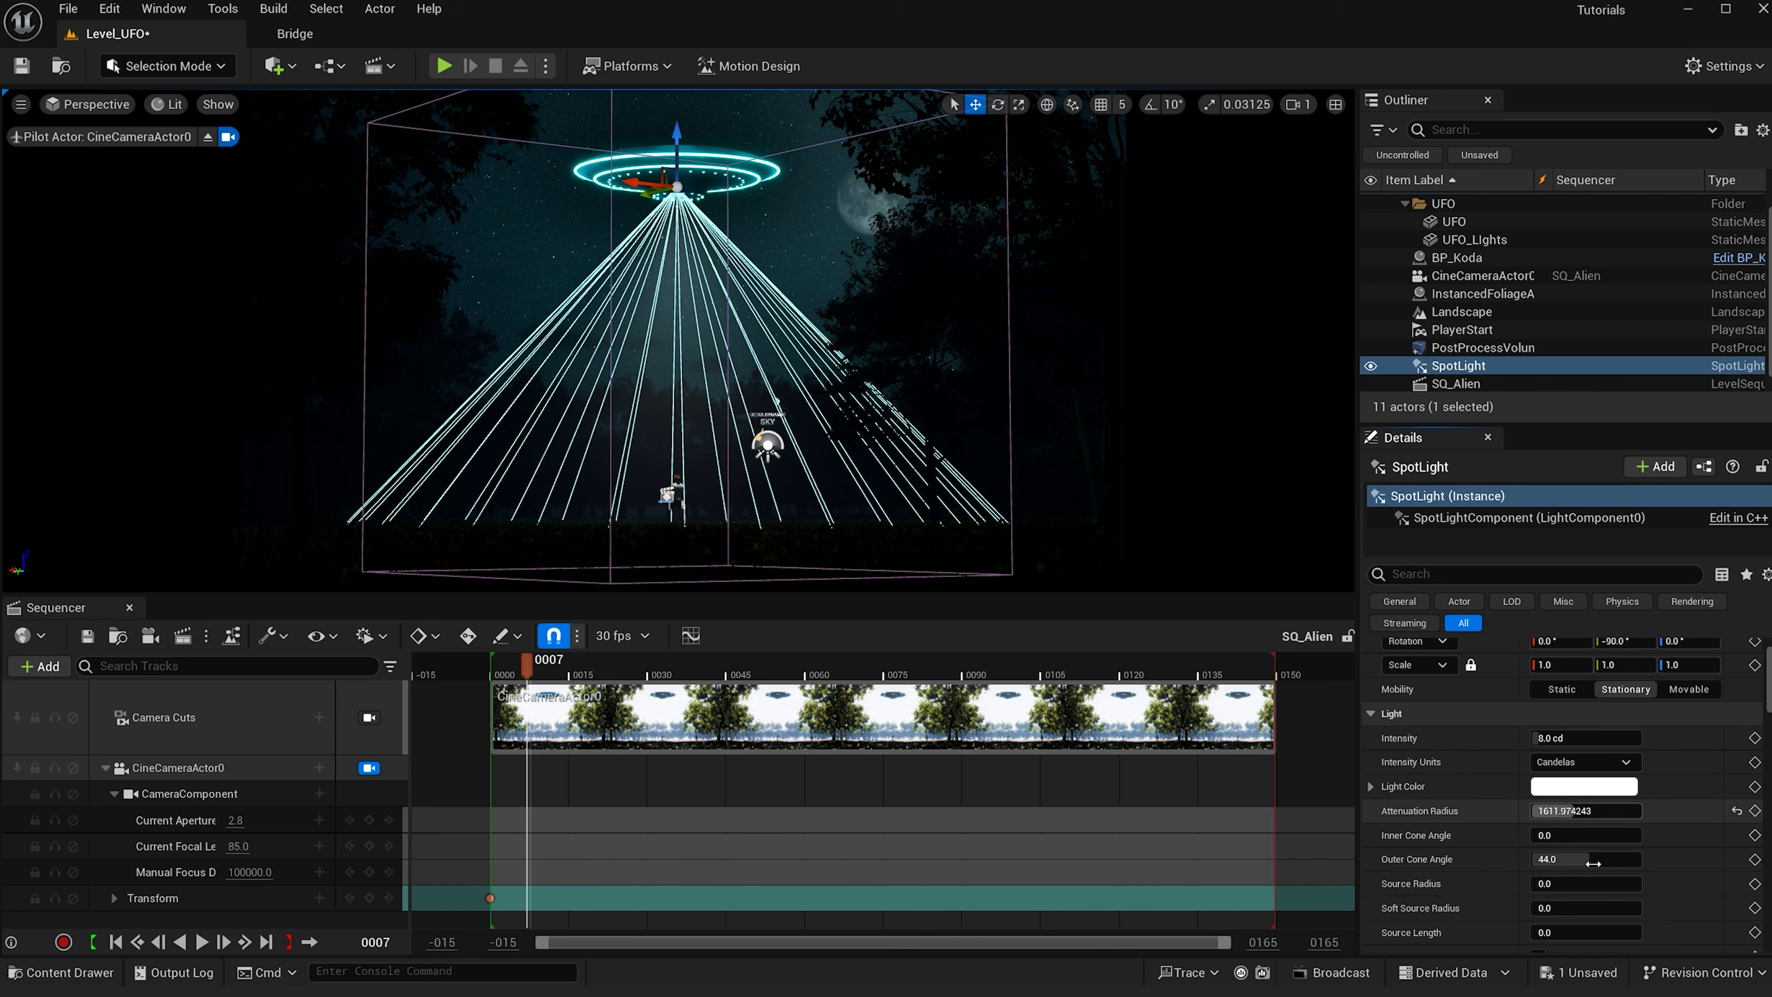
{"action": "left_click", "coordinate": [1427, 572]}
{"action": "type", "text": "vou"}
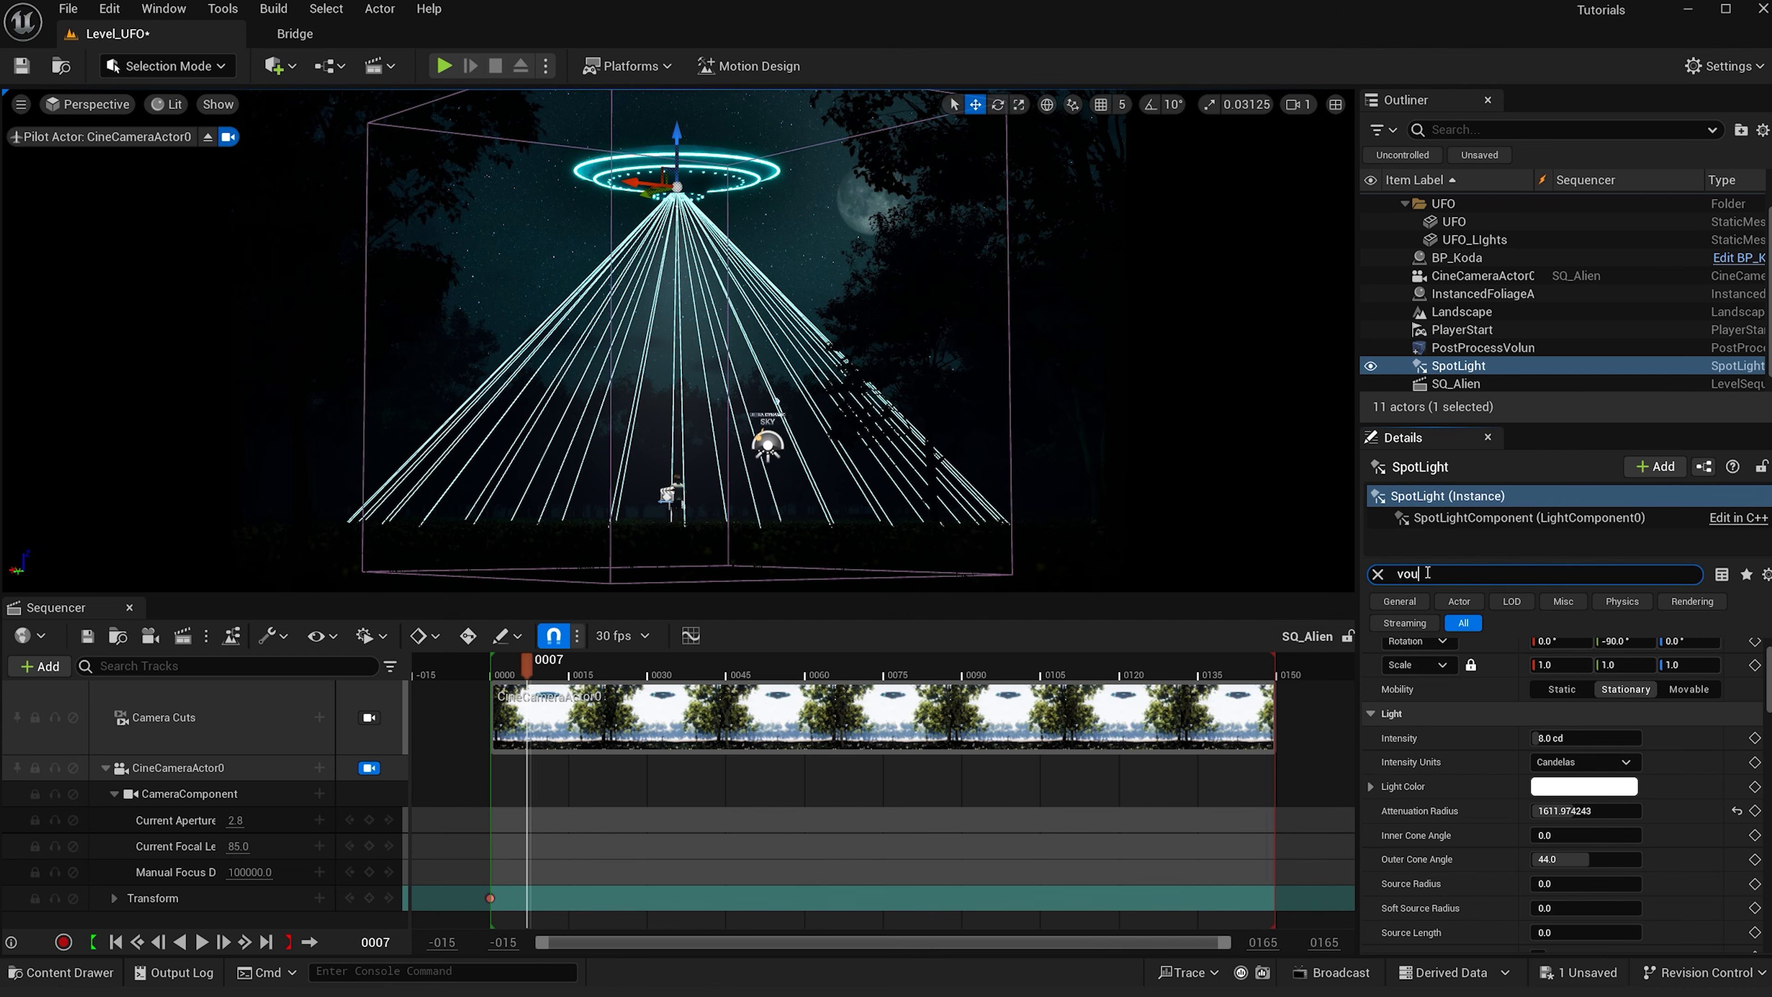
{"action": "type", "text": "l"}
{"action": "key", "text": "BackSpace"}
{"action": "key", "text": "BackSpace"}
{"action": "key", "text": "BackSpace"}
{"action": "key", "text": "BackSpace"}
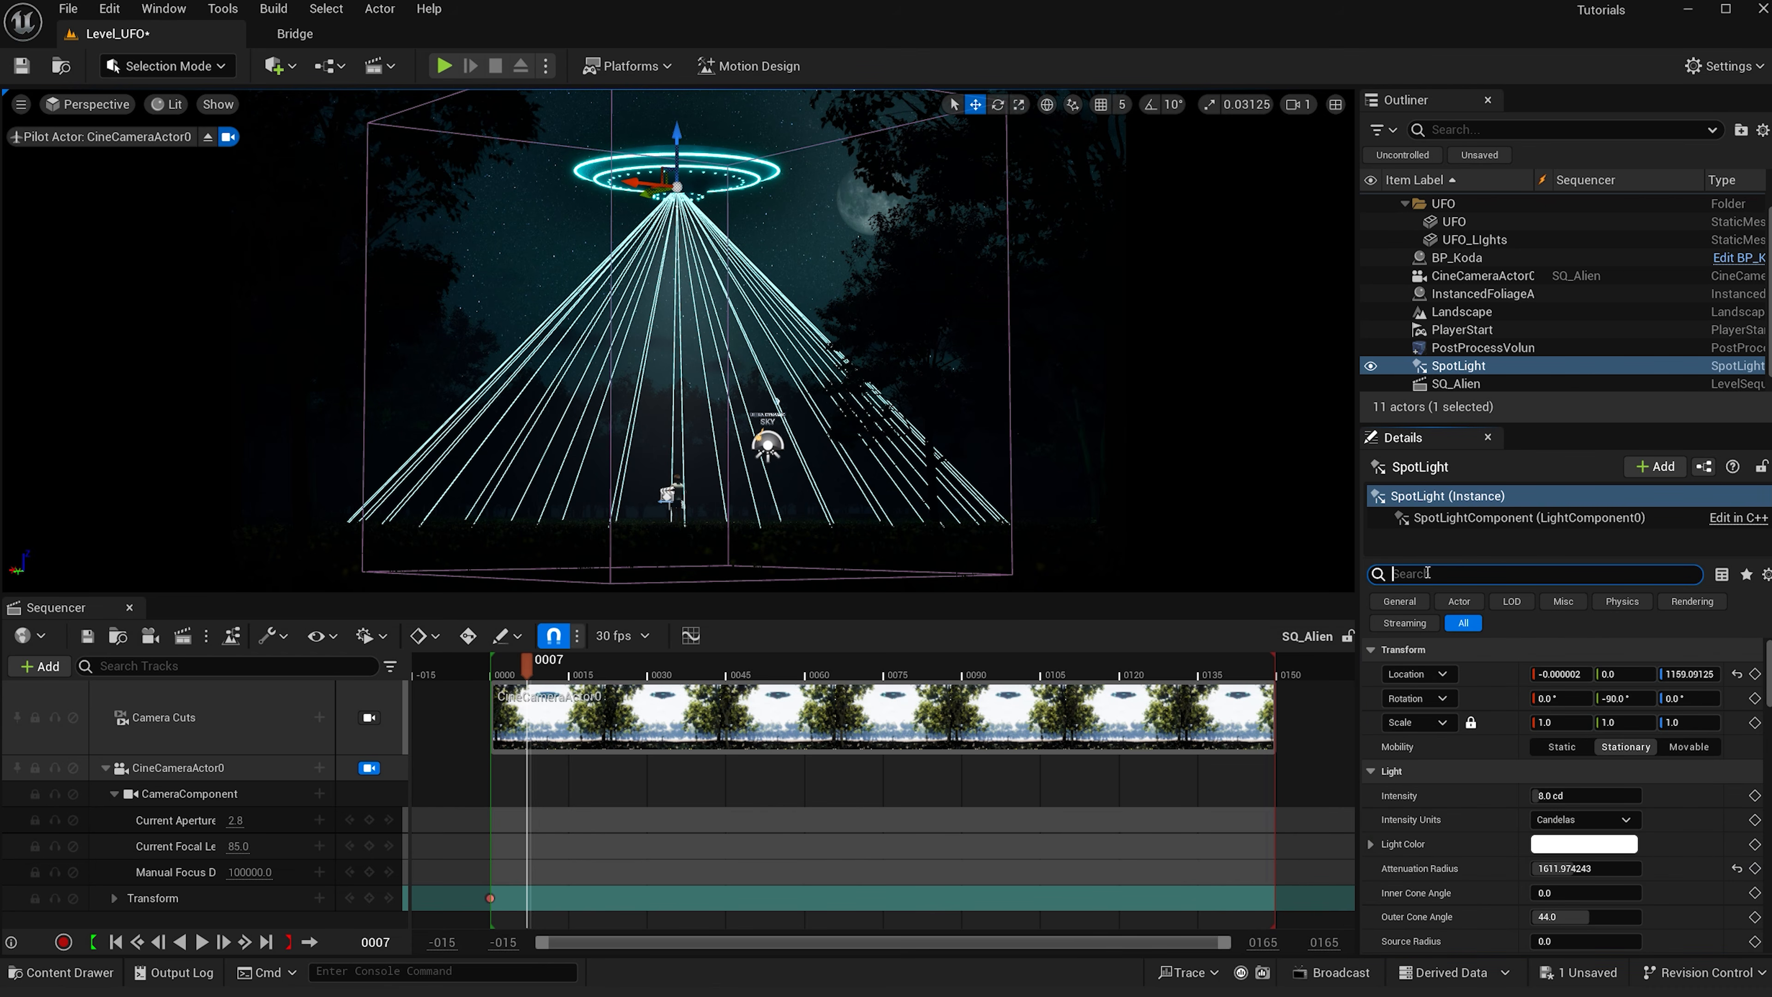
{"action": "left_click", "coordinate": [1495, 587]}
- Set the spot light's Volumetric Scattering Intensity to 4
{"action": "scroll", "coordinate": [1524, 802], "scroll_direction": "down", "scroll_amount": 2}
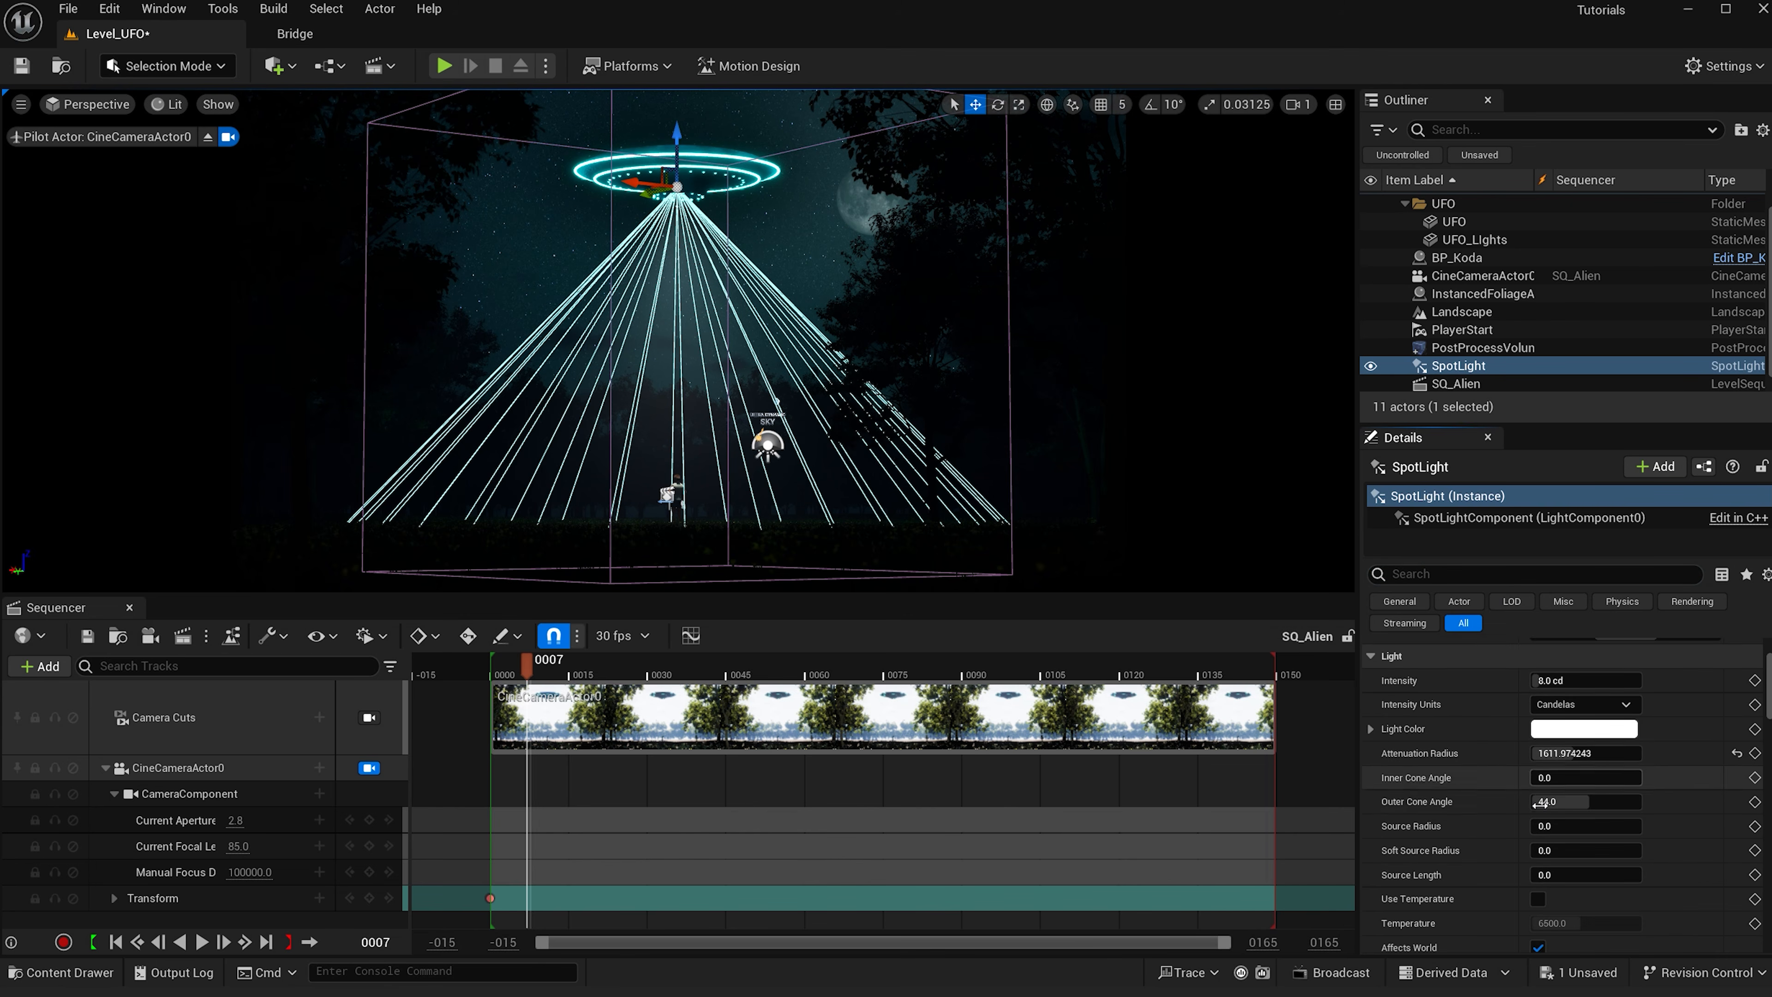
{"action": "scroll", "coordinate": [1484, 910], "scroll_direction": "down", "scroll_amount": 2}
{"action": "scroll", "coordinate": [1484, 910], "scroll_direction": "down", "scroll_amount": 1}
{"action": "left_click_drag", "start_coordinate": [1545, 904], "coordinate": [1584, 911]}
{"action": "scroll", "coordinate": [1592, 904], "scroll_direction": "up", "scroll_amount": 1}
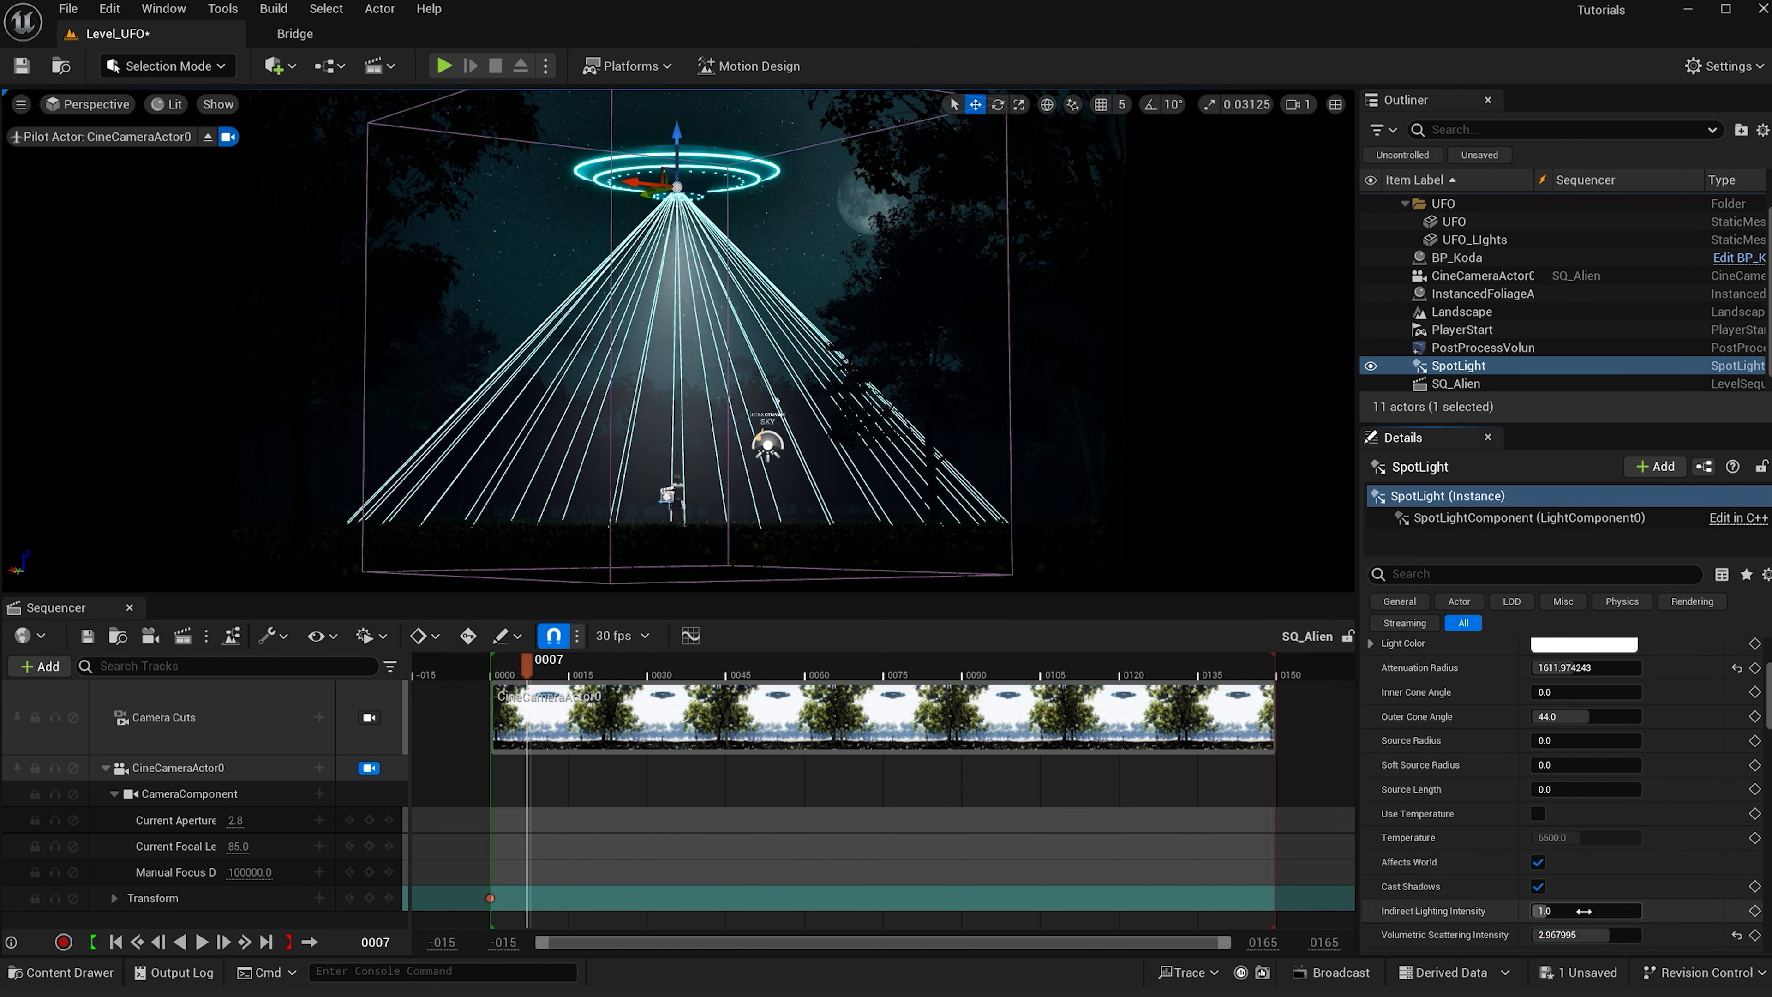
{"action": "left_click", "coordinate": [1593, 935]}
{"action": "type", "text": "4"}
{"action": "key", "text": "Return"}
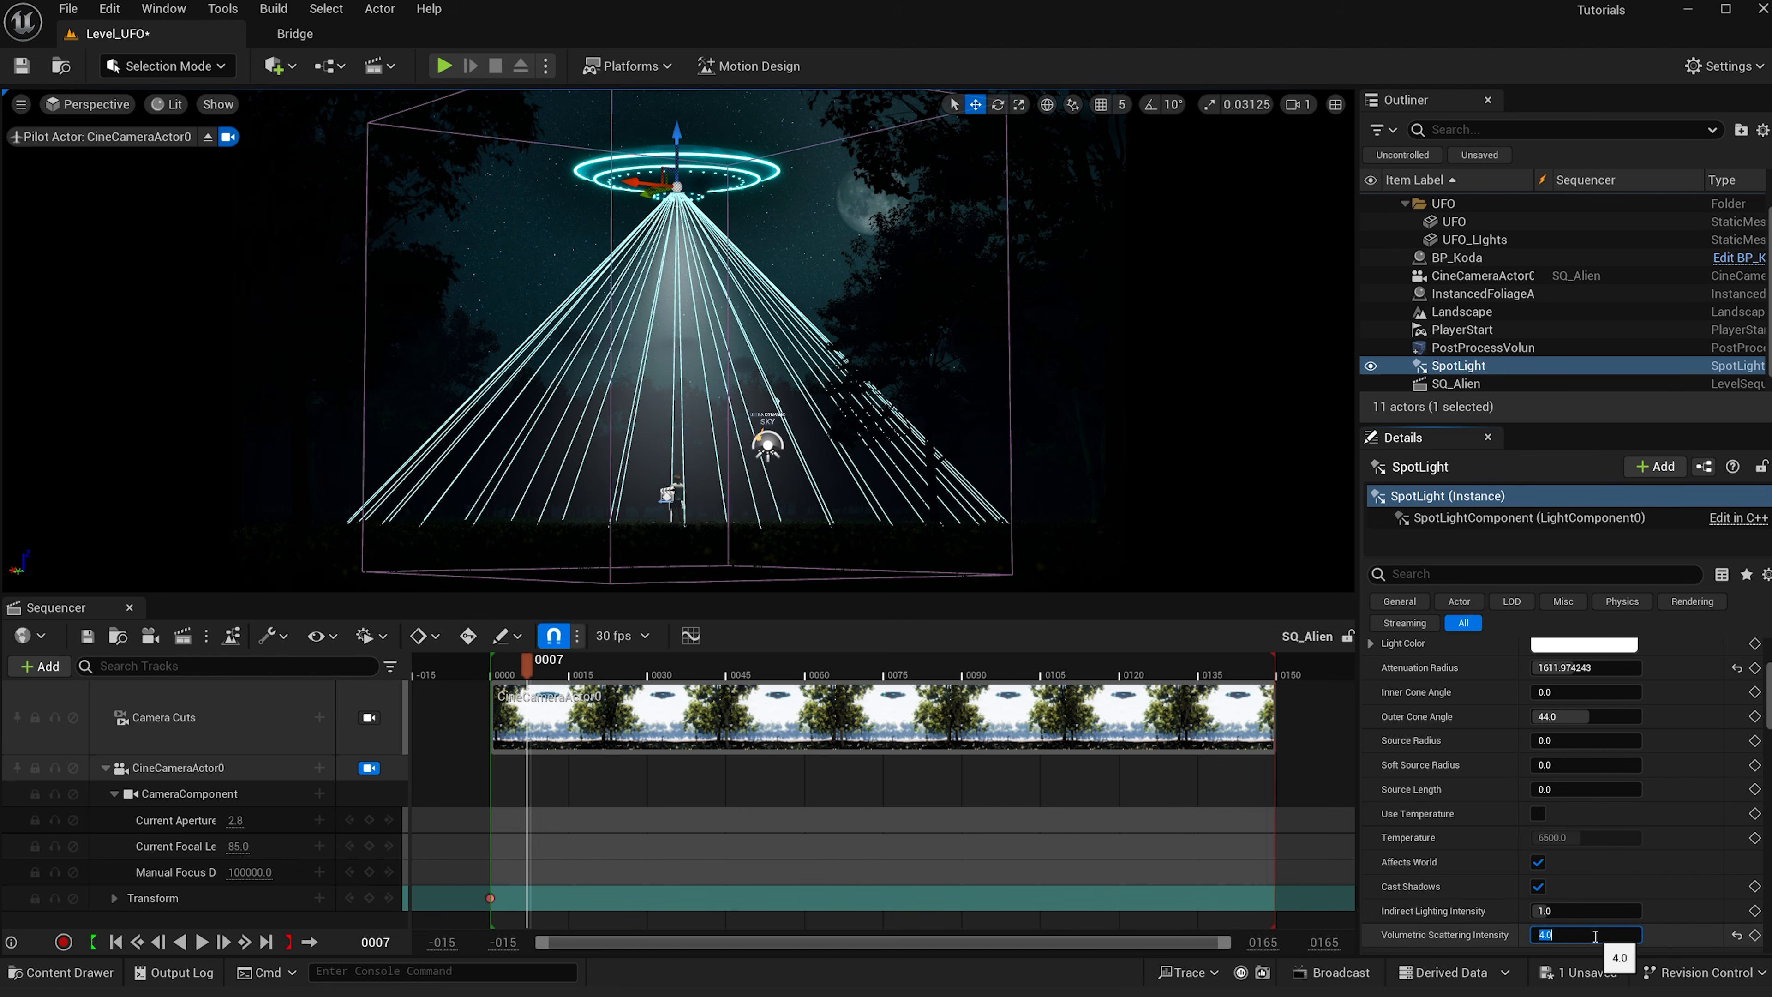
- Set the spot light color to teal and widen its outer cone angle to about 58° with attenuation radius about 2232
{"action": "scroll", "coordinate": [1654, 729], "scroll_direction": "up", "scroll_amount": 6}
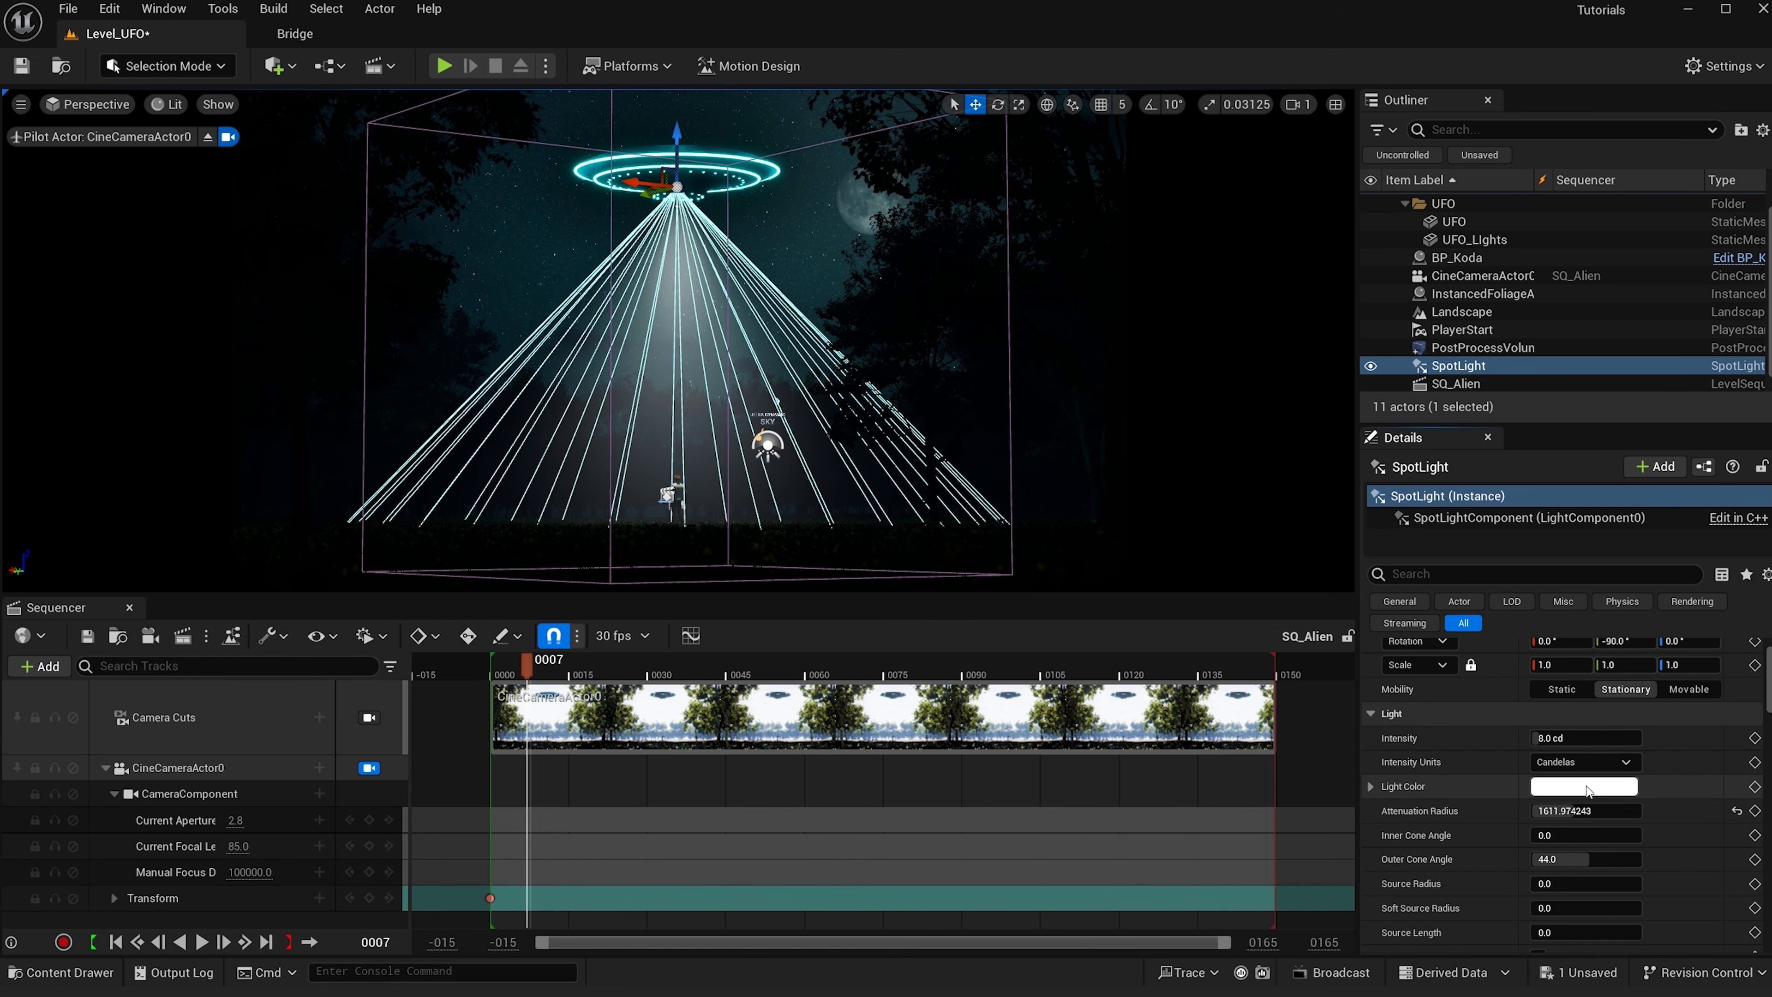
{"action": "left_click", "coordinate": [1588, 790]}
{"action": "left_click", "coordinate": [1404, 841]}
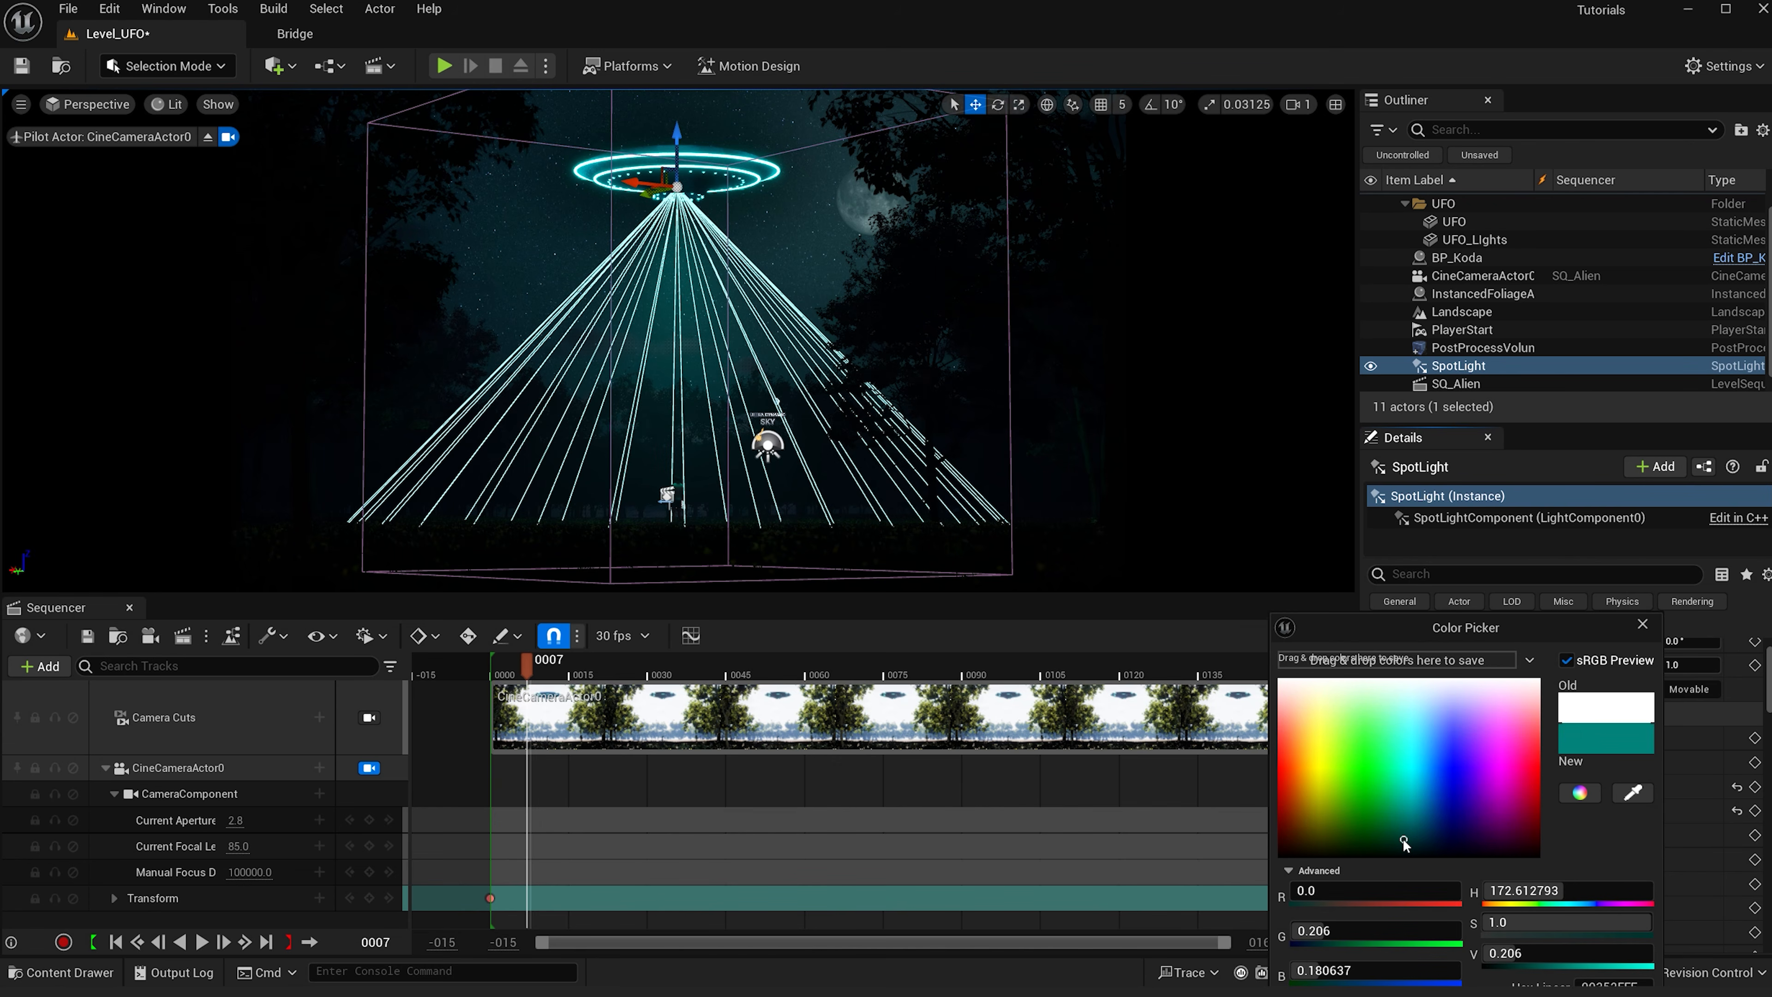
{"action": "left_click_drag", "start_coordinate": [1404, 840], "coordinate": [1410, 850]}
{"action": "left_click_drag", "start_coordinate": [1540, 615], "coordinate": [1495, 504]}
{"action": "left_click", "coordinate": [1489, 954]}
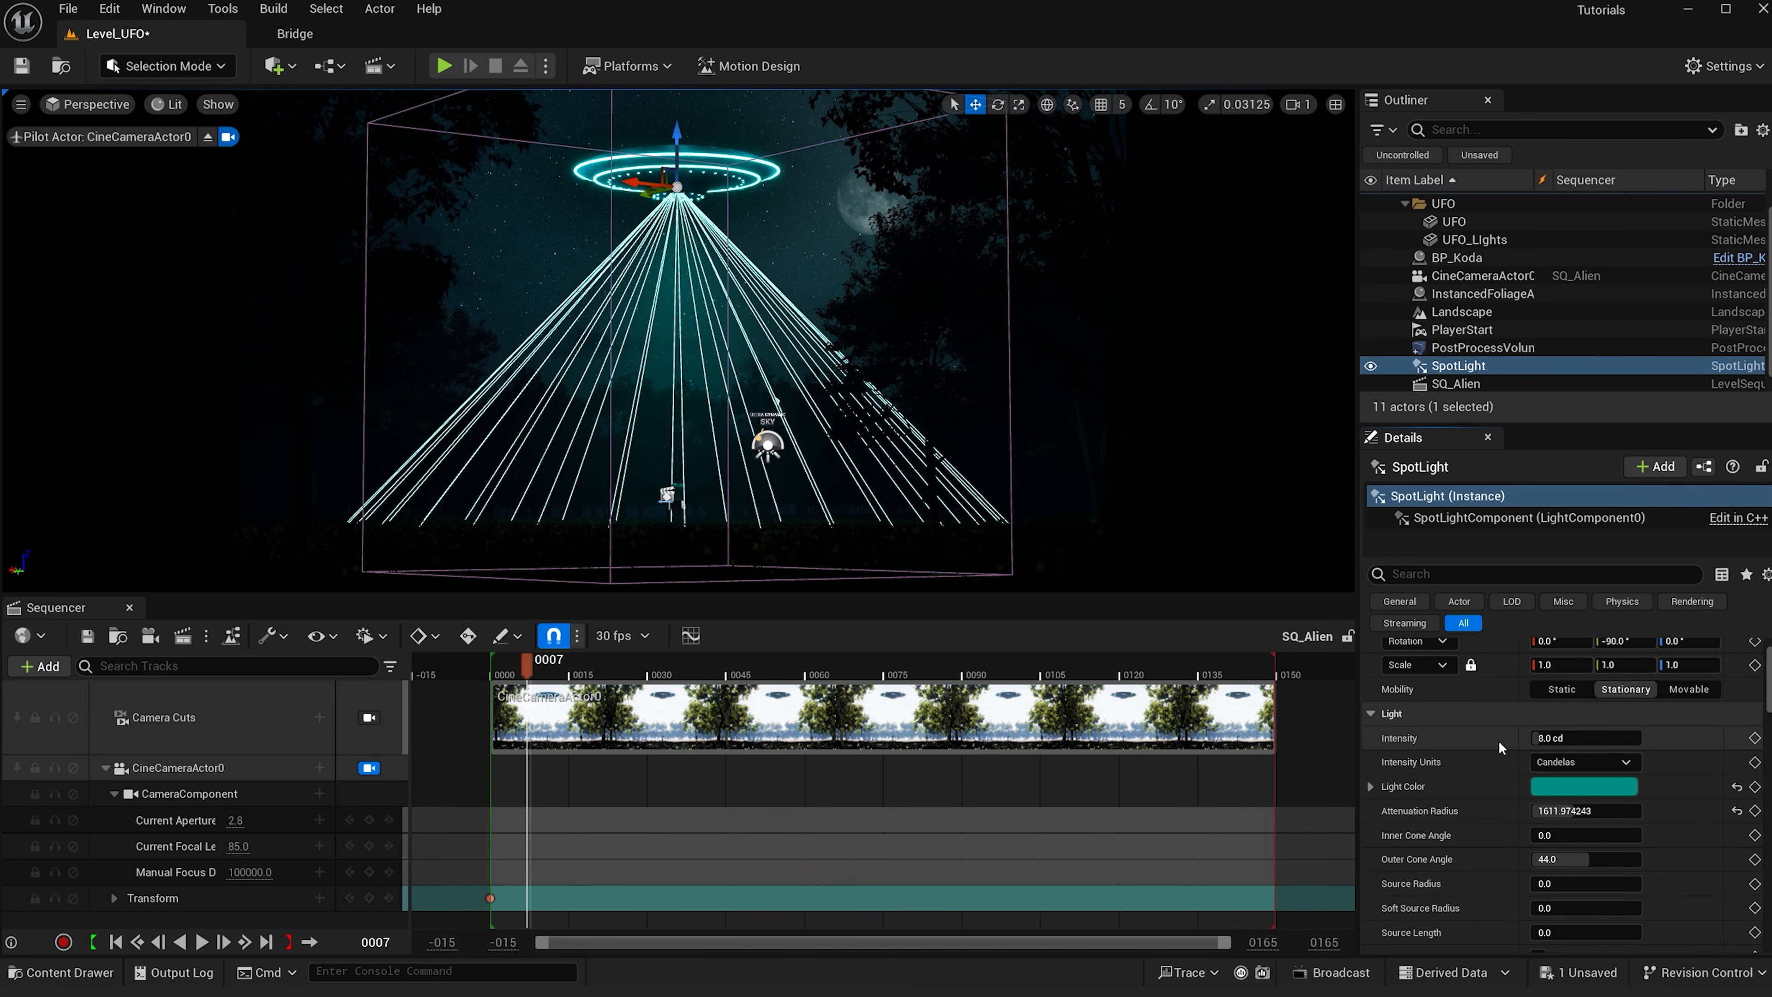
{"action": "left_click_drag", "start_coordinate": [1561, 874], "coordinate": [1576, 810]}
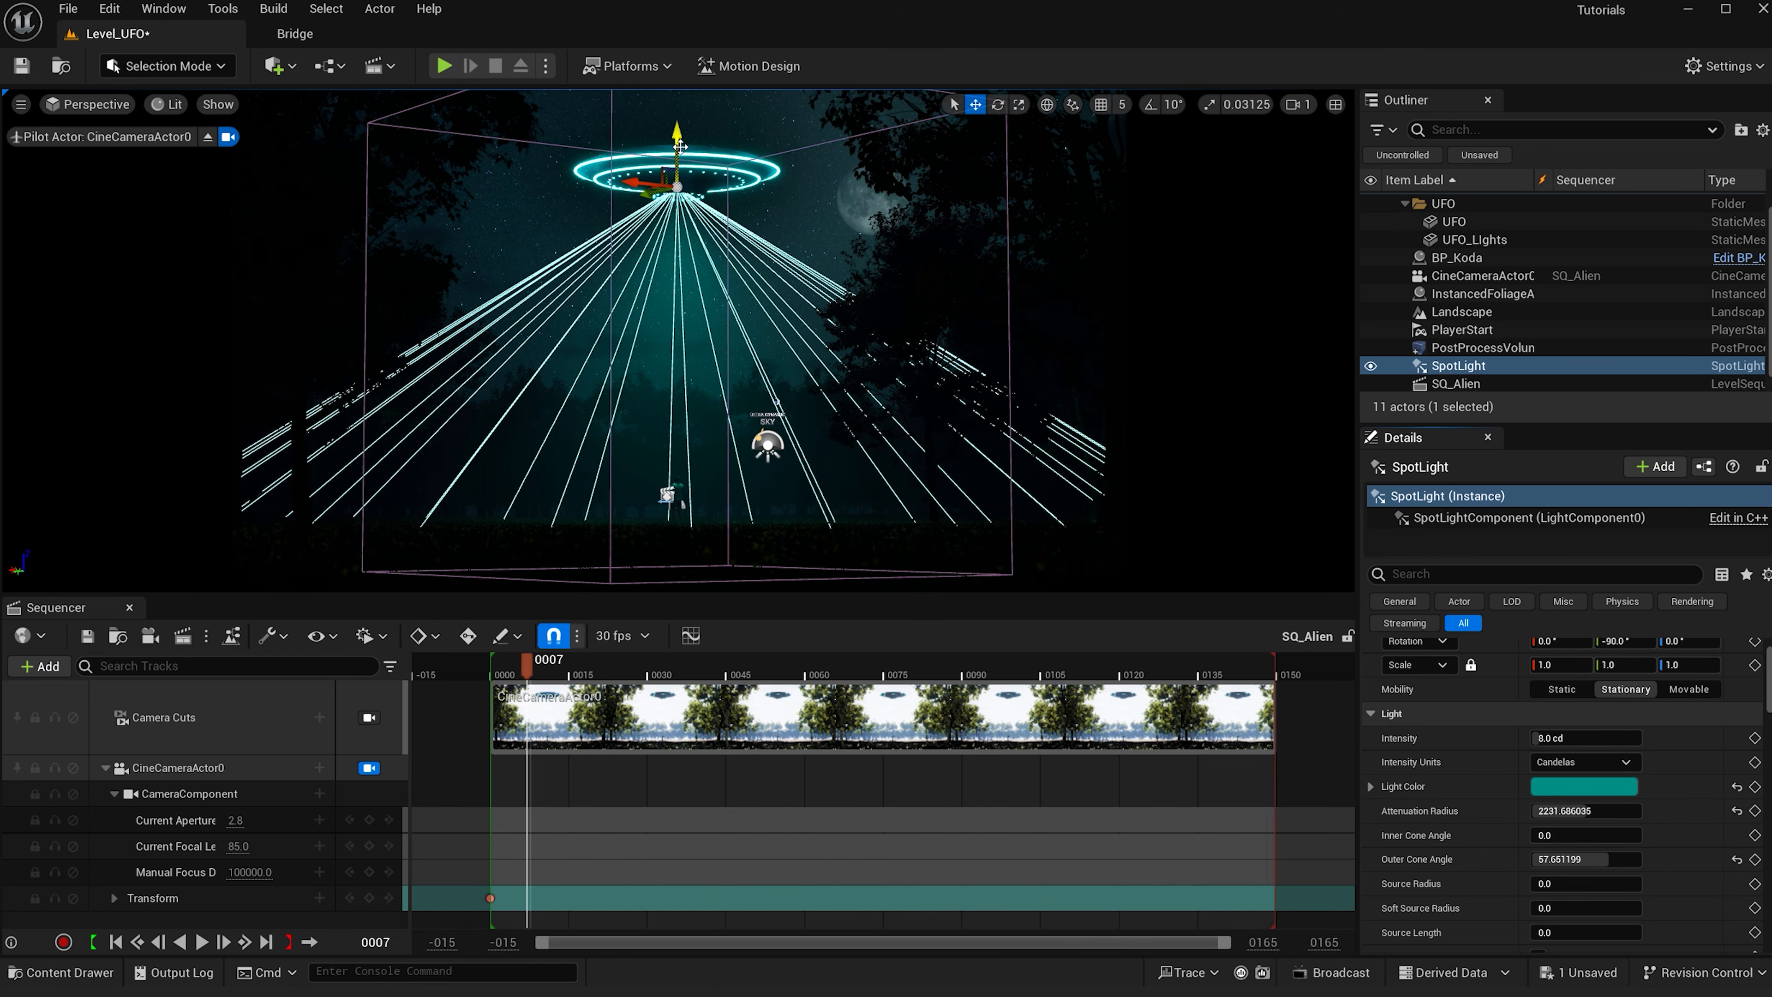
- Duplicate the spot light and set the copy's outer cone angle to 25 and intensity to 25 cd
{"action": "key", "text": "ctrl+d"}
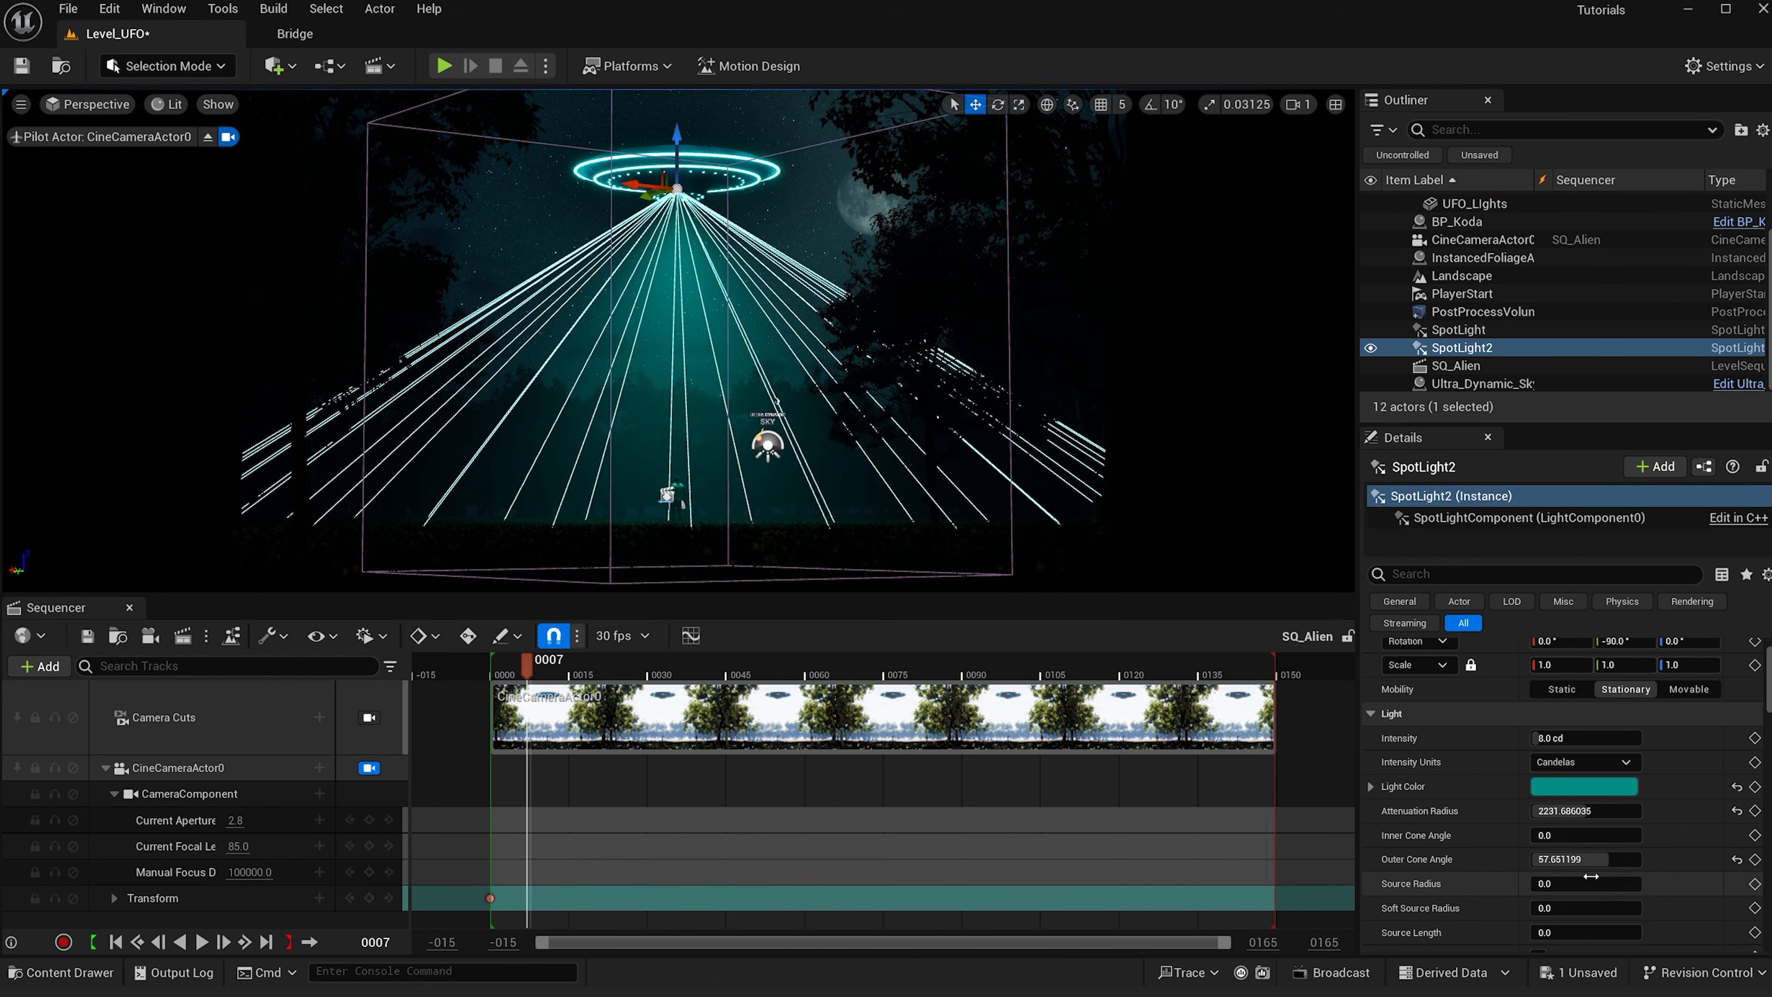
{"action": "left_click", "coordinate": [1604, 864]}
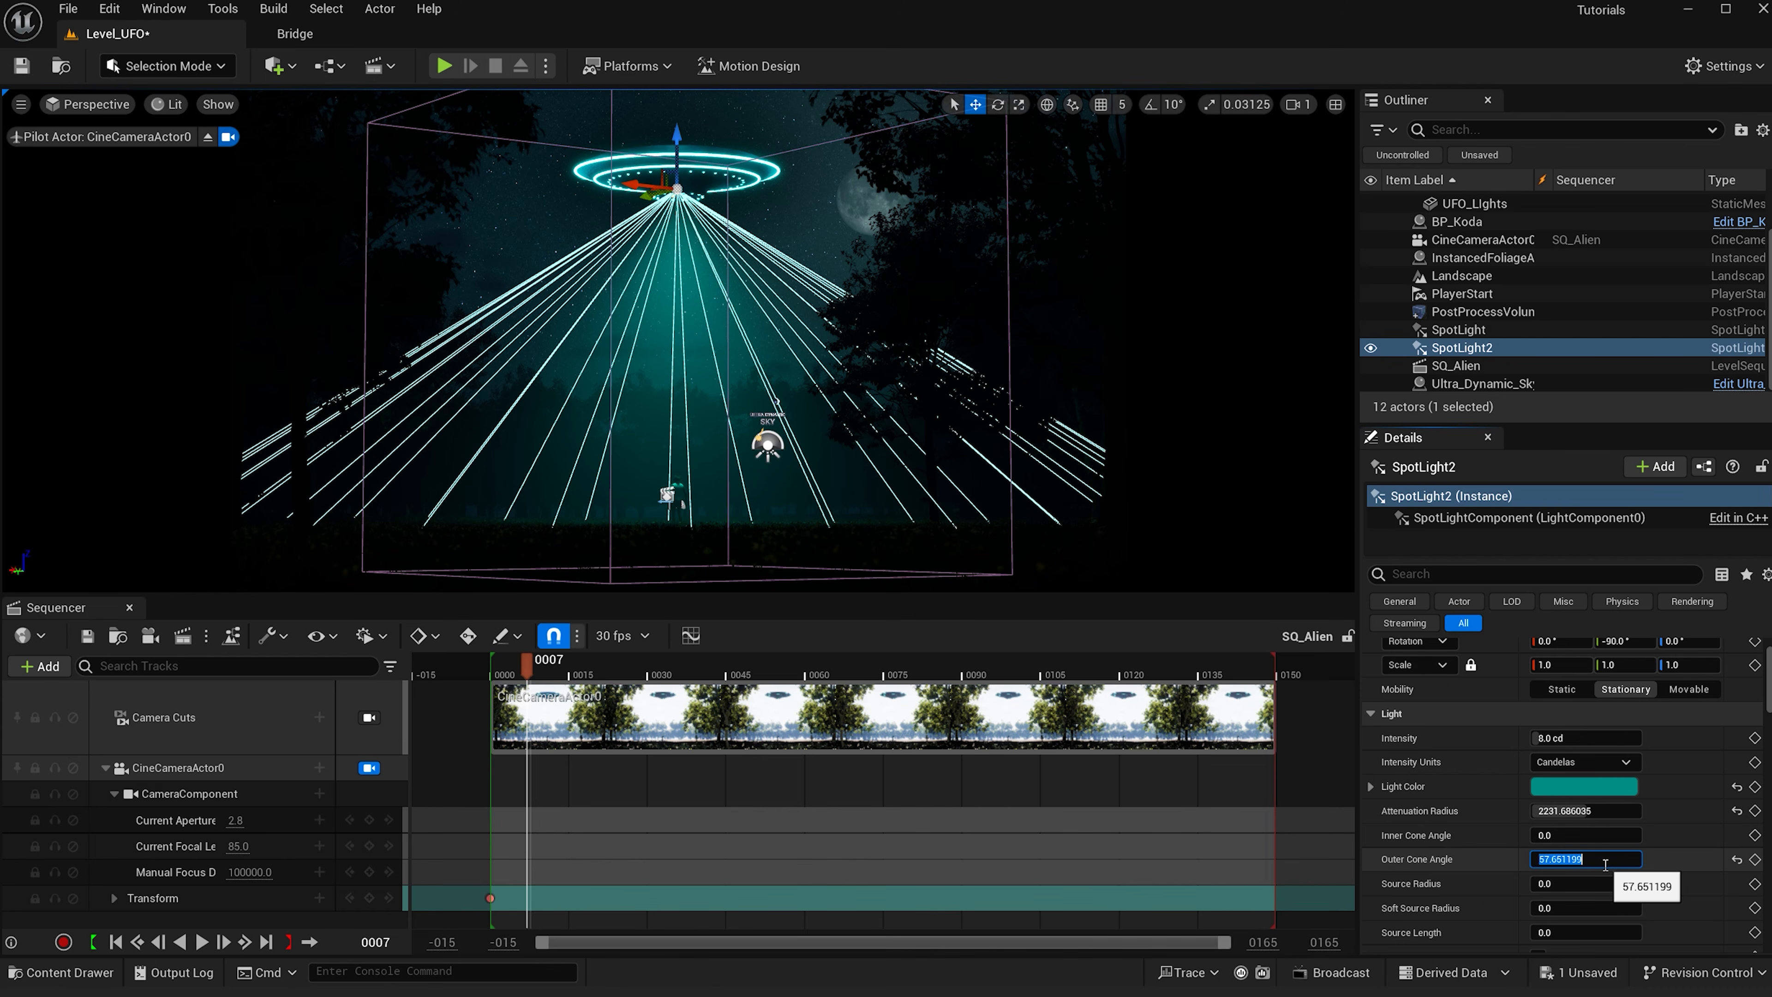
{"action": "key", "text": "Return"}
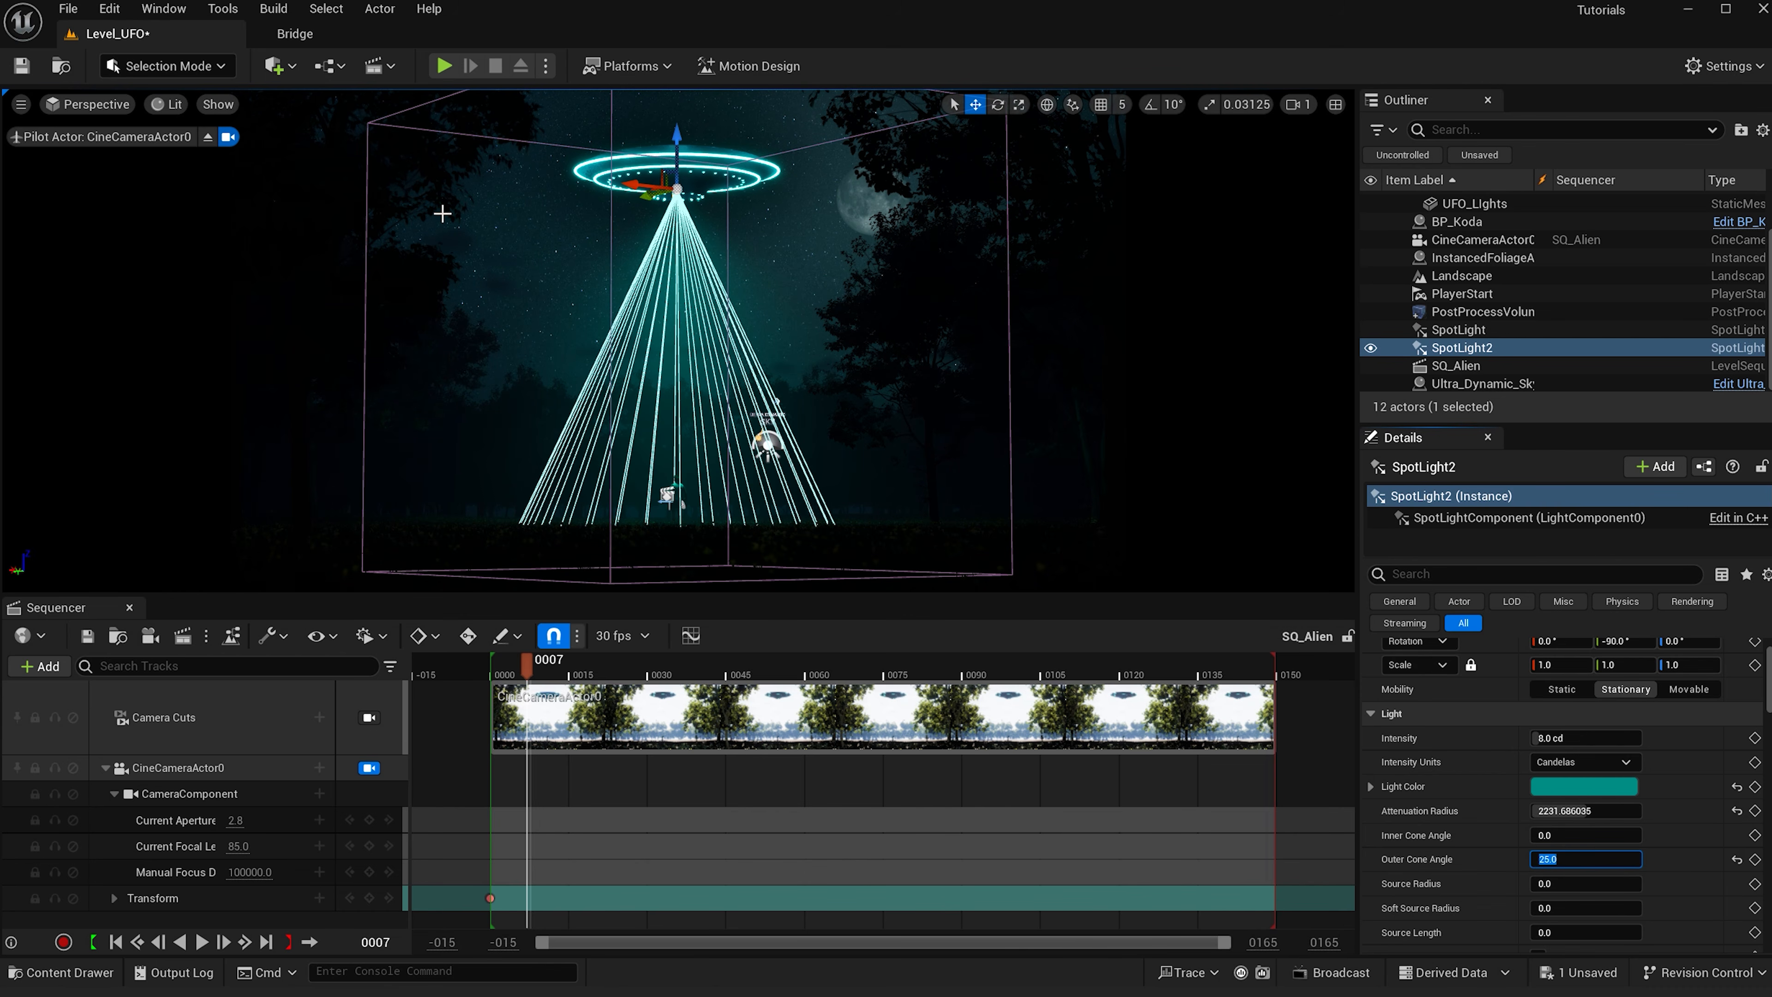
{"action": "left_click", "coordinate": [1555, 738]}
{"action": "key", "text": "Return"}
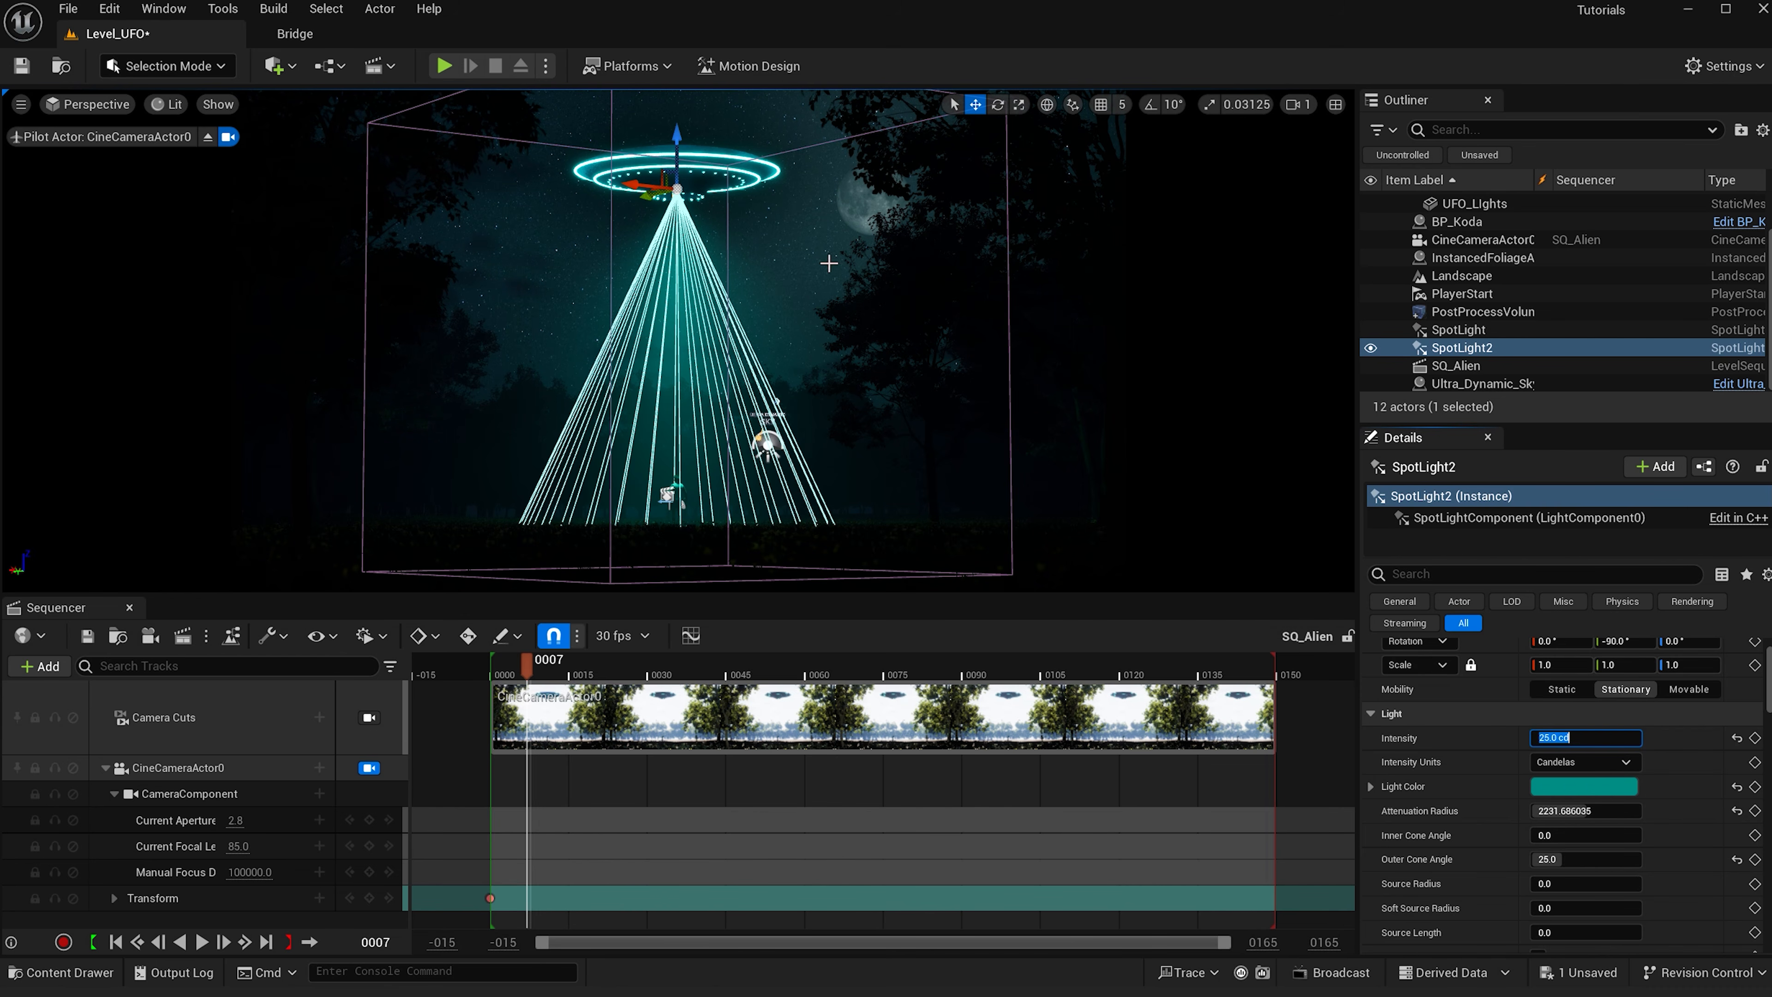
- Duplicate the spot light again, setting outer cone angle 5, inner cone angle 2 and intensity 50 cd
{"action": "key", "text": "ctrl+d"}
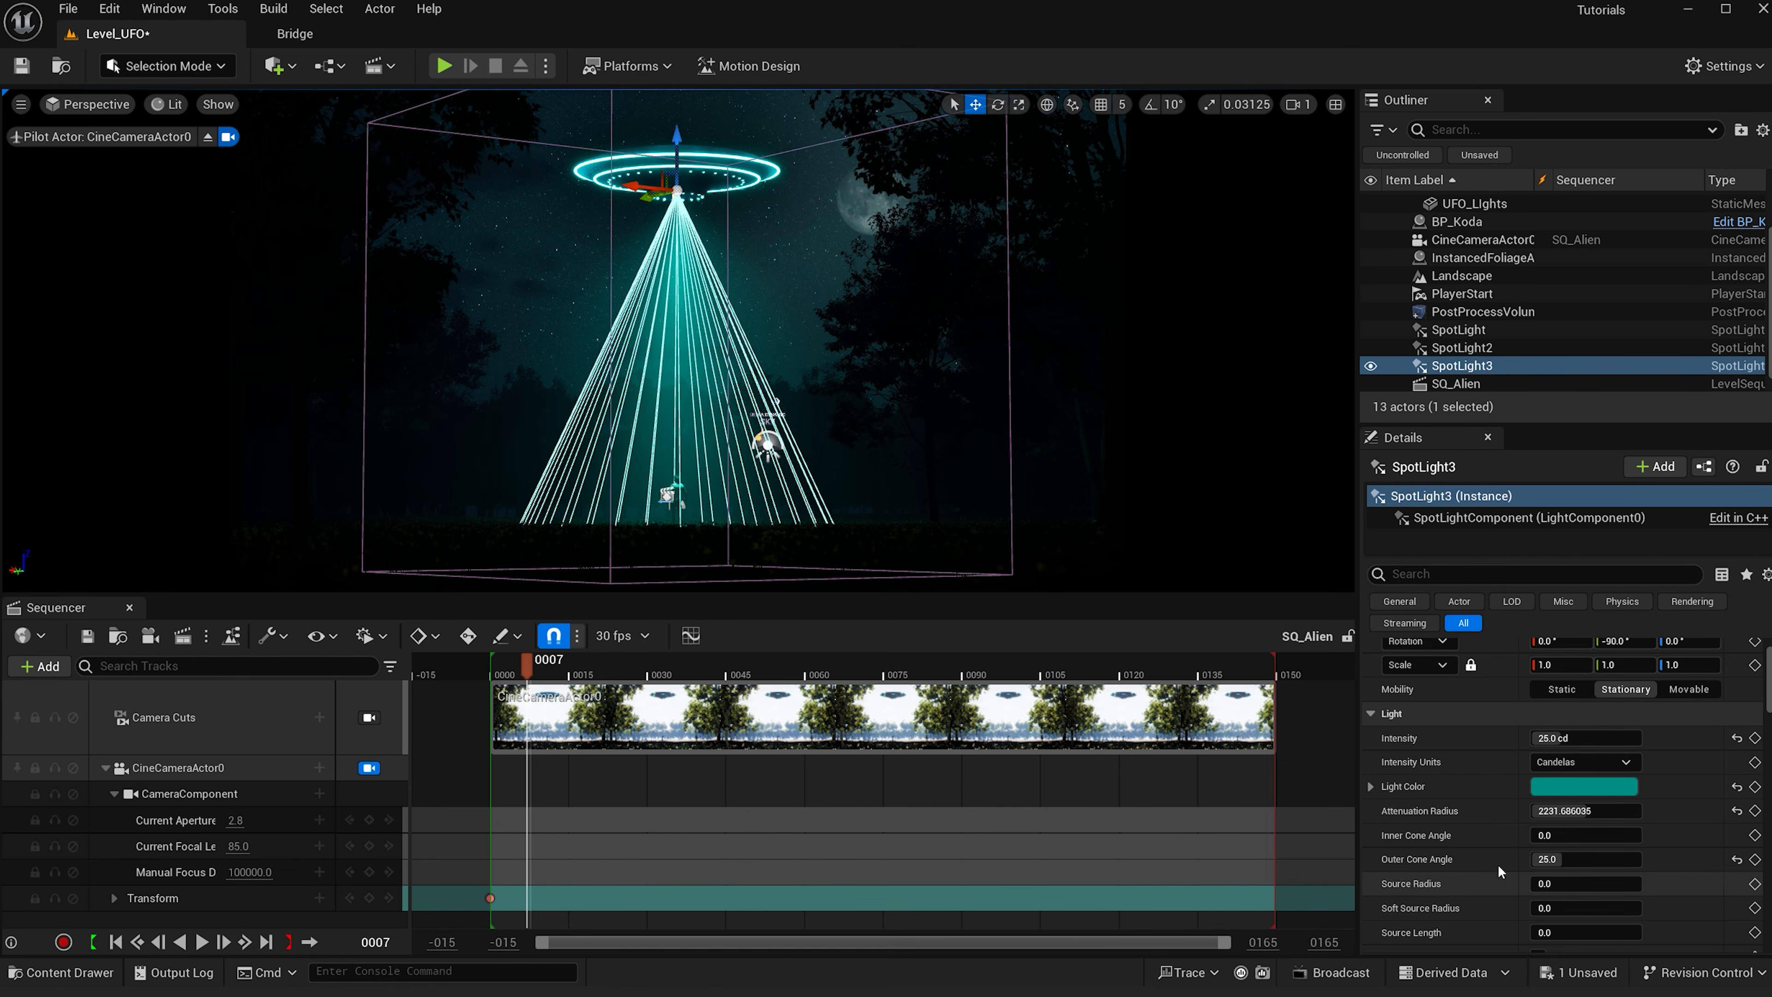
{"action": "left_click", "coordinate": [1566, 861]}
{"action": "type", "text": "5"}
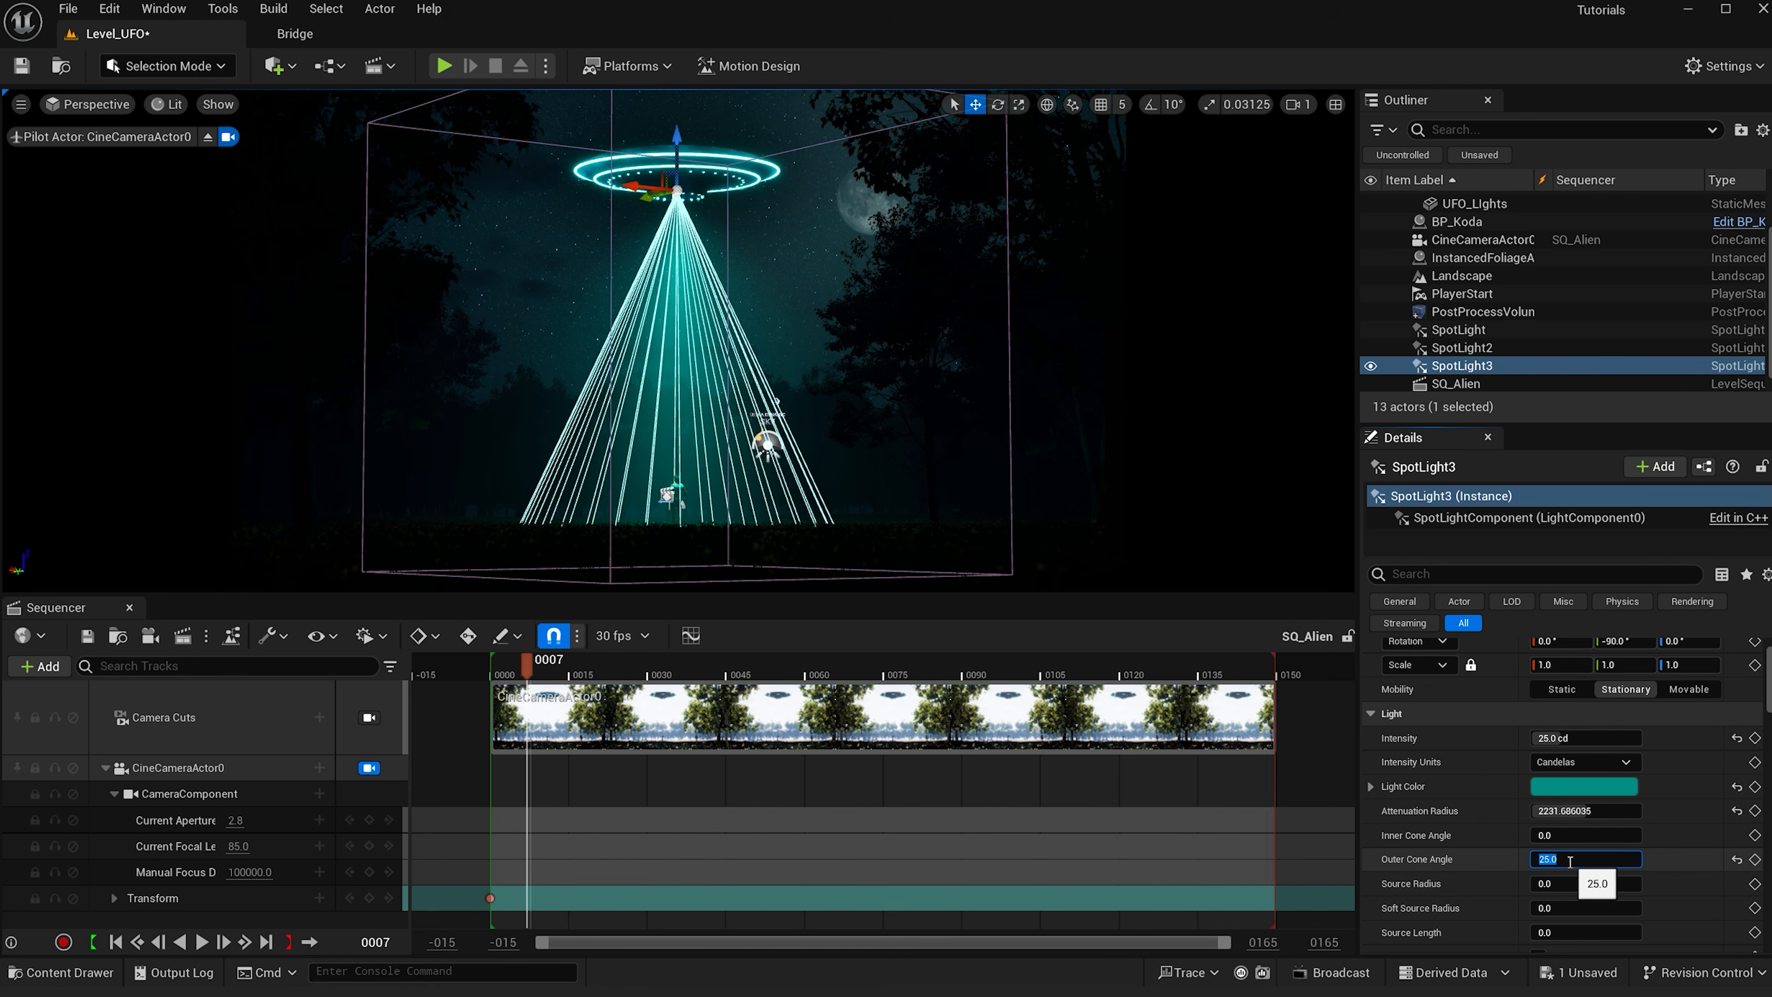
{"action": "key", "text": "Return"}
{"action": "left_click", "coordinate": [1569, 834]}
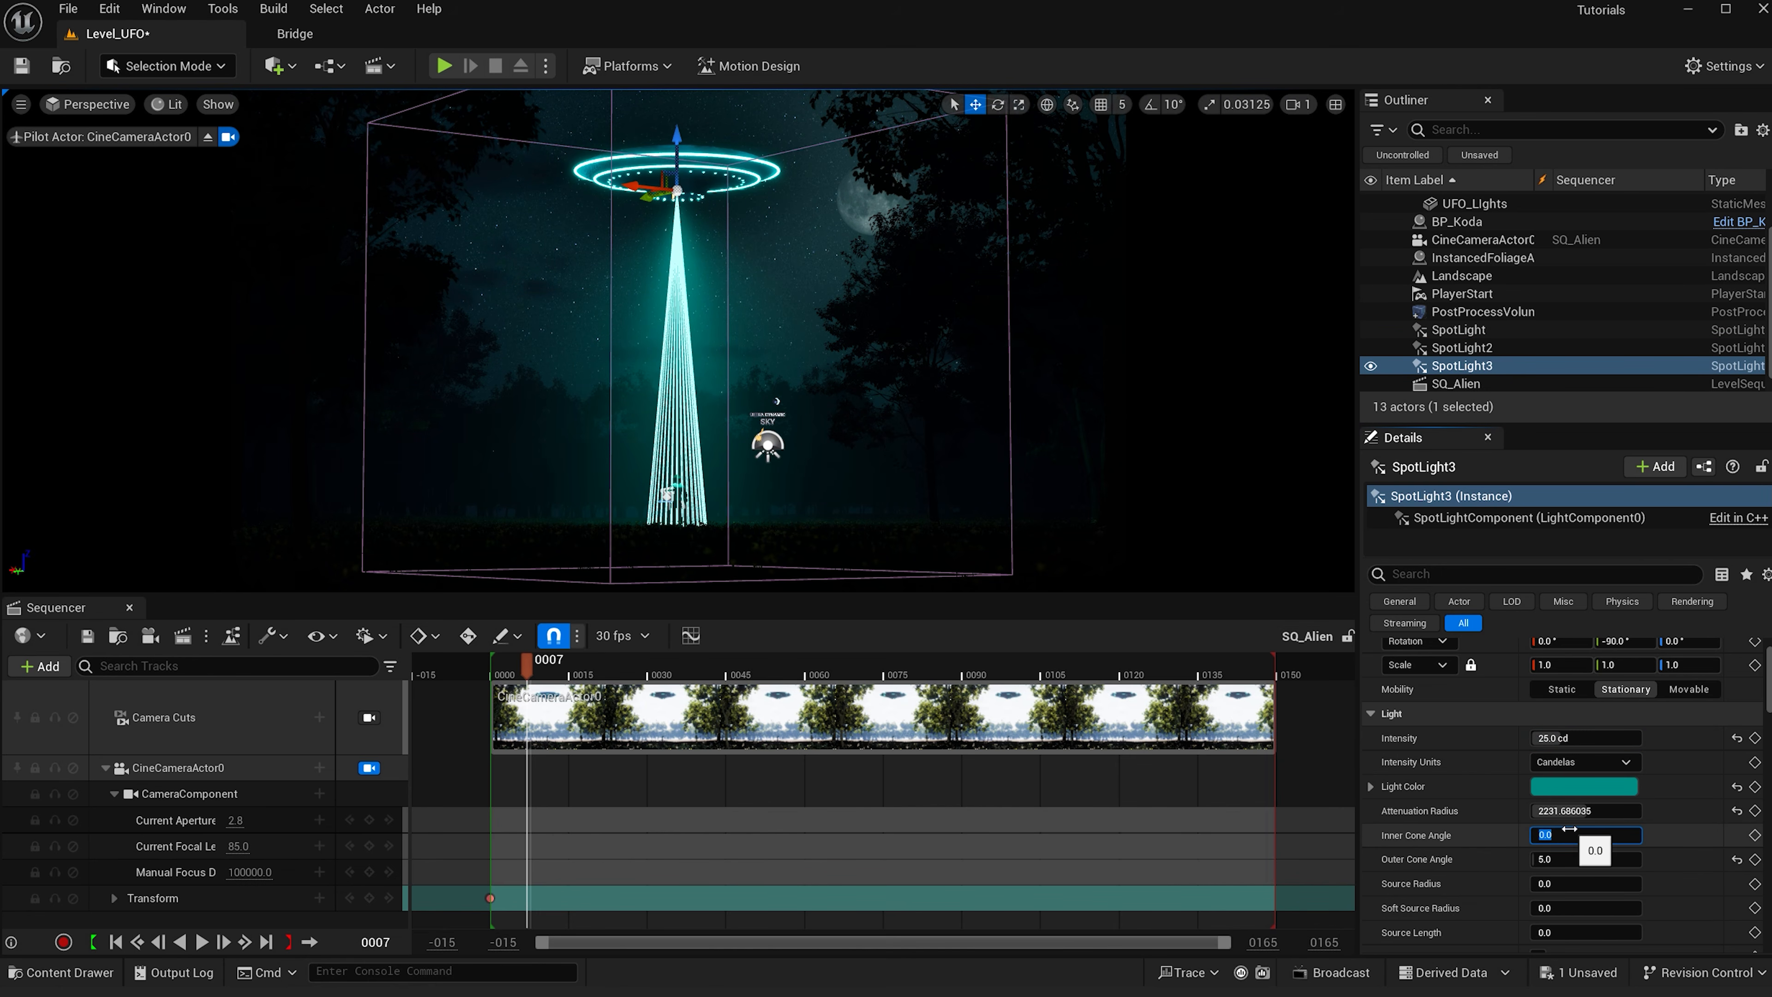
{"action": "type", "text": "2"}
{"action": "left_click", "coordinate": [1576, 739]}
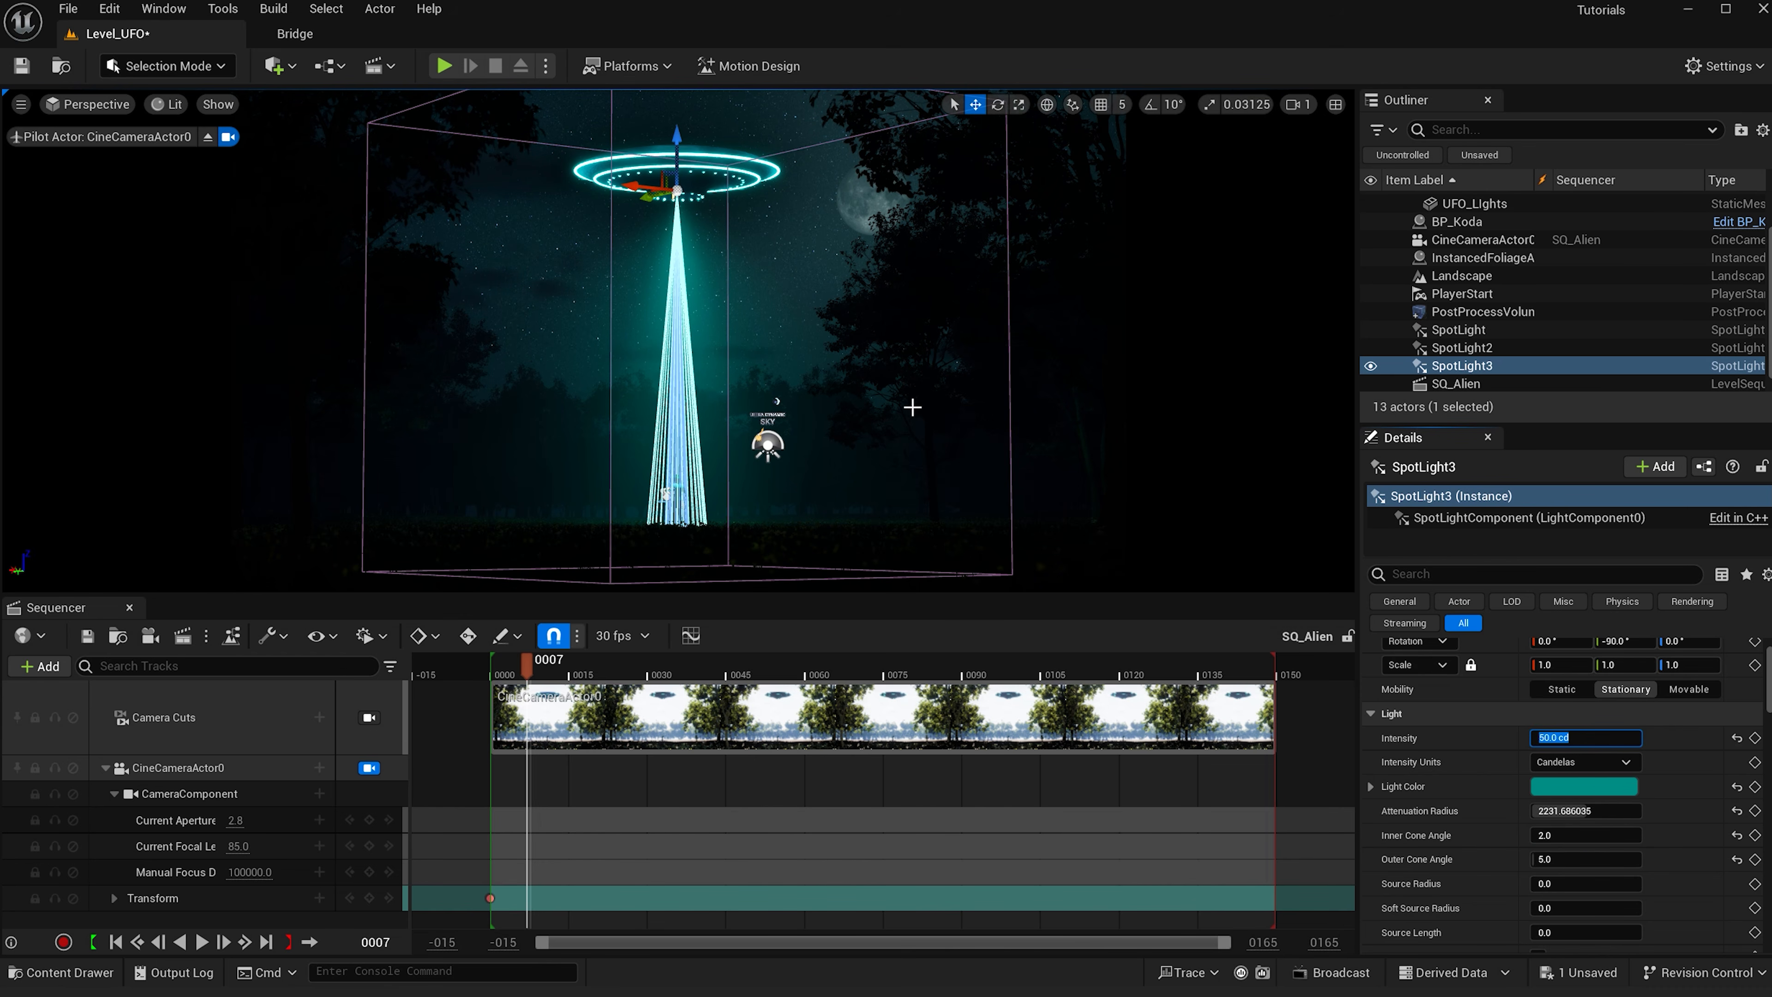
- In the UFO lights' M_Light_UFO material, set the constant color's value to 0.01, apply, and close the editor
{"action": "left_click", "coordinate": [789, 340]}
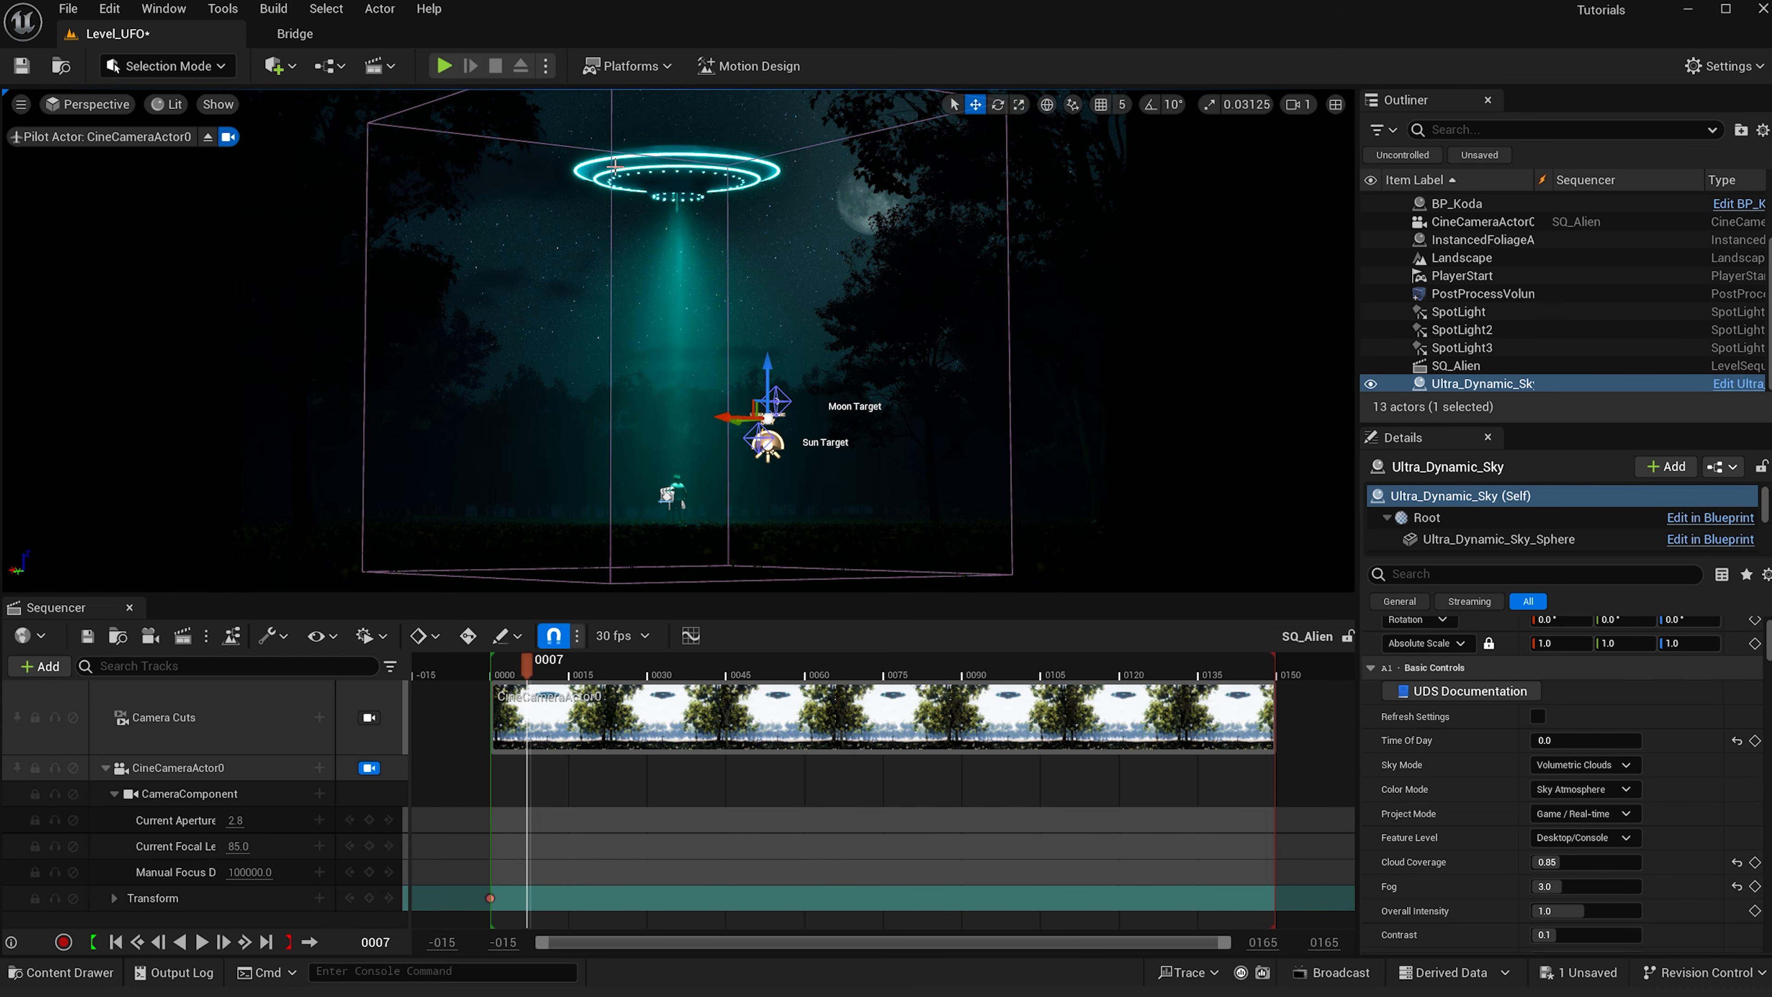
{"action": "left_click", "coordinate": [616, 169]}
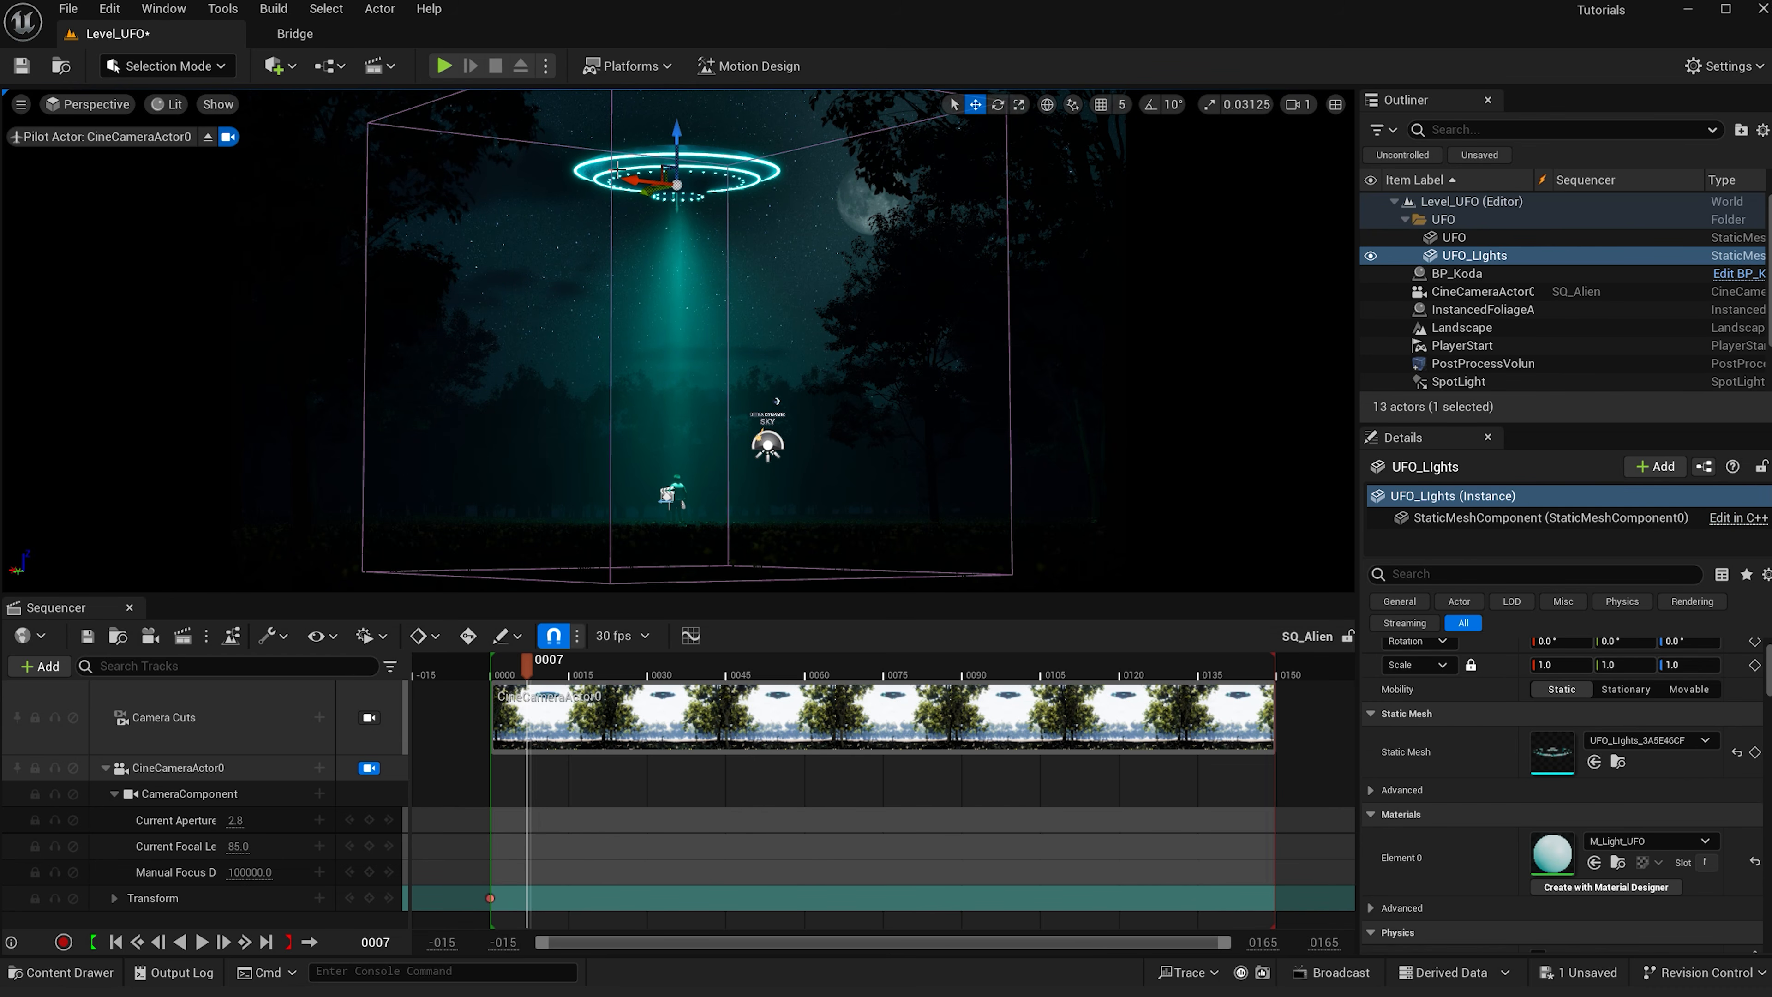
{"action": "double_click", "coordinate": [1563, 863]}
{"action": "left_click", "coordinate": [1113, 483]}
{"action": "double_click", "coordinate": [1123, 489]}
{"action": "left_click", "coordinate": [1378, 834]}
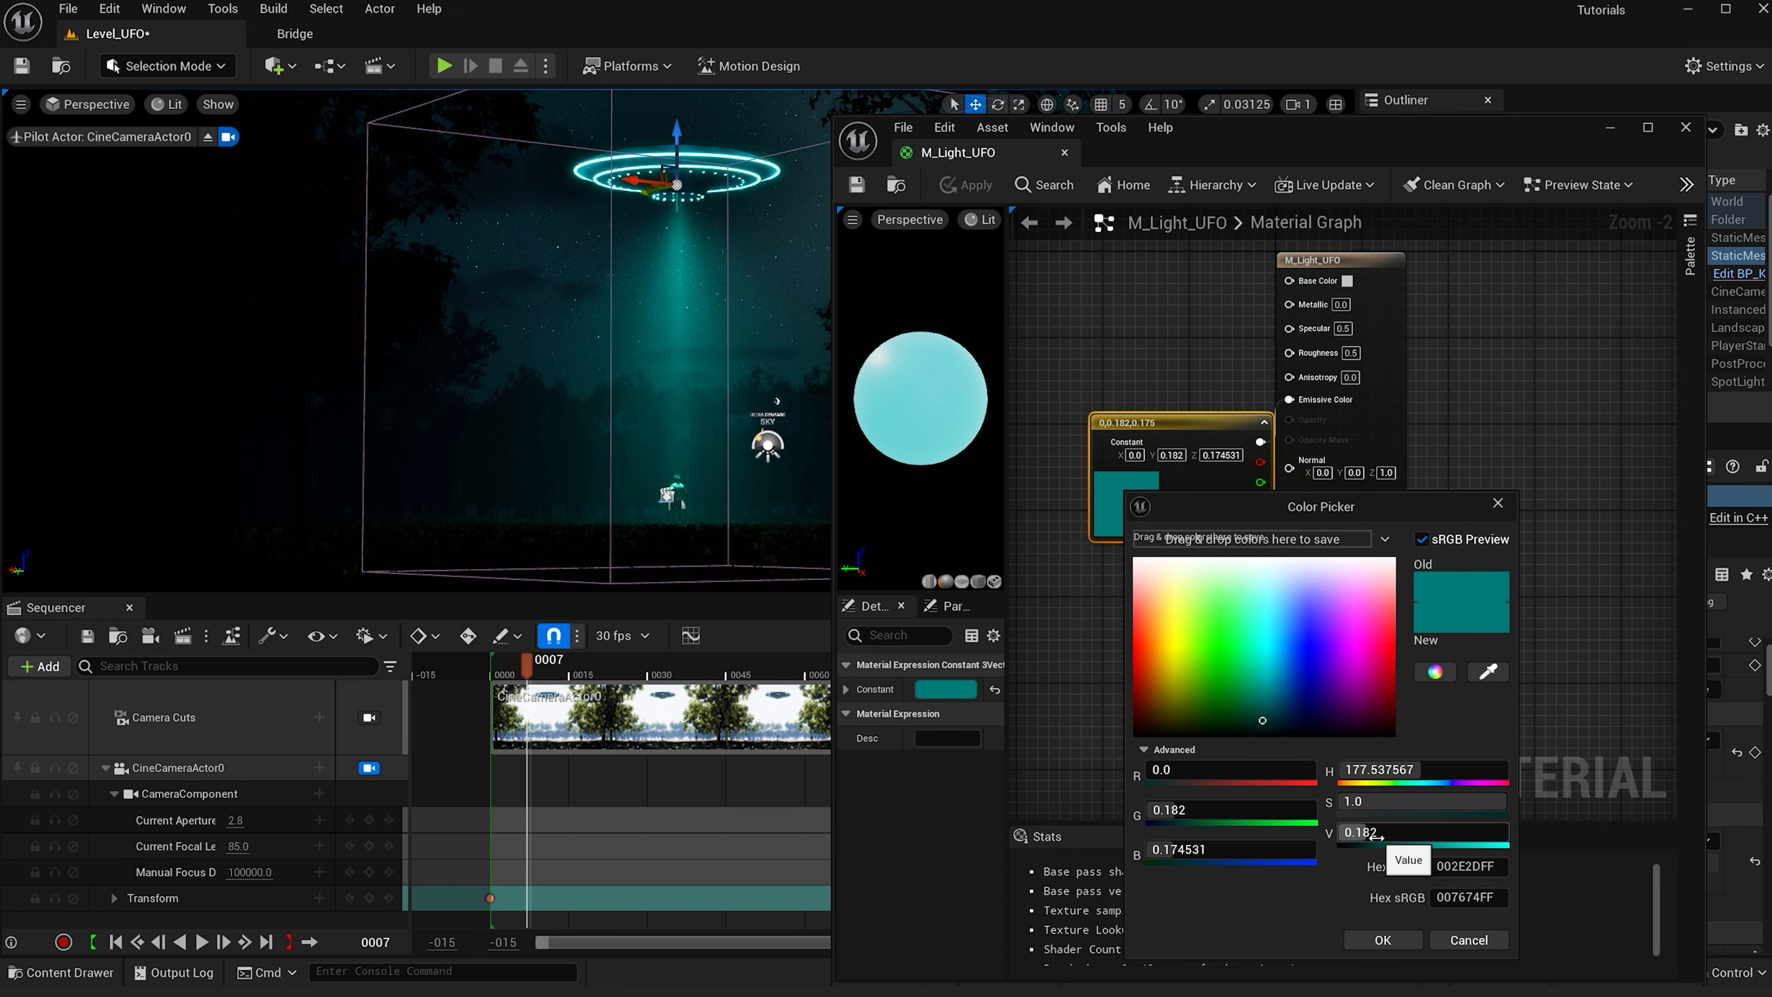
{"action": "type", "text": ".01"}
{"action": "key", "text": "Return"}
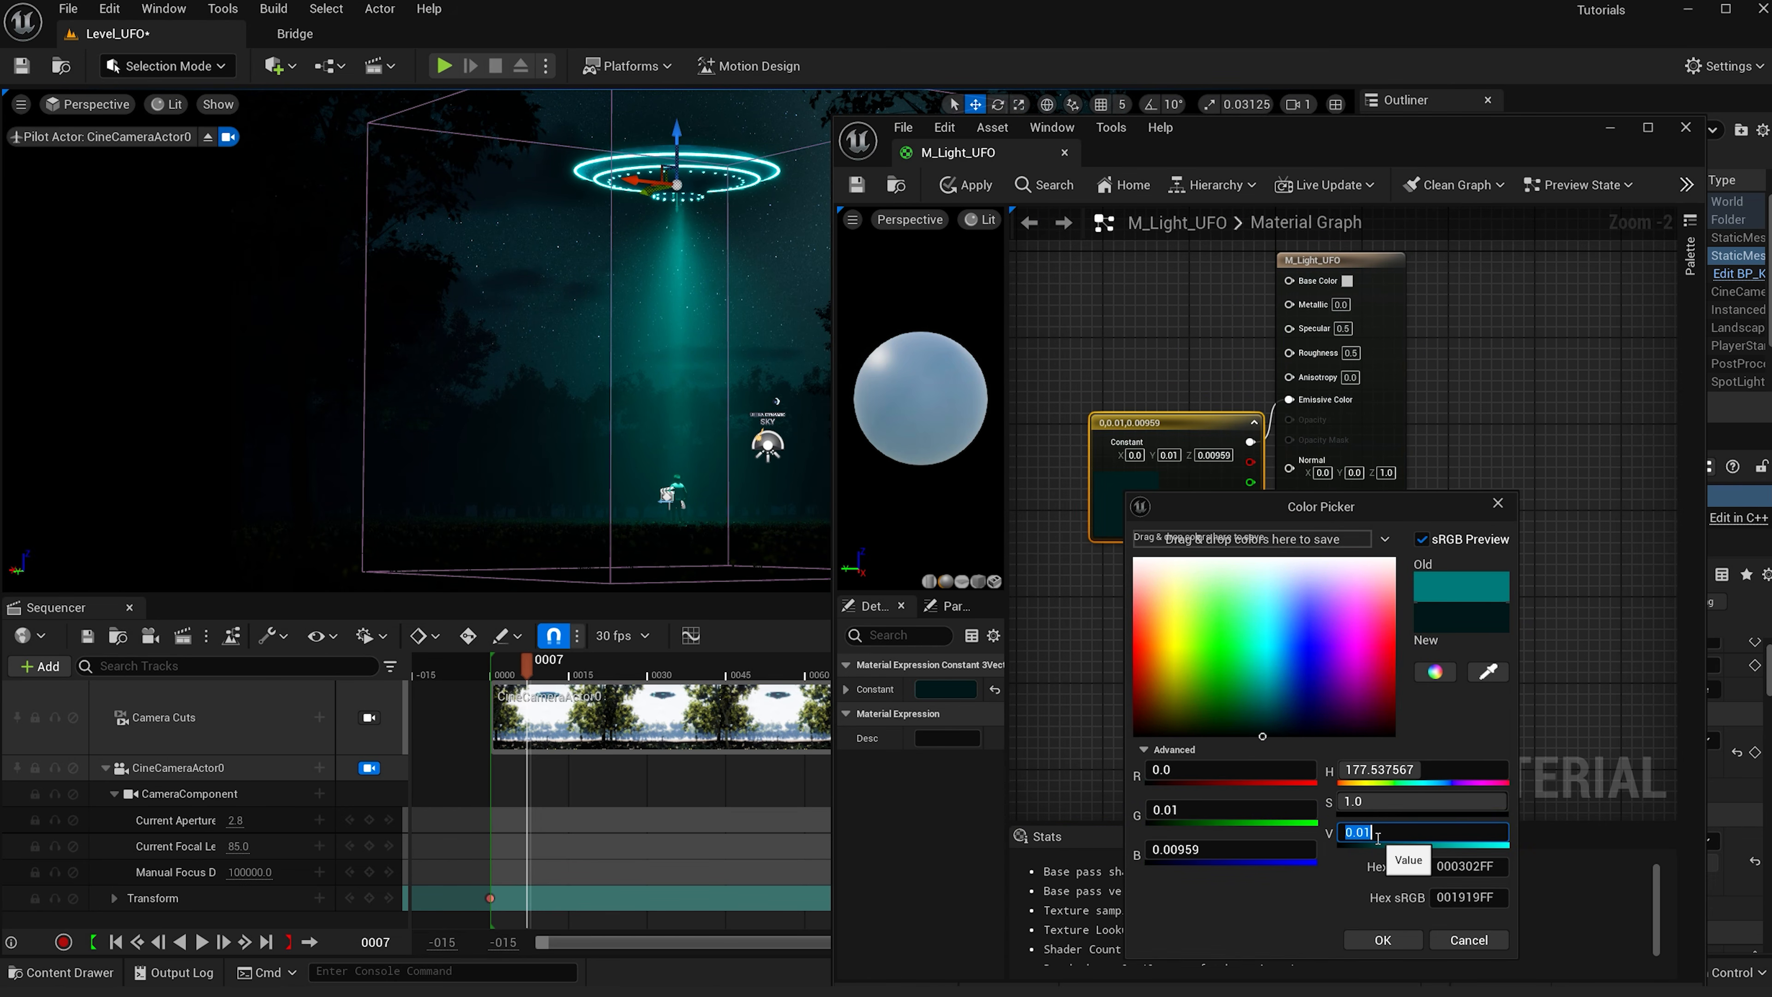
{"action": "left_click", "coordinate": [1382, 939]}
{"action": "left_click", "coordinate": [968, 191]}
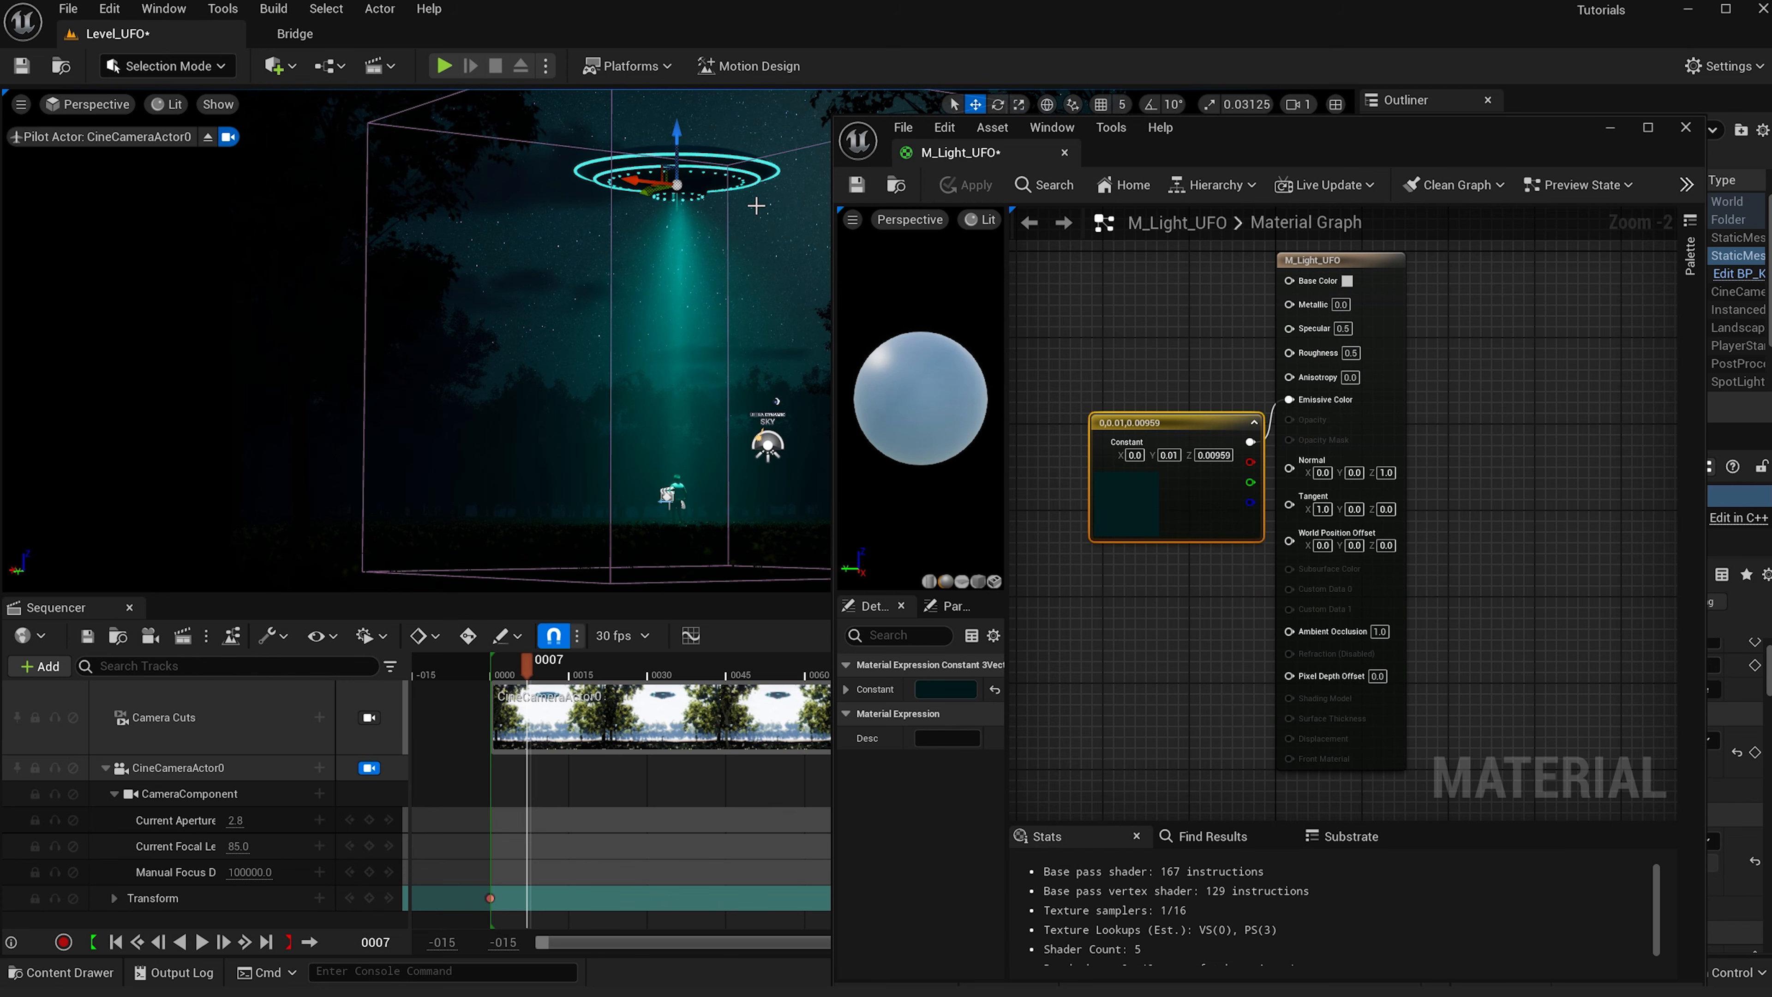
{"action": "left_click", "coordinate": [1610, 127]}
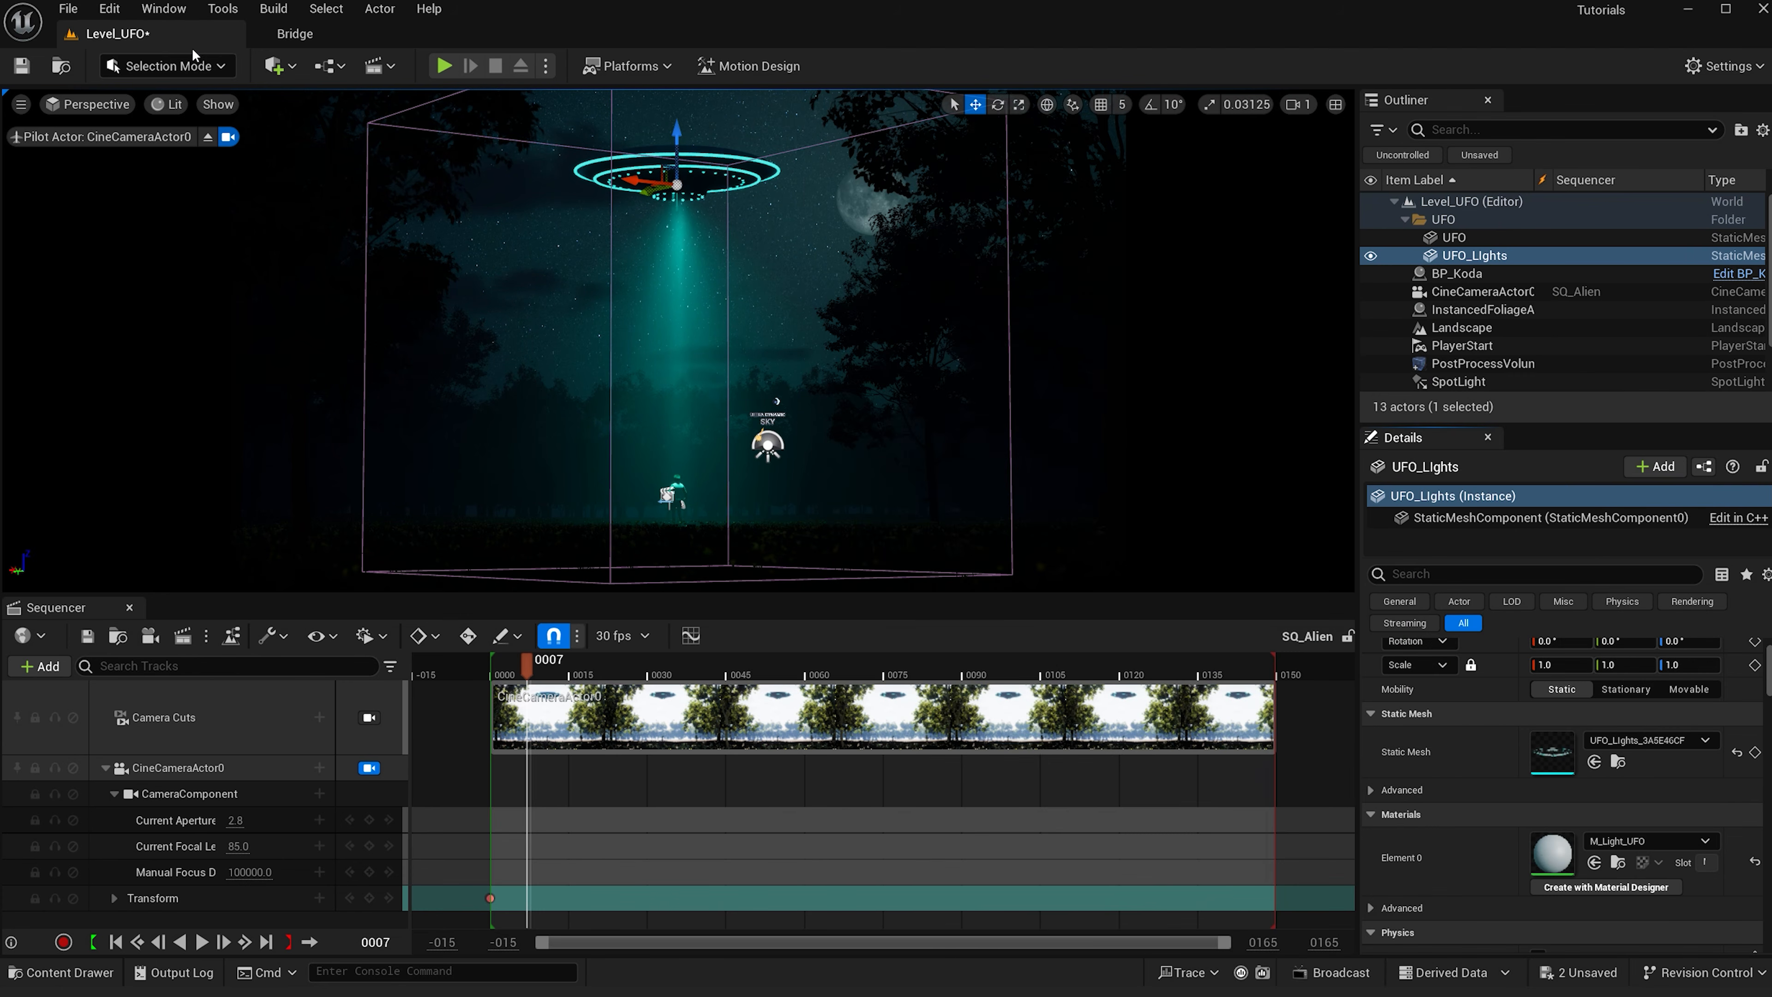
- Add a Point Light, reset its location, and move it up to the UFO
{"action": "left_click", "coordinate": [292, 66]}
{"action": "mouse_move", "coordinate": [391, 259]}
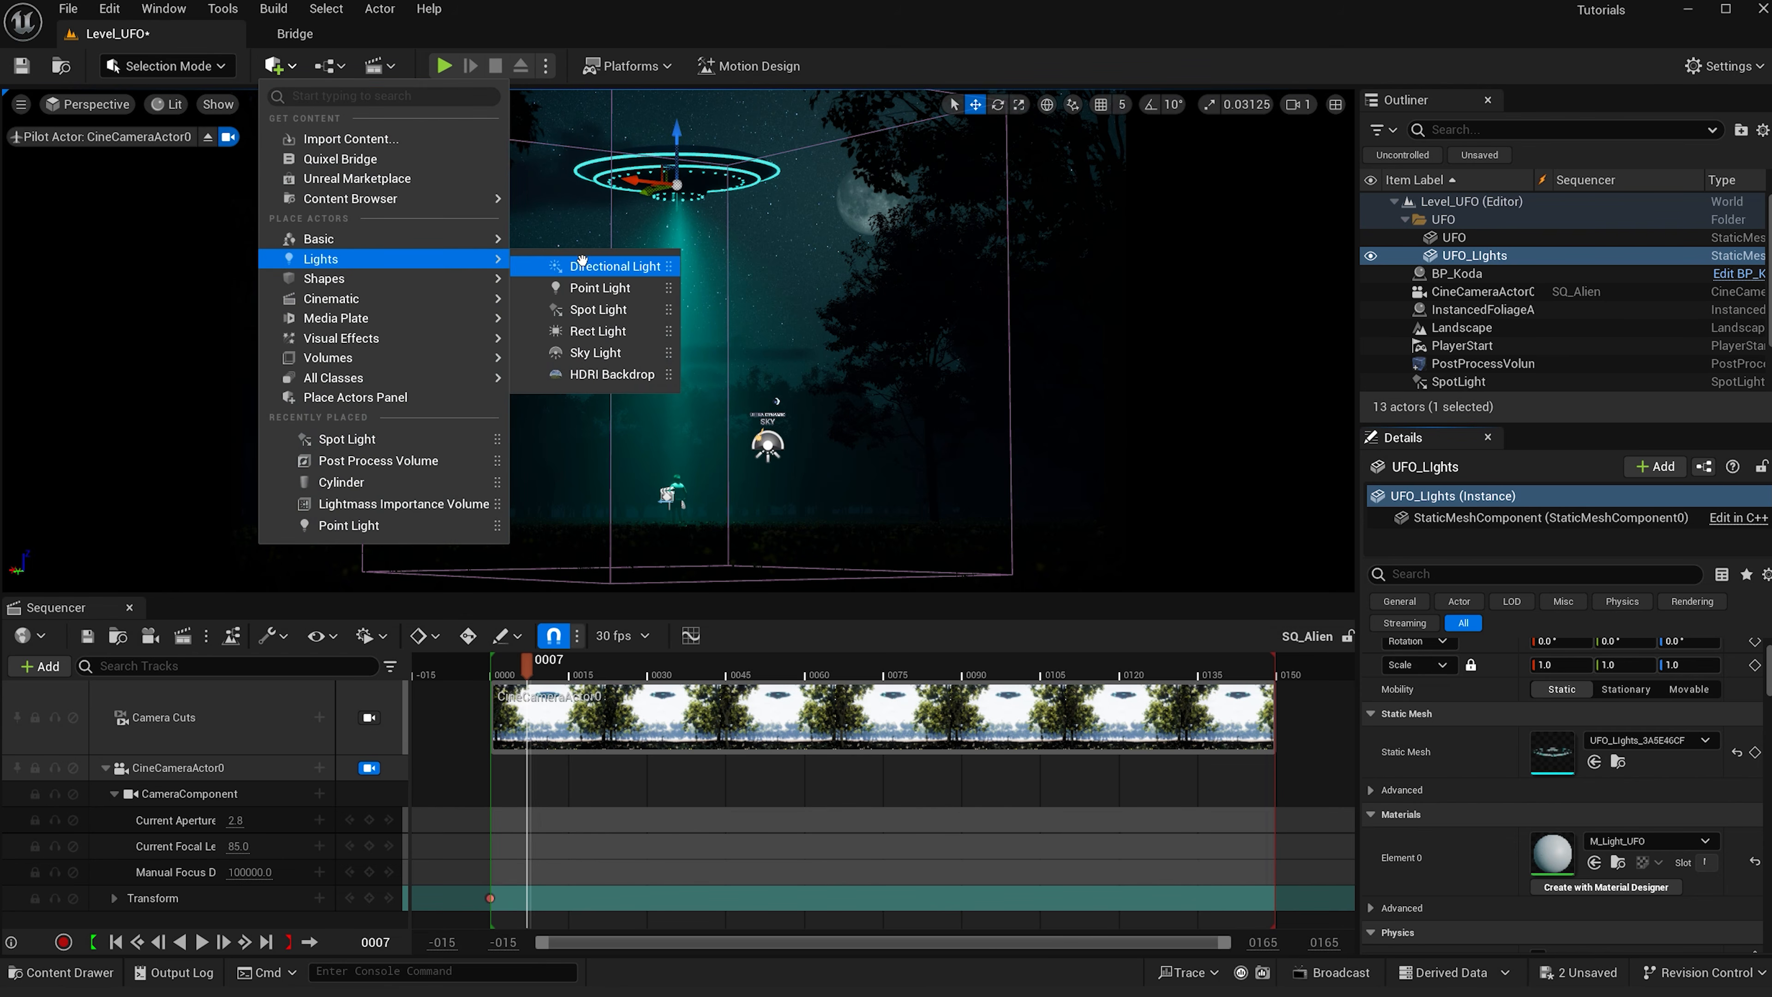
{"action": "left_click", "coordinate": [590, 286]}
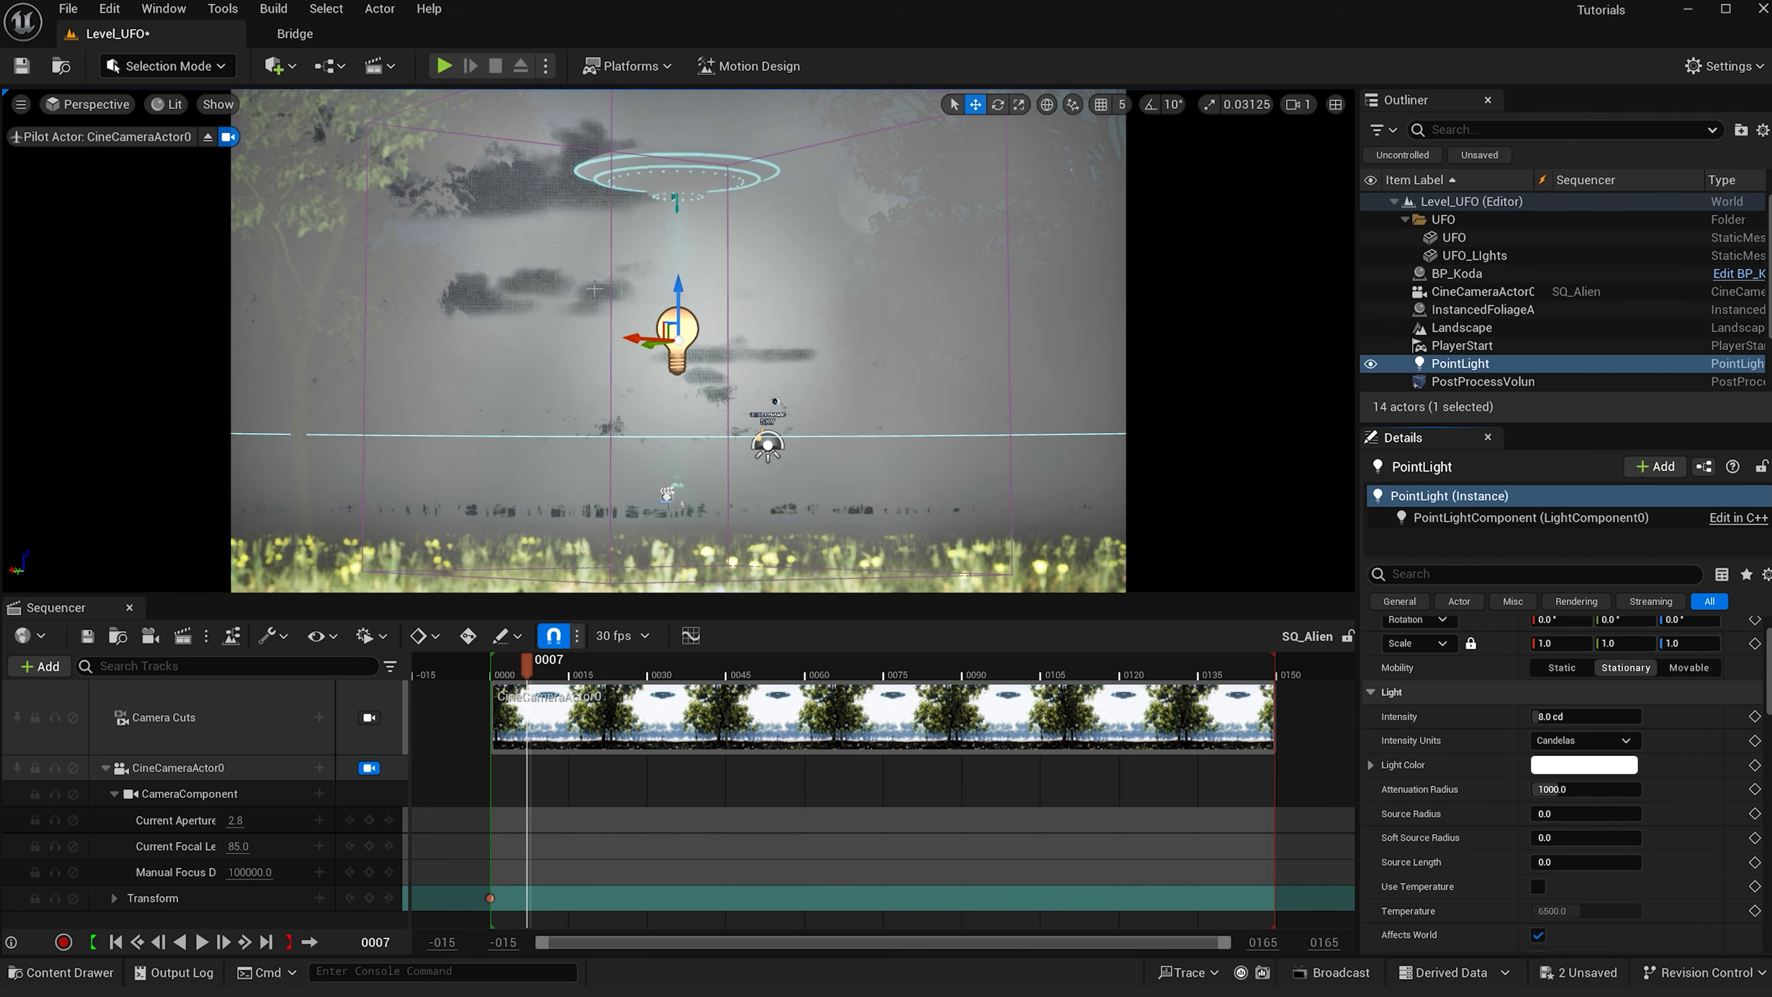
{"action": "scroll", "coordinate": [1737, 649], "scroll_direction": "up", "scroll_amount": 2}
{"action": "left_click", "coordinate": [1737, 649]}
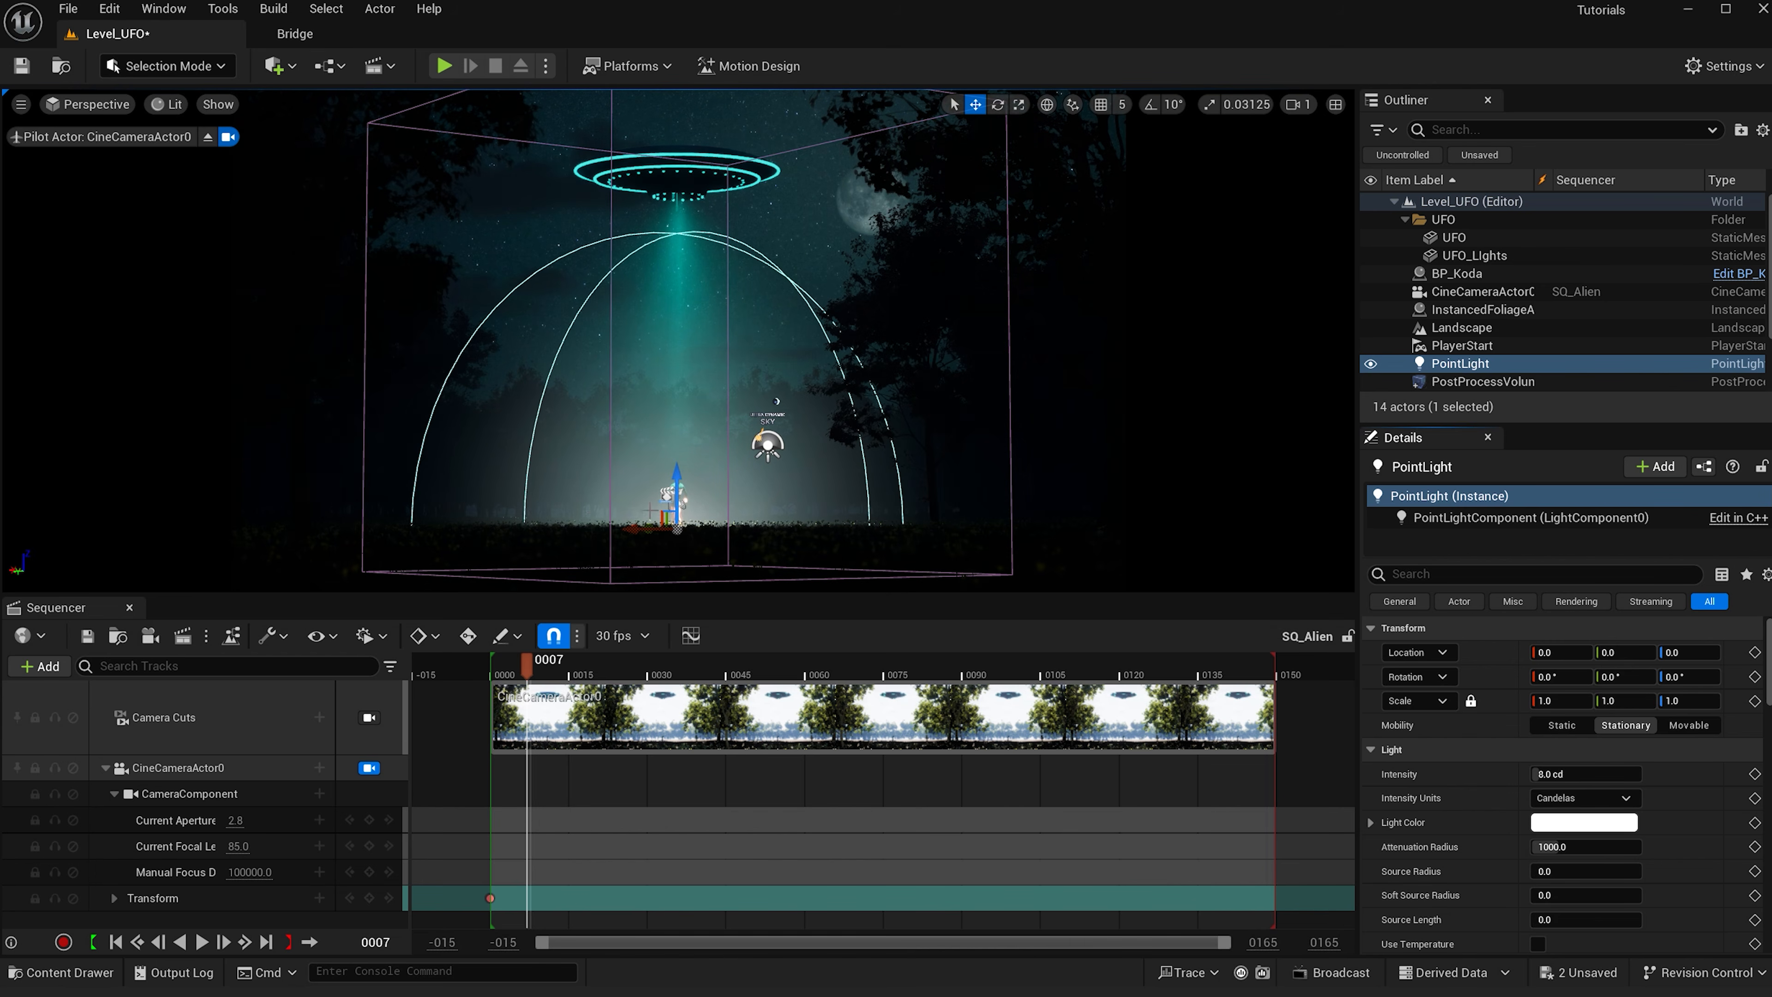
{"action": "left_click_drag", "start_coordinate": [680, 490], "coordinate": [696, 113]}
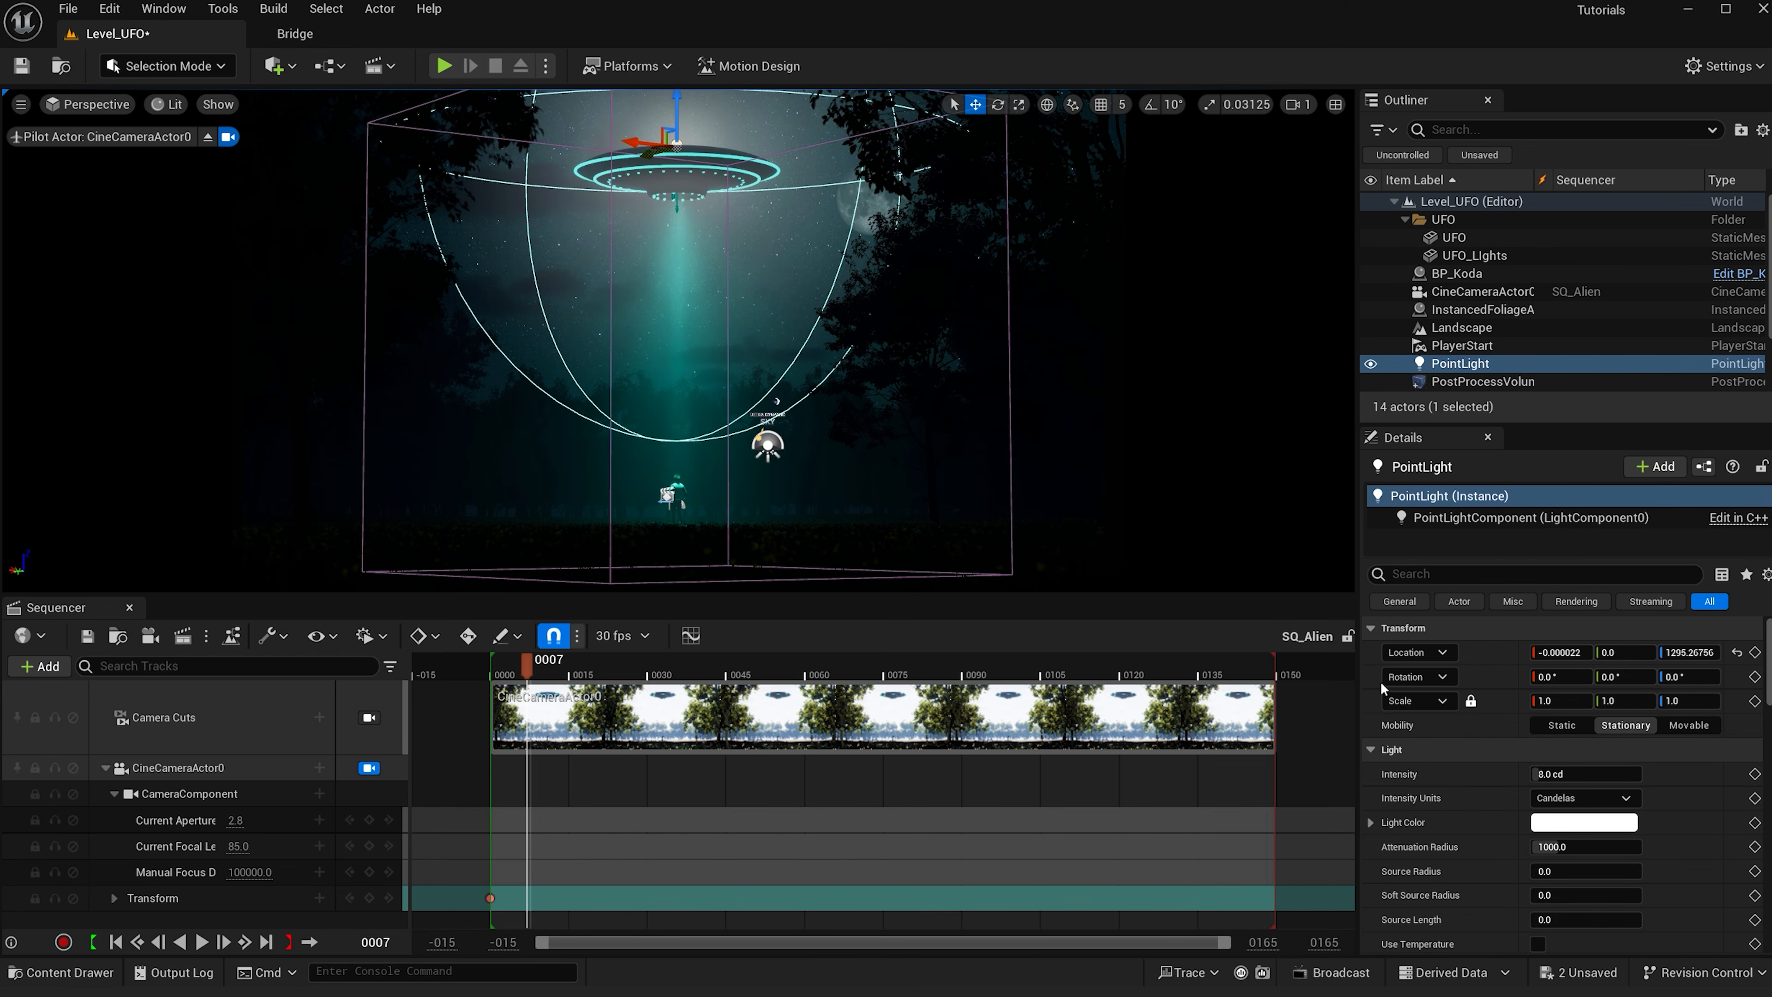
- Set the point light's intensity to 2 cd
{"action": "left_click", "coordinate": [1554, 774]}
{"action": "type", "text": "2"}
{"action": "key", "text": "Return"}
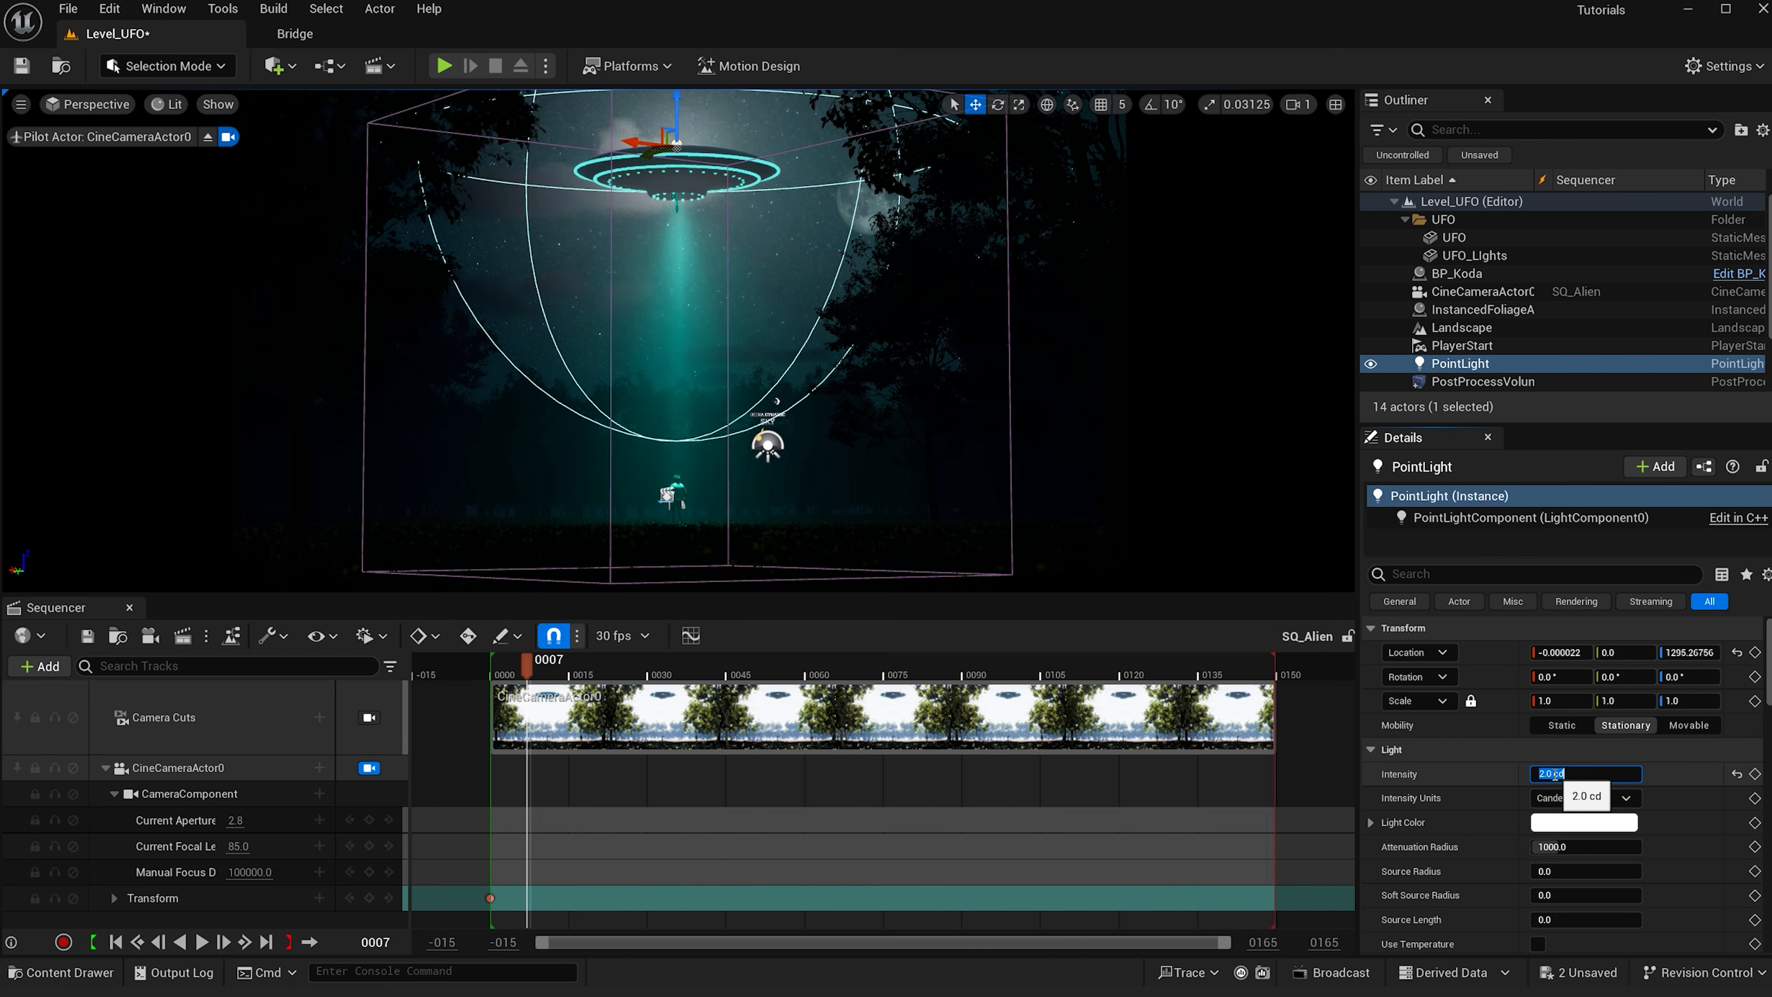
- Set the point light's color to a dark teal (hex sRGB 215A53FF)
{"action": "scroll", "coordinate": [1577, 779], "scroll_direction": "down", "scroll_amount": 1}
{"action": "left_click", "coordinate": [1598, 796]}
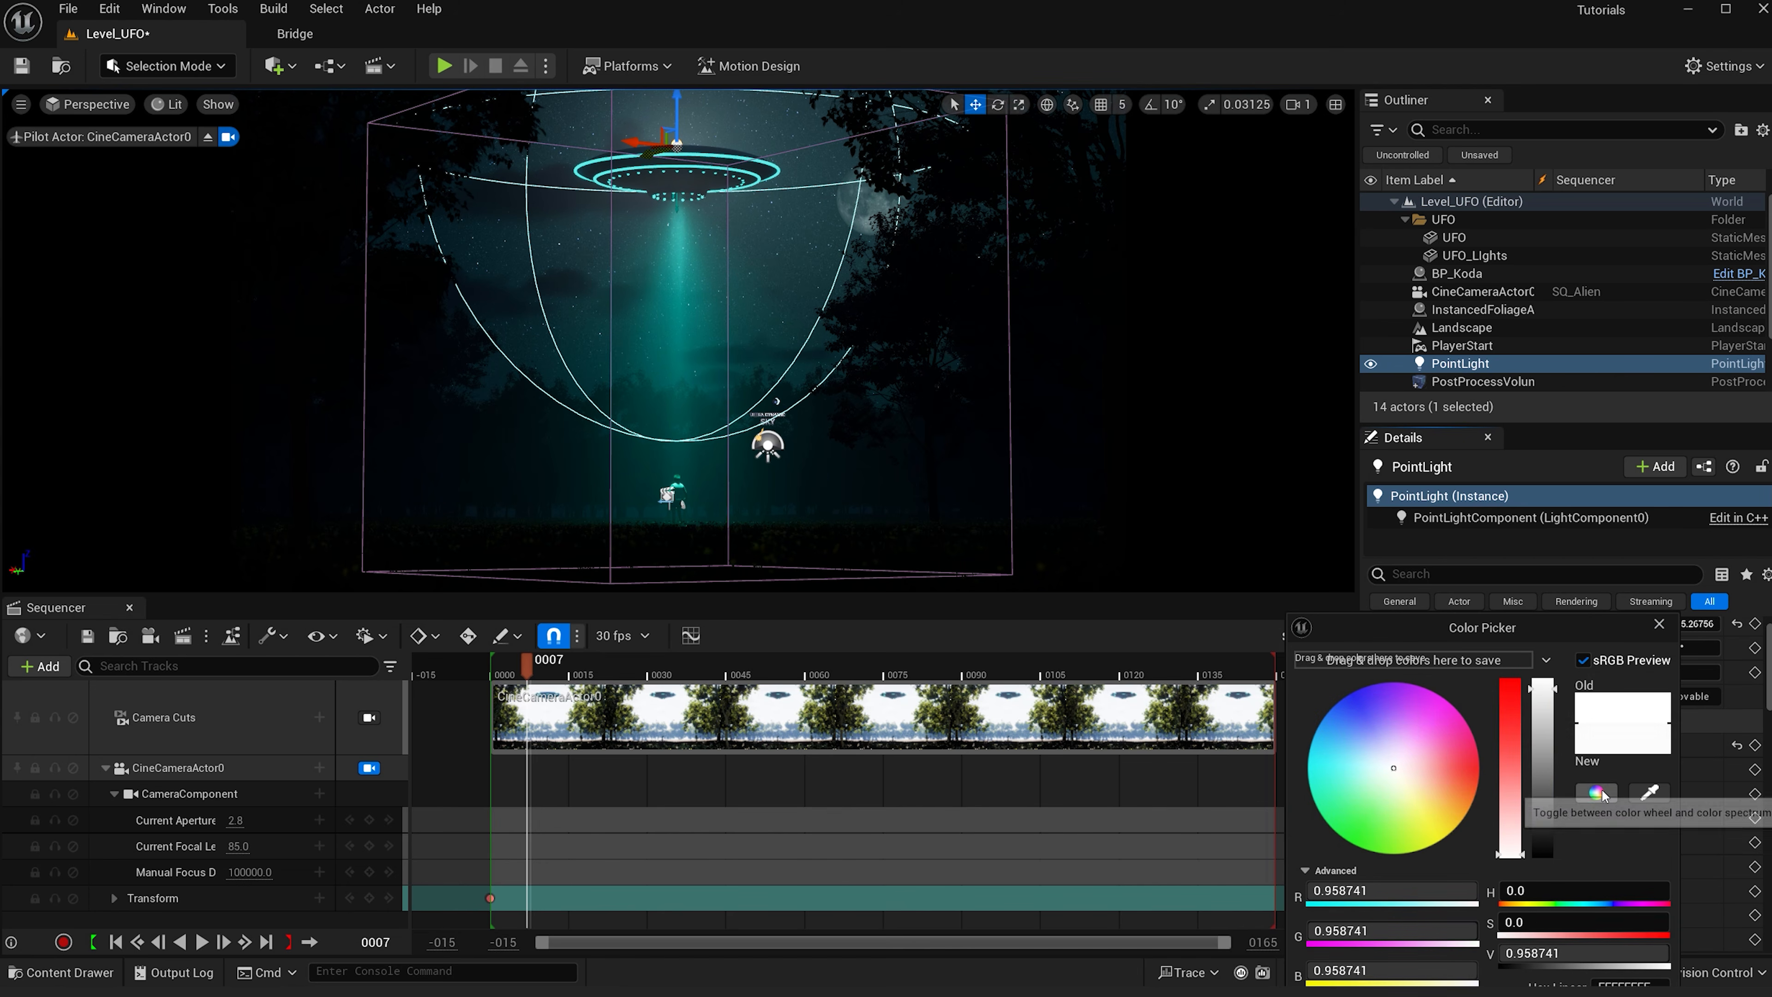
{"action": "left_click_drag", "start_coordinate": [1402, 795], "coordinate": [1293, 795]}
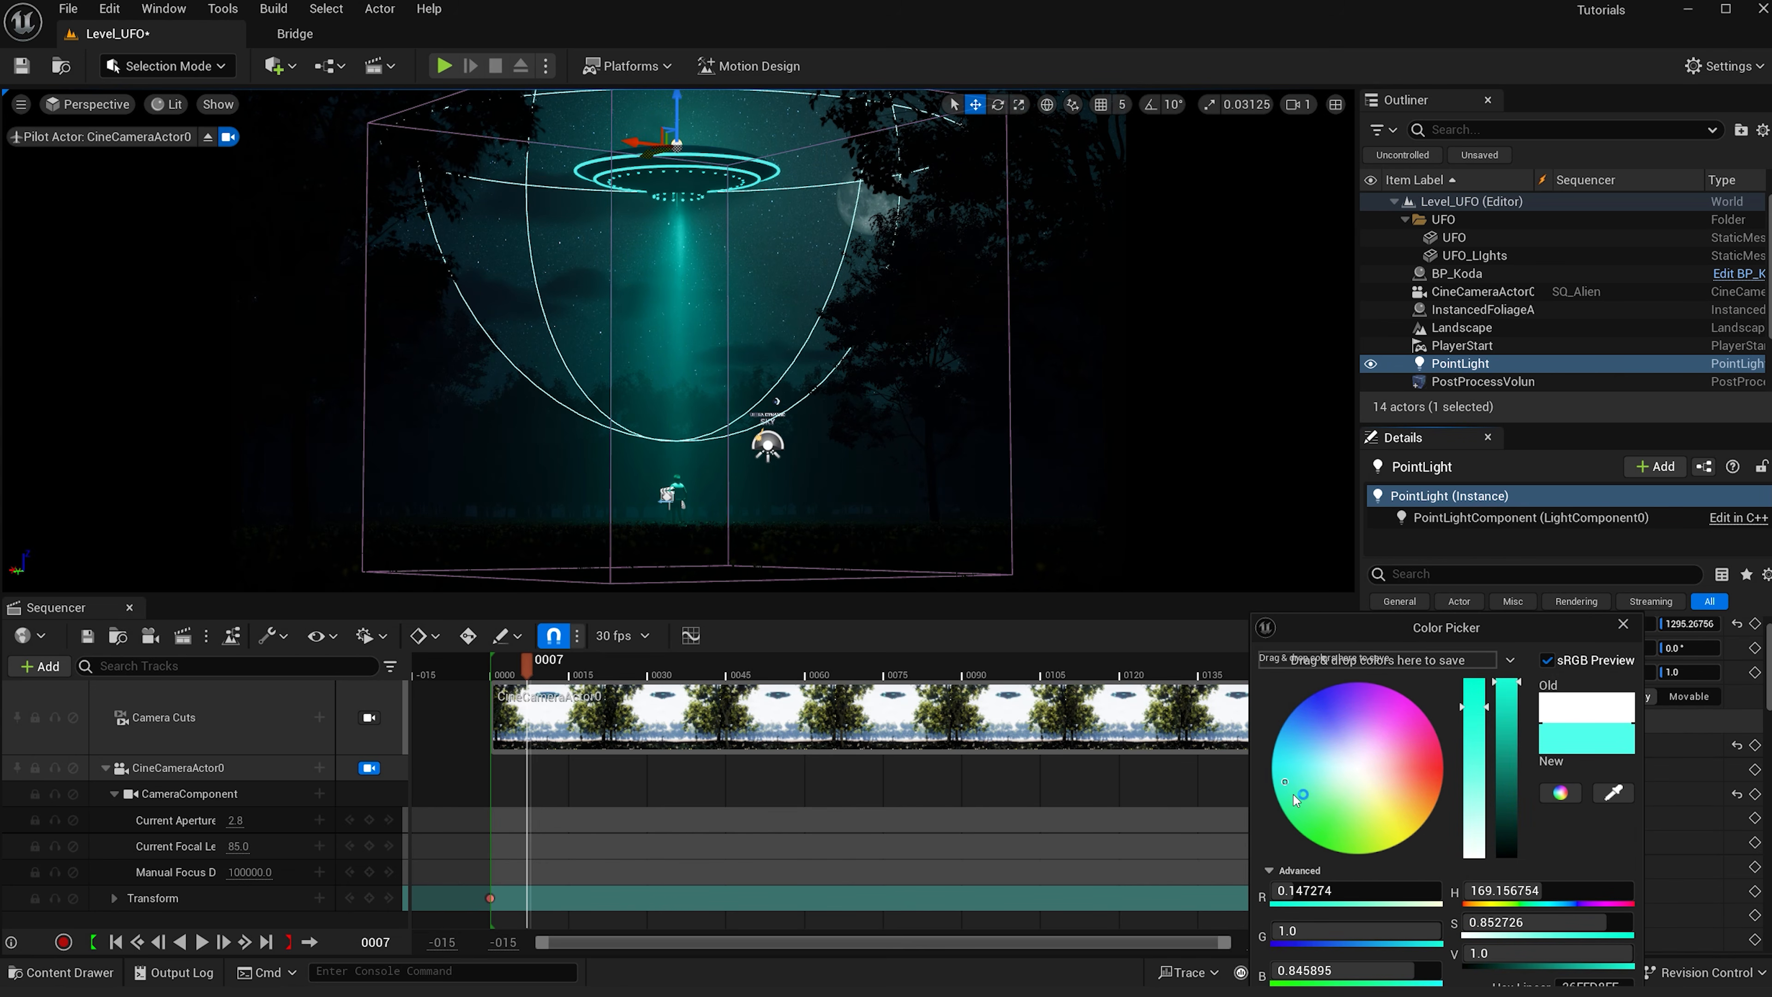
{"action": "left_click", "coordinate": [1507, 840]}
{"action": "left_click_drag", "start_coordinate": [1535, 634], "coordinate": [1474, 502]}
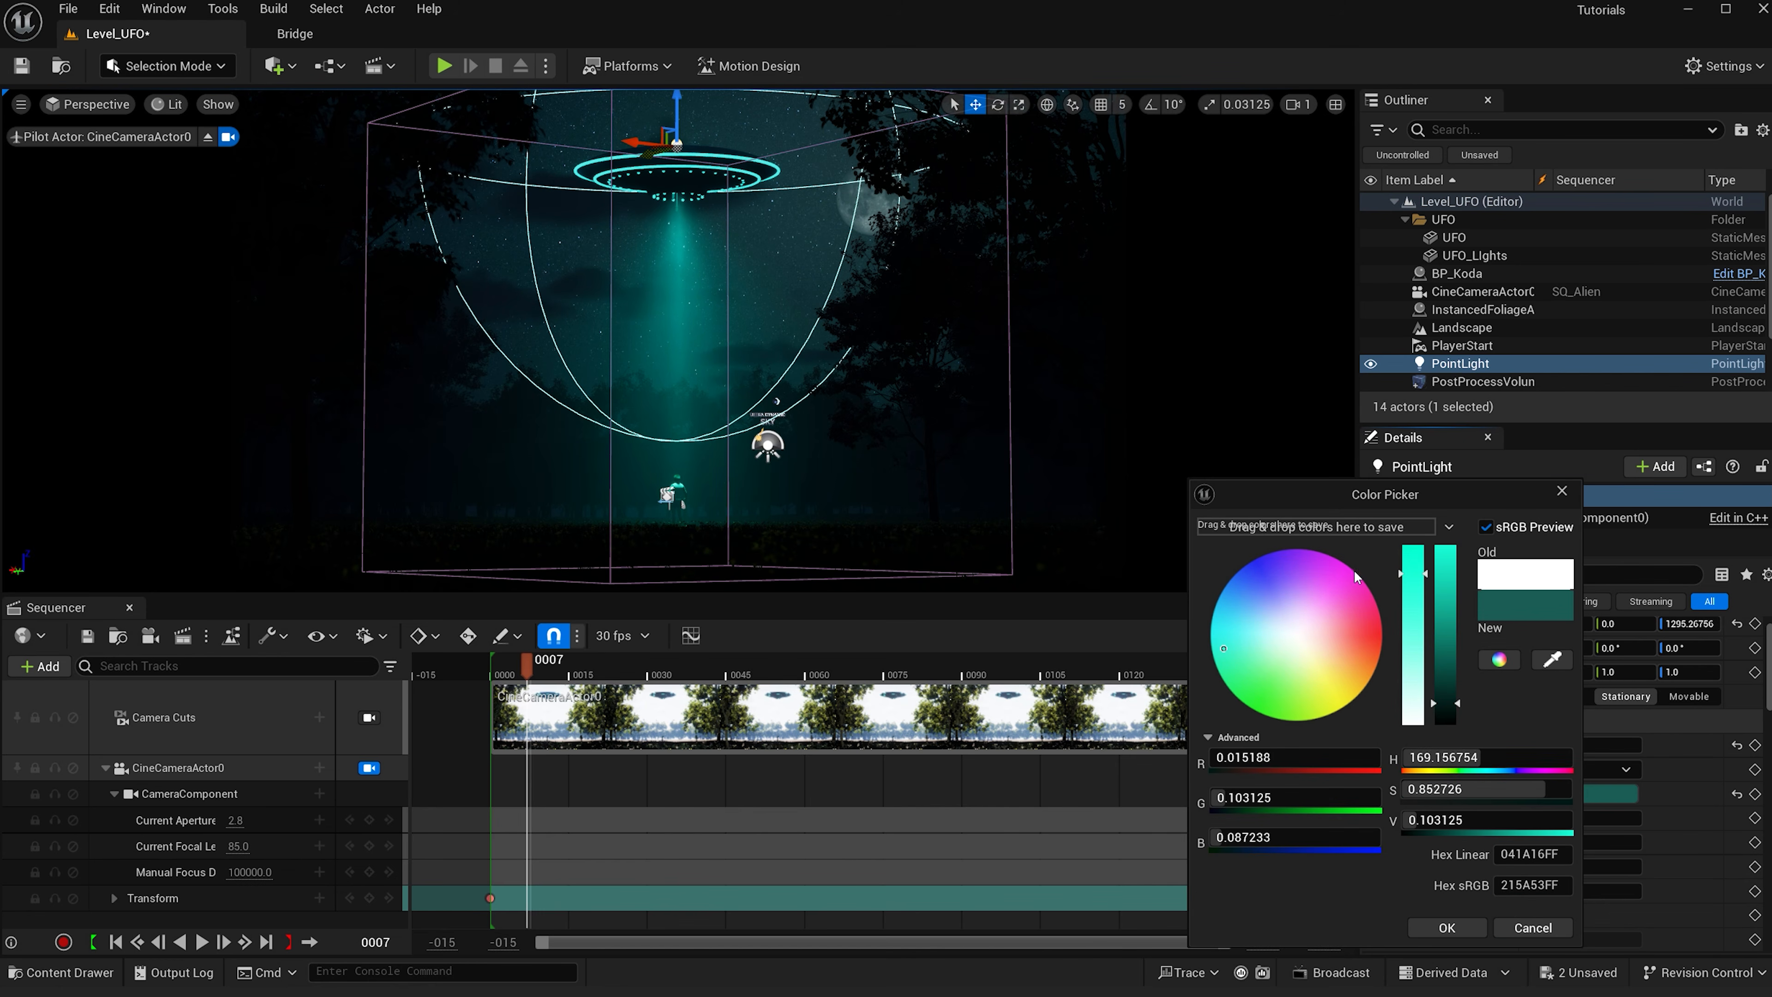
{"action": "left_click", "coordinate": [1457, 931]}
- Set the point light's intensity to 5 cd
{"action": "left_click", "coordinate": [1554, 745]}
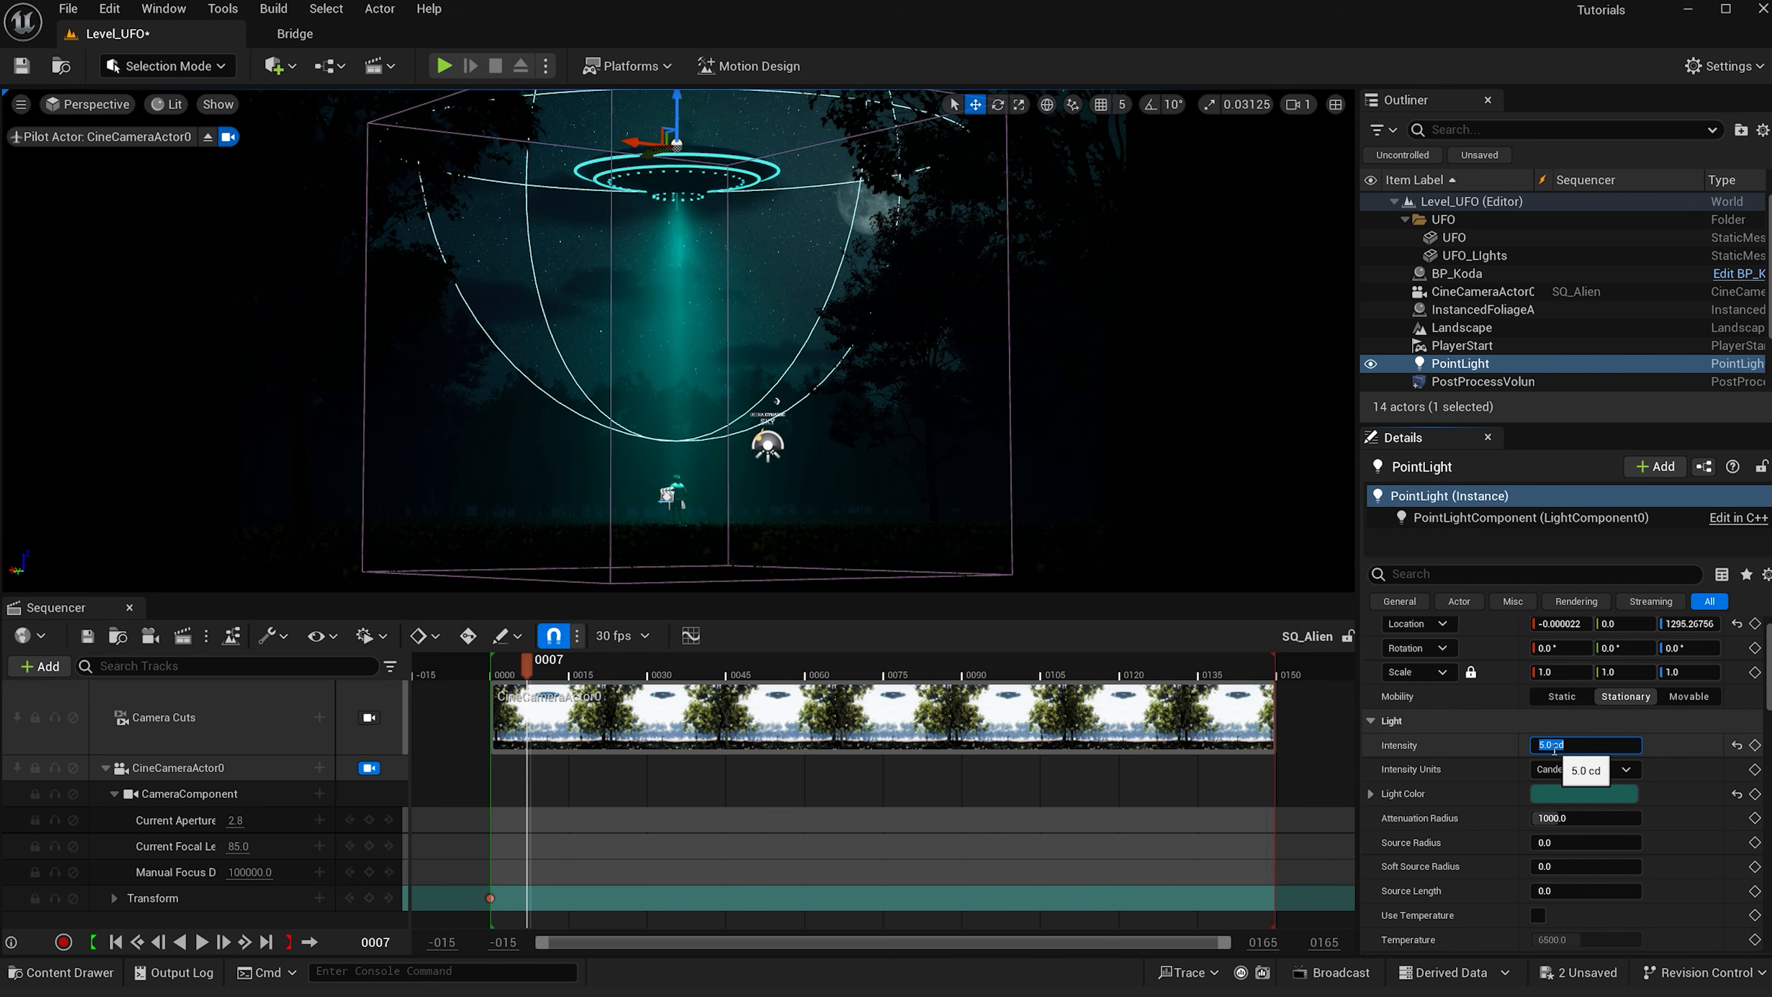
{"action": "left_click", "coordinate": [1366, 363]}
{"action": "left_click", "coordinate": [1368, 363]}
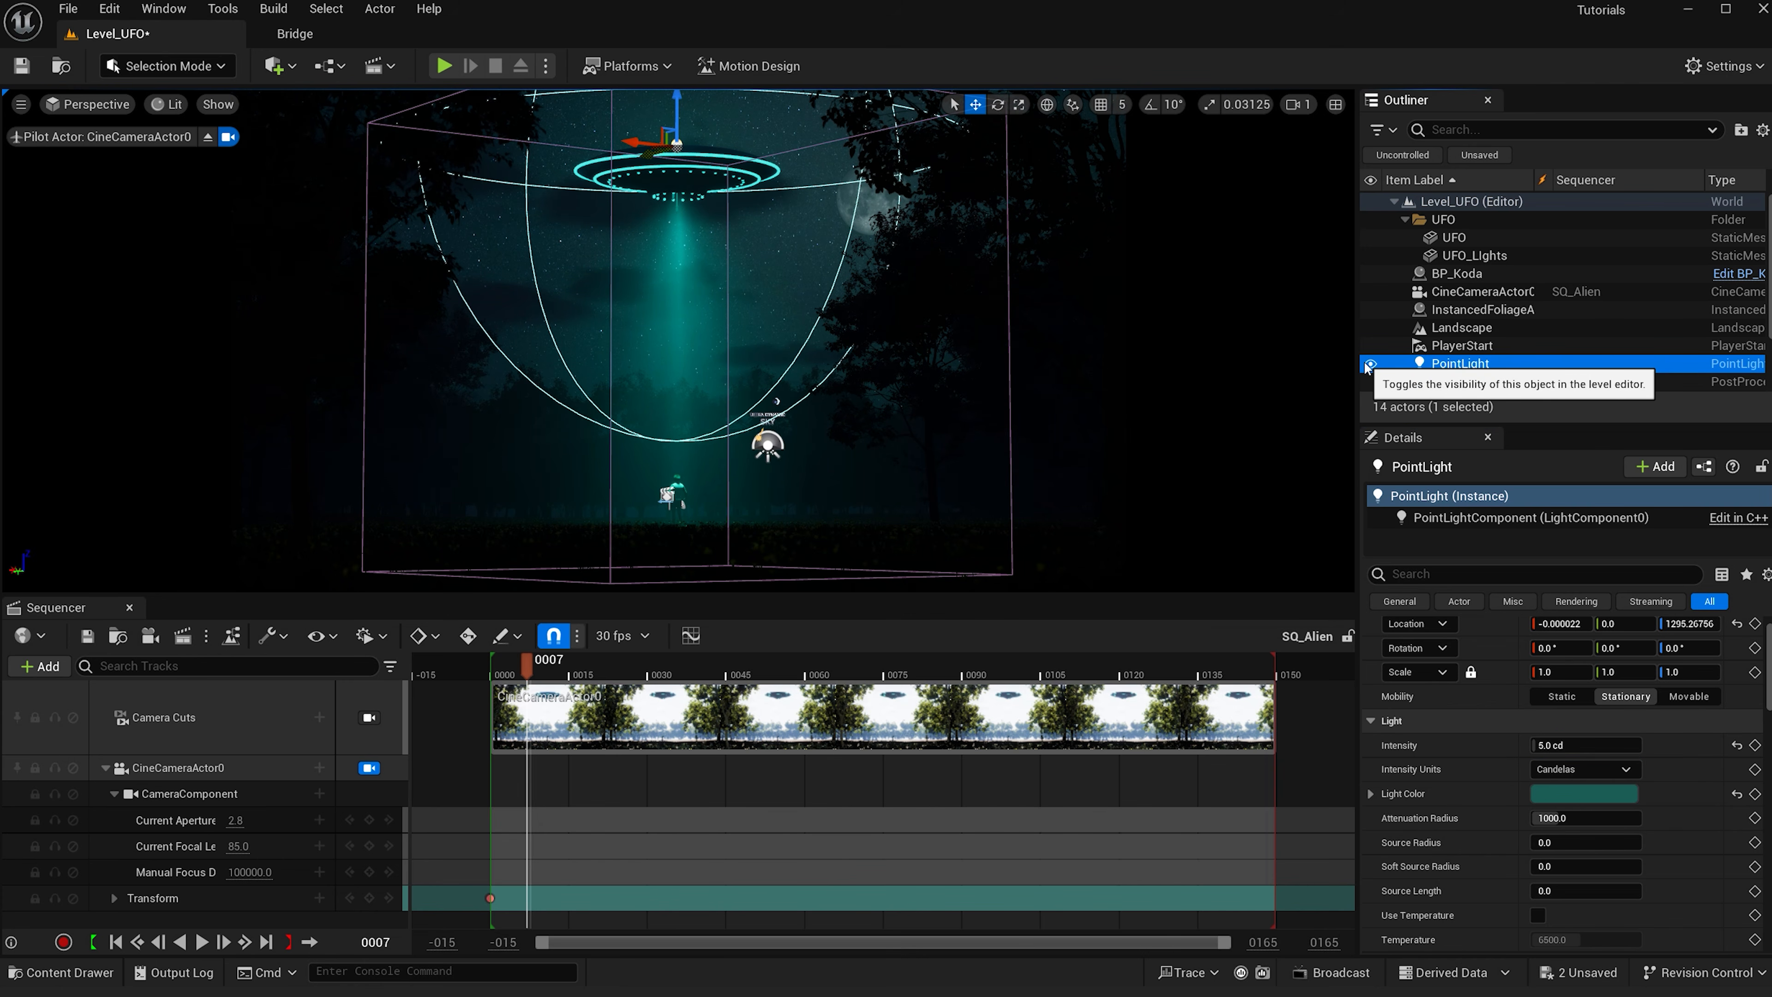
- Switch to Modeling mode and create a cylinder with radius 5 and height 1200 below the UFO
{"action": "left_click", "coordinate": [642, 239]}
{"action": "key", "text": "g"}
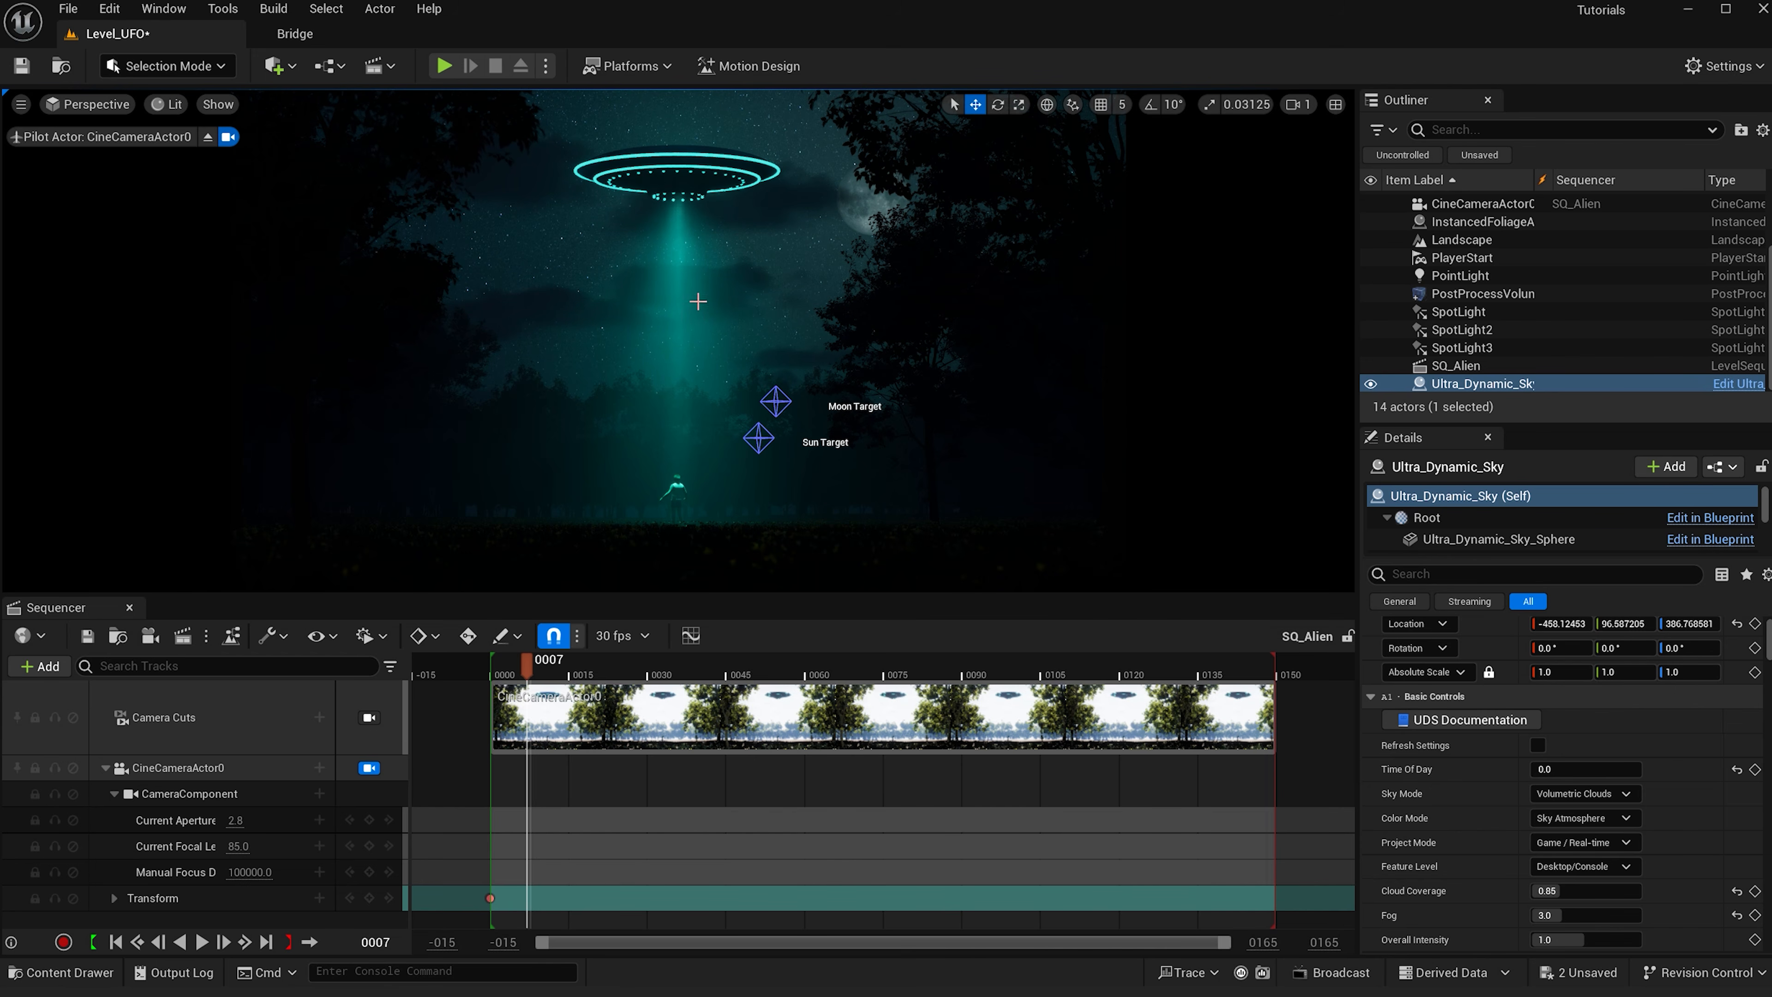
{"action": "left_click", "coordinate": [162, 69]}
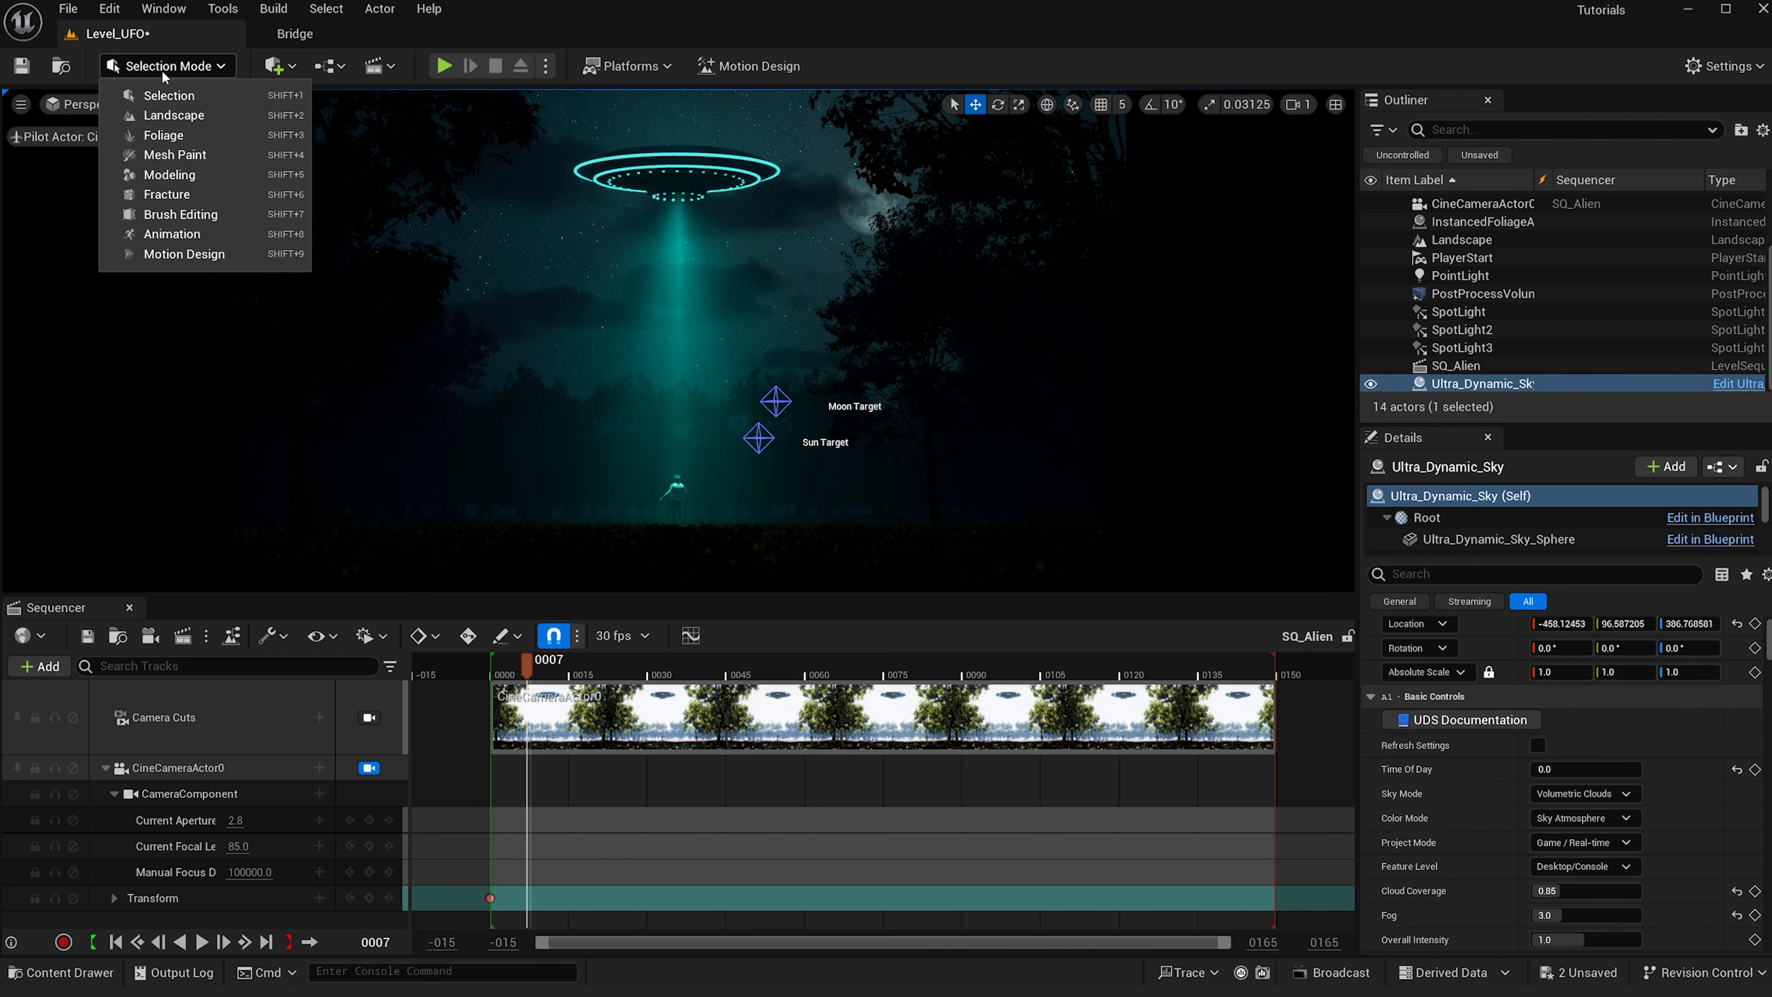
{"action": "left_click", "coordinate": [170, 174]}
{"action": "left_click", "coordinate": [139, 142]}
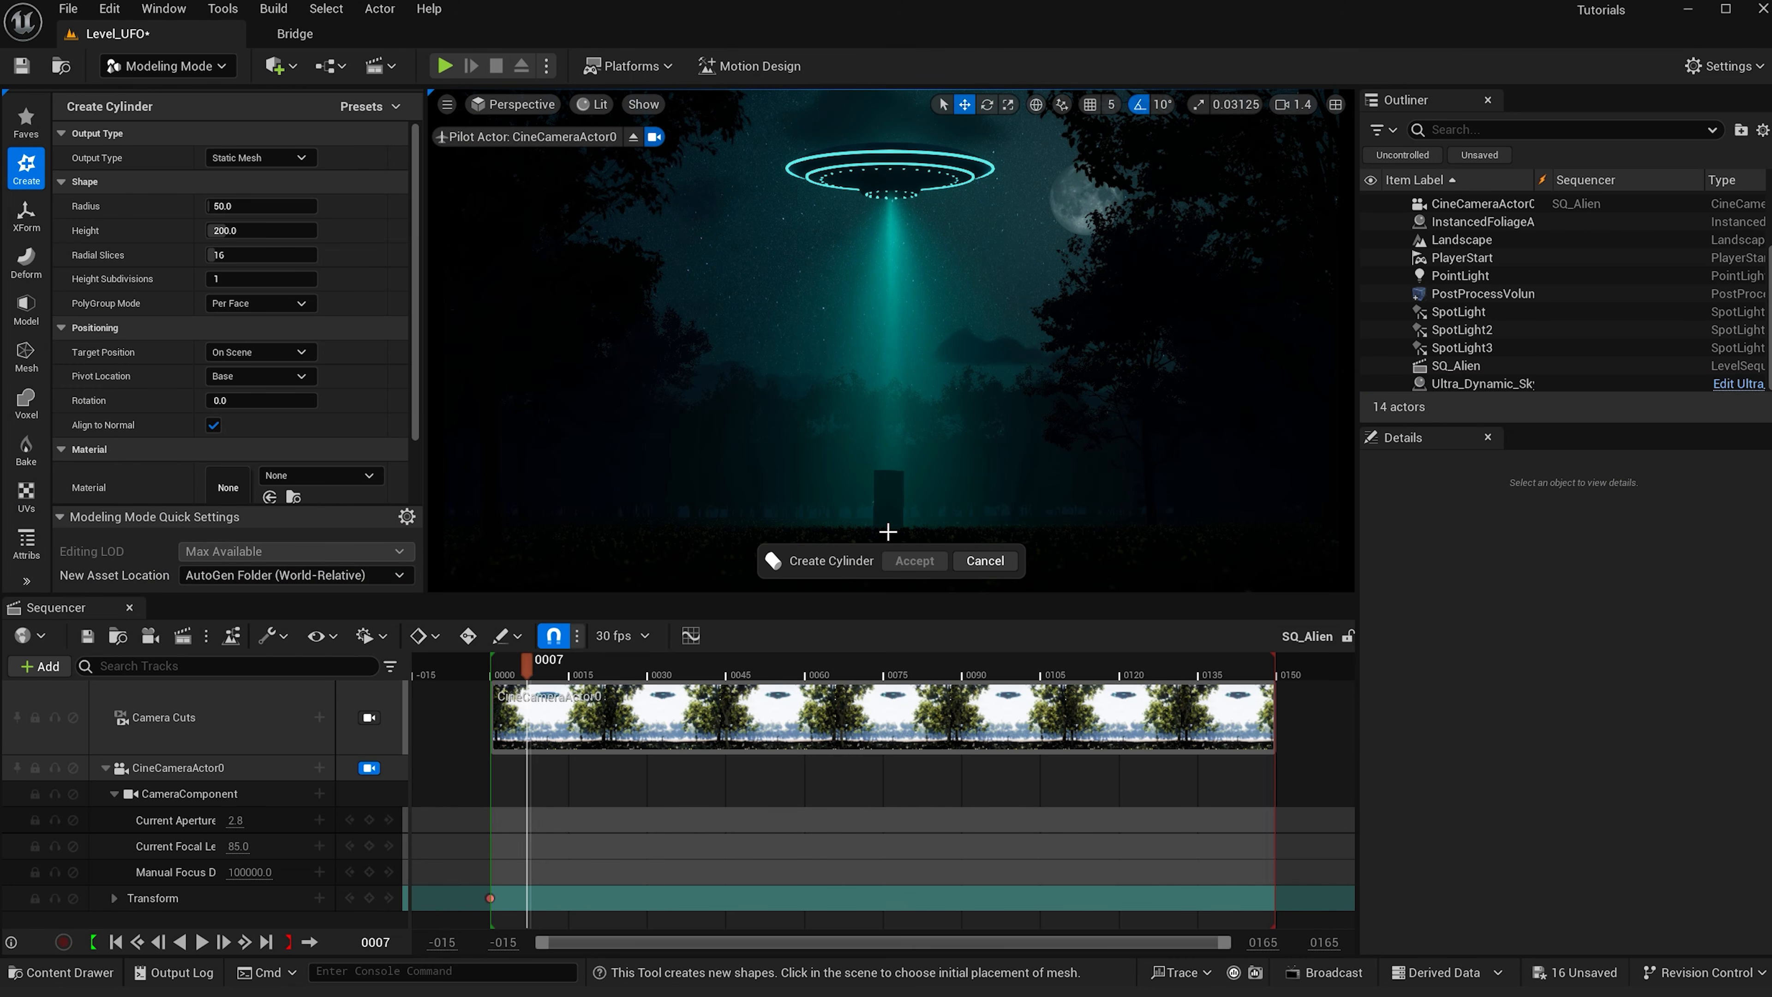
{"action": "left_click", "coordinate": [888, 531]}
{"action": "left_click", "coordinate": [274, 204]}
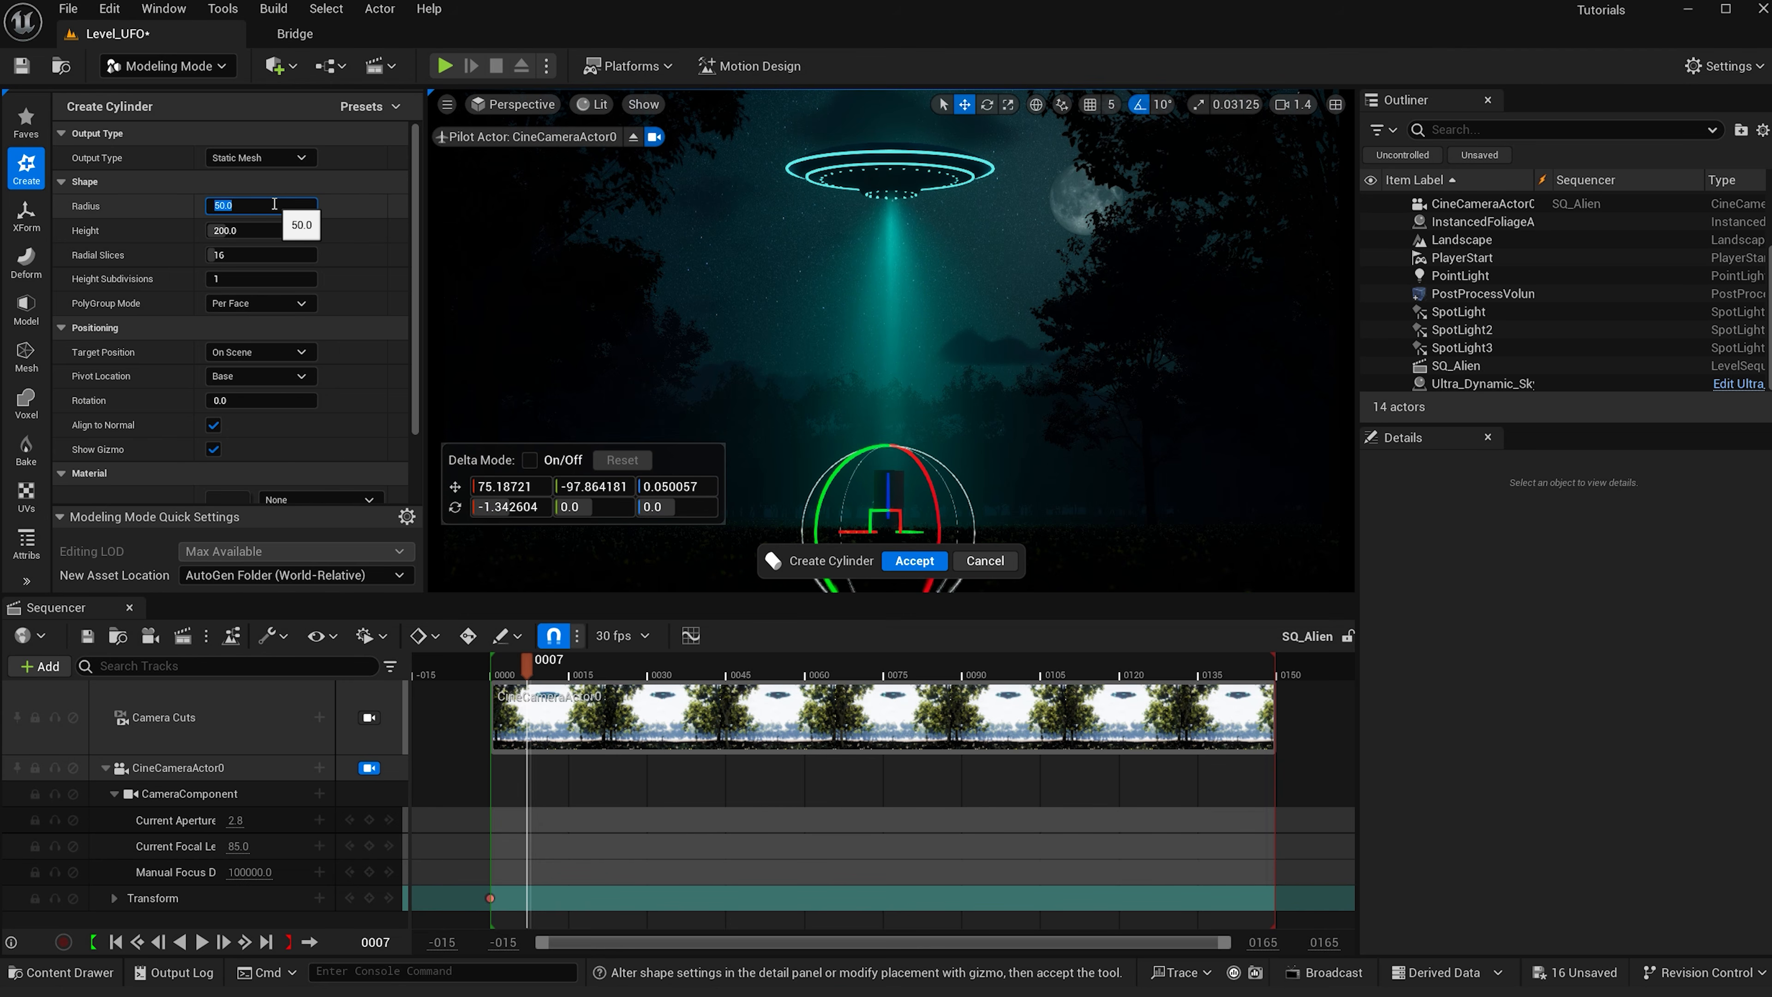
{"action": "type", "text": "5"}
{"action": "left_click", "coordinate": [276, 234]}
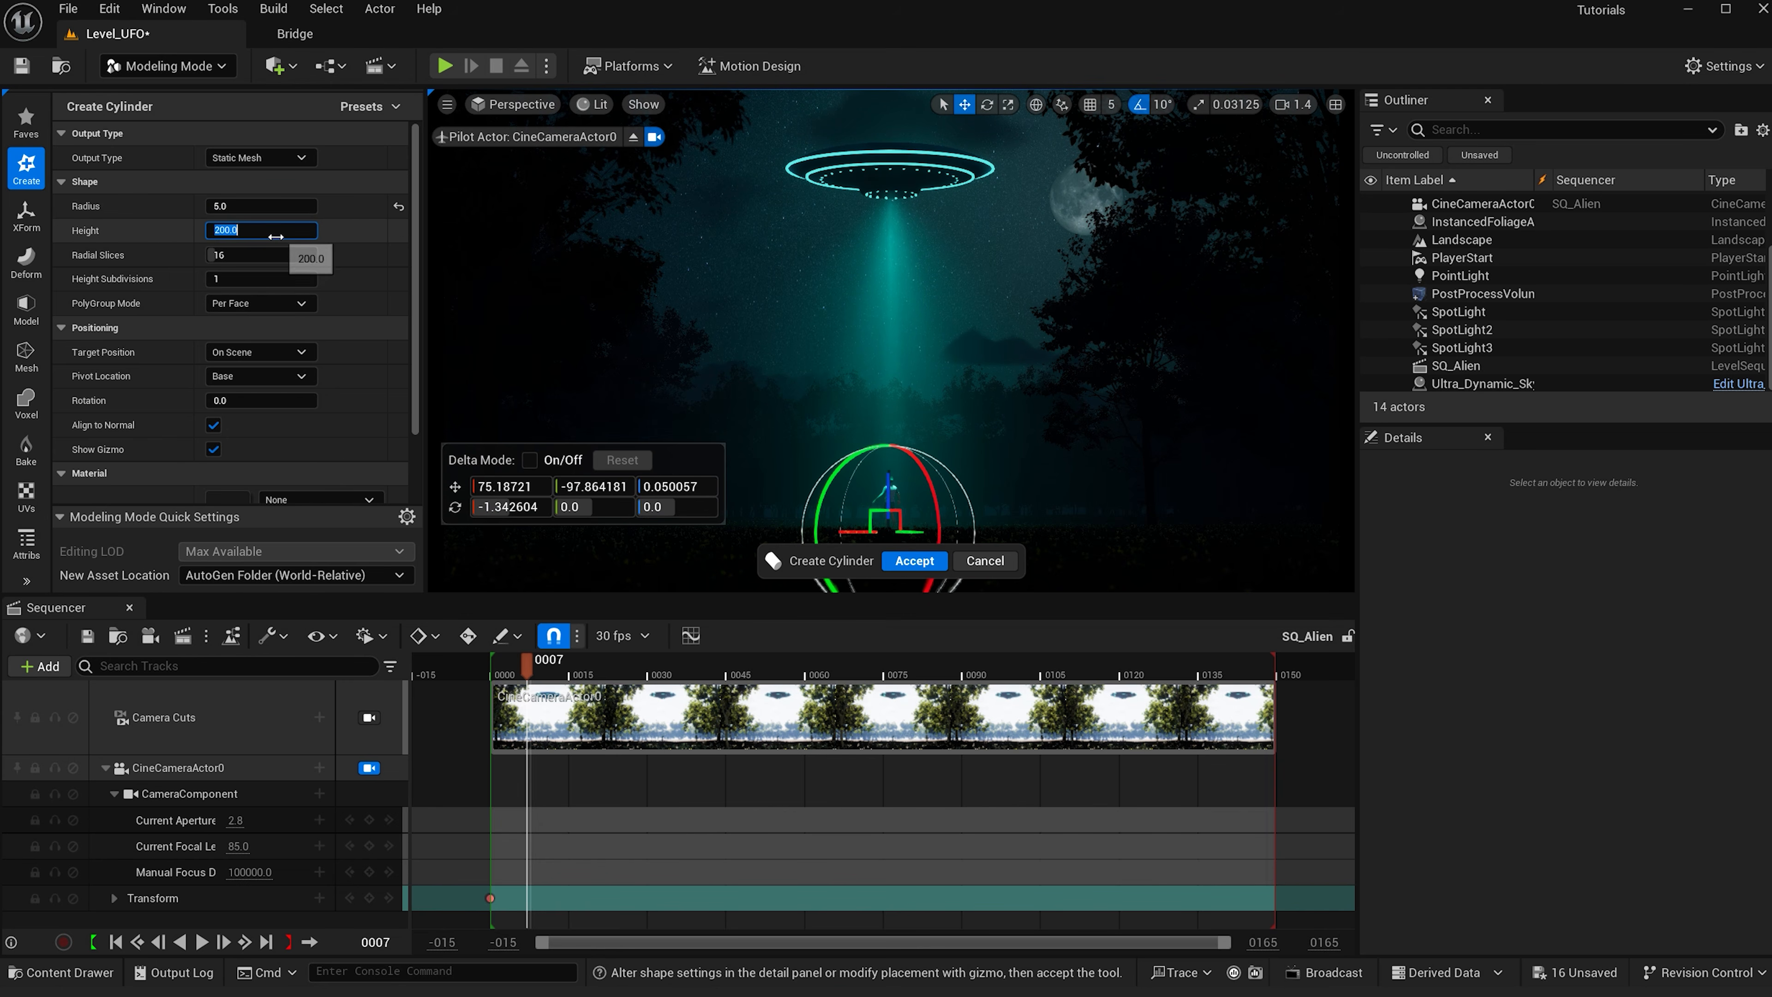
{"action": "type", "text": "1200"}
{"action": "key", "text": "Return"}
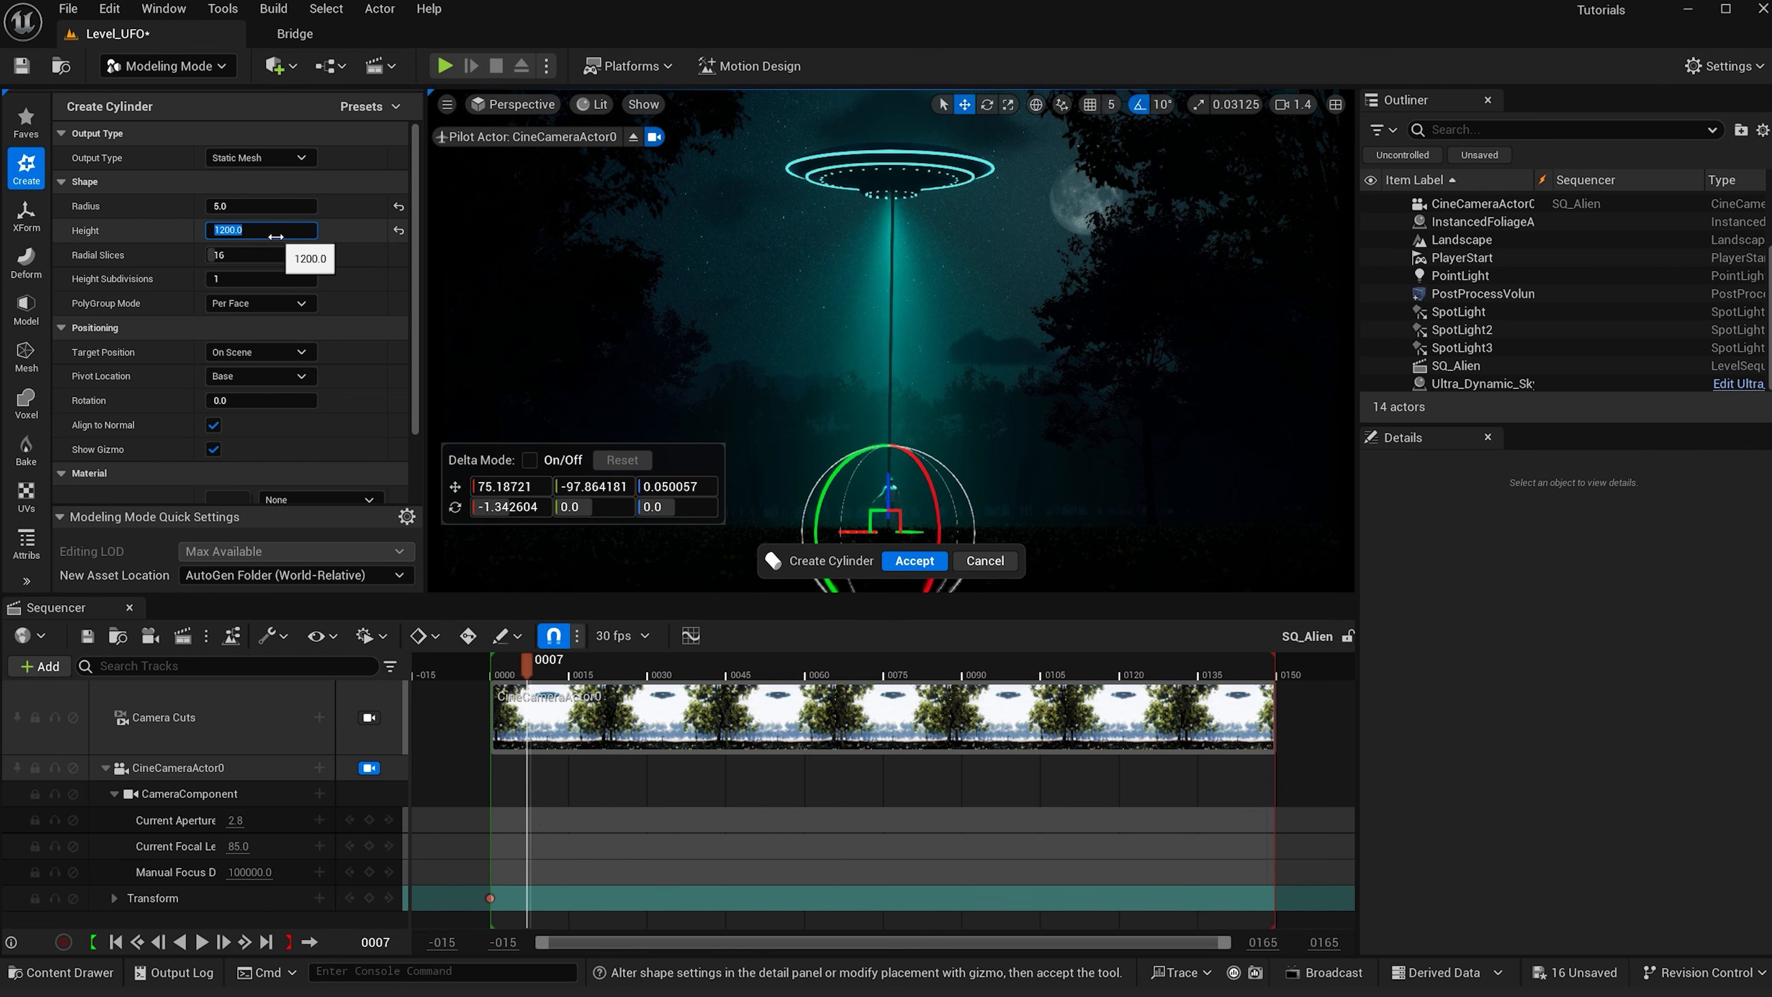
{"action": "left_click", "coordinate": [928, 562]}
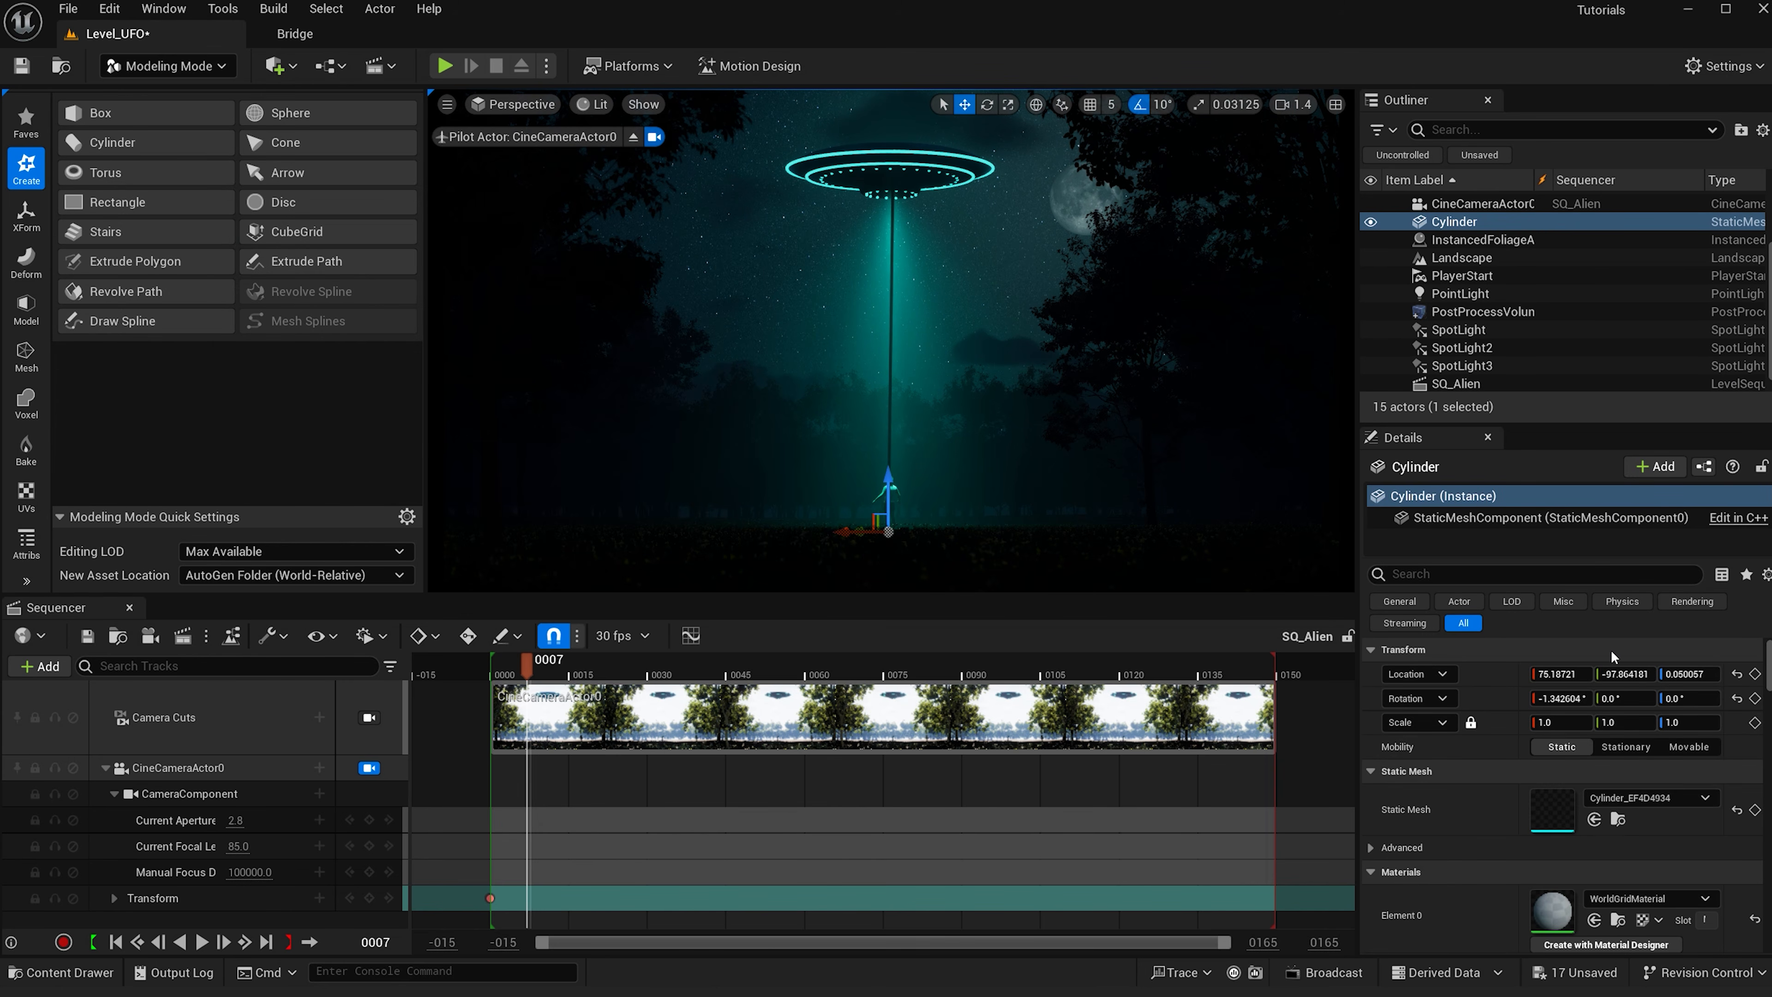
- Flip the cylinder by setting its rotation to 180° on two axes and raise it up into the UFO
{"action": "left_click", "coordinate": [1620, 699]}
{"action": "type", "text": "180"}
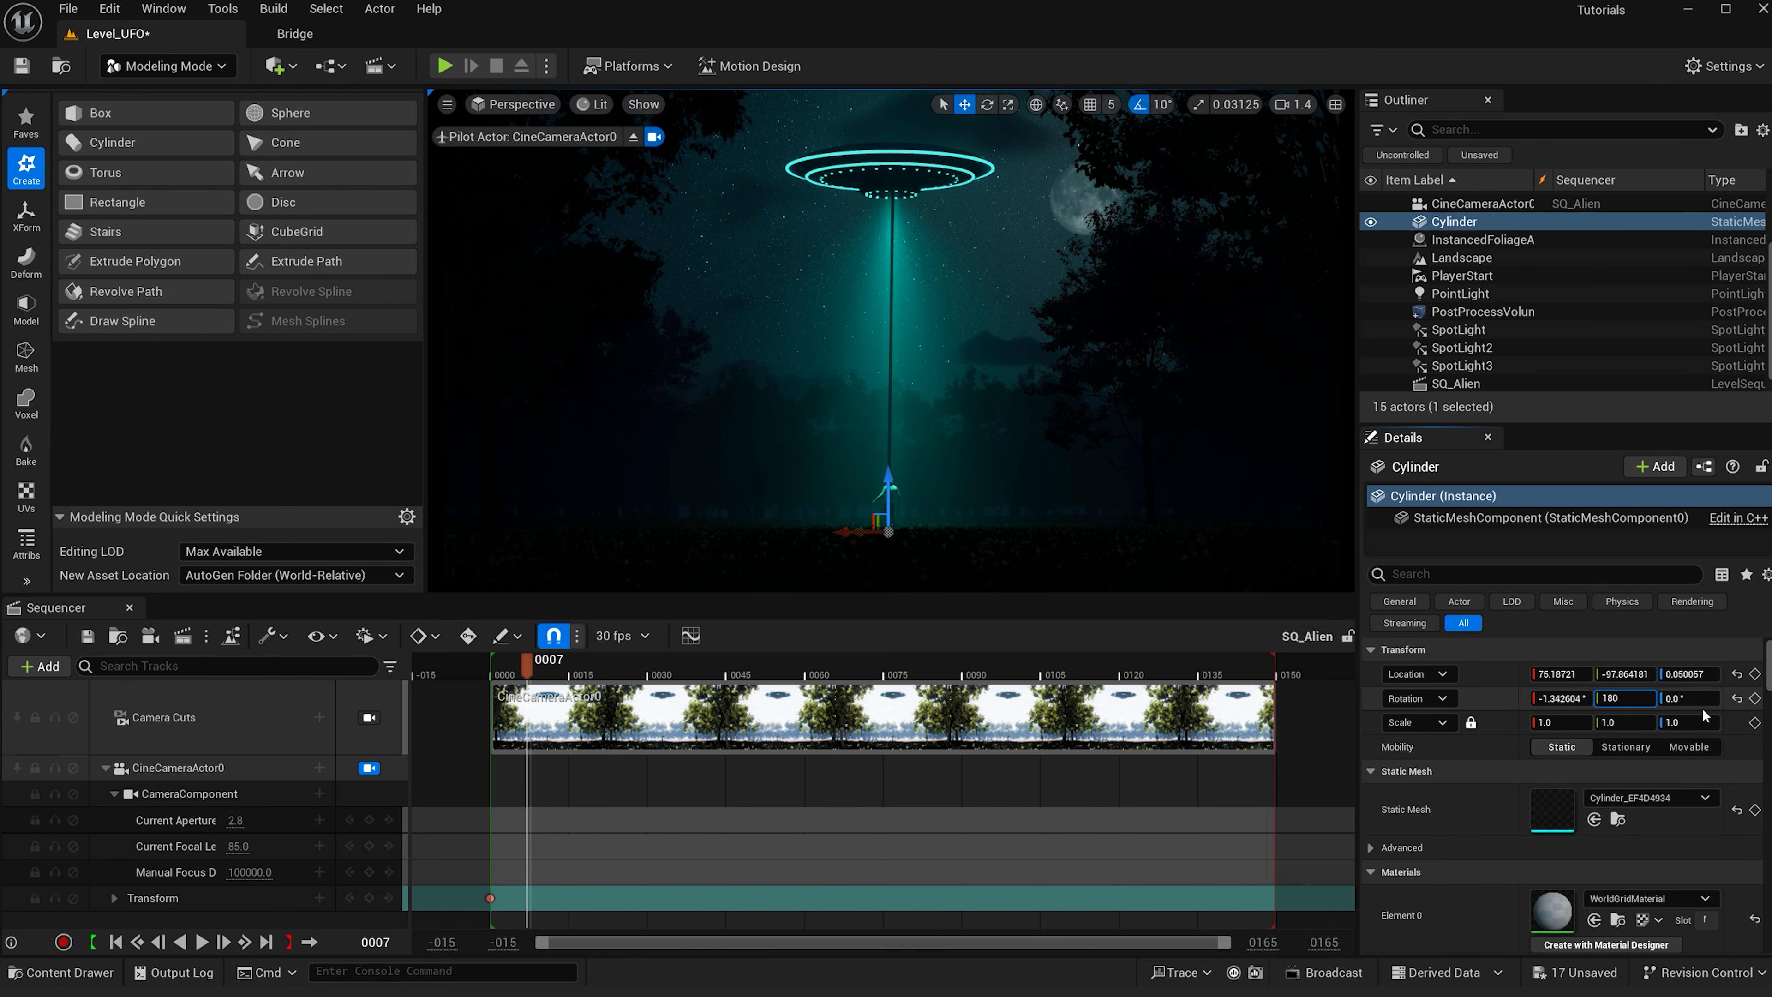
{"action": "key", "text": "Return"}
{"action": "left_click_drag", "start_coordinate": [885, 486], "coordinate": [887, 148]}
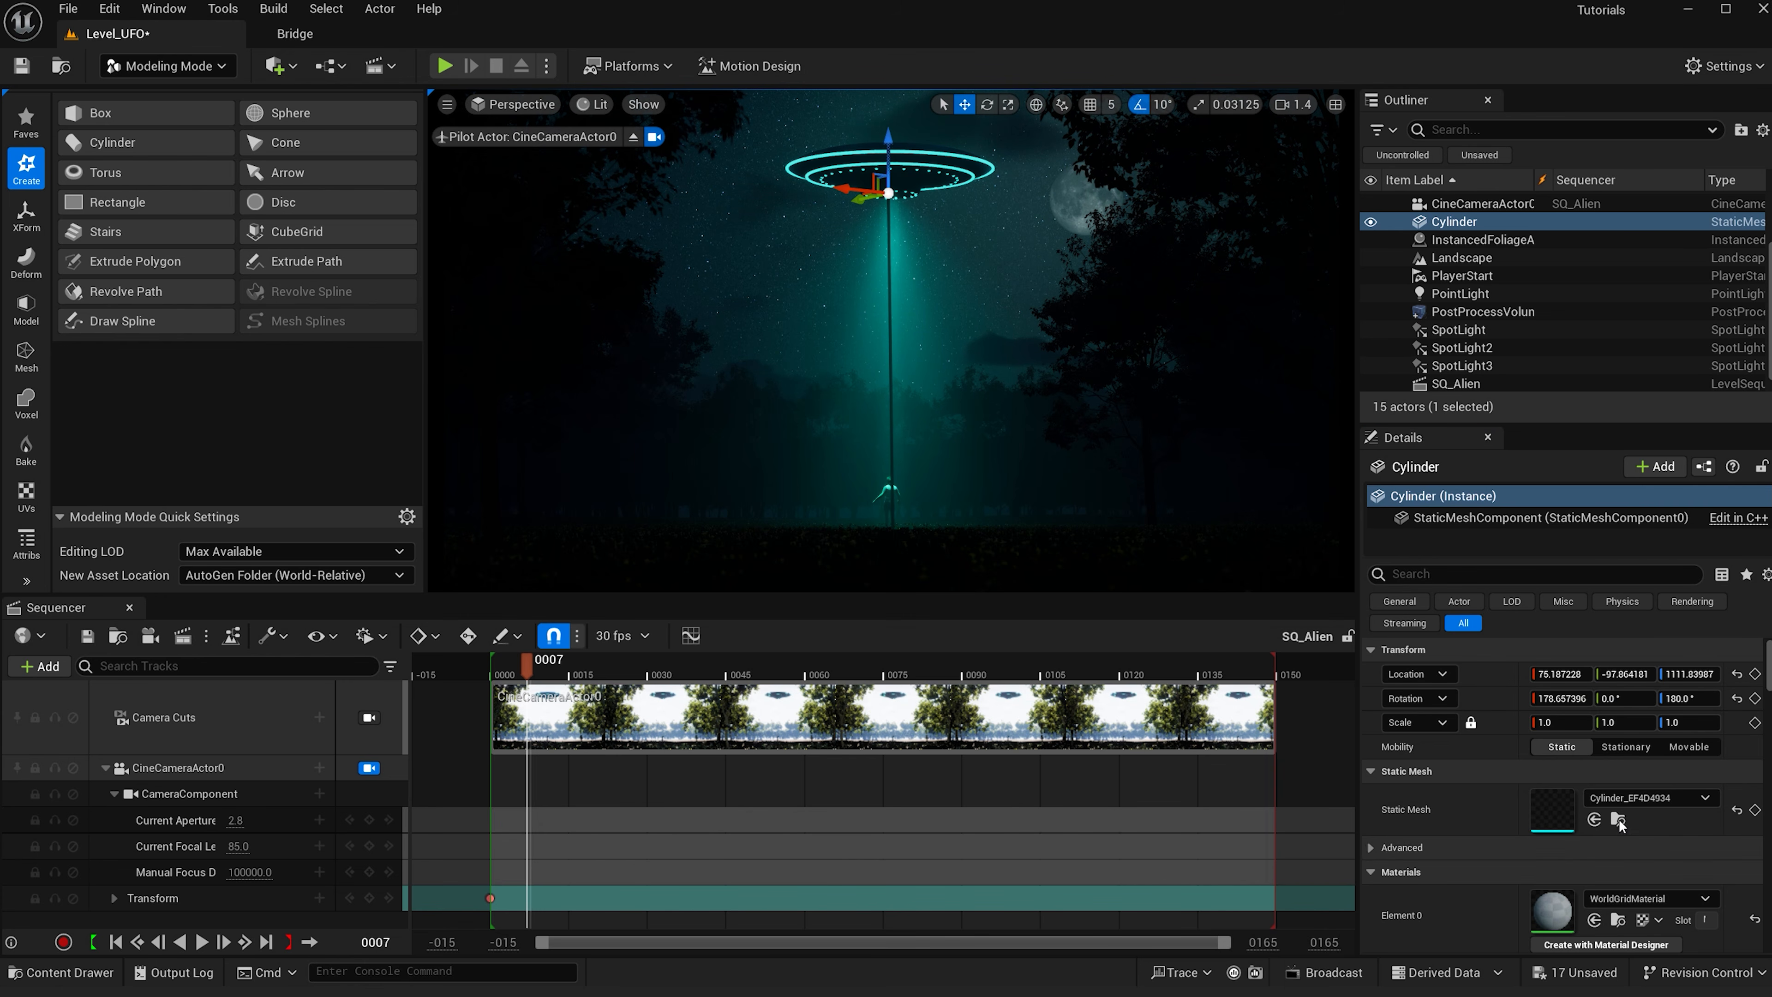
{"action": "left_click", "coordinate": [1575, 697]}
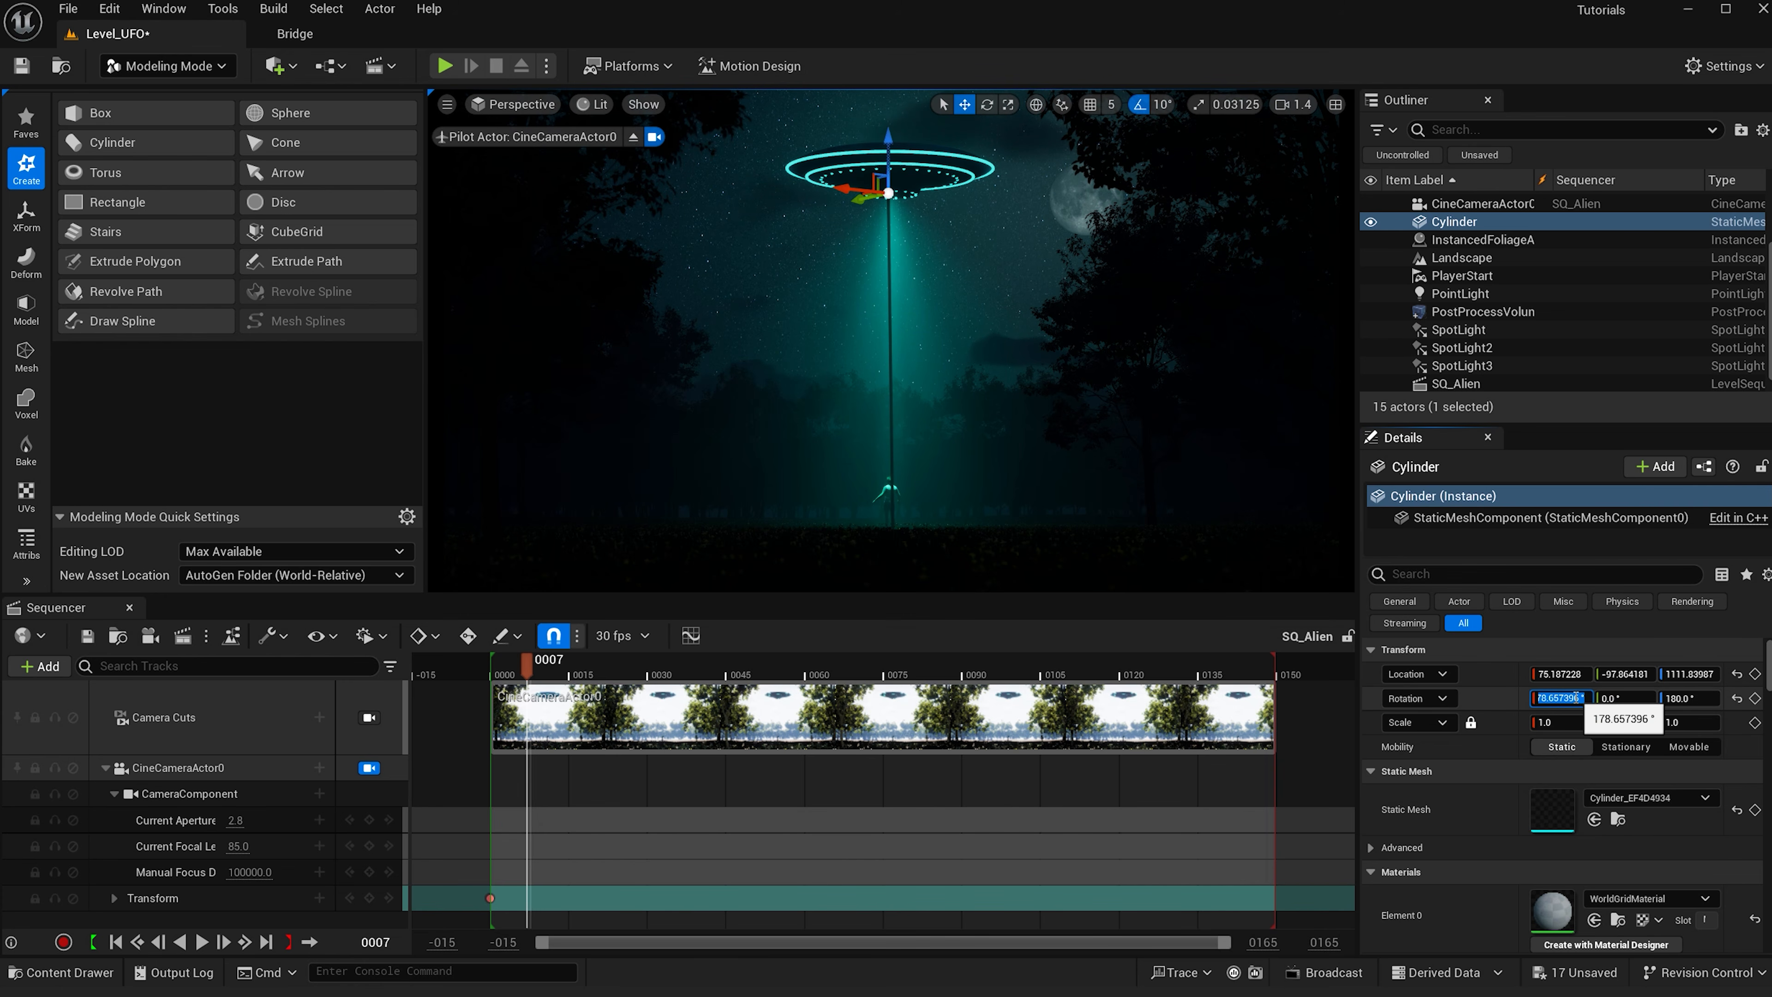
{"action": "key", "text": "Return"}
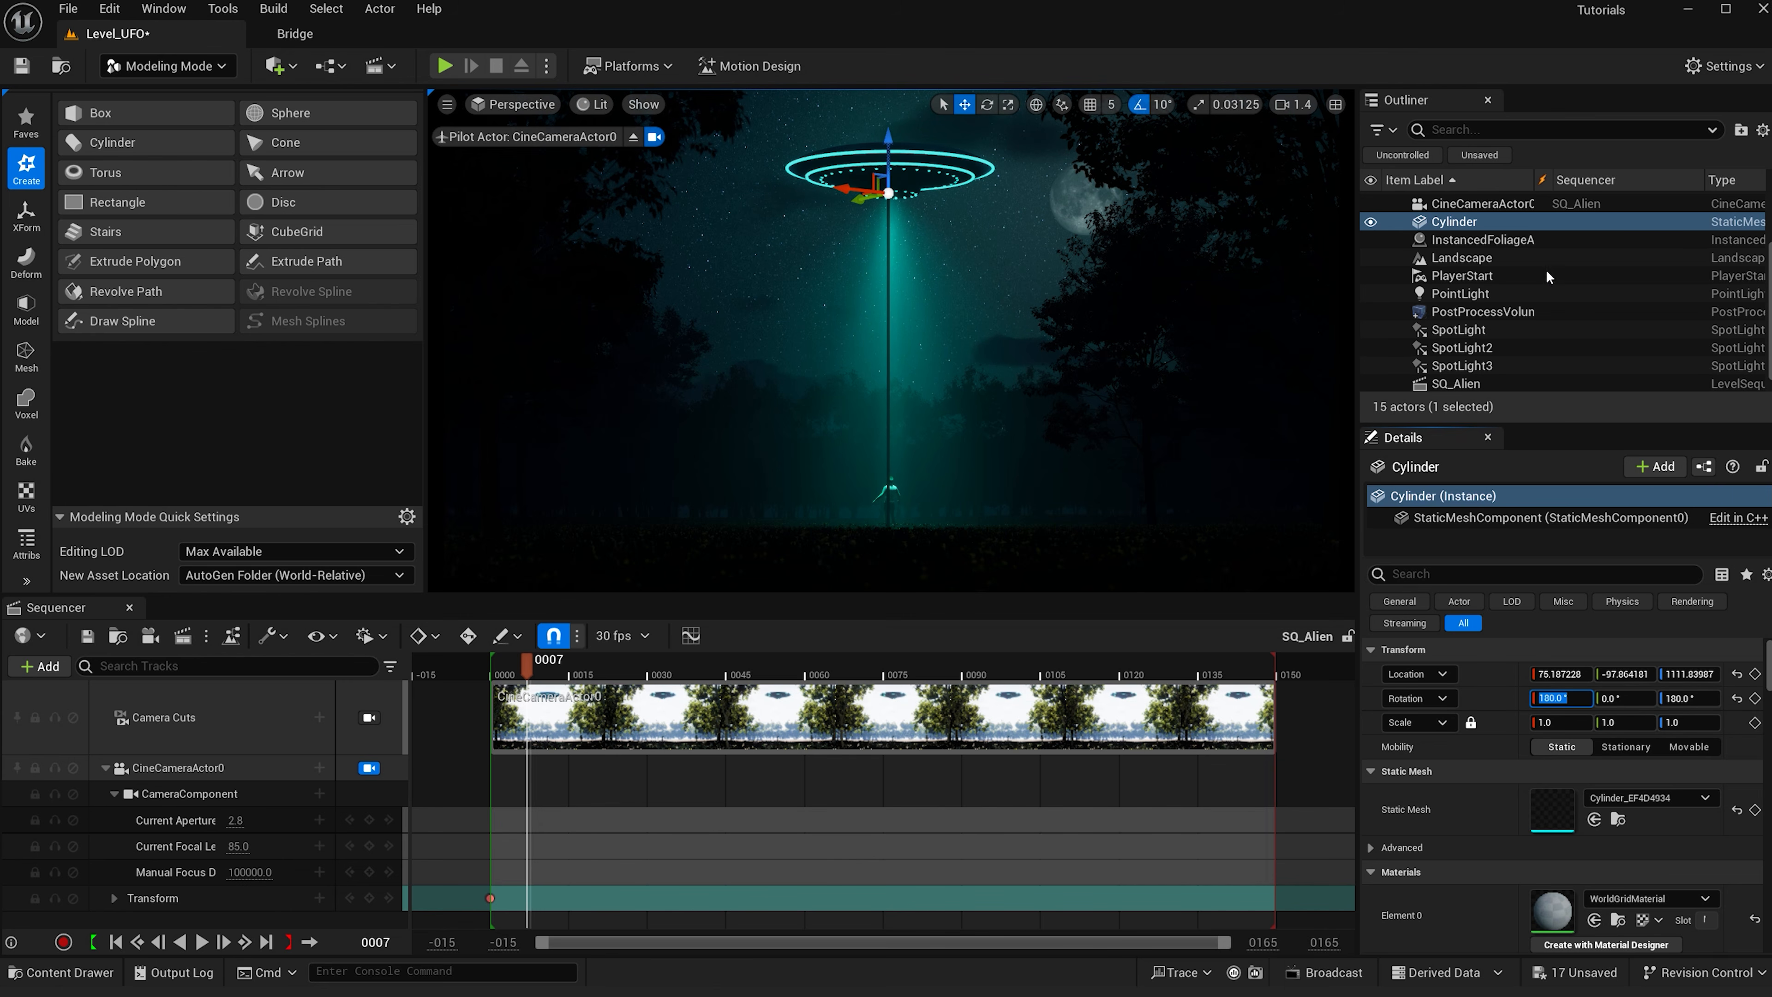
- Set the cylinder's X and Y location to 0
{"action": "left_click", "coordinate": [1625, 673]}
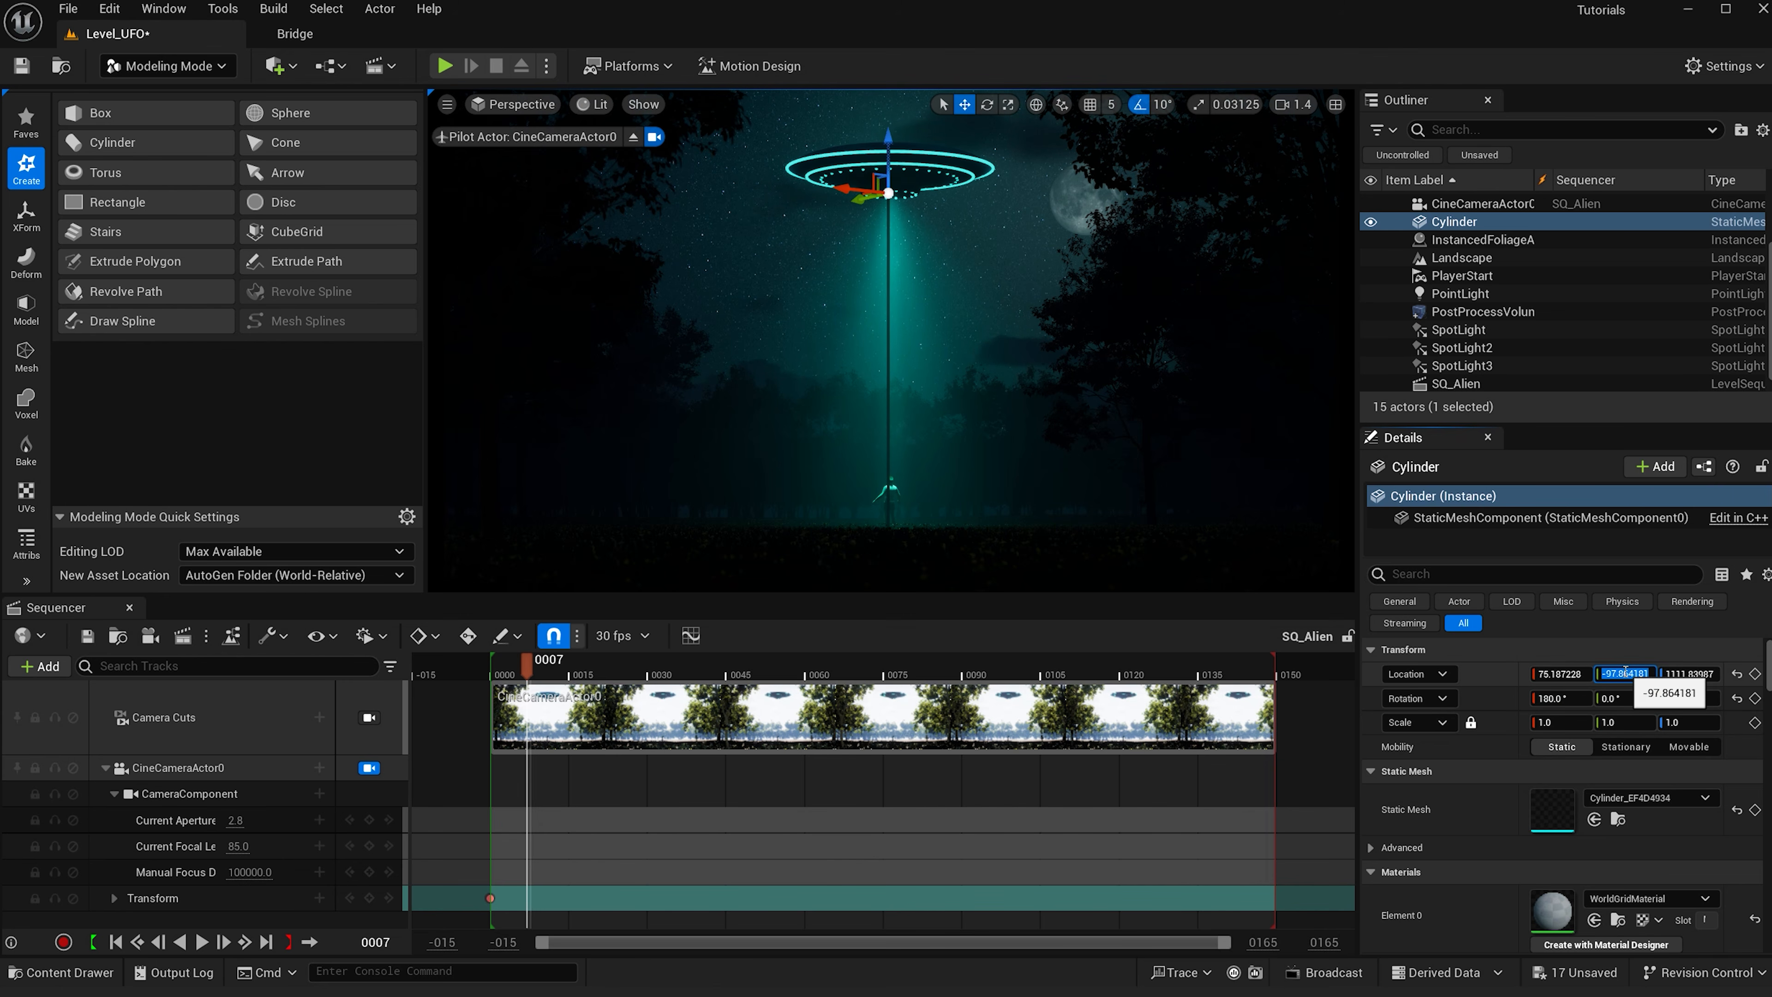
{"action": "key", "text": "Return"}
{"action": "left_click", "coordinate": [1569, 673]}
{"action": "type", "text": "0"}
{"action": "key", "text": "Return"}
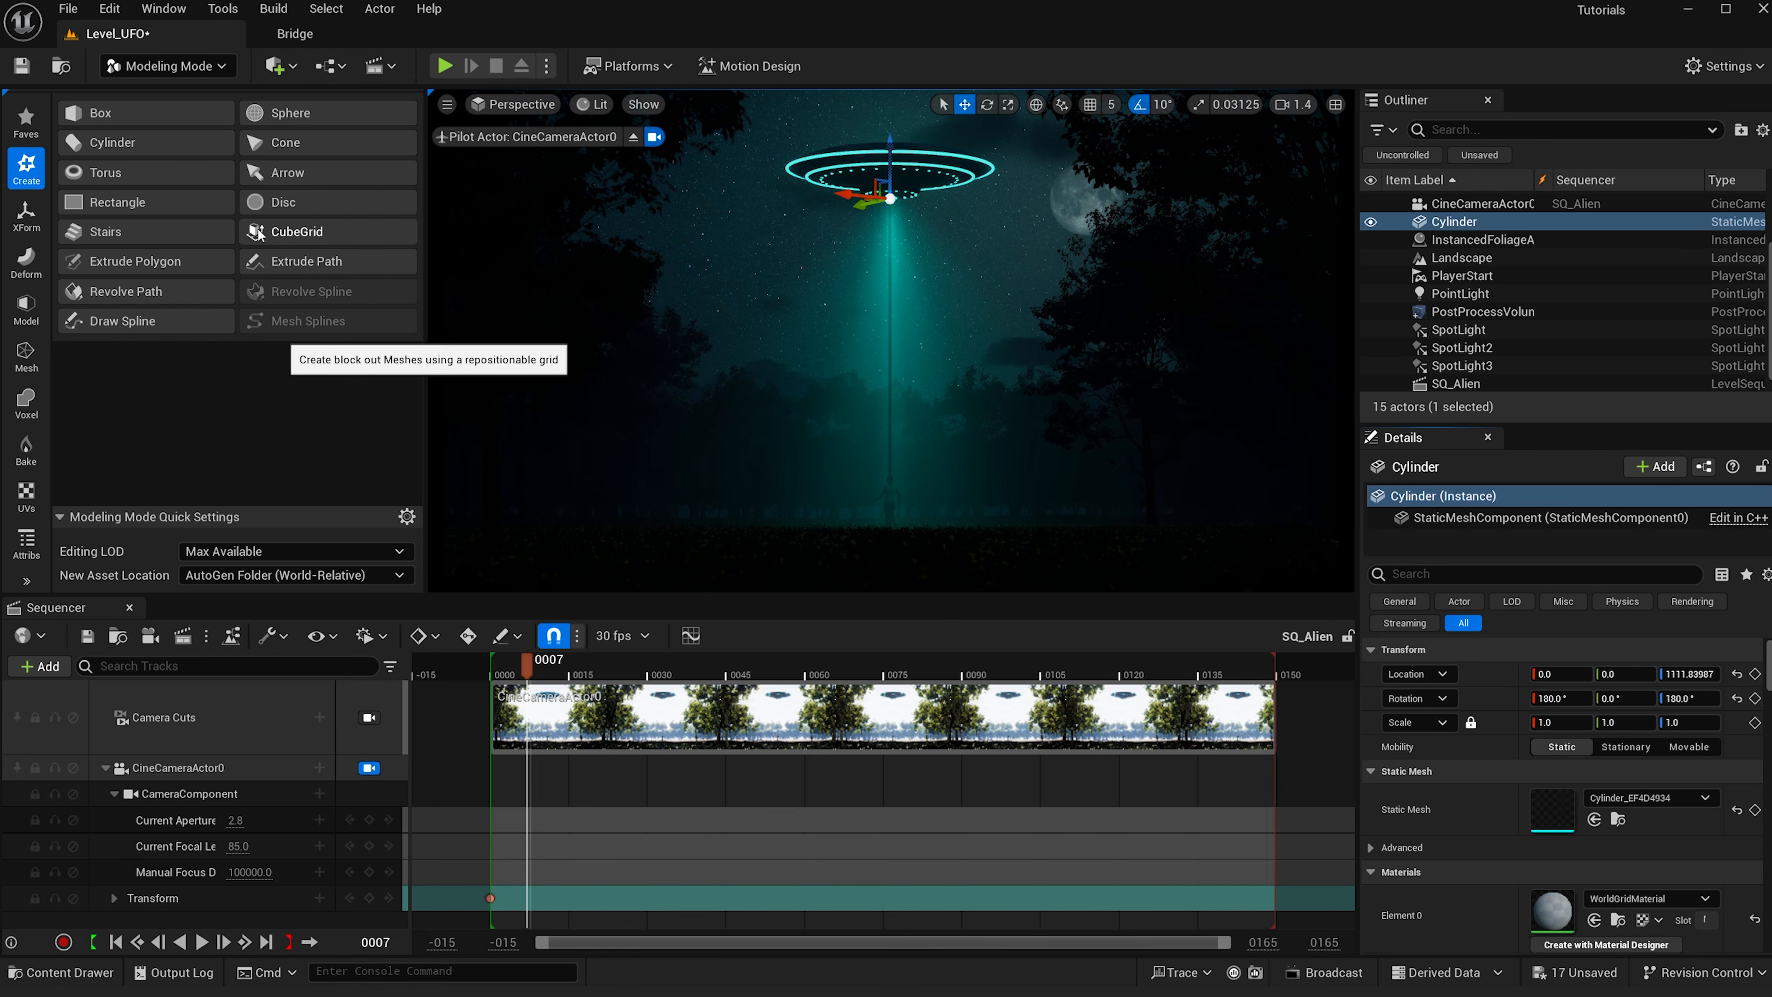
- Start the Pattern tool on the cylinder with a circle shape and a count of 16
{"action": "left_click", "coordinate": [26, 215]}
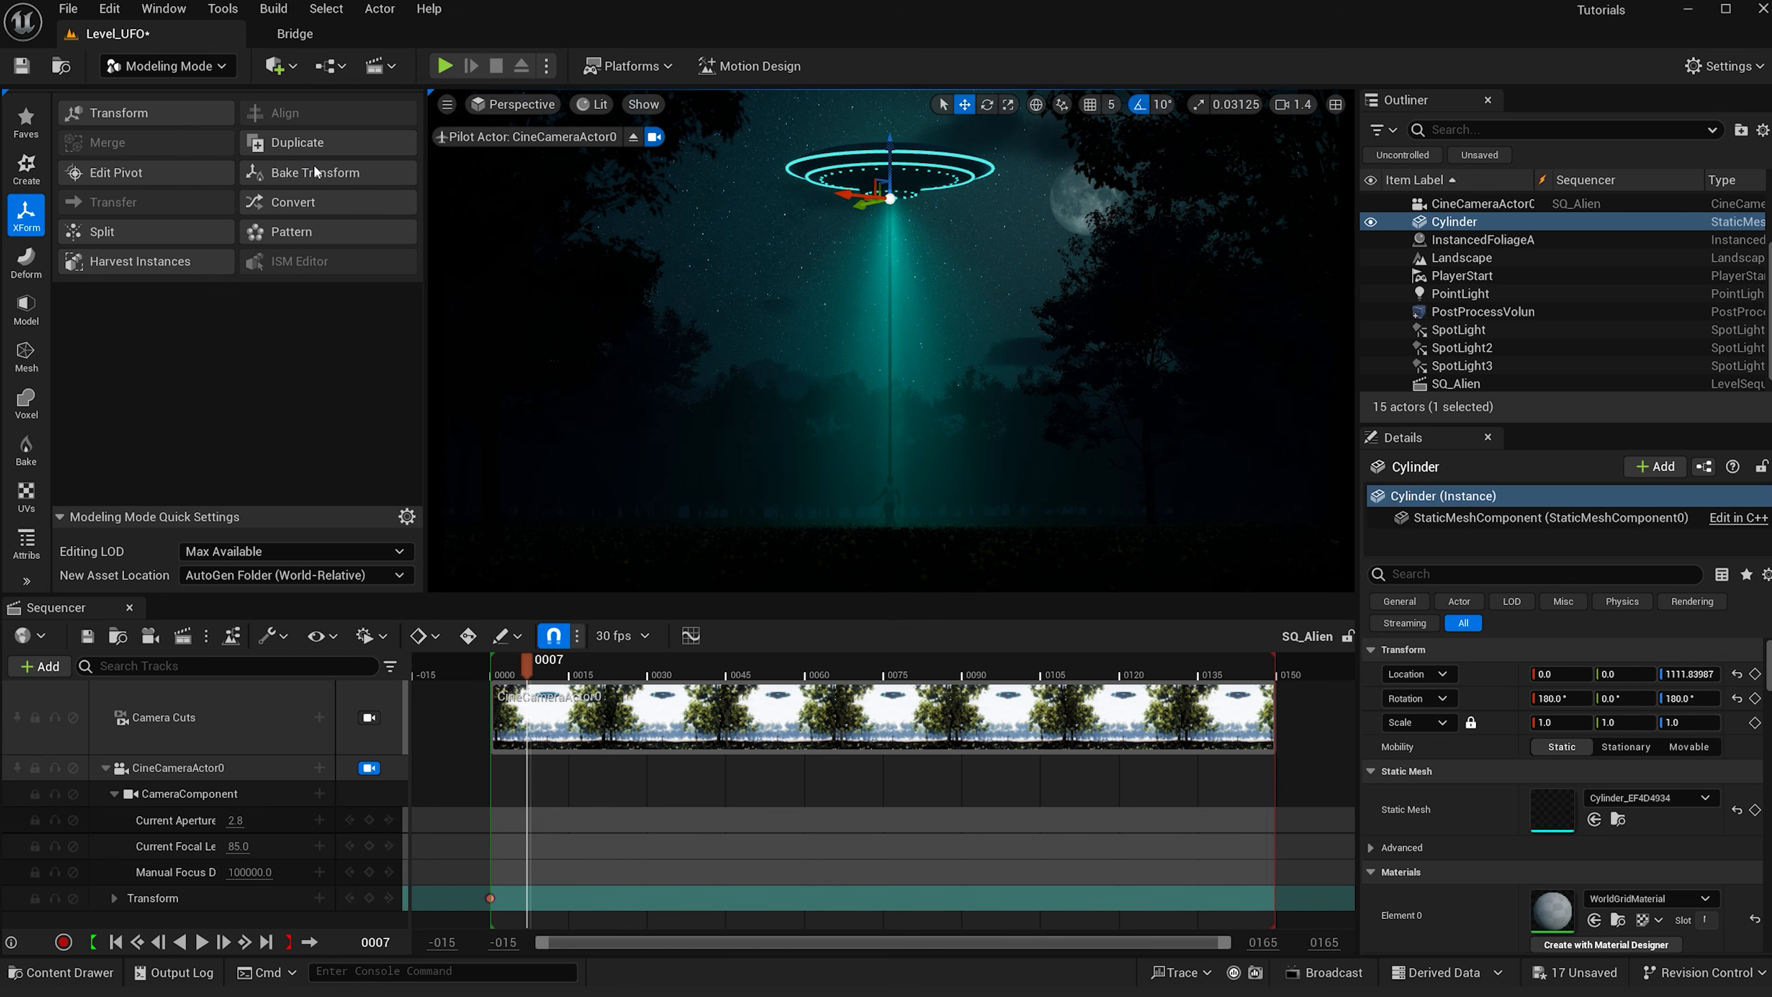
{"action": "left_click", "coordinate": [307, 232]}
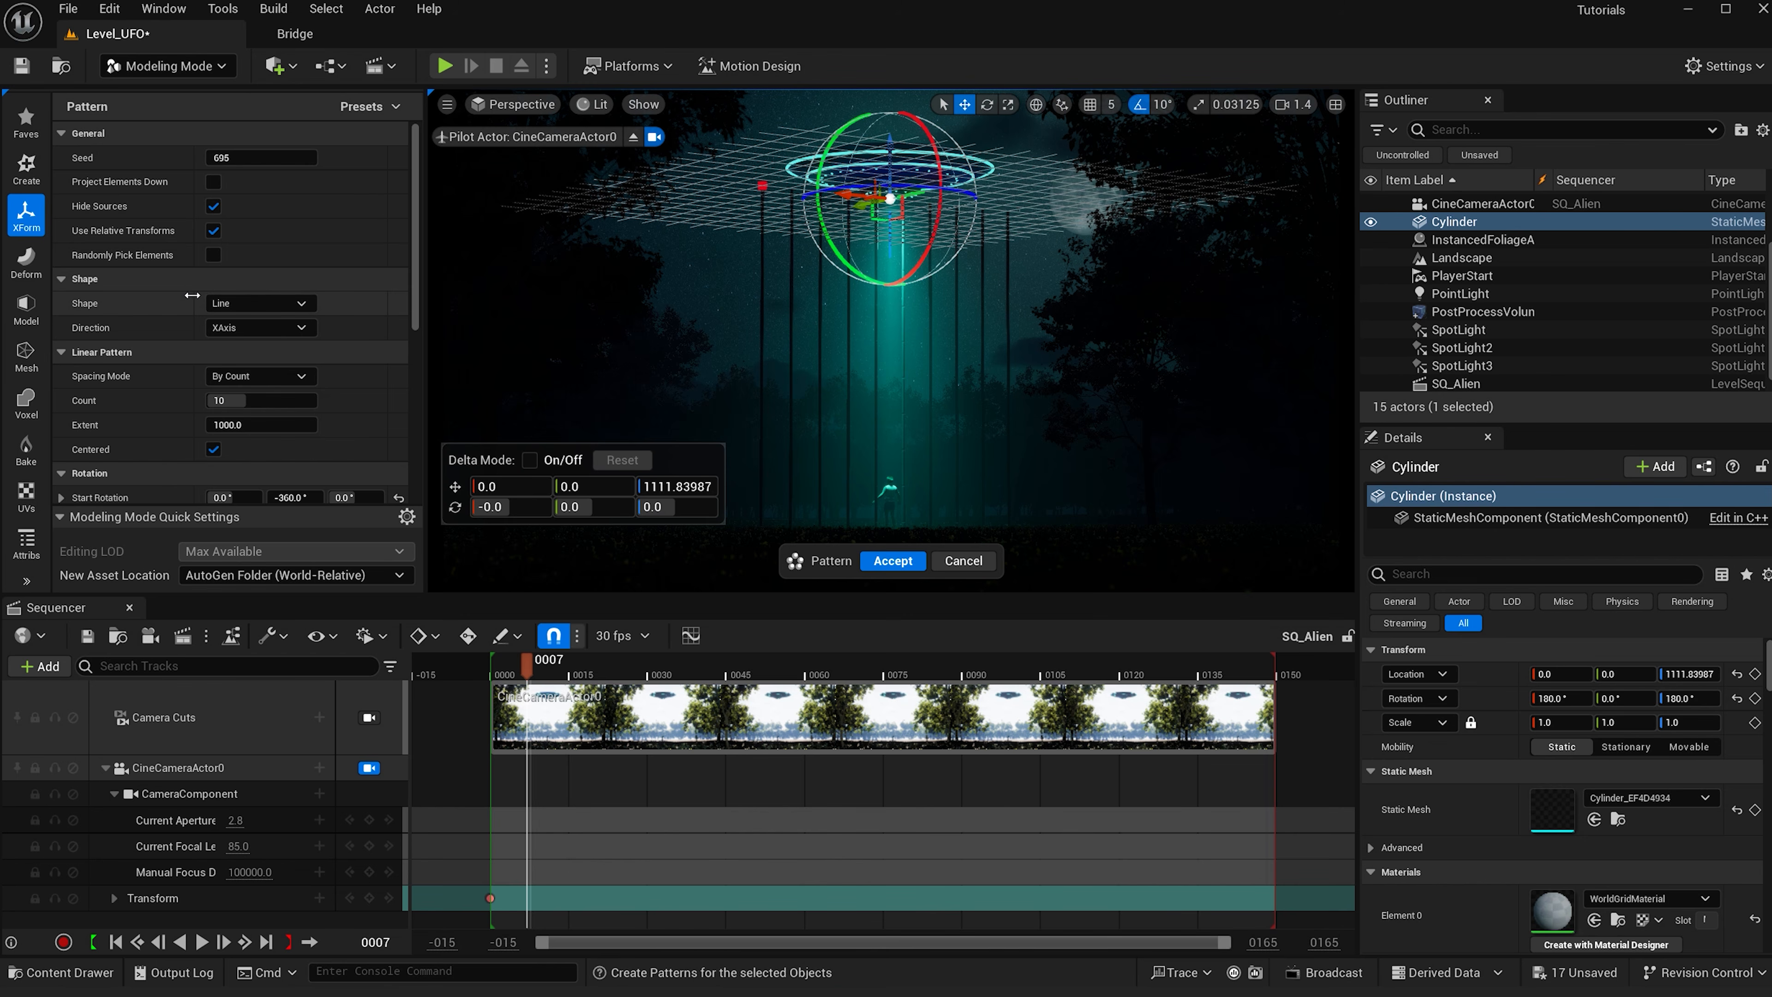
{"action": "left_click", "coordinate": [258, 302]}
{"action": "left_click", "coordinate": [259, 361]}
{"action": "left_click", "coordinate": [254, 401]}
{"action": "type", "text": "16"}
{"action": "key", "text": "Return"}
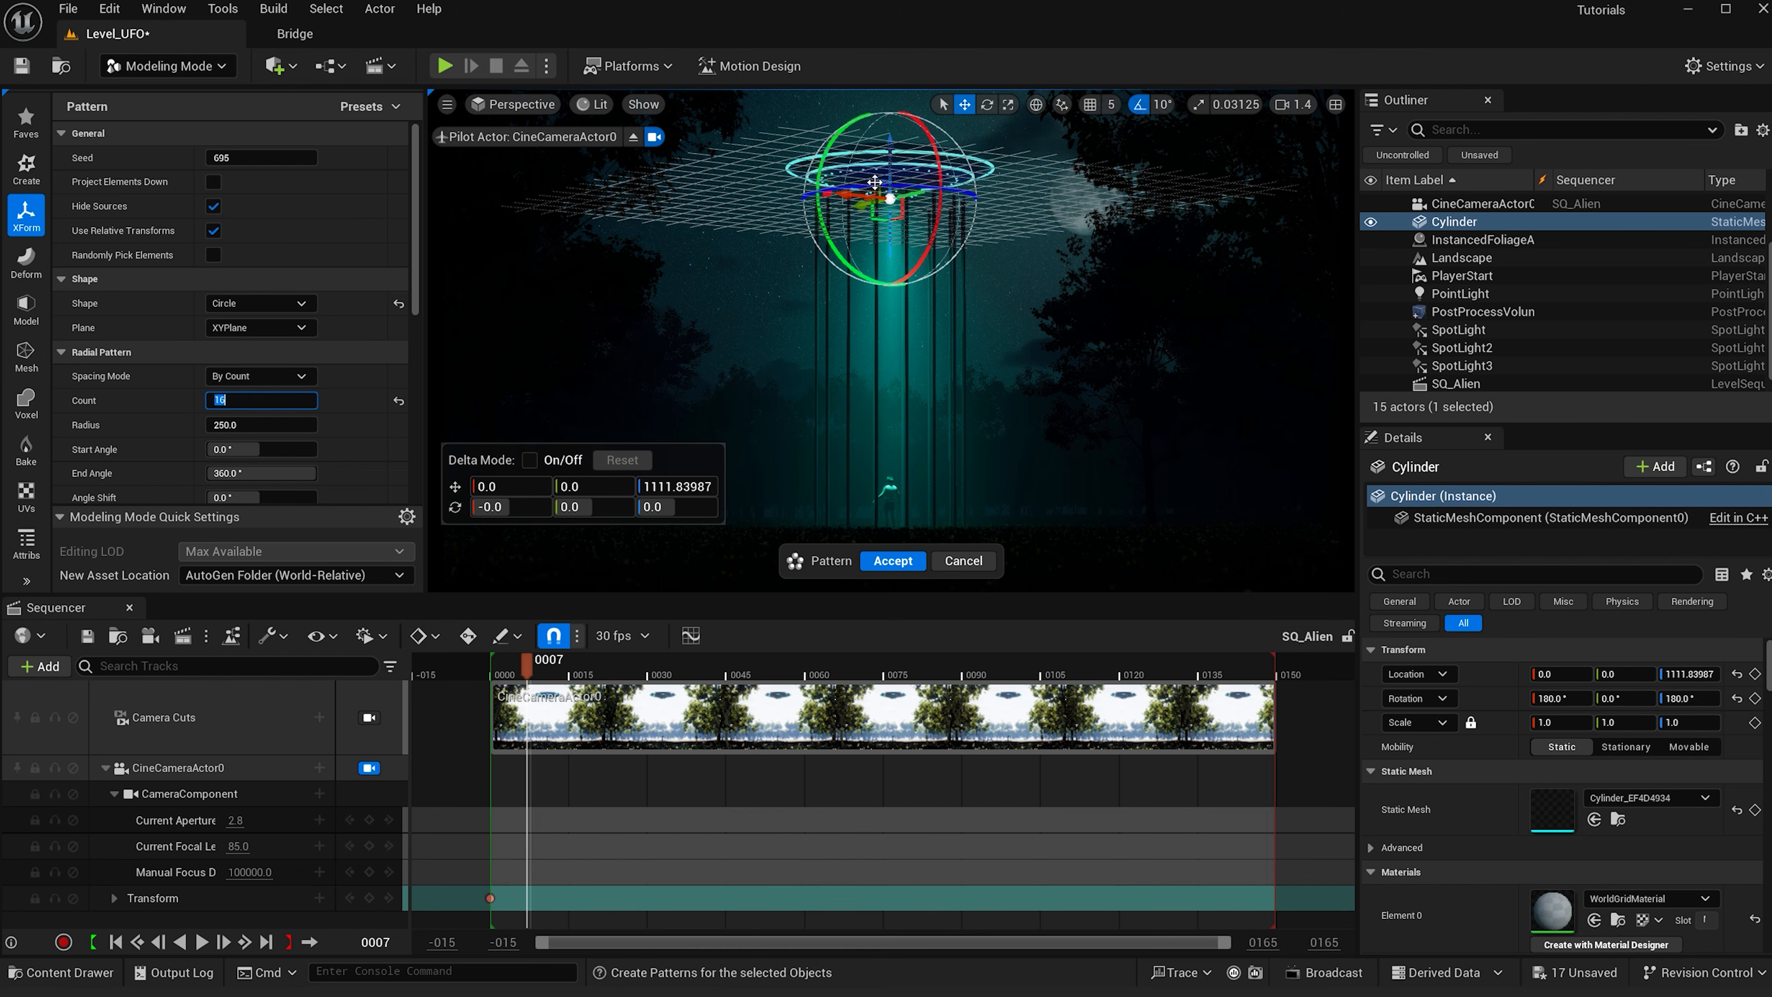
- Set the pattern radius to 82, accept the pattern, and nudge it slightly upward
{"action": "left_click", "coordinate": [299, 423]}
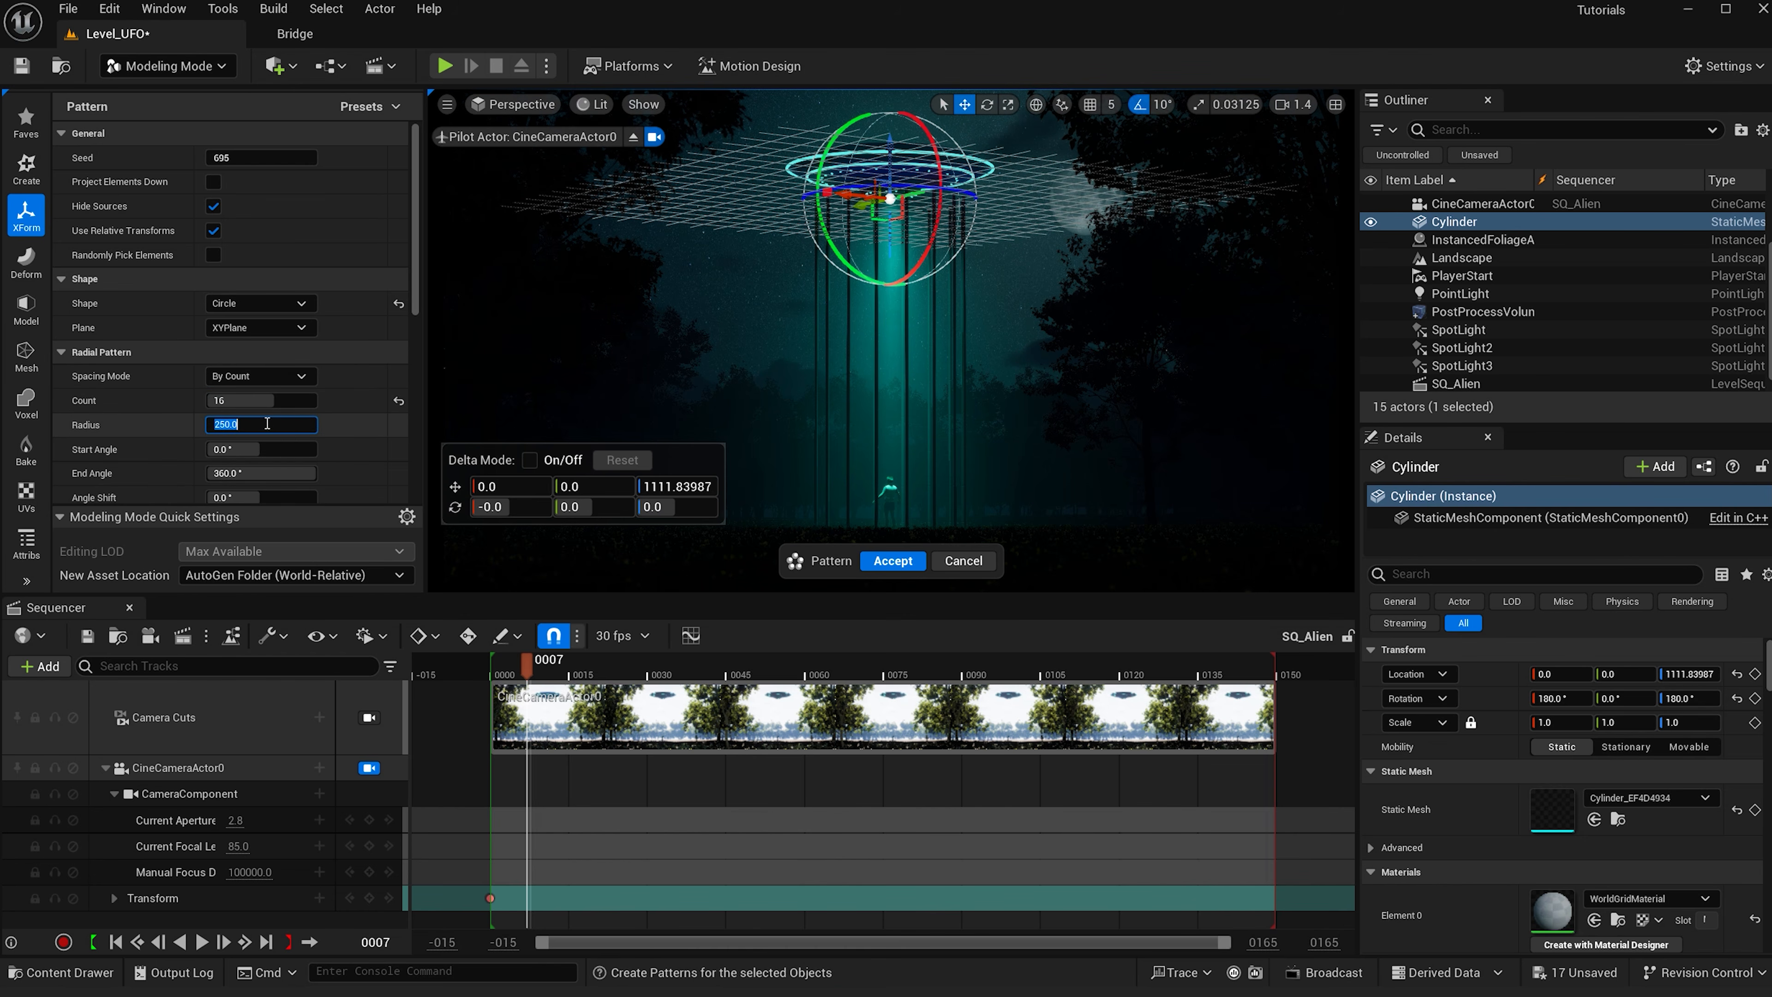
{"action": "left_click", "coordinate": [341, 426]}
{"action": "left_click_drag", "start_coordinate": [251, 426], "coordinate": [185, 426]}
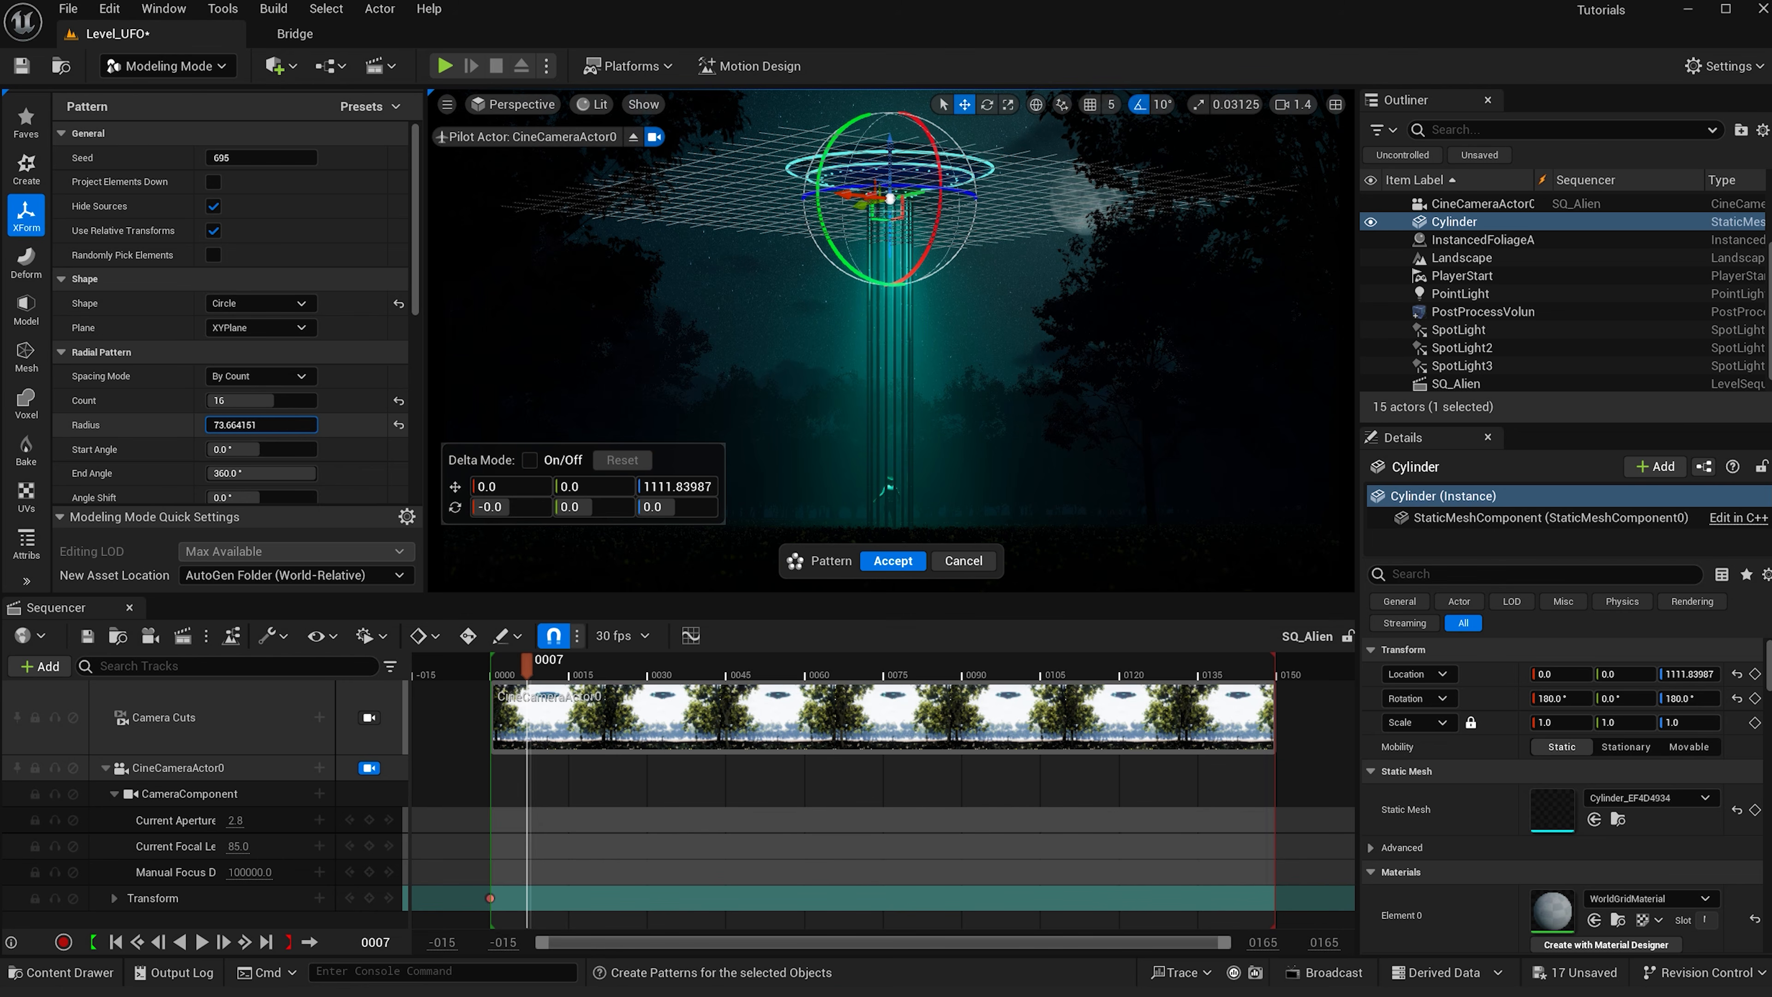
{"action": "left_click", "coordinate": [247, 426]}
{"action": "type", "text": "82"}
{"action": "key", "text": "Return"}
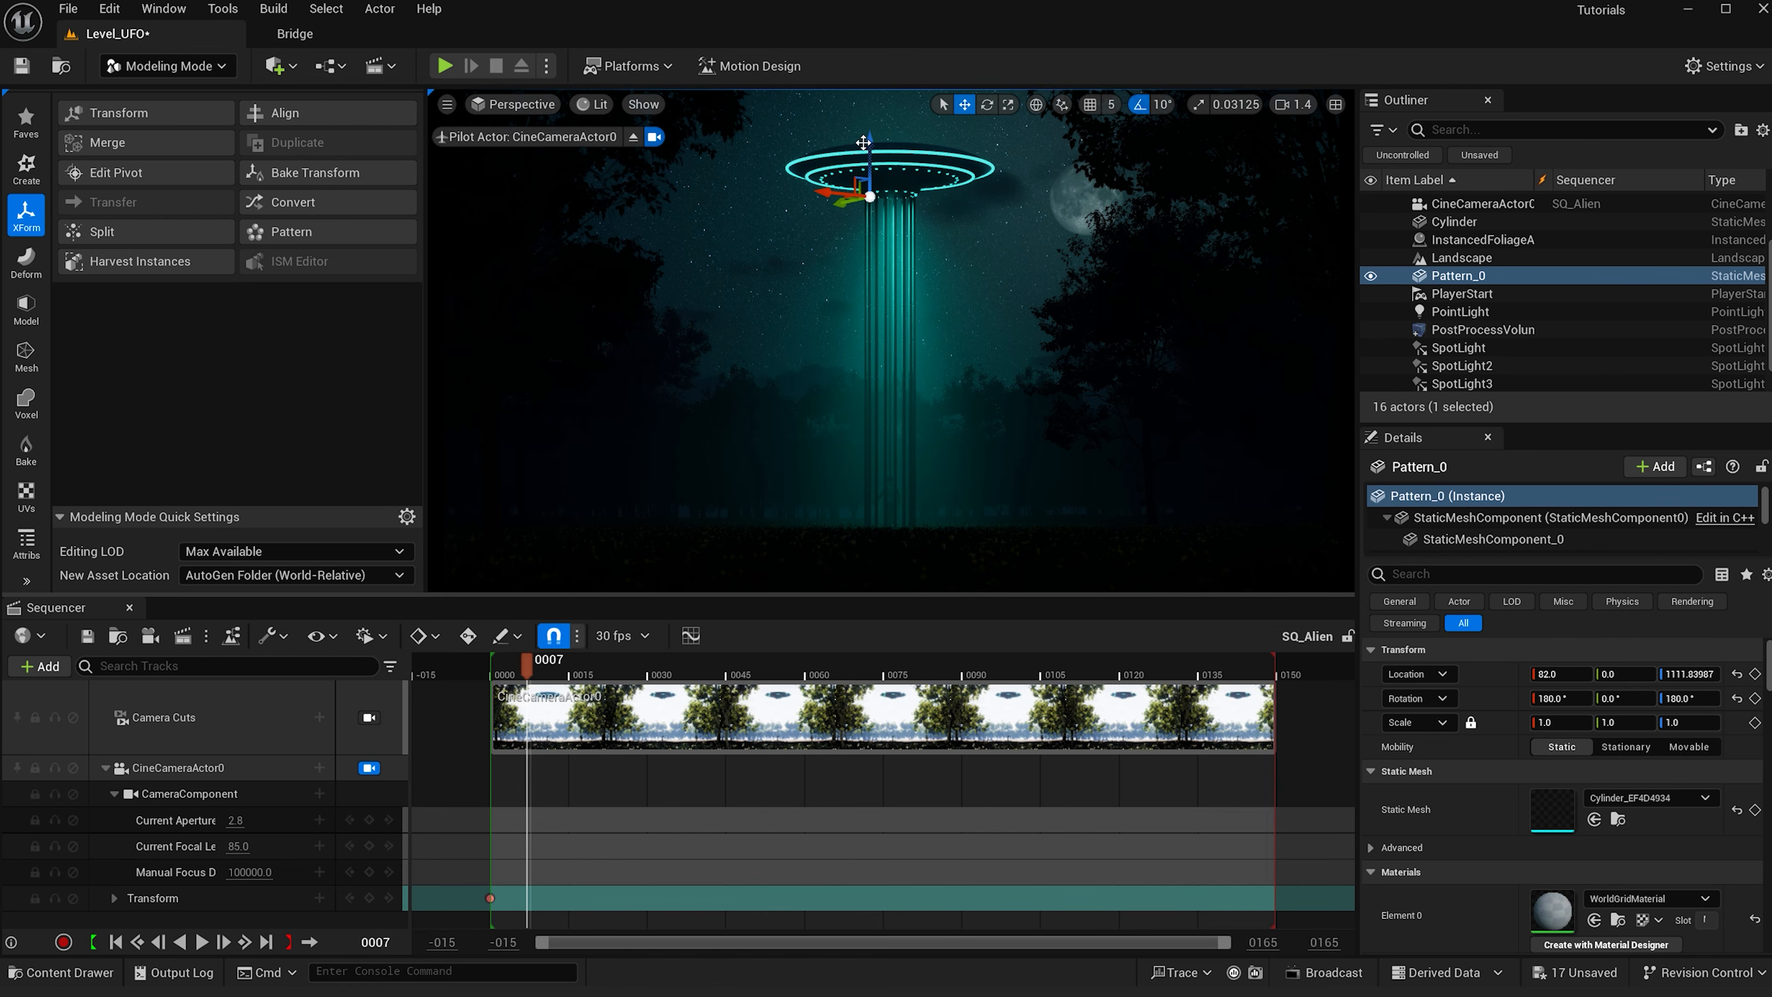
{"action": "left_click_drag", "start_coordinate": [870, 148], "coordinate": [871, 140]}
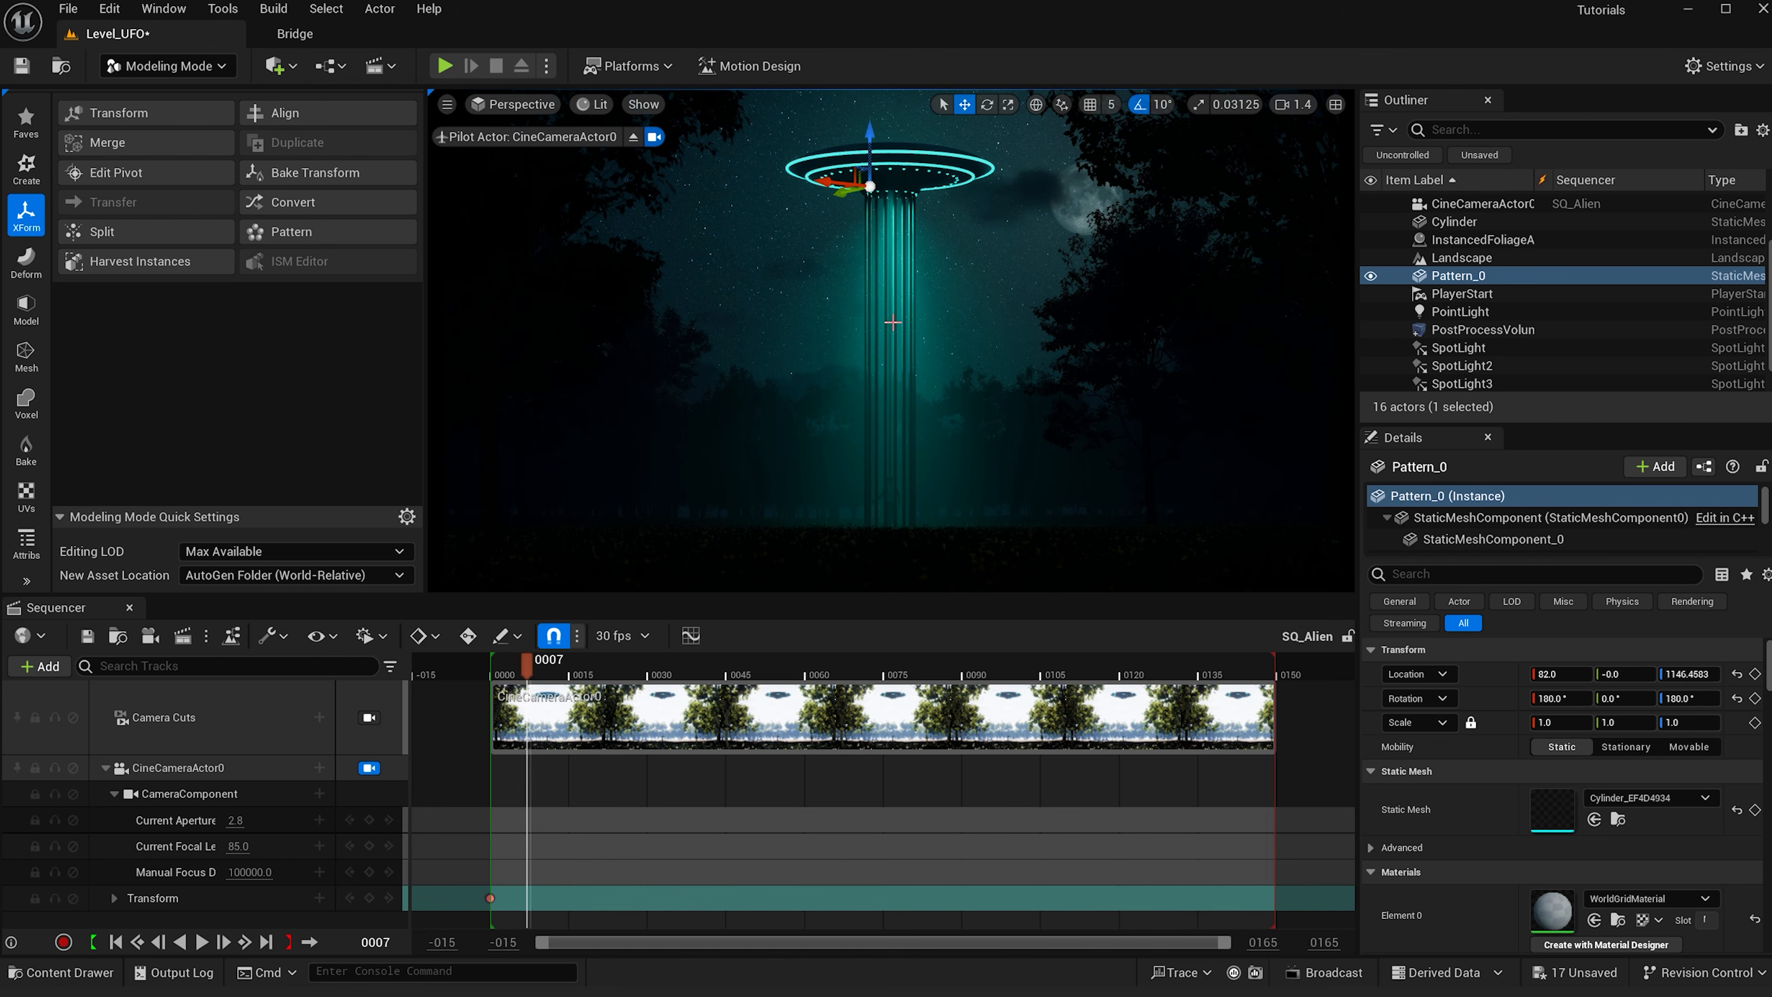
- Create a new material named M_Light_Down in the Material folder
{"action": "key", "text": "ctrl+space"}
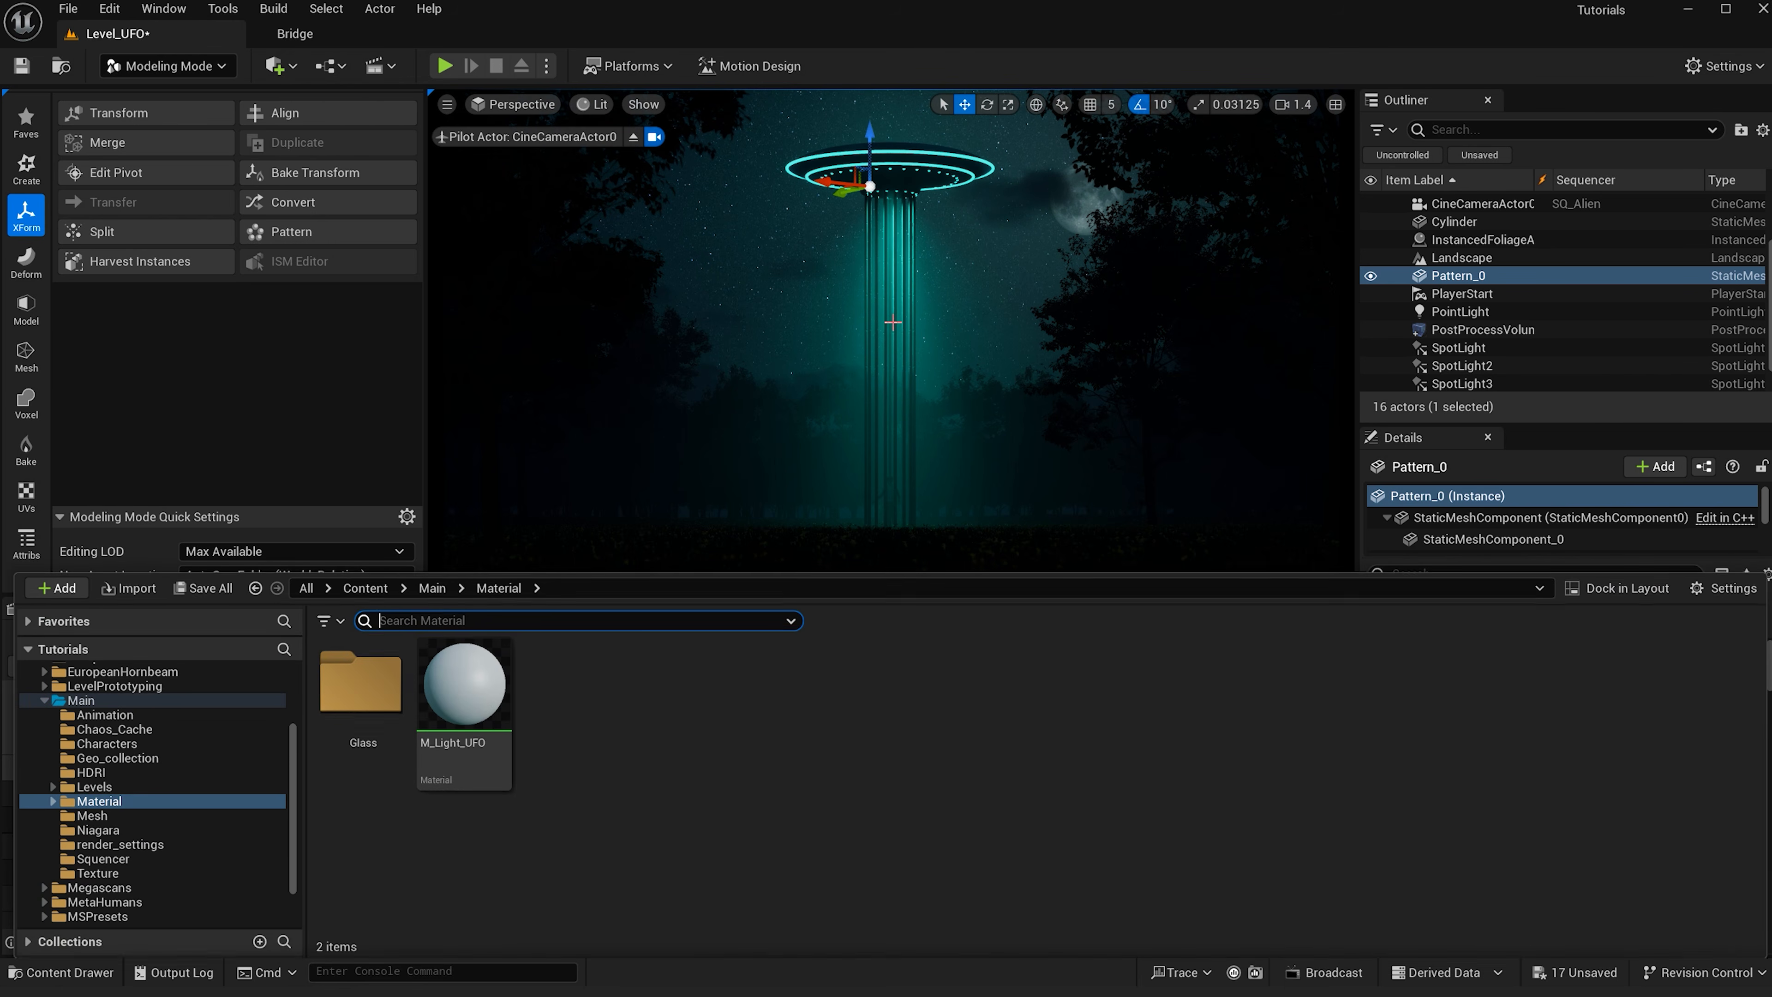
{"action": "right_click", "coordinate": [621, 761]}
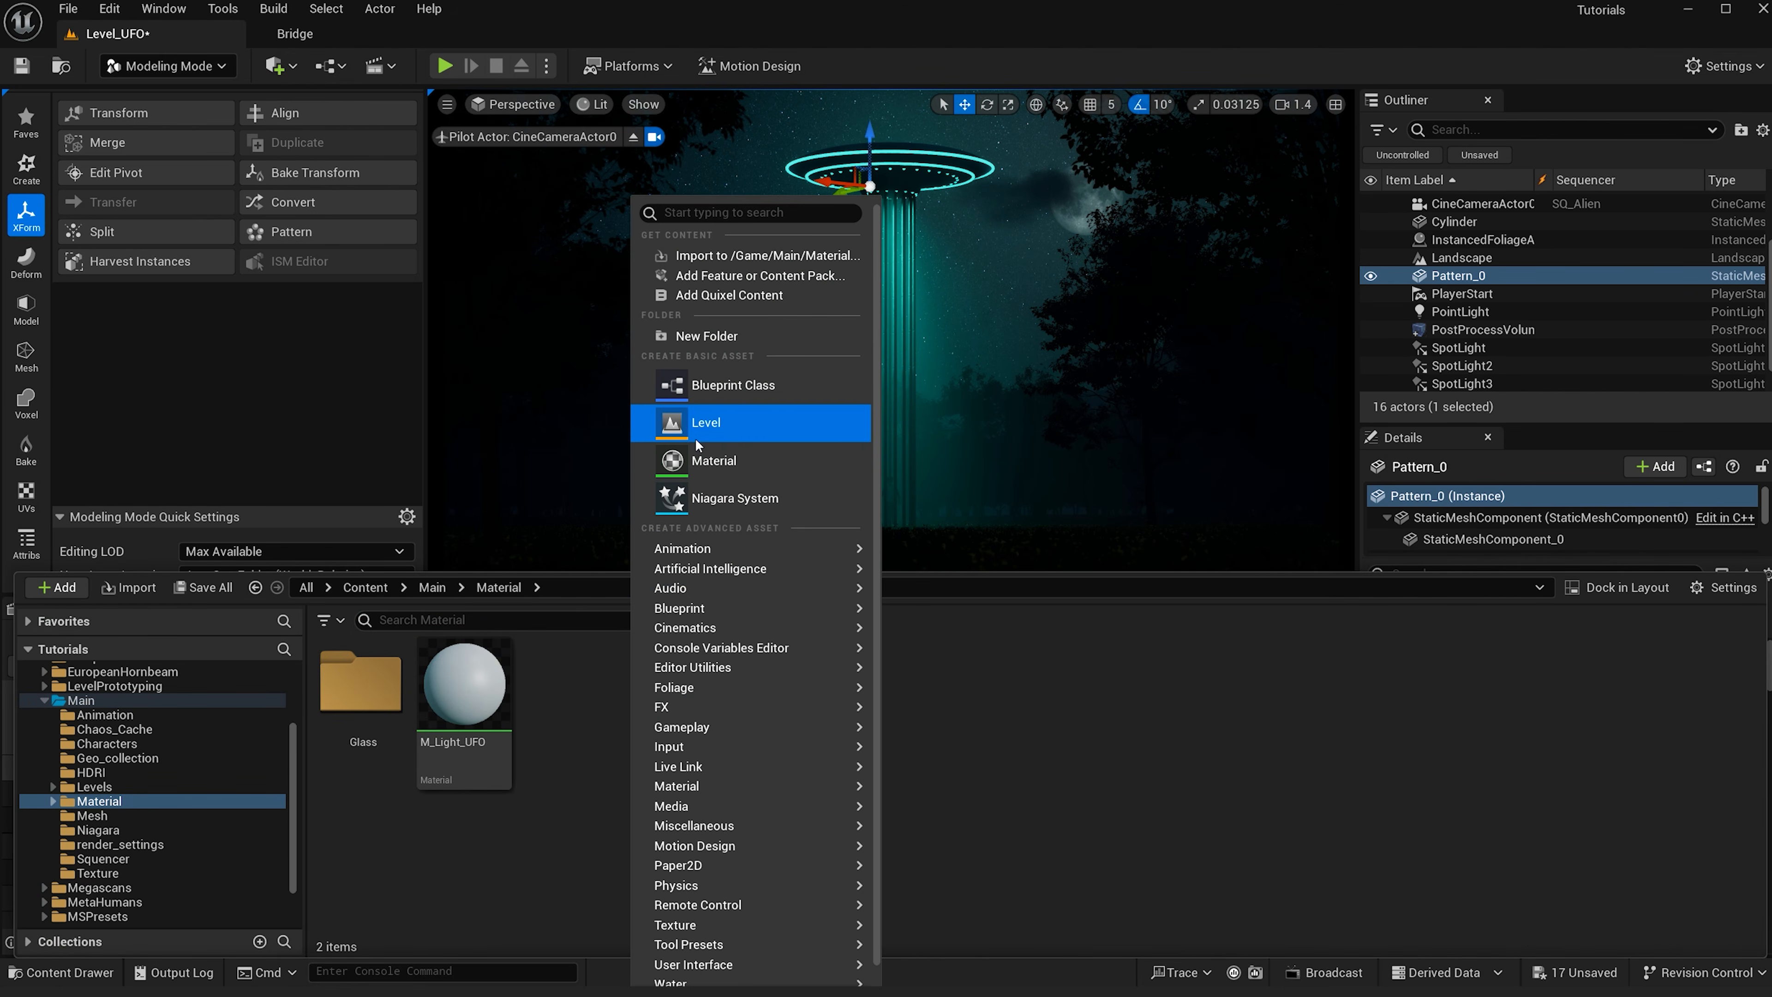
{"action": "left_click", "coordinate": [713, 460]}
{"action": "type", "text": "M_Light_Down"}
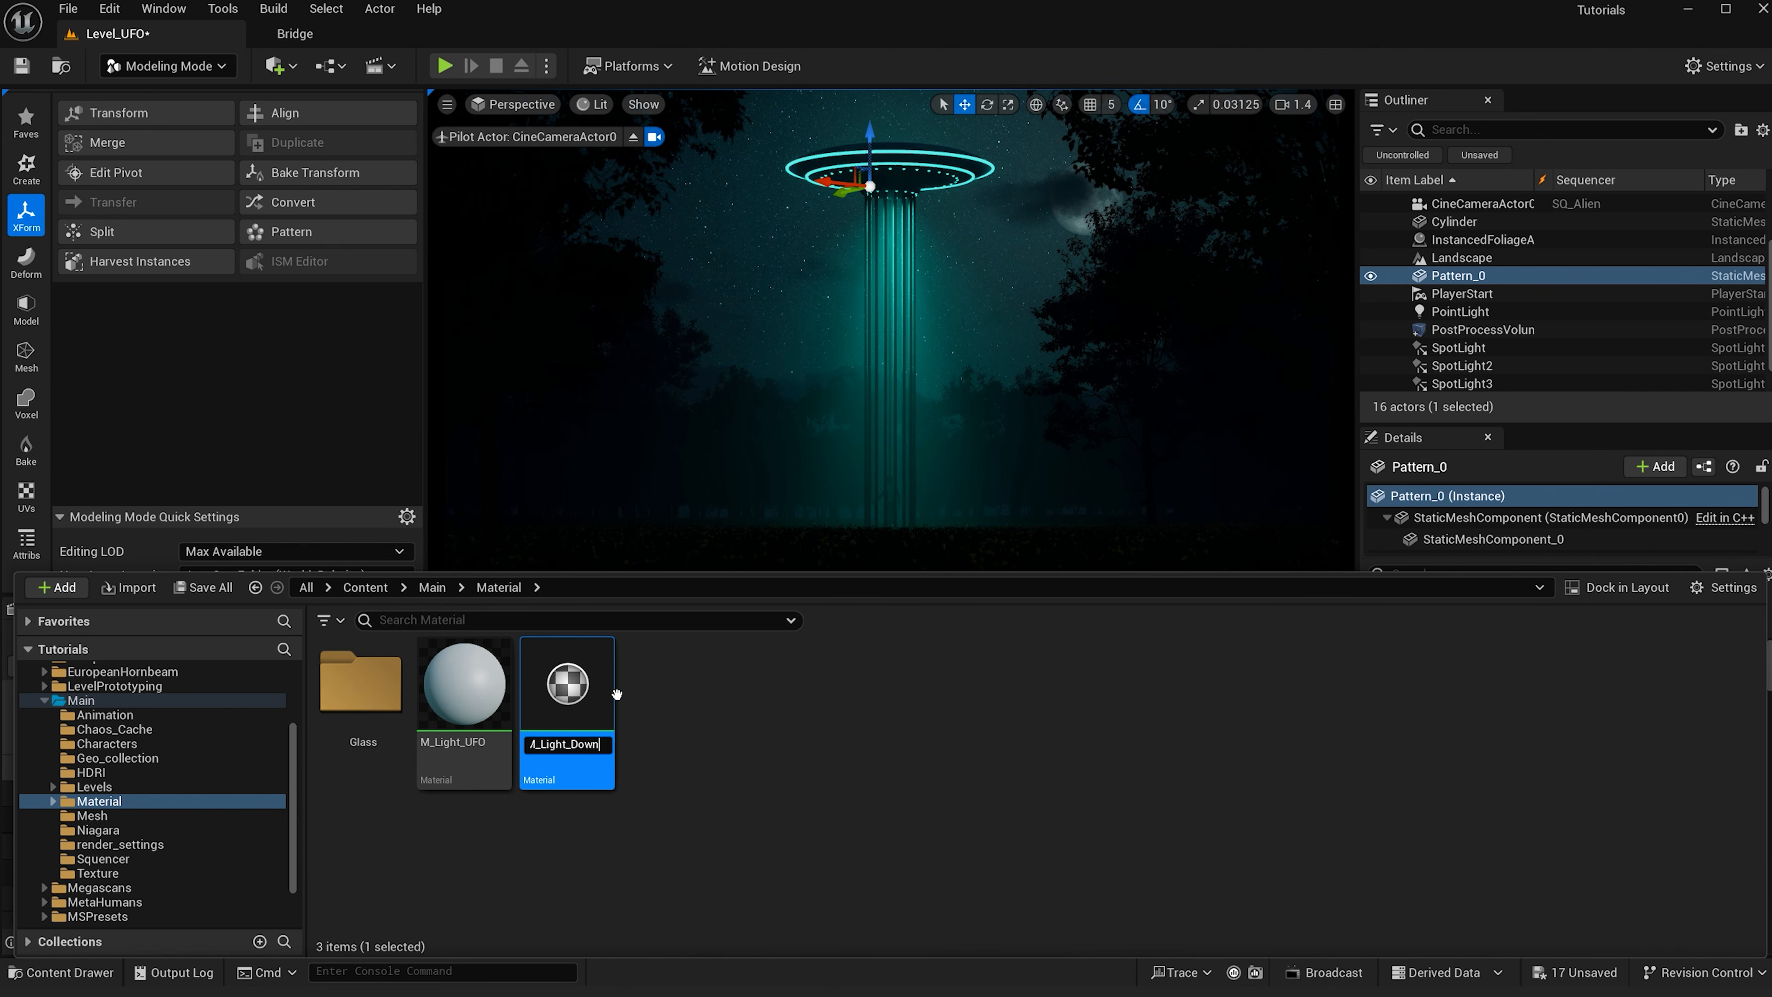
{"action": "key", "text": "Return"}
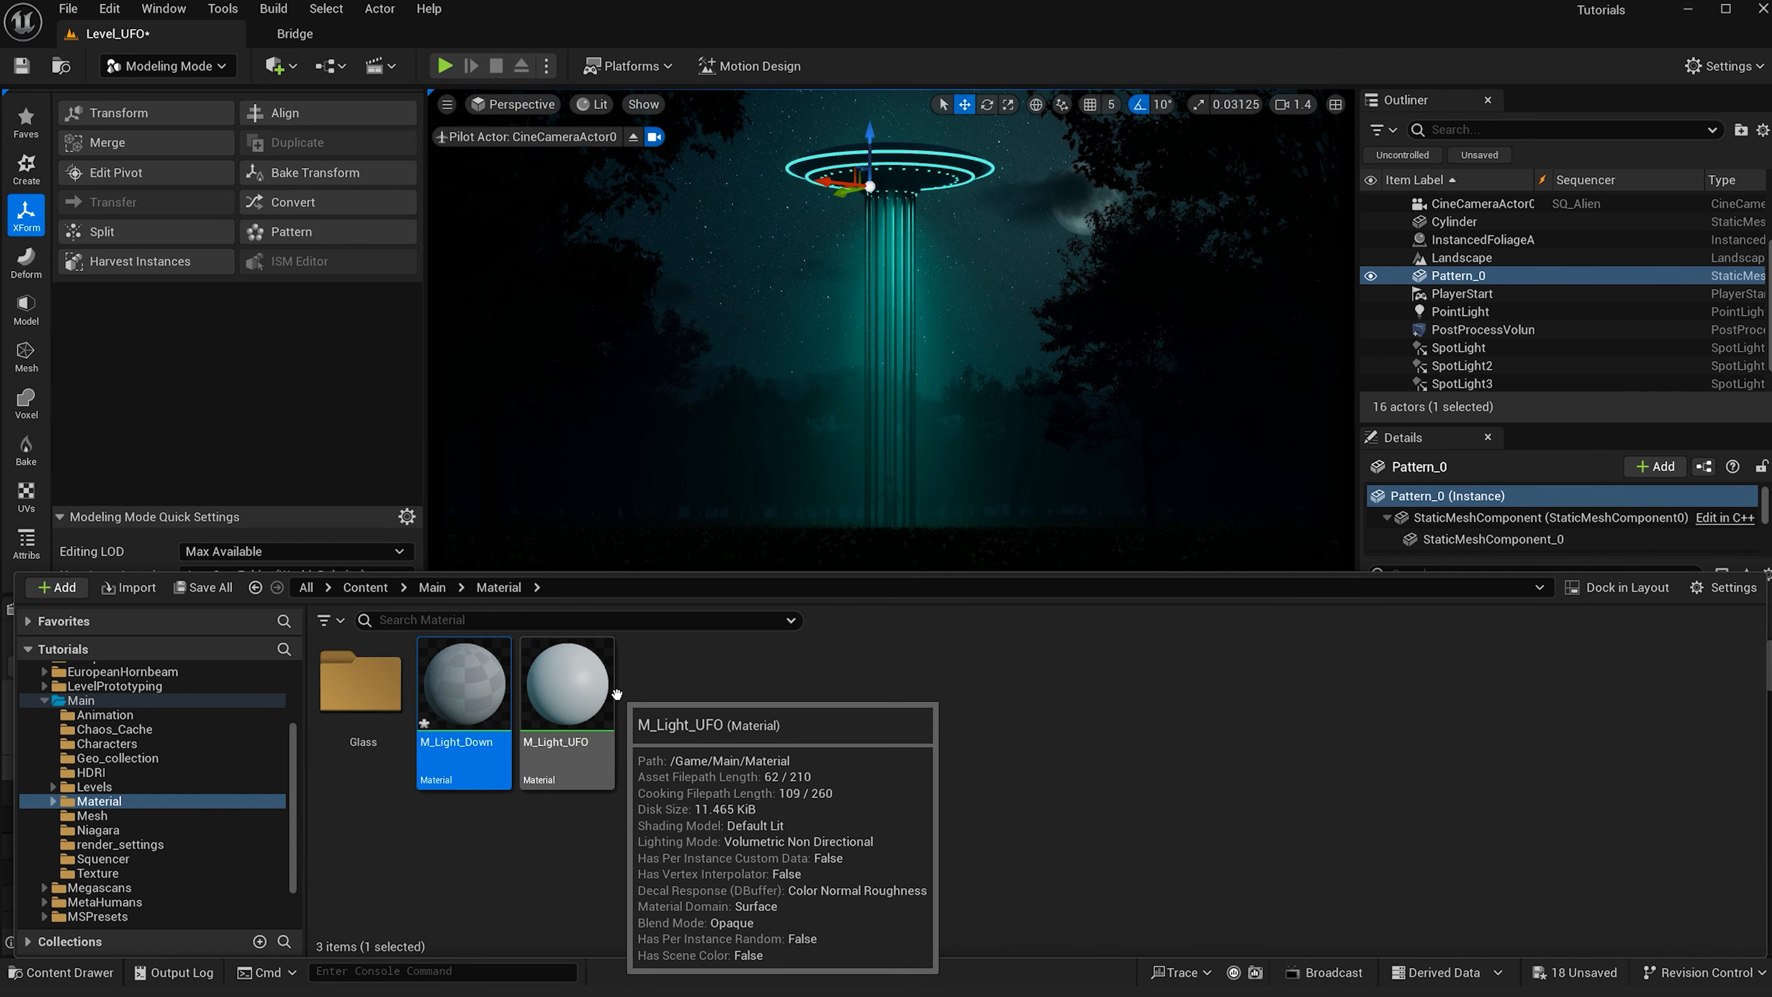
- Open M_Light_Down and set its blend mode to Translucent
{"action": "double_click", "coordinate": [464, 699]}
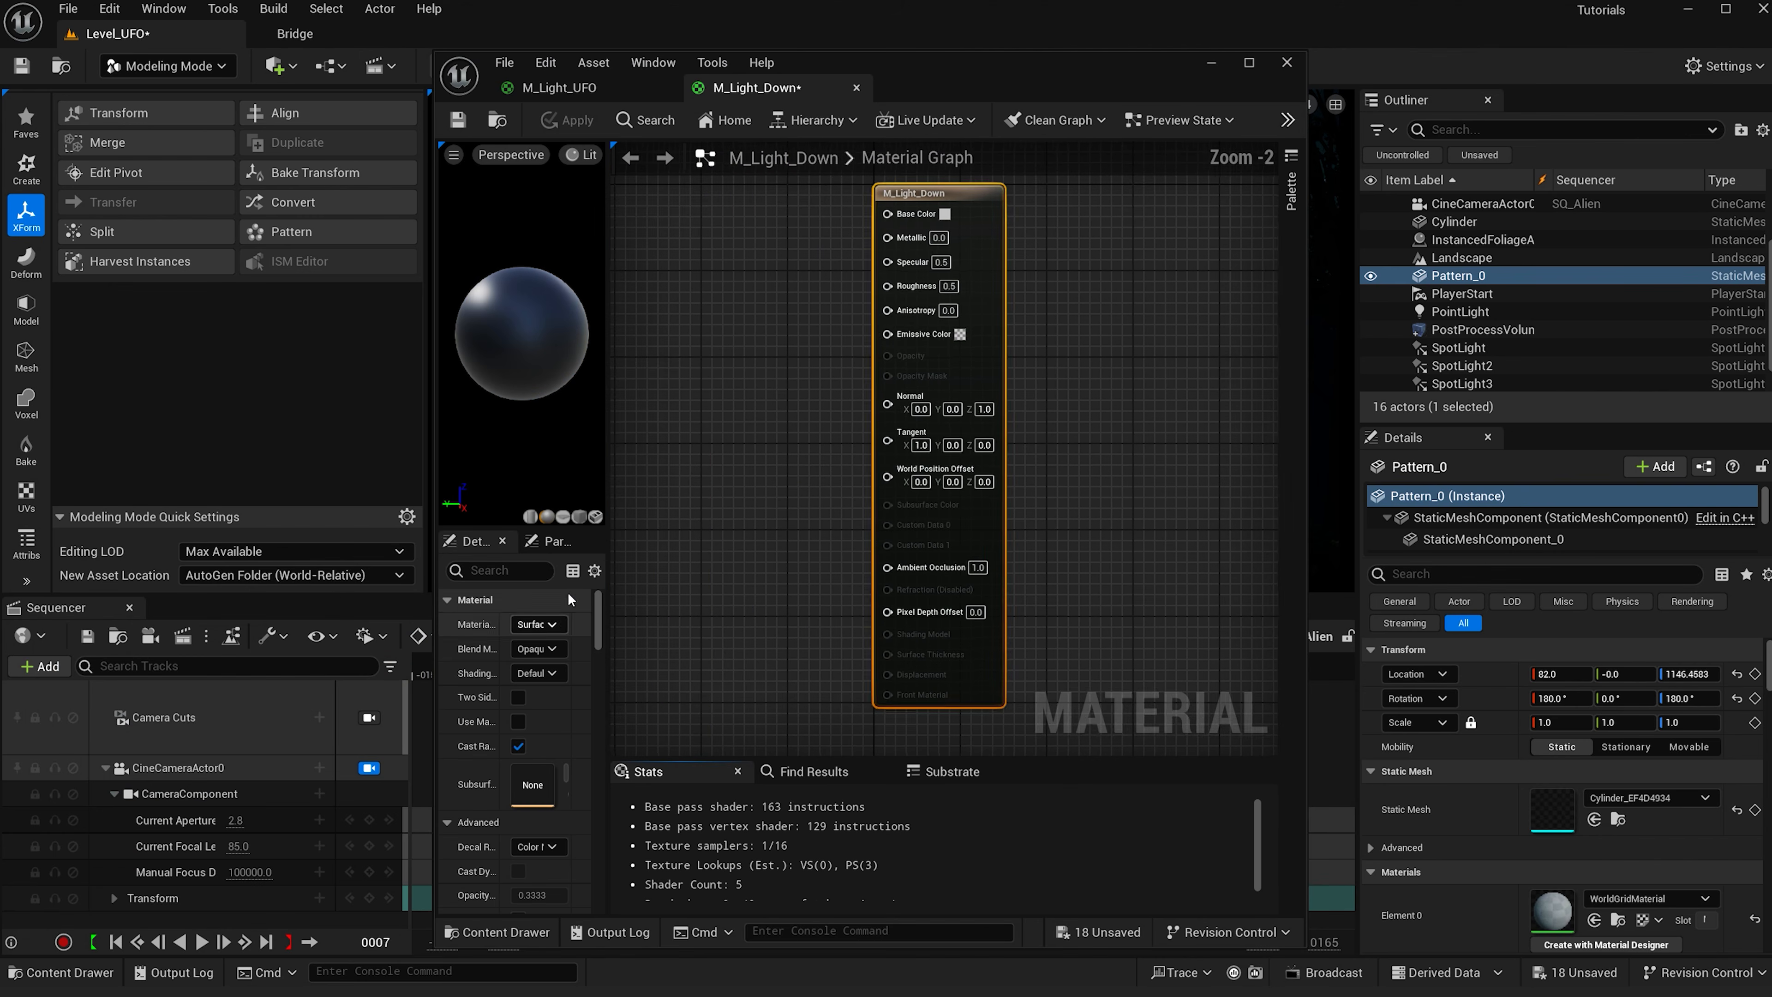
{"action": "left_click", "coordinate": [532, 648]}
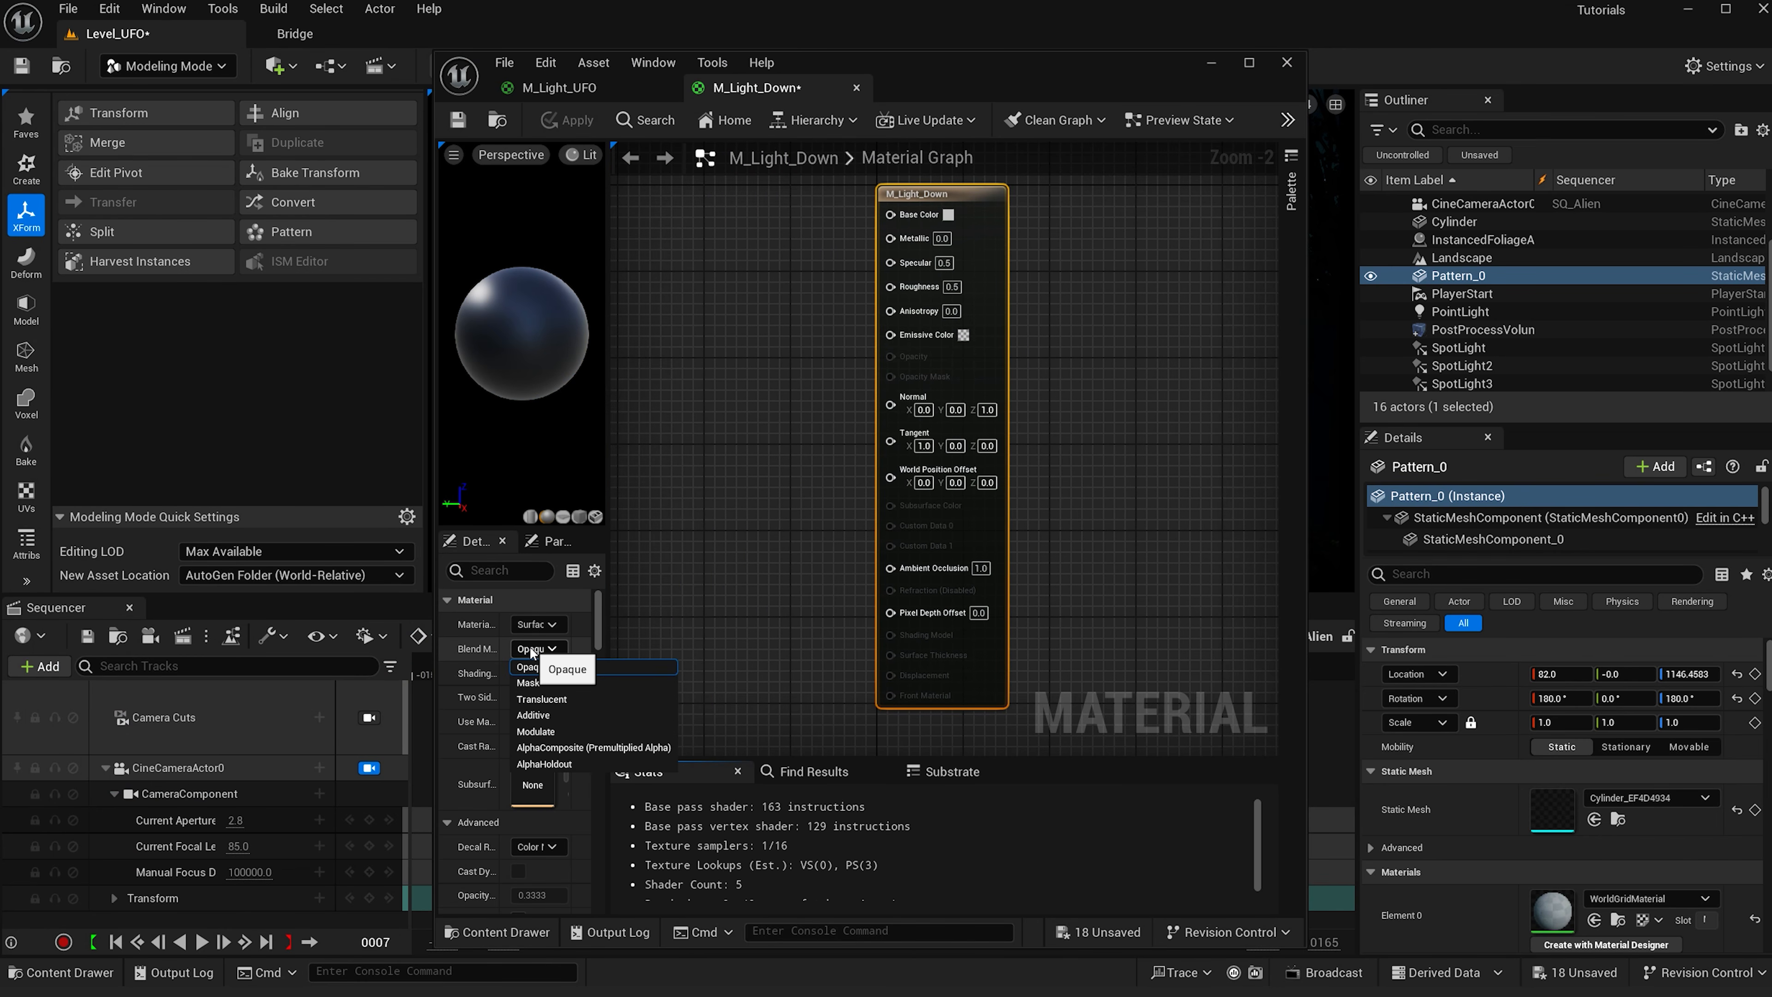
{"action": "left_click", "coordinate": [548, 700]}
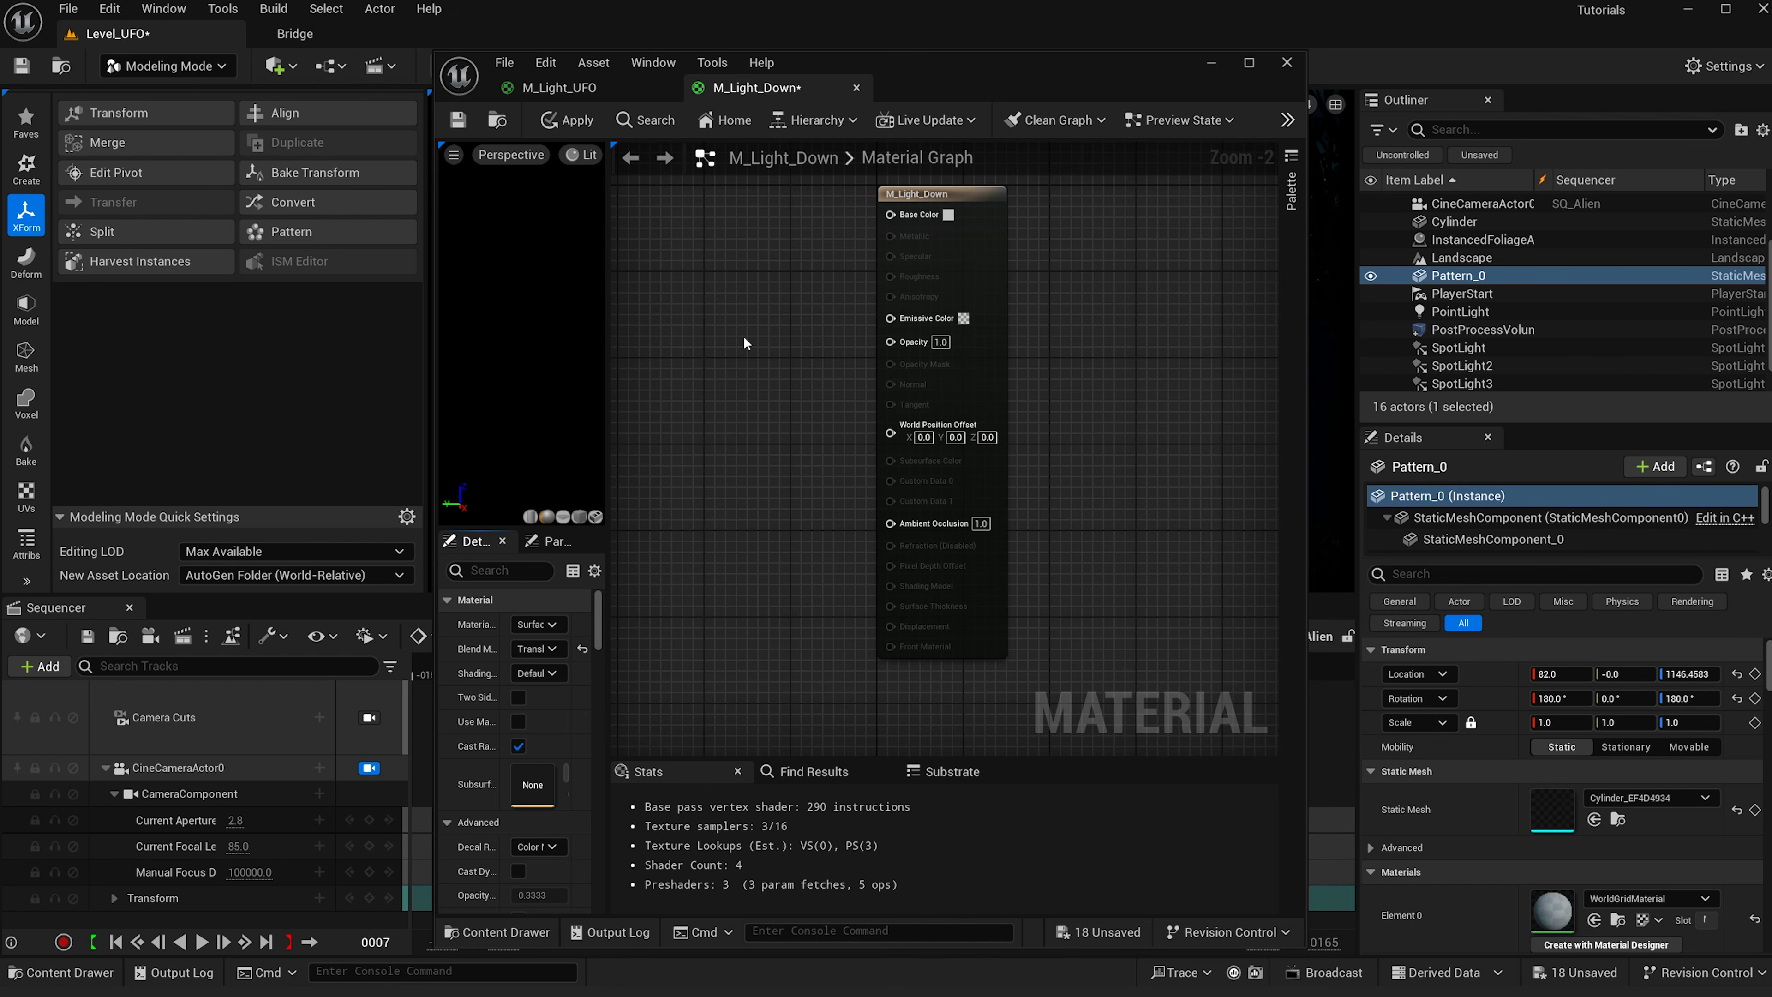
- Add a constant 3-vector node and connect it to Emissive Color
{"action": "left_click", "coordinate": [702, 312]}
{"action": "left_click_drag", "start_coordinate": [773, 324], "coordinate": [689, 286]}
{"action": "left_click_drag", "start_coordinate": [752, 300], "coordinate": [898, 321]}
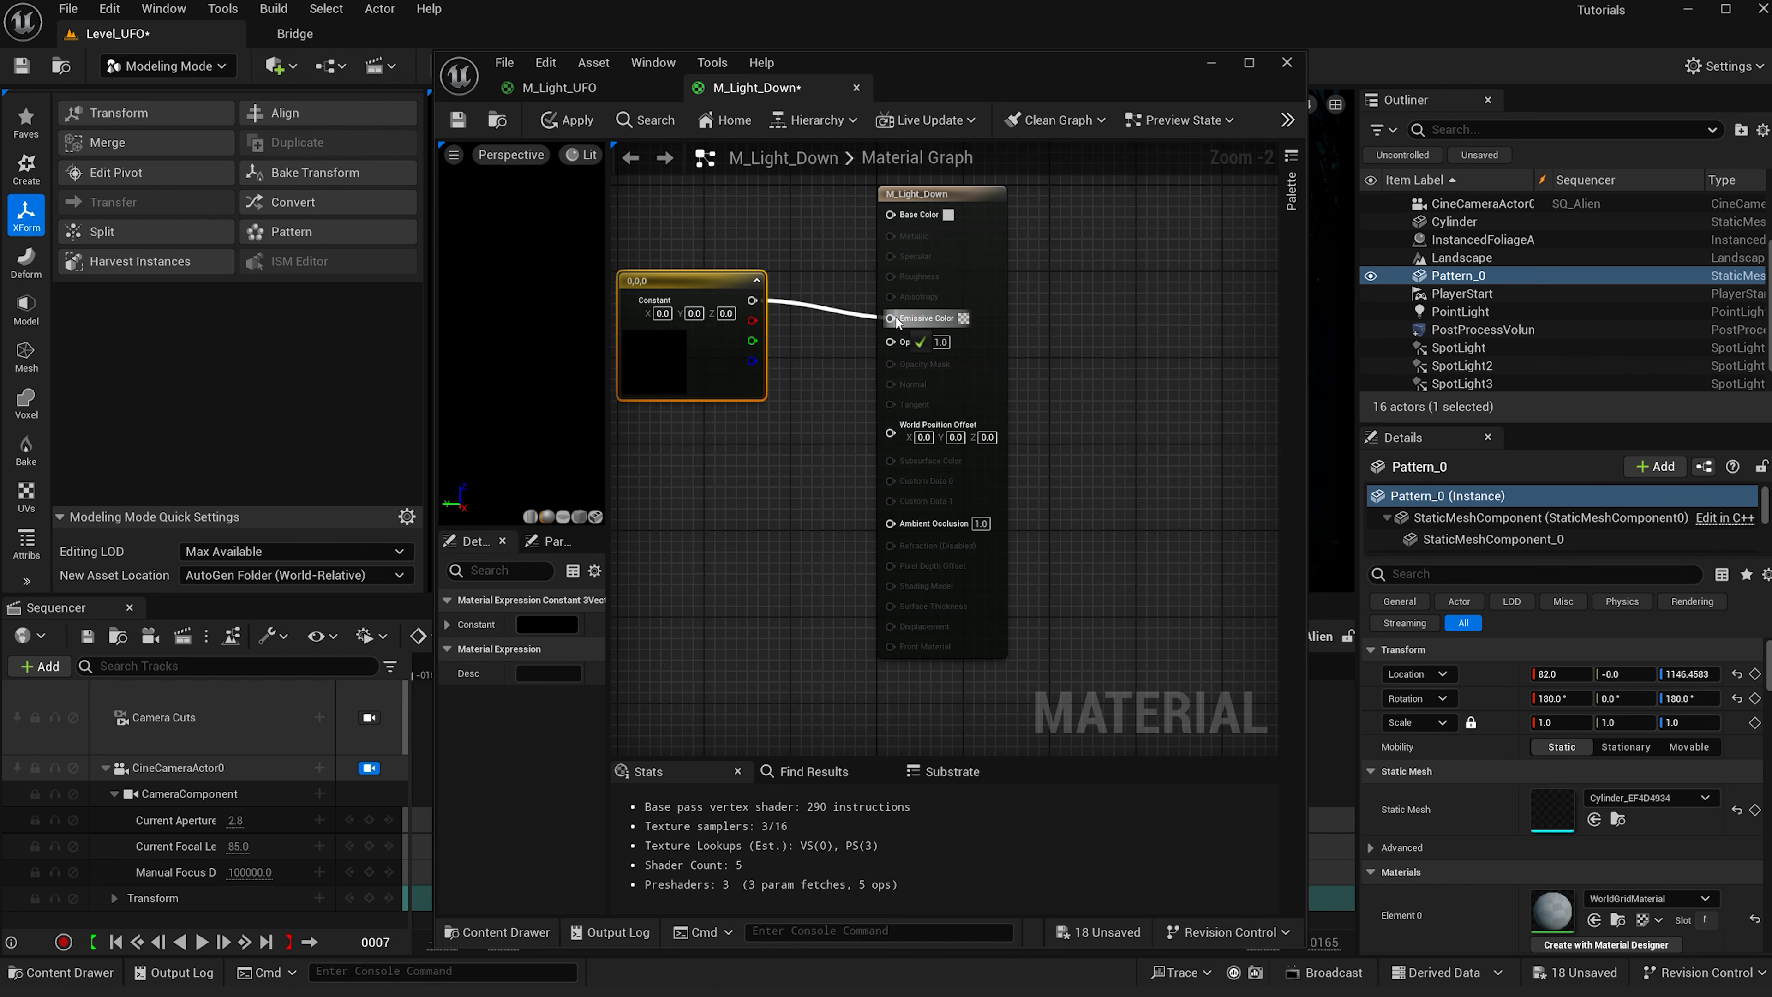
- Set the constant node's color to a dark teal (hex sRGB 082622)
{"action": "double_click", "coordinate": [712, 349]}
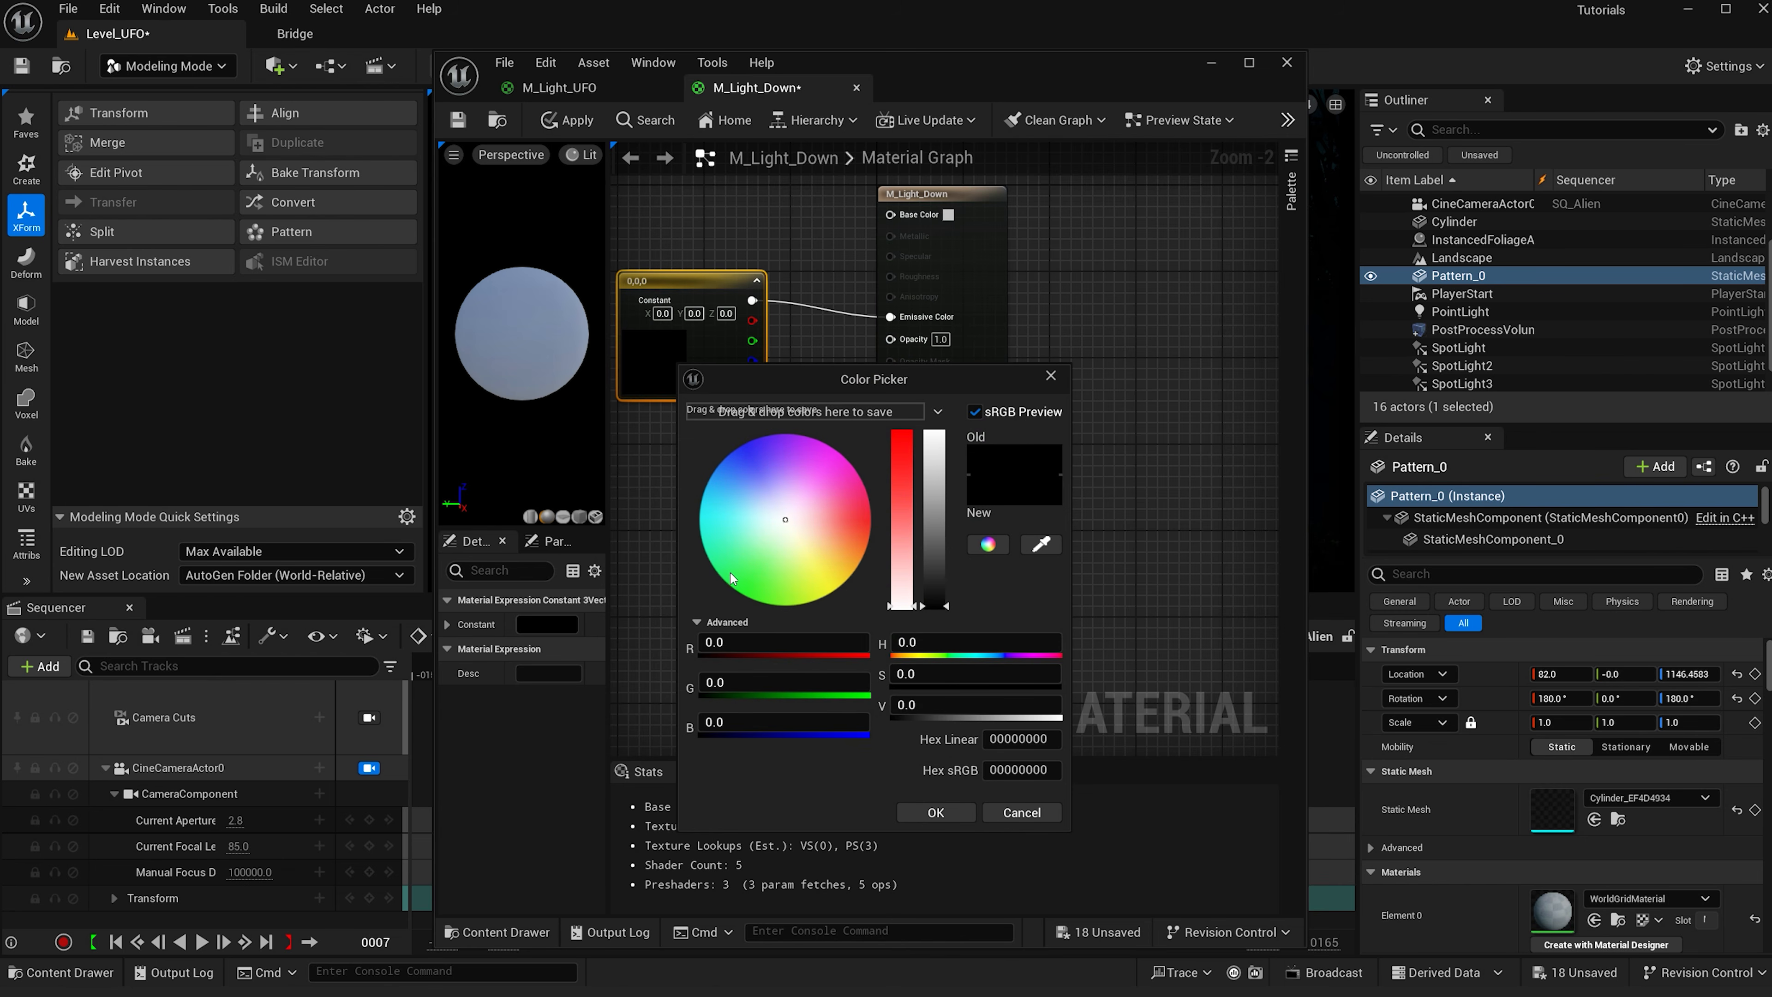
{"action": "left_click", "coordinate": [716, 547]}
{"action": "left_click", "coordinate": [939, 598]}
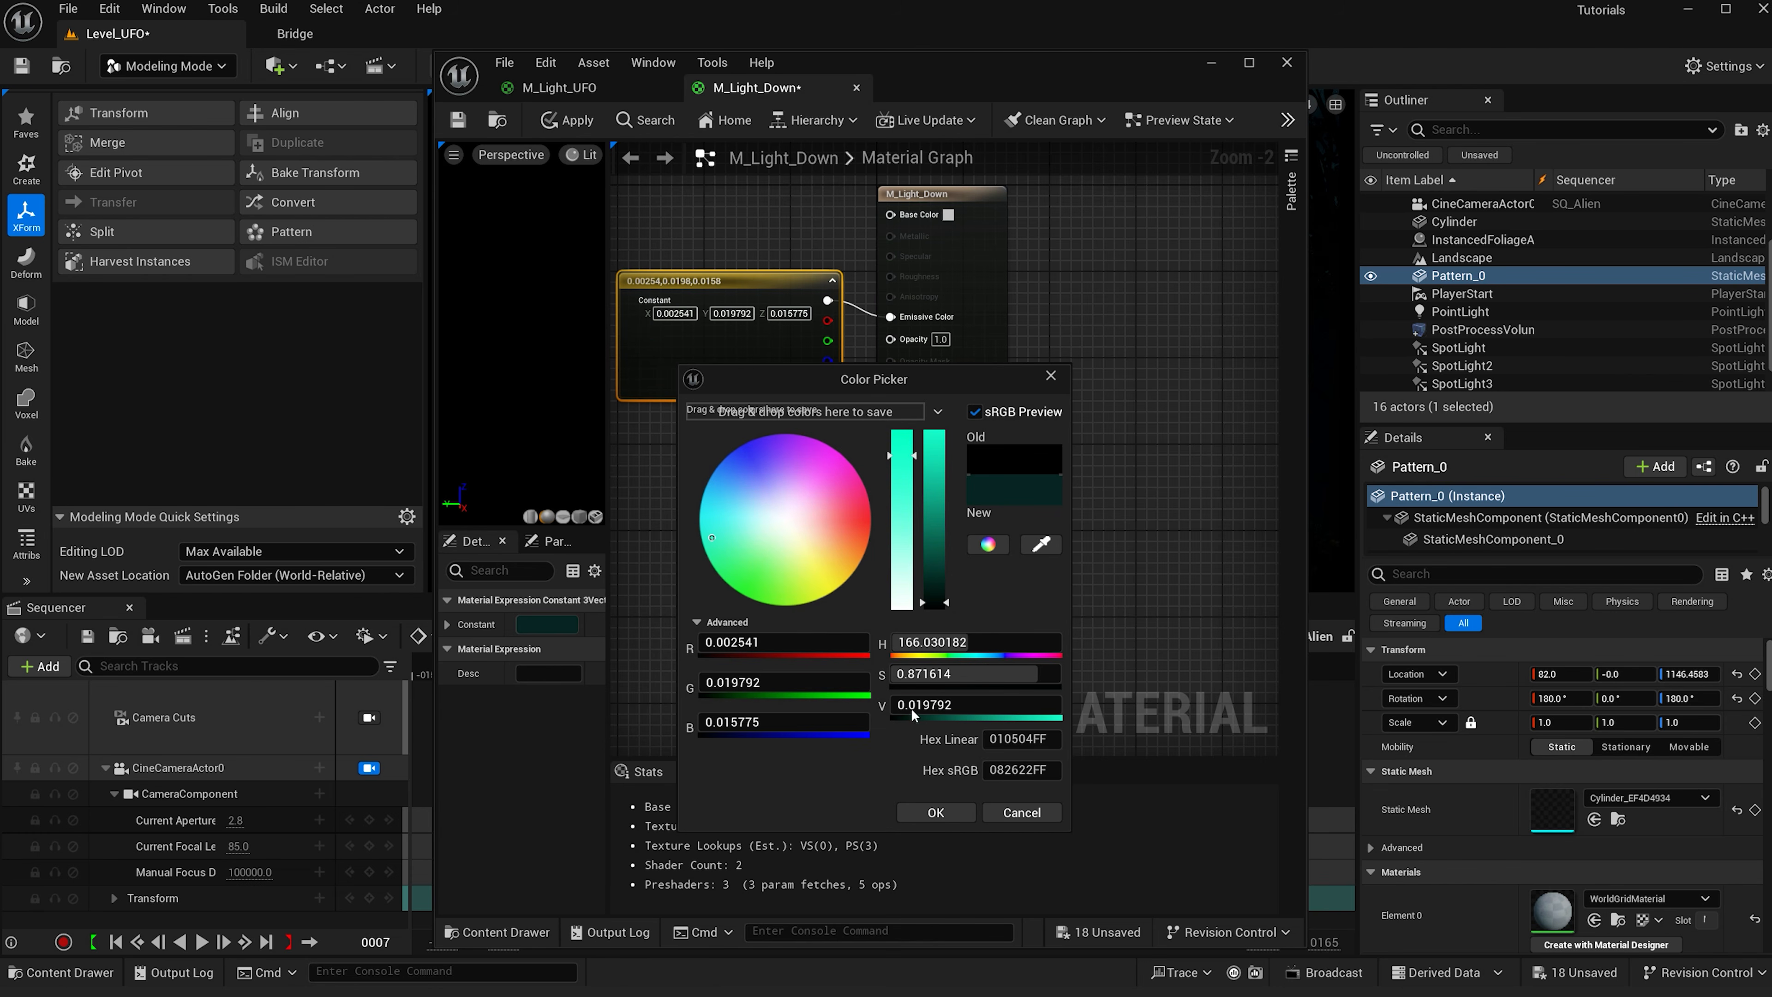
{"action": "left_click", "coordinate": [936, 812]}
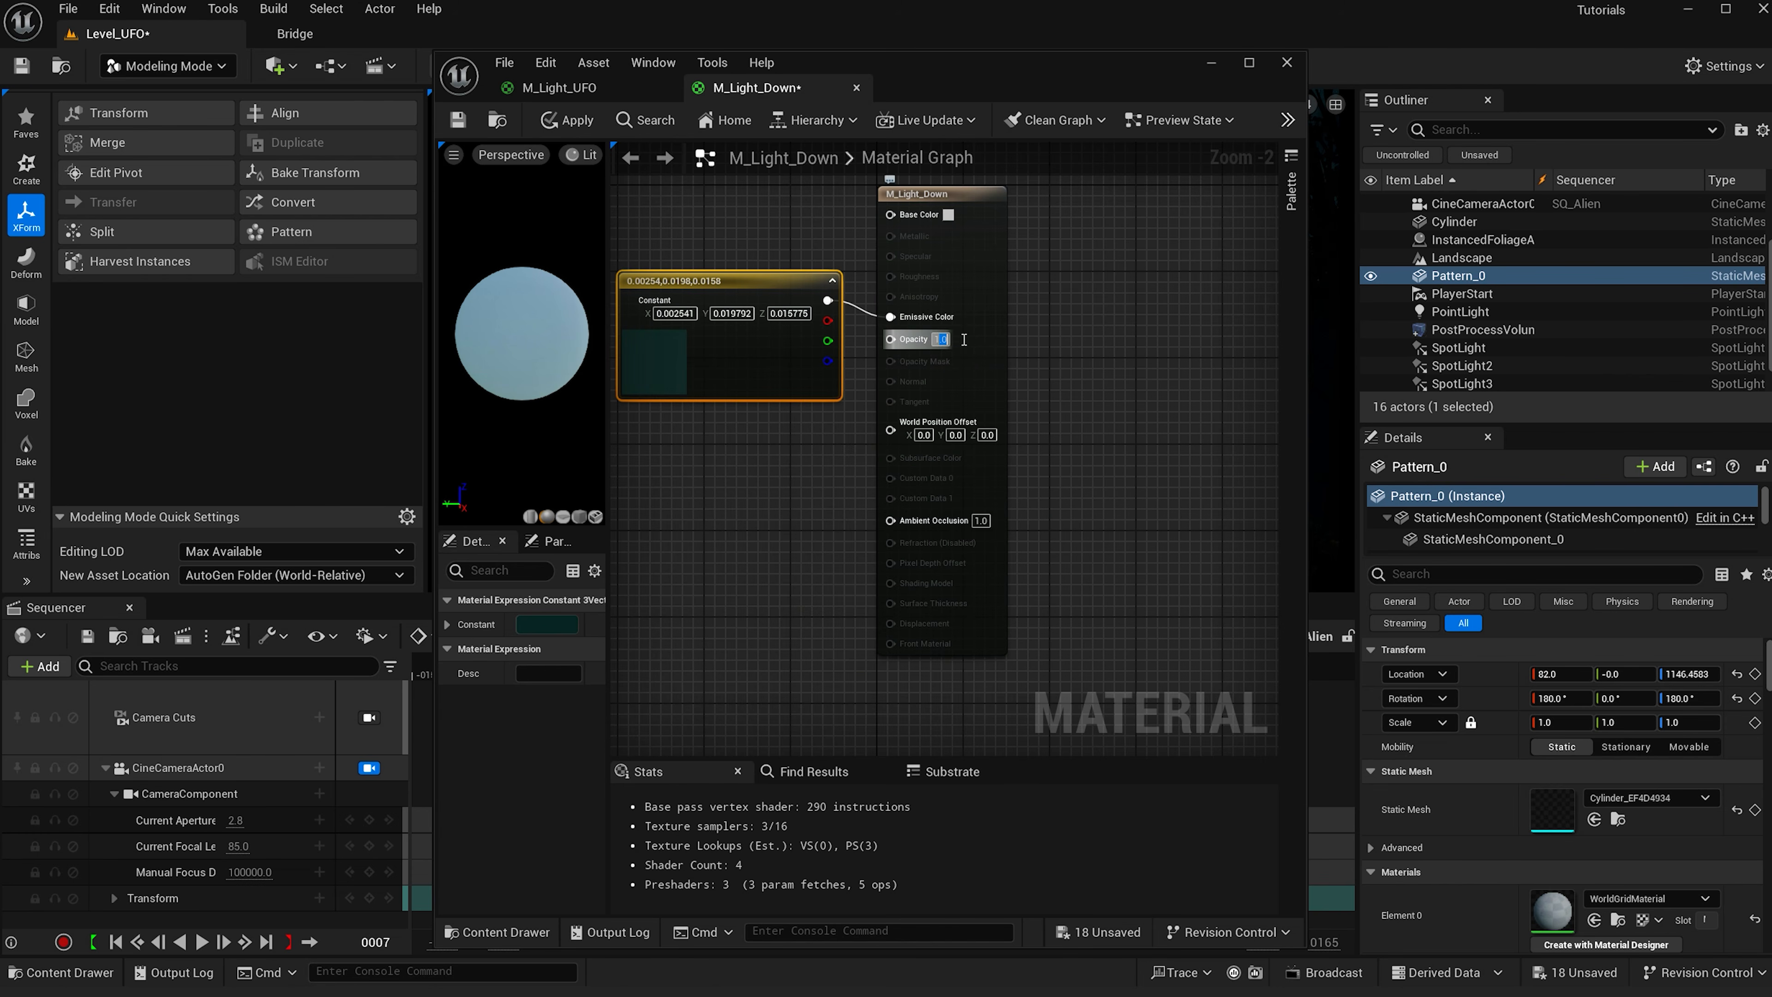
- Set the material's Opacity to 0.0025 and apply the material
{"action": "left_click", "coordinate": [941, 339]}
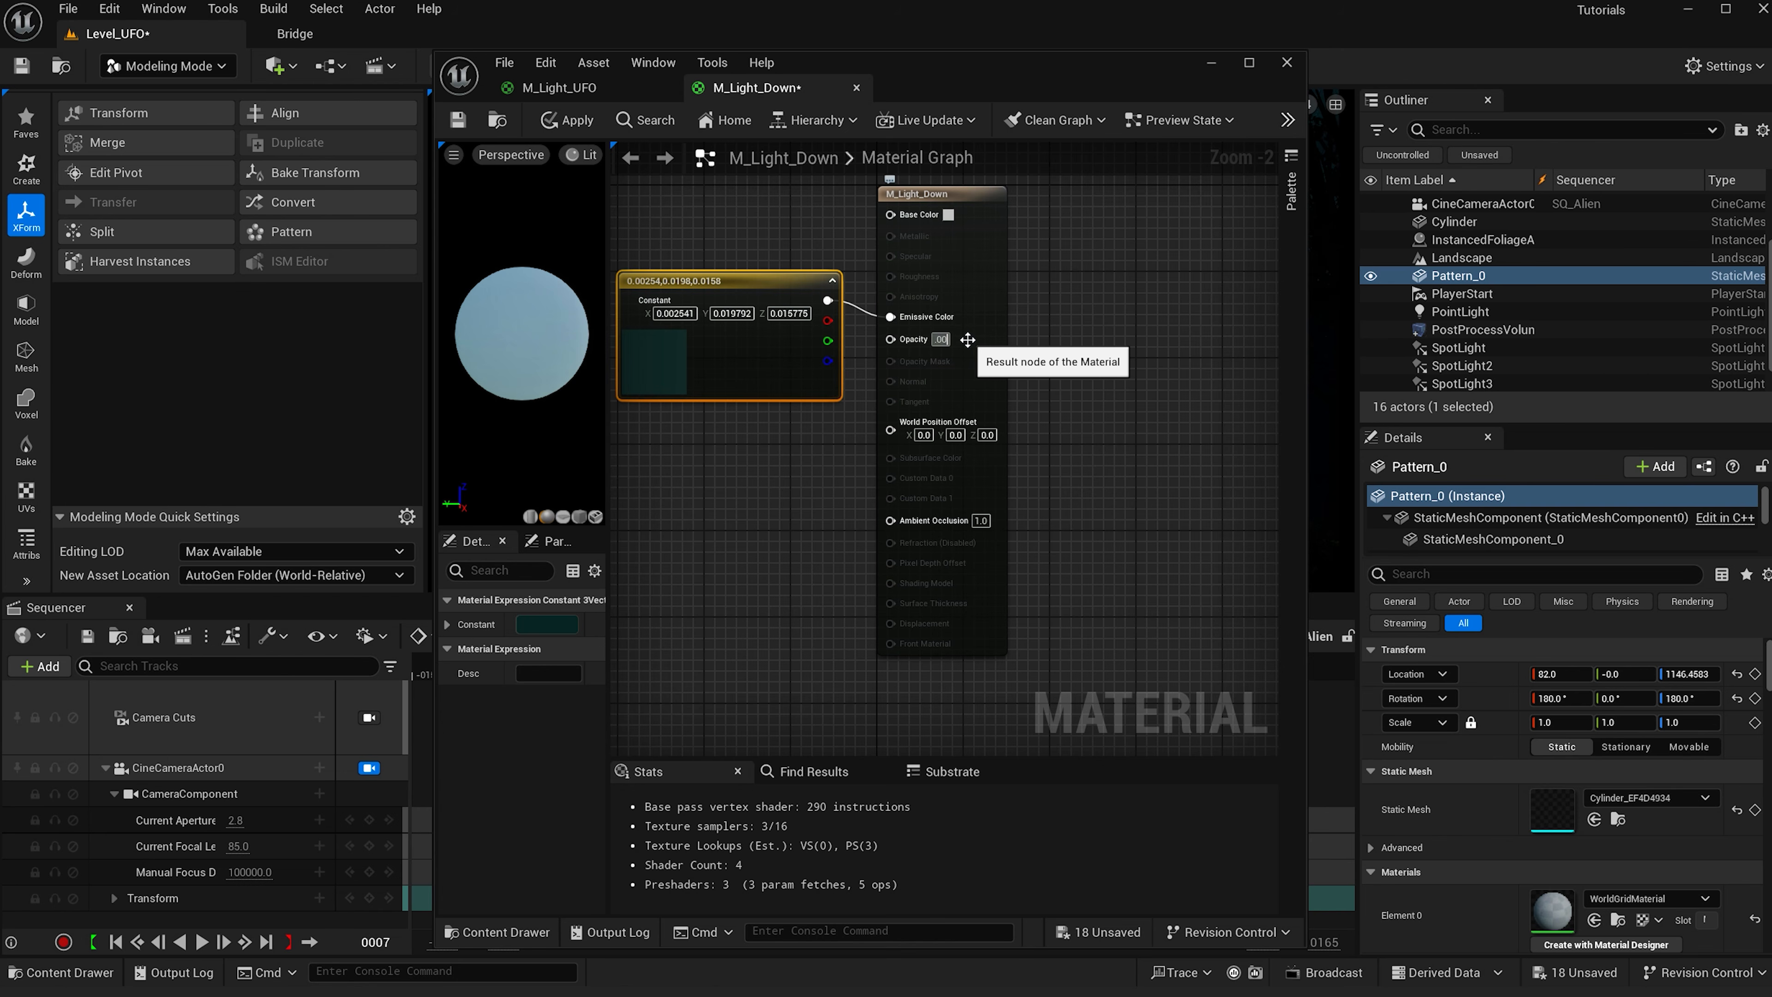
{"action": "type", "text": "0.0025"}
{"action": "key", "text": "Return"}
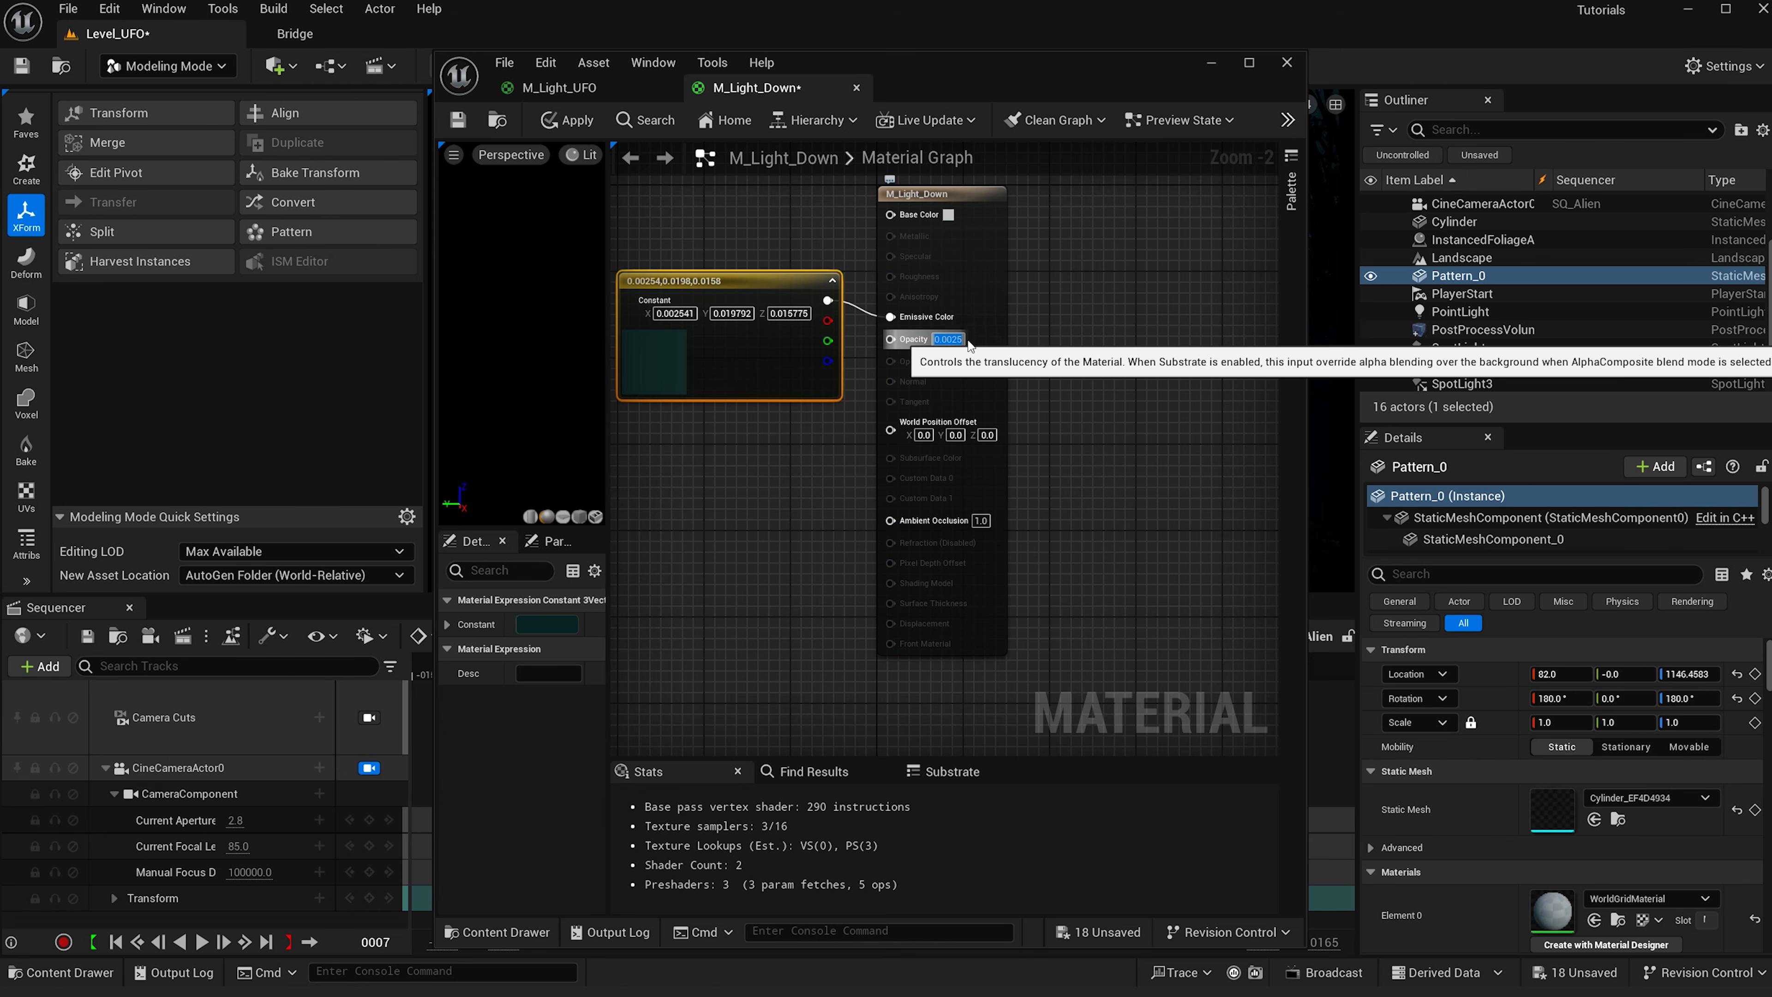
{"action": "left_click", "coordinate": [566, 119]}
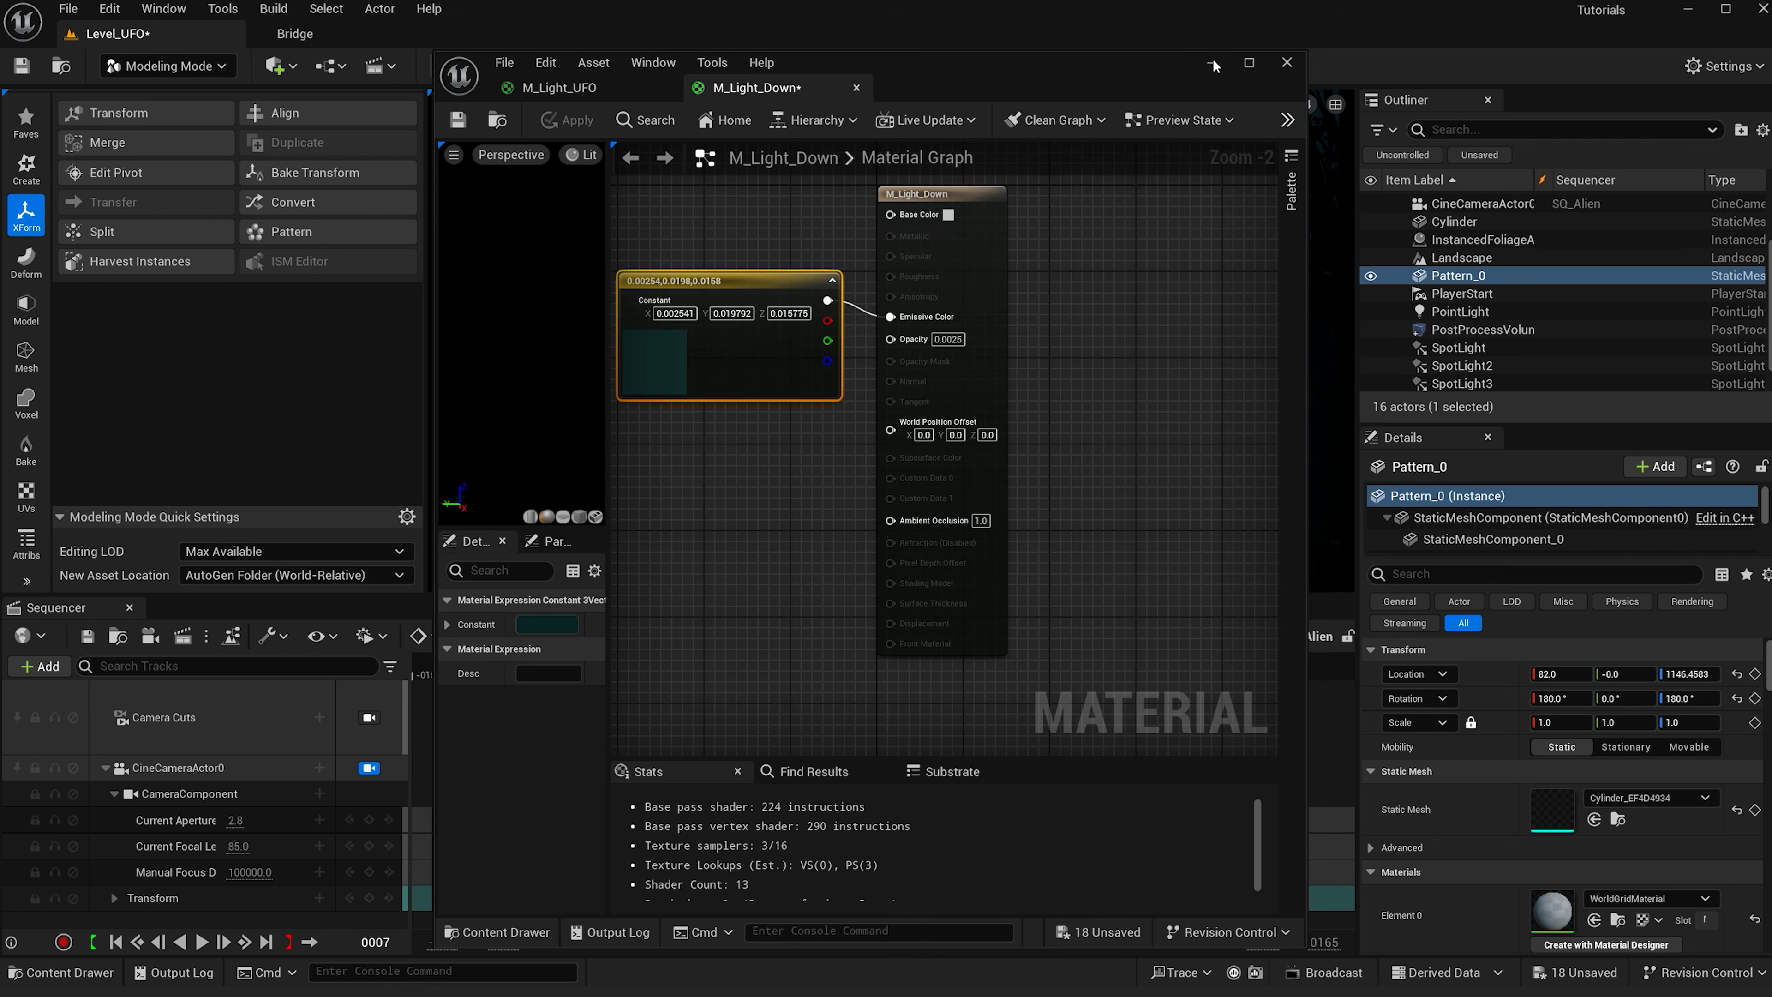
- Assign M_Light_Down to the existing light-beam pattern around the saucer
{"action": "left_click", "coordinate": [1212, 62]}
{"action": "key", "text": "ctrl+space"}
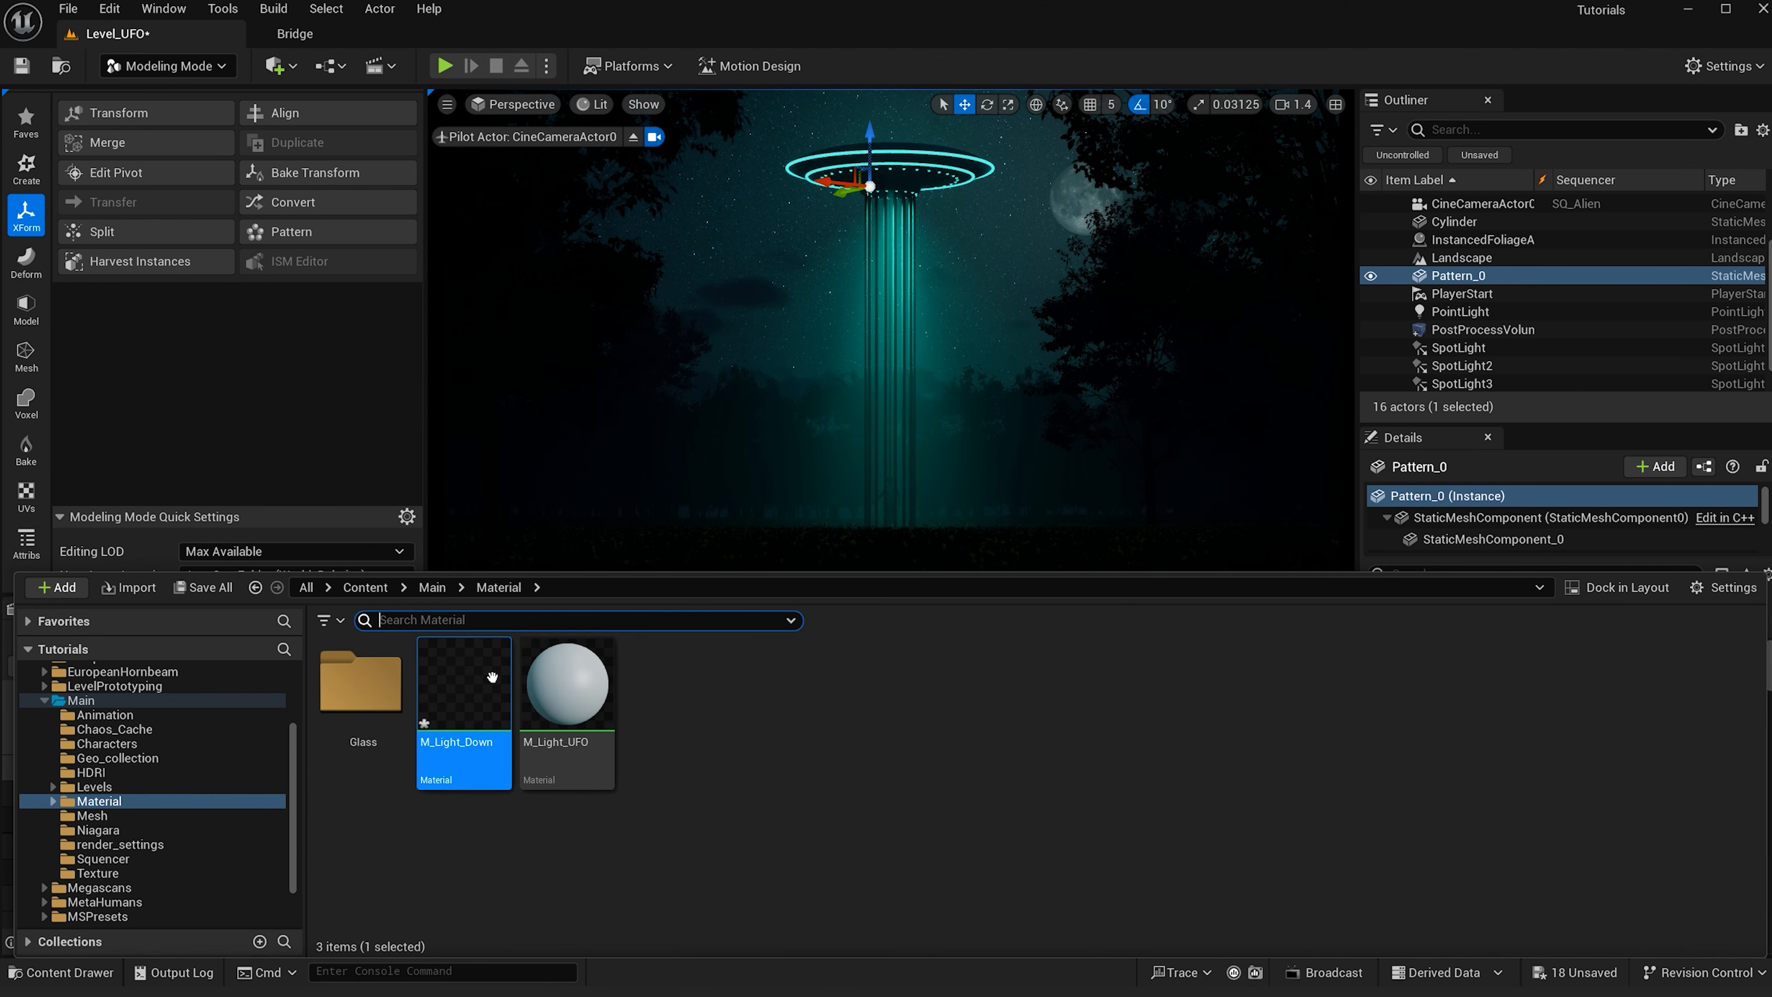
{"action": "left_click_drag", "start_coordinate": [495, 679], "coordinate": [878, 243]}
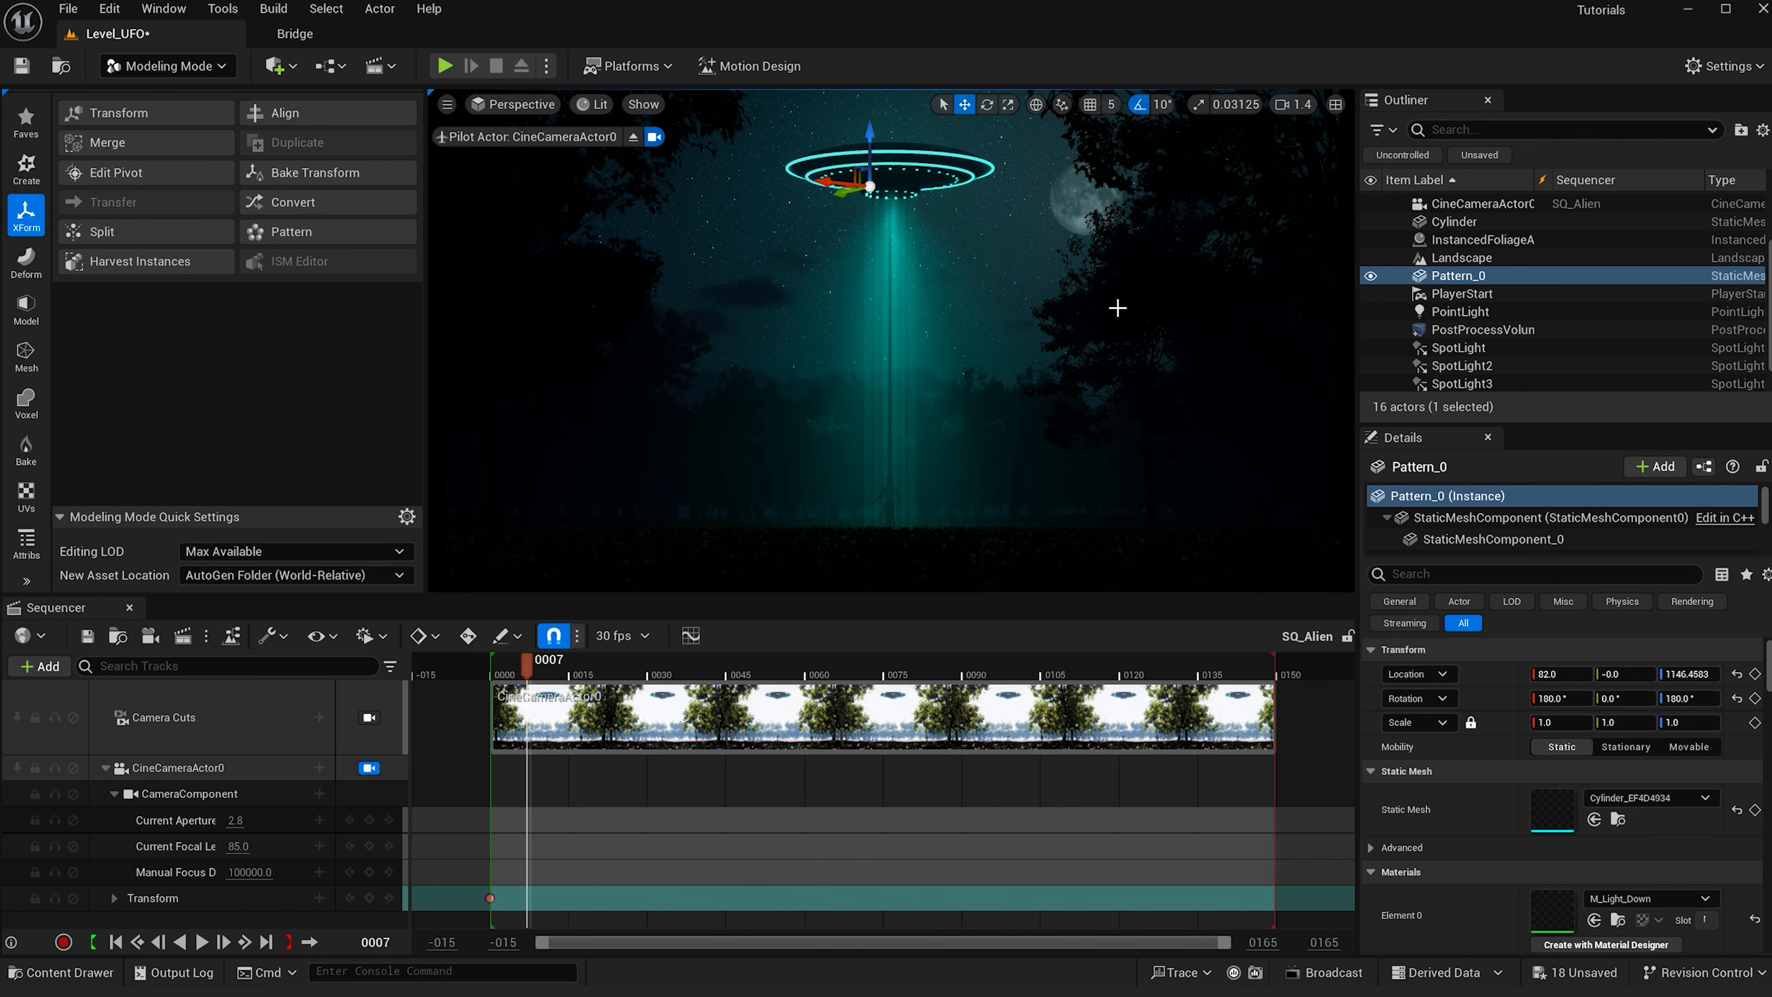
- Scale the Cylinder down vertically to about 0.13 on Z
{"action": "left_click", "coordinate": [1483, 219]}
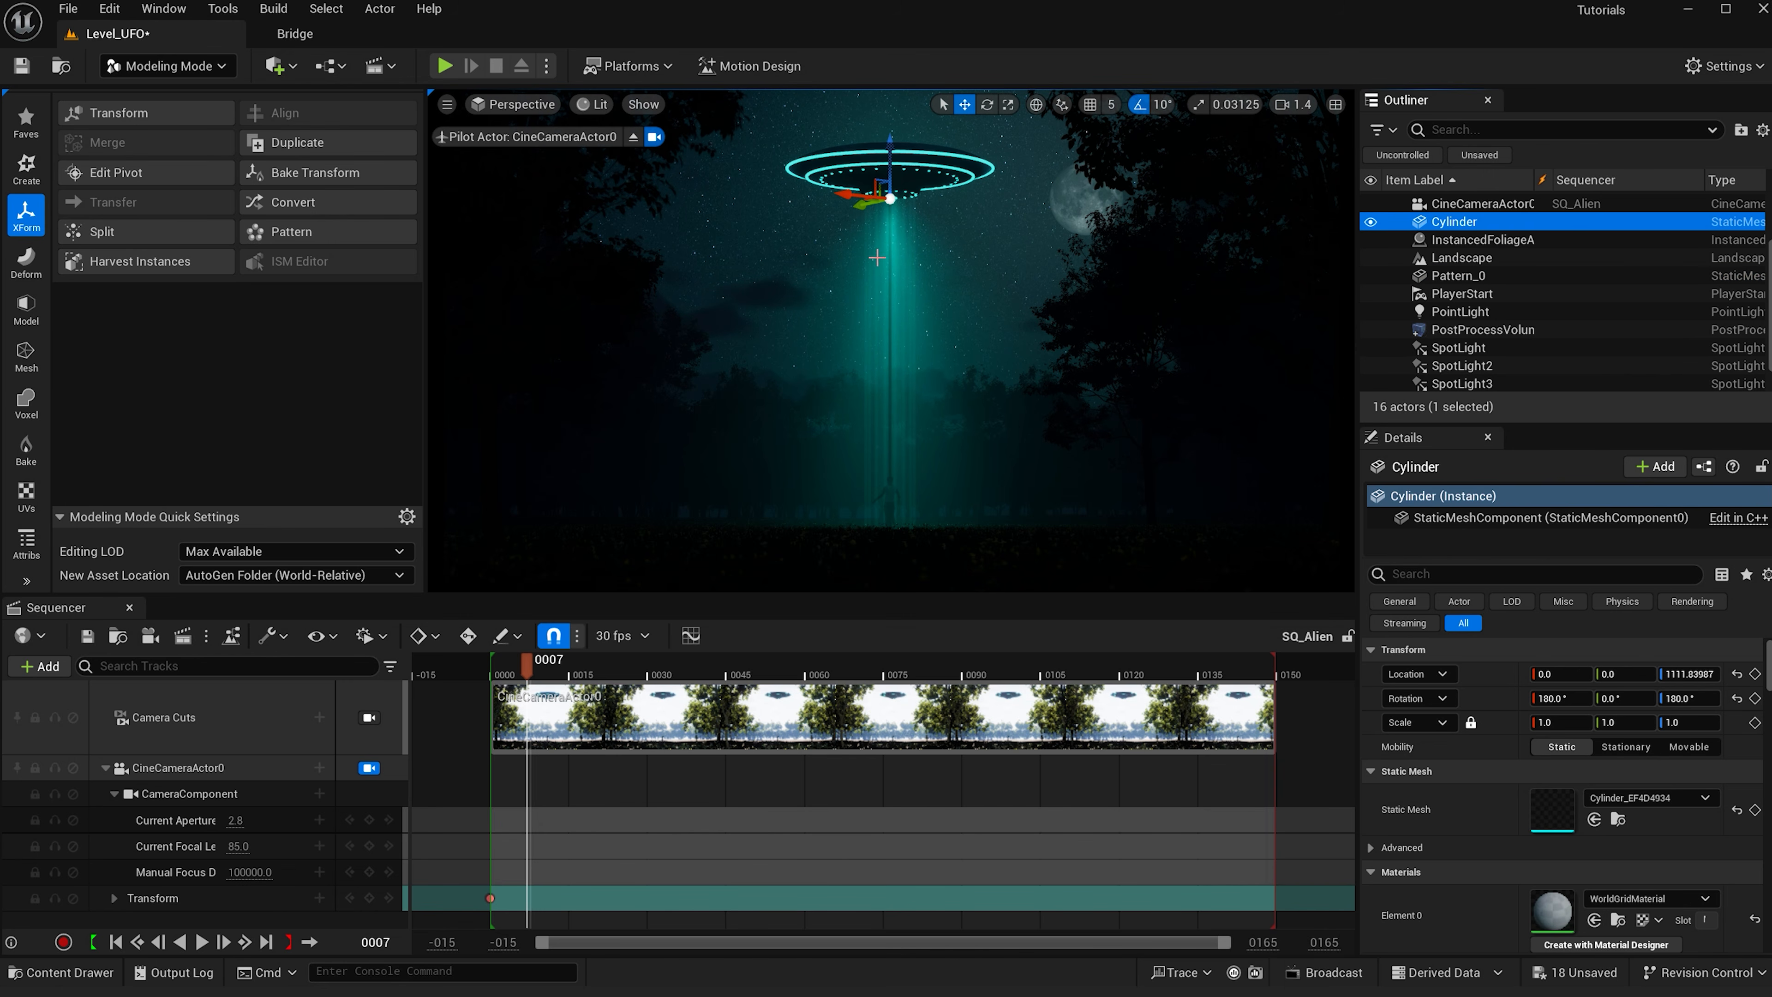
{"action": "key", "text": "r"}
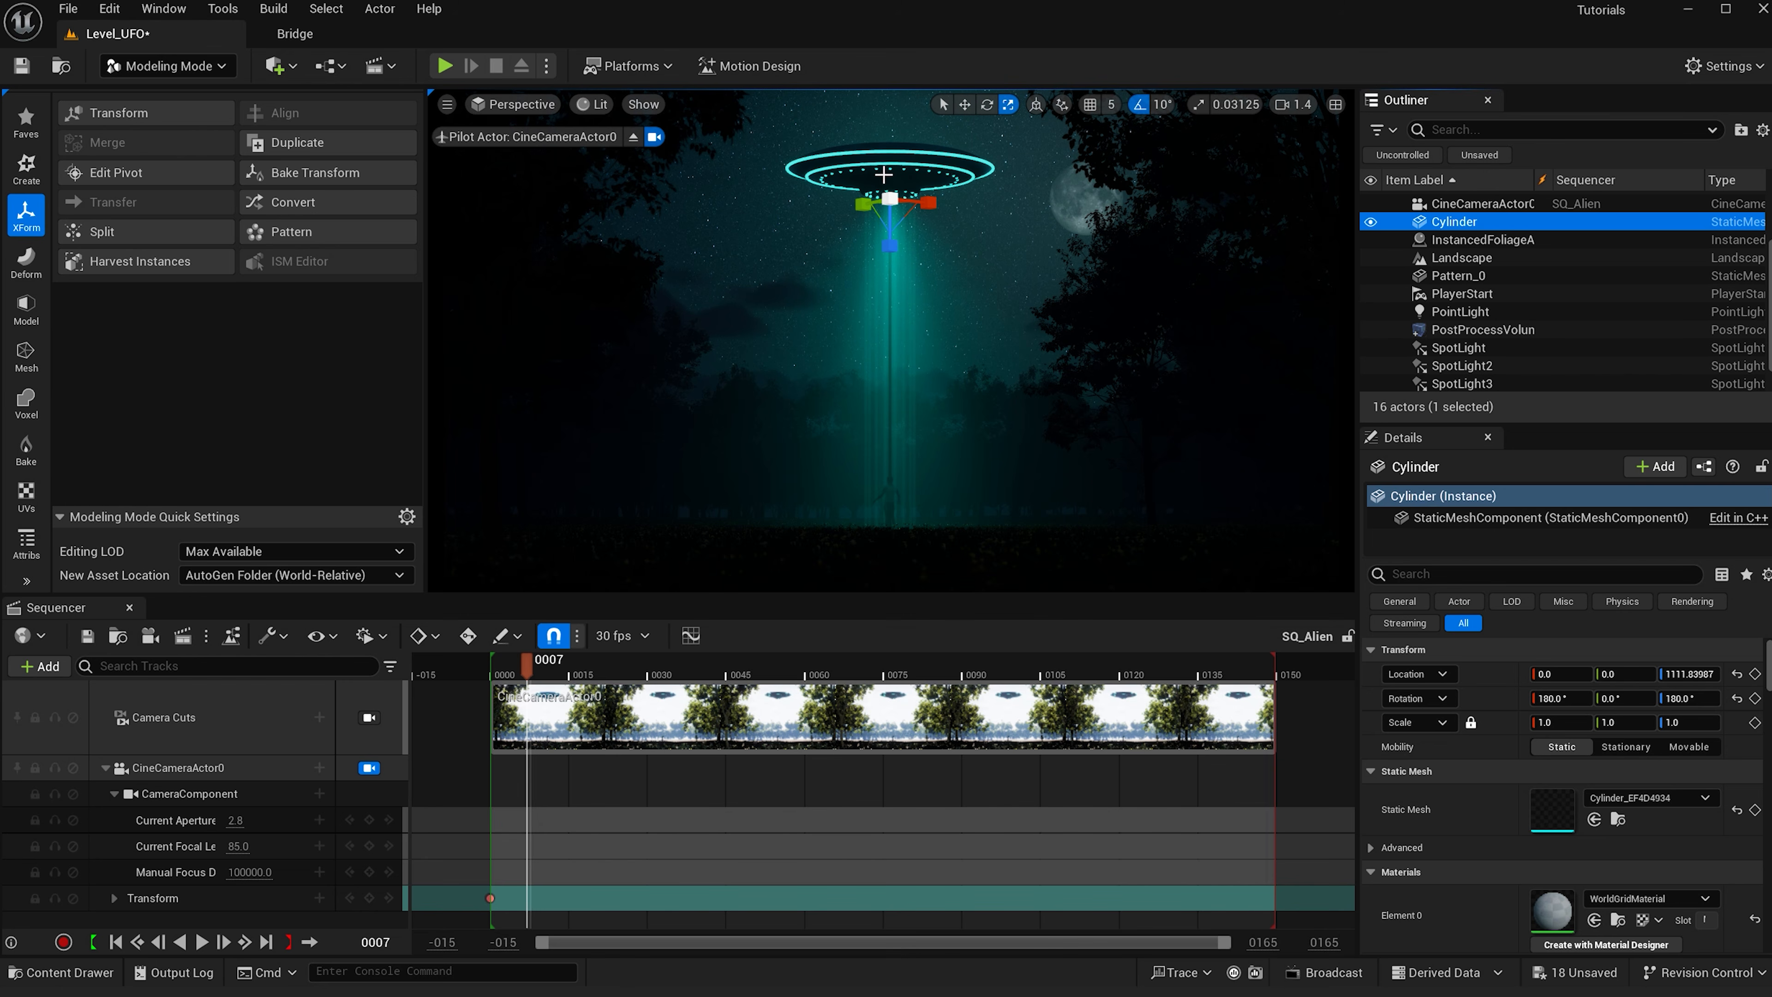
{"action": "left_click_drag", "start_coordinate": [881, 253], "coordinate": [882, 259]}
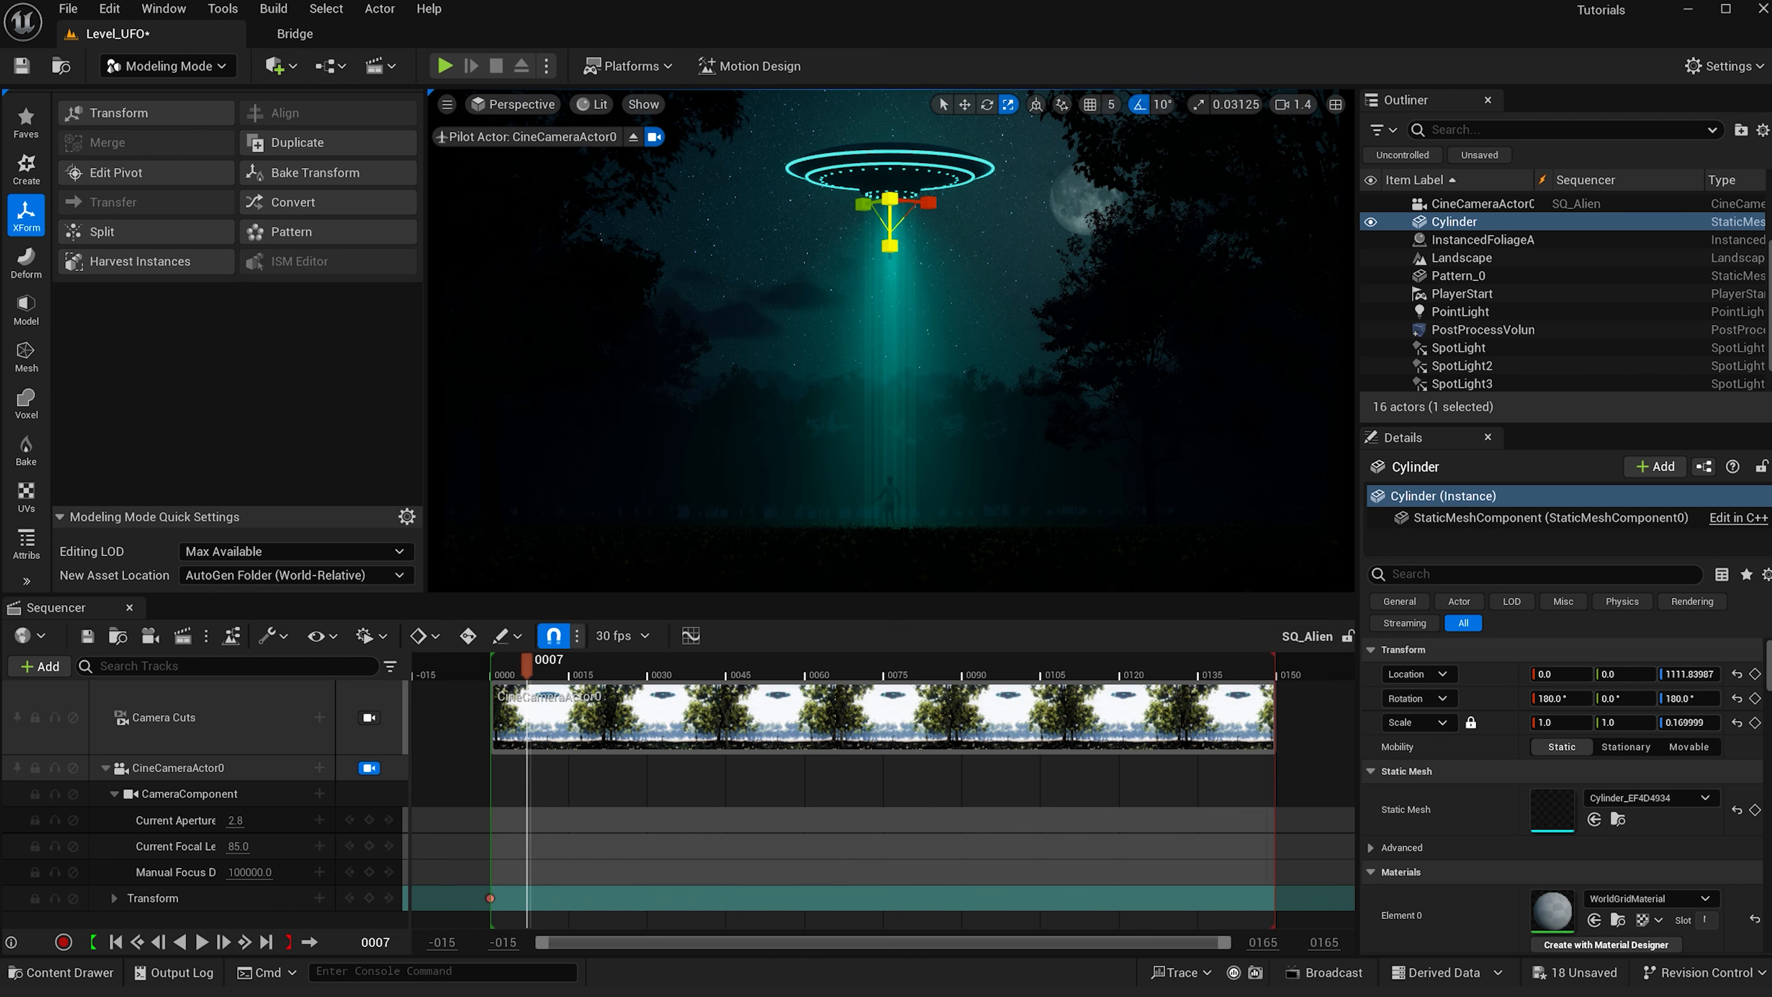
{"action": "left_click", "coordinate": [933, 249]}
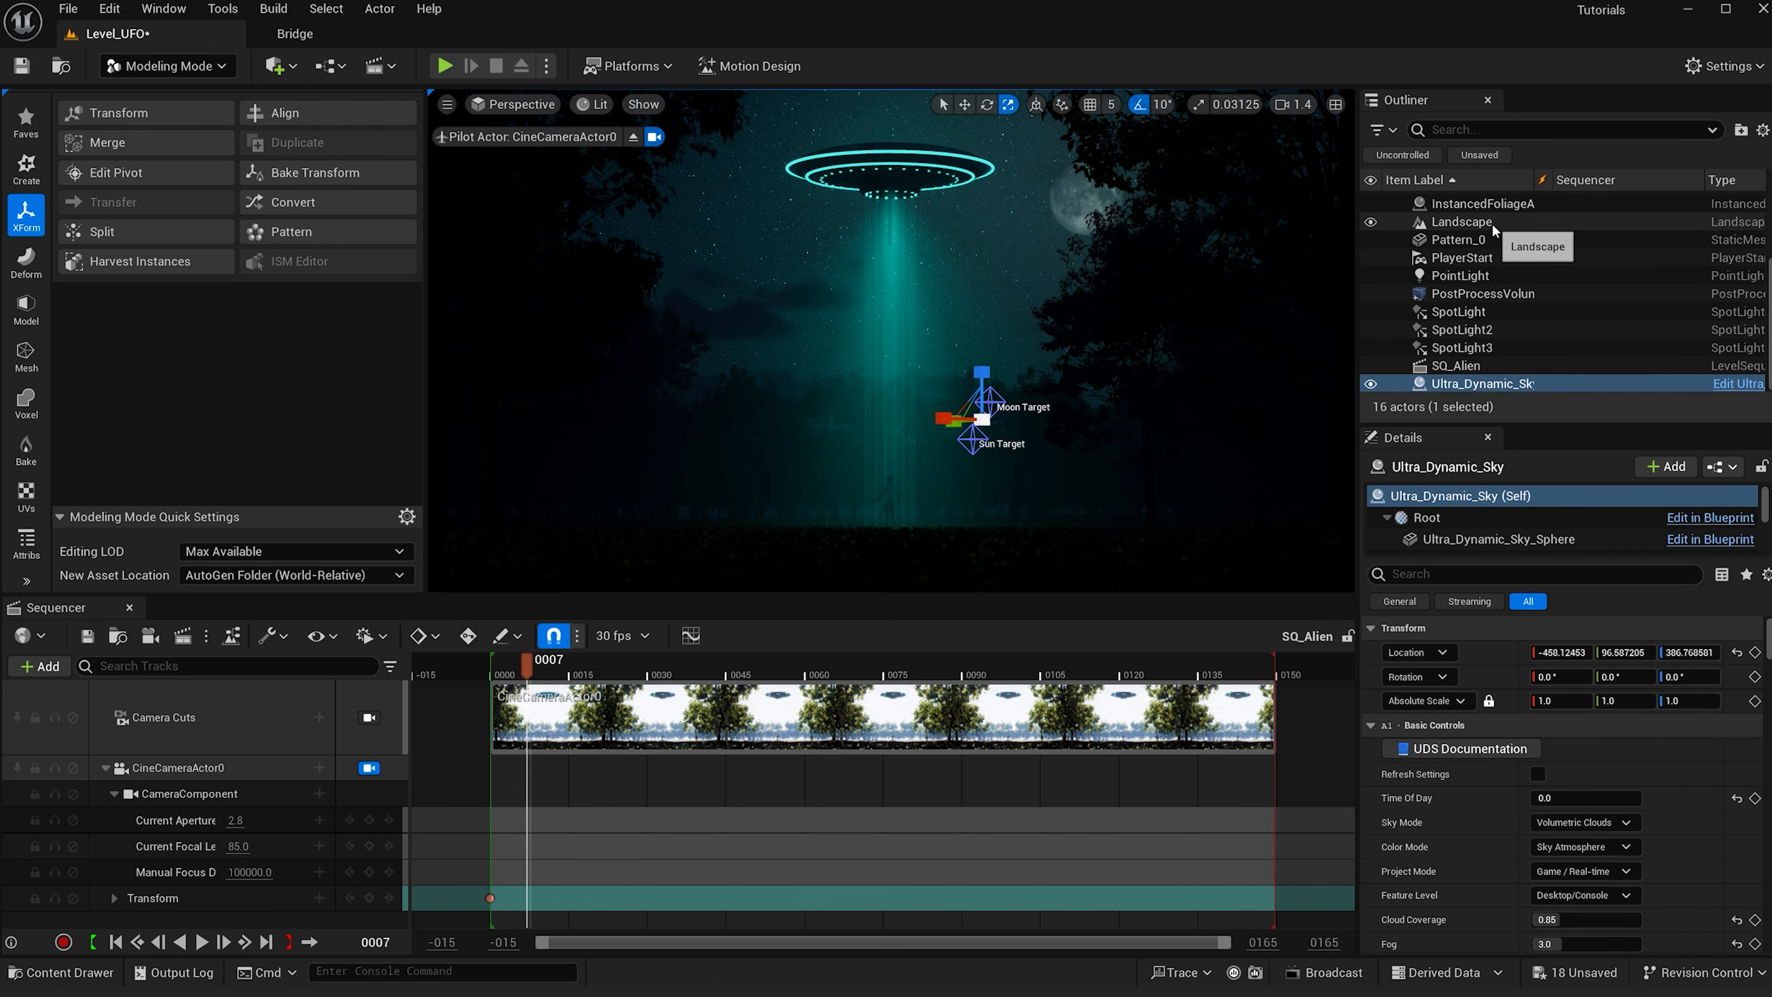
{"action": "scroll", "coordinate": [1480, 262], "scroll_direction": "up", "scroll_amount": 3}
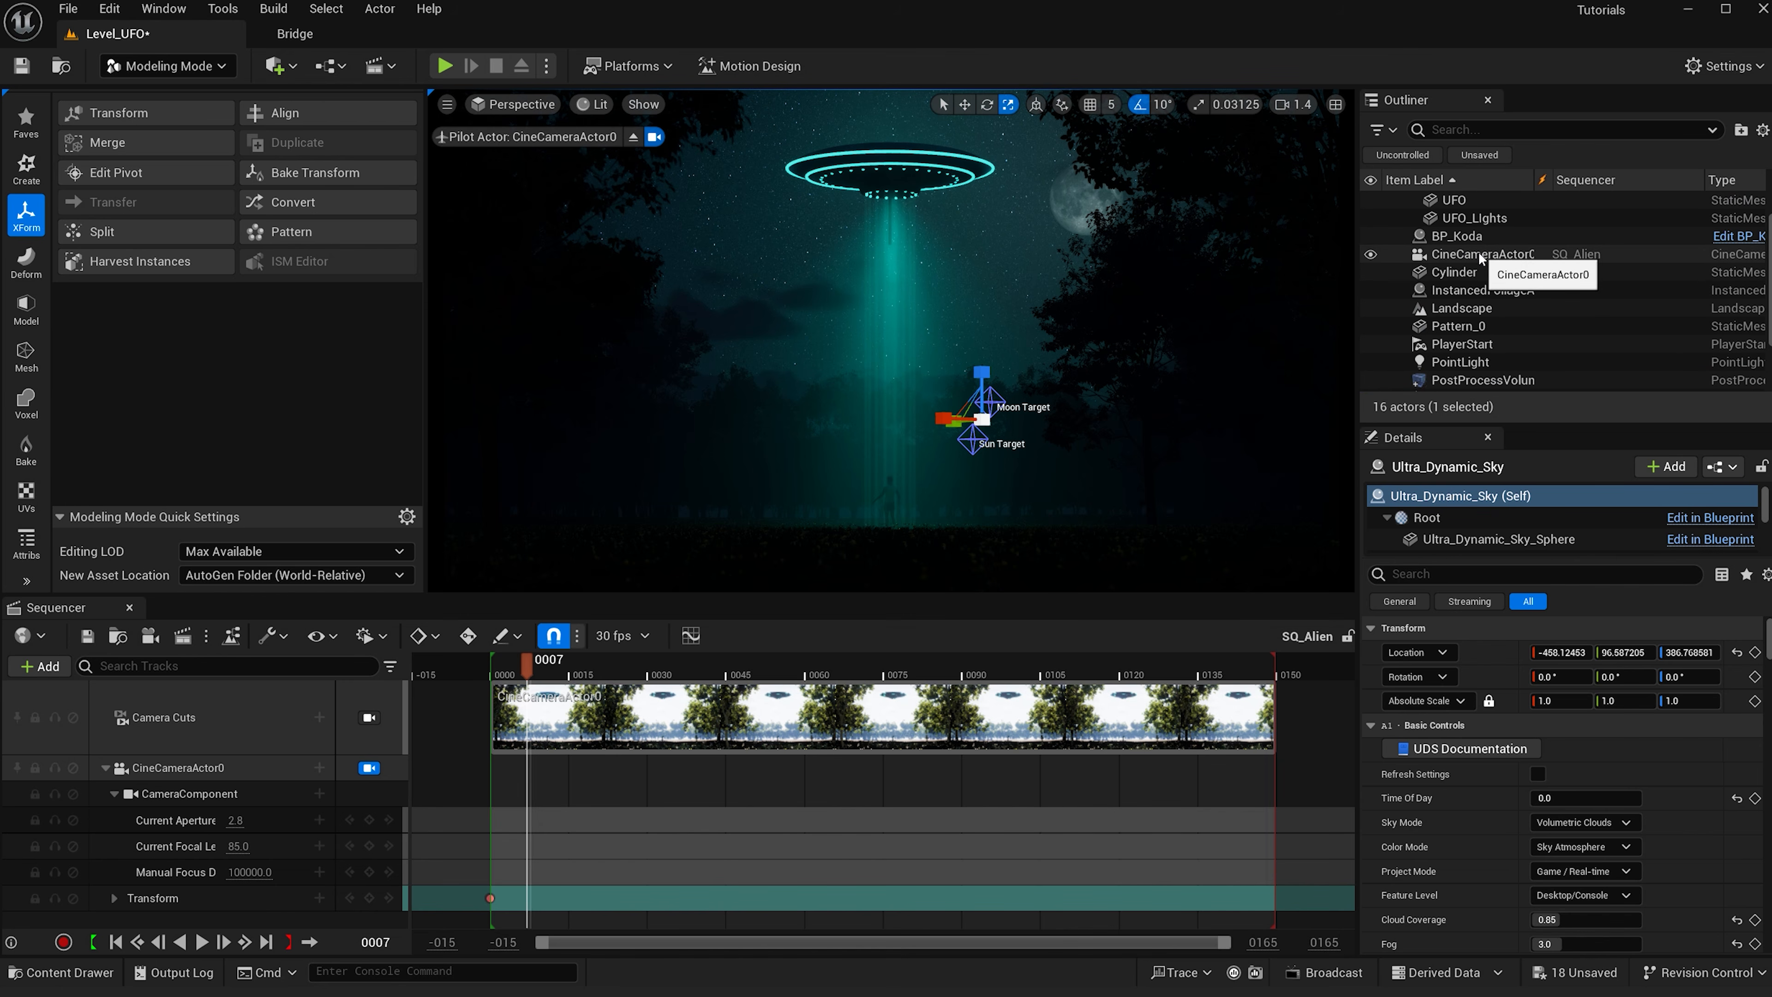
{"action": "left_click", "coordinate": [1474, 273]}
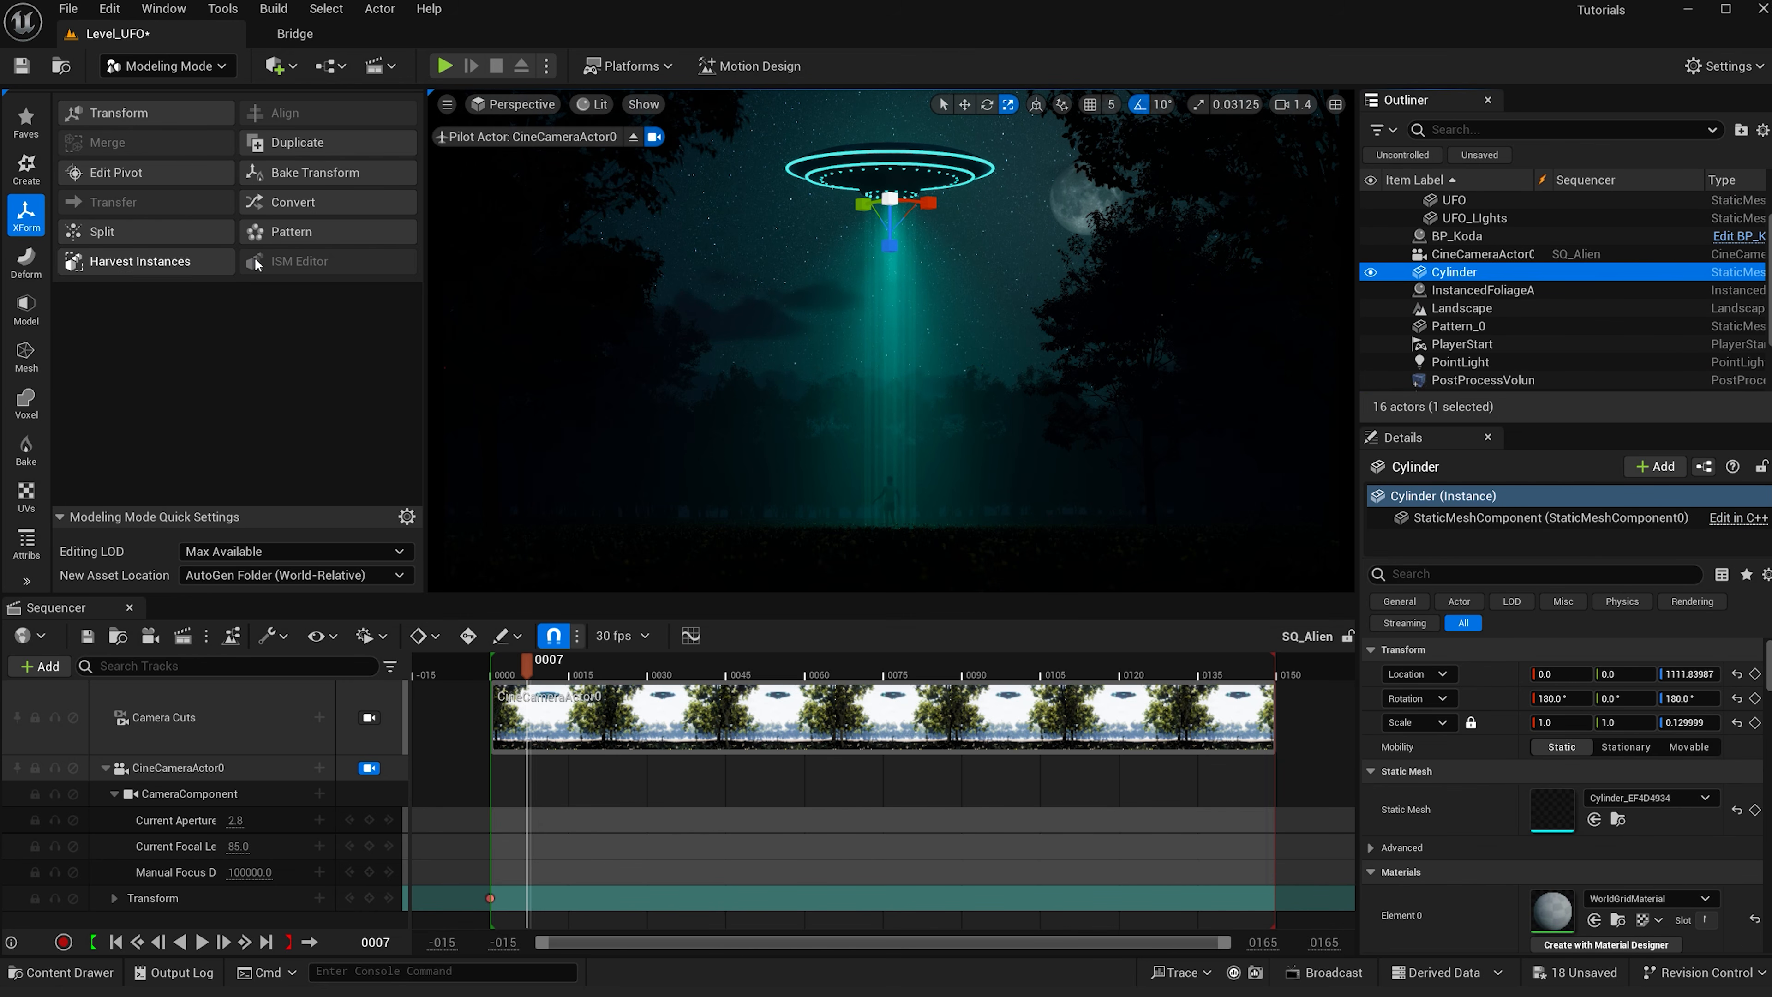
- Start a Pattern on the Cylinder and set its radius to 230
{"action": "left_click", "coordinate": [303, 235]}
{"action": "left_click", "coordinate": [262, 459]}
{"action": "left_click_drag", "start_coordinate": [262, 459], "coordinate": [338, 459]}
{"action": "left_click", "coordinate": [250, 461]}
{"action": "key", "text": "Return"}
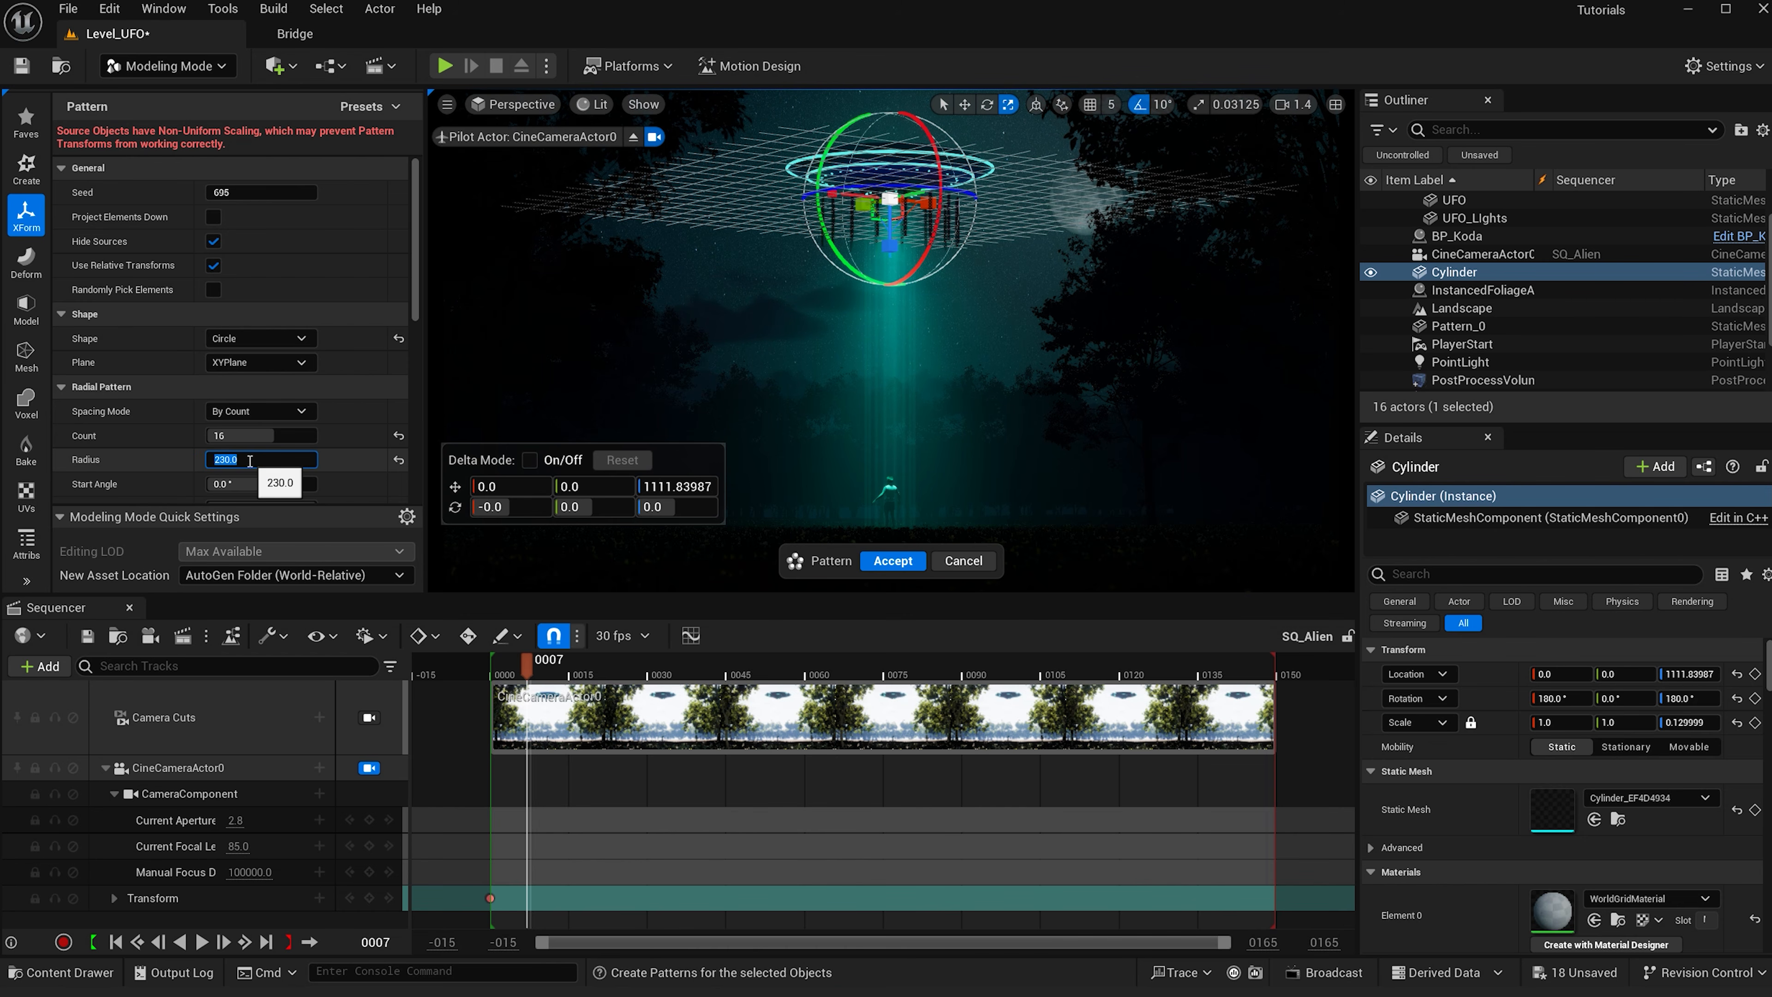
- Set the pattern count to 32 and adjust the start rotation to about -309.6 degrees
{"action": "left_click", "coordinate": [258, 436]}
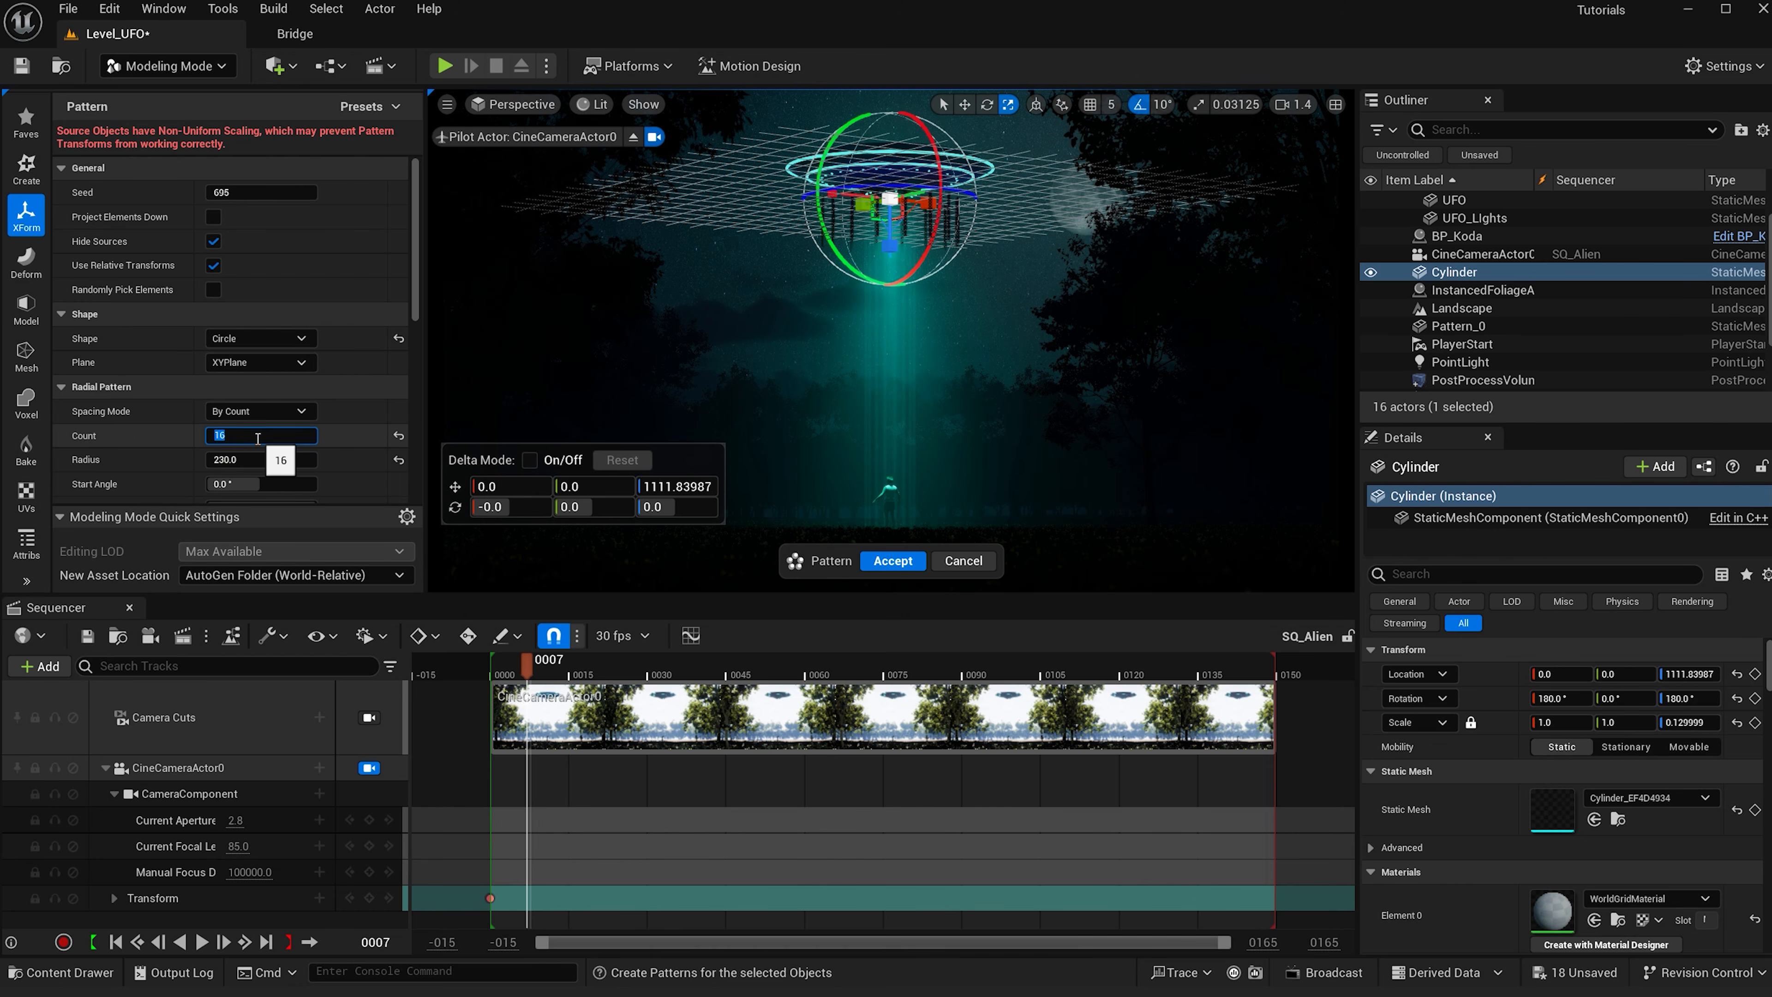
{"action": "key", "text": "Return"}
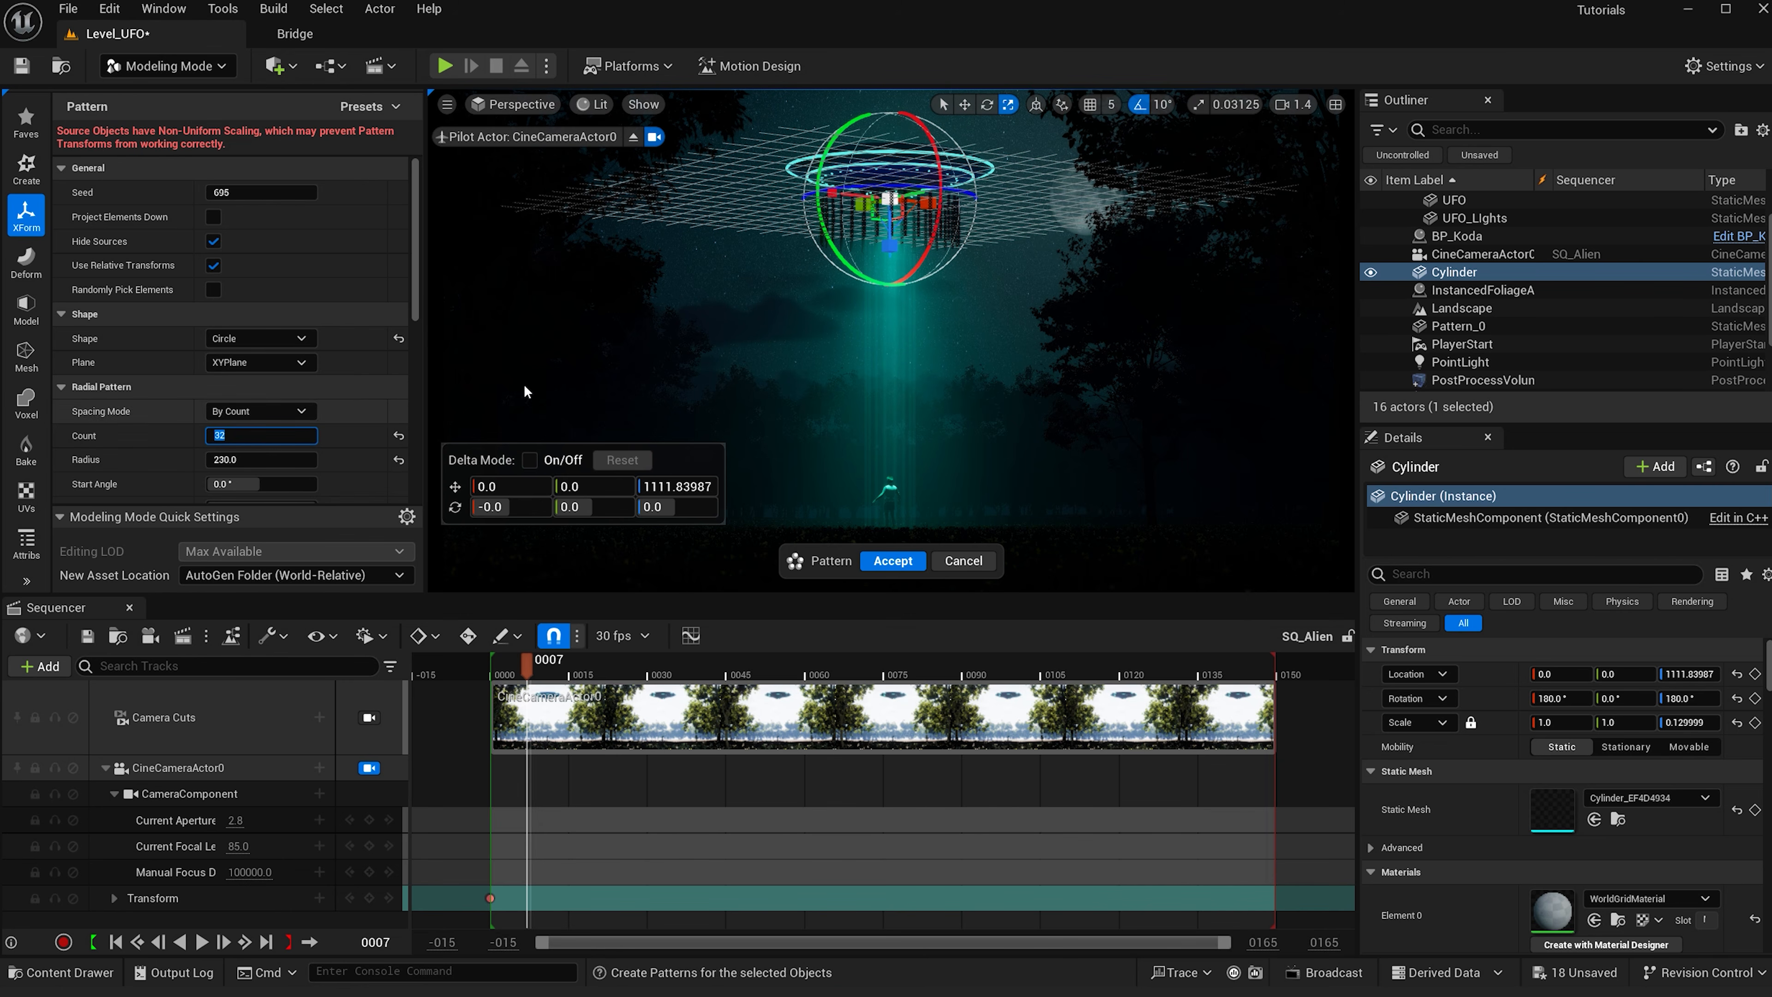
{"action": "scroll", "coordinate": [351, 430], "scroll_direction": "down", "scroll_amount": 5}
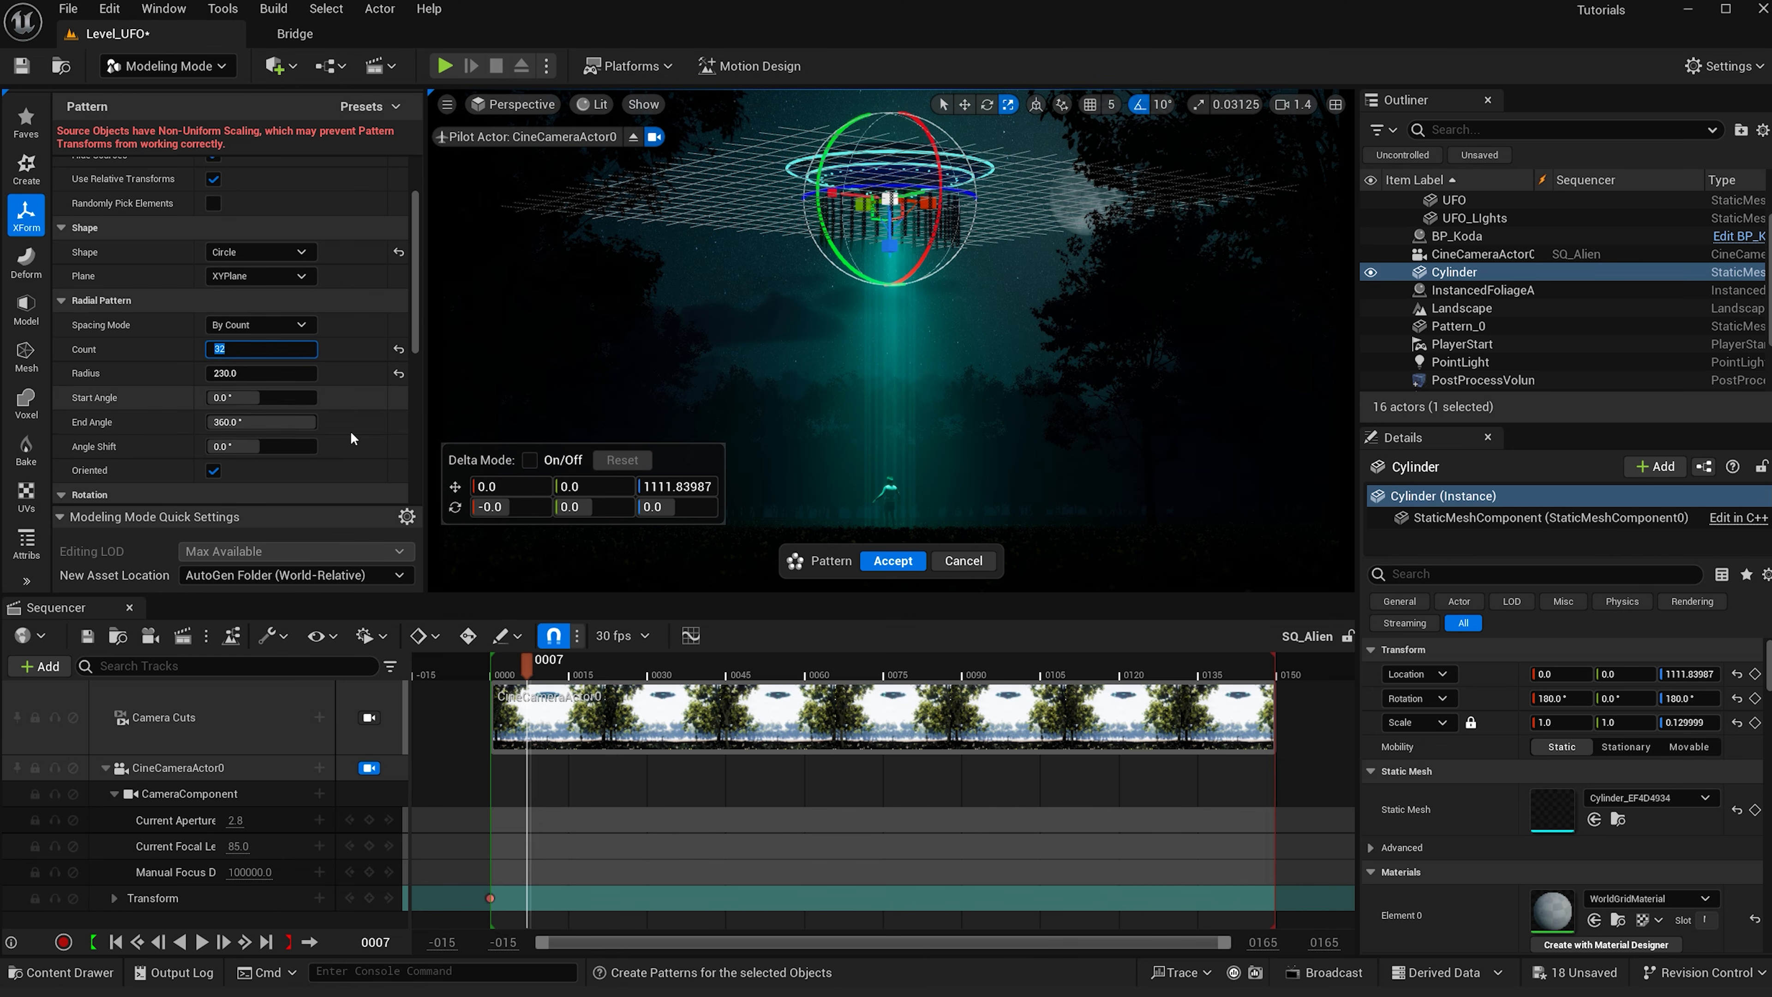
{"action": "left_click_drag", "start_coordinate": [289, 433], "coordinate": [338, 433]}
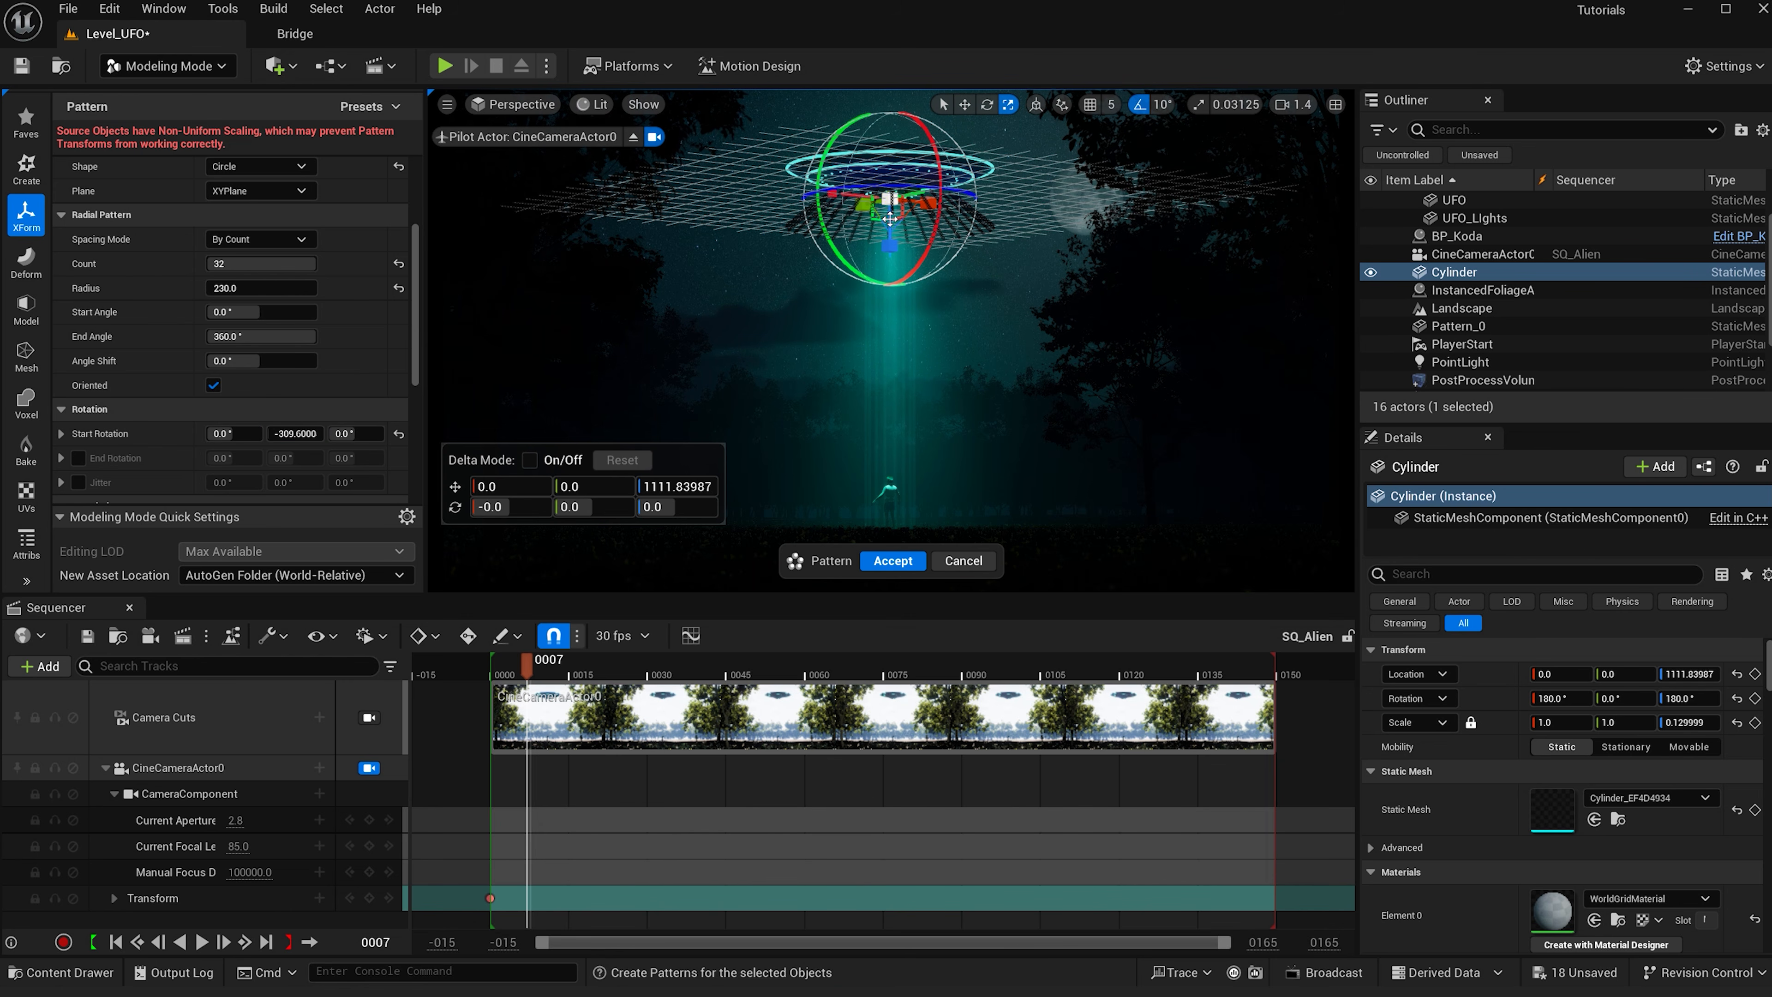
- Raise the pattern upward to about 1180 units under the saucer rim
{"action": "left_click_drag", "start_coordinate": [889, 218], "coordinate": [890, 201]}
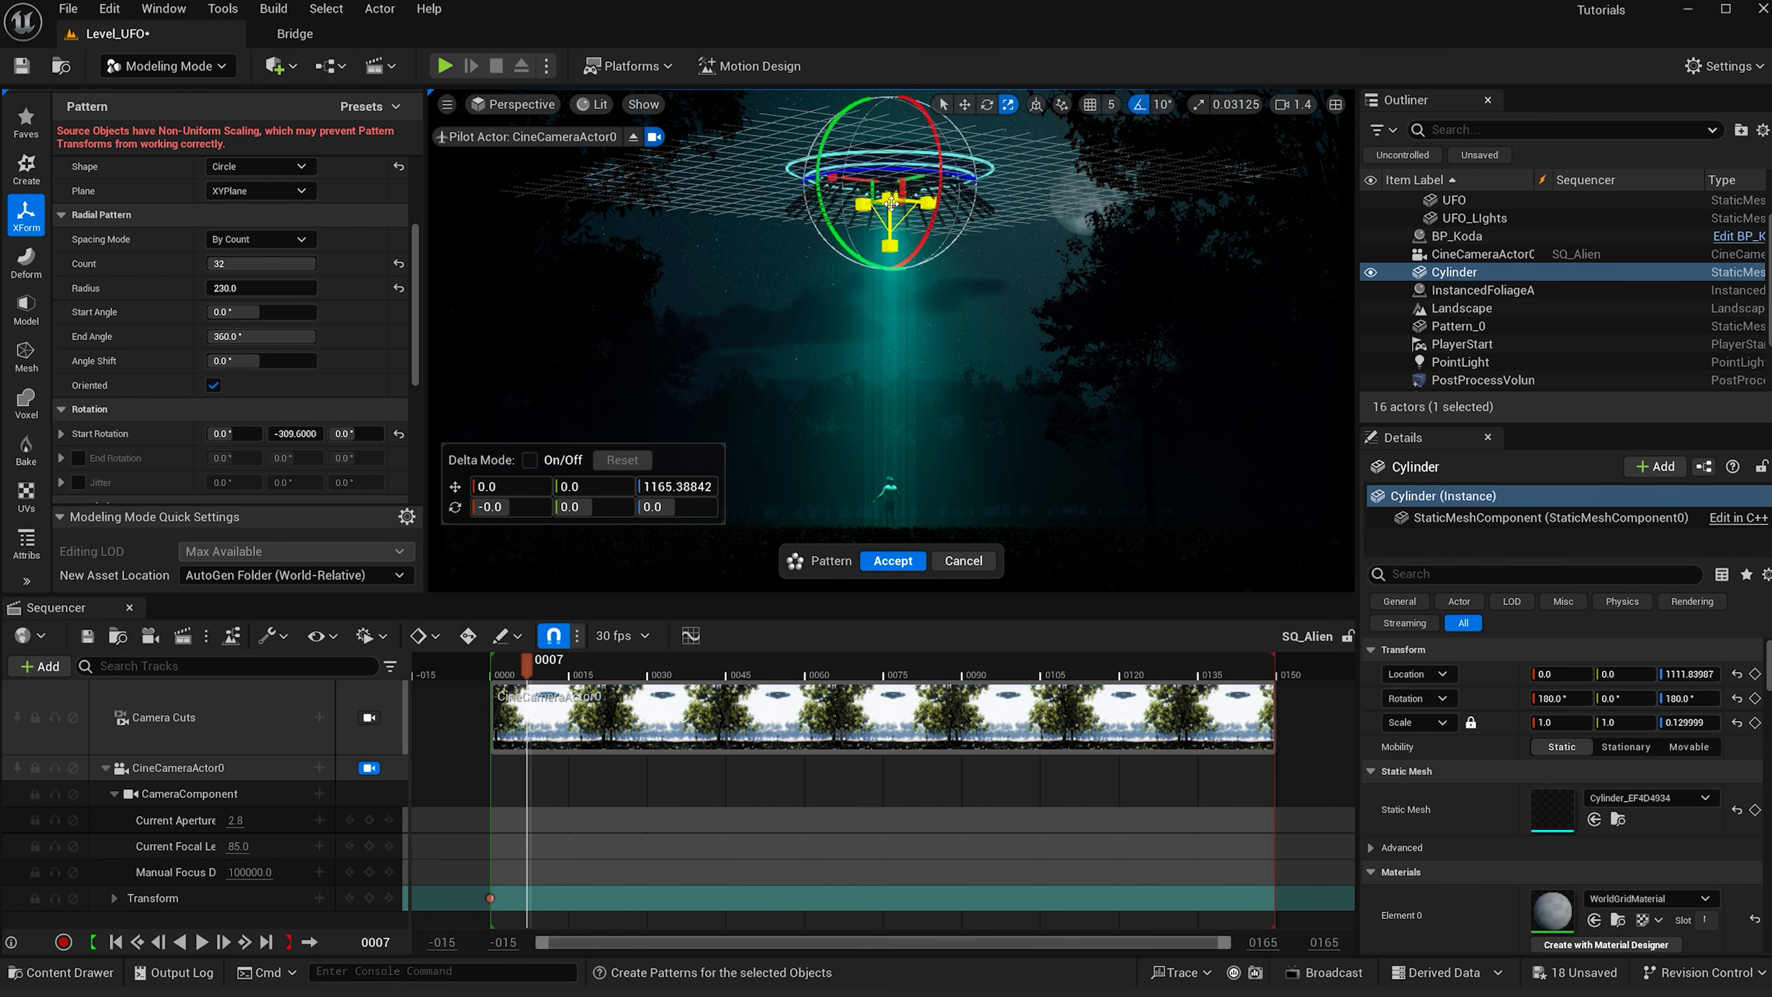
{"action": "scroll", "coordinate": [891, 203], "scroll_direction": "up", "scroll_amount": 5}
{"action": "scroll", "coordinate": [891, 206], "scroll_direction": "down", "scroll_amount": 2}
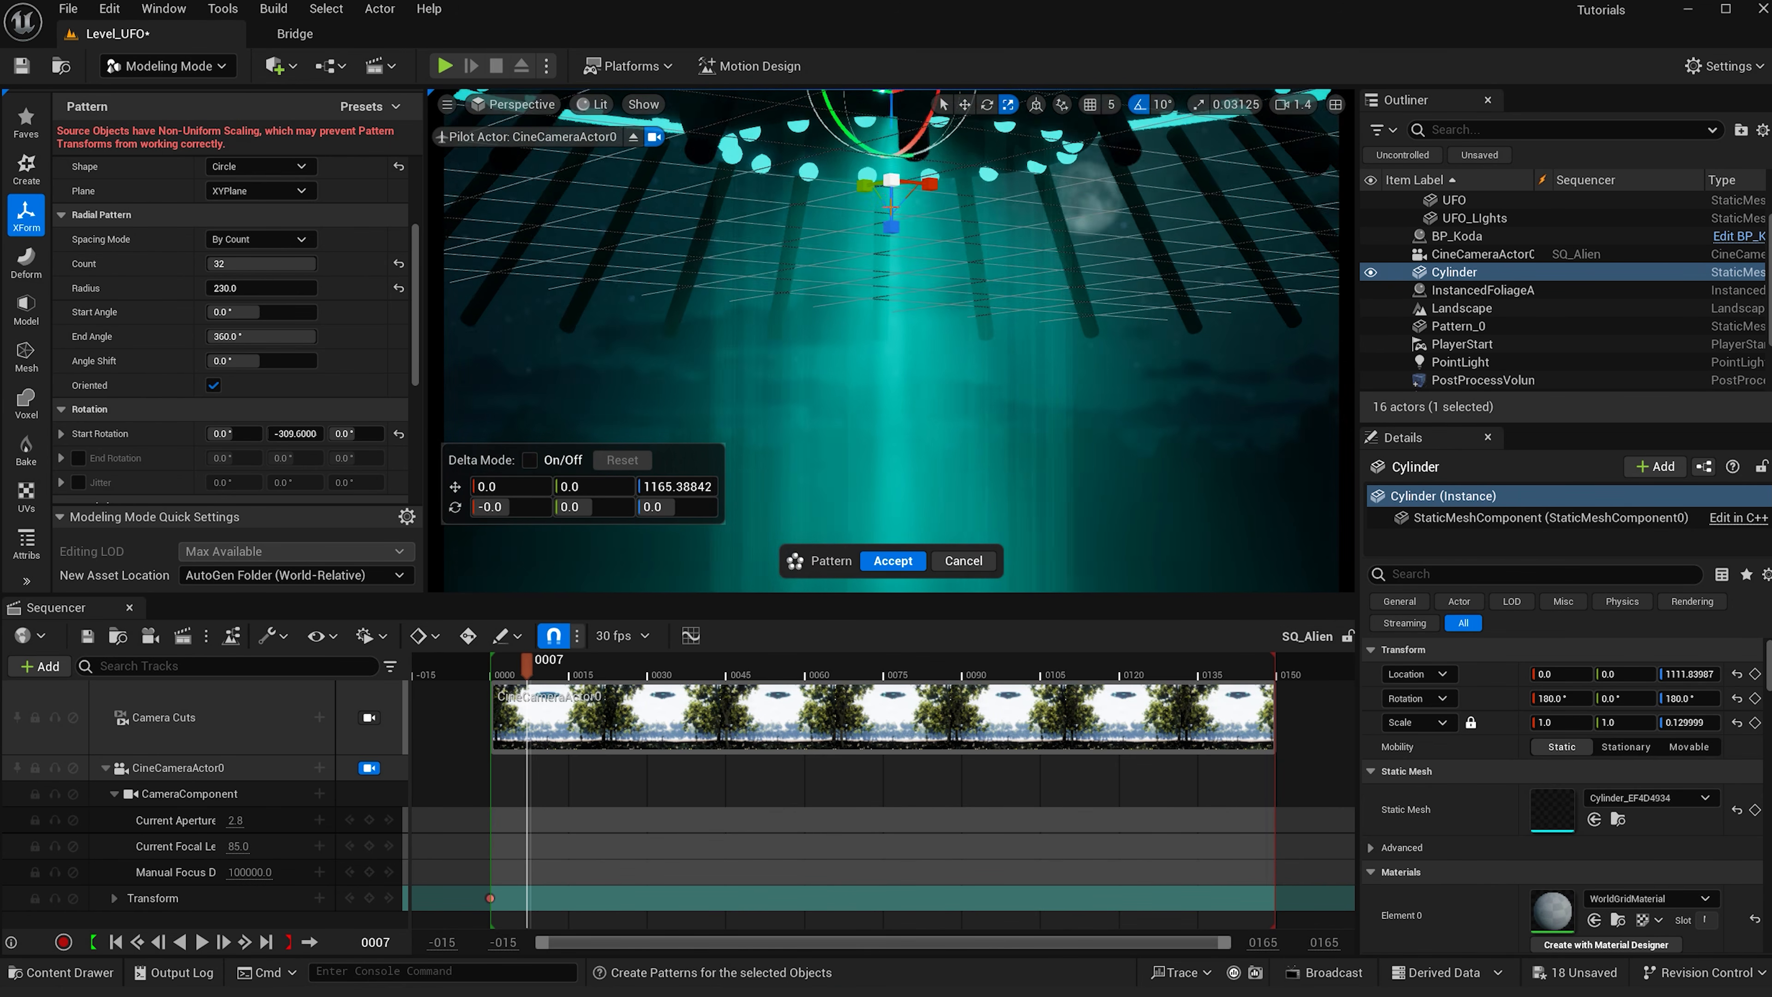
{"action": "scroll", "coordinate": [891, 207], "scroll_direction": "down", "scroll_amount": 5}
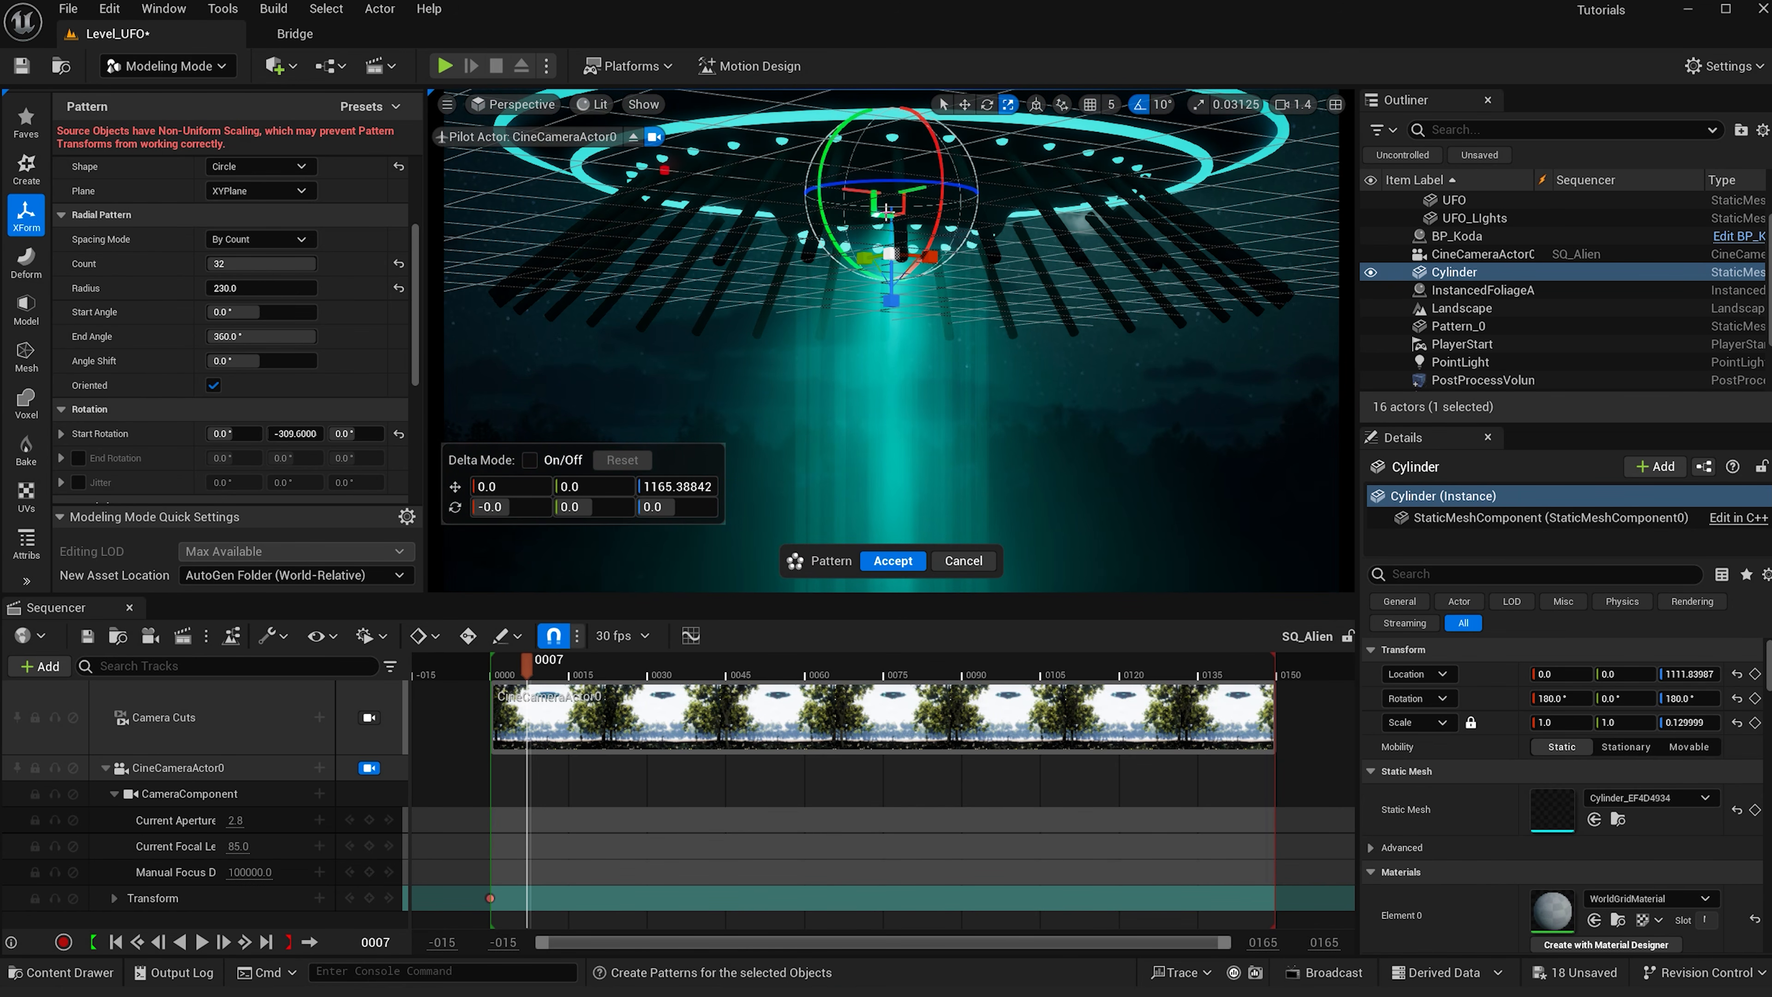
{"action": "left_click_drag", "start_coordinate": [890, 228], "coordinate": [895, 211]}
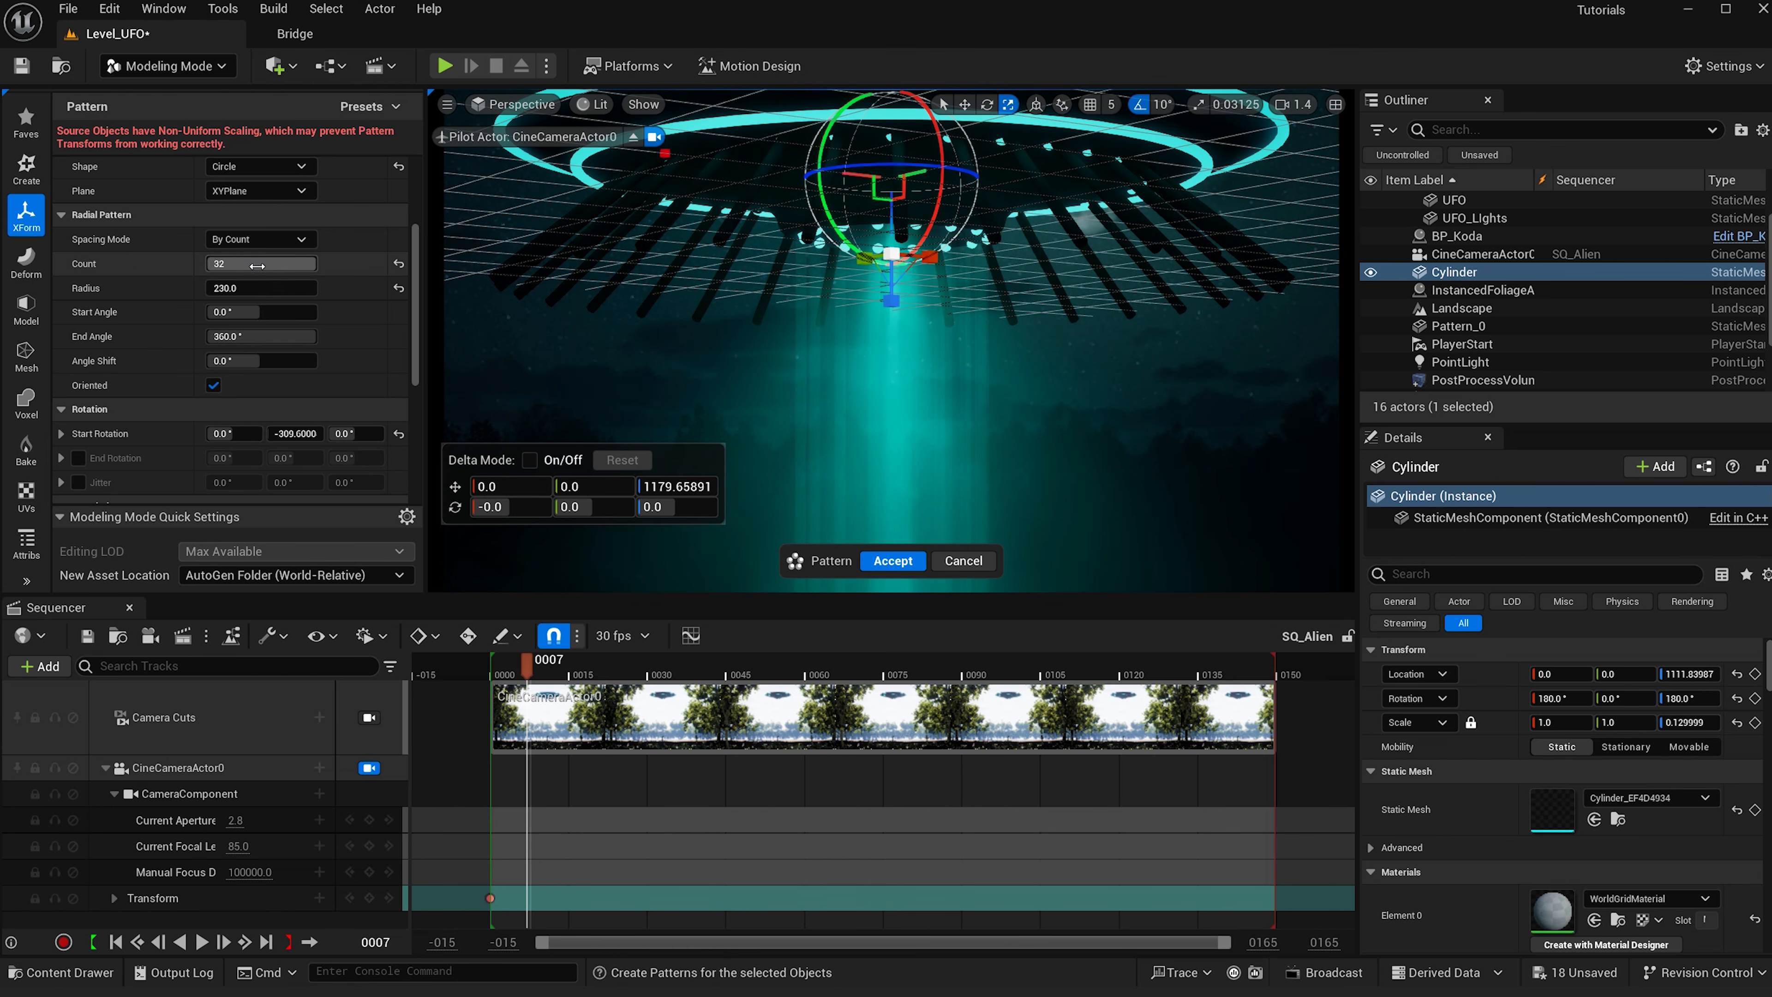
- Set the pattern radius to 225 and accept the pattern
{"action": "left_click", "coordinate": [249, 288]}
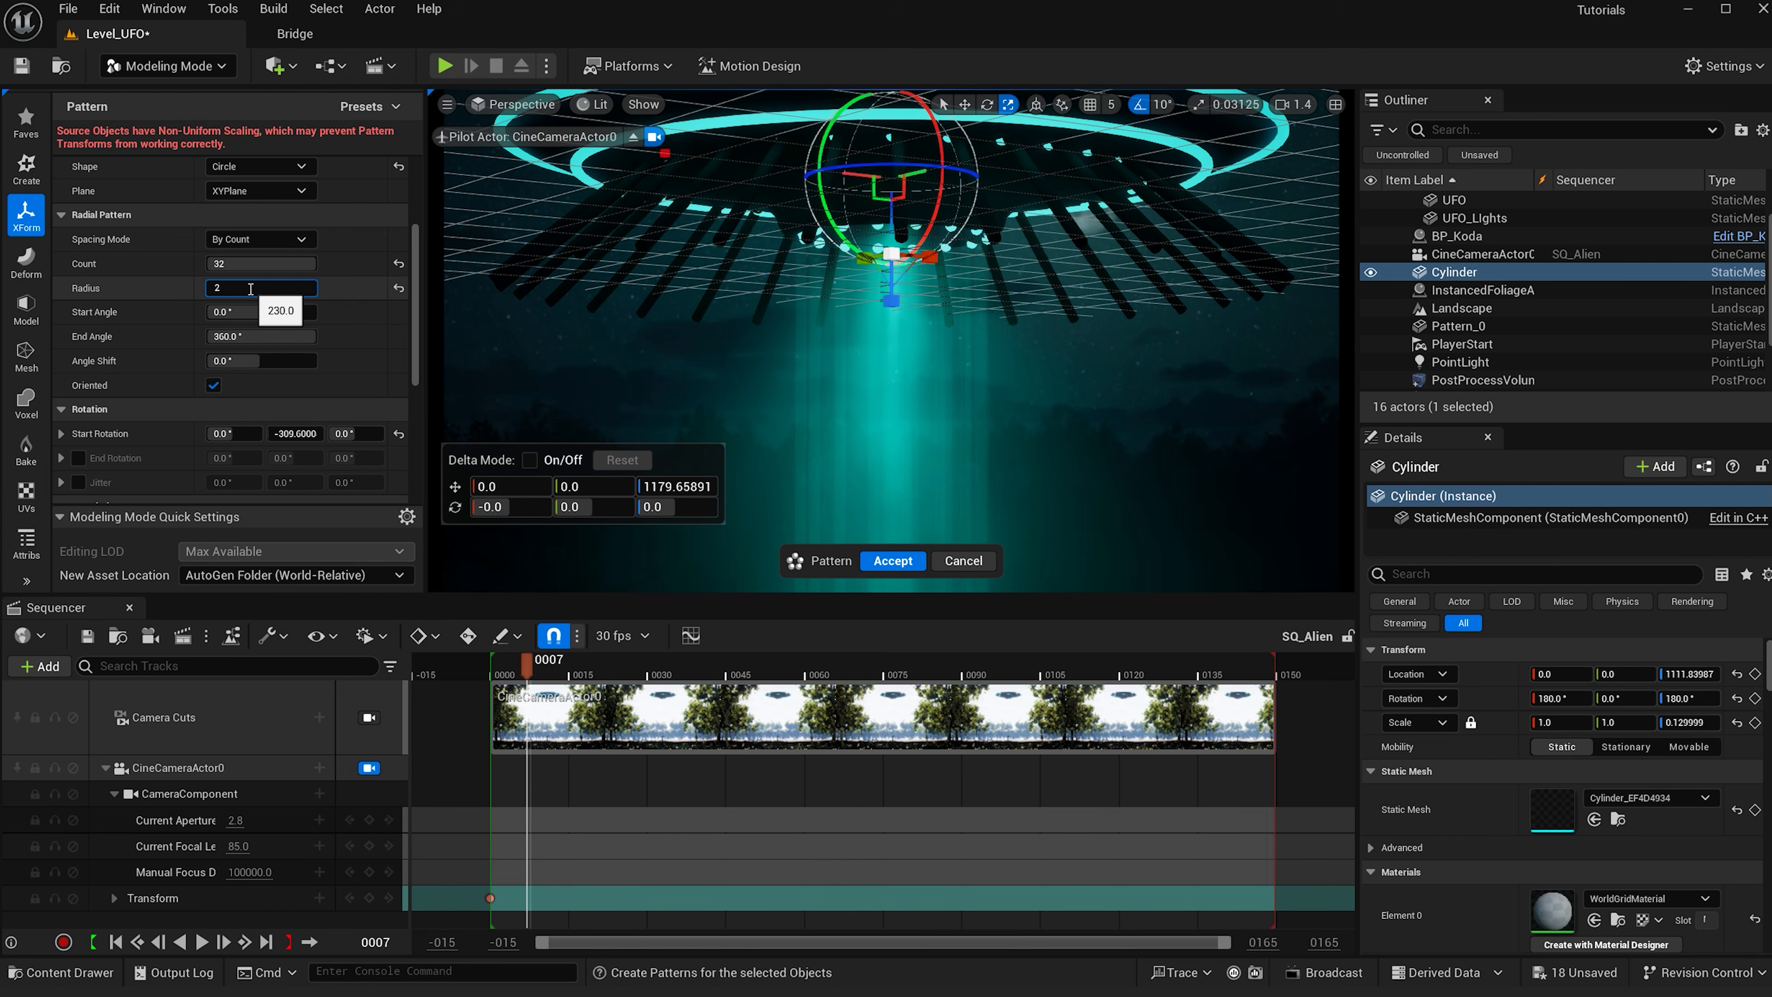
{"action": "type", "text": "225"}
{"action": "key", "text": "Return"}
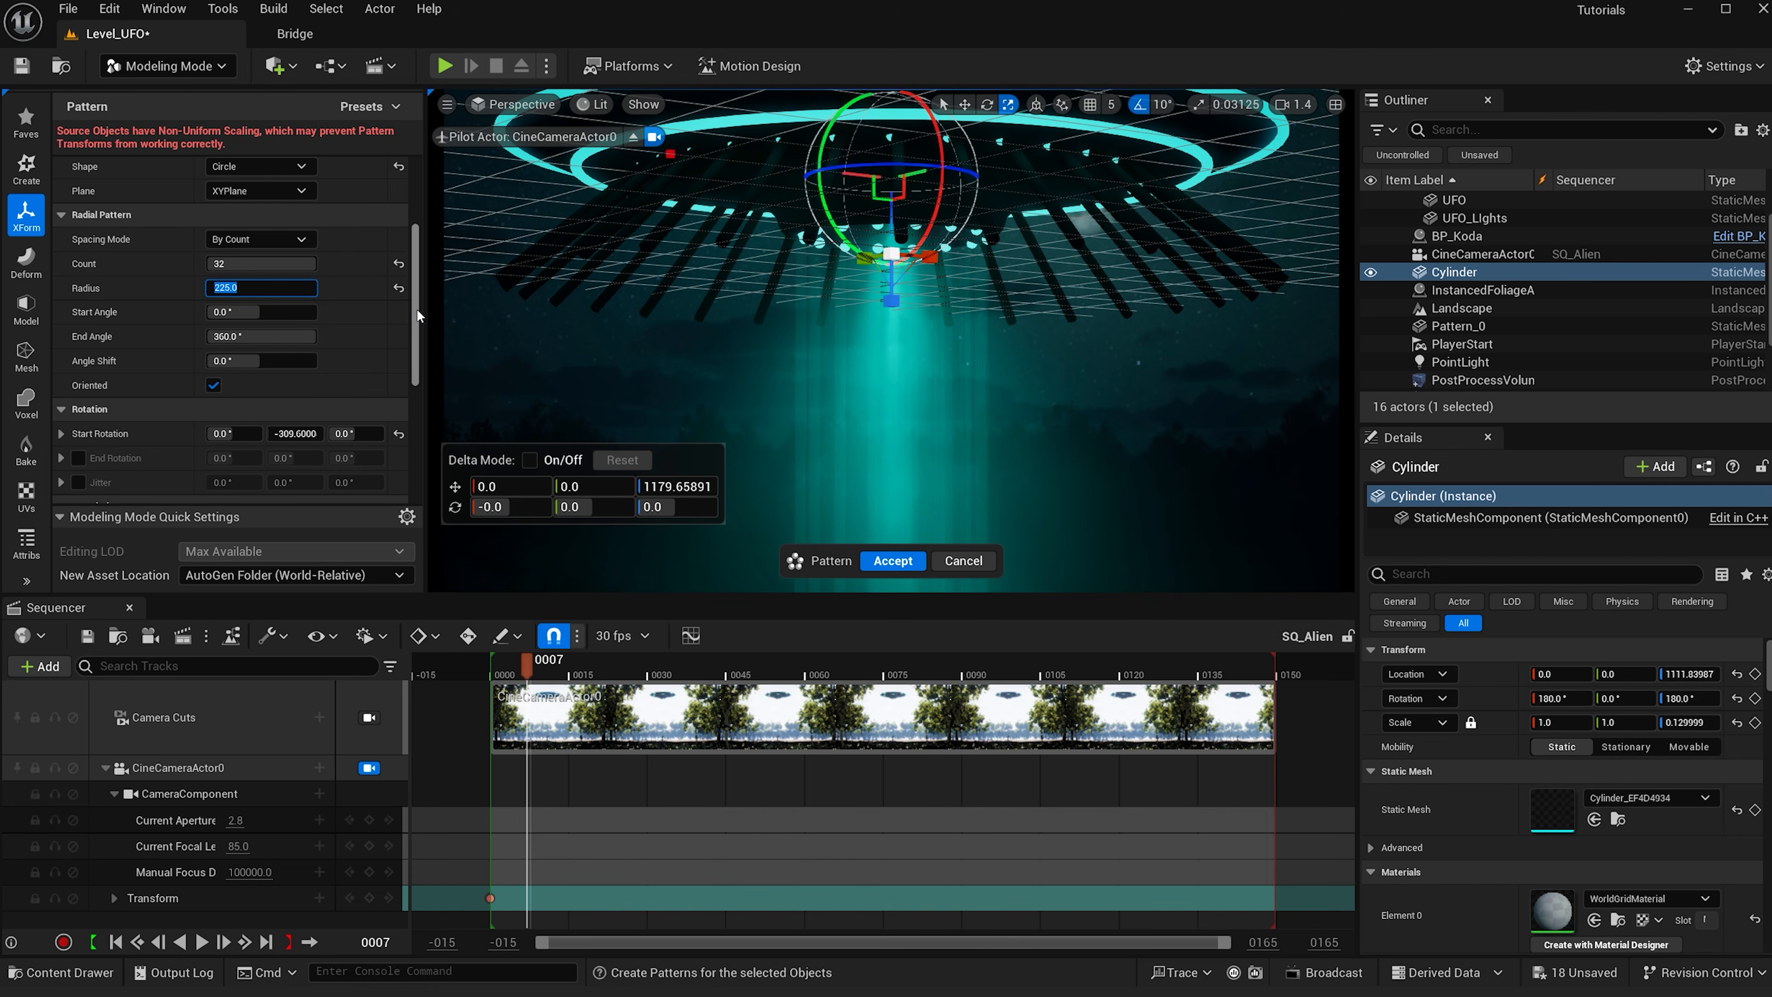
{"action": "scroll", "coordinate": [893, 168], "scroll_direction": "down", "scroll_amount": 1}
{"action": "left_click", "coordinate": [908, 170]}
{"action": "left_click_drag", "start_coordinate": [908, 170], "coordinate": [899, 169]}
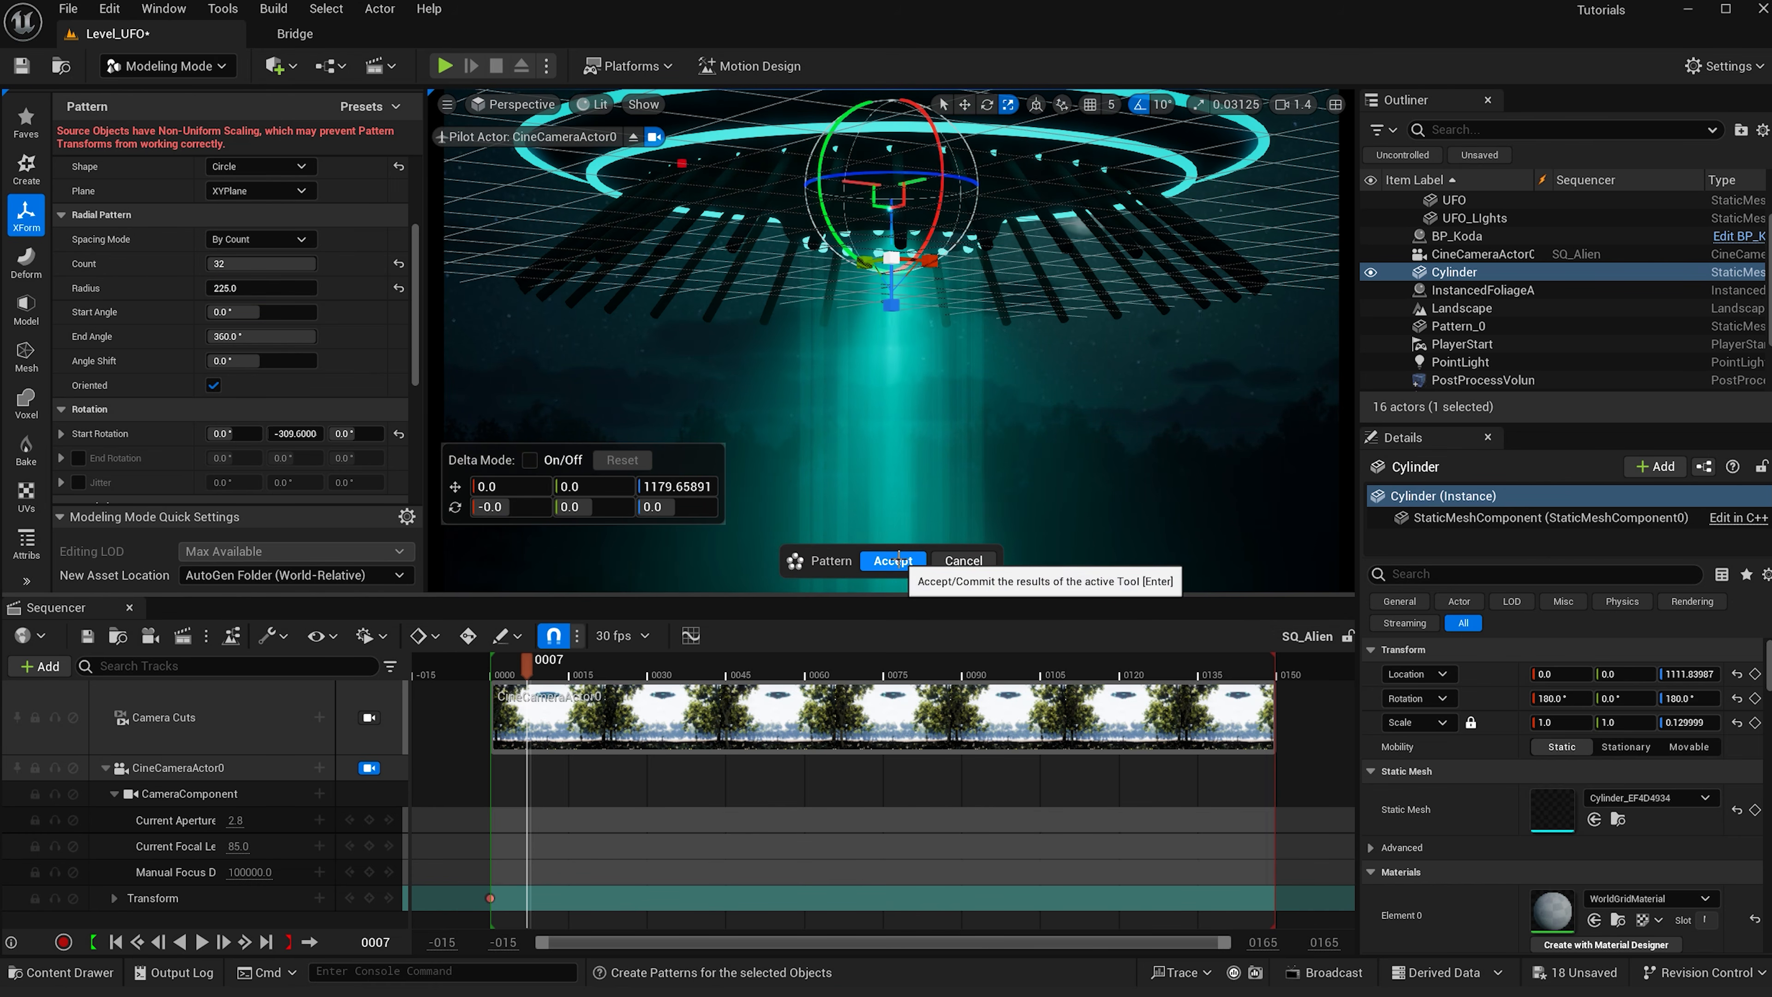
{"action": "left_click", "coordinate": [896, 560]}
- Assign M_Light_Down to the new pattern and delete the source Cylinder
{"action": "left_click", "coordinate": [513, 672]}
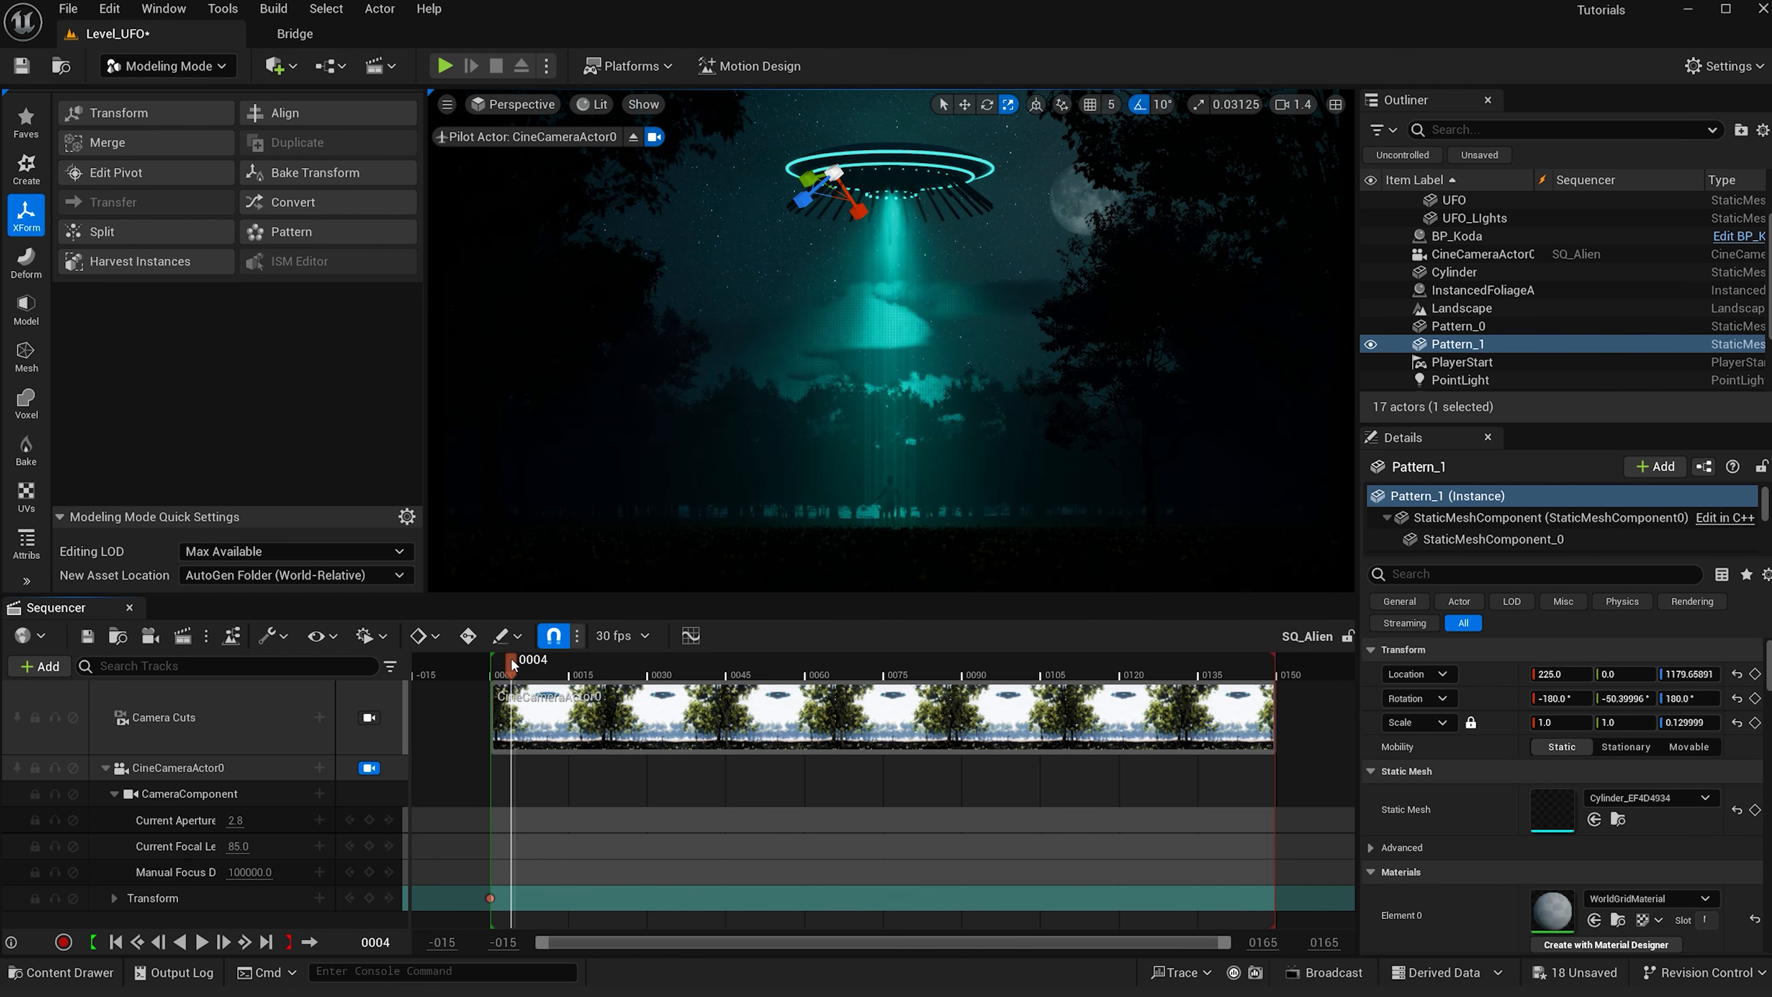
{"action": "key", "text": "ctrl+space"}
{"action": "left_click", "coordinate": [464, 683]}
{"action": "left_click_drag", "start_coordinate": [464, 683], "coordinate": [976, 203]}
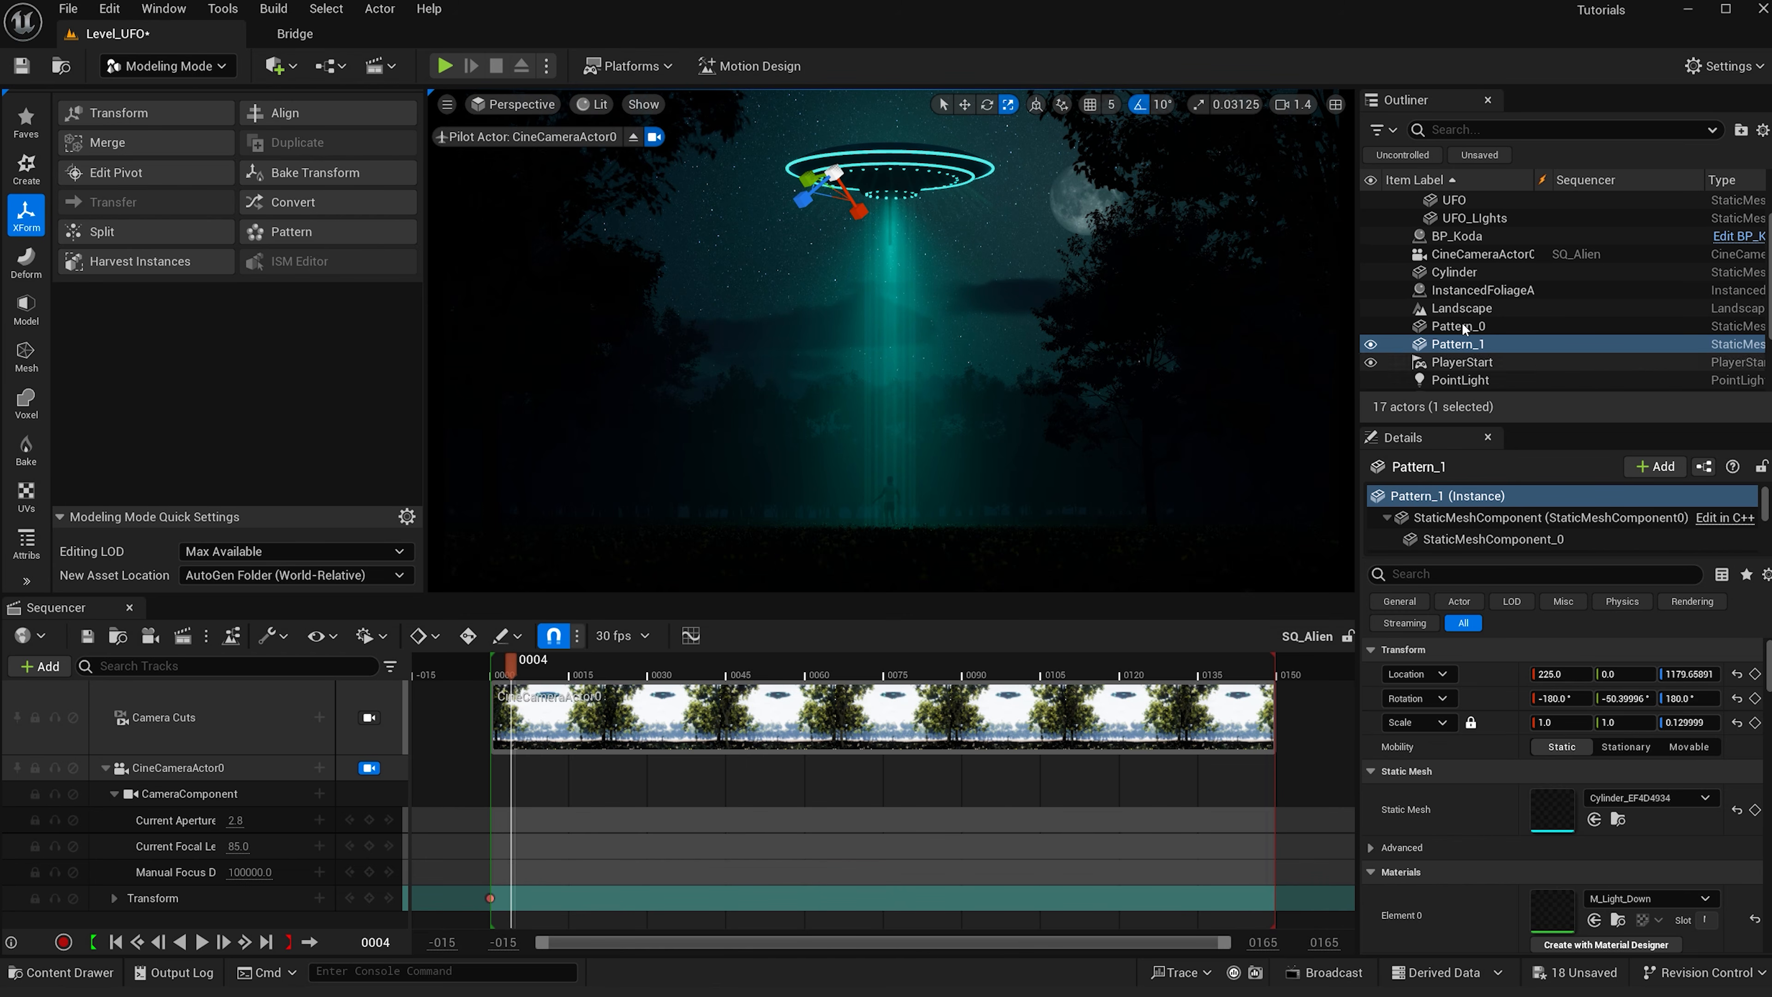
{"action": "left_click", "coordinate": [1488, 272]}
{"action": "key", "text": "Delete"}
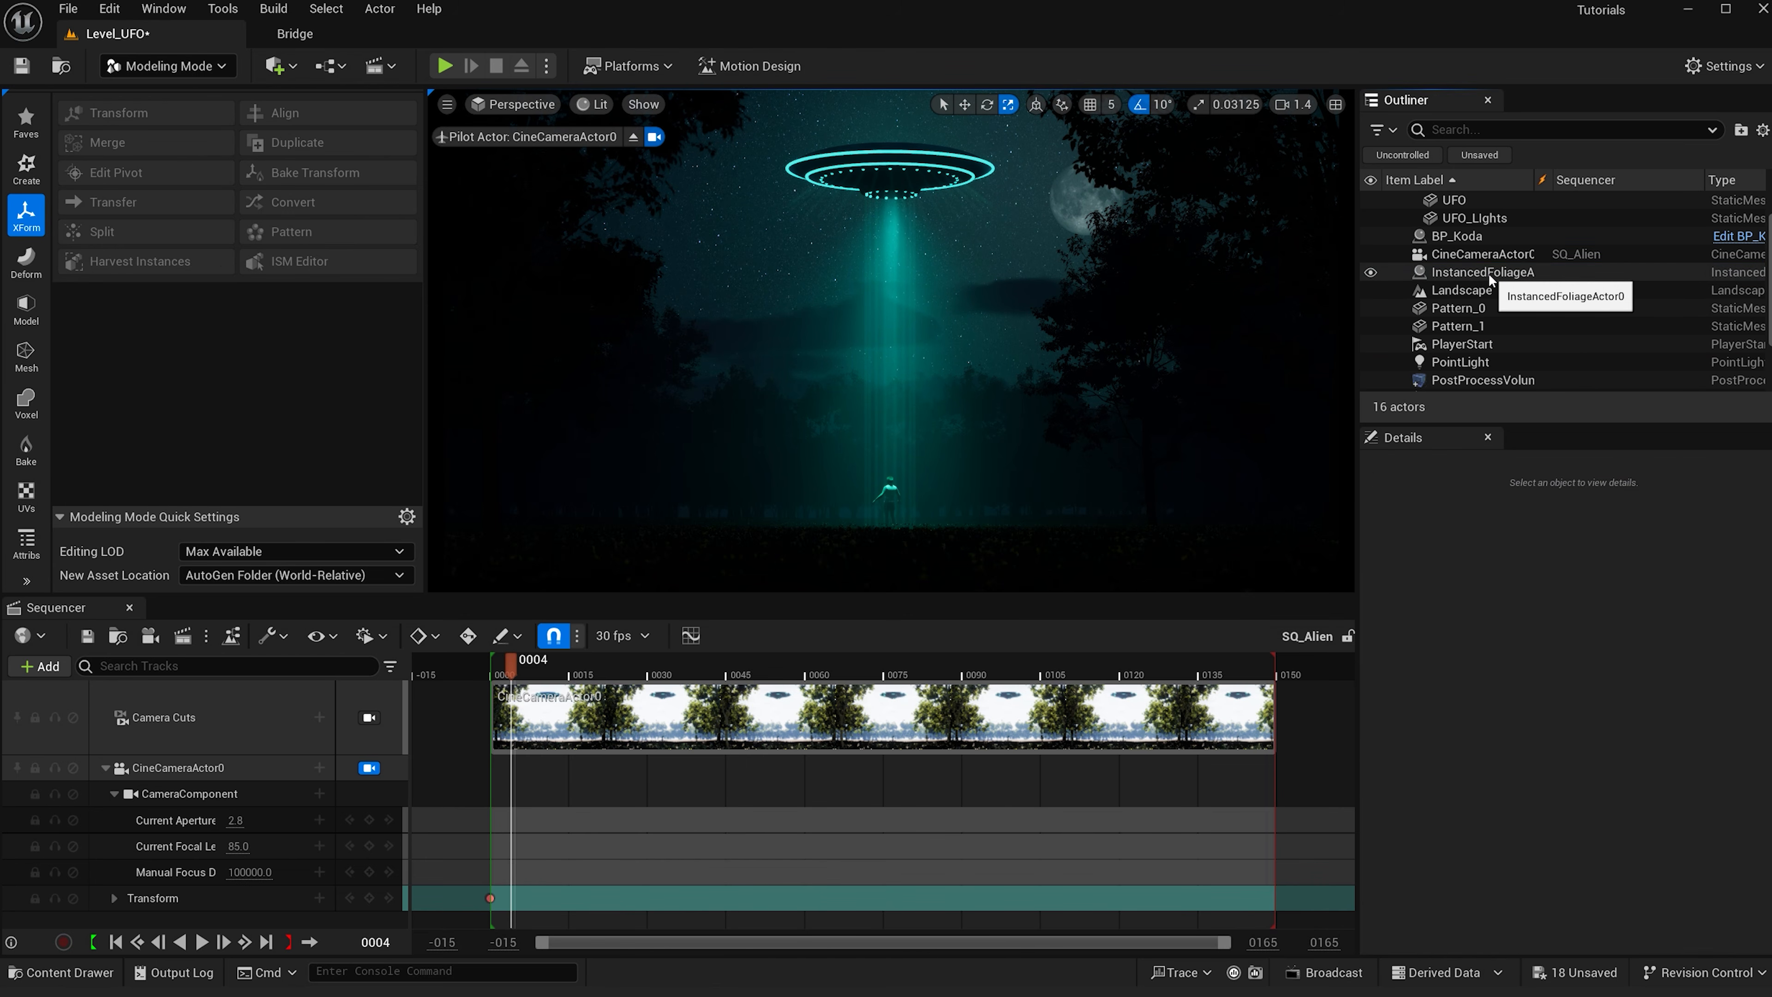
- Set the first SpotLight's intensity to 15 cd
{"action": "scroll", "coordinate": [1474, 315], "scroll_direction": "down", "scroll_amount": 2}
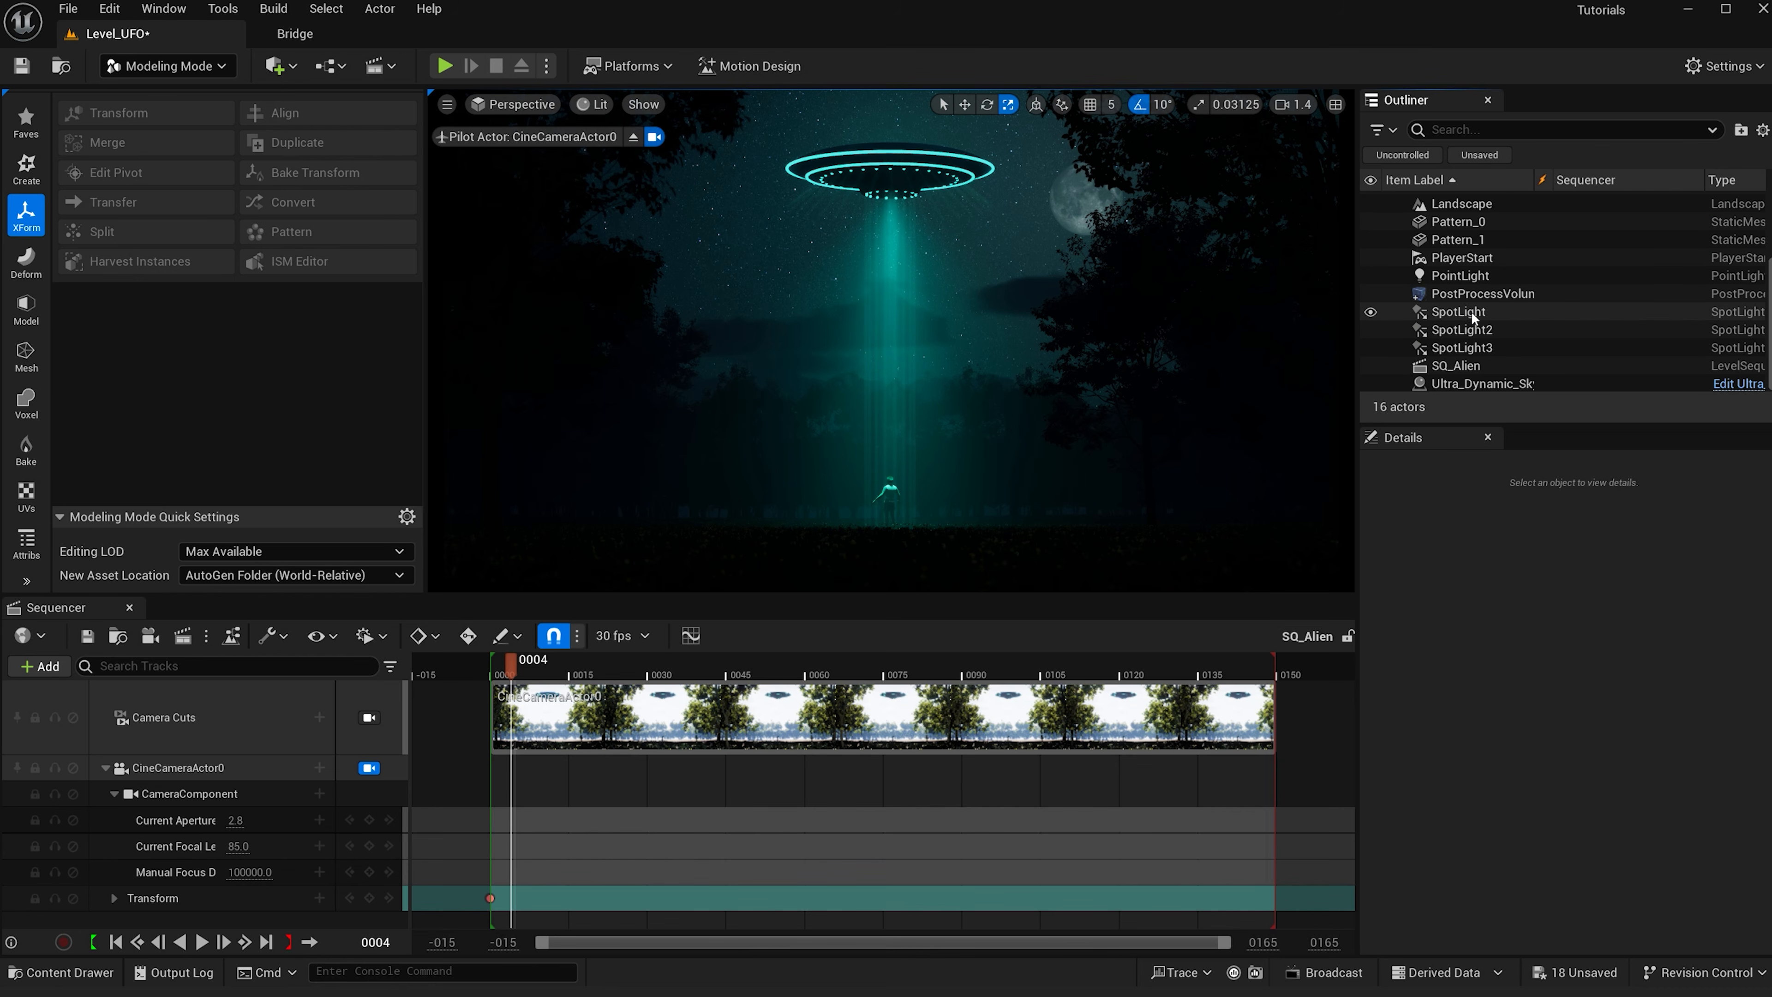
{"action": "left_click", "coordinate": [1474, 312]}
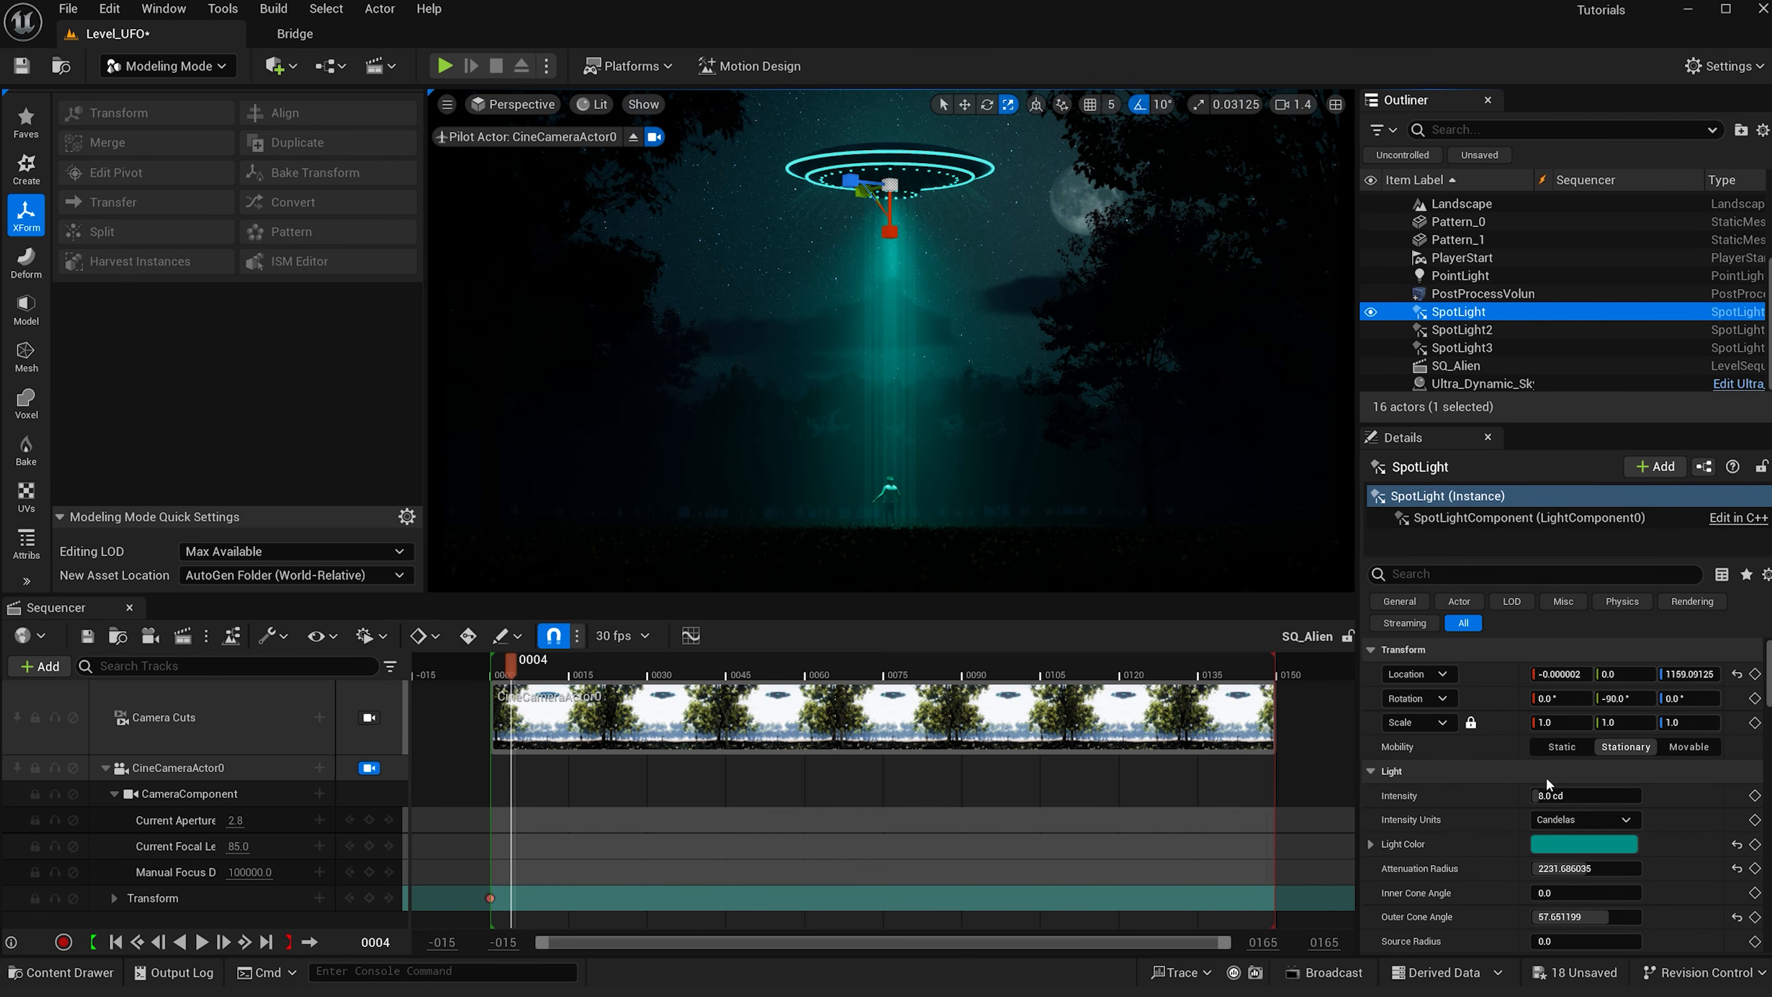
{"action": "left_click", "coordinate": [1555, 798]}
{"action": "type", "text": "15"}
{"action": "key", "text": "Return"}
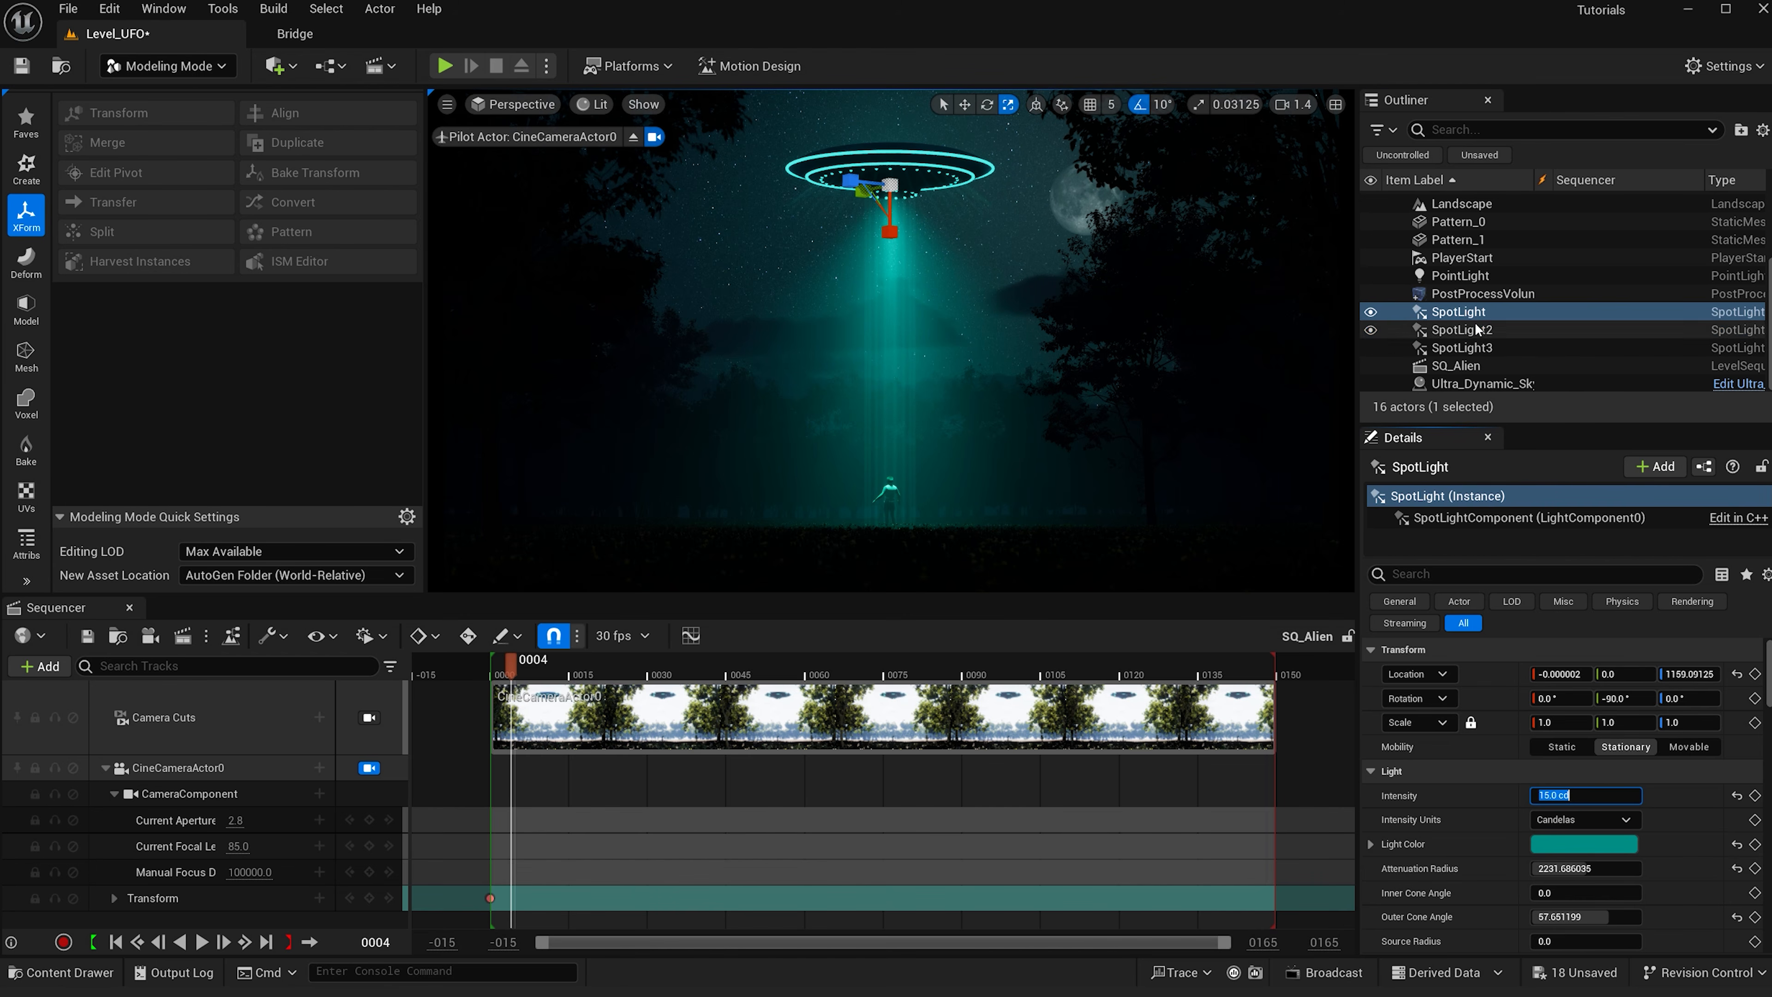
- Select SpotLight2 and open its intensity value
{"action": "left_click", "coordinate": [1507, 331]}
{"action": "left_click", "coordinate": [1557, 795]}
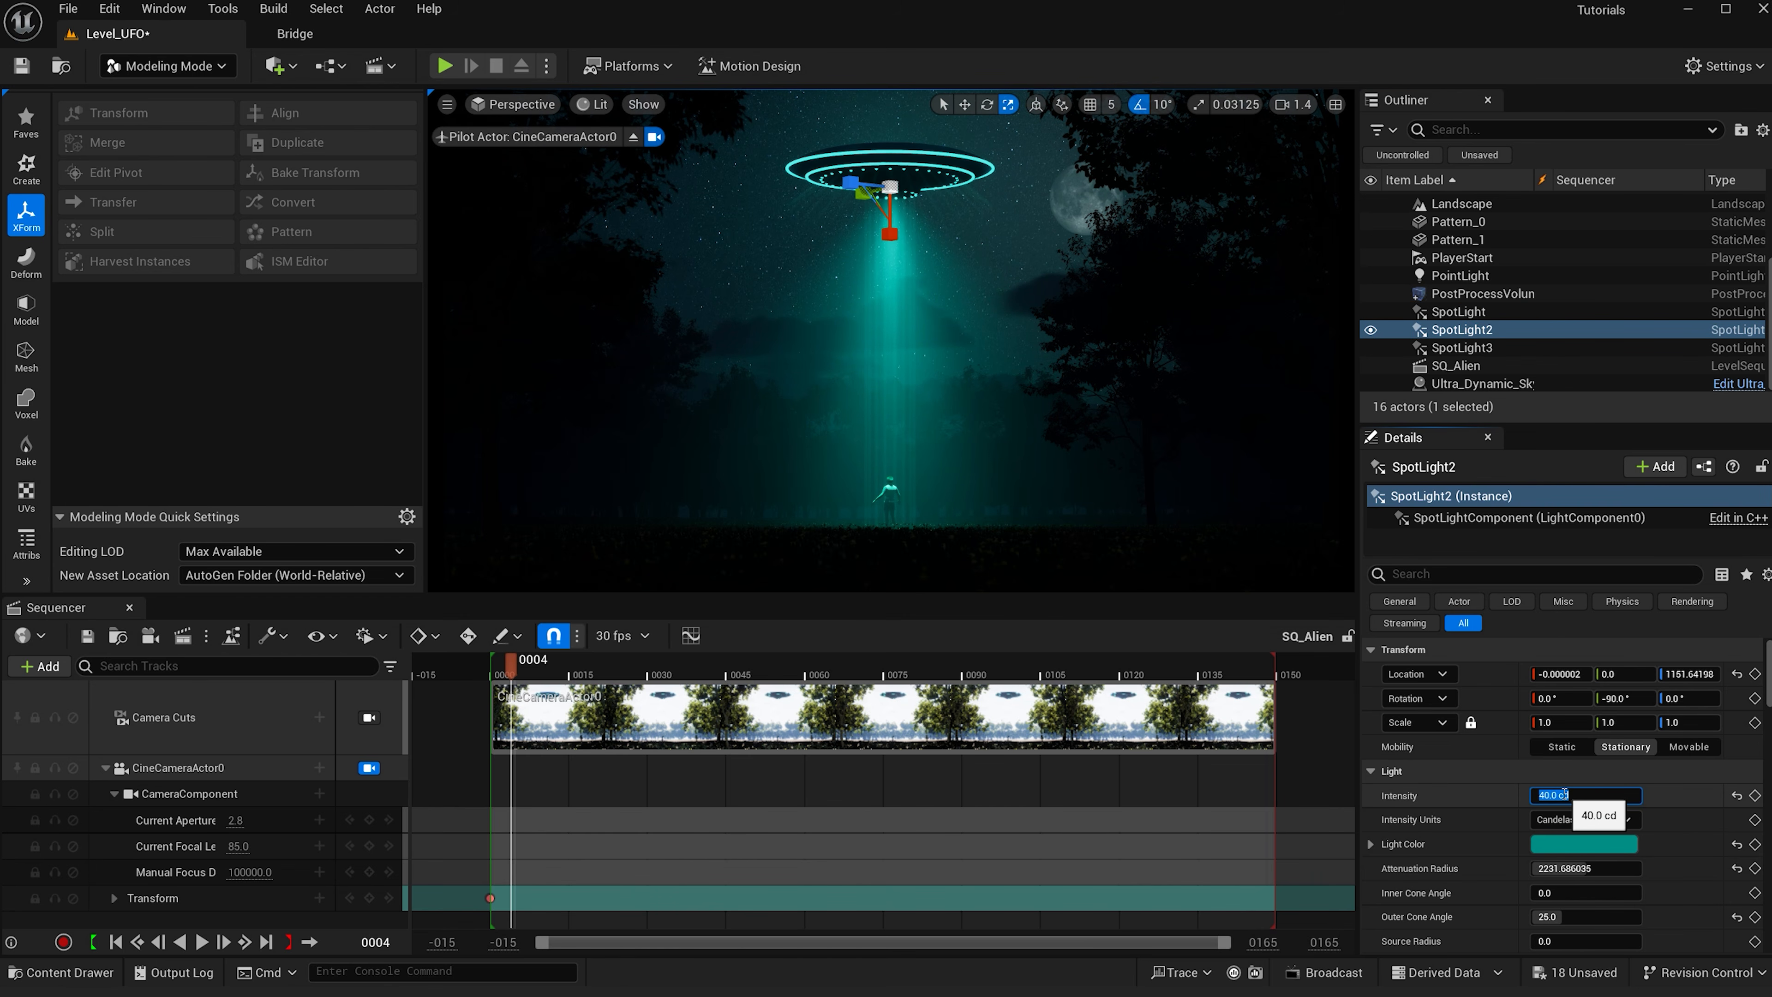
- Select the BP_Koda character and switch to the Mixamo page in the browser
{"action": "left_click", "coordinate": [895, 497]}
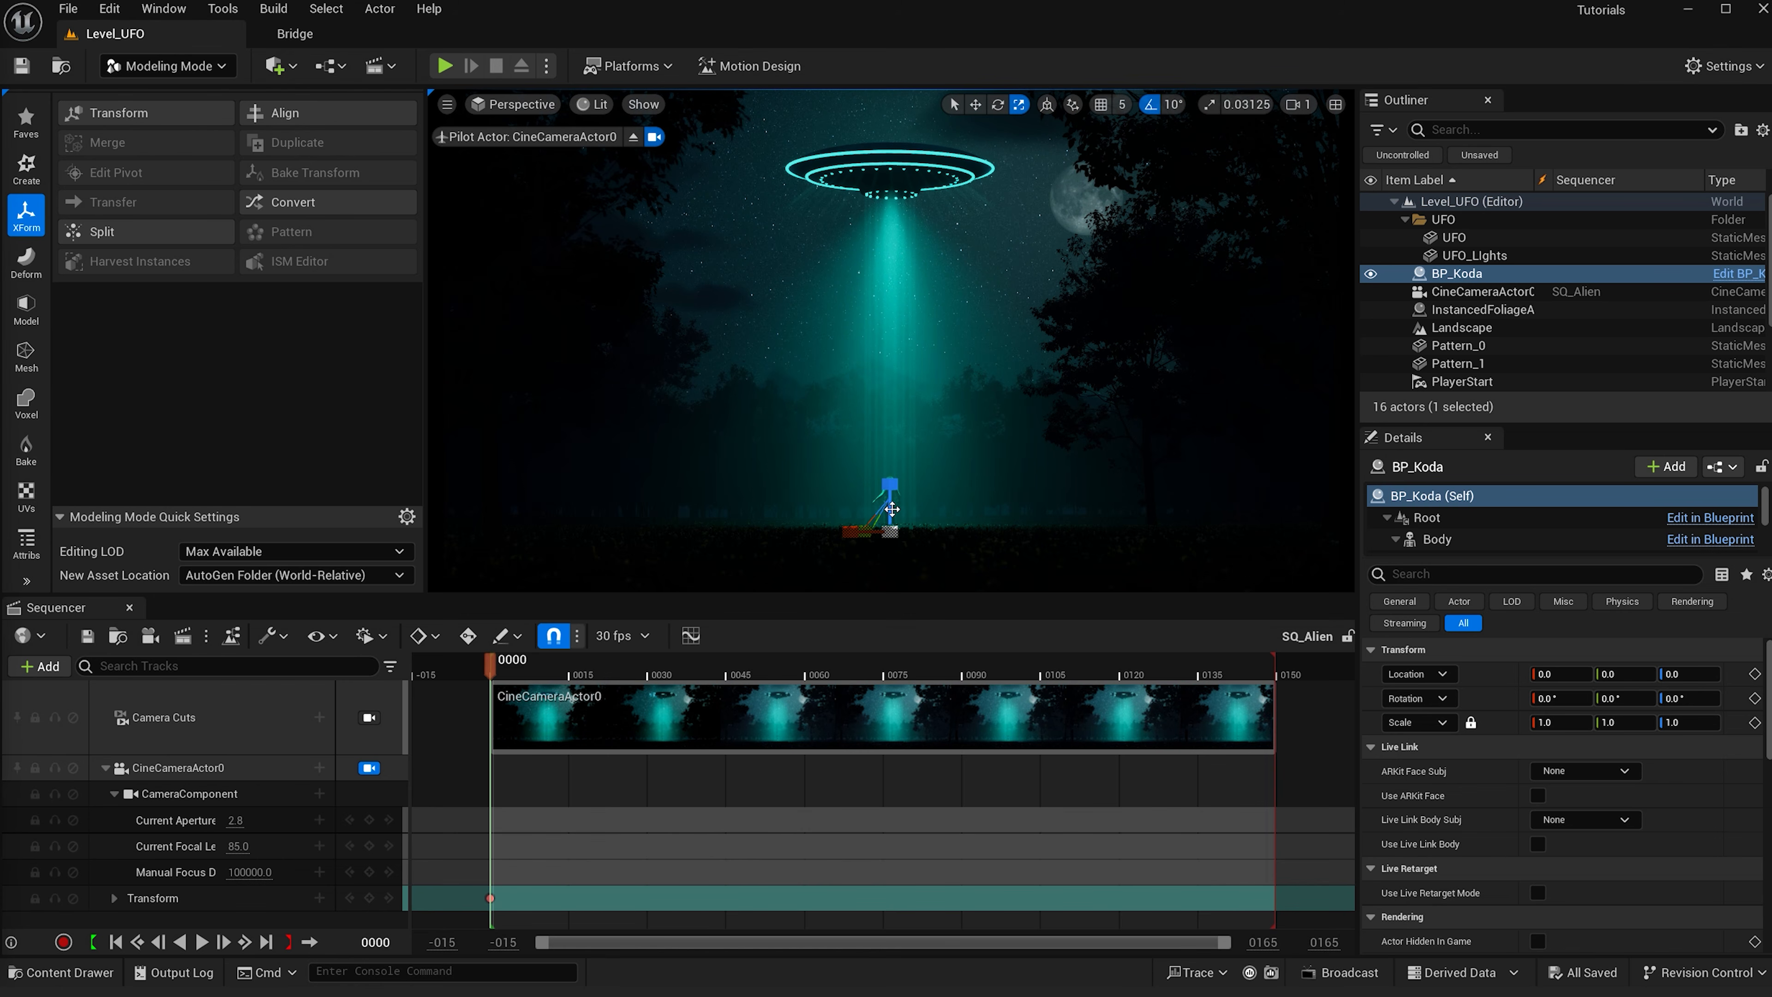
{"action": "mouse_move", "coordinate": [643, 996]}
{"action": "left_click", "coordinate": [680, 954]}
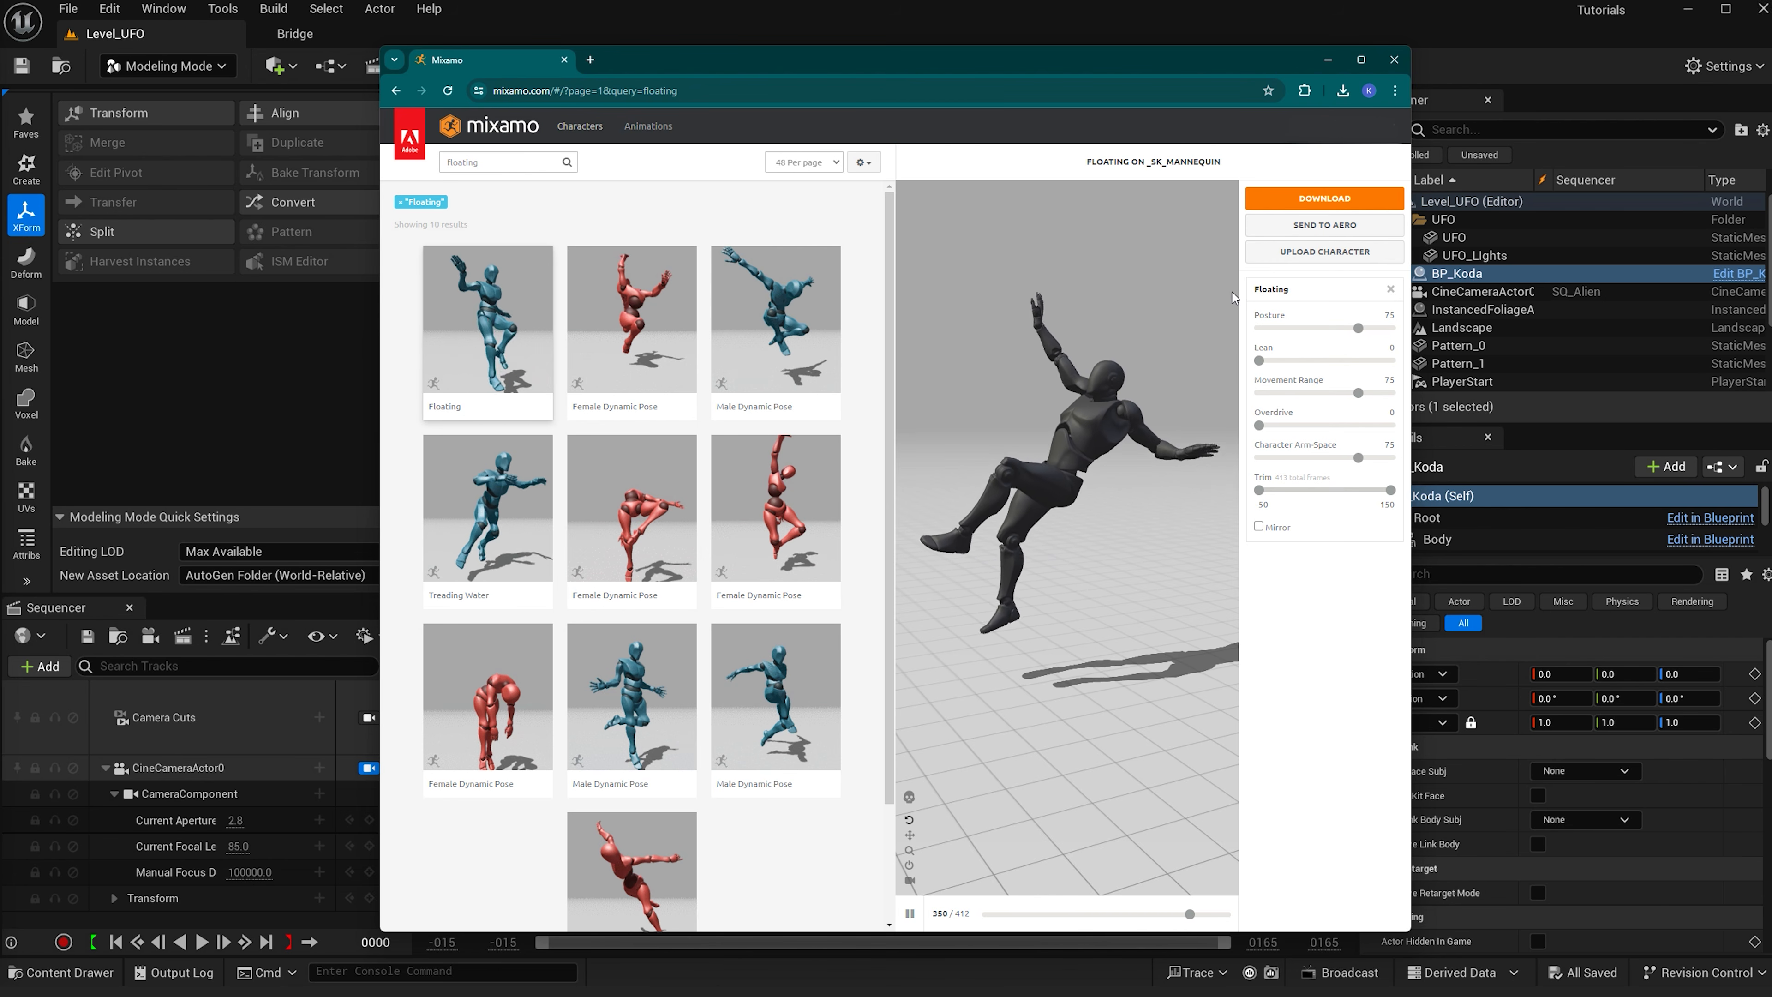
- Try adjusting the Floating animation's Posture slider, then set Posture to 75
{"action": "left_click", "coordinate": [1324, 252]}
{"action": "left_click", "coordinate": [1215, 197]}
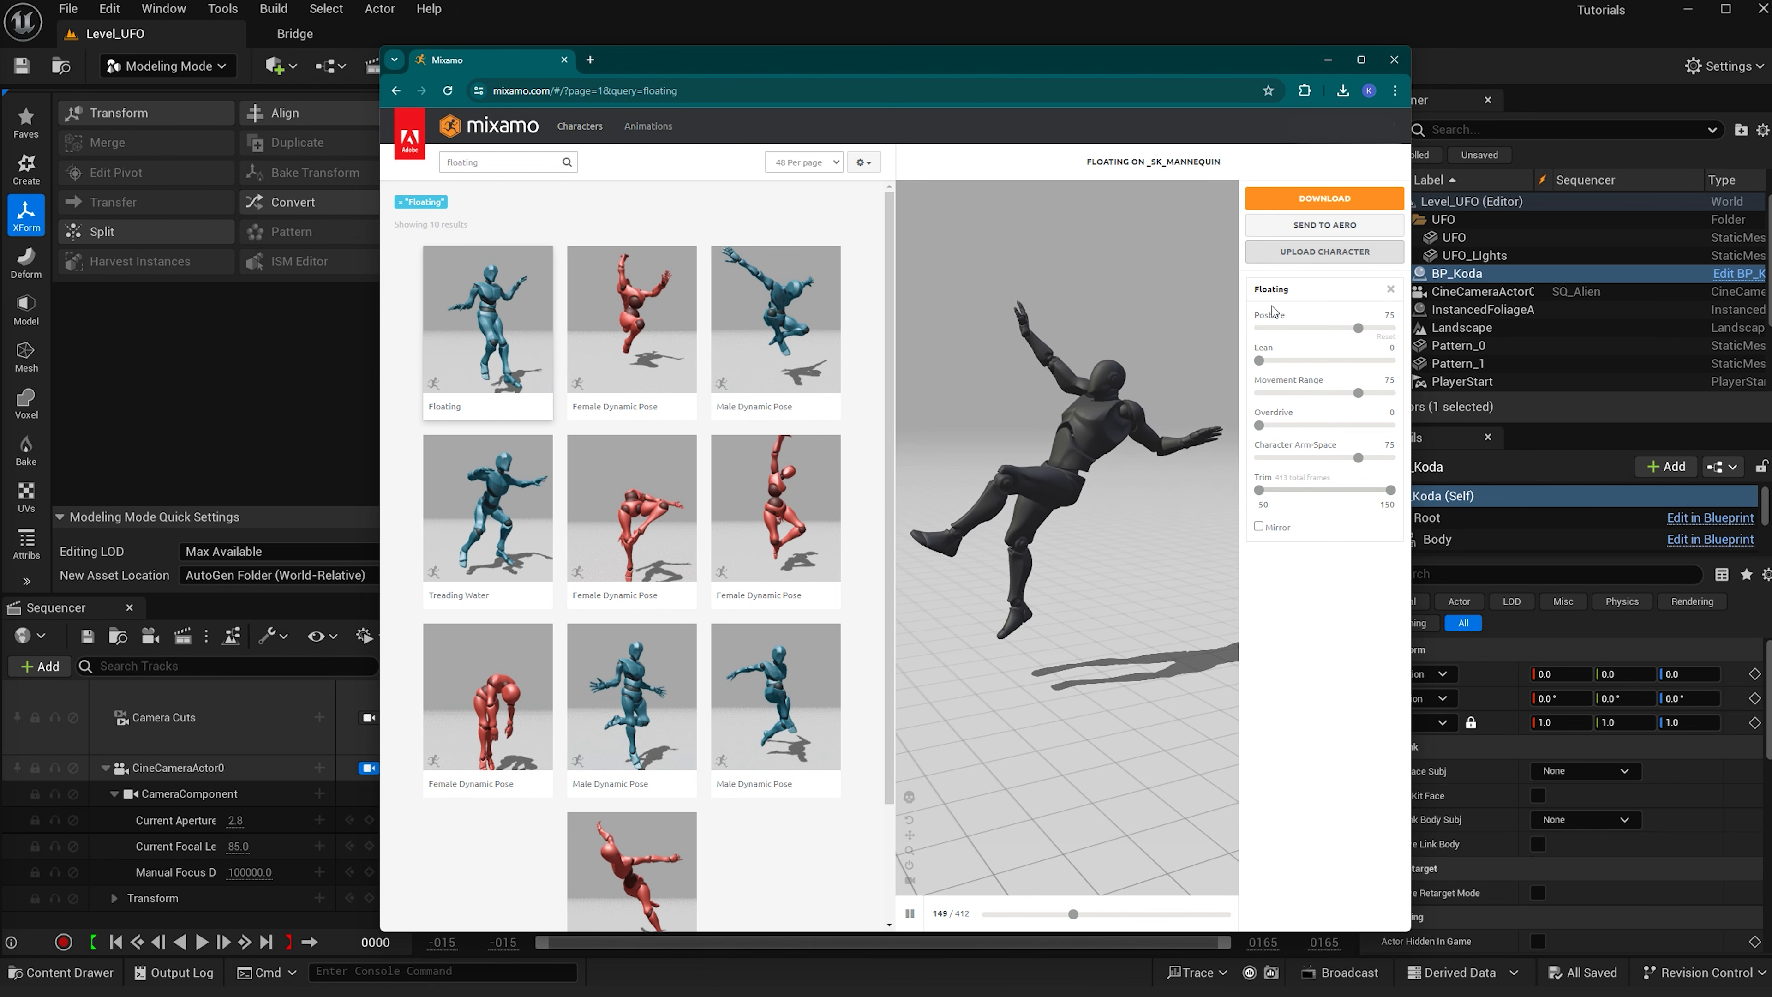
{"action": "left_click_drag", "start_coordinate": [1358, 328], "coordinate": [1300, 330]}
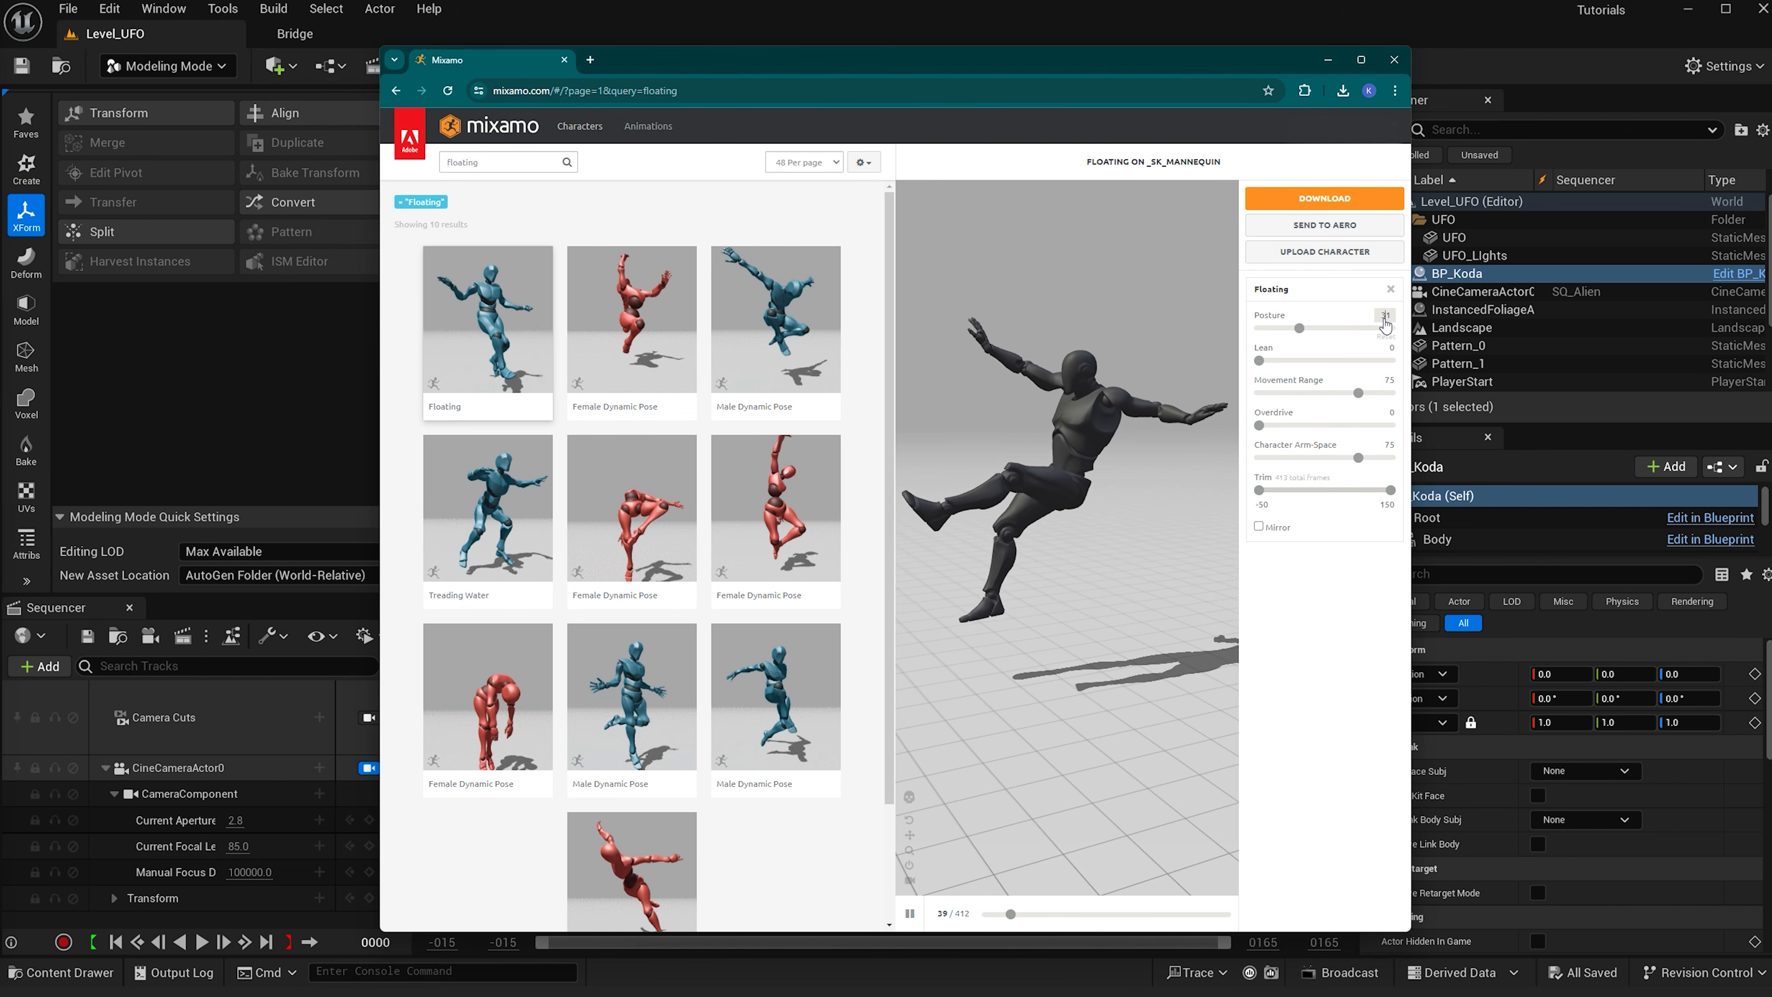
{"action": "left_click_drag", "start_coordinate": [1393, 317], "coordinate": [1370, 321]}
{"action": "type", "text": "75"}
{"action": "key", "text": "Return"}
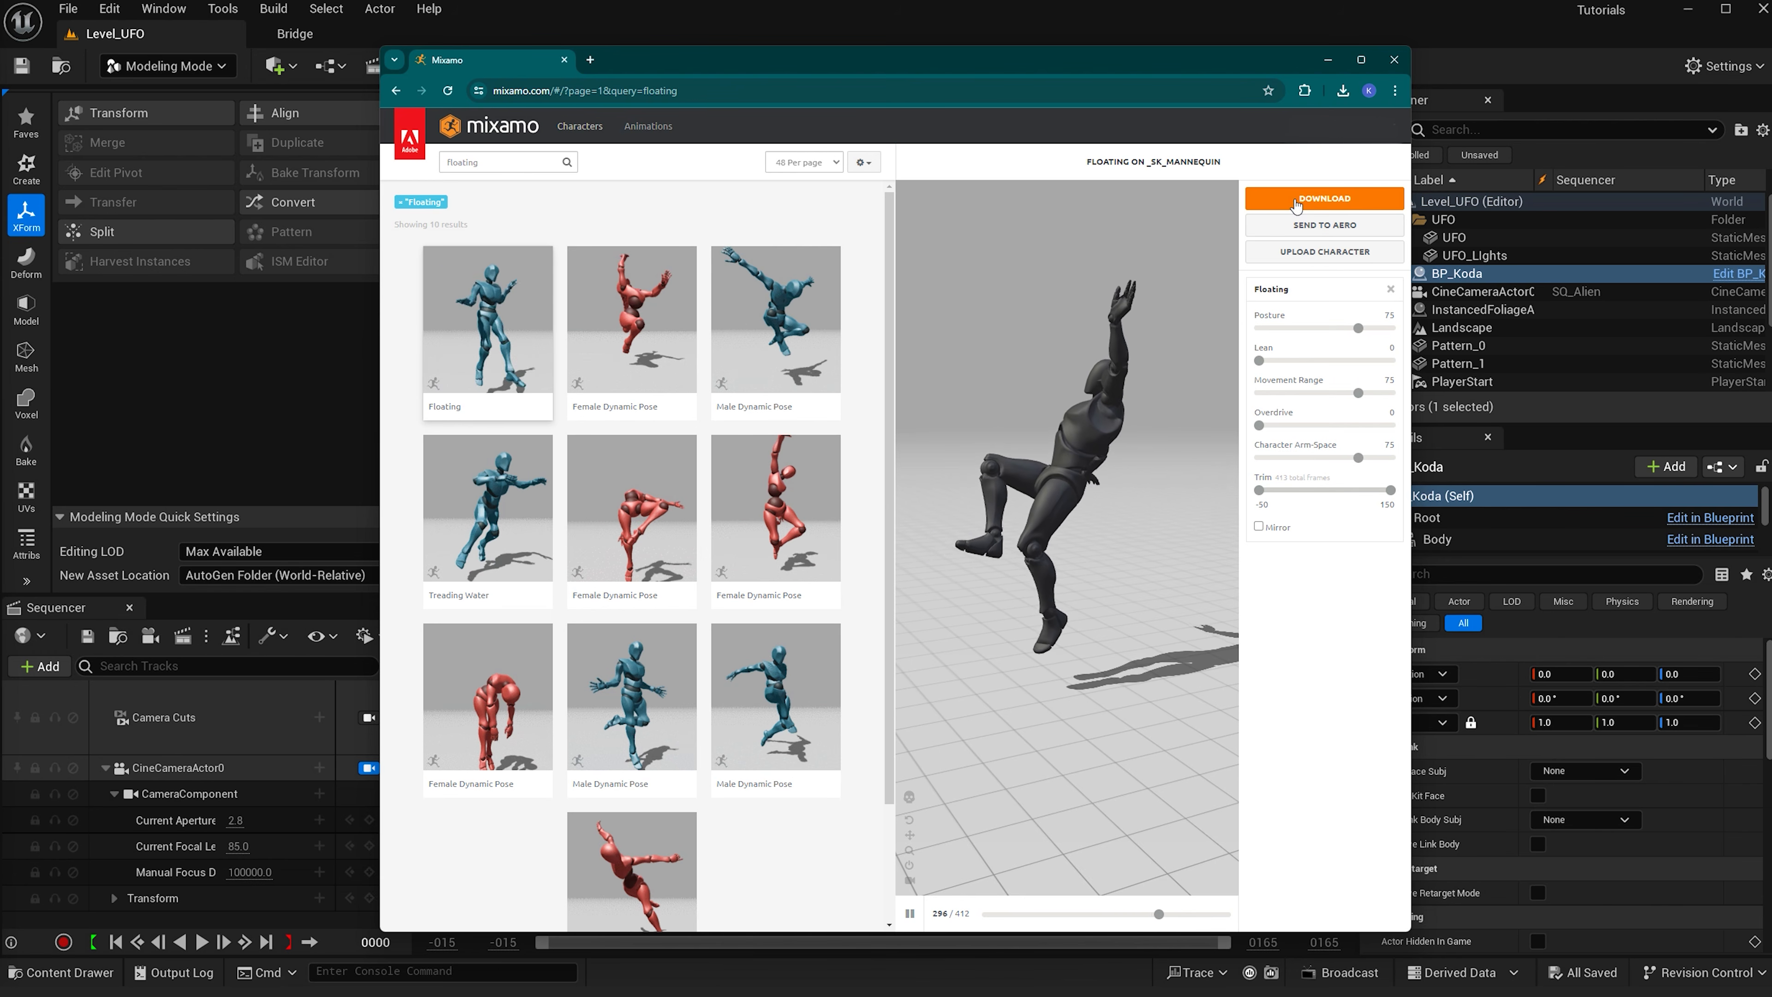
- Download the Floating animation as FBX Binary with skin at 24 frames per second
{"action": "left_click", "coordinate": [1324, 198]}
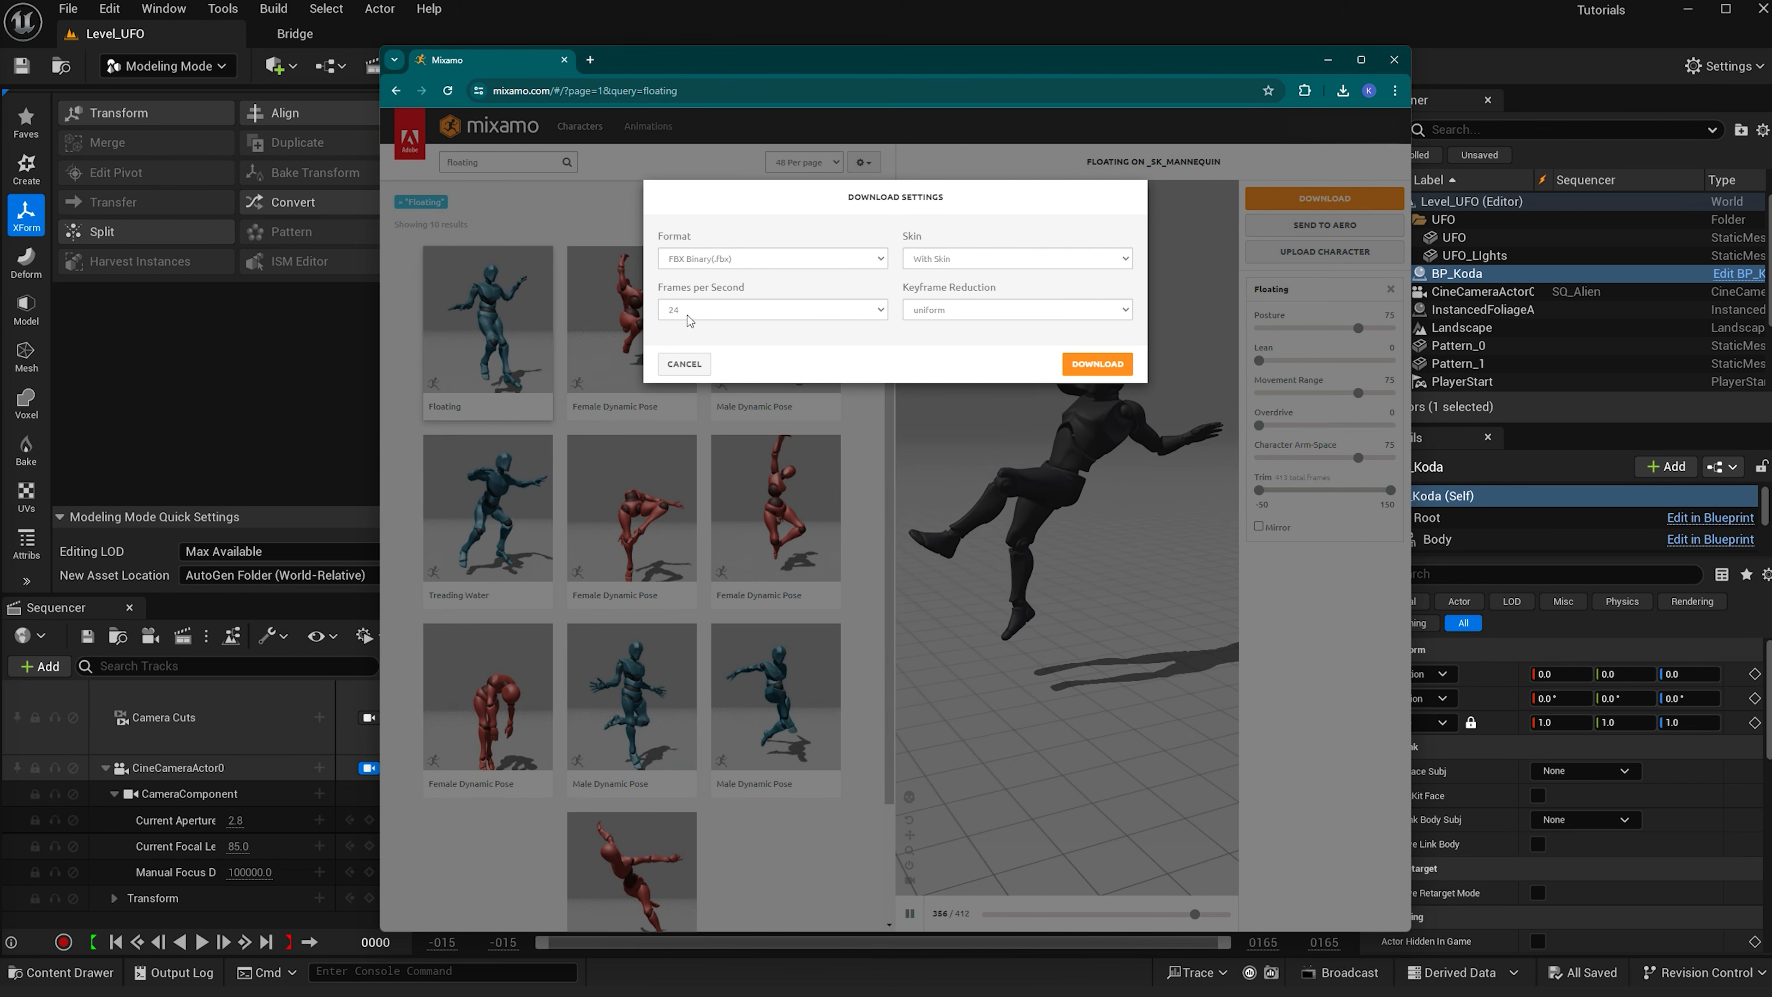
{"action": "left_click", "coordinate": [690, 317]}
{"action": "left_click", "coordinate": [694, 328]}
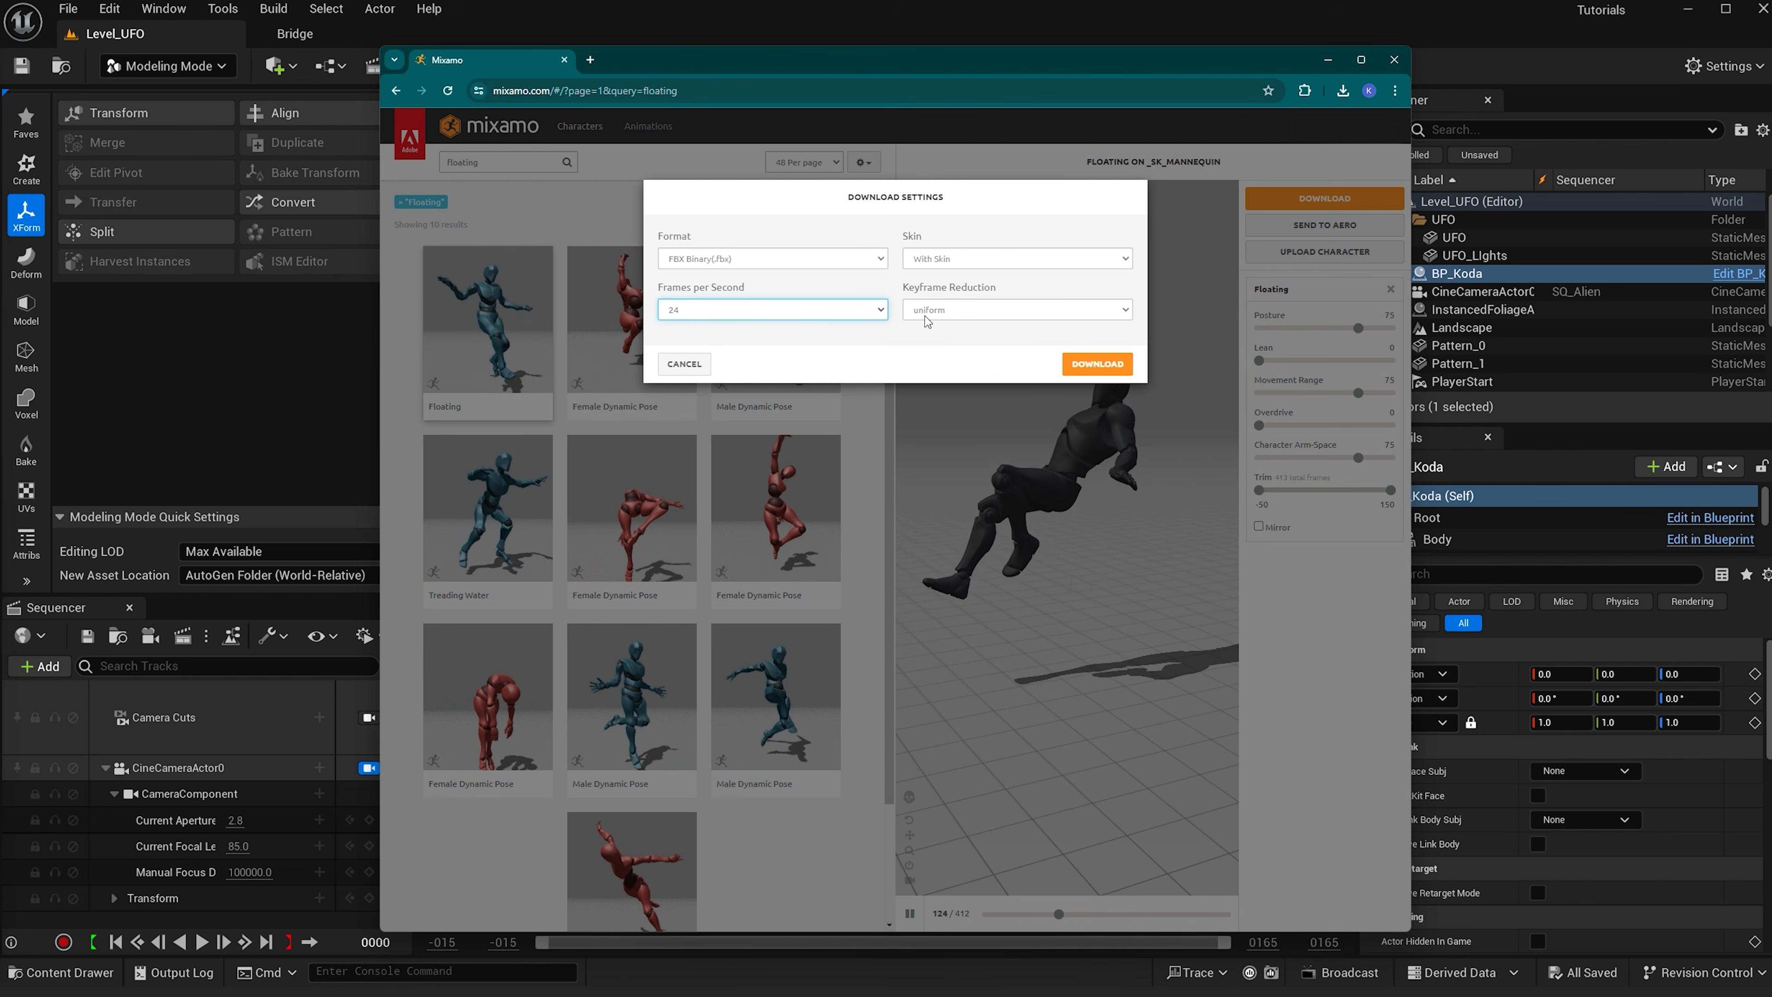
{"action": "left_click", "coordinate": [1079, 366]}
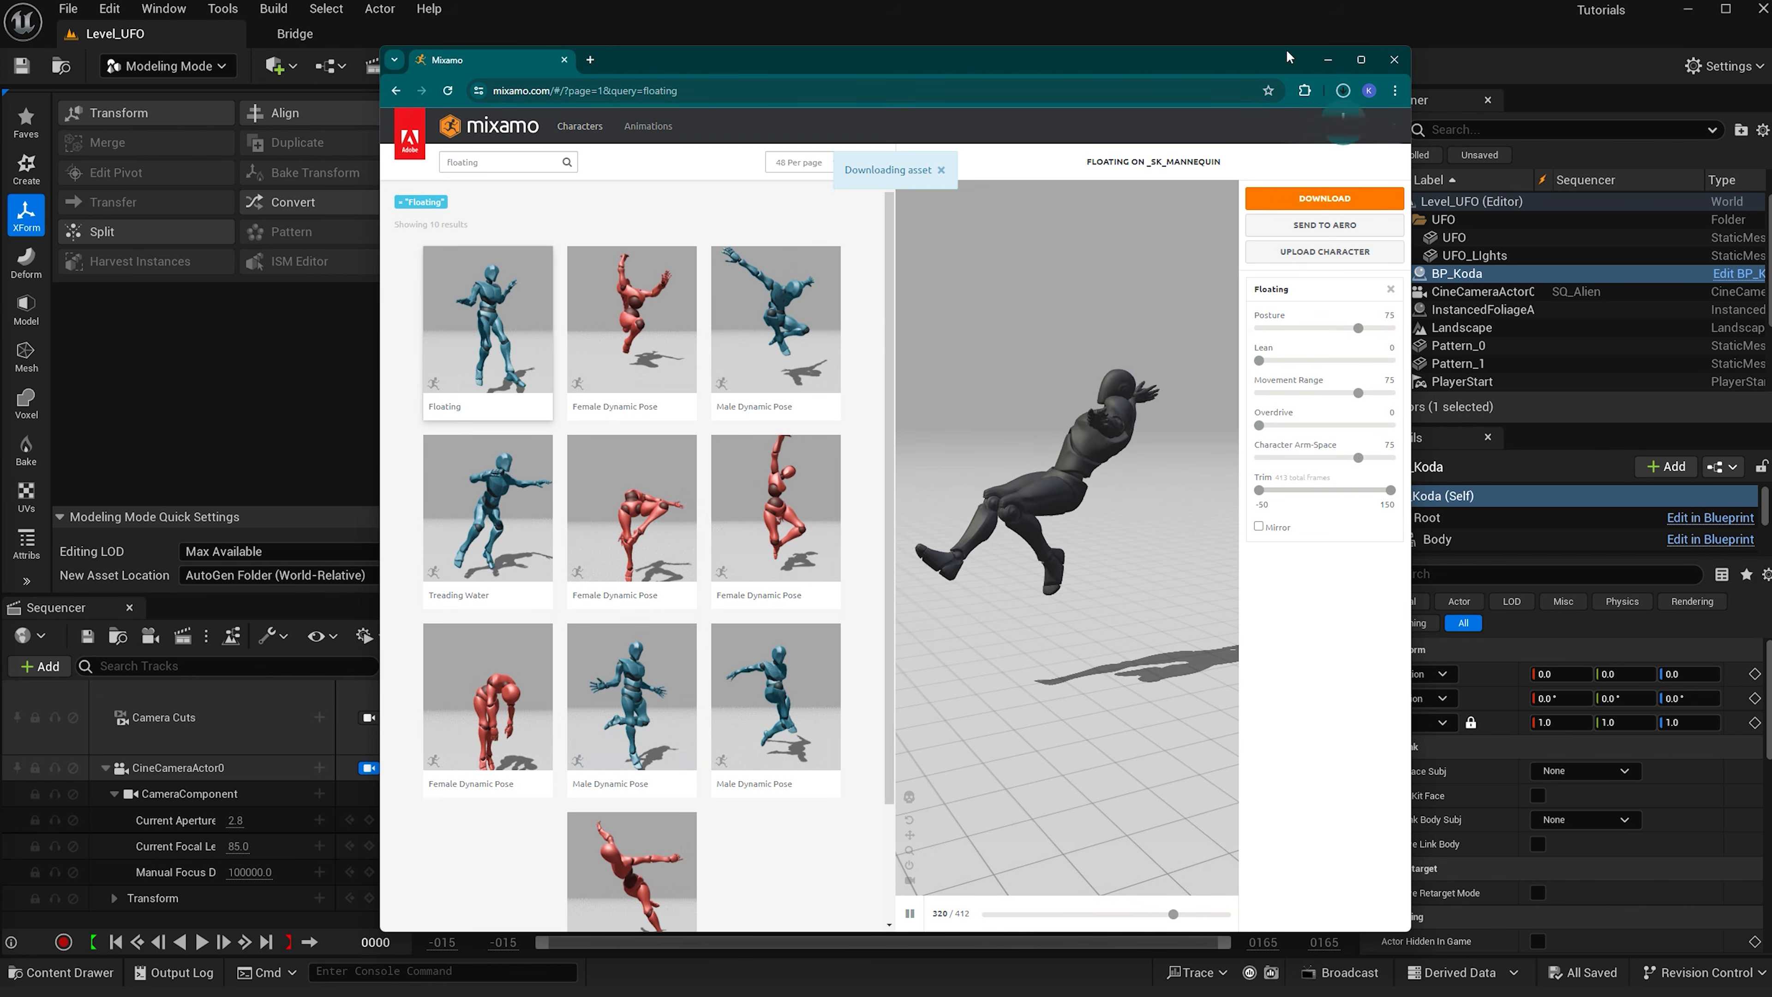
- Import the downloaded Floating.fbx into the Main/Animation content folder with the default FBX import options
{"action": "left_click", "coordinate": [1327, 59]}
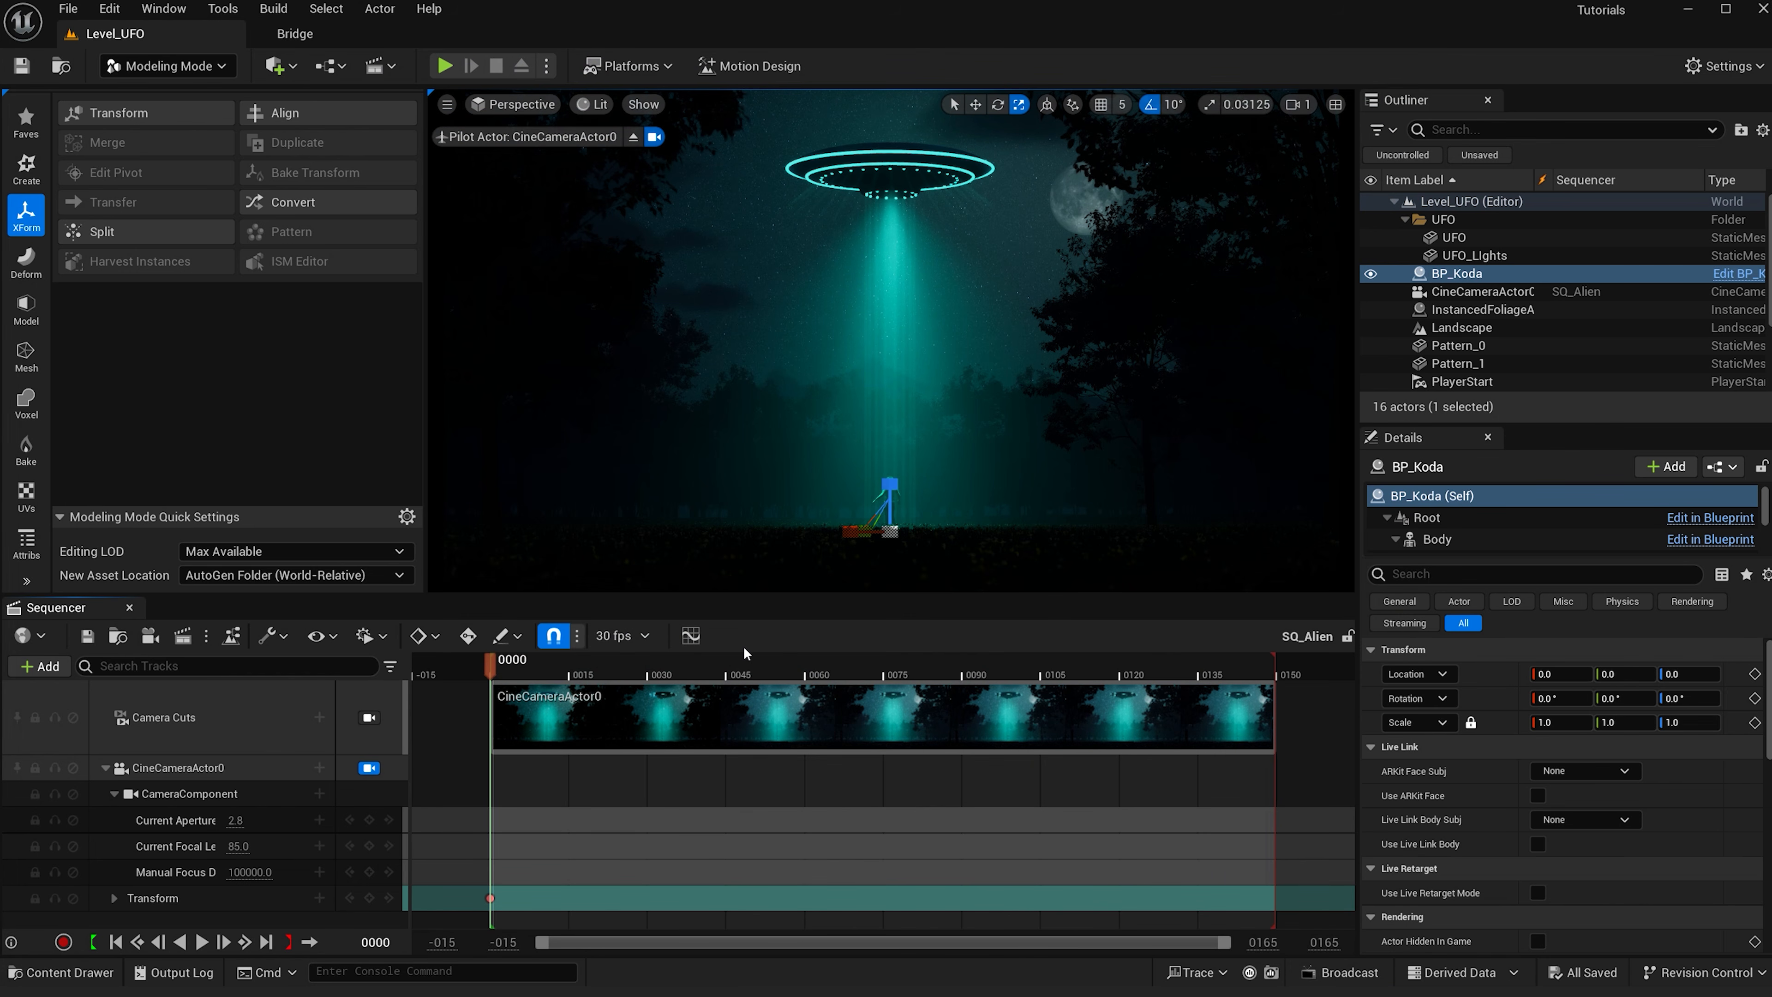
{"action": "key", "text": "ctrl+space"}
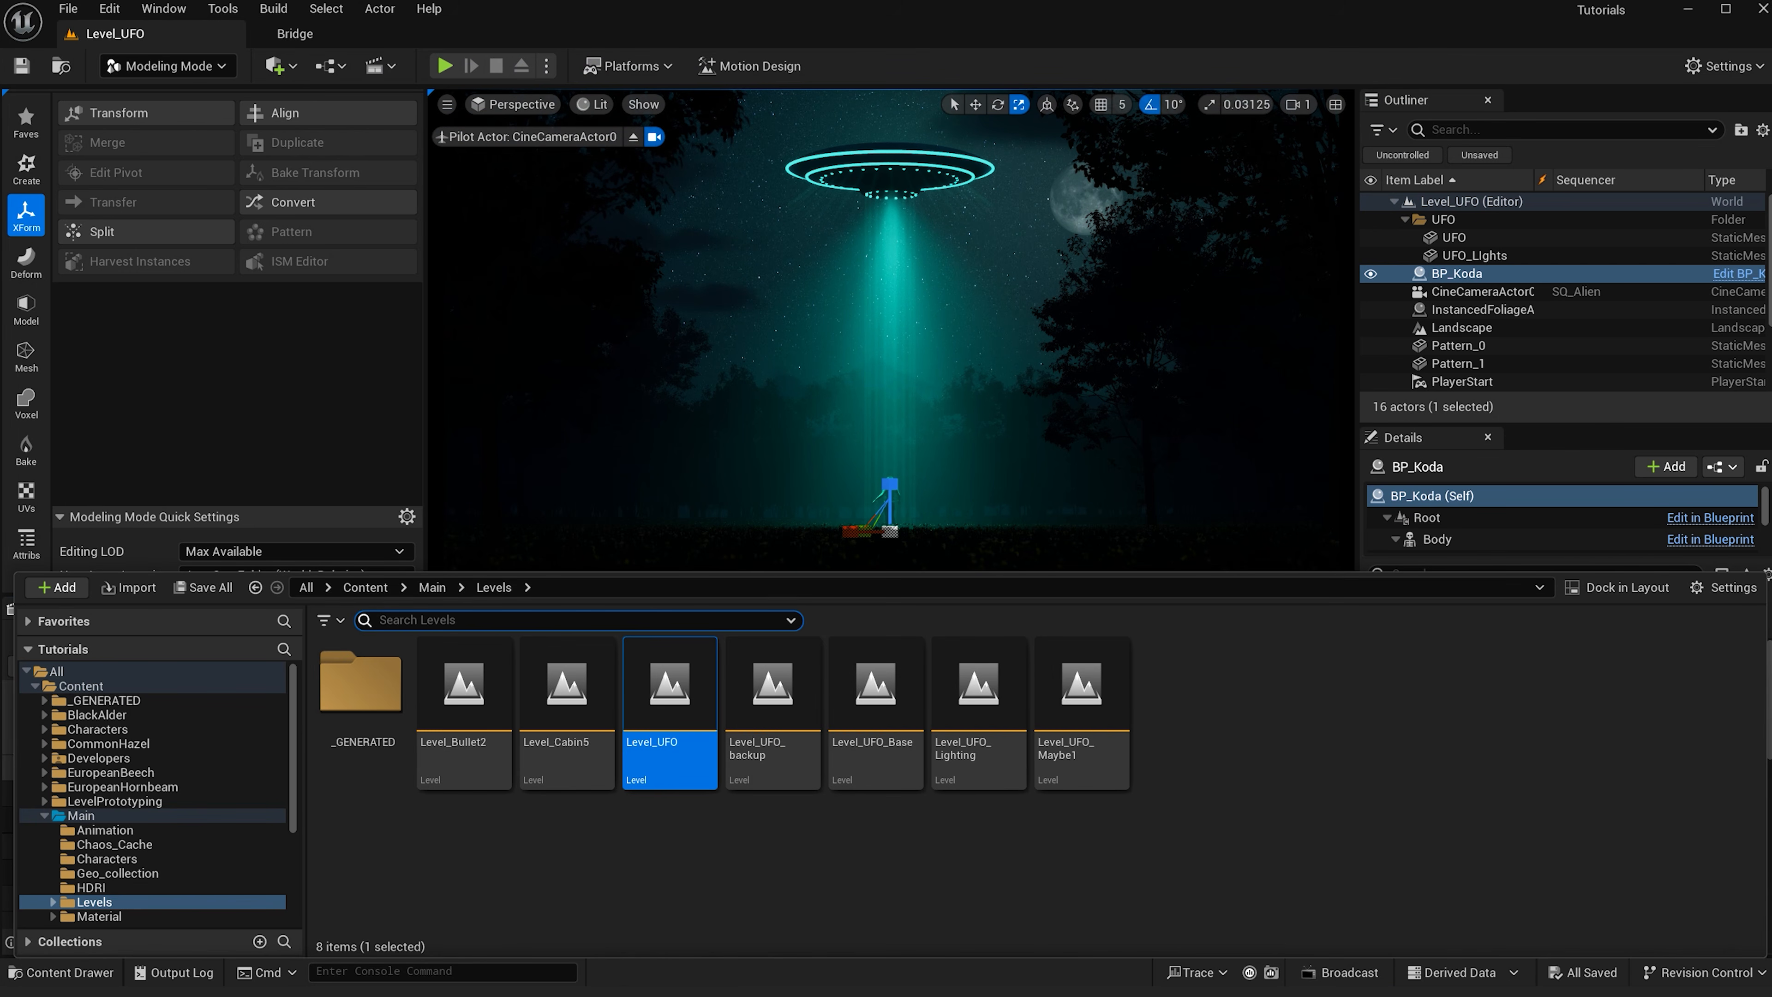
{"action": "left_click", "coordinate": [91, 830]}
{"action": "right_click", "coordinate": [528, 707]}
{"action": "left_click", "coordinate": [483, 710]}
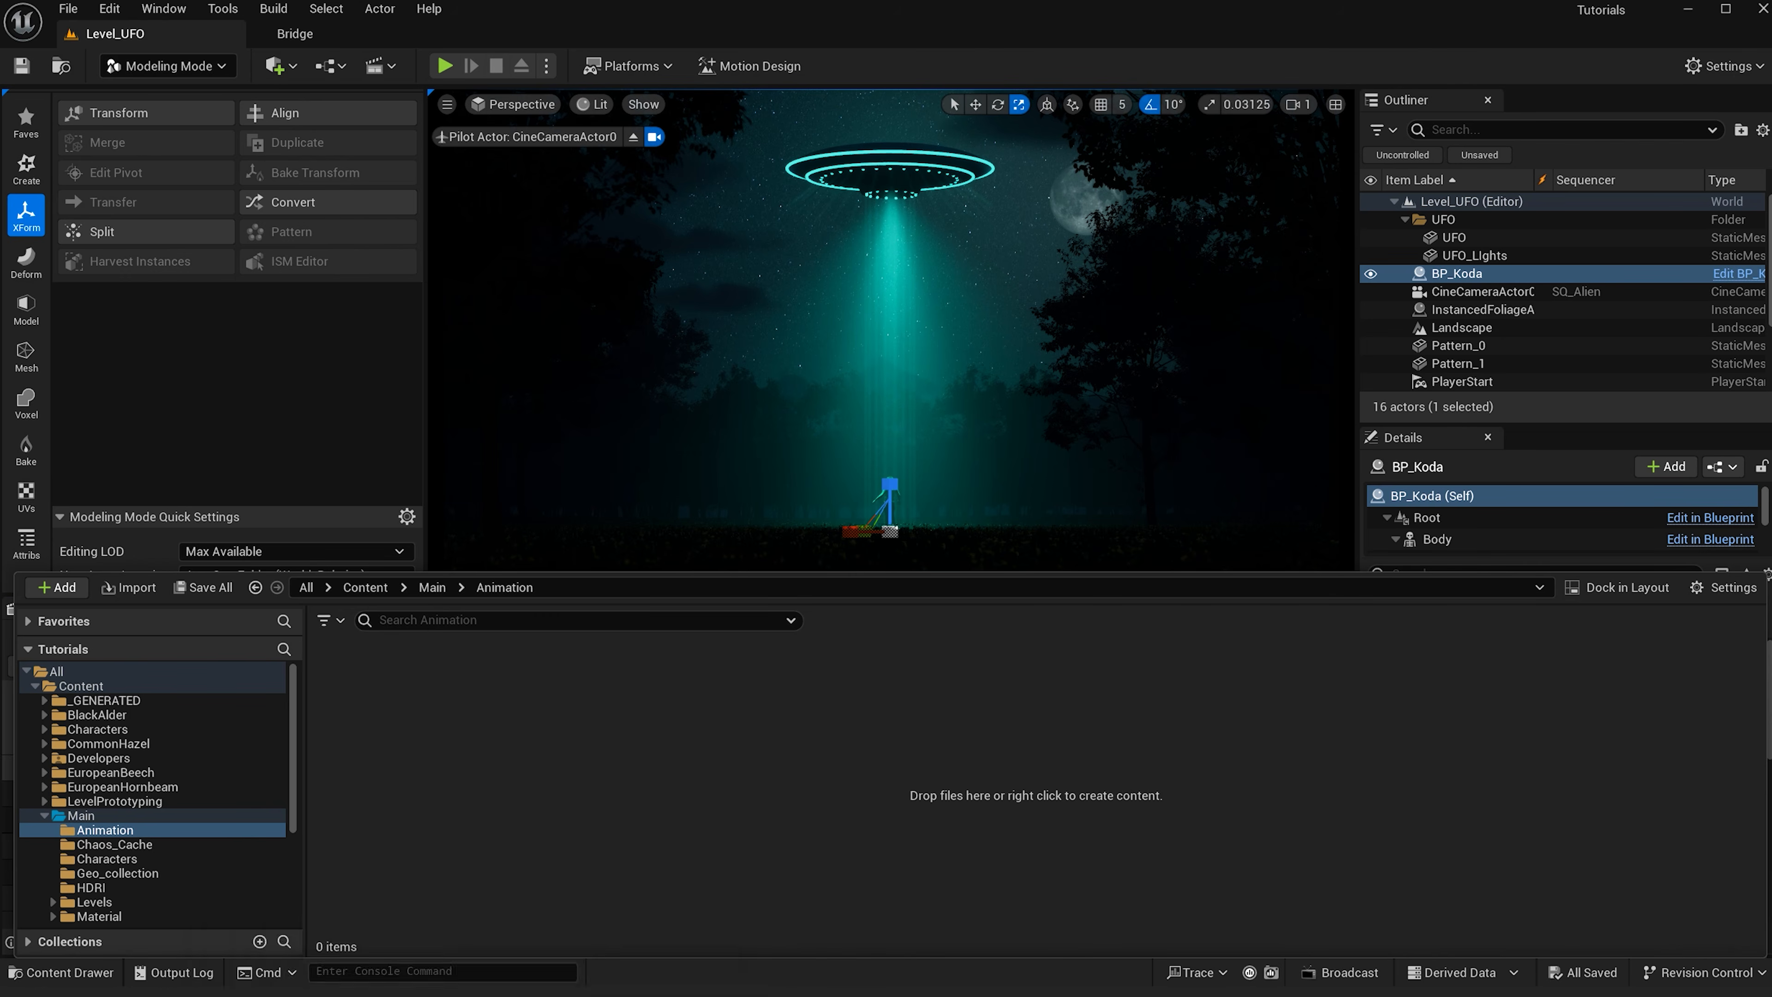
{"action": "left_click", "coordinate": [405, 936]}
{"action": "left_click", "coordinate": [500, 343]}
{"action": "left_click_drag", "start_coordinate": [501, 343], "coordinate": [467, 733]}
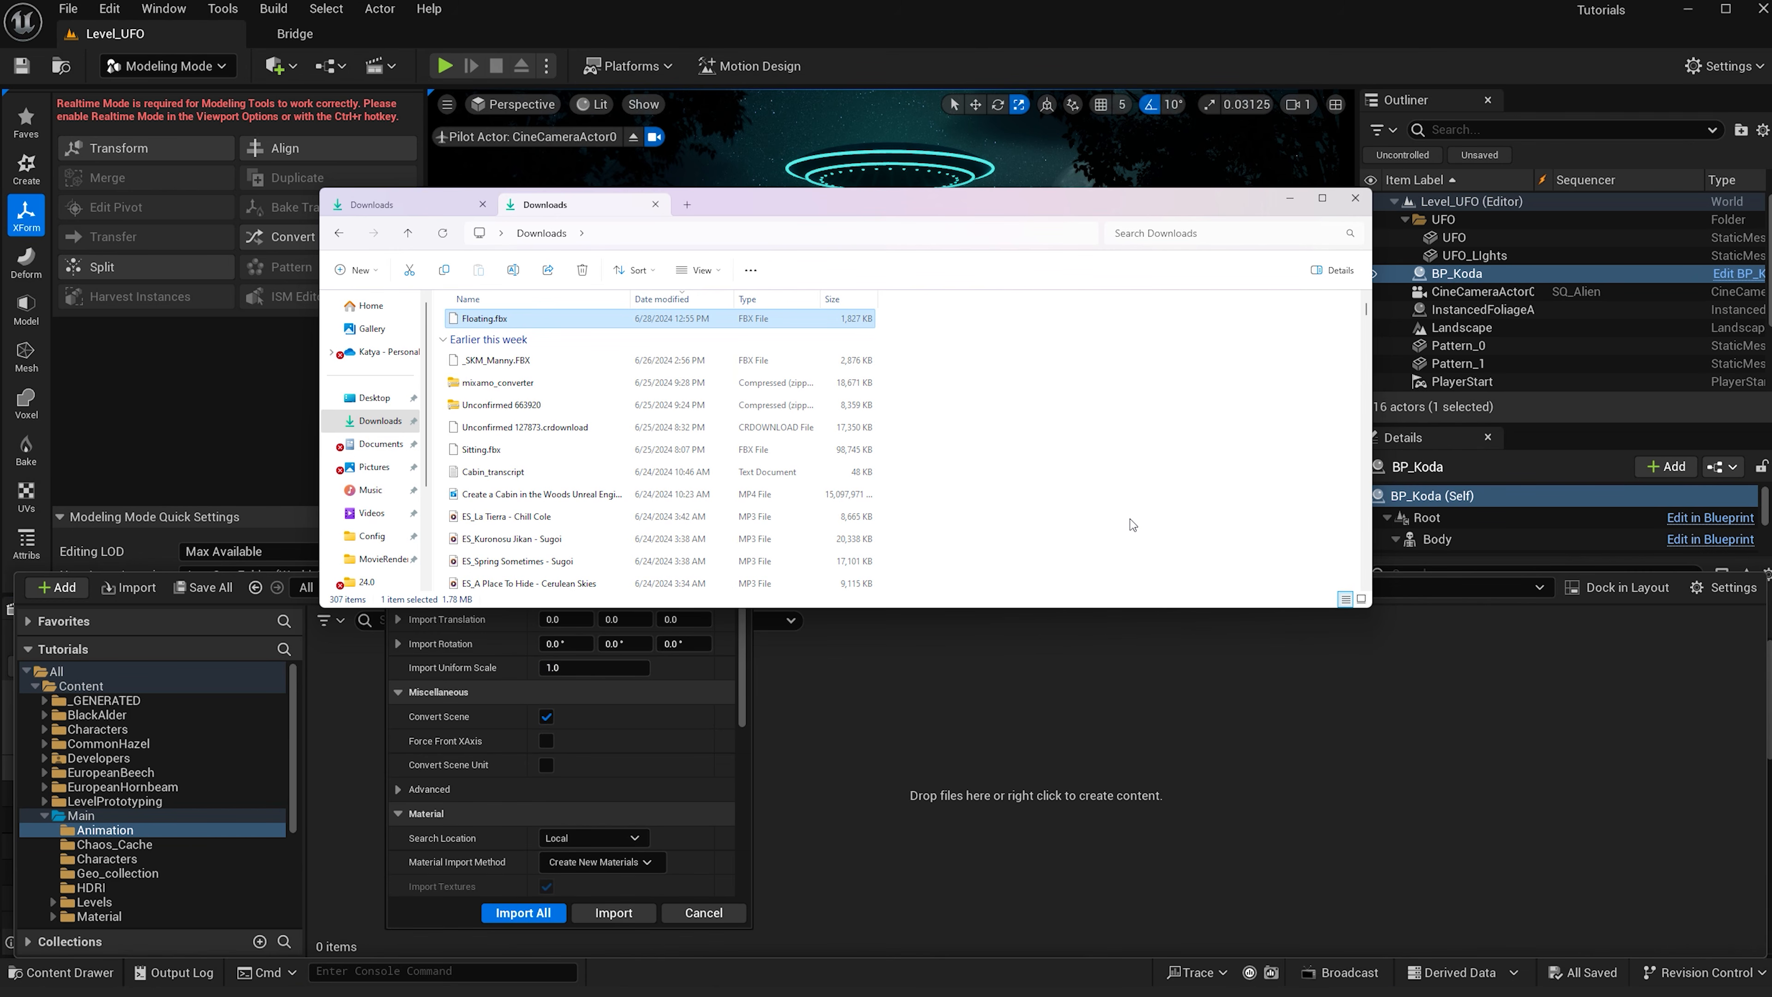
{"action": "left_click", "coordinate": [1287, 200]}
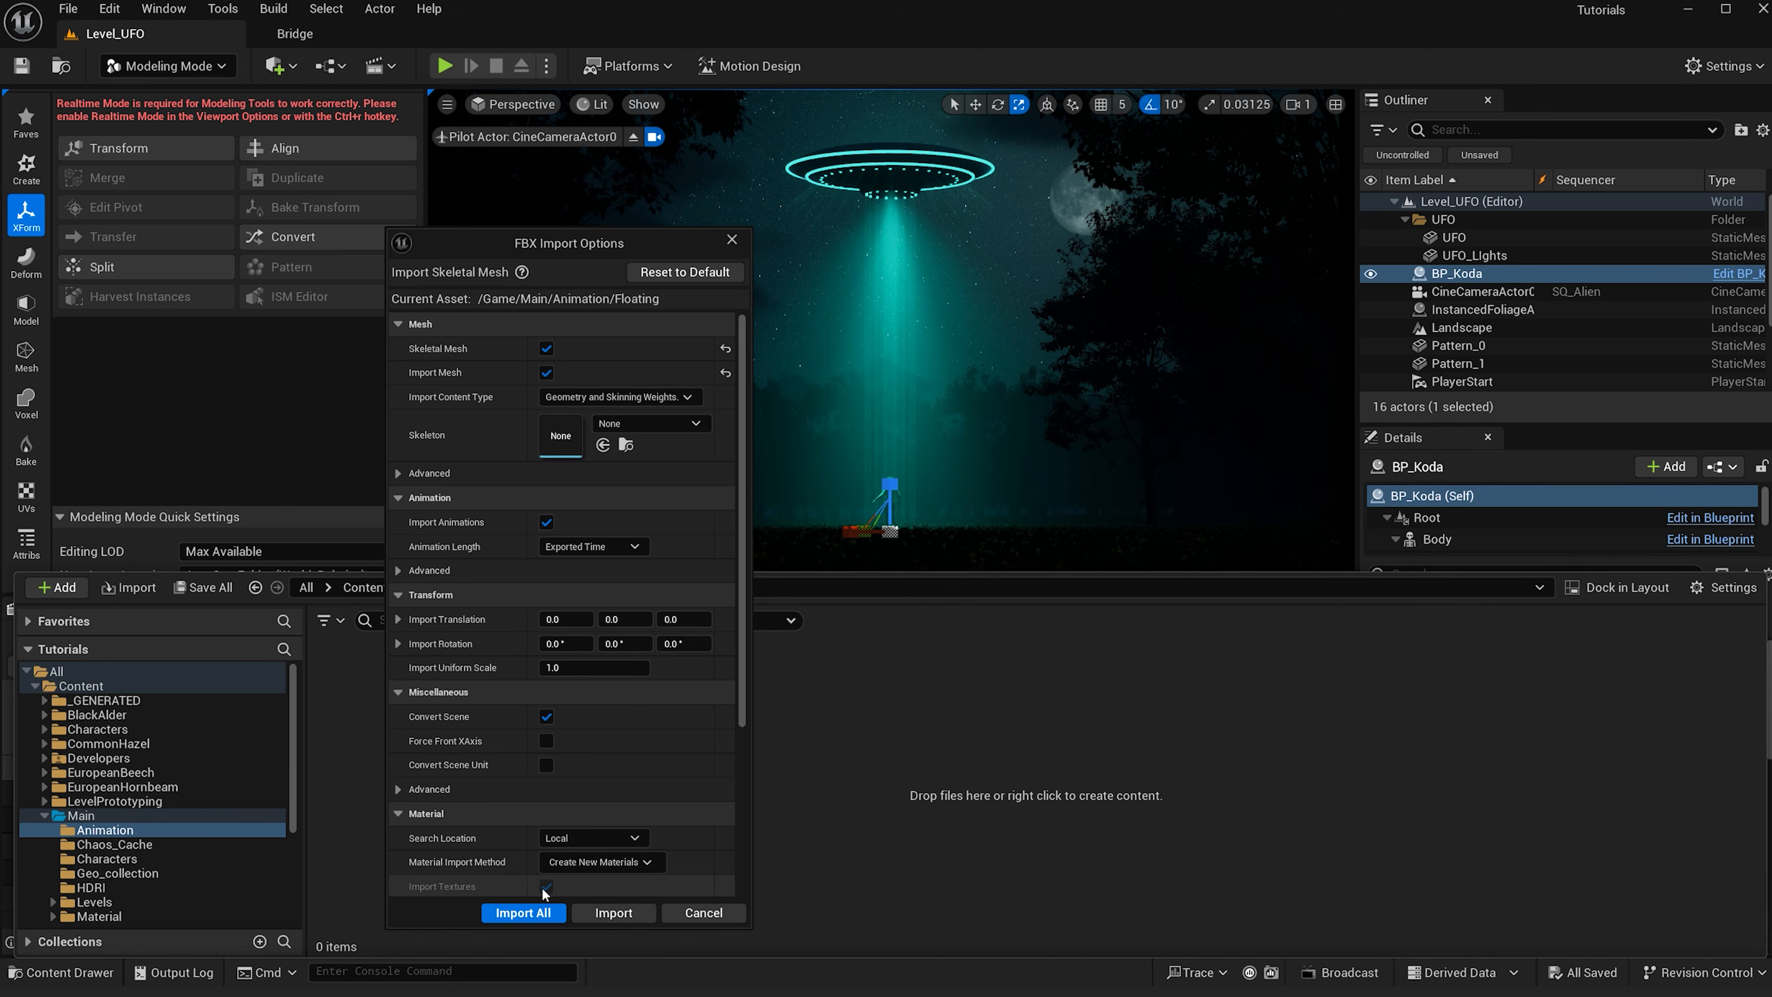
{"action": "left_click", "coordinate": [525, 912]}
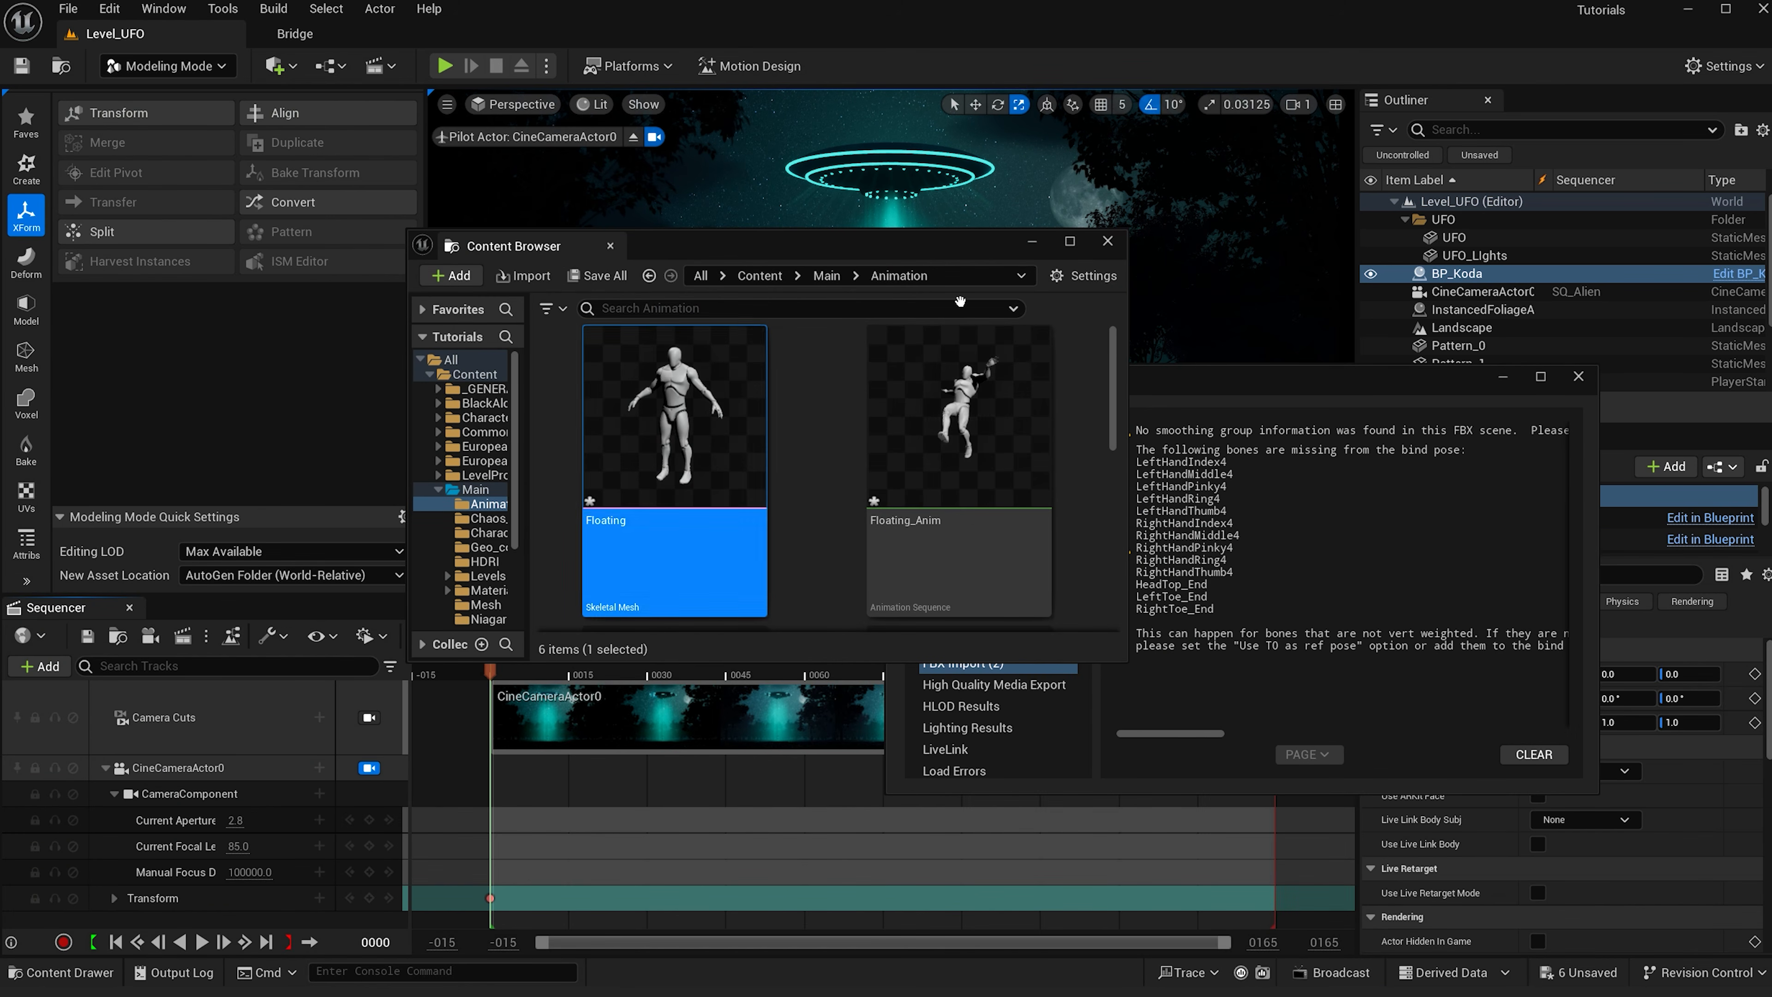
{"action": "left_click", "coordinate": [1107, 241]}
{"action": "left_click", "coordinate": [1578, 376]}
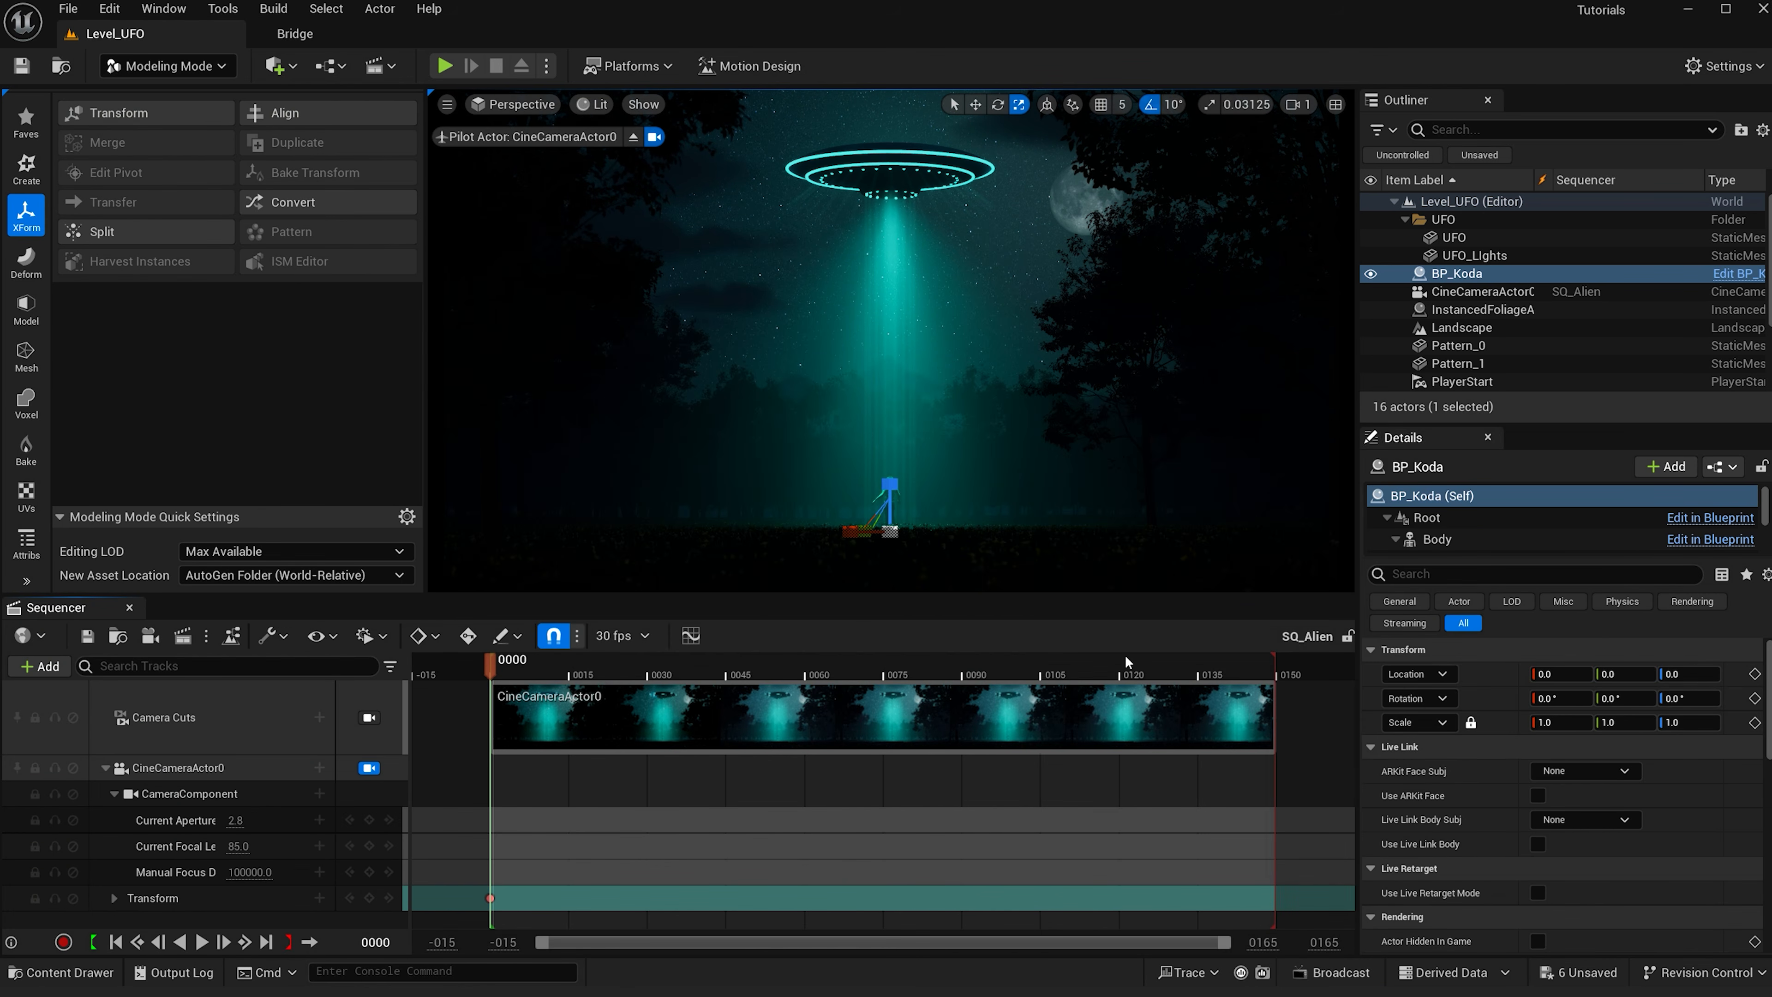
{"action": "key", "text": "ctrl+space"}
{"action": "mouse_move", "coordinate": [653, 791]}
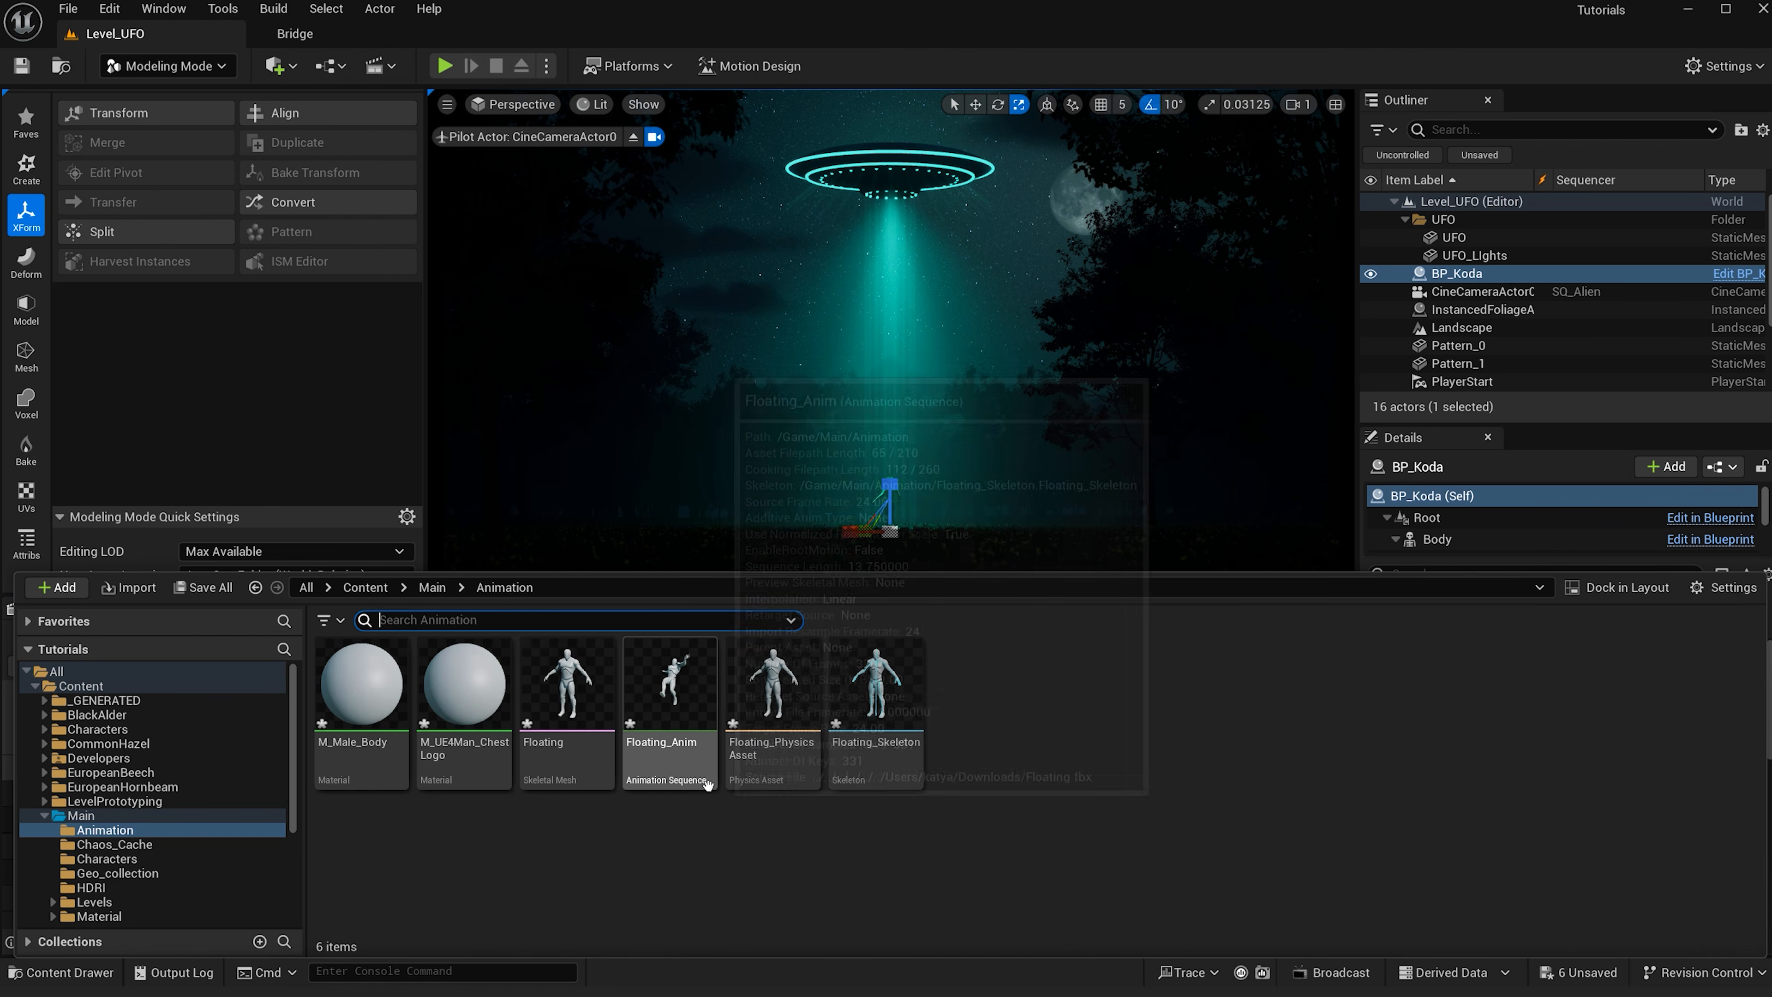
{"action": "right_click", "coordinate": [663, 761]}
{"action": "mouse_move", "coordinate": [849, 171]}
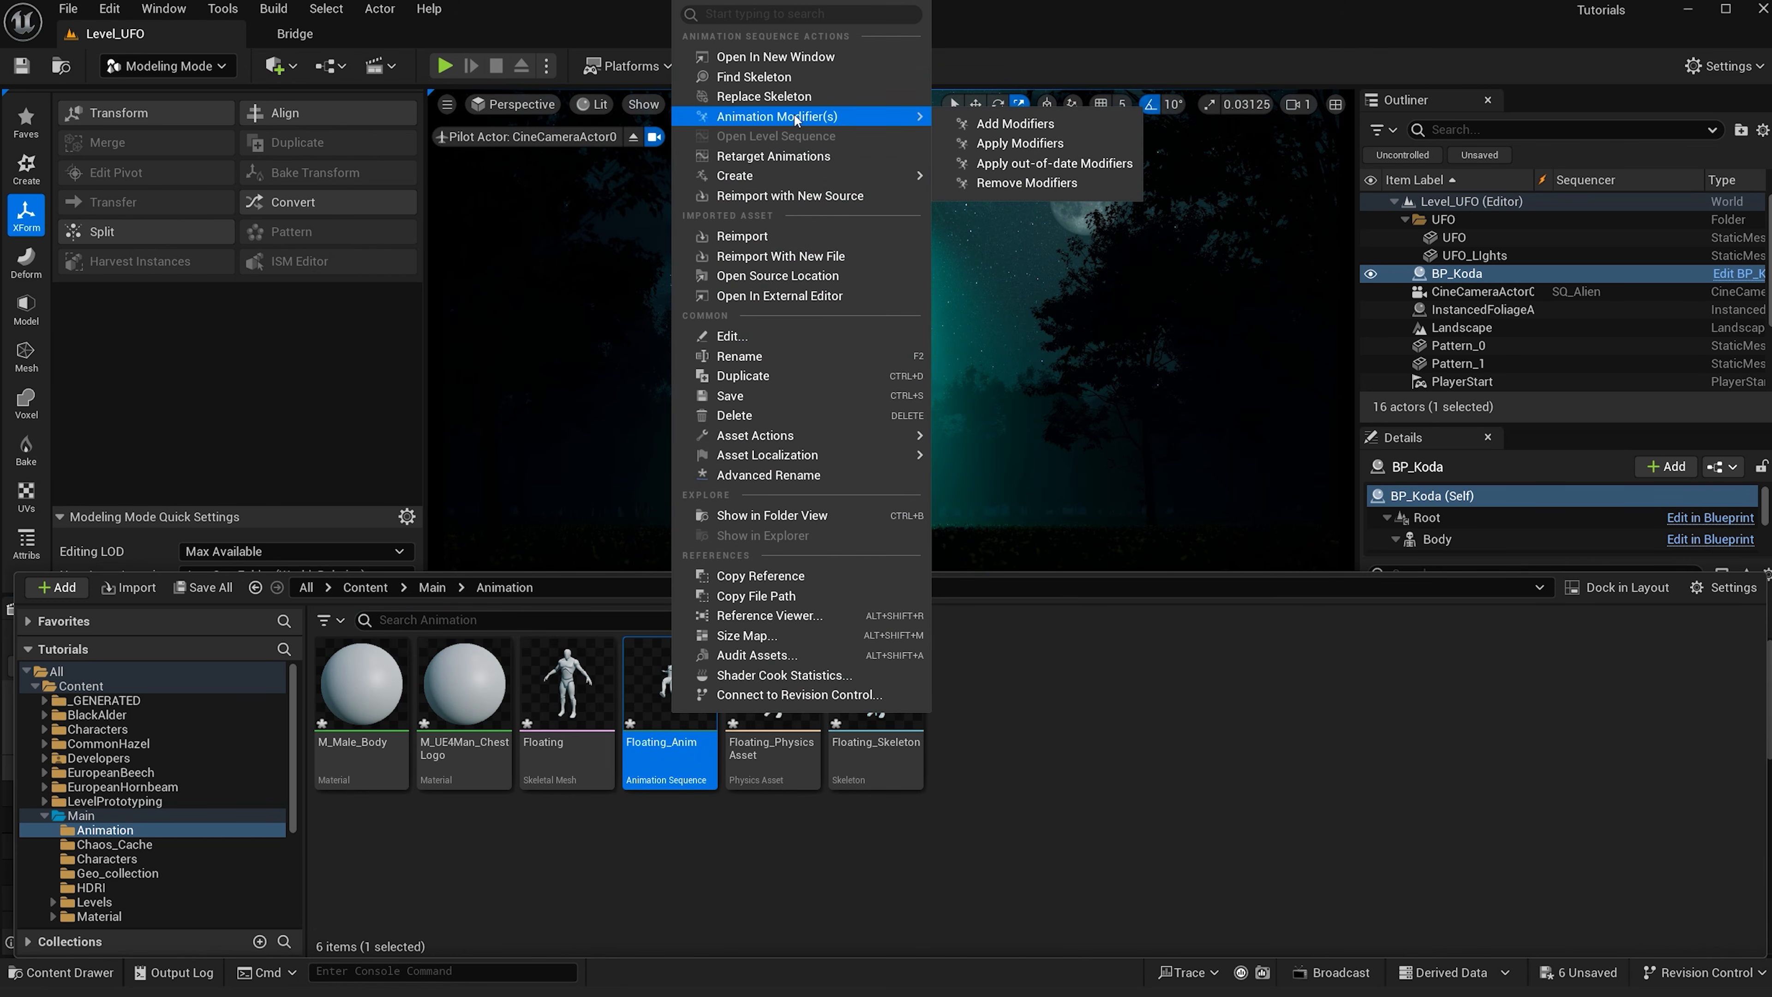
{"action": "left_click", "coordinate": [791, 157]}
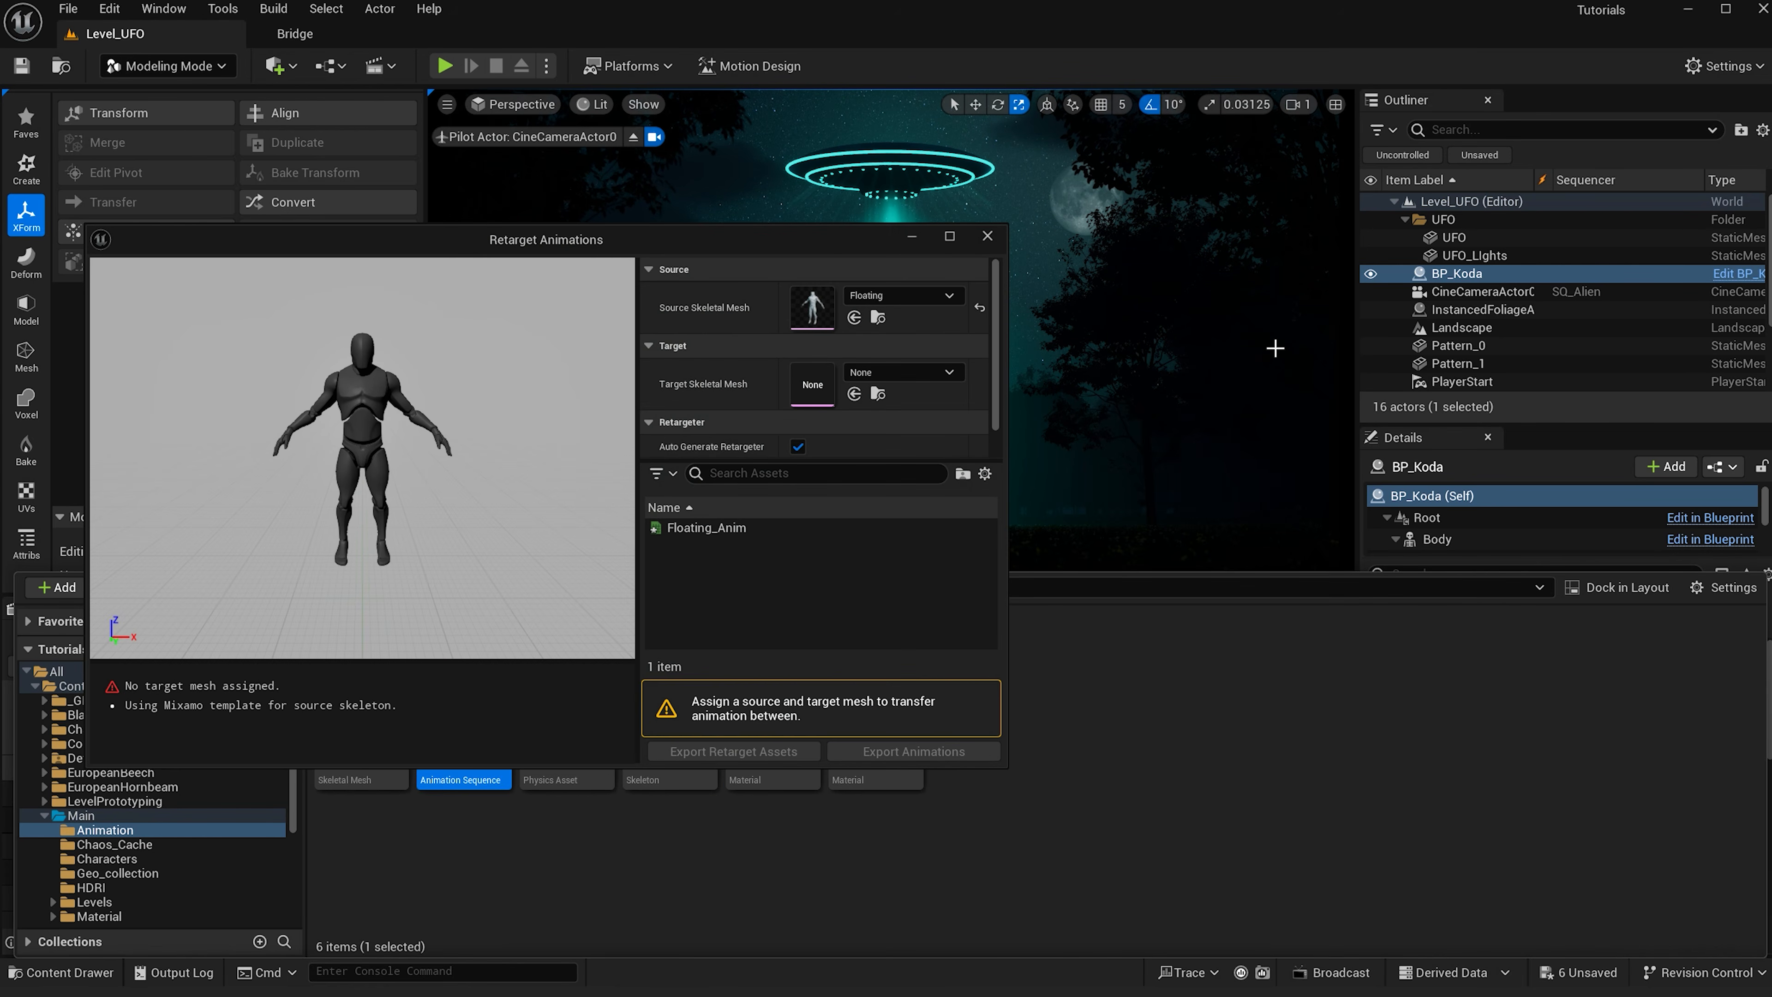
- Copy the skeletal mesh asset reference from BP_Koda's Body component
{"action": "left_click", "coordinate": [1455, 536]}
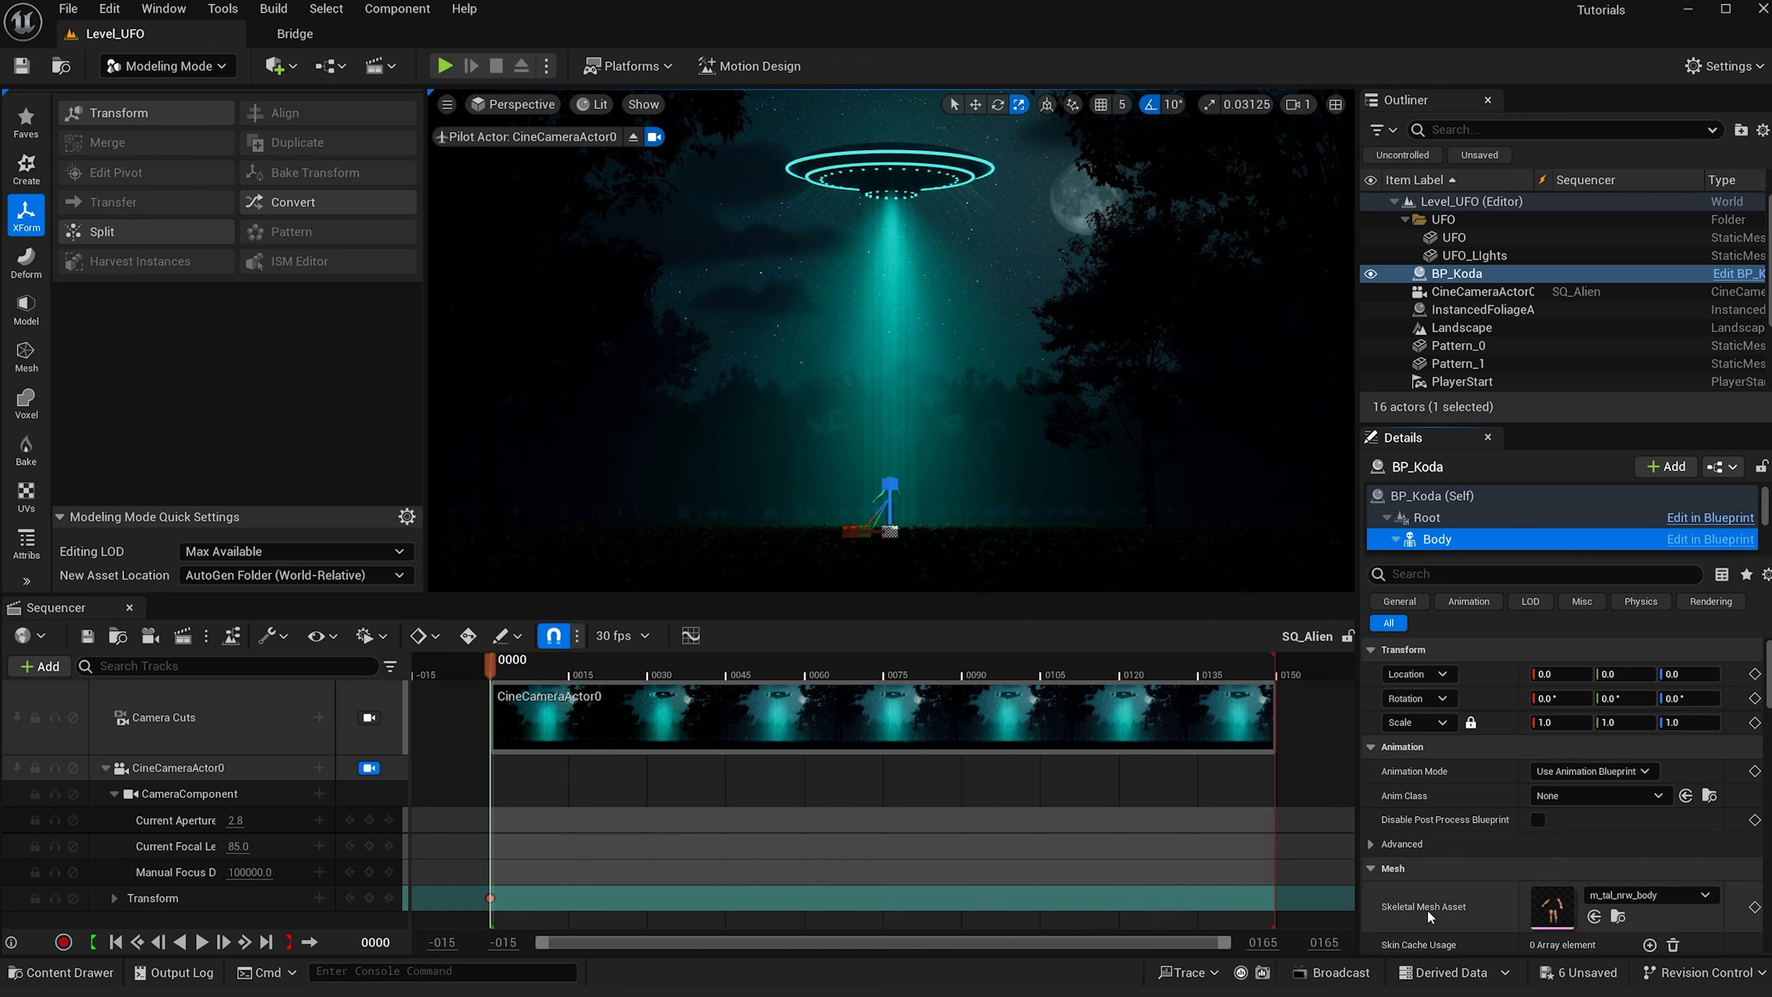
{"action": "right_click", "coordinate": [1545, 907]}
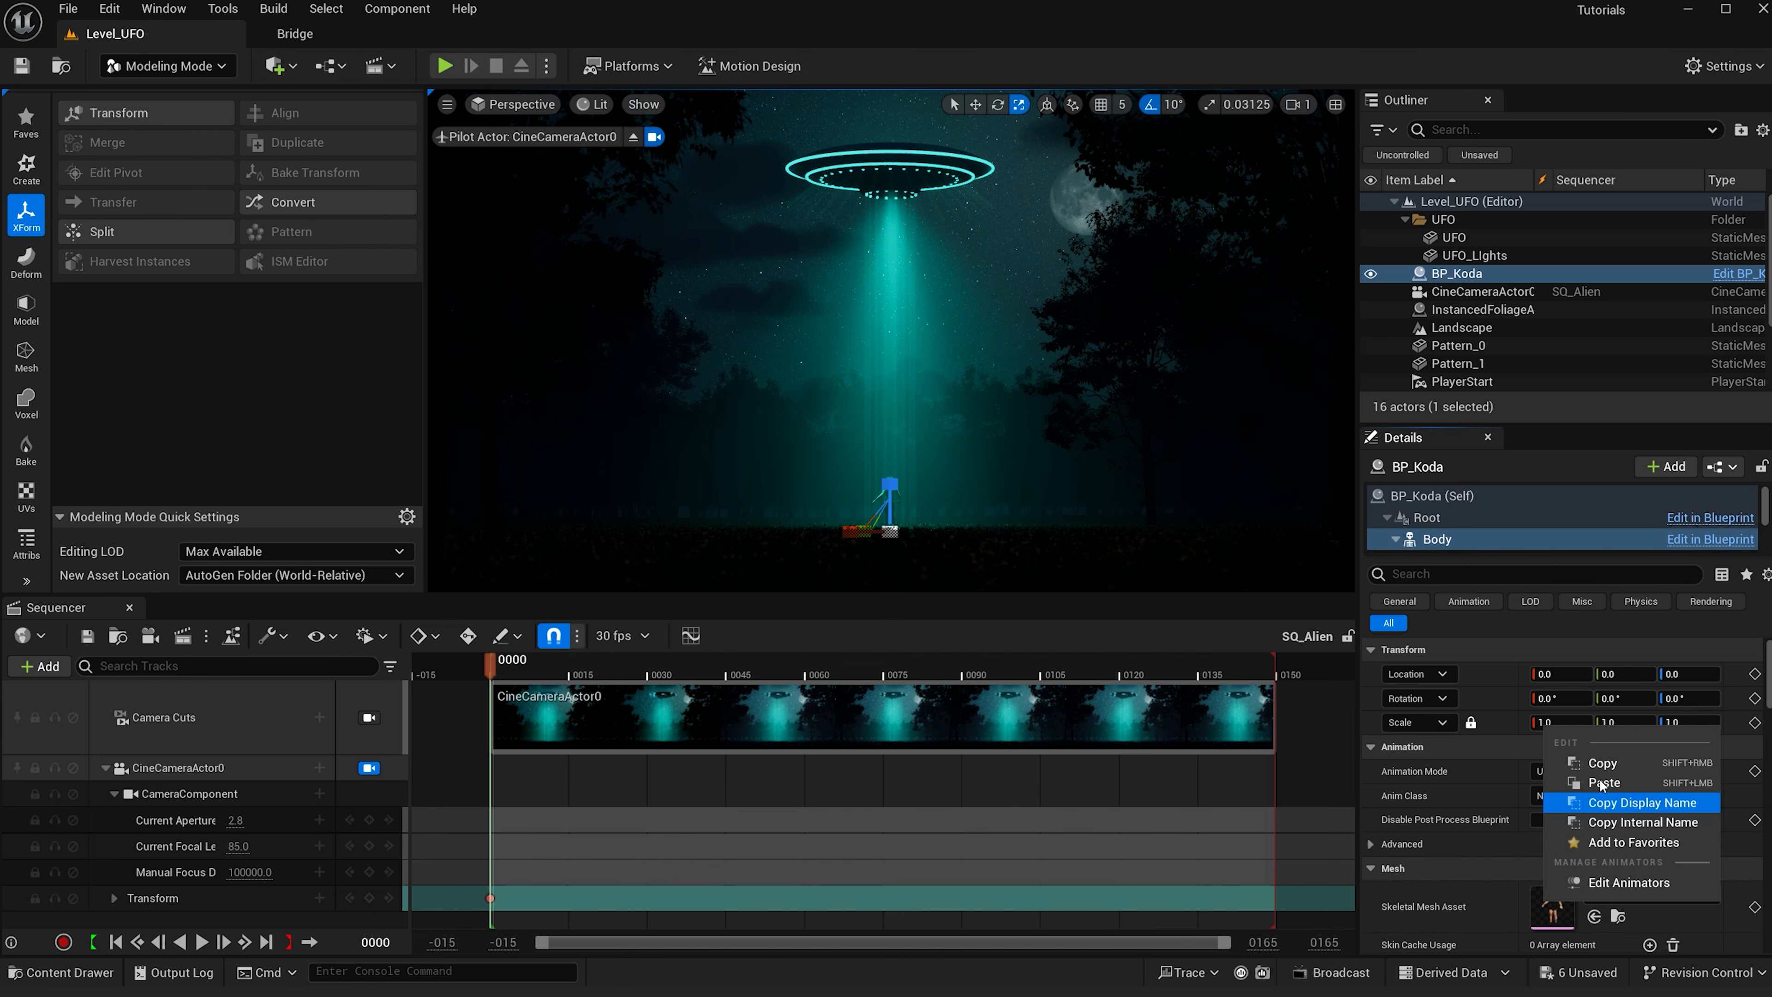
{"action": "left_click", "coordinate": [1601, 766]}
- Open Retarget Animations for Floating_Anim and paste the copied Body mesh as the target skeletal mesh
{"action": "key", "text": "ctrl+space"}
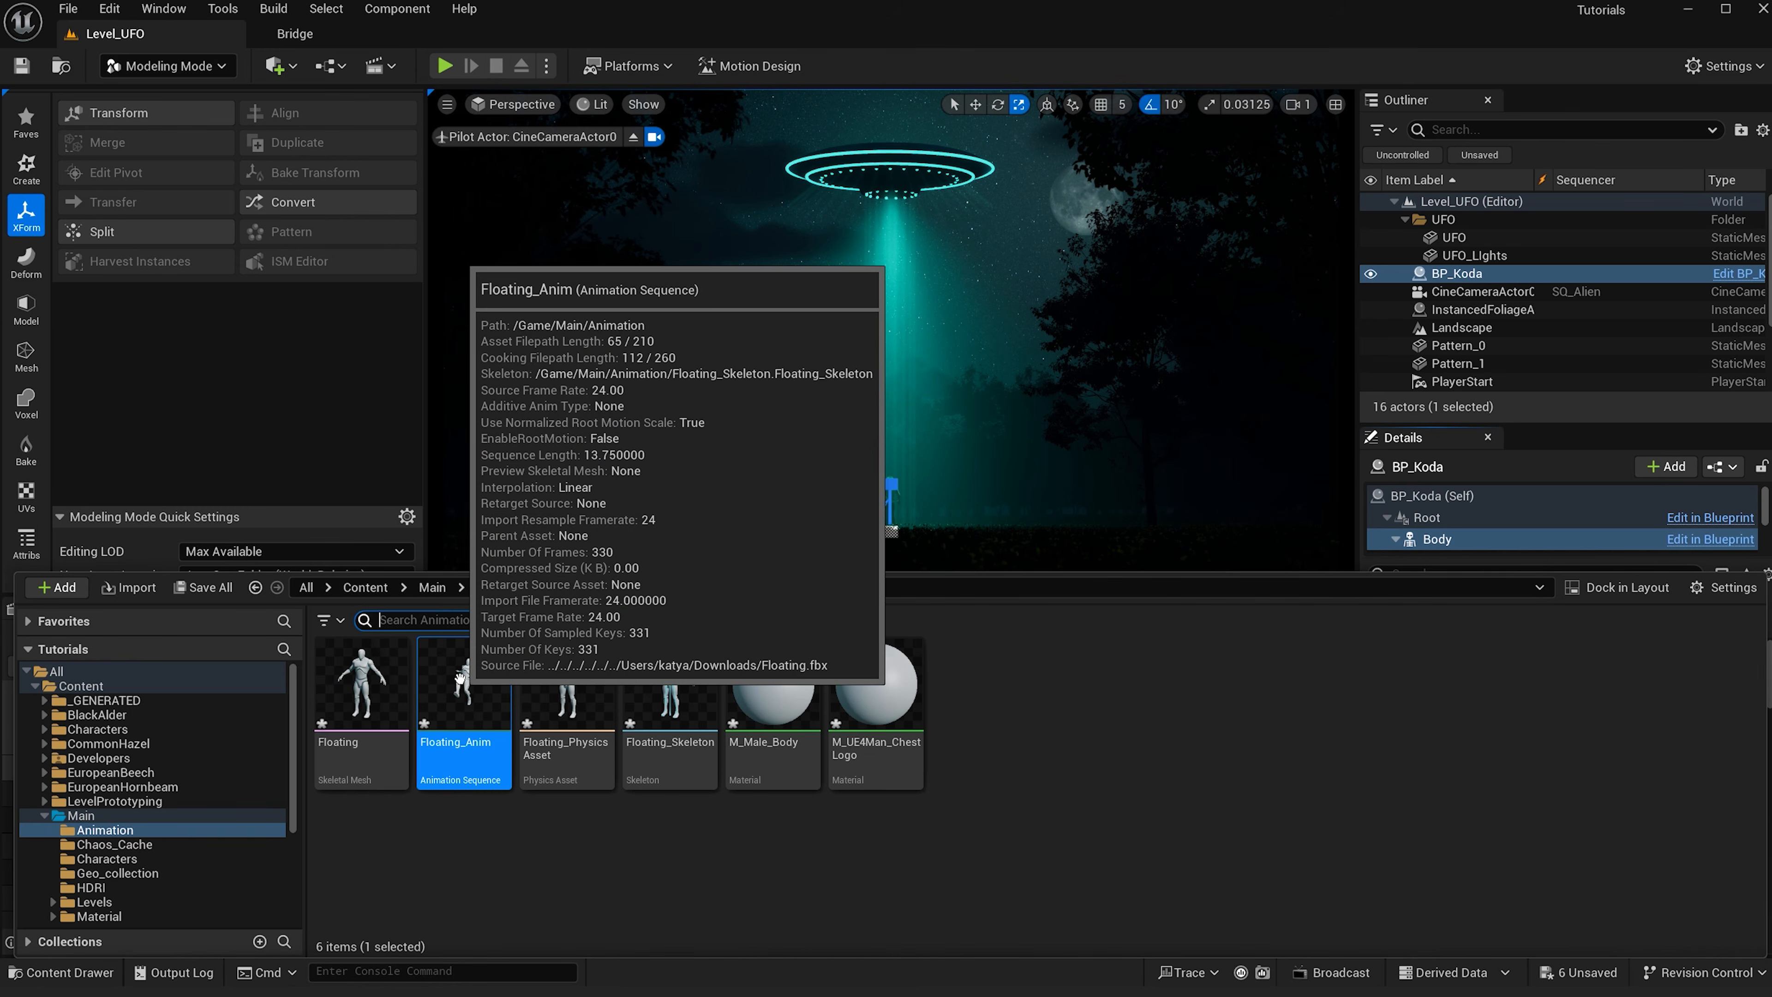
{"action": "right_click", "coordinate": [460, 676]}
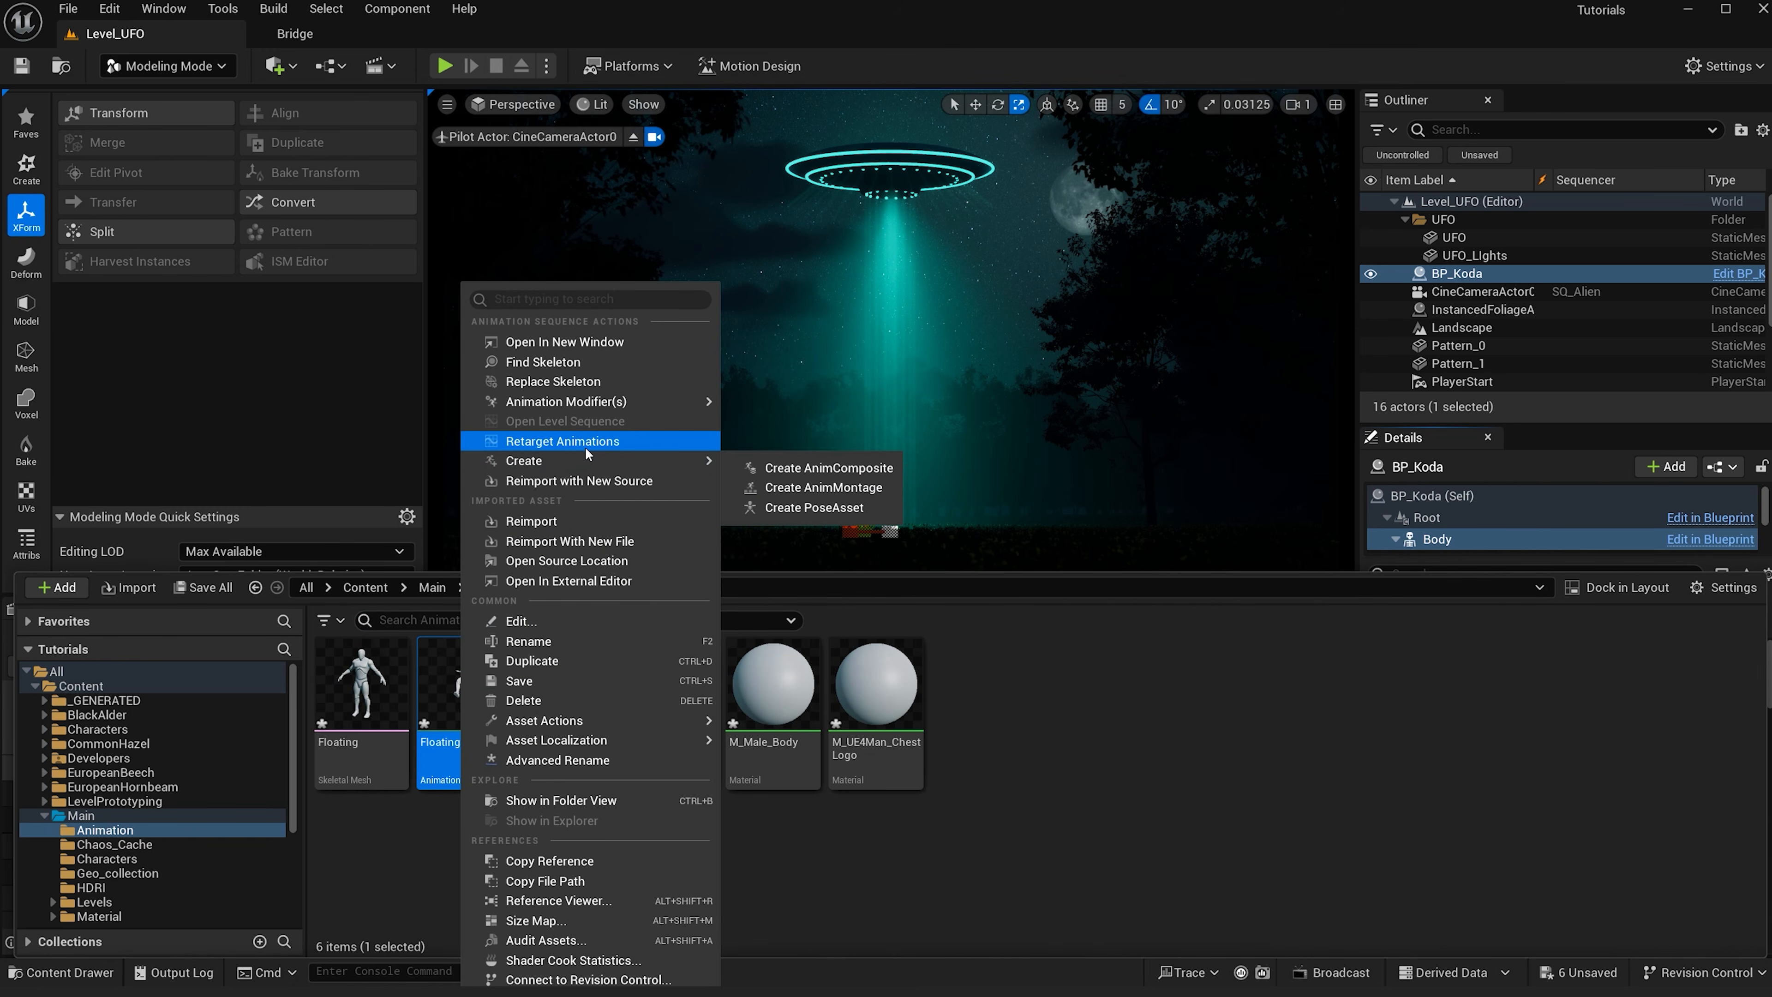
{"action": "left_click", "coordinate": [585, 448]}
{"action": "right_click", "coordinate": [801, 385]}
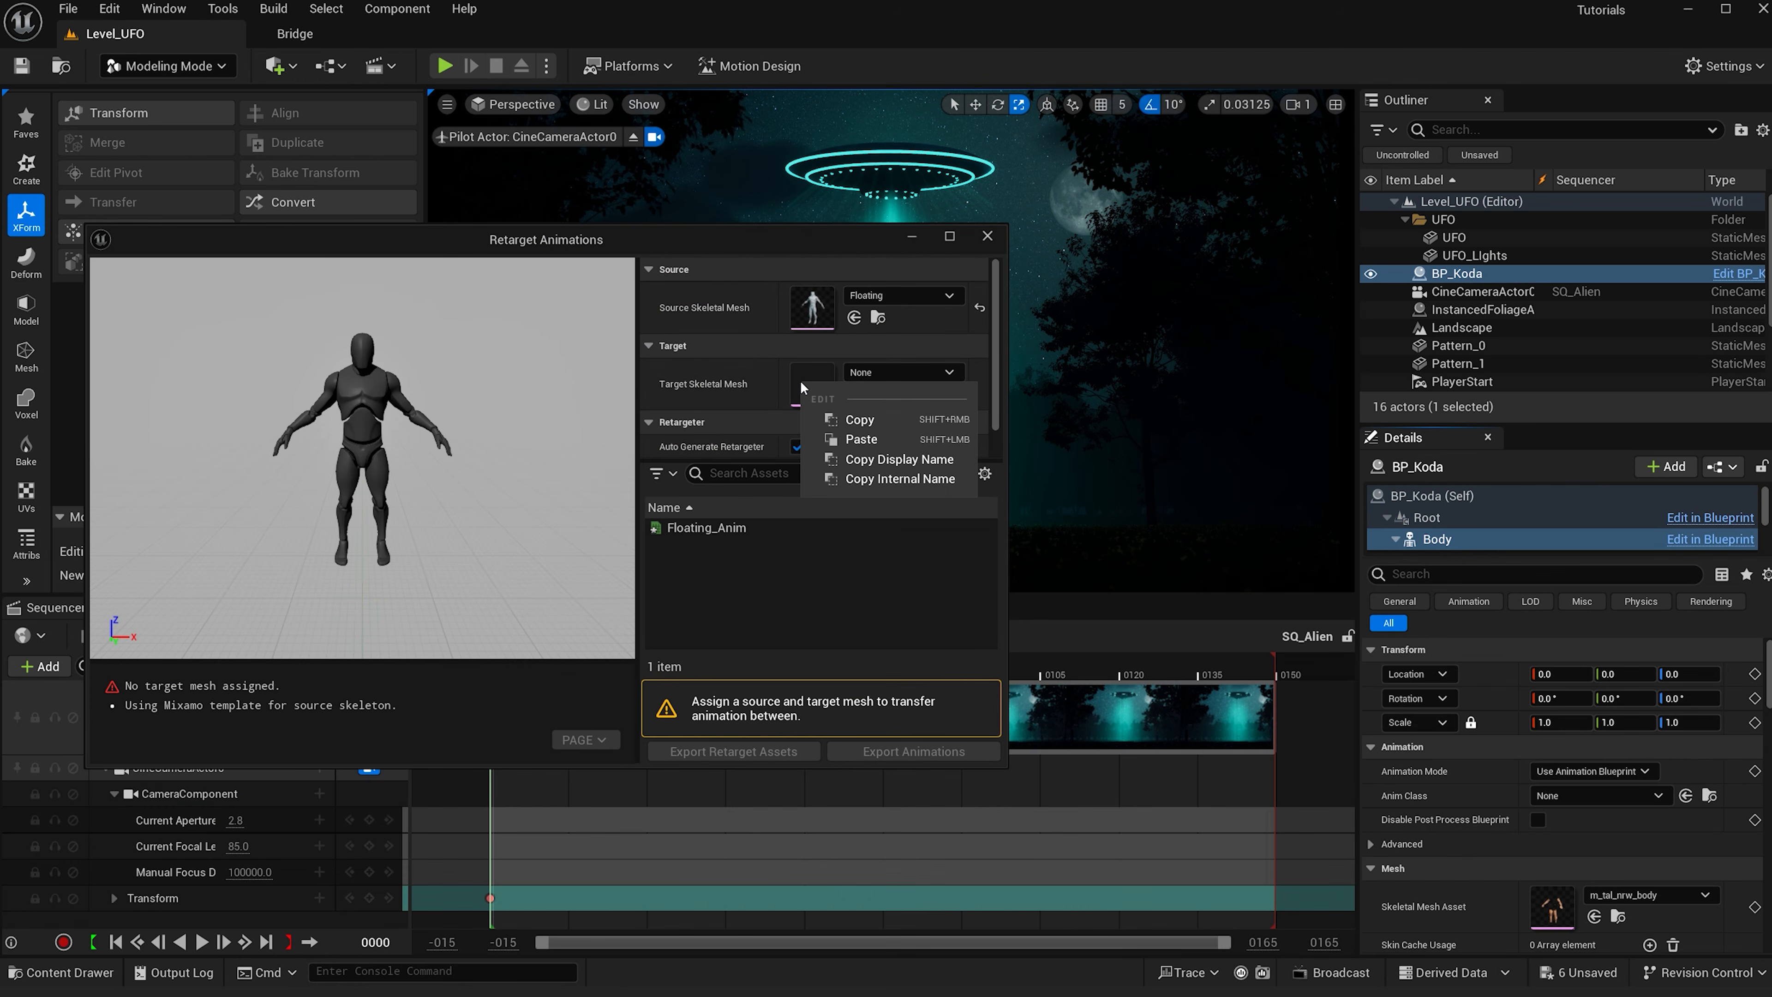
{"action": "left_click", "coordinate": [861, 439]}
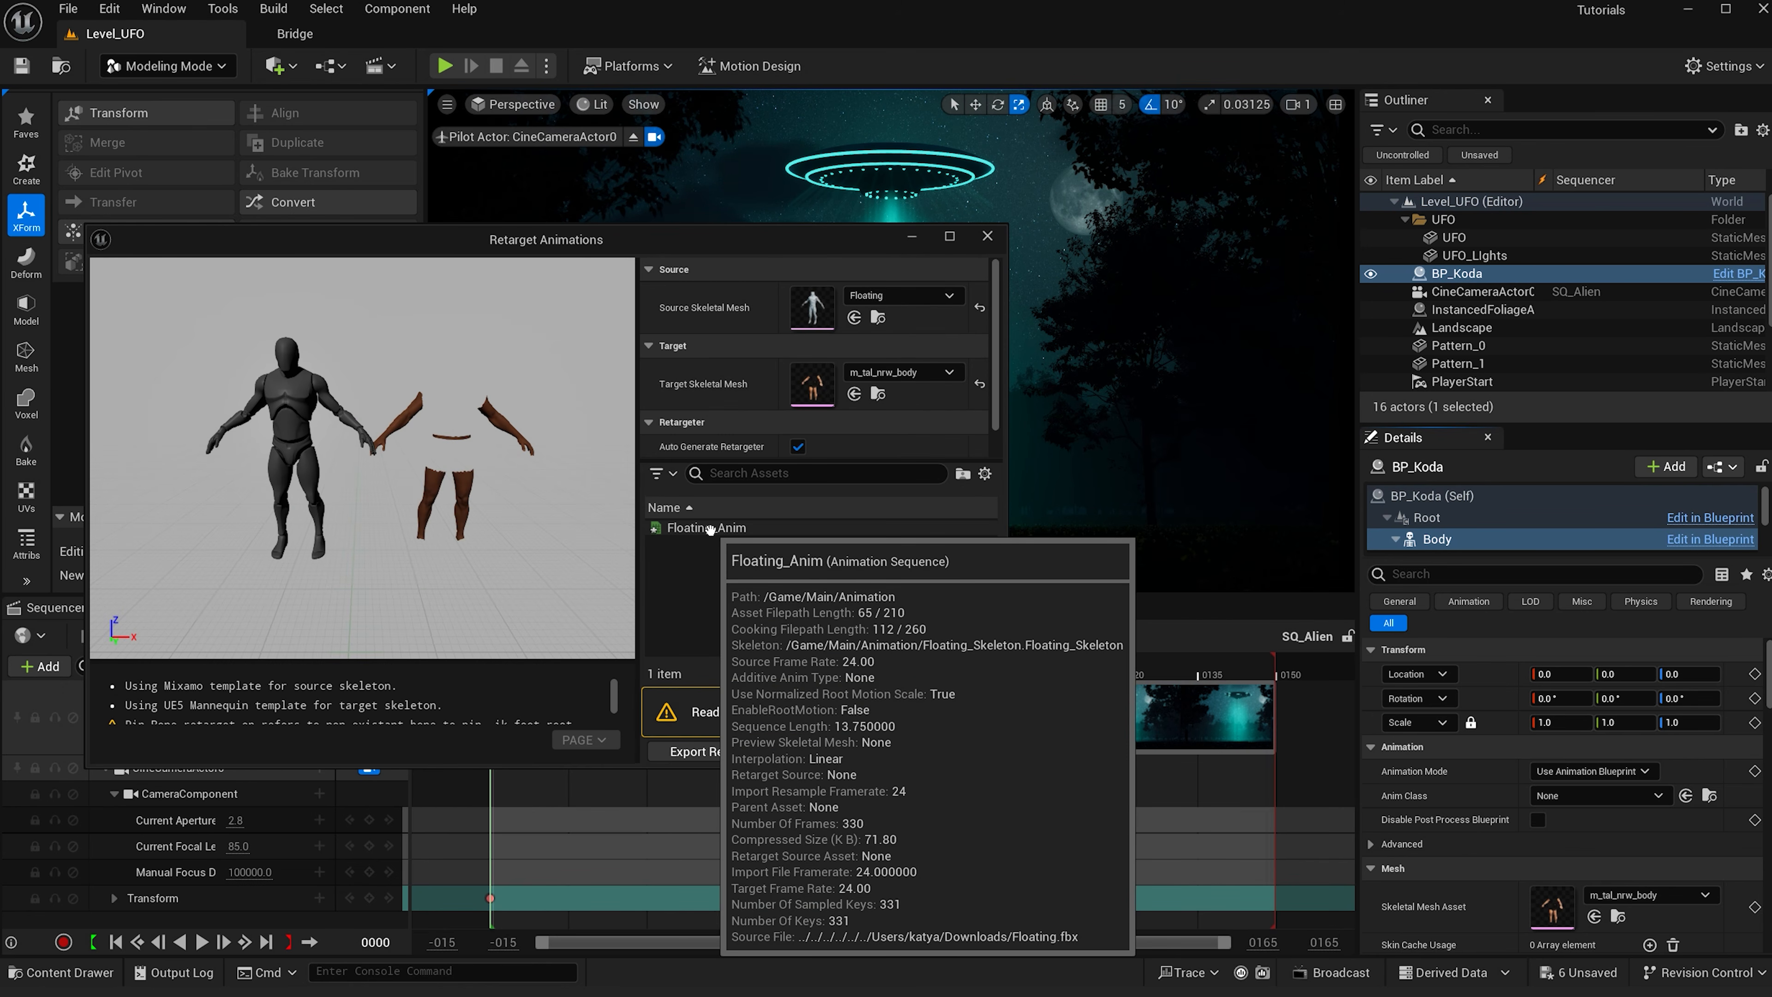
- Export the retargeted Floating_Anim into the Main/Animation folder with the prefix Float
{"action": "left_click", "coordinate": [691, 529]}
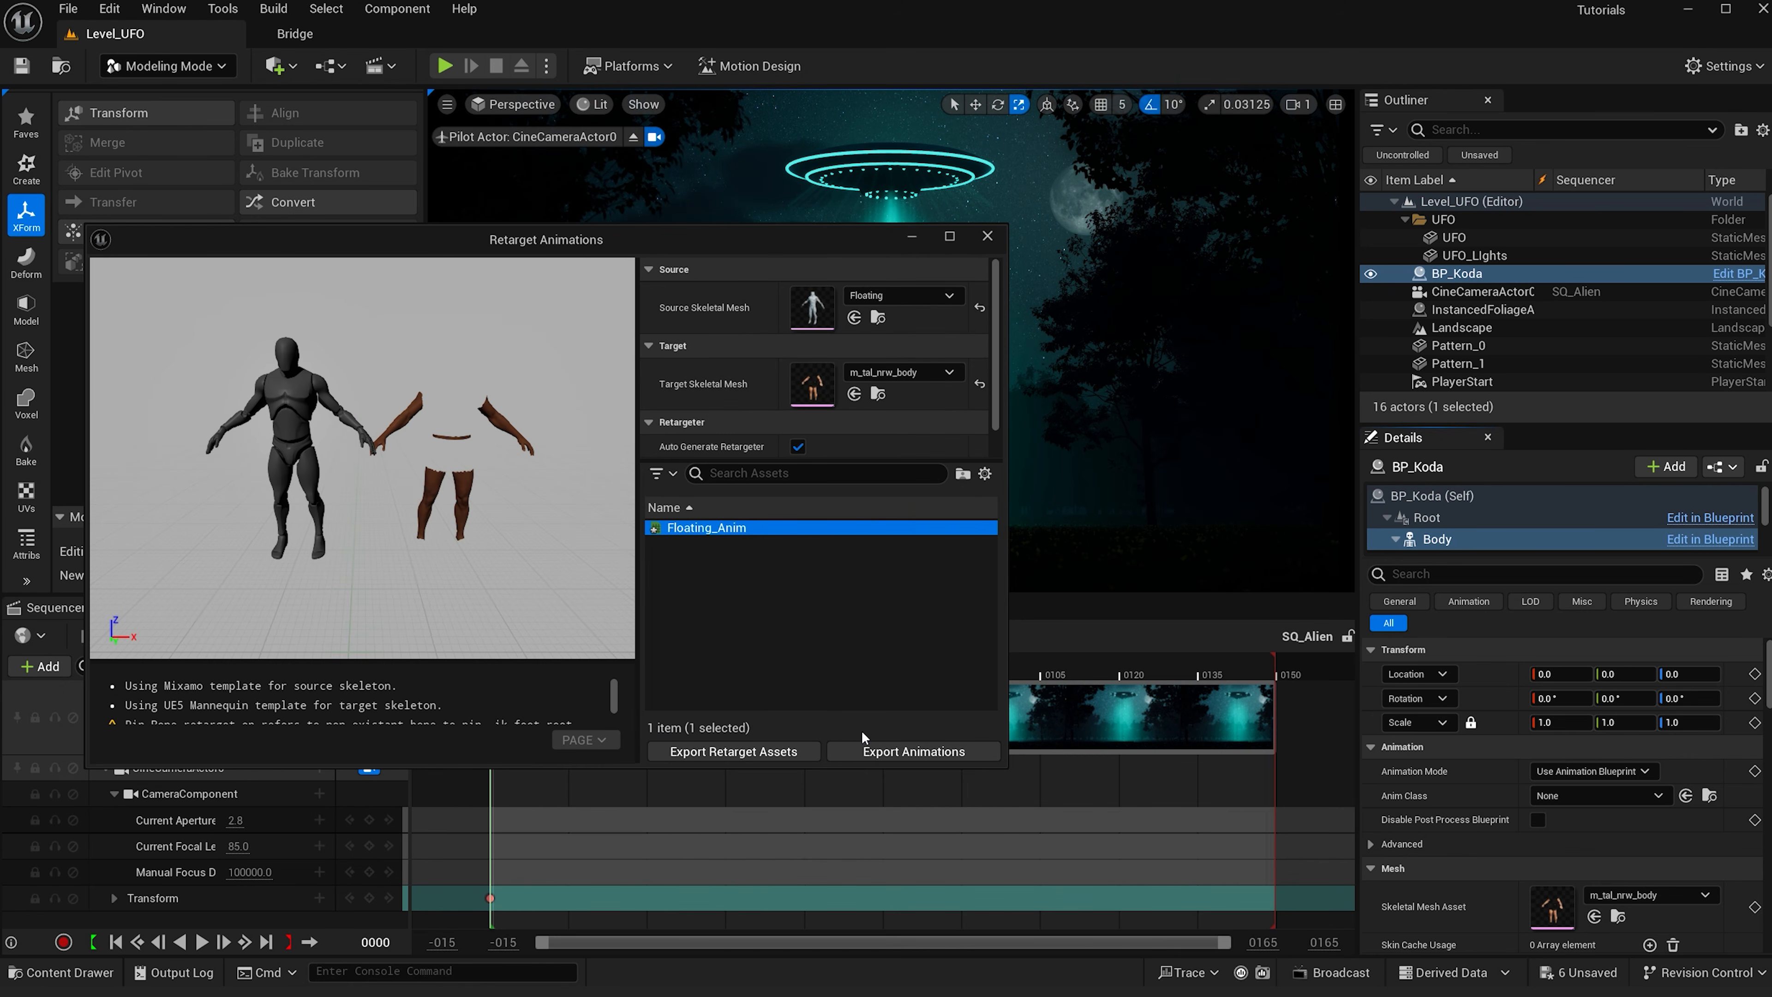
{"action": "left_click", "coordinate": [891, 754]}
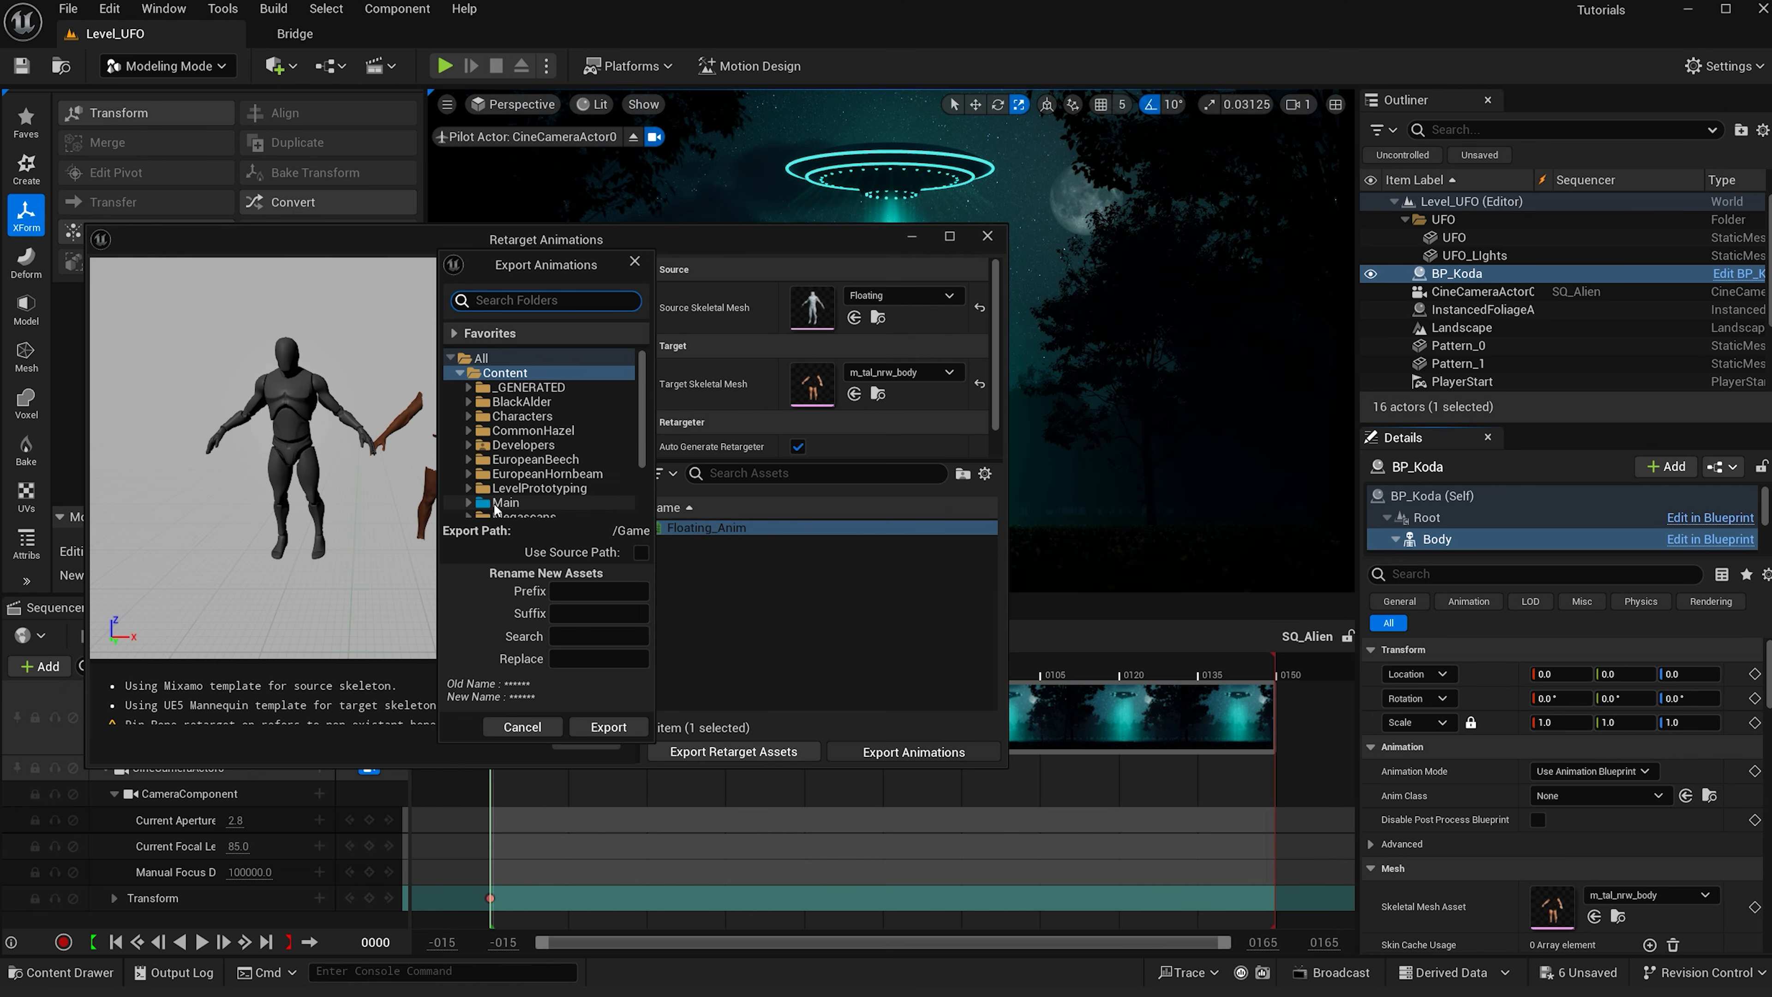
{"action": "left_click", "coordinate": [501, 502]}
{"action": "scroll", "coordinate": [519, 501], "scroll_direction": "down", "scroll_amount": 2}
{"action": "left_click", "coordinate": [469, 447]}
{"action": "left_click", "coordinate": [528, 459]}
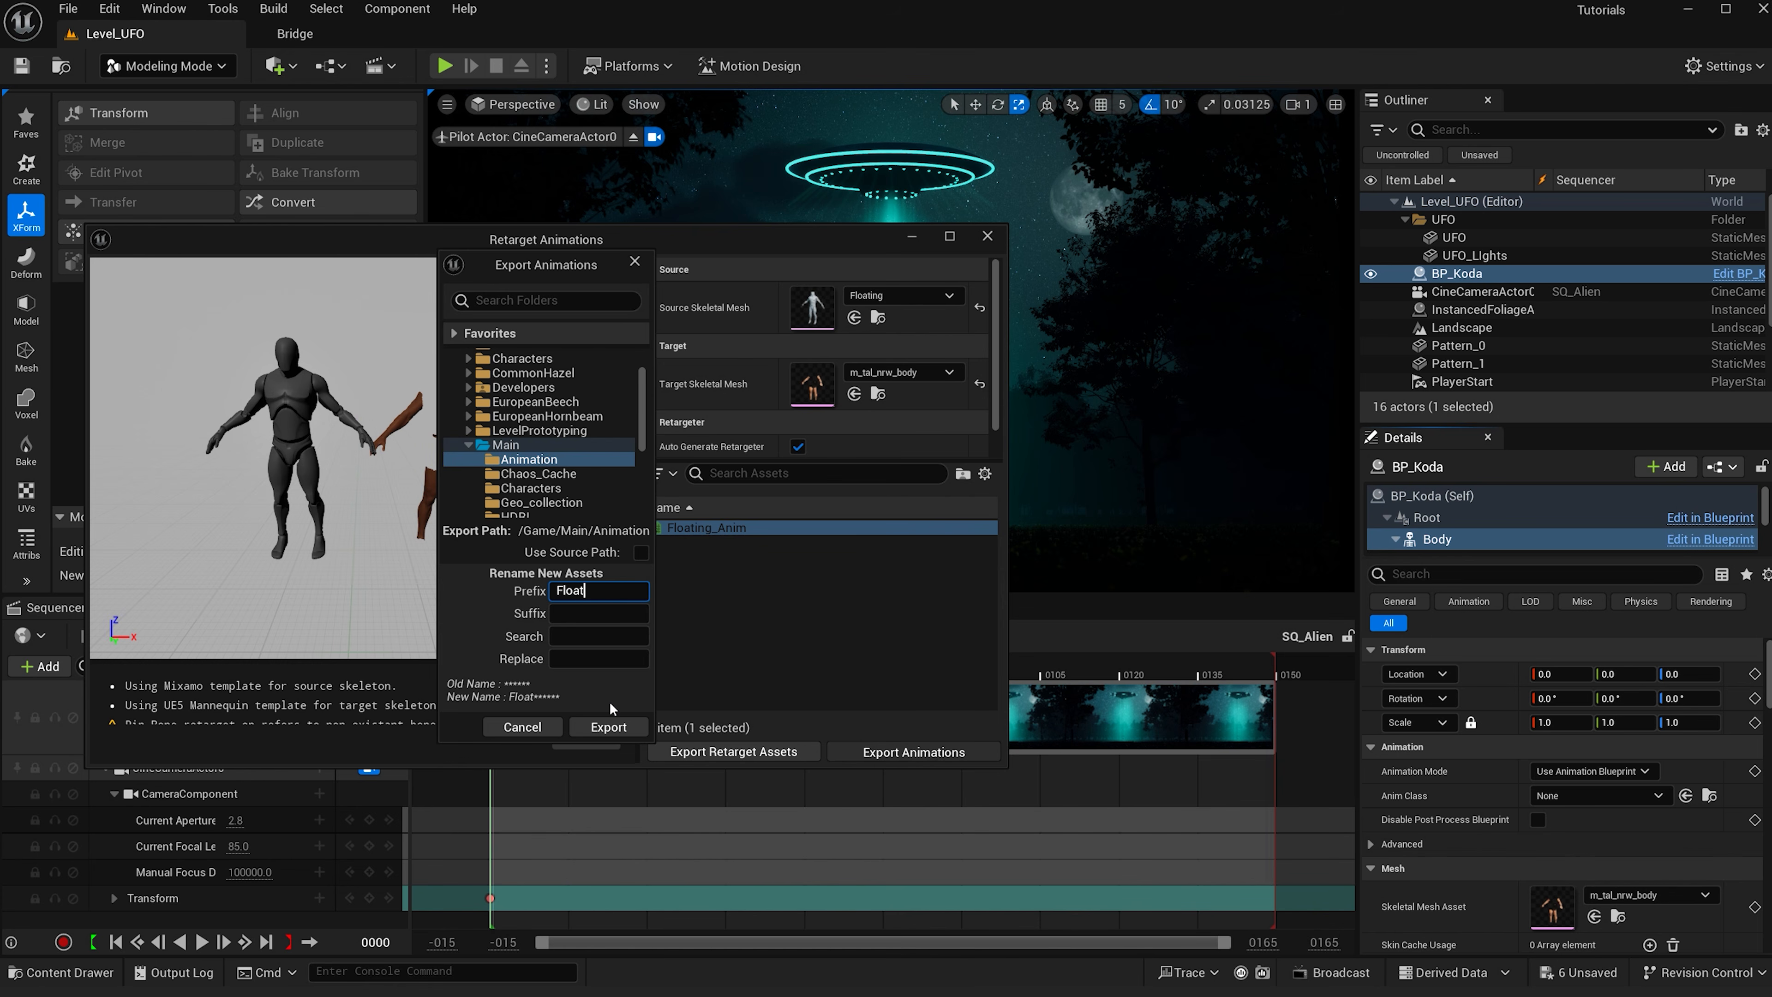
{"action": "left_click", "coordinate": [609, 728]}
{"action": "left_click", "coordinate": [666, 565]}
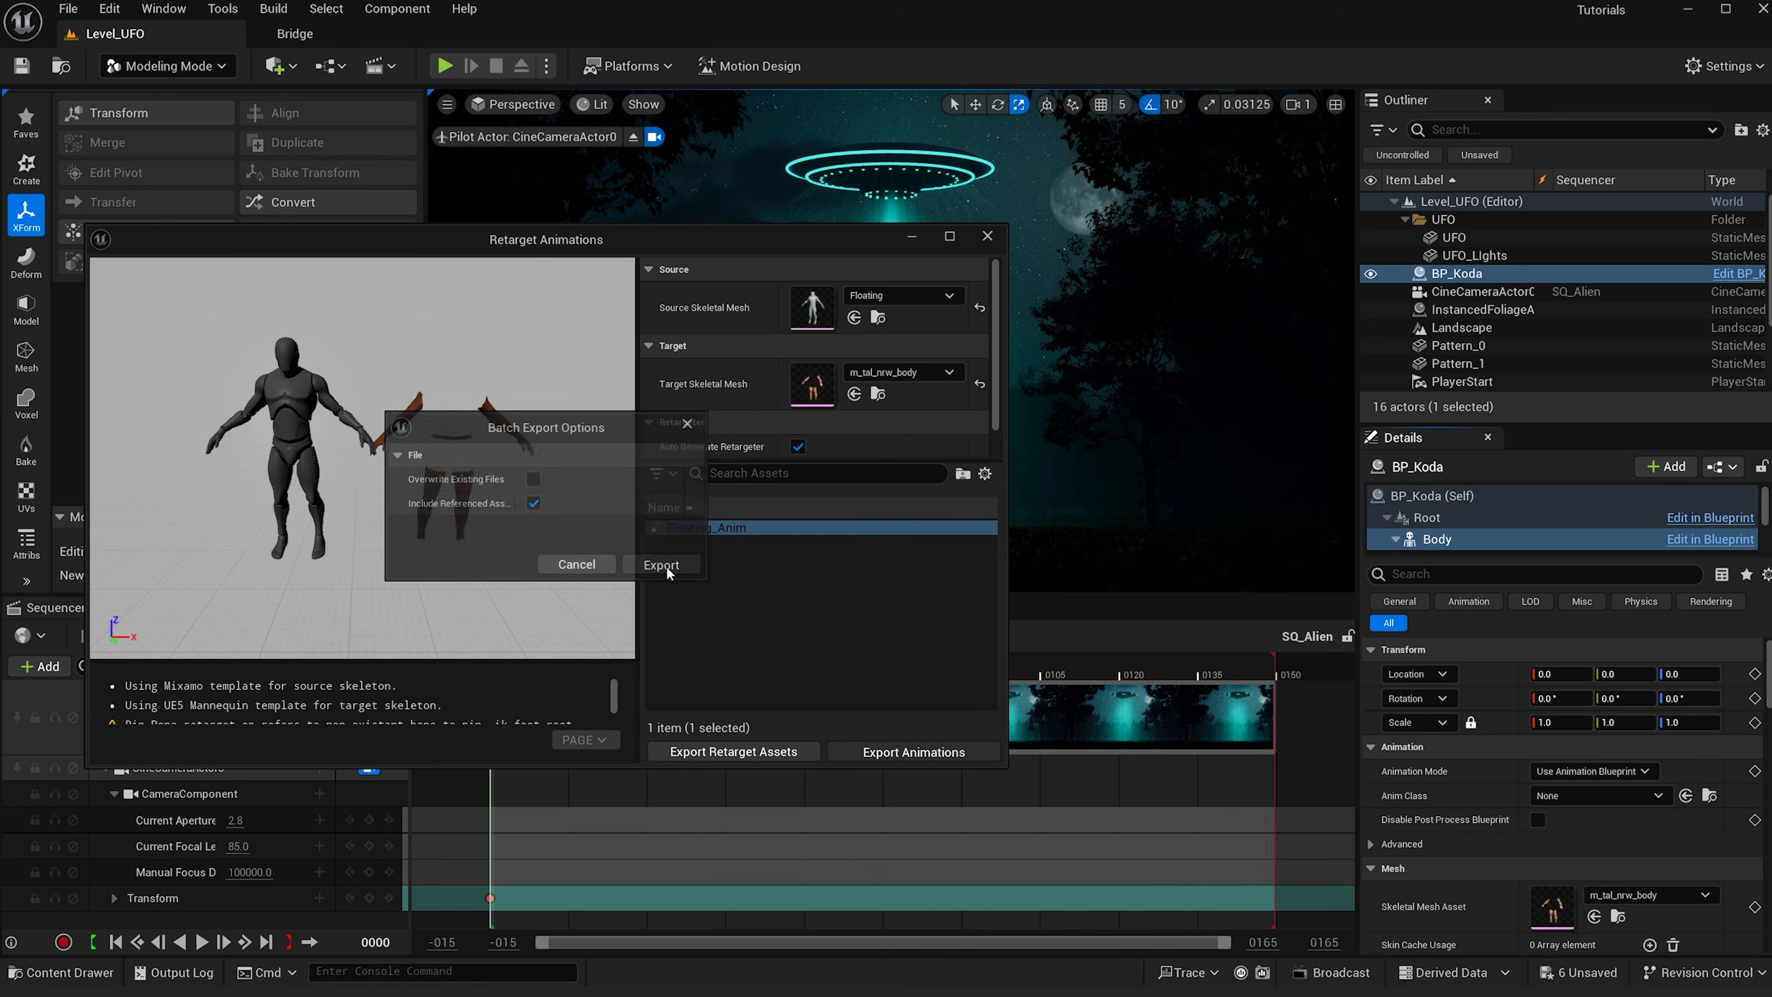
{"action": "left_click", "coordinate": [1101, 242]}
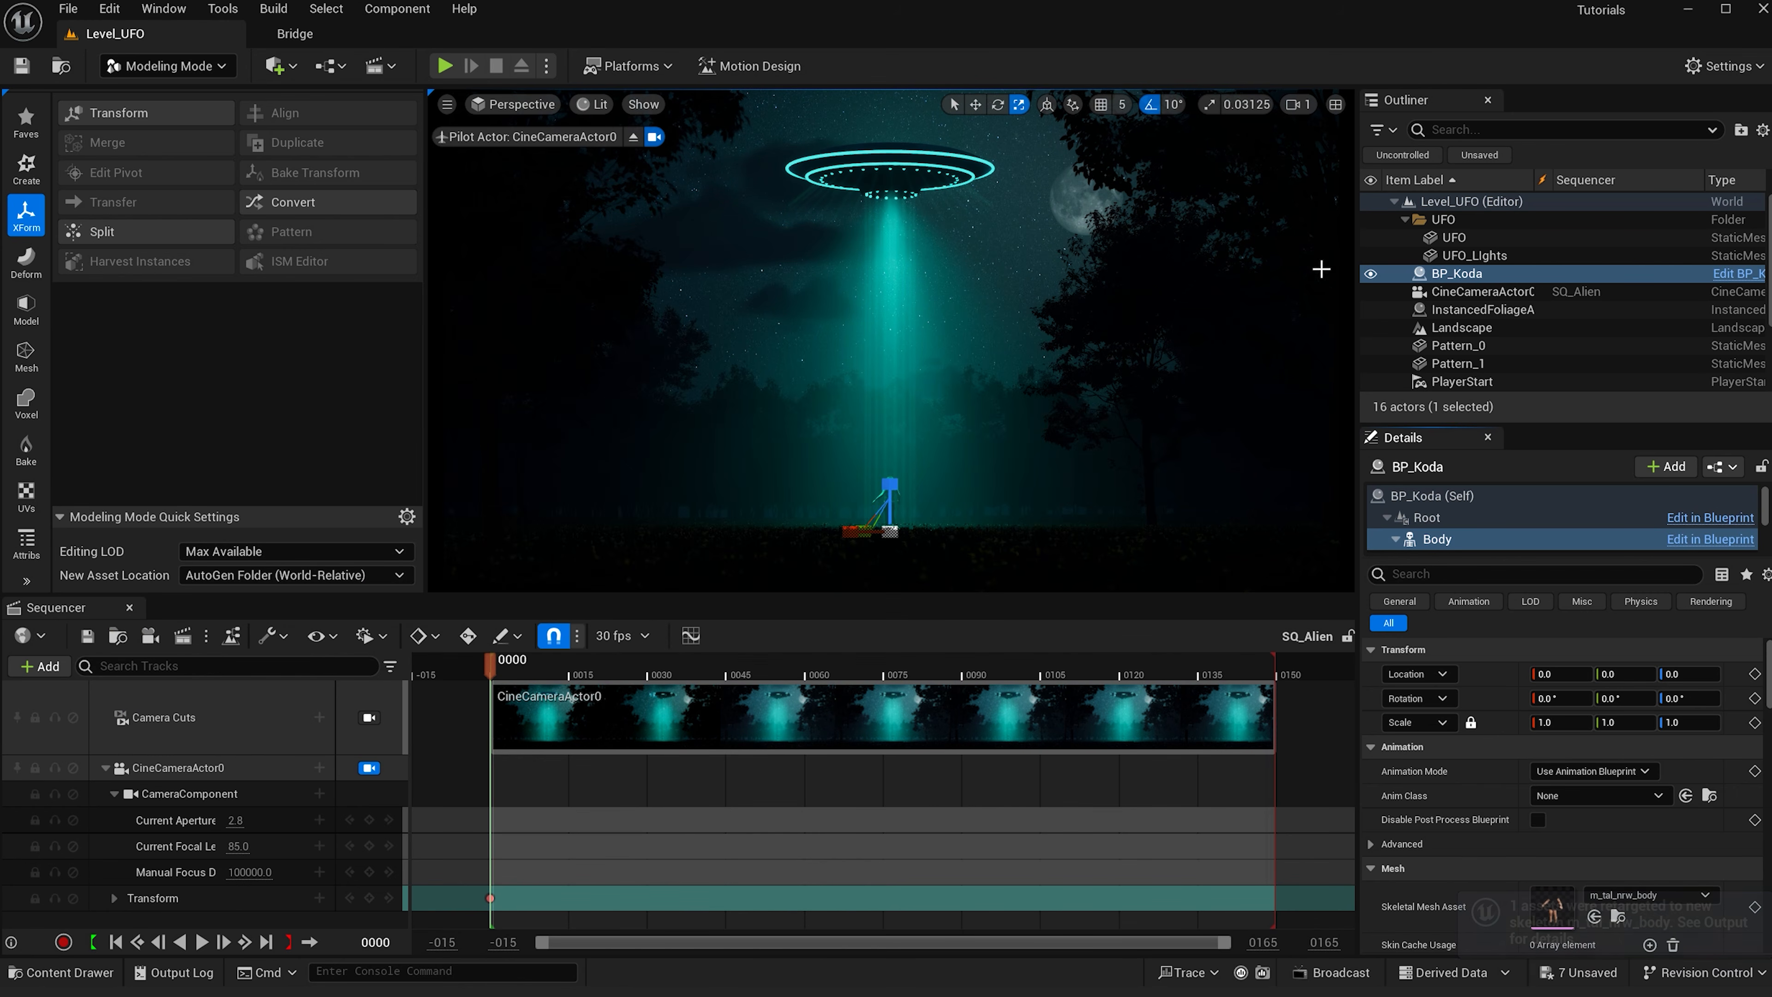
- Add the BP_Koda actor to the SQ_Alien sequence
{"action": "left_click_drag", "start_coordinate": [1476, 273], "coordinate": [494, 648]}
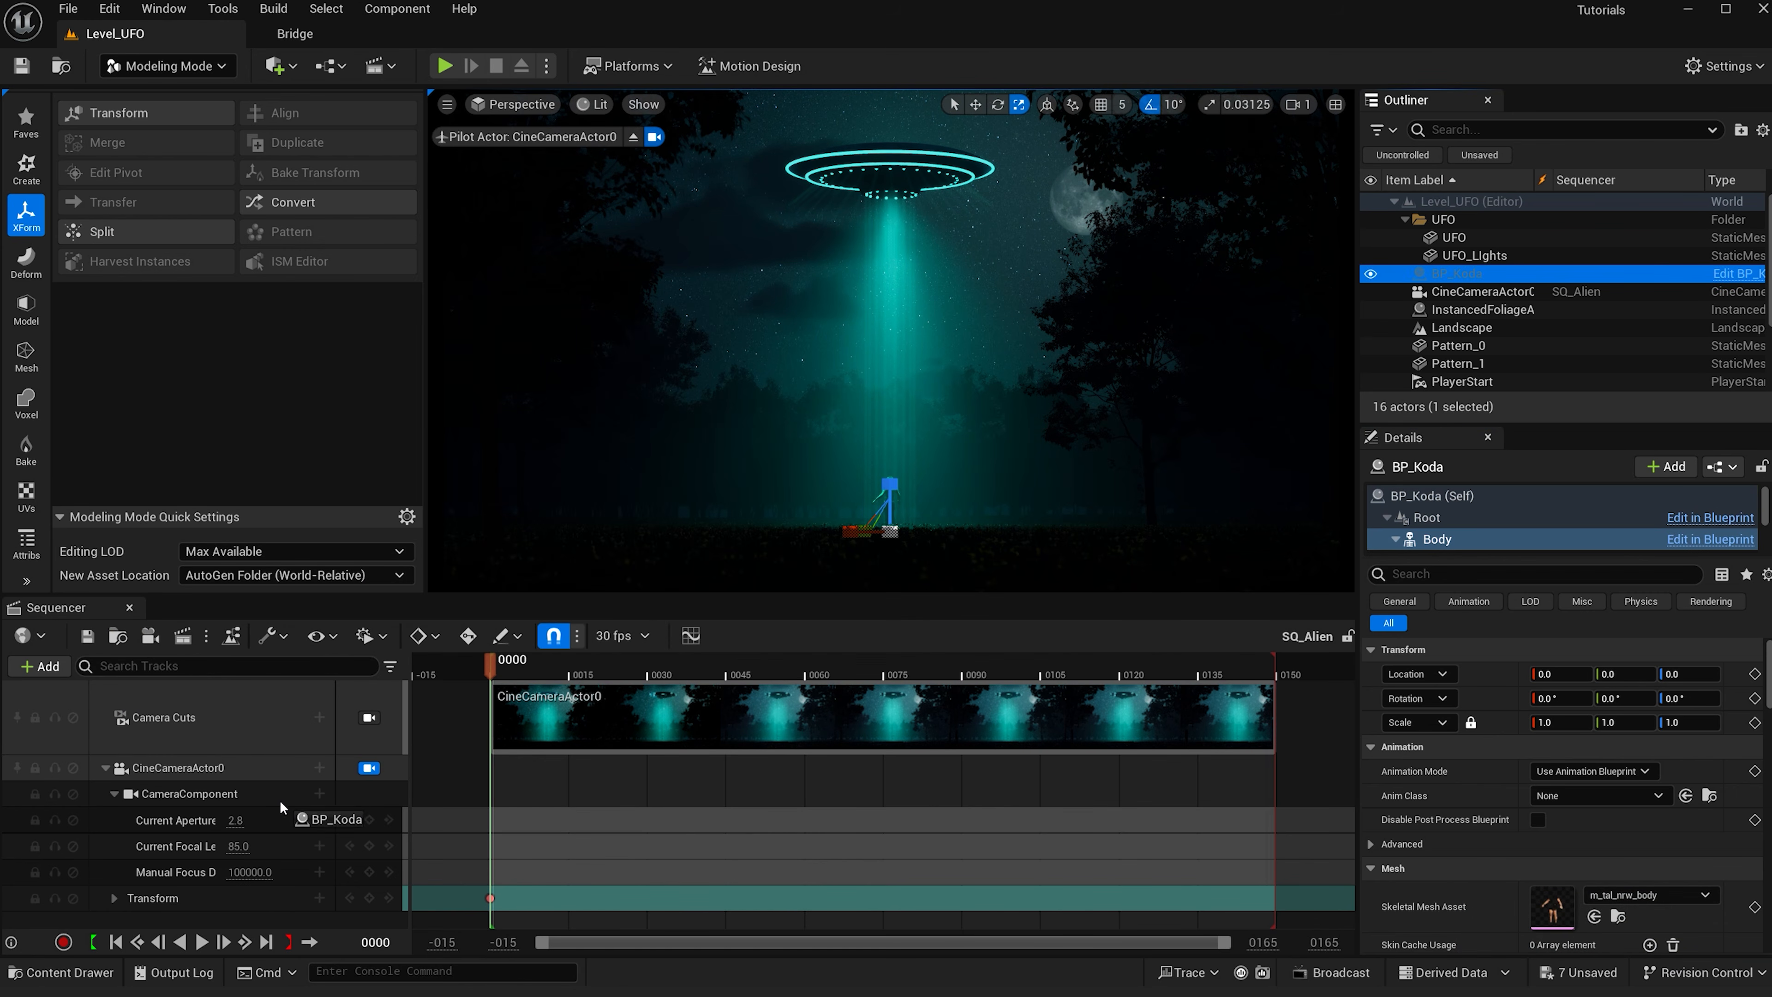
{"action": "left_click_drag", "start_coordinate": [269, 793], "coordinate": [269, 794]}
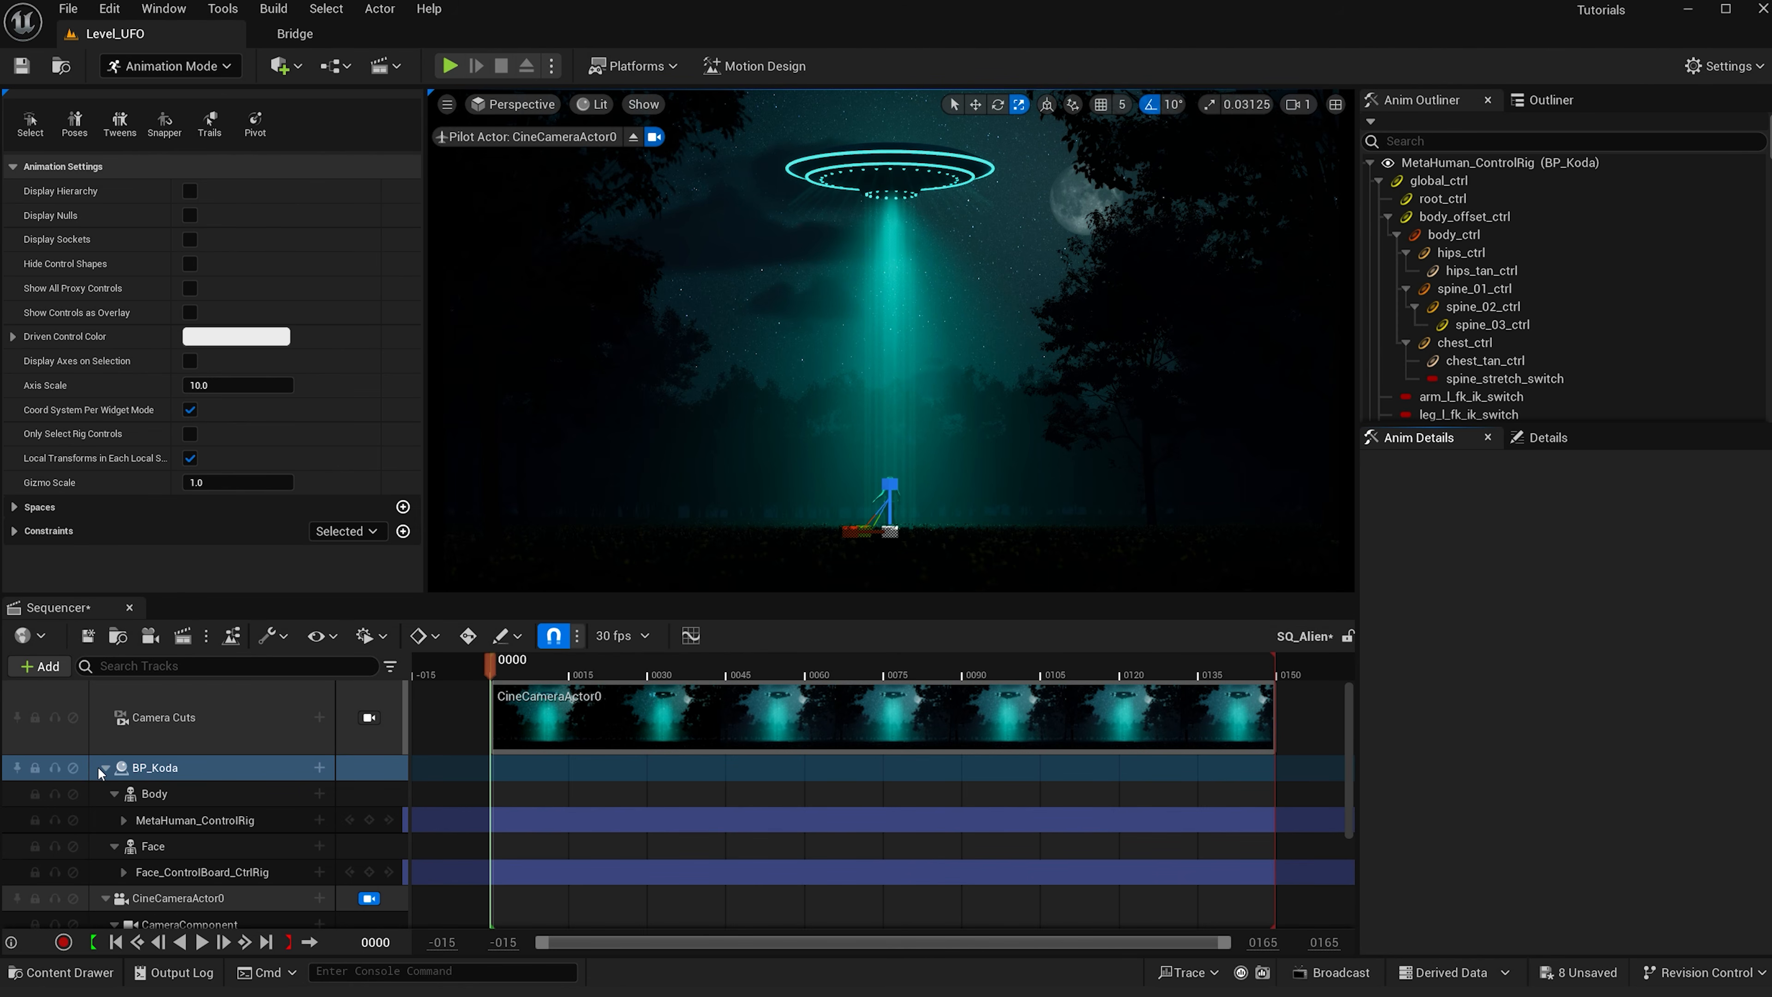
- Collapse the sequencer tracks and move BP_Koda below CineCameraActor0
{"action": "left_click", "coordinate": [104, 768]}
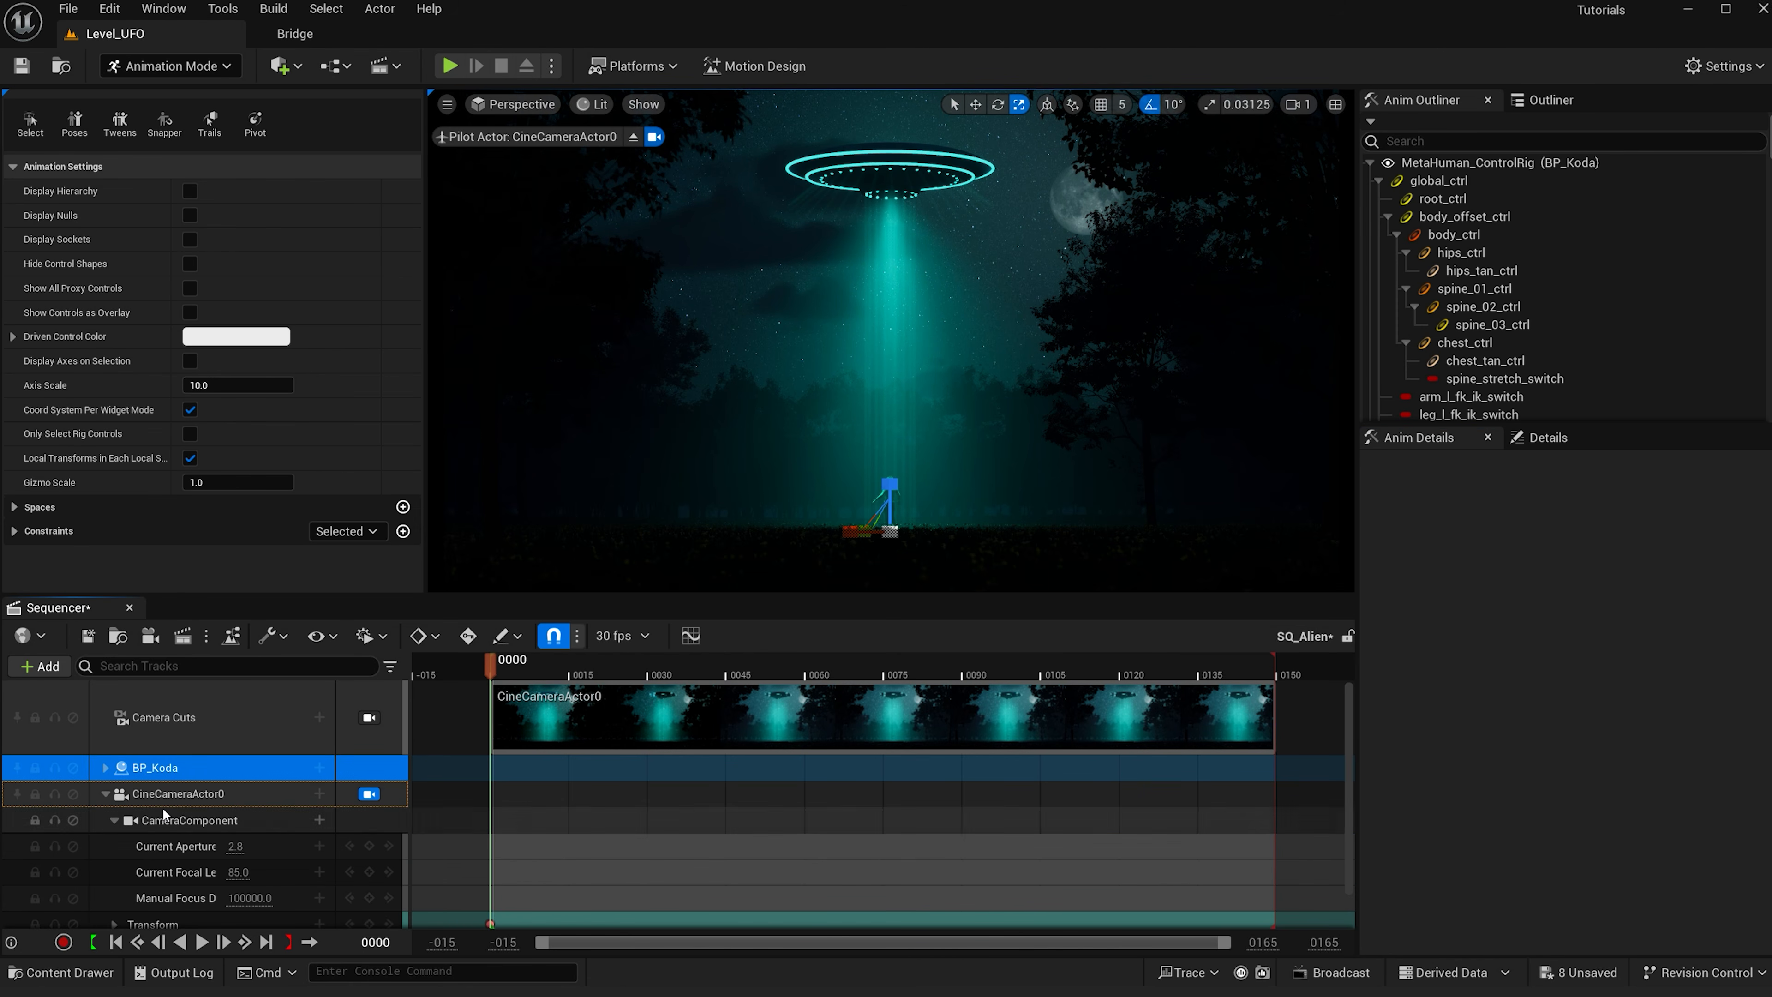
{"action": "left_click", "coordinate": [106, 794]}
{"action": "left_click_drag", "start_coordinate": [144, 791], "coordinate": [164, 751]}
{"action": "left_click", "coordinate": [172, 834]}
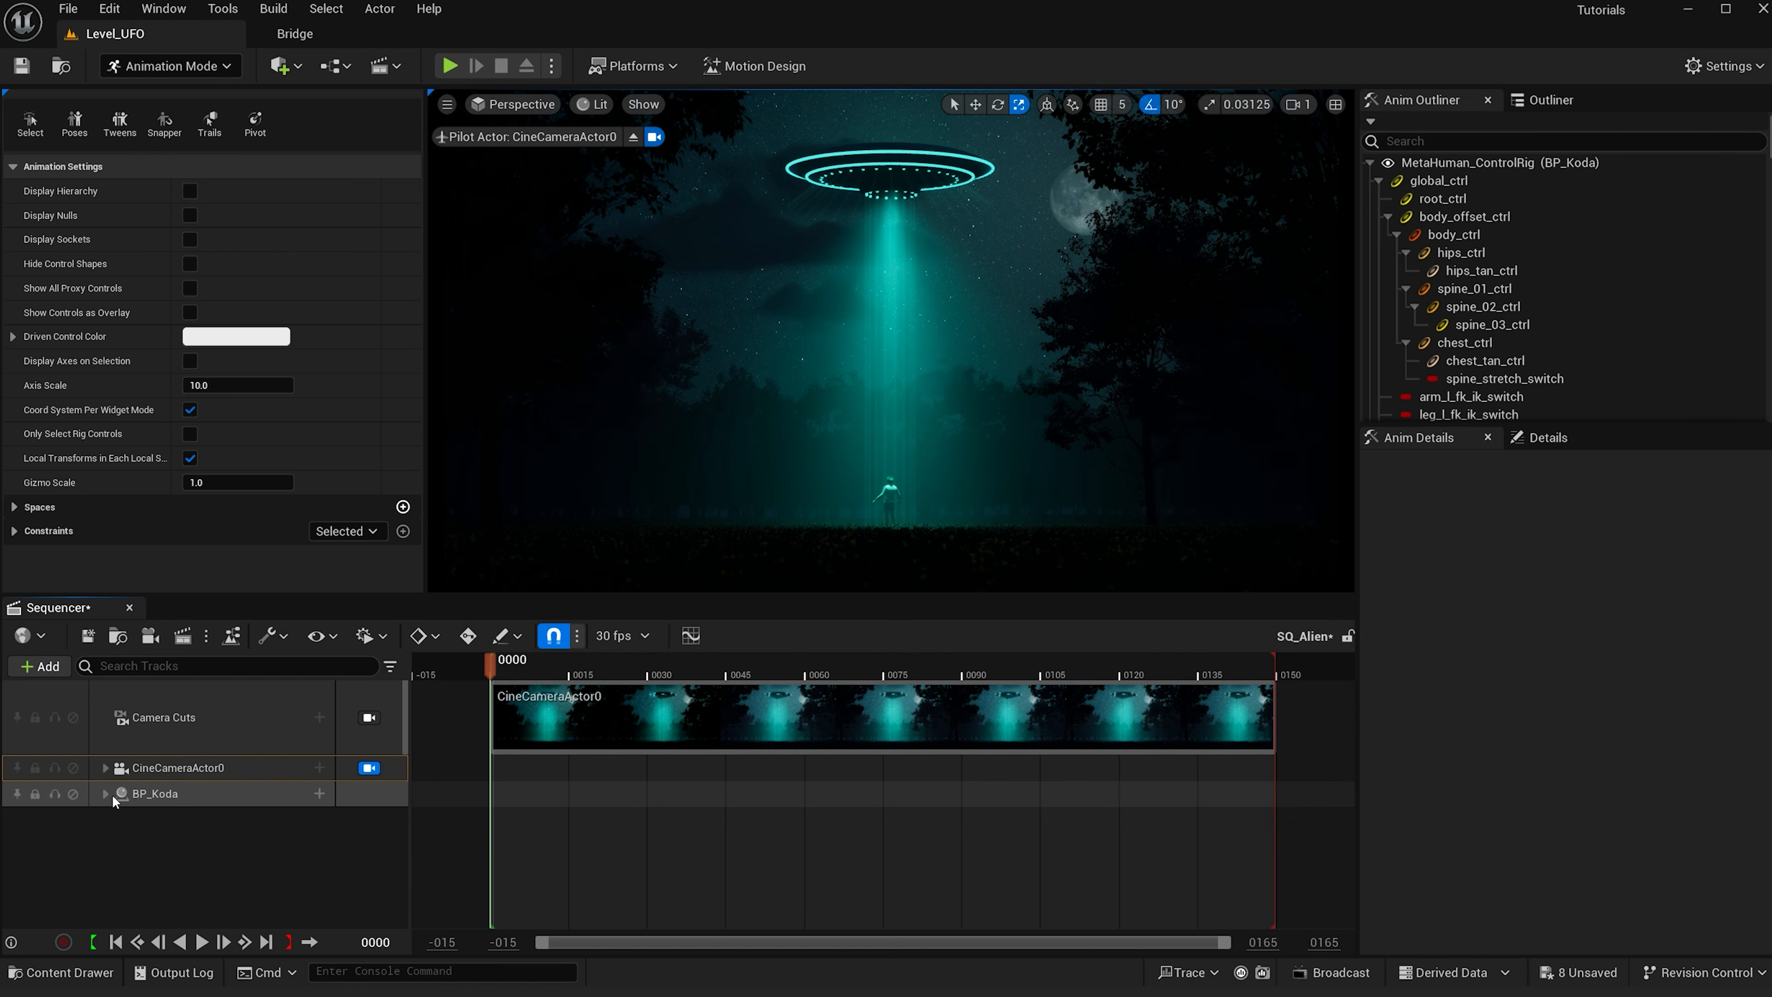
- Delete the MetaHuman_ControlRig track under BP_Koda's Body
{"action": "left_click", "coordinate": [105, 794]}
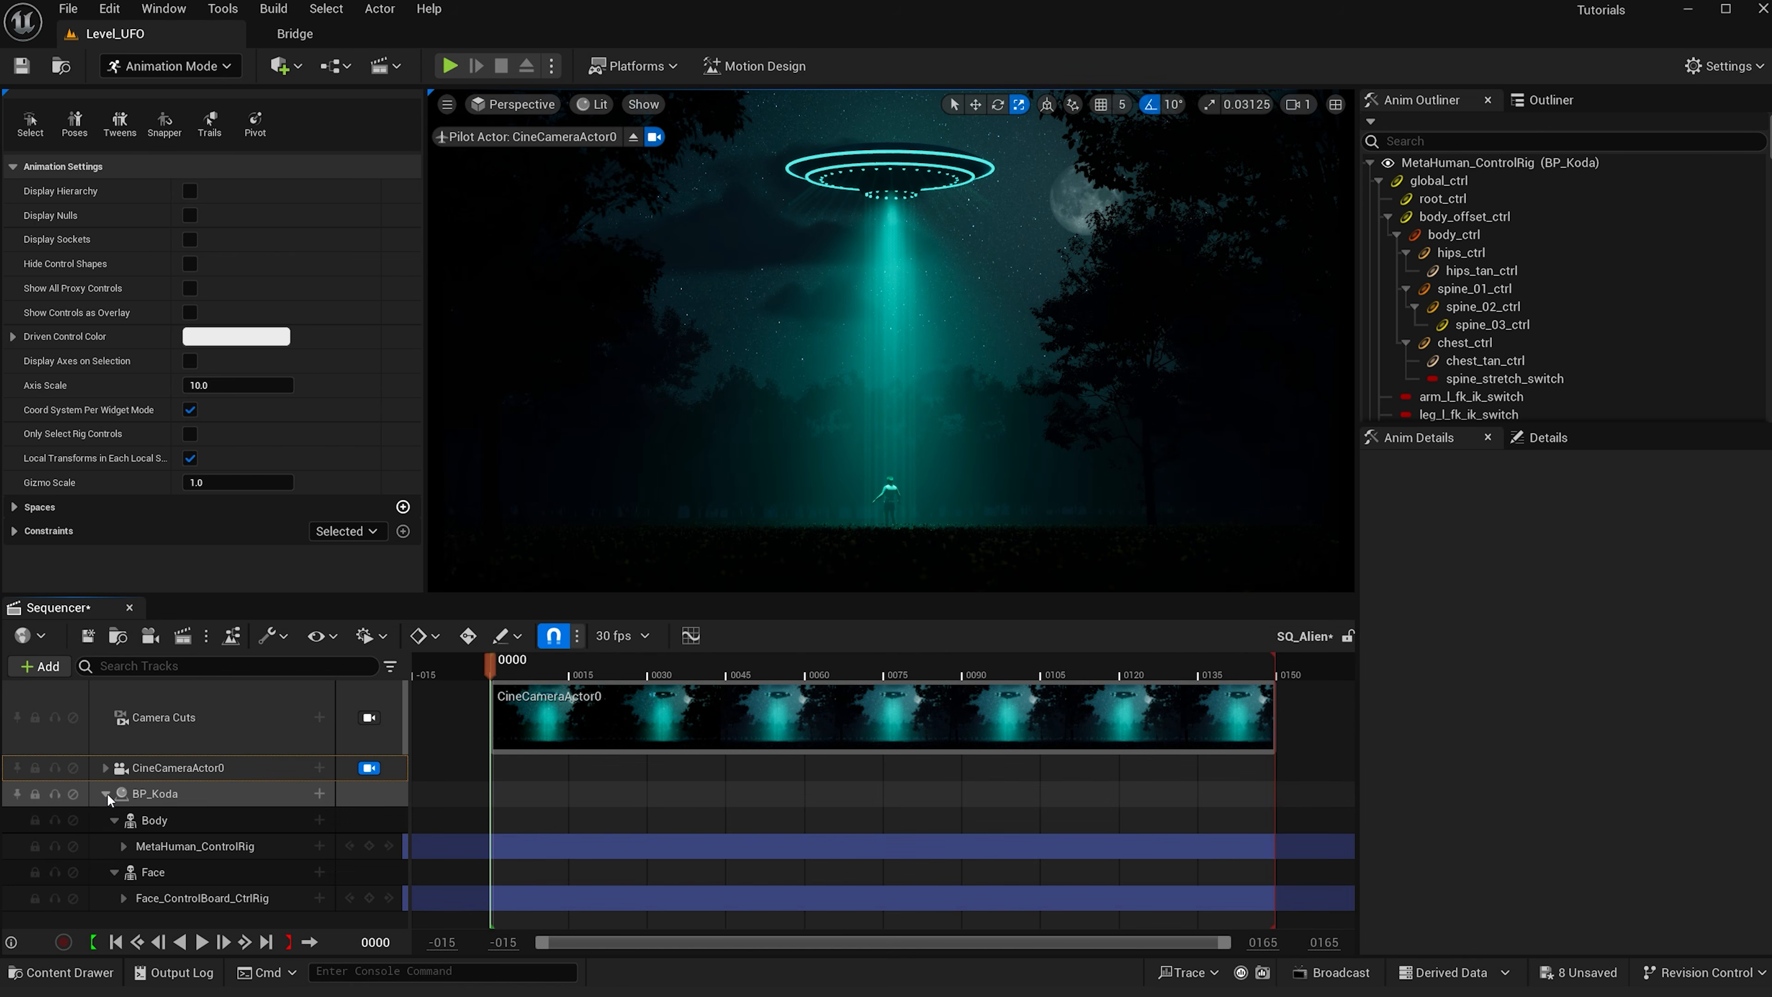
{"action": "left_click", "coordinate": [165, 847]}
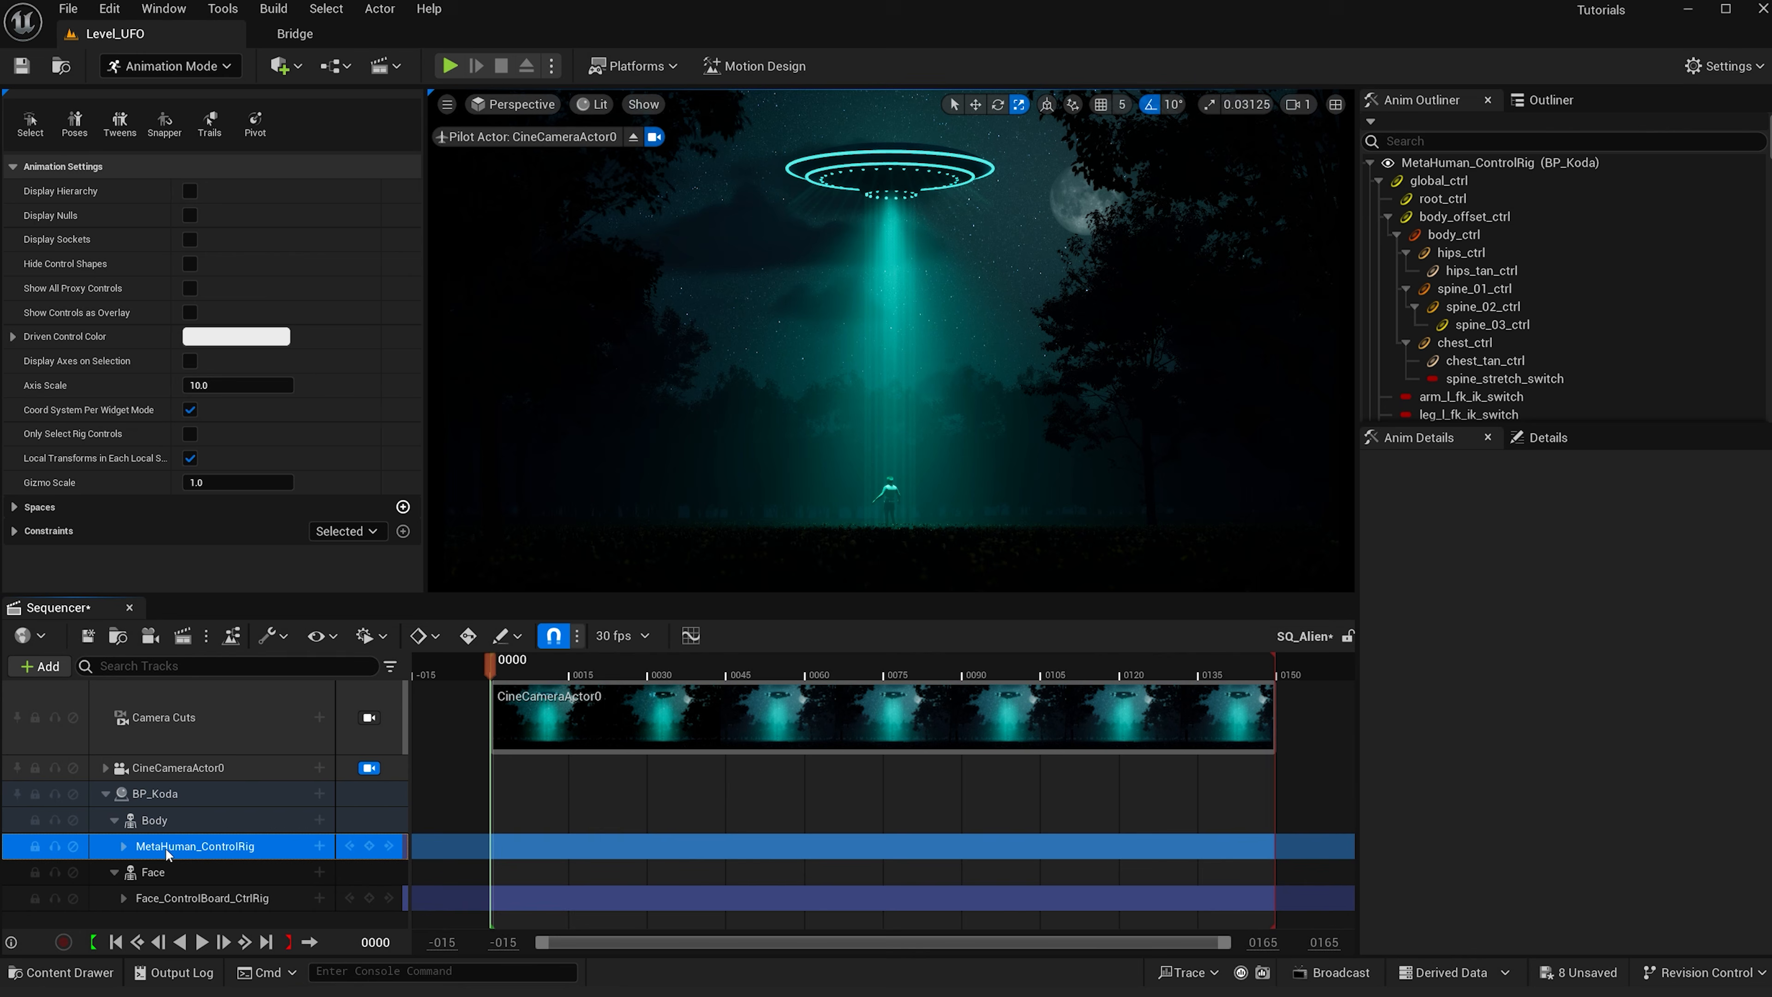
{"action": "key", "text": "Delete"}
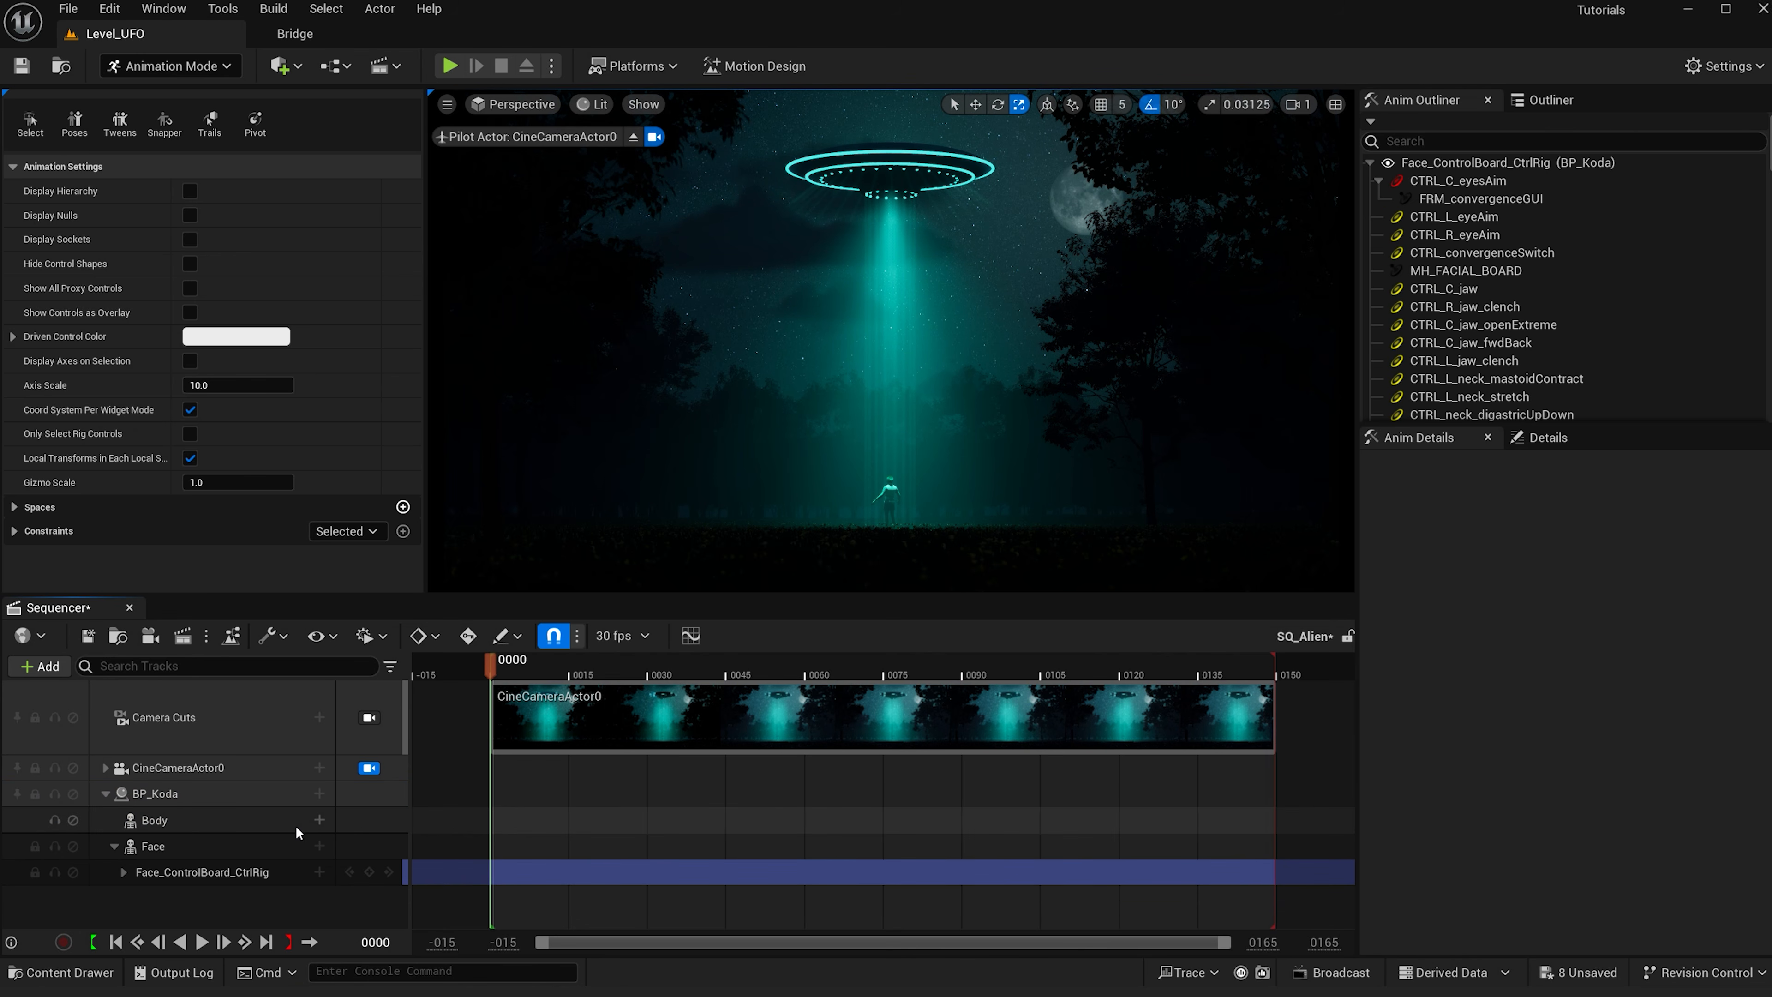
- Add the FloatFloating_Anim animation to BP_Koda's Body track and preview its playback
{"action": "left_click", "coordinate": [319, 820]}
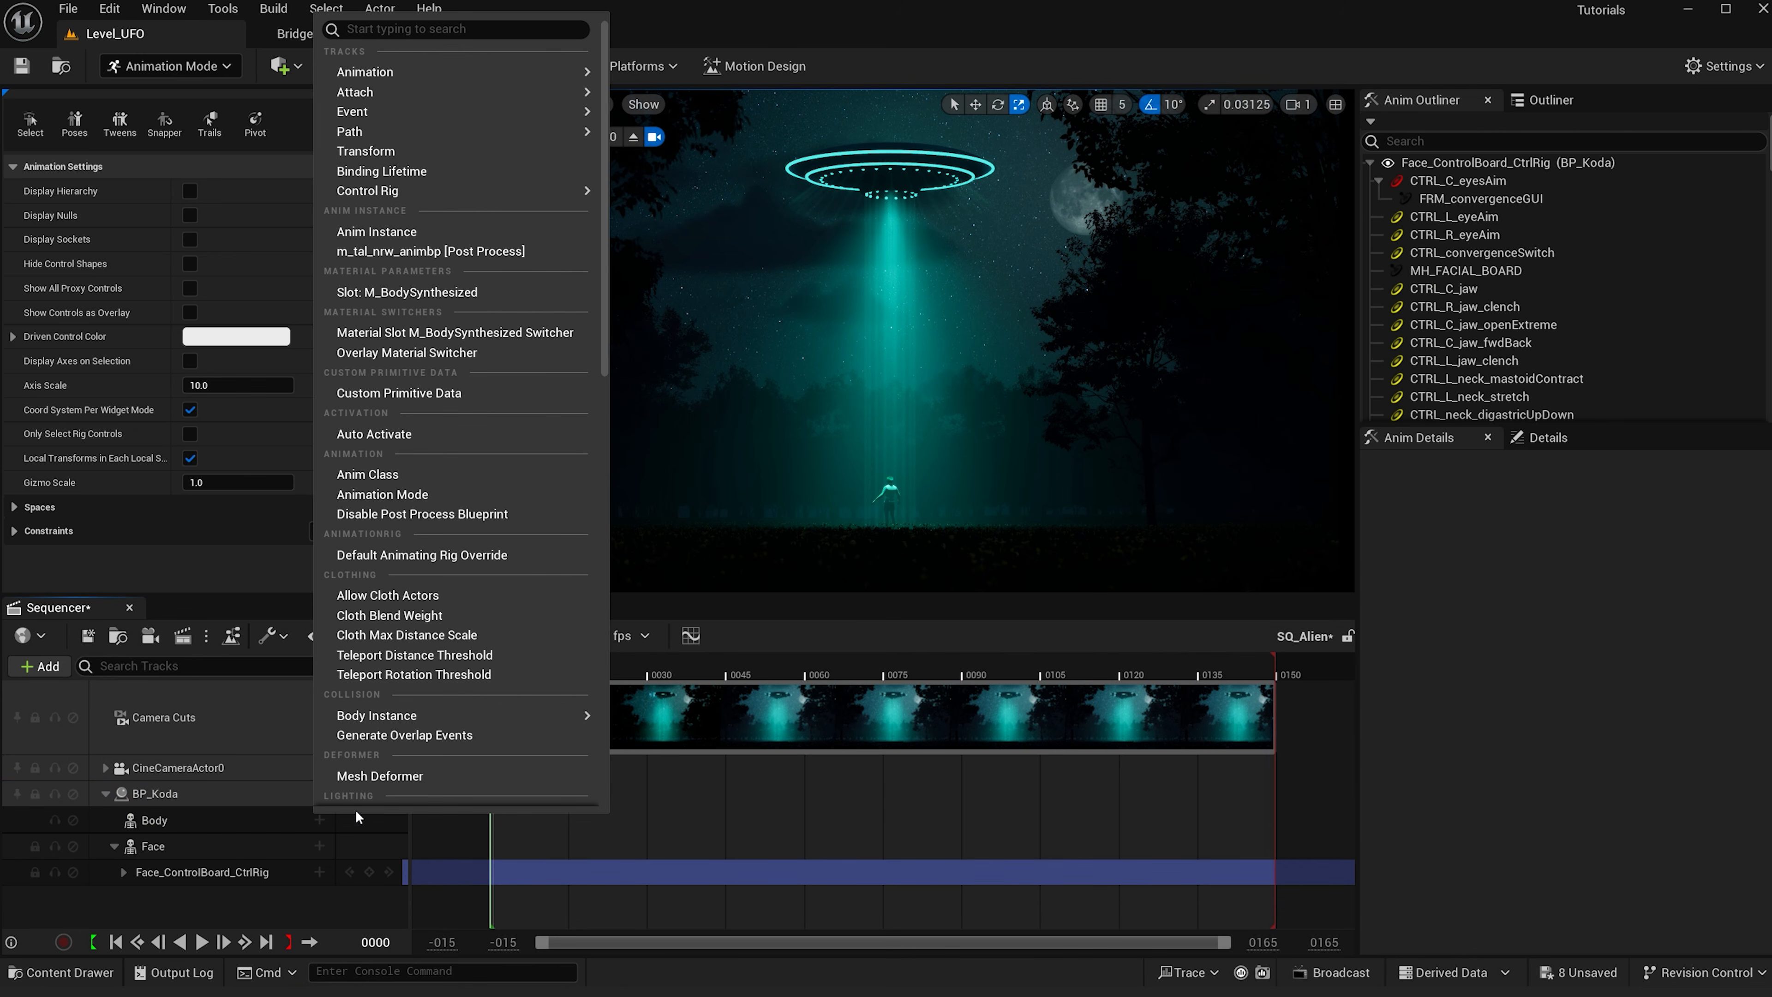
{"action": "mouse_move", "coordinate": [440, 72]}
{"action": "type", "text": "float"}
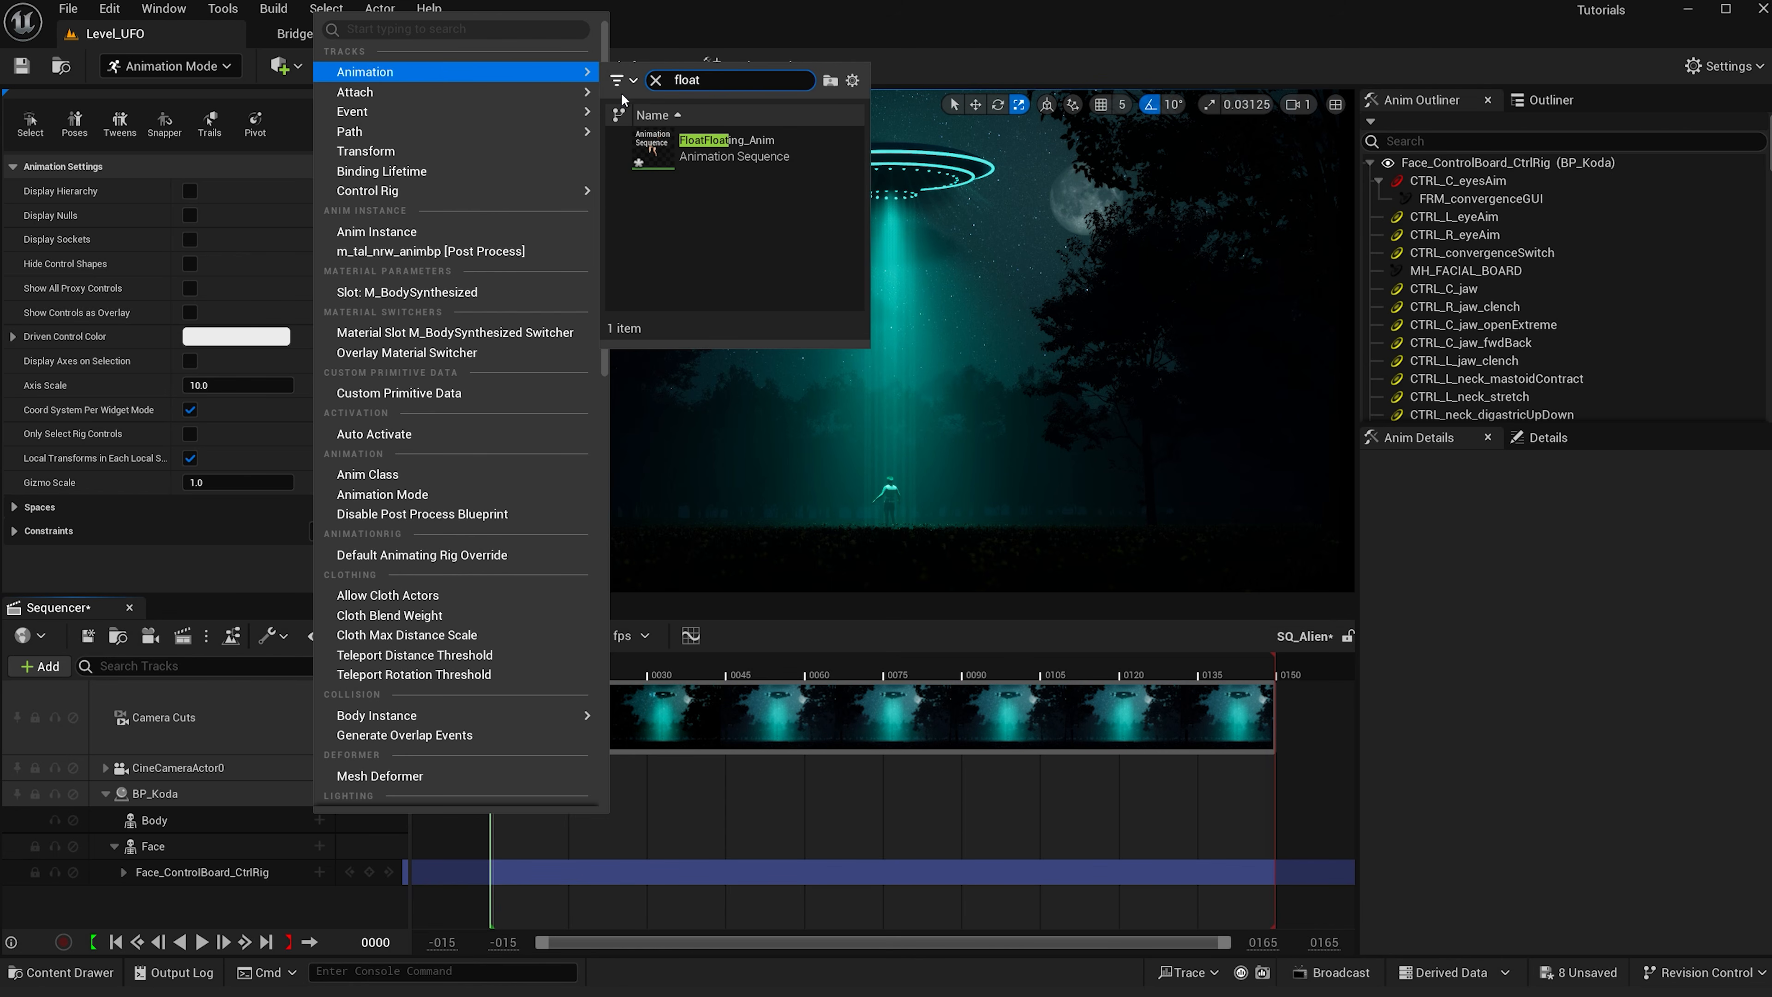
{"action": "left_click", "coordinate": [674, 143]}
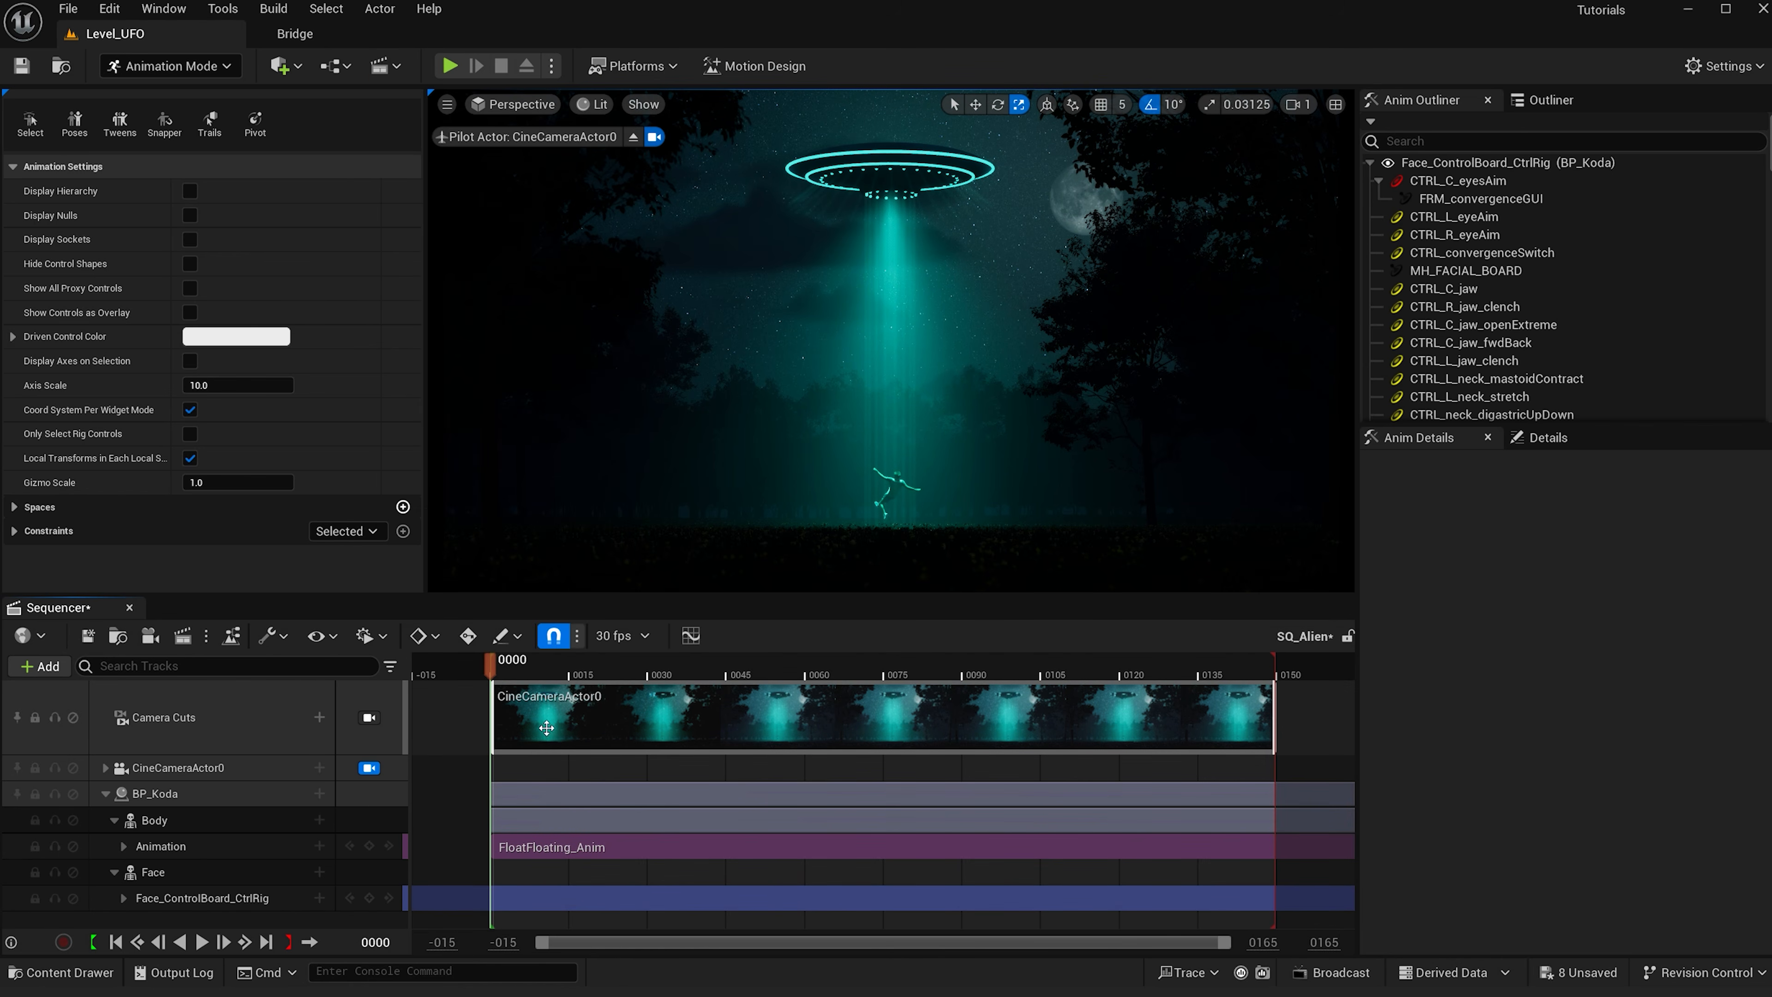
{"action": "left_click", "coordinate": [202, 942]}
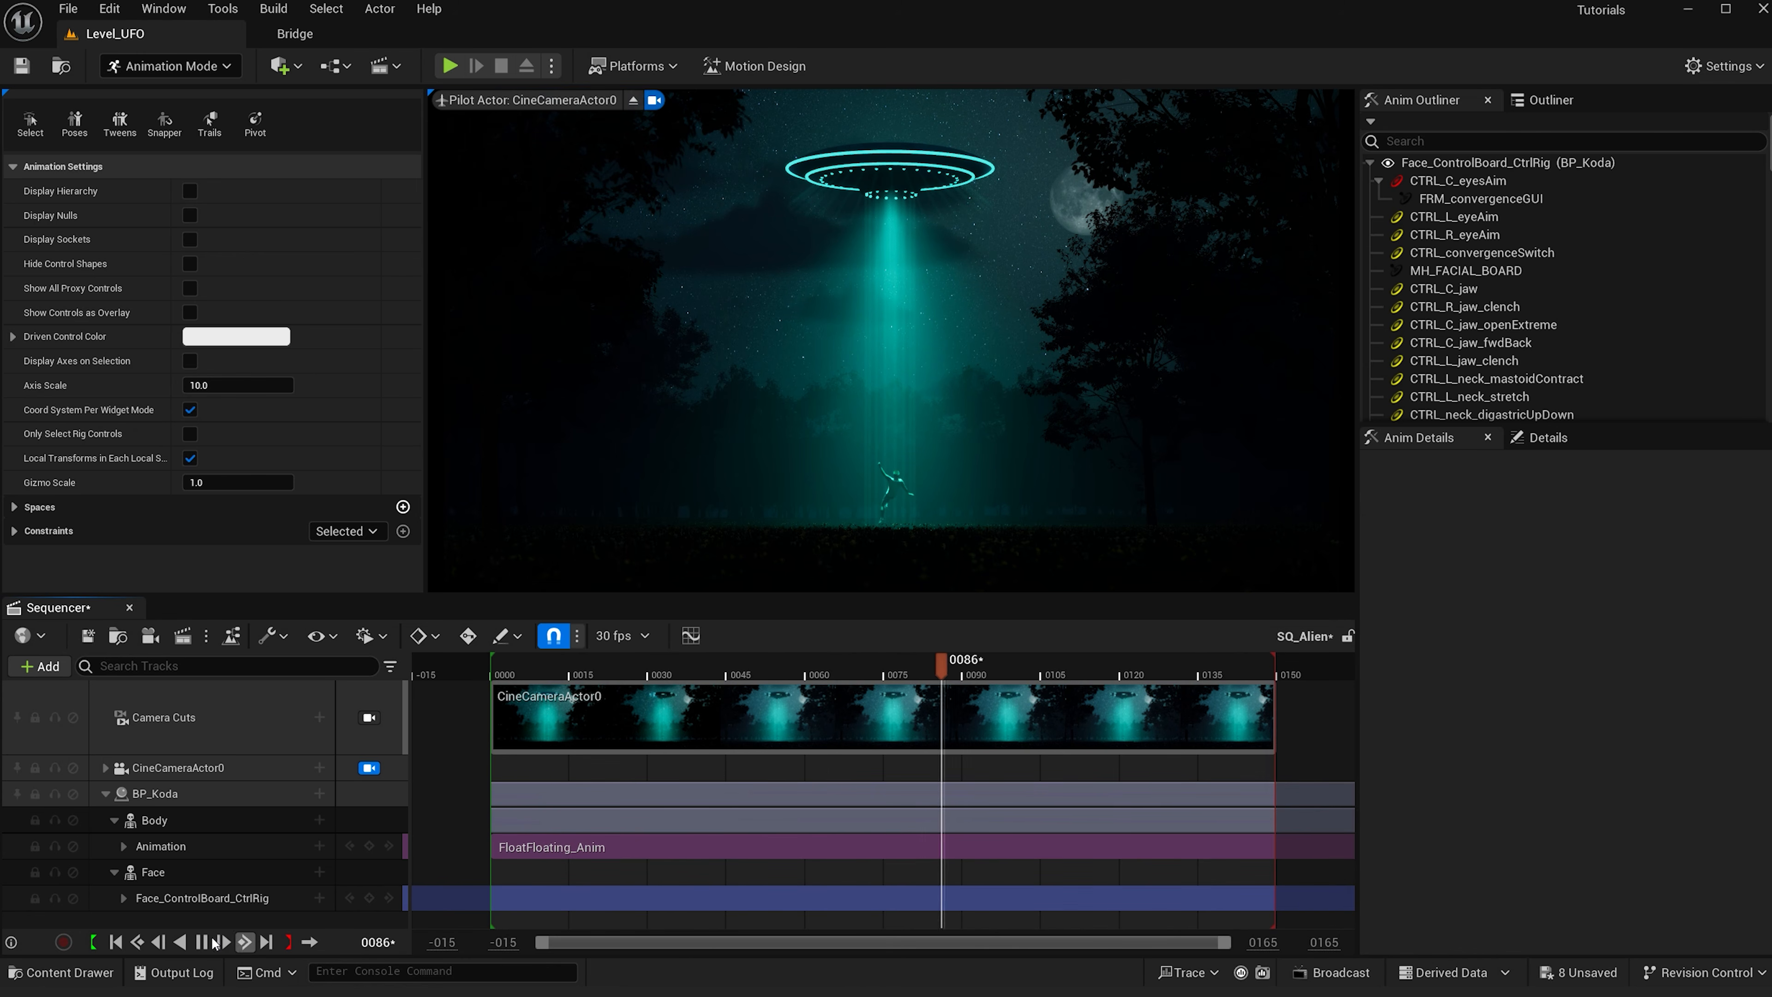
{"action": "left_click", "coordinate": [210, 943]}
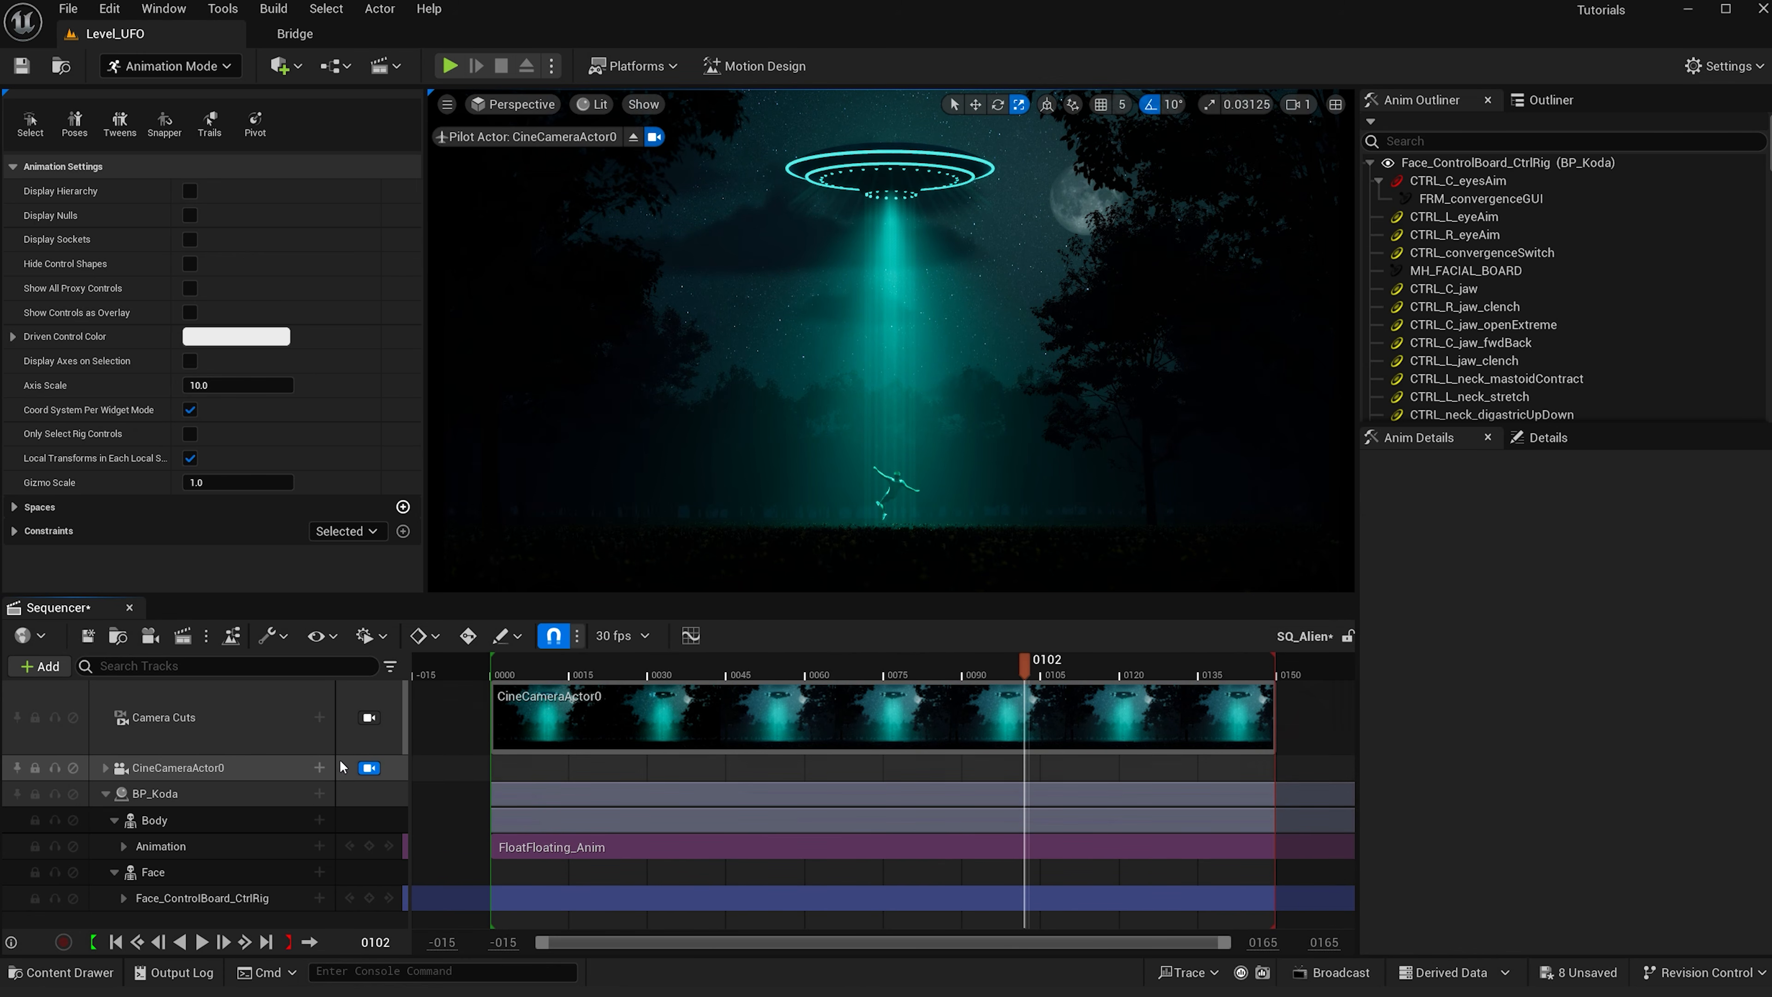
- Collapse BP_Koda's Body and Face tracks in the sequencer
{"action": "left_click", "coordinate": [106, 794]}
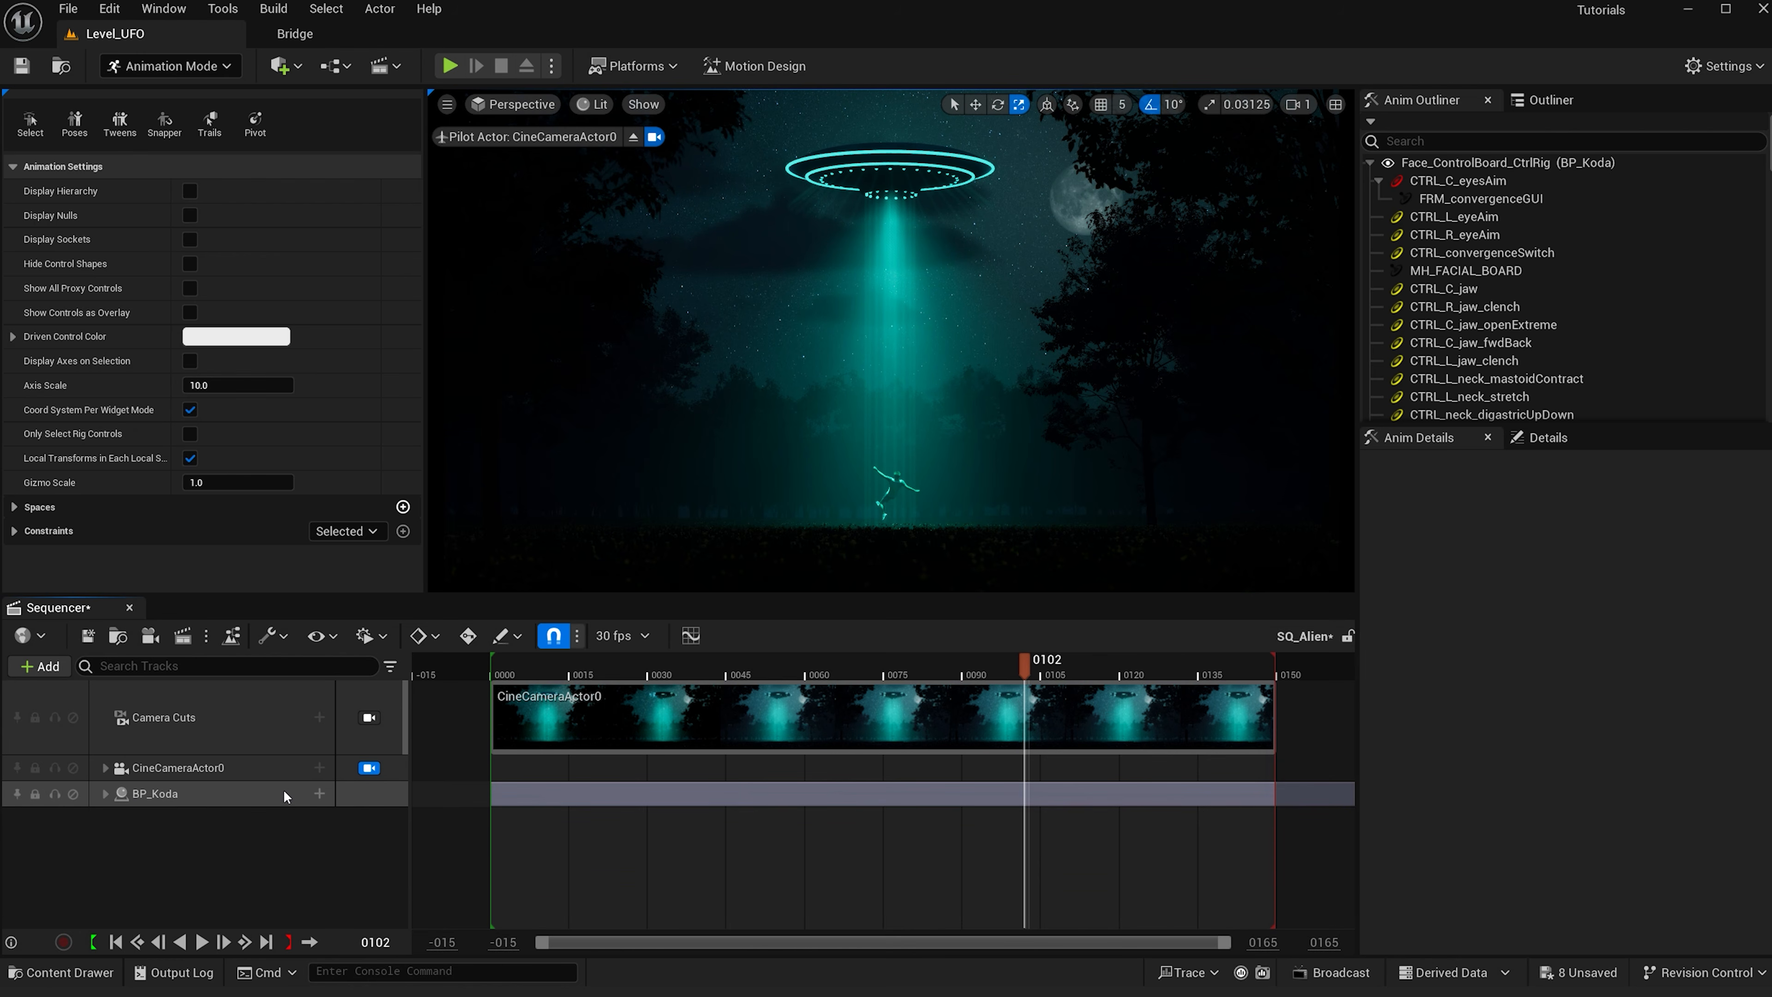
{"action": "left_click", "coordinate": [322, 794]}
{"action": "left_click", "coordinate": [359, 427]}
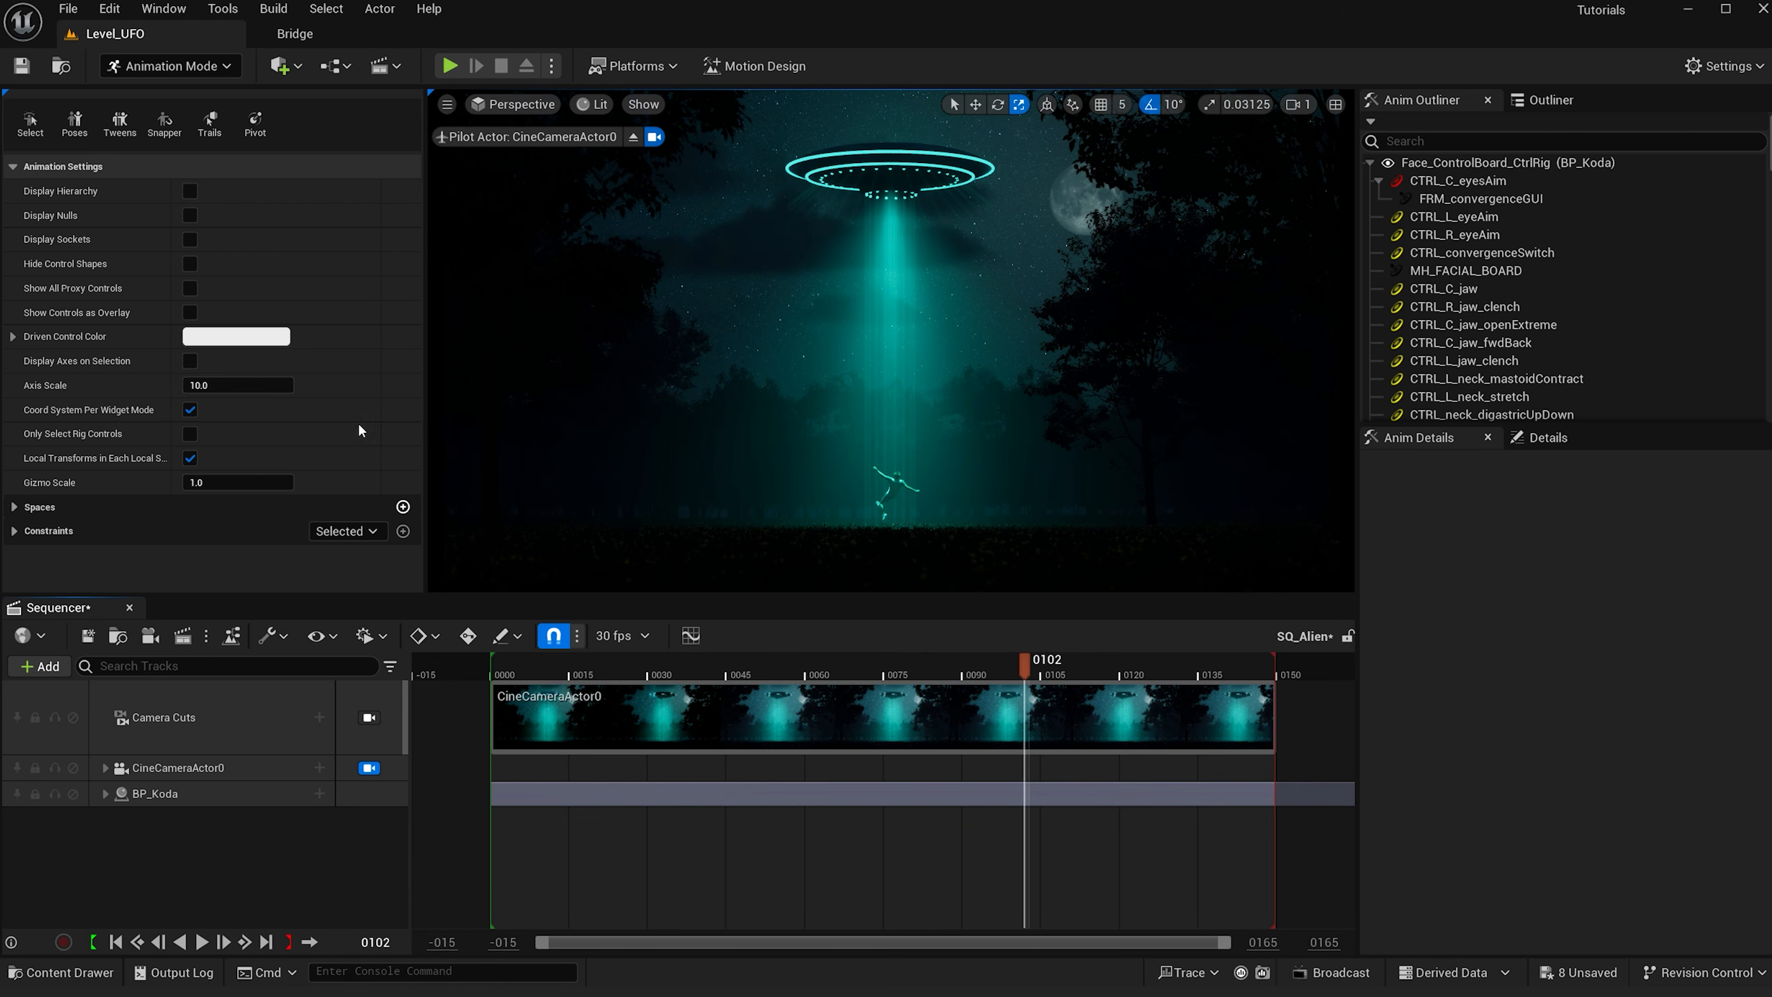
{"action": "left_click", "coordinate": [106, 794]}
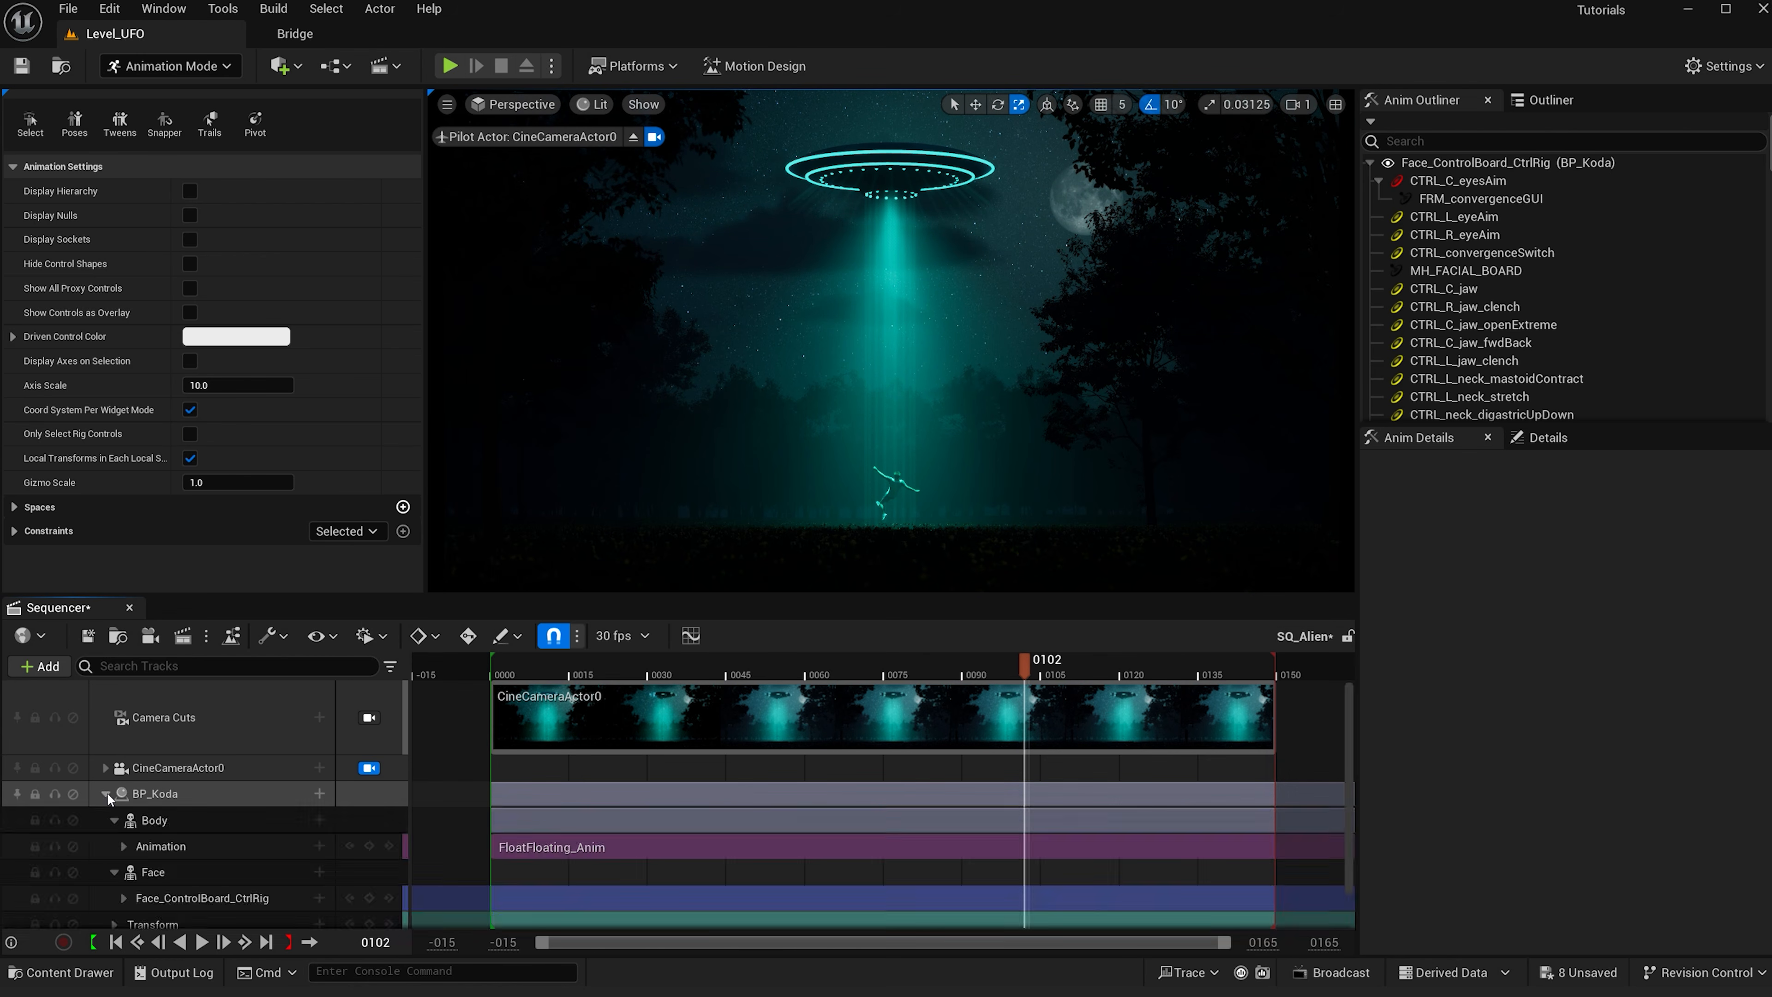
{"action": "left_click", "coordinate": [113, 820]}
{"action": "left_click", "coordinate": [114, 846]}
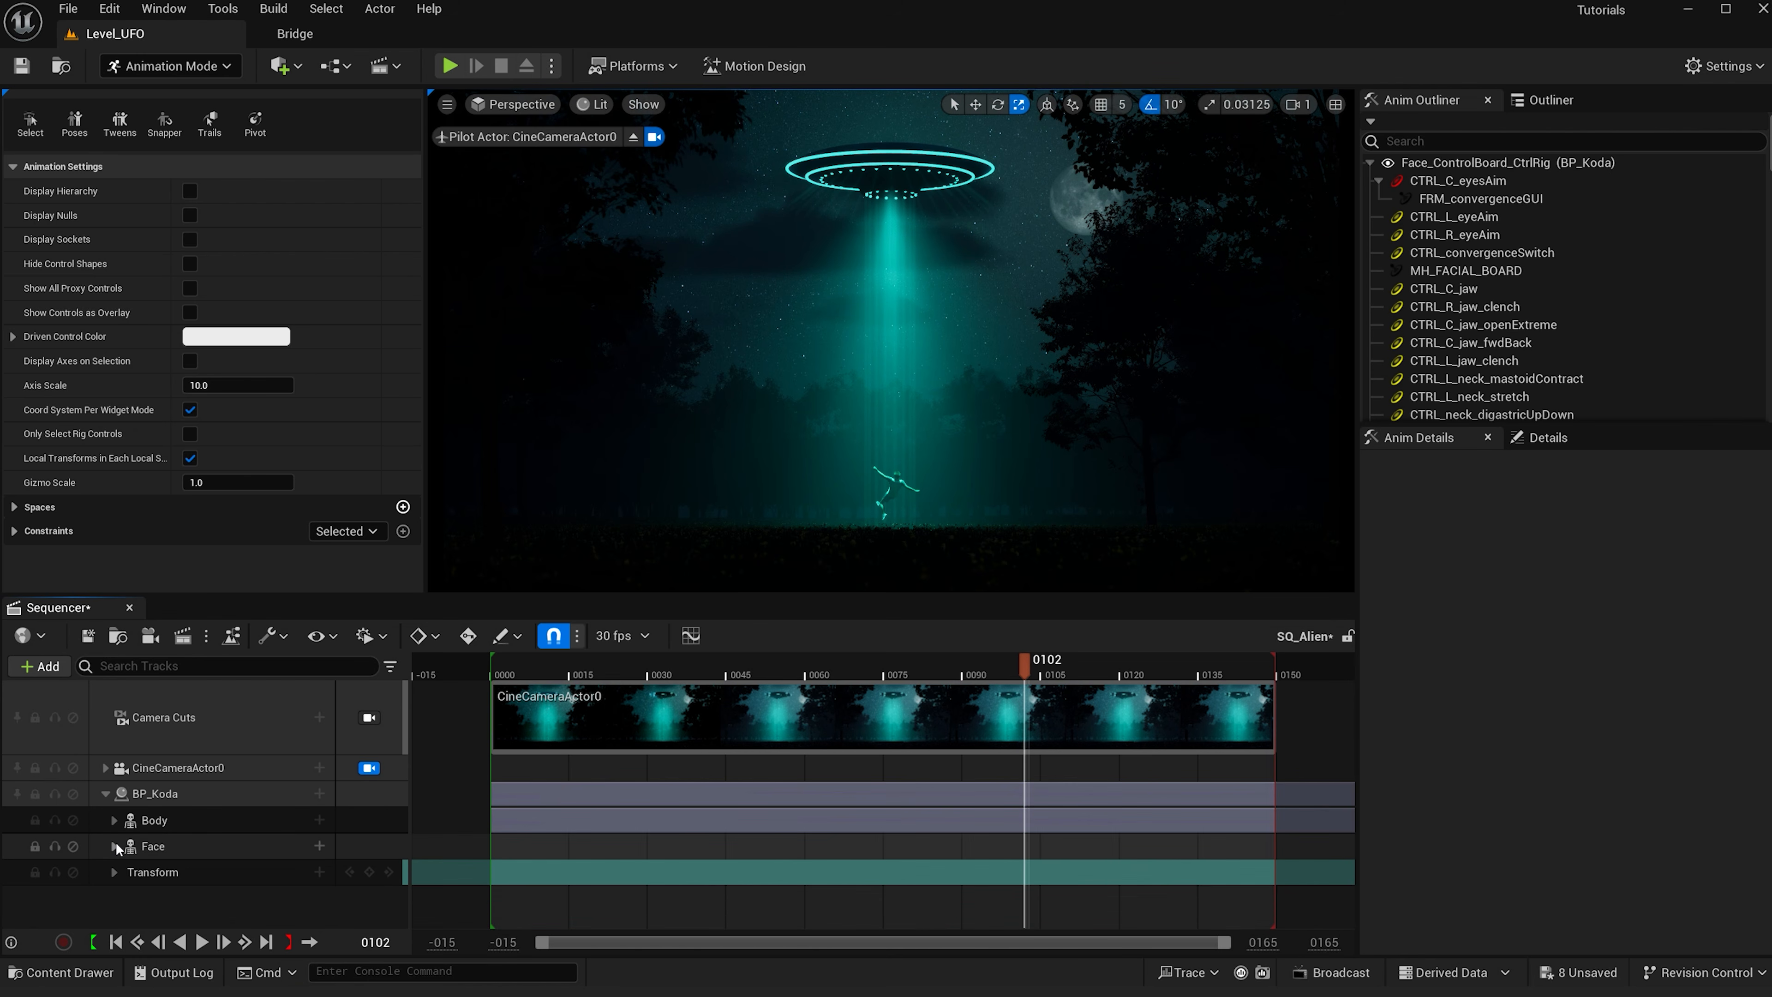
- Return the playhead to frame 0 and set the sequence display rate to 24 fps
{"action": "left_click", "coordinate": [489, 666]}
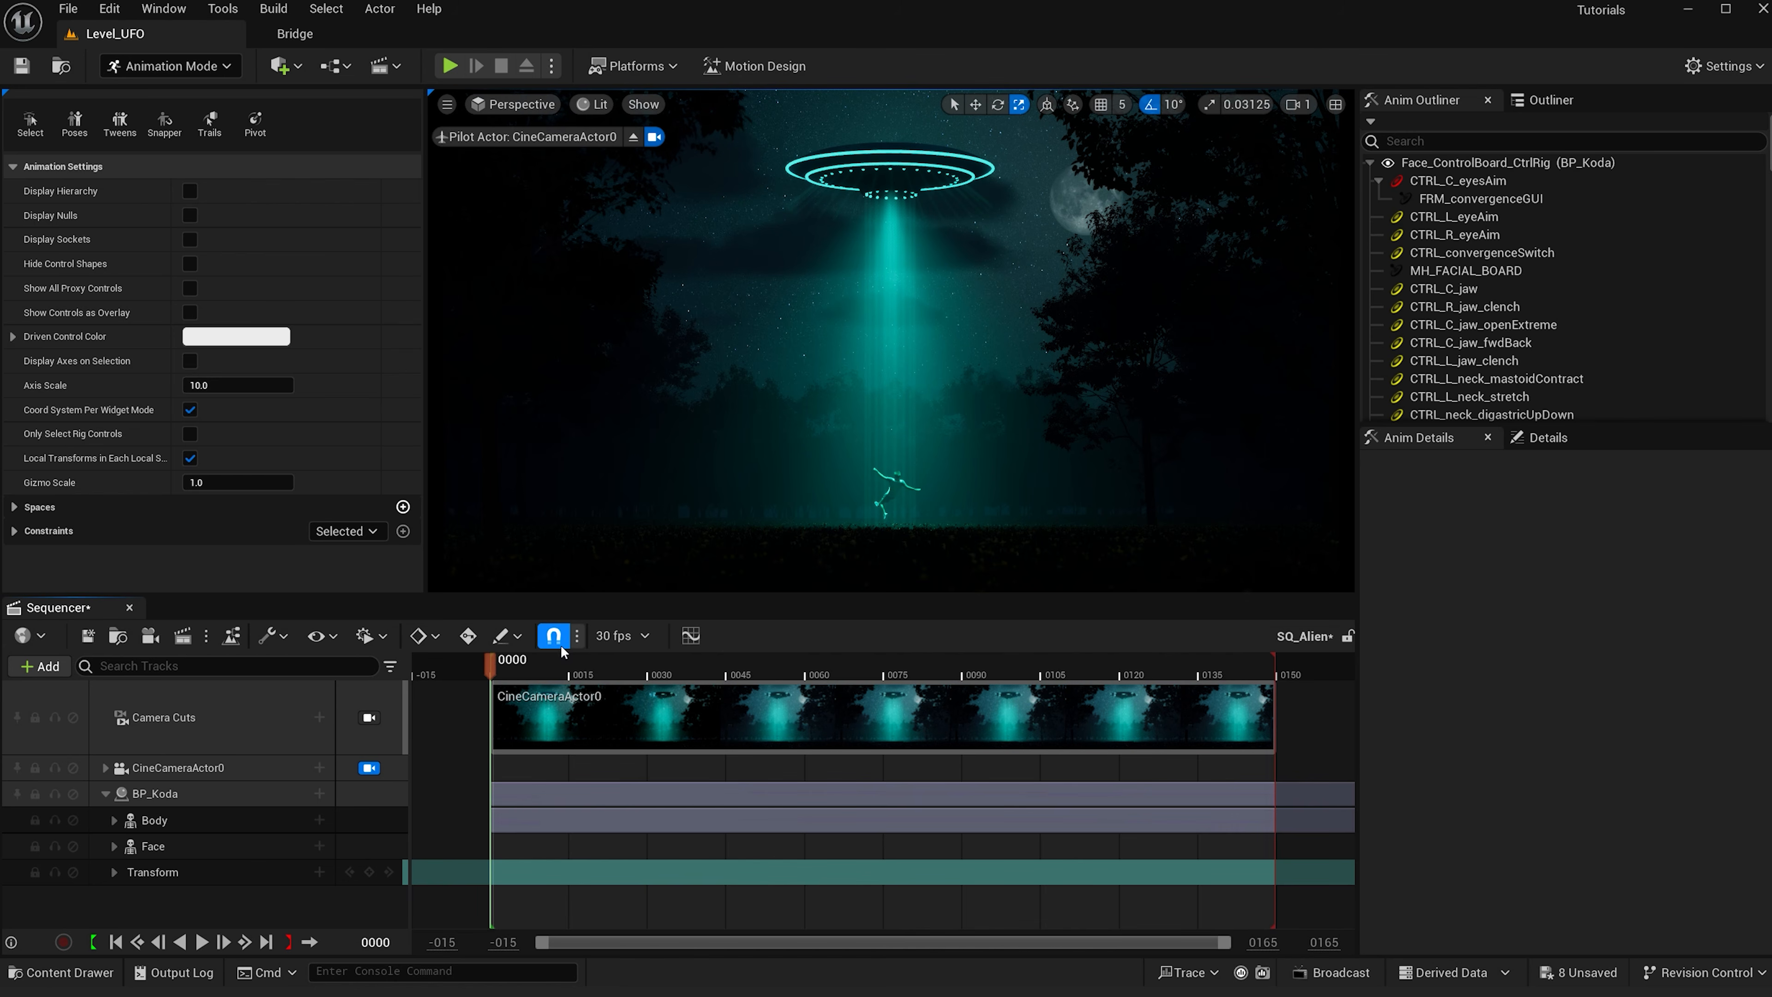
{"action": "left_click", "coordinate": [619, 635]}
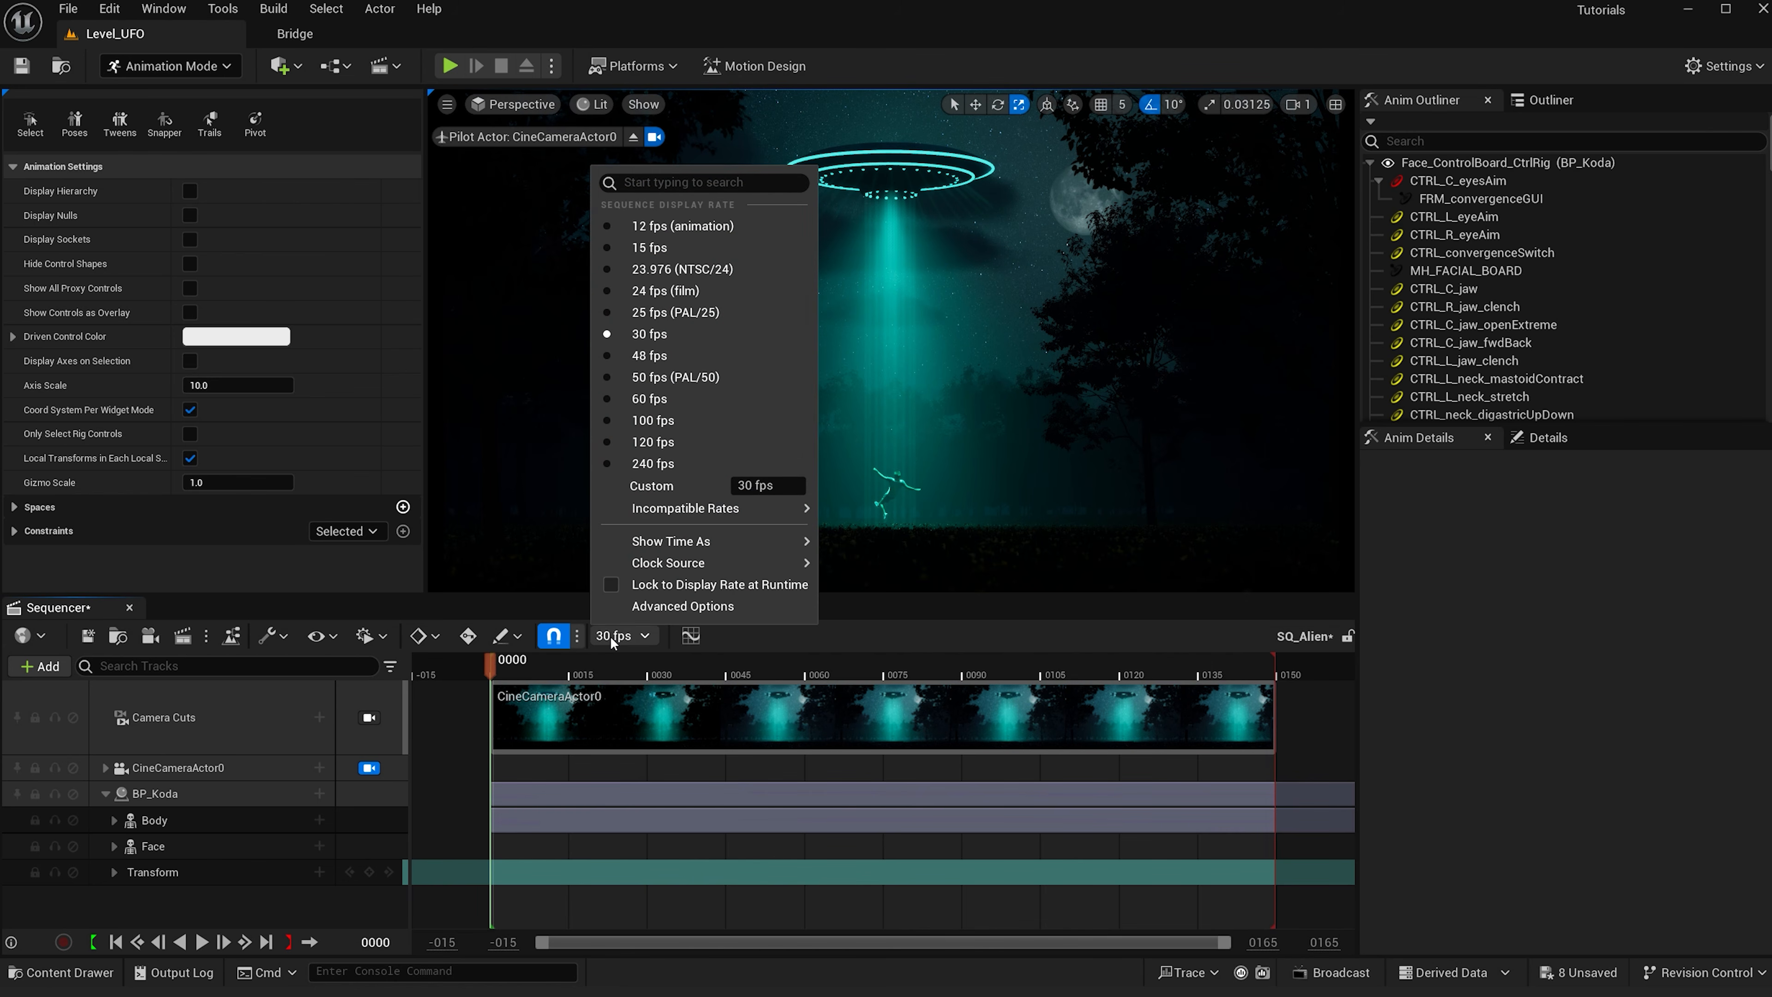
{"action": "left_click", "coordinate": [668, 293]}
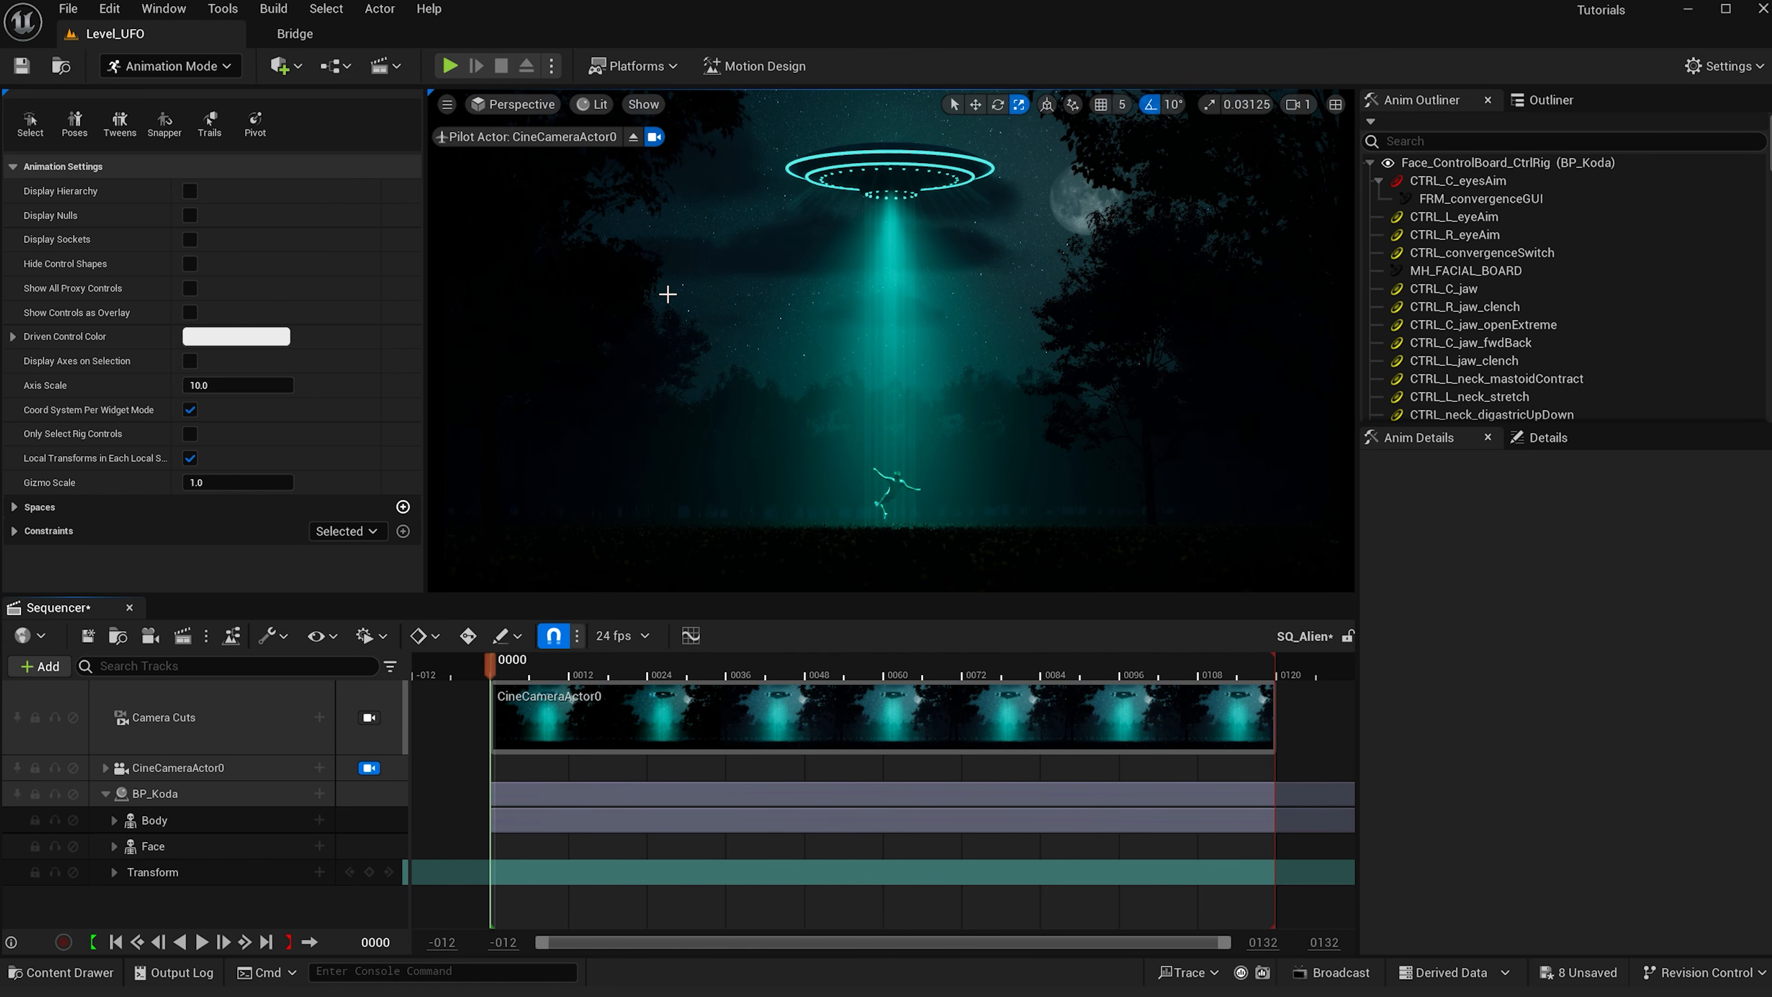
- Set the sequencer view range end time to 500
{"action": "left_click", "coordinate": [1328, 944]}
{"action": "key", "text": "Return"}
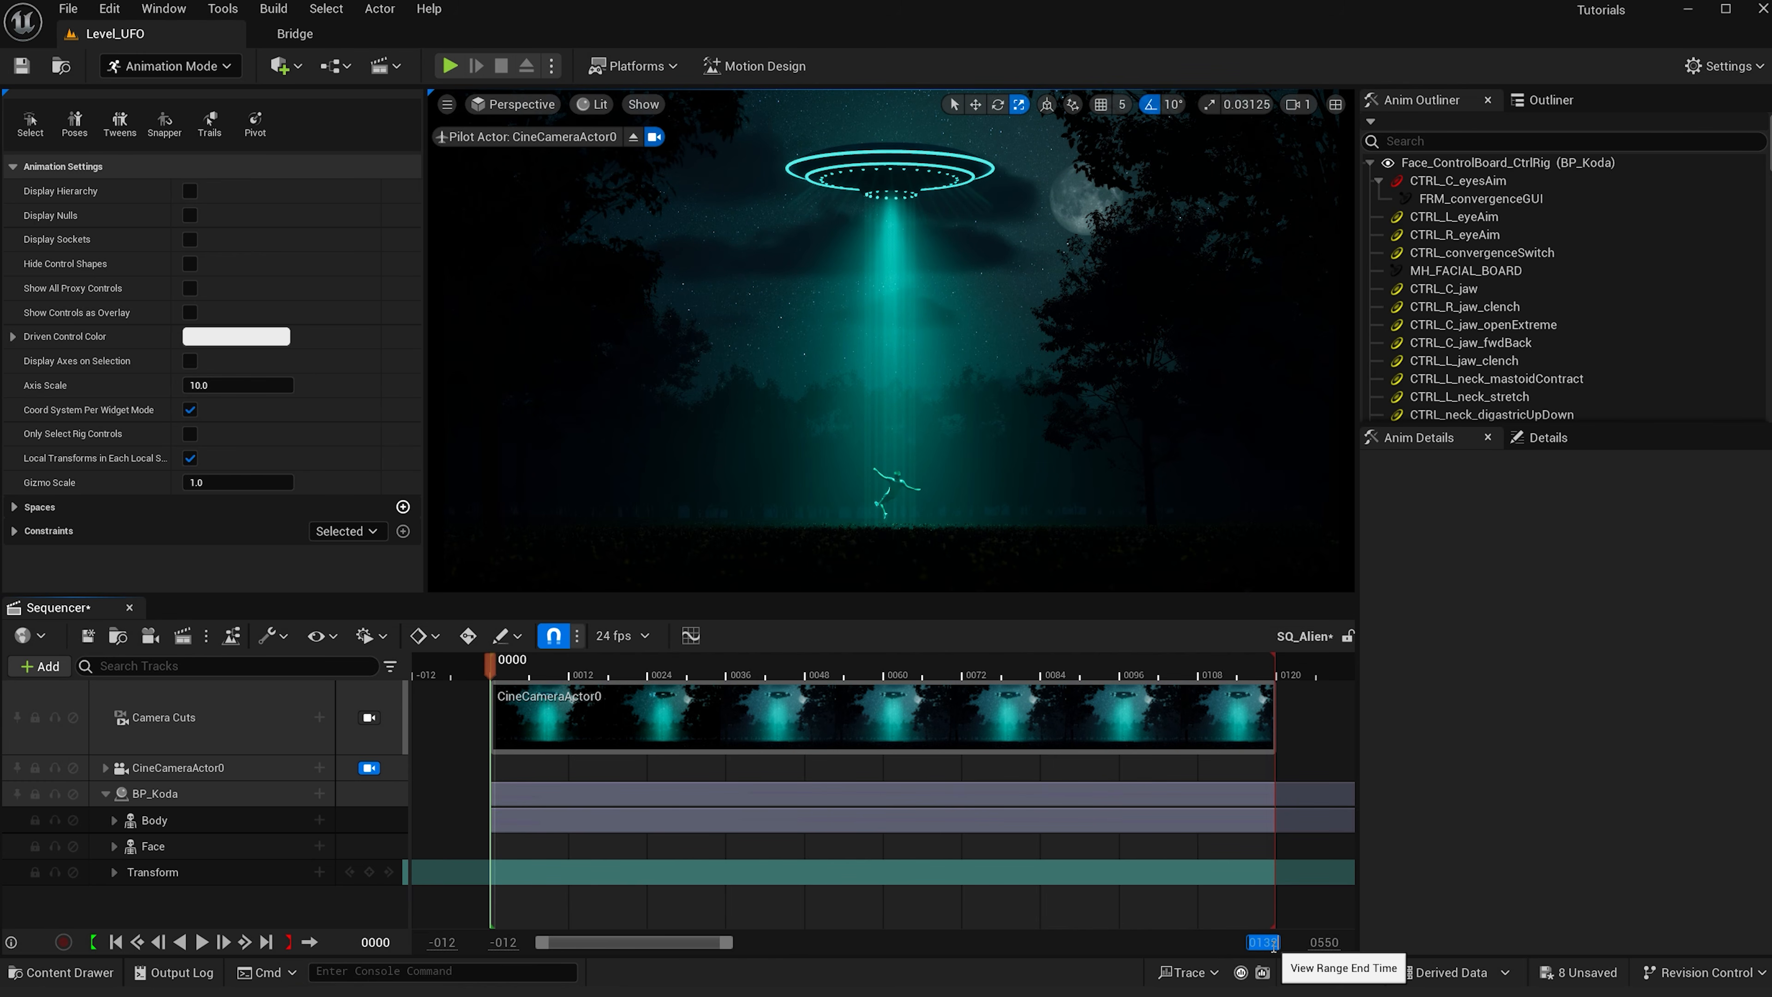
{"action": "type", "text": "500"}
{"action": "key", "text": "Return"}
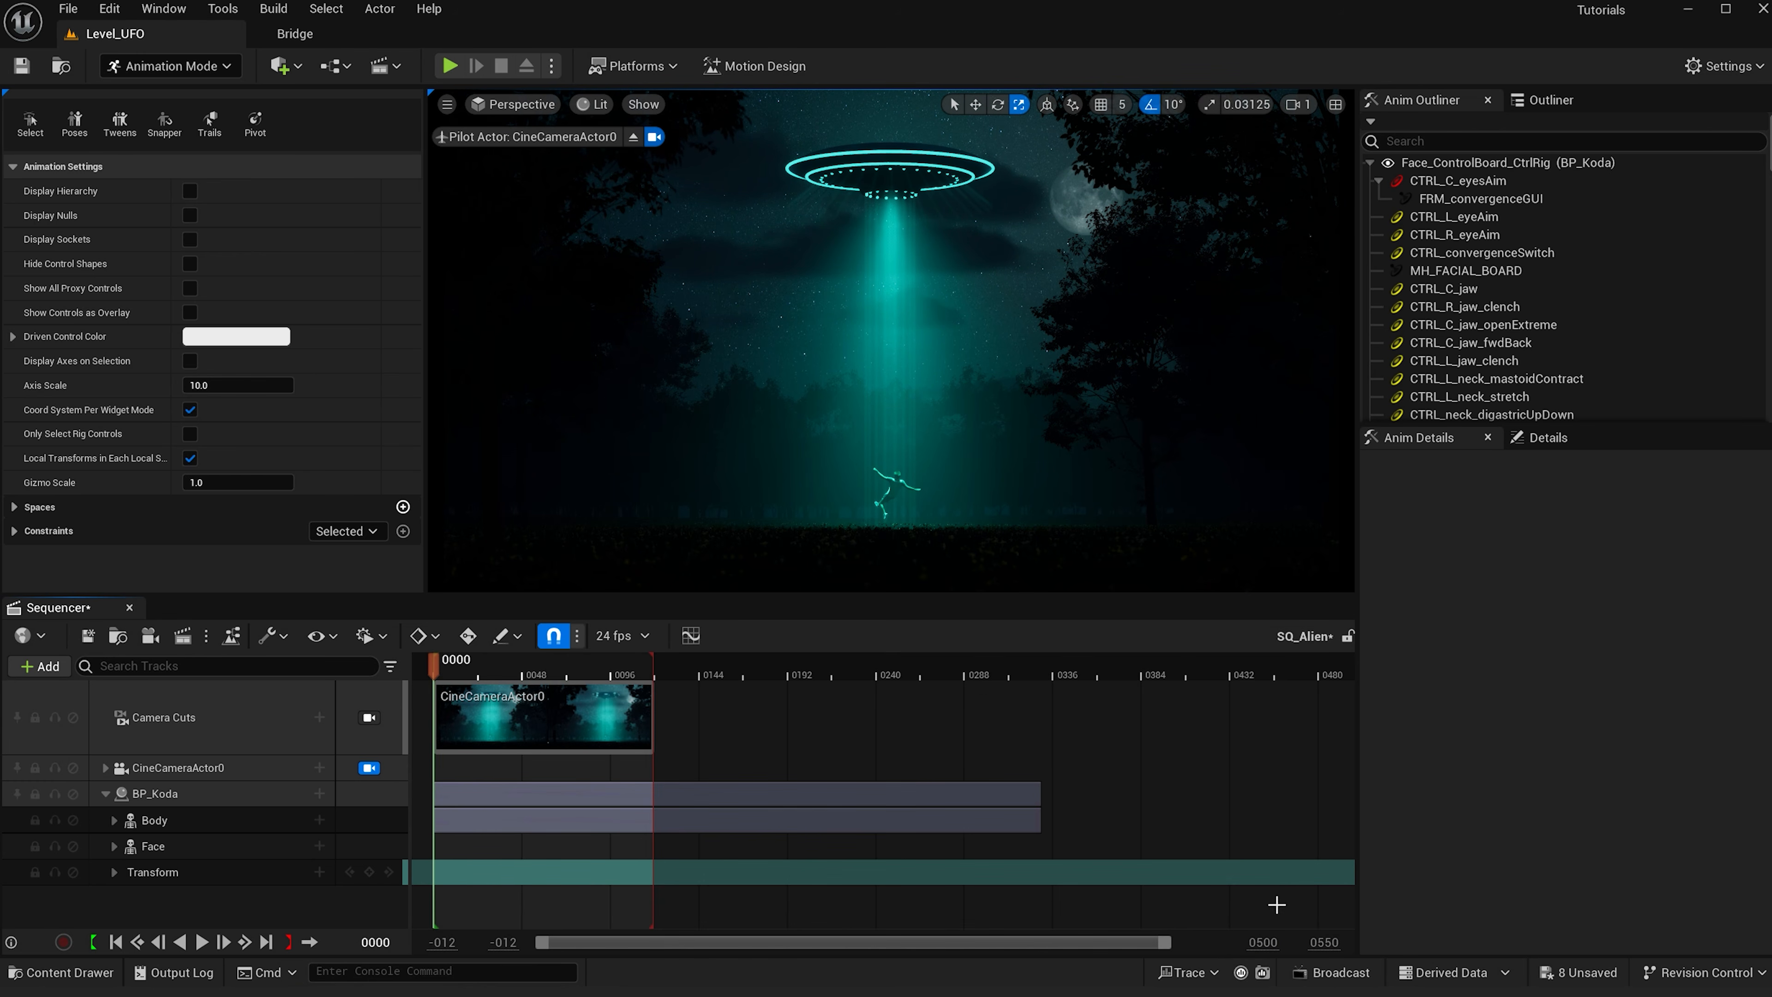
{"action": "left_click_drag", "start_coordinate": [1172, 944], "coordinate": [1232, 944]}
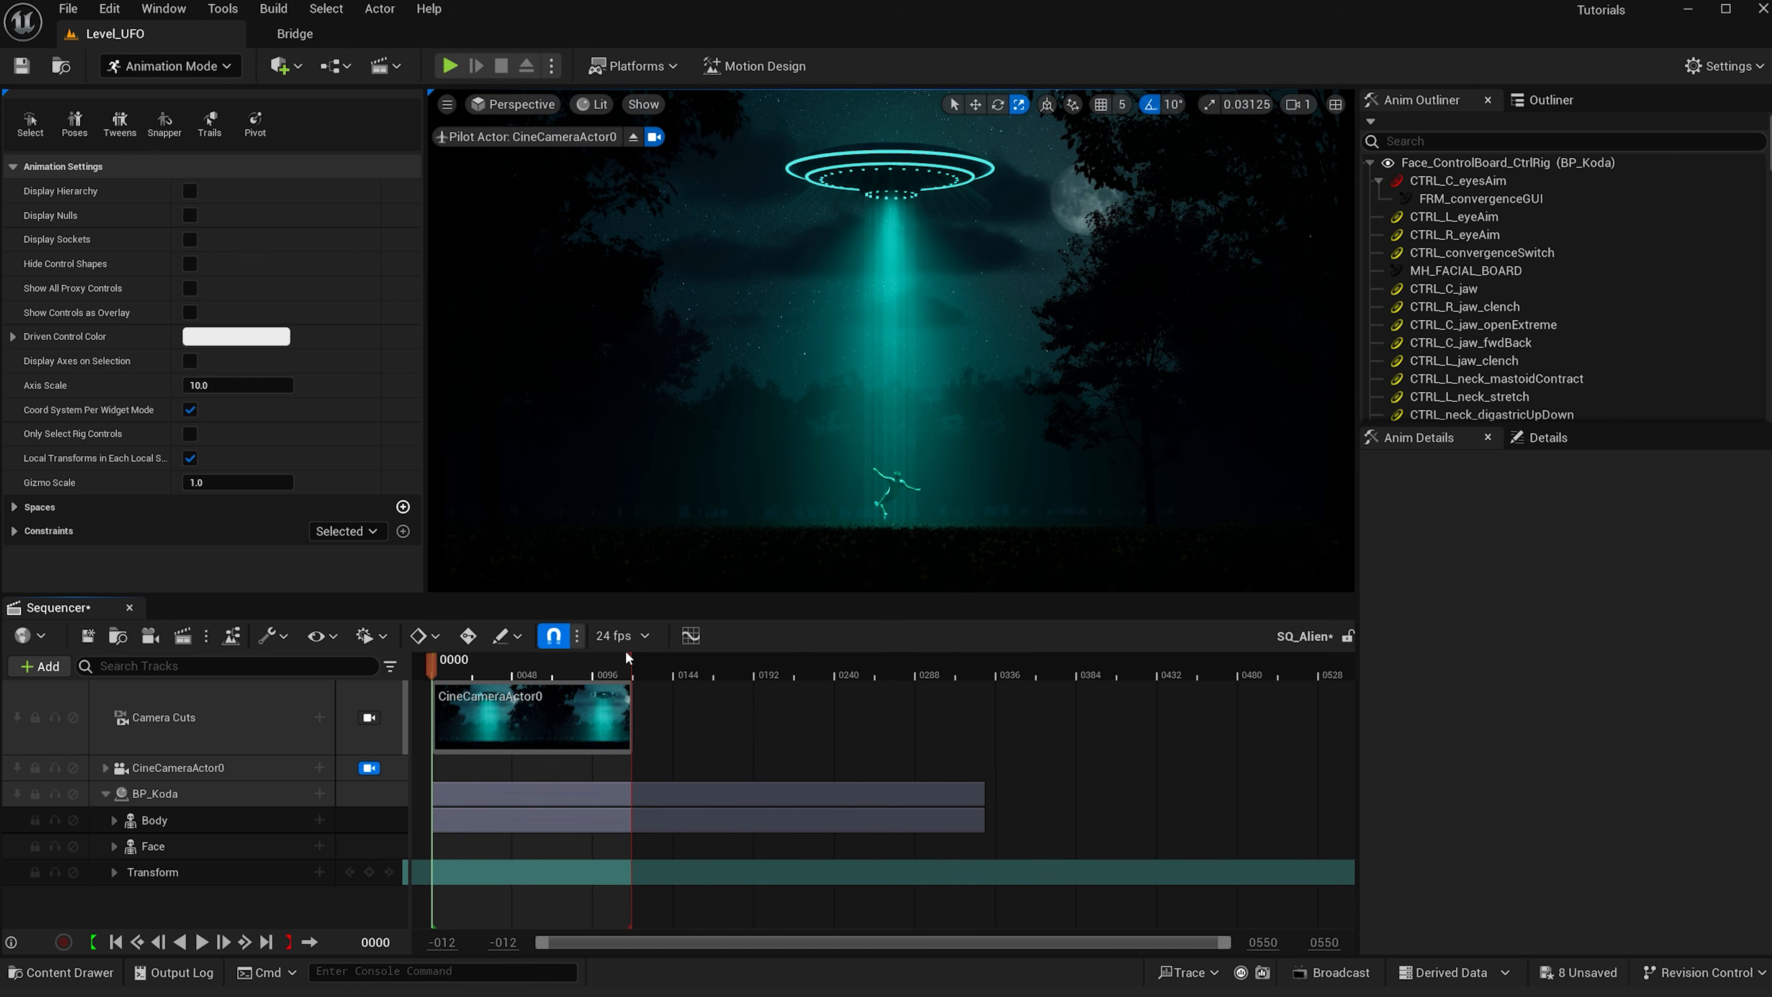
- Extend the playback end marker and the CineCameraActor0 camera cut section to about frame 500
{"action": "left_click_drag", "start_coordinate": [628, 658], "coordinate": [1272, 677]}
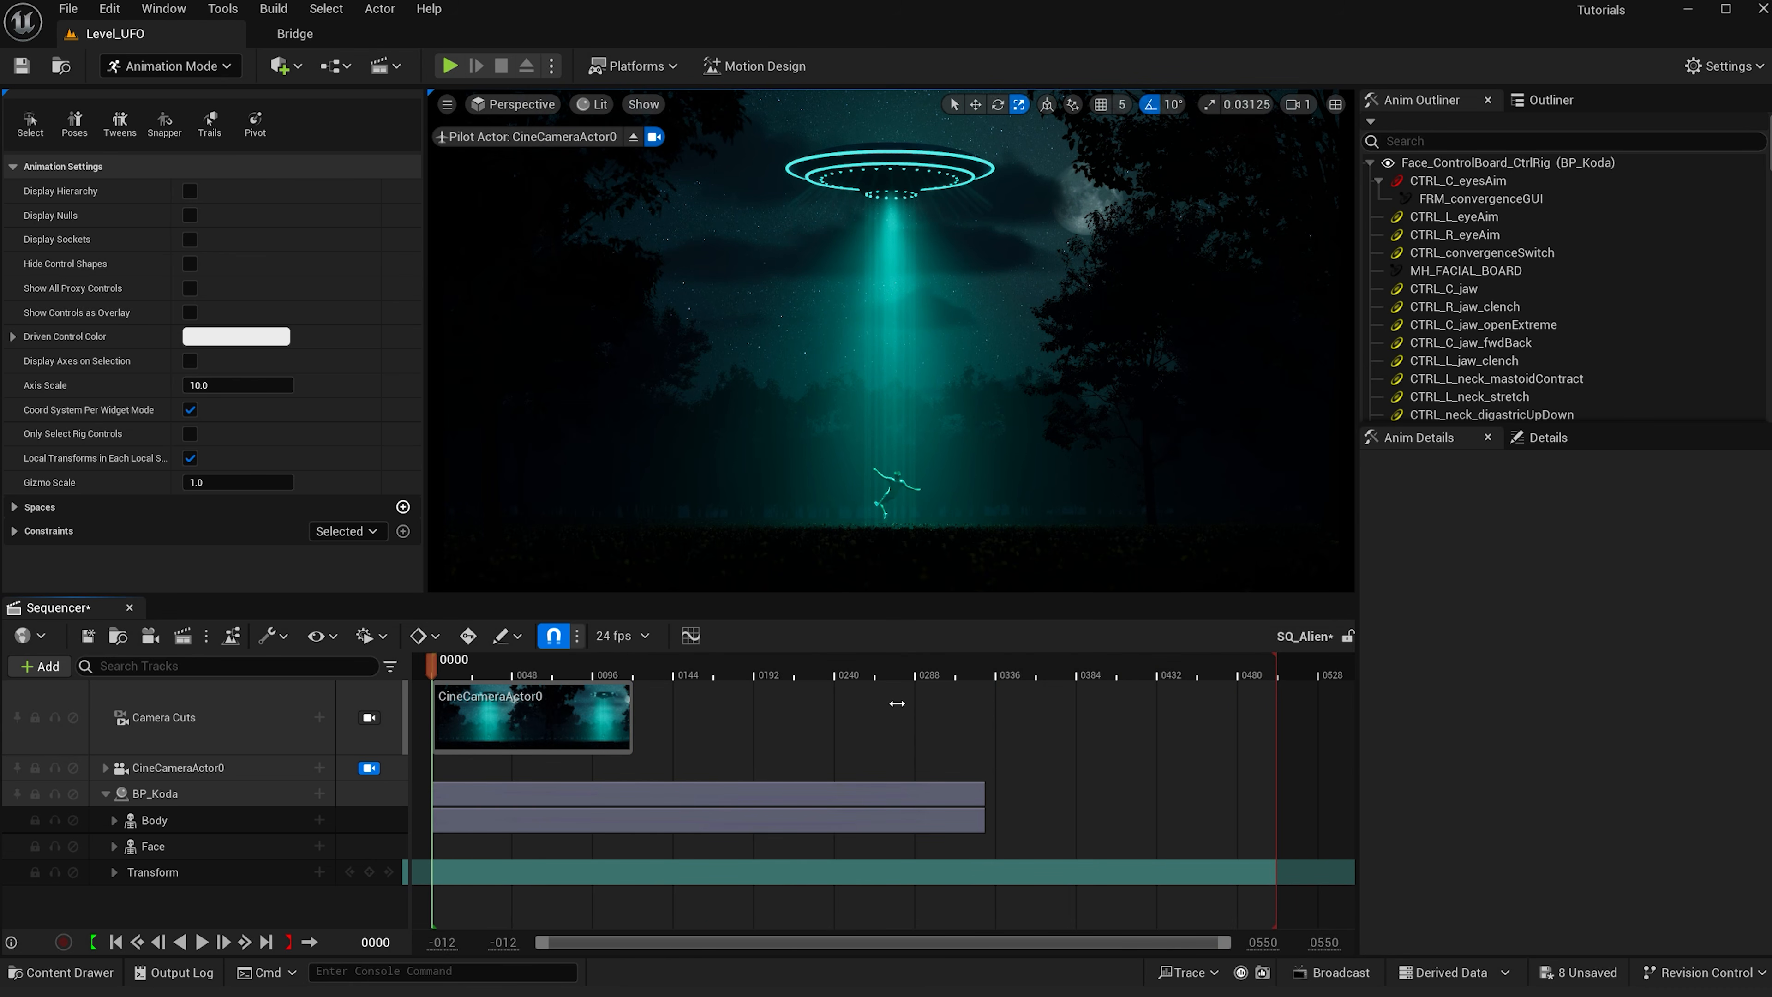
{"action": "left_click_drag", "start_coordinate": [633, 702], "coordinate": [1256, 715]}
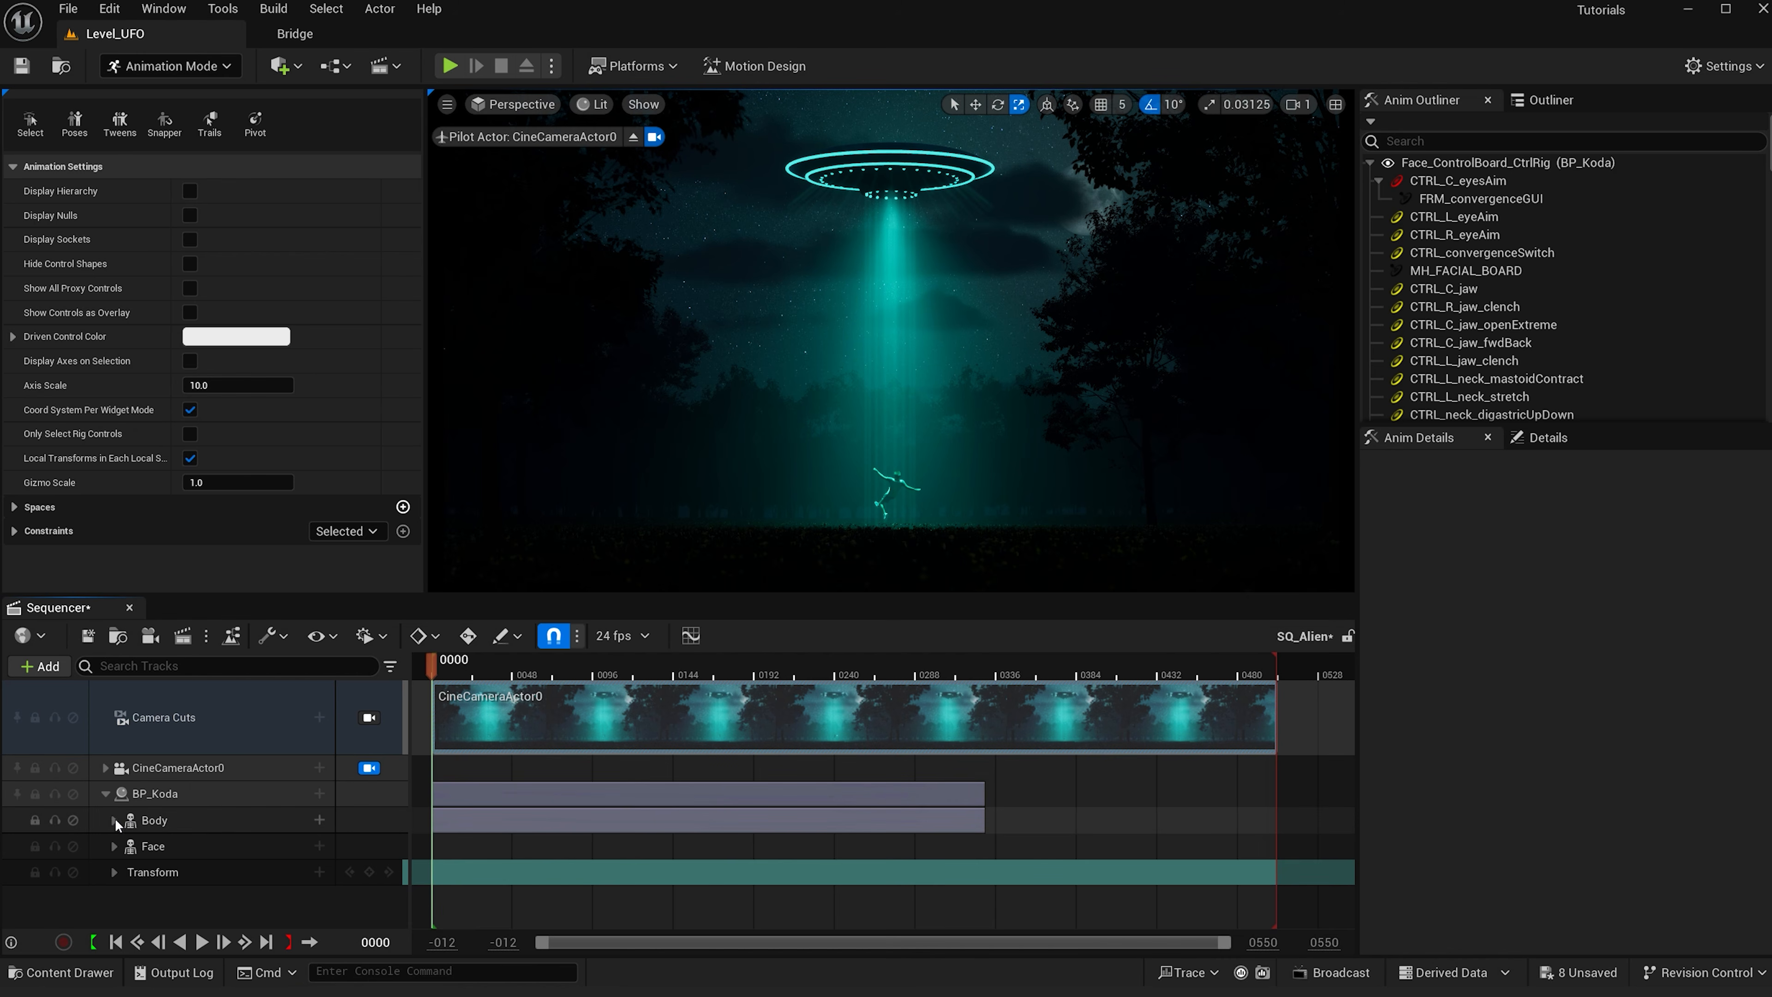
- Add a second FloatFloating_Anim section on the Body animation track starting at about frame 331
{"action": "left_click", "coordinate": [114, 820]}
{"action": "left_click", "coordinate": [982, 677]}
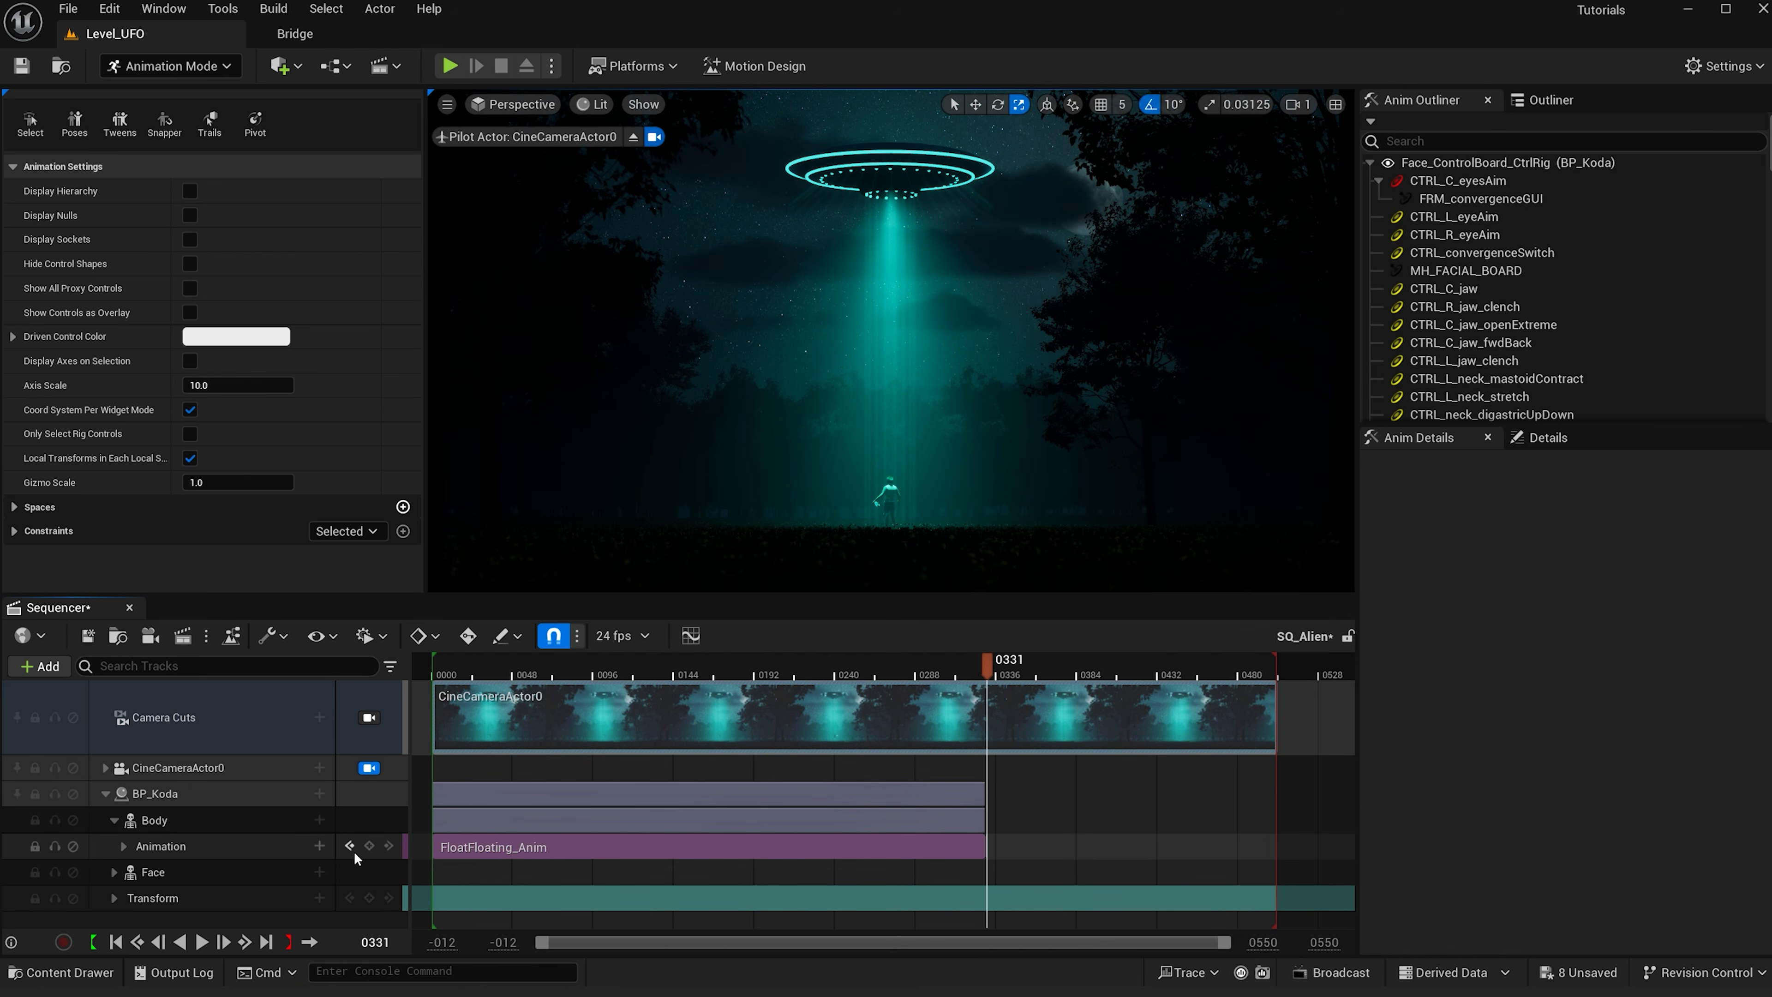
{"action": "left_click", "coordinate": [319, 846]}
{"action": "type", "text": "float"}
{"action": "left_click", "coordinate": [447, 637]}
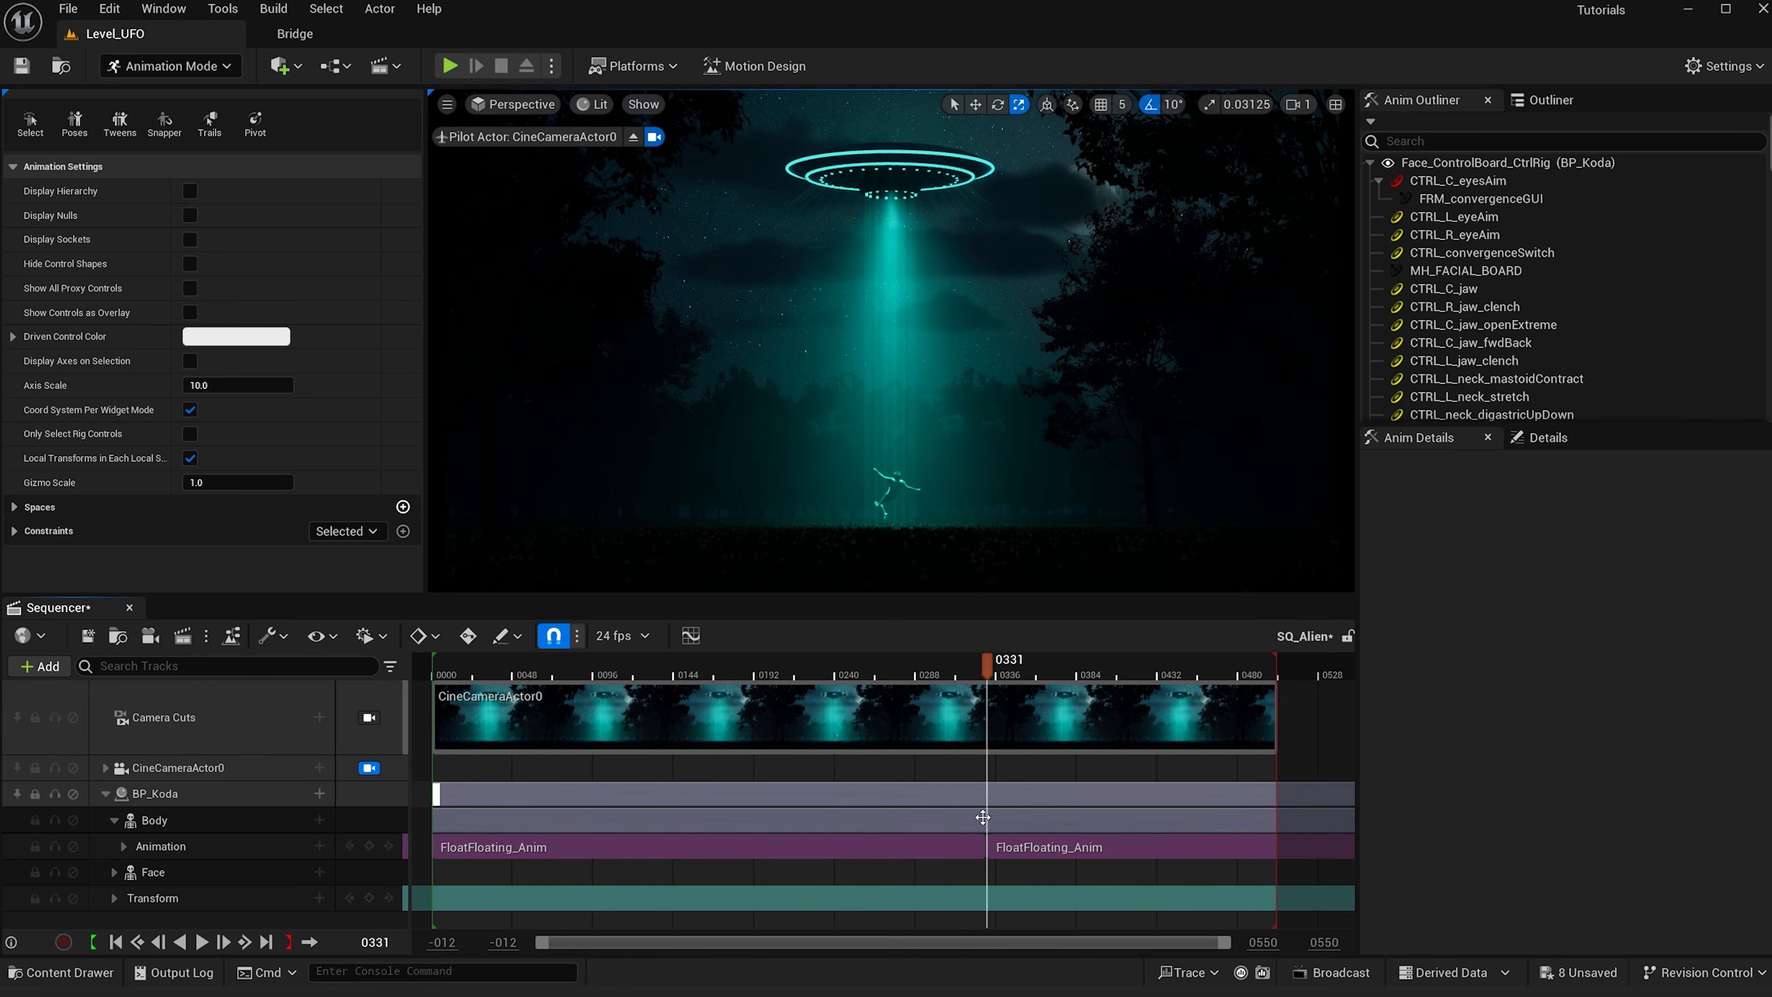
{"action": "left_click_drag", "start_coordinate": [980, 668], "coordinate": [975, 668]}
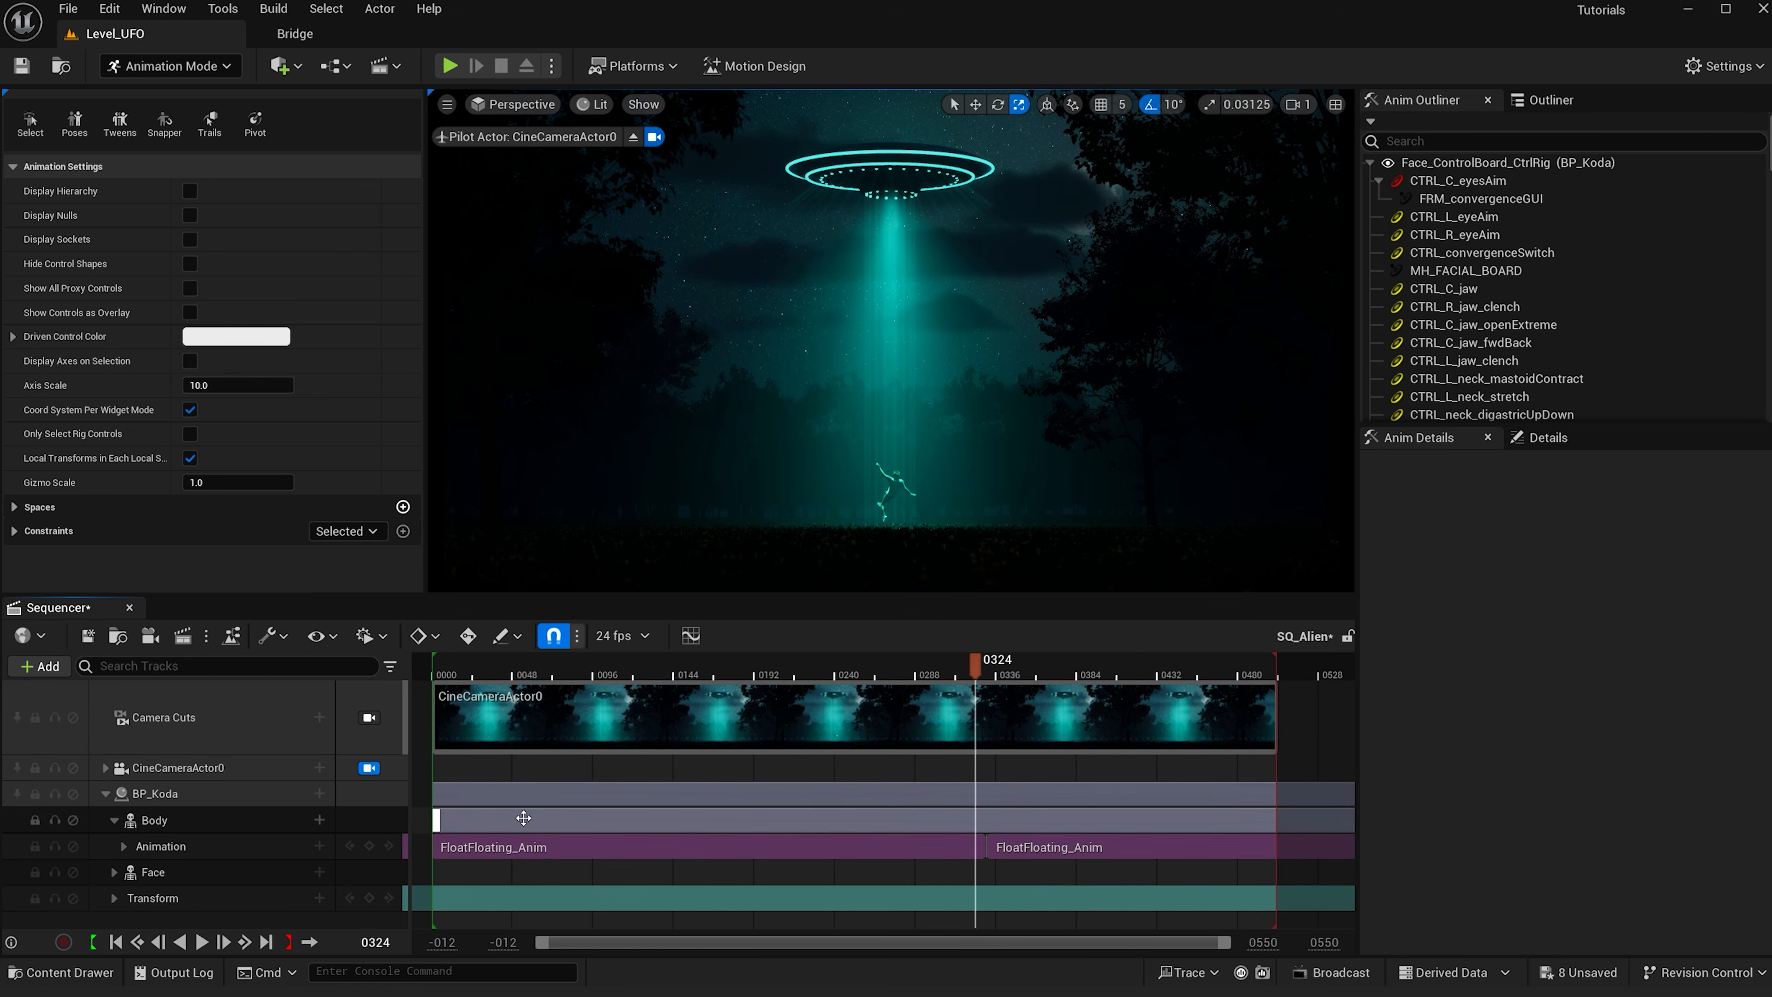
- Nudge the second FloatFloating_Anim section slightly earlier and preview the playback
{"action": "left_click", "coordinate": [200, 946]}
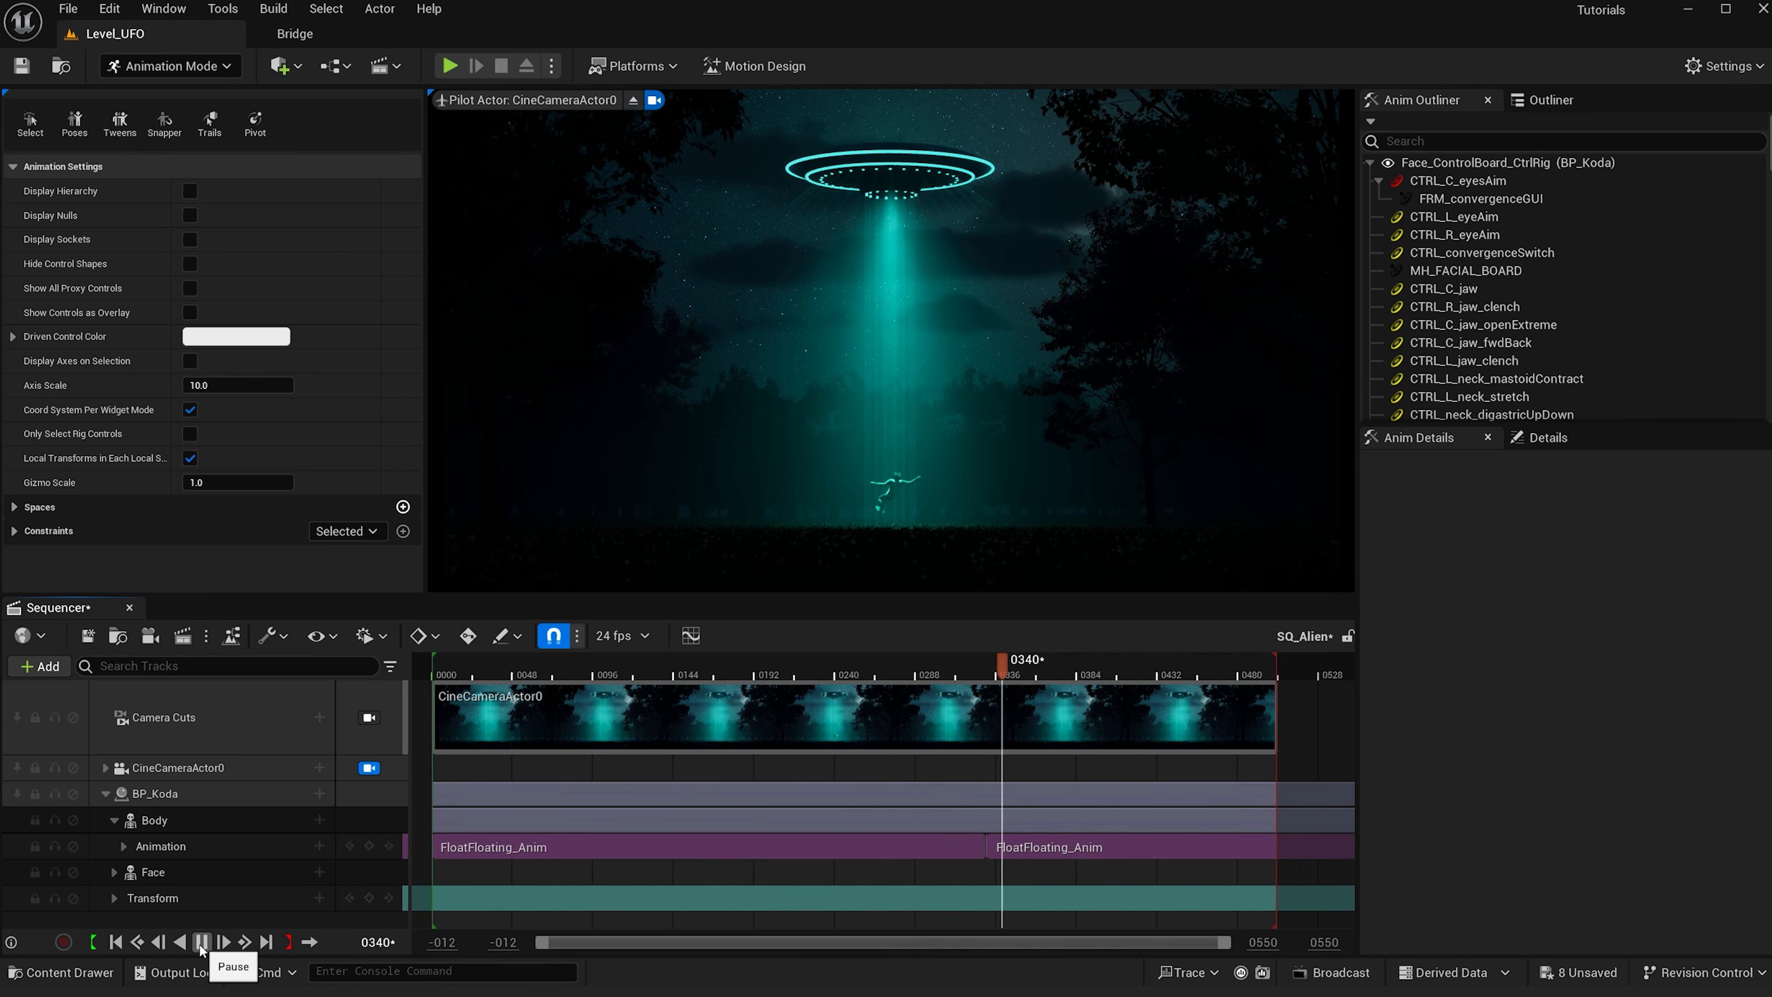
{"action": "left_click", "coordinate": [200, 942]}
{"action": "left_click_drag", "start_coordinate": [1228, 942], "coordinate": [1066, 942]}
{"action": "left_click_drag", "start_coordinate": [541, 942], "coordinate": [883, 942]}
{"action": "left_click", "coordinate": [952, 846]}
{"action": "left_click_drag", "start_coordinate": [952, 845], "coordinate": [944, 845]}
{"action": "left_click", "coordinate": [717, 675]}
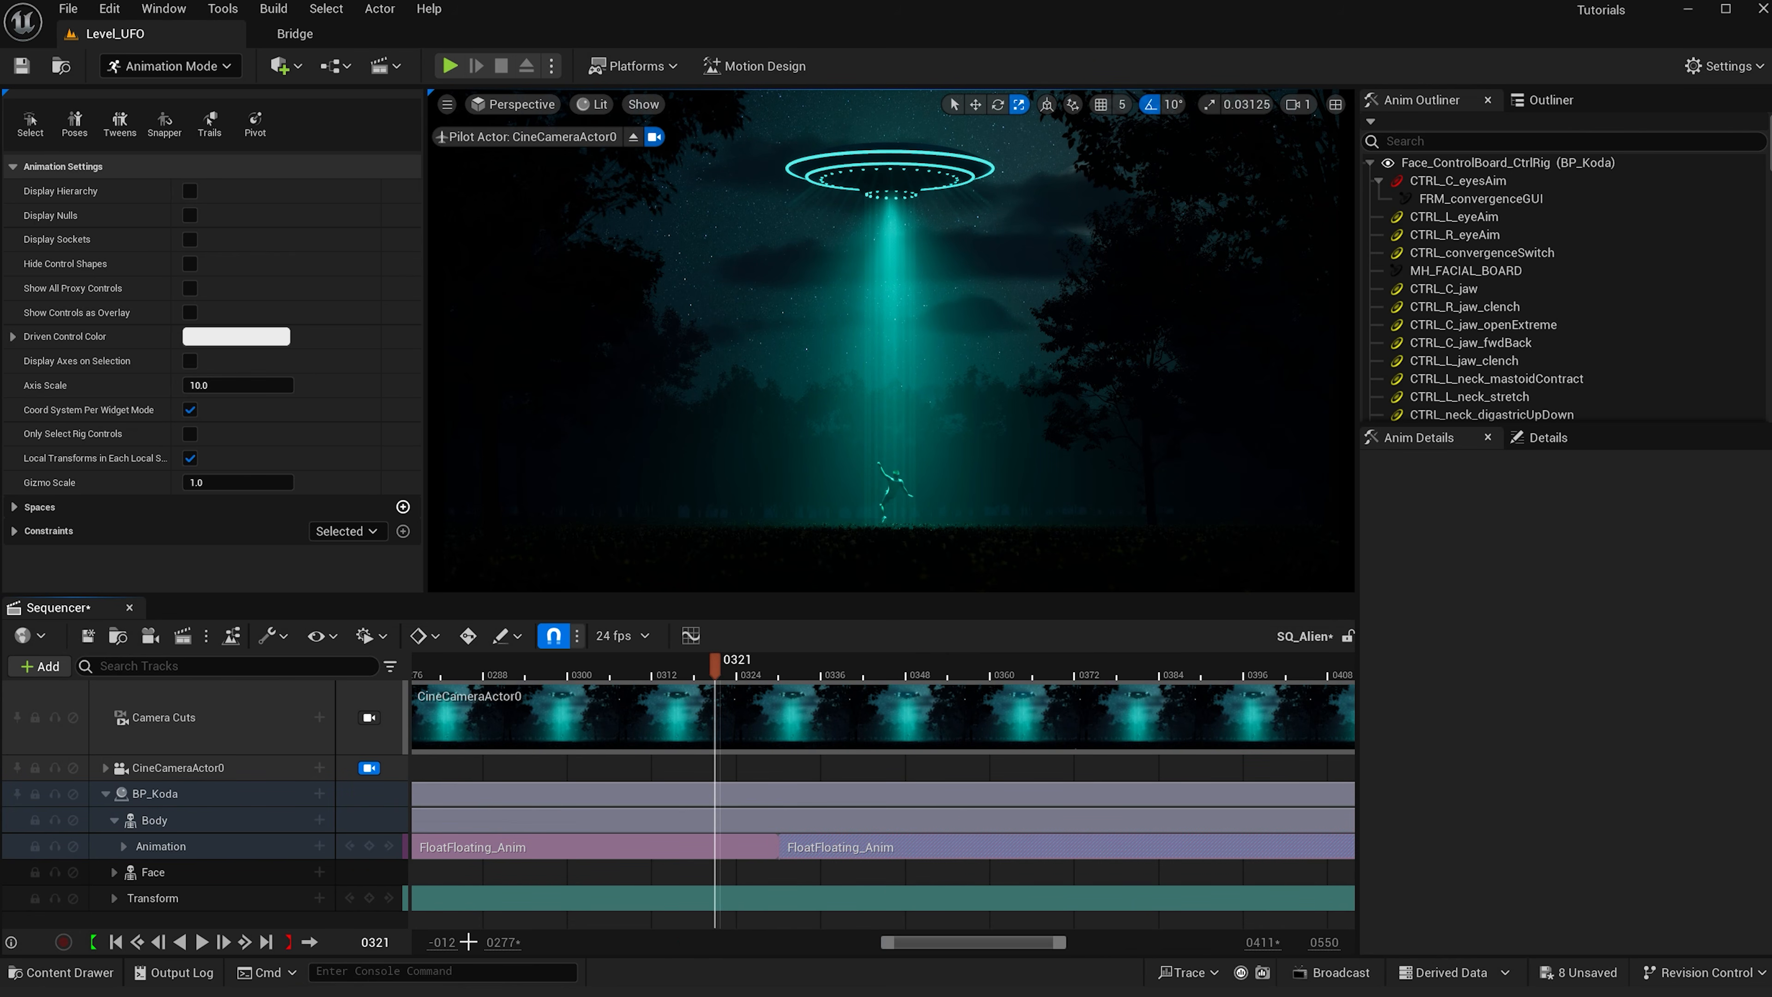
{"action": "left_click", "coordinate": [202, 941]}
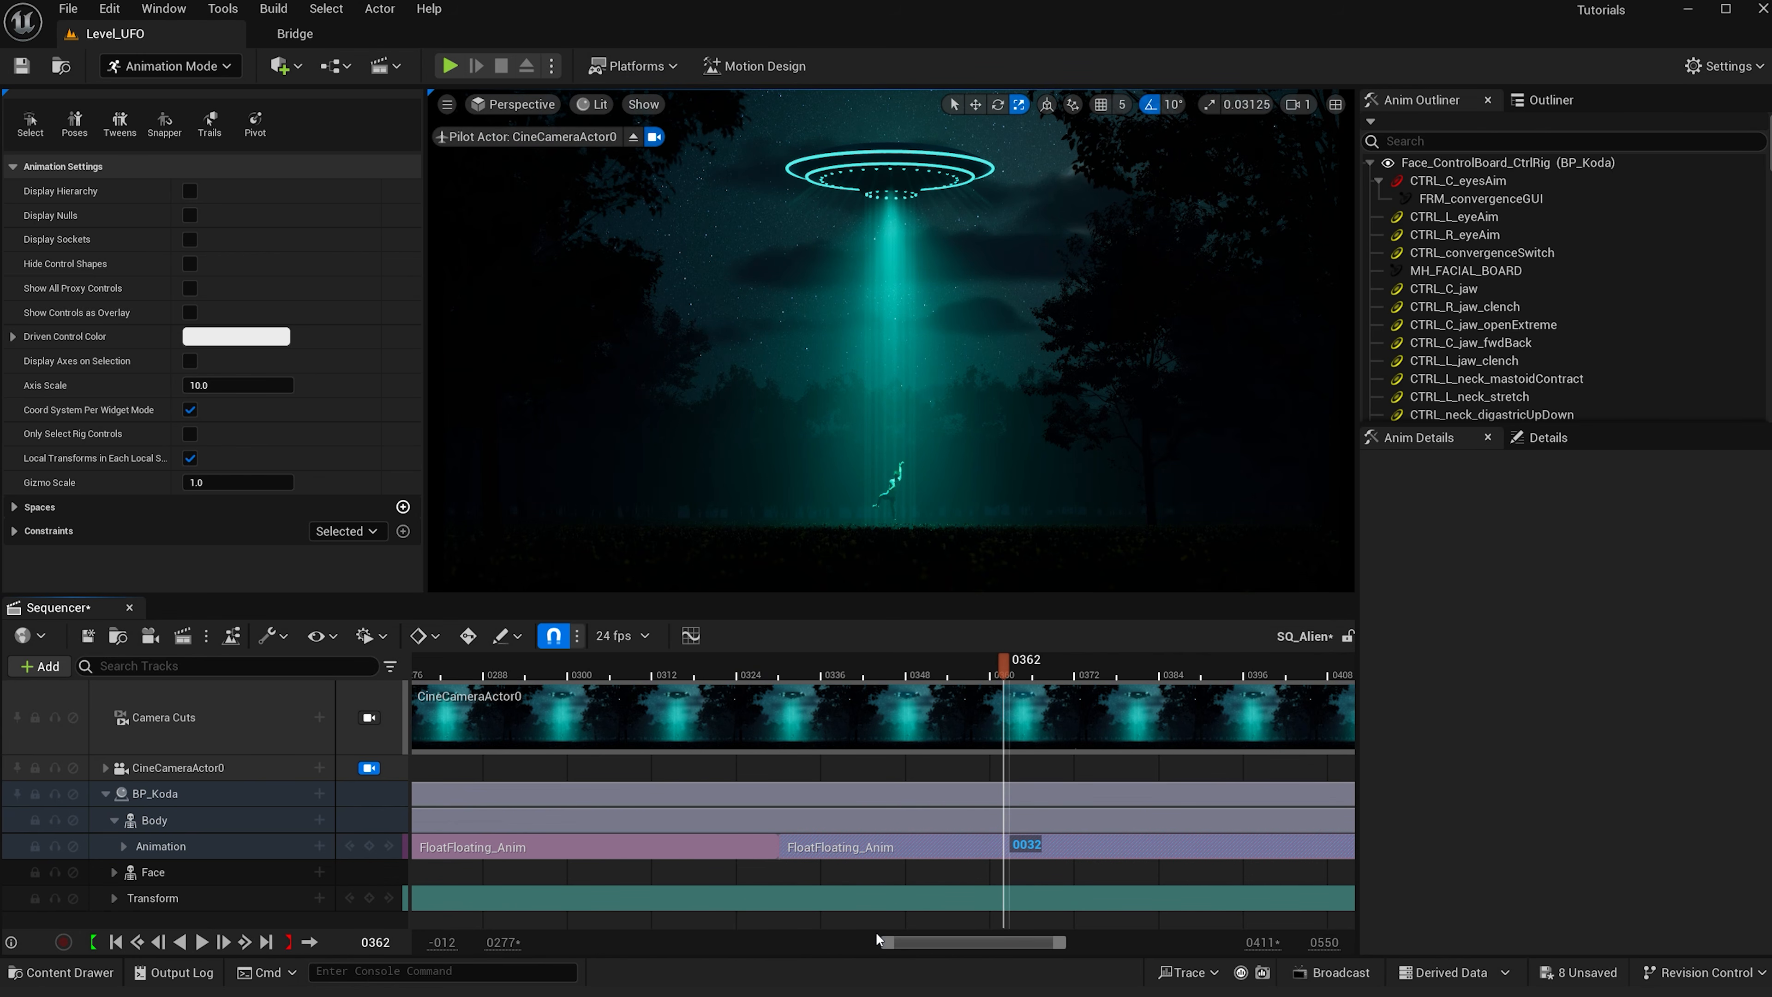
{"action": "left_click_drag", "start_coordinate": [881, 947], "coordinate": [483, 946]}
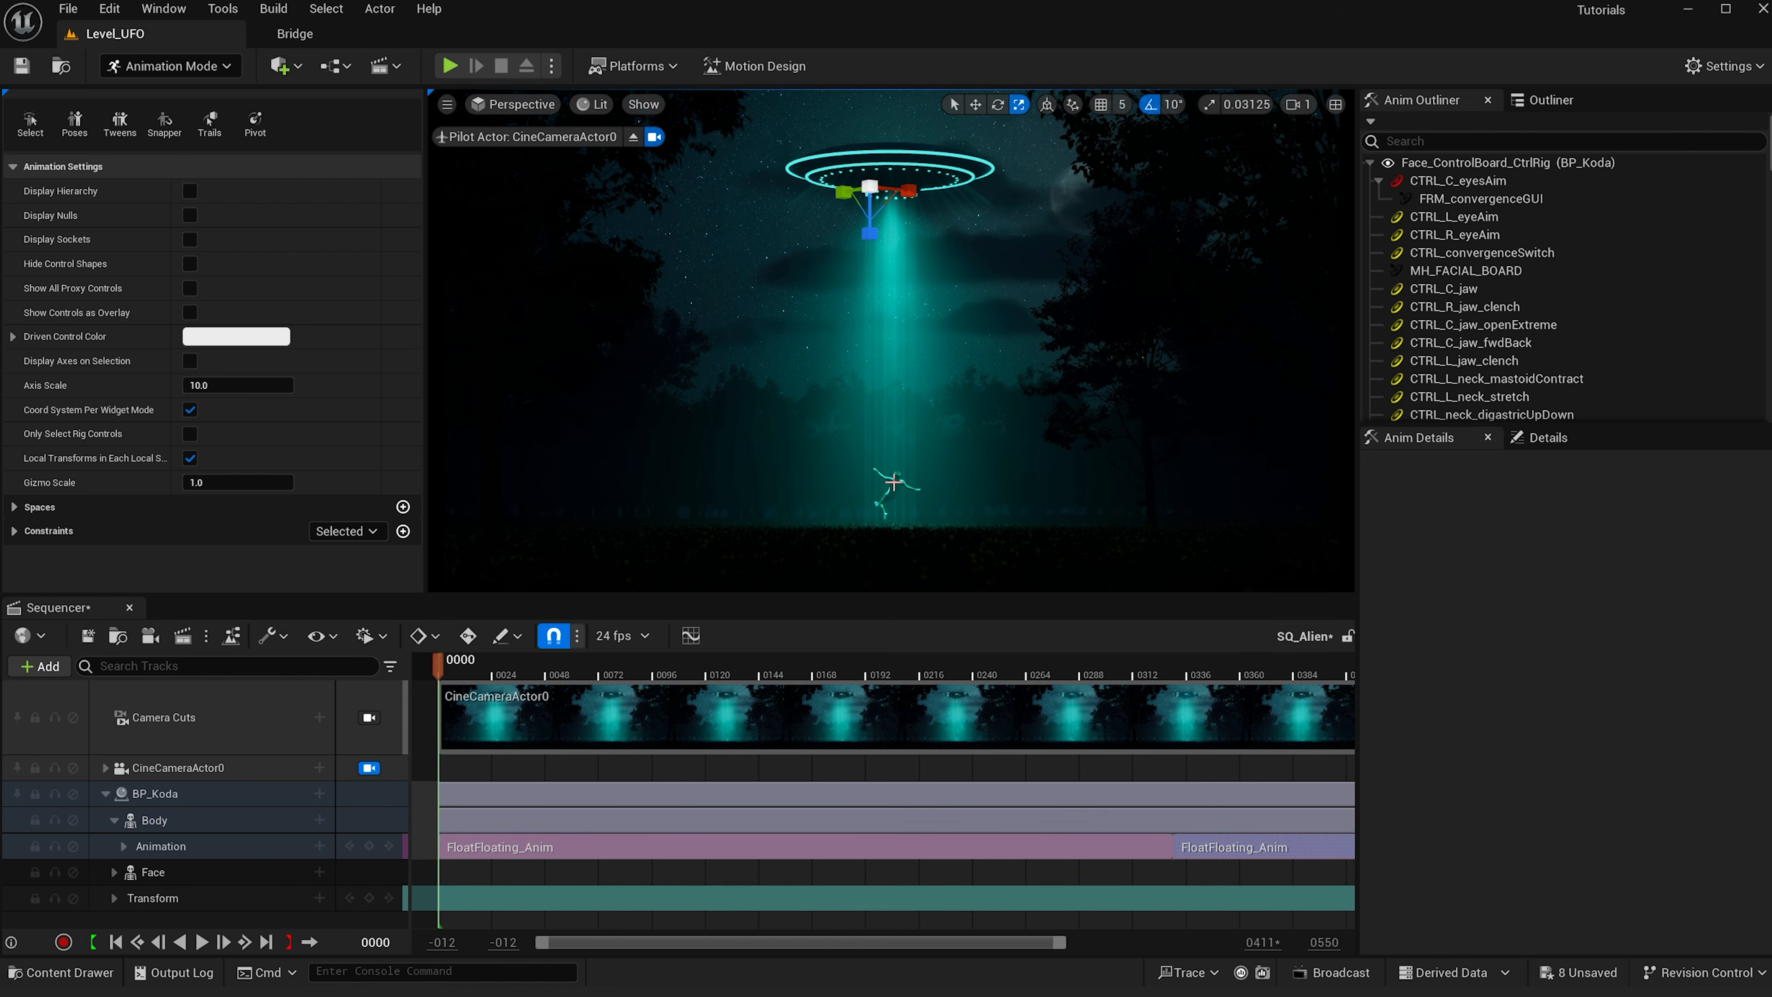
- Select BP_Koda in the Outliner and rotate it to a roll of about -30 degrees
{"action": "left_click", "coordinate": [1550, 100]}
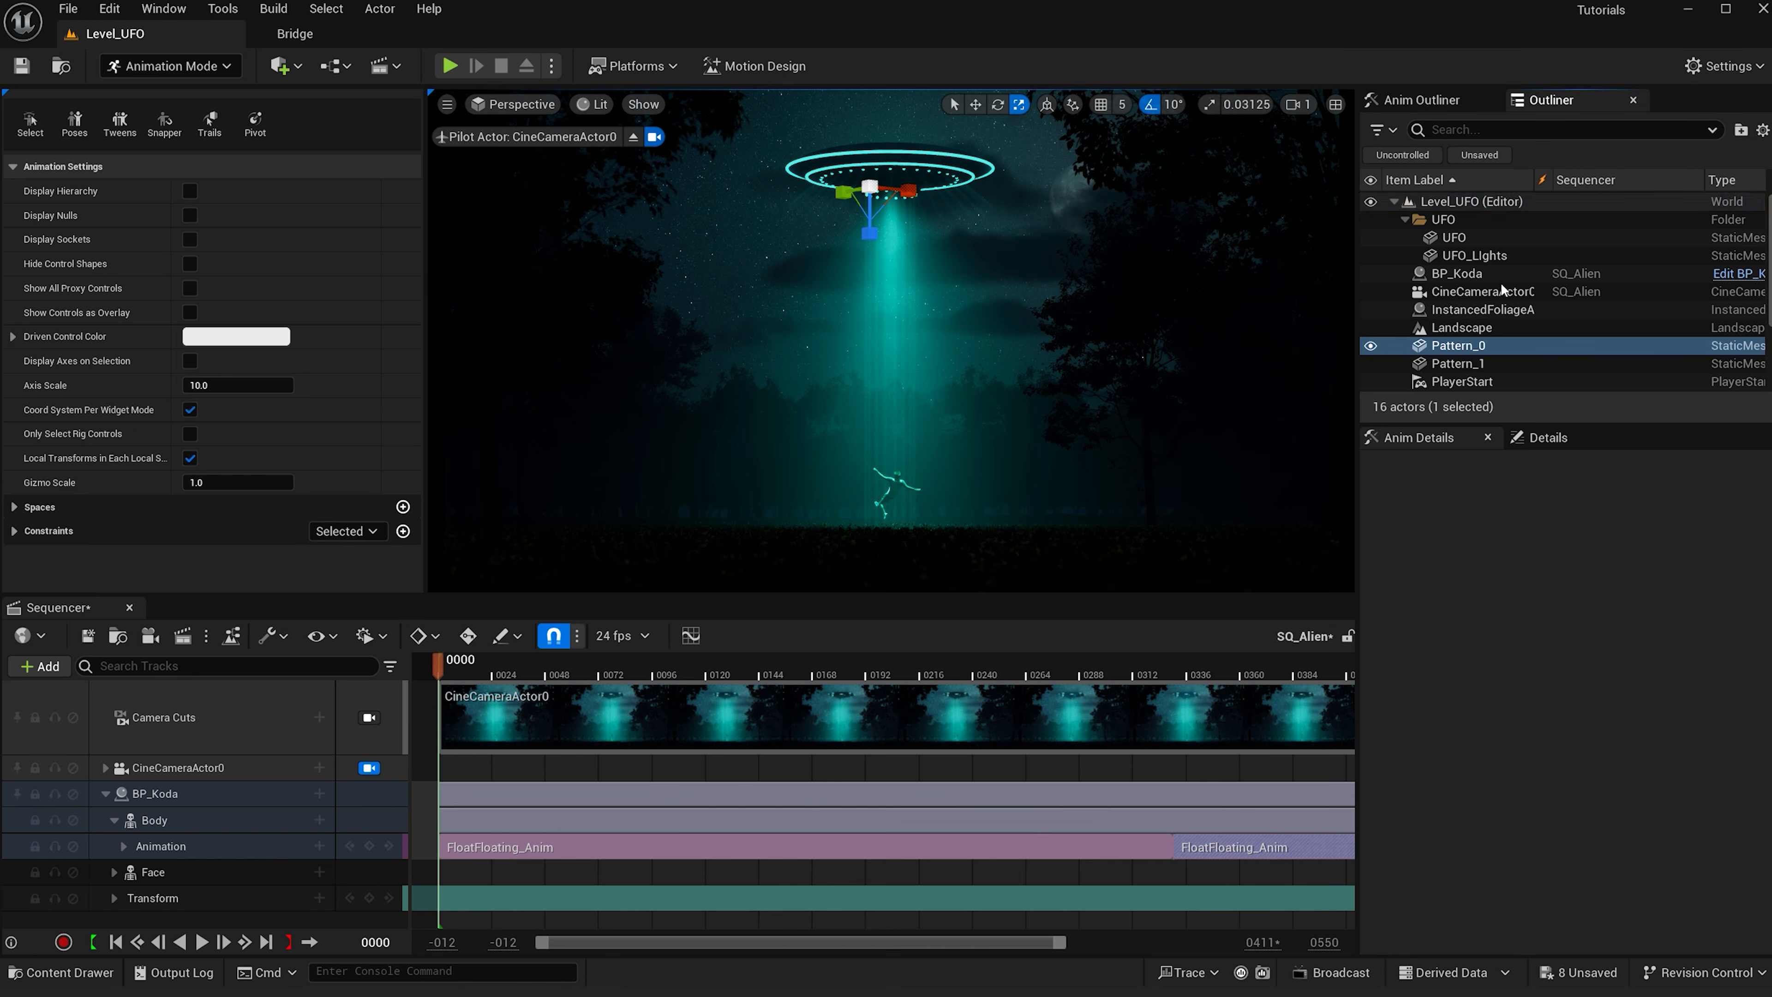
{"action": "left_click", "coordinate": [1457, 272]}
{"action": "key", "text": "e"}
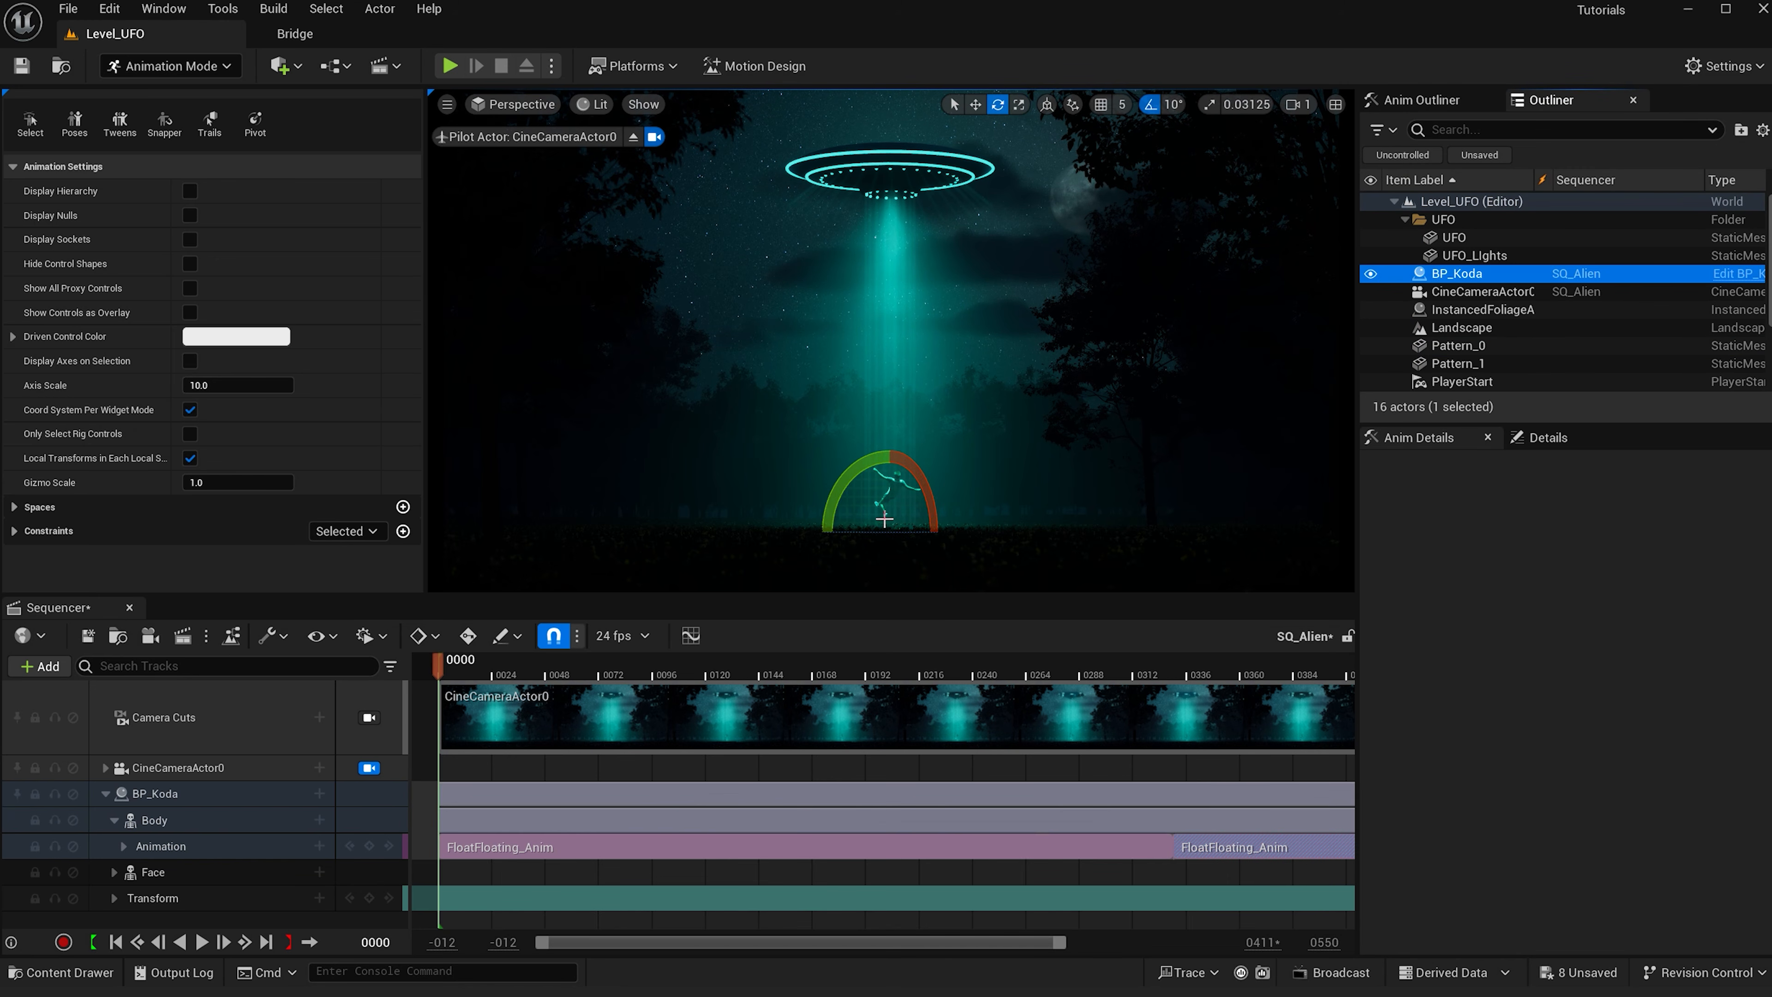
{"action": "left_click_drag", "start_coordinate": [880, 539], "coordinate": [881, 539]}
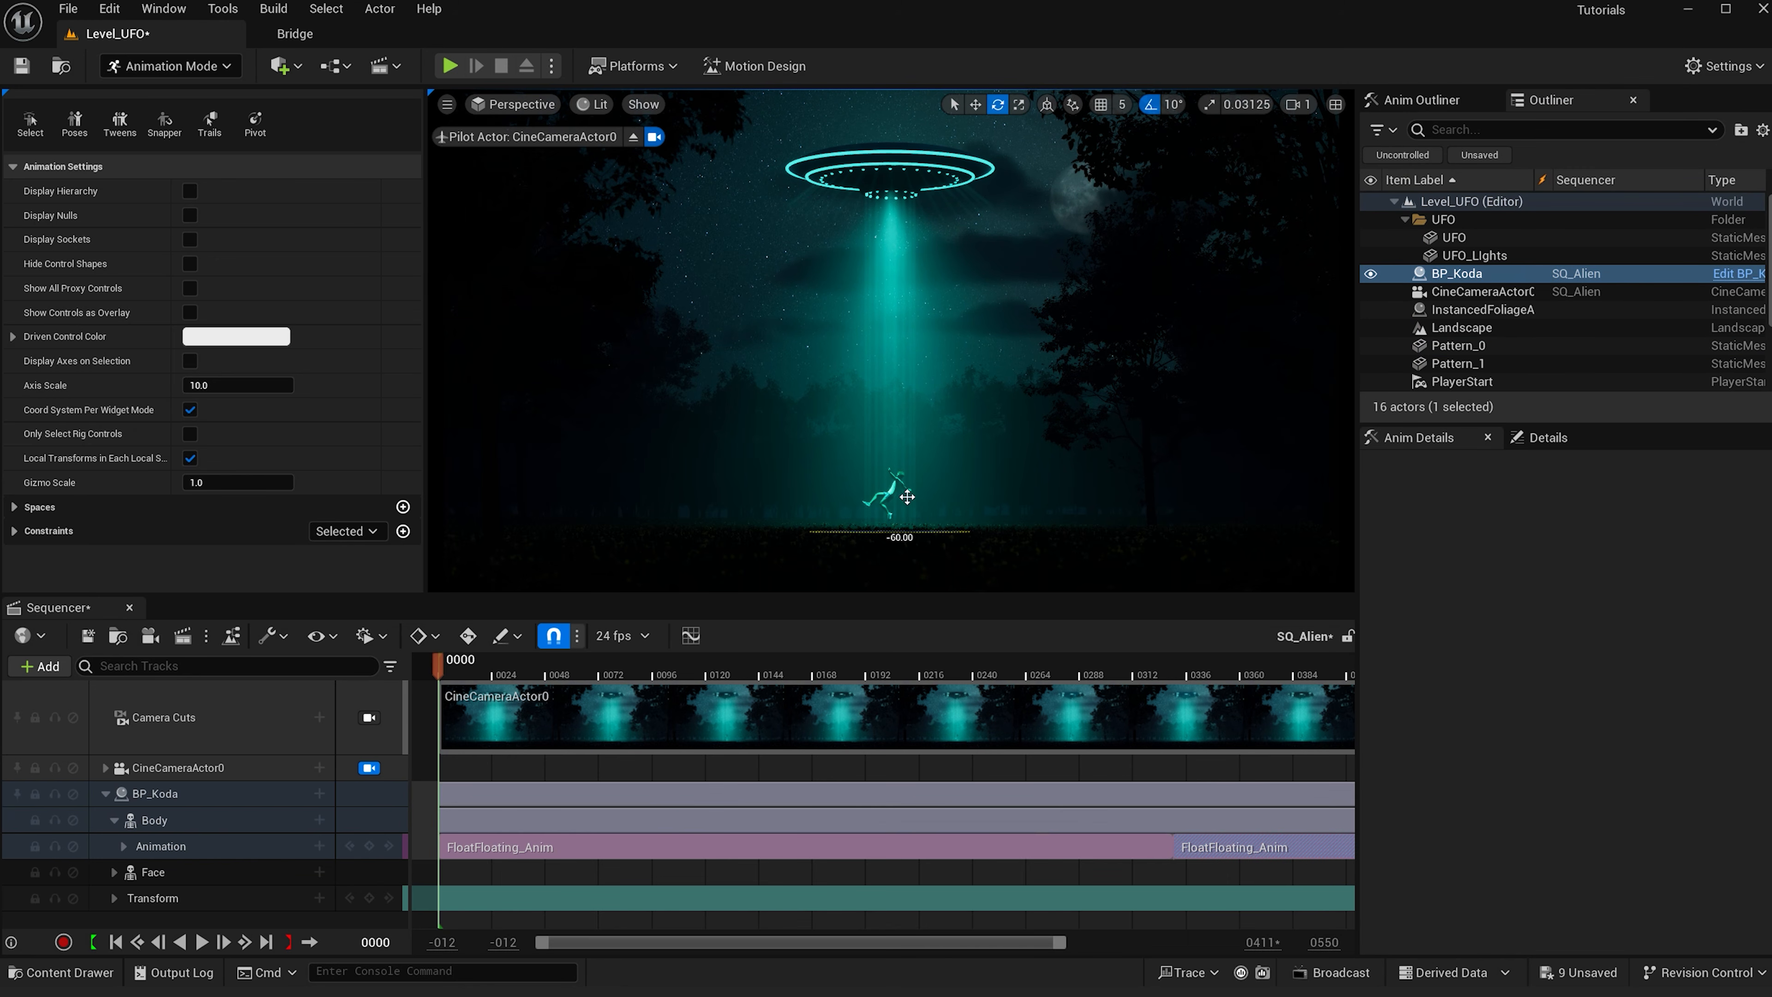
{"action": "left_click_drag", "start_coordinate": [848, 474], "coordinate": [863, 466]}
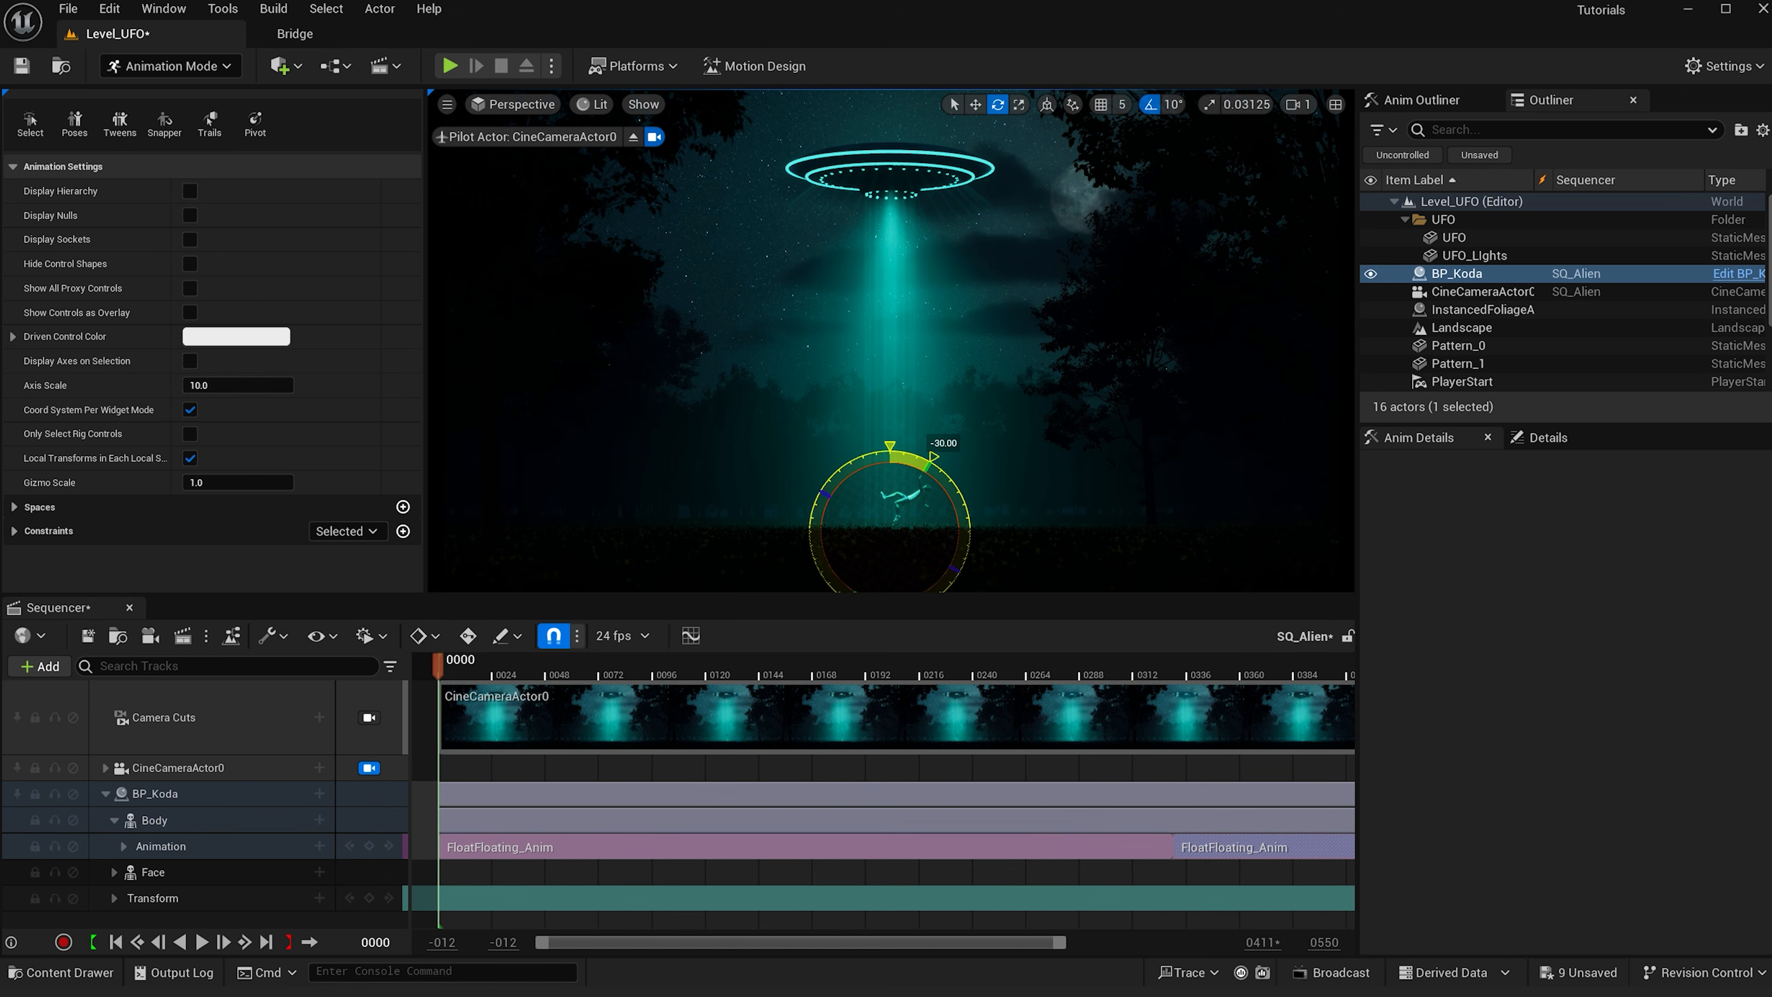
{"action": "key", "text": "w"}
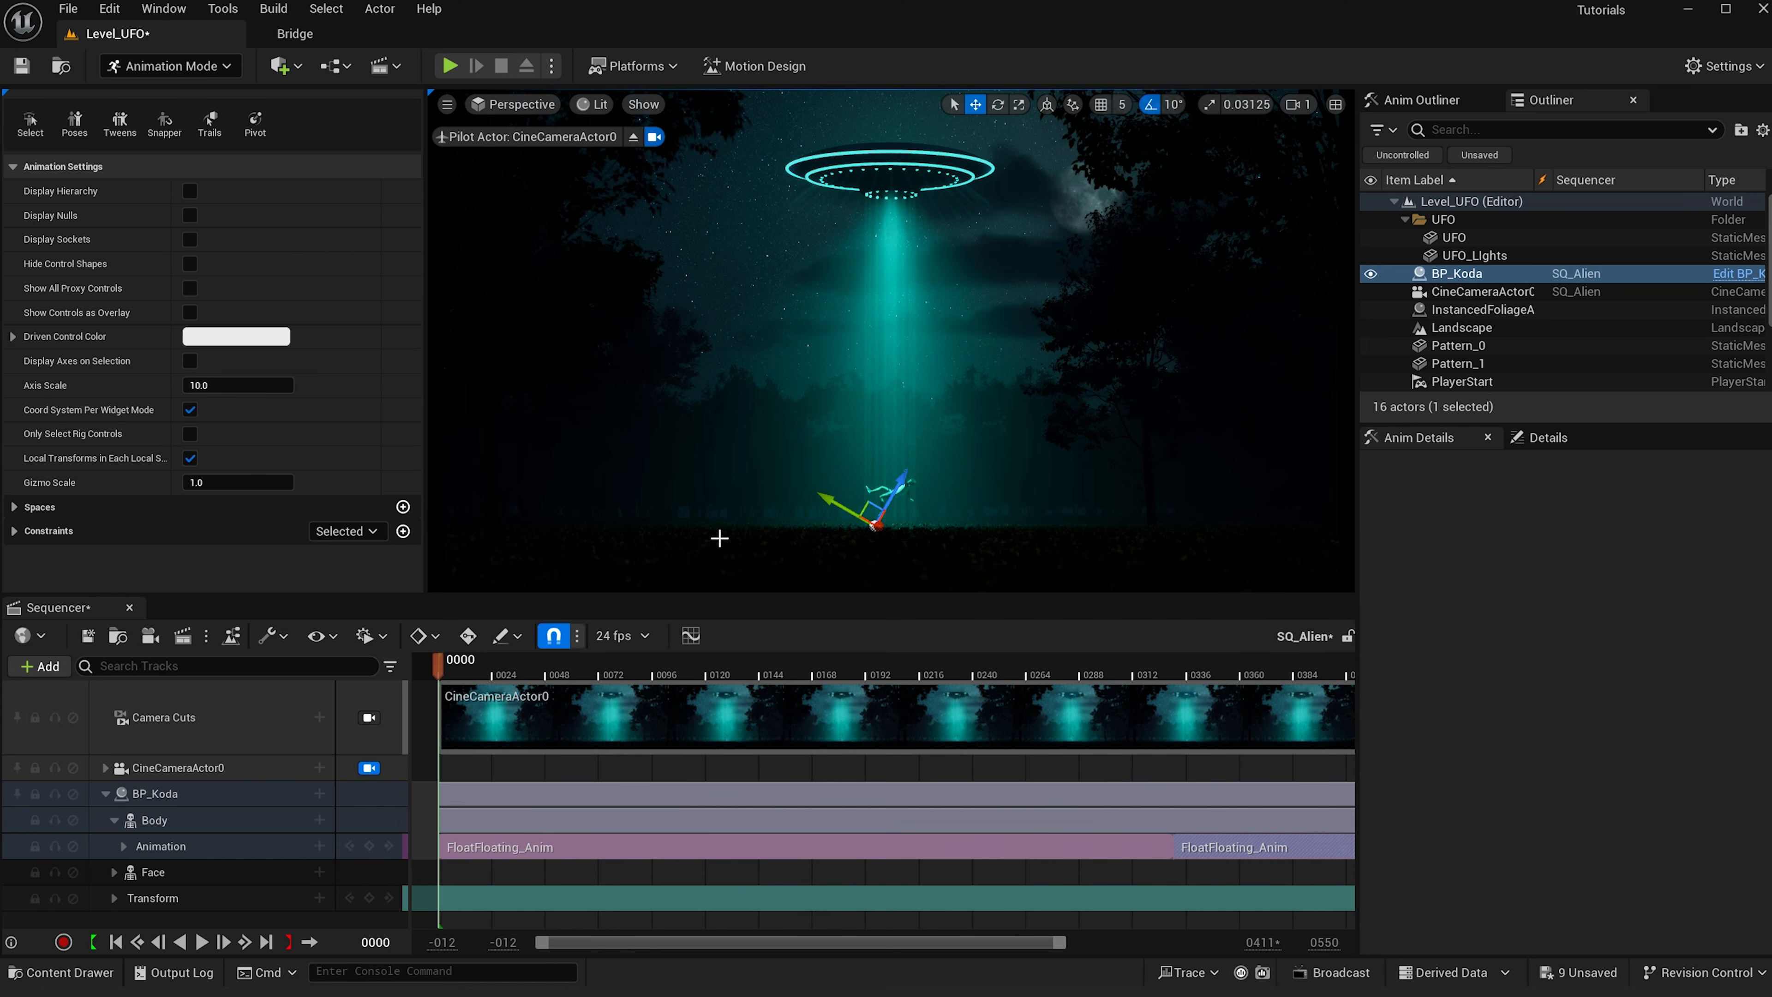
- Key BP_Koda's Transform at frame 0 and expand its Location and Rotation channels
{"action": "left_click", "coordinate": [369, 898]}
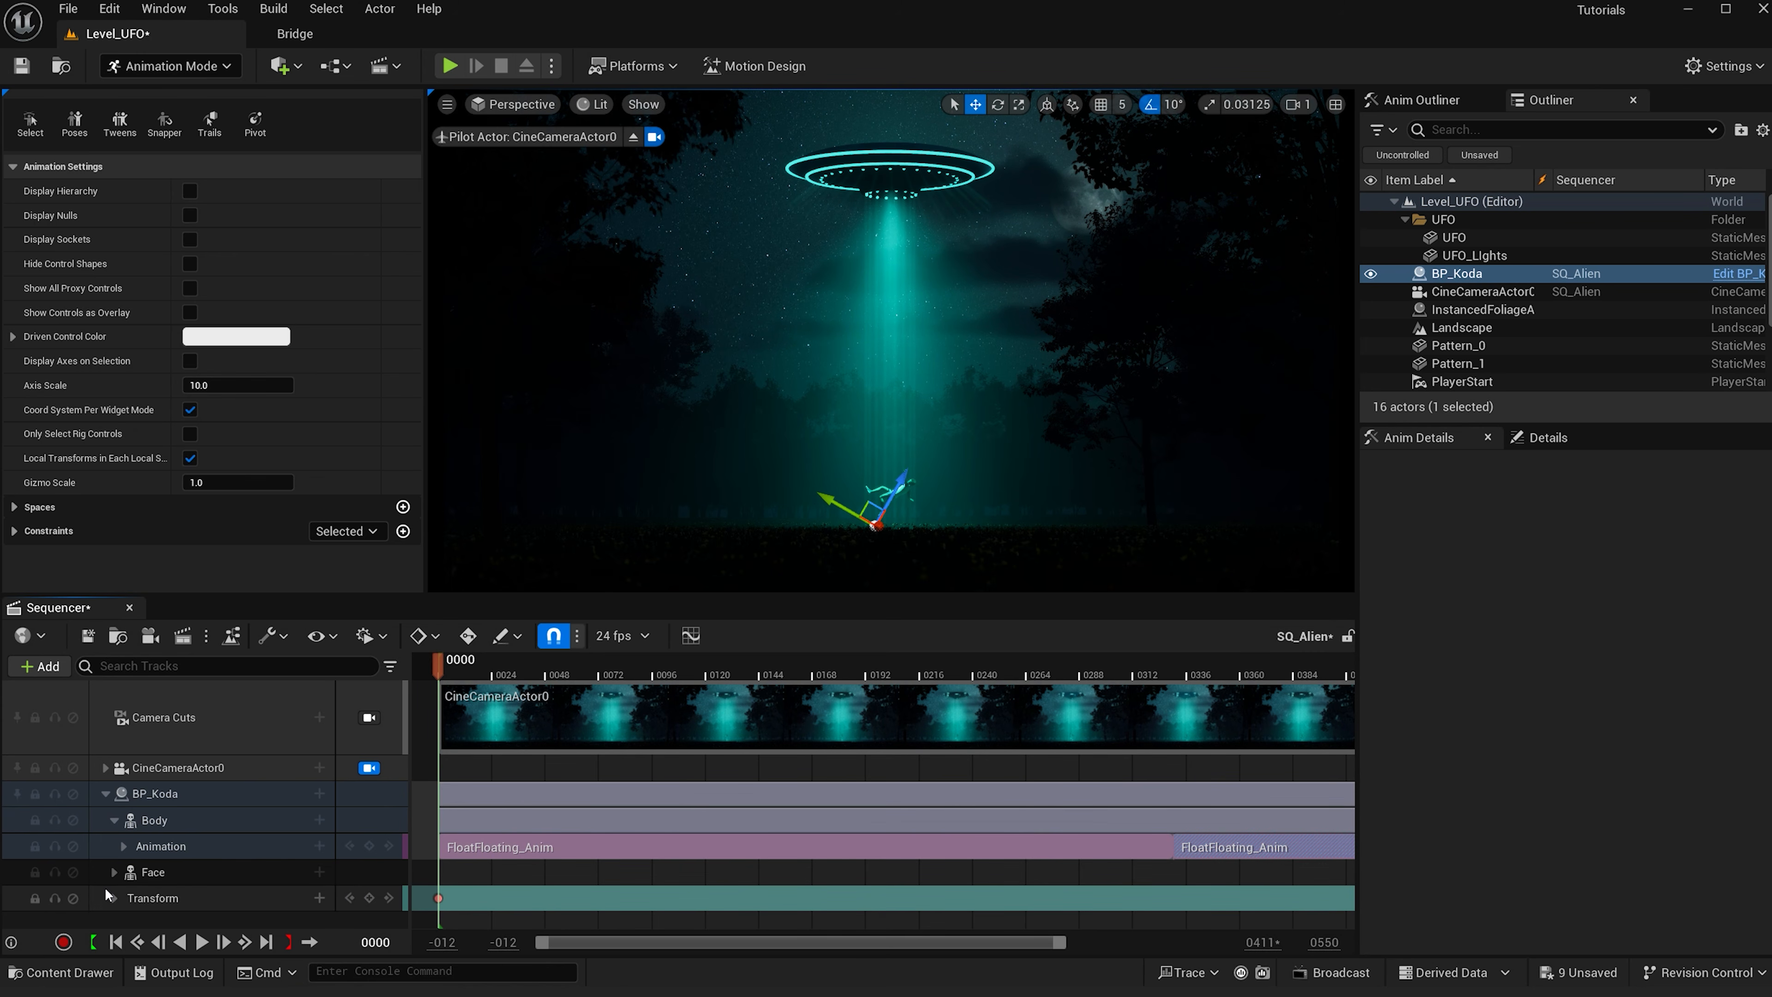
{"action": "left_click", "coordinate": [113, 898]}
{"action": "scroll", "coordinate": [267, 831], "scroll_direction": "down", "scroll_amount": 1}
{"action": "left_click", "coordinate": [124, 864]}
{"action": "scroll", "coordinate": [136, 867], "scroll_direction": "down", "scroll_amount": 3}
{"action": "left_click", "coordinate": [124, 891]}
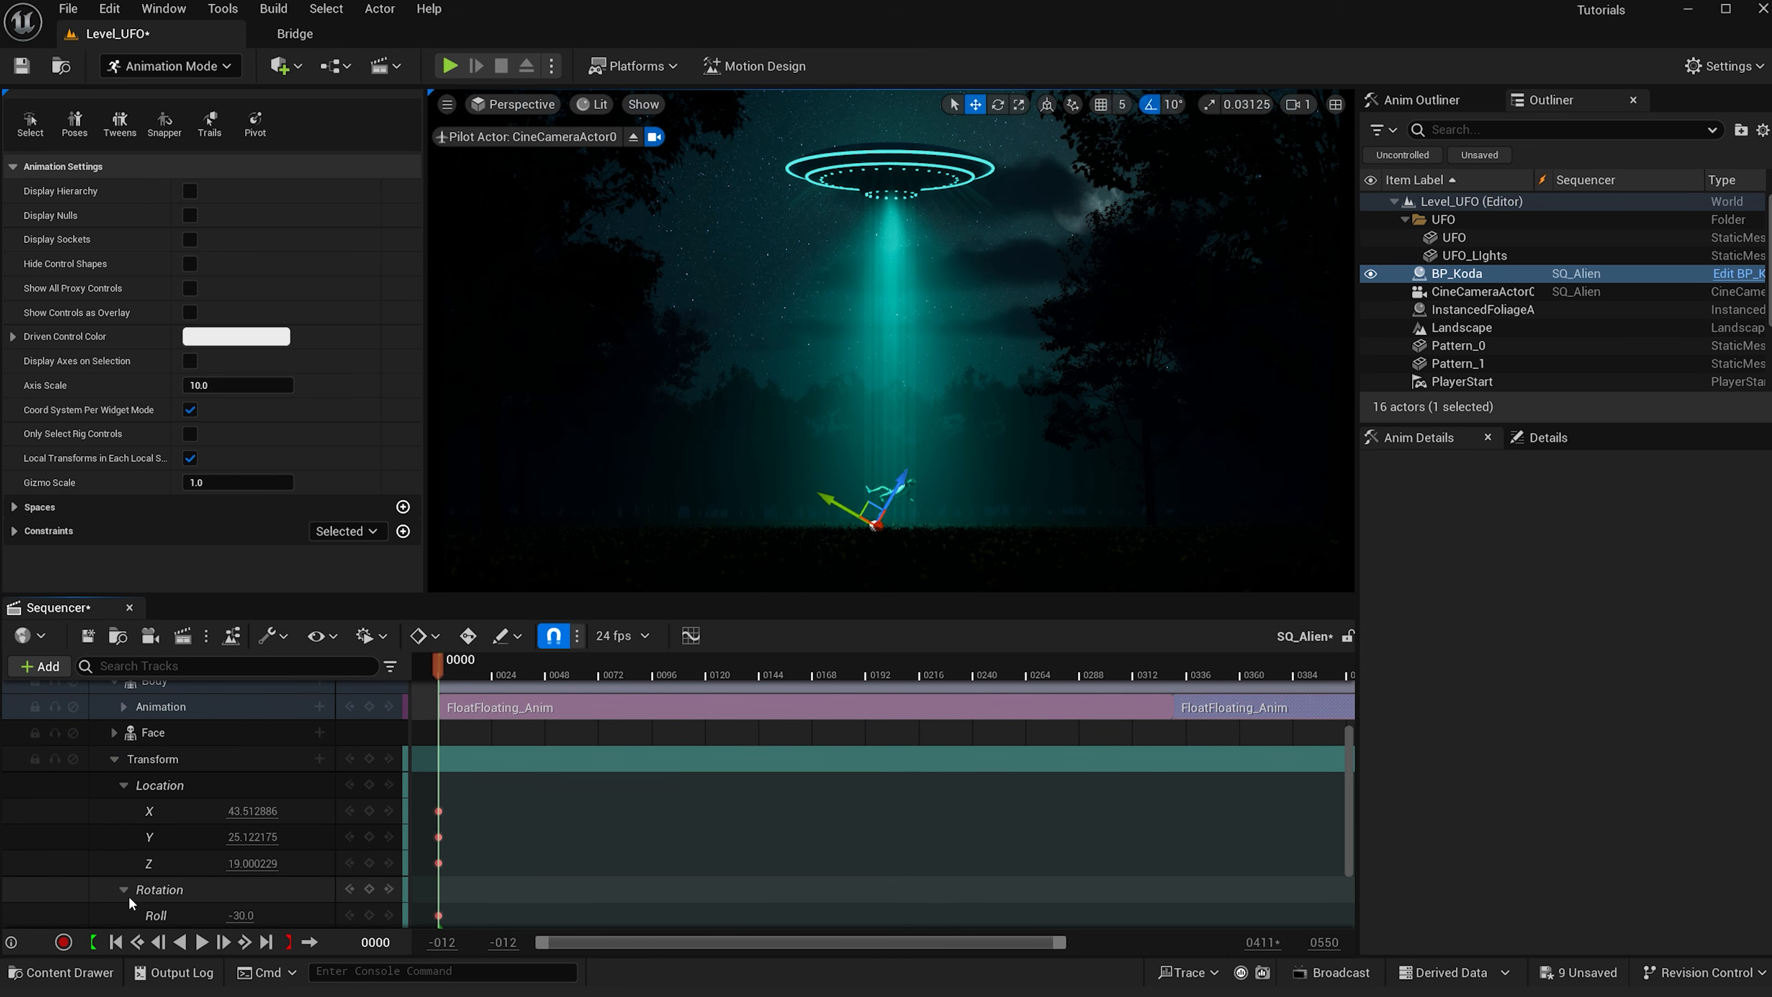
- At frame 502, raise BP_Koda up into the UFO, setting its Z location to 973.0
{"action": "left_click_drag", "start_coordinate": [1061, 933], "coordinate": [1208, 932]}
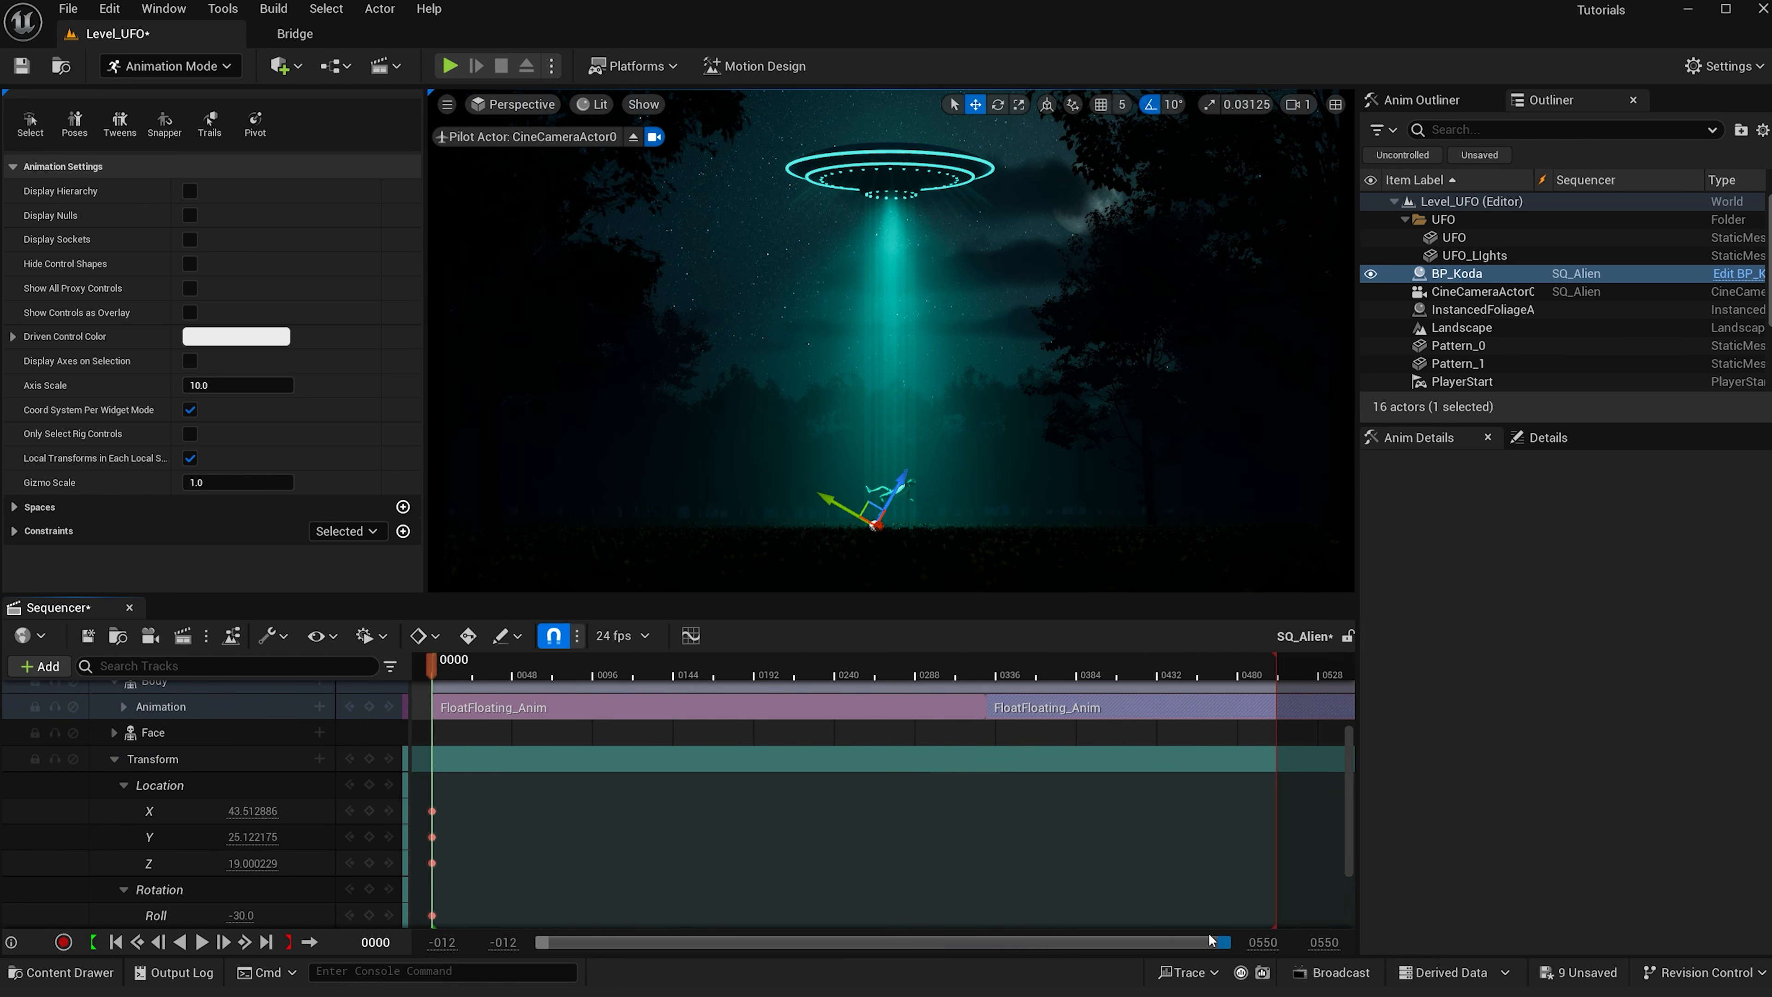
{"action": "left_click", "coordinate": [1274, 674]}
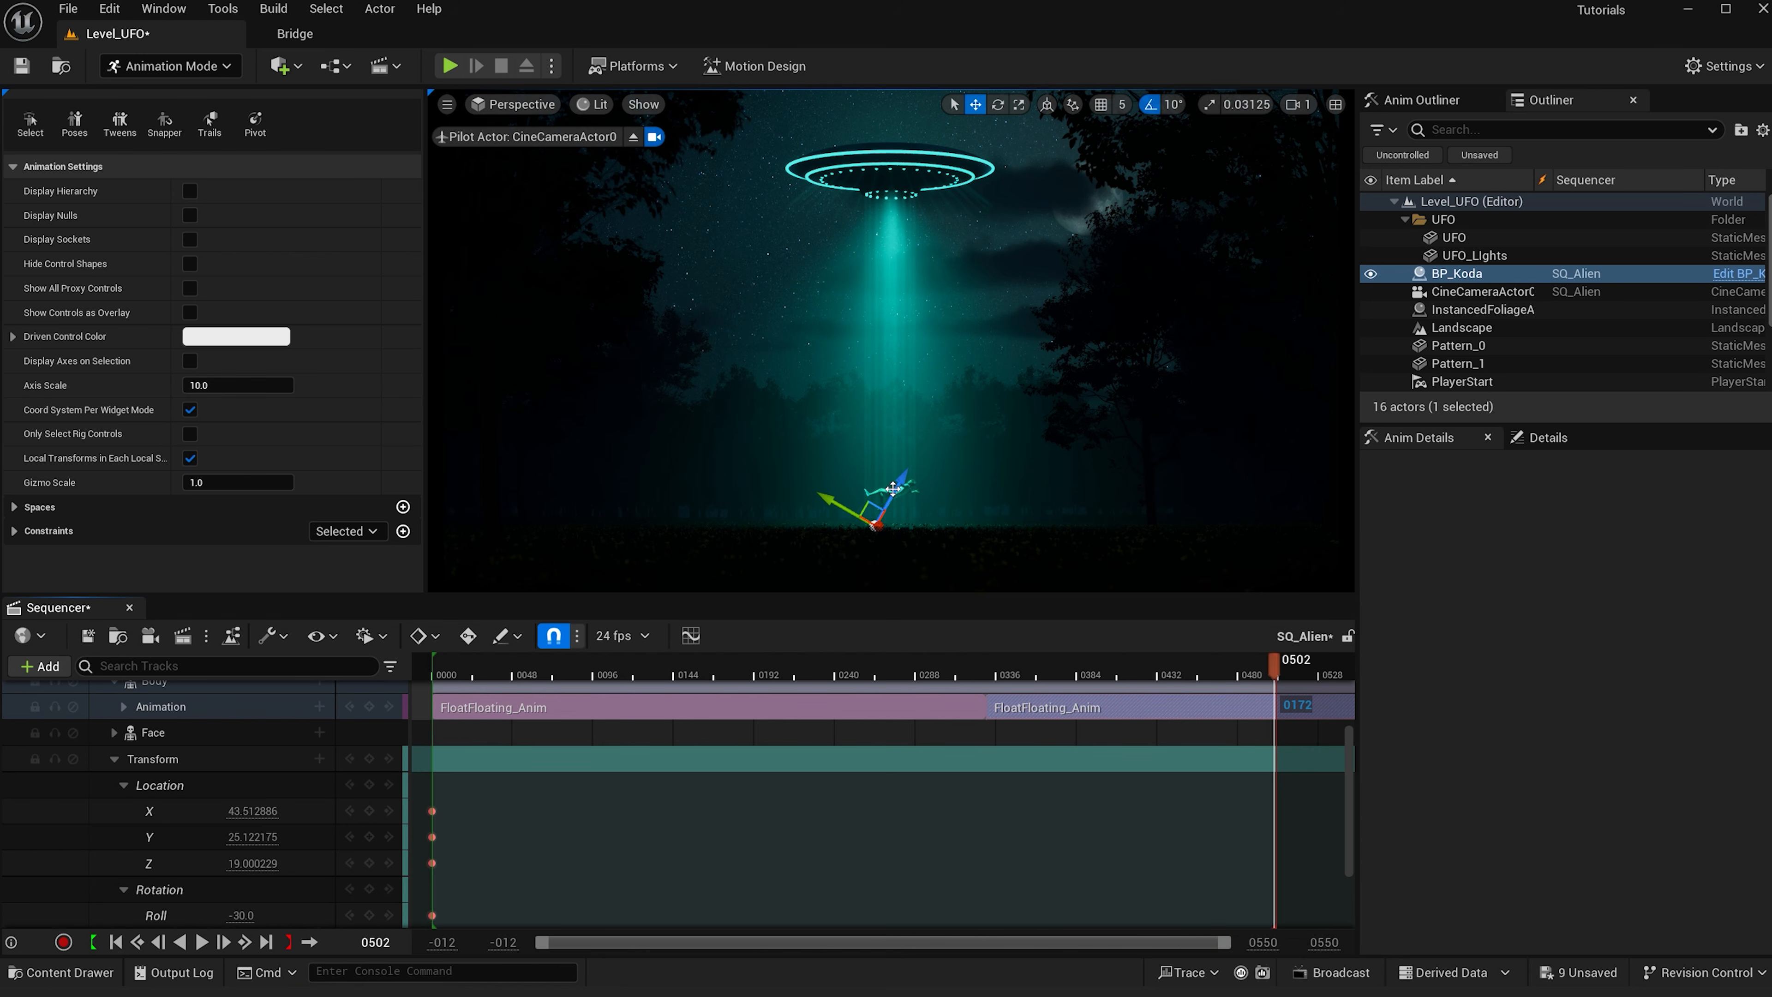
{"action": "left_click_drag", "start_coordinate": [868, 505], "coordinate": [871, 337]}
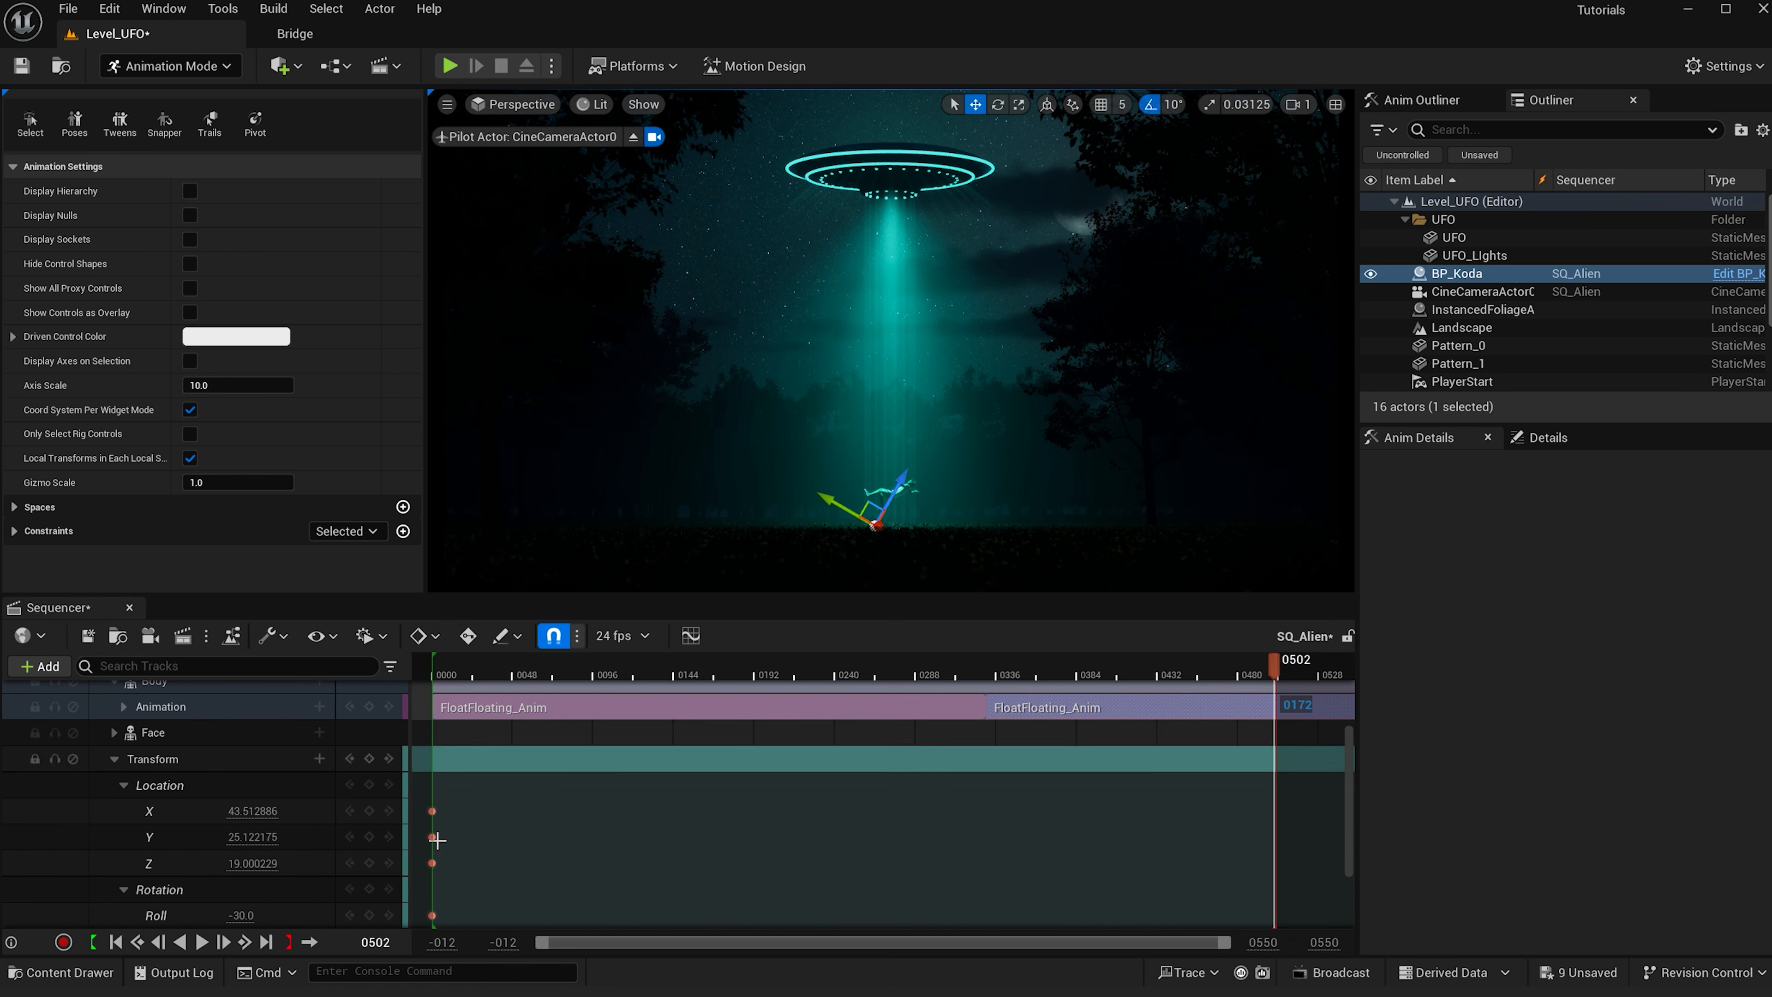
{"action": "left_click_drag", "start_coordinate": [253, 863], "coordinate": [349, 864]}
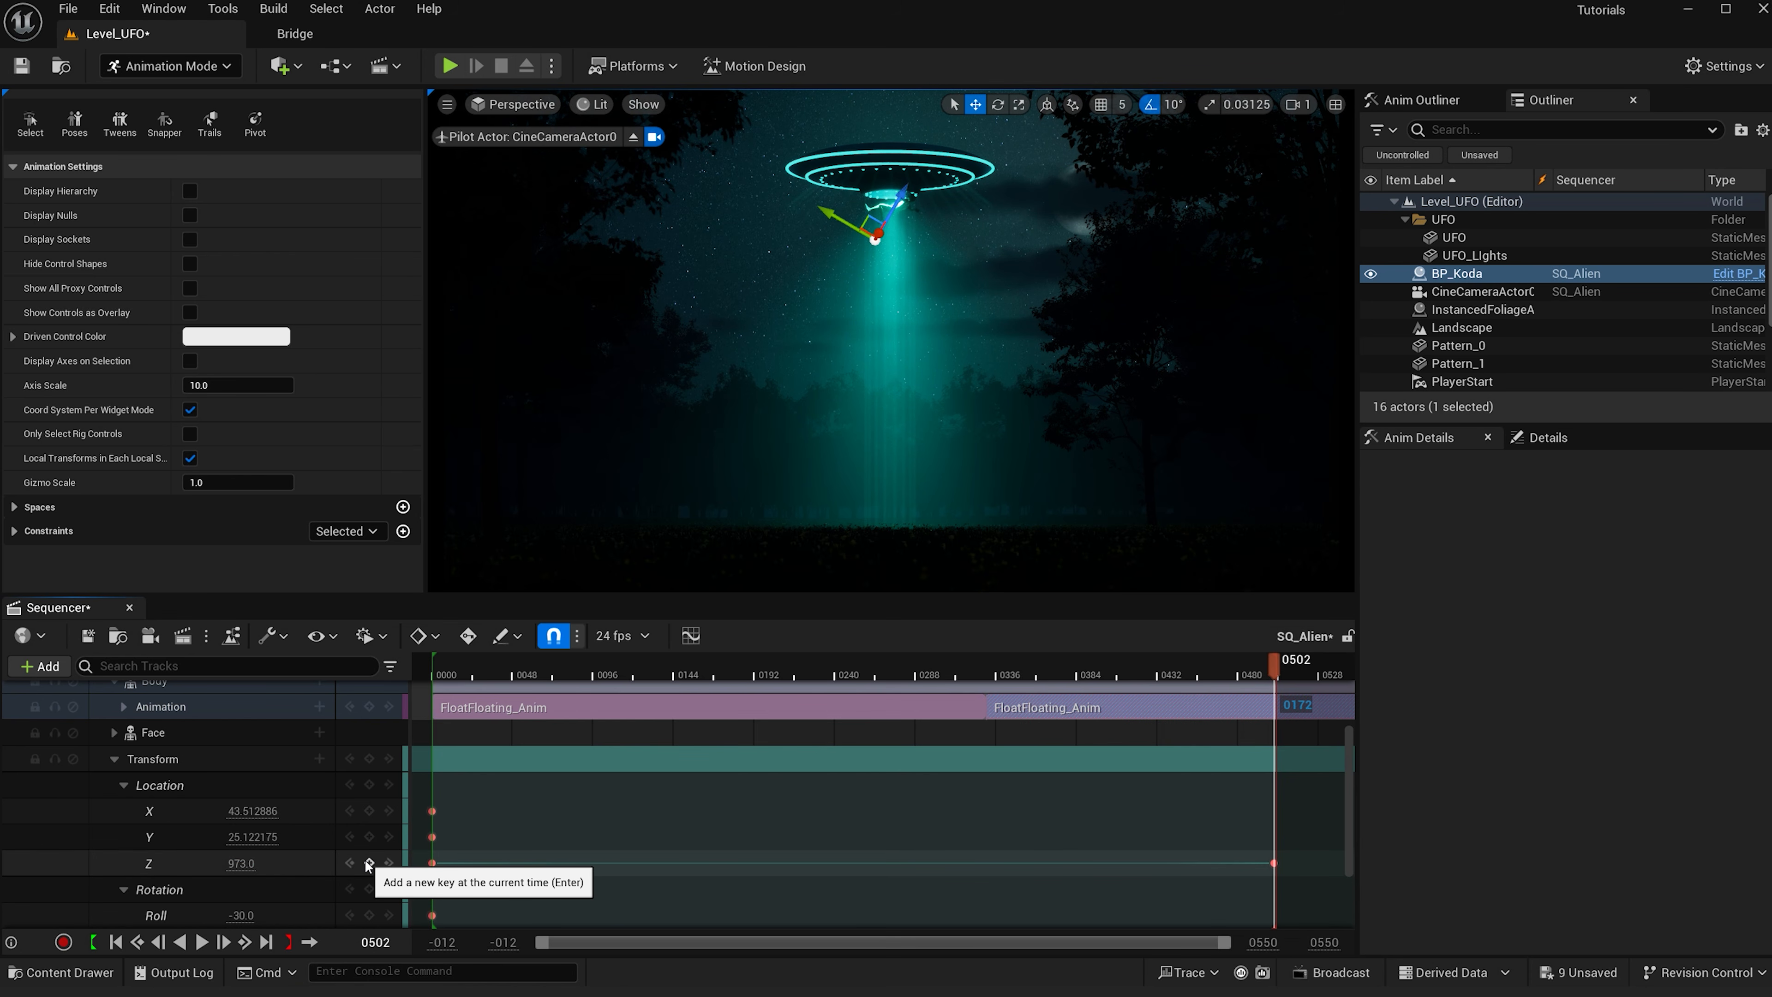
- Adjust BP_Koda's end key to X -52, Y 15, Roll -10 and Yaw -239, undoing a trial pitch change
{"action": "scroll", "coordinate": [318, 865], "scroll_direction": "down", "scroll_amount": 3}
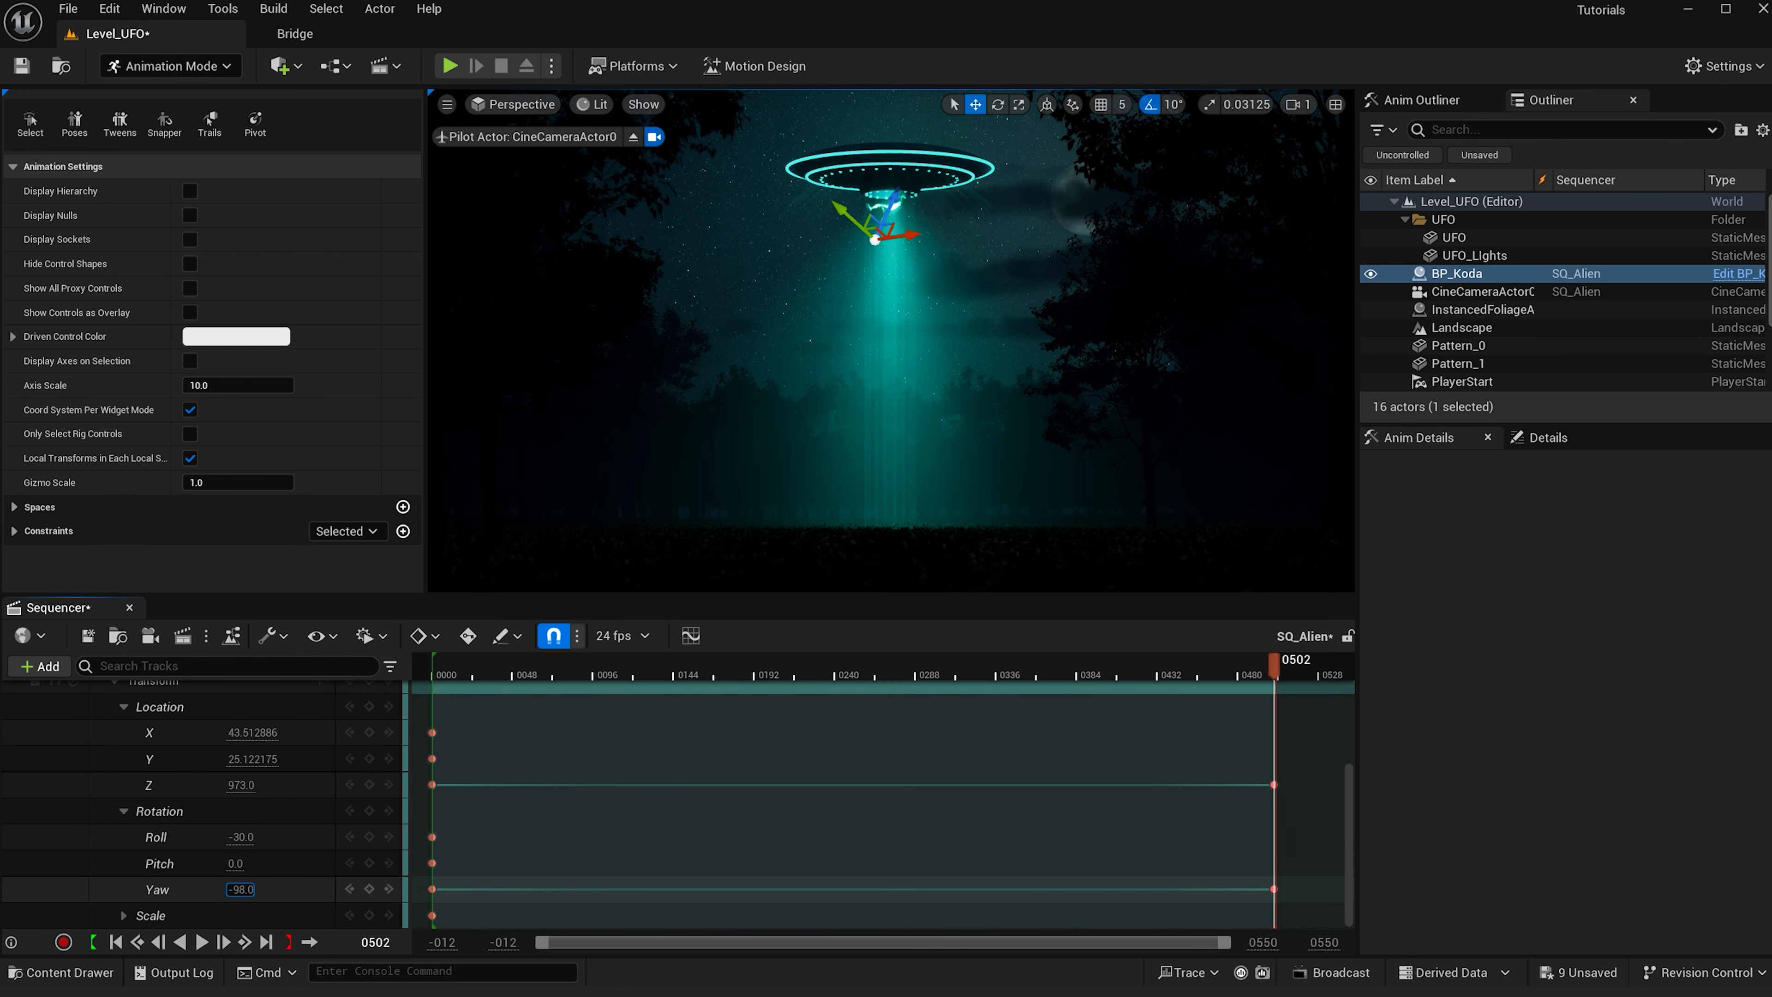
{"action": "left_click_drag", "start_coordinate": [241, 890], "coordinate": [209, 890]}
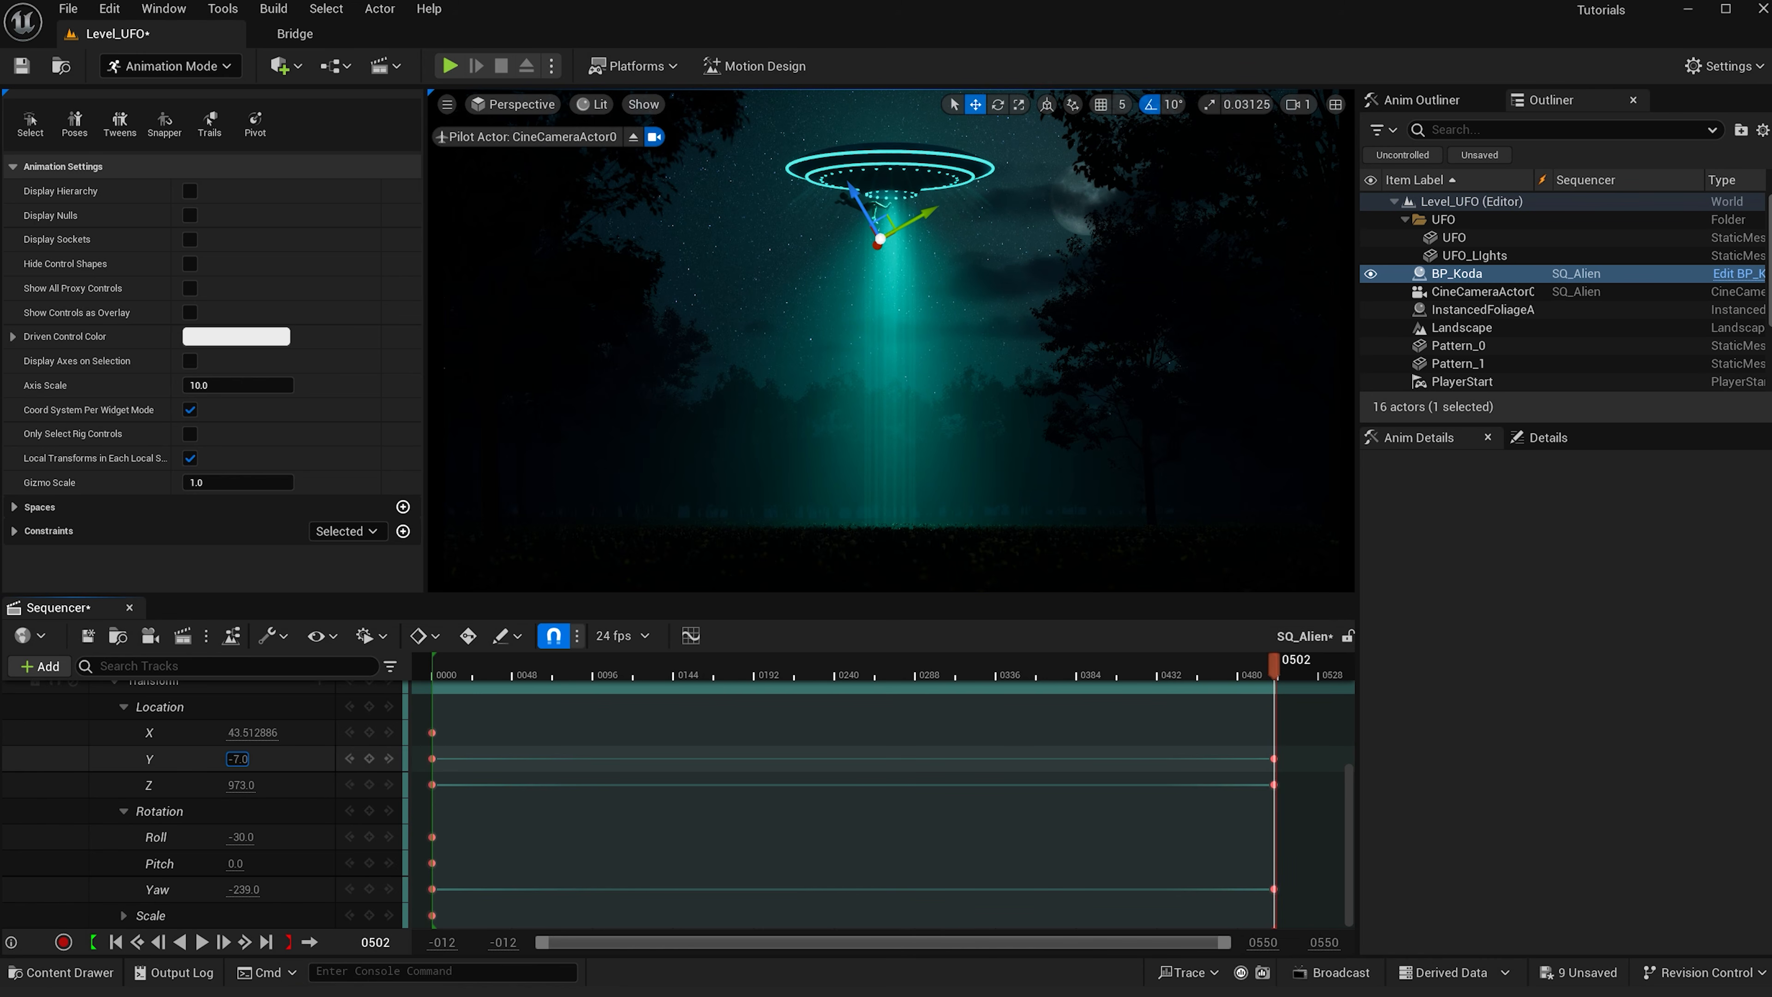
{"action": "mouse_move", "coordinate": [241, 734]}
{"action": "left_mouse_down"}
{"action": "mouse_move", "coordinate": [262, 734]}
{"action": "mouse_move", "coordinate": [216, 733]}
{"action": "mouse_move", "coordinate": [243, 733]}
{"action": "left_mouse_up"}
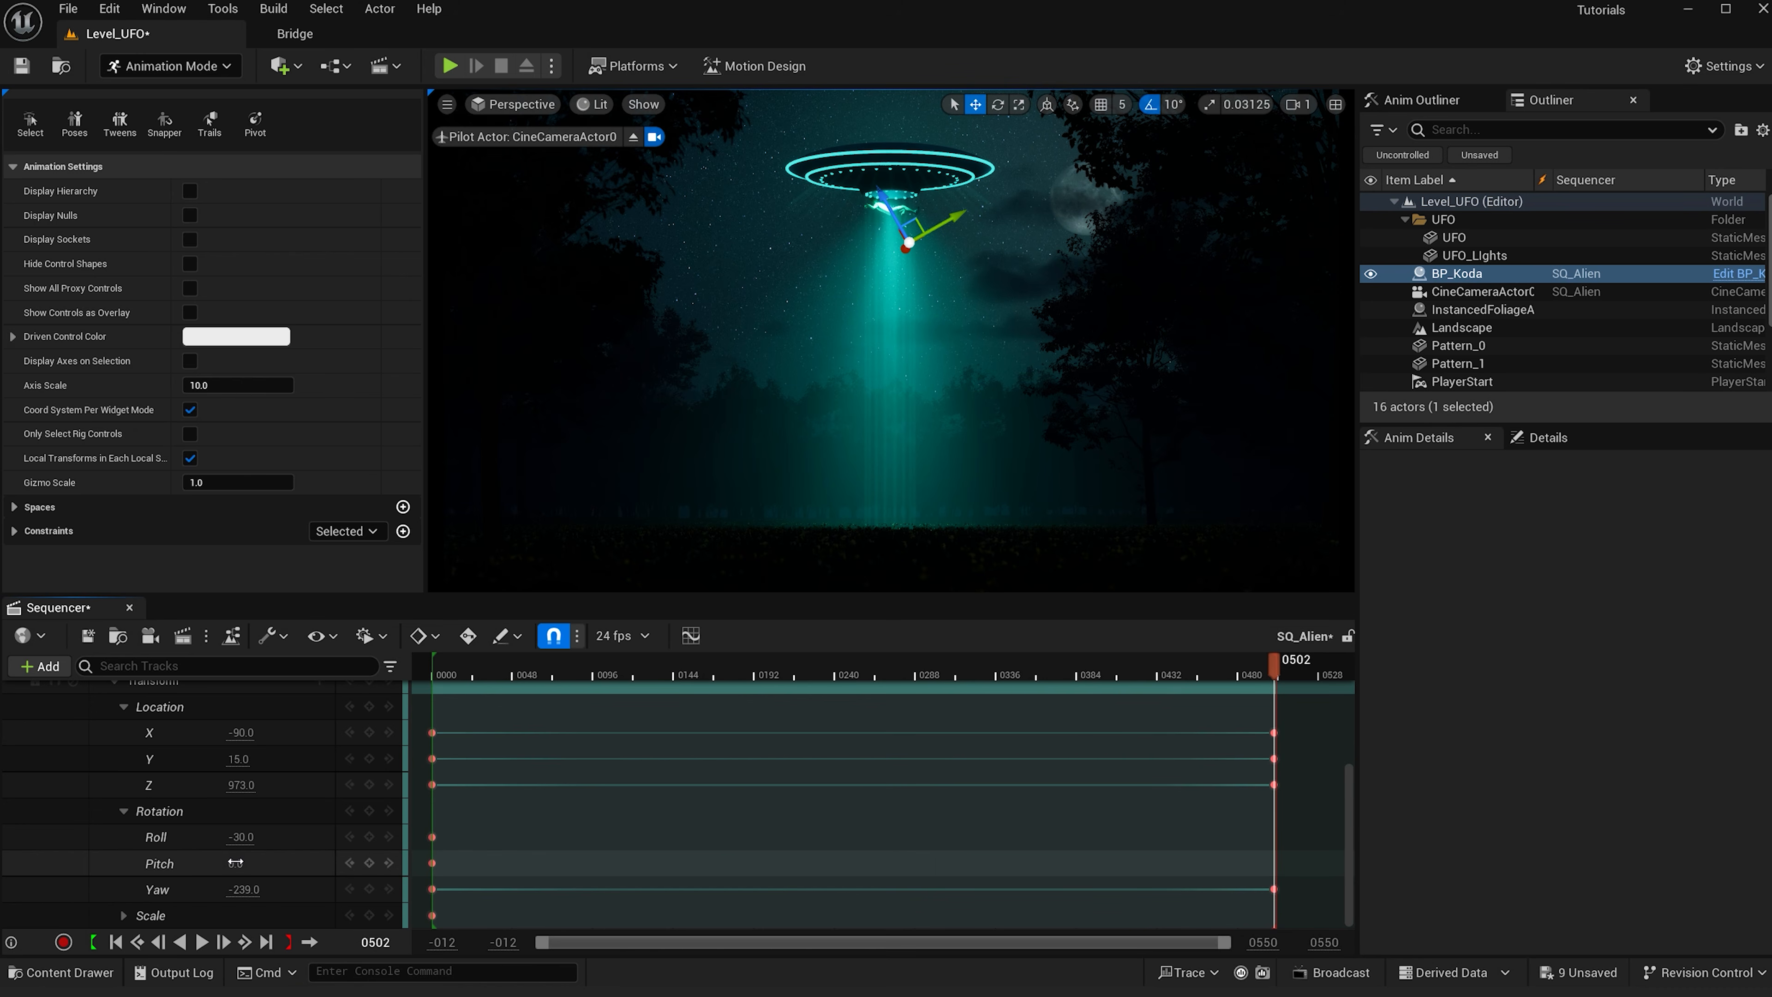
{"action": "key", "text": "e"}
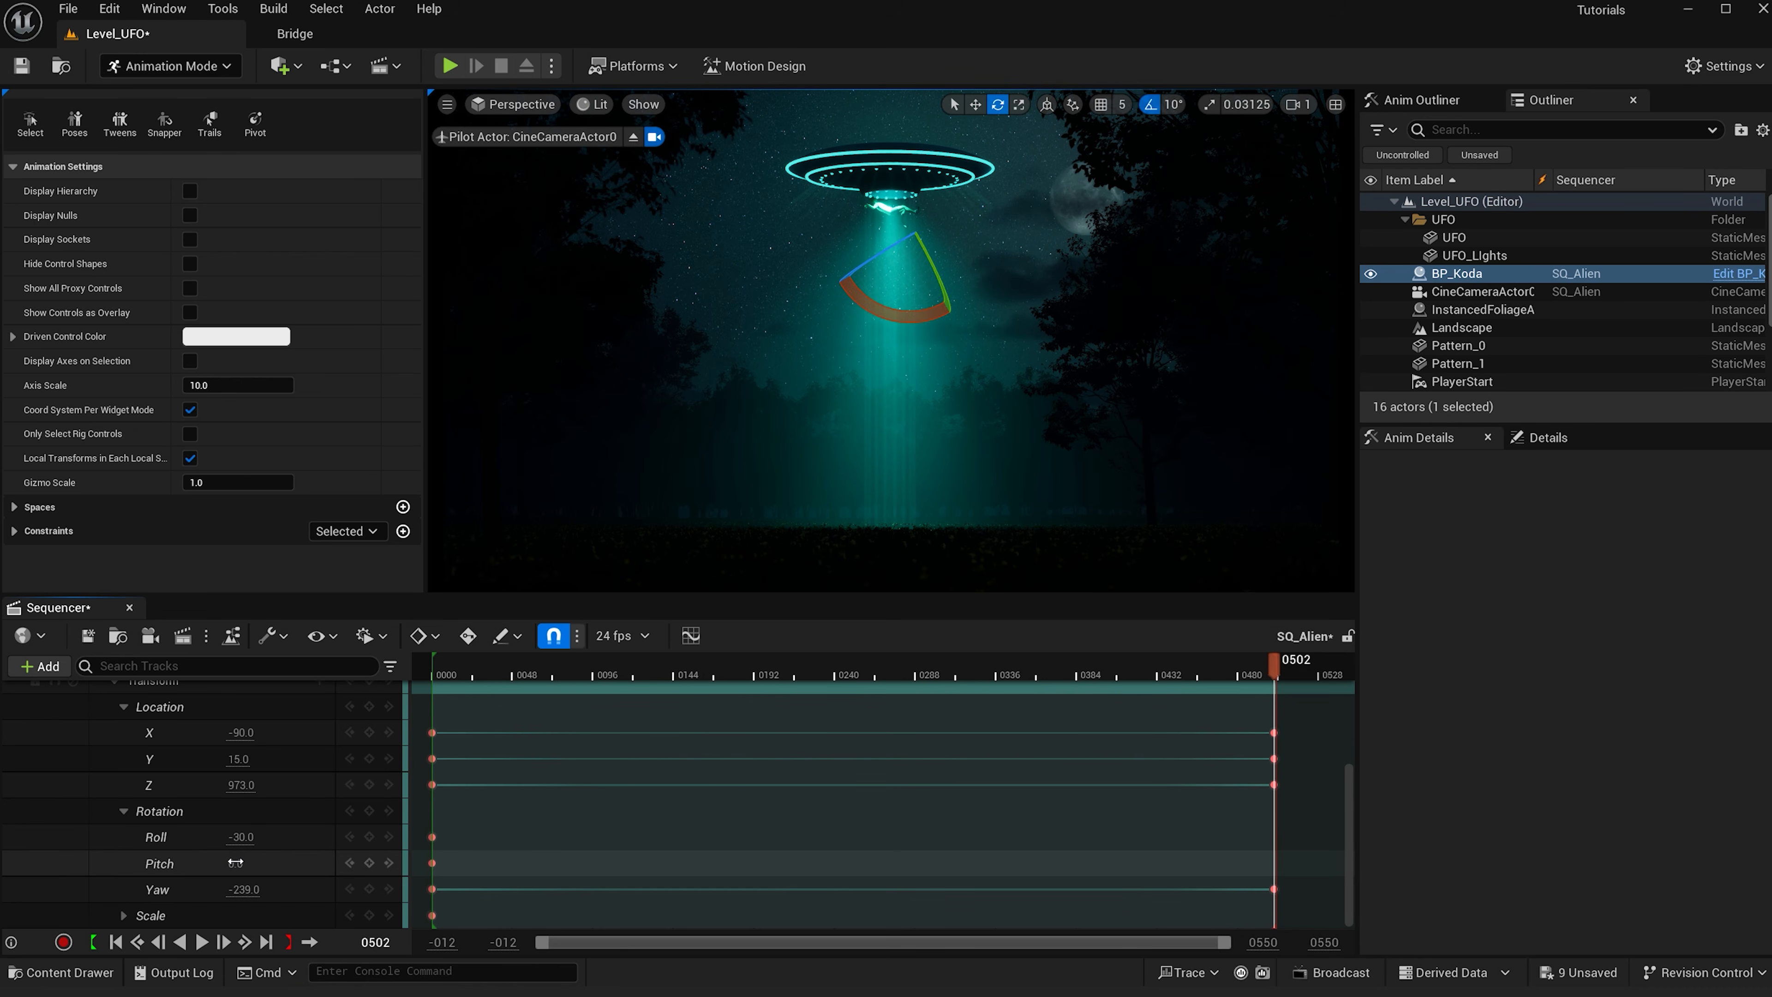
{"action": "left_click_drag", "start_coordinate": [235, 863], "coordinate": [246, 863]}
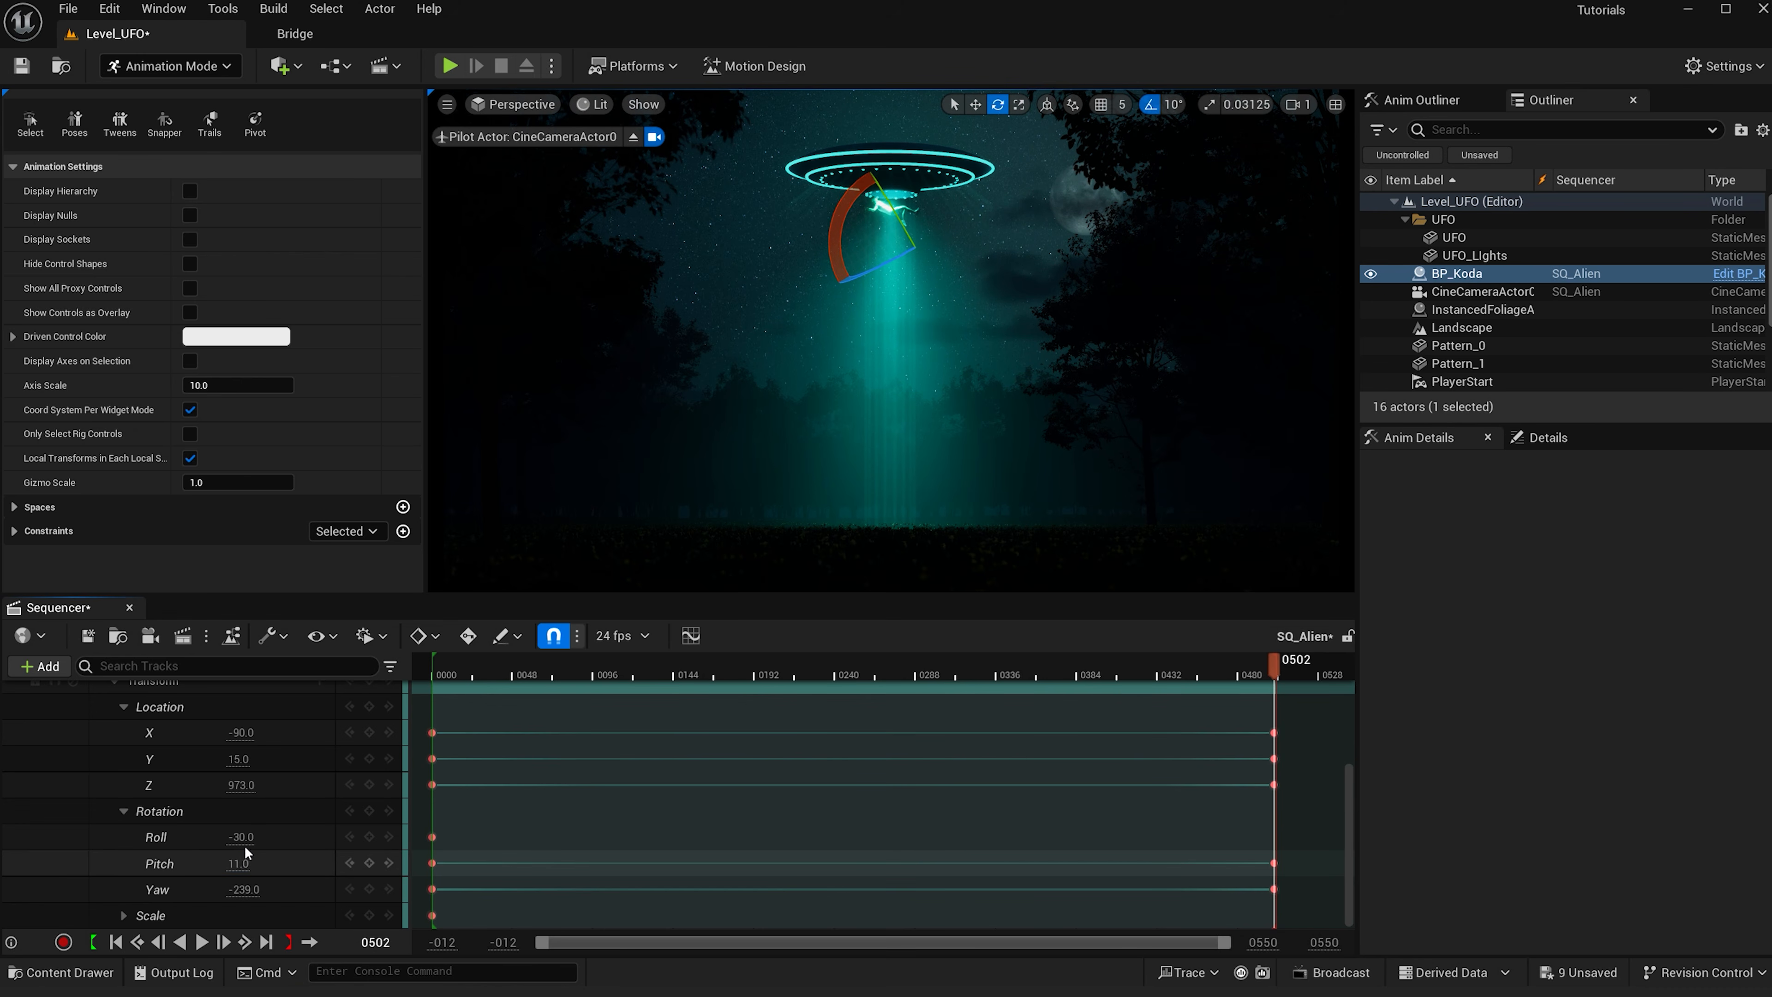
{"action": "key", "text": "ctrl+z"}
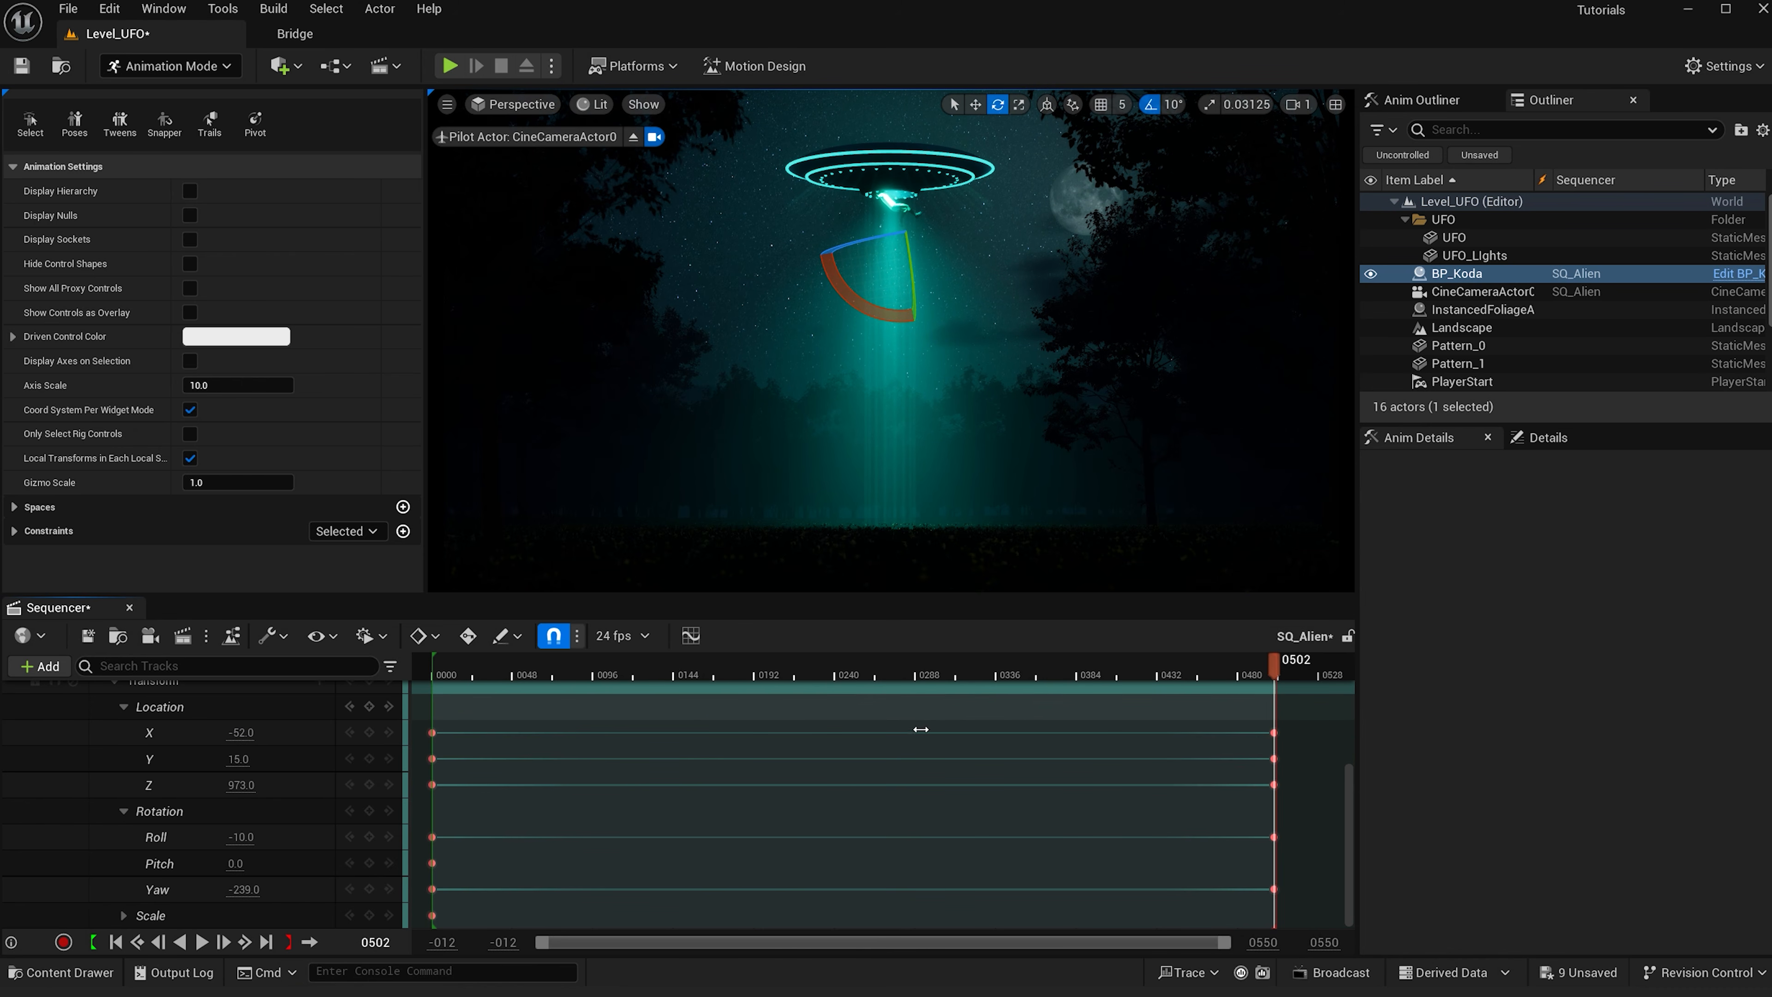
- Preview the animation, then move BP_Koda's final Transform keys and the playback end back to frame 477
{"action": "left_click", "coordinate": [204, 950]}
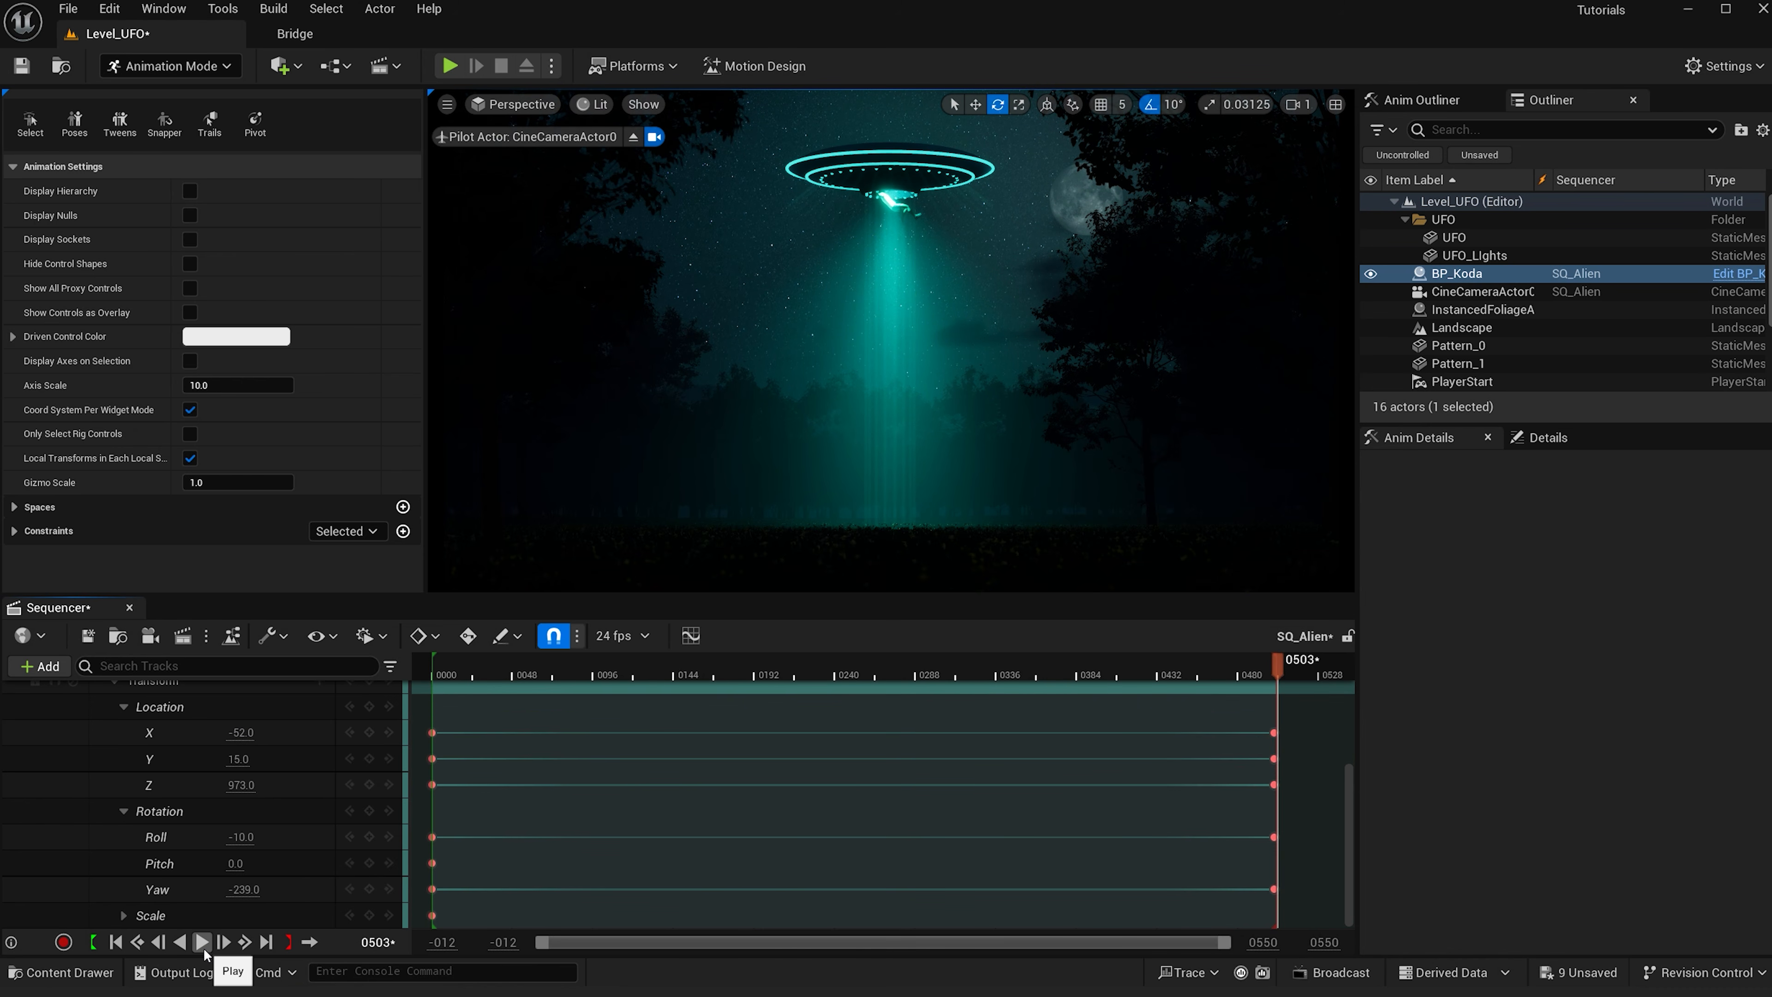
{"action": "left_click", "coordinate": [202, 942]}
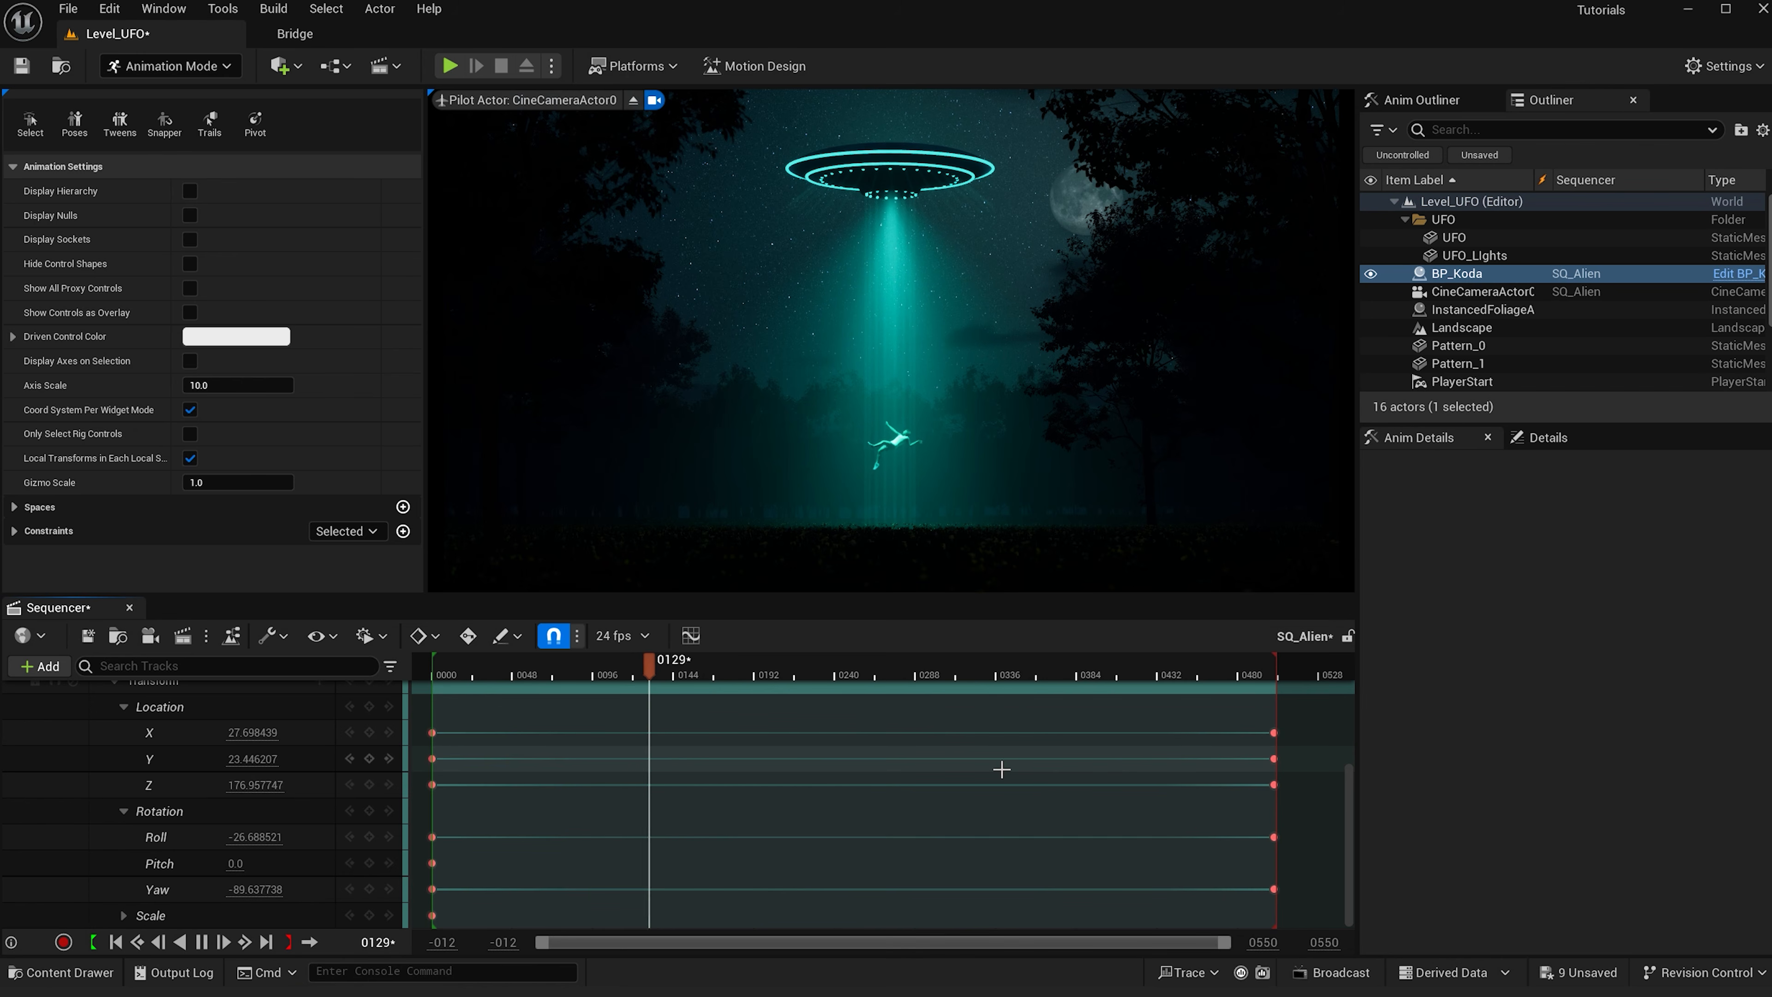
{"action": "left_click_drag", "start_coordinate": [1193, 713], "coordinate": [1283, 920]}
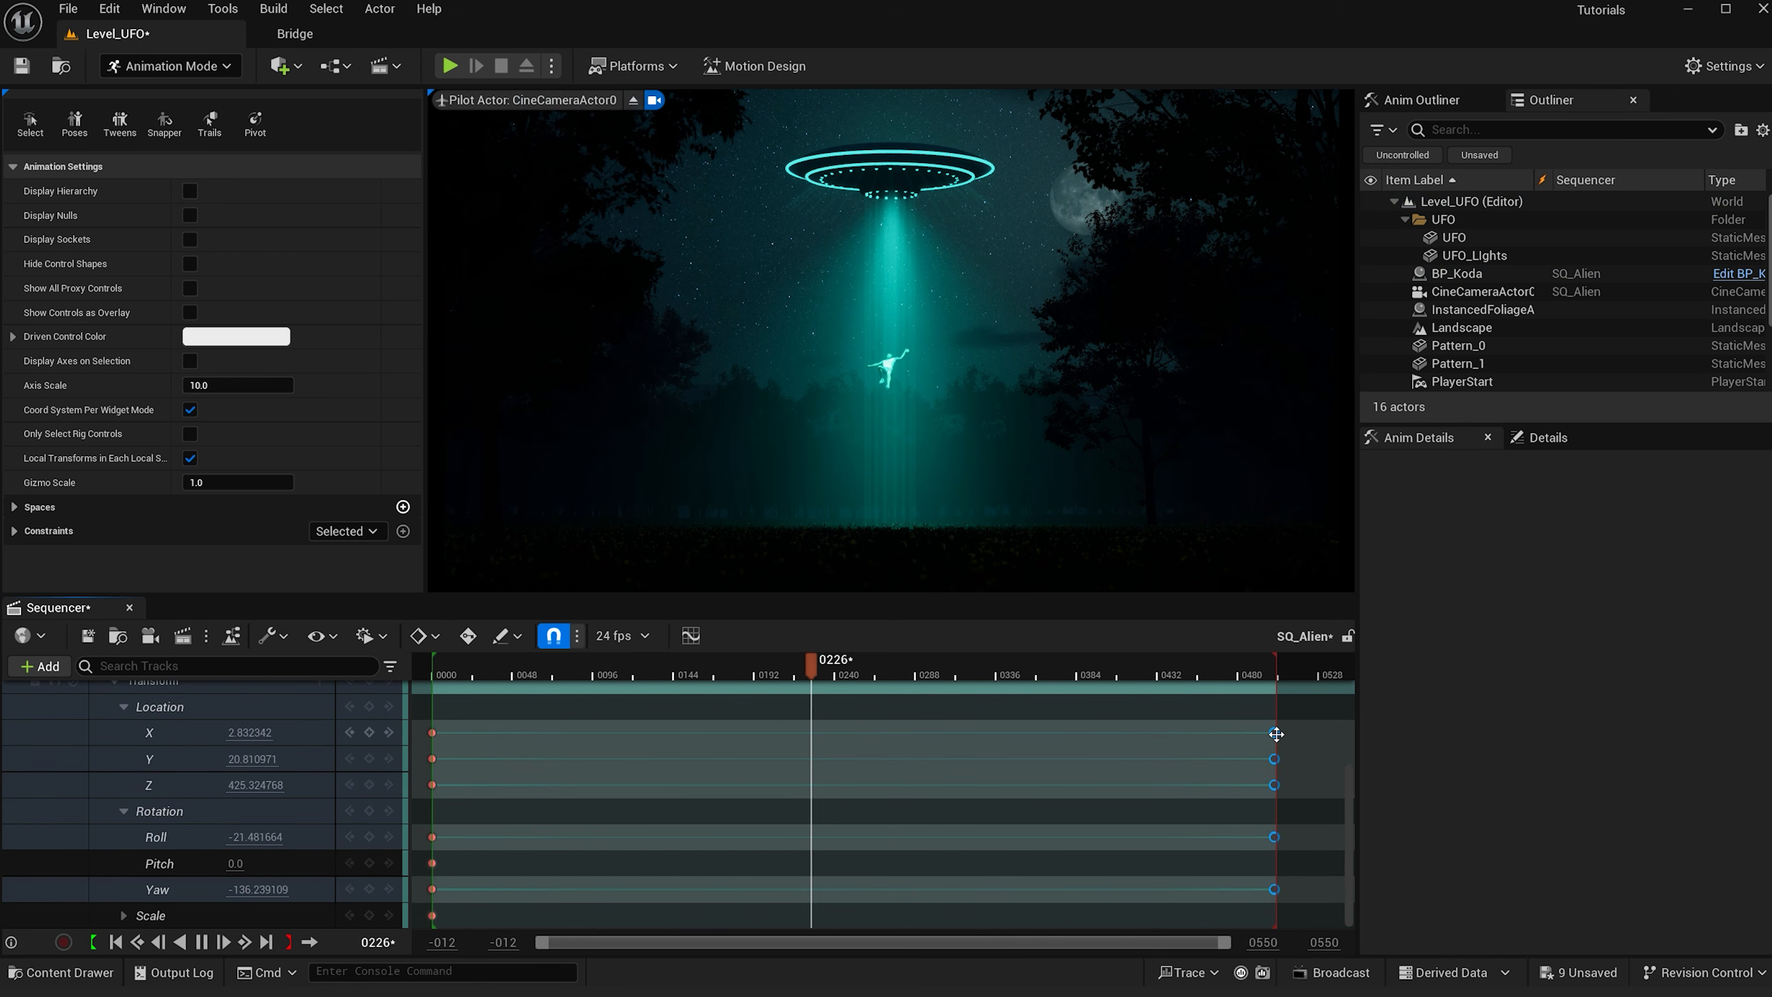
{"action": "left_click_drag", "start_coordinate": [1275, 733], "coordinate": [1232, 734]}
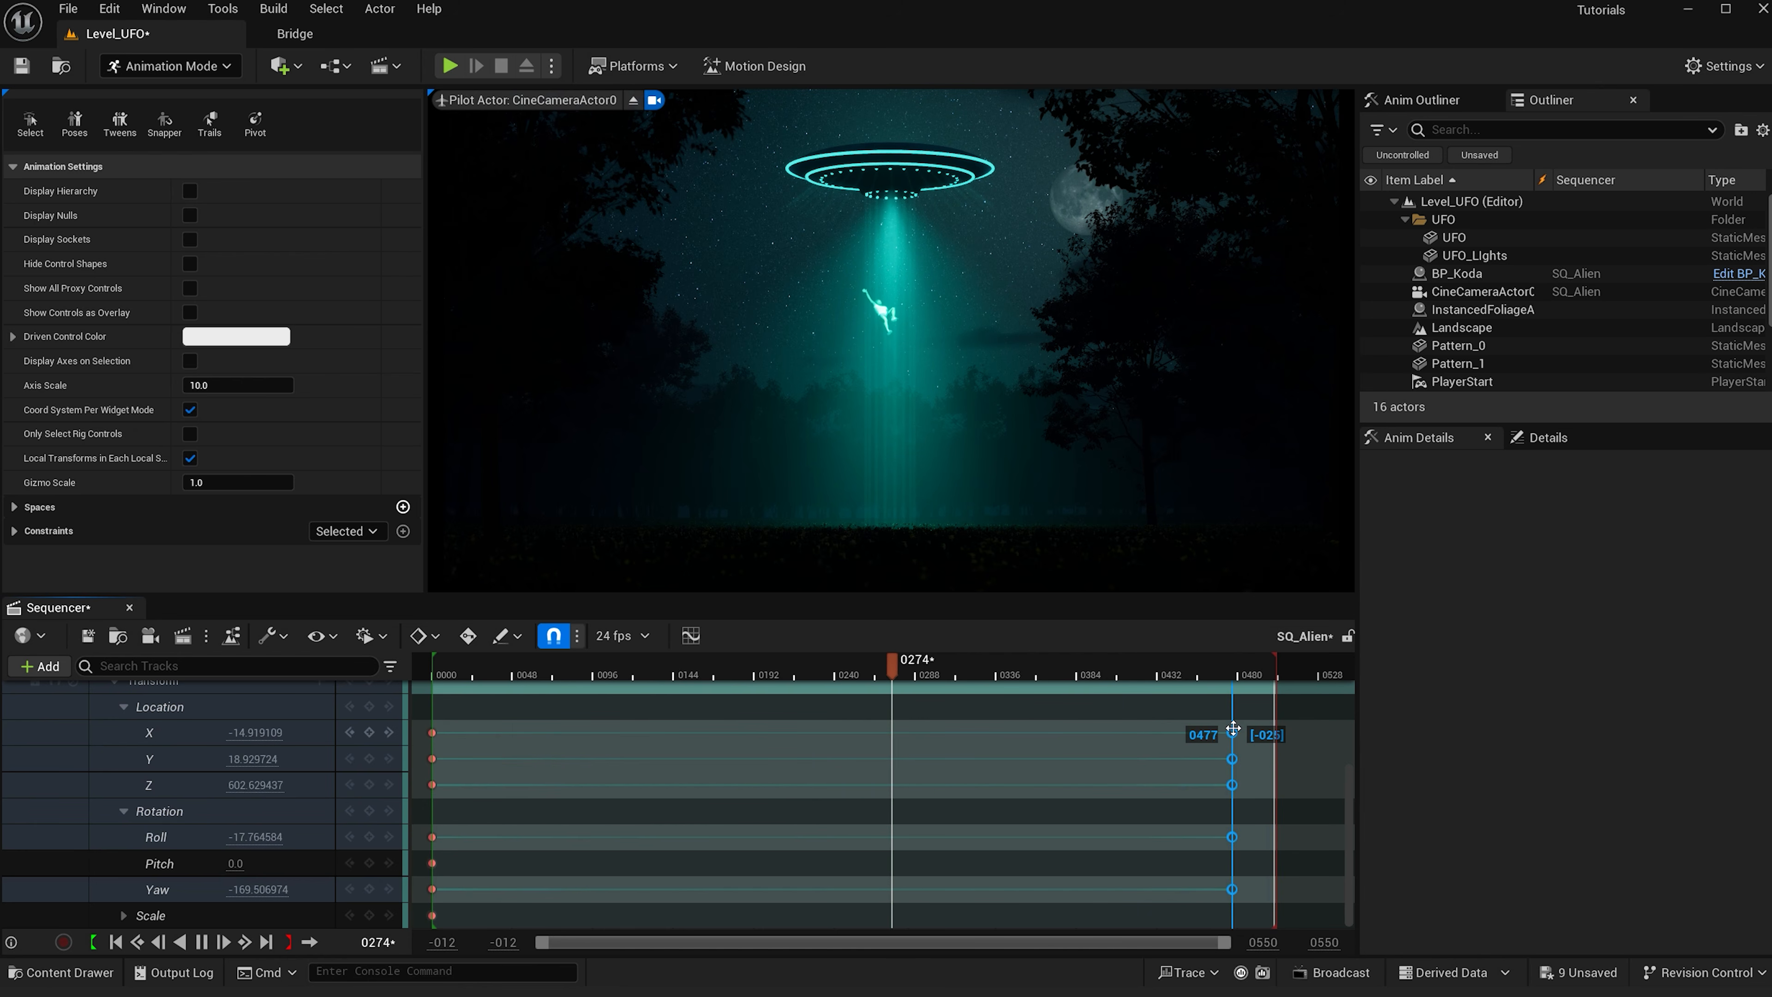
{"action": "left_click_drag", "start_coordinate": [1274, 672], "coordinate": [1232, 673]}
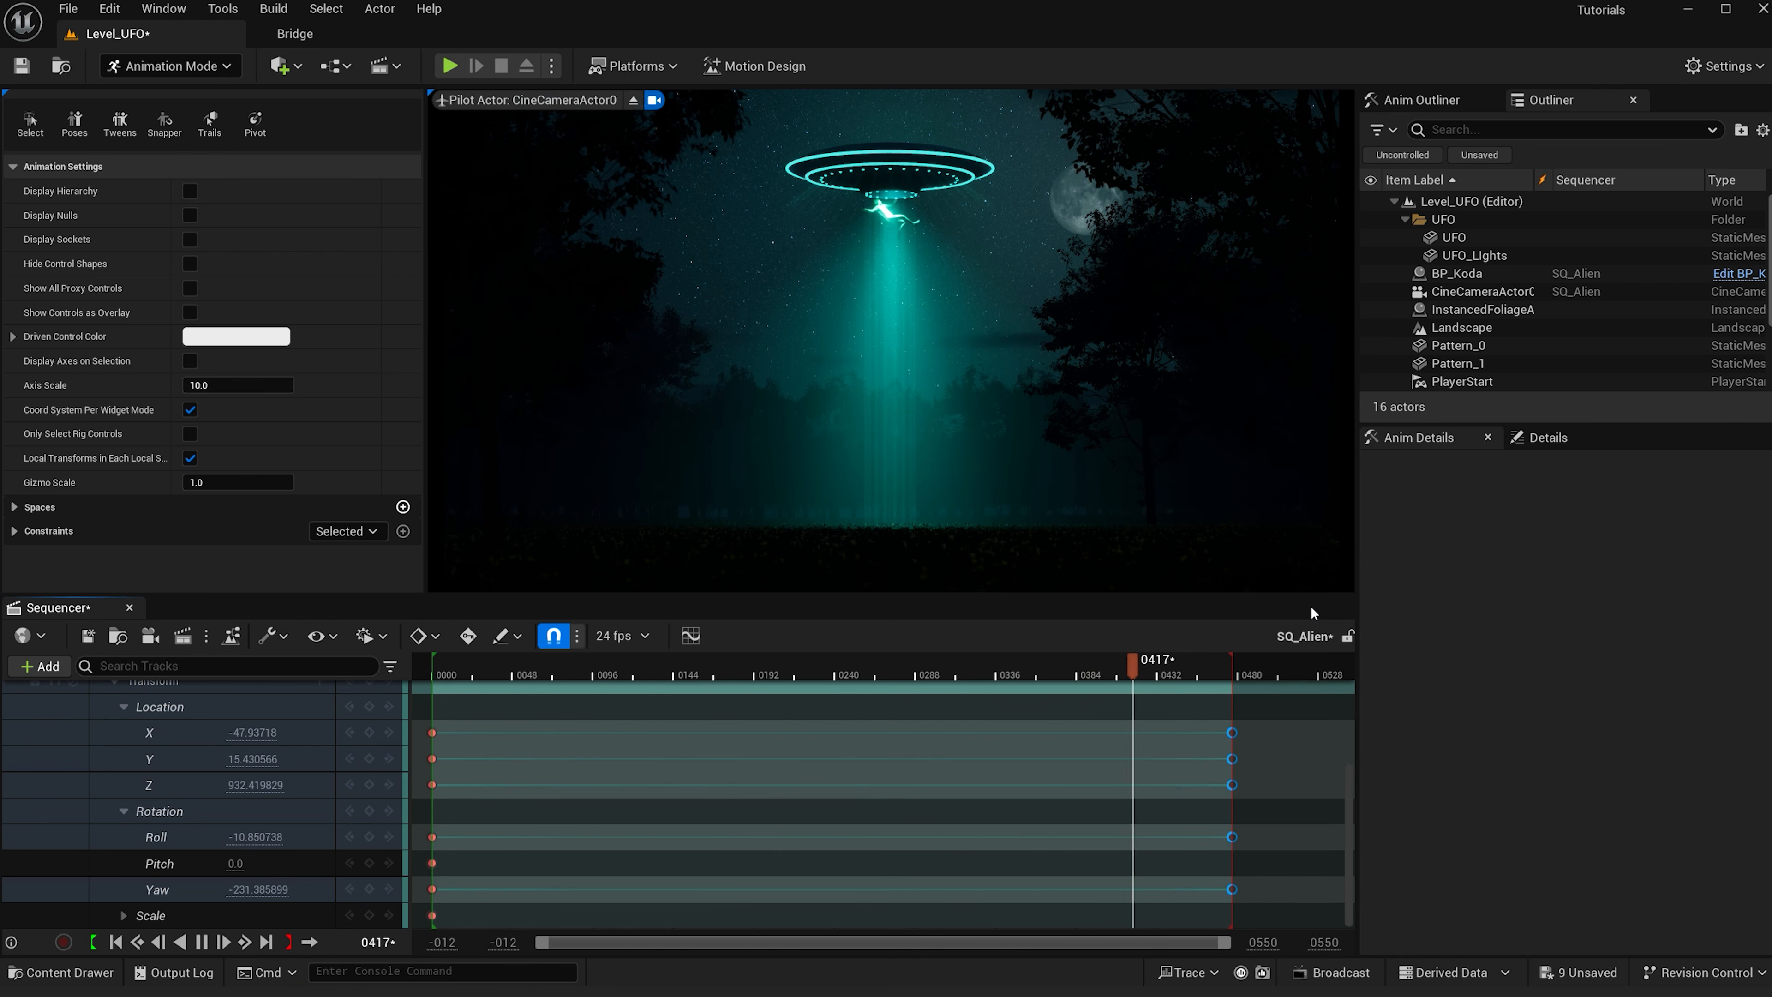
{"action": "left_click_drag", "start_coordinate": [1172, 714], "coordinate": [1250, 914]}
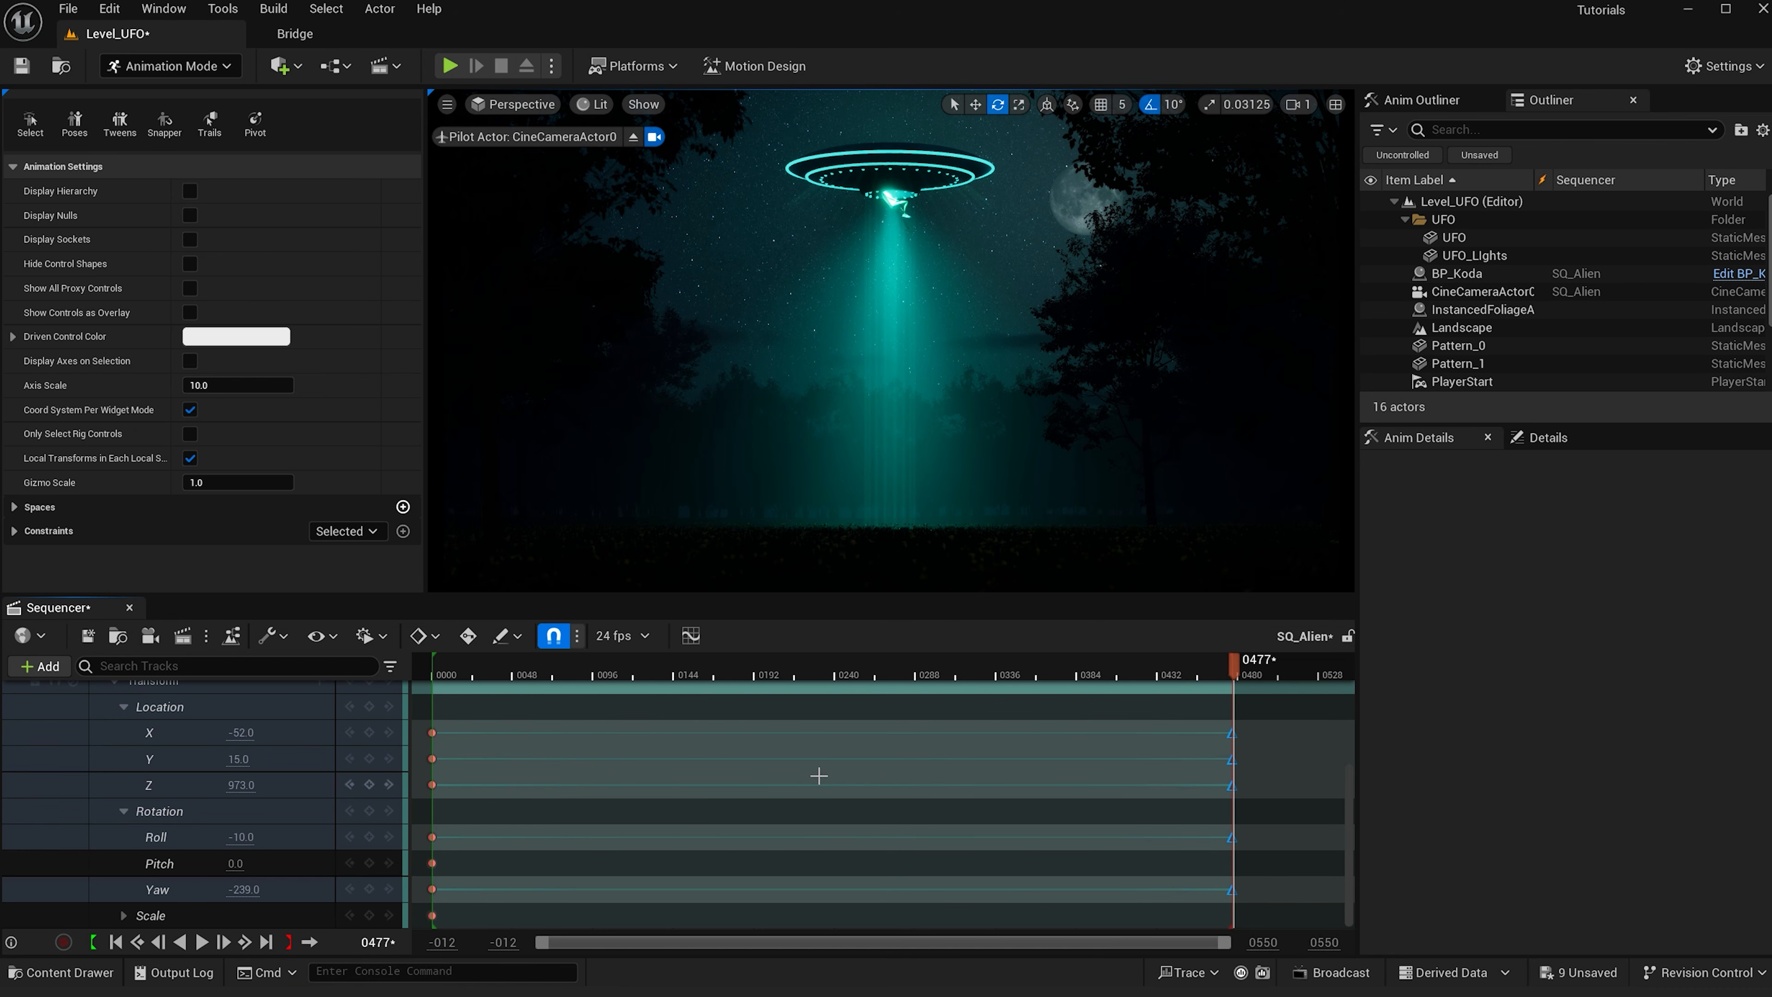
- Expand CineCameraActor0's tracks and, at frame 476, pilot the camera forward and up toward the UFO
{"action": "scroll", "coordinate": [250, 773], "scroll_direction": "up", "scroll_amount": 4}
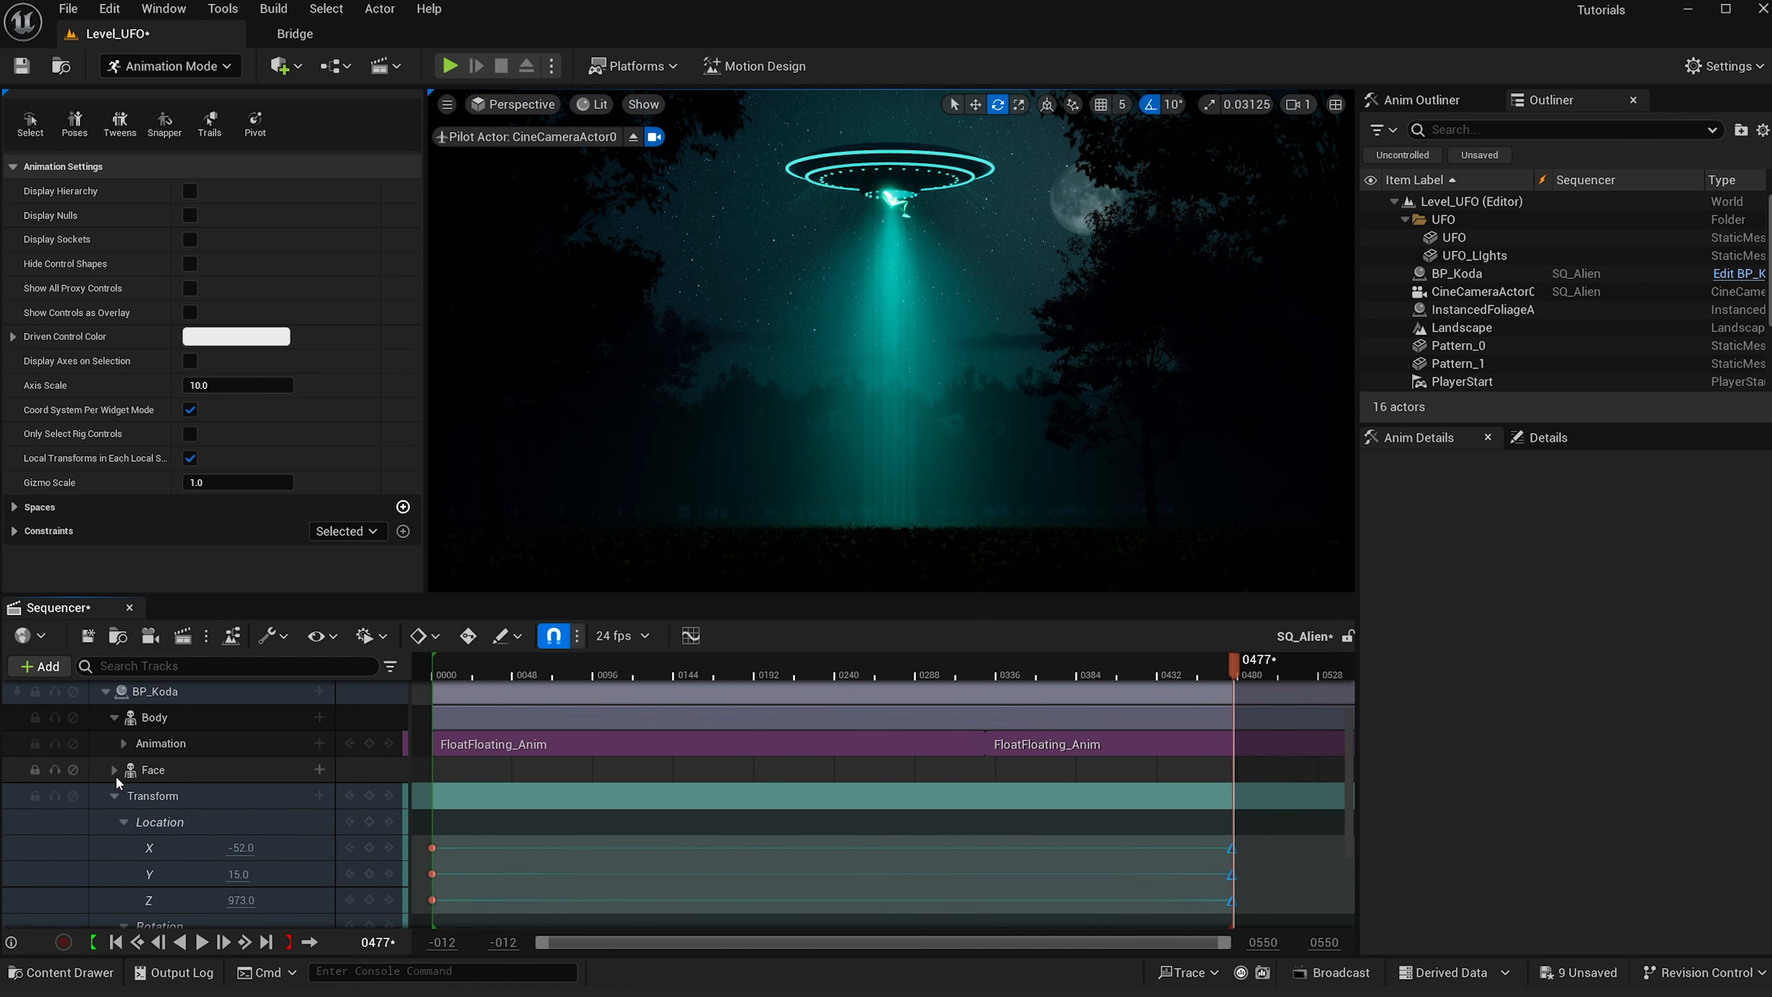
{"action": "left_click", "coordinate": [113, 796]}
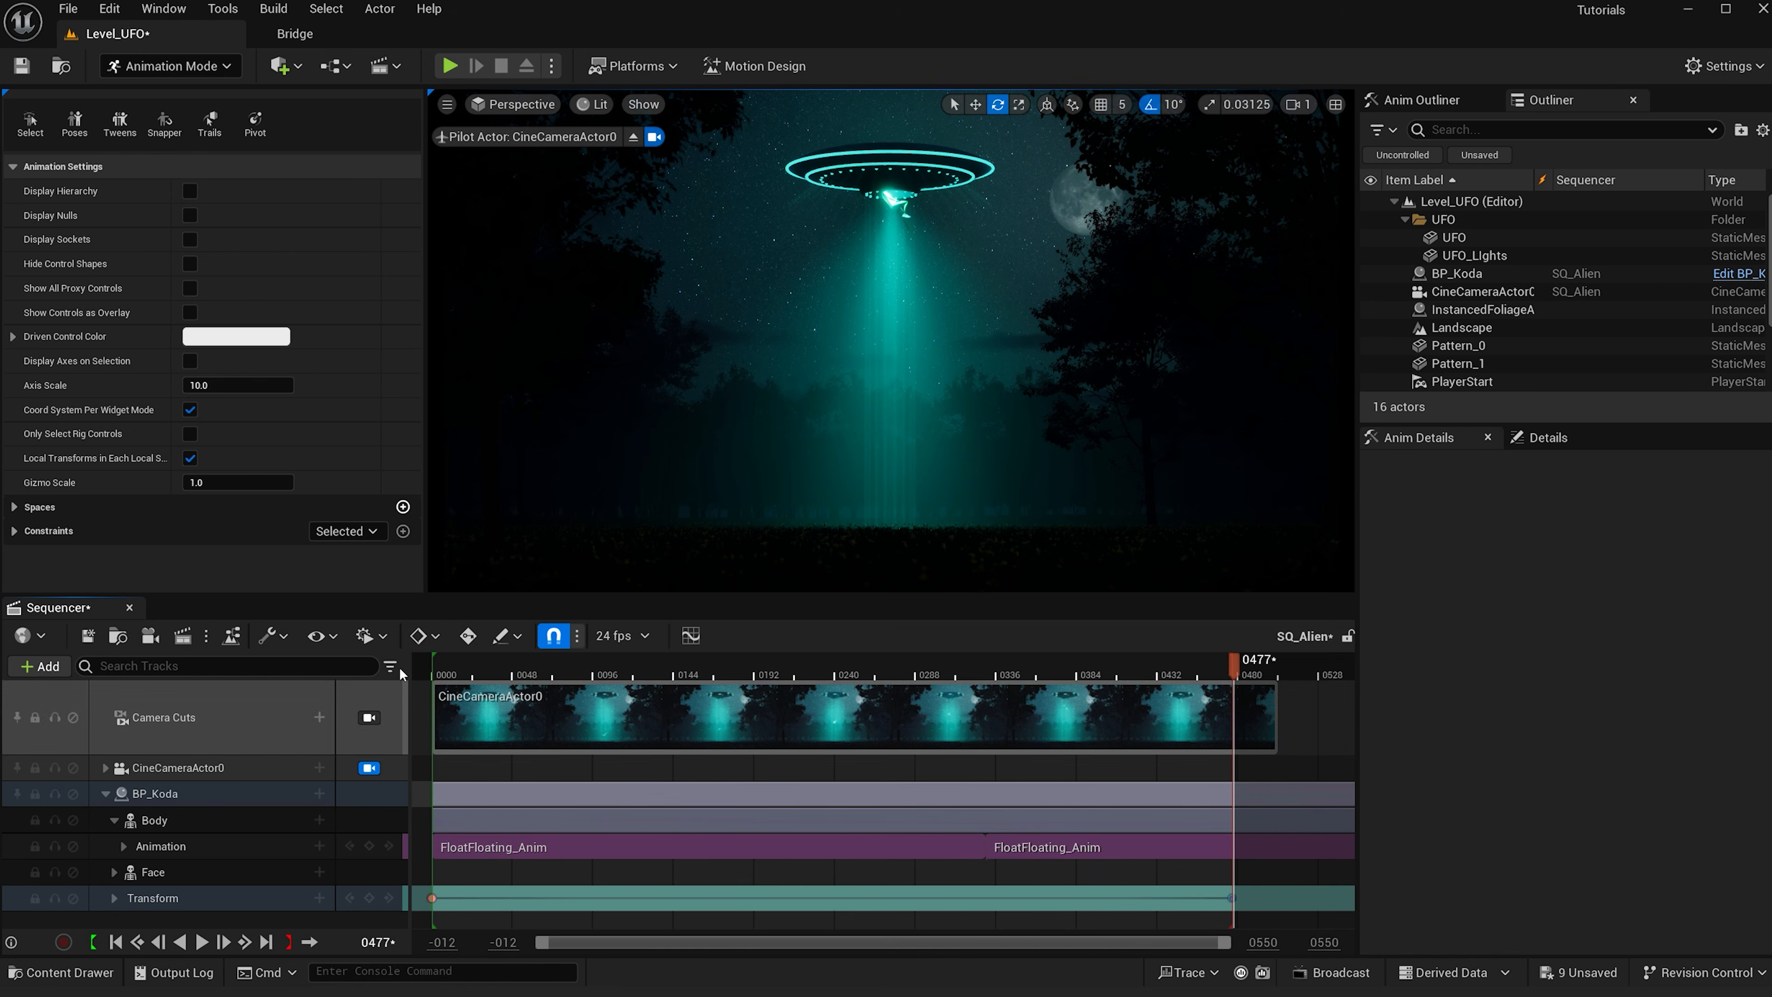
{"action": "left_click", "coordinate": [431, 672]}
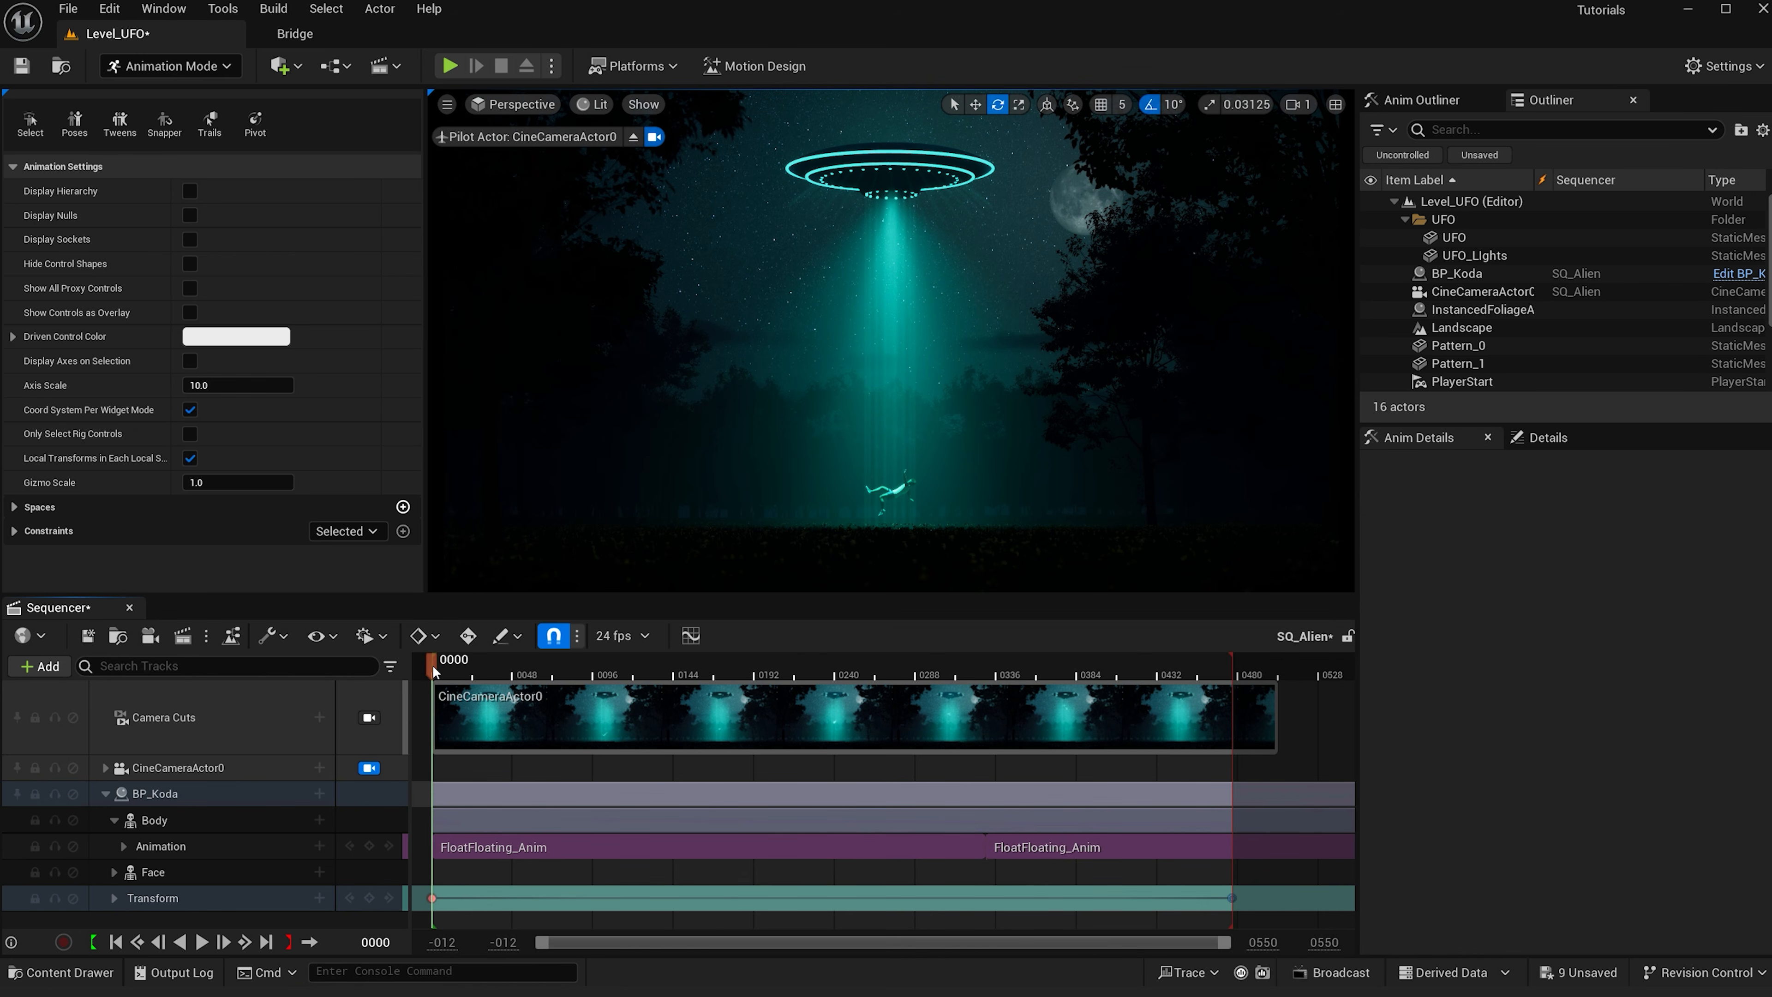
{"action": "left_click", "coordinate": [105, 794]}
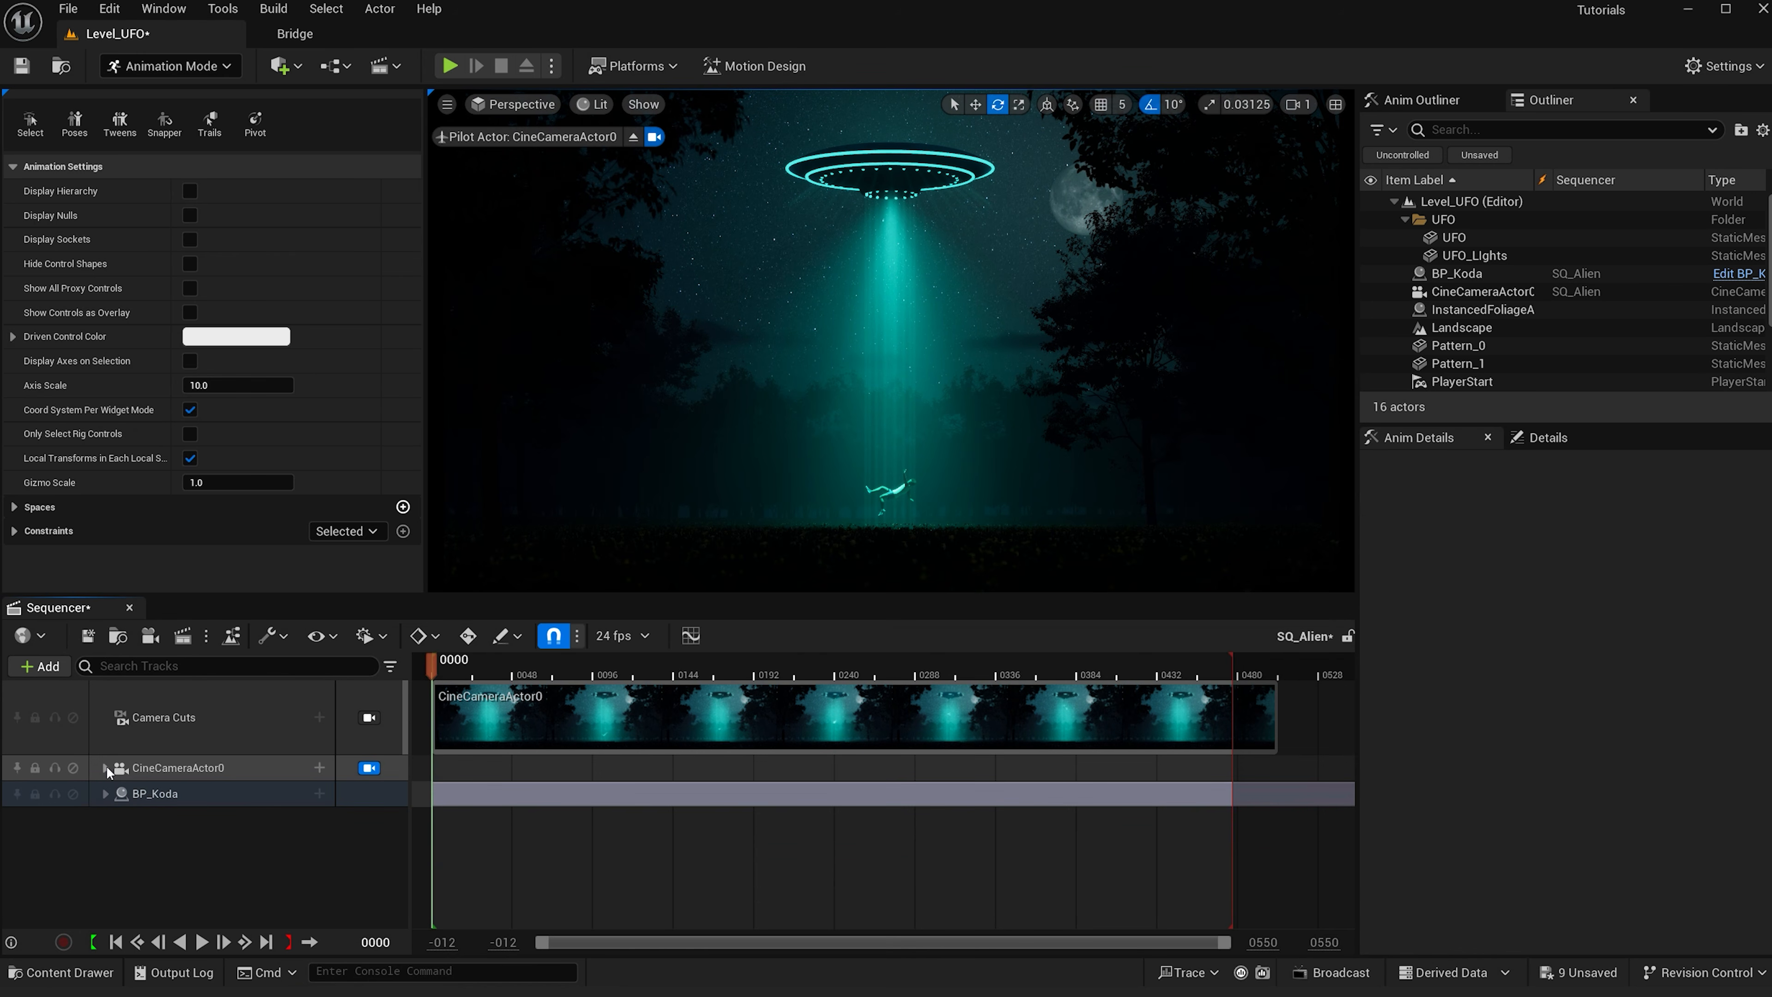
{"action": "left_click", "coordinate": [105, 767]}
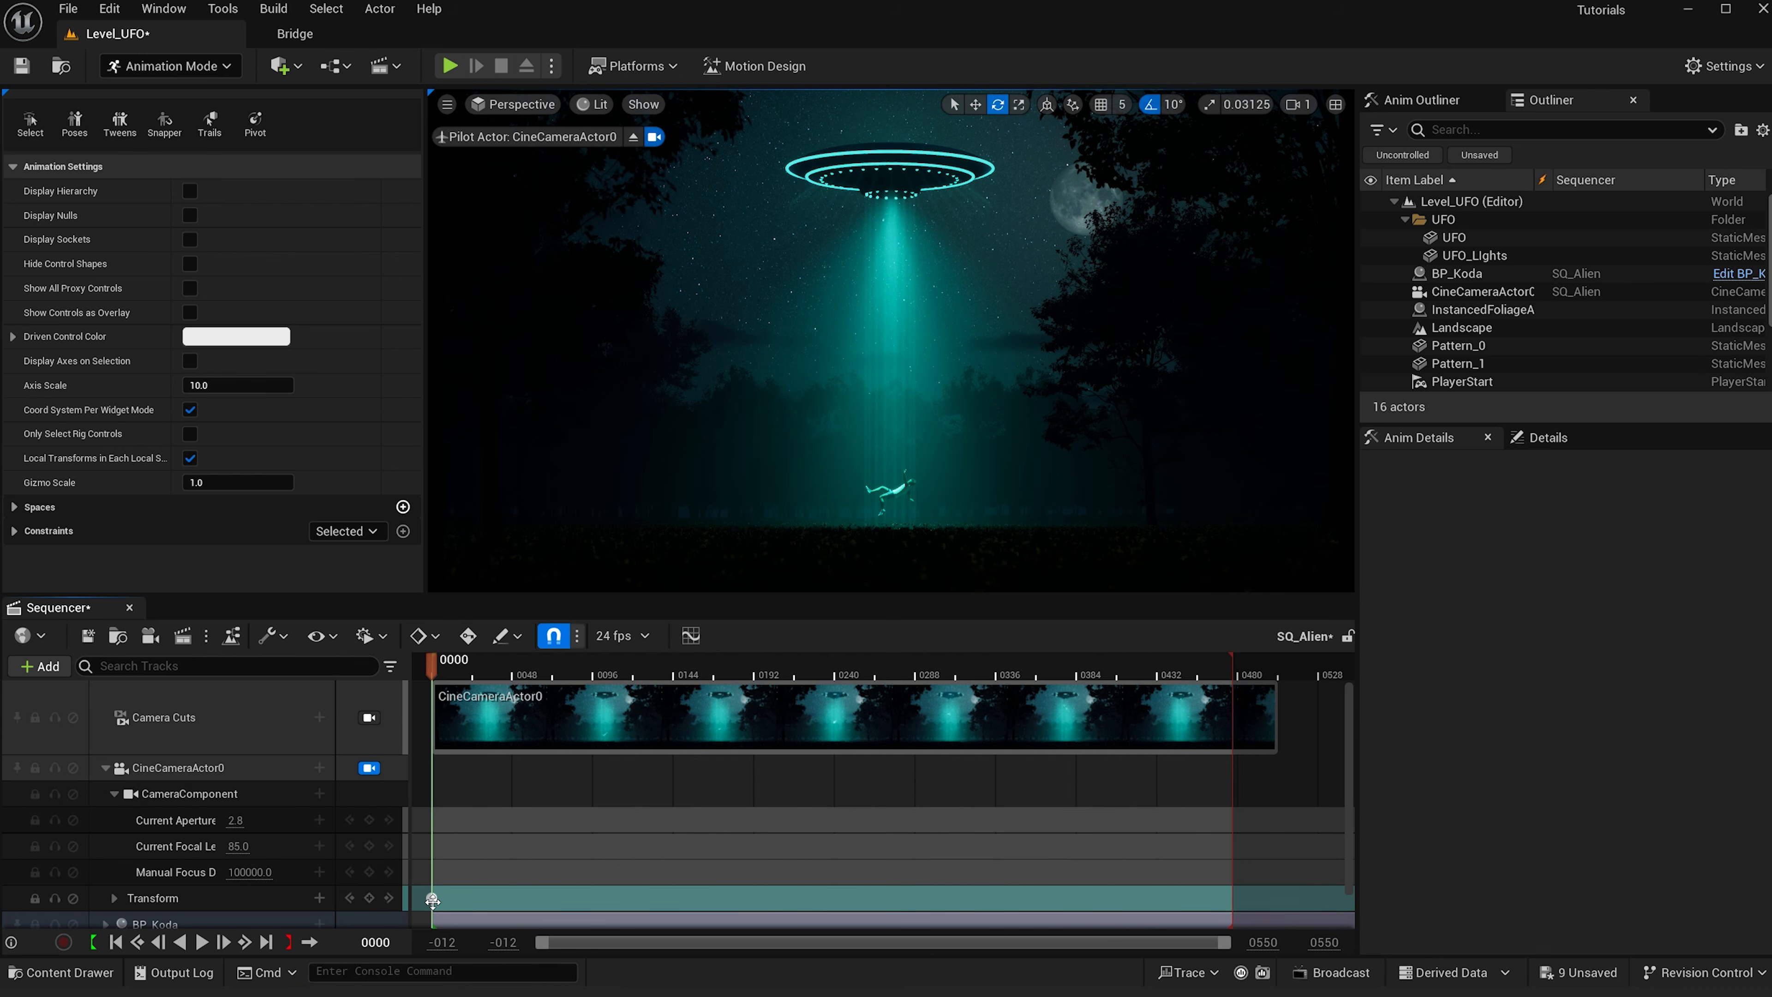
{"action": "left_click", "coordinate": [1235, 668]}
{"action": "key", "text": "Left"}
{"action": "key", "text": "Left"}
{"action": "key", "text": "Left"}
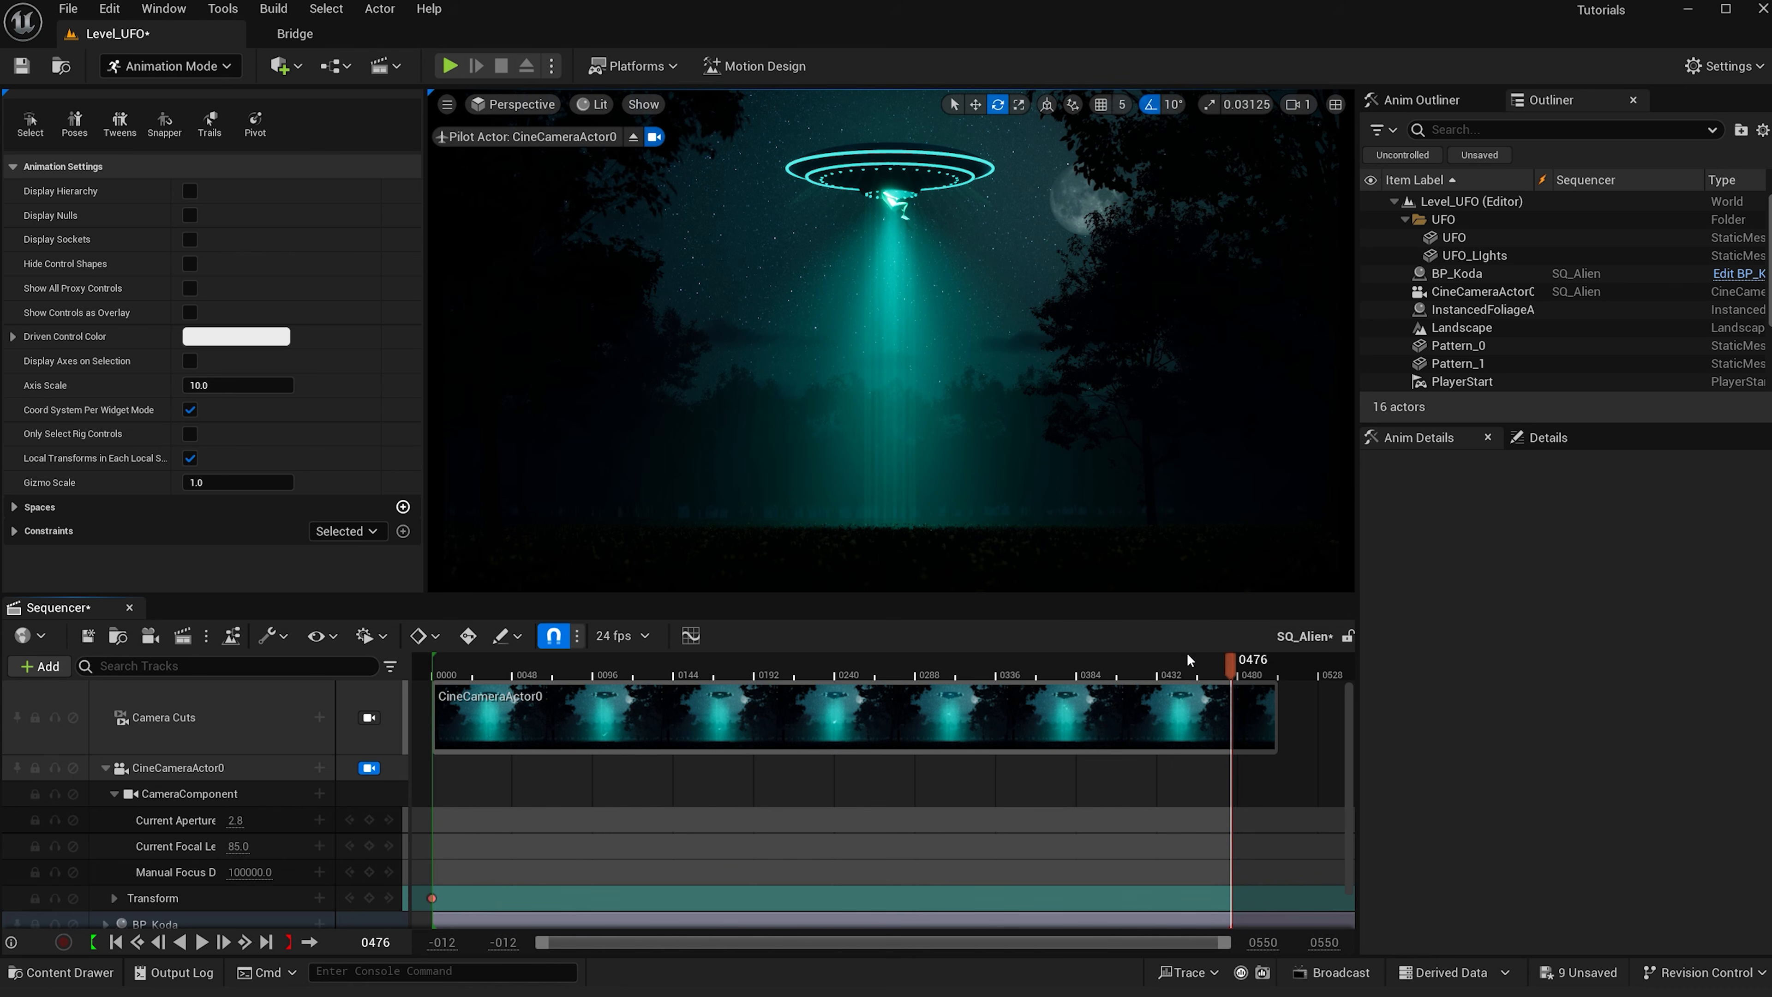
{"action": "right_click_drag", "start_coordinate": [987, 506], "coordinate": [973, 463]}
{"action": "key", "text": "w"}
{"action": "key", "text": "w"}
{"action": "key", "text": "w"}
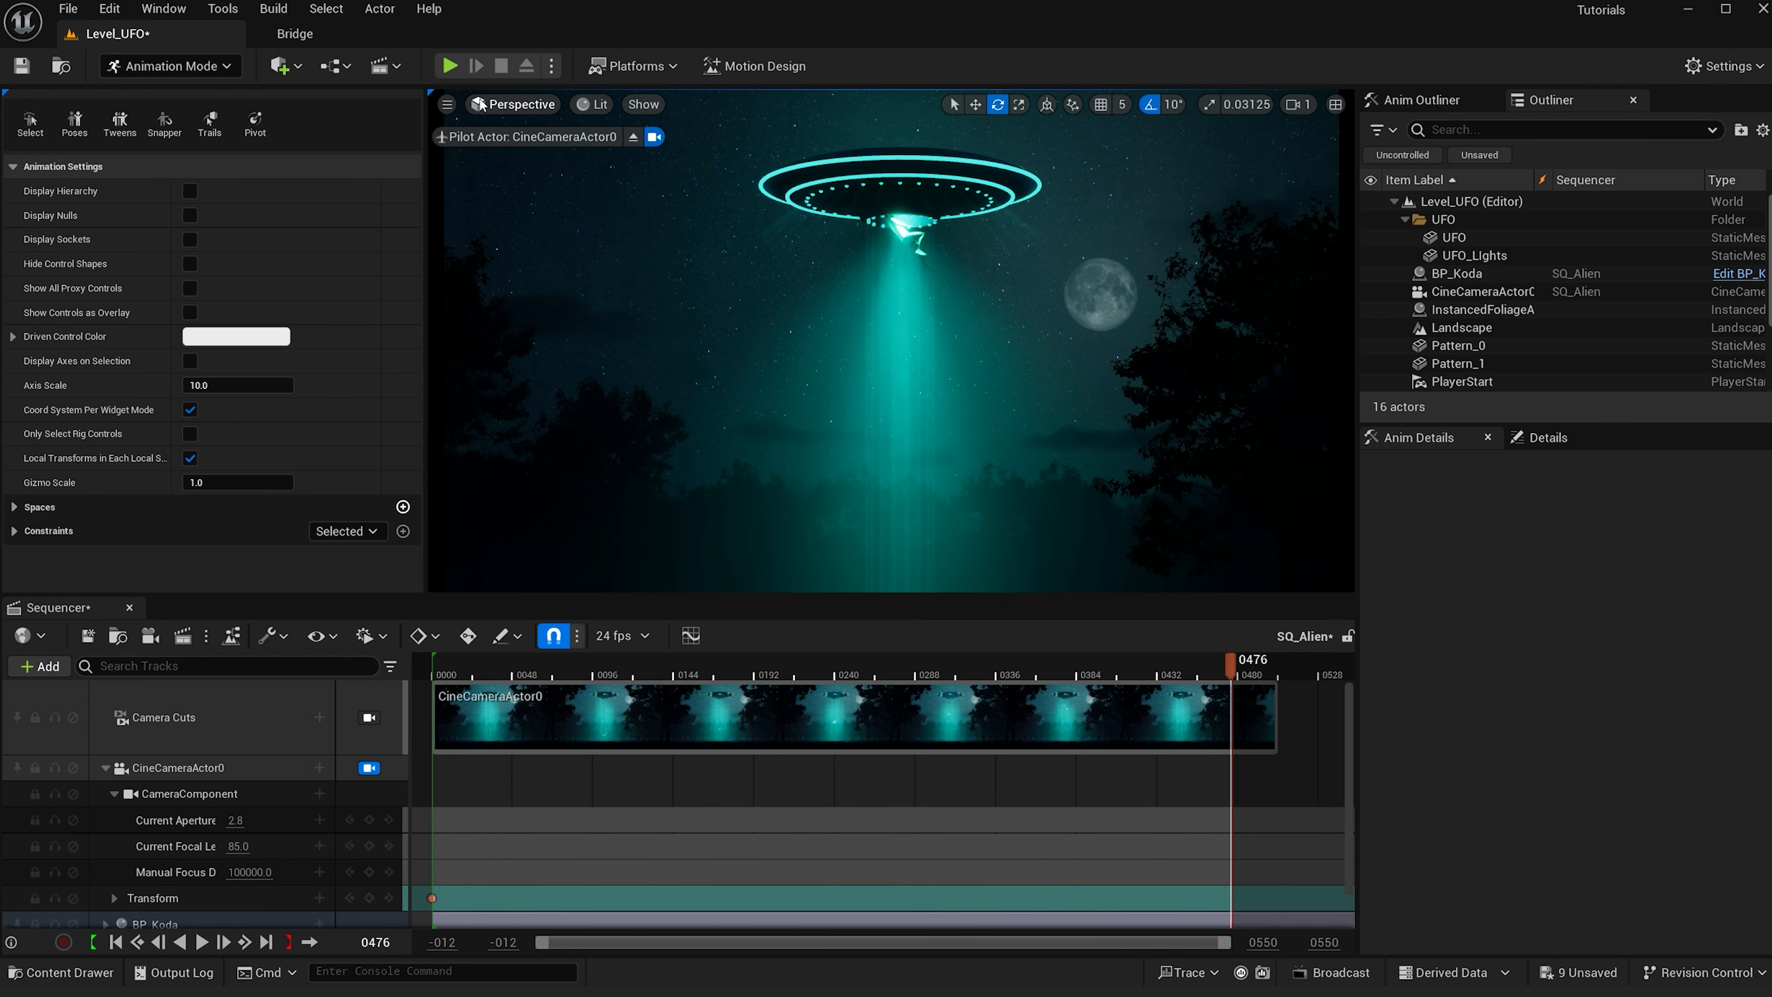
- Switch to the Cinematic Viewport, refine the camera framing and key the camera's Transform at frame 476
{"action": "left_click", "coordinate": [454, 103]}
{"action": "left_click", "coordinate": [519, 109]}
{"action": "left_click", "coordinate": [518, 108]}
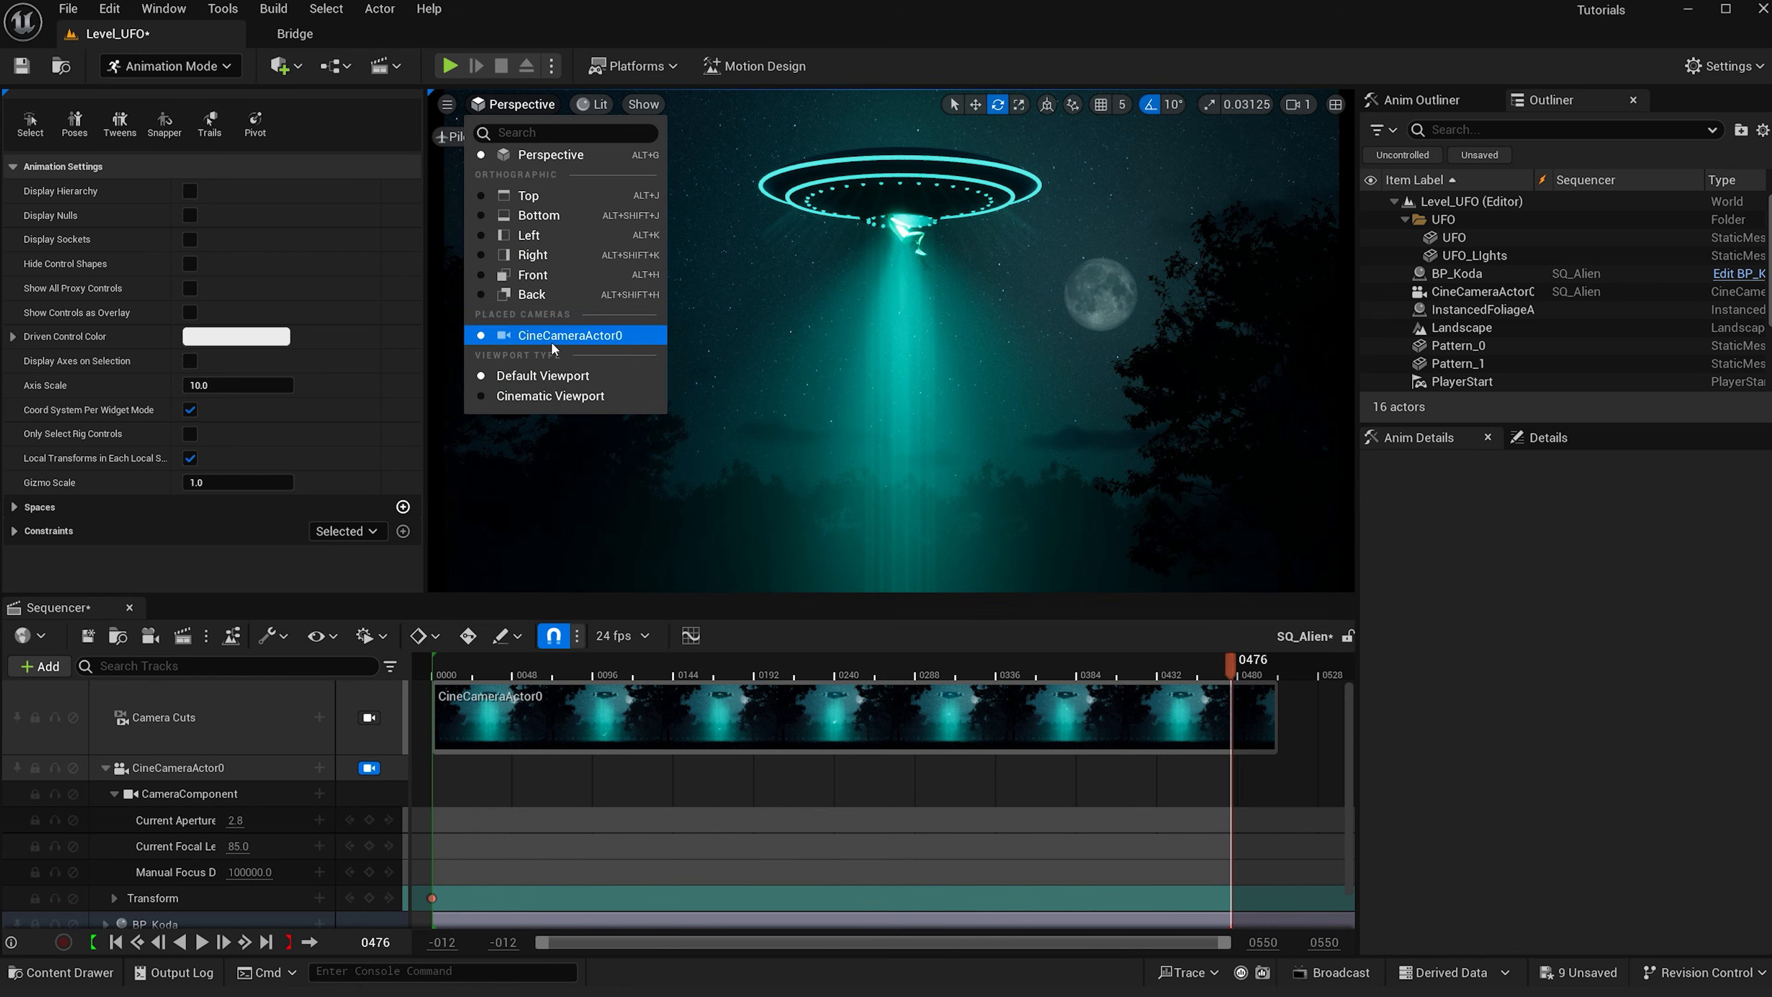
{"action": "left_click", "coordinate": [562, 396]}
{"action": "left_click", "coordinate": [1334, 125]}
{"action": "left_click", "coordinate": [1340, 269]}
{"action": "left_click", "coordinate": [369, 767]}
{"action": "right_click_drag", "start_coordinate": [908, 264], "coordinate": [917, 252]}
{"action": "key", "text": "w"}
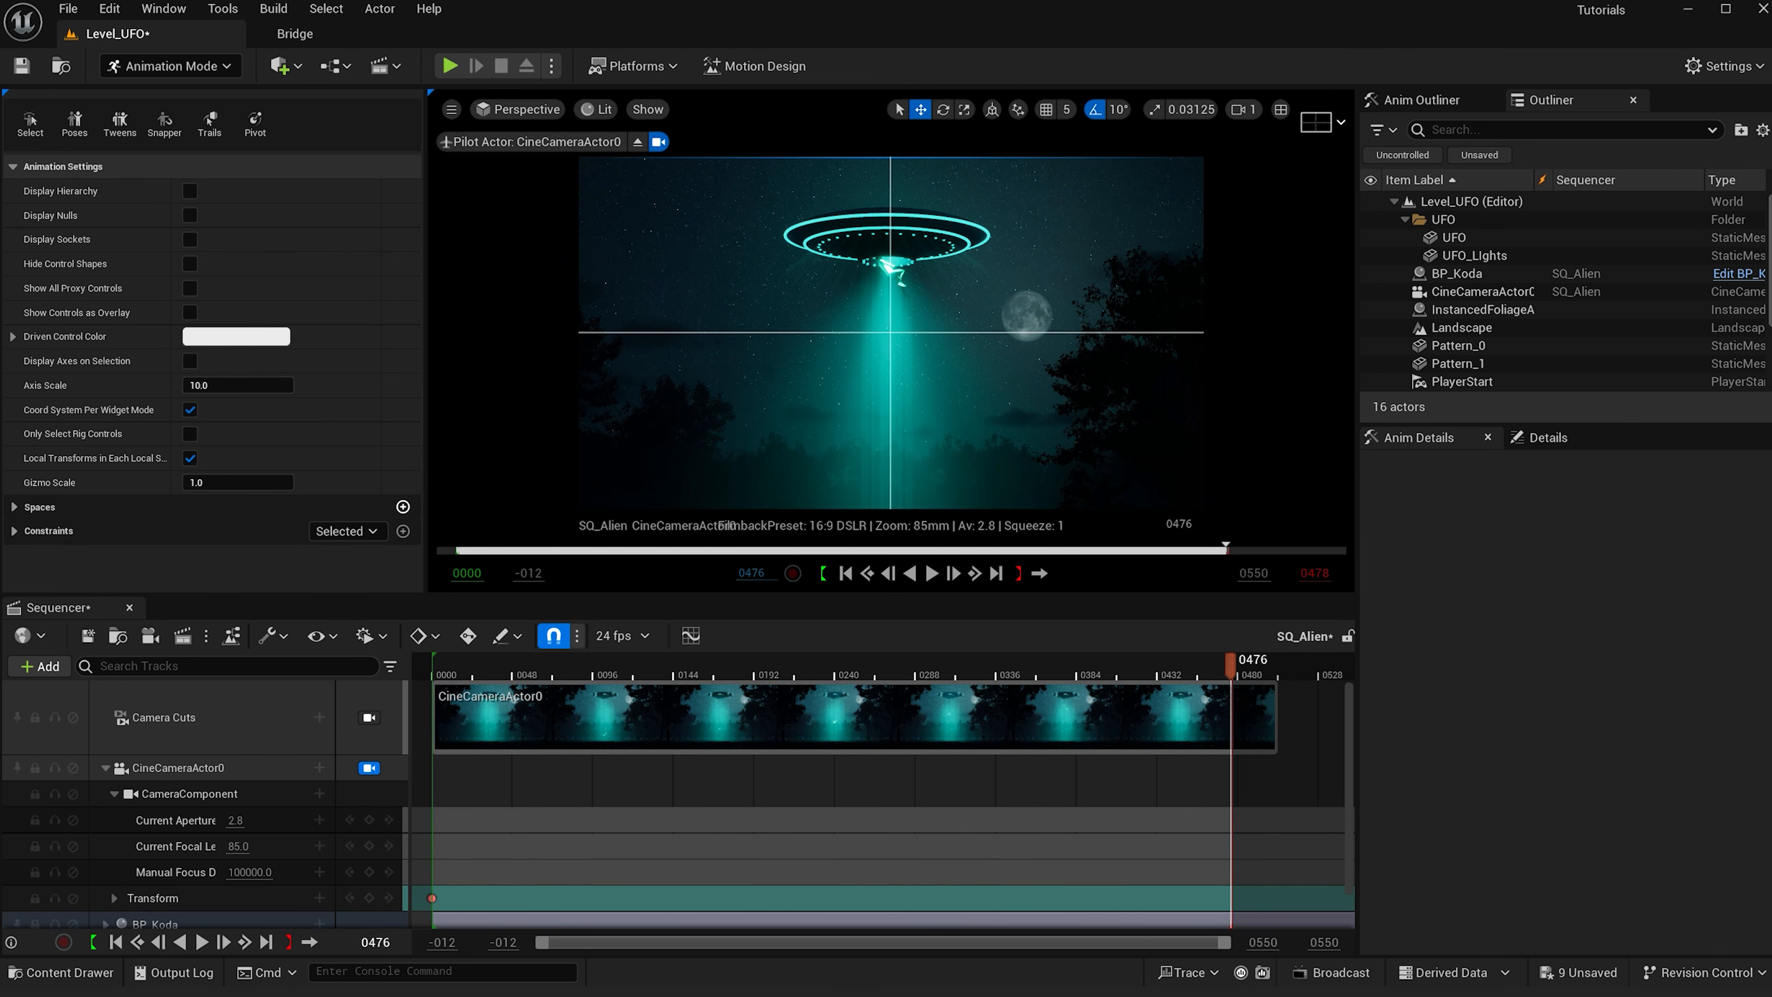
{"action": "left_click", "coordinate": [369, 897]}
{"action": "key", "text": "Up"}
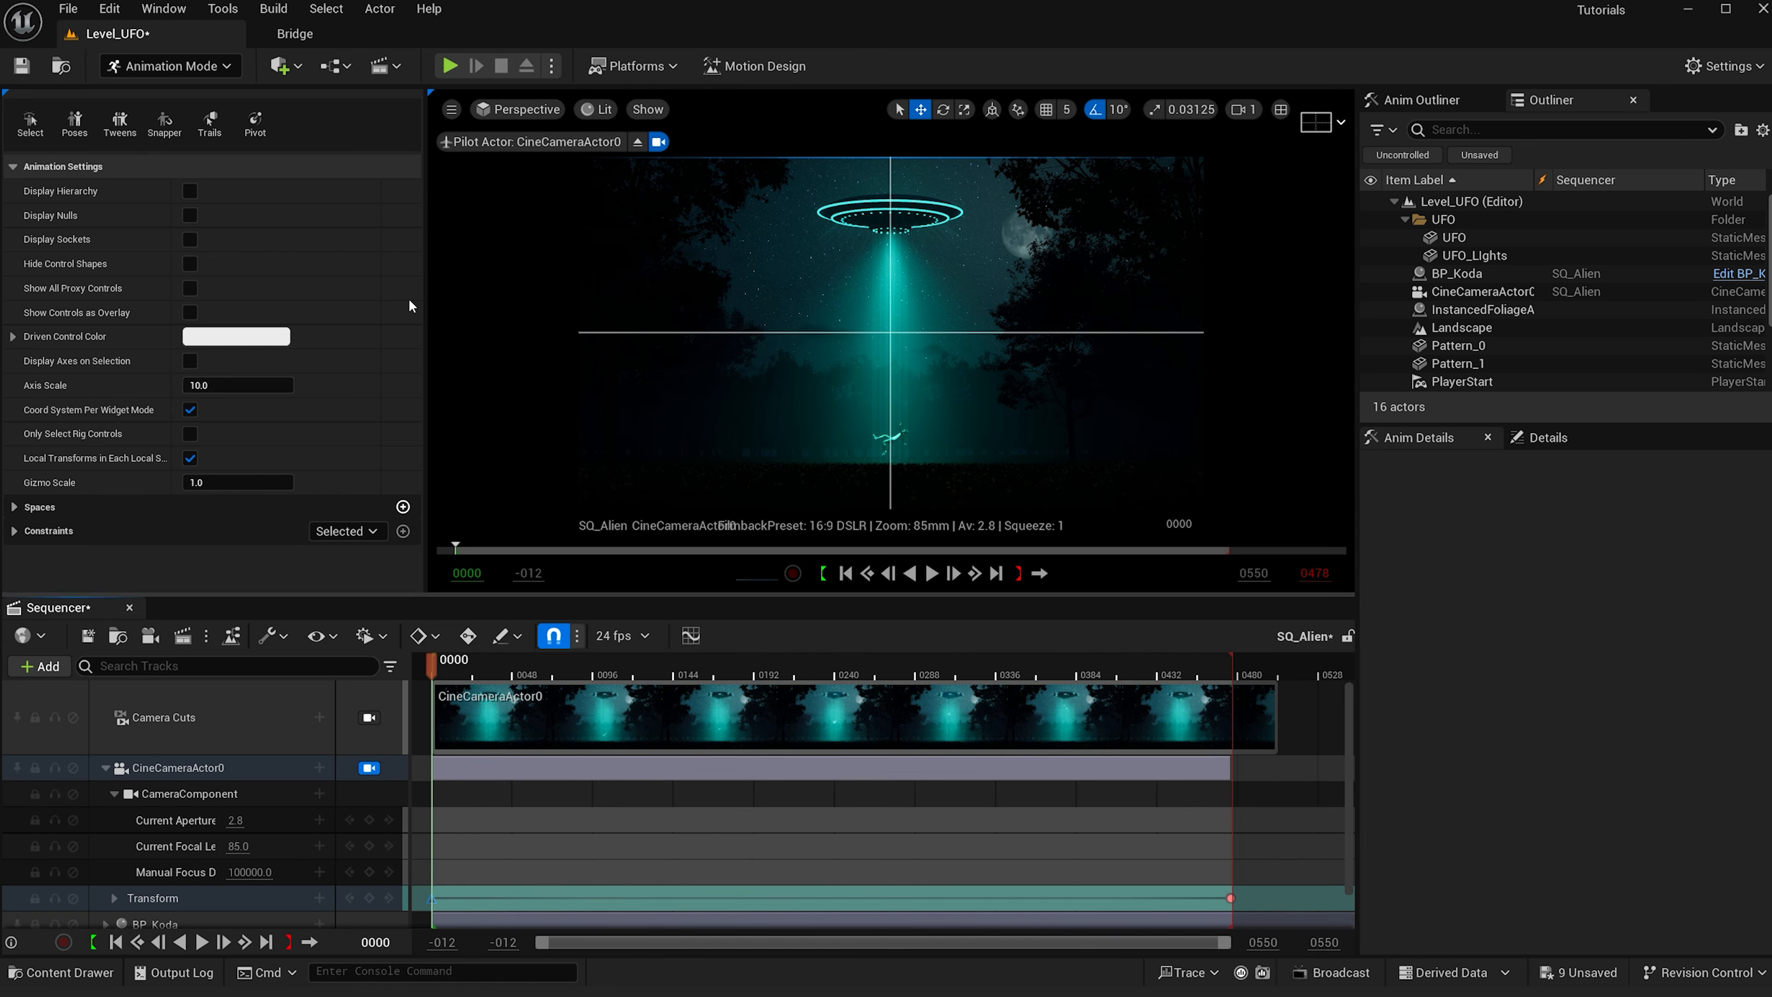
- Return to the Default Viewport, lock the view to the camera cuts, enable game view and preview the sequence
{"action": "left_click", "coordinate": [492, 110]}
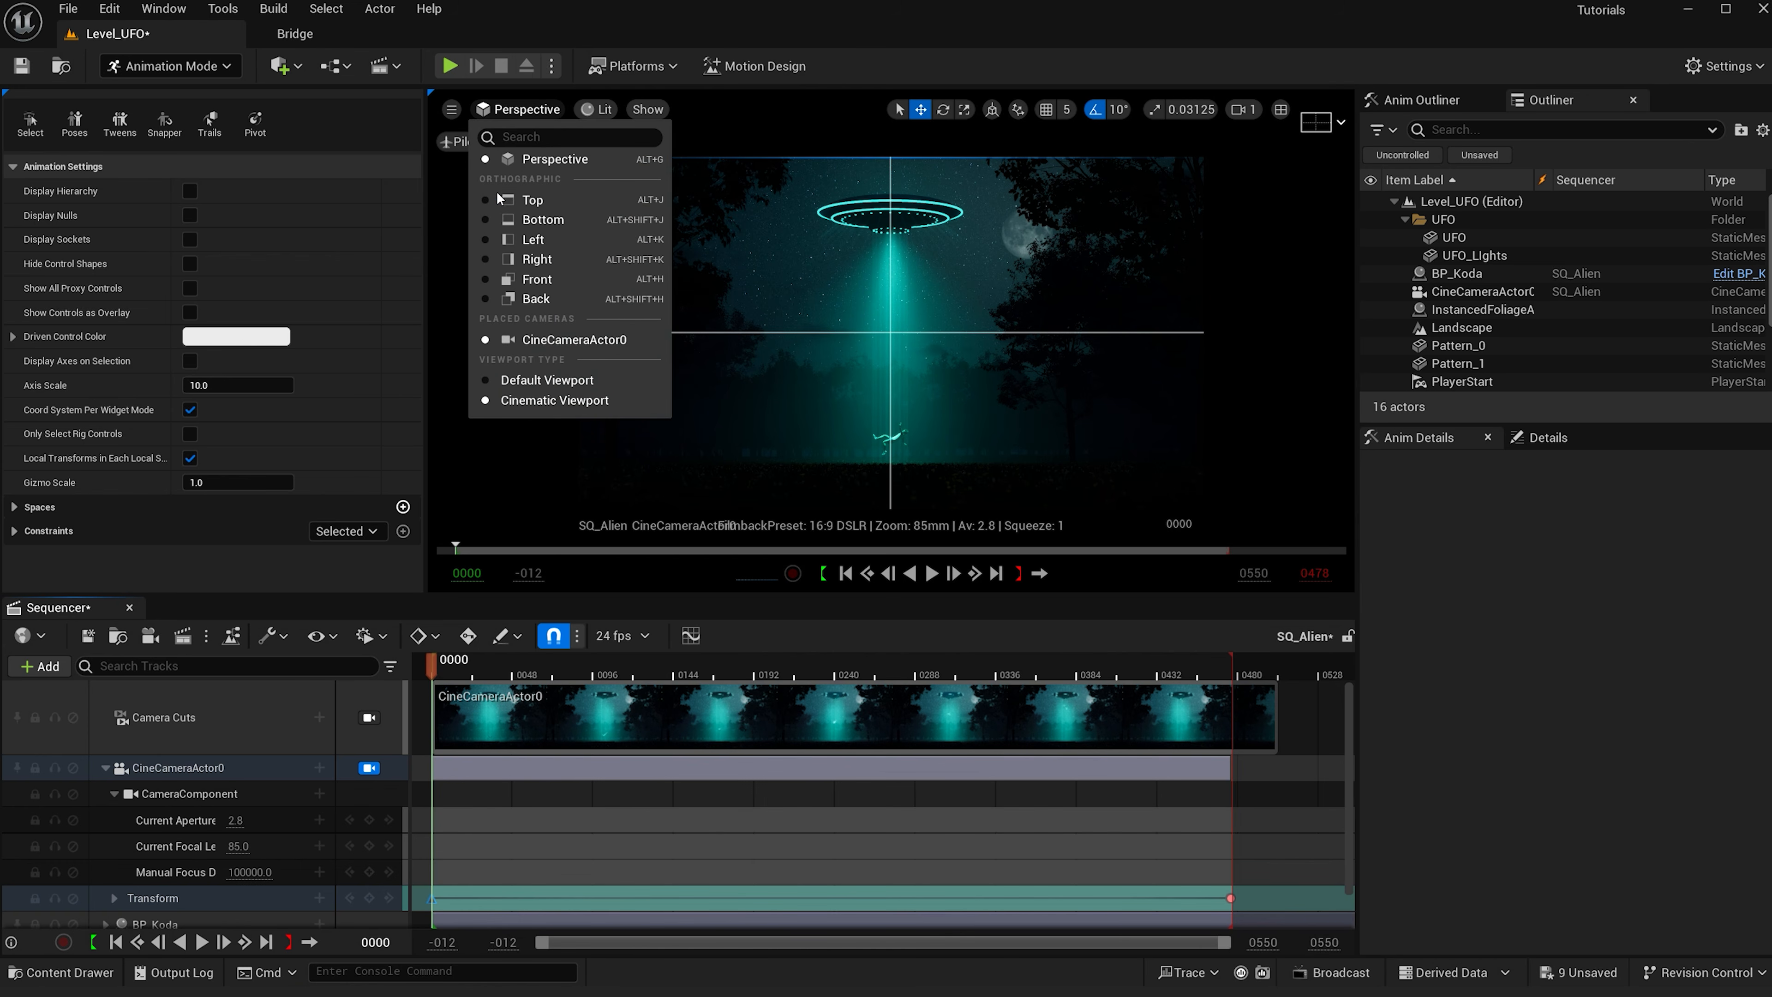
{"action": "left_click", "coordinate": [548, 382]}
{"action": "left_click", "coordinate": [368, 717]}
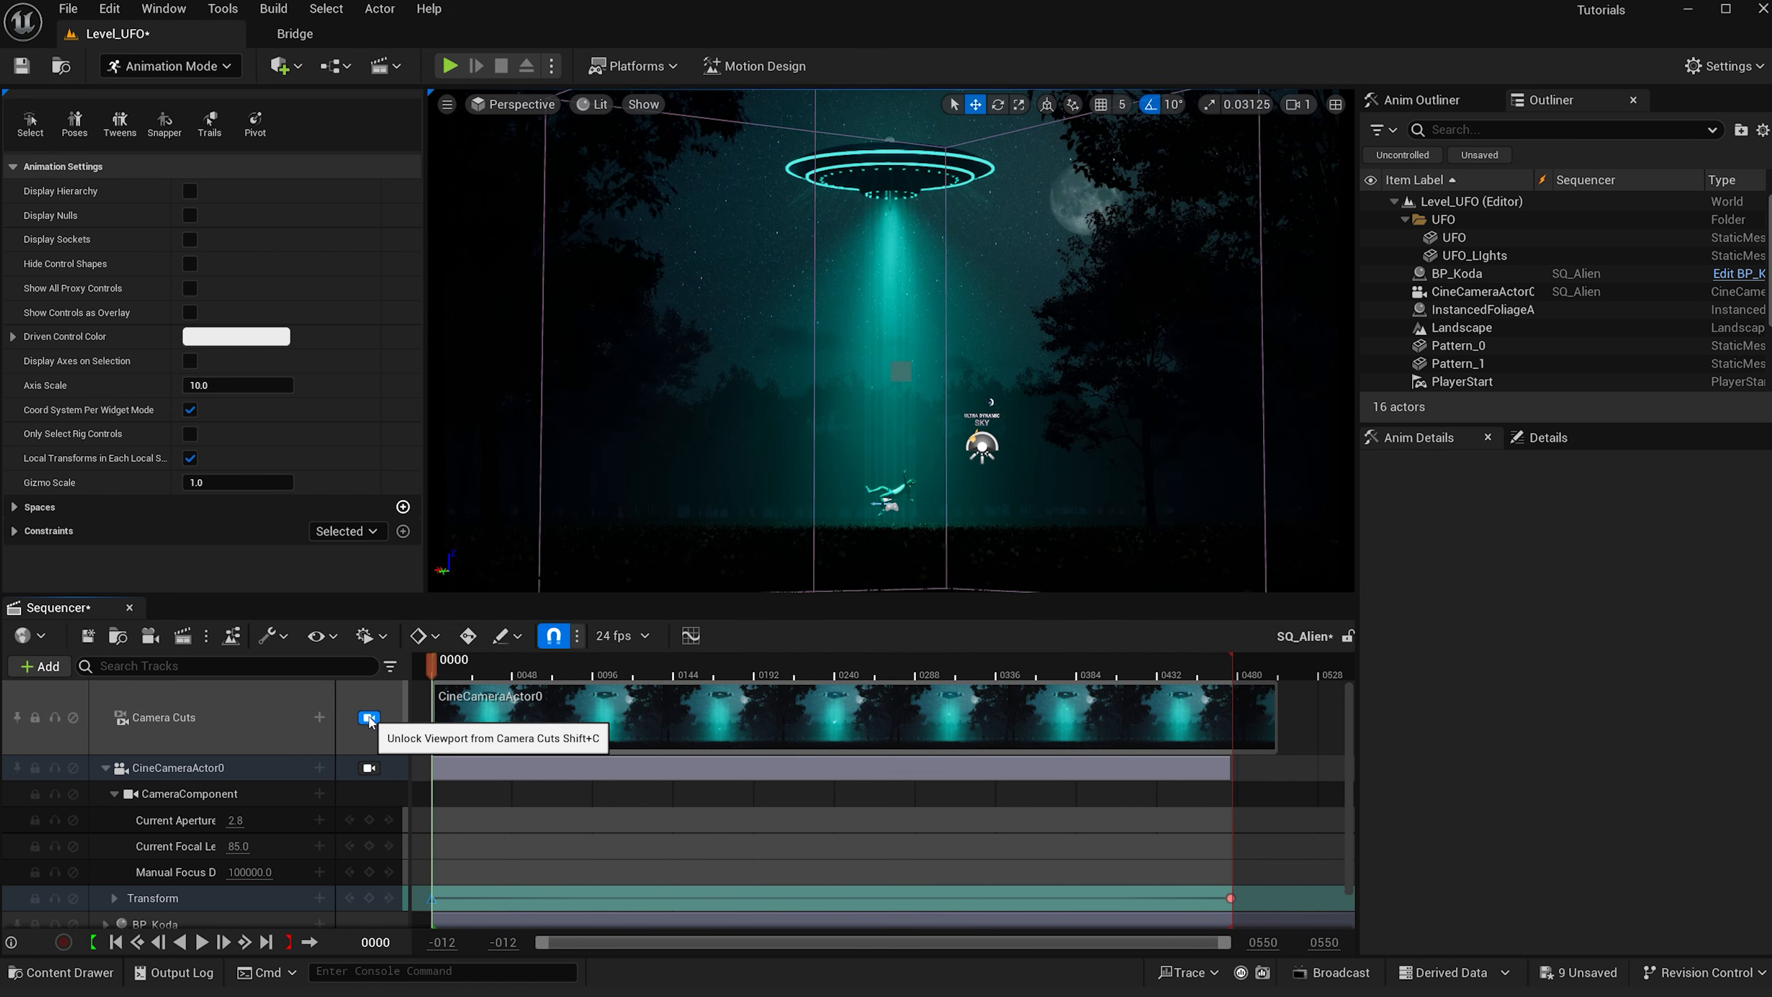
{"action": "left_click", "coordinate": [700, 530]}
{"action": "key", "text": "g"}
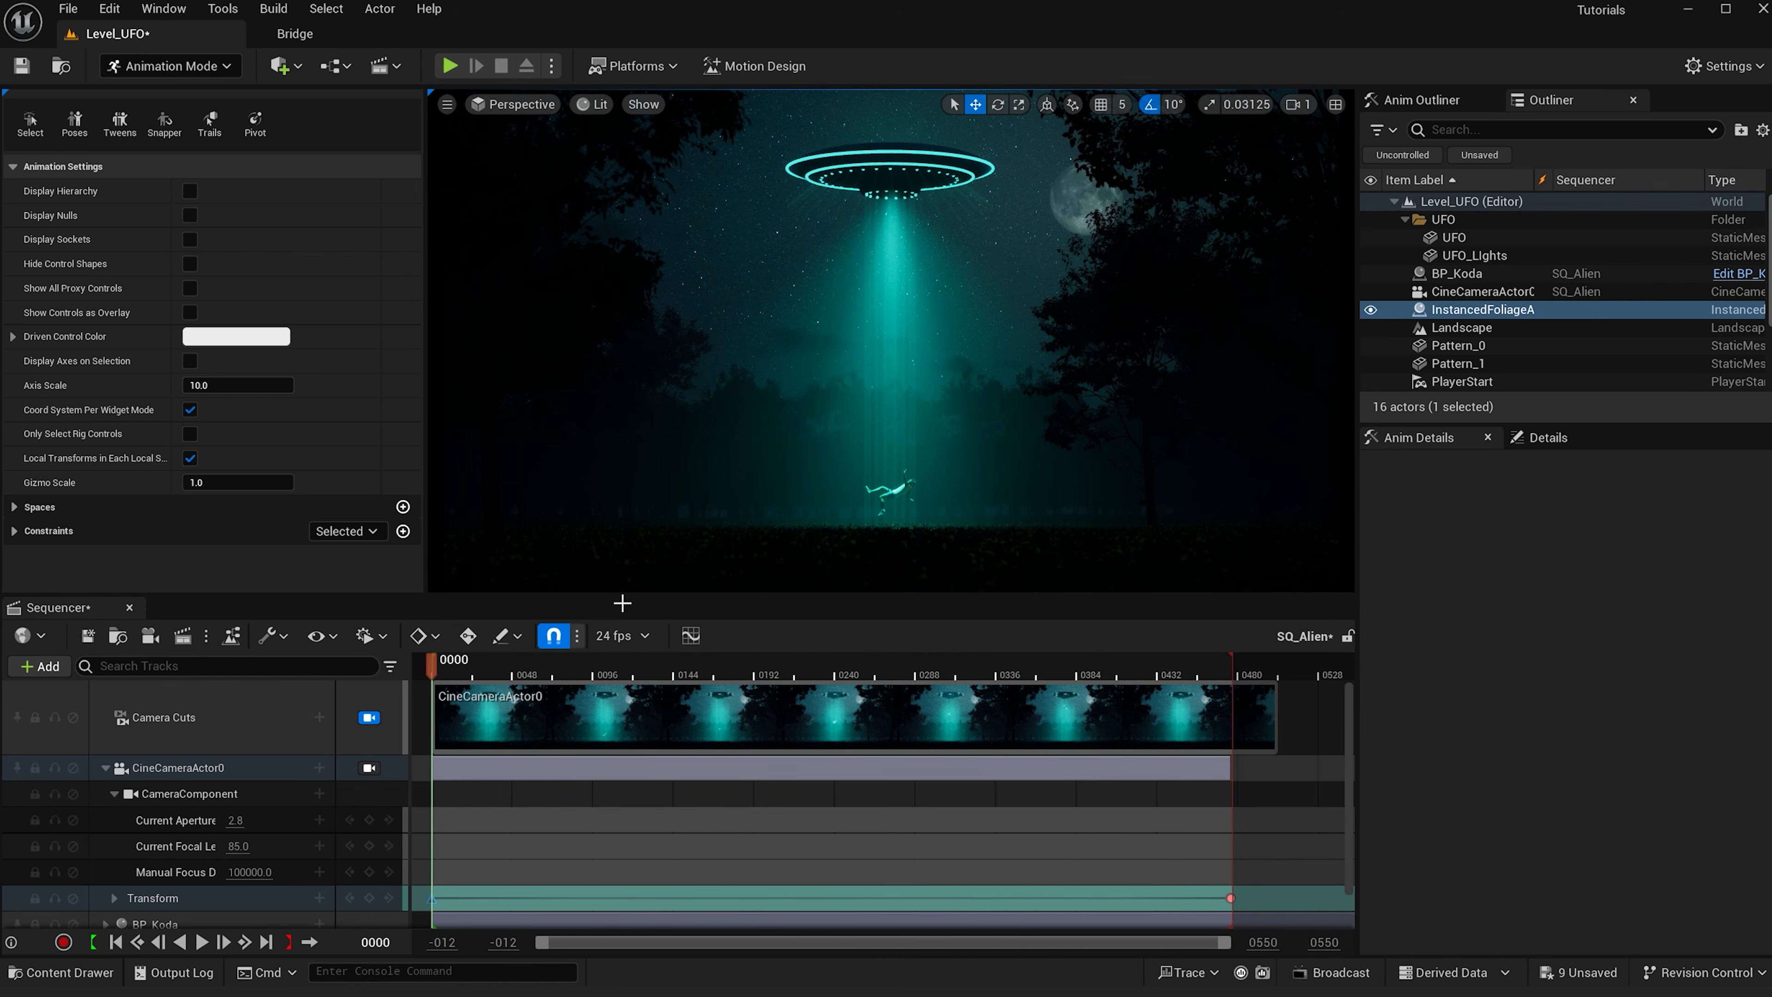
{"action": "left_click", "coordinate": [201, 942]}
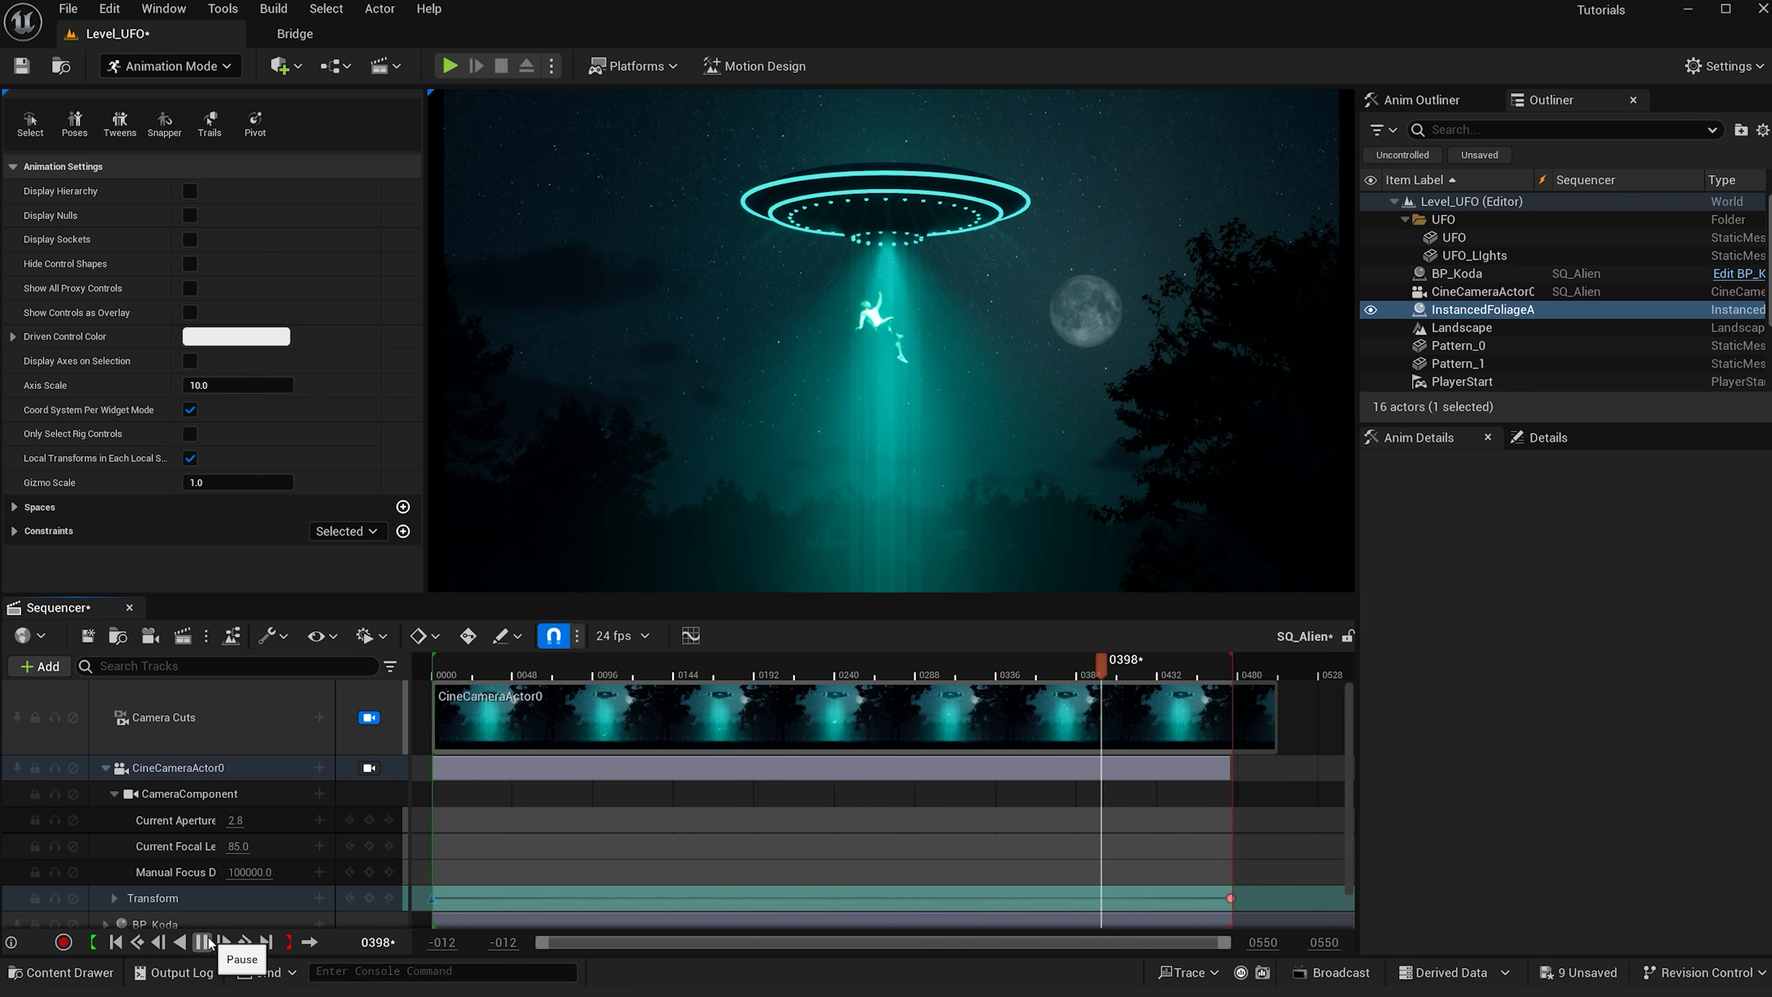
{"action": "left_click", "coordinate": [203, 942]}
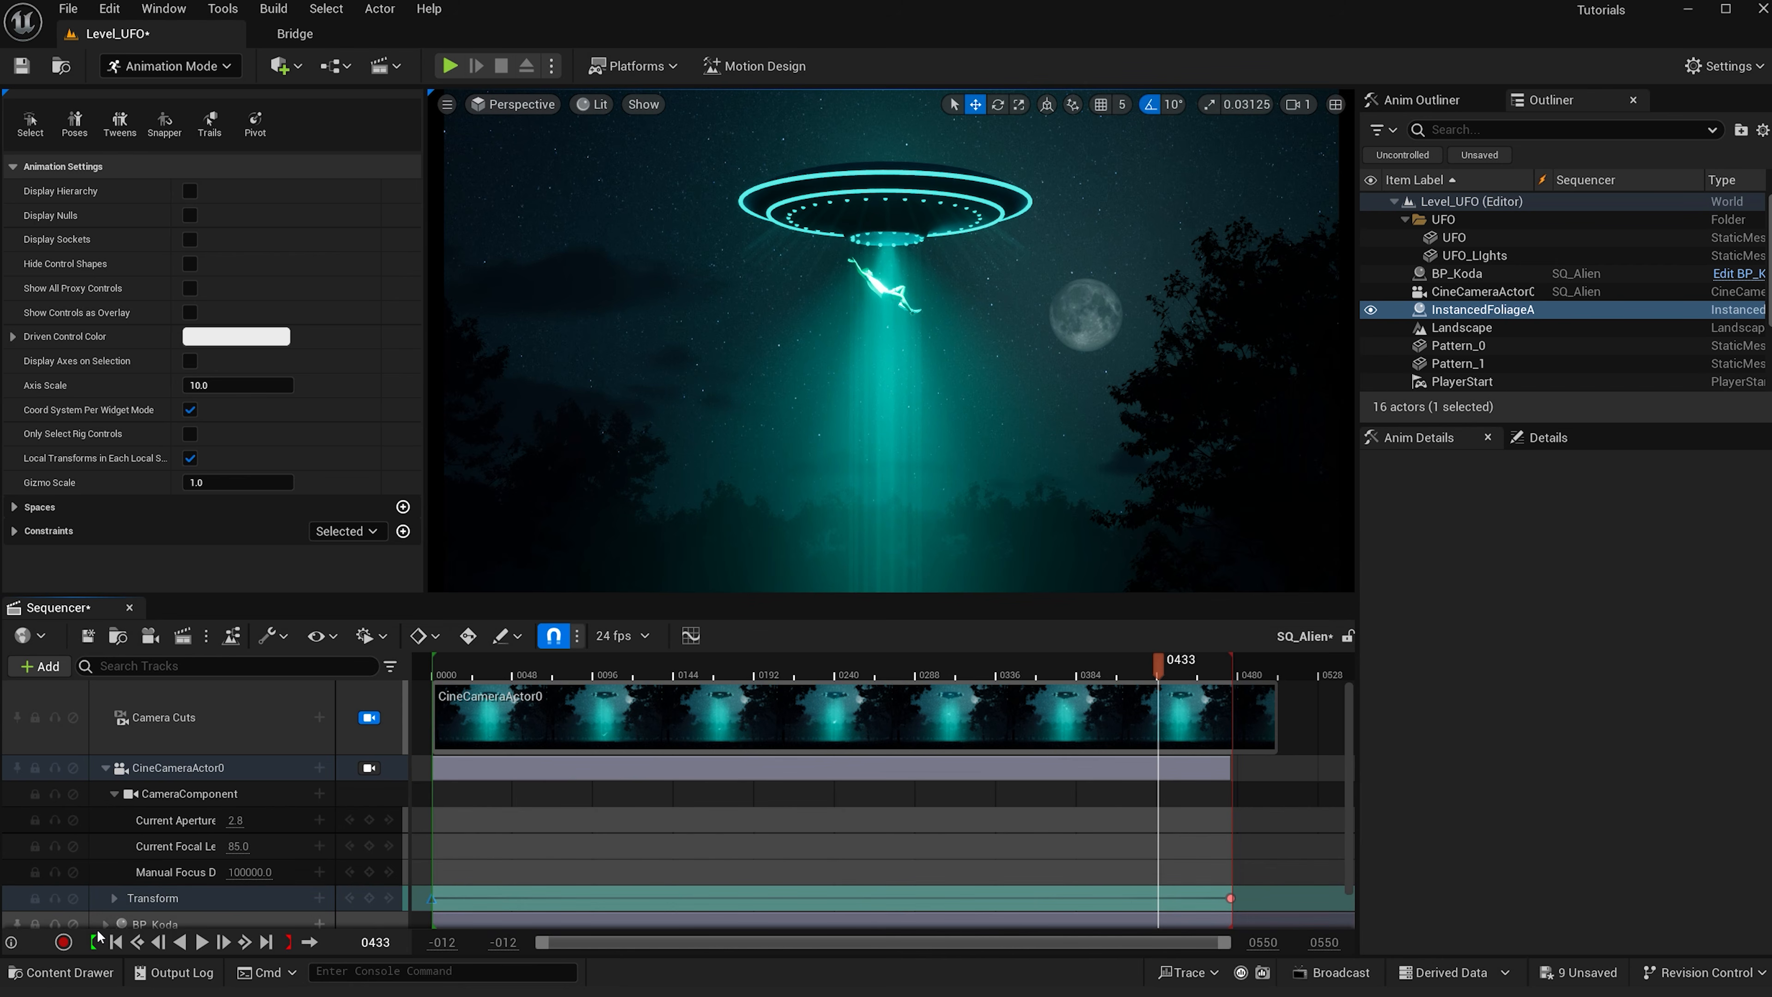
- Move the camera's end Transform key and the playback end marker to frame 400
{"action": "scroll", "coordinate": [106, 922], "scroll_direction": "down", "scroll_amount": 4}
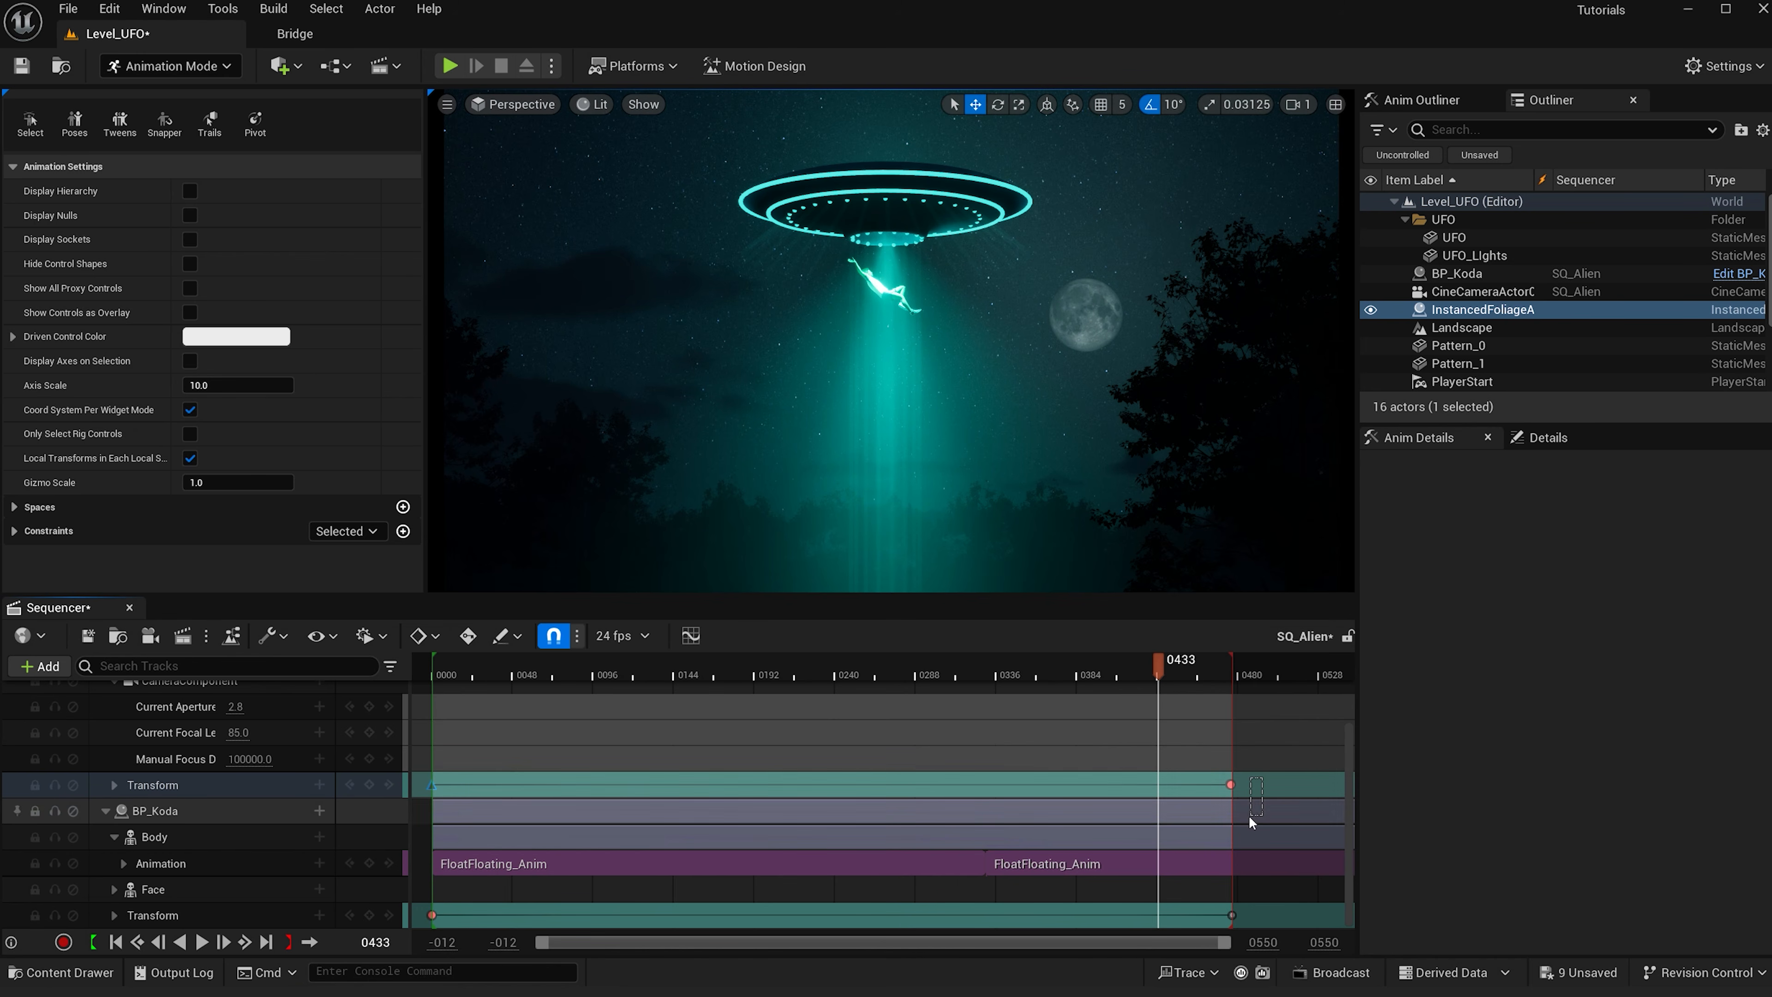
{"action": "left_click", "coordinate": [1232, 814]}
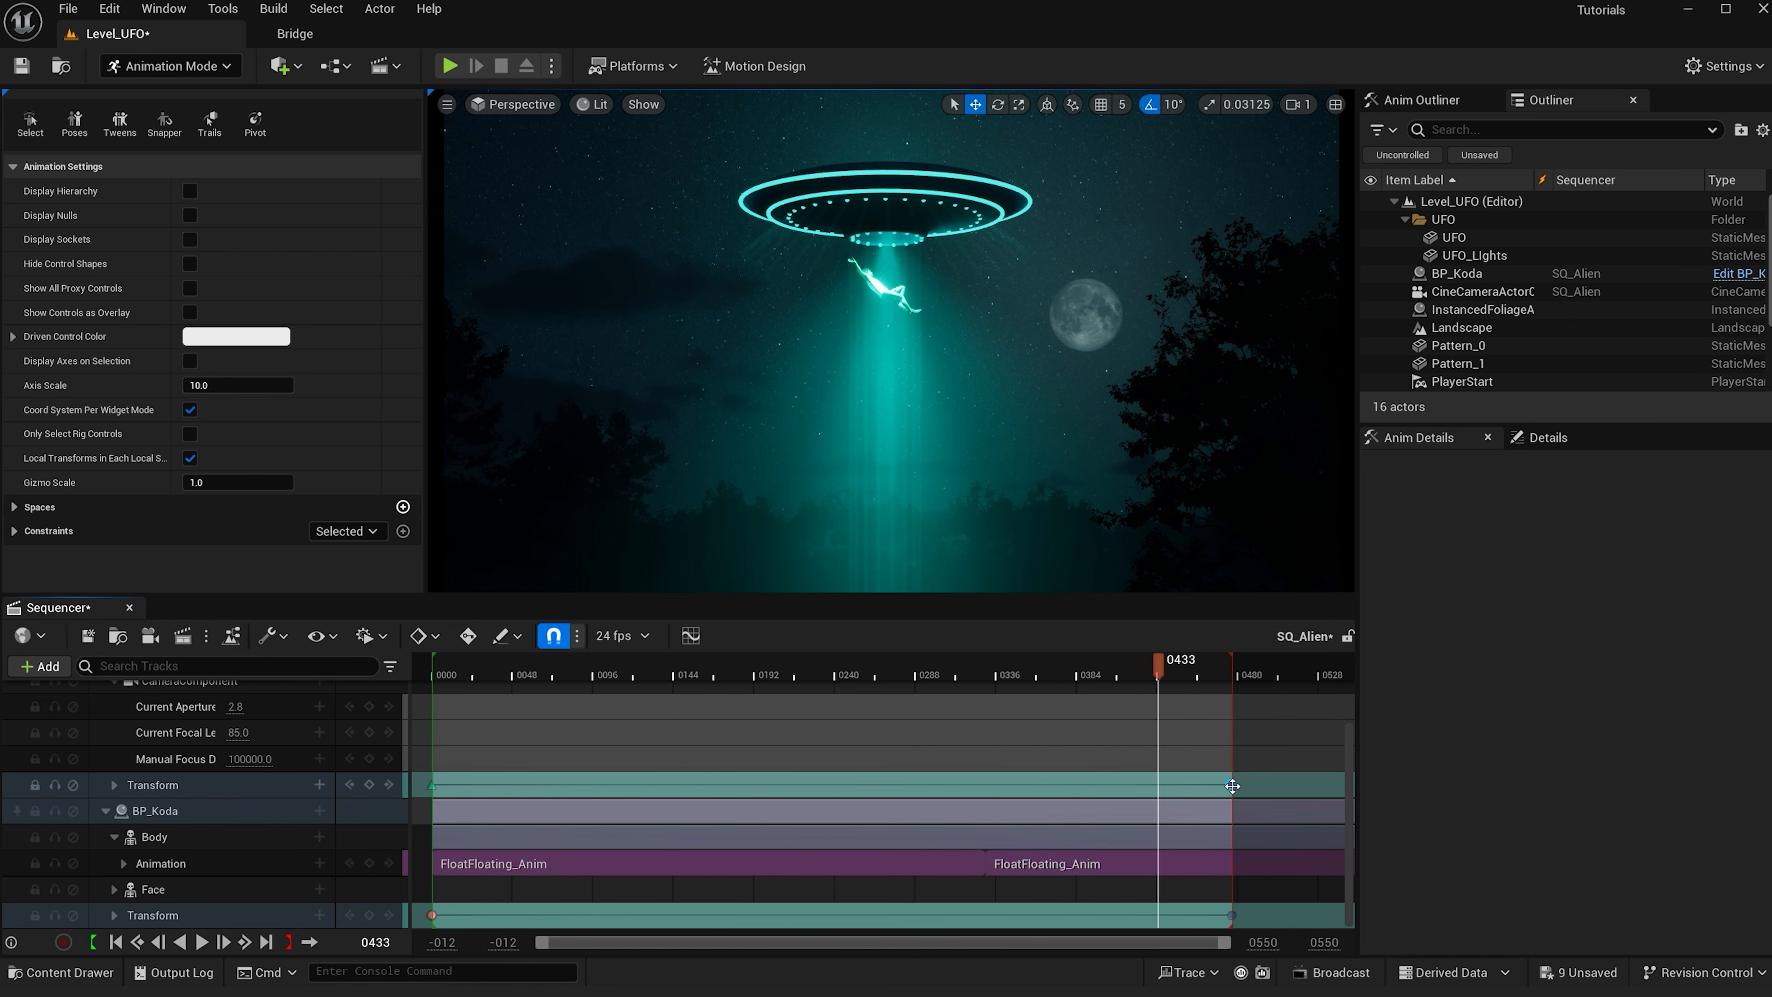
{"action": "middle_click", "coordinate": [1231, 783]}
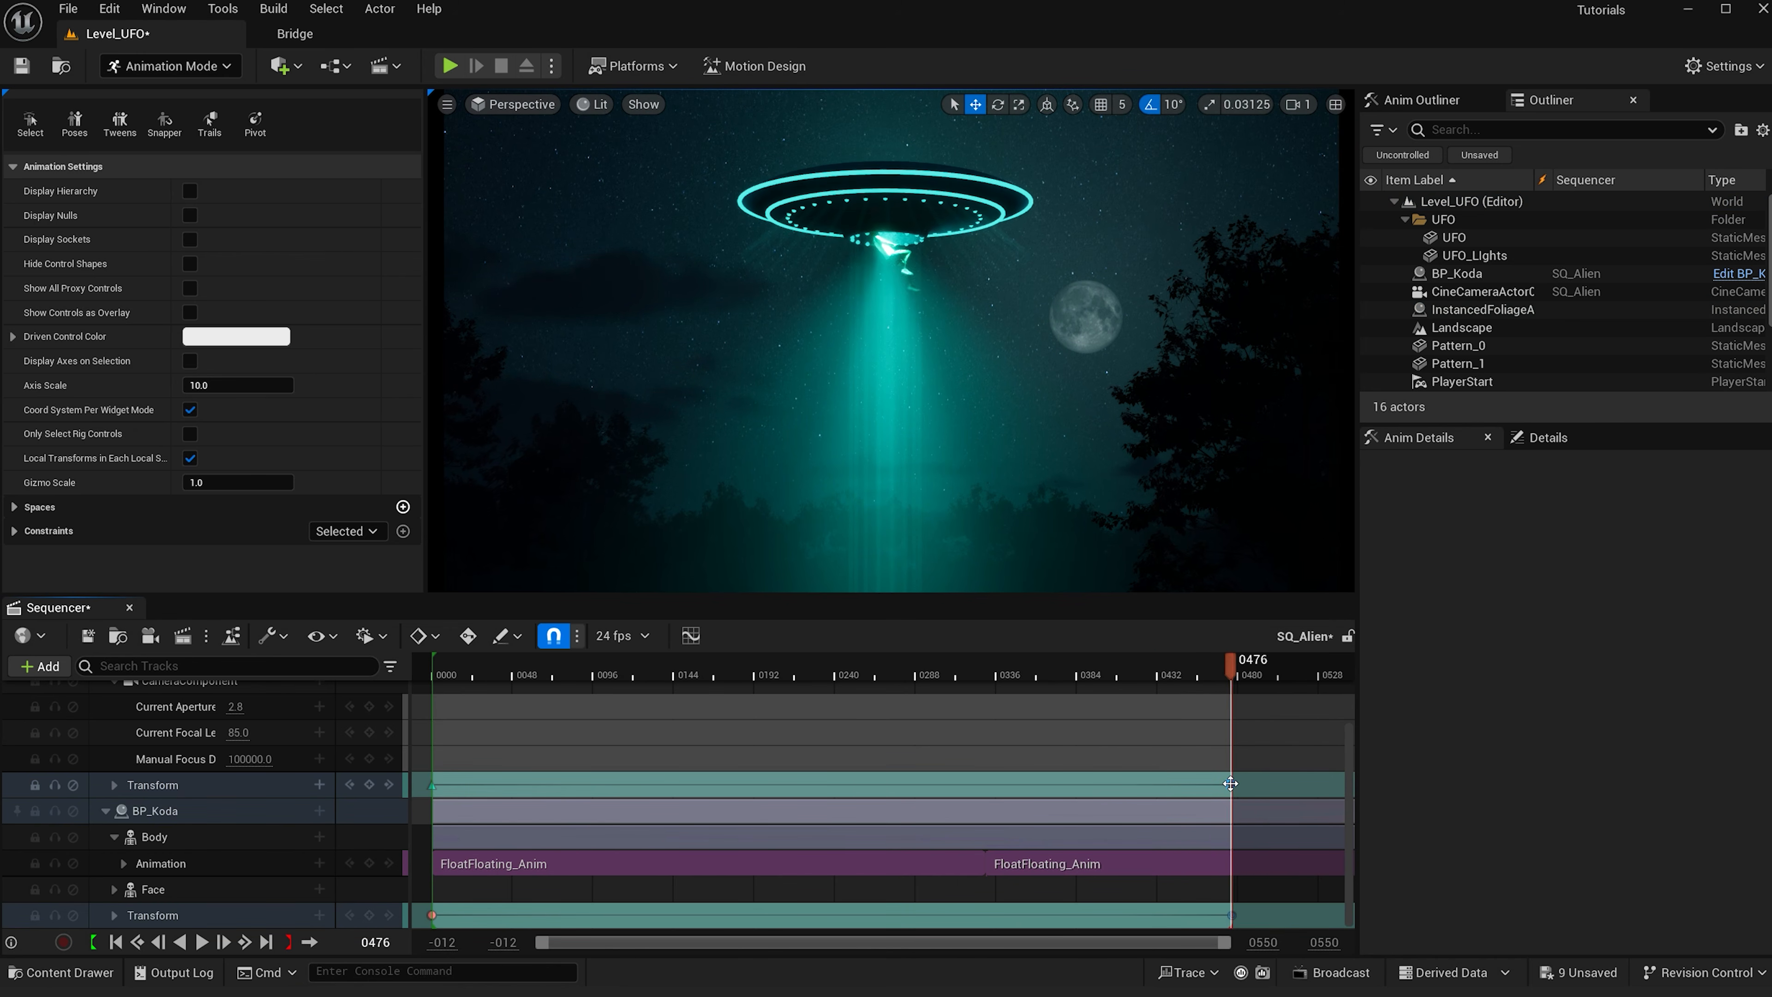
{"action": "left_click_drag", "start_coordinate": [1209, 779], "coordinate": [1116, 764]}
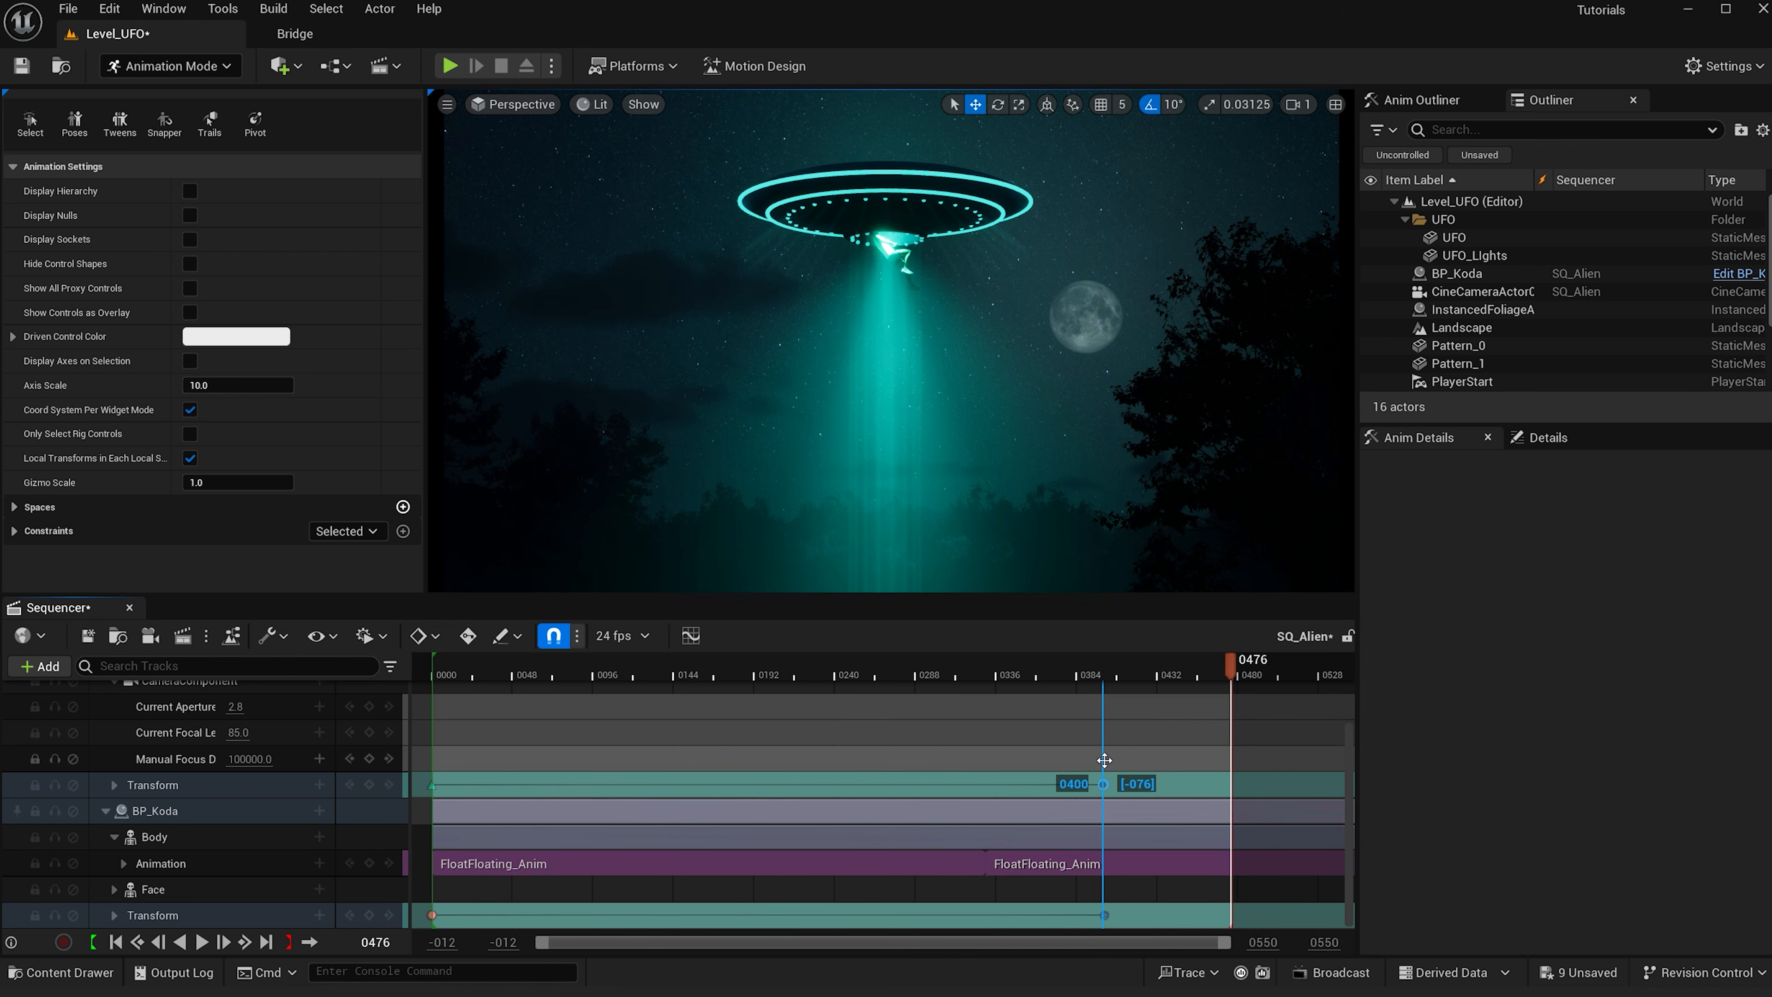
{"action": "left_click_drag", "start_coordinate": [1105, 760], "coordinate": [1103, 763]}
{"action": "left_click_drag", "start_coordinate": [1232, 664], "coordinate": [990, 663]}
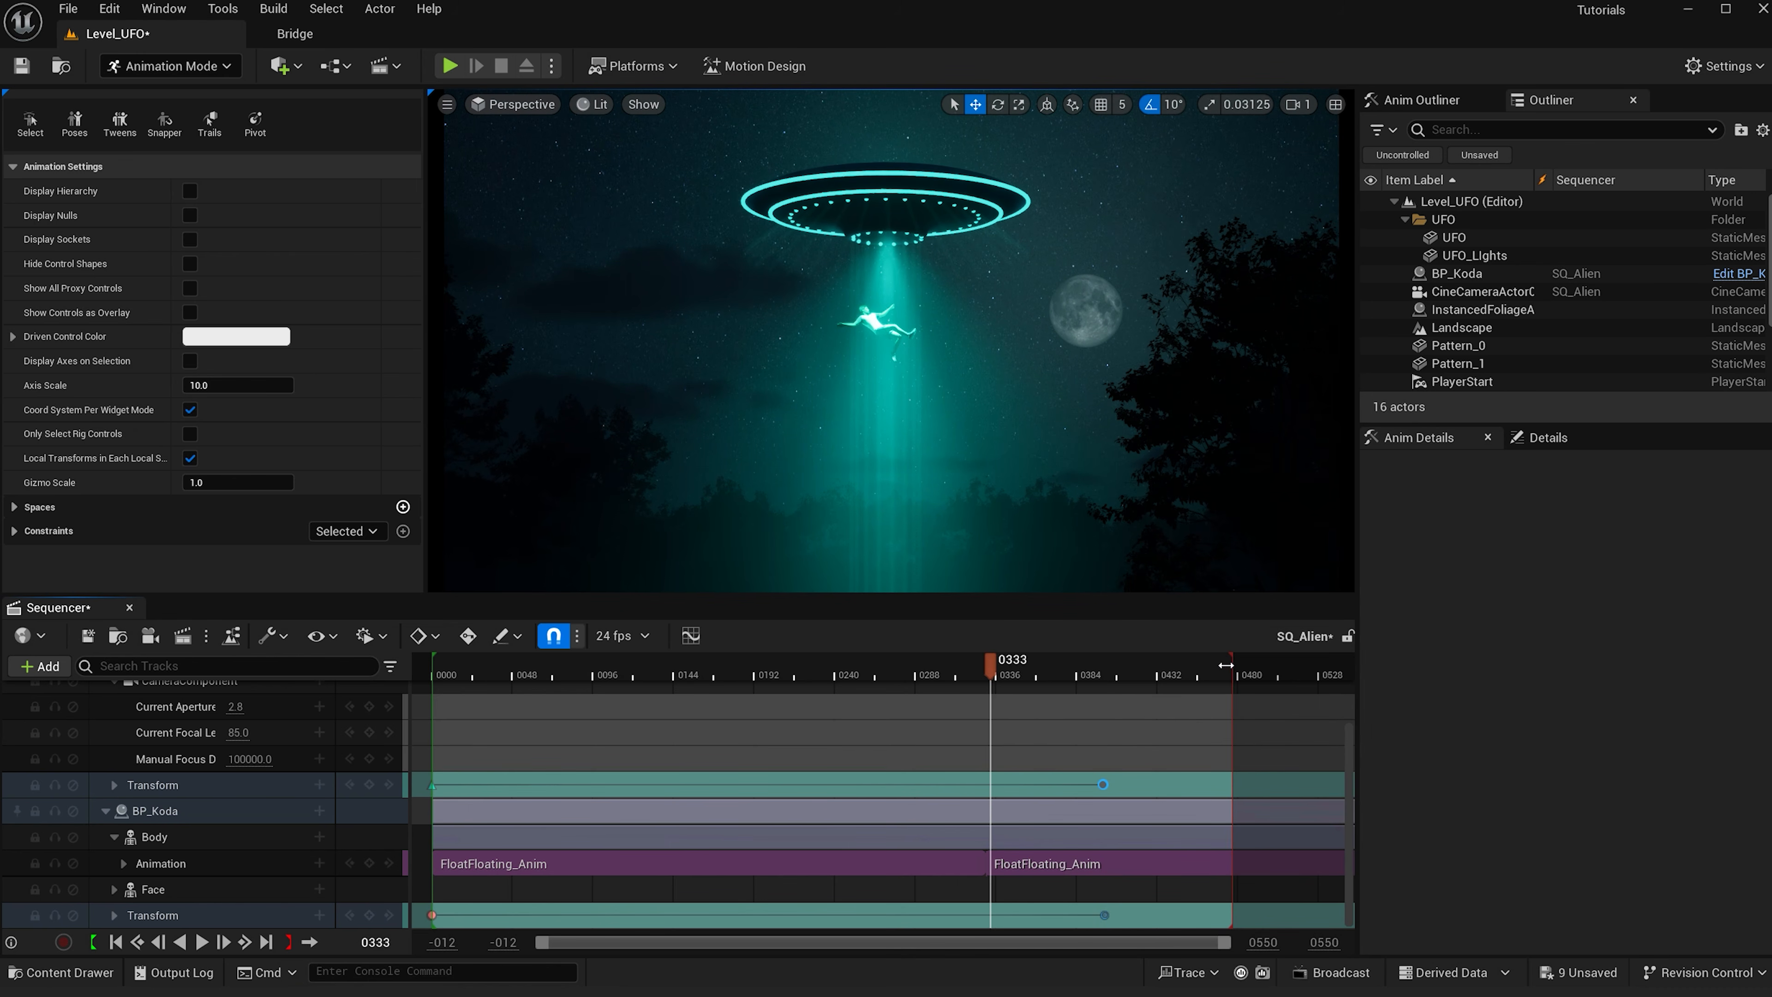
{"action": "left_click_drag", "start_coordinate": [1230, 665], "coordinate": [1102, 665]}
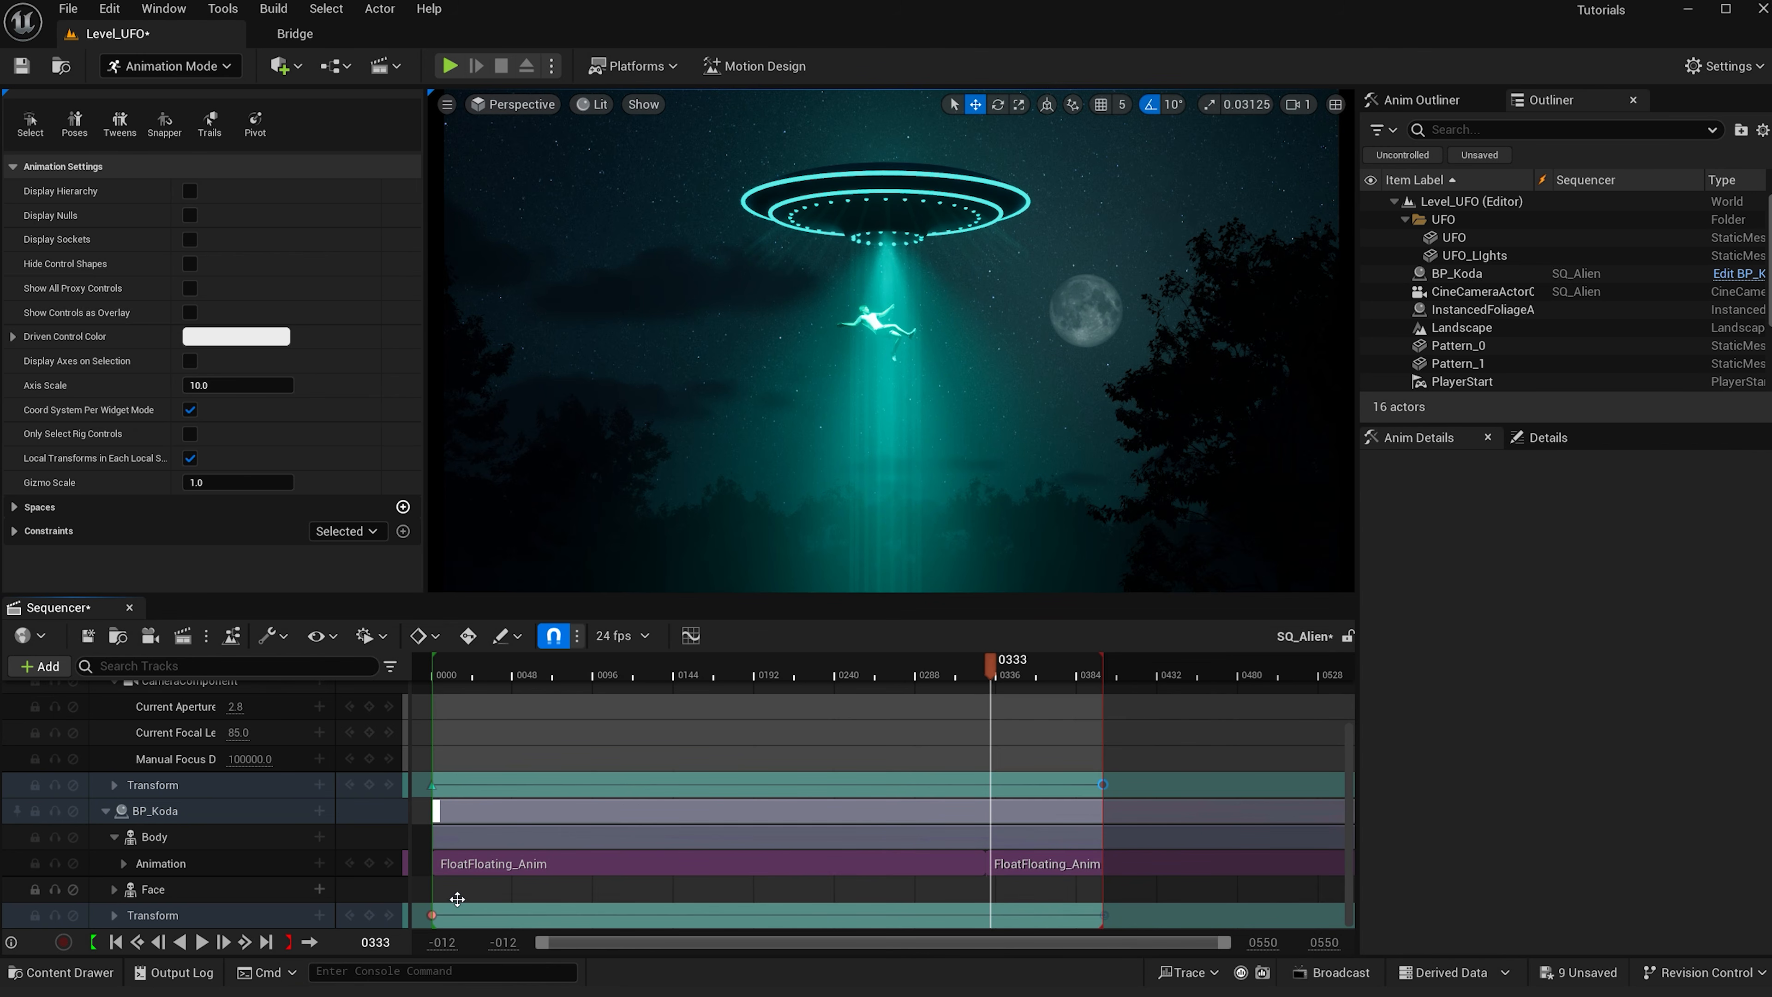
- Return to the start of the sequence and play back the shortened shot
{"action": "left_click", "coordinate": [451, 917]}
{"action": "left_click_drag", "start_coordinate": [450, 923], "coordinate": [425, 906]}
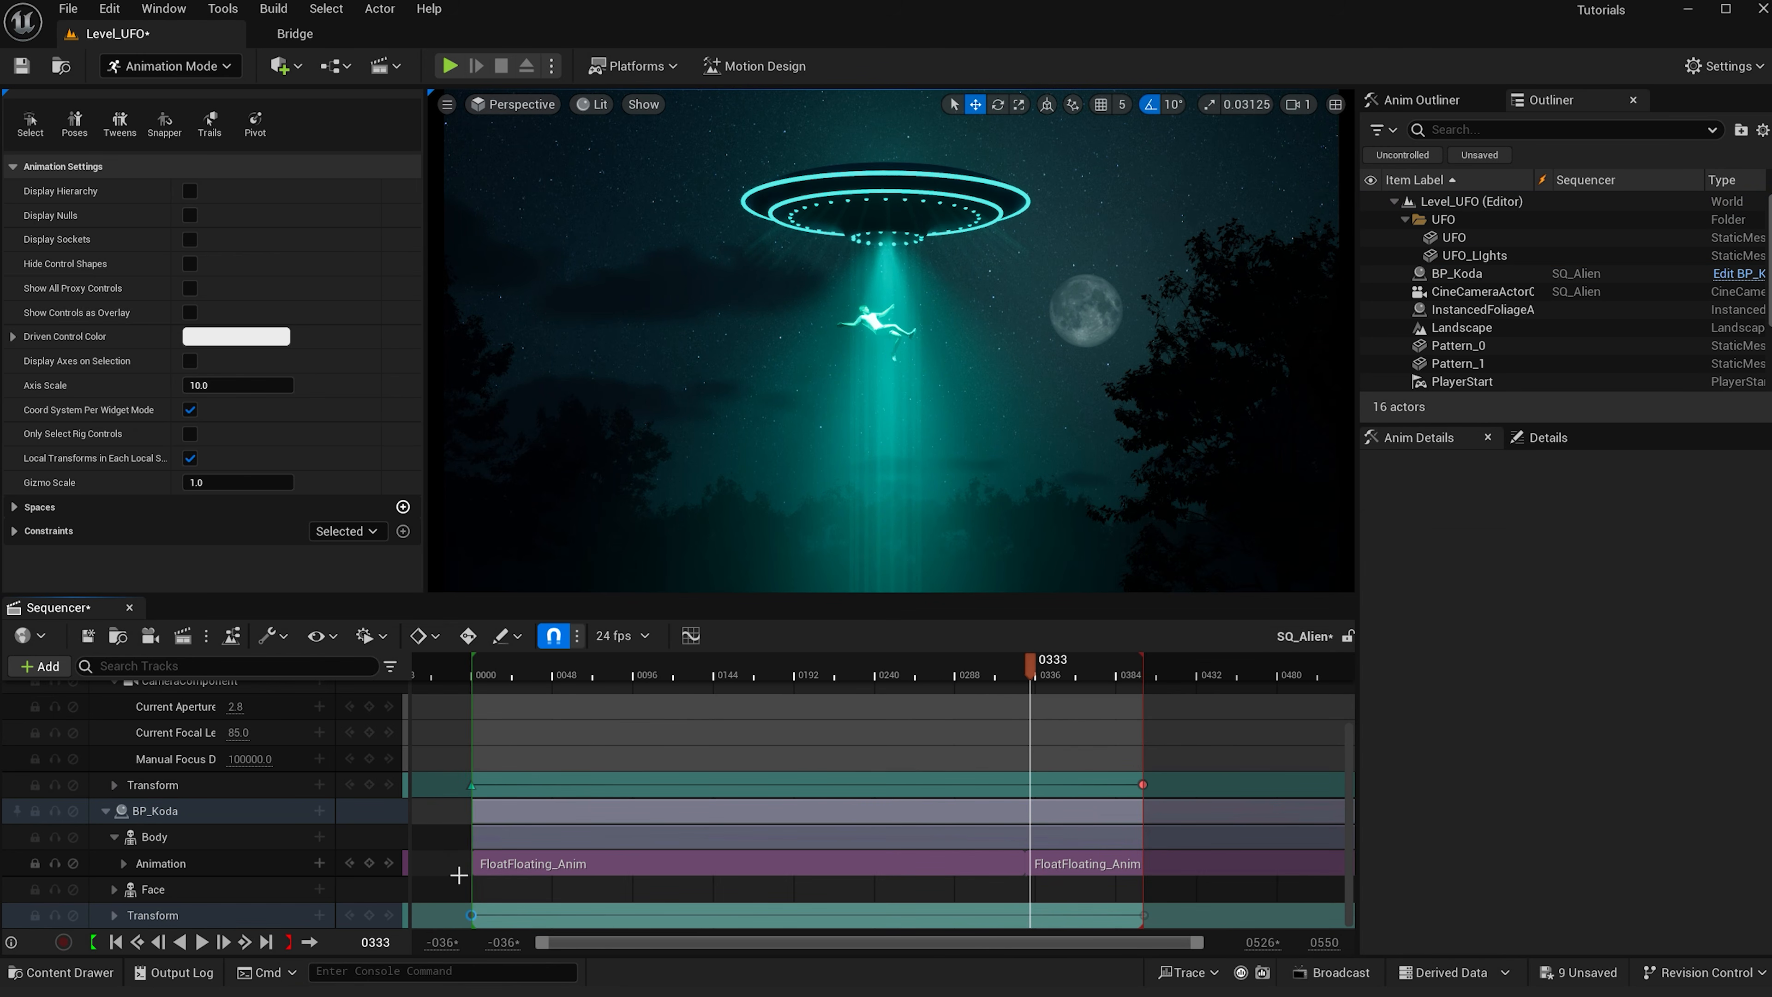
{"action": "left_click", "coordinate": [474, 659]}
{"action": "left_click", "coordinate": [202, 942]}
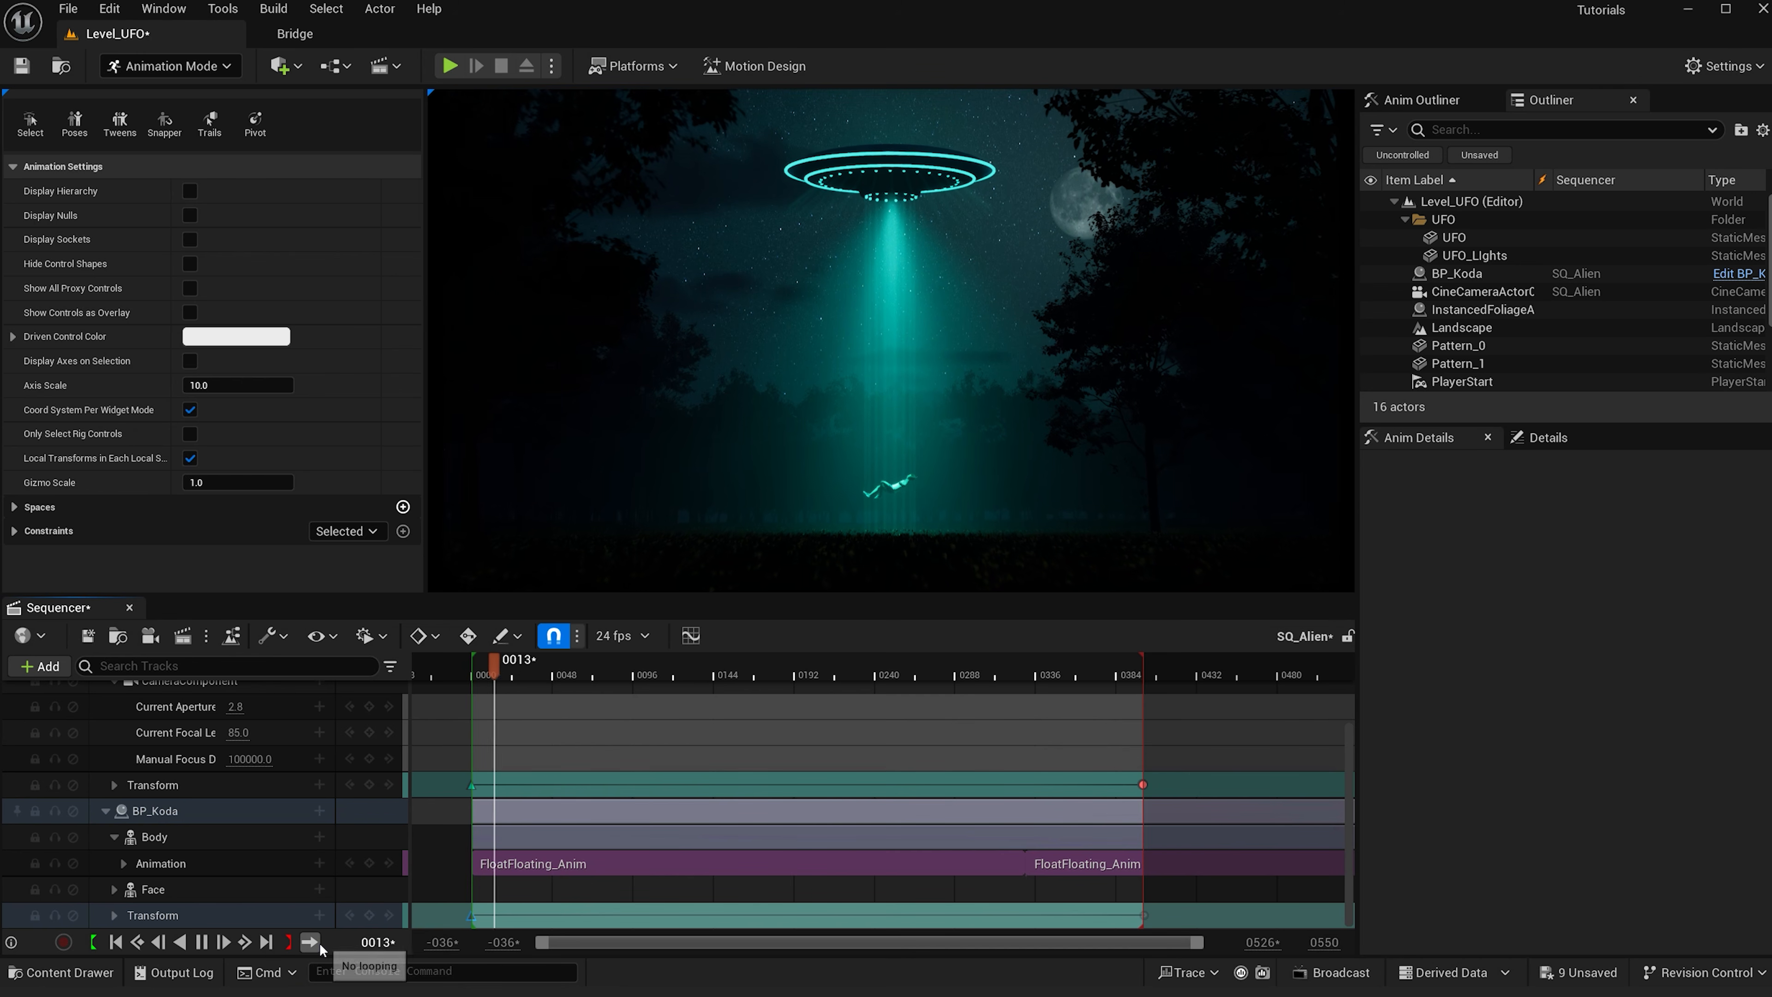